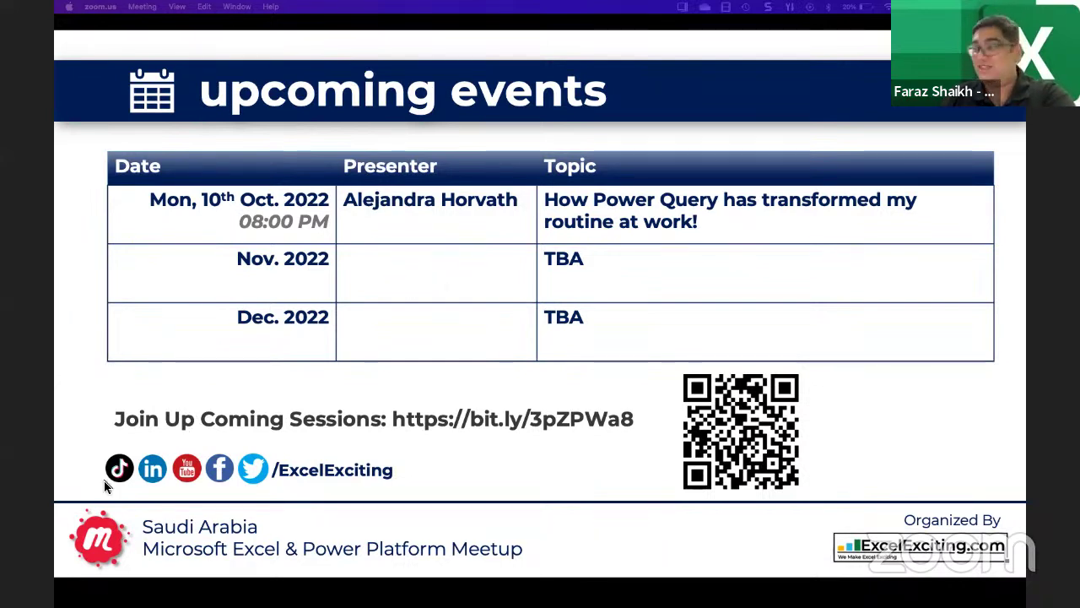
# Step: Focus the slide show and go back to the meetup title slide with the city skyline
pyautogui.click(168, 159)
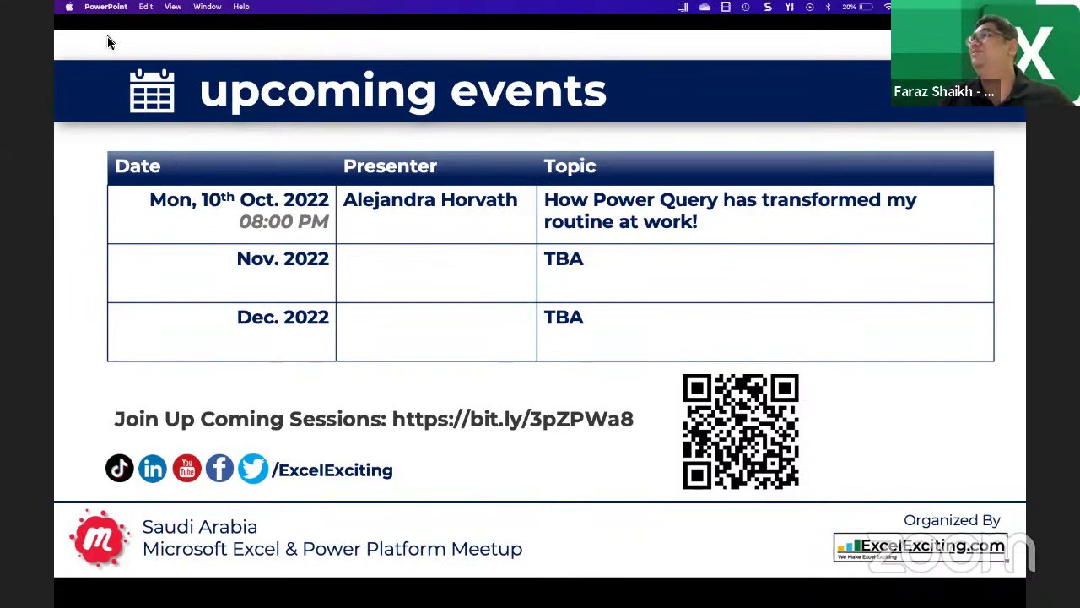
pyautogui.click(99, 106)
pyautogui.press('Left')
pyautogui.press('Left')
pyautogui.press('Left')
pyautogui.press('Left')
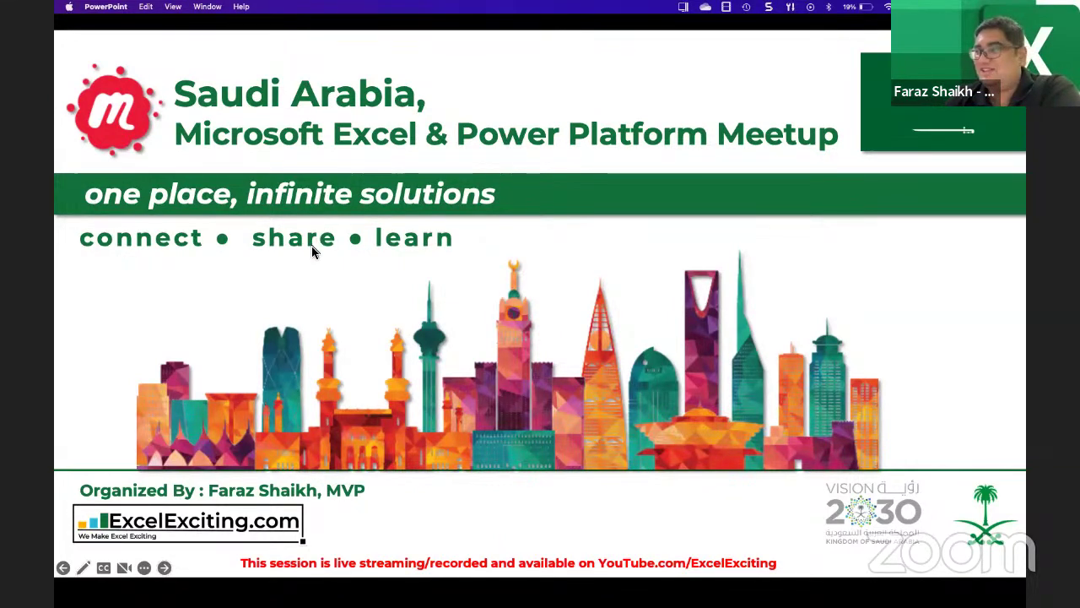
# Step: Advance the slide show to the 'about me & who are we' slide
pyautogui.press('Right')
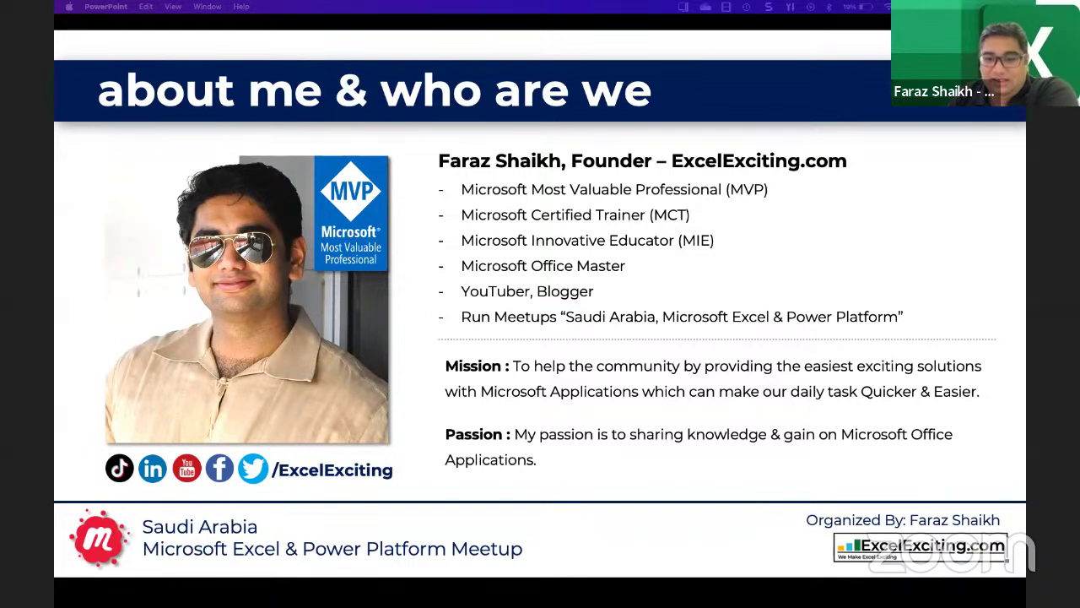
# Step: Advance to the 'Past Meetups - 2022' slide with session cards and the recordings QR code
pyautogui.press('Right')
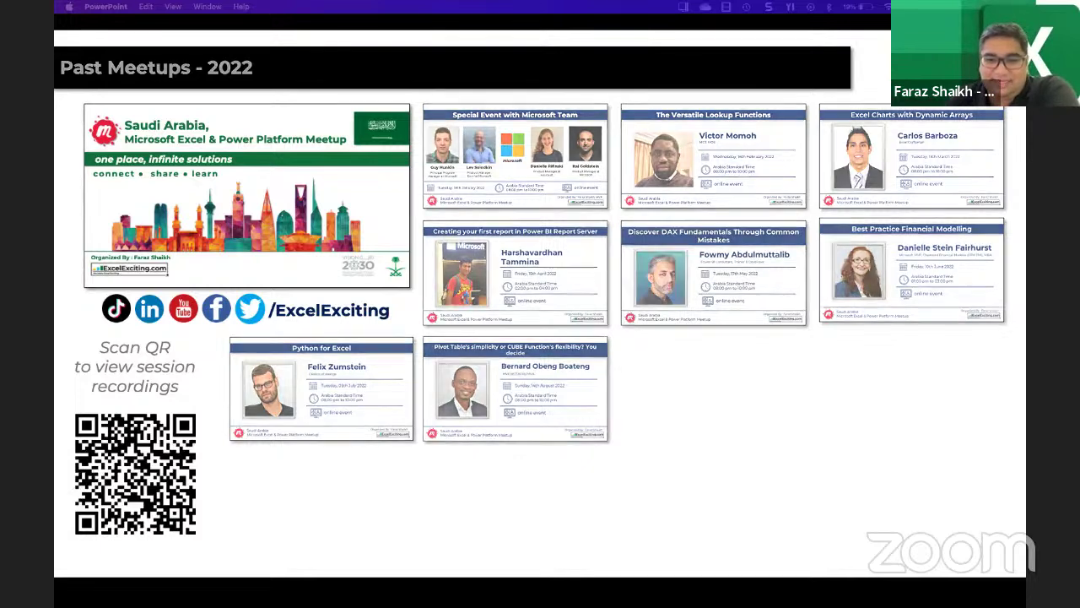
# Step: Advance past the meetup deck to its Thank You !! slide
pyautogui.press('Right')
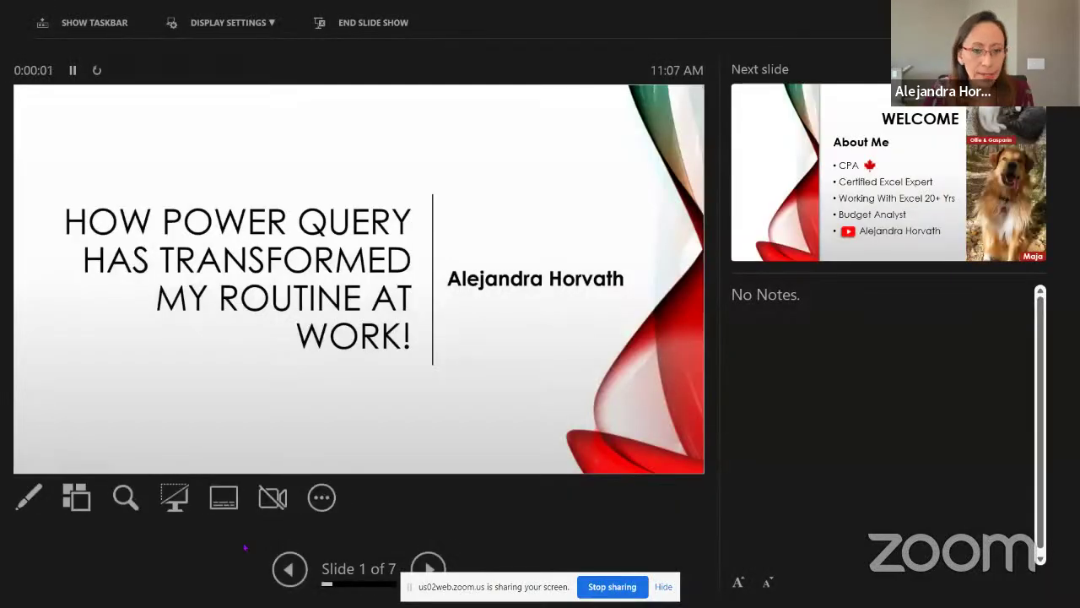
# Step: Switch the guest deck from presenter view to full screen, move the sharing notice aside, and advance
pyautogui.click(232, 21)
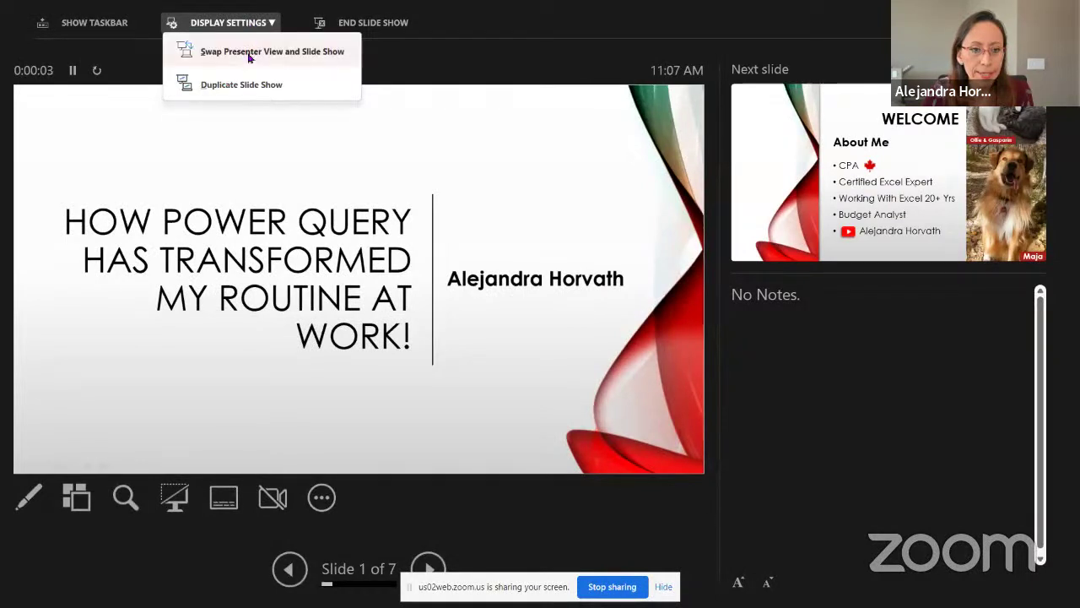
pyautogui.click(251, 49)
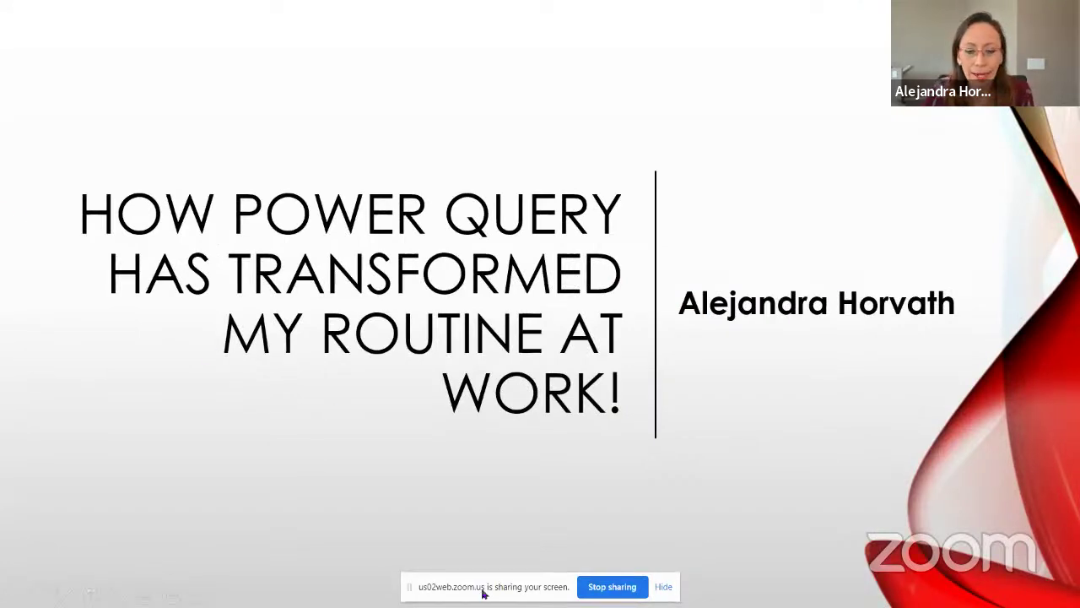
pyautogui.moveTo(487, 586); pyautogui.dragTo(5, 447)
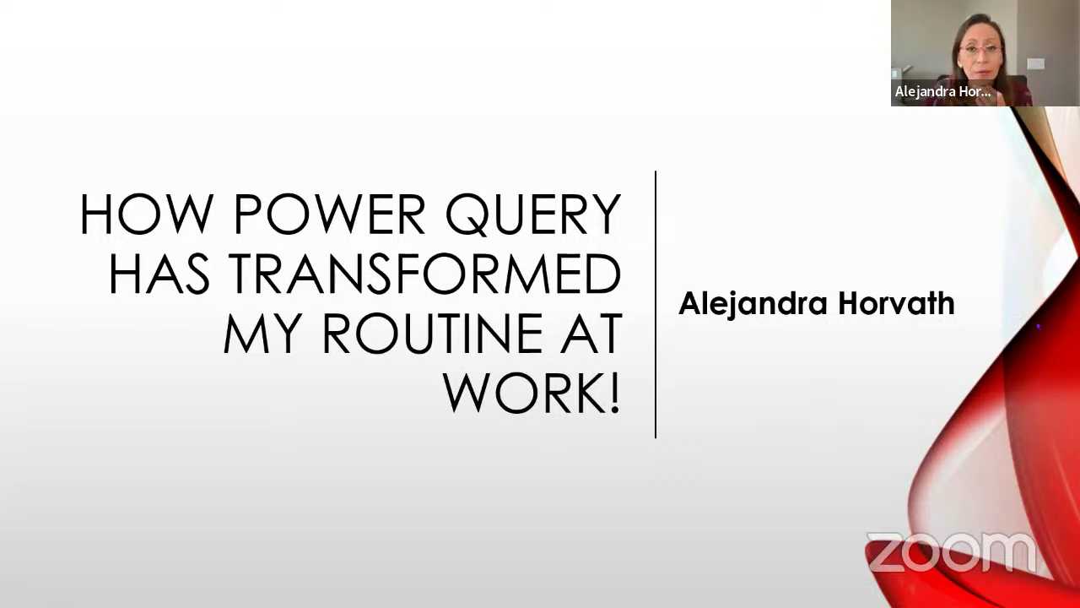
pyautogui.click(971, 331)
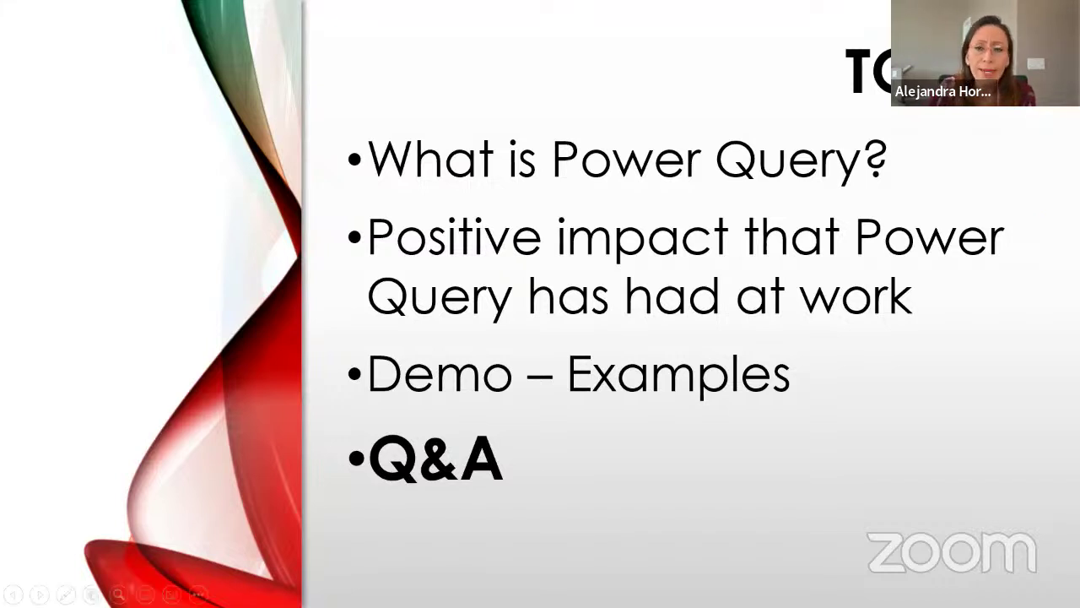
# Step: Advance to the 'Power Query is Magic!' slide quoting Microsoft's ETL engine definition
pyautogui.click(1043, 314)
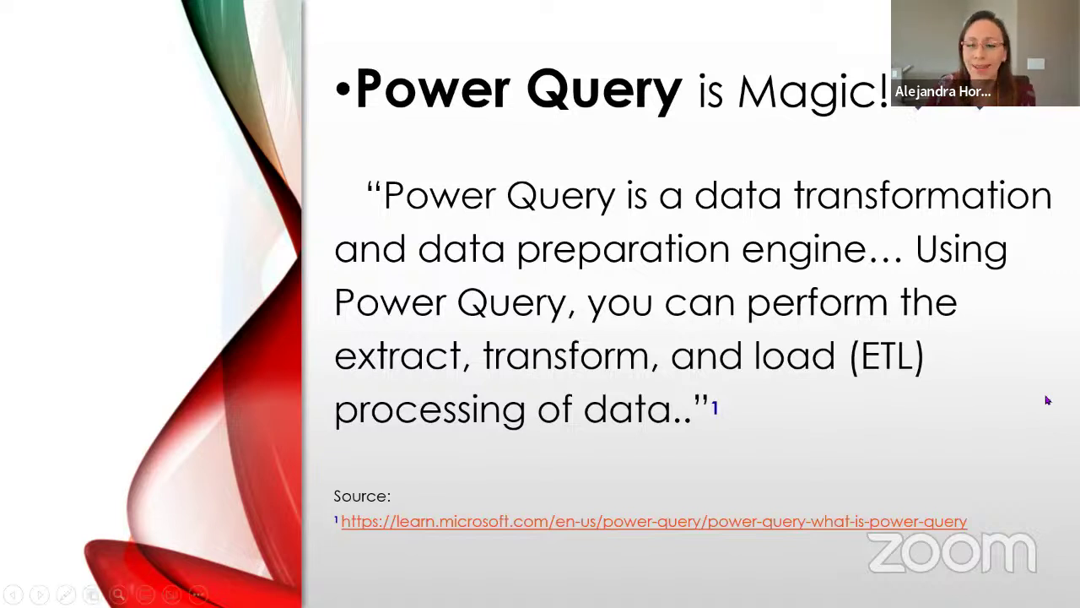
# Step: Show the Power Query Language slide, then the slide on automating repetitive tasks
pyautogui.press('Right')
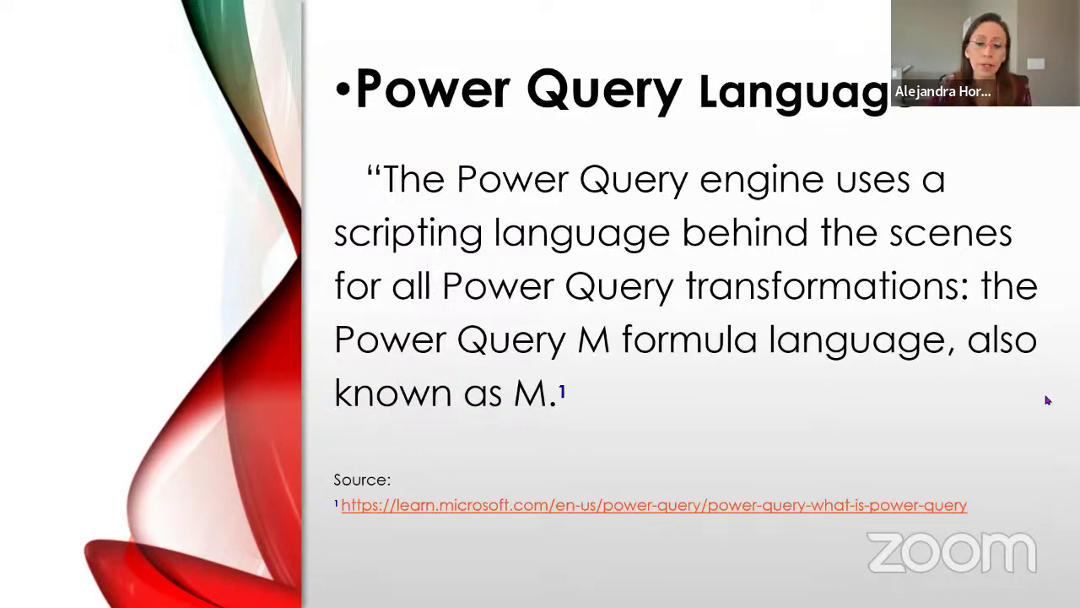
pyautogui.click(983, 306)
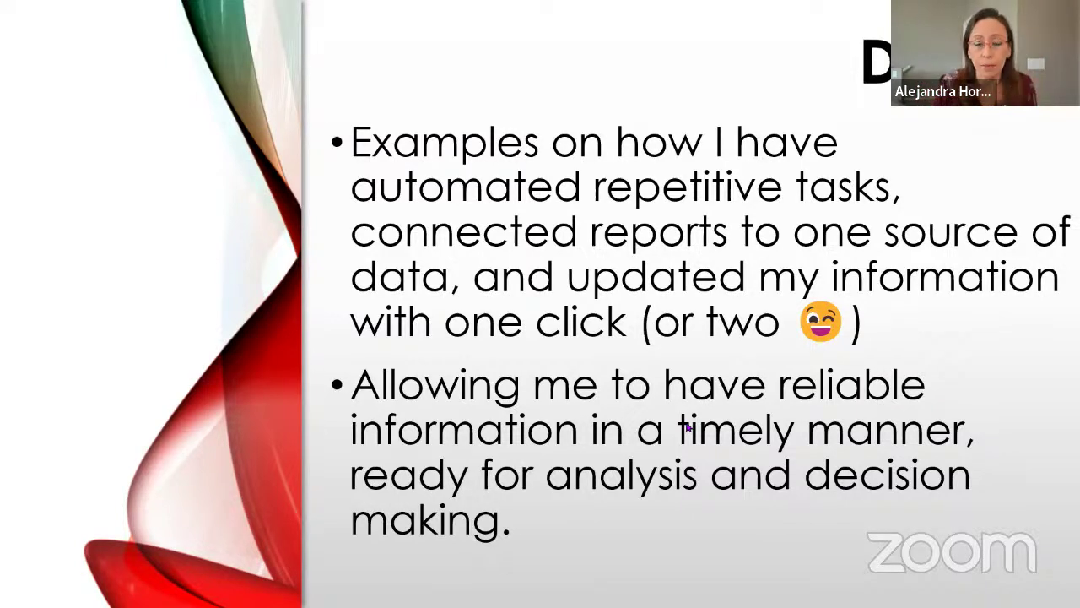
# Step: Reach the closing THANK YOU slide and switch to the Solved1 Excel workbook
pyautogui.click(1041, 350)
pyautogui.hotkey('alt', 'Tab')
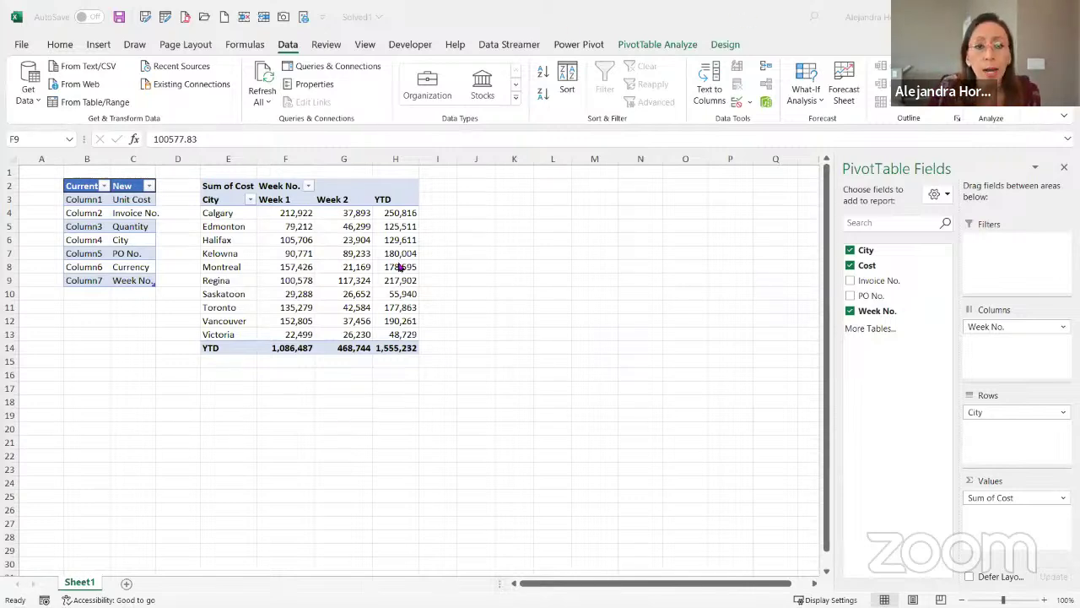
# Step: Show the Queries & Connections pane, widened so the three query names, including Vendor Reports, are readable
pyautogui.hotkey('alt', 'Tab')
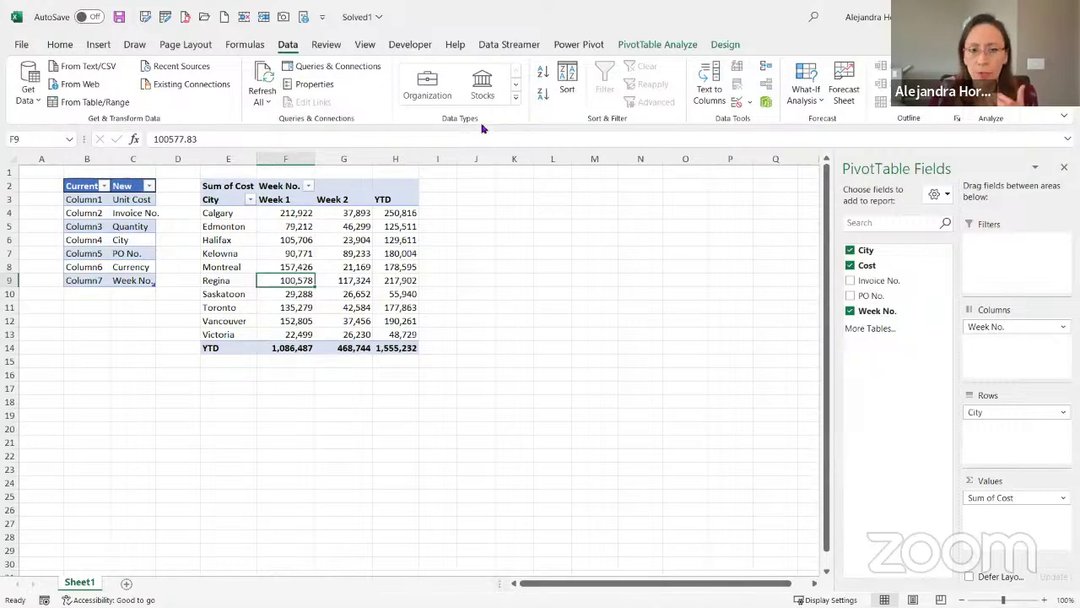
pyautogui.click(319, 68)
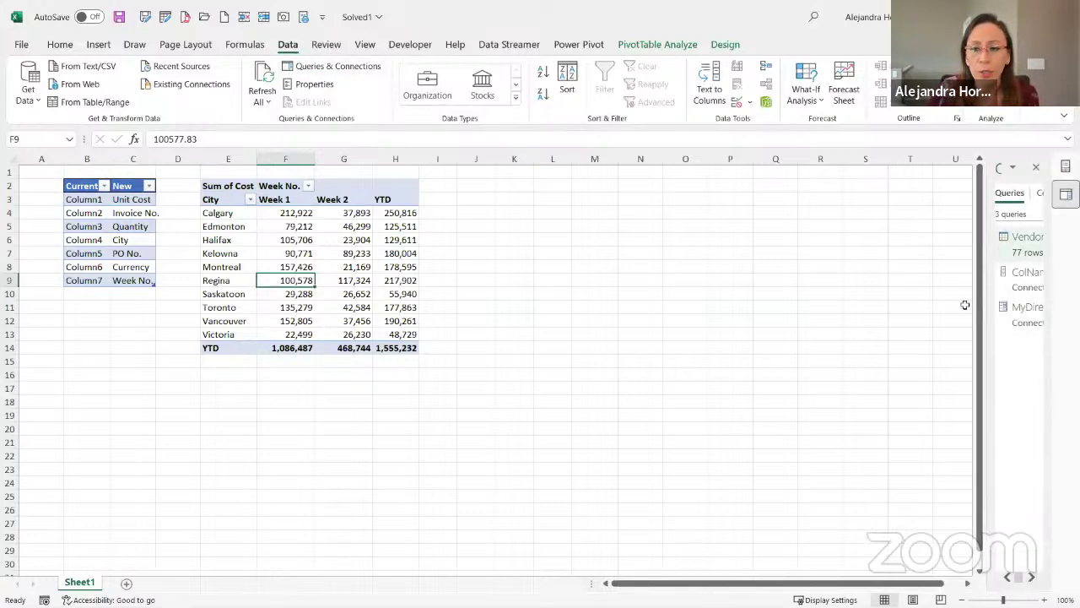
pyautogui.moveTo(988, 312); pyautogui.dragTo(774, 312)
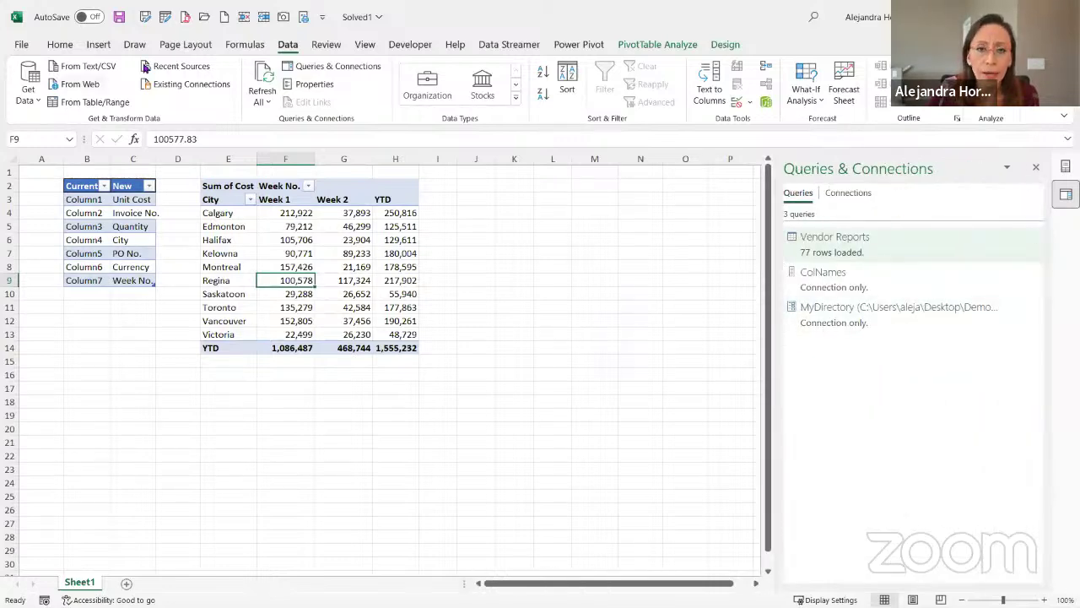
# Step: Inspect the rename table and the Halifax PivotTable row, then place the Demo 2022Oct10 folder over Excel
pyautogui.click(127, 226)
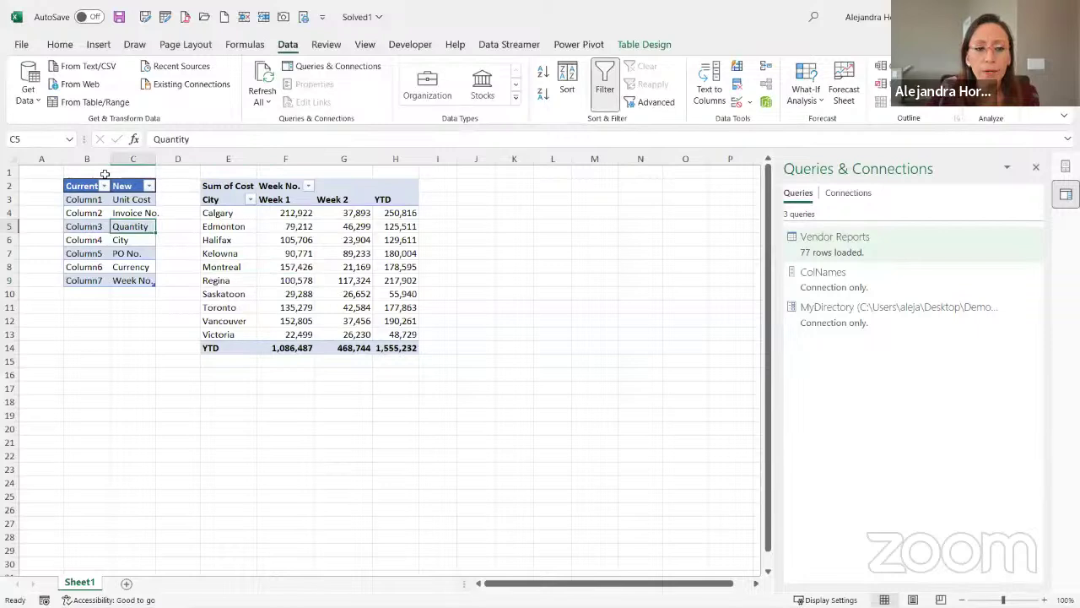
pyautogui.click(84, 200)
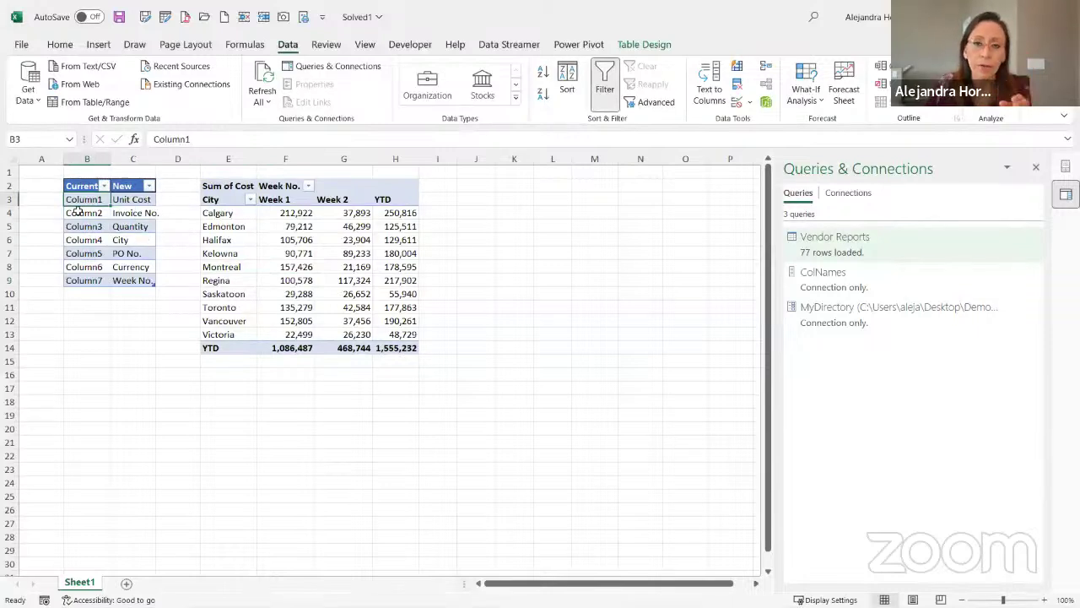
pyautogui.click(147, 201)
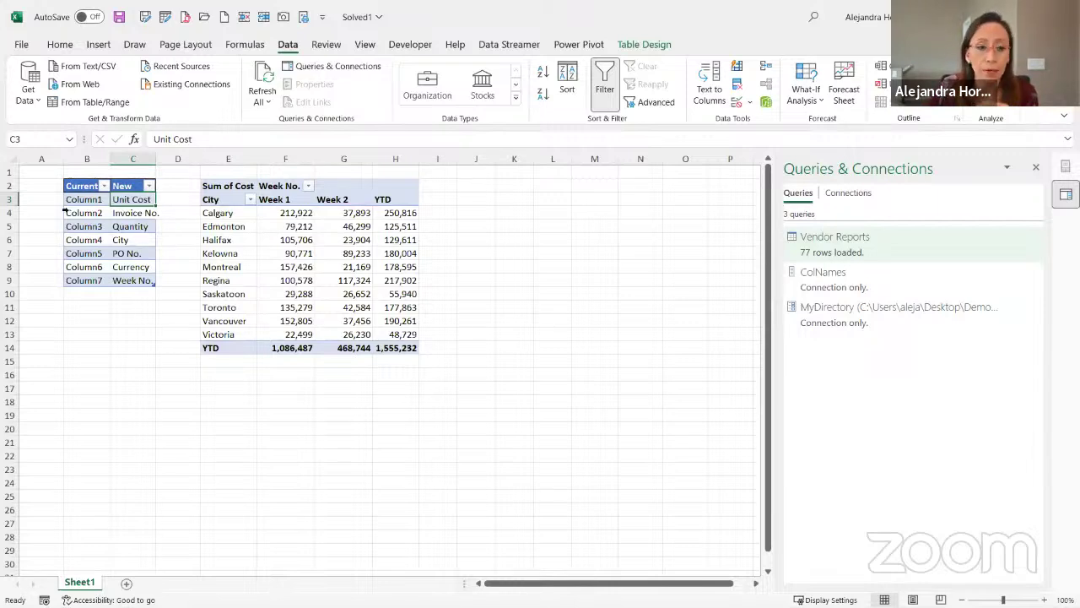
pyautogui.click(239, 243)
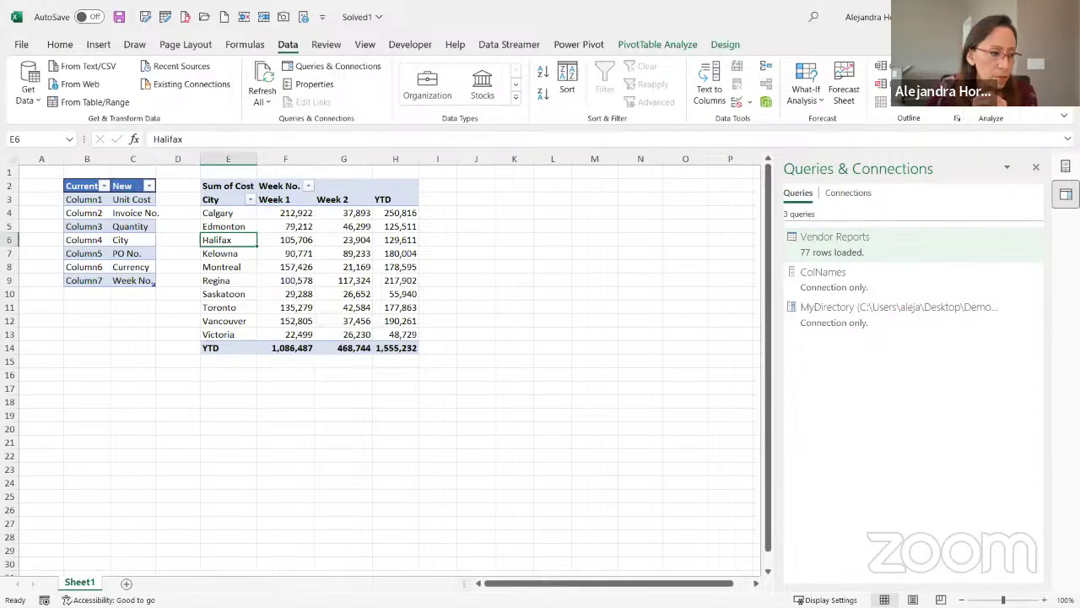
pyautogui.moveTo(0, 110); pyautogui.dragTo(622, 72)
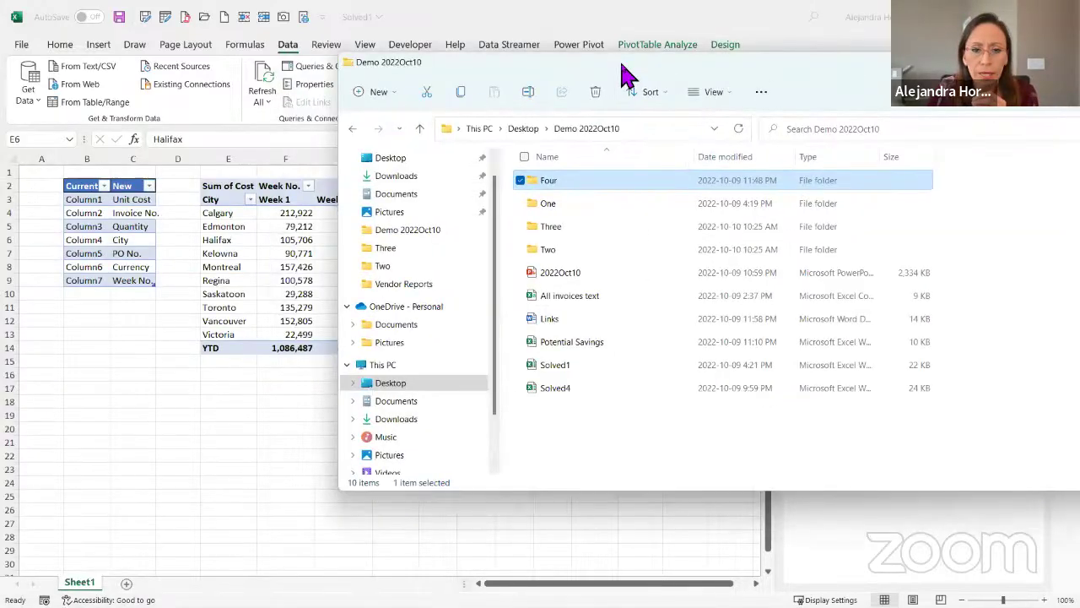
# Step: Open the One folder and then its Vendor Reports subfolder
pyautogui.click(574, 204)
pyautogui.doubleClick(574, 204)
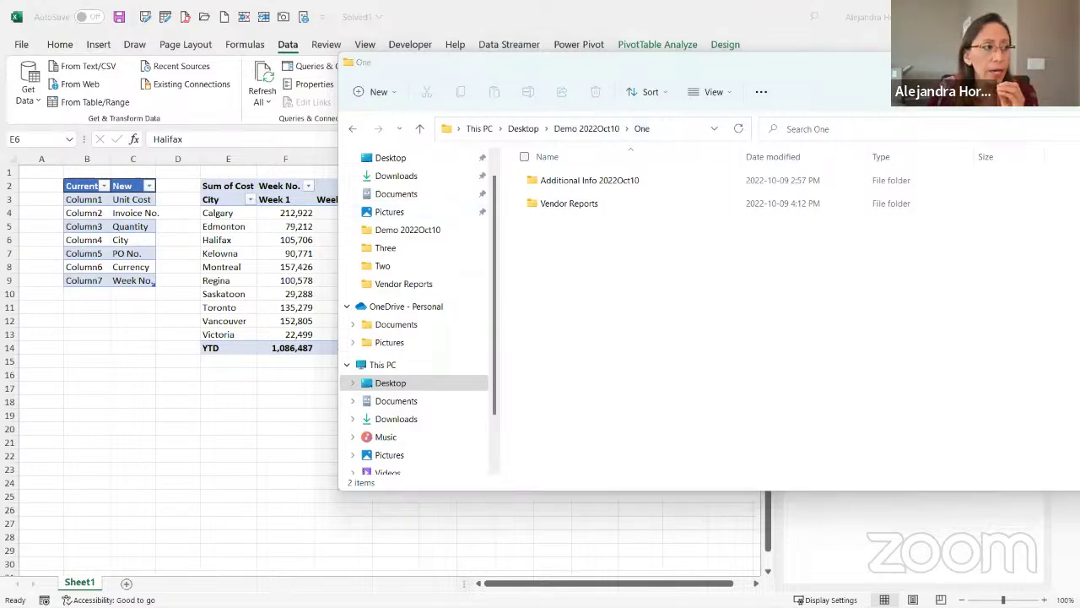
pyautogui.click(594, 209)
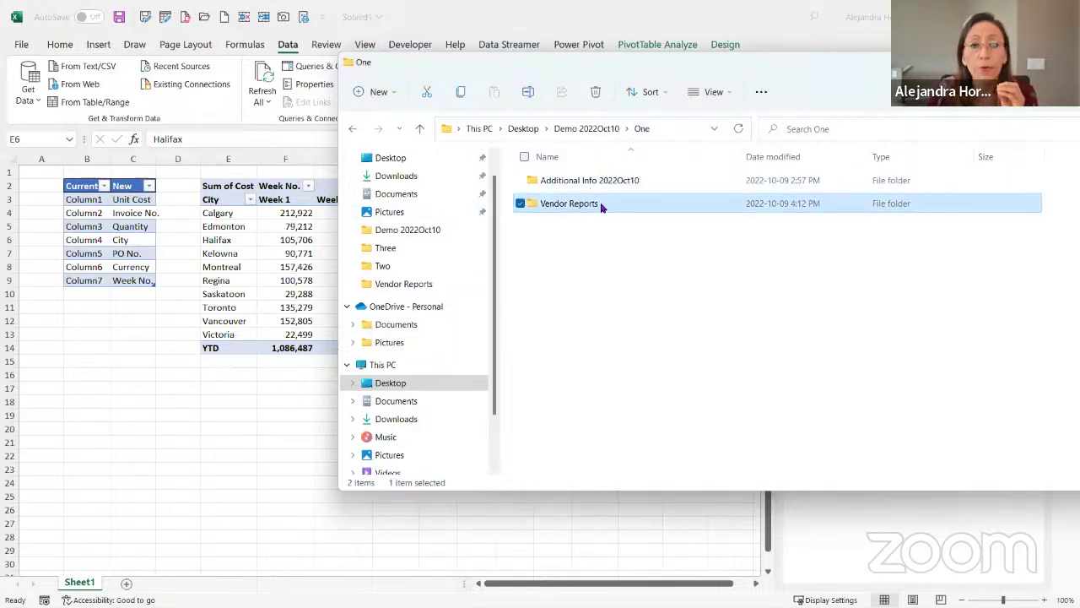
pyautogui.doubleClick(601, 208)
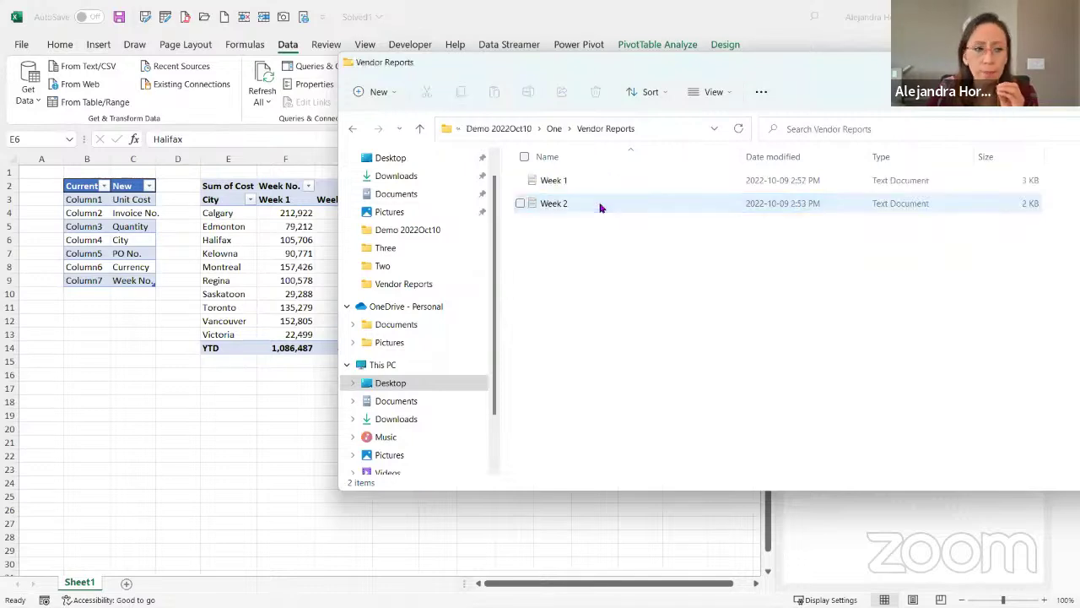
# Step: Select both weekly text files, Week 1 and Week 2
pyautogui.click(582, 183)
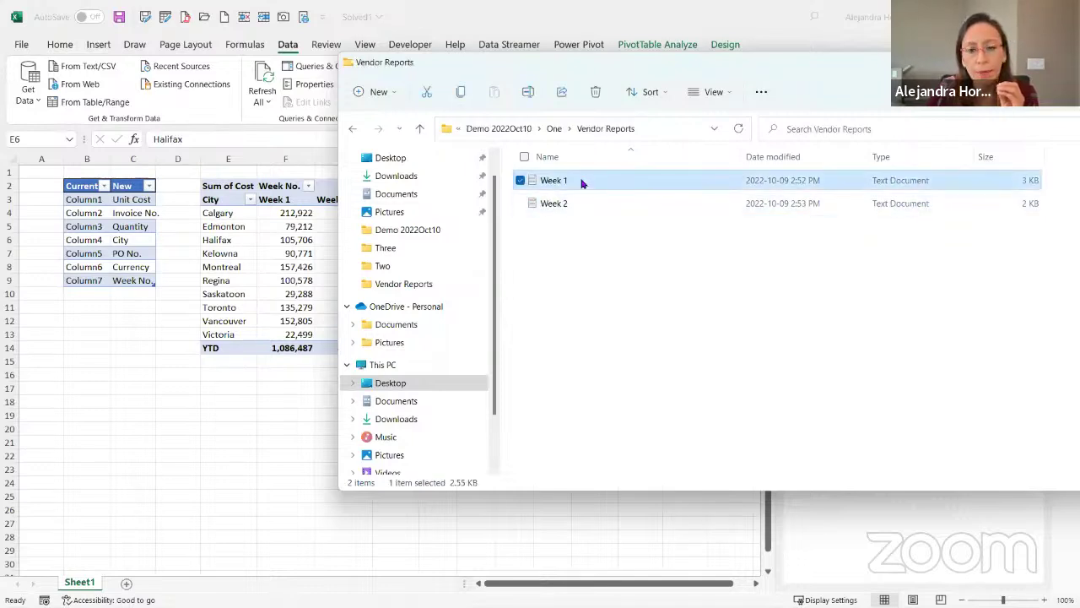
pyautogui.click(579, 203)
pyautogui.click(589, 183)
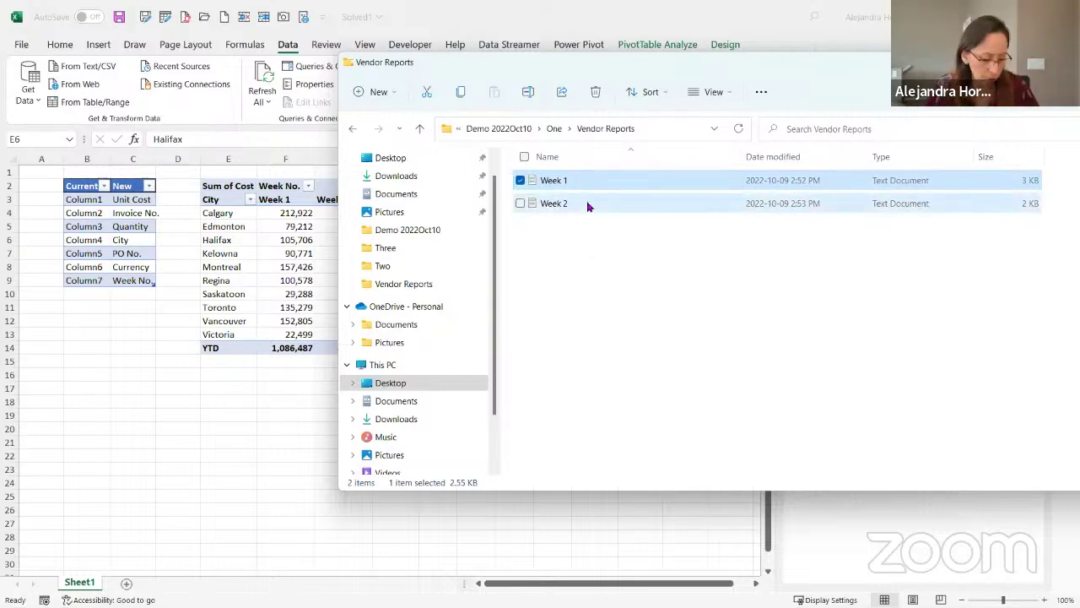
pyautogui.keyDown('ctrl'); pyautogui.click(588, 203); pyautogui.keyUp('ctrl')
pyautogui.press('Return')
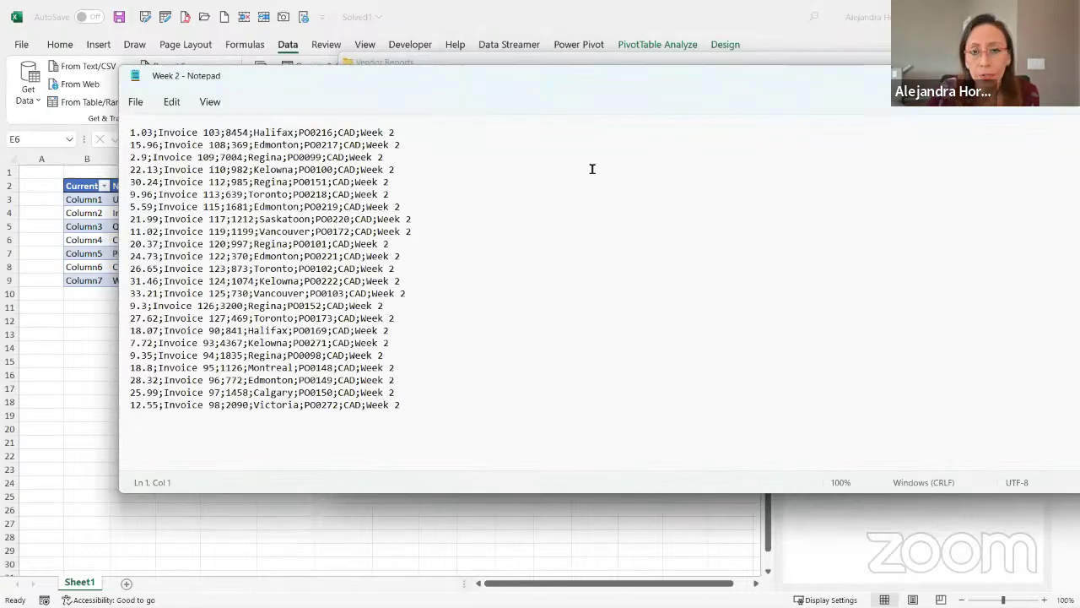
pyautogui.scroll(4, 177, 315)
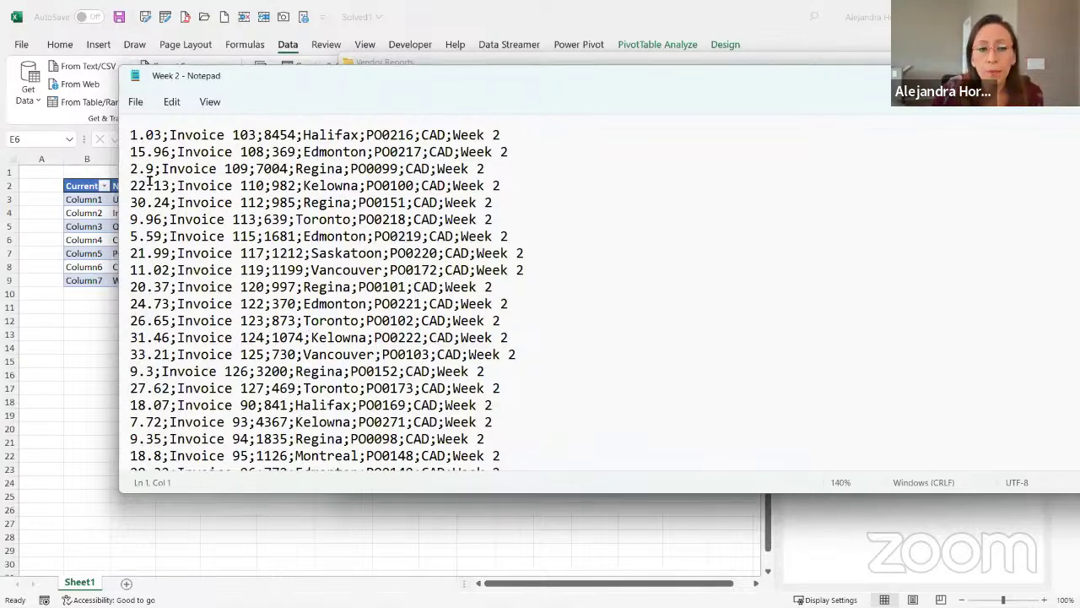
pyautogui.moveTo(131, 135); pyautogui.dragTo(166, 139)
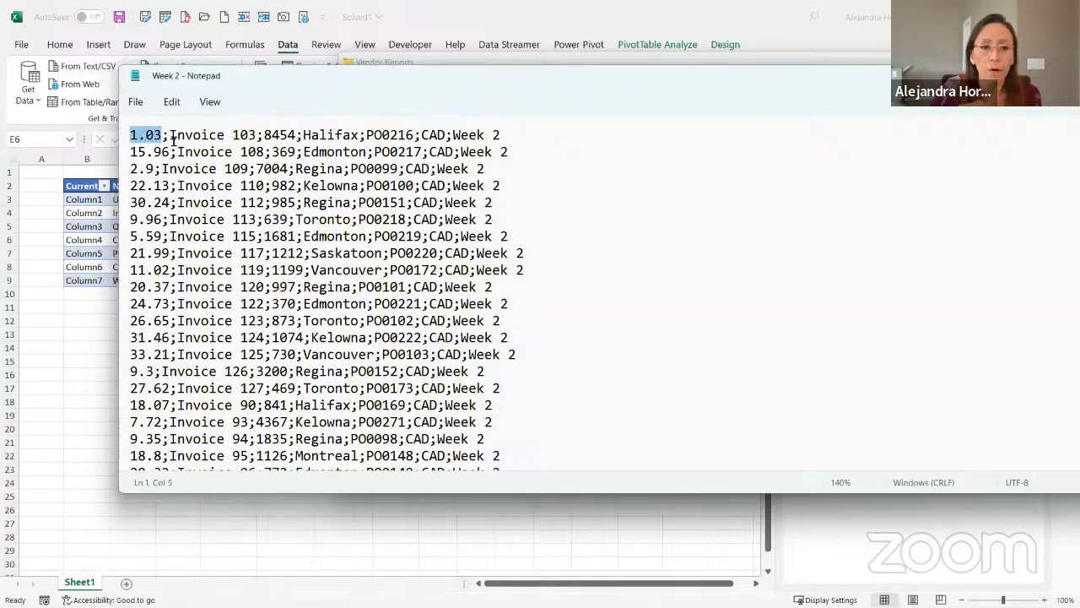
pyautogui.click(166, 139)
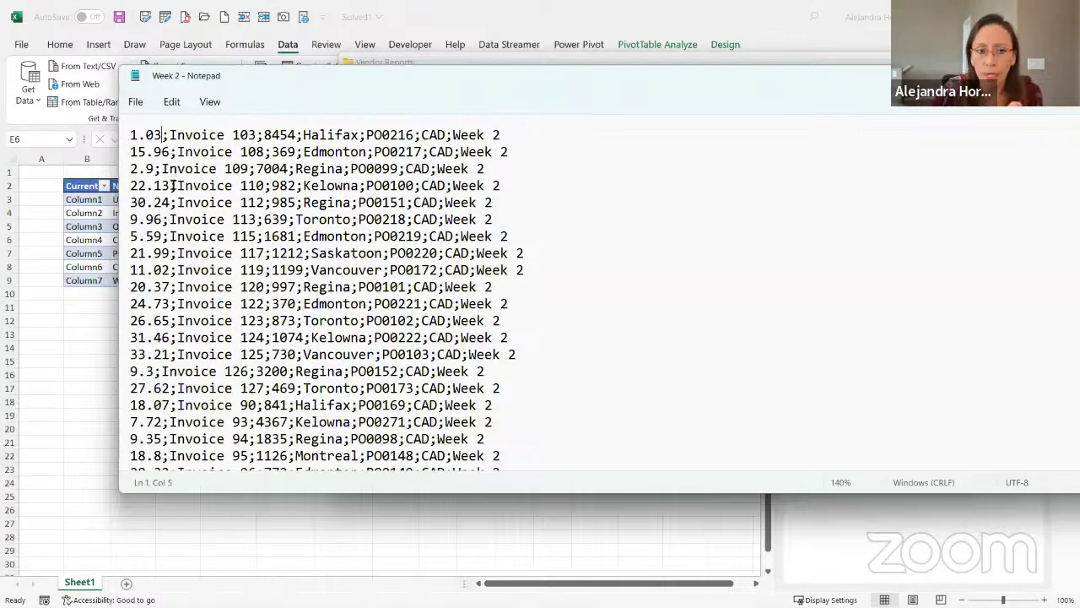
pyautogui.moveTo(132, 135); pyautogui.dragTo(296, 136)
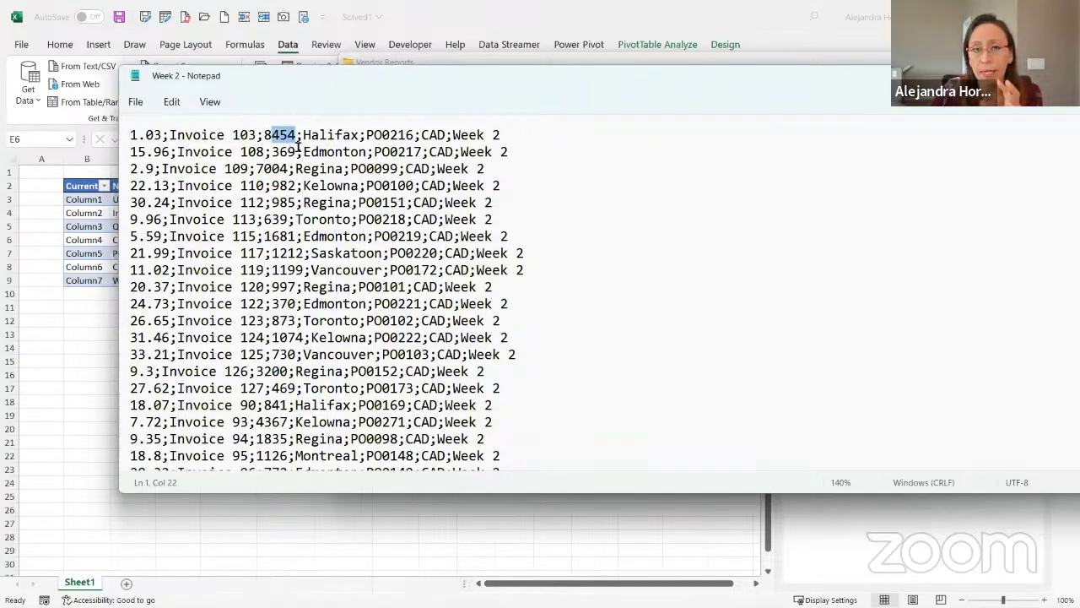
pyautogui.moveTo(303, 135); pyautogui.dragTo(512, 135)
pyautogui.click(424, 135)
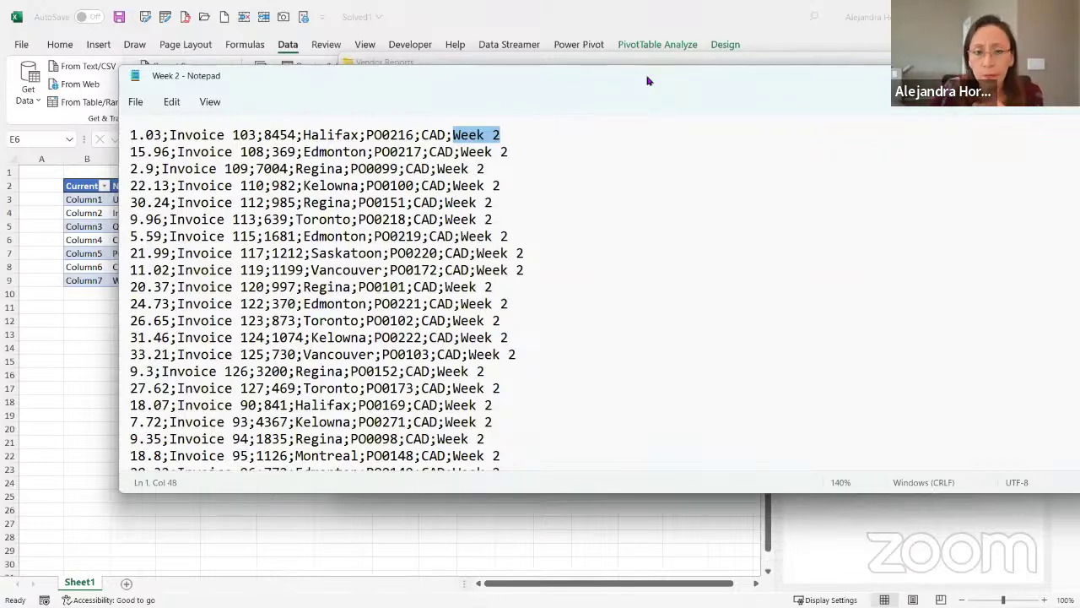
pyautogui.scroll(-1, 414, 175)
pyautogui.moveTo(420, 493); pyautogui.dragTo(428, 571)
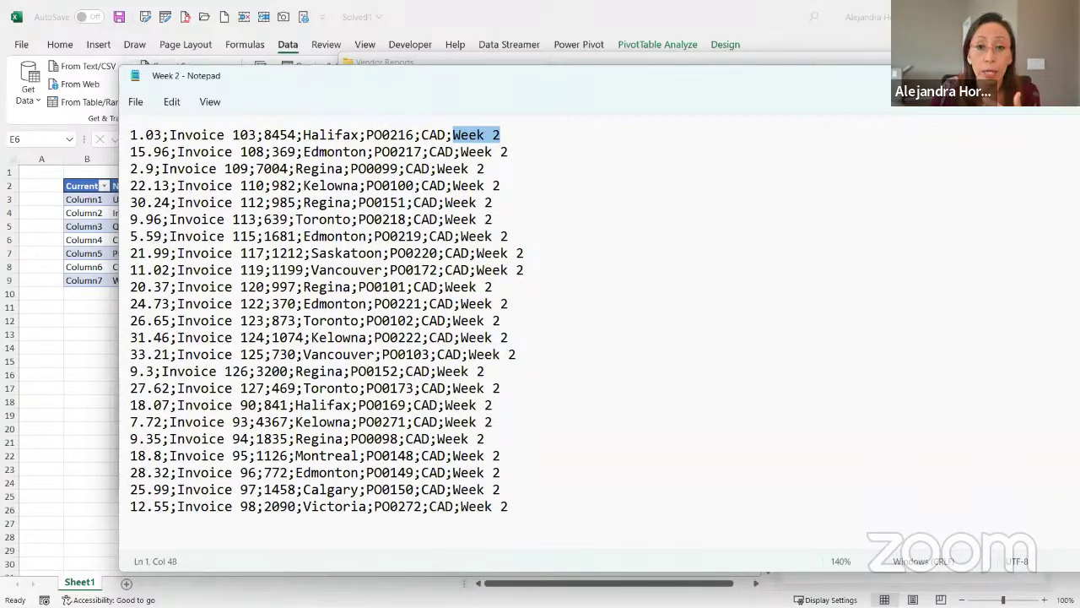
pyautogui.hotkey('alt', 'Tab')
# Step: Enlarge the Week 1 Notepad window and scroll through its semicolon-separated invoice rows
pyautogui.moveTo(459, 491); pyautogui.dragTo(453, 590)
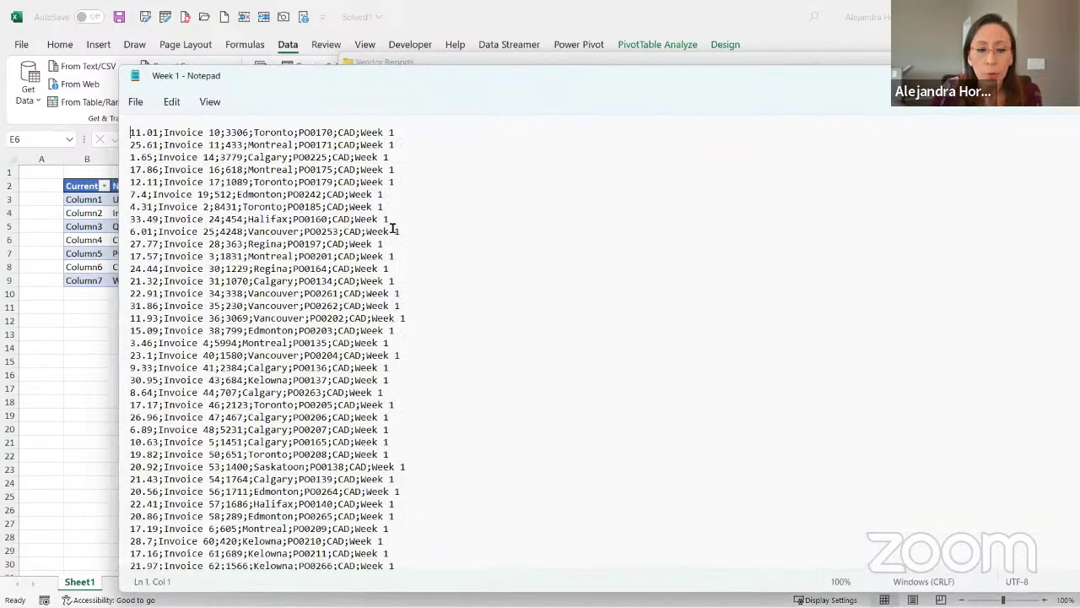
pyautogui.scroll(-6, 374, 213)
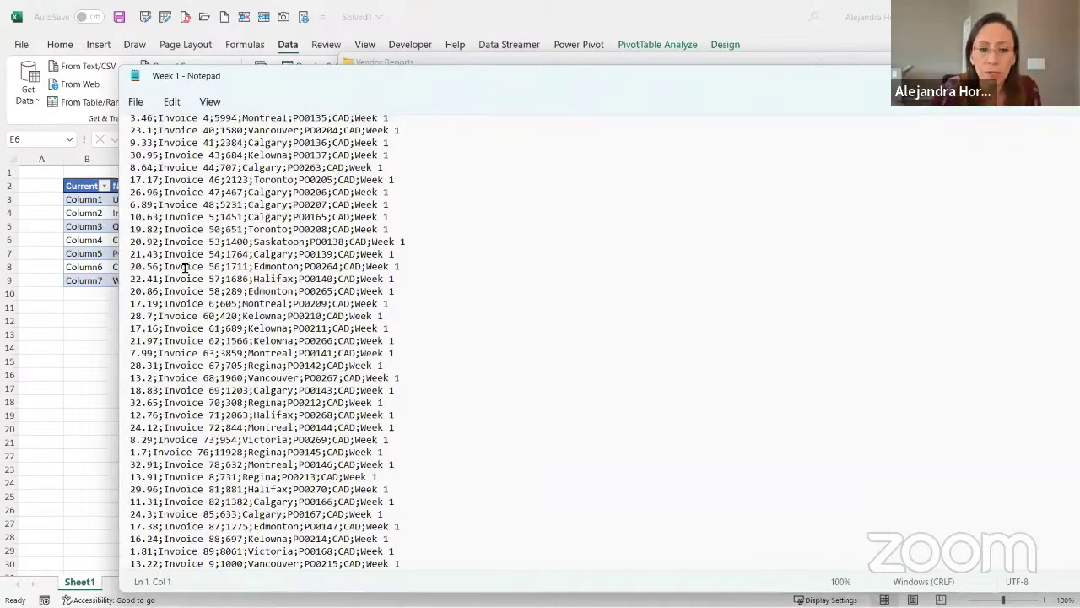
pyautogui.scroll(3, 160, 238)
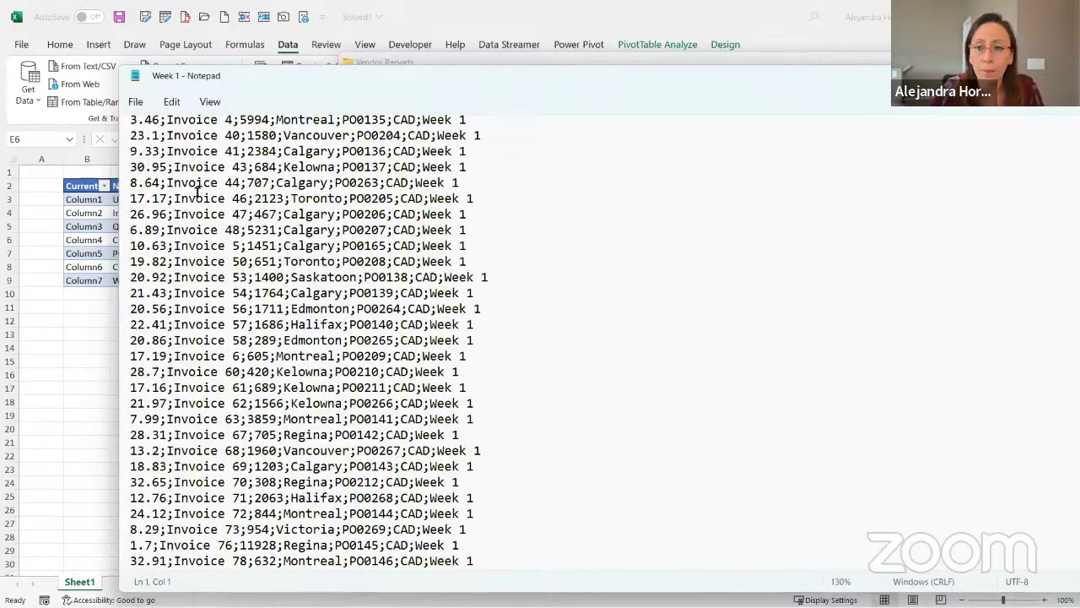
# Step: Close Notepad and Explorer, then check the Edmonton and Calgary Week 1 cost cells in the pivot
pyautogui.hotkey('alt', 'F4')
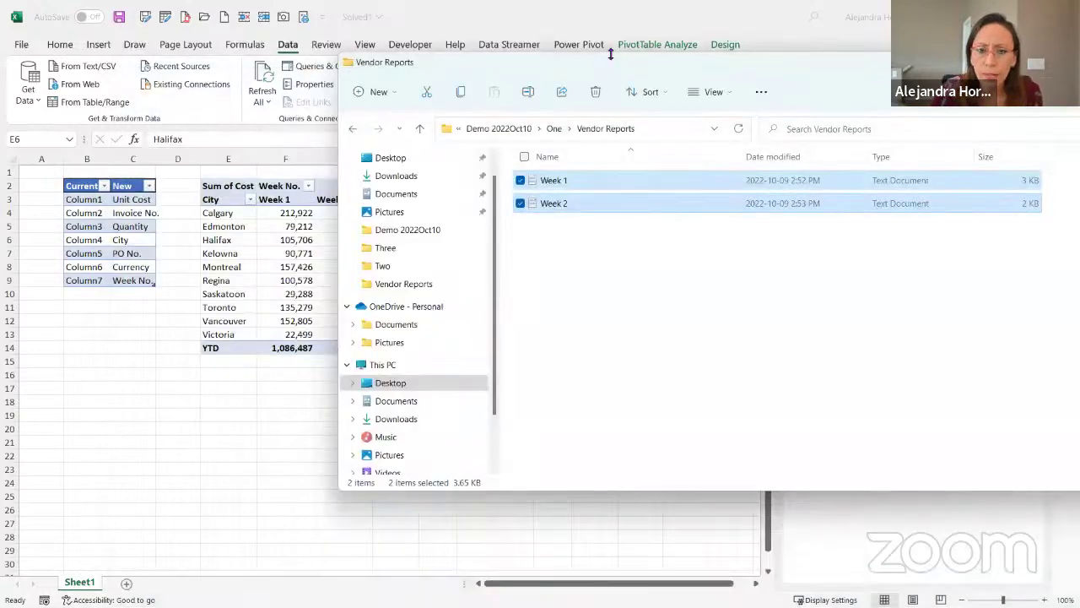
pyautogui.hotkey('alt', 'F4')
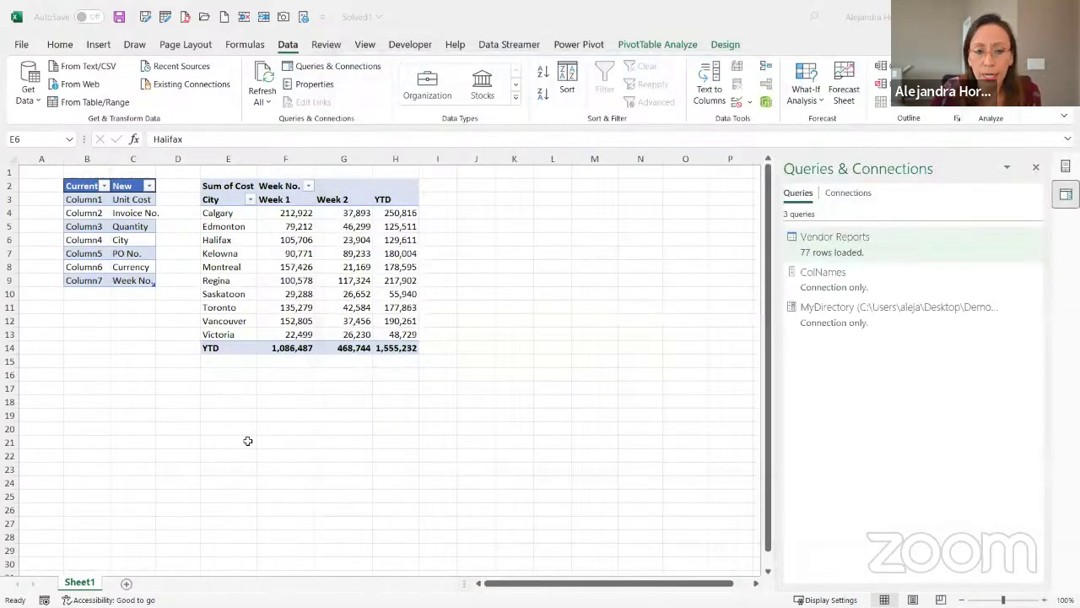
pyautogui.click(299, 226)
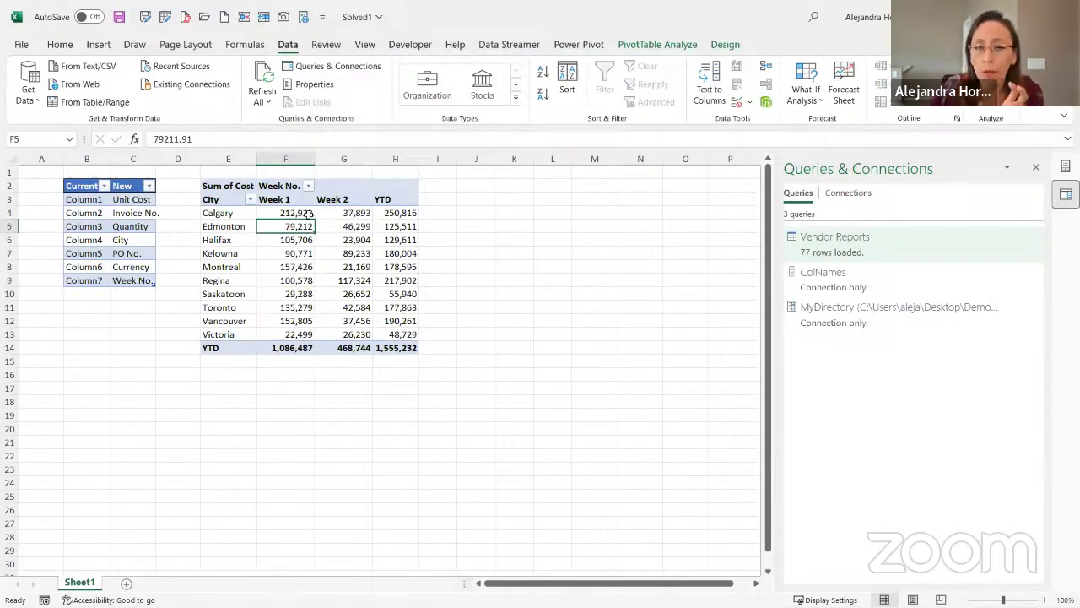
pyautogui.click(302, 215)
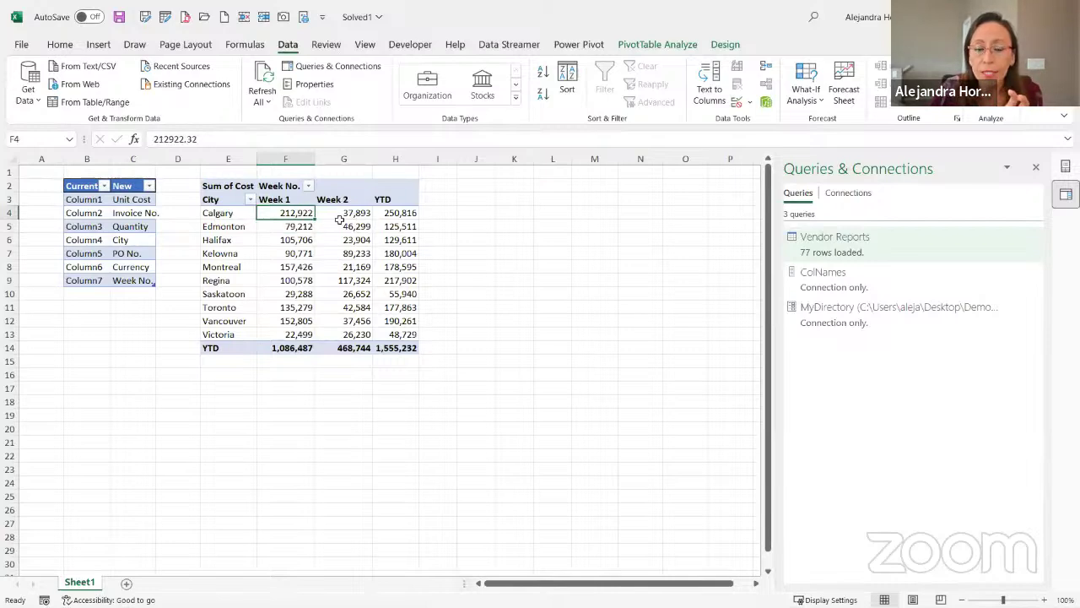
pyautogui.moveTo(426, 601)
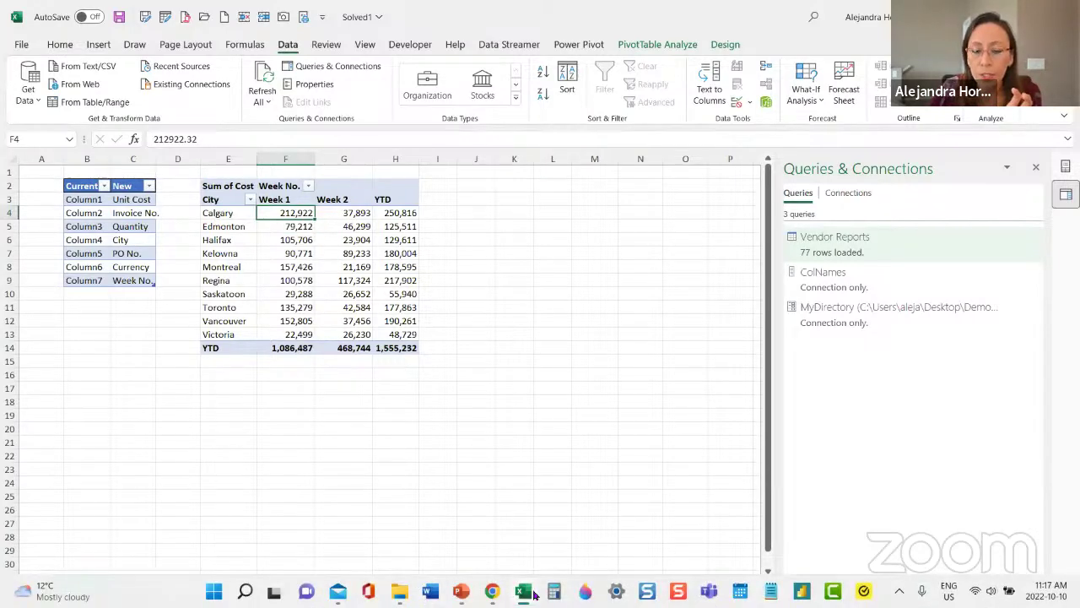
# Step: Reopen Week 1.txt and highlight unit cost 11.01 and quantity 3306 on line 1
pyautogui.click(400, 593)
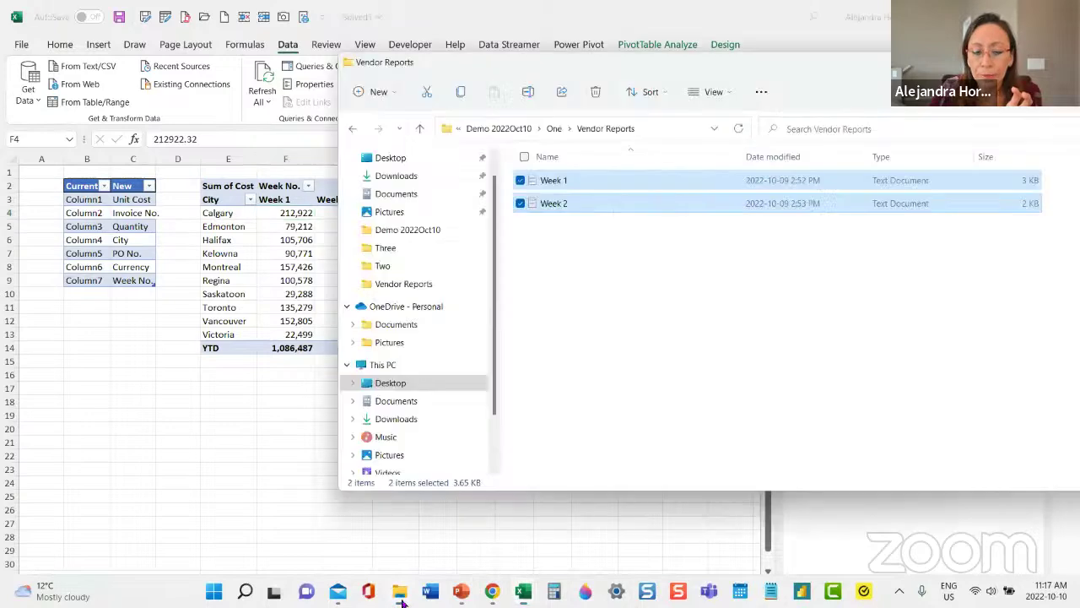
pyautogui.click(589, 185)
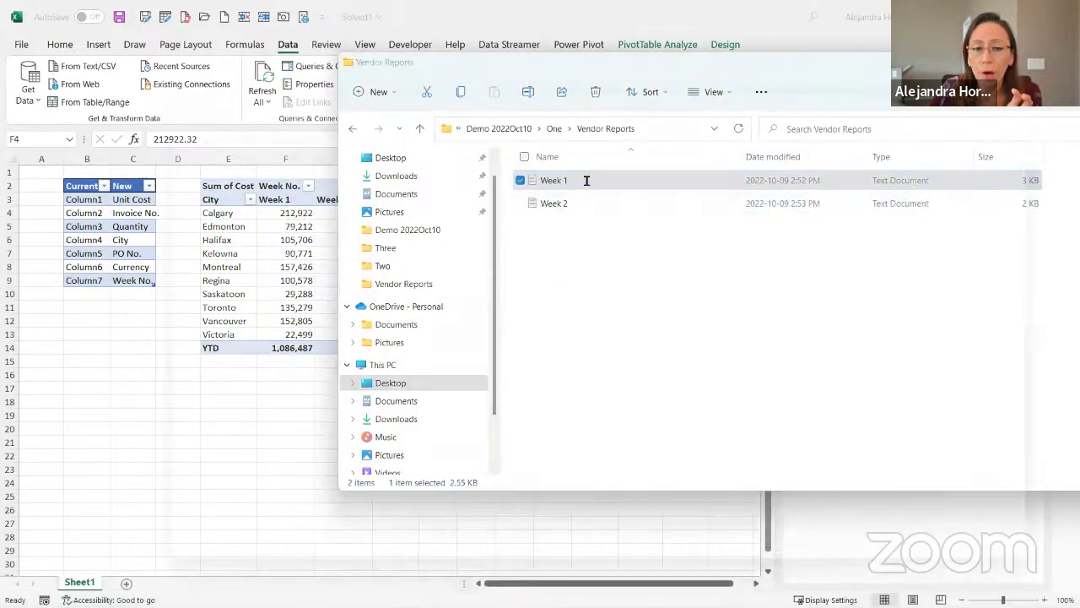
pyautogui.moveTo(131, 132); pyautogui.dragTo(157, 132)
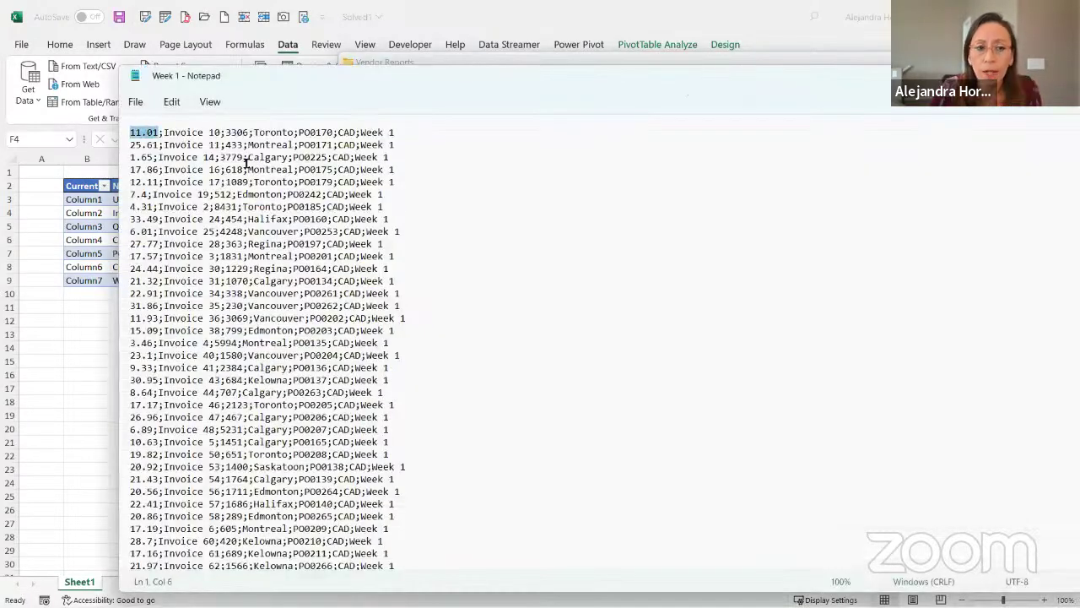
pyautogui.scroll(4, 244, 156)
pyautogui.scroll(1, 243, 152)
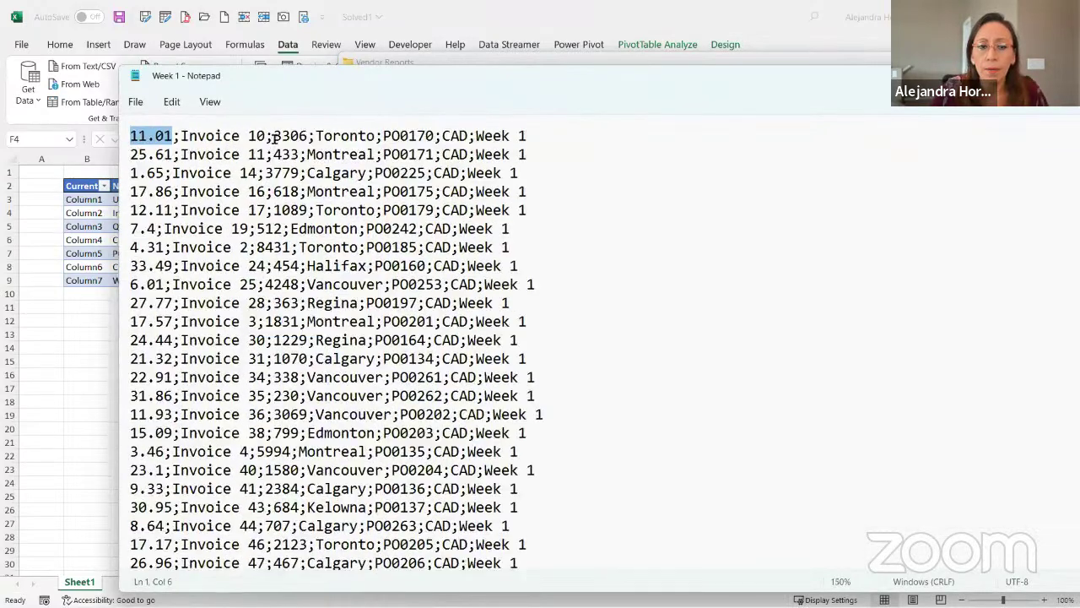
pyautogui.moveTo(273, 135); pyautogui.dragTo(311, 135)
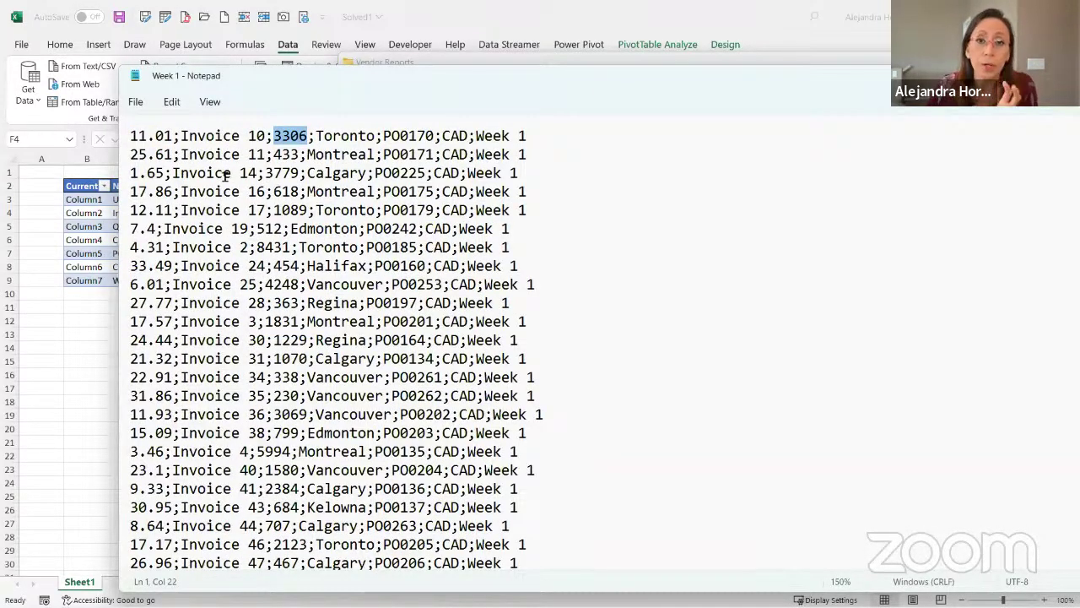
pyautogui.click(132, 135)
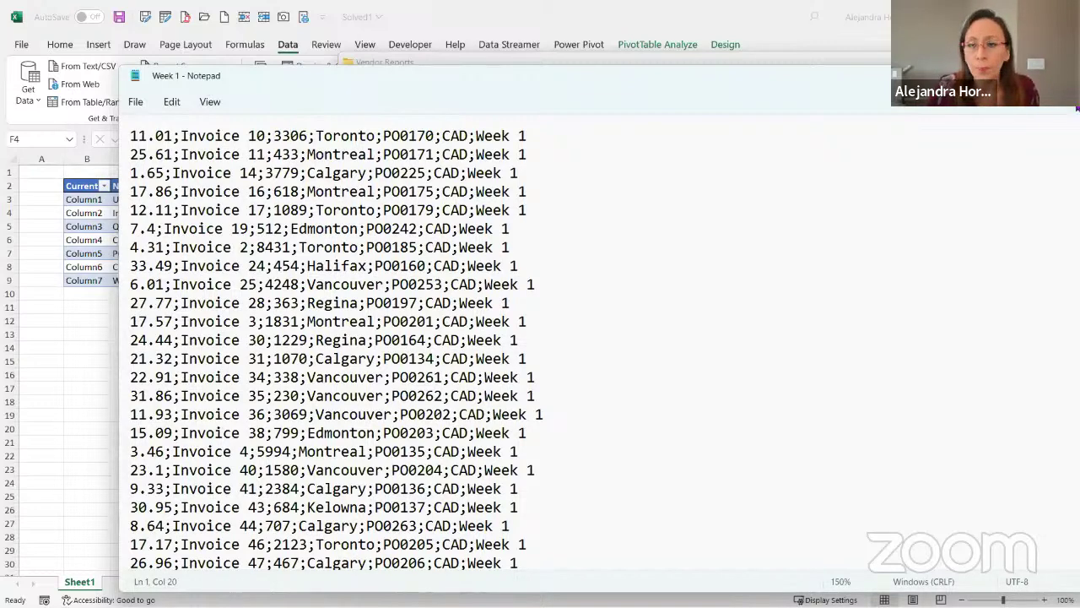
# Step: Close Notepad and select the Week 3 to Week 7 files in Additional Info 2022Oct10
pyautogui.hotkey('alt', 'F4')
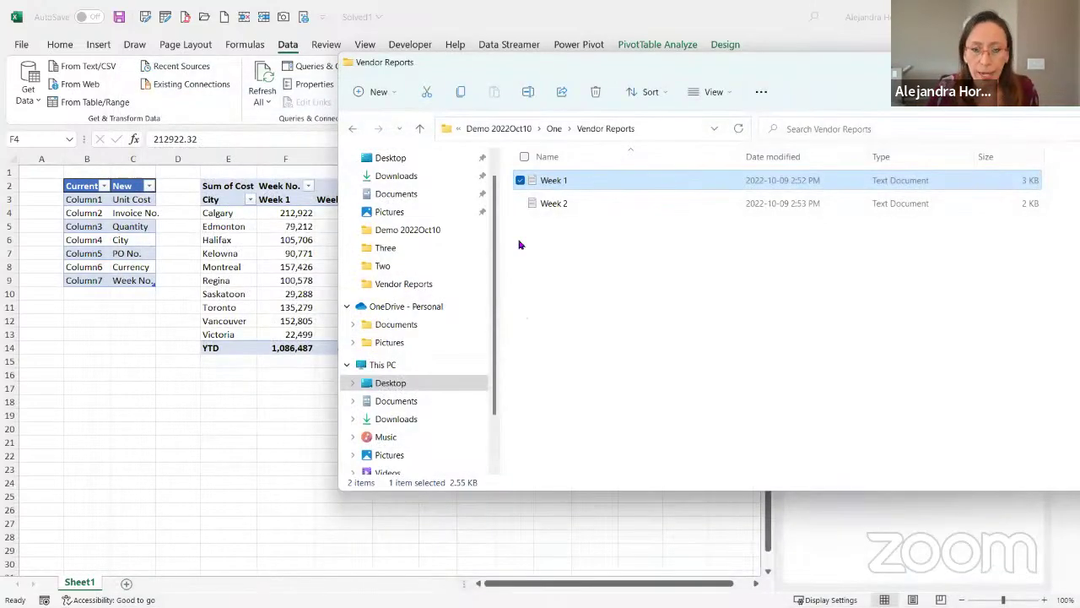
pyautogui.click(553, 203)
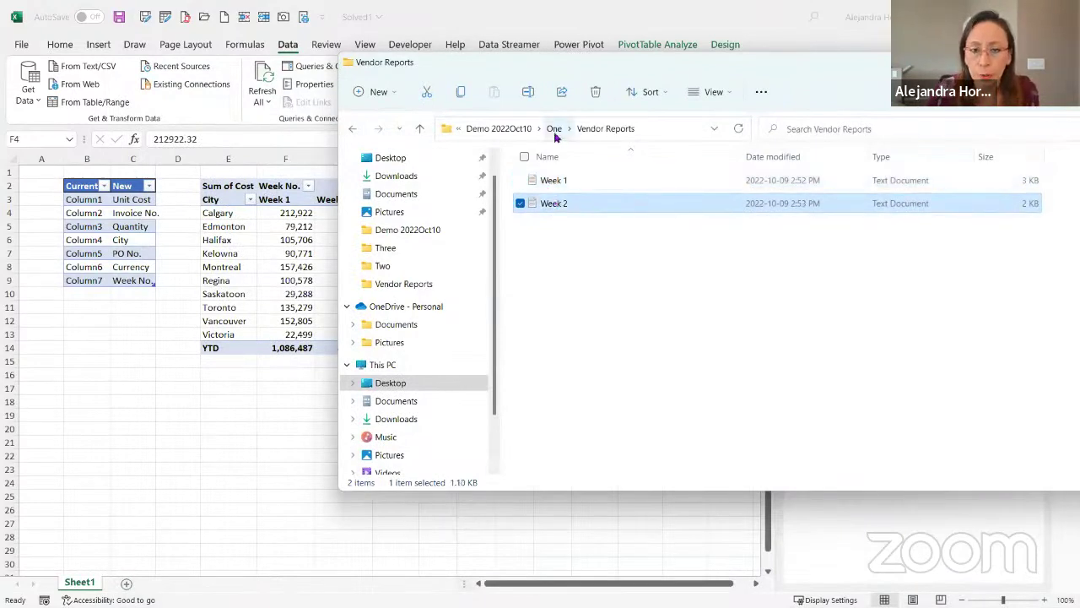
pyautogui.click(554, 129)
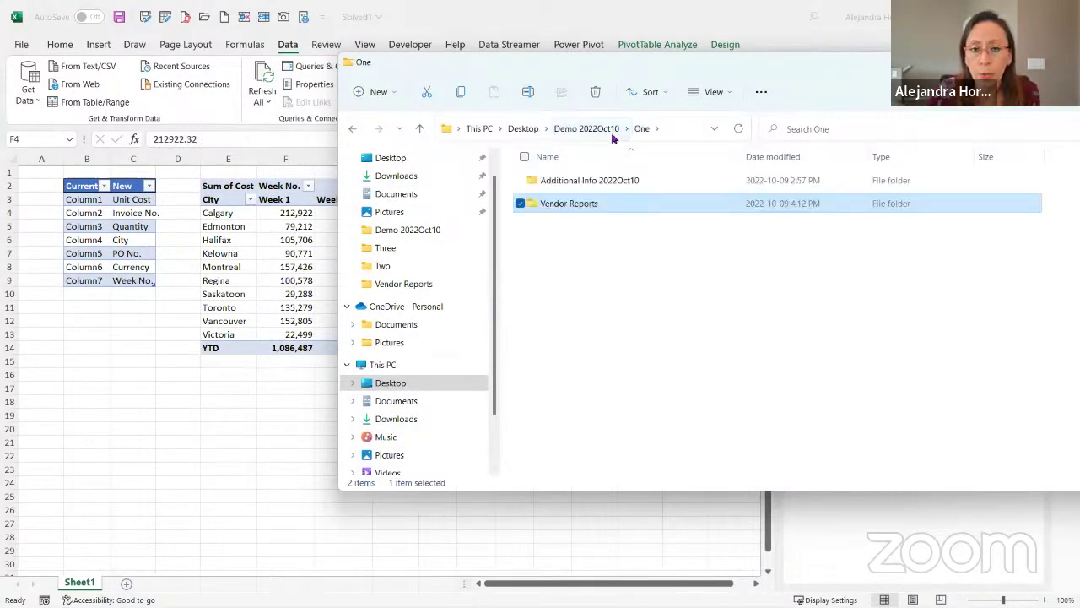
pyautogui.click(606, 183)
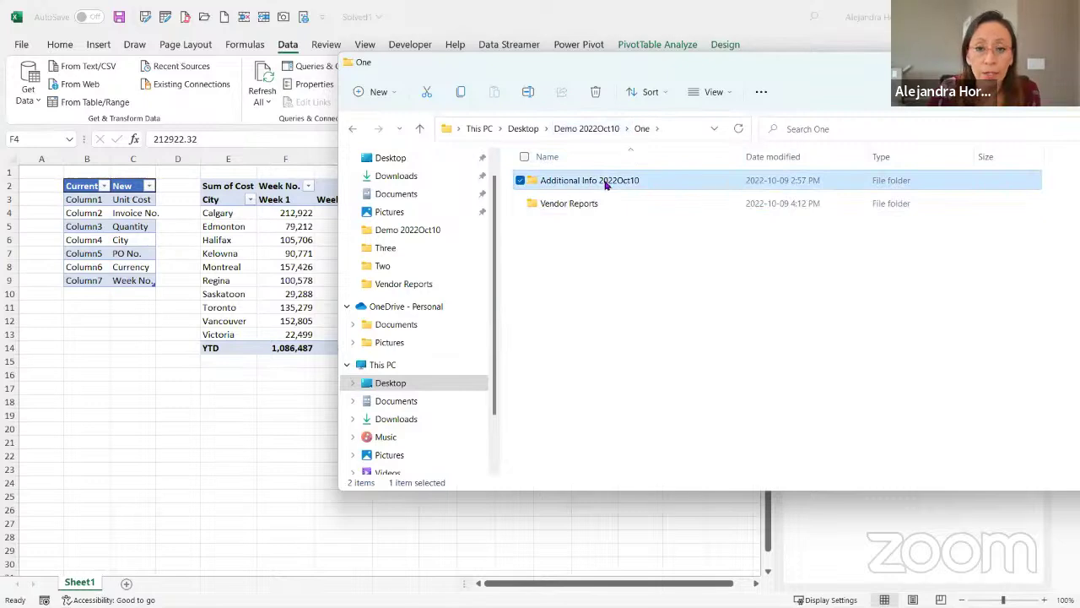
pyautogui.doubleClick(606, 183)
pyautogui.click(547, 182)
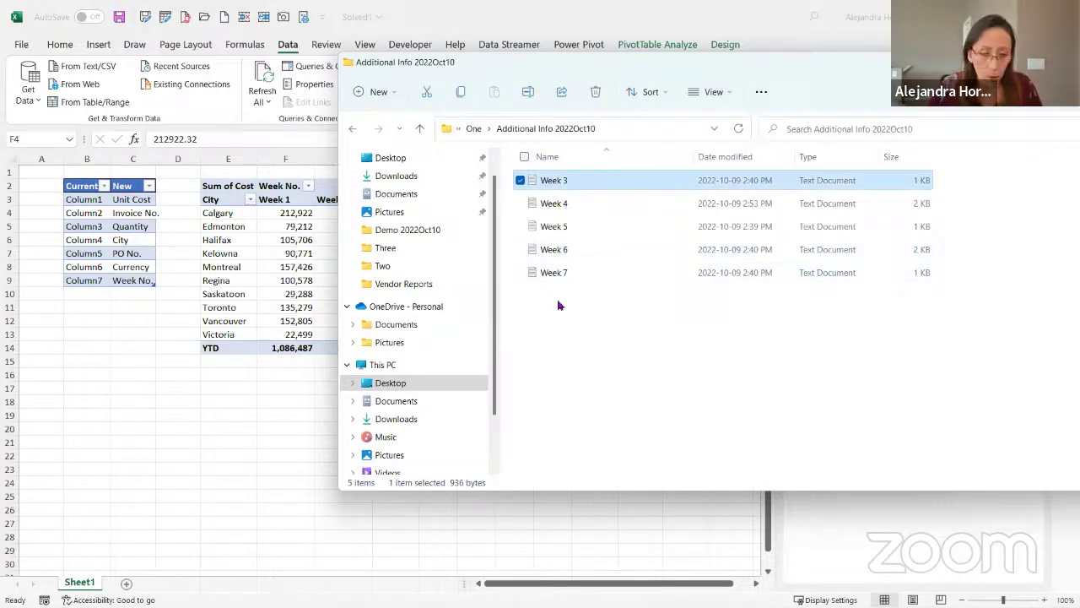
pyautogui.keyDown('shift'); pyautogui.click(590, 271); pyautogui.keyUp('shift')
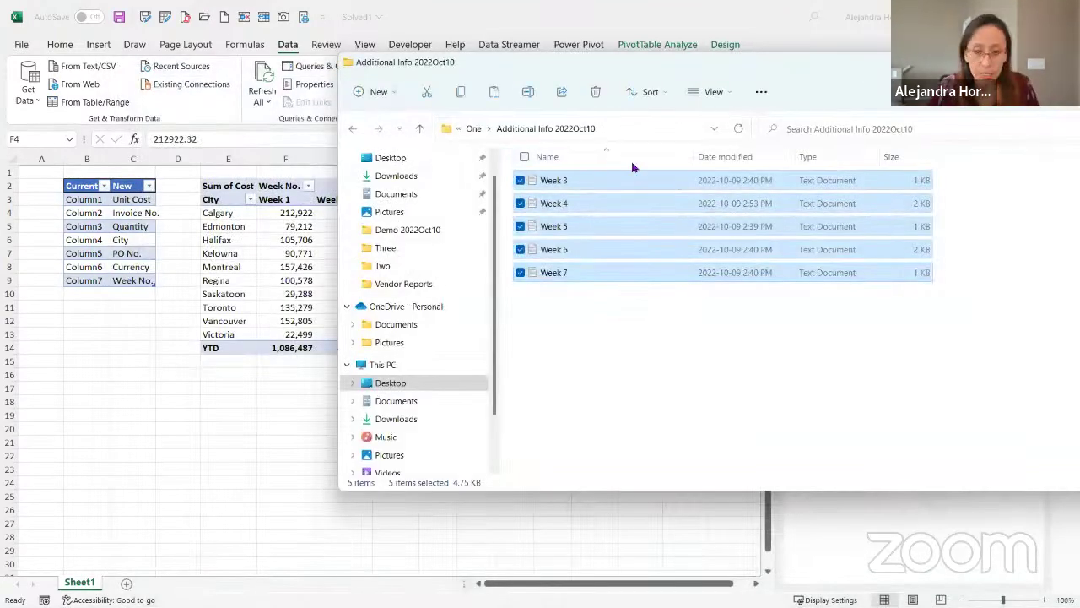
# Step: Paste the Week 3–7 files into the Vendor Reports folder and return to Excel
pyautogui.click(475, 129)
pyautogui.click(568, 211)
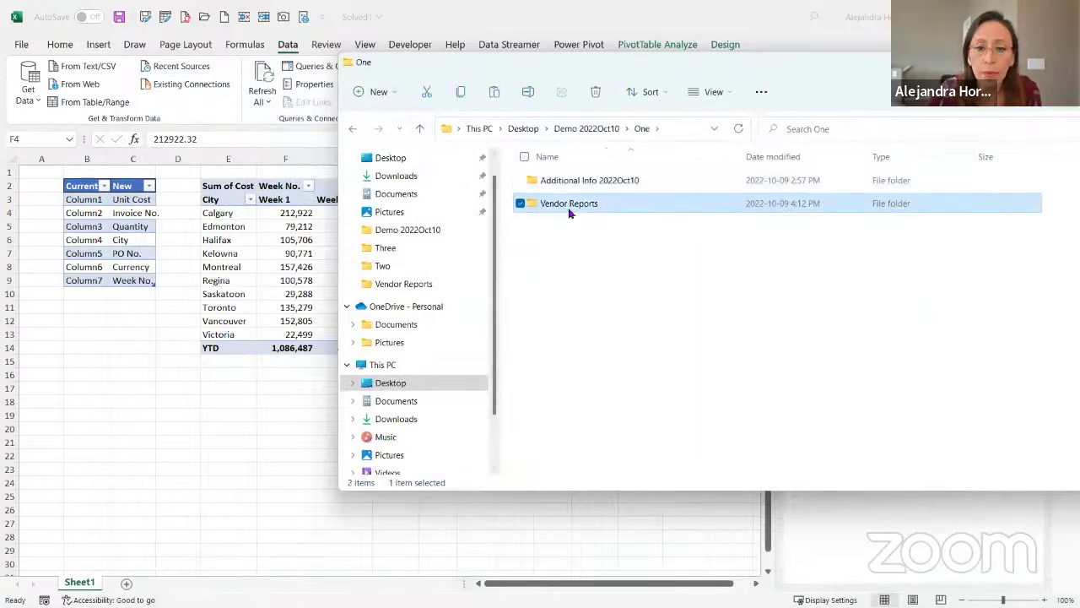
pyautogui.doubleClick(569, 208)
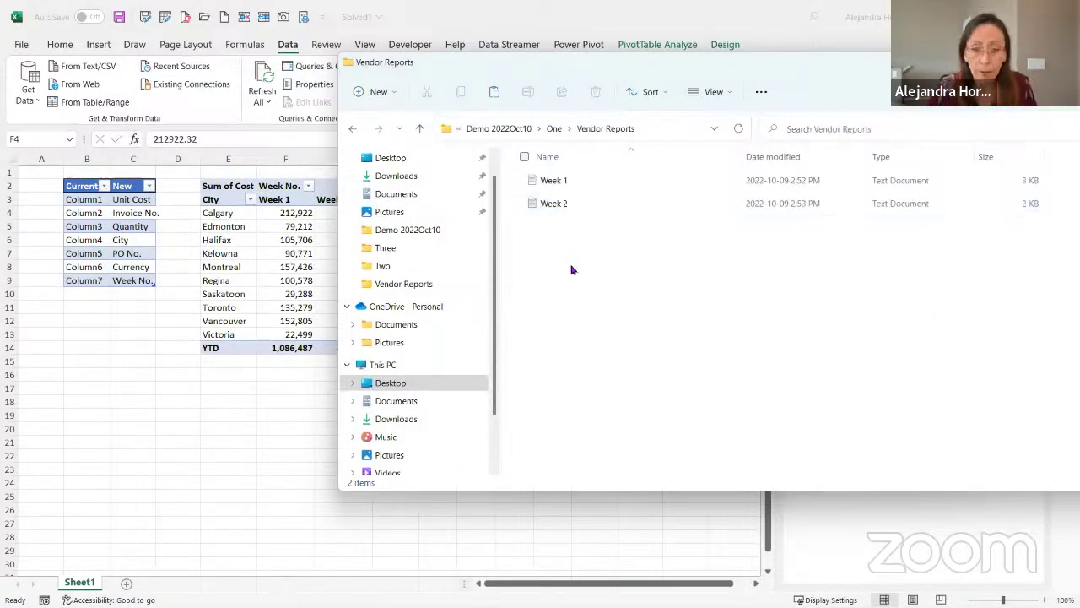
pyautogui.hotkey('ctrl', 'v')
pyautogui.hotkey('alt', 'Tab')
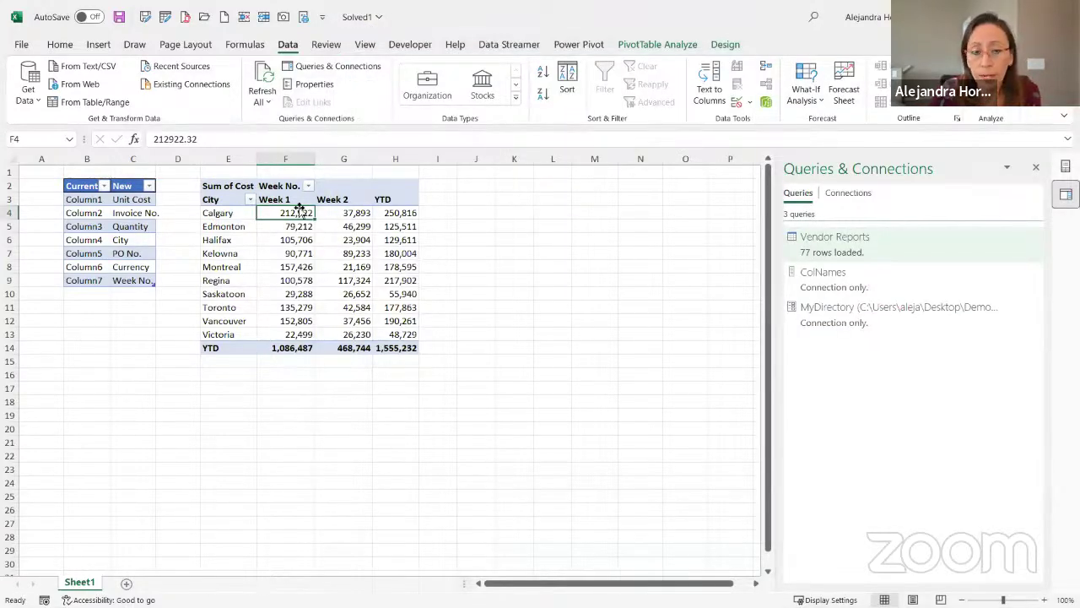
# Step: Refresh the pivot so it spans Weeks 1–7, checking the Week 3 column and Kelowna YTD
pyautogui.rightClick(292, 241)
pyautogui.click(342, 346)
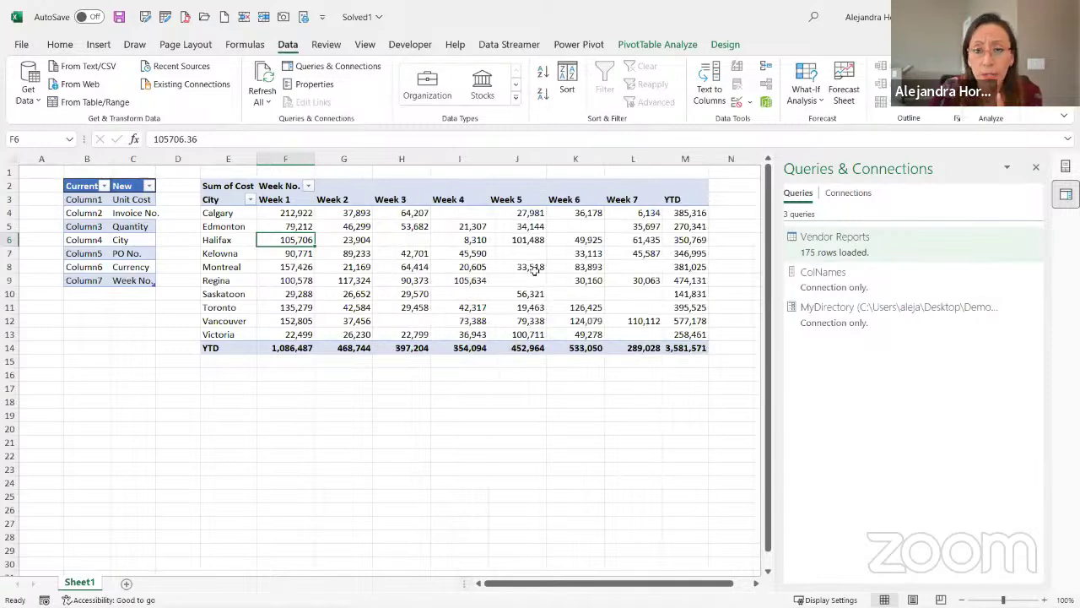
pyautogui.click(384, 199)
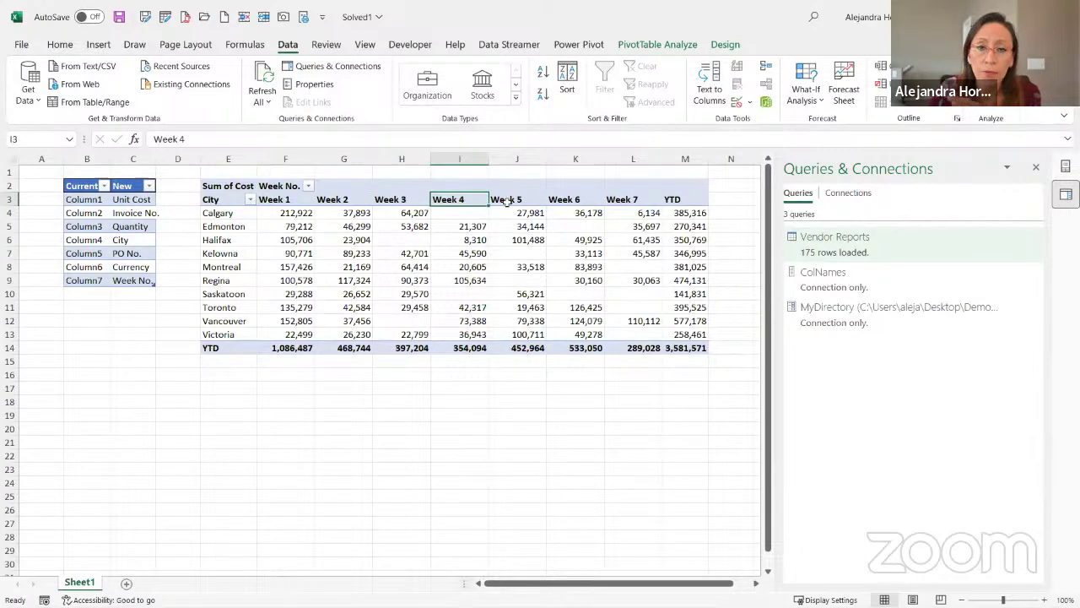
pyautogui.click(236, 215)
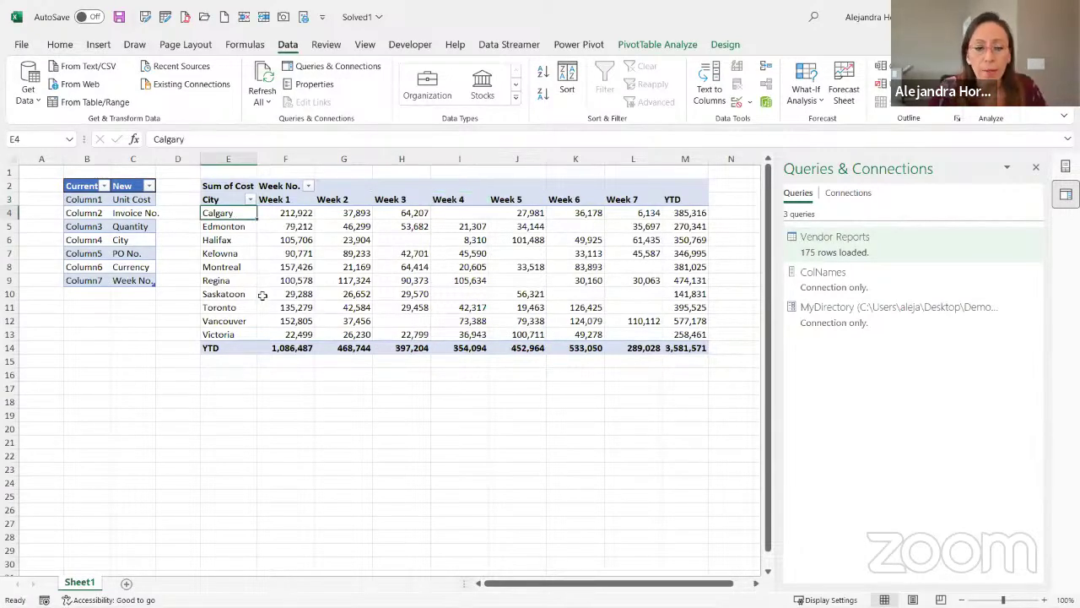
pyautogui.keyDown('ctrl'); pyautogui.scroll(1, 262, 295); pyautogui.keyUp('ctrl')
pyautogui.click(405, 207)
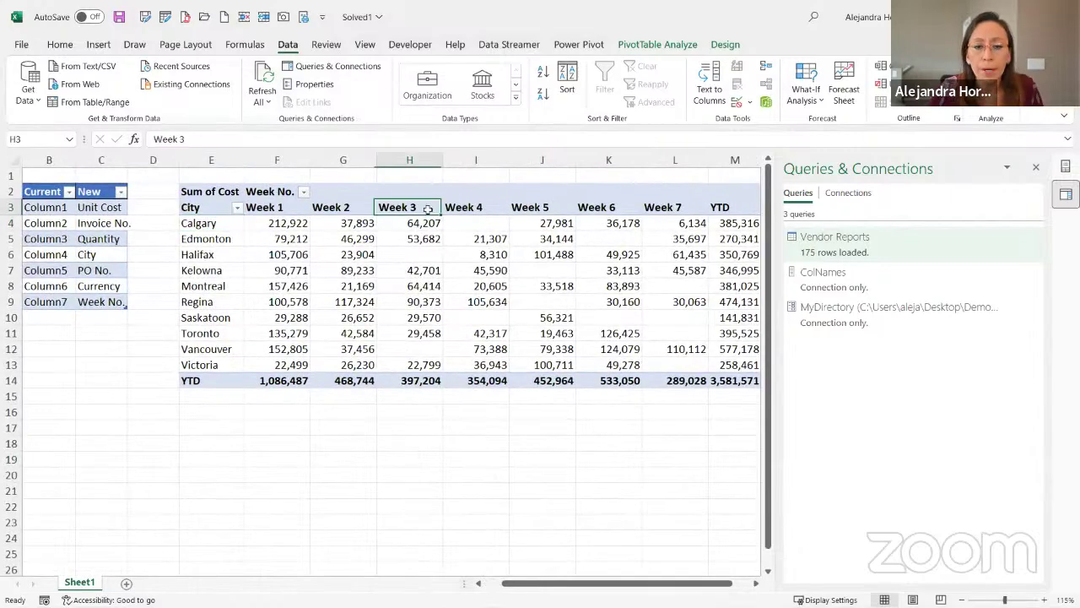
pyautogui.click(755, 583)
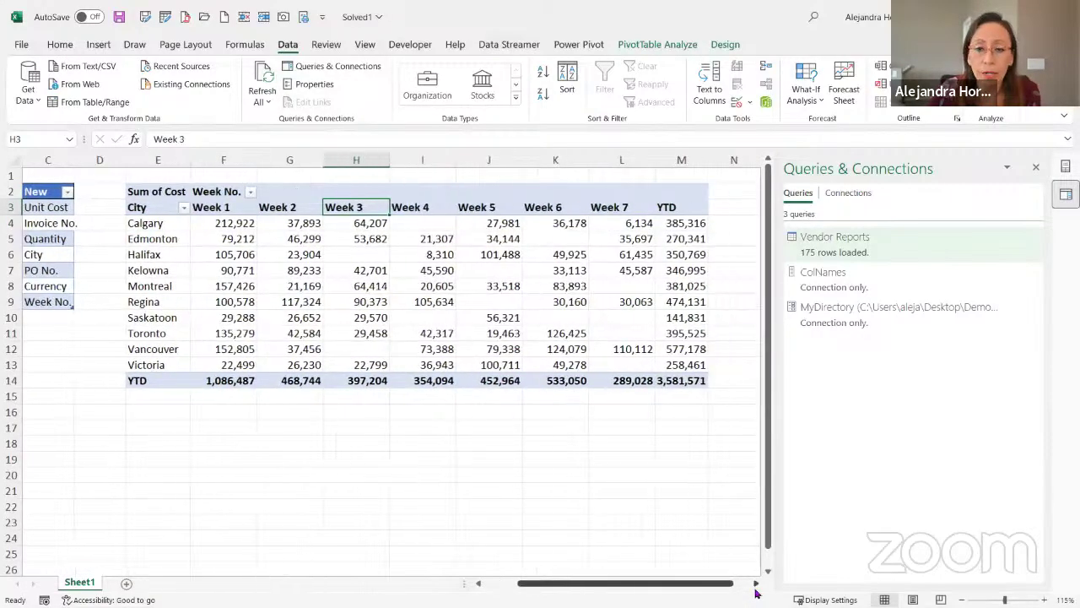
pyautogui.click(697, 269)
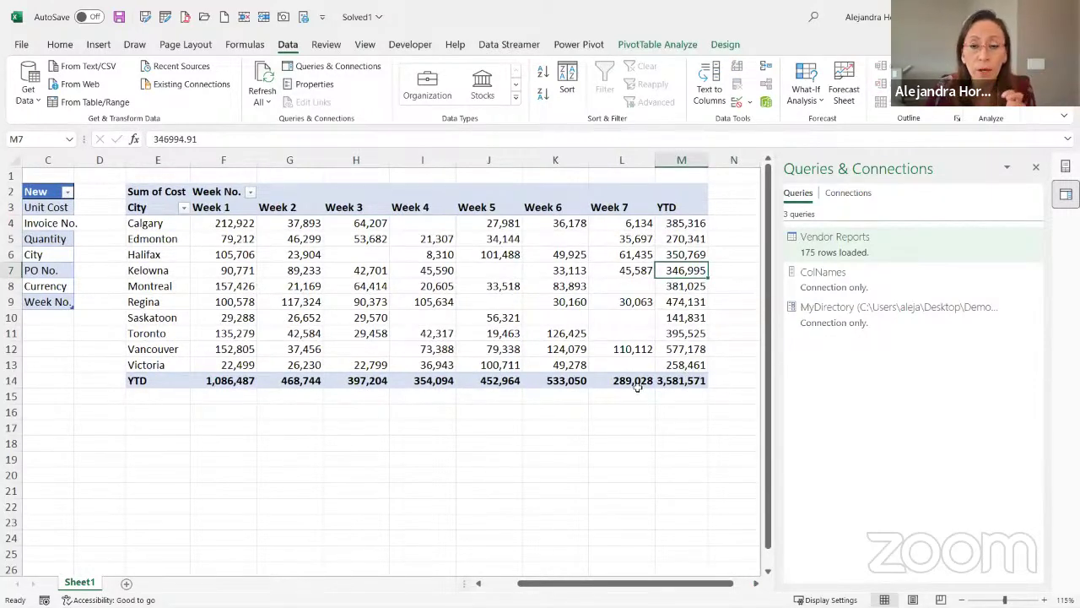
# Step: Delete the Week 3 to Week 7 files from Vendor Reports and return to Excel
pyautogui.moveTo(461, 591)
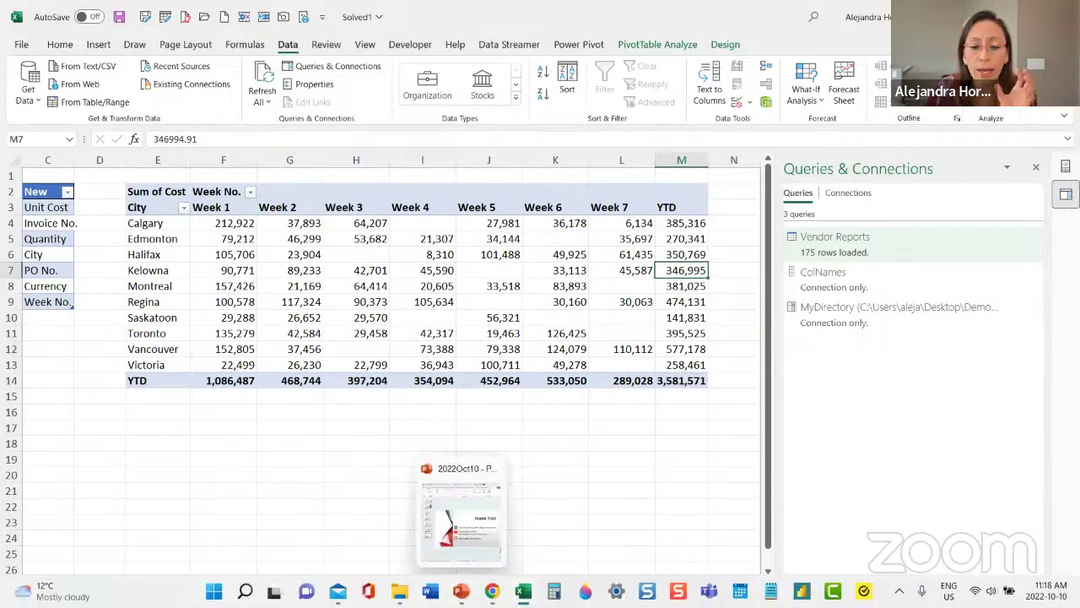
pyautogui.click(399, 591)
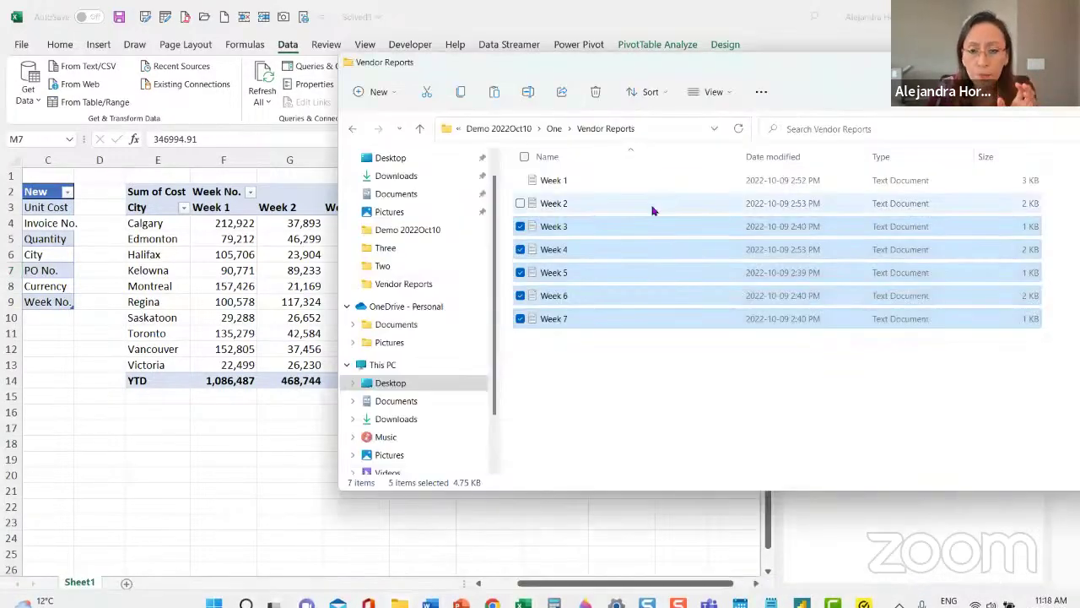
pyautogui.press('Delete')
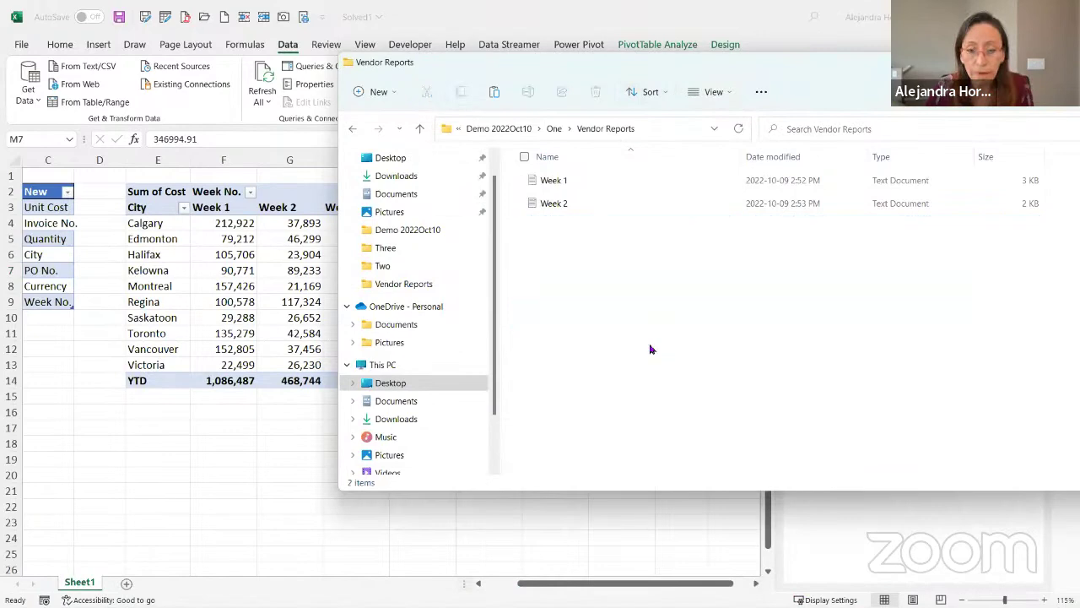
pyautogui.hotkey('alt', 'Tab')
# Step: Run Refresh All so Vendor Reports drops back to 77 rows and Weeks 1–2, YTD 1,555,232
pyautogui.rightClick(272, 285)
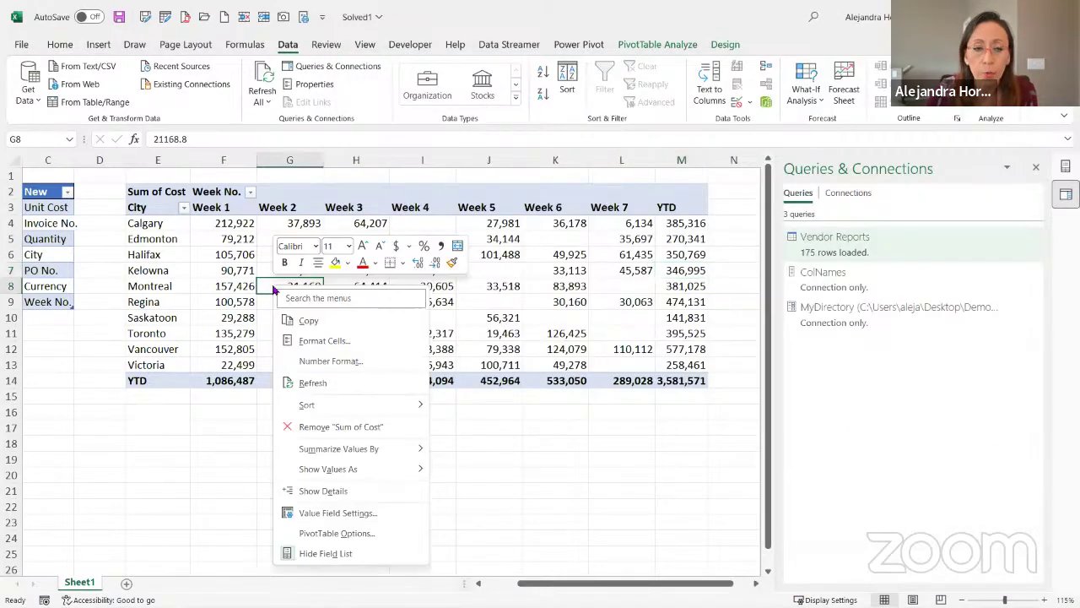
pyautogui.click(218, 250)
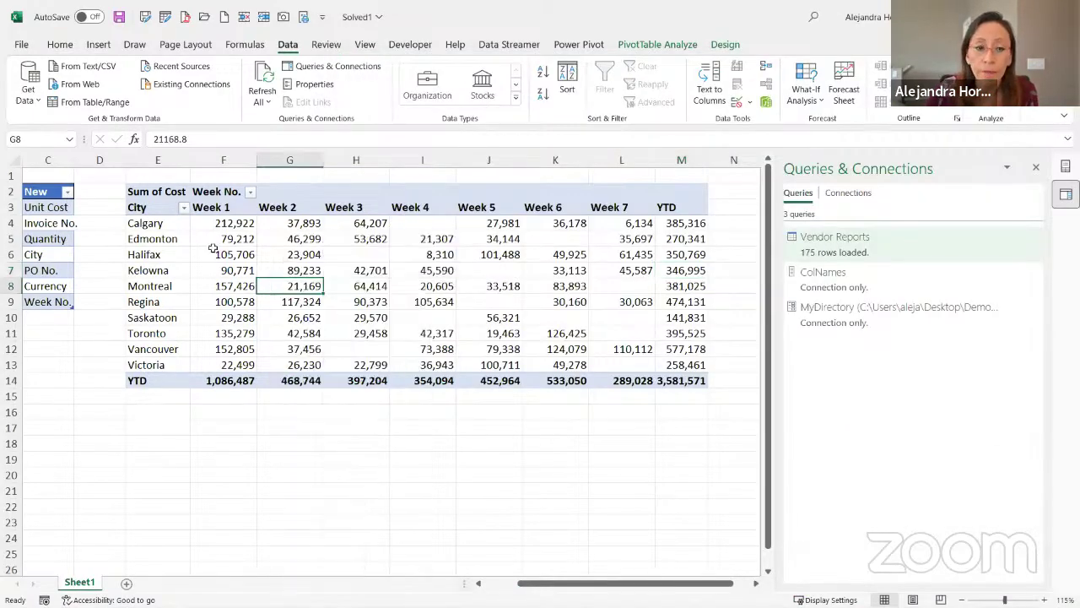
pyautogui.click(206, 257)
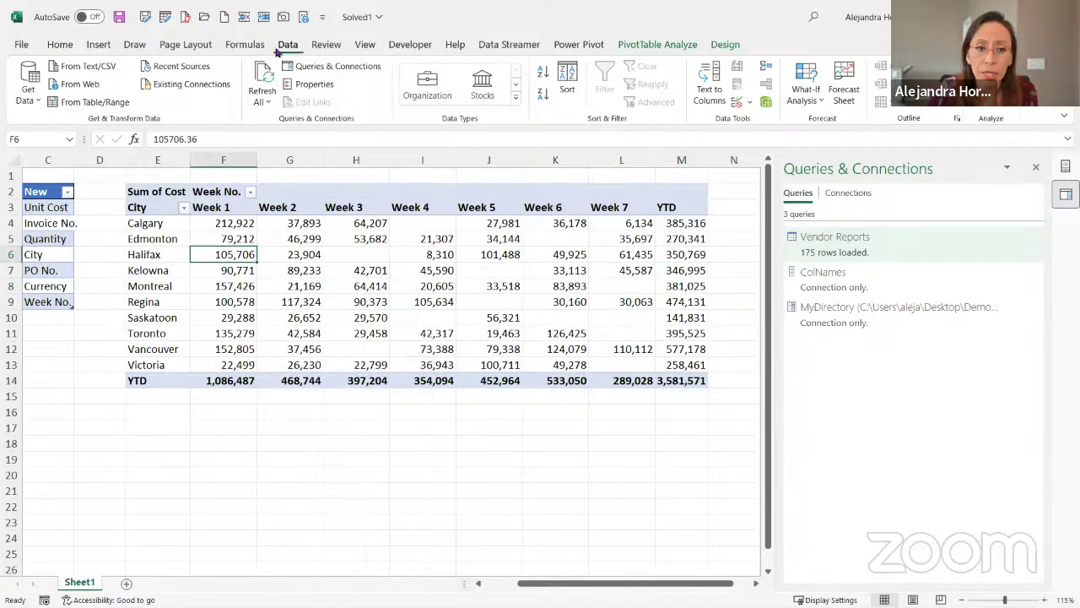
pyautogui.click(262, 77)
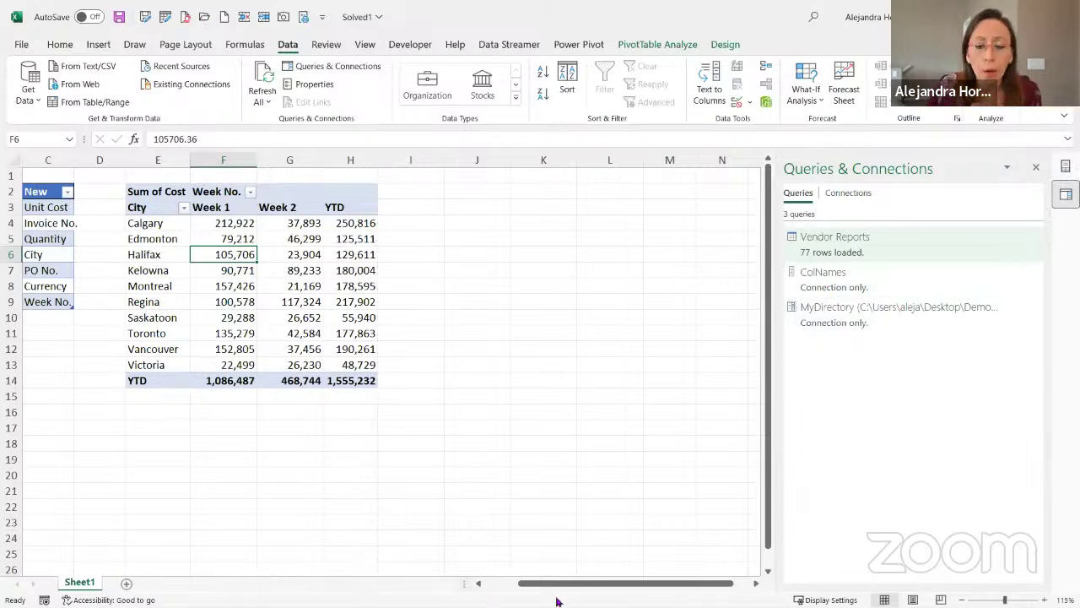
pyautogui.moveTo(571, 588); pyautogui.dragTo(498, 589)
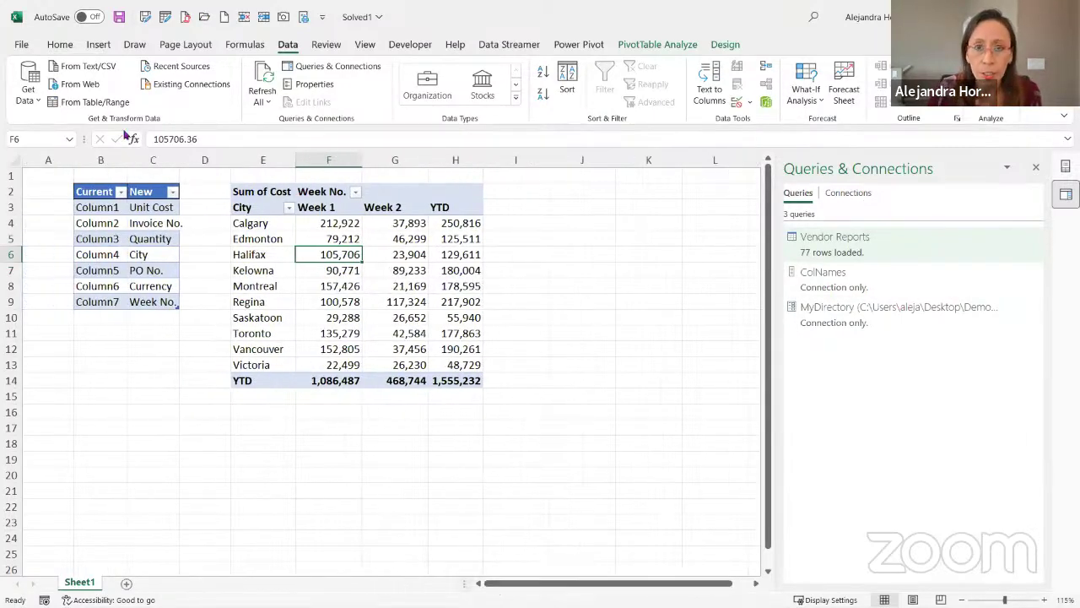
pyautogui.click(124, 221)
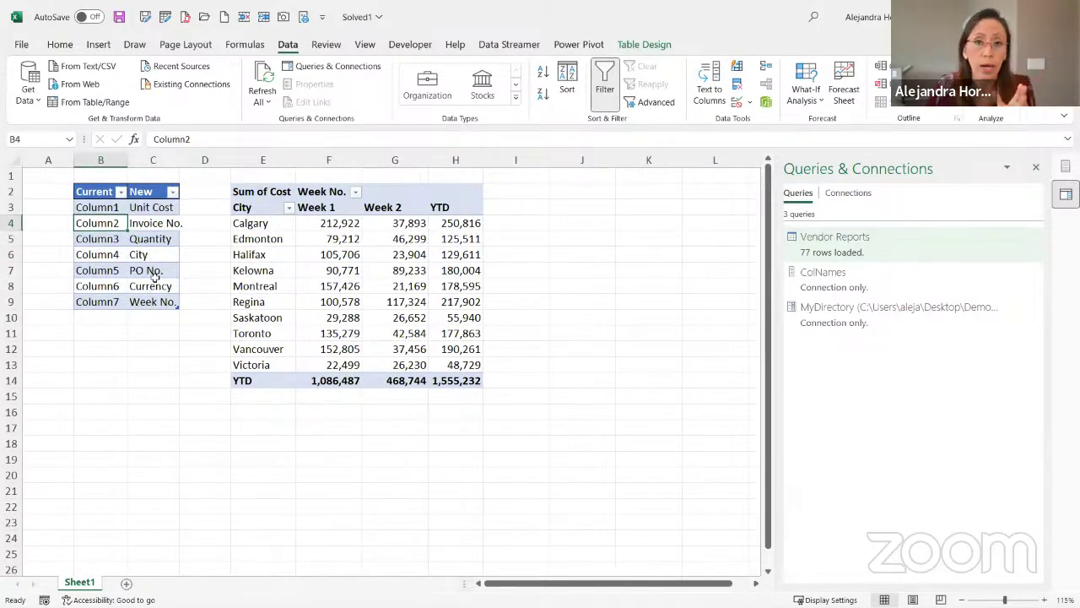
pyautogui.click(99, 209)
pyautogui.moveTo(99, 217); pyautogui.dragTo(98, 304)
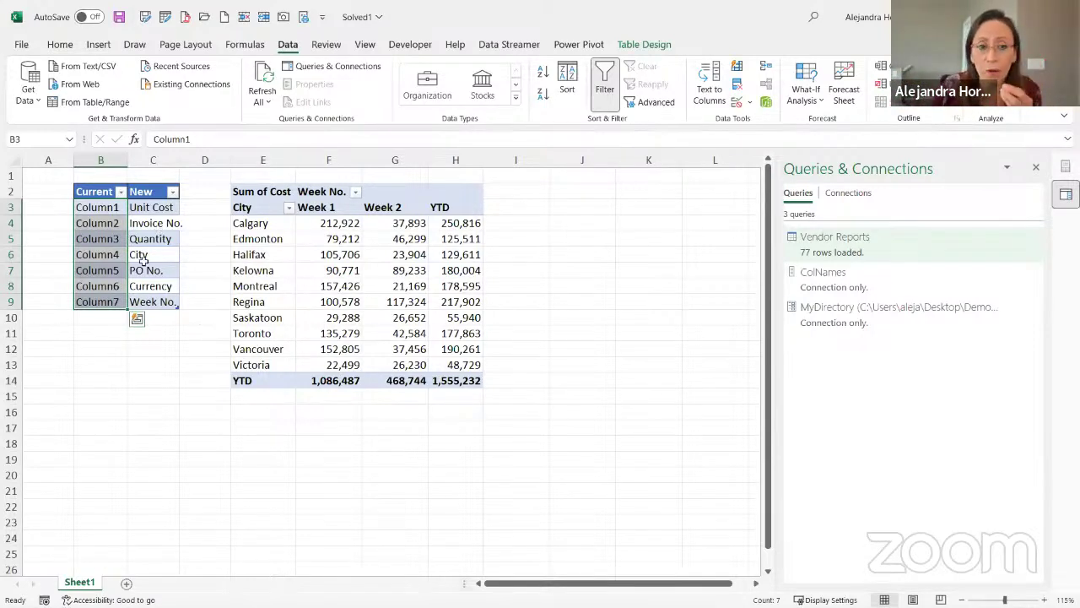
pyautogui.moveTo(157, 207); pyautogui.dragTo(162, 306)
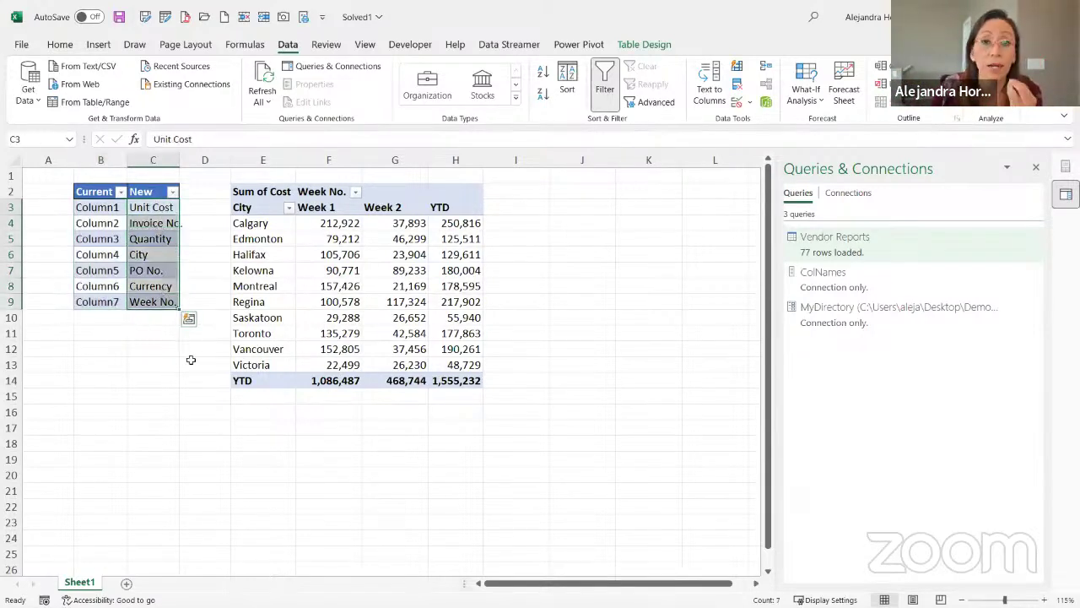
pyautogui.click(154, 243)
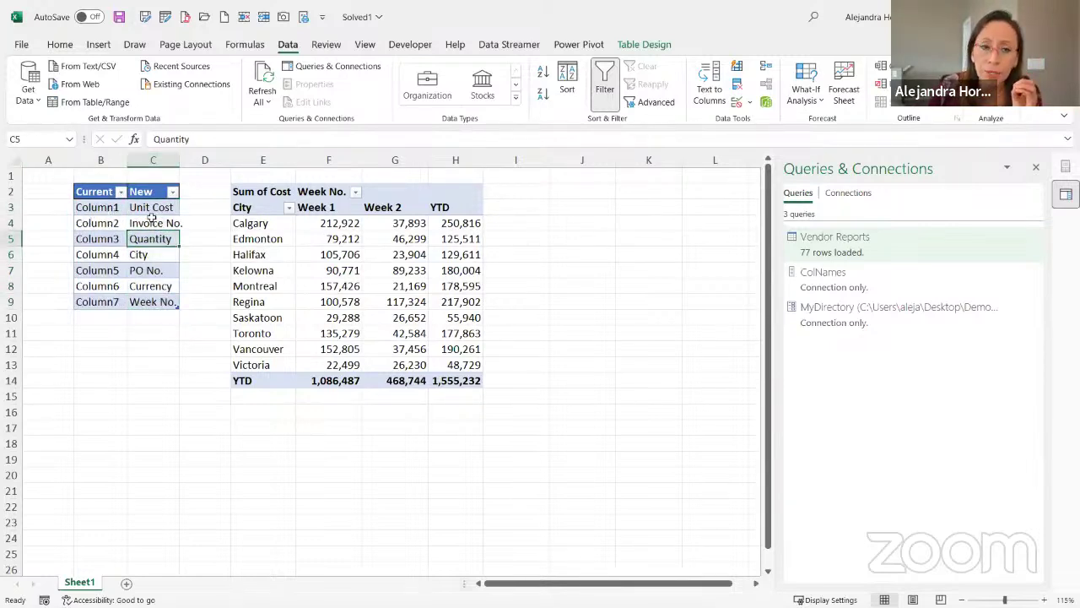
# Step: Load the Current/New rename table into Power Query using From Table/Range
pyautogui.rightClick(141, 242)
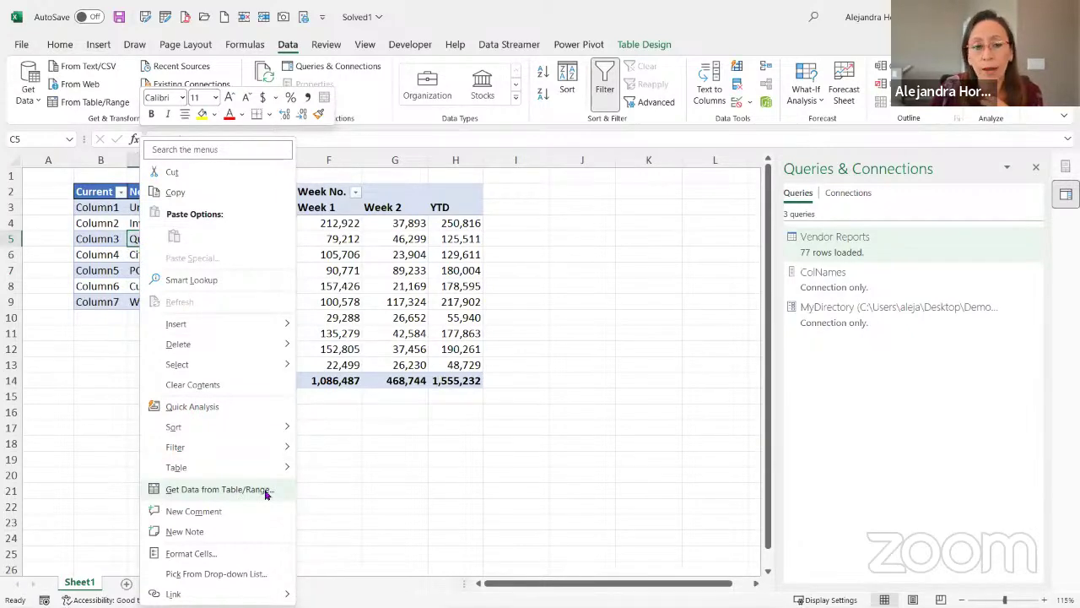
pyautogui.click(97, 238)
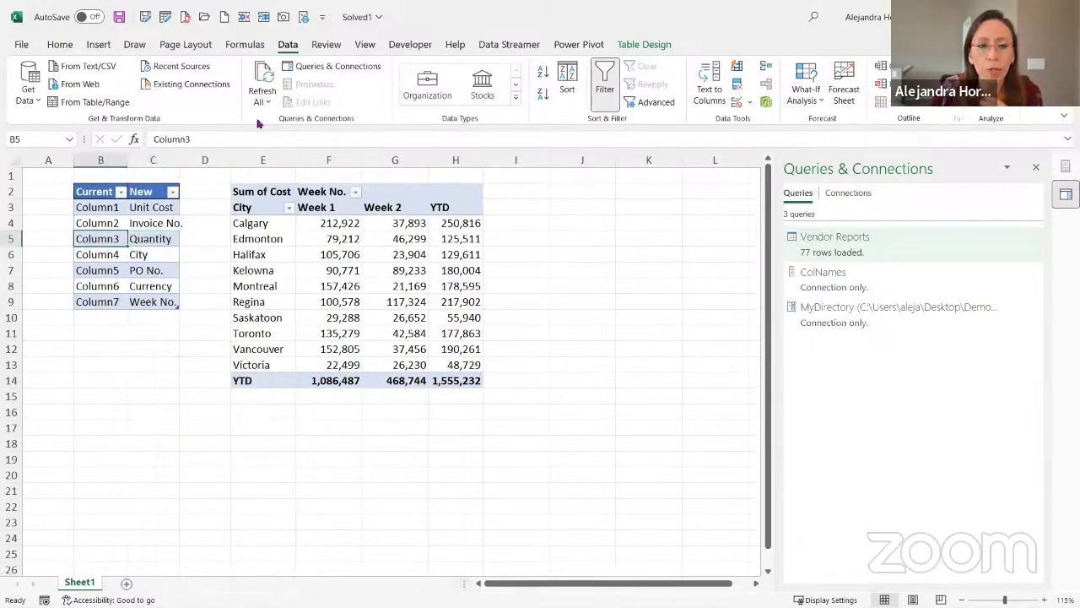
pyautogui.click(107, 105)
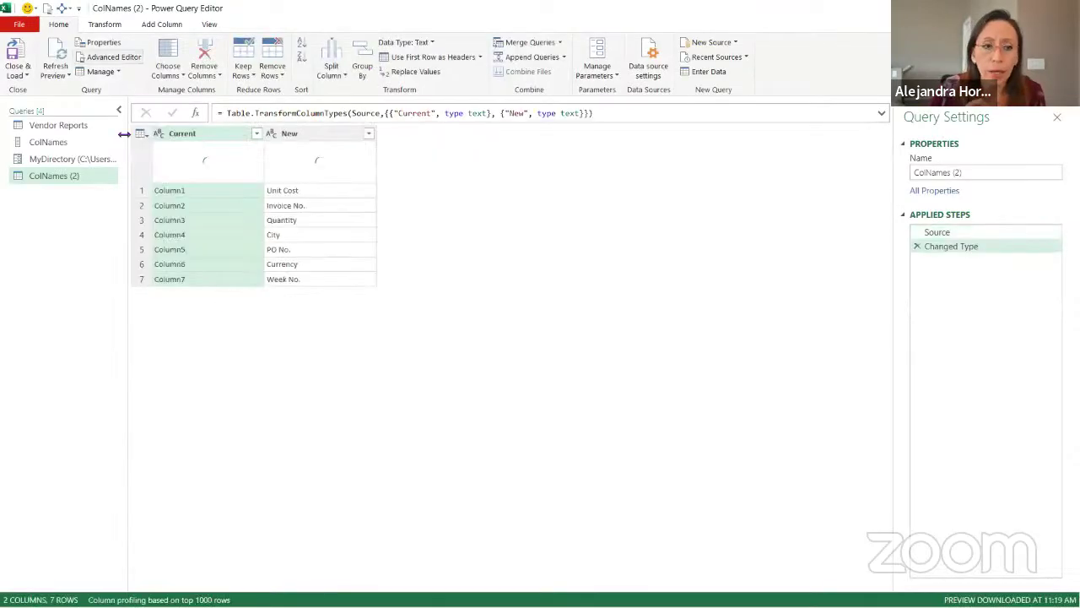
# Step: Create a new query group named Solved in the Queries pane
pyautogui.click(51, 183)
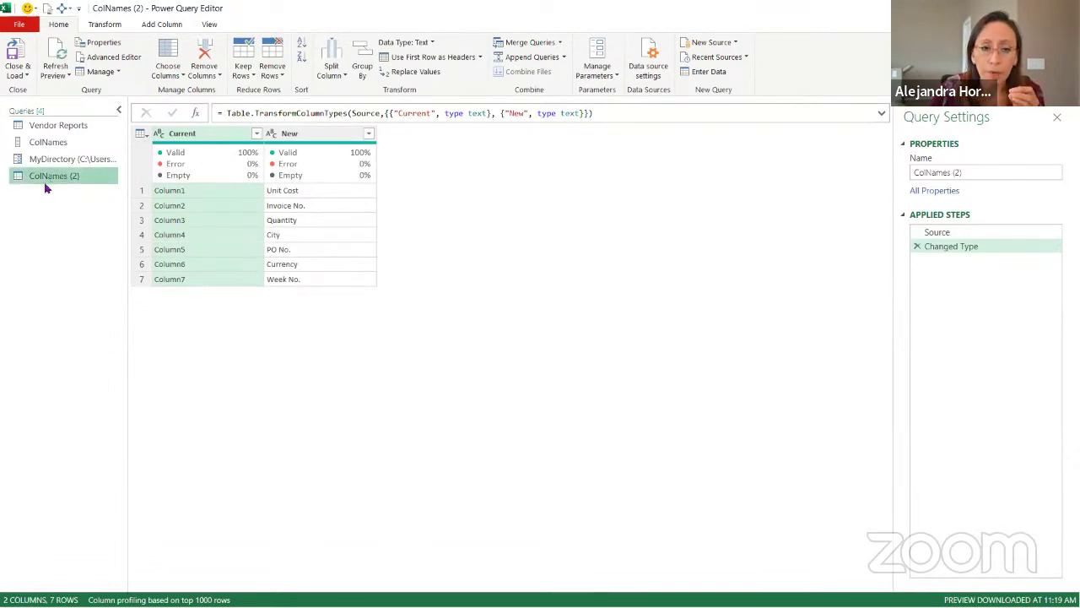
pyautogui.rightClick(60, 230)
pyautogui.click(57, 127)
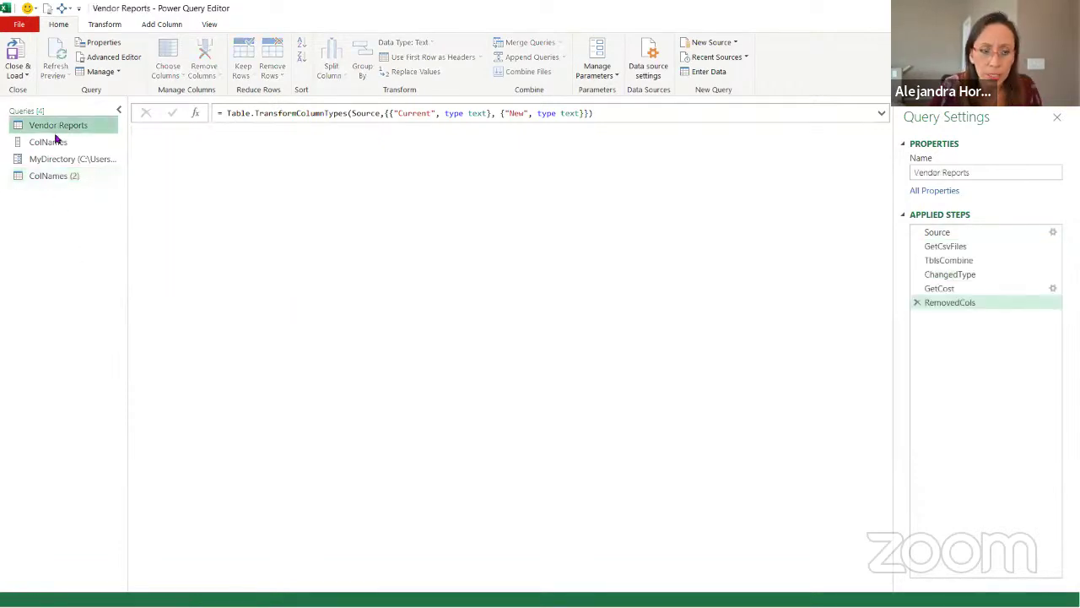
pyautogui.keyDown('shift'); pyautogui.click(72, 158); pyautogui.keyUp('shift')
pyautogui.rightClick(63, 221)
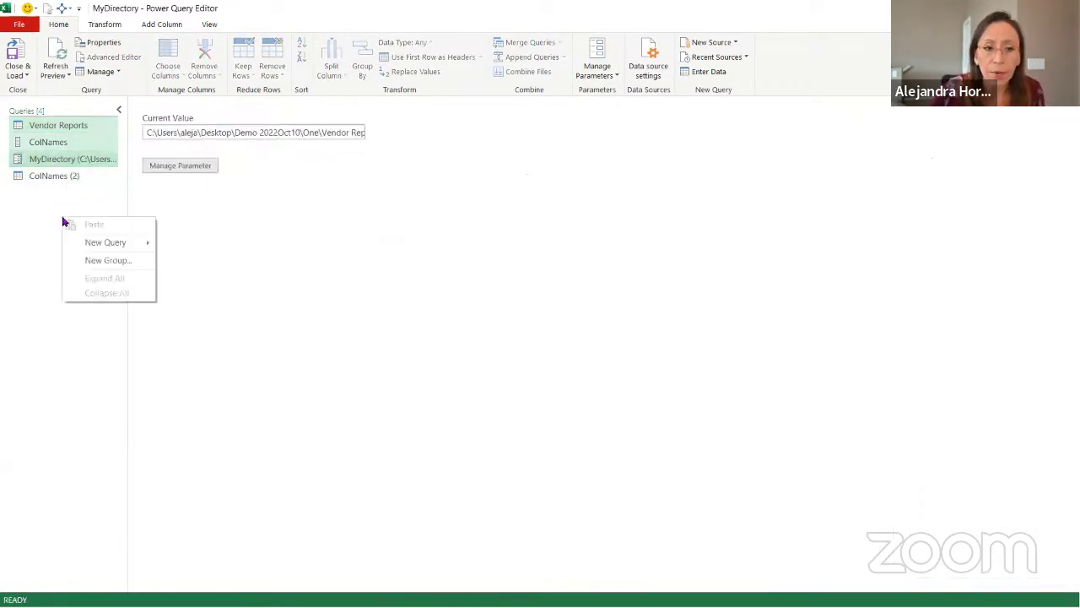
pyautogui.click(116, 261)
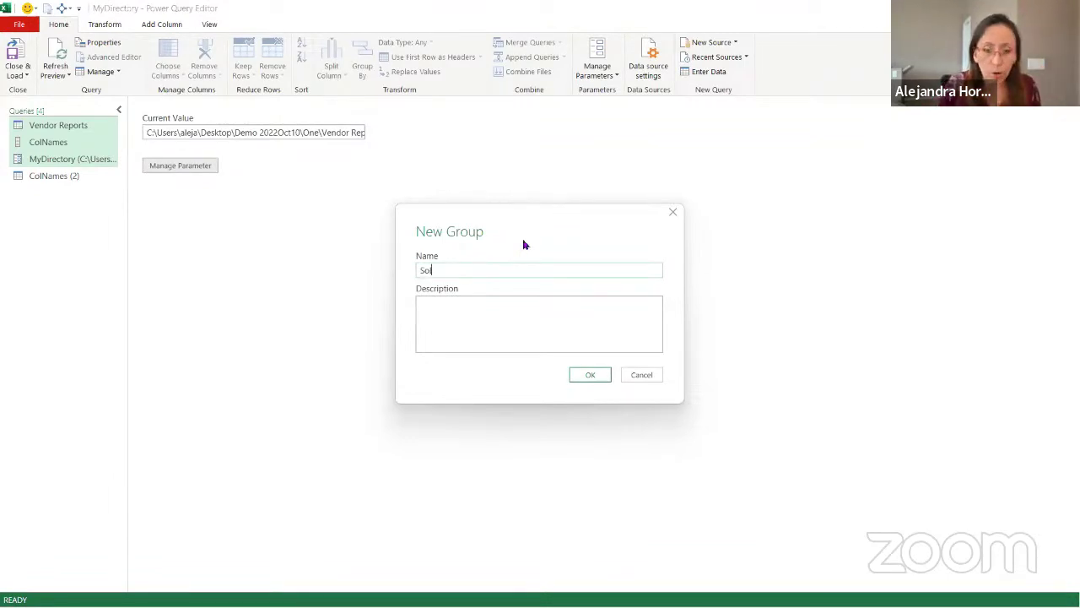
pyautogui.press('Return')
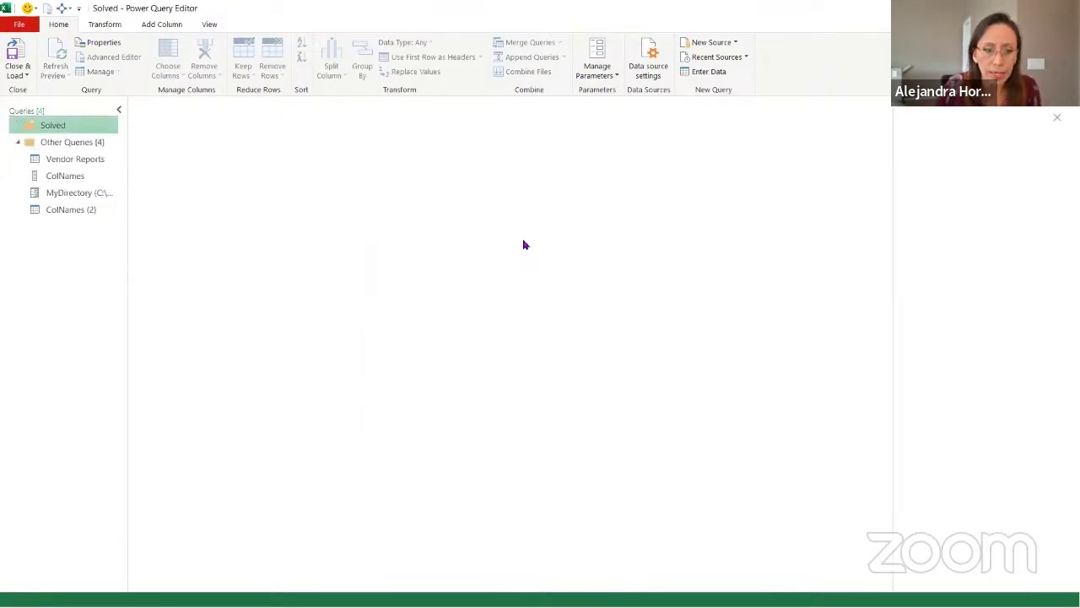
# Step: Move Vendor Reports, MyDirectory and ColNames into the Solved group
pyautogui.click(76, 160)
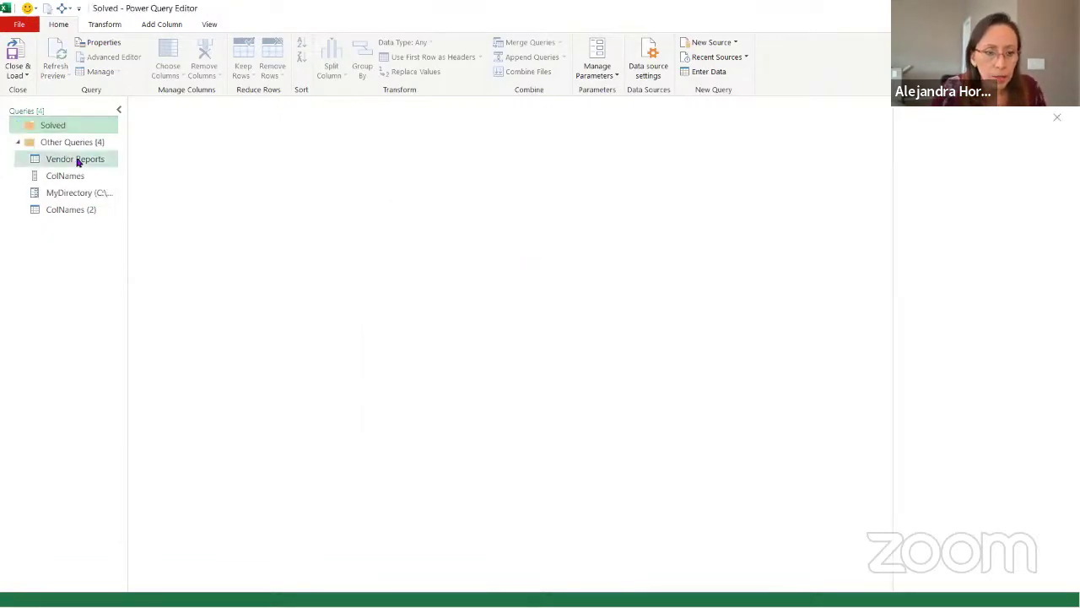
pyautogui.keyDown('ctrl'); pyautogui.click(69, 198); pyautogui.keyUp('ctrl')
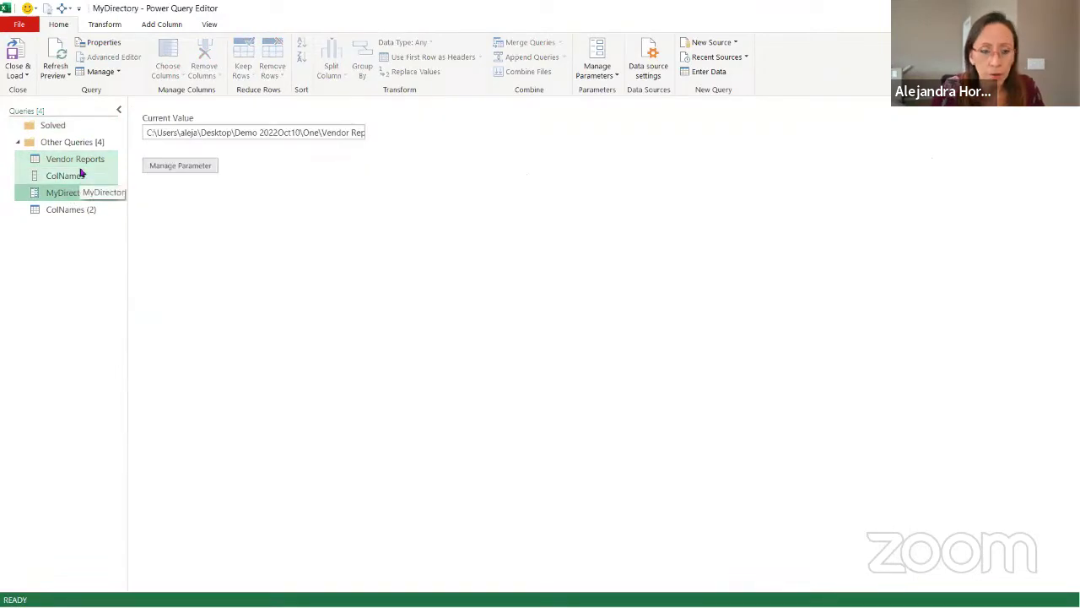
pyautogui.keyDown('ctrl'); pyautogui.click(83, 184); pyautogui.keyUp('ctrl')
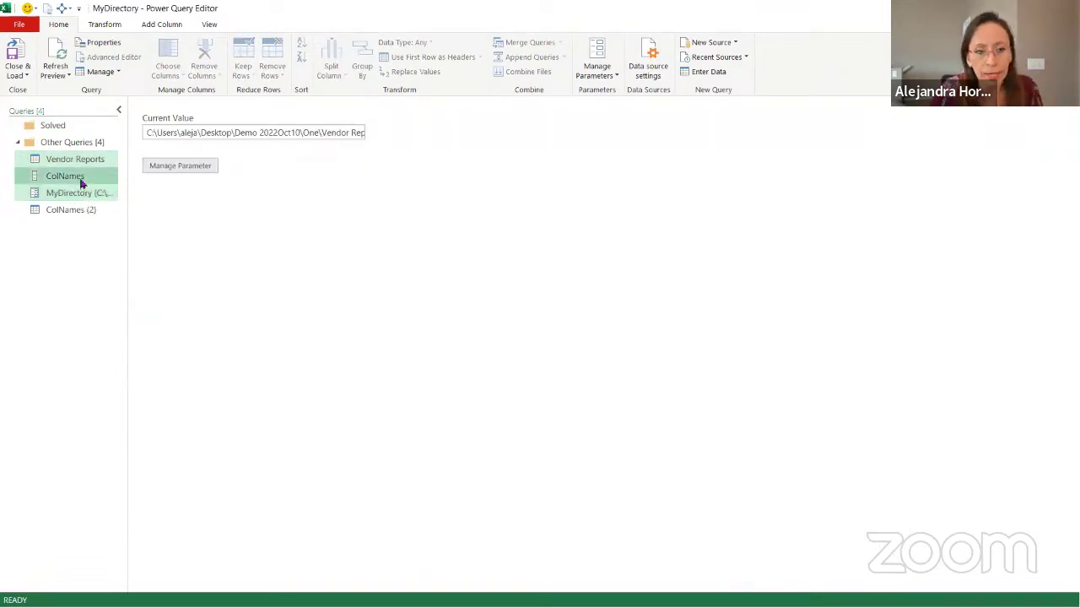
pyautogui.moveTo(79, 180); pyautogui.dragTo(93, 127)
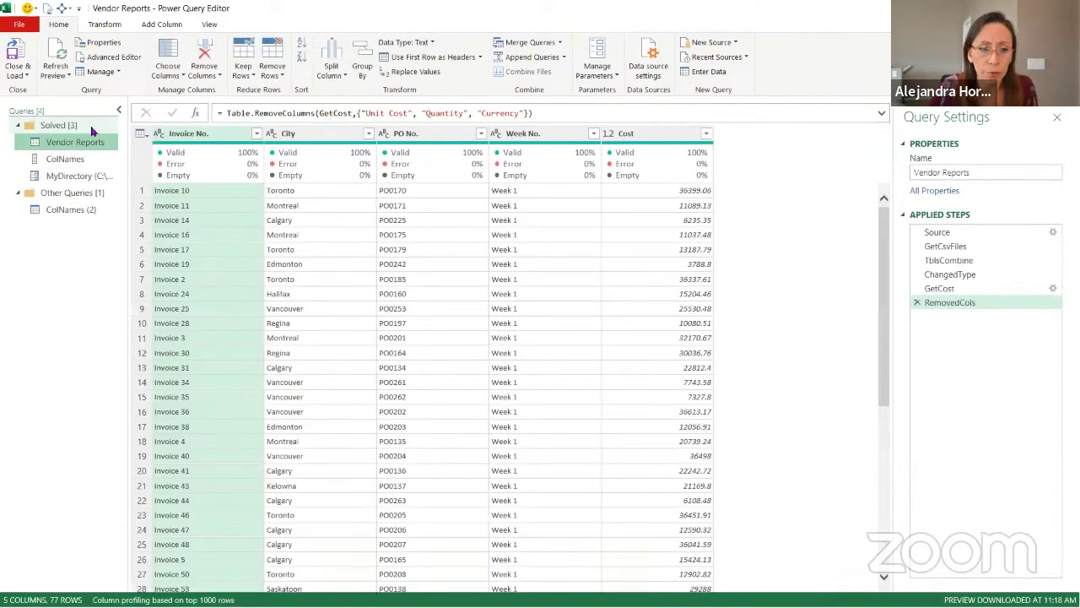
# Step: Rename ColNames (2) to ColNamesLive and delete its Changed Type step
pyautogui.click(52, 213)
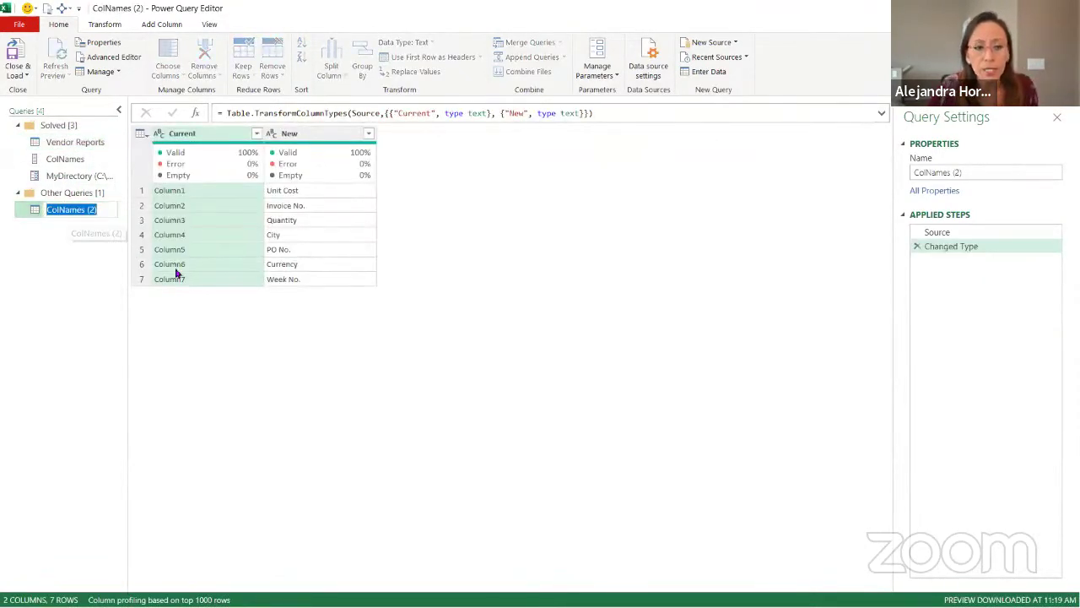
pyautogui.press('F2')
pyautogui.press('End')
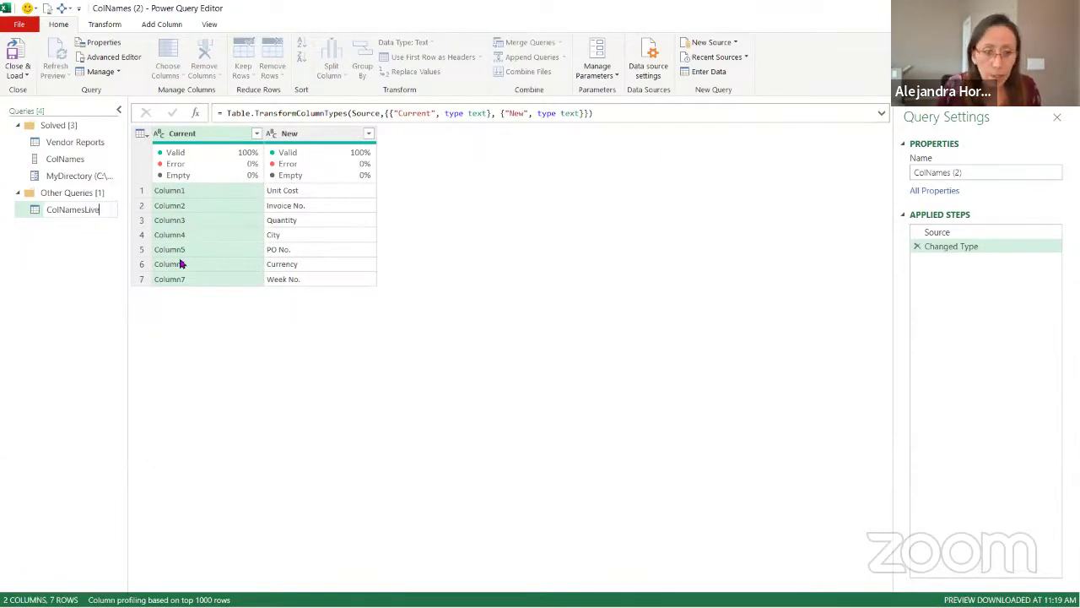
pyautogui.write('Live')
pyautogui.press('Return')
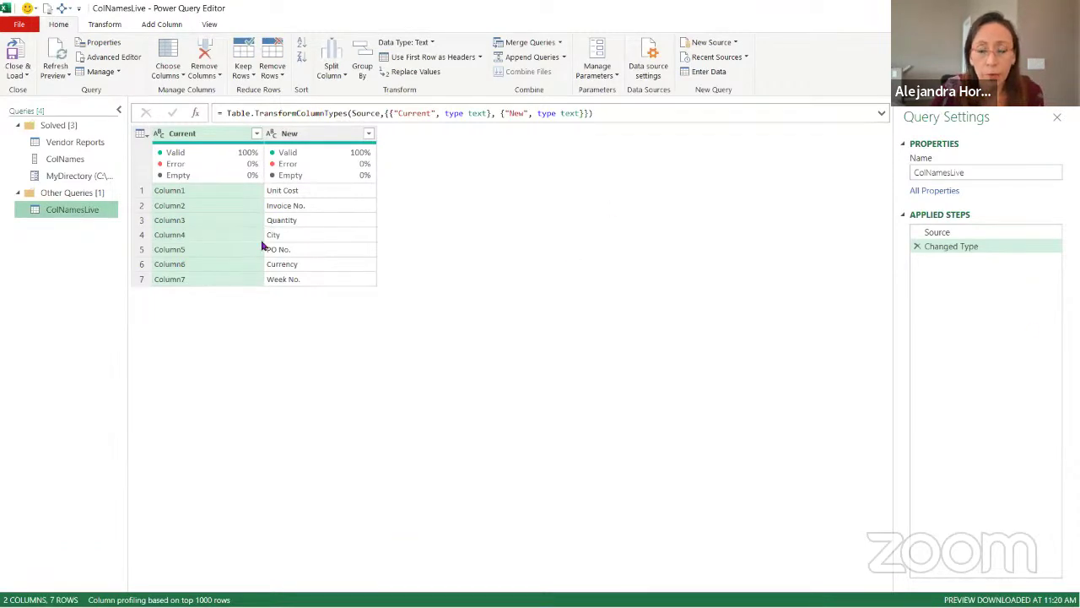
pyautogui.click(917, 248)
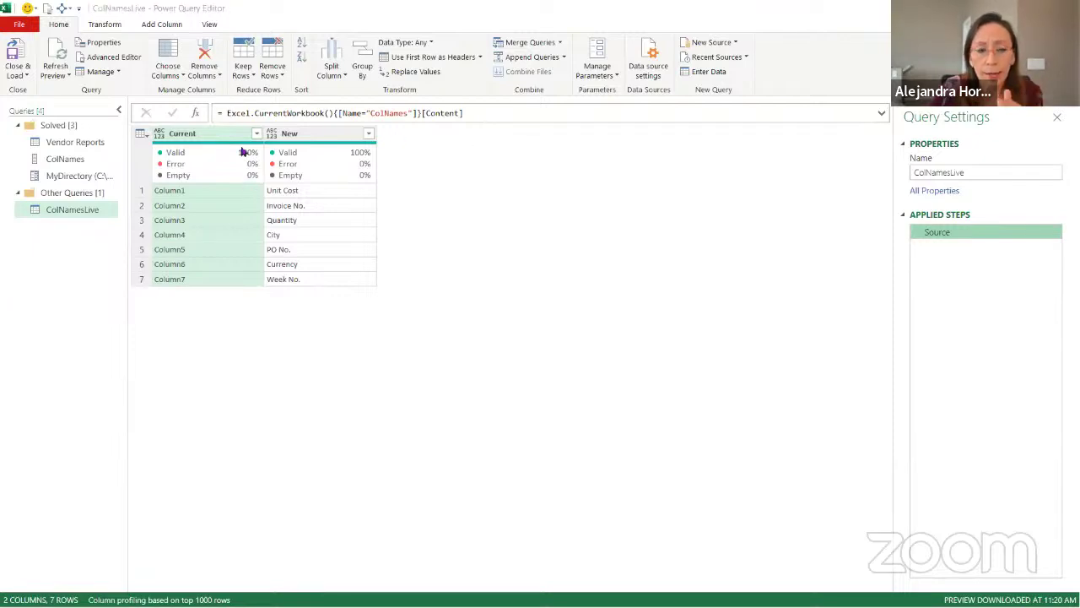
pyautogui.hotkey('alt', 'Tab')
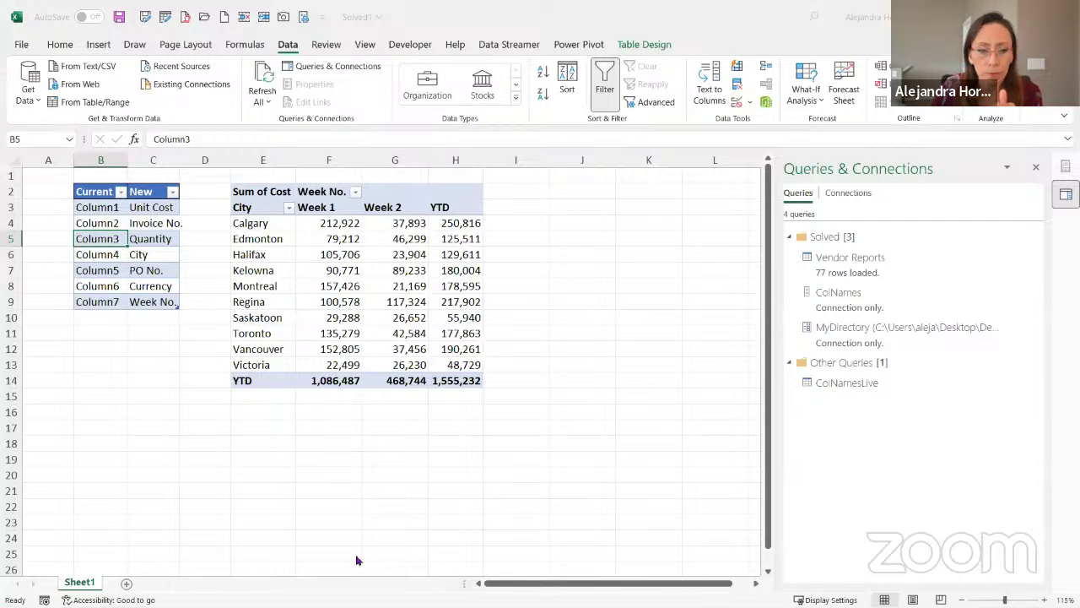
pyautogui.moveTo(596, 599)
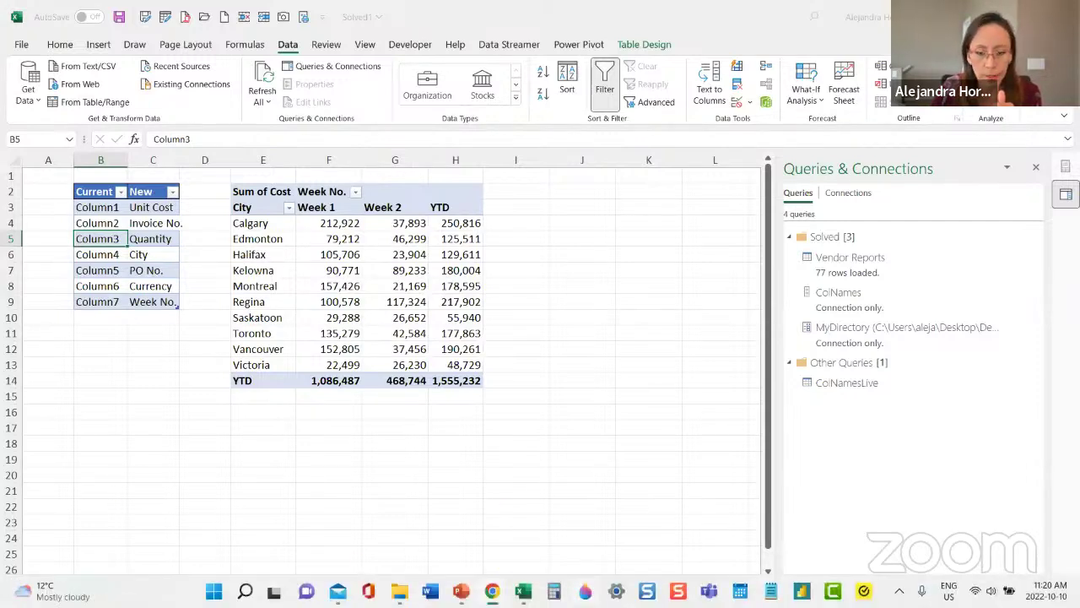
pyautogui.moveTo(523, 595)
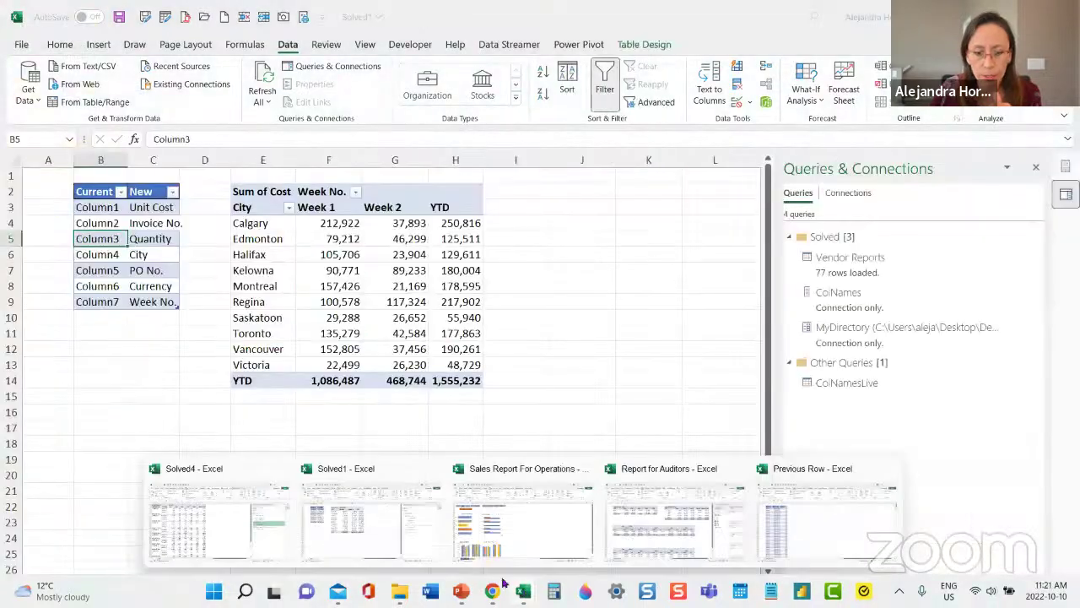
pyautogui.hotkey('alt', 'Tab')
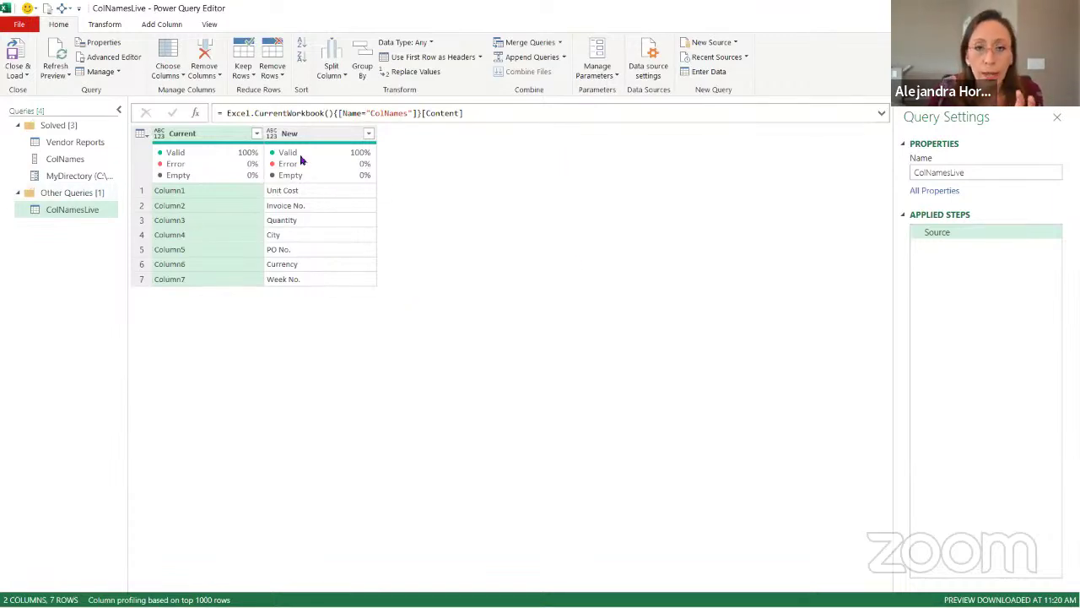
# Step: Inspect the preview values Column1/Unit Cost, Column2/Invoice No. and Column3 in ColNamesLive
pyautogui.moveTo(293, 159)
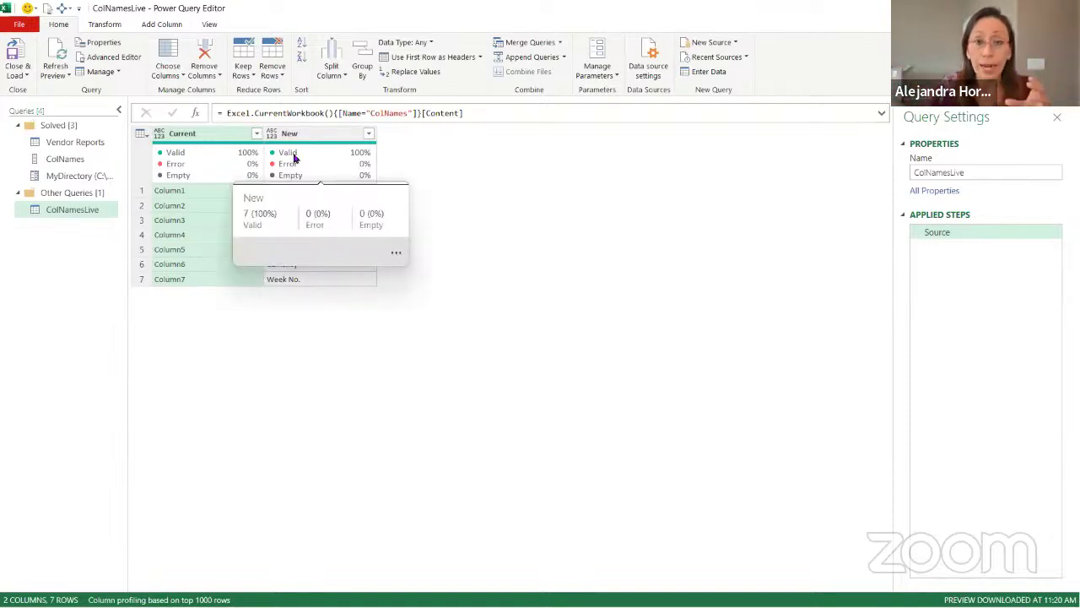
pyautogui.click(232, 194)
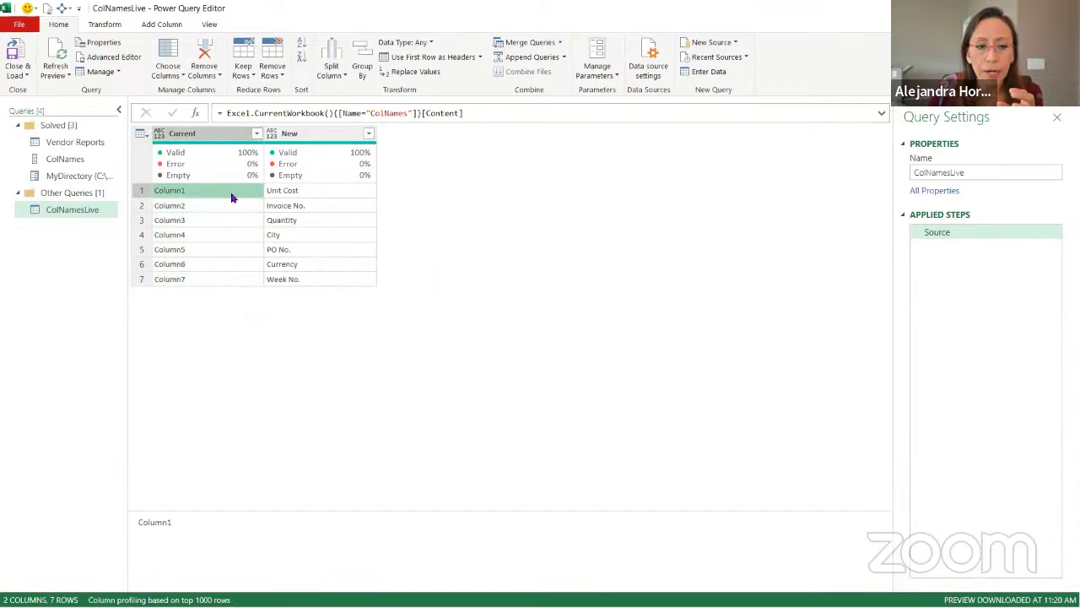
pyautogui.click(343, 196)
pyautogui.click(259, 205)
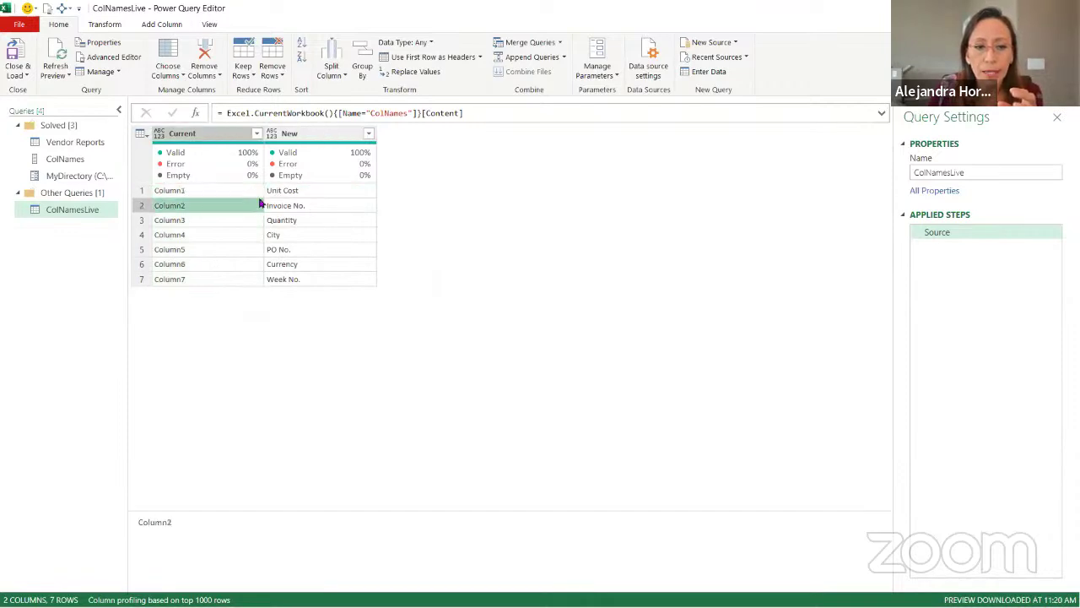
pyautogui.click(252, 192)
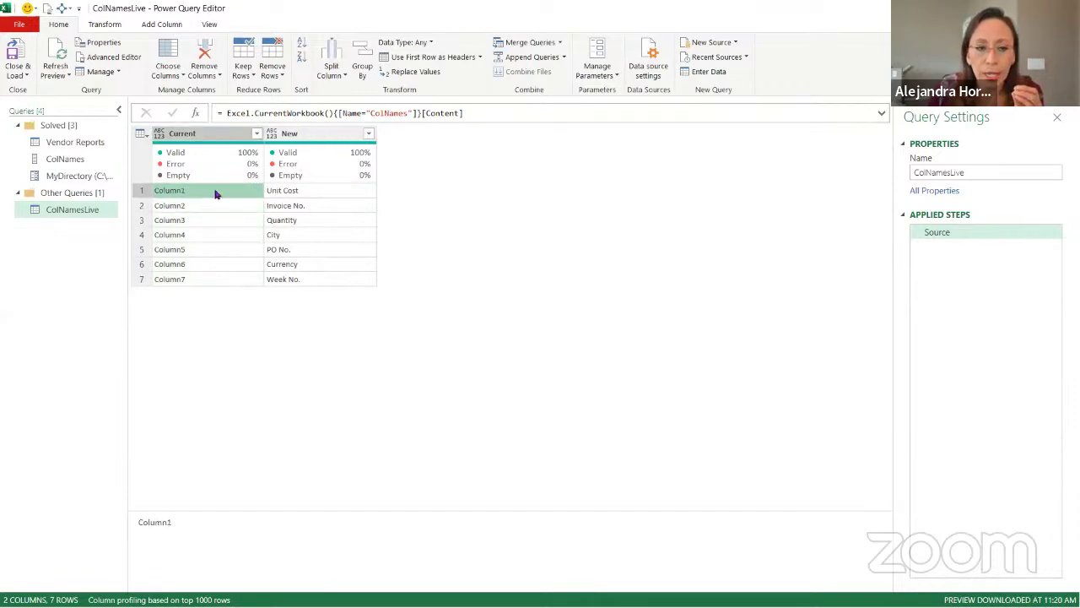
pyautogui.click(330, 195)
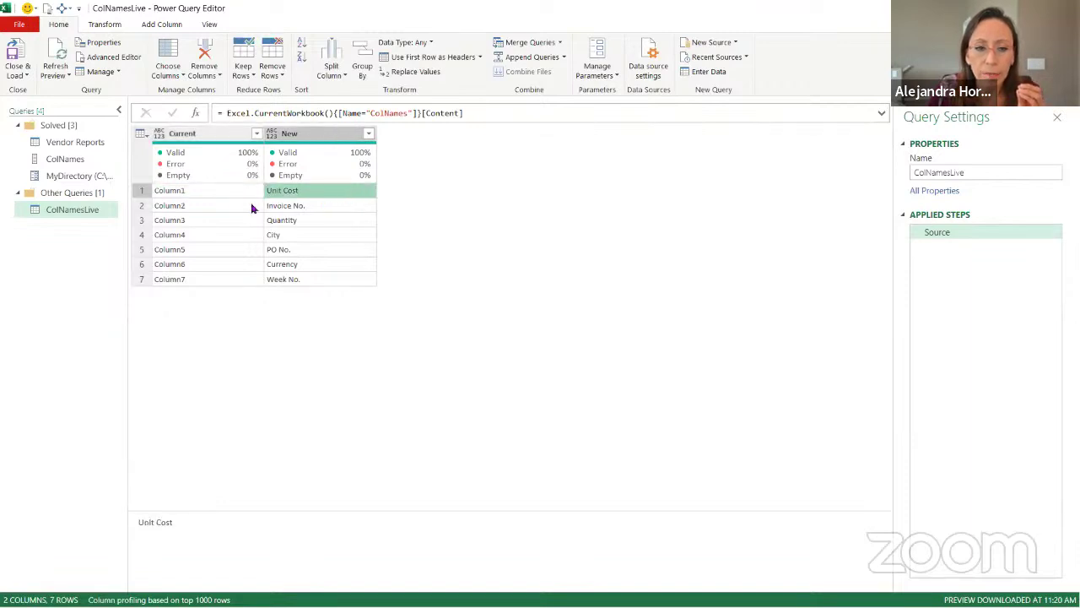
pyautogui.click(253, 207)
pyautogui.click(332, 209)
pyautogui.click(257, 221)
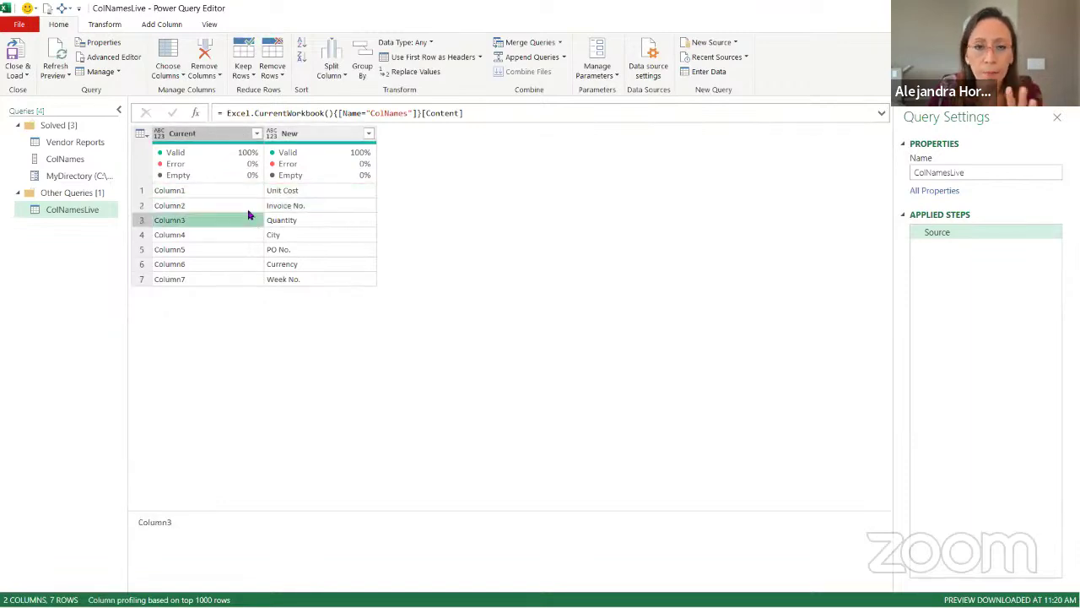
# Step: Wrap the Source formula's ColNames table reference in Table.Transpose( )
pyautogui.click(222, 113)
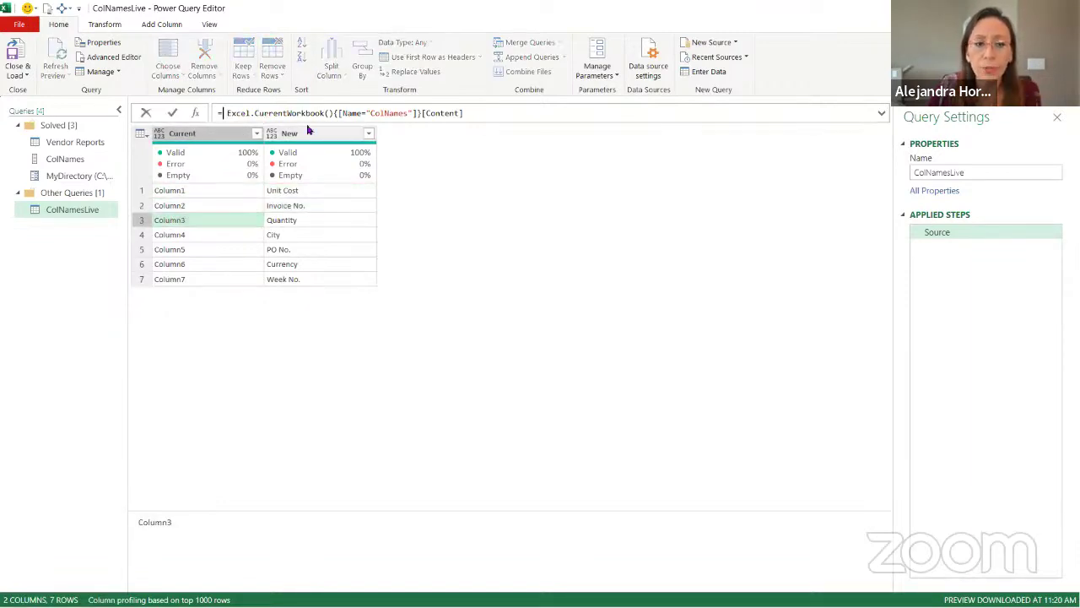
pyautogui.hotkey('ctrl', 'shift', '=')
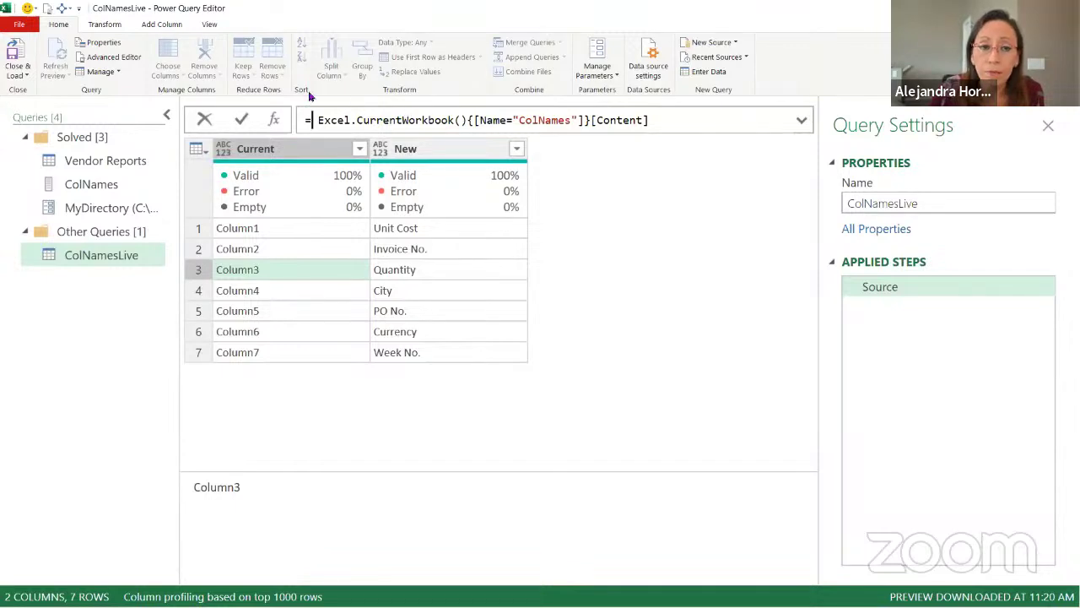
pyautogui.click(209, 25)
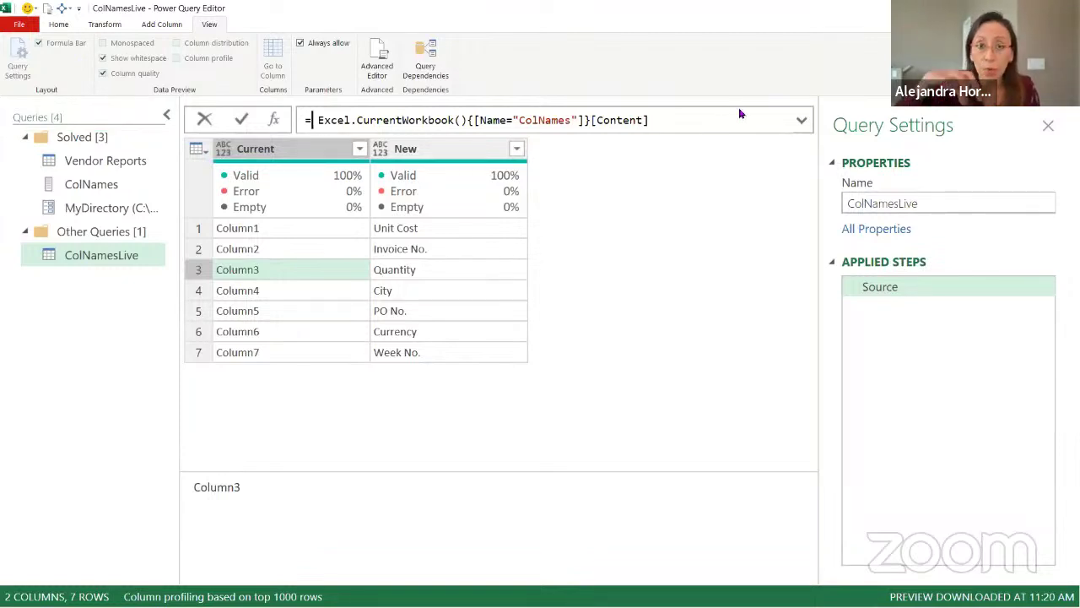
pyautogui.write('tra')
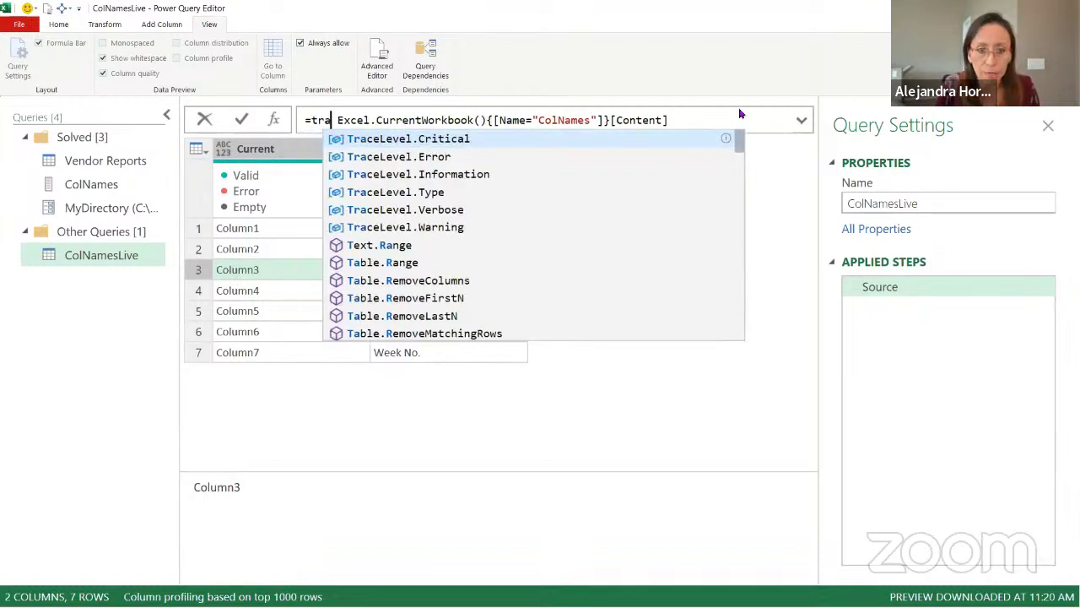
pyautogui.press('BackSpace')
pyautogui.press('BackSpace')
pyautogui.write('tab')
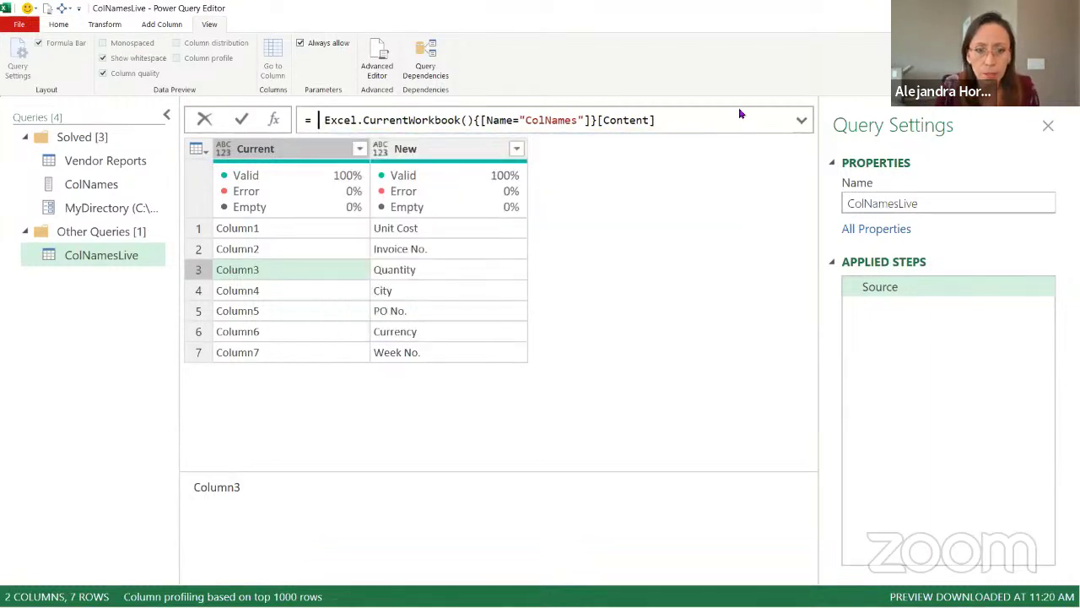
pyautogui.write('tr')
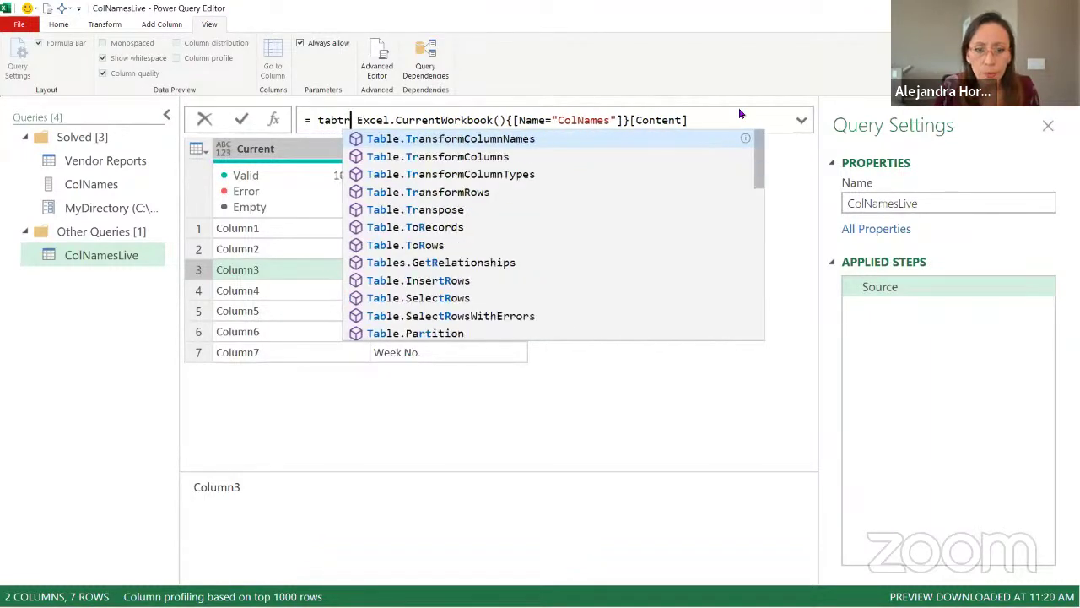
pyautogui.press('Down')
pyautogui.press('Down')
pyautogui.press('Down')
pyautogui.press('Down')
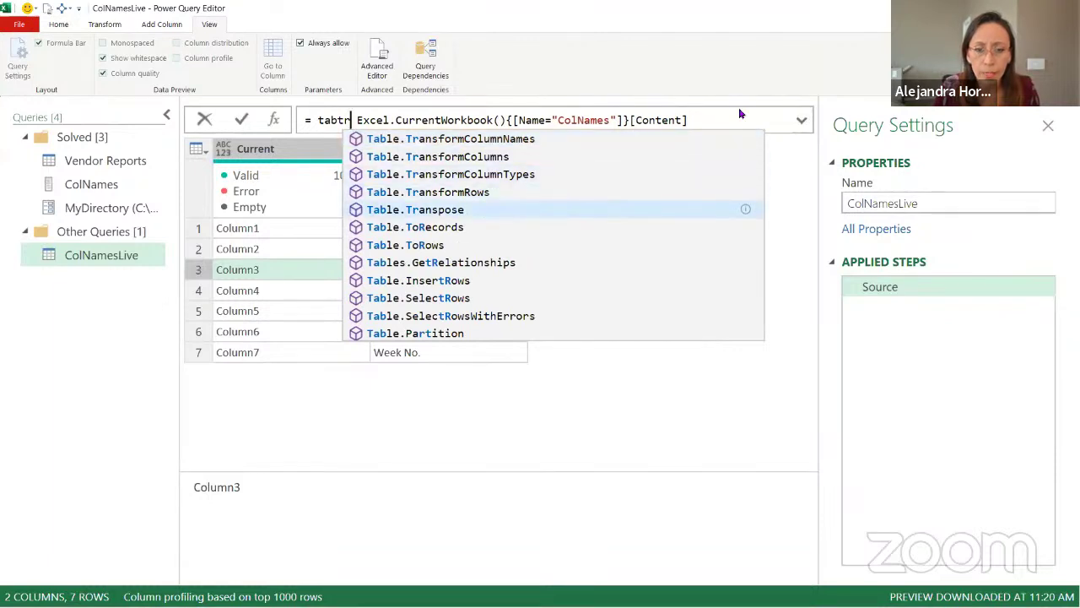
pyautogui.press('Tab')
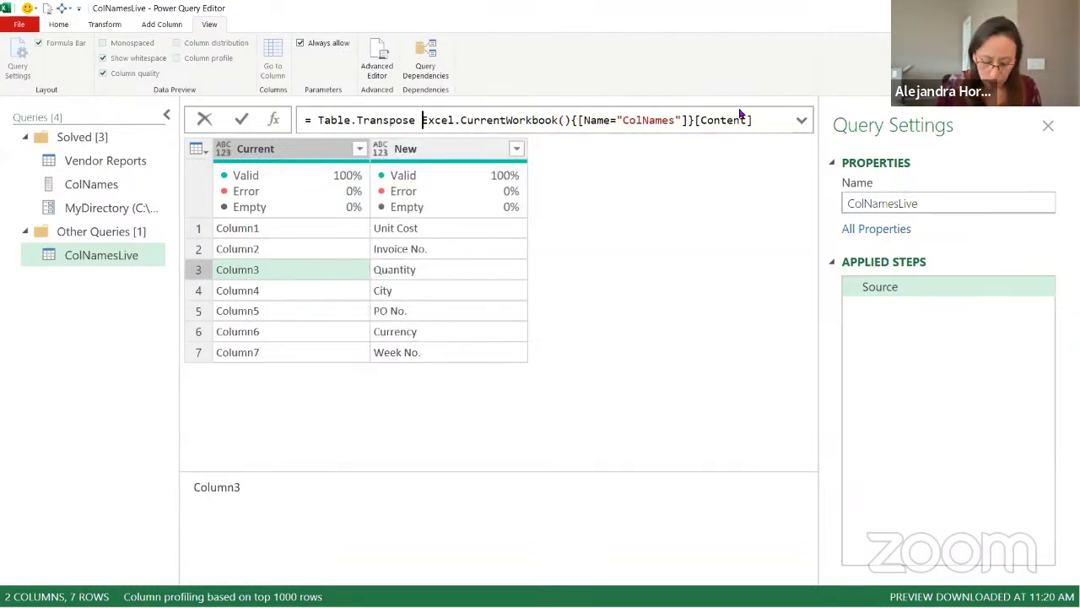
pyautogui.write('(')
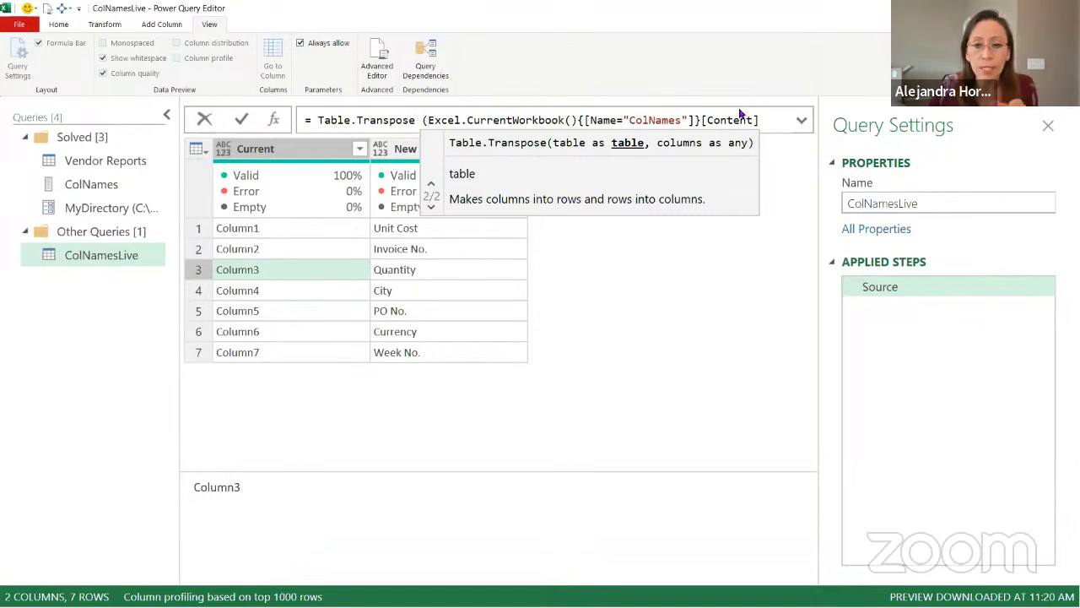
pyautogui.click(773, 114)
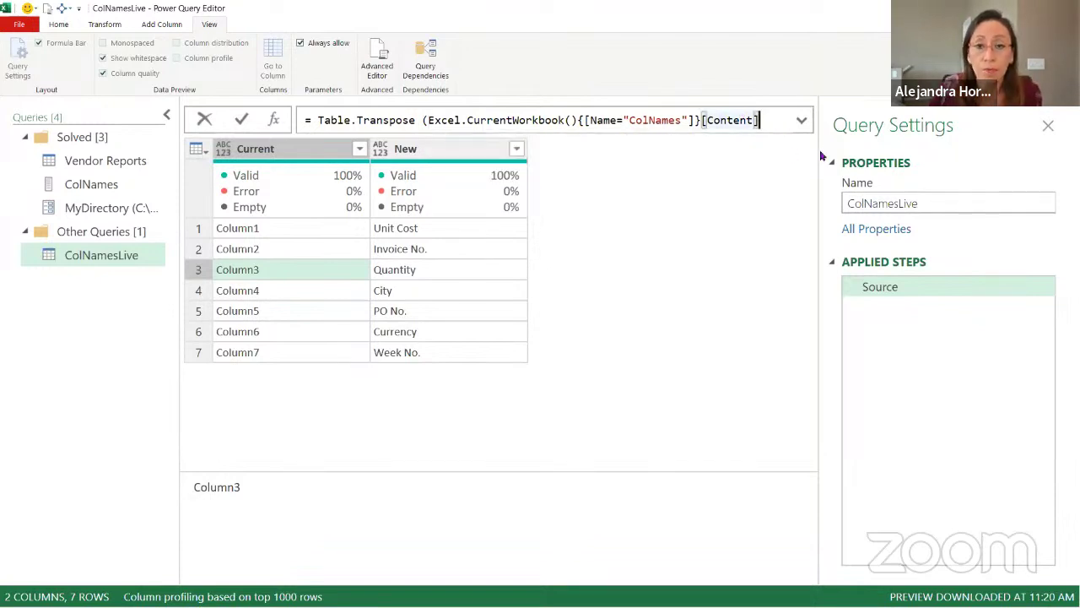
pyautogui.write(')')
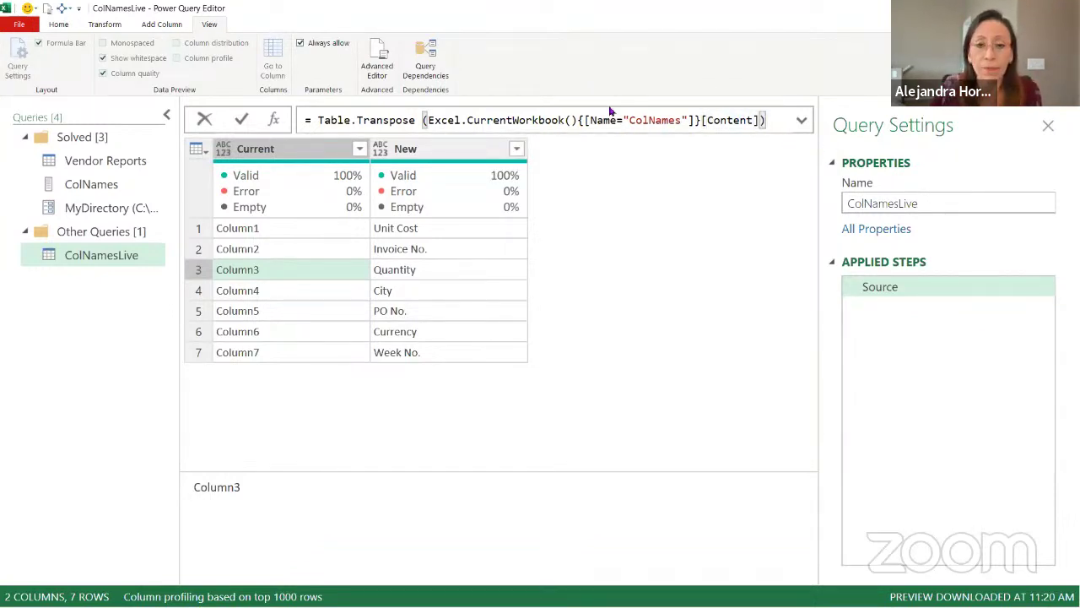
# Step: Highlight the Name="ColNames" lookup and [Content] parts of the Source formula
pyautogui.click(568, 120)
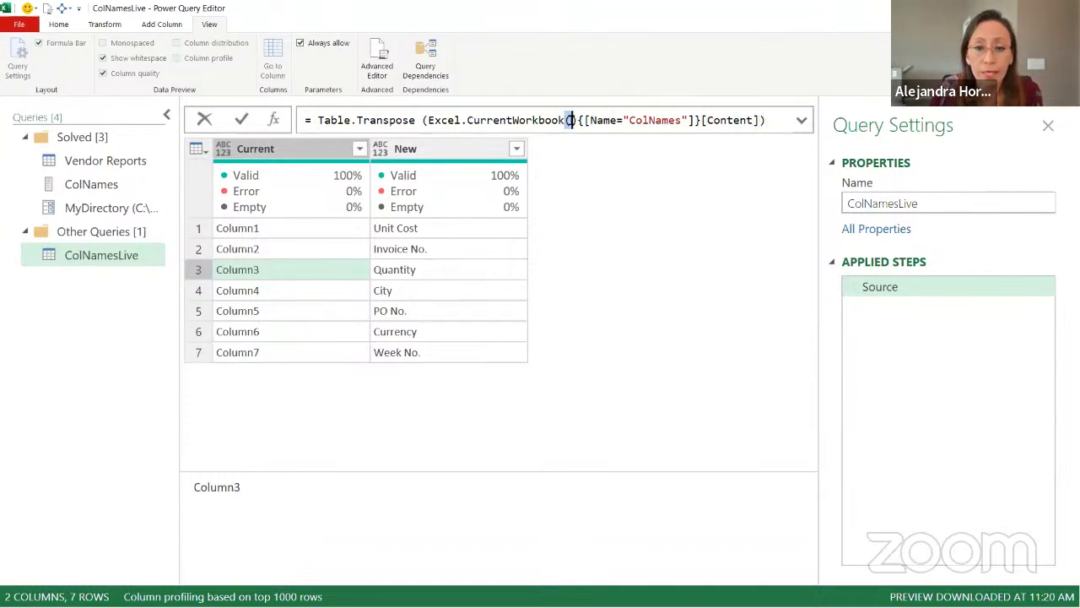
pyautogui.moveTo(589, 119); pyautogui.dragTo(686, 121)
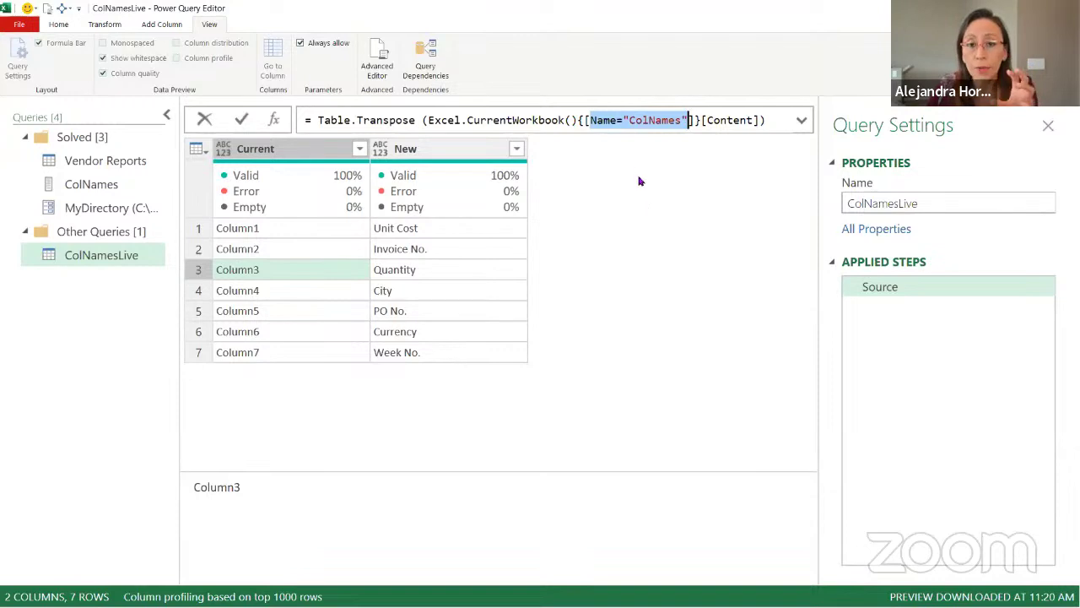
pyautogui.click(700, 121)
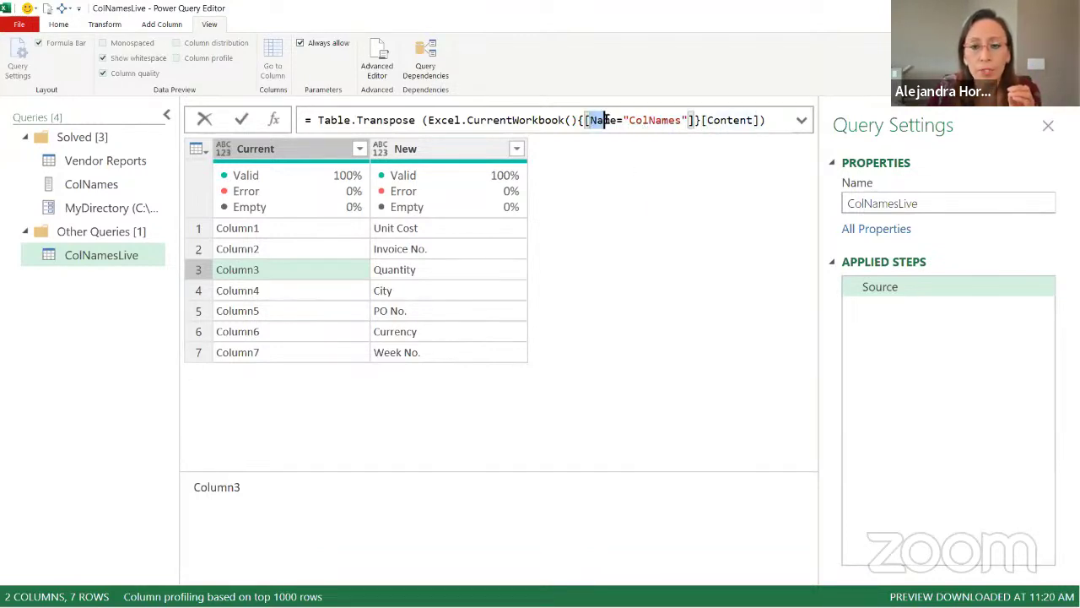
pyautogui.moveTo(590, 120); pyautogui.dragTo(621, 120)
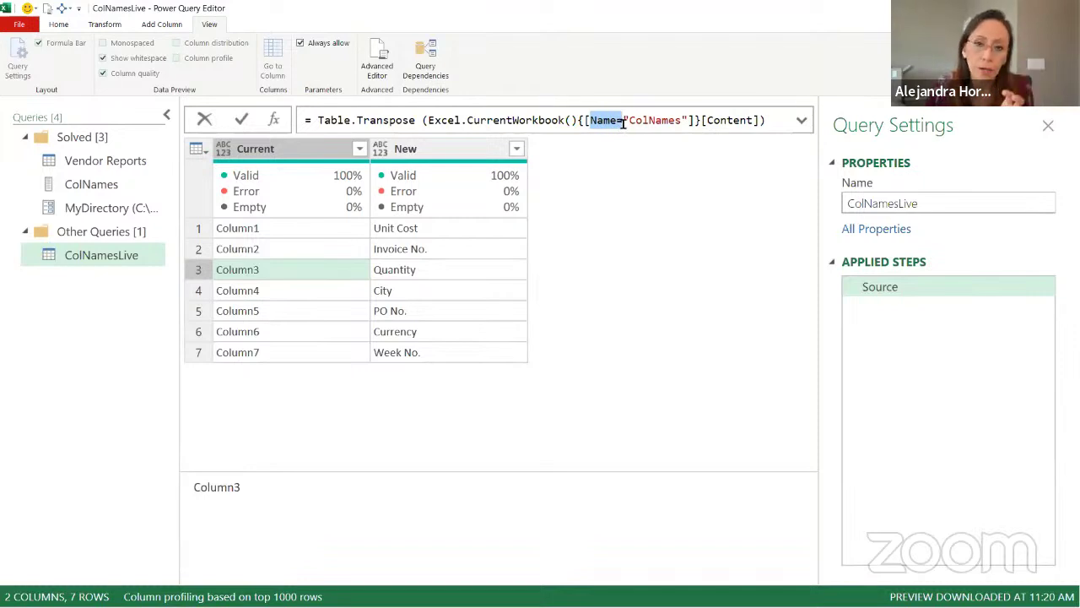
pyautogui.moveTo(704, 121); pyautogui.dragTo(761, 121)
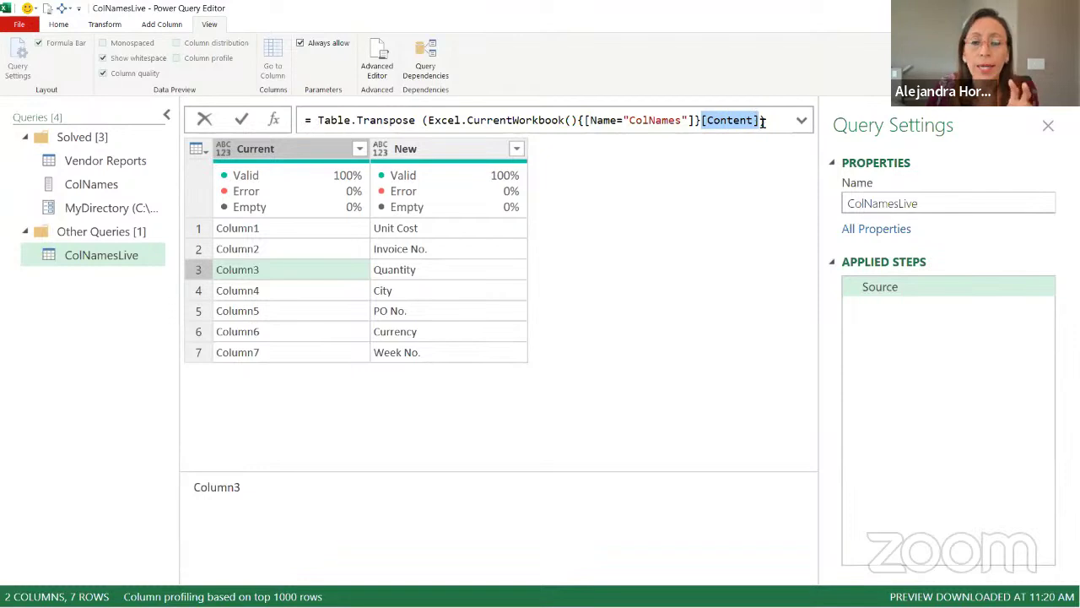
pyautogui.click(786, 126)
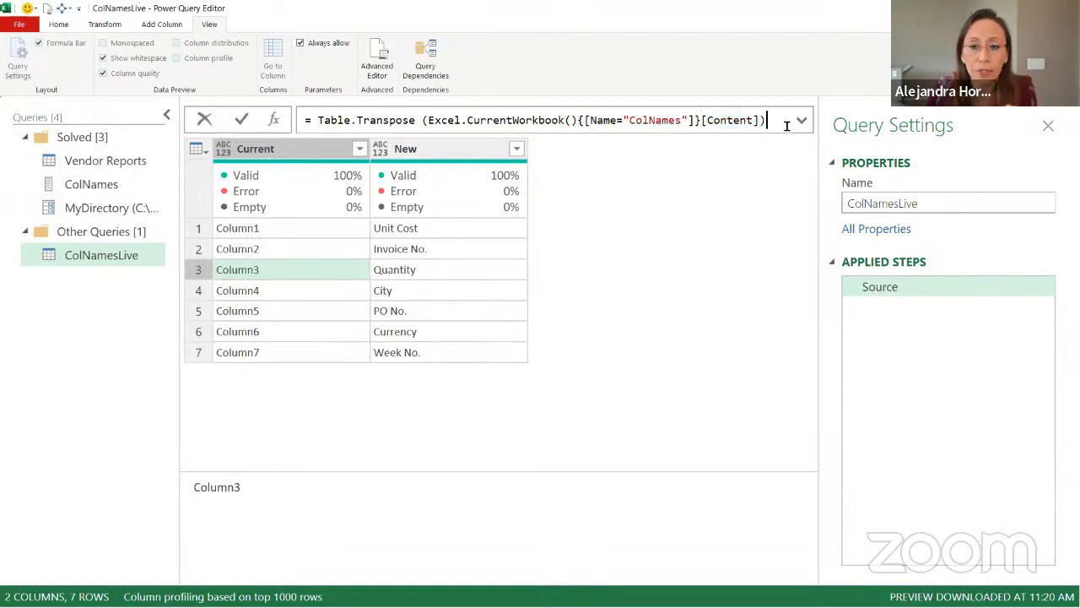
# Step: Commit the transpose formula and check the 7-column preview values such as PO No. and Currency
pyautogui.press('Return')
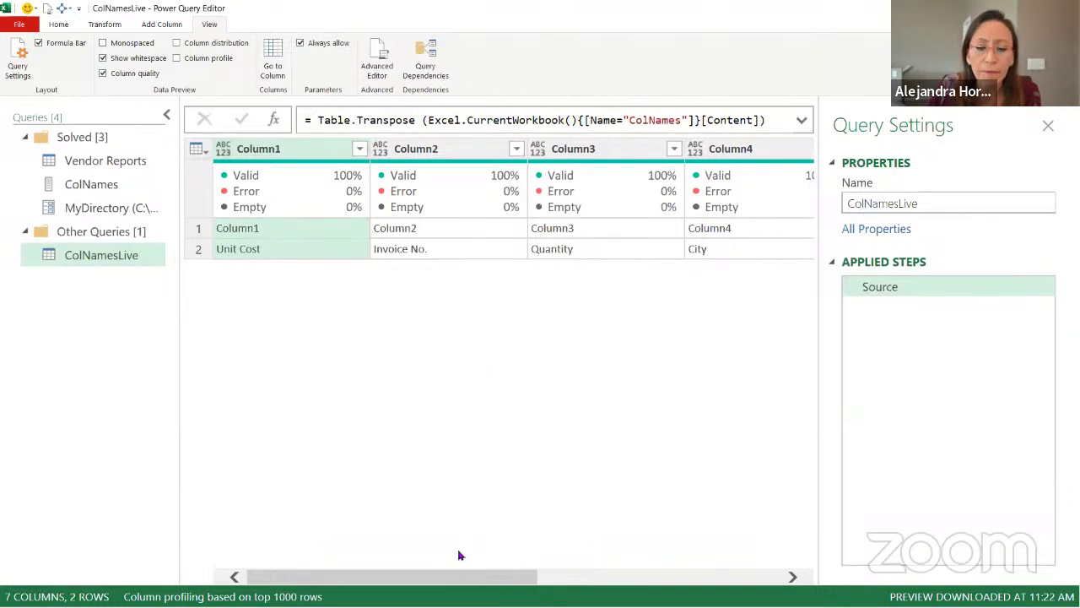
pyautogui.moveTo(462, 582); pyautogui.dragTo(644, 589)
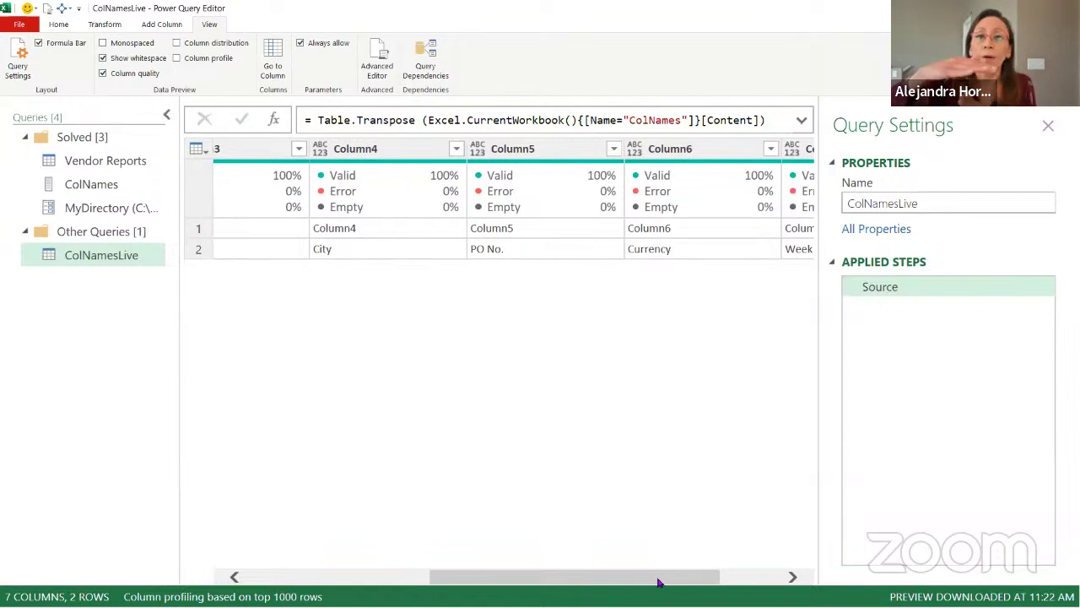
pyautogui.click(552, 229)
pyautogui.click(559, 248)
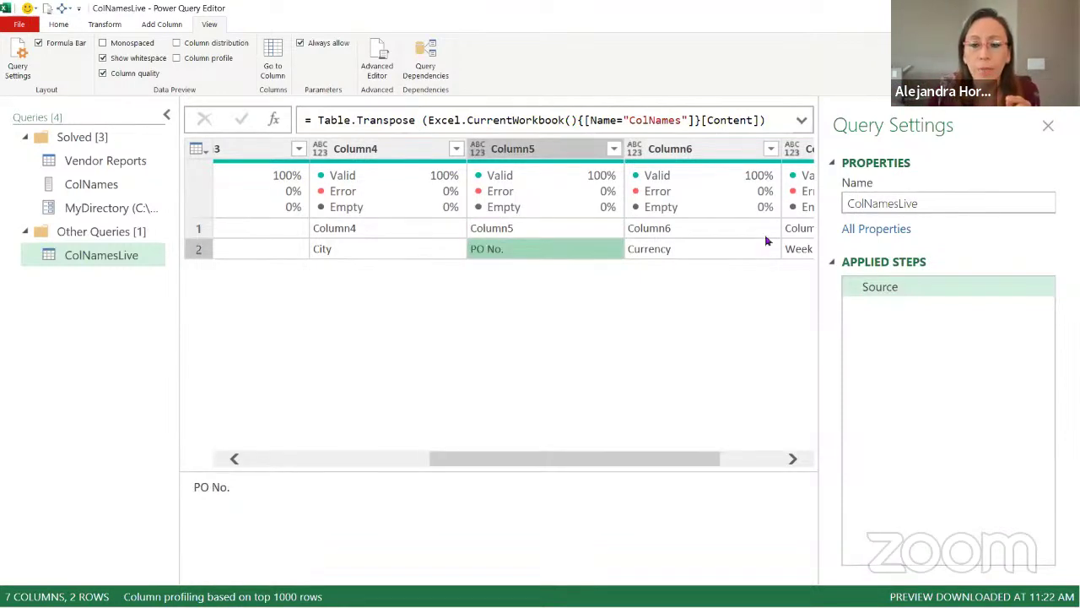
pyautogui.click(766, 250)
pyautogui.moveTo(730, 460); pyautogui.dragTo(822, 465)
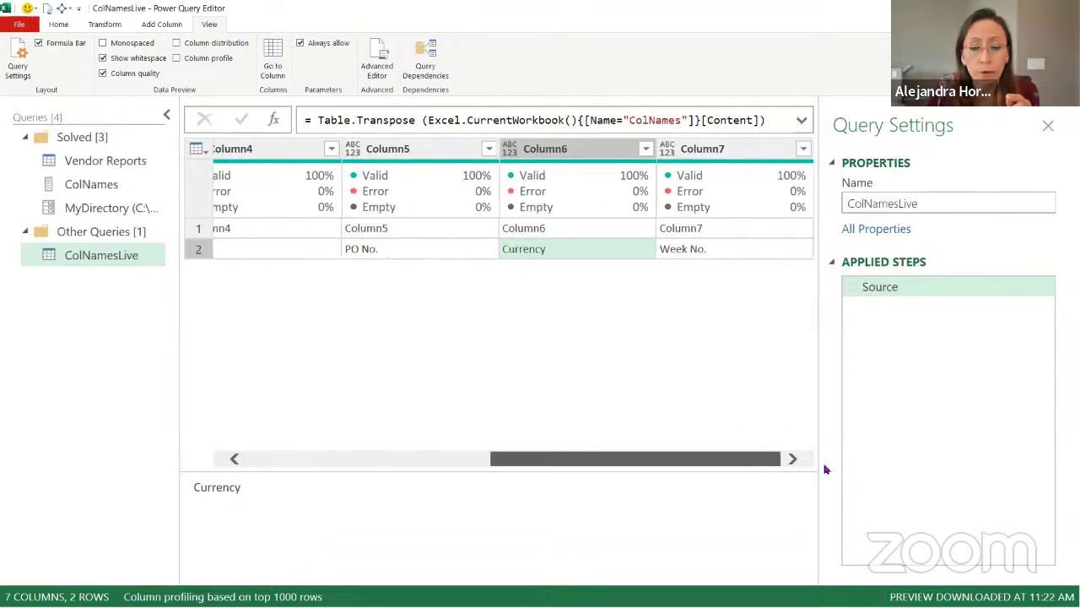
pyautogui.moveTo(757, 464); pyautogui.dragTo(456, 458)
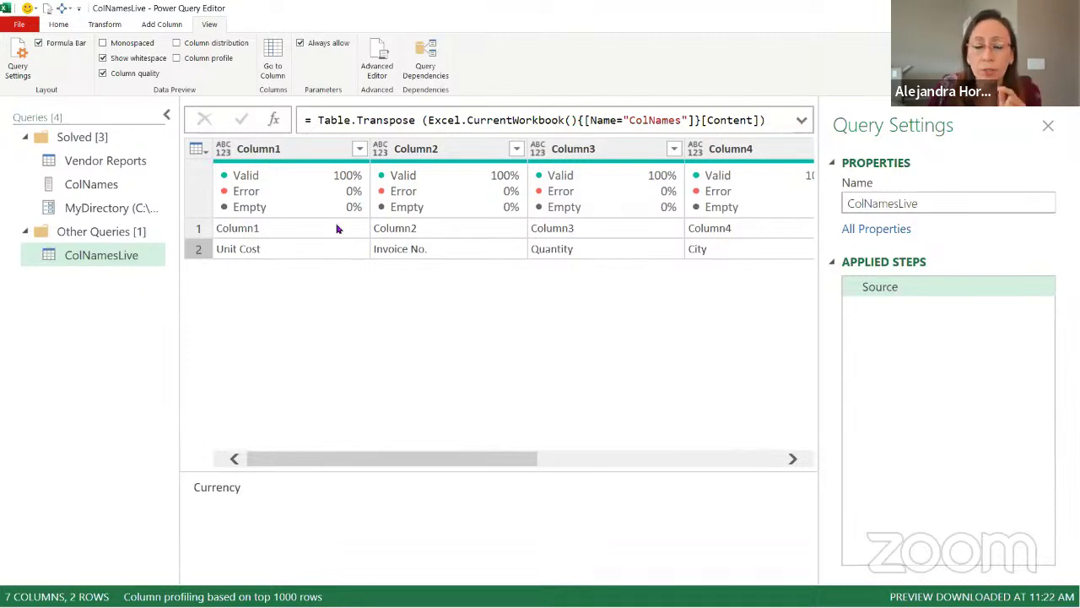
pyautogui.click(310, 119)
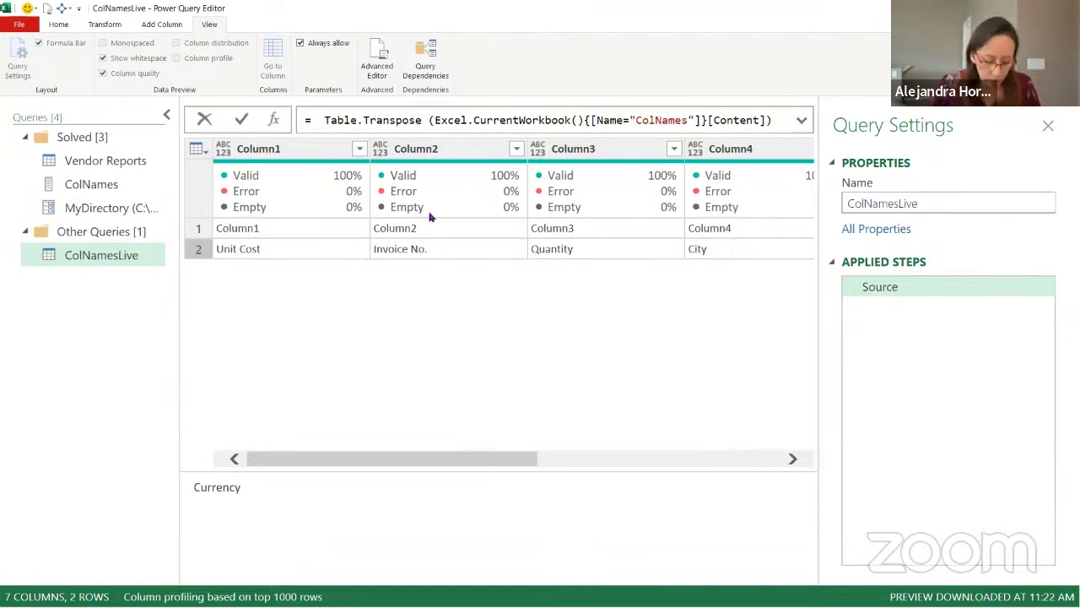
# Step: Insert Table.ToColumns( before Table.Transpose, add the closing parenthesis at the end, and commit
pyautogui.write('tableto')
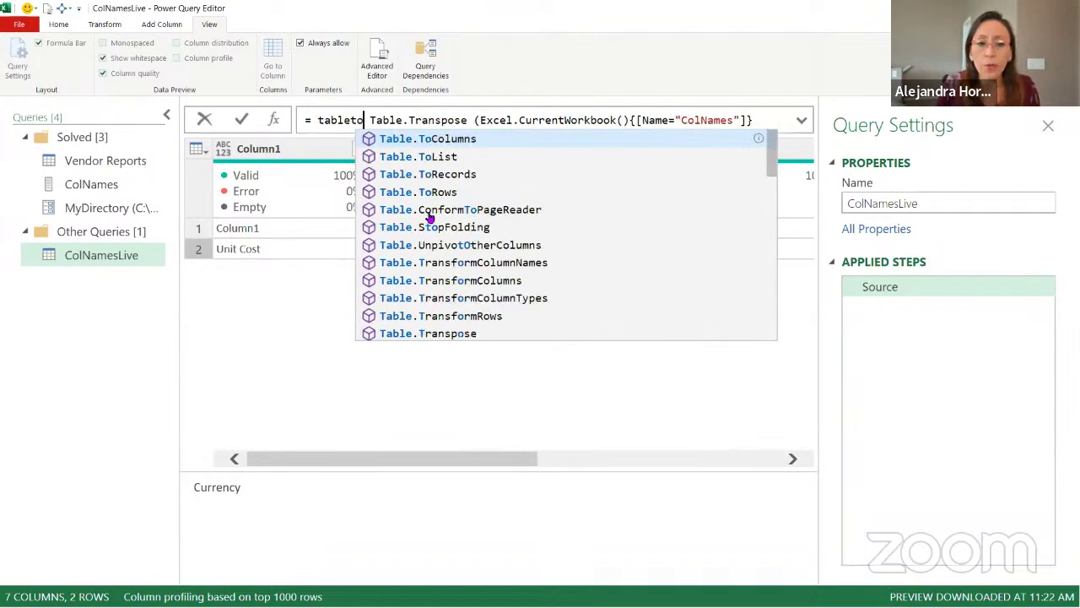
pyautogui.write('c')
pyautogui.press('Tab')
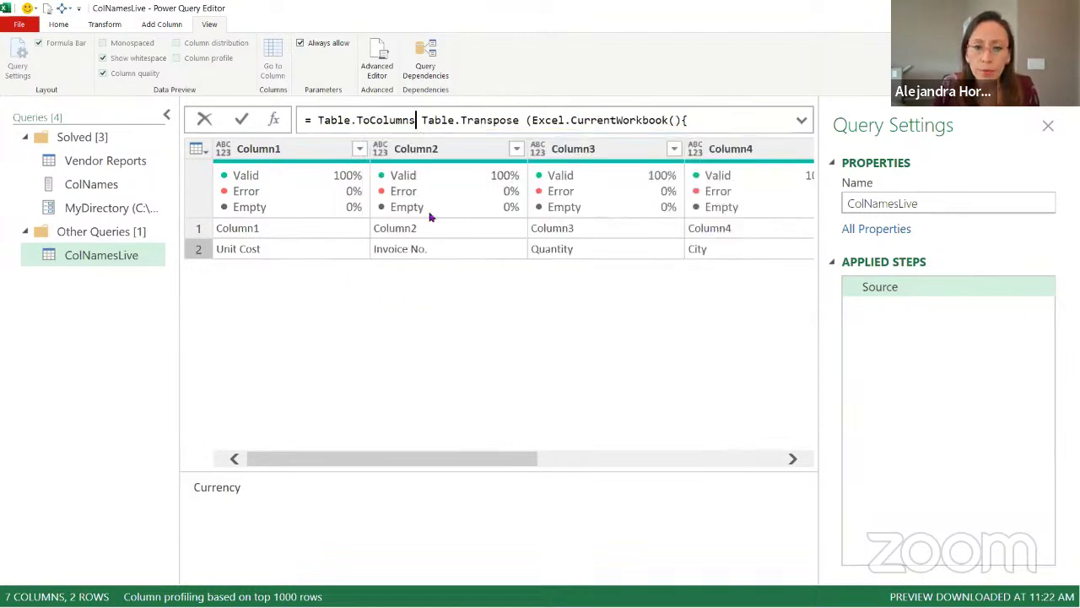
pyautogui.write('(')
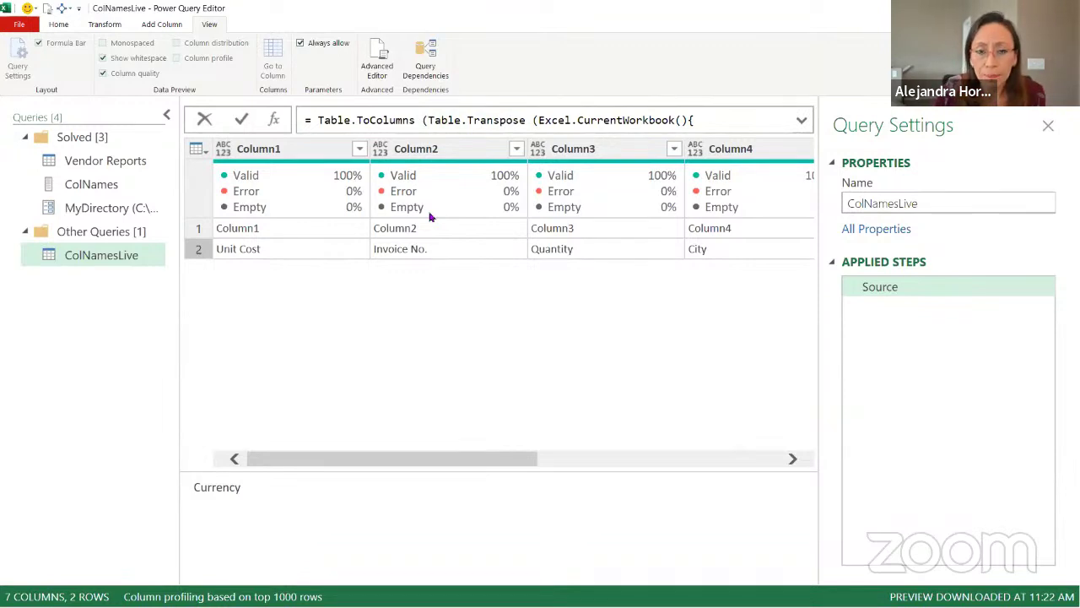
pyautogui.press('End')
pyautogui.write(')')
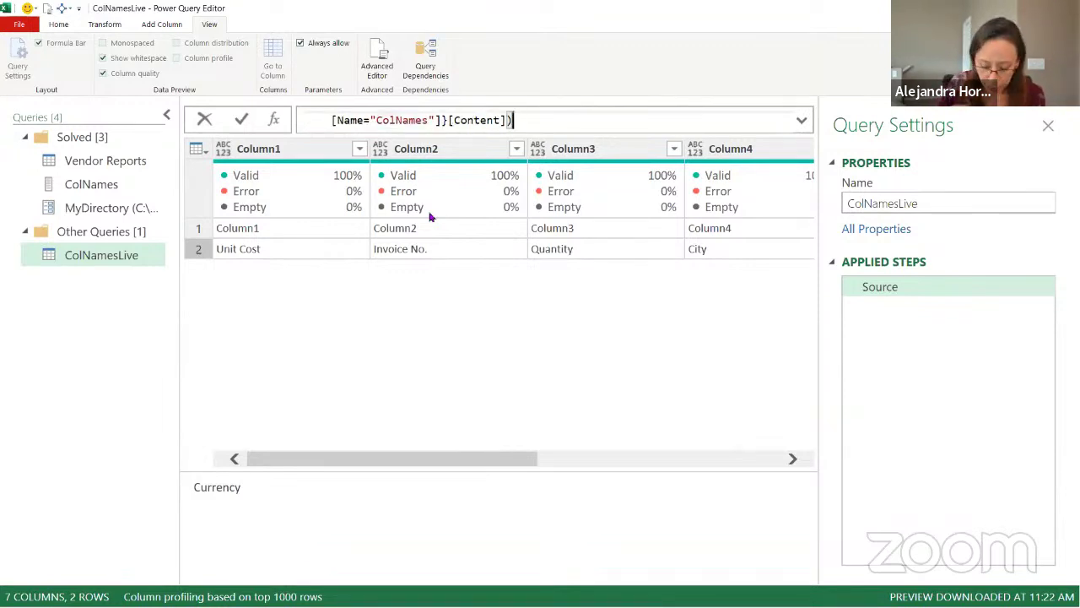
pyautogui.write(')')
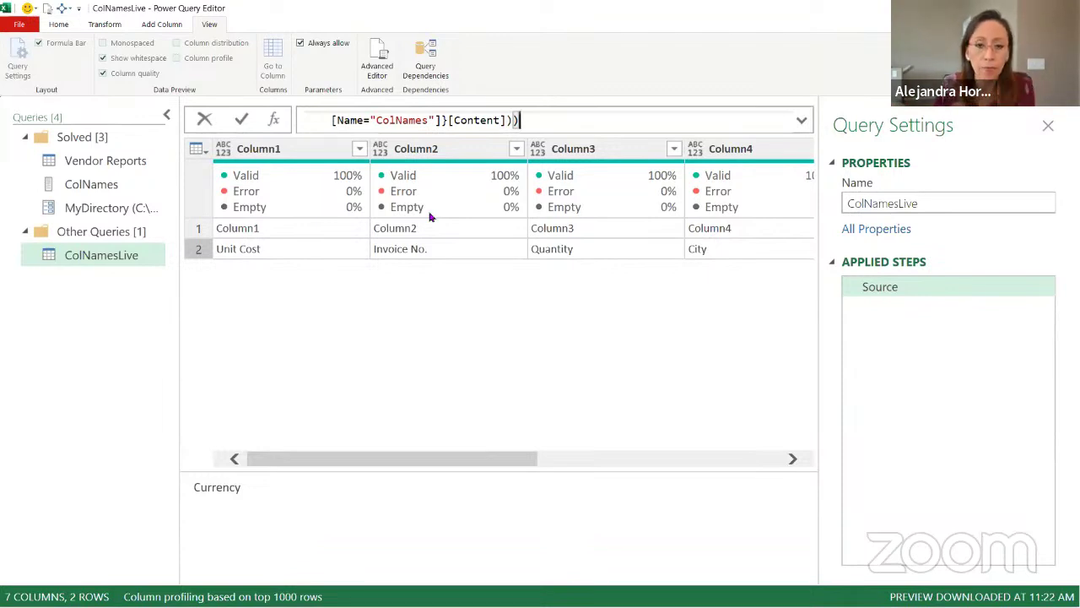
pyautogui.press('Return')
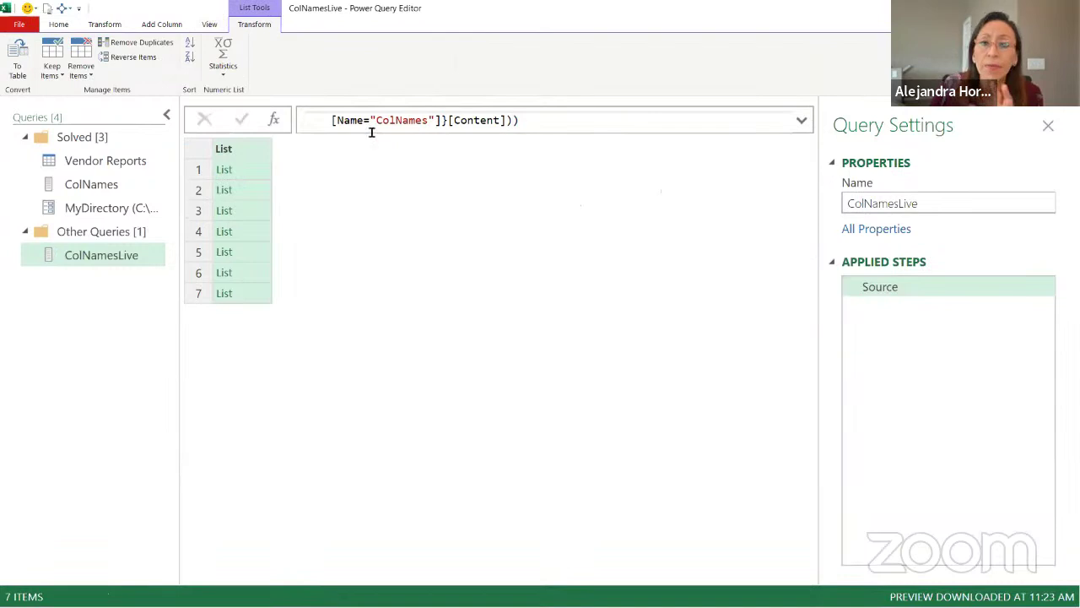
# Step: Inspect all seven lists' name pairs, such as Column3/Quantity, Column5/PO No. and Column7/Week No
pyautogui.click(269, 173)
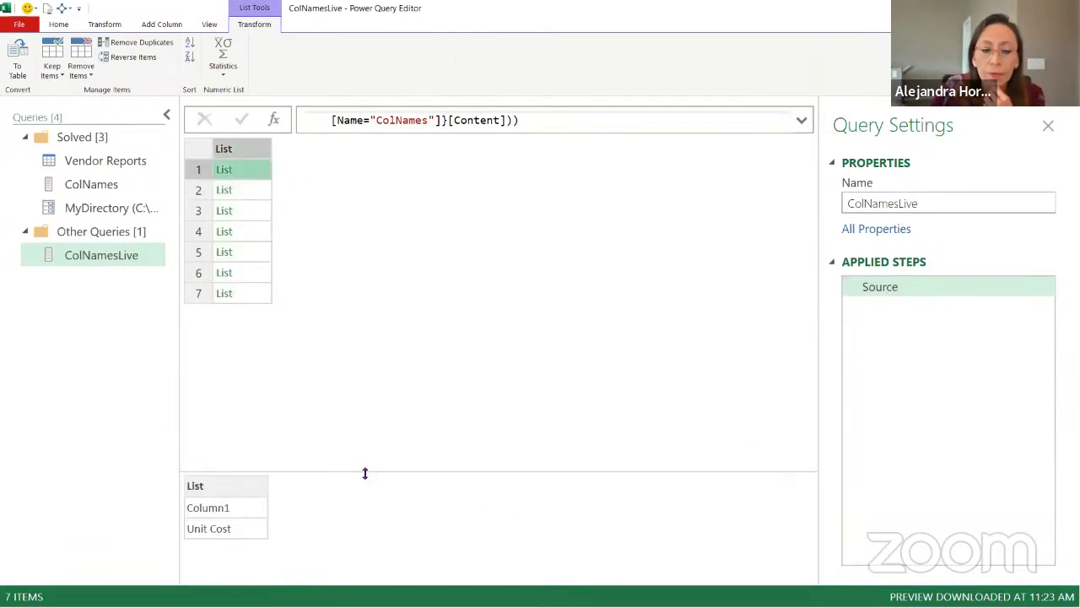
pyautogui.moveTo(364, 473); pyautogui.dragTo(382, 323)
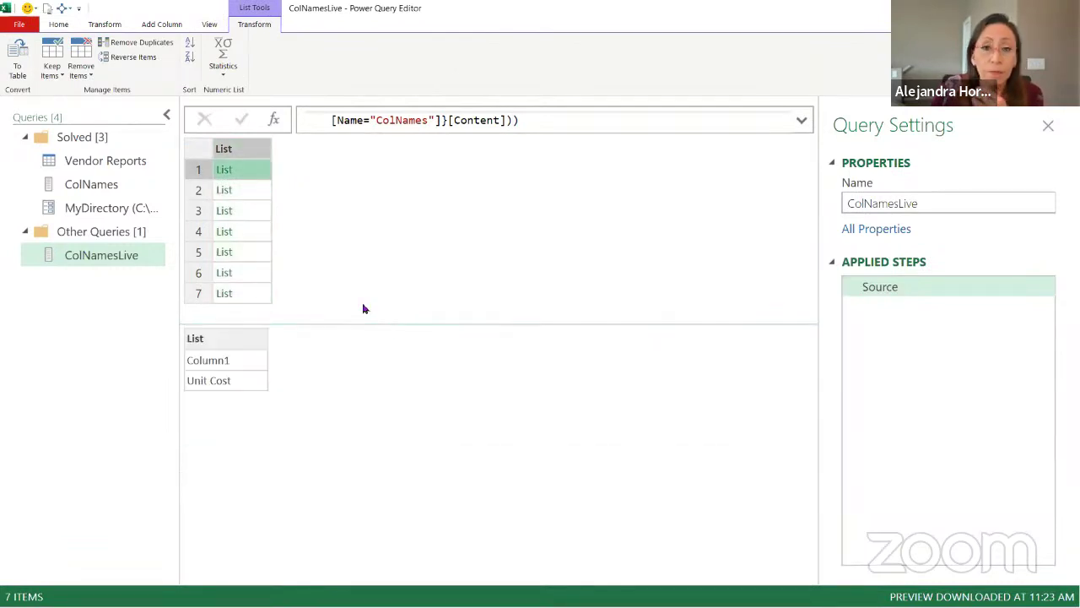
pyautogui.click(254, 196)
pyautogui.click(247, 212)
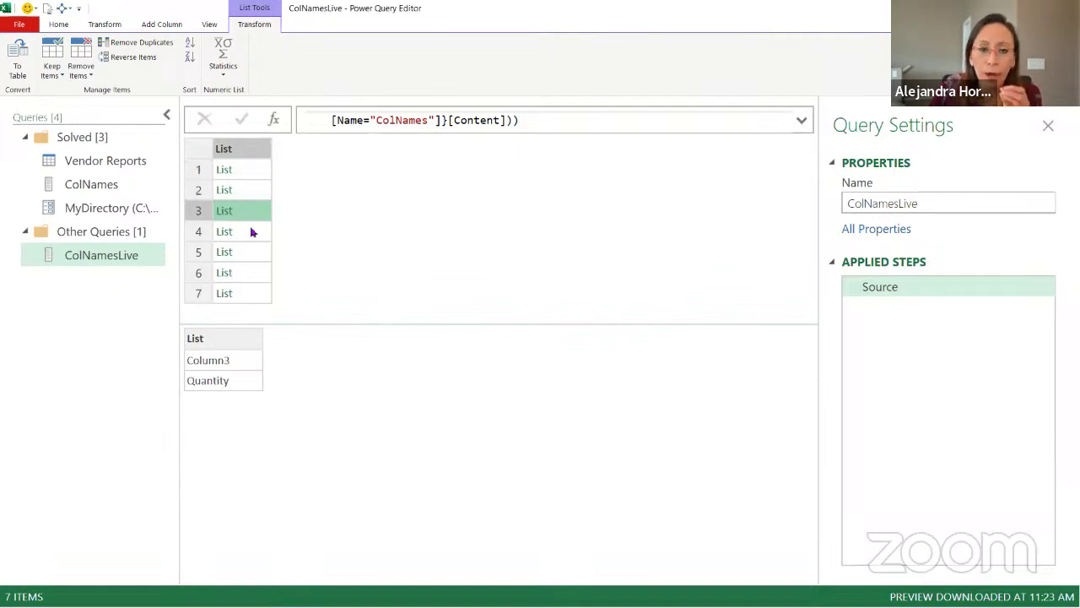
pyautogui.click(253, 231)
pyautogui.click(253, 251)
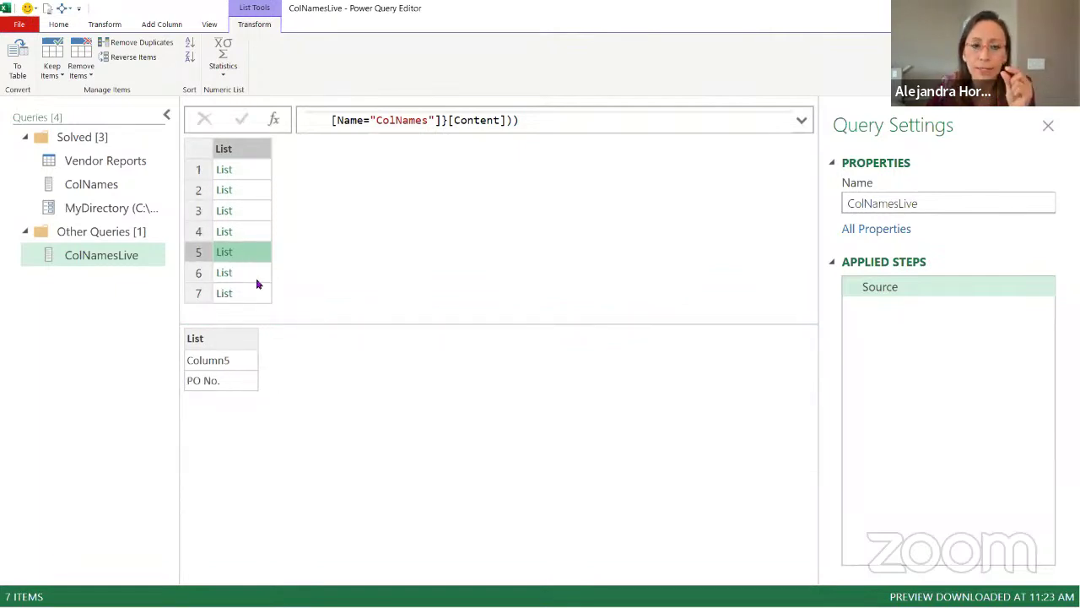
pyautogui.click(259, 281)
pyautogui.click(260, 292)
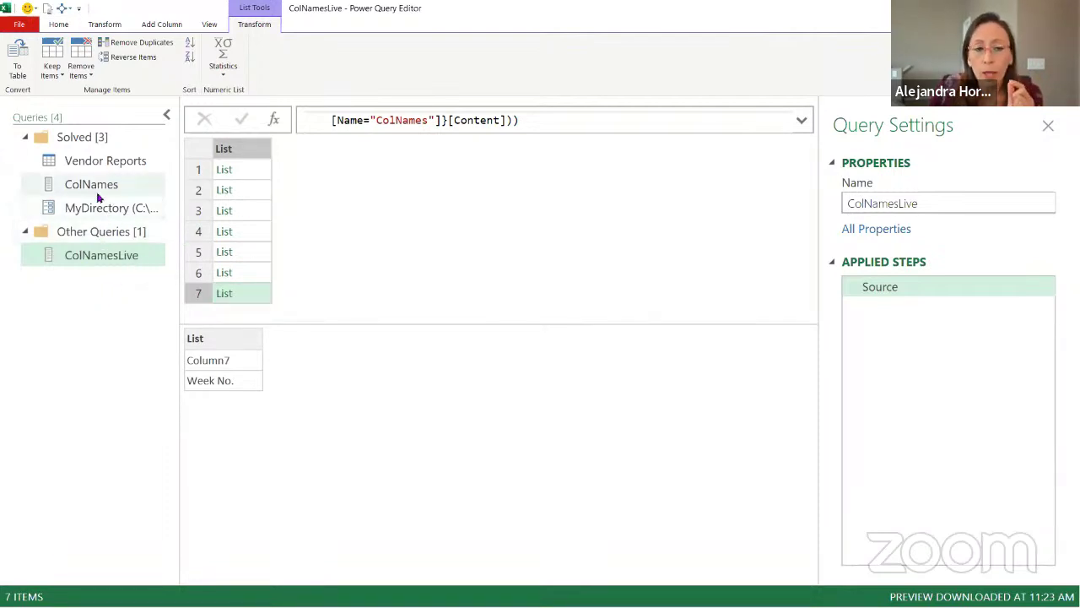
# Step: View the Vendor Reports Source step to see its MyDirectory reference, leaving it unchanged
pyautogui.click(106, 165)
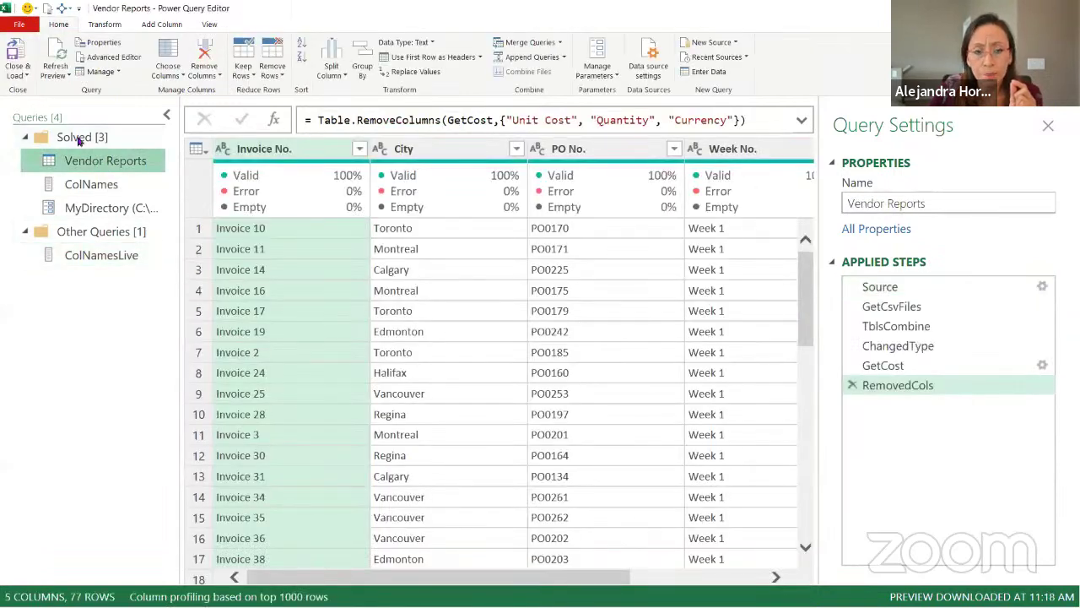
pyautogui.click(916, 289)
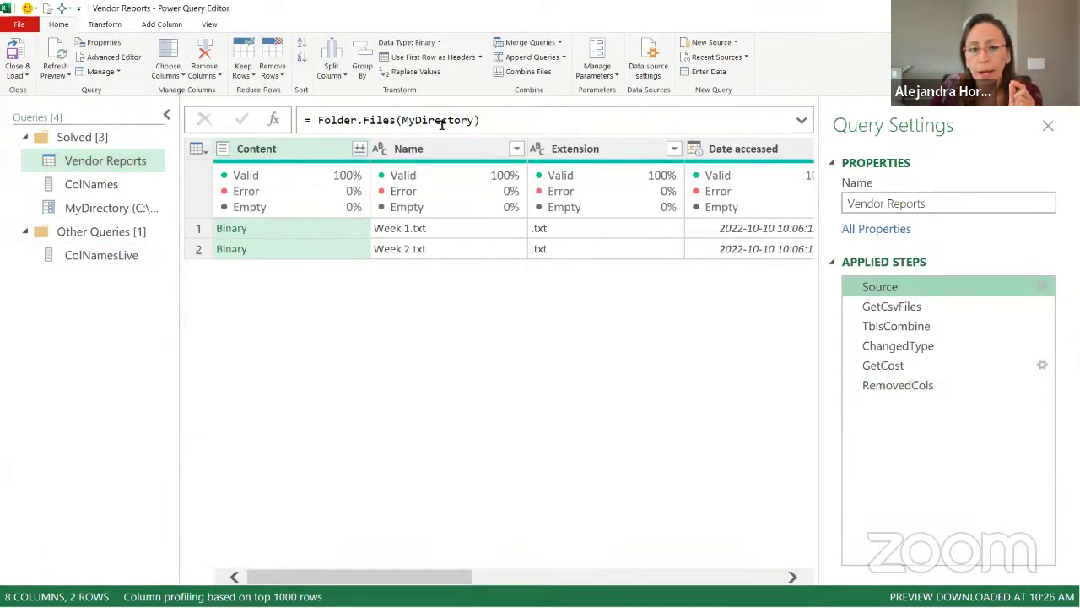
pyautogui.click(417, 118)
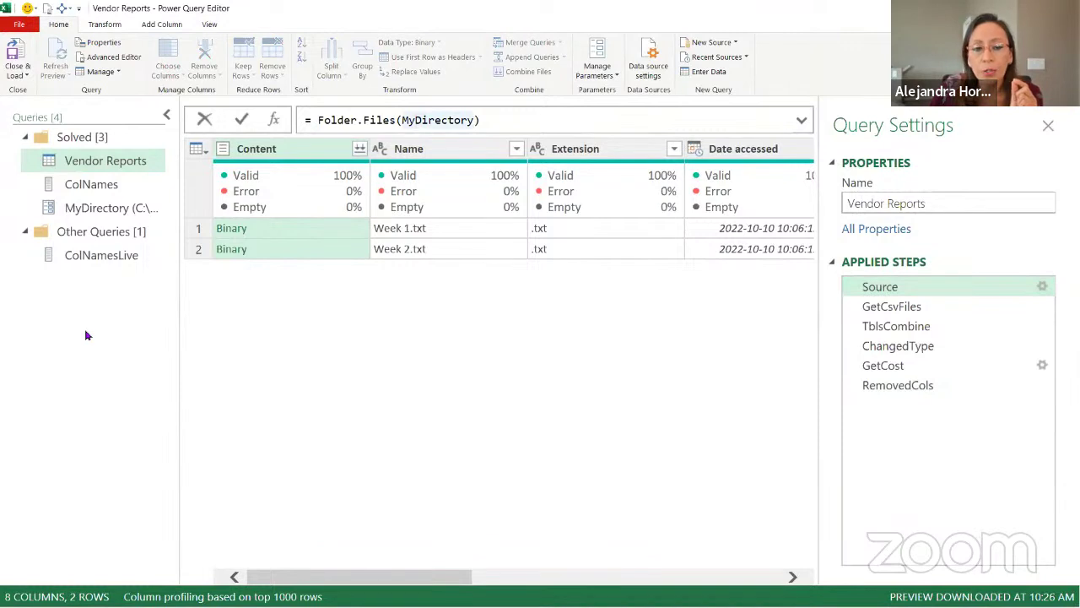
pyautogui.click(85, 335)
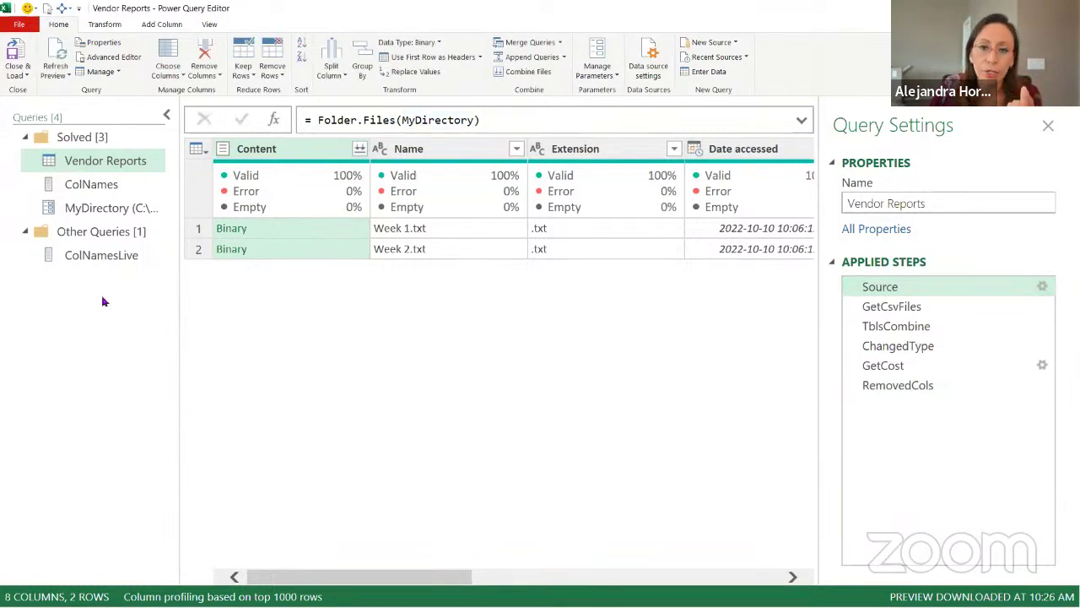
# Step: Review the MyDirectory parameter's folder path and show the Manage Parameters options
pyautogui.click(88, 207)
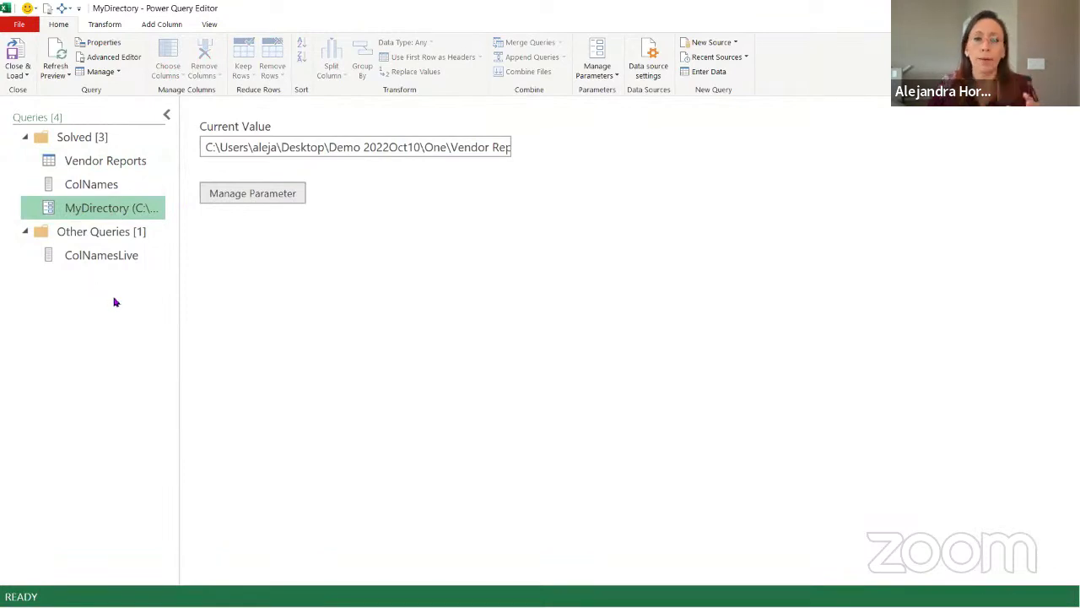
pyautogui.moveTo(205, 147); pyautogui.dragTo(518, 146)
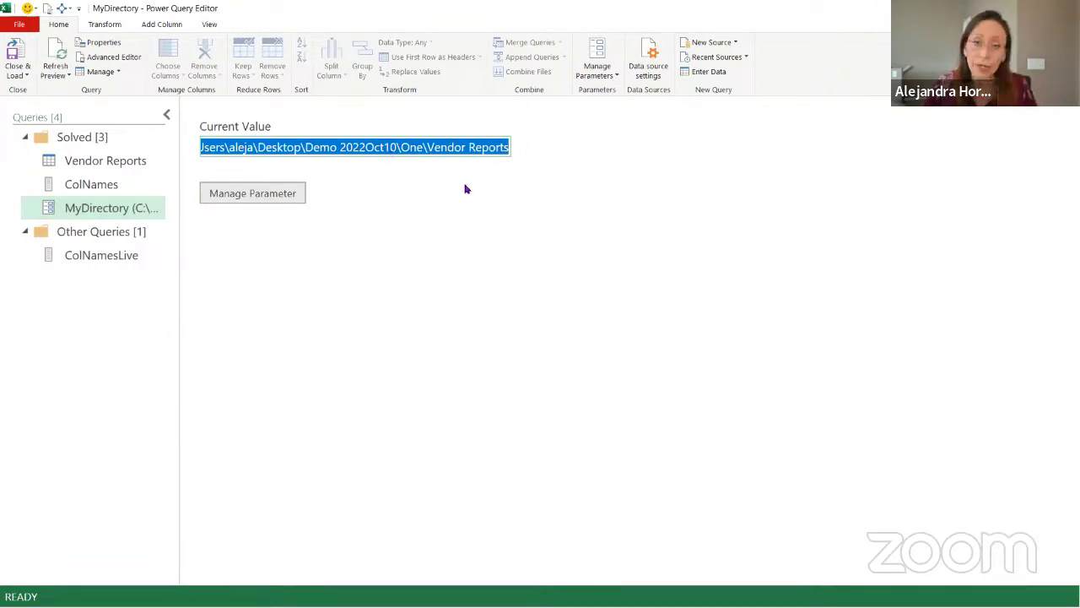
pyautogui.click(431, 152)
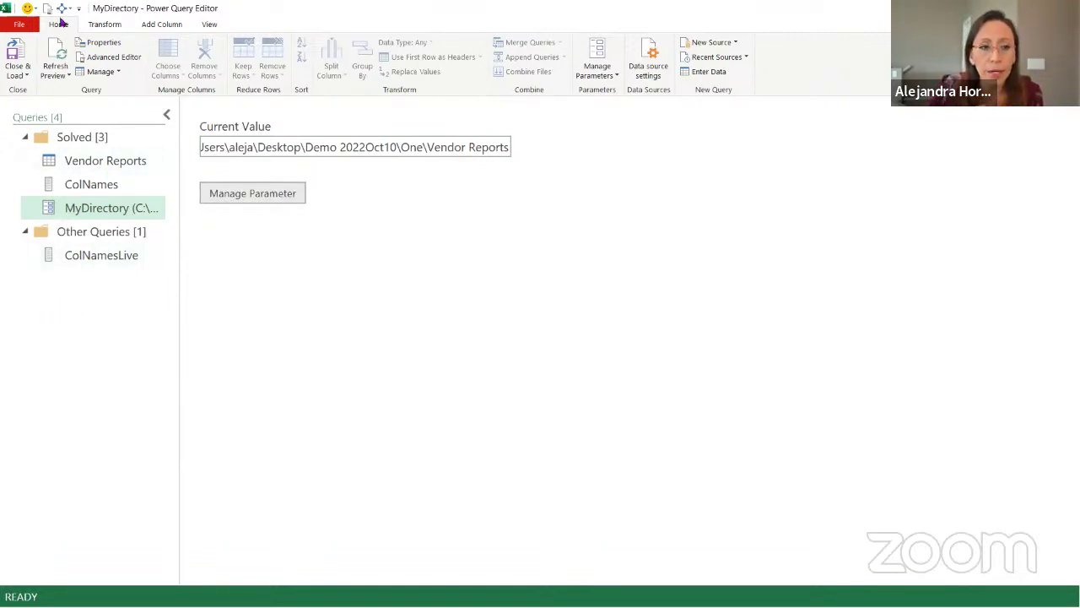
pyautogui.click(584, 74)
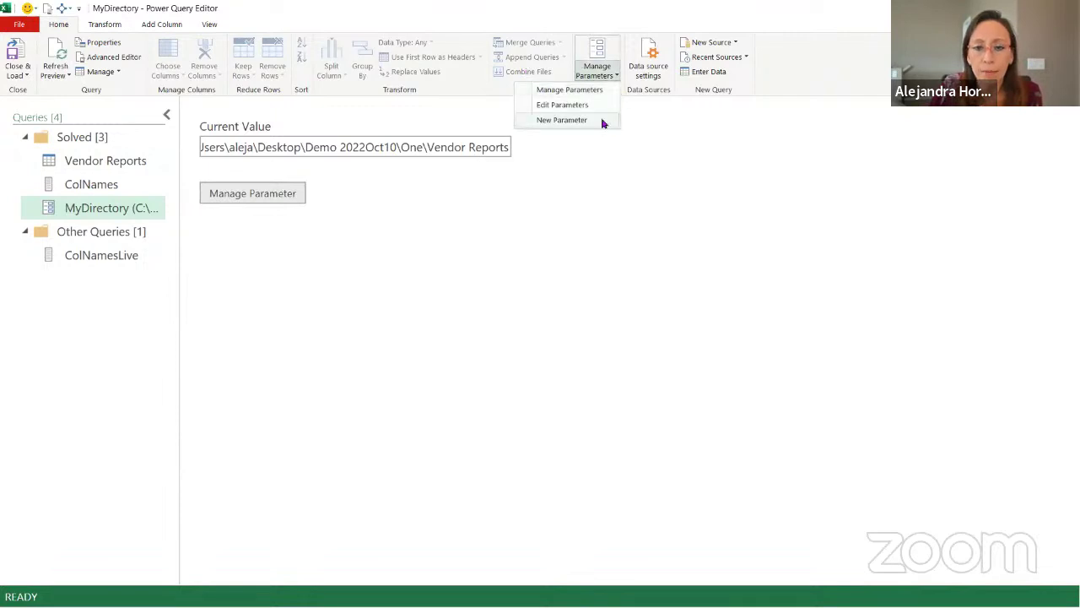
# Step: Add Text parameter MyDirectoryLive with current value Desktop\Demo 2022Oct10\One\Vendor Reports pasted in
pyautogui.click(597, 120)
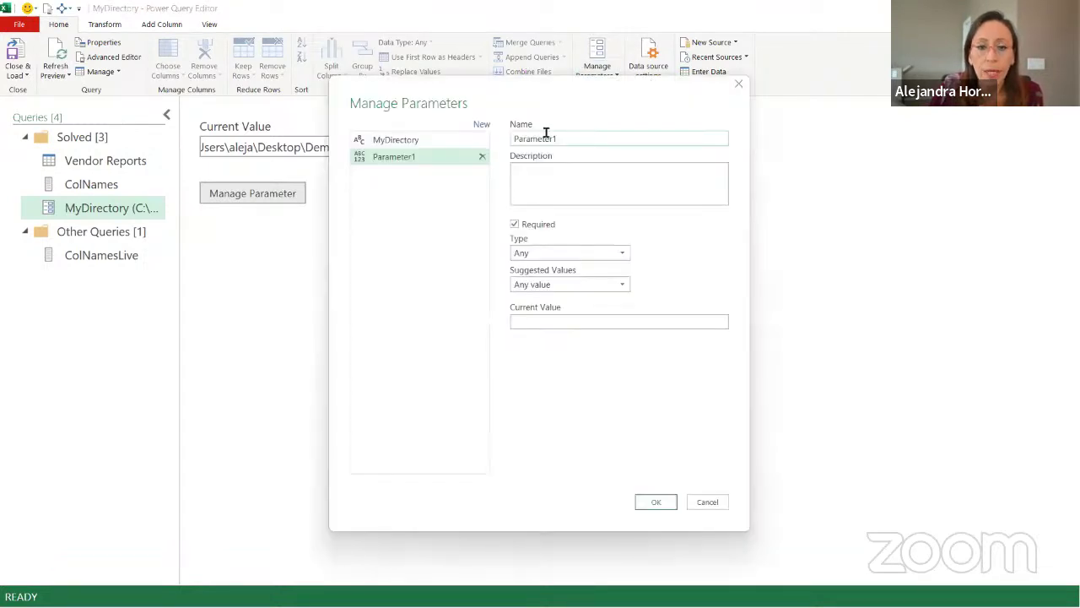
pyautogui.moveTo(569, 135); pyautogui.dragTo(497, 140)
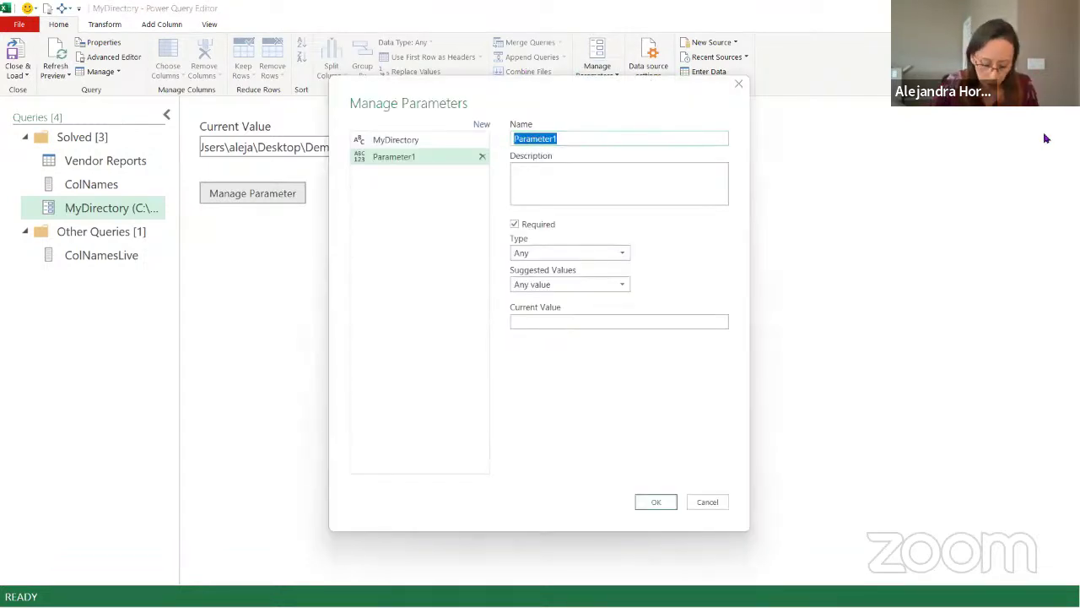
pyautogui.write('Mu')
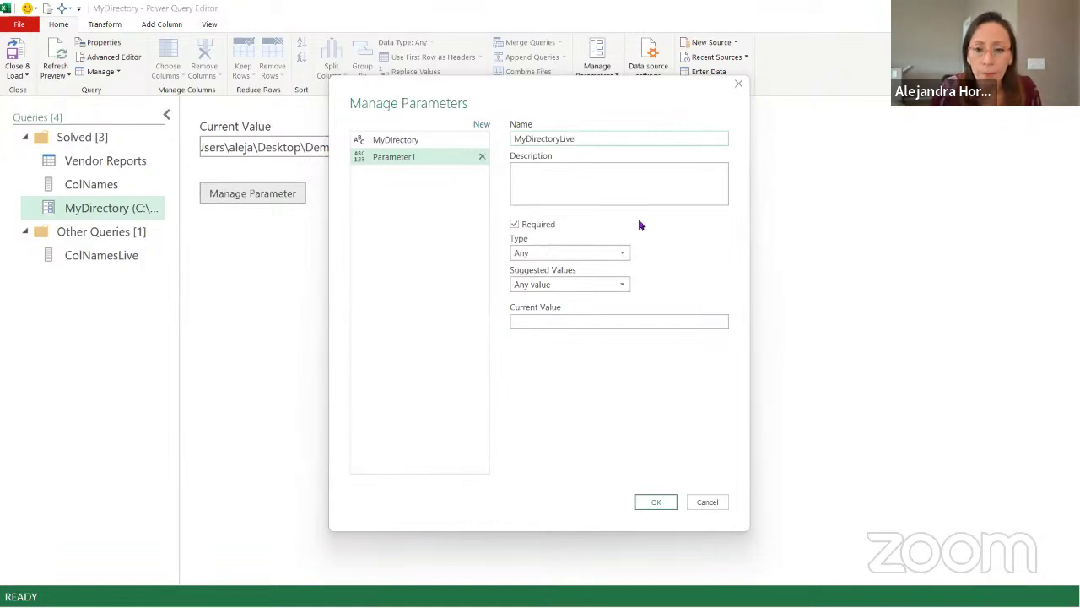
pyautogui.click(622, 254)
pyautogui.click(606, 368)
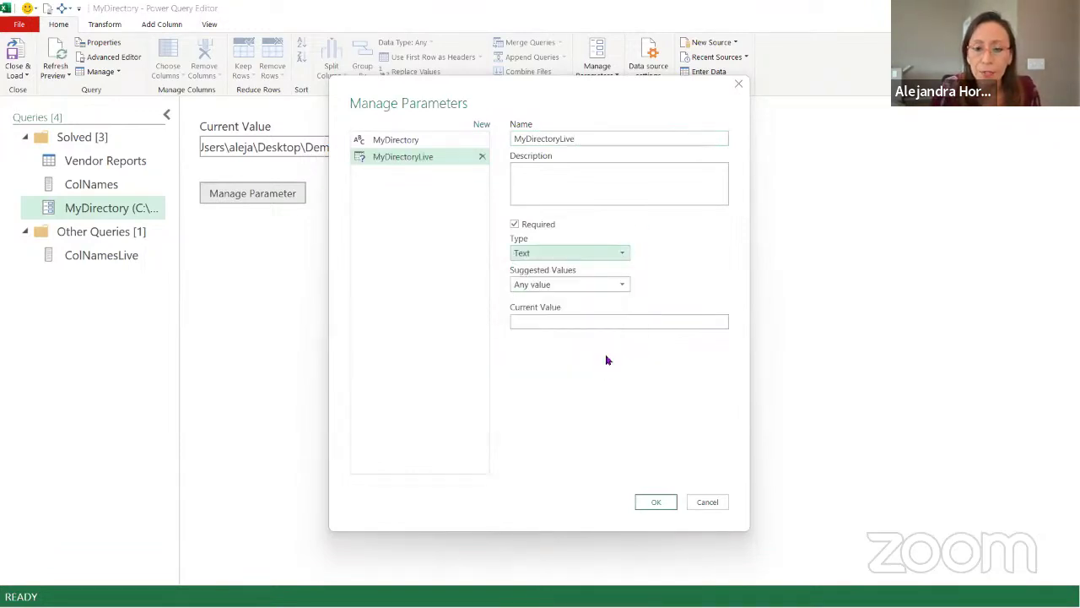
pyautogui.click(600, 320)
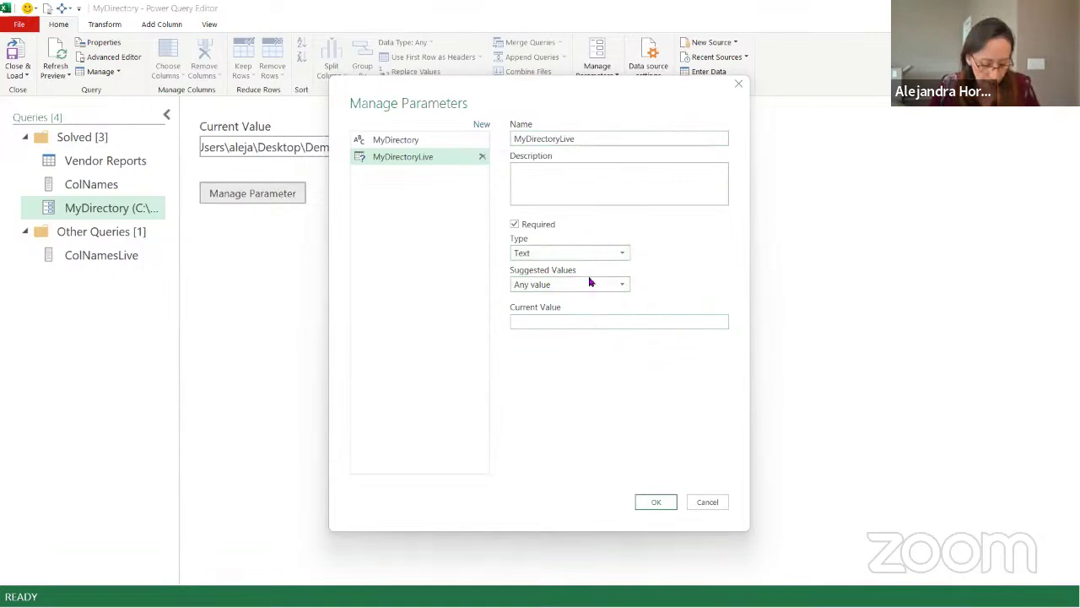
pyautogui.hotkey('ctrl', 'v')
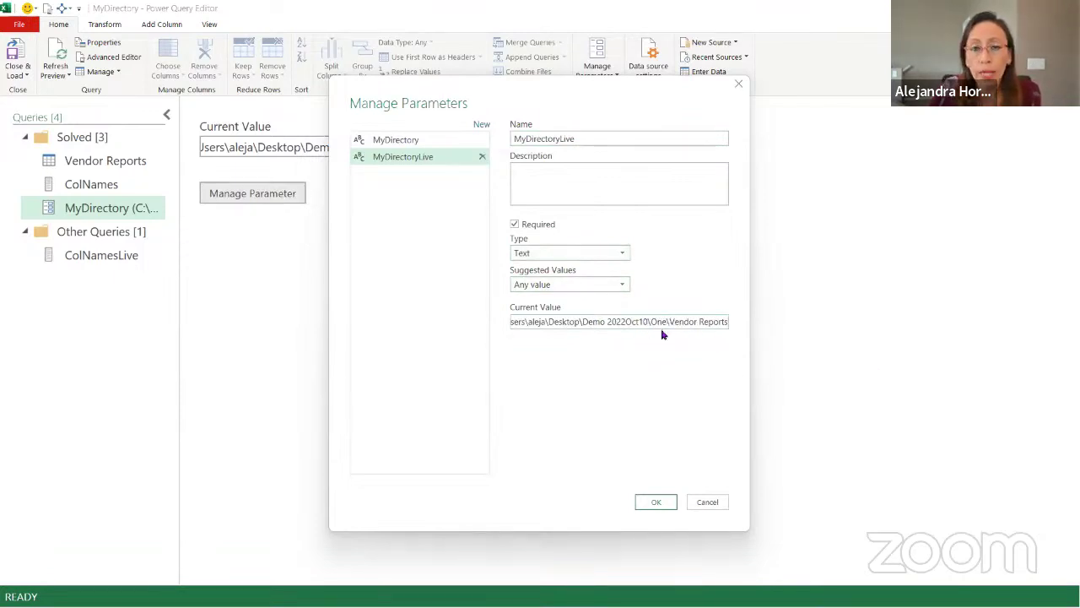
pyautogui.click(580, 323)
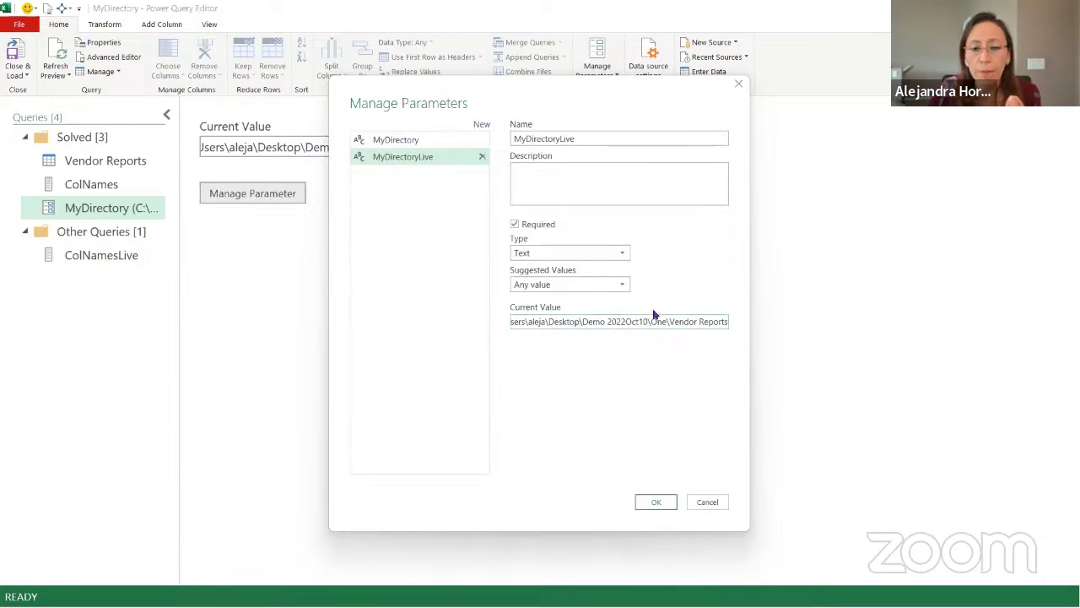
pyautogui.moveTo(647, 321); pyautogui.dragTo(563, 326)
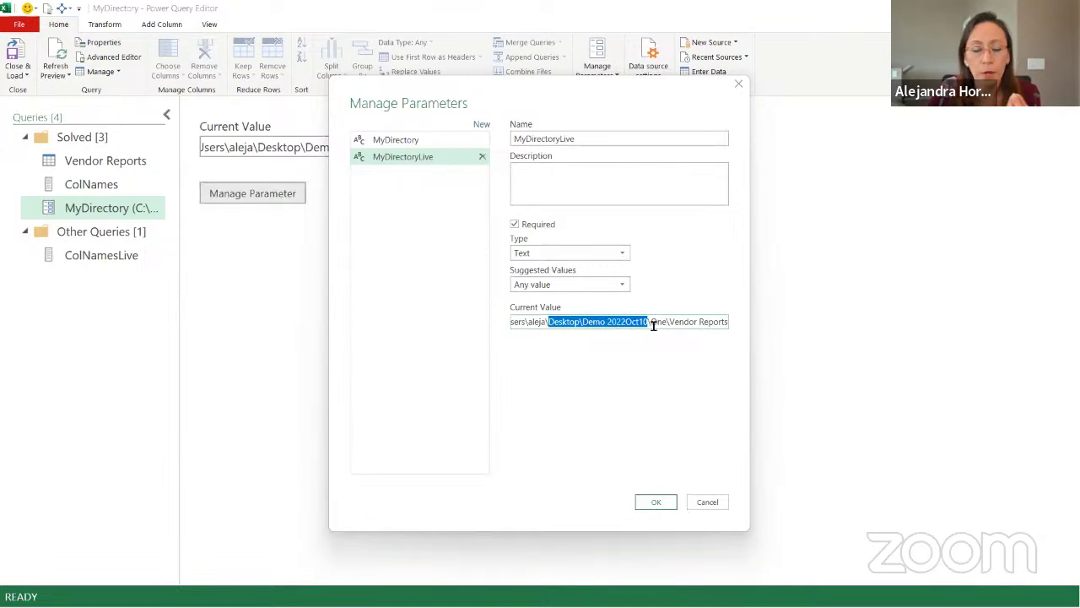
pyautogui.moveTo(651, 322); pyautogui.dragTo(668, 324)
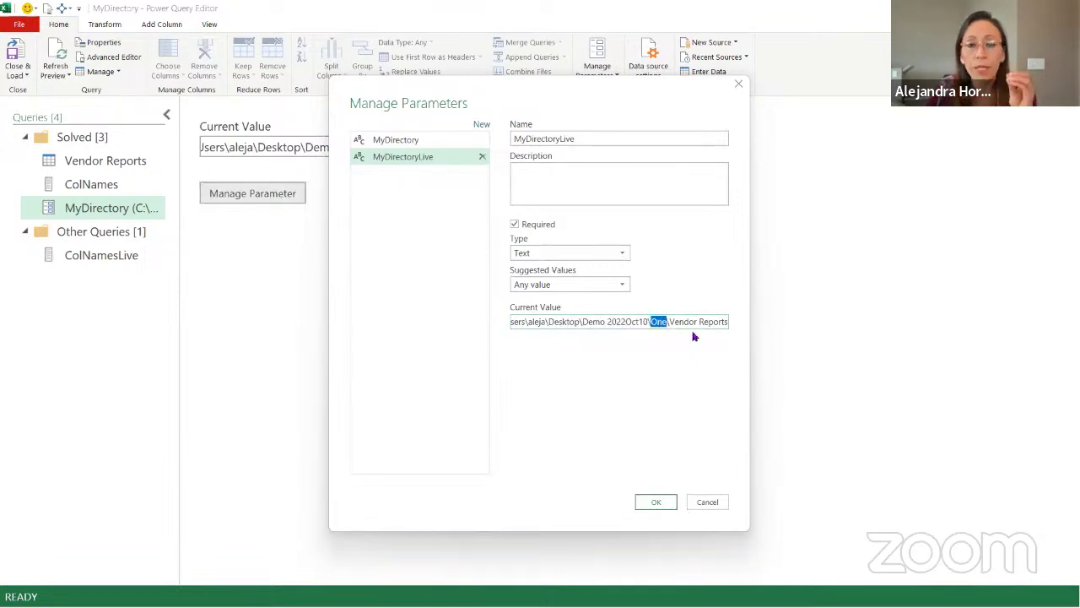
pyautogui.moveTo(672, 321); pyautogui.dragTo(734, 351)
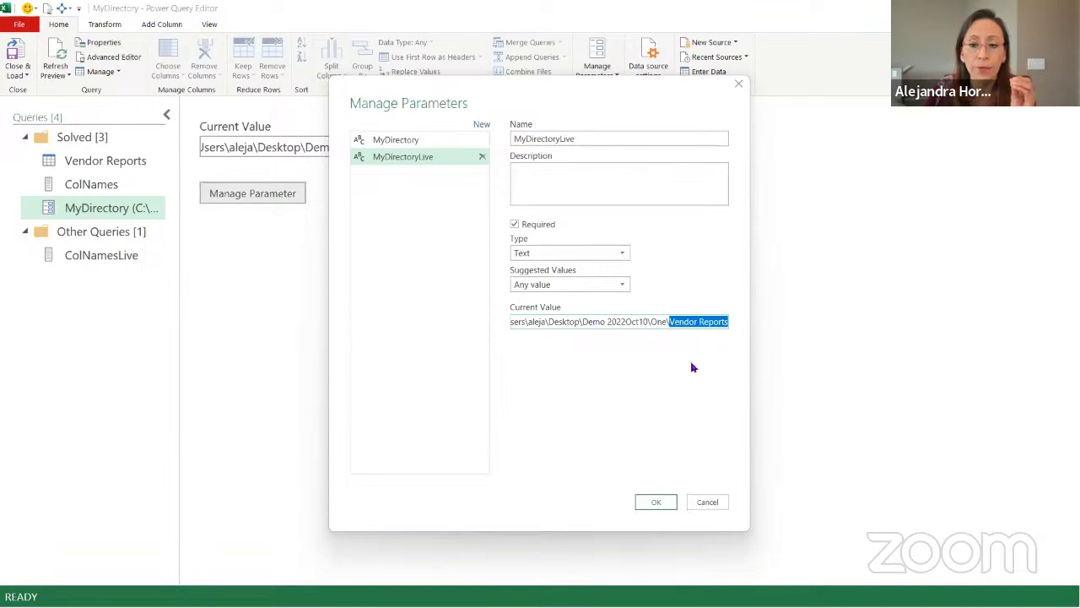
pyautogui.click(654, 501)
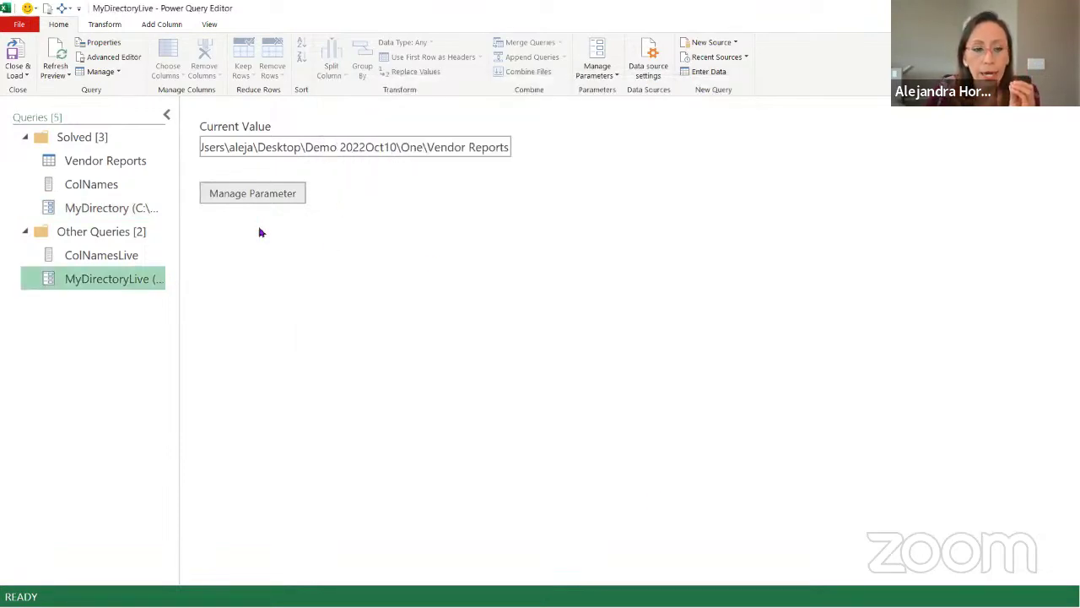
# Step: Bring up the Queries pane context menu for adding a new query
pyautogui.click(409, 147)
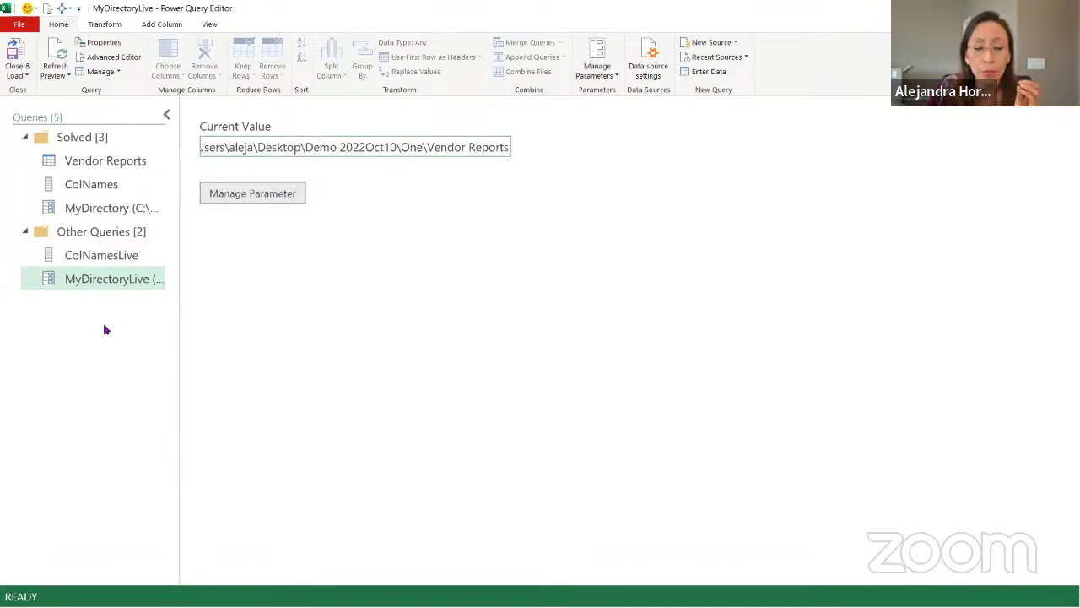
pyautogui.rightClick(77, 303)
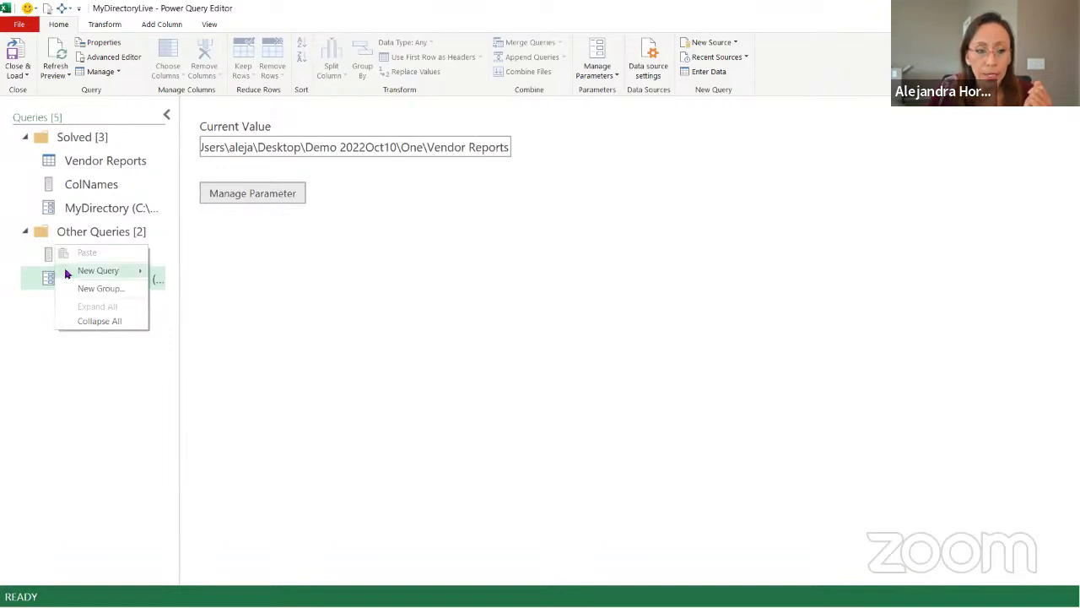
# Step: Start a From Folder query on Desktop\Demo 2022Oct10\One\Vendor Reports
pyautogui.moveTo(68, 272)
pyautogui.moveTo(173, 271)
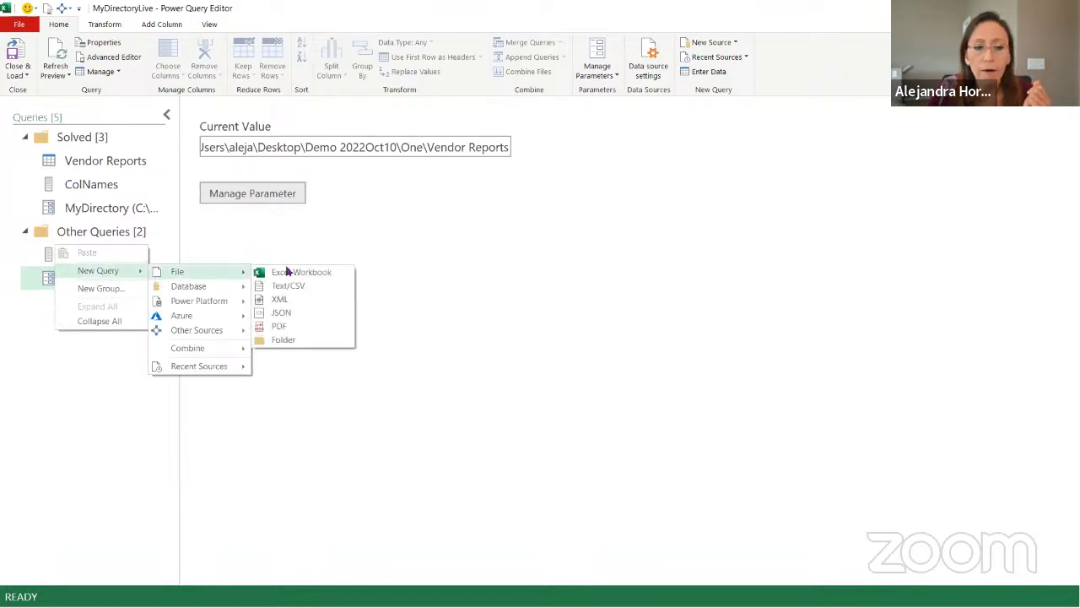
pyautogui.click(284, 339)
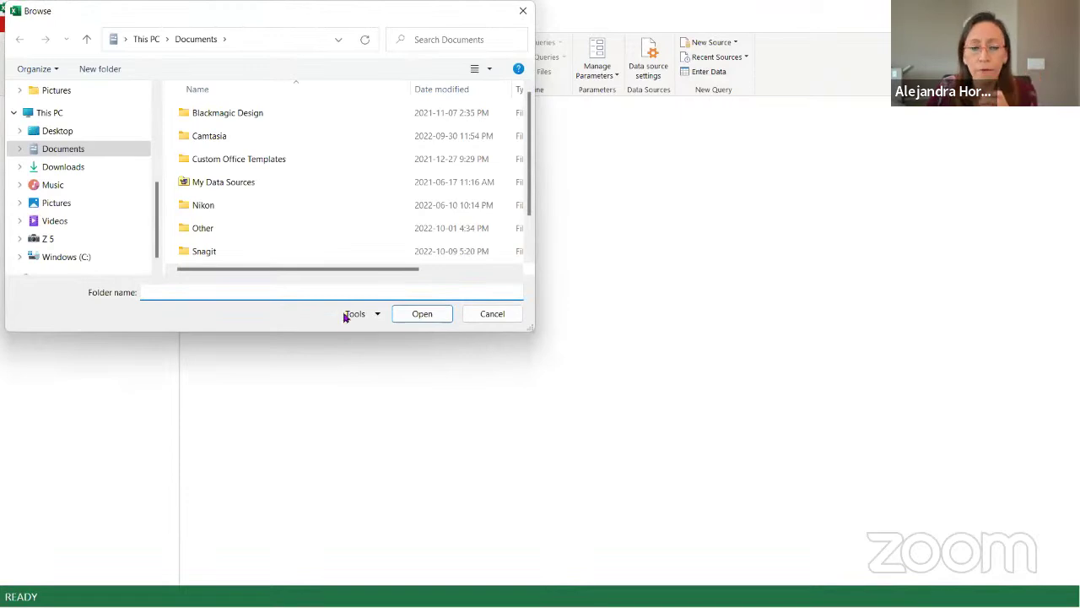
pyautogui.scroll(5, 50, 165)
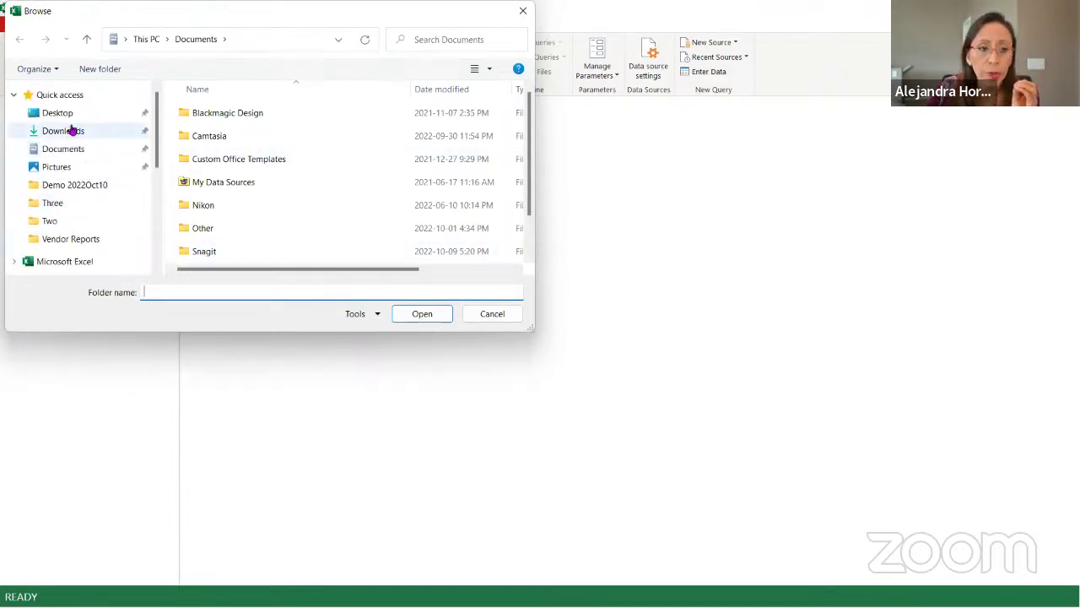
pyautogui.click(73, 112)
pyautogui.click(235, 143)
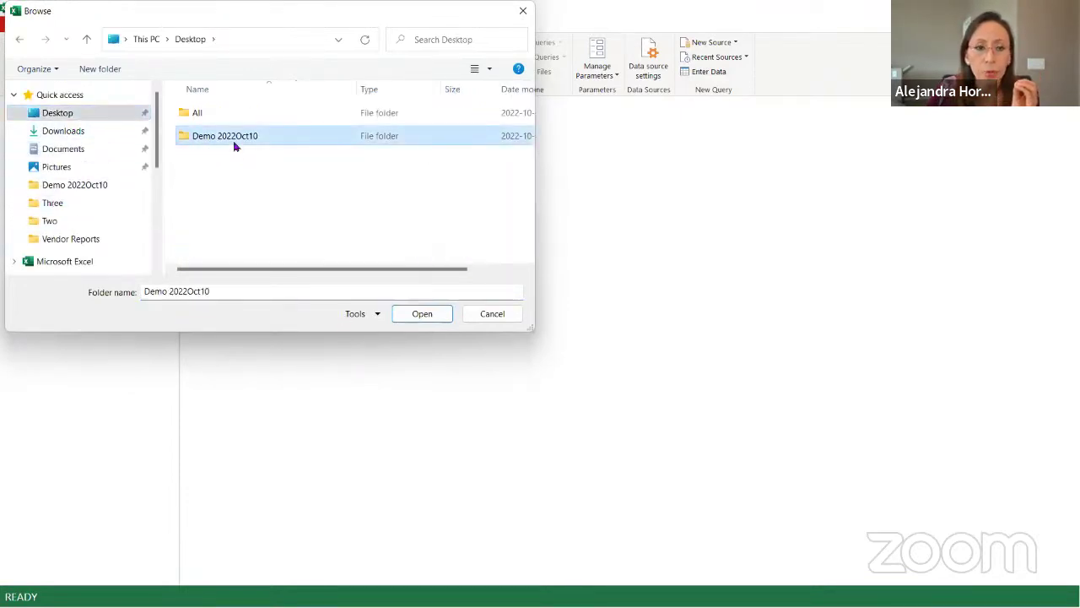
pyautogui.doubleClick(295, 136)
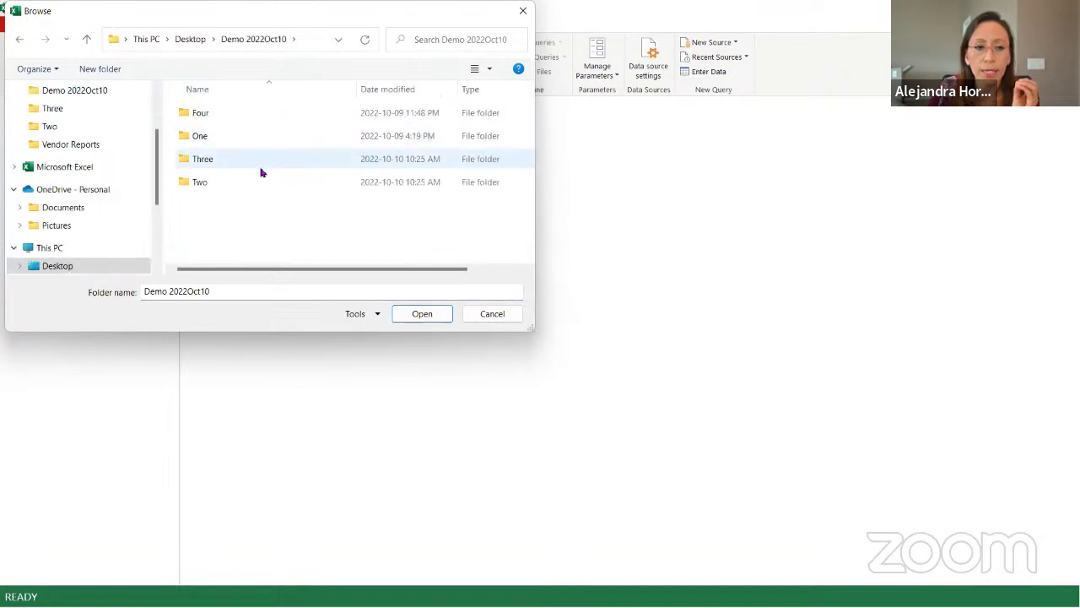
pyautogui.doubleClick(275, 135)
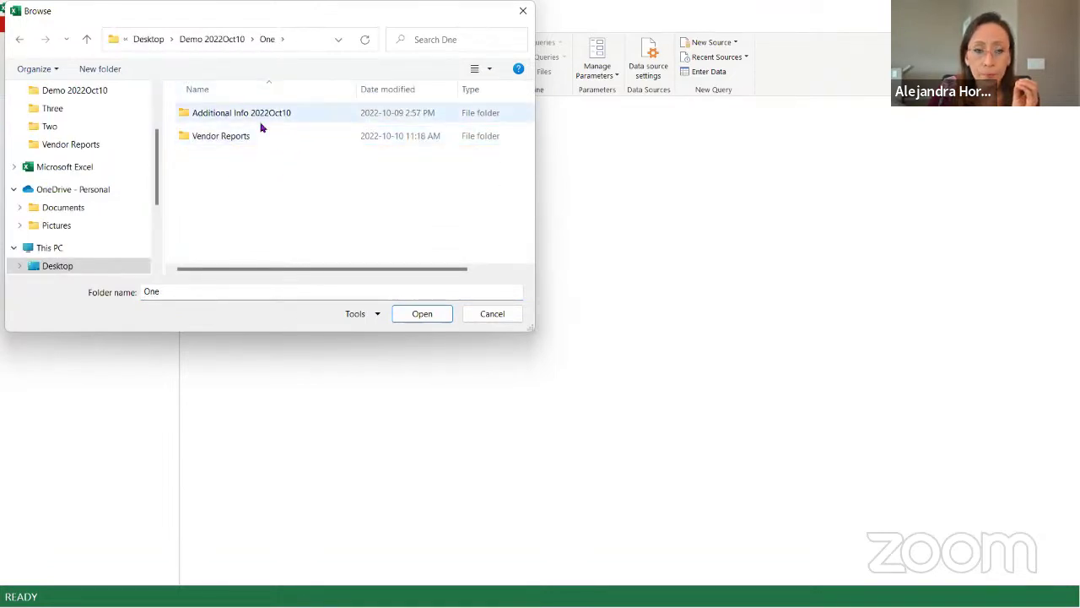
pyautogui.click(237, 138)
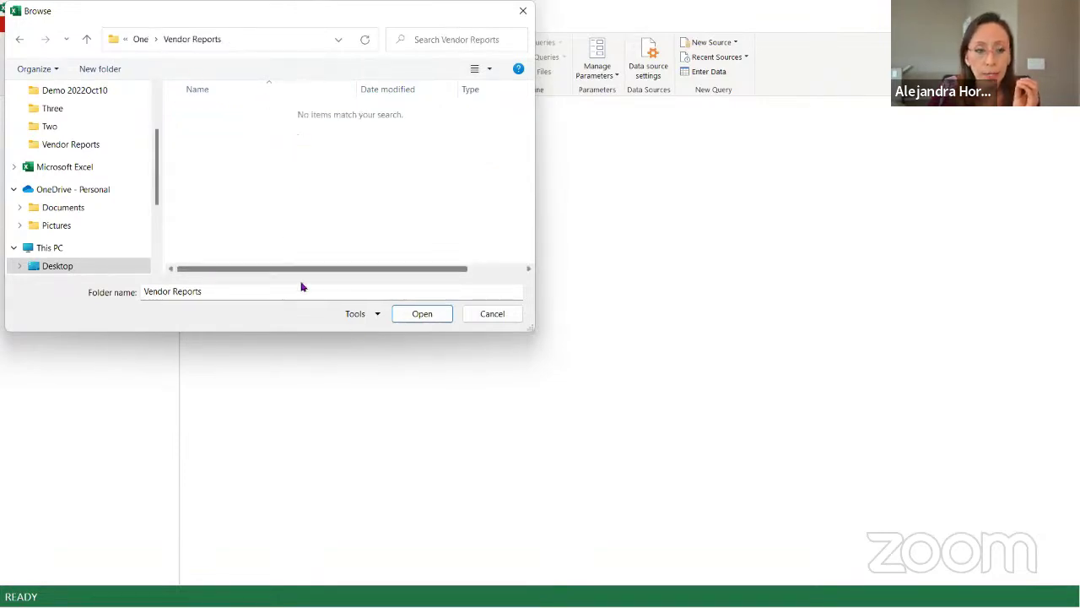
pyautogui.click(442, 313)
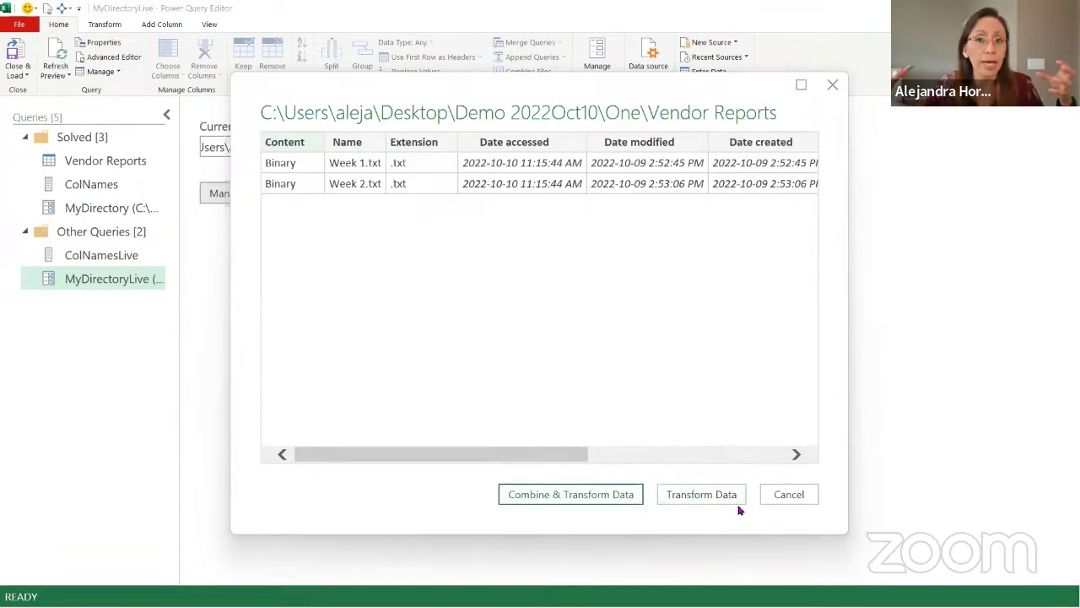
# Step: Load the file list as Vendor Reports (2) and compare its hard-coded path with MyDirectoryLive
pyautogui.click(709, 498)
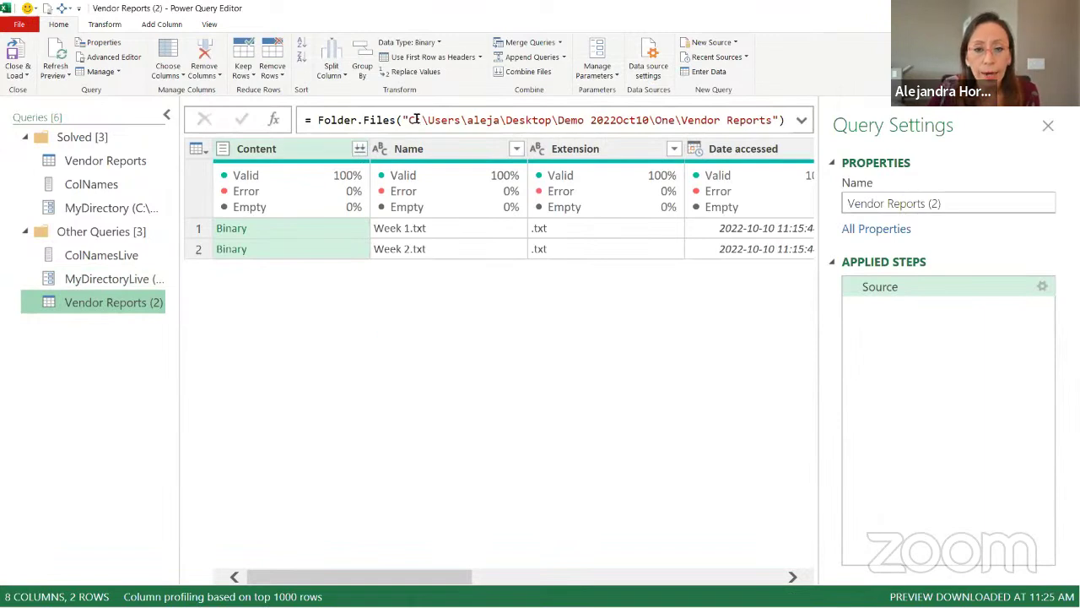
pyautogui.moveTo(403, 120); pyautogui.dragTo(781, 120)
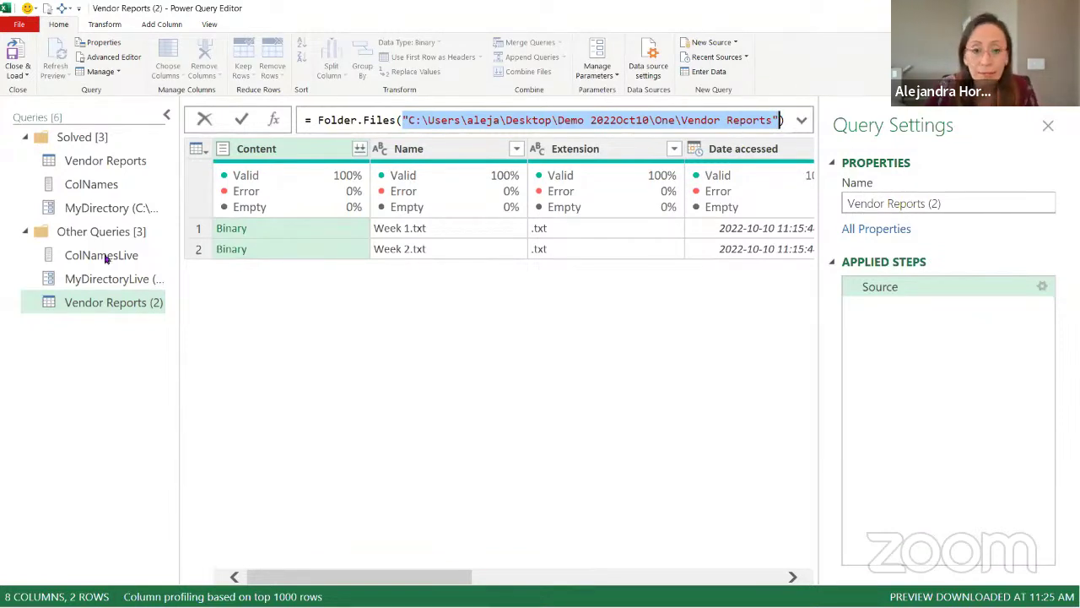
pyautogui.click(95, 285)
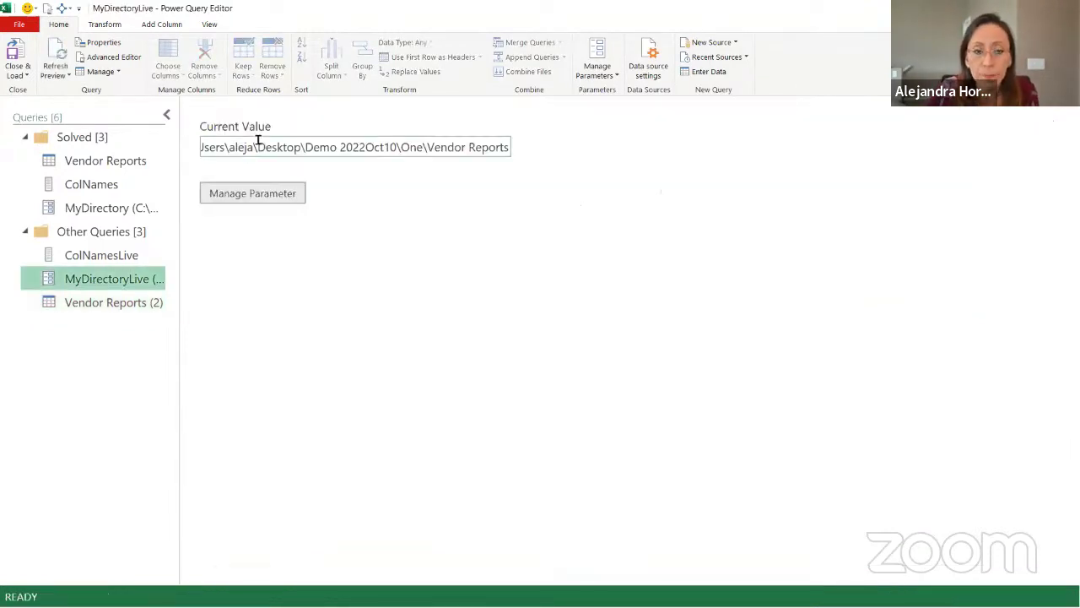
pyautogui.click(239, 147)
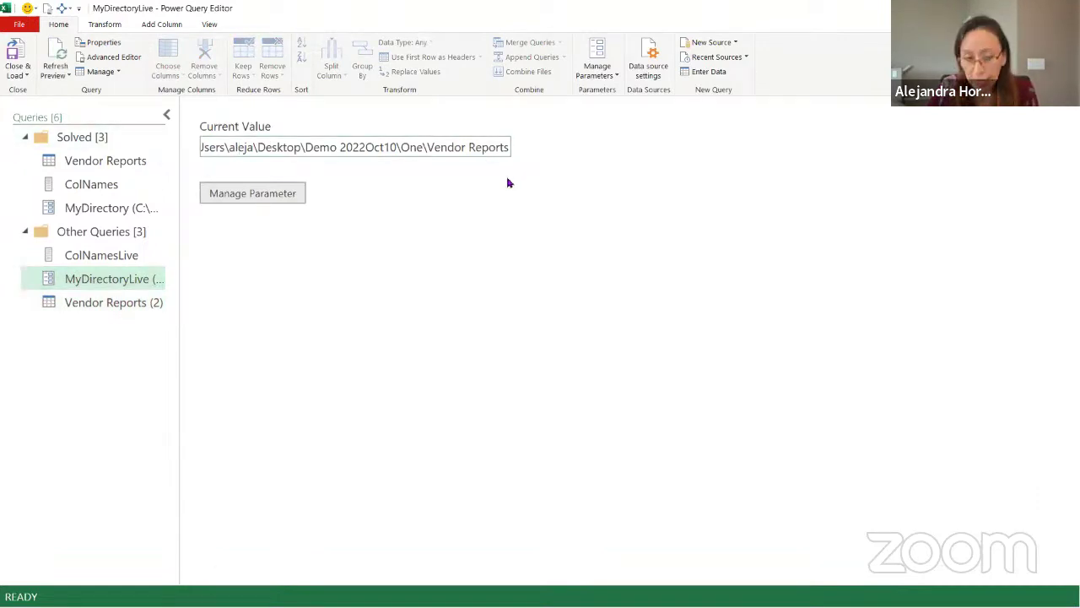
pyautogui.click(92, 302)
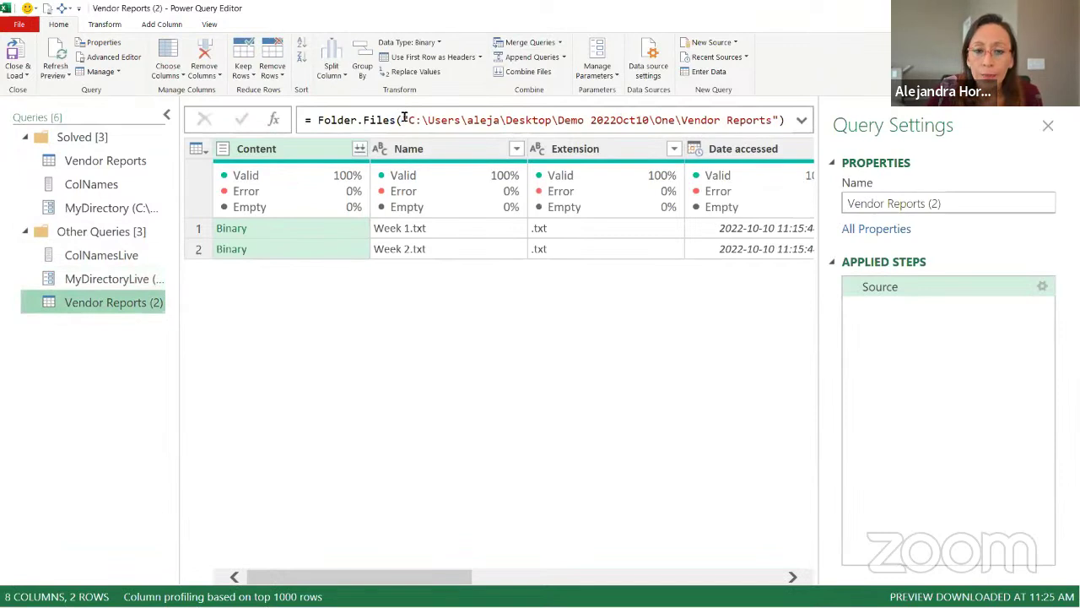
# Step: Replace the quoted folder path in Folder.Files with MyDirectoryLive and commit the formula
pyautogui.moveTo(404, 120); pyautogui.dragTo(780, 120)
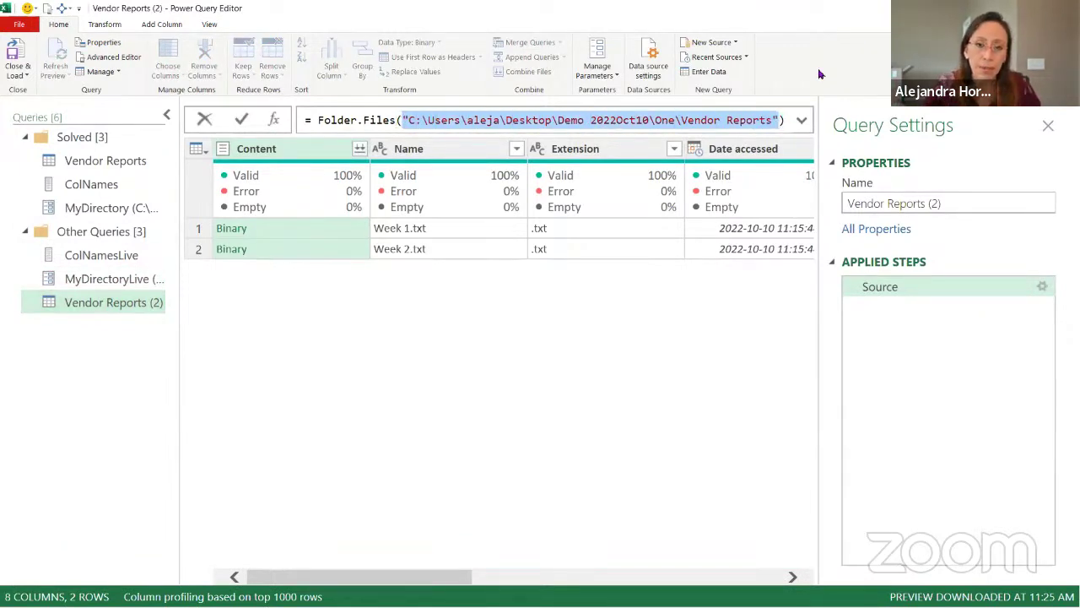
pyautogui.press('Right')
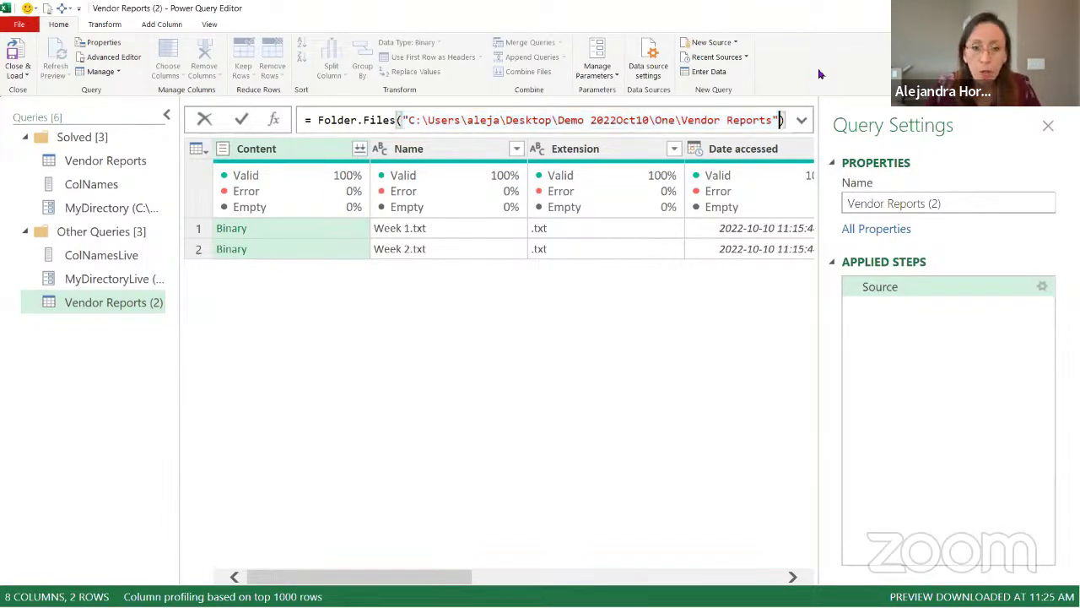
pyautogui.hotkey('shift', 'Left')
pyautogui.hotkey('shift', 'Left')
pyautogui.hotkey('shift', 'Left')
pyautogui.hotkey('shift', 'Left')
pyautogui.hotkey('shift', 'Left')
pyautogui.hotkey('shift', 'Left')
pyautogui.hotkey('shift', 'Left')
pyautogui.hotkey('shift', 'Left')
pyautogui.hotkey('shift', 'Left')
pyautogui.hotkey('shift', 'Left')
pyautogui.hotkey('shift', 'Left')
pyautogui.hotkey('shift', 'Left')
pyautogui.hotkey('shift', 'Left')
pyautogui.hotkey('shift', 'Left')
pyautogui.hotkey('shift', 'Left')
pyautogui.hotkey('shift', 'Left')
pyautogui.hotkey('shift', 'Left')
pyautogui.hotkey('shift', 'Left')
pyautogui.hotkey('shift', 'Left')
pyautogui.hotkey('shift', 'Left')
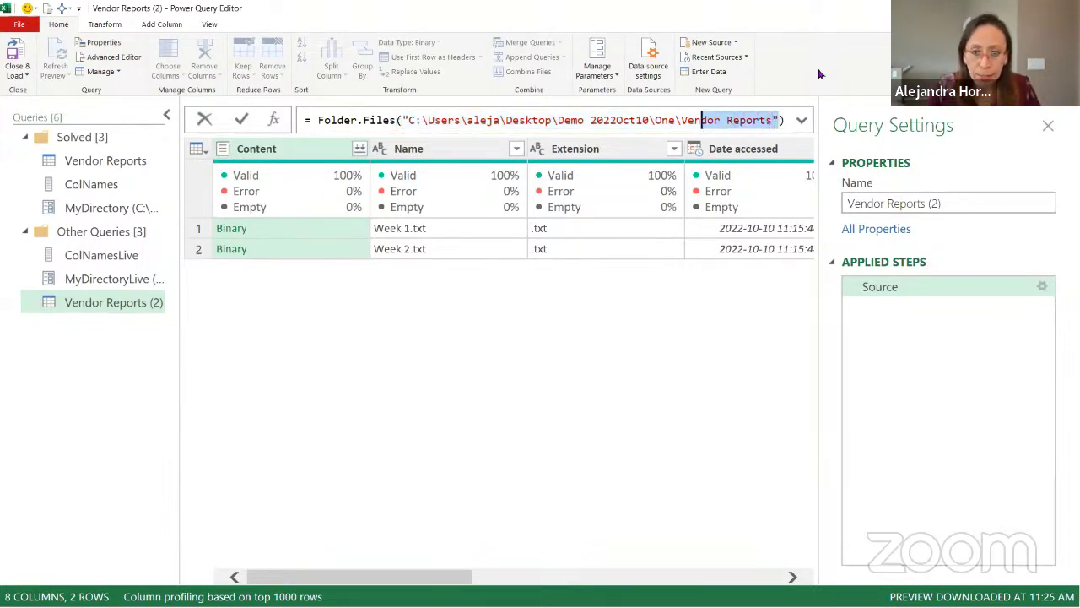
pyautogui.hotkey('shift', 'Left')
pyautogui.hotkey('shift', 'Left')
pyautogui.hotkey('shift', 'Left')
pyautogui.hotkey('shift', 'Left')
pyautogui.hotkey('shift', 'Left')
pyautogui.hotkey('shift', 'Left')
pyautogui.hotkey('shift', 'Left')
pyautogui.hotkey('shift', 'Left')
pyautogui.hotkey('shift', 'Left')
pyautogui.hotkey('shift', 'Left')
pyautogui.hotkey('shift', 'Left')
pyautogui.hotkey('shift', 'Left')
pyautogui.hotkey('shift', 'Left')
pyautogui.hotkey('shift', 'Left')
pyautogui.hotkey('shift', 'Left')
pyautogui.hotkey('shift', 'Left')
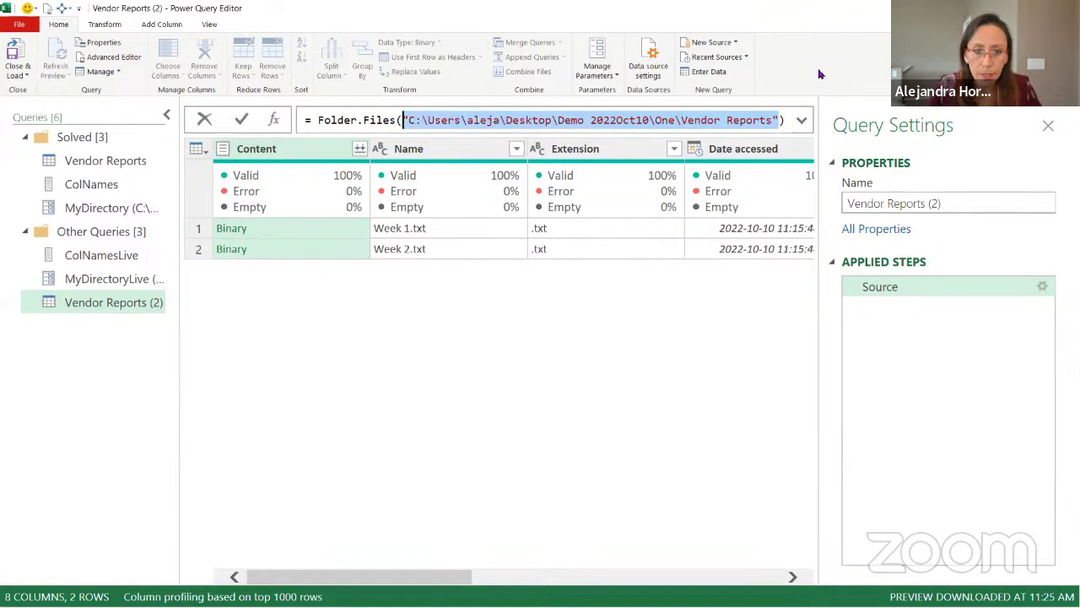
pyautogui.write('MyDirec')
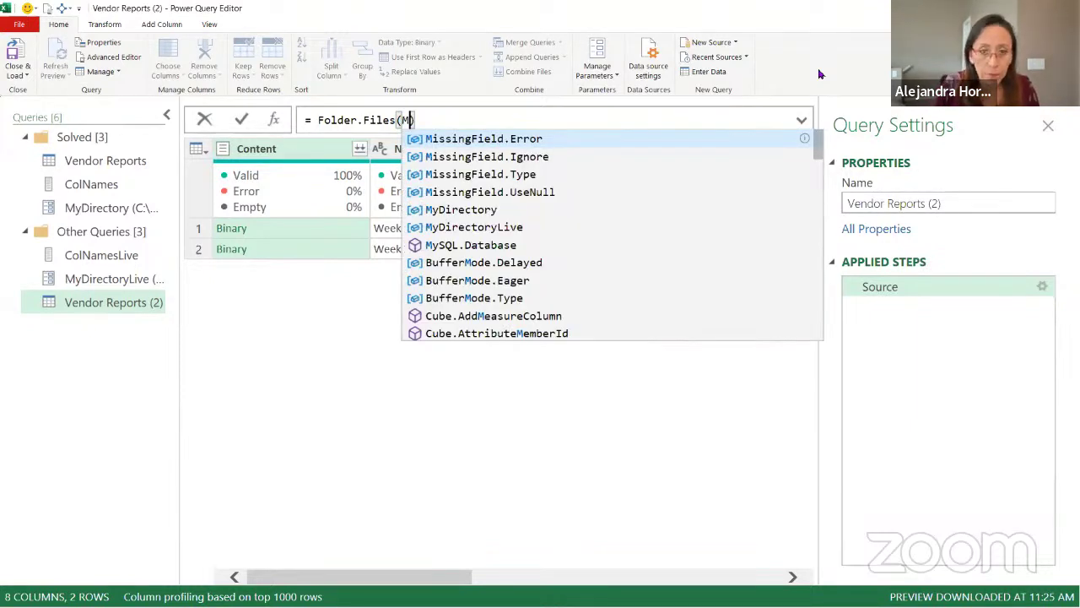
pyautogui.write('tory')
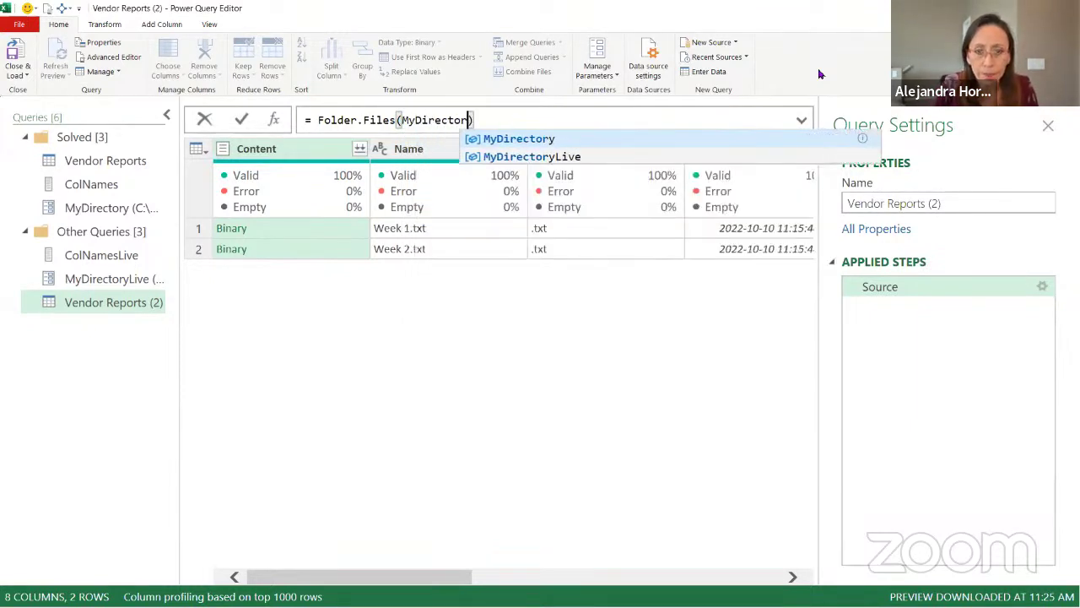
pyautogui.press('Down')
pyautogui.press('Tab')
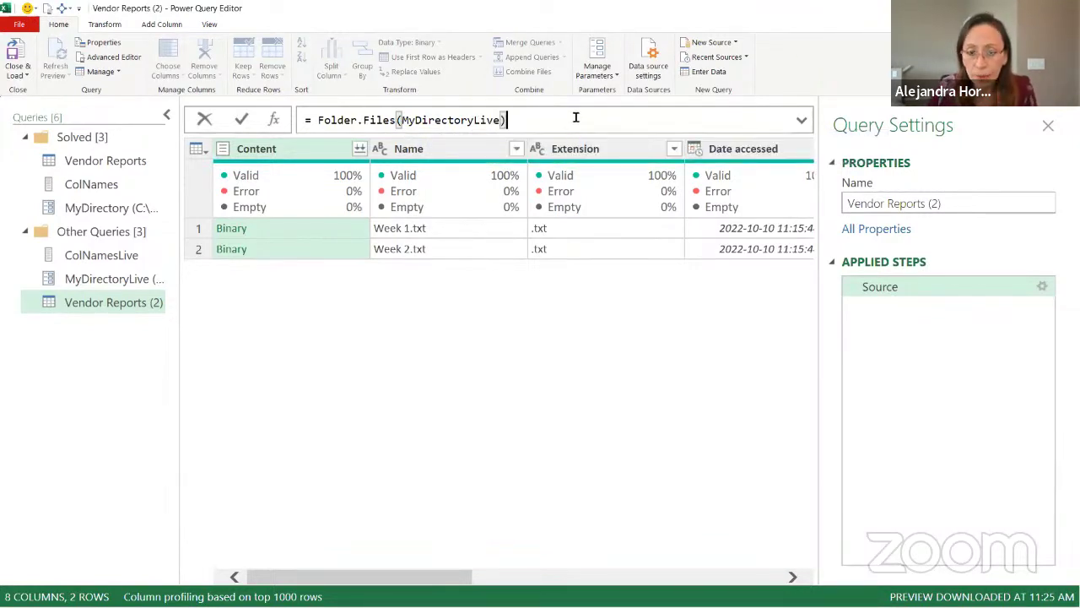
pyautogui.press('Return')
# Step: Cross-check the MyDirectoryLive parameter's folder path against its reference in the Source formula
pyautogui.click(111, 282)
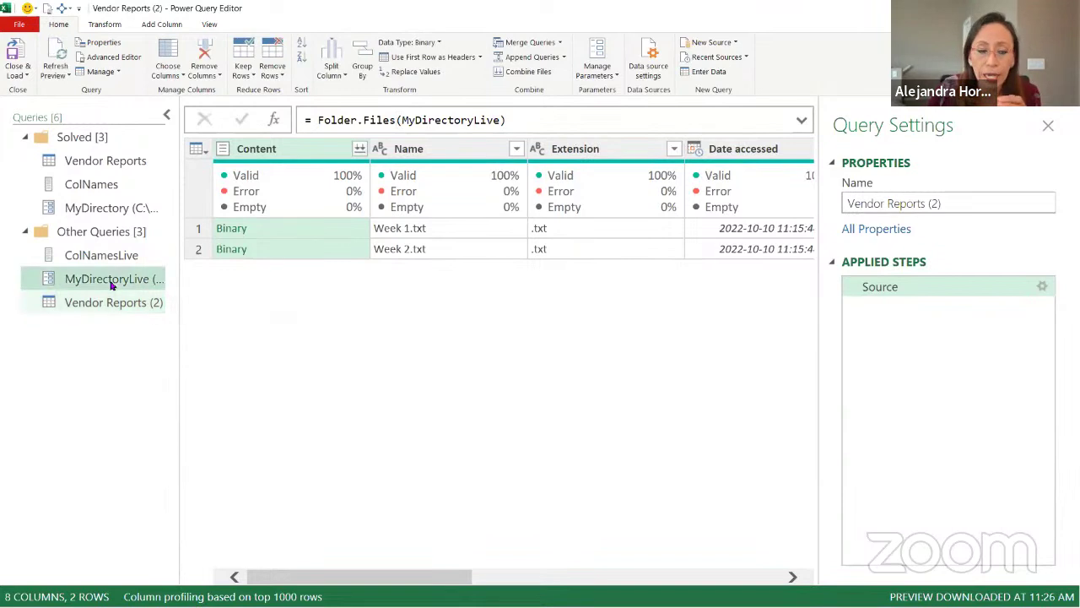
pyautogui.click(351, 152)
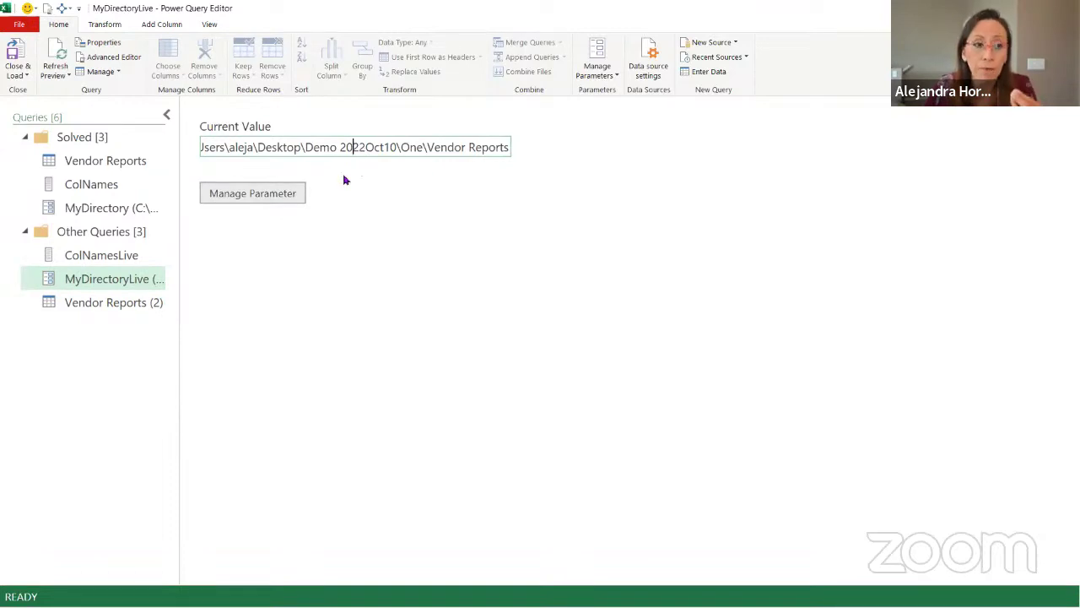
pyautogui.click(111, 303)
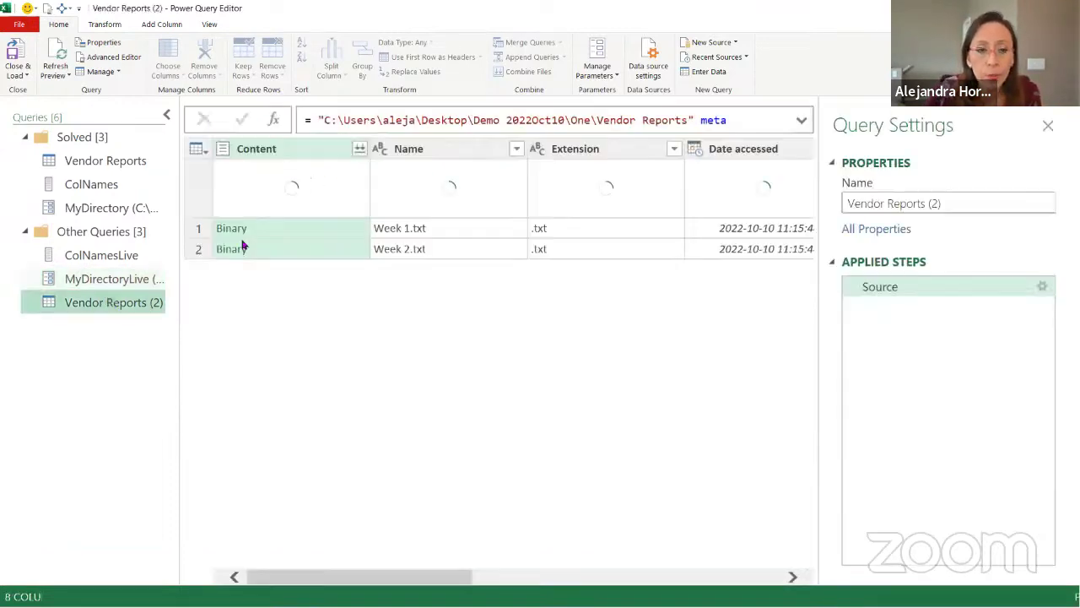
pyautogui.click(417, 120)
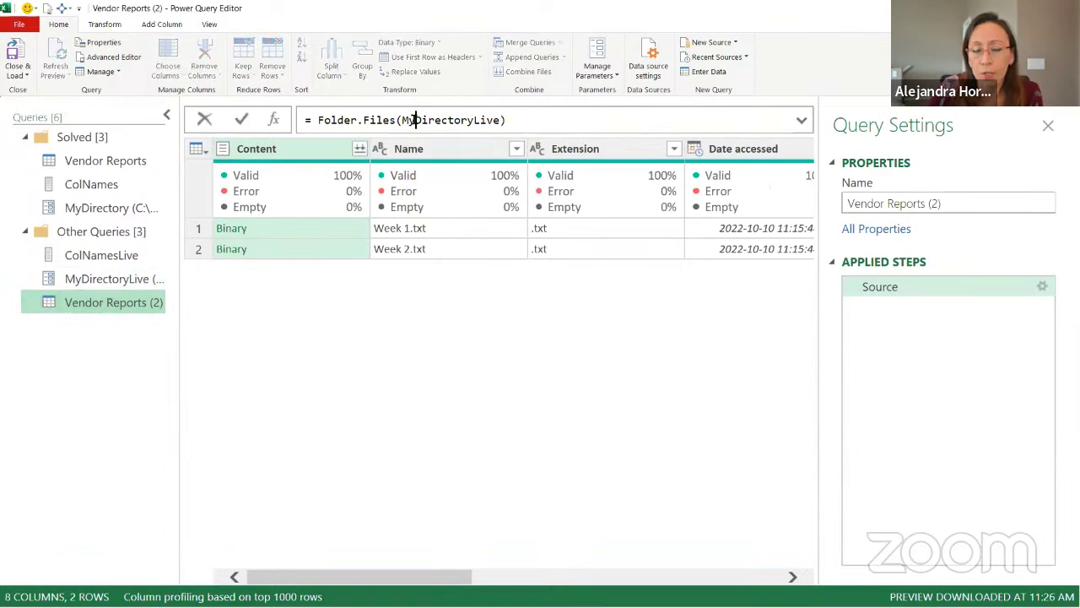
pyautogui.doubleClick(414, 120)
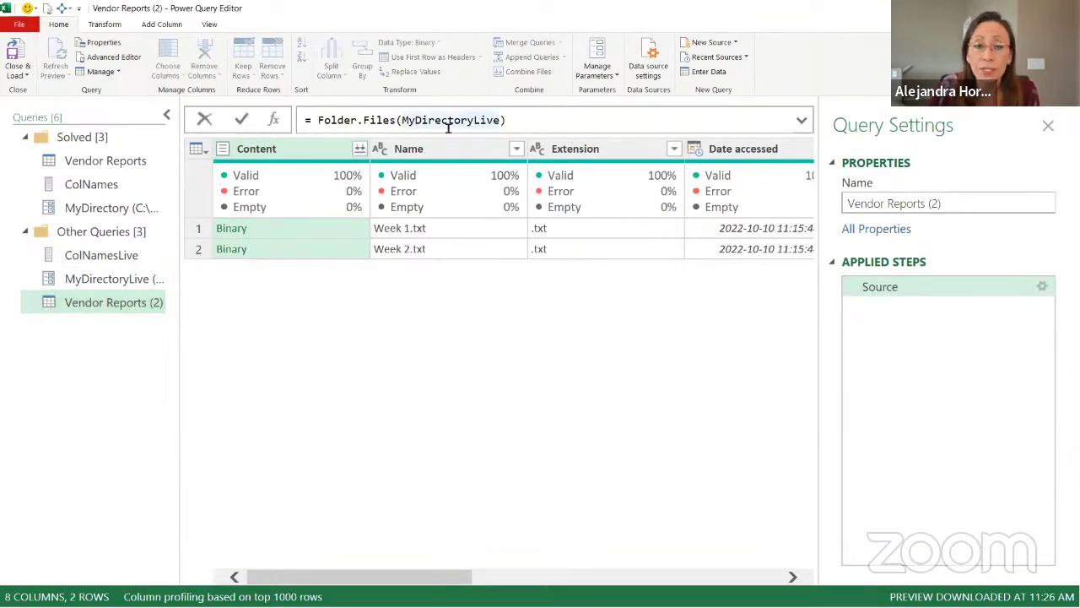
pyautogui.click(120, 281)
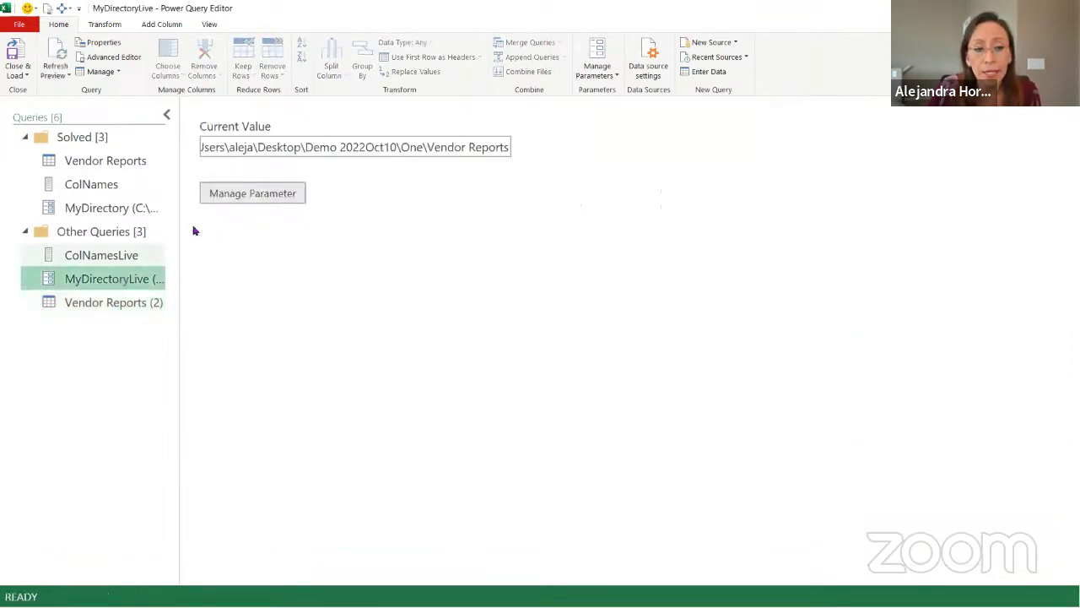
pyautogui.click(275, 147)
pyautogui.click(150, 304)
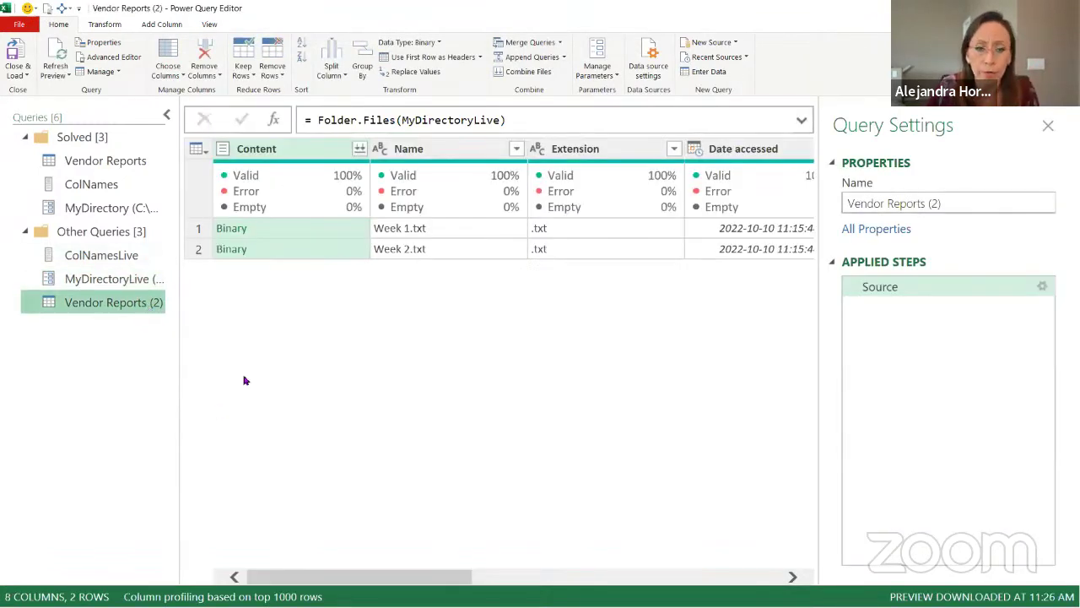
# Step: Preview the Week 1.txt and Week 2.txt contents and their Name and Extension values
pyautogui.click(356, 229)
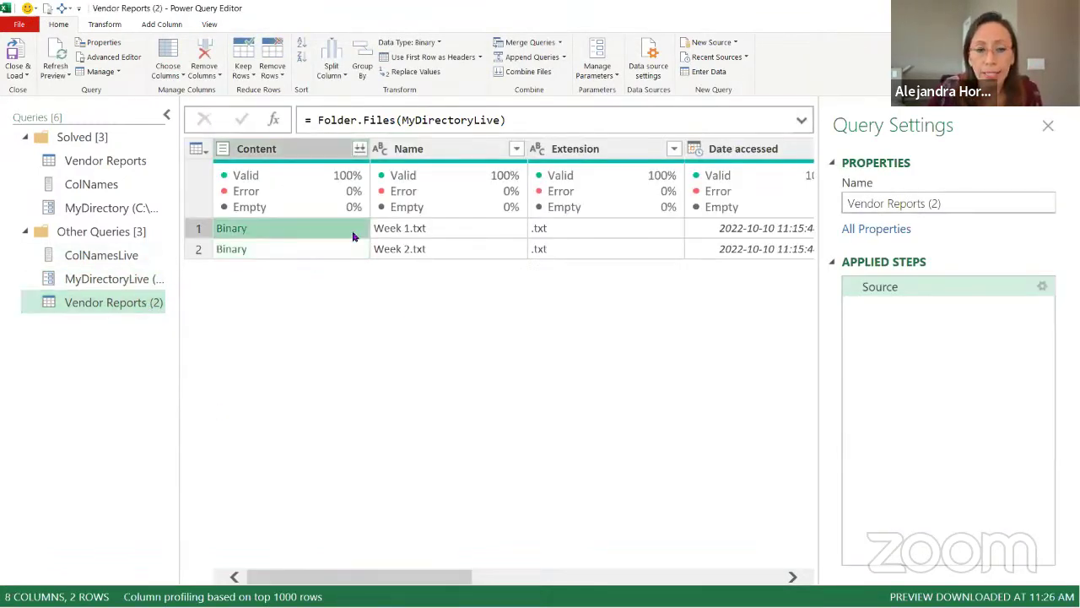
pyautogui.click(347, 250)
pyautogui.click(345, 229)
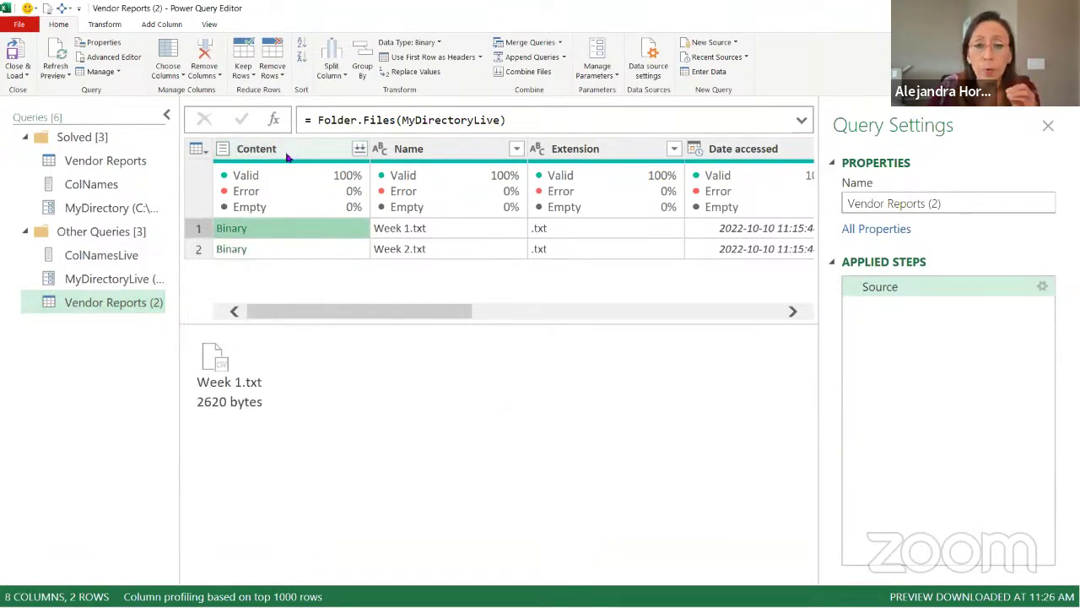
pyautogui.click(477, 230)
pyautogui.click(589, 228)
pyautogui.click(599, 250)
pyautogui.click(506, 251)
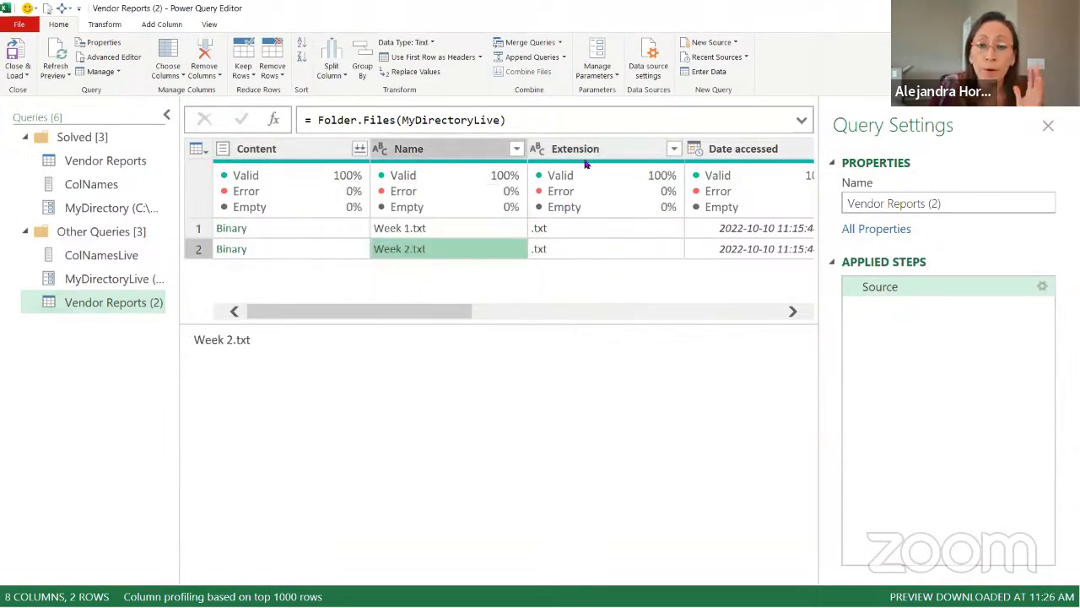
# Step: Apply Transform > lowercase to the Extension column, adding a Text.Lower step
pyautogui.rightClick(599, 233)
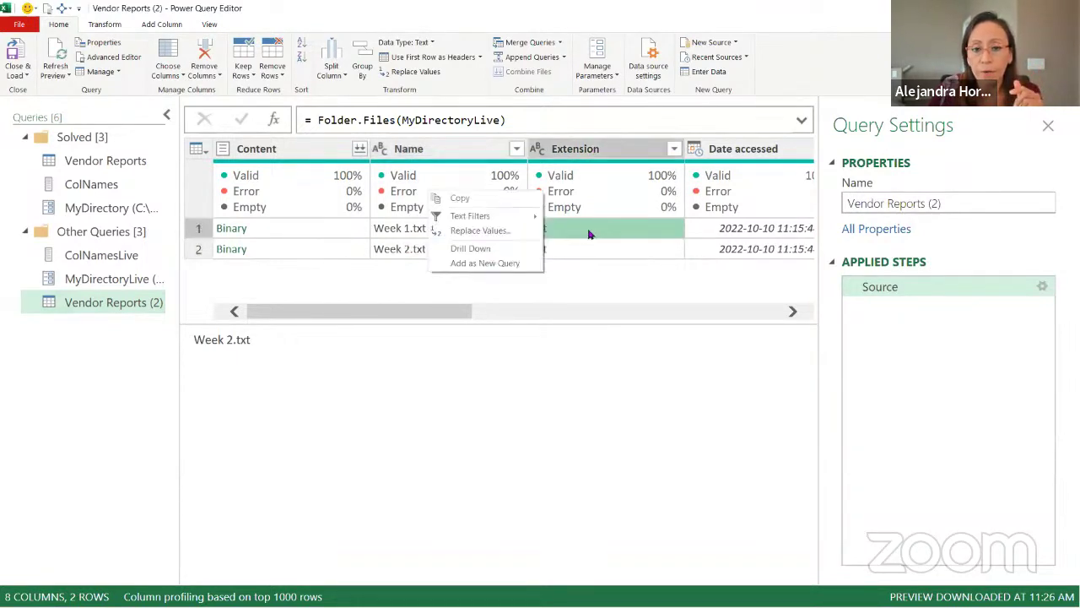
pyautogui.click(601, 152)
pyautogui.rightClick(600, 157)
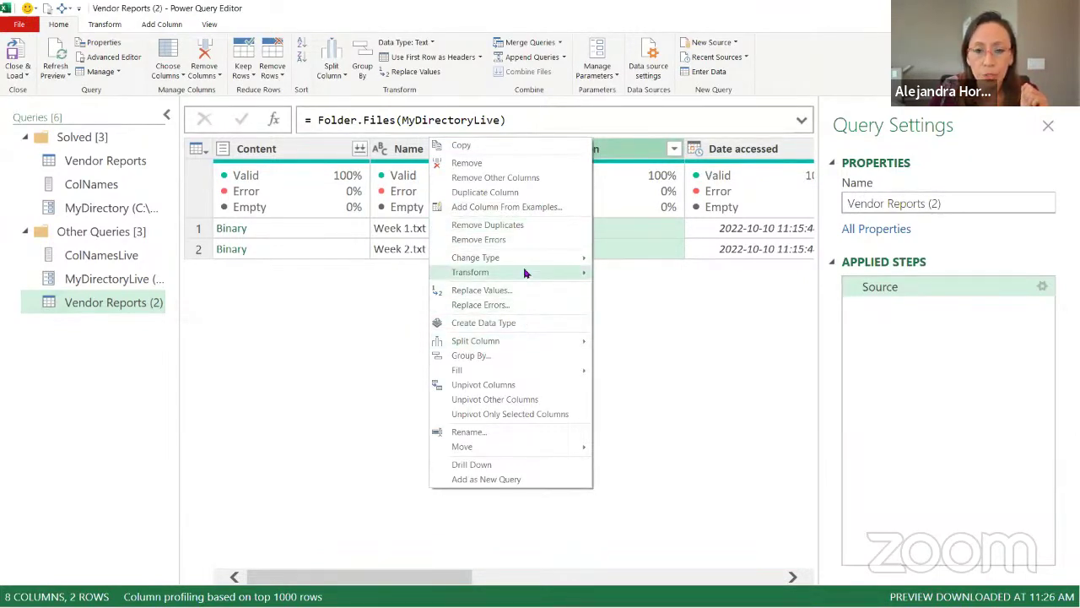
pyautogui.moveTo(524, 269)
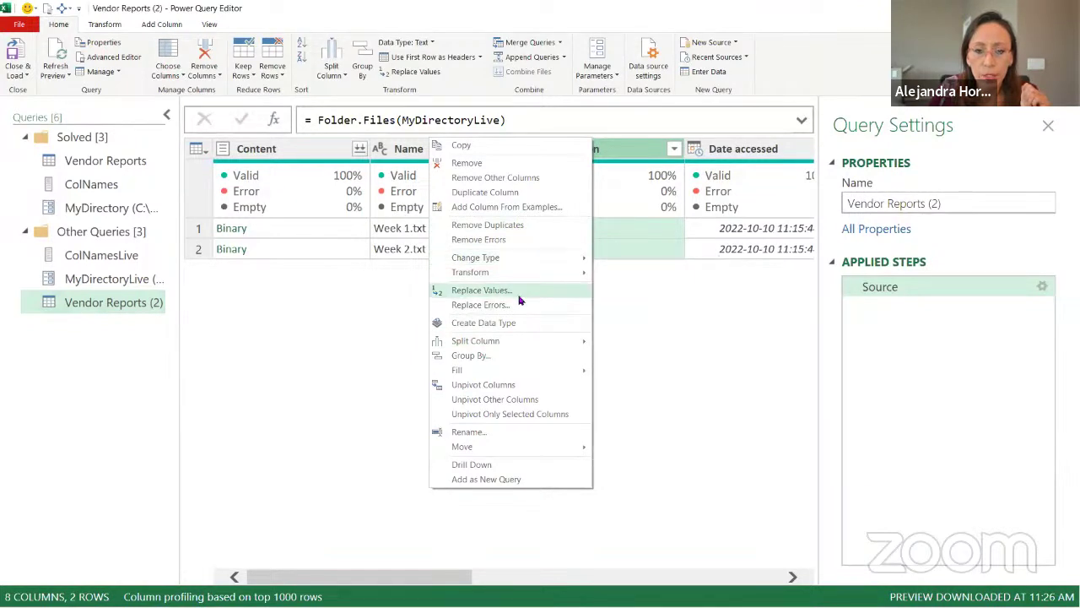
pyautogui.press('Escape')
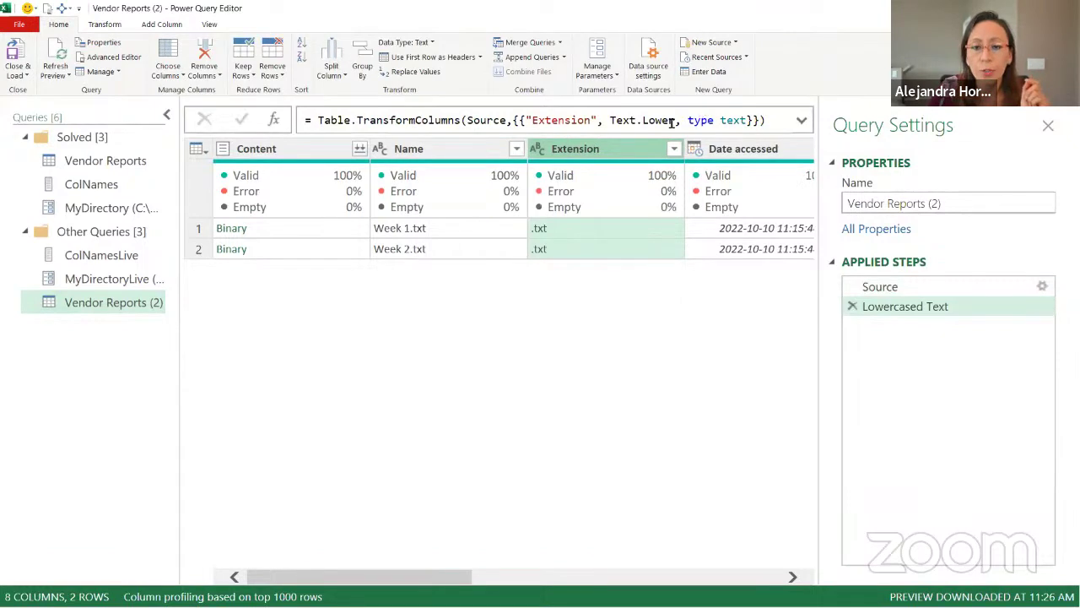
pyautogui.doubleClick(651, 121)
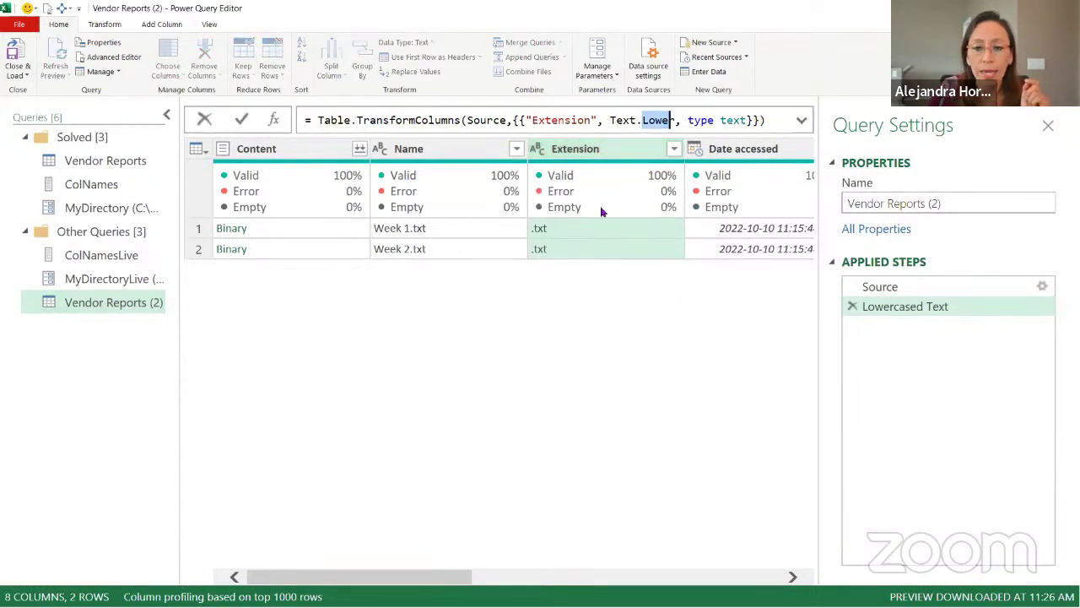
# Step: Filter the file list to keep only rows whose extension equals .txt
pyautogui.rightClick(593, 234)
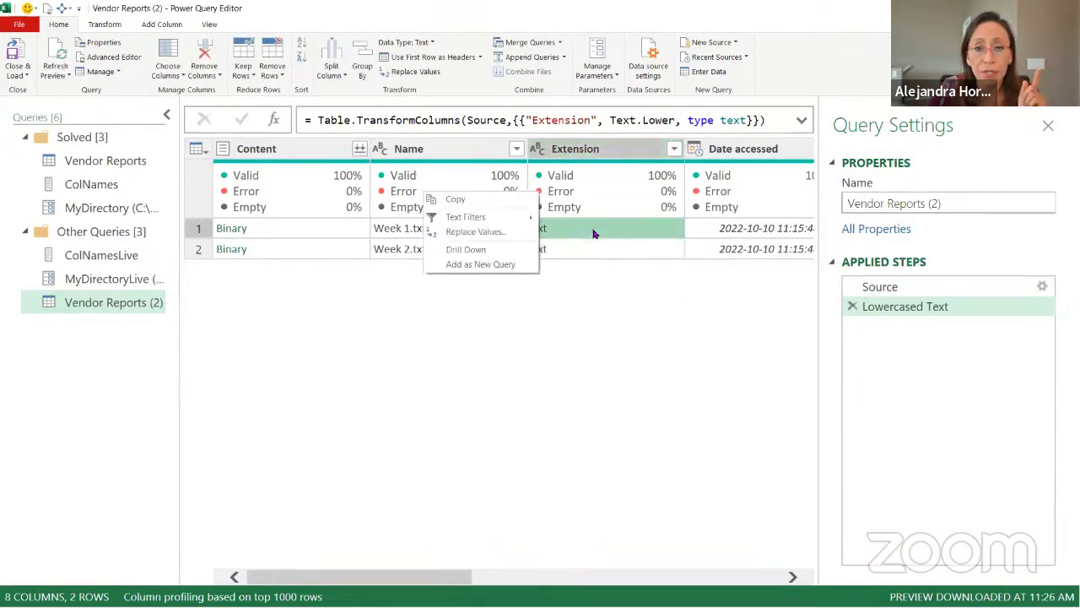
pyautogui.moveTo(530, 225)
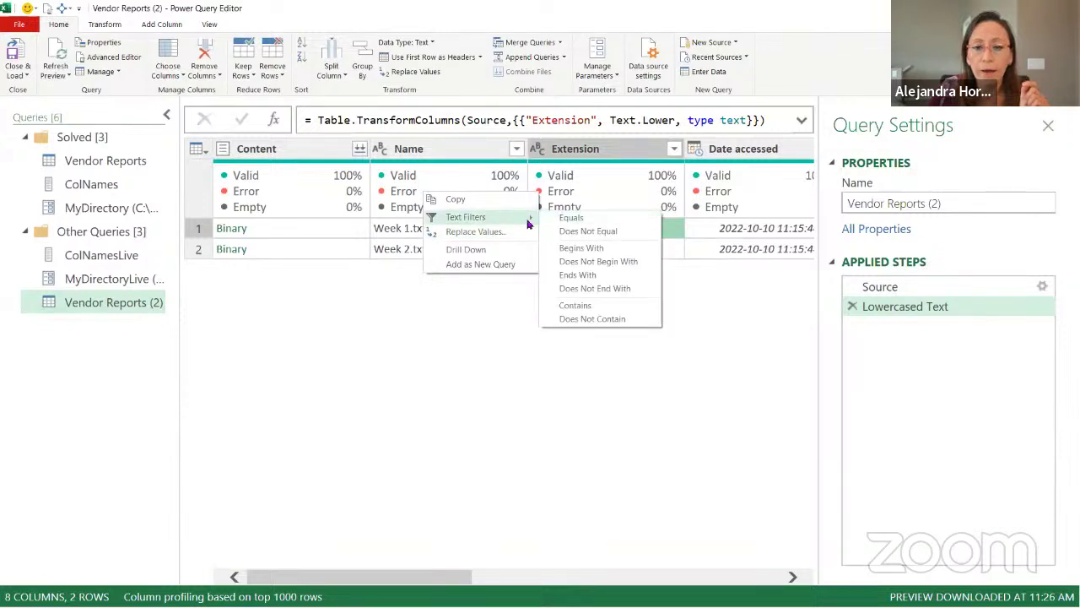
pyautogui.click(573, 220)
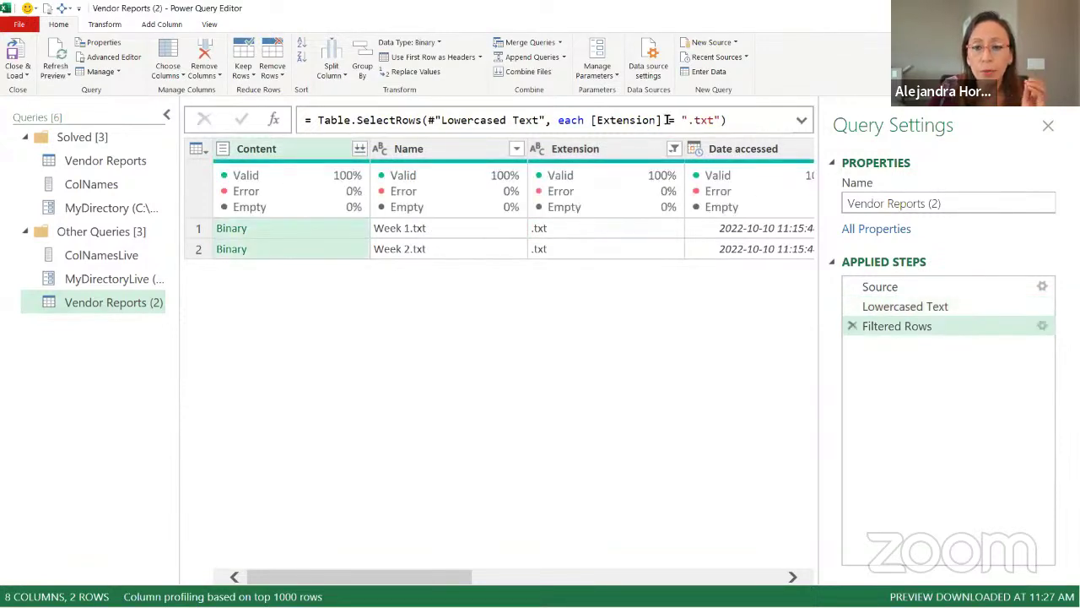
pyautogui.moveTo(677, 120); pyautogui.dragTo(728, 120)
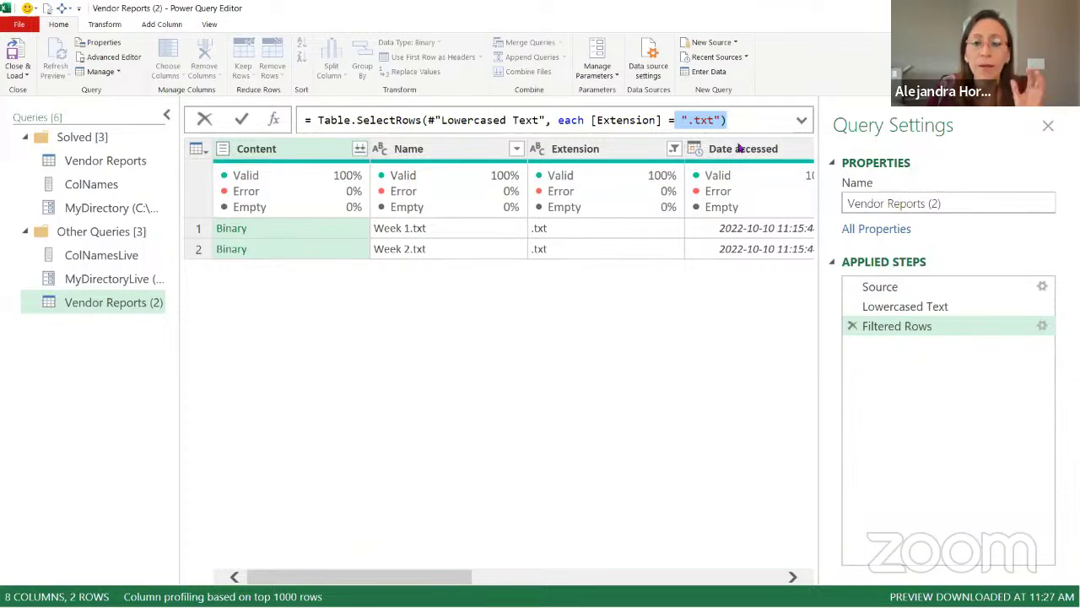
pyautogui.click(610, 237)
# Step: Preview the first file's extension and name, and bring up the Name column's sort and filter options
pyautogui.click(622, 229)
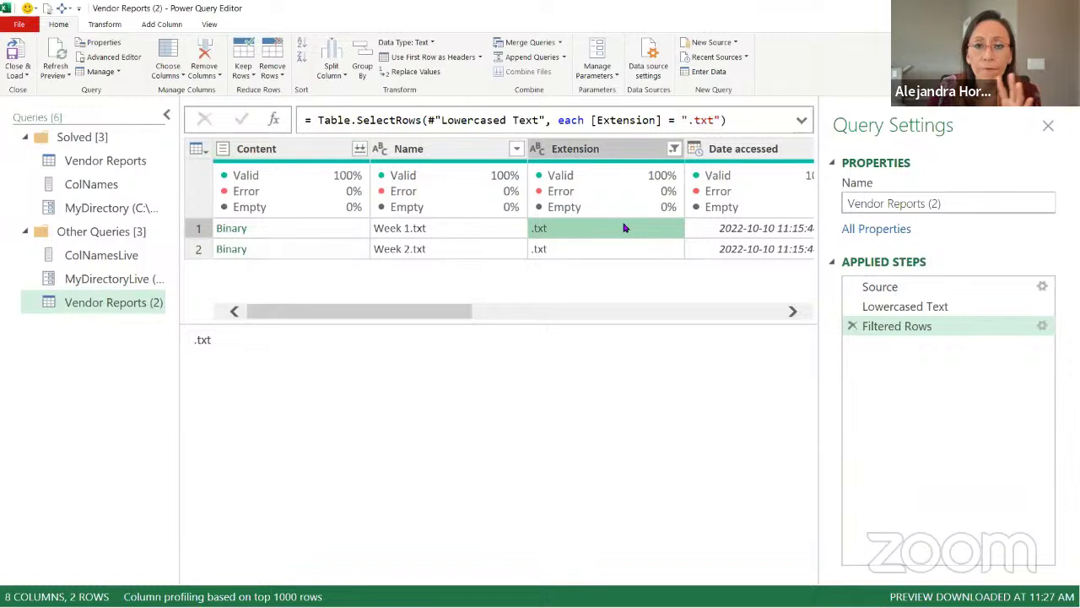
pyautogui.click(485, 236)
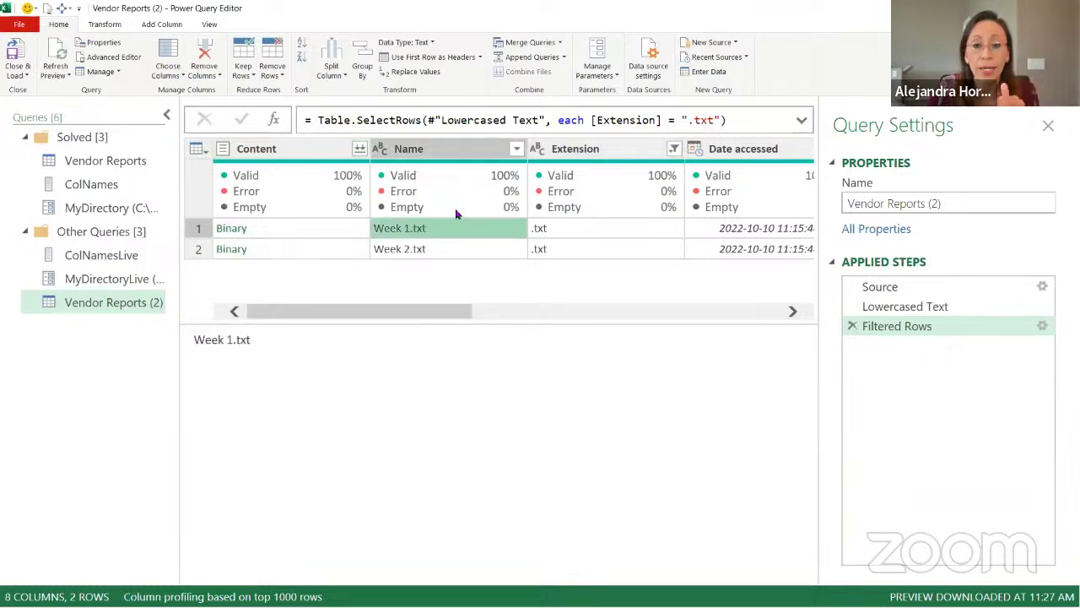
pyautogui.click(516, 148)
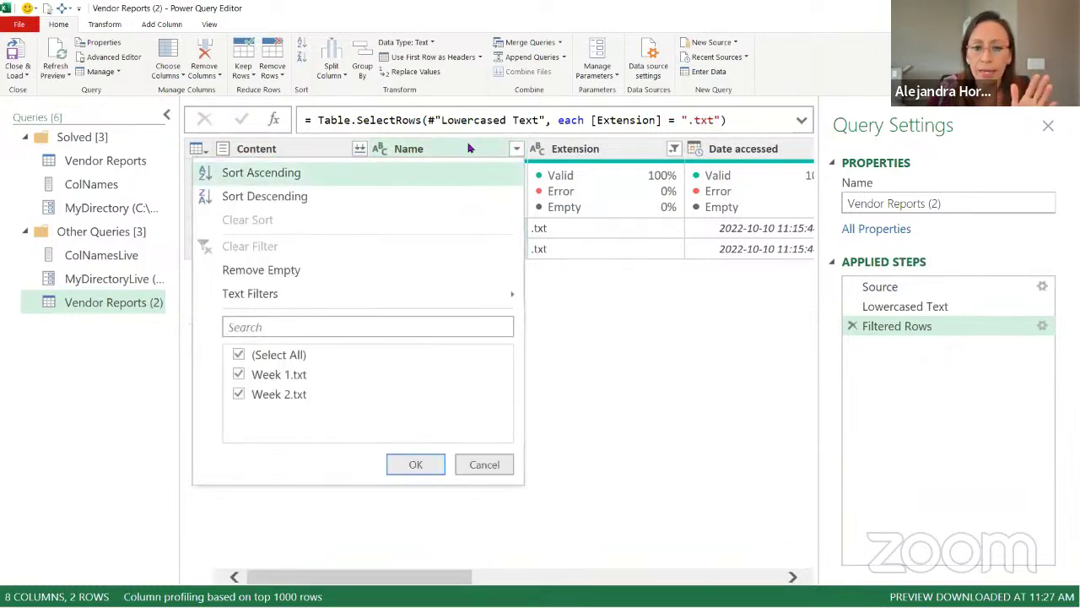
# Step: Filter the Name column with Does Not Begin With ~, excluding temporary files
pyautogui.click(514, 149)
pyautogui.click(515, 149)
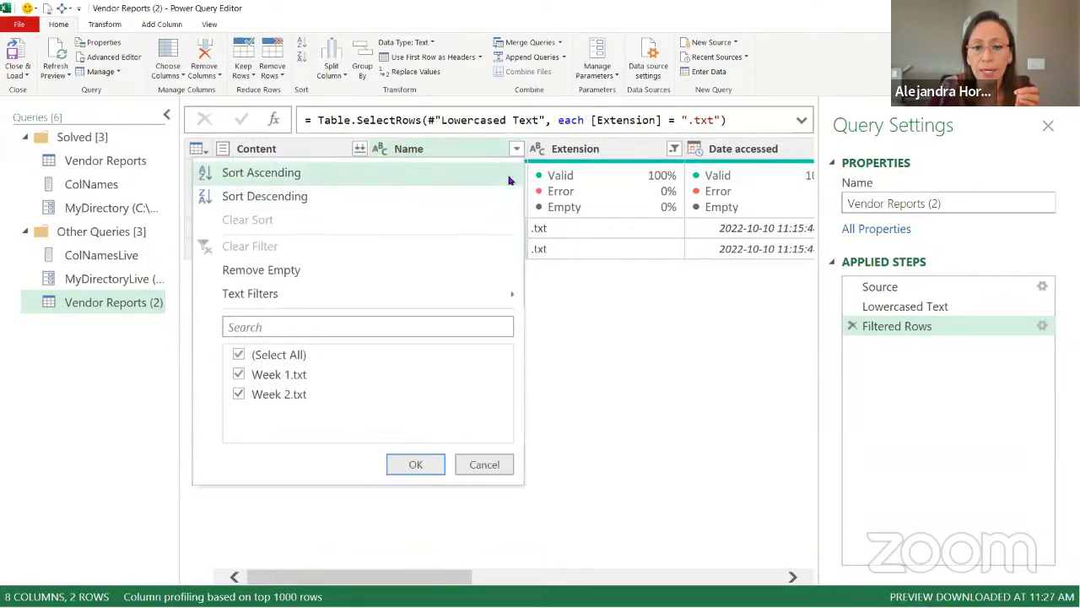
pyautogui.moveTo(507, 294)
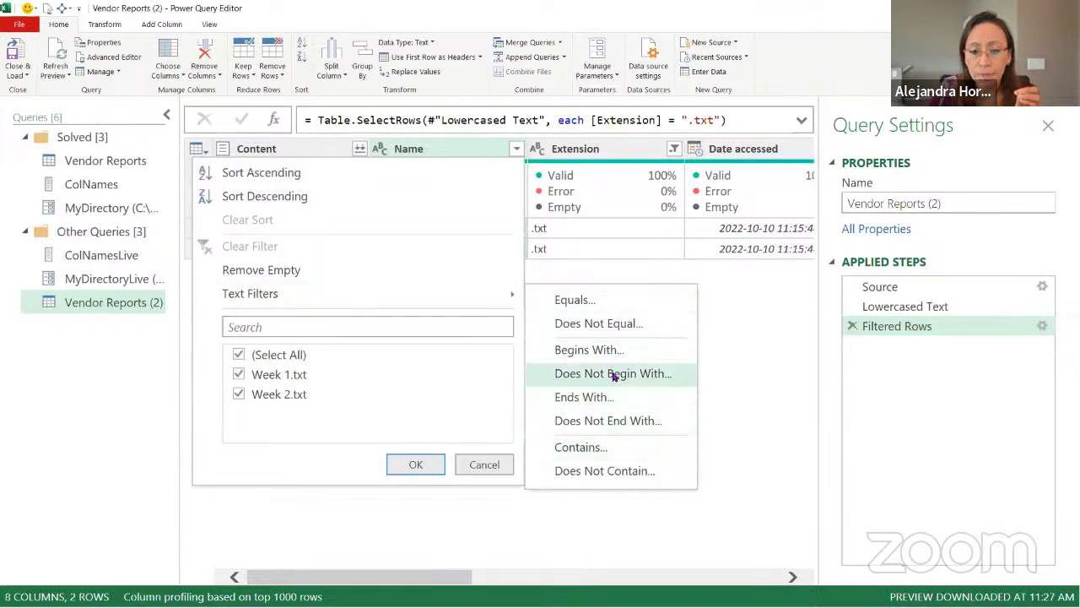
pyautogui.press('Escape')
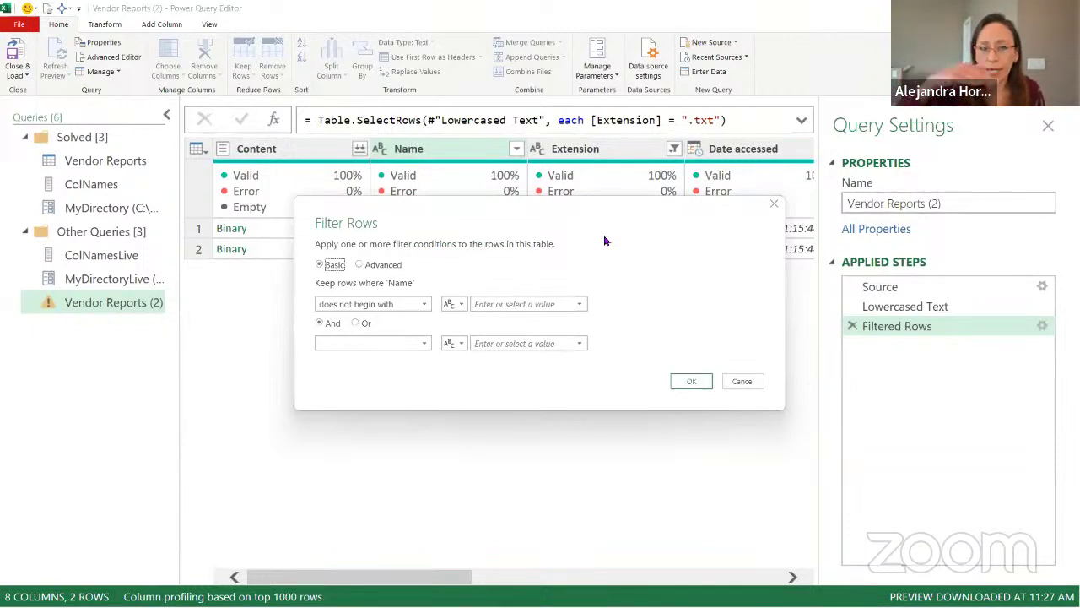
pyautogui.click(552, 302)
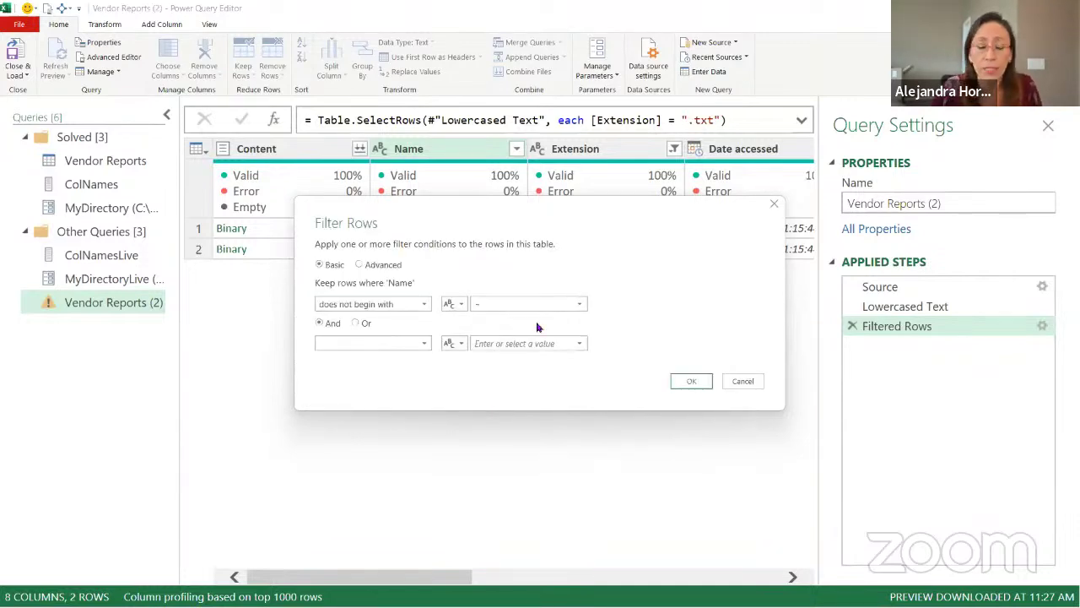
pyautogui.click(706, 382)
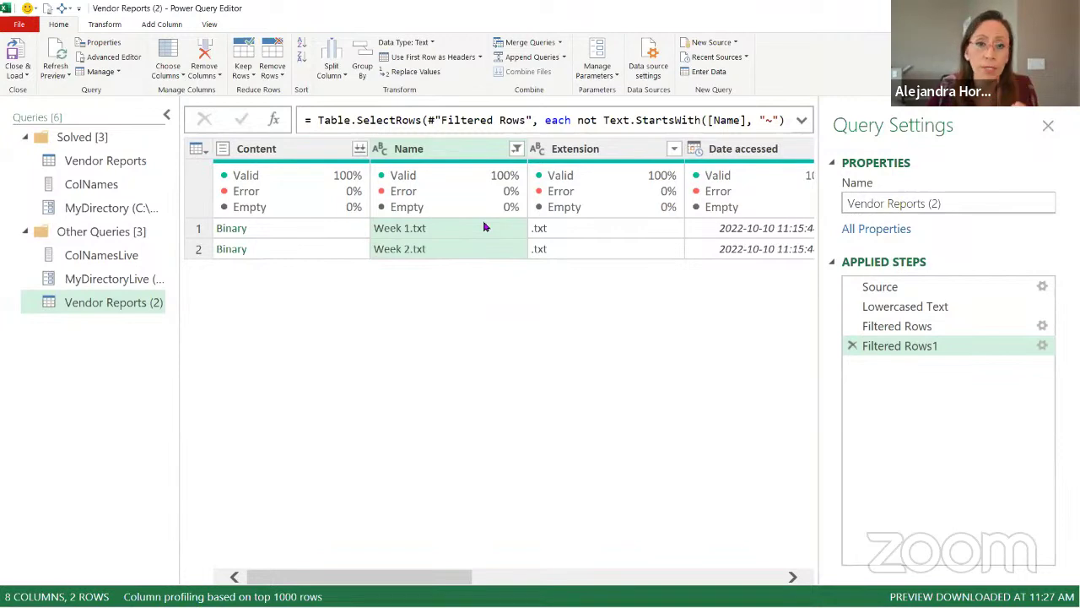
# Step: Rename the Lowercased Text step to Lowercased
pyautogui.click(962, 328)
pyautogui.click(960, 309)
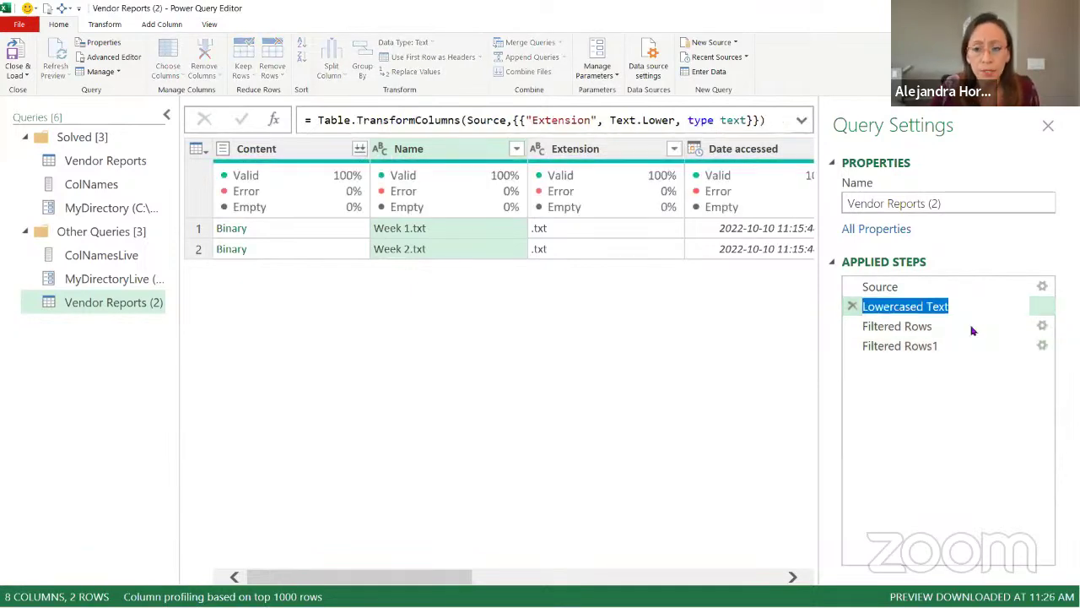
pyautogui.press('End')
pyautogui.write('\\\\\\')
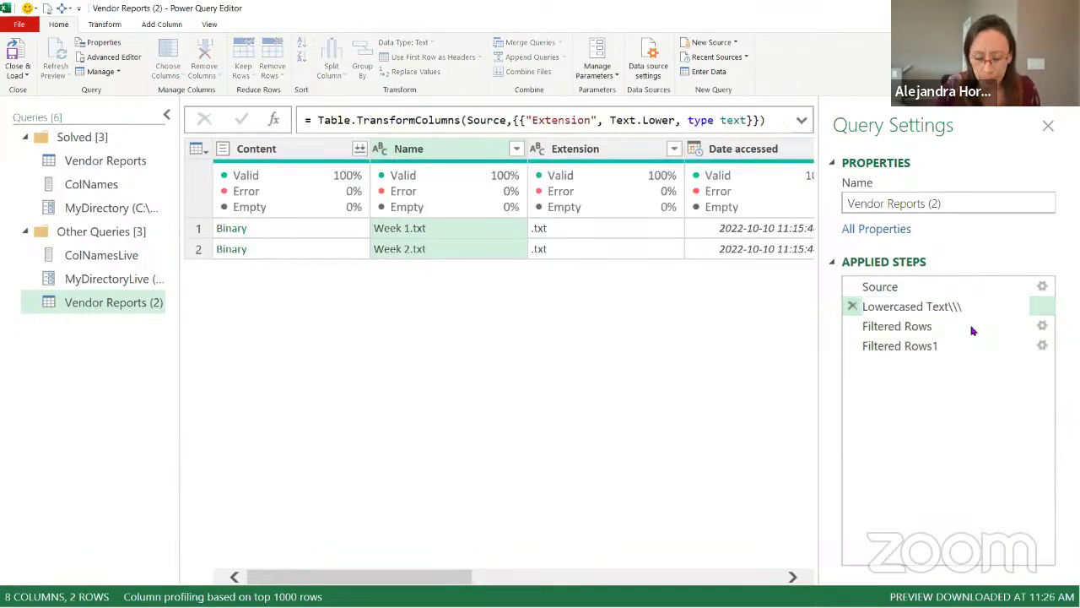
pyautogui.press('BackSpace')
pyautogui.press('BackSpace')
pyautogui.press('BackSpace')
pyautogui.press('BackSpace')
pyautogui.press('BackSpace')
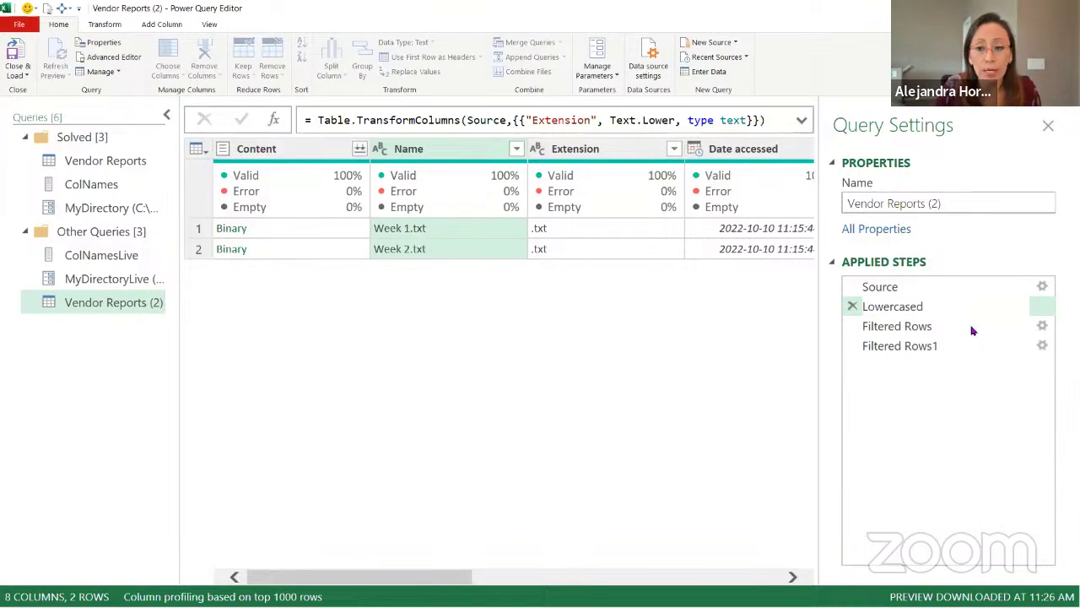
pyautogui.press('Return')
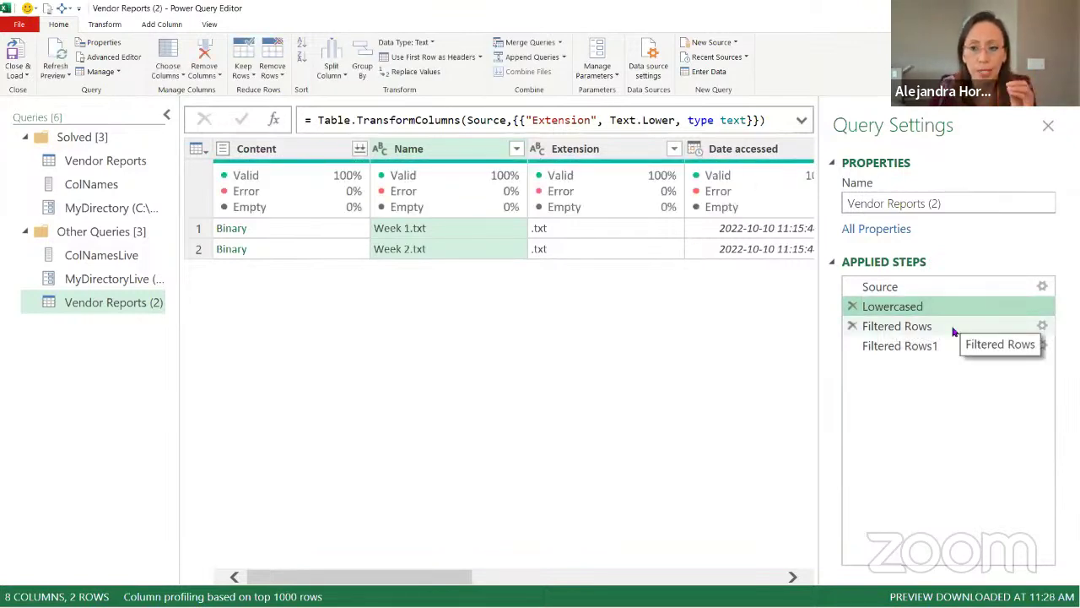
# Step: Rename the Filtered Rows step to TXT
pyautogui.click(954, 332)
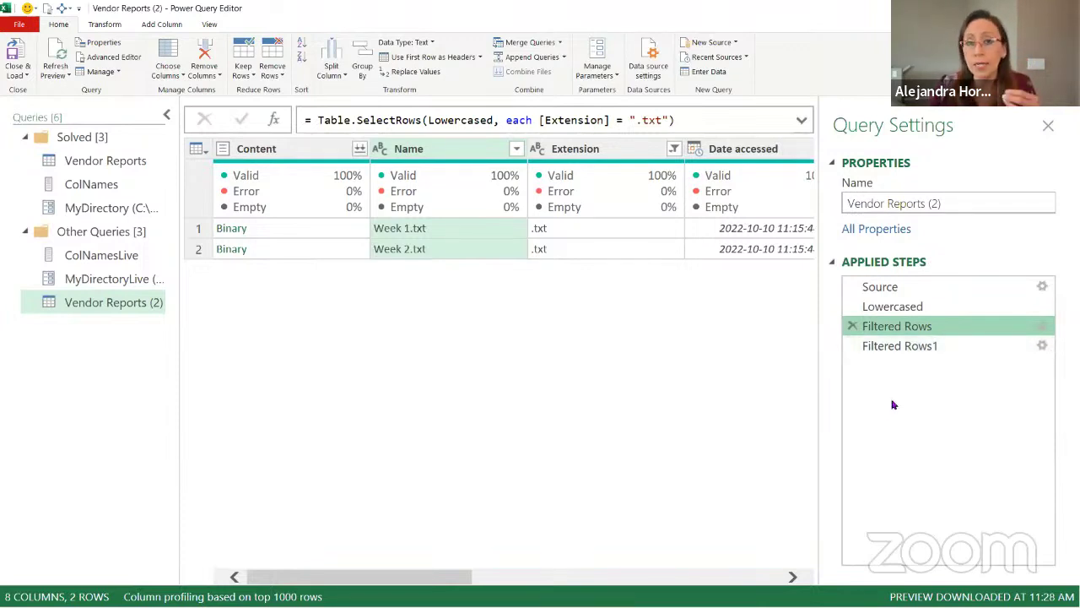
pyautogui.press('F2')
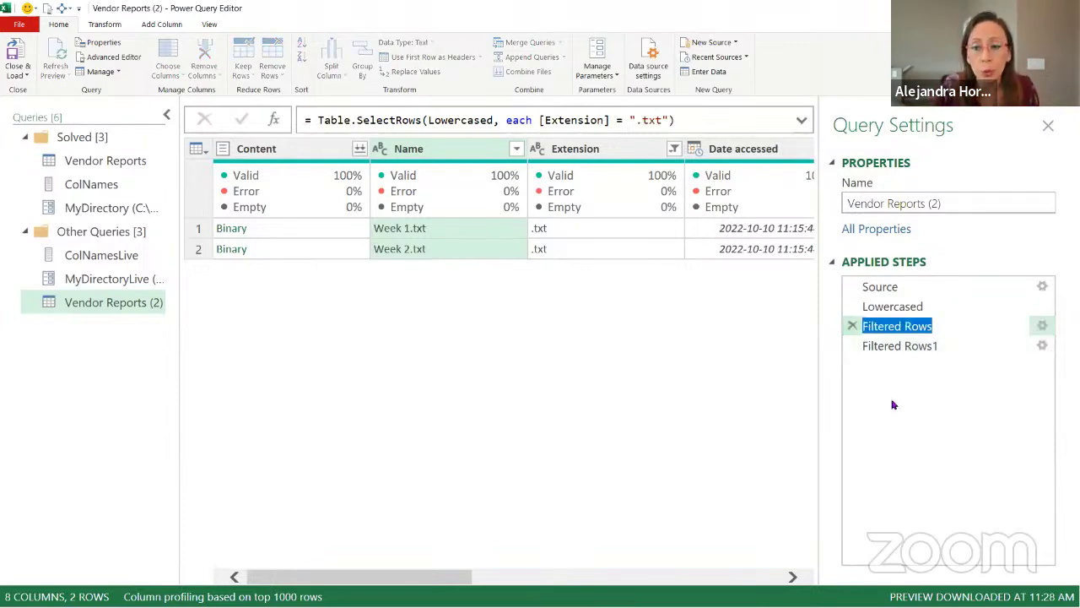
pyautogui.write('TXT')
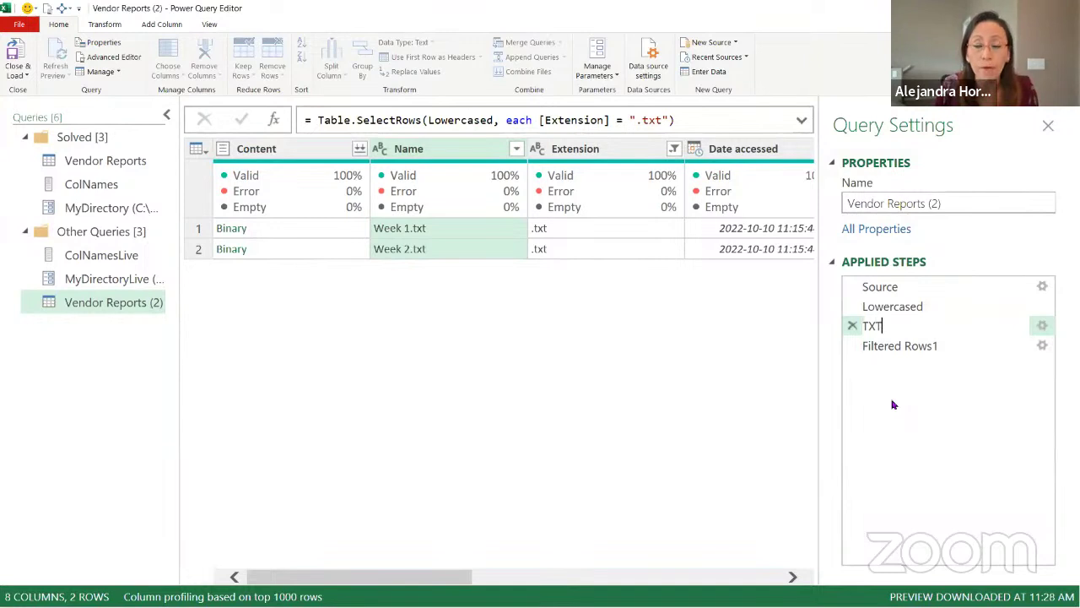
pyautogui.press('Return')
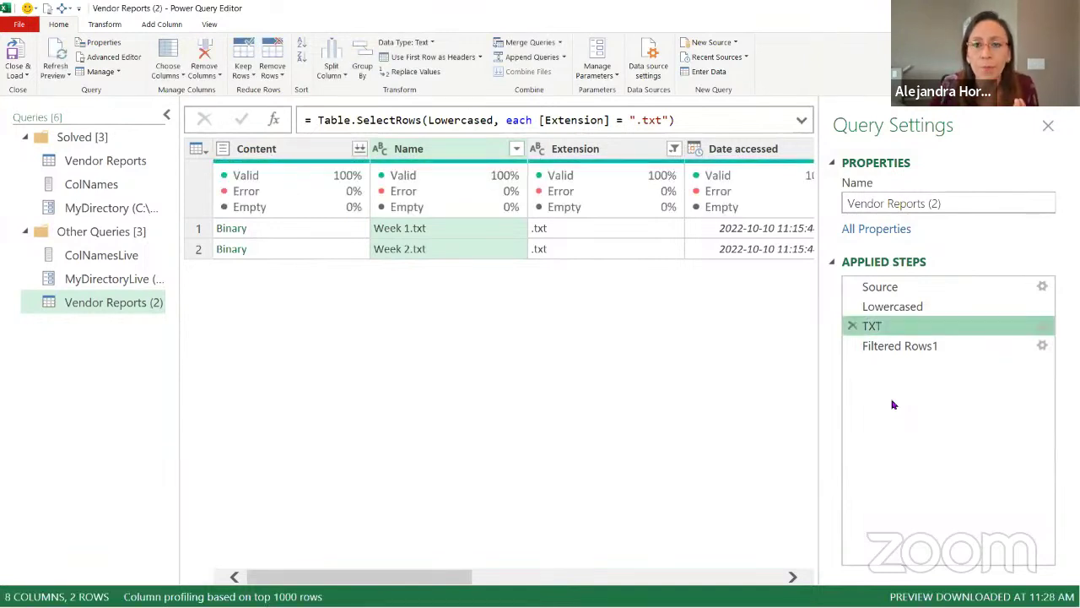
# Step: Rename the Filtered Rows1 step to NoOpen
pyautogui.click(903, 350)
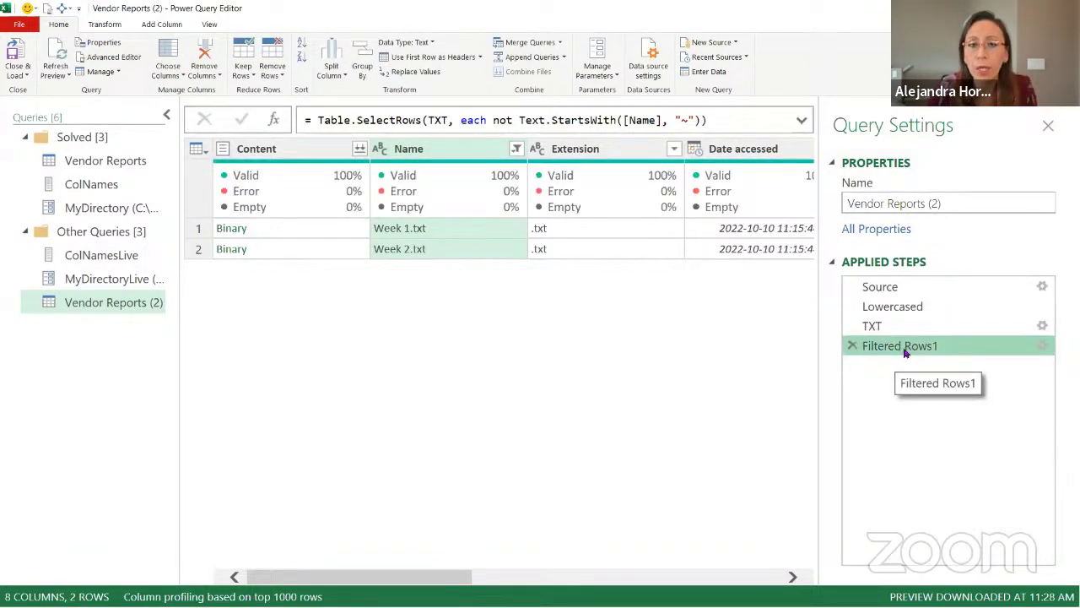
pyautogui.click(905, 349)
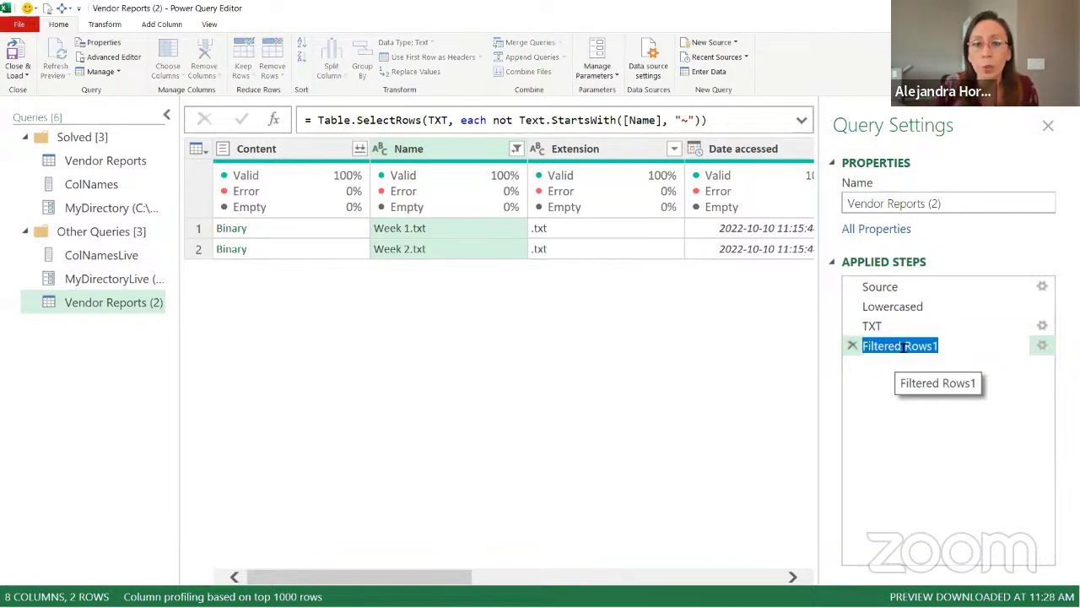
pyautogui.write('N')
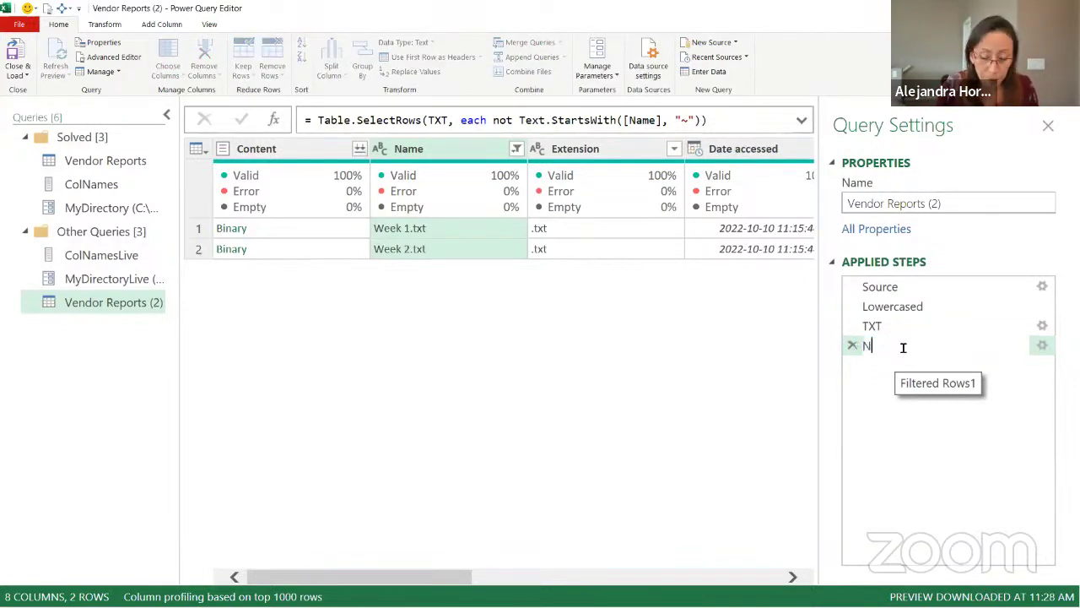
pyautogui.write('oOpe')
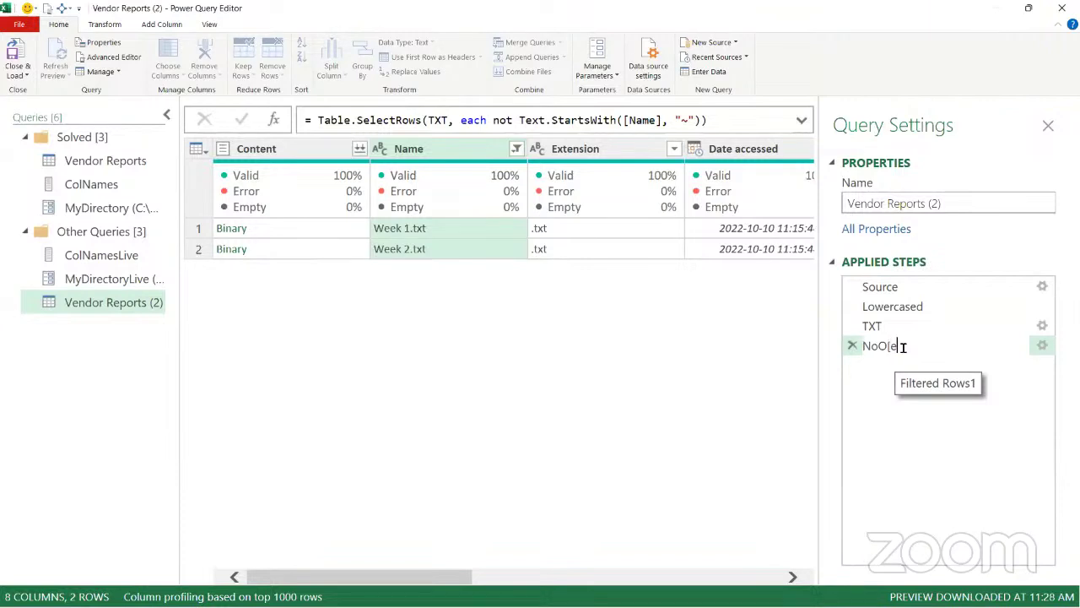
pyautogui.press('BackSpace')
pyautogui.press('BackSpace')
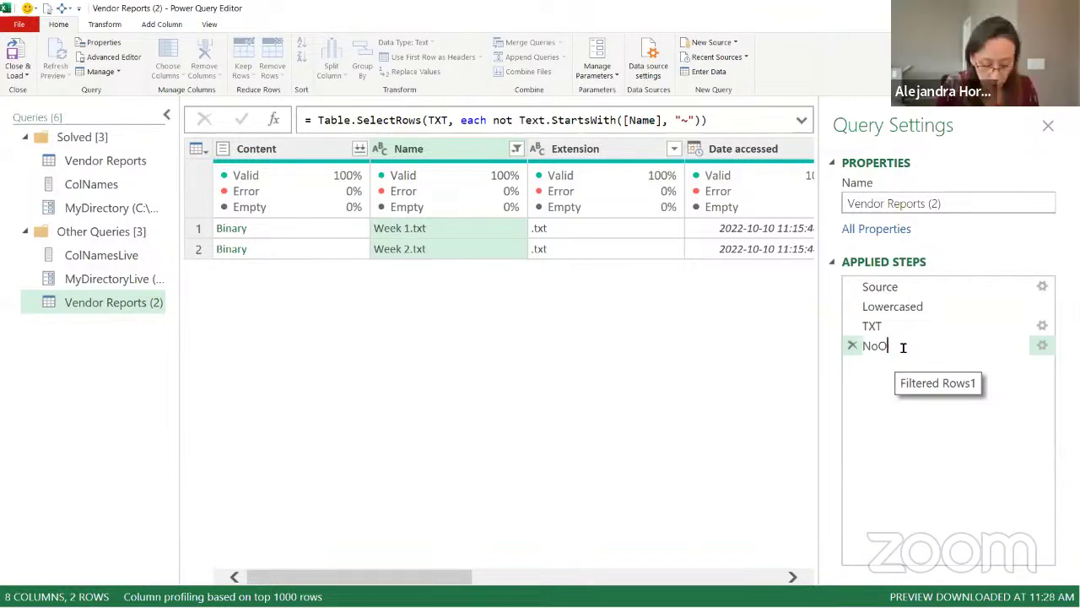
pyautogui.write('per')
pyautogui.press('Return')
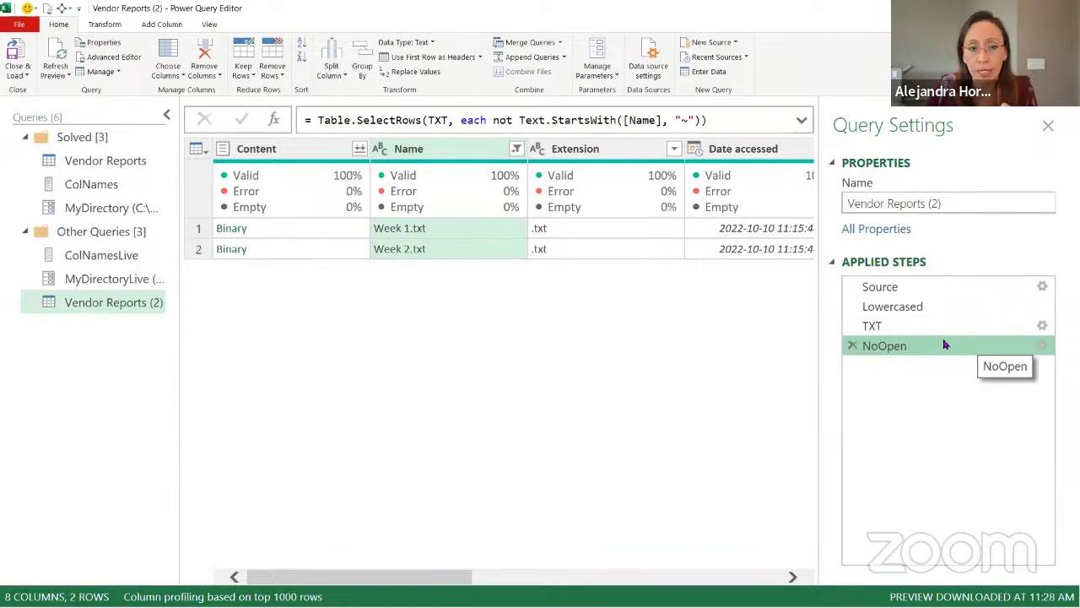
# Step: Preview both files' Content, then add a Custom1 step reading = NoOpen
pyautogui.click(275, 229)
pyautogui.click(310, 248)
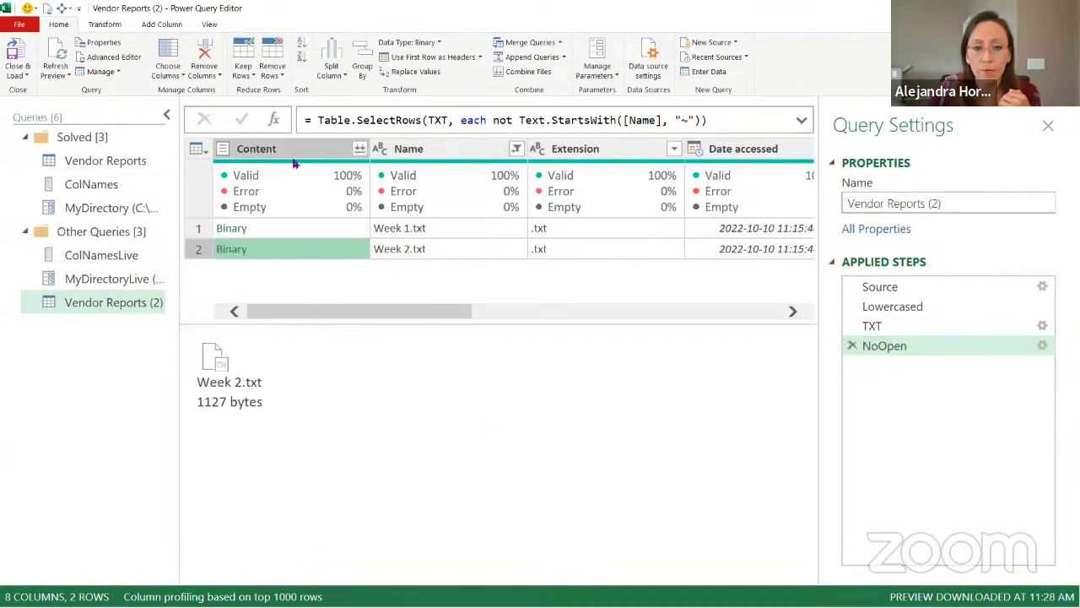
pyautogui.click(275, 120)
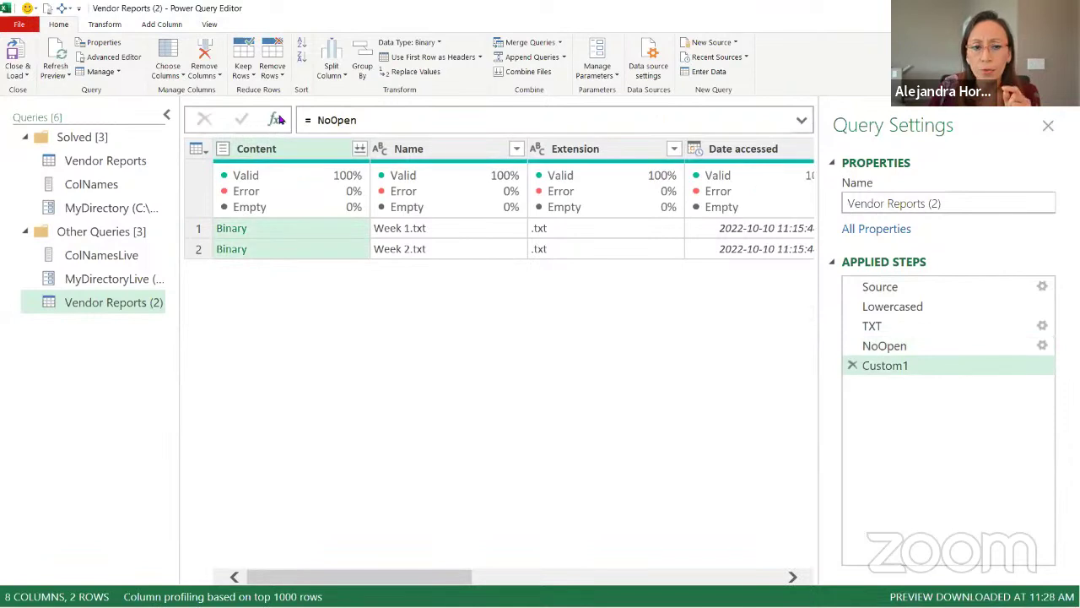
# Step: Start Custom1's formula as Table.TransformColumns(NoOpen using autocomplete
pyautogui.click(326, 120)
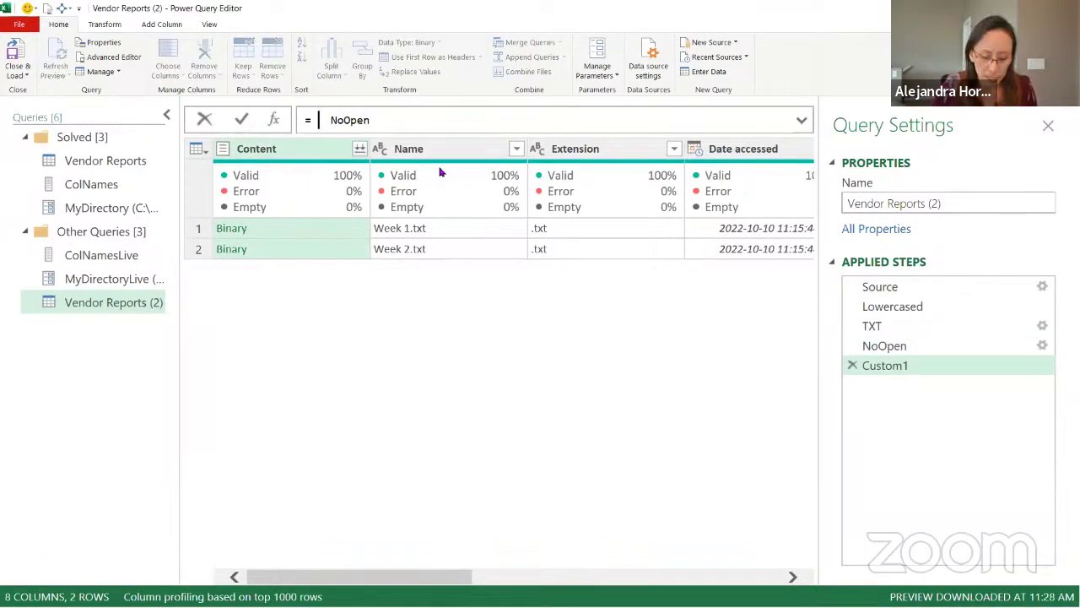
pyautogui.write('ta')
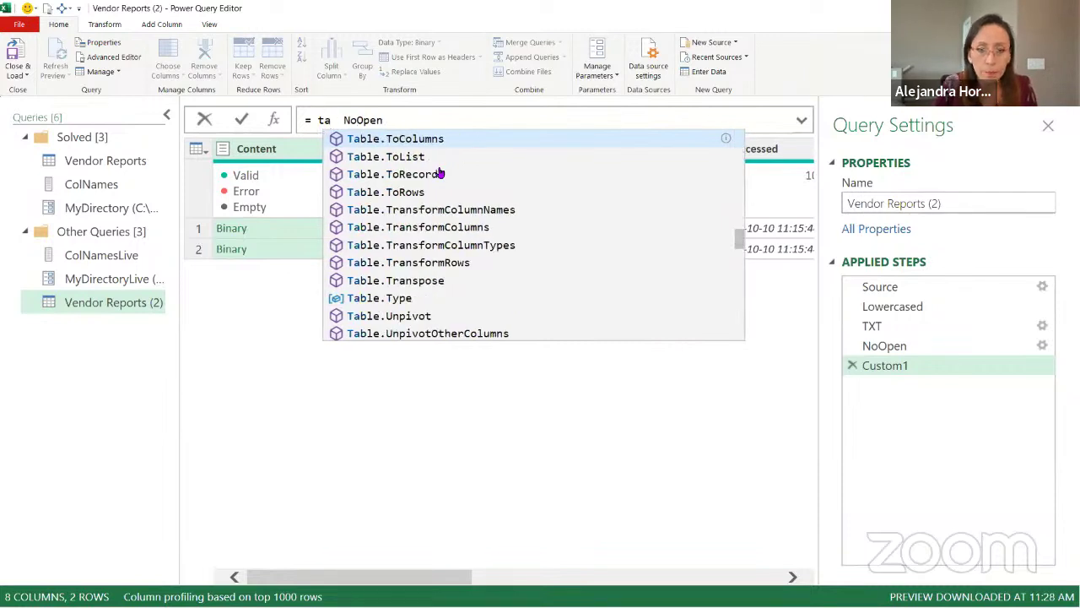
pyautogui.press('BackSpace')
pyautogui.write('tra')
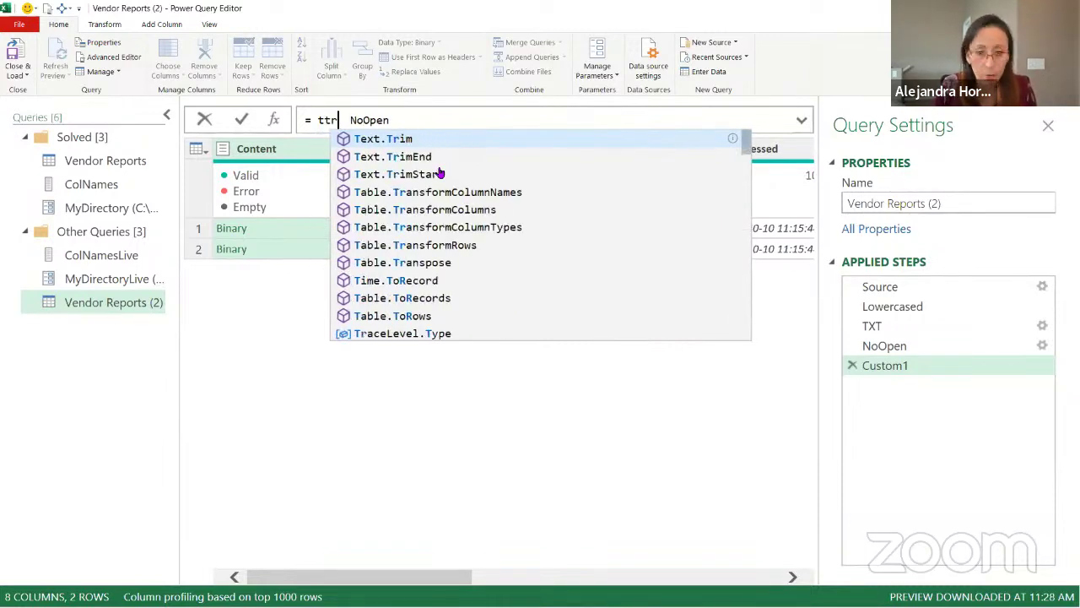
pyautogui.write('c')
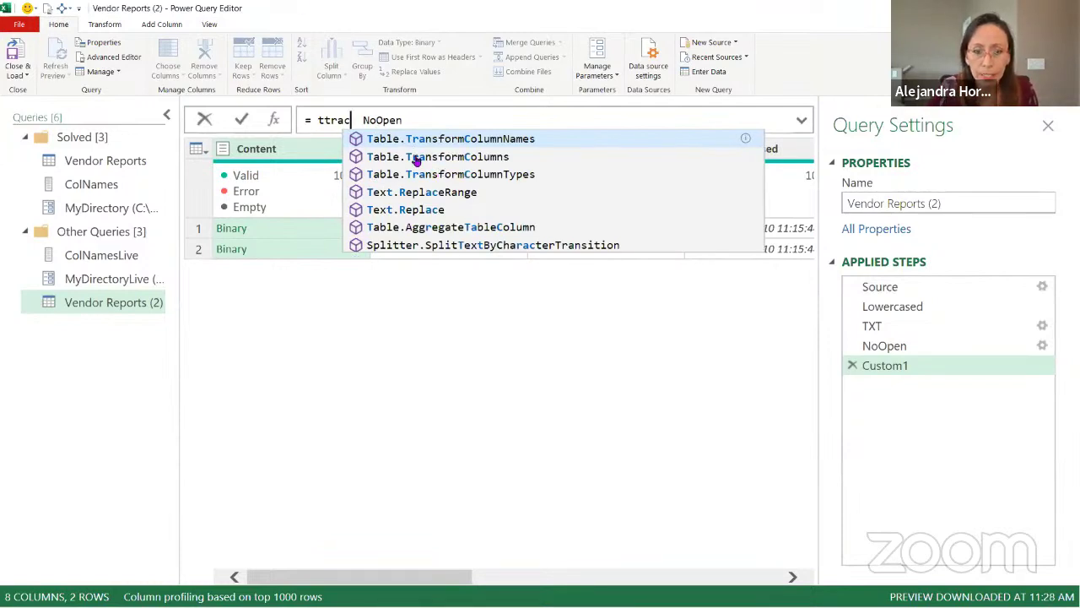
pyautogui.click(415, 157)
pyautogui.press('Right')
pyautogui.write('(')
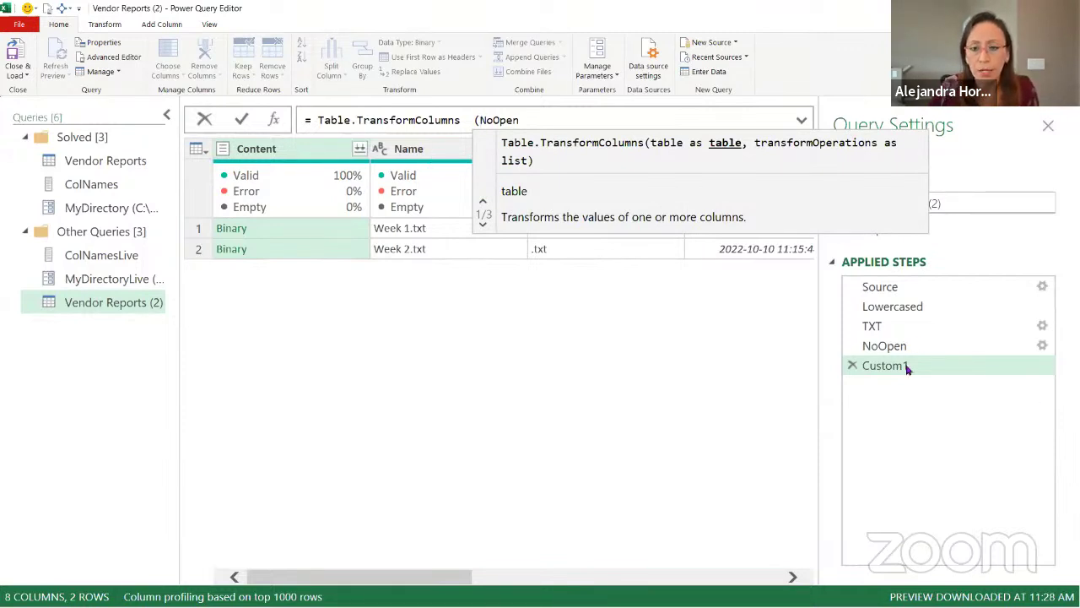
# Step: Append { "Content", each Csv.Document(_ to the Custom1 formula
pyautogui.press('End')
pyautogui.write(',')
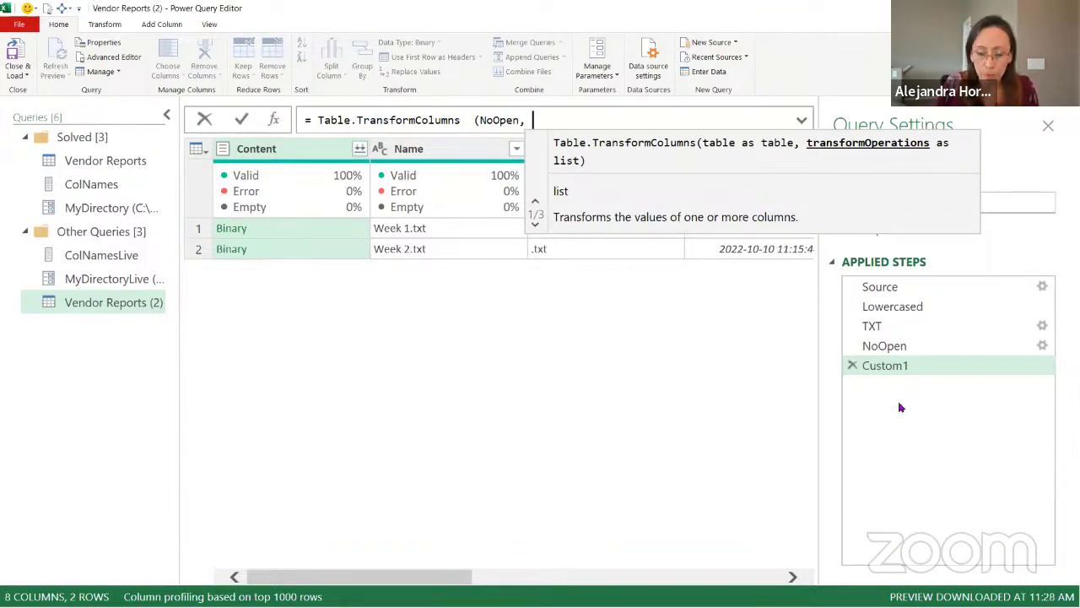
pyautogui.write(' { ')
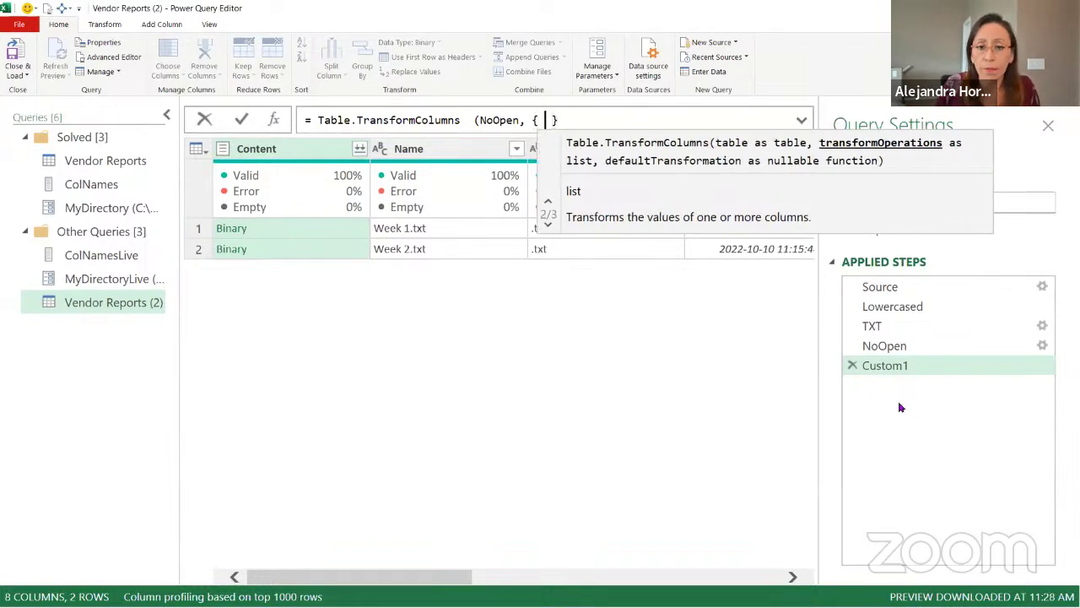
pyautogui.write('"')
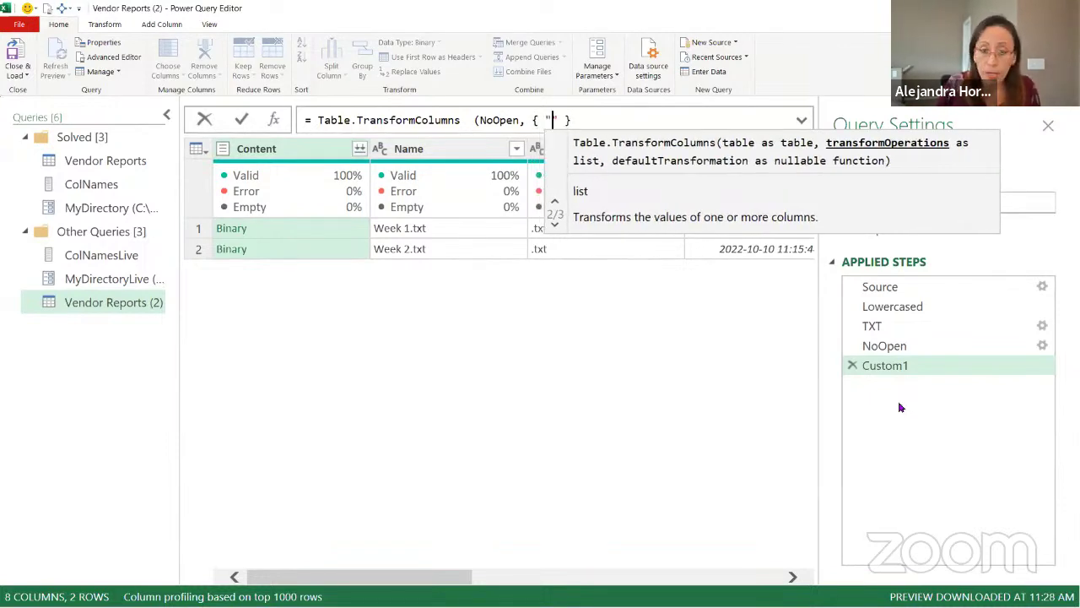
pyautogui.write('Content')
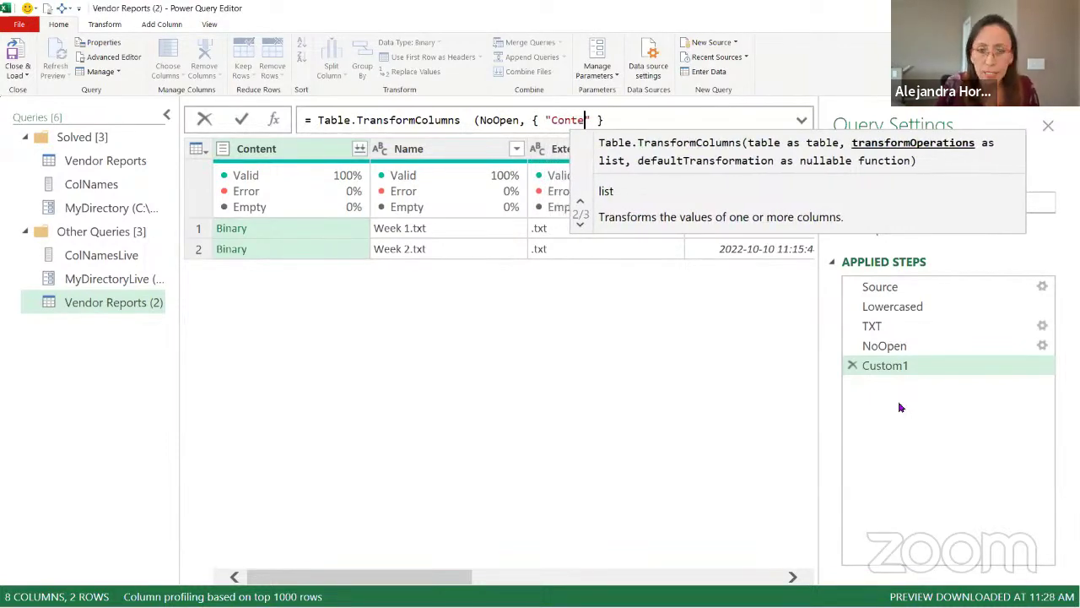
pyautogui.write('", e')
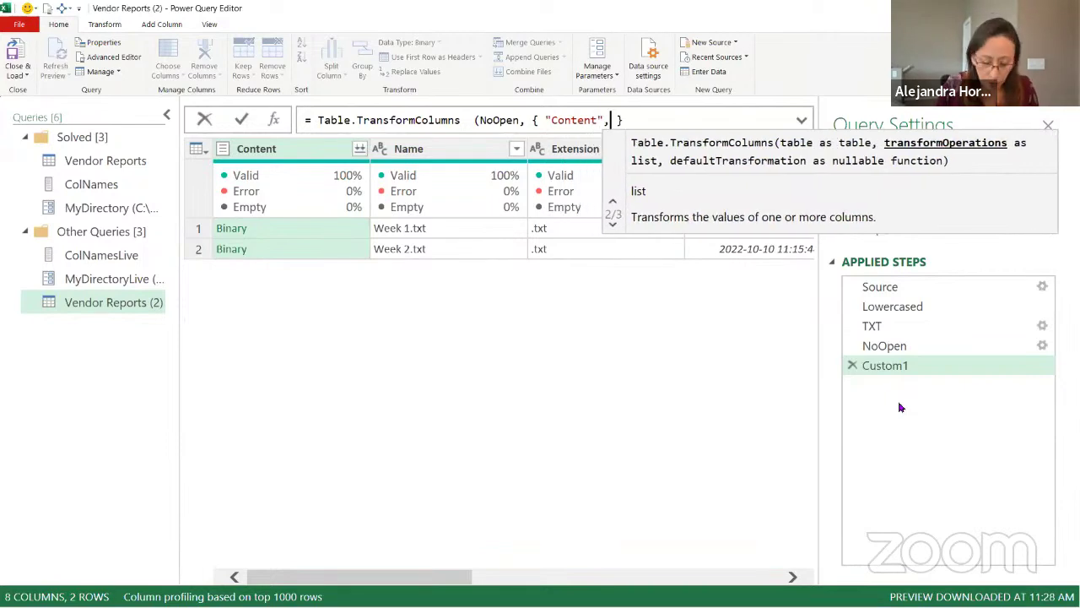
pyautogui.write('ach  ')
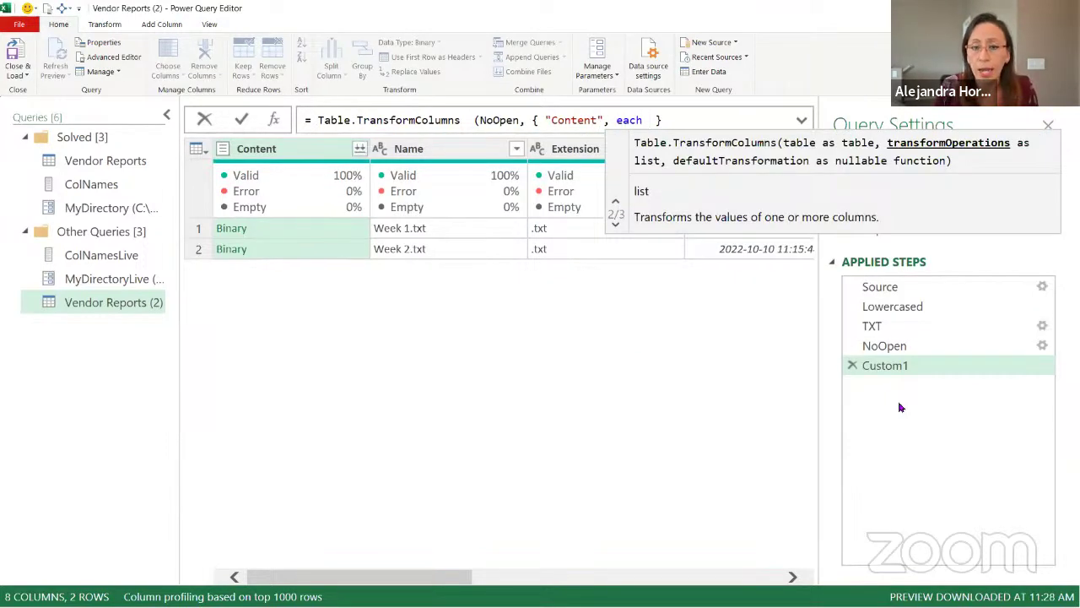
pyautogui.write('w')
pyautogui.press('BackSpace')
pyautogui.write('ex')
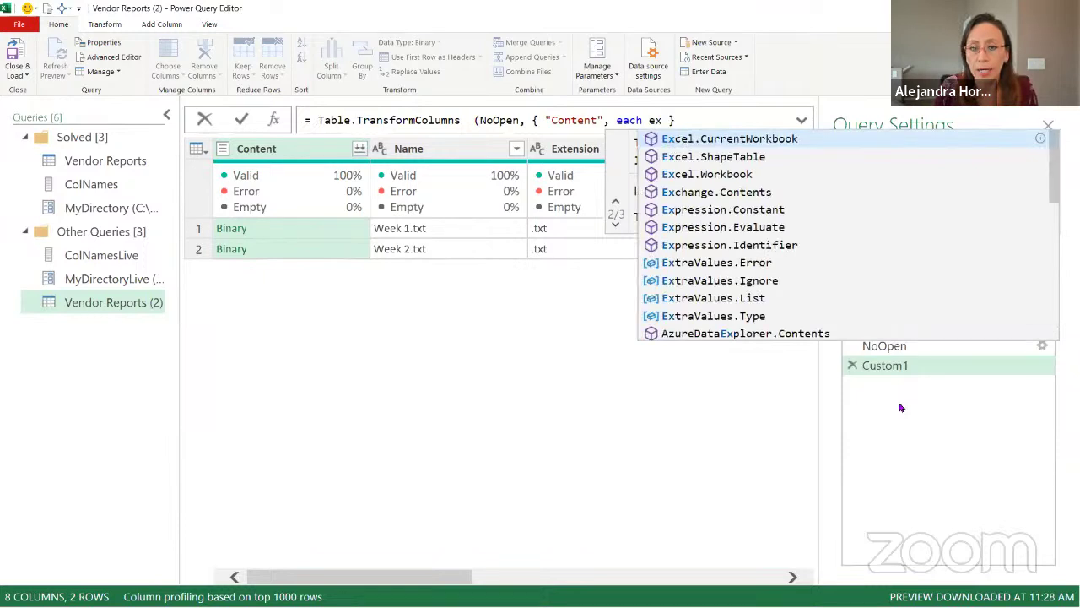
pyautogui.press('BackSpace')
pyautogui.press('BackSpace')
pyautogui.write('cs')
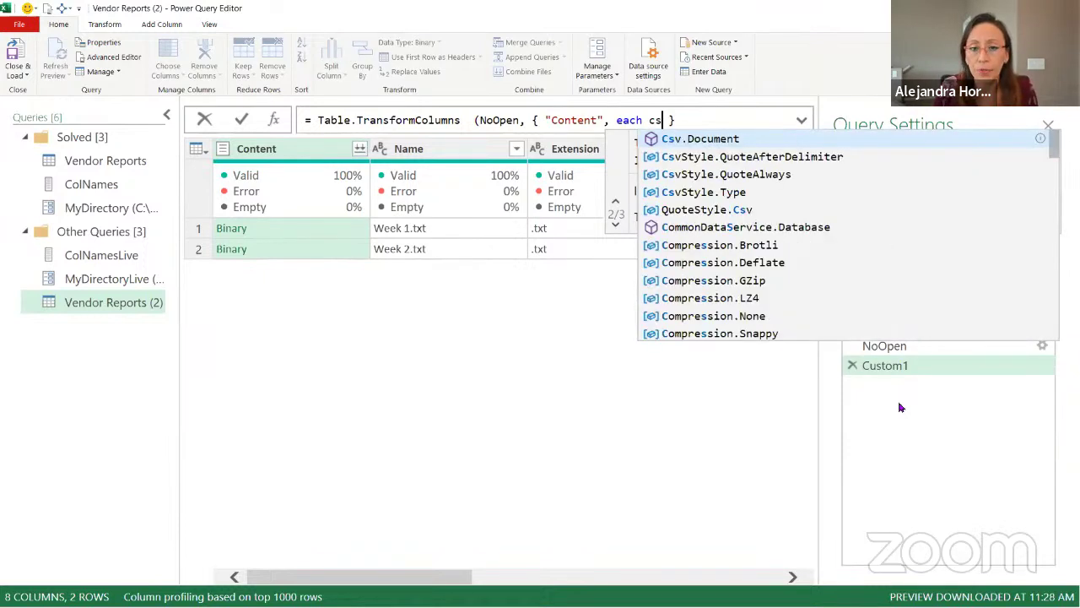
pyautogui.write('v')
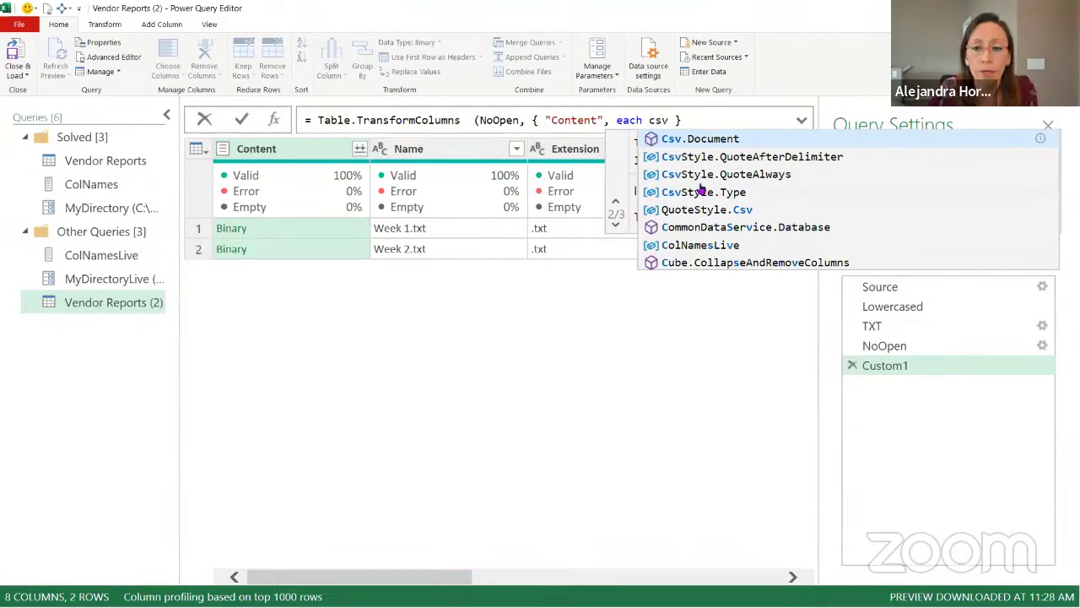
pyautogui.click(713, 139)
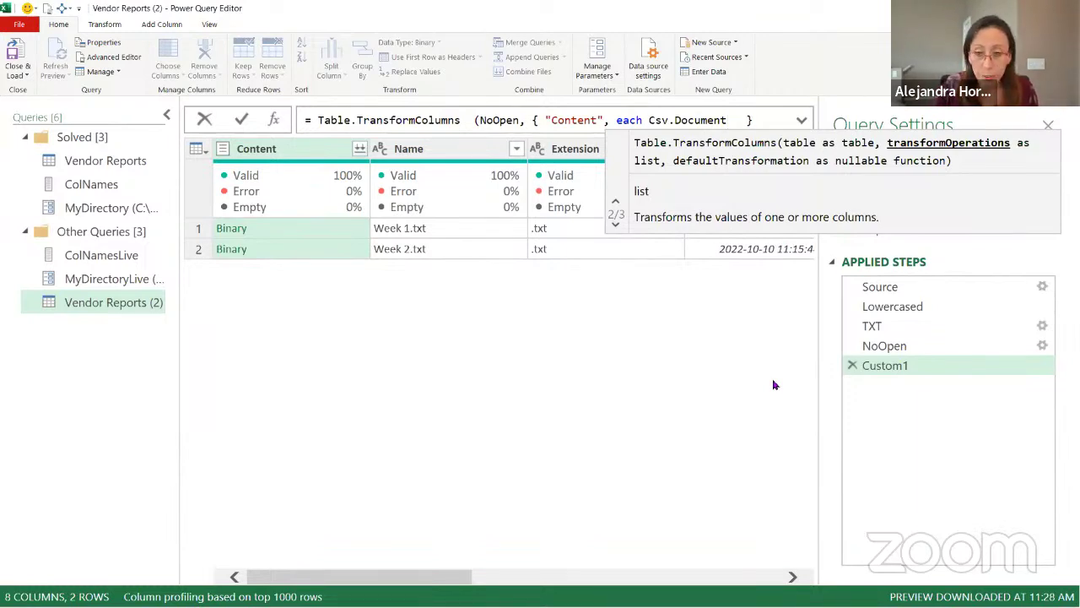
pyautogui.write('(')
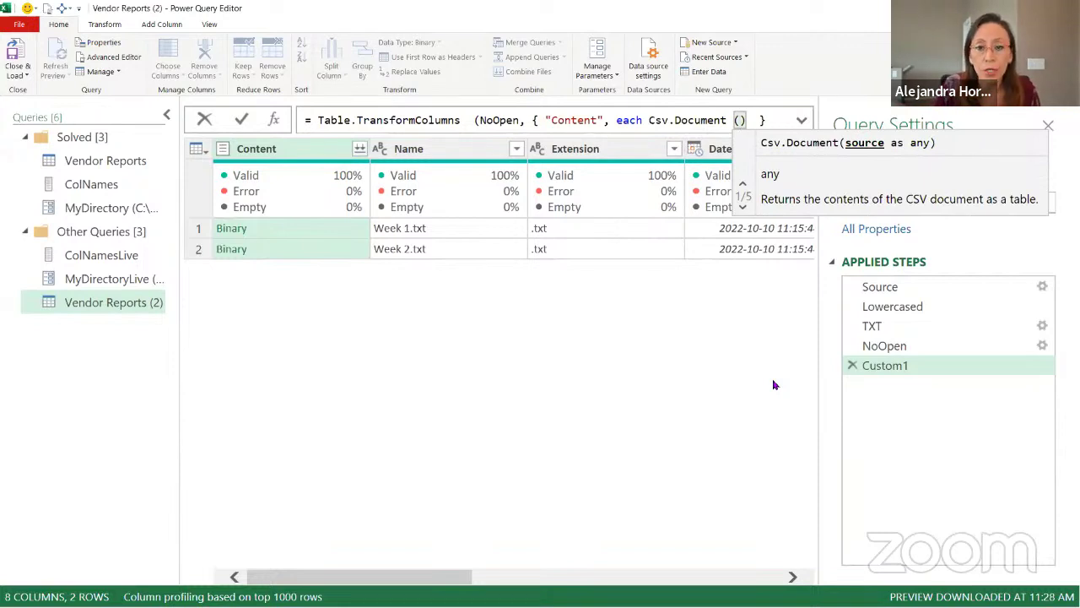
pyautogui.write('_')
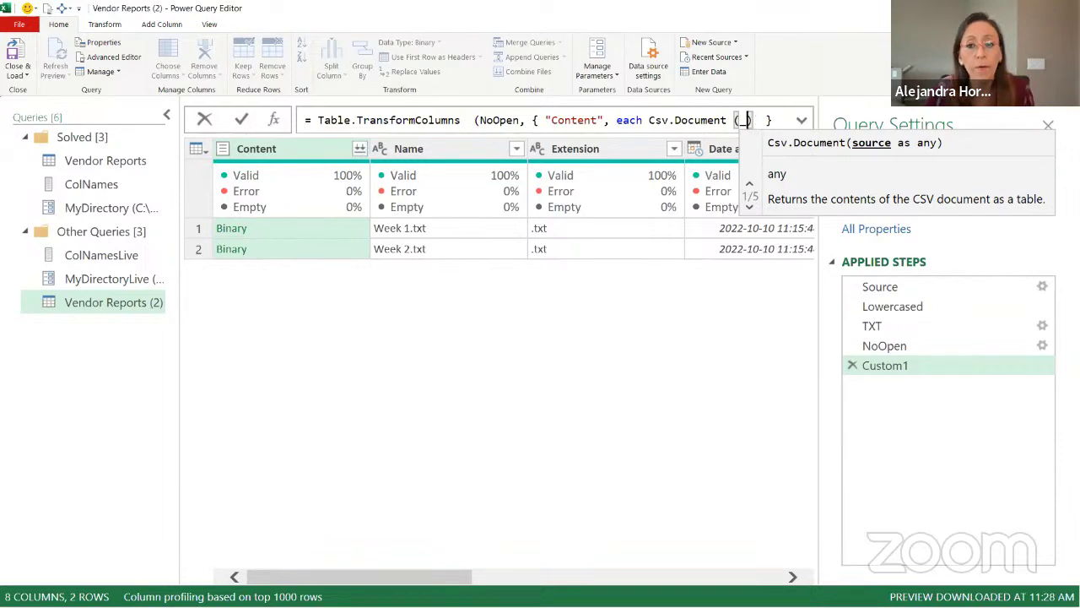
# Step: Add a [Delimiter = ";"] option to Csv.Document and commit the Custom1 formula
pyautogui.write(',')
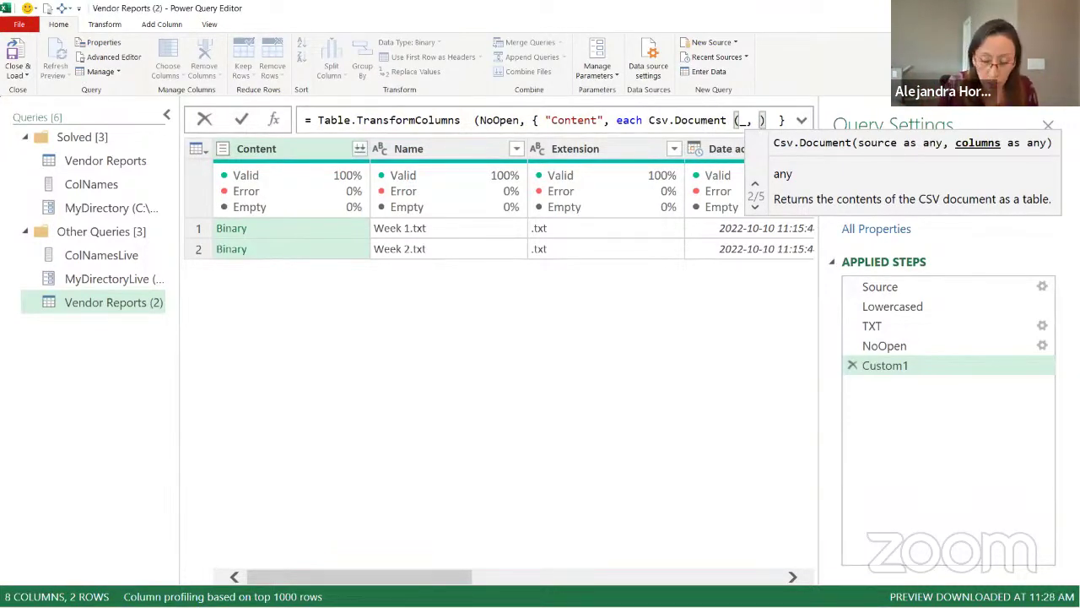
pyautogui.write('[')
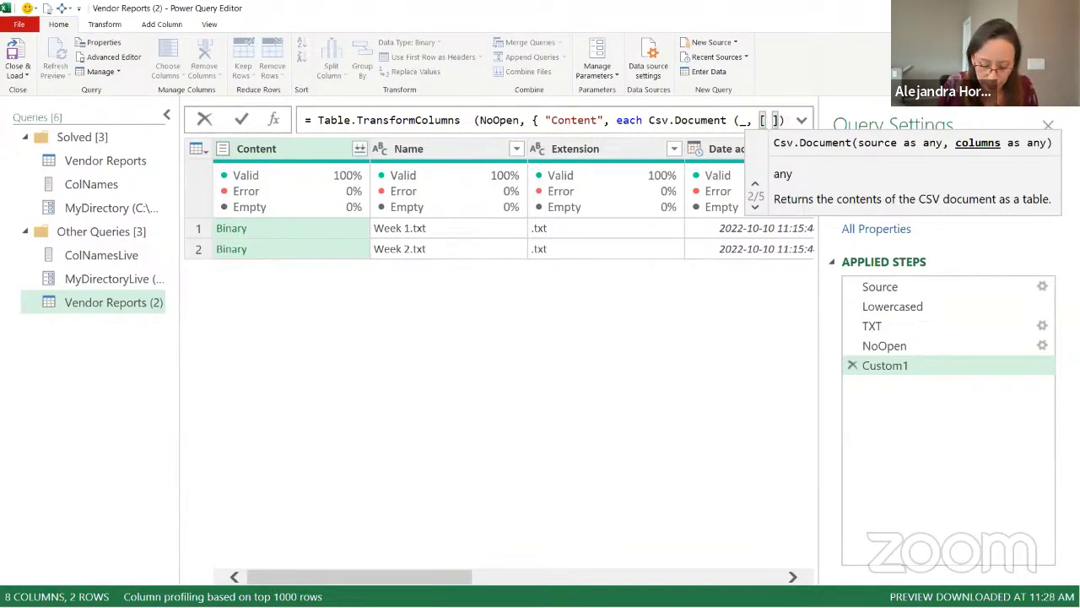
pyautogui.write(' Delimi')
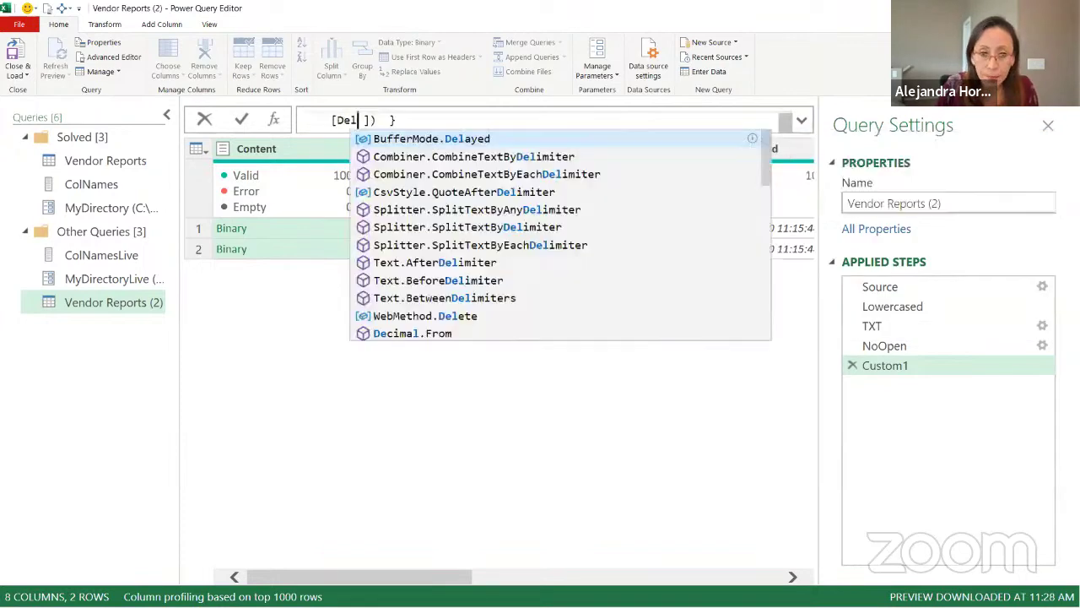
pyautogui.write('ter ')
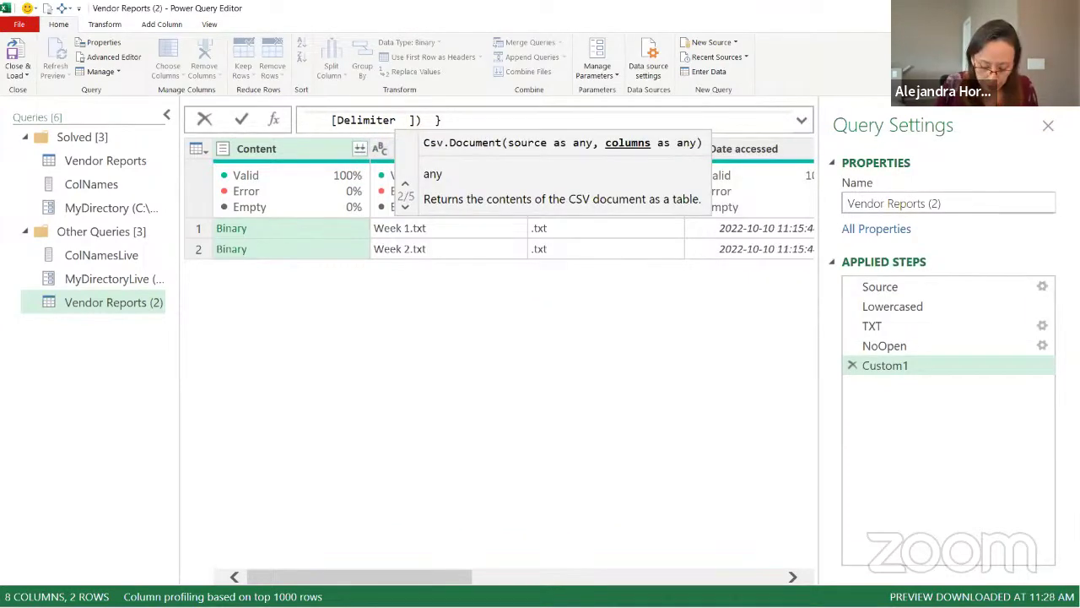
pyautogui.write('= "')
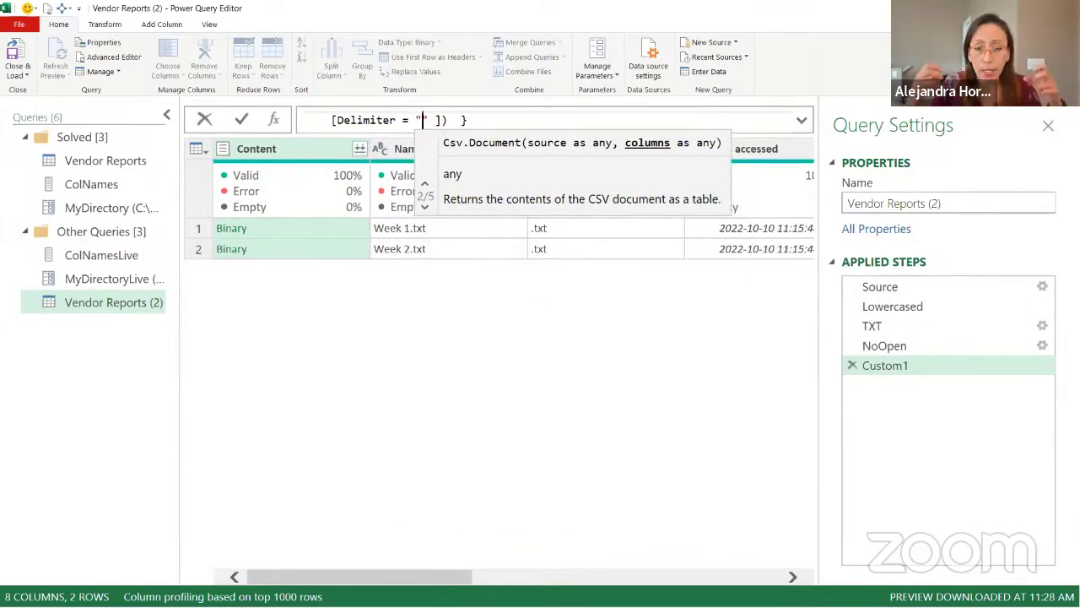
pyautogui.write(':')
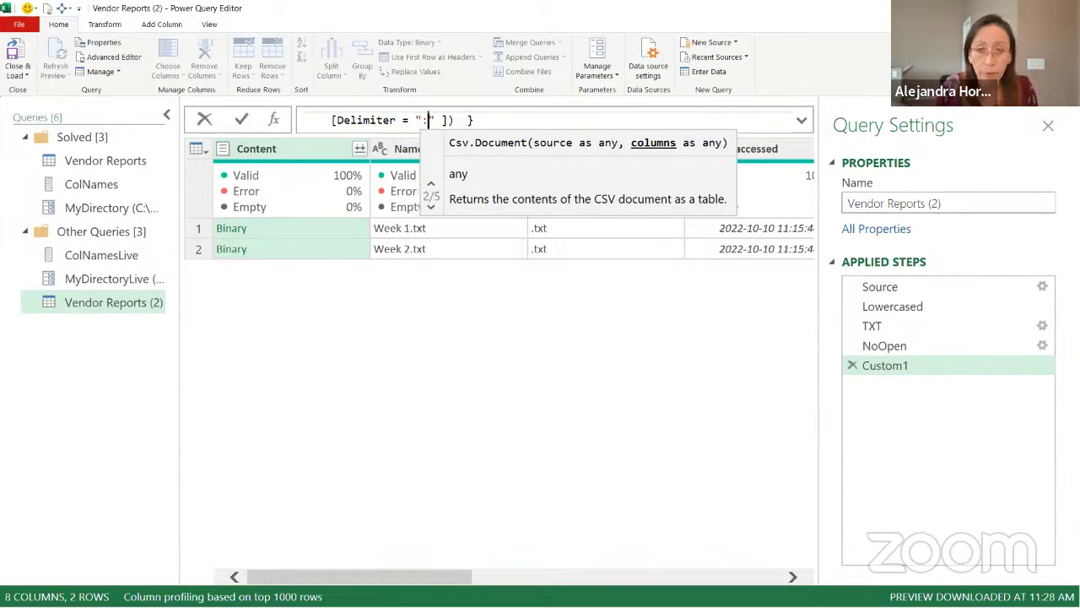
pyautogui.press('BackSpace')
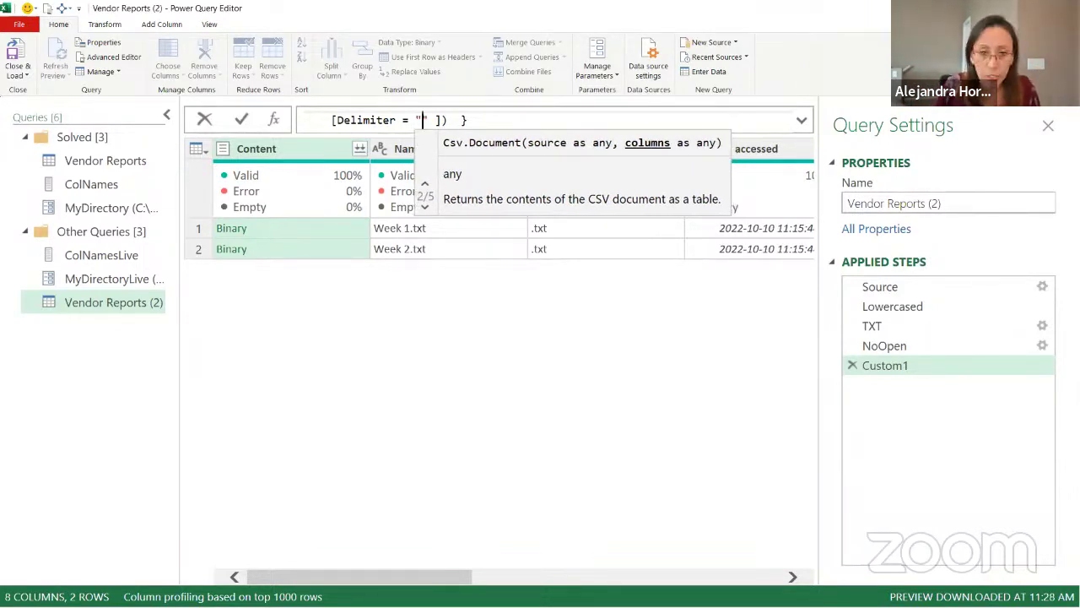
pyautogui.write(';')
pyautogui.press('Right')
pyautogui.press('Right')
pyautogui.press('Right')
pyautogui.press('Right')
pyautogui.press('Right')
pyautogui.press('Right')
pyautogui.press('Right')
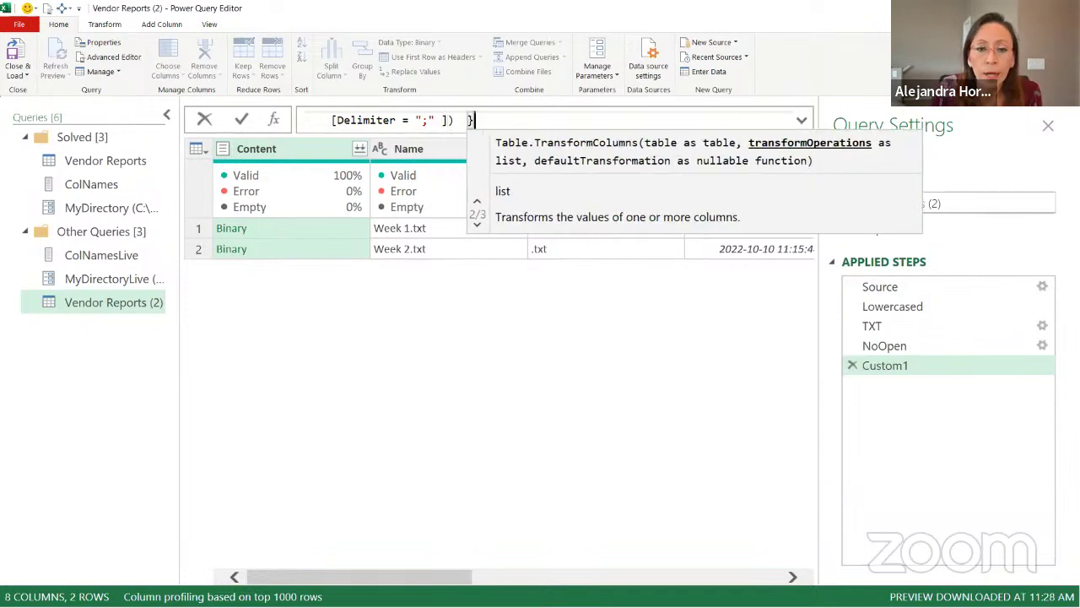
pyautogui.write(')')
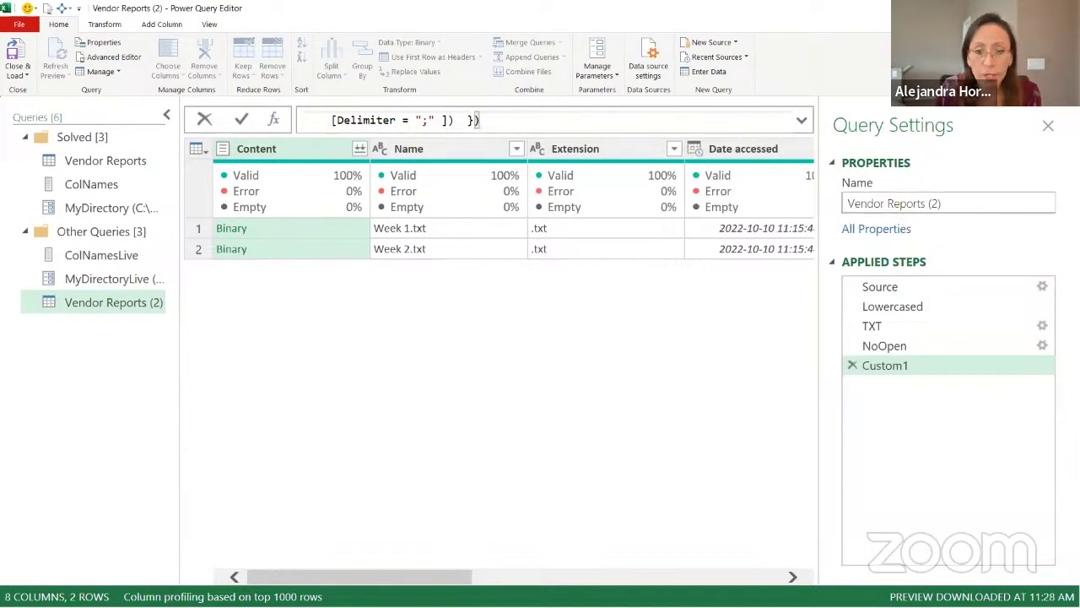
pyautogui.press('Return')
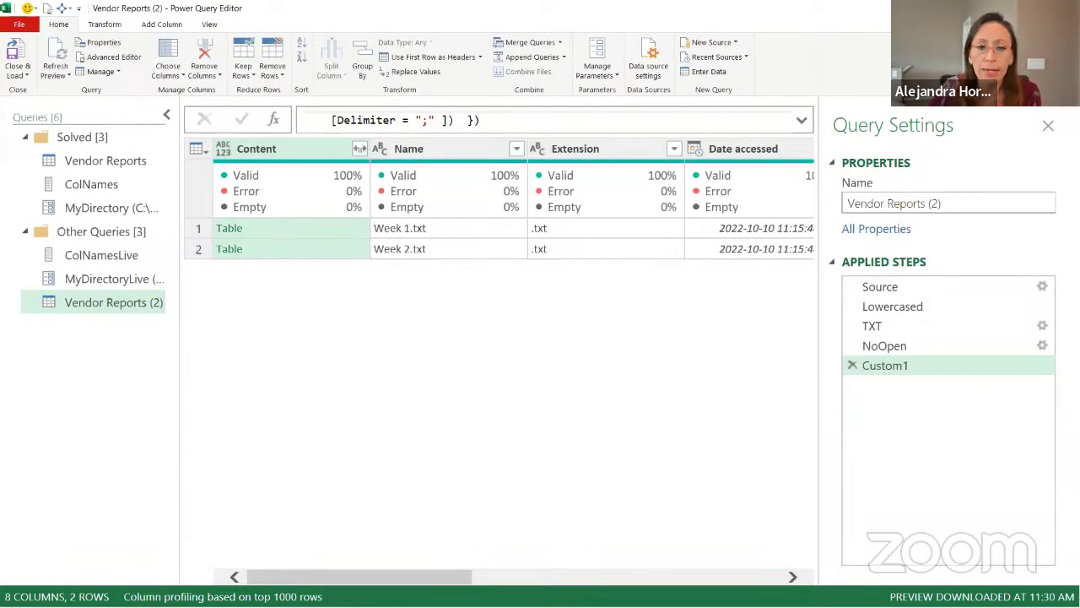
# Step: Review the Custom1 formula, compare with NoOpen, and preview the parsed Week 1 table
pyautogui.click(521, 120)
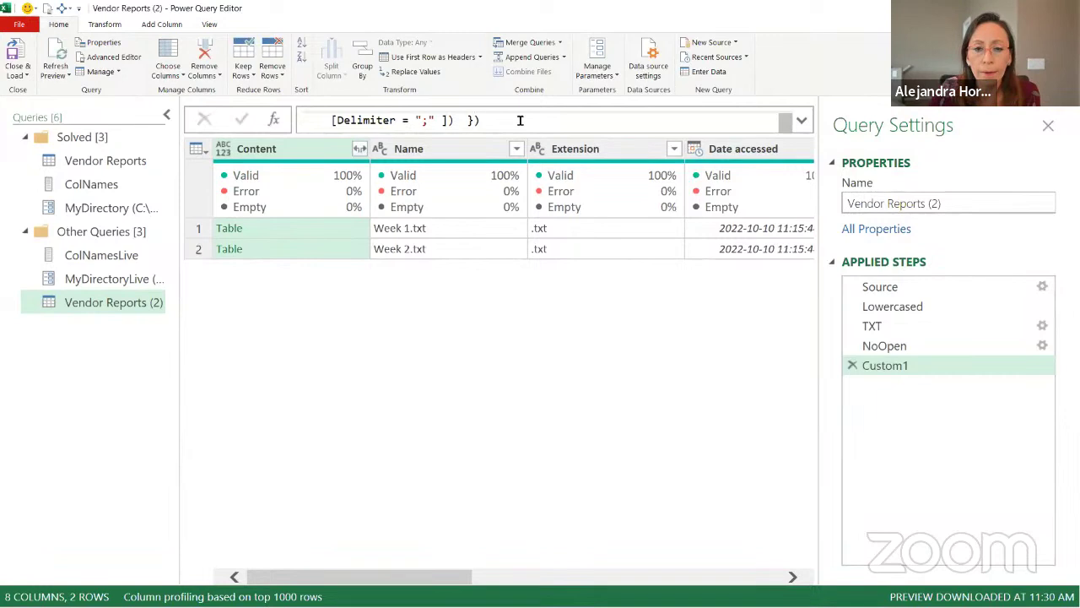
pyautogui.click(802, 120)
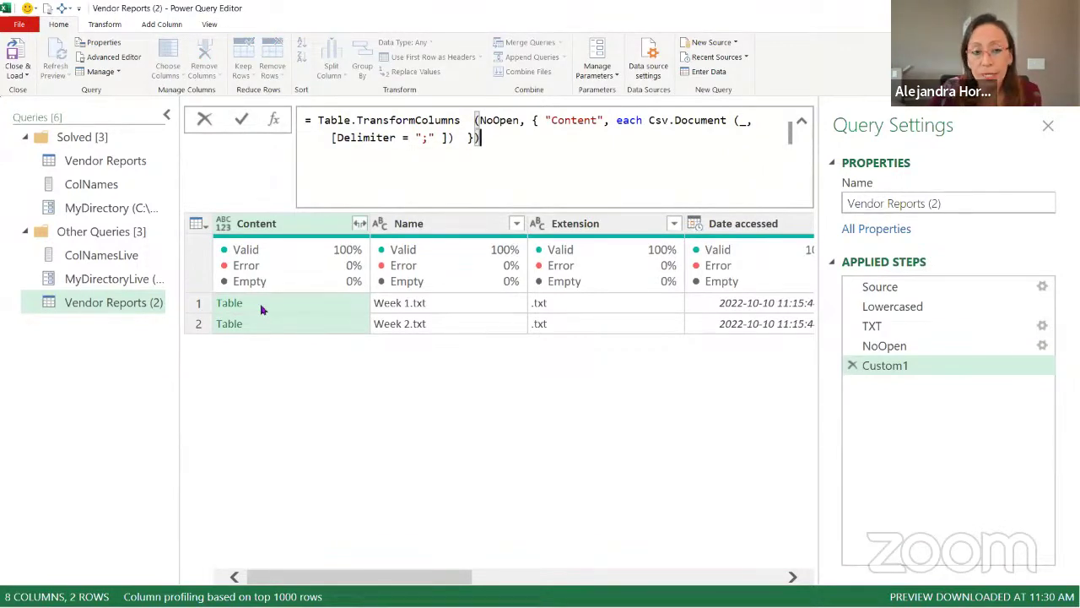
pyautogui.press('Return')
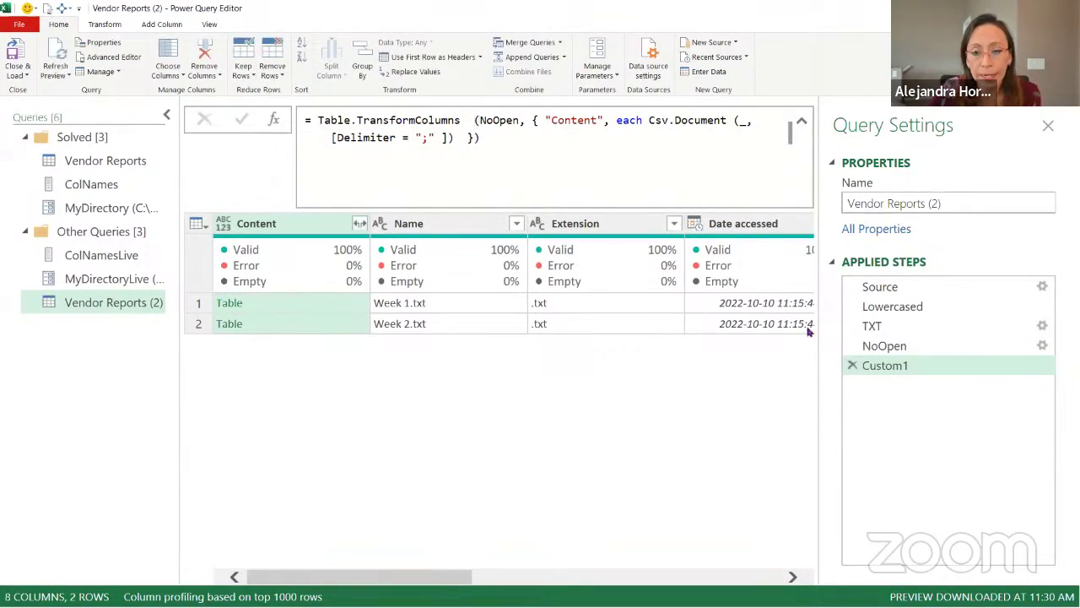
pyautogui.click(939, 346)
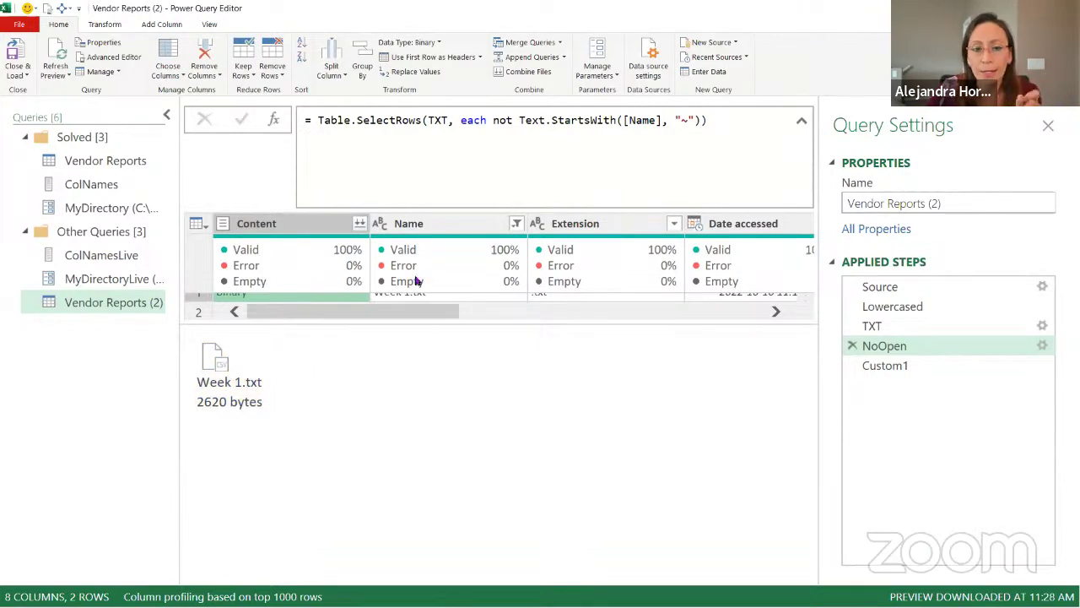
pyautogui.click(919, 366)
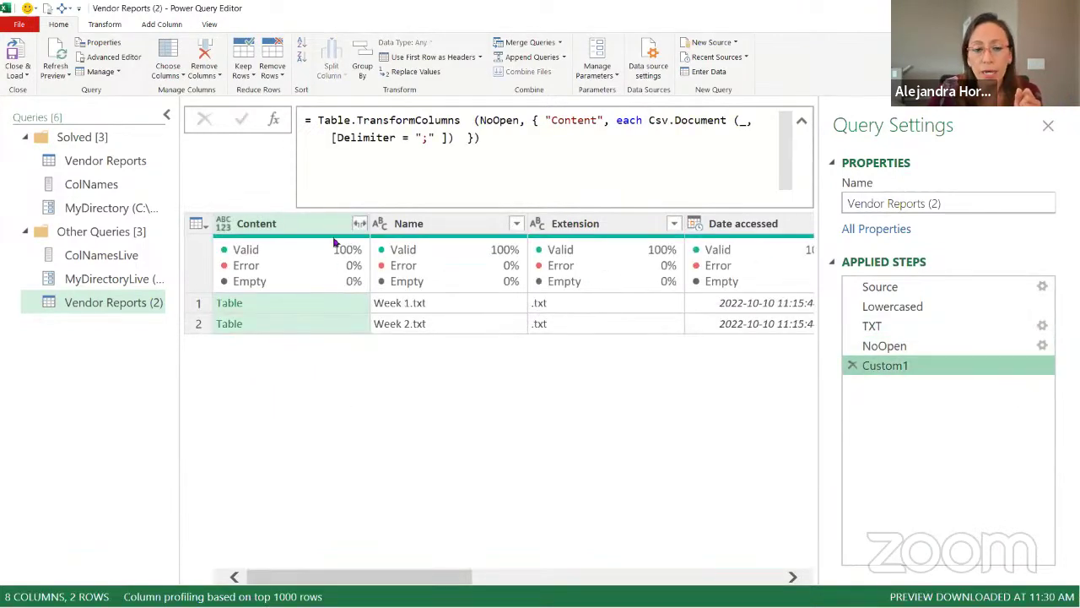
pyautogui.click(325, 309)
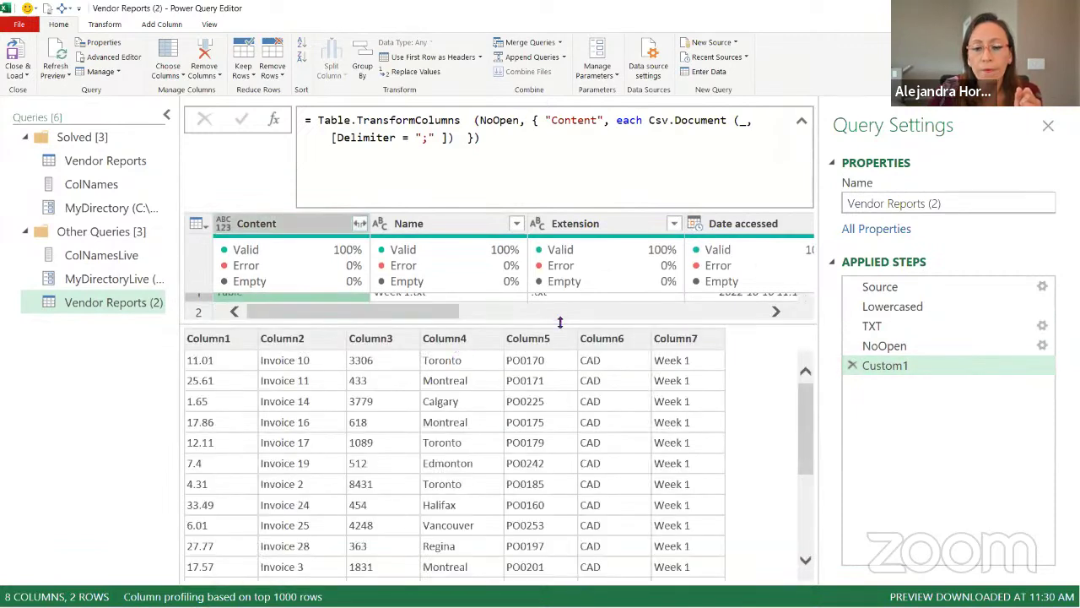
pyautogui.moveTo(559, 321); pyautogui.dragTo(567, 302)
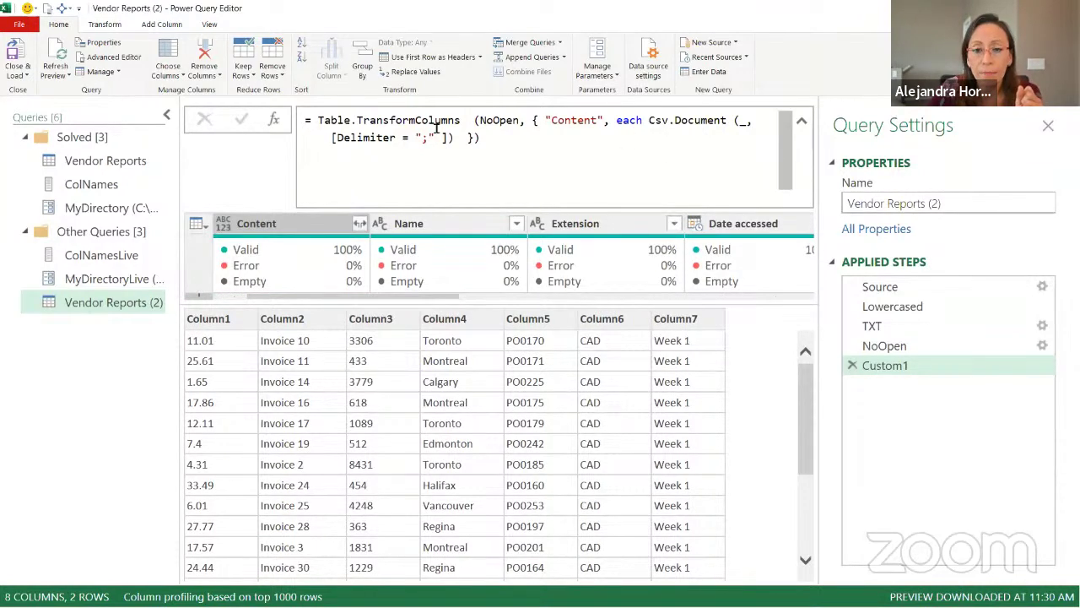
# Step: Preview the parsed Week 2 table and add a new Custom2 step reading = Custom1
pyautogui.moveTo(416, 139); pyautogui.dragTo(436, 138)
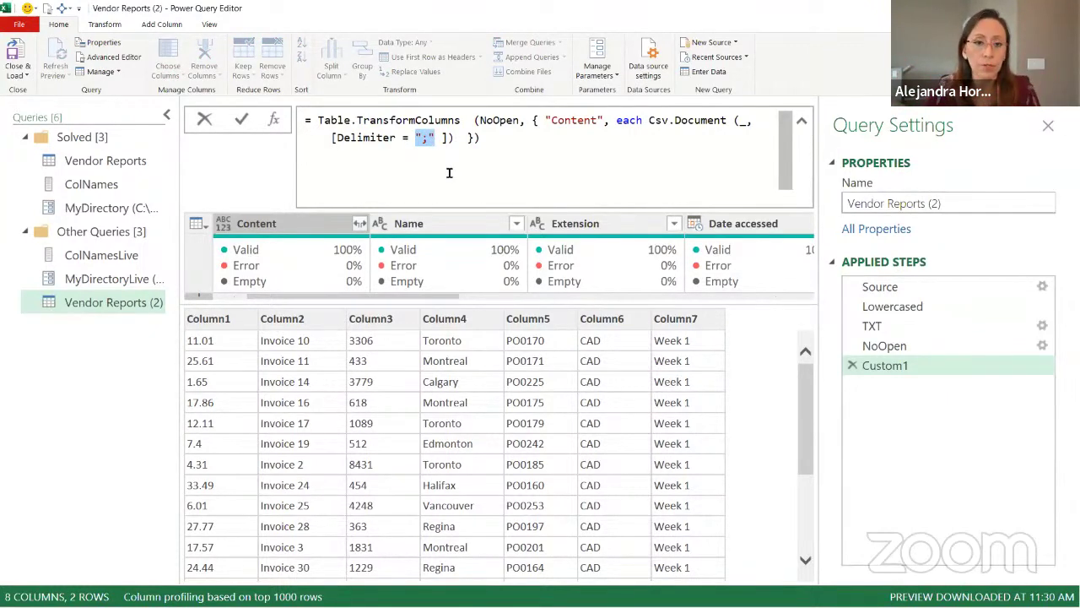
pyautogui.press('Return')
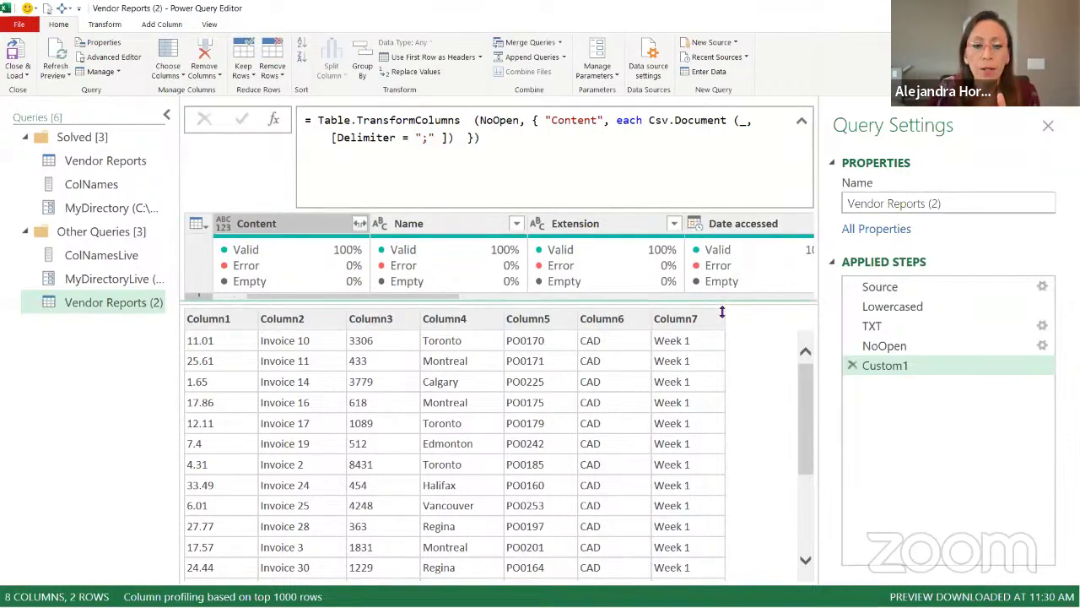
pyautogui.moveTo(722, 312); pyautogui.dragTo(718, 340)
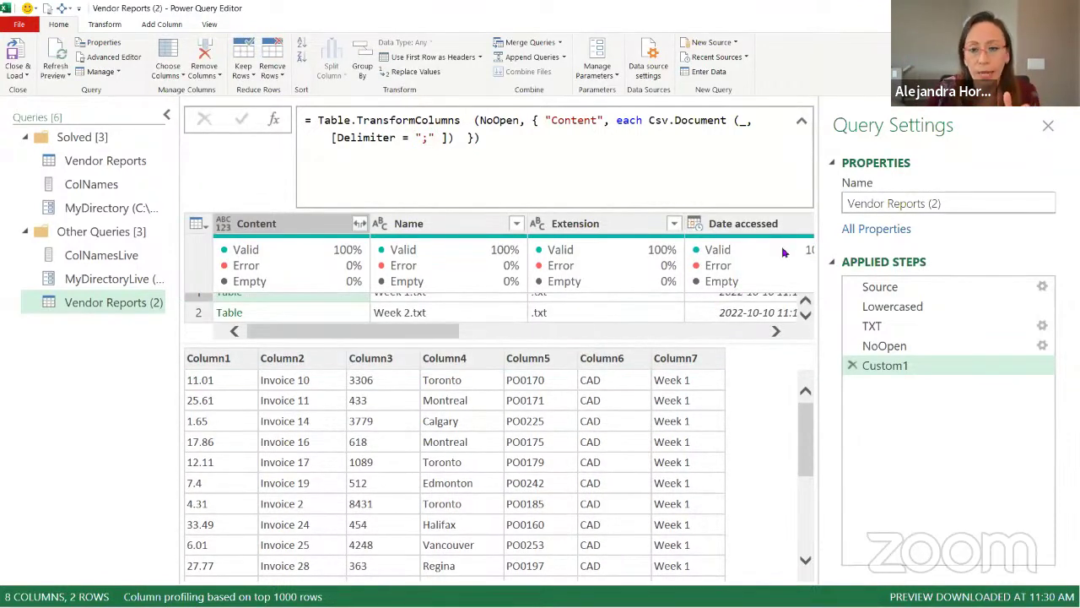
pyautogui.click(802, 120)
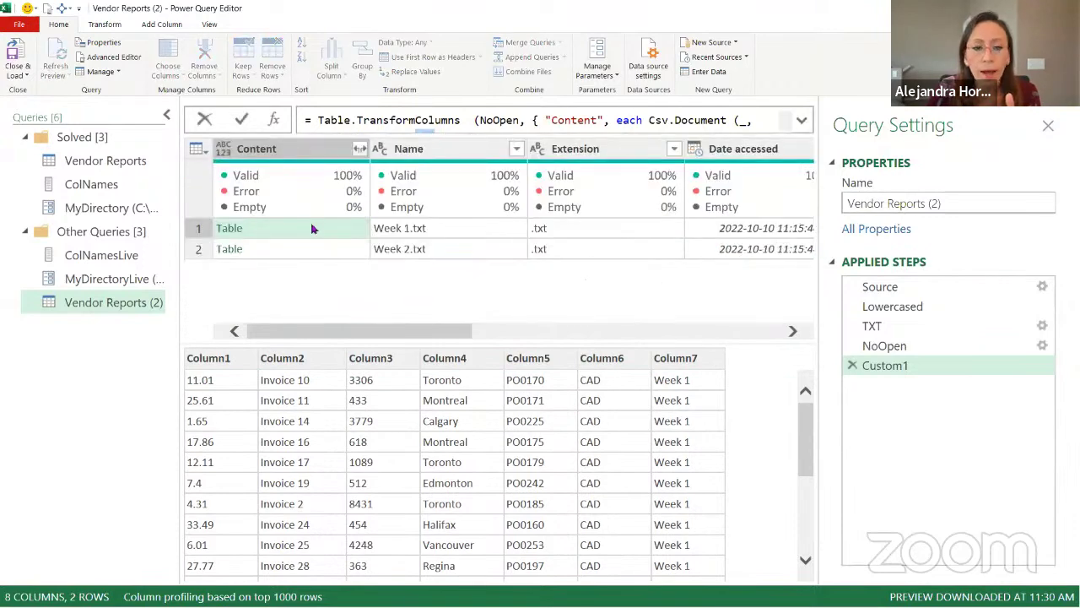
pyautogui.click(325, 247)
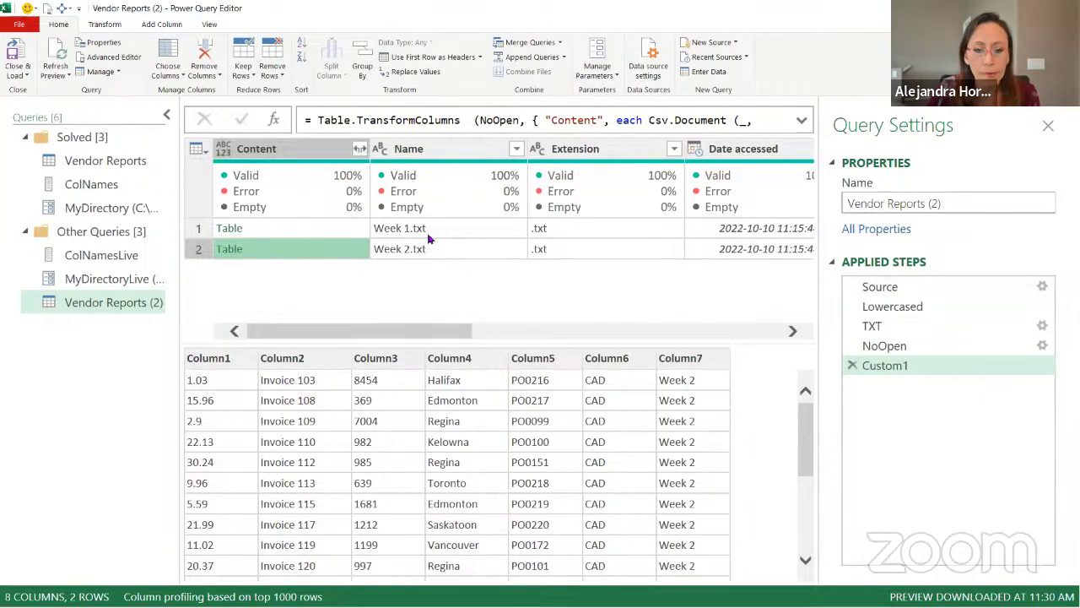
pyautogui.click(272, 122)
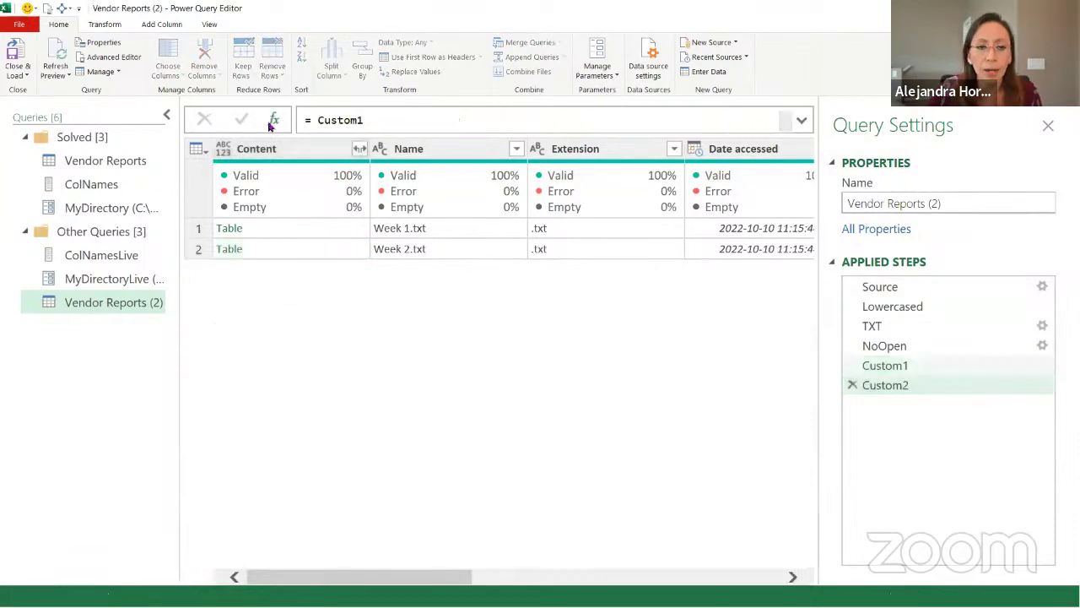
# Step: Set Custom2's formula to = Table.Combine(Custom1[Content]), giving 77 rows and 7 columns
pyautogui.click(317, 114)
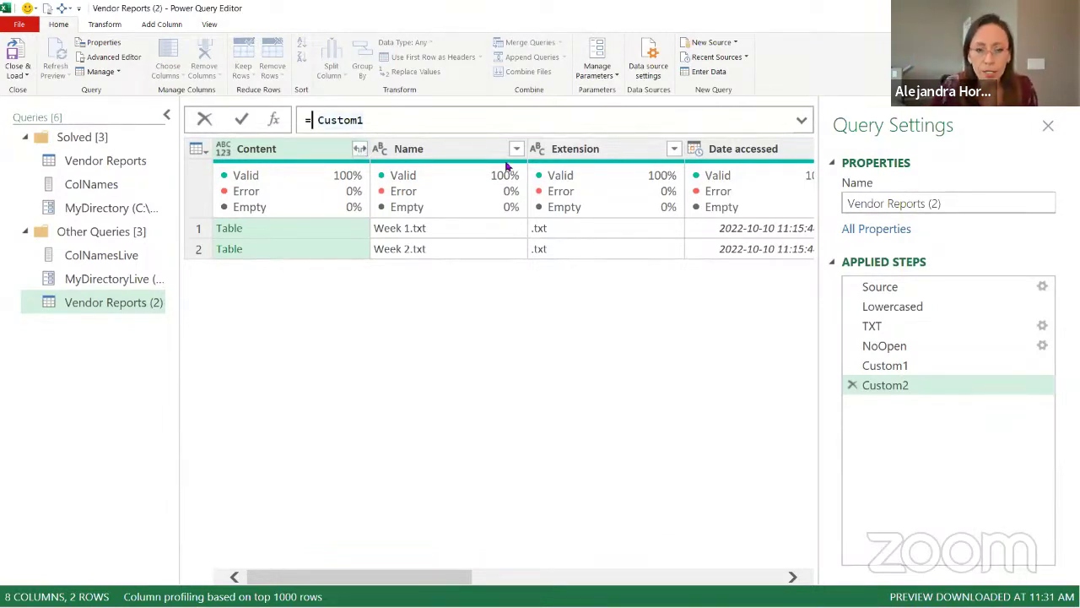
pyautogui.write('tablecom')
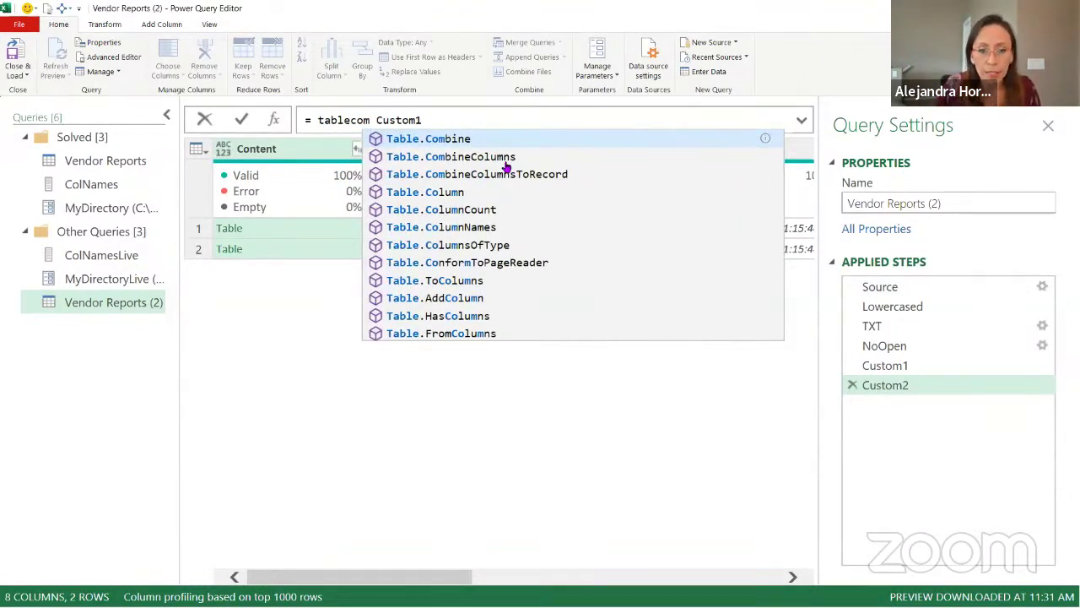
pyautogui.press('Tab')
pyautogui.write('(')
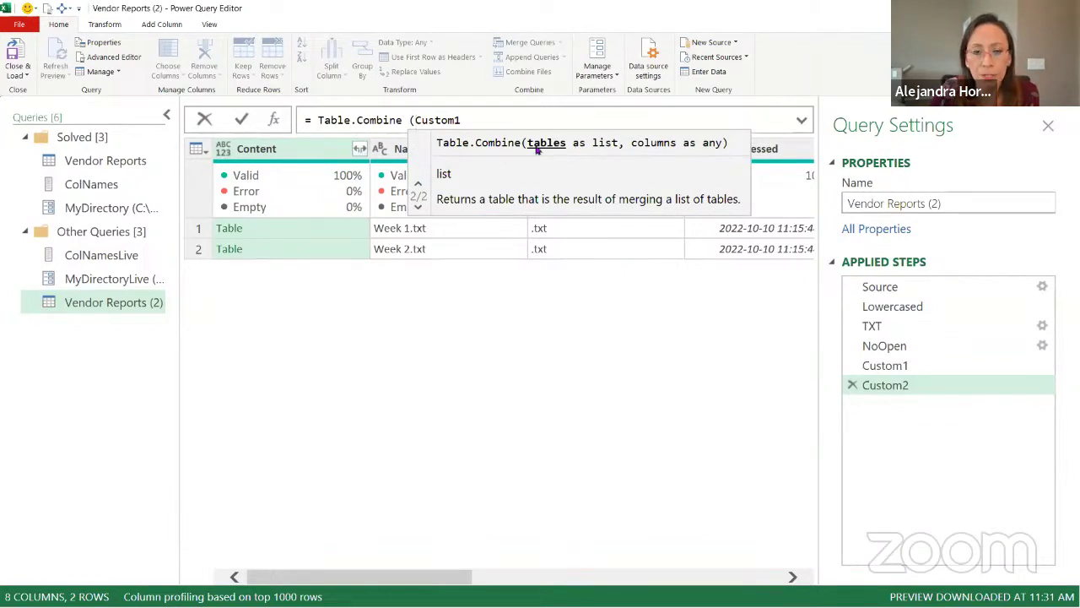
pyautogui.click(488, 118)
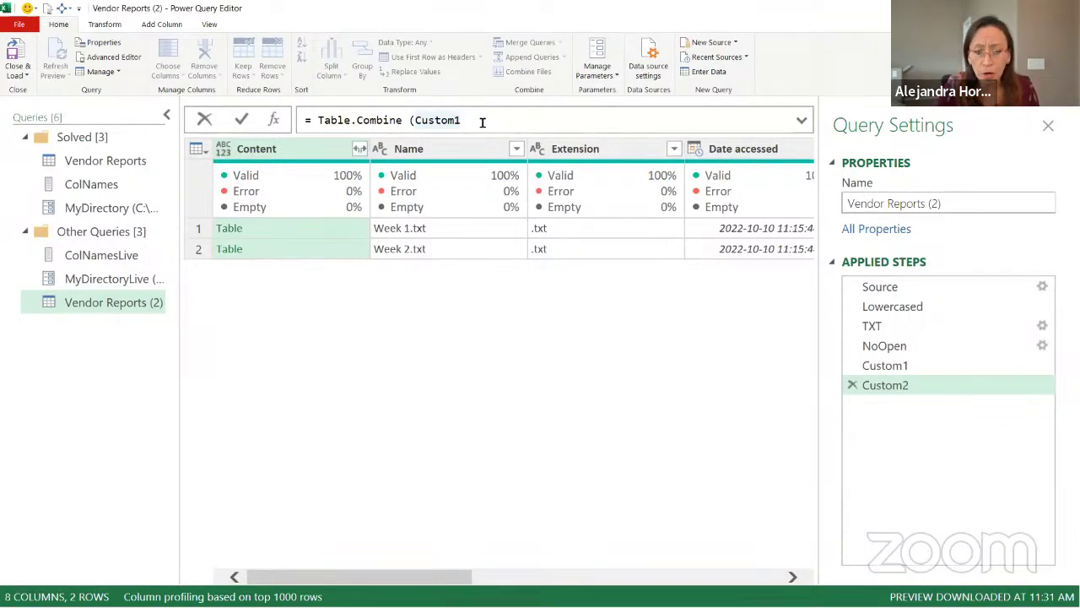
pyautogui.write('[Content]')
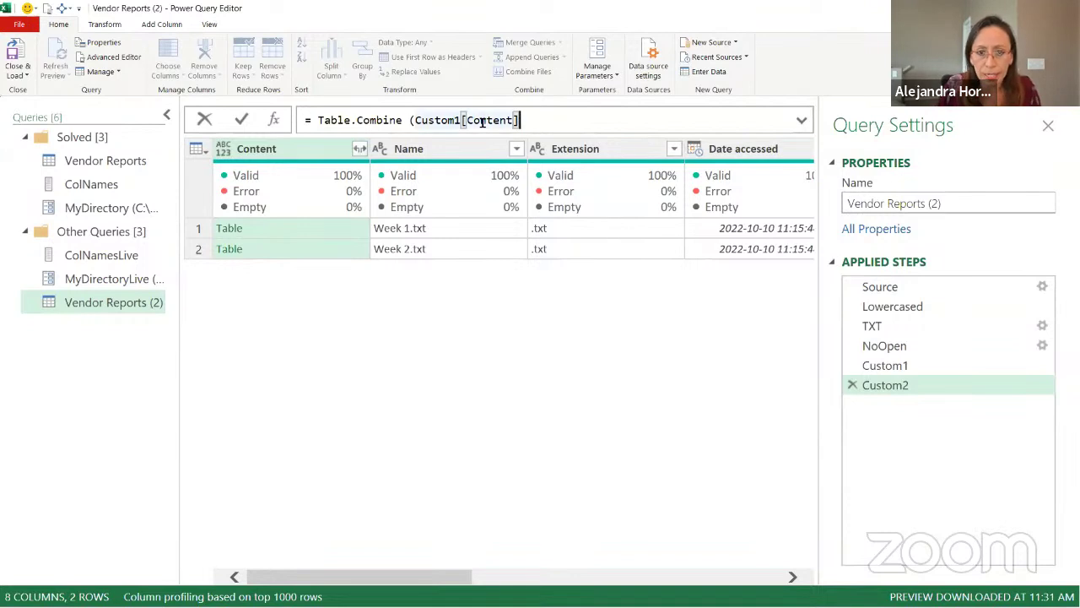
pyautogui.write(')')
pyautogui.press('Return')
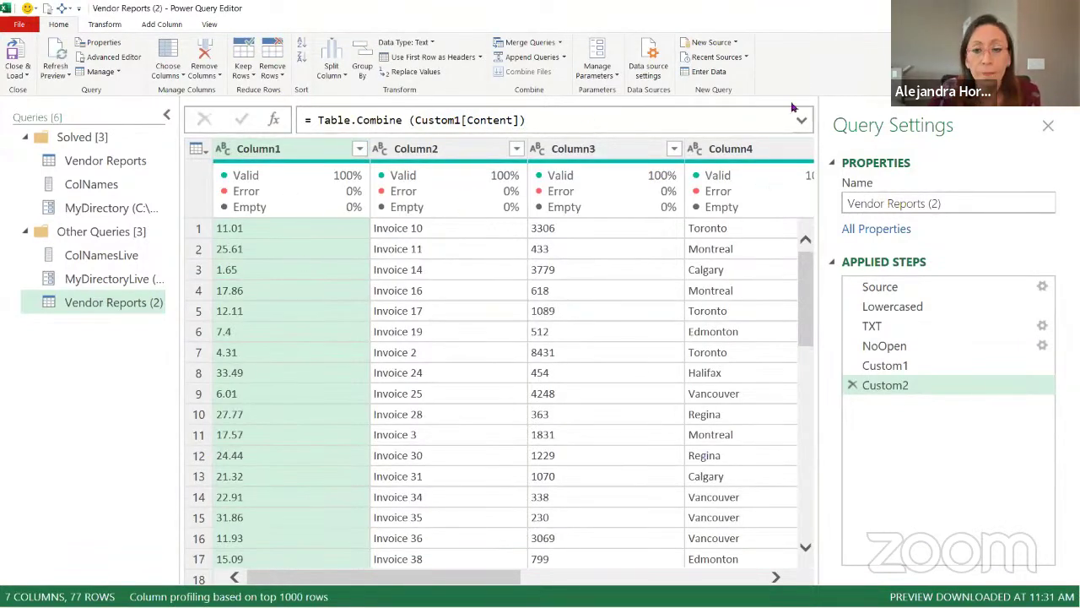
# Step: Review the Table.Combine formula and combined columns, then return to the Custom1 step
pyautogui.click(635, 120)
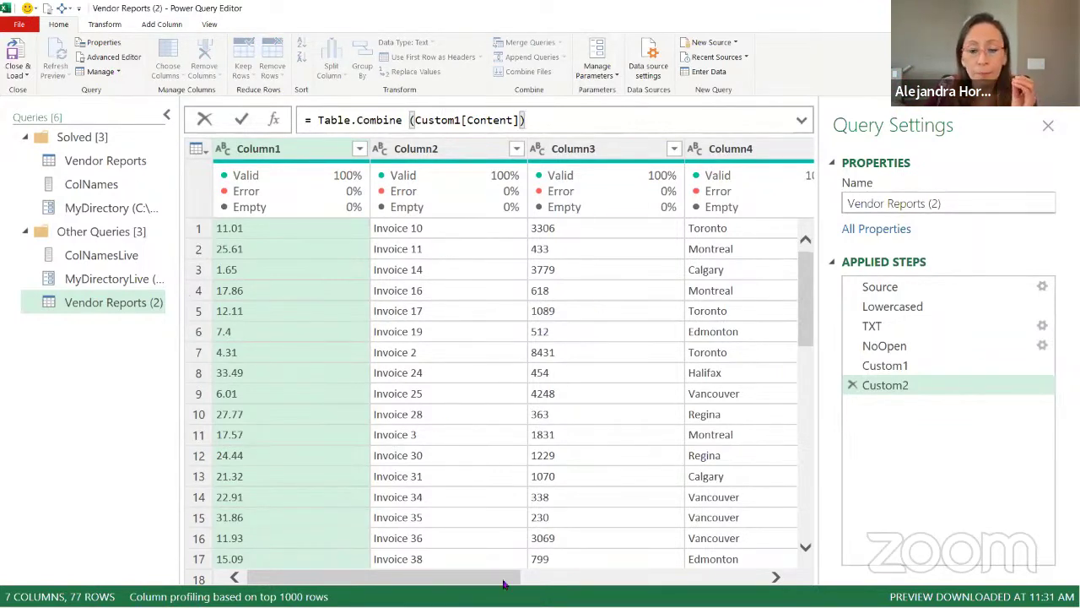
pyautogui.press('Return')
pyautogui.click(639, 574)
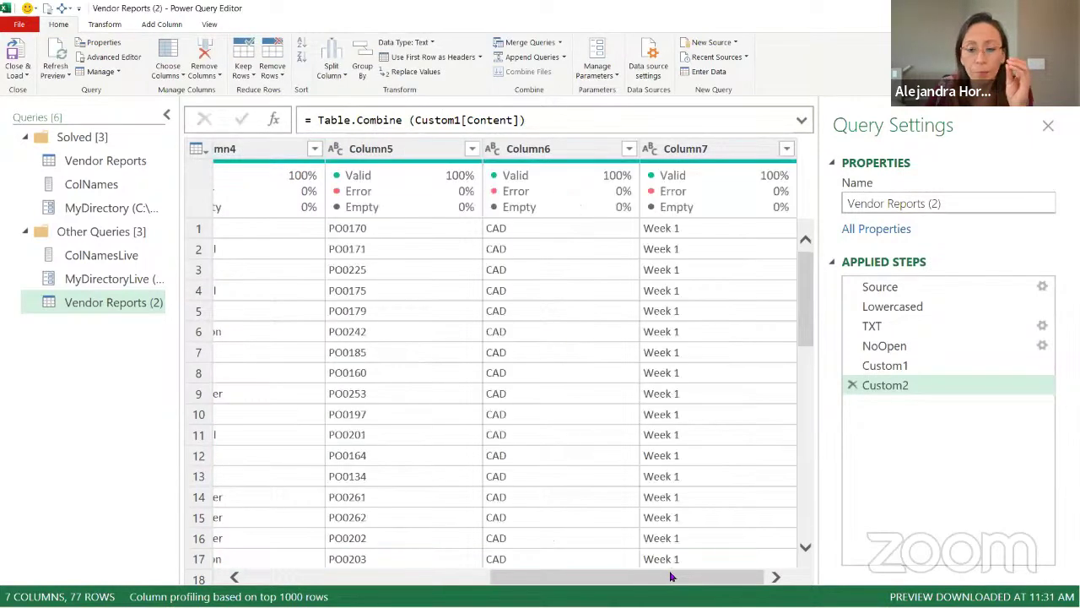
pyautogui.moveTo(731, 585); pyautogui.dragTo(488, 582)
pyautogui.click(366, 411)
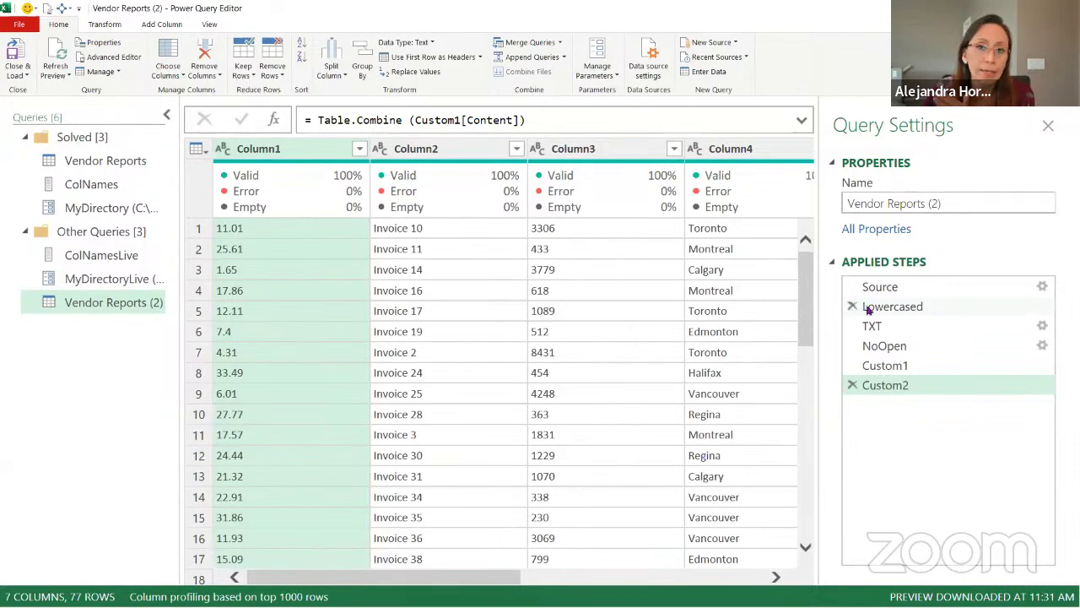
pyautogui.click(913, 368)
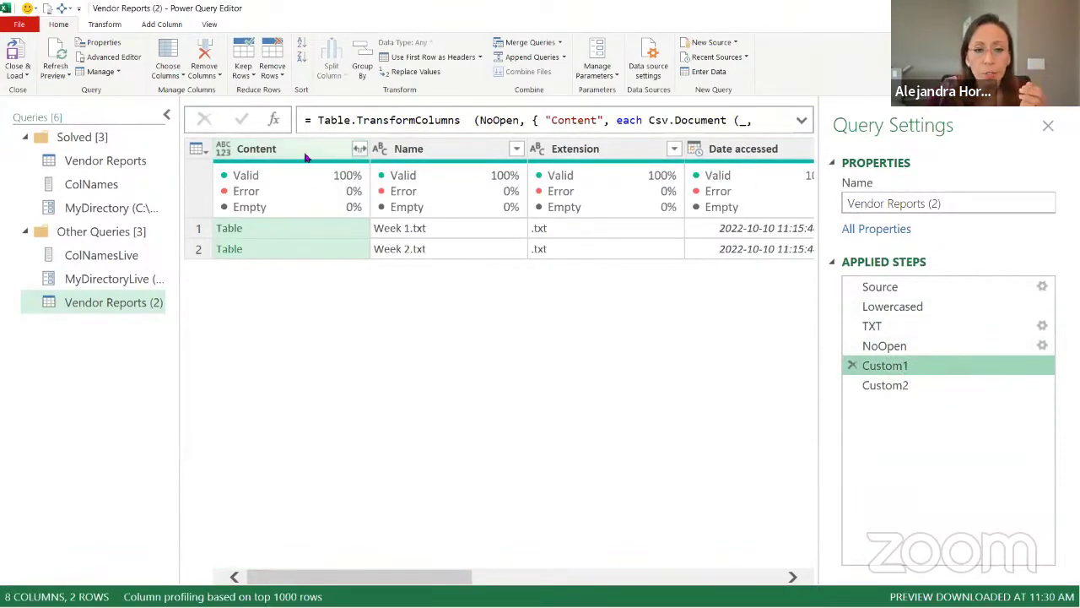
# Step: Preview the Week 1 and Week 2 parsed tables, cancel the expand options, and show Custom2's result
pyautogui.click(328, 230)
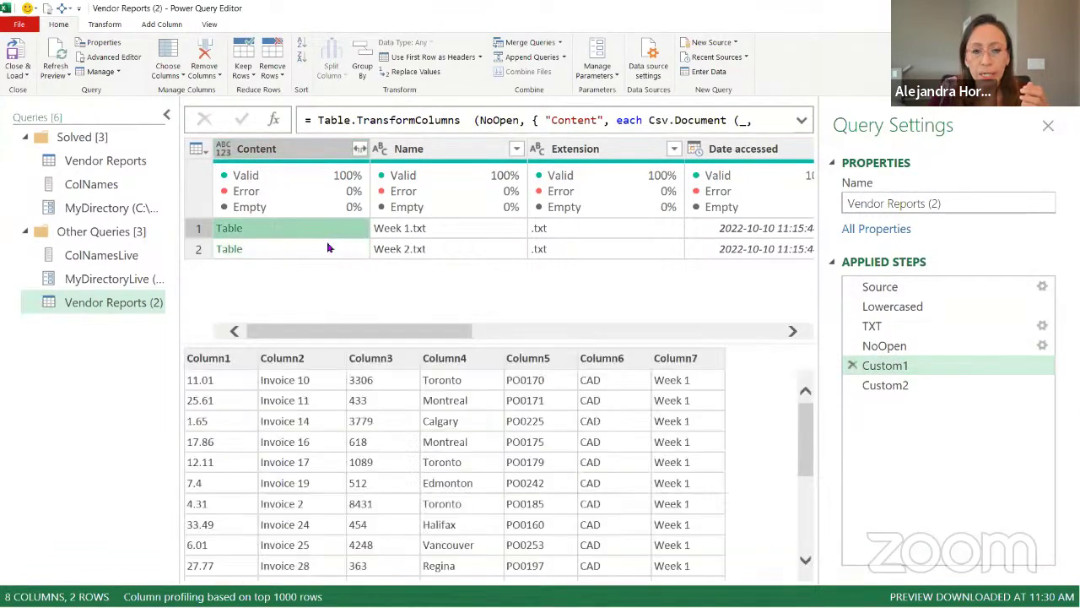
pyautogui.click(329, 248)
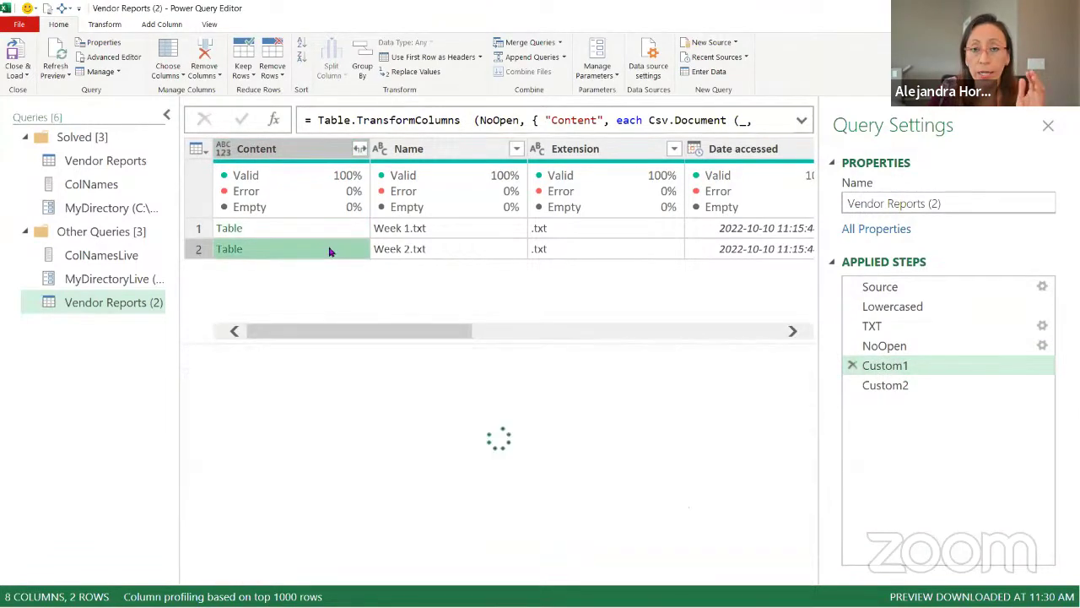
pyautogui.click(358, 149)
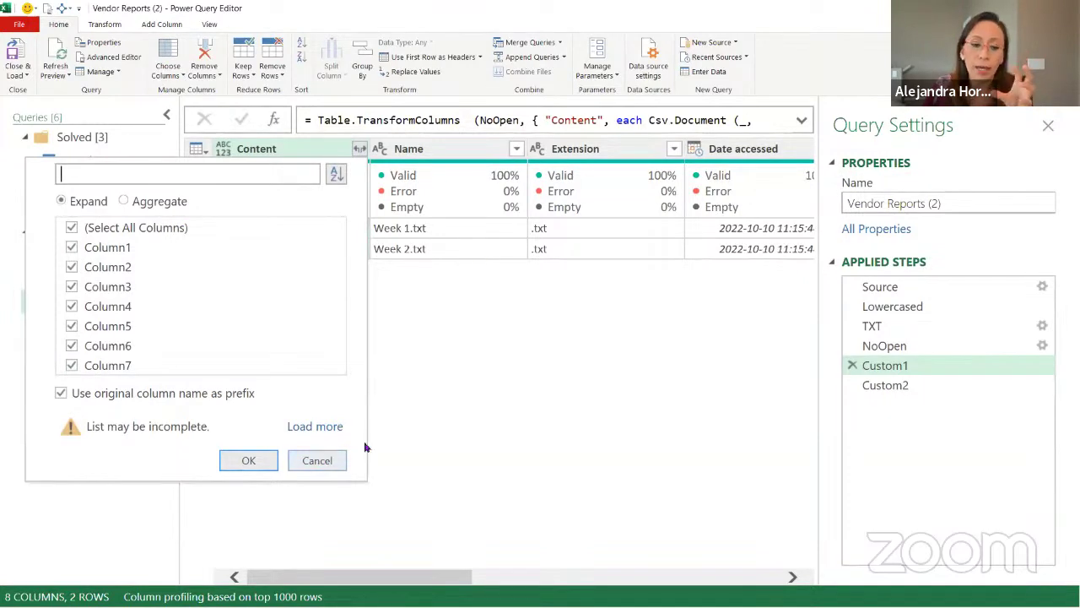
pyautogui.click(329, 461)
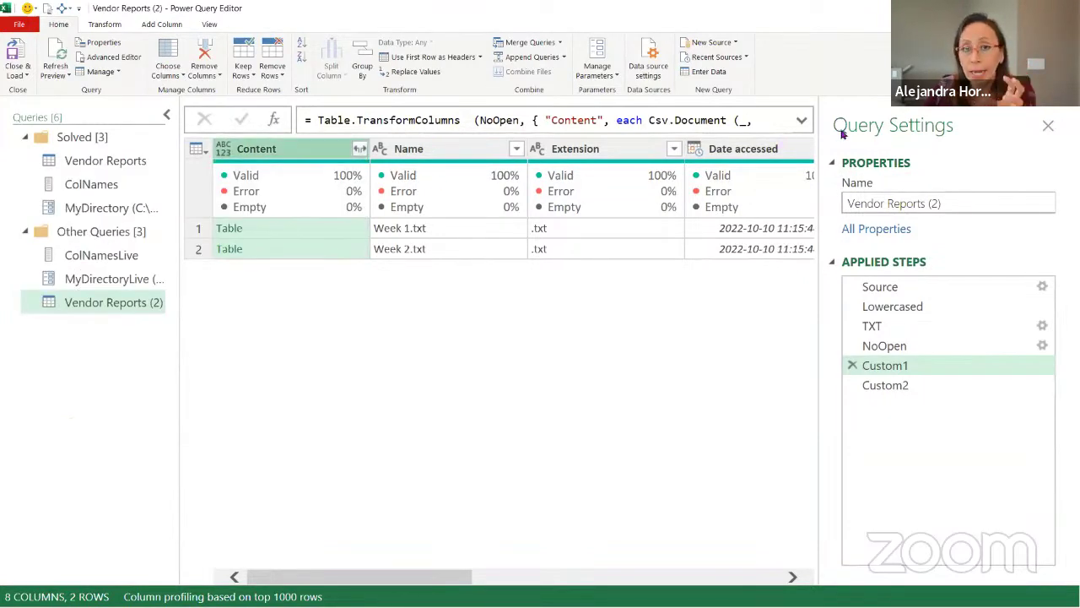
pyautogui.click(917, 385)
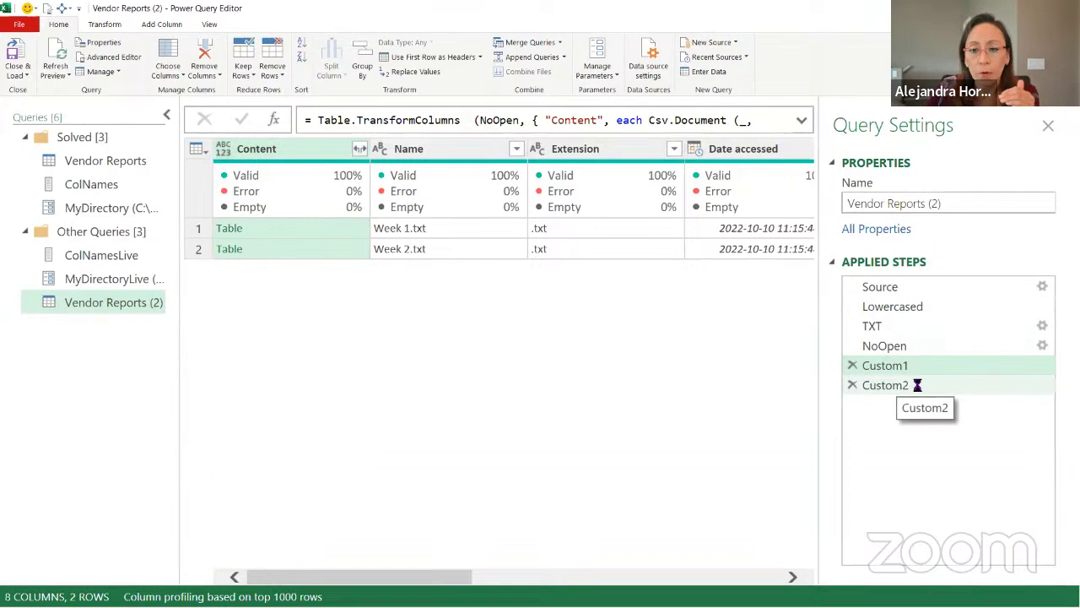
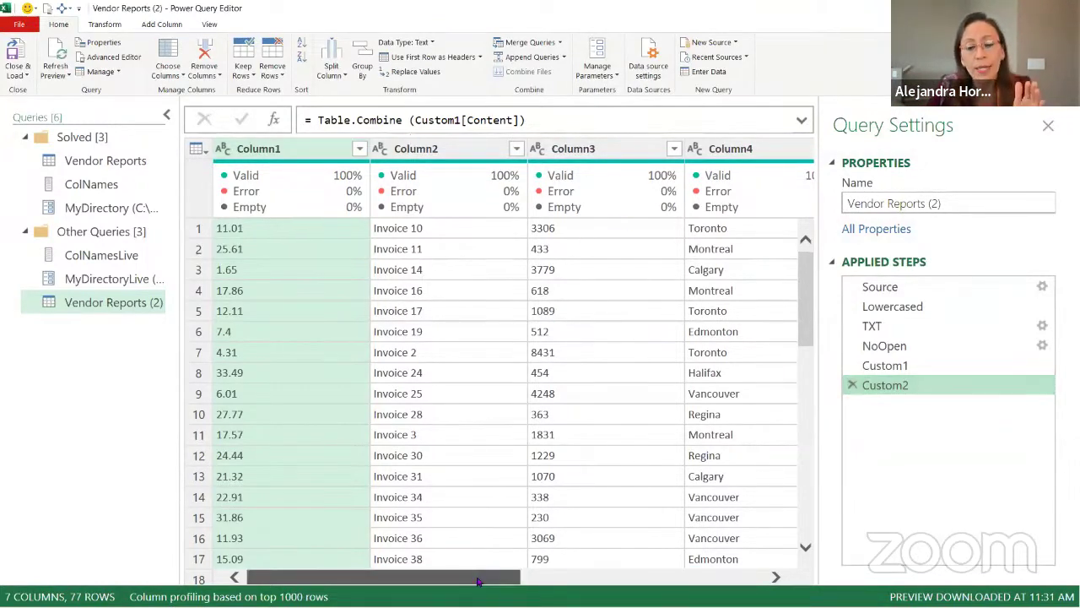
# Step: Try decimal type on Column1 and whole number on Column3, then delete the Changed Type step
pyautogui.moveTo(481, 580); pyautogui.dragTo(518, 582)
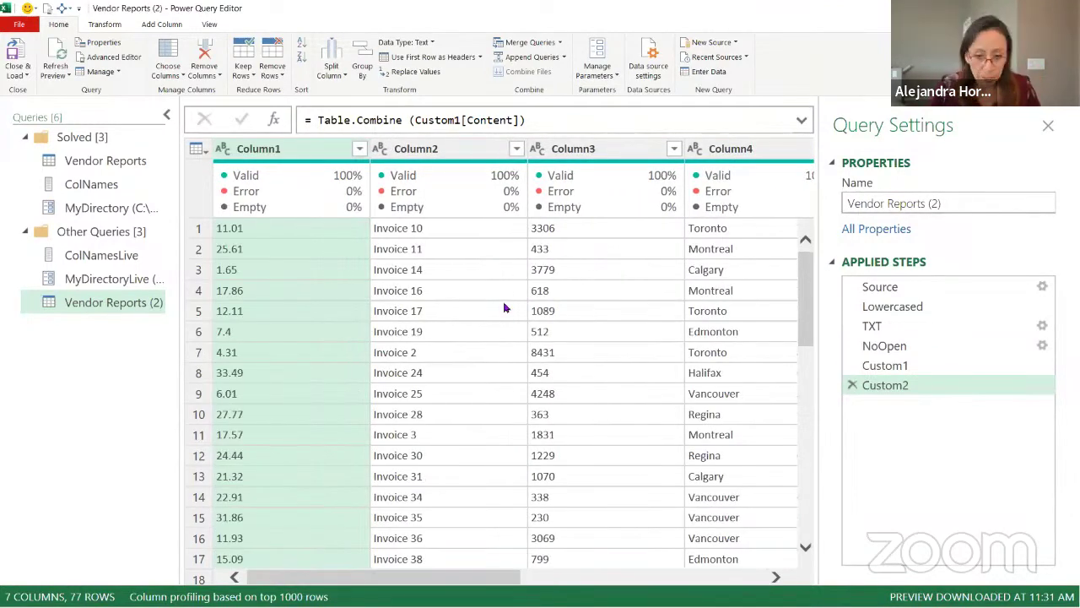
pyautogui.hotkey('ctrl', '-')
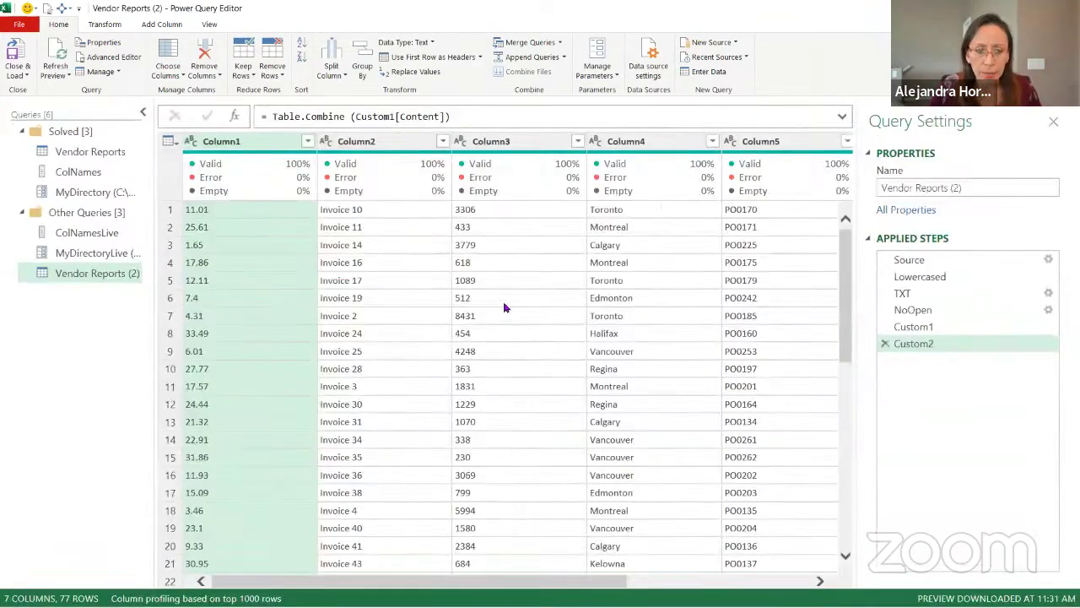
pyautogui.click(144, 113)
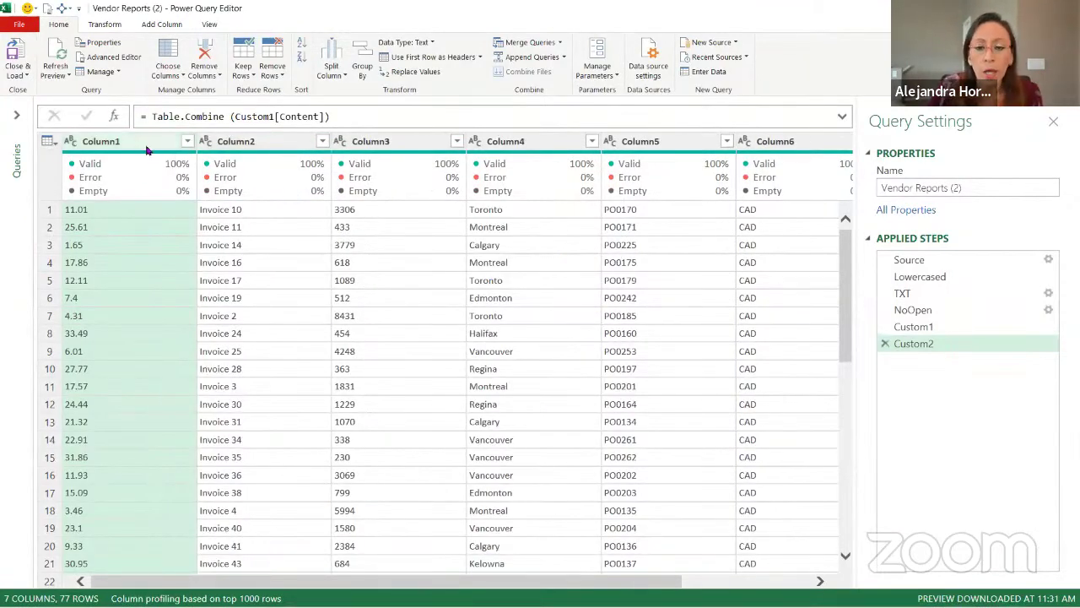
pyautogui.click(376, 145)
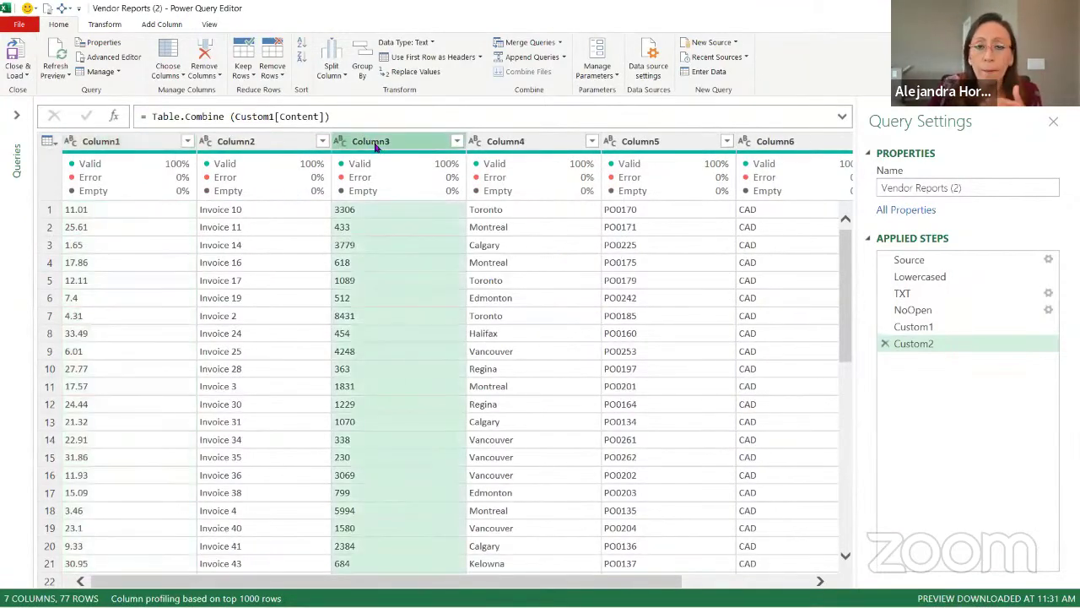
pyautogui.click(123, 140)
pyautogui.click(70, 142)
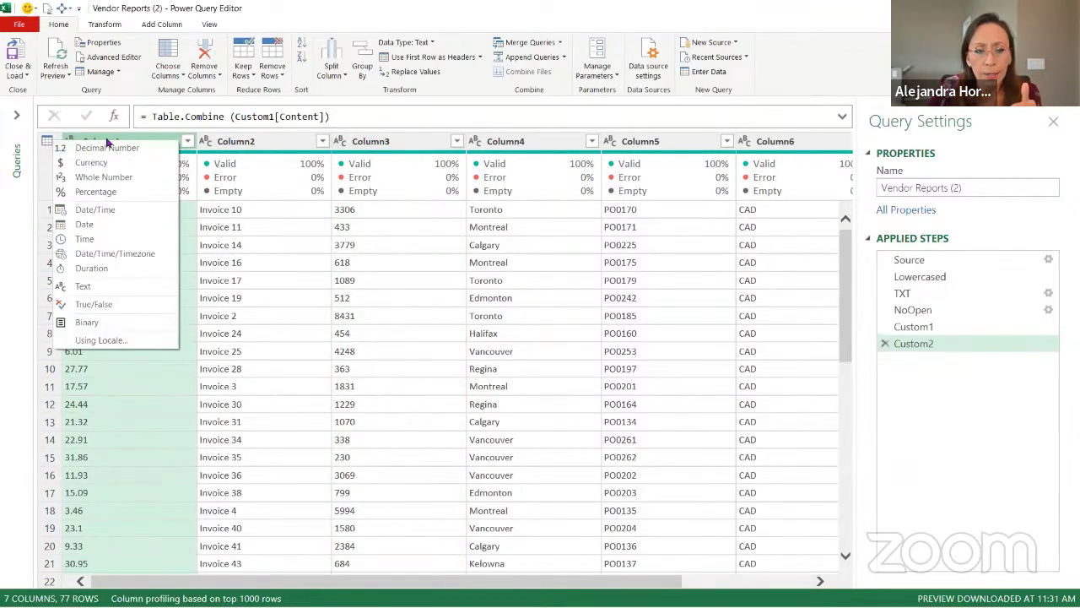
pyautogui.click(152, 141)
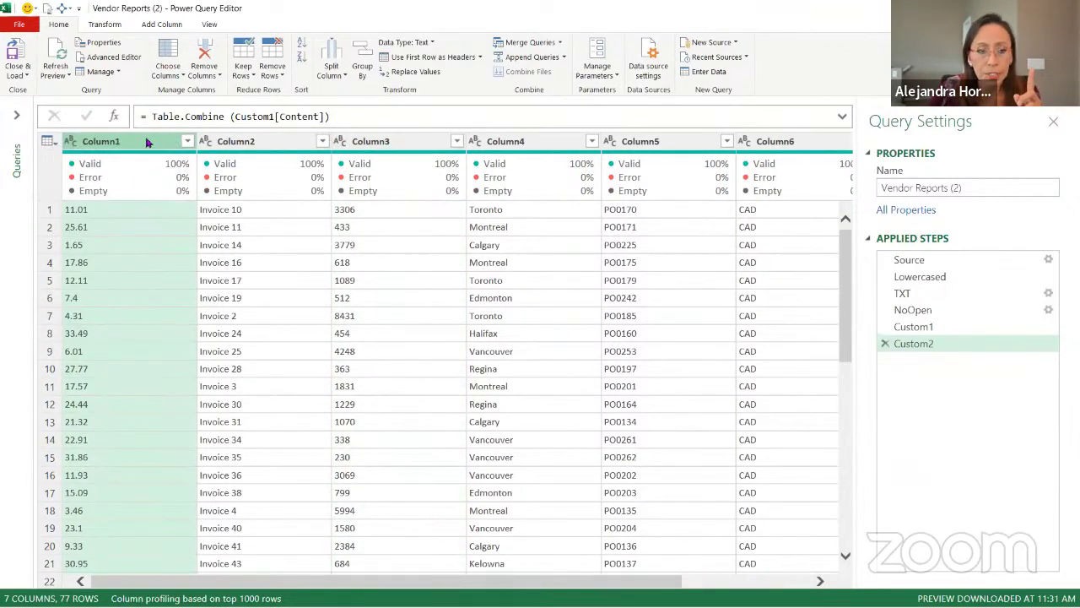
pyautogui.click(71, 141)
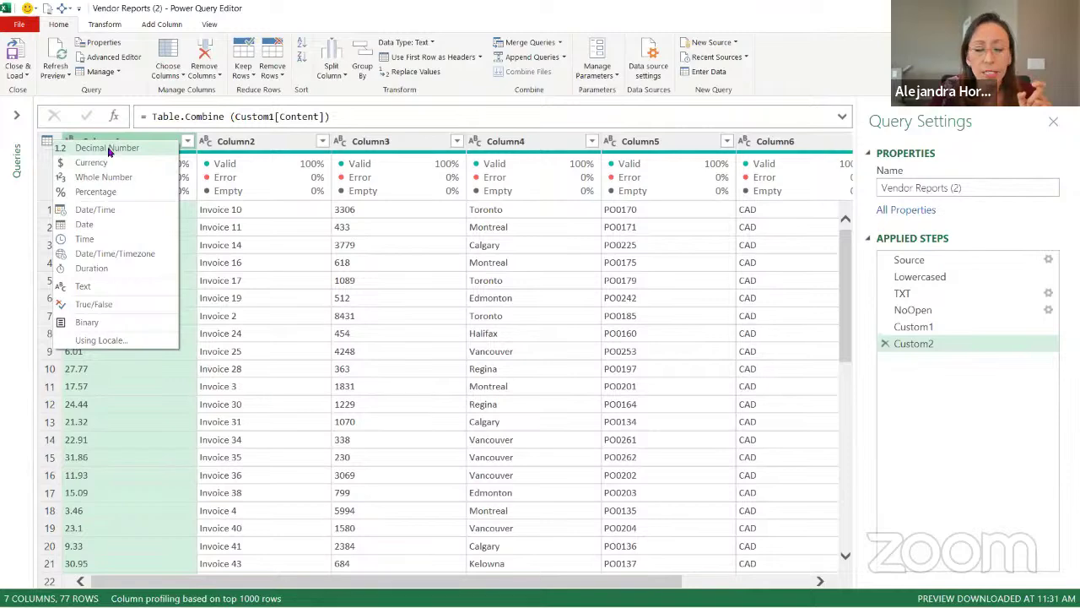
pyautogui.click(108, 148)
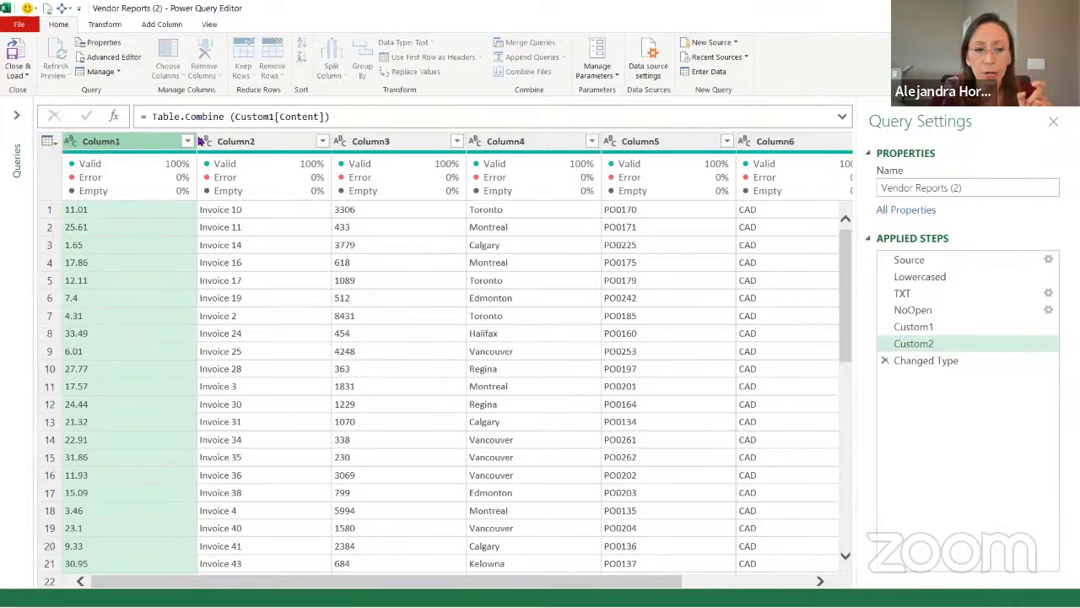
pyautogui.click(345, 145)
pyautogui.click(346, 176)
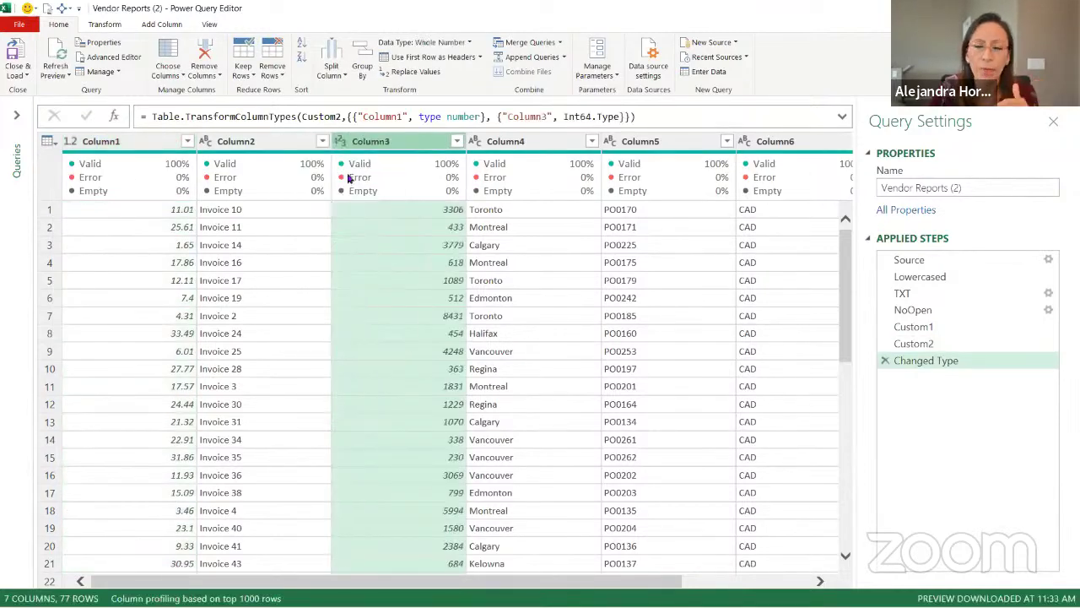
pyautogui.moveTo(348, 175)
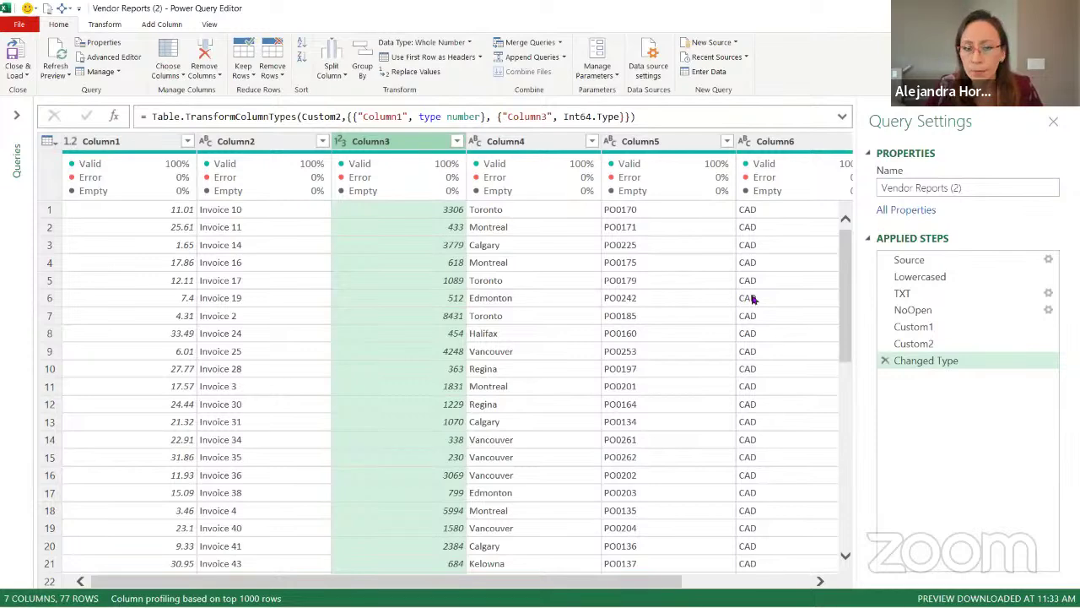
pyautogui.click(885, 362)
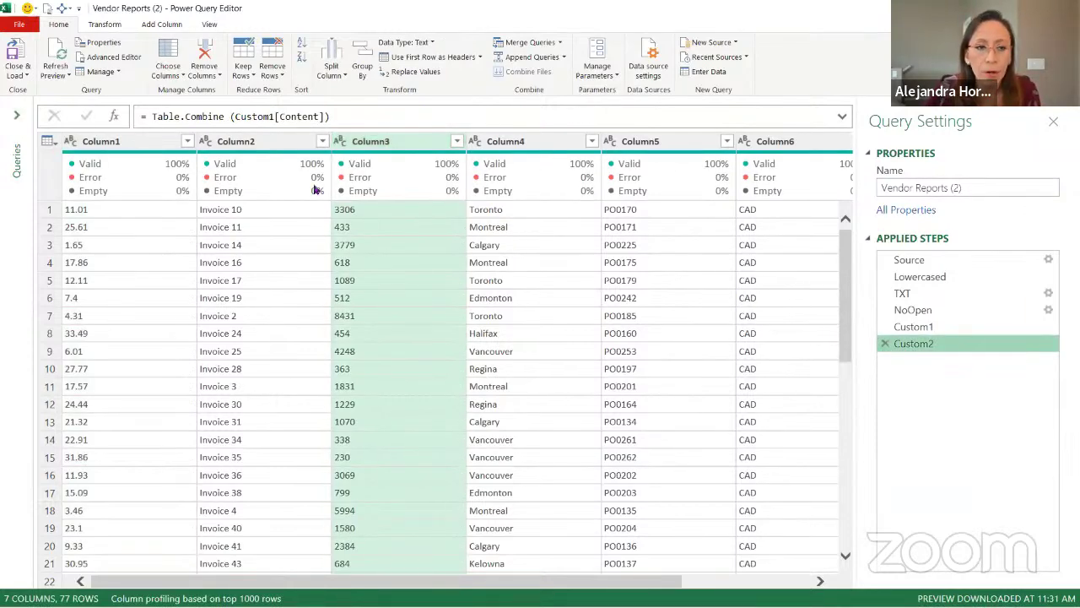
# Step: Check the ColNamesLive pairs Column1→Unit Cost, Column2→Invoice No., Column3→Quantity, then return to Vendor Reports (2)
pyautogui.click(16, 113)
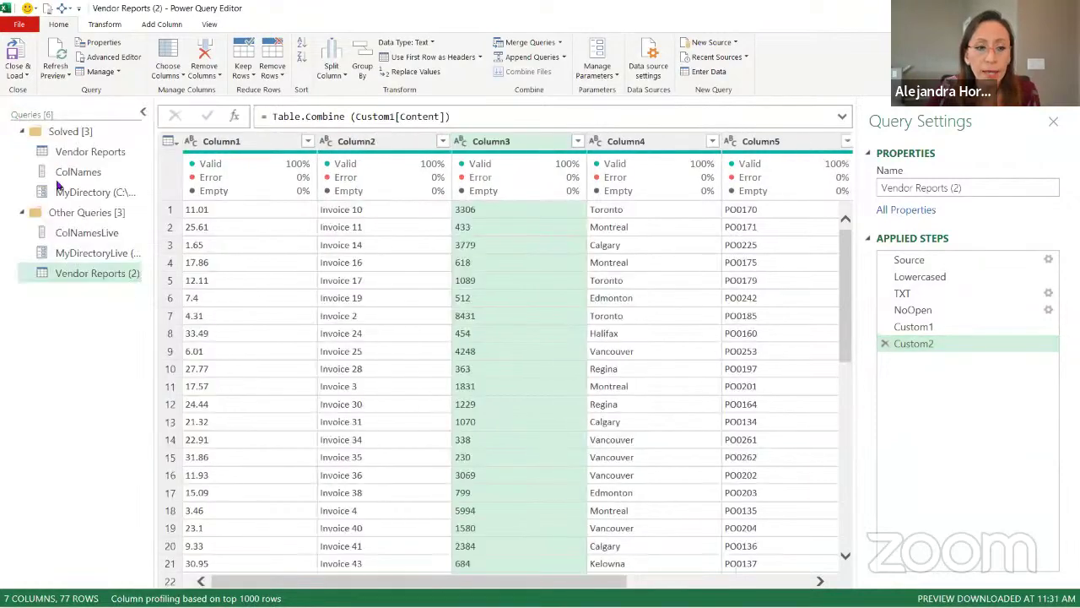
pyautogui.click(101, 233)
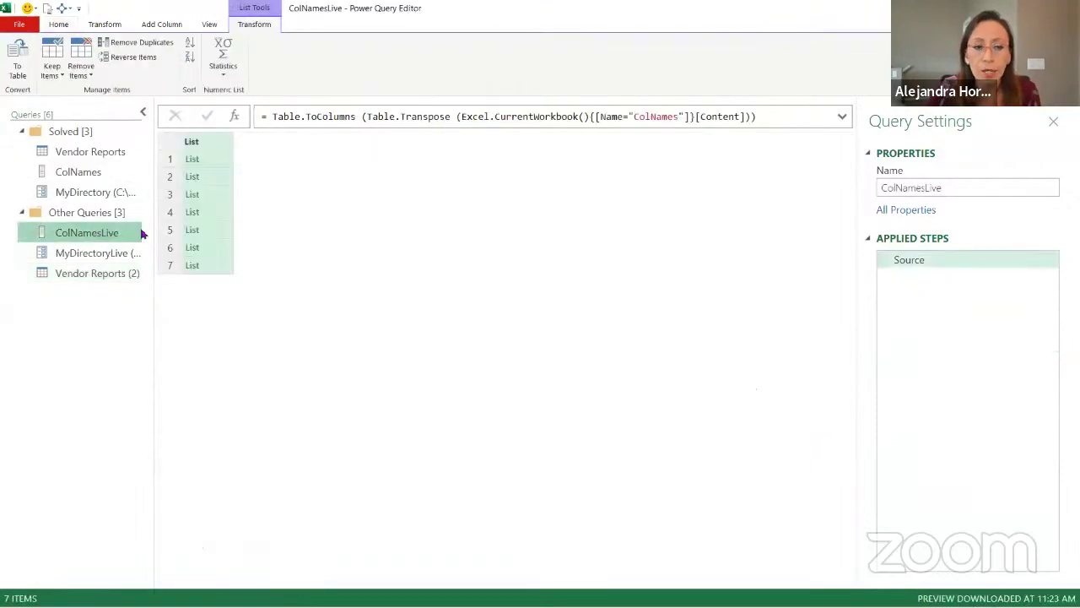
pyautogui.click(217, 163)
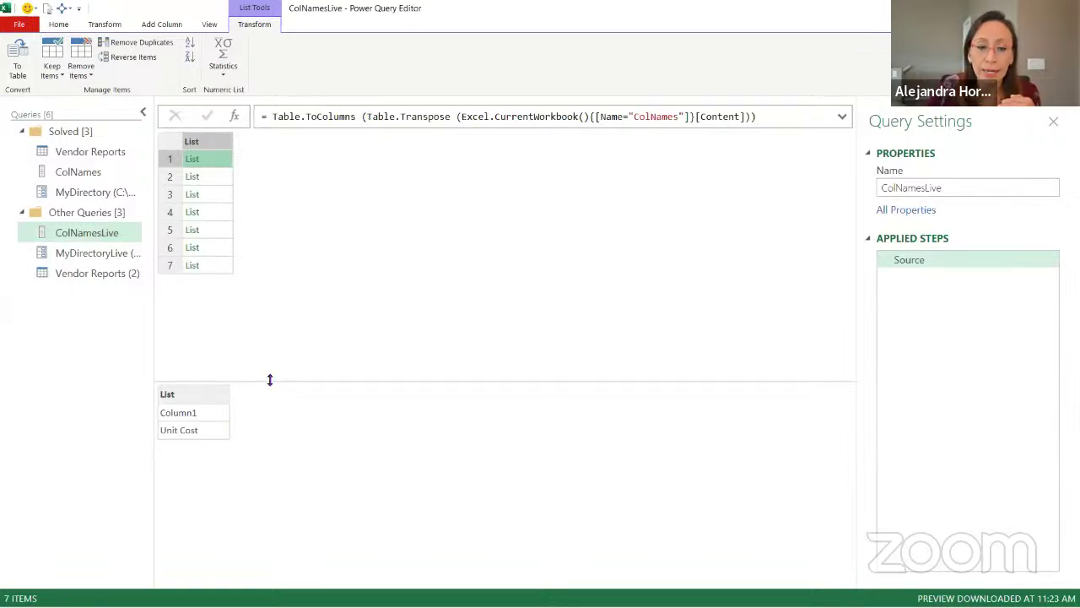
pyautogui.moveTo(270, 379); pyautogui.dragTo(269, 312)
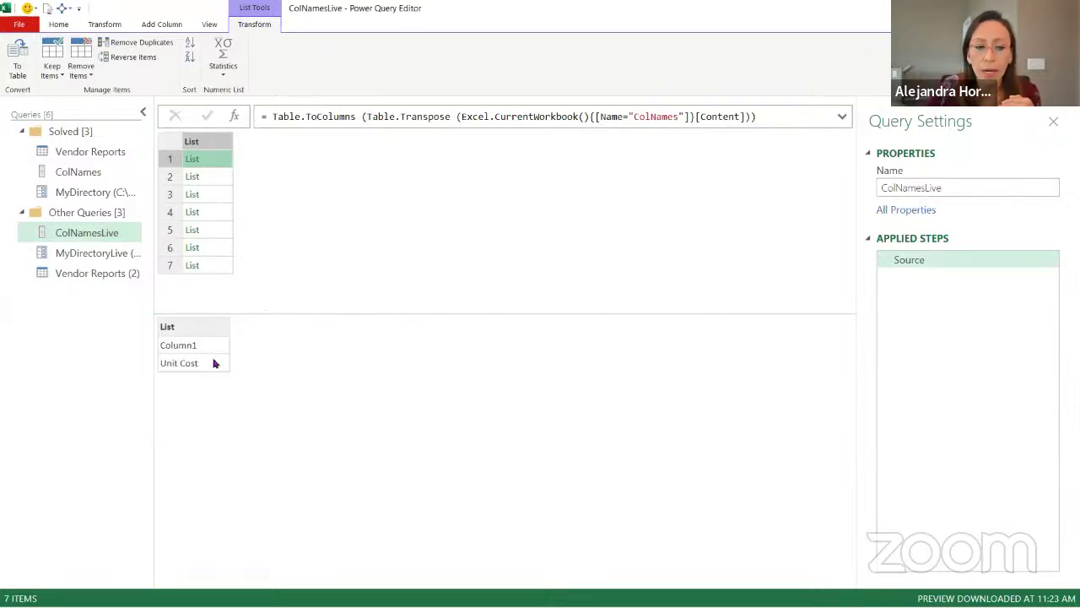
pyautogui.click(231, 179)
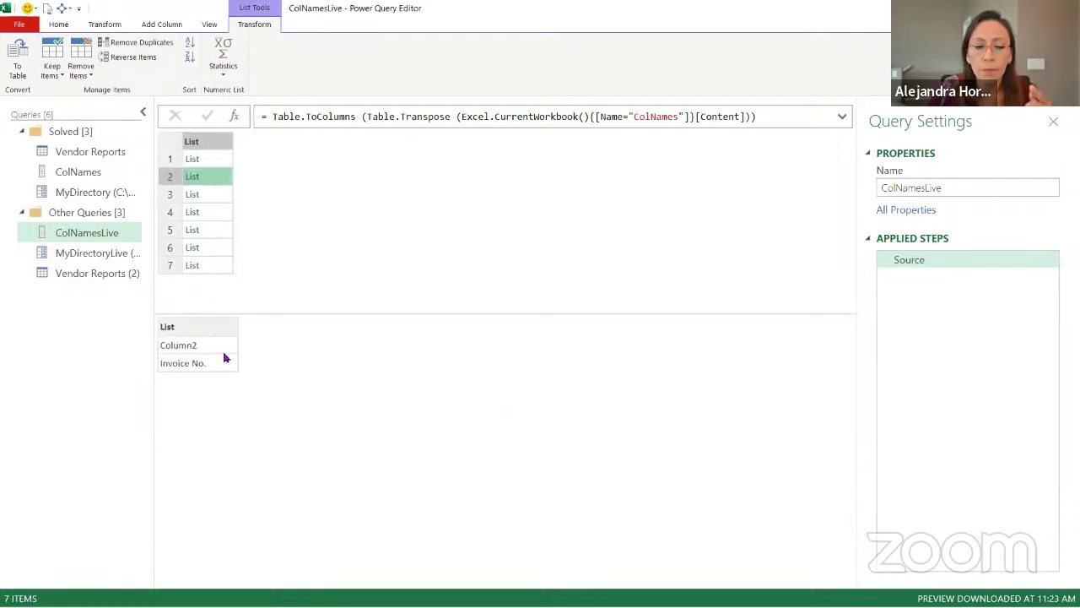
pyautogui.click(211, 198)
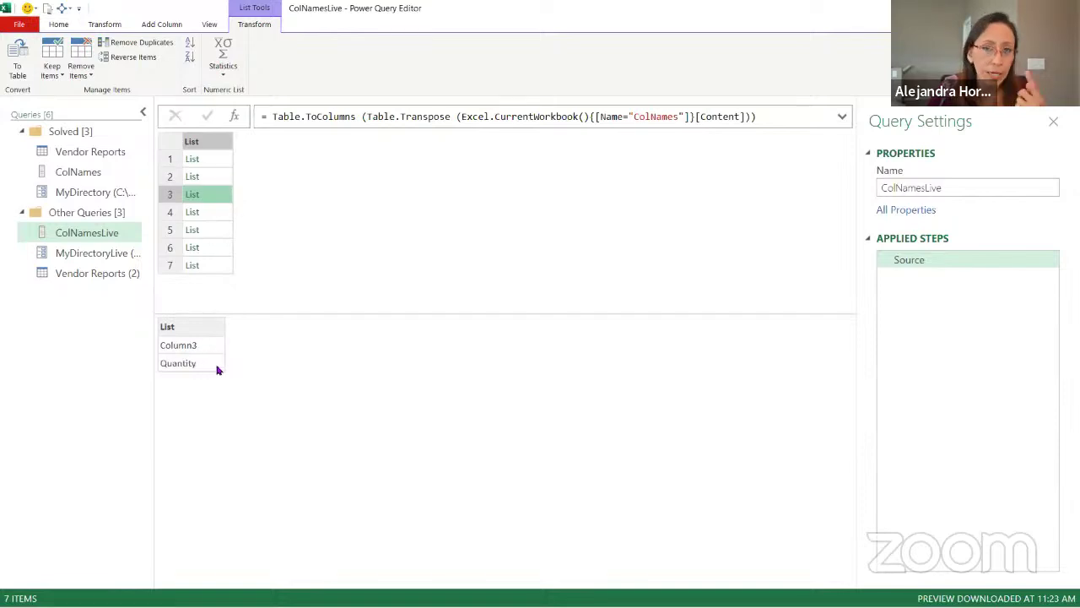
pyautogui.click(93, 274)
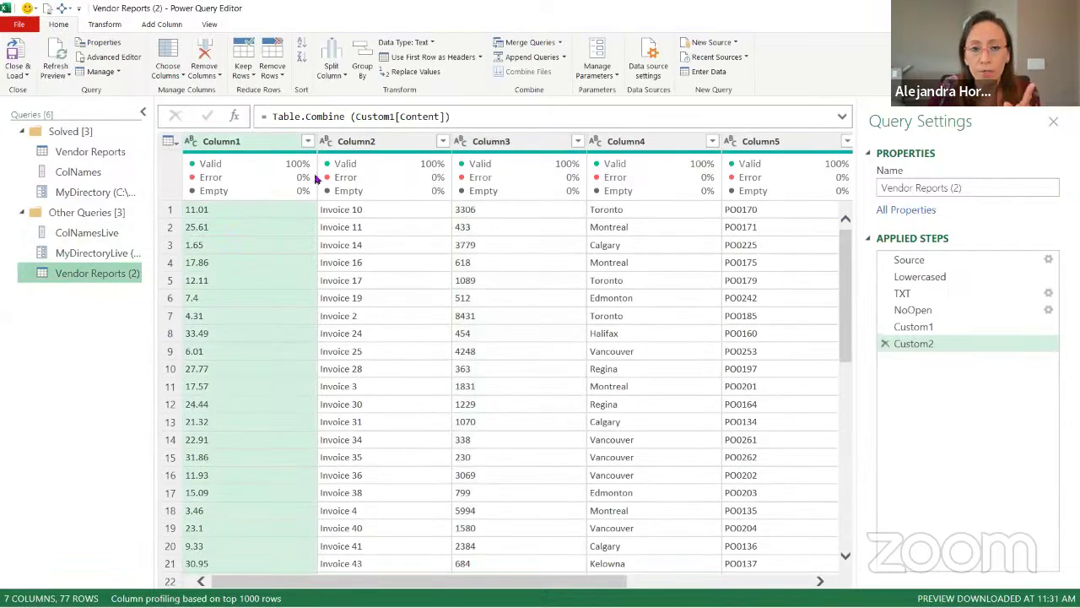
# Step: Rewrite Custom2 as Table.RenameColumns(Table.Combine(Custom1[Content]), ColNames)
pyautogui.click(272, 117)
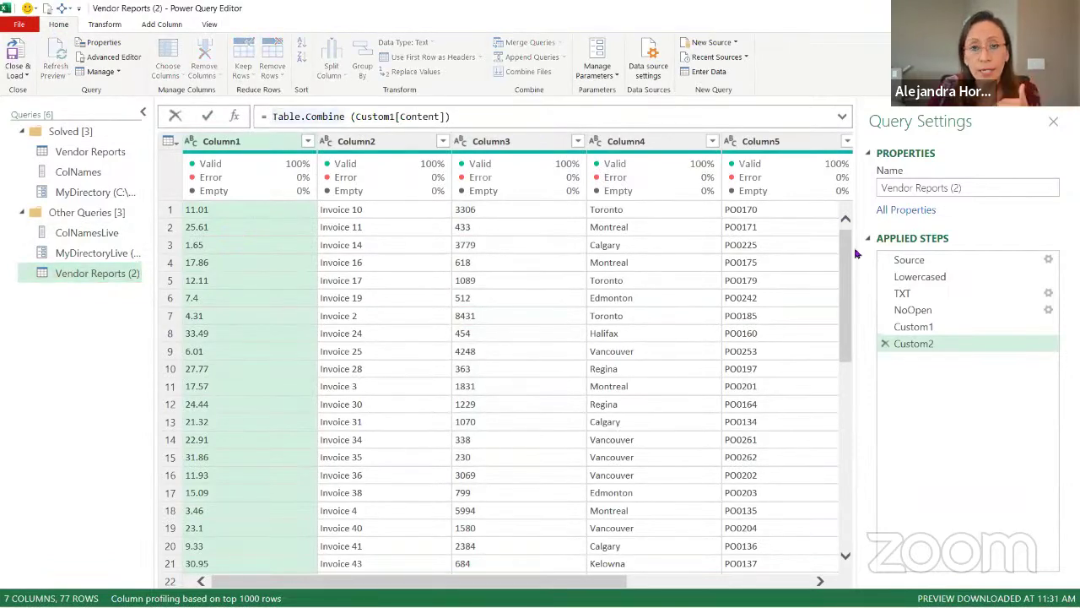
pyautogui.click(268, 116)
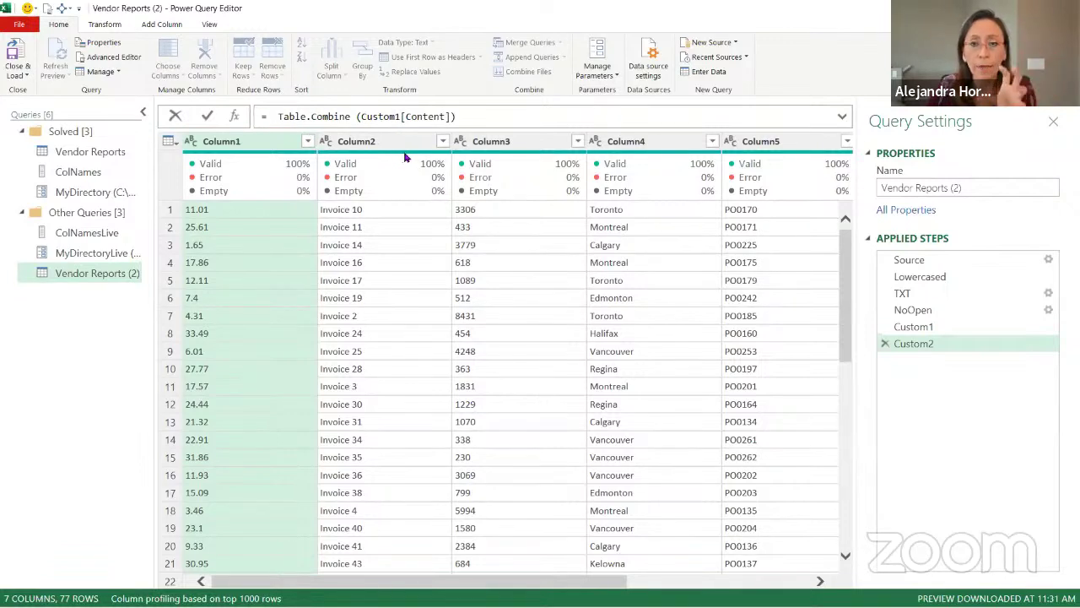
pyautogui.write('table')
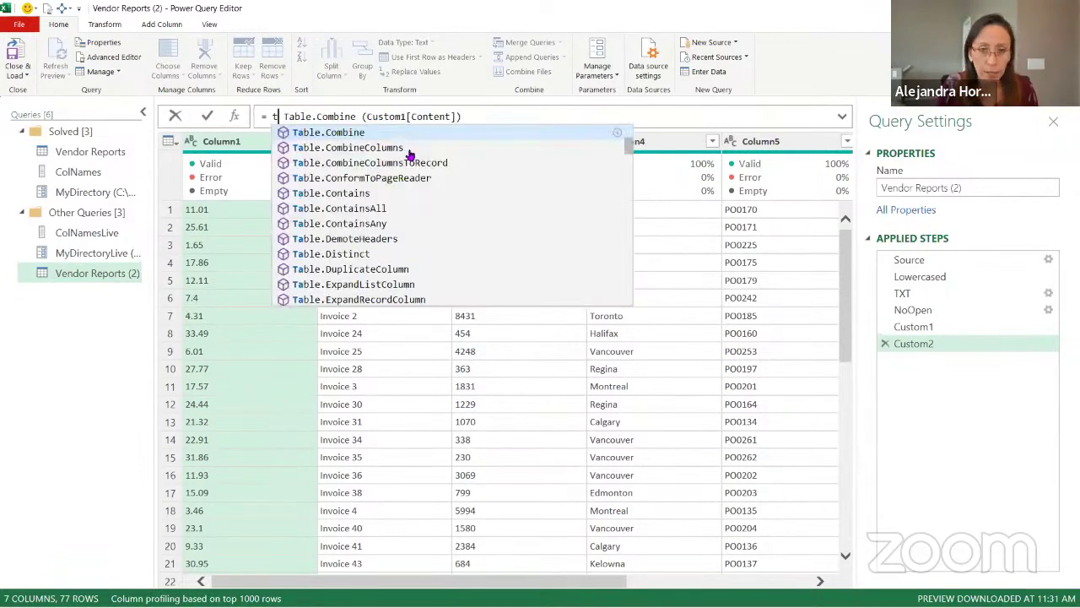
pyautogui.write('.rename')
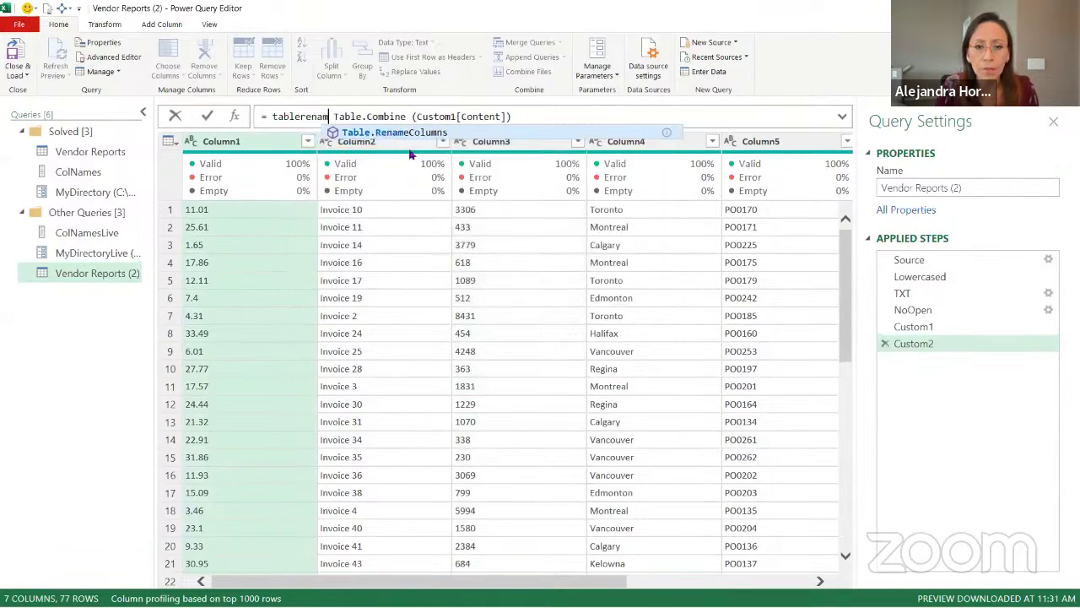
pyautogui.press('Tab')
pyautogui.write('(')
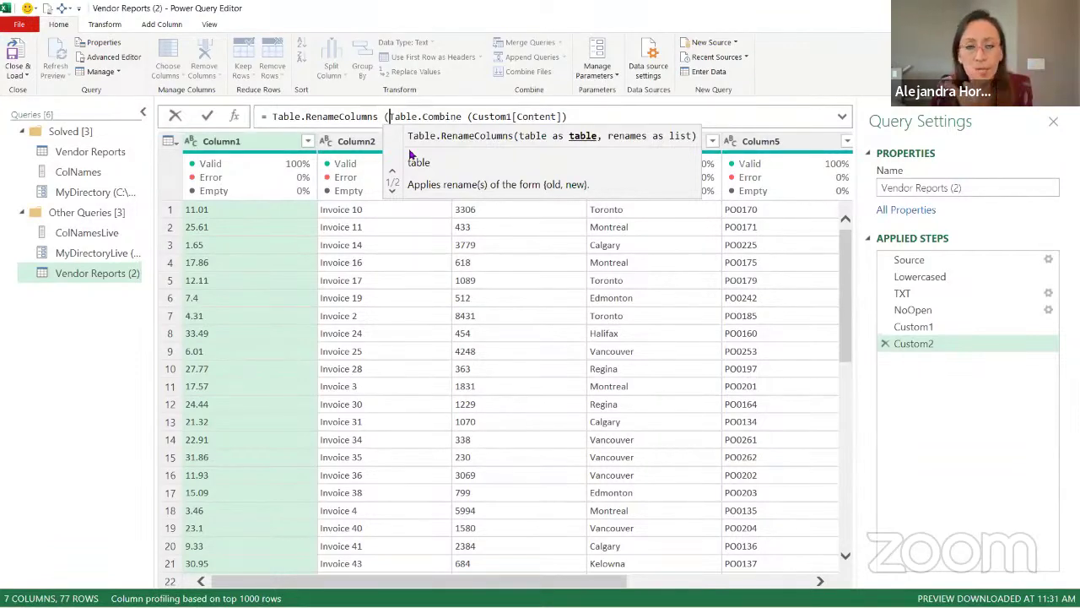
pyautogui.press('End')
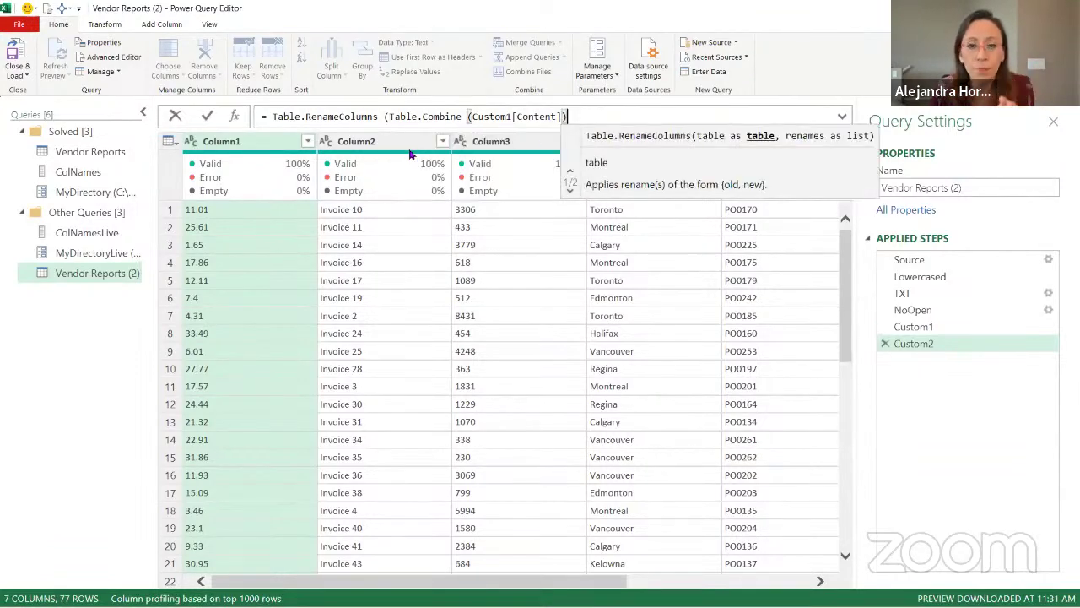
pyautogui.write(',')
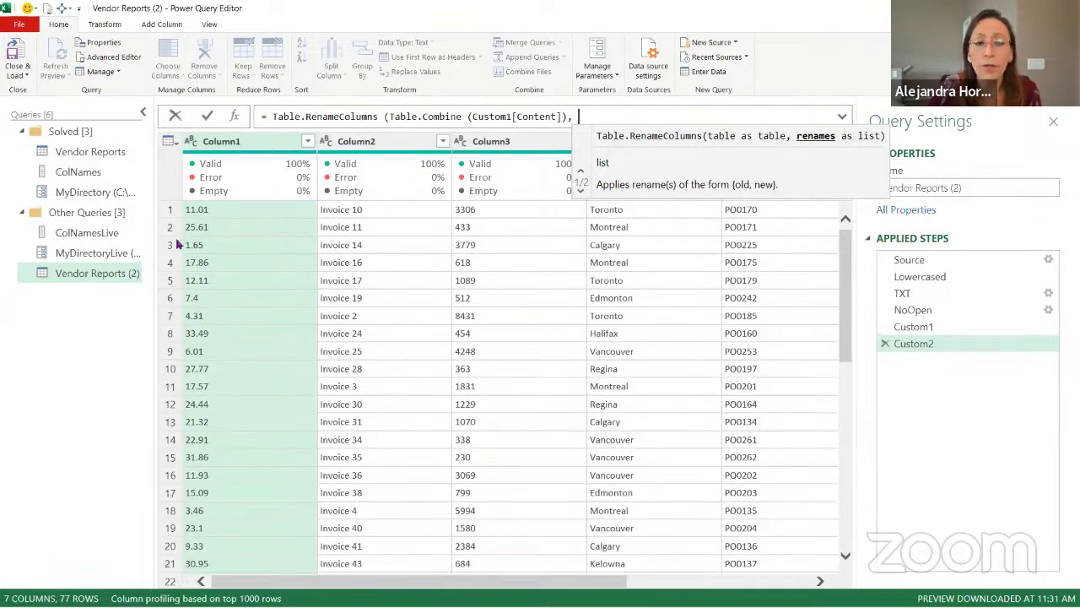
pyautogui.write(' Col')
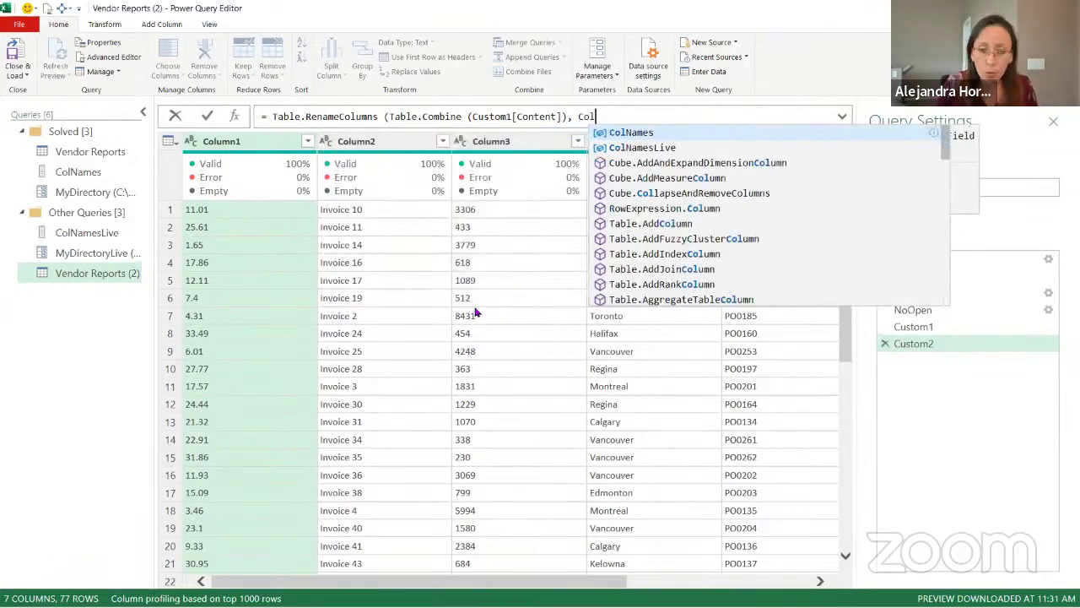
pyautogui.press('Tab')
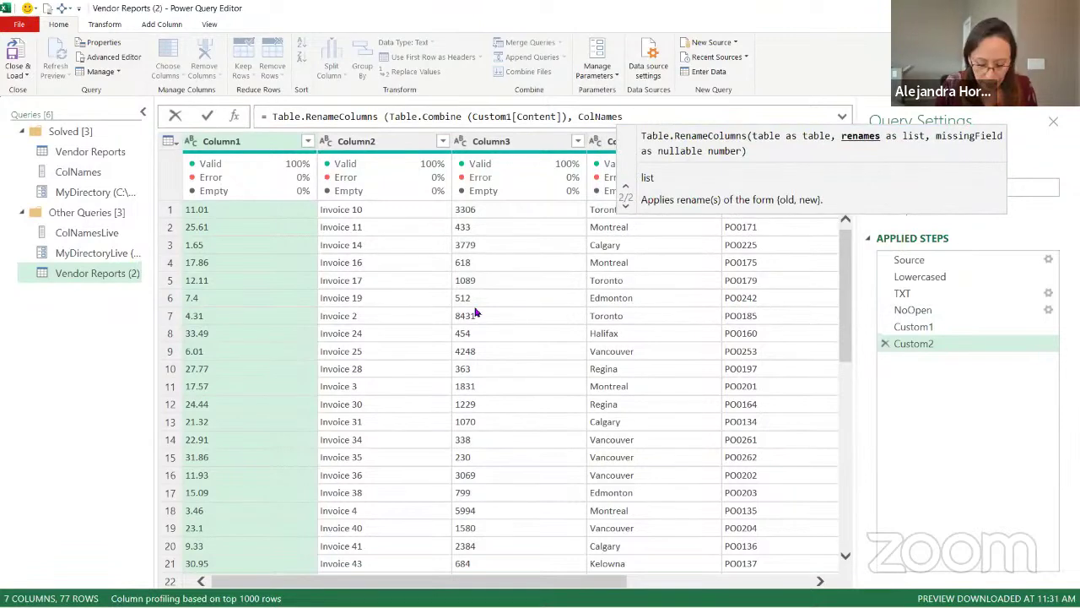
pyautogui.write(')')
pyautogui.press('Return')
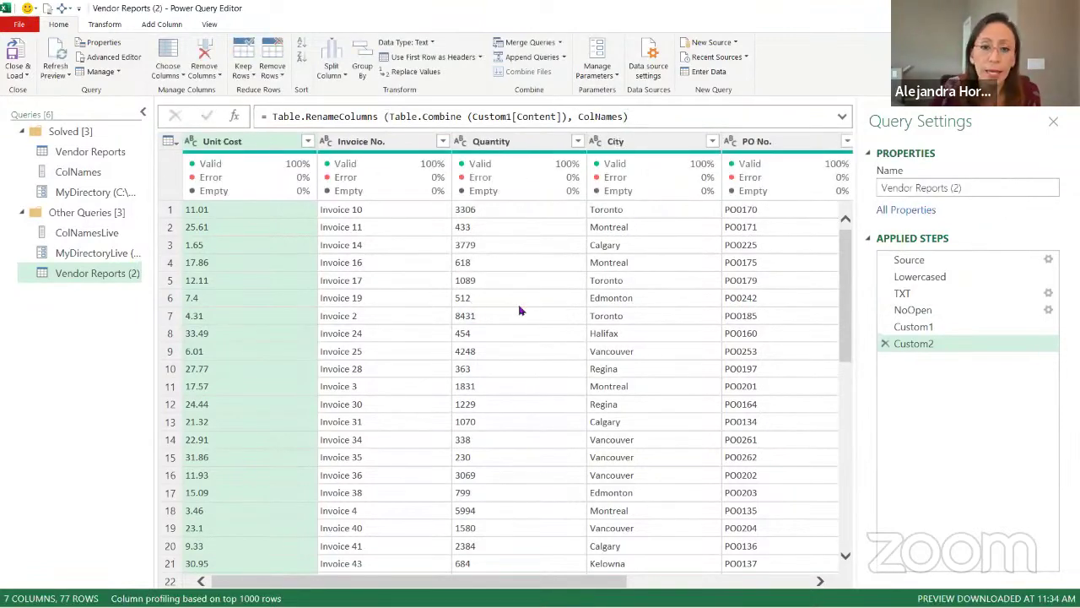
# Step: Set Unit Cost to Decimal Number and Quantity to Whole Number, then select both columns
pyautogui.click(249, 140)
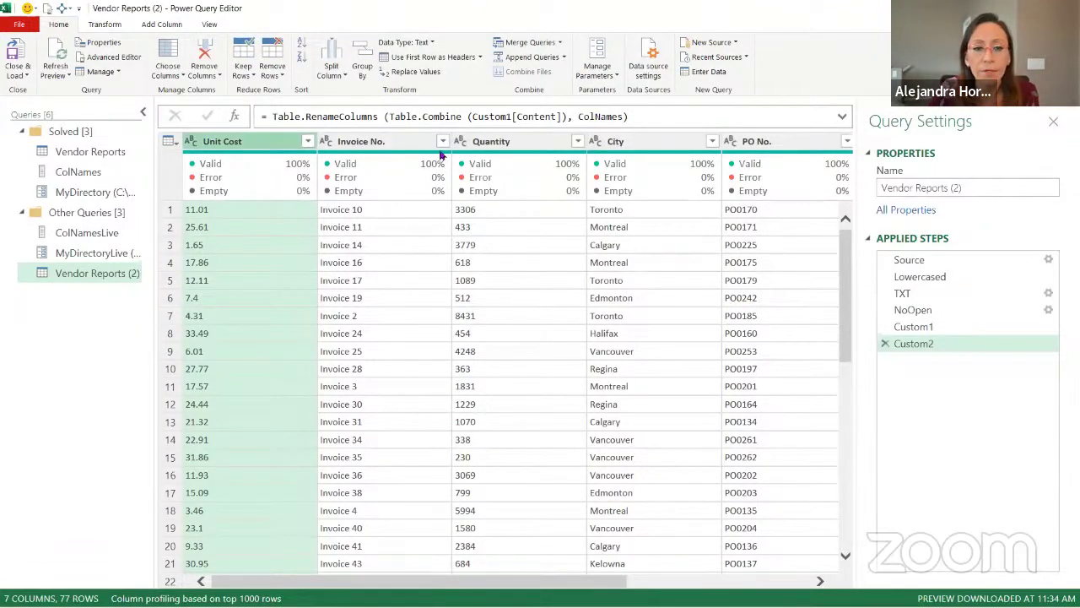
pyautogui.click(428, 152)
pyautogui.click(569, 147)
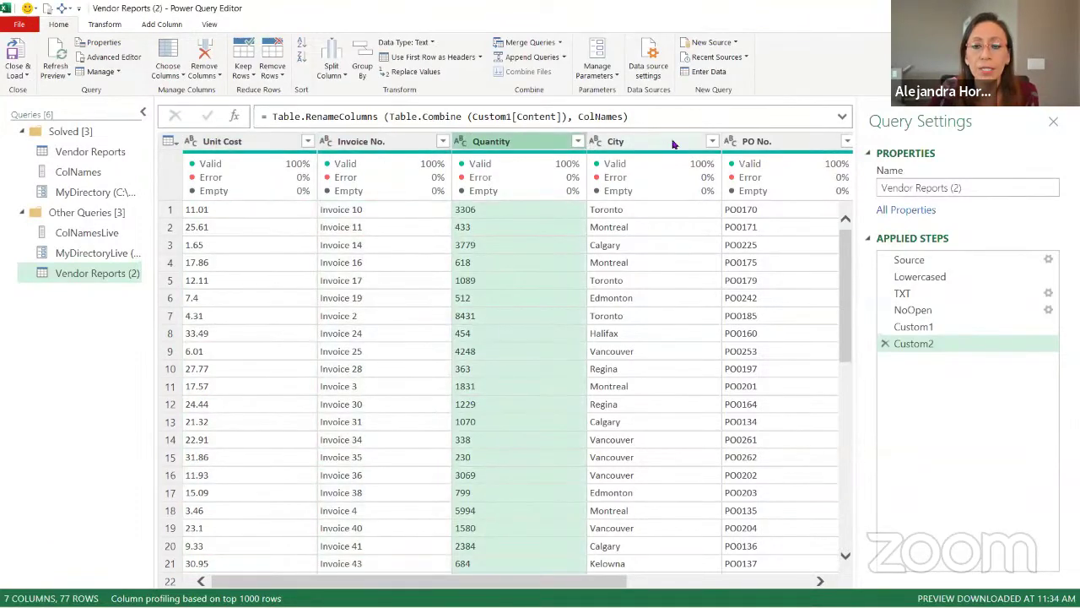
pyautogui.click(677, 142)
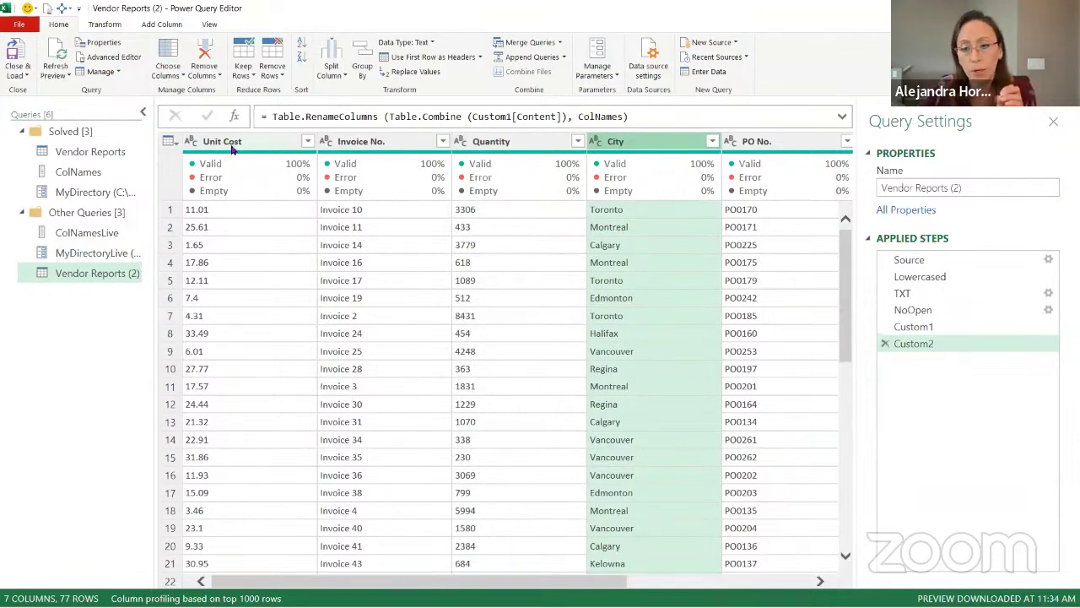
pyautogui.click(193, 143)
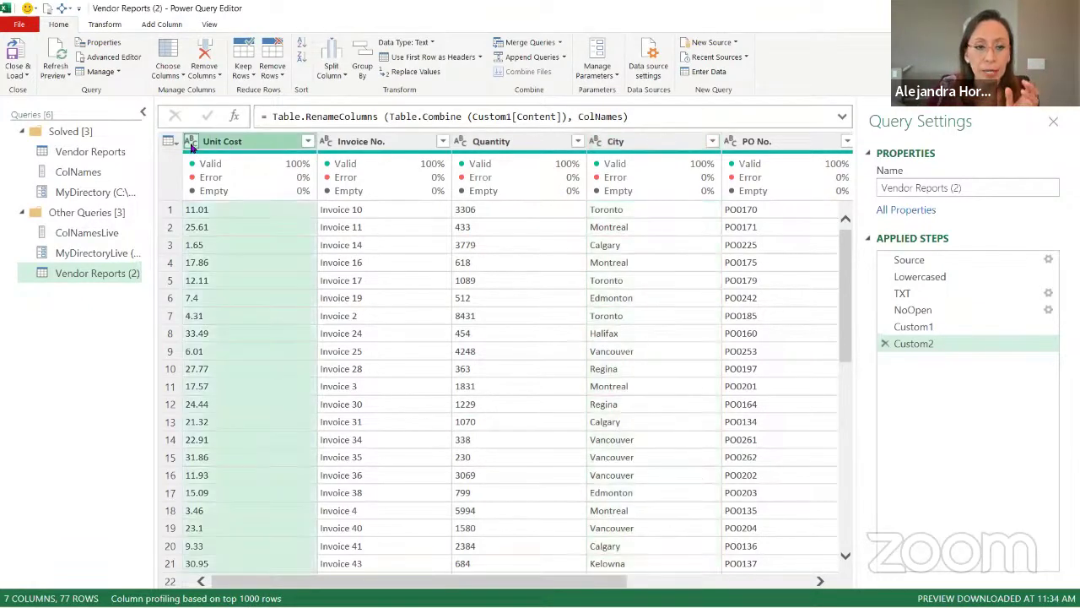
pyautogui.click(190, 143)
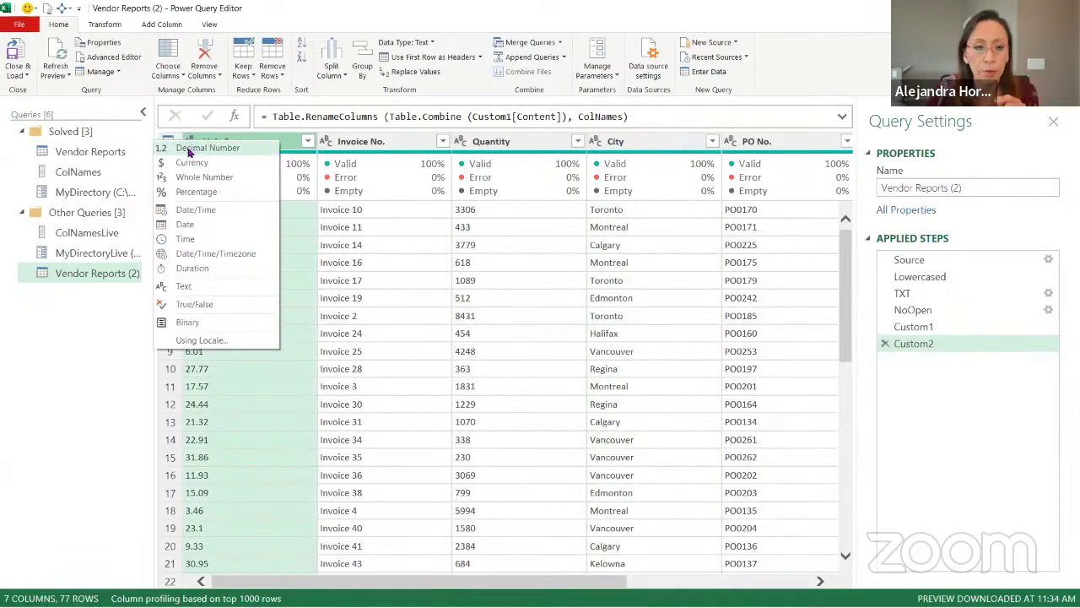
pyautogui.click(185, 148)
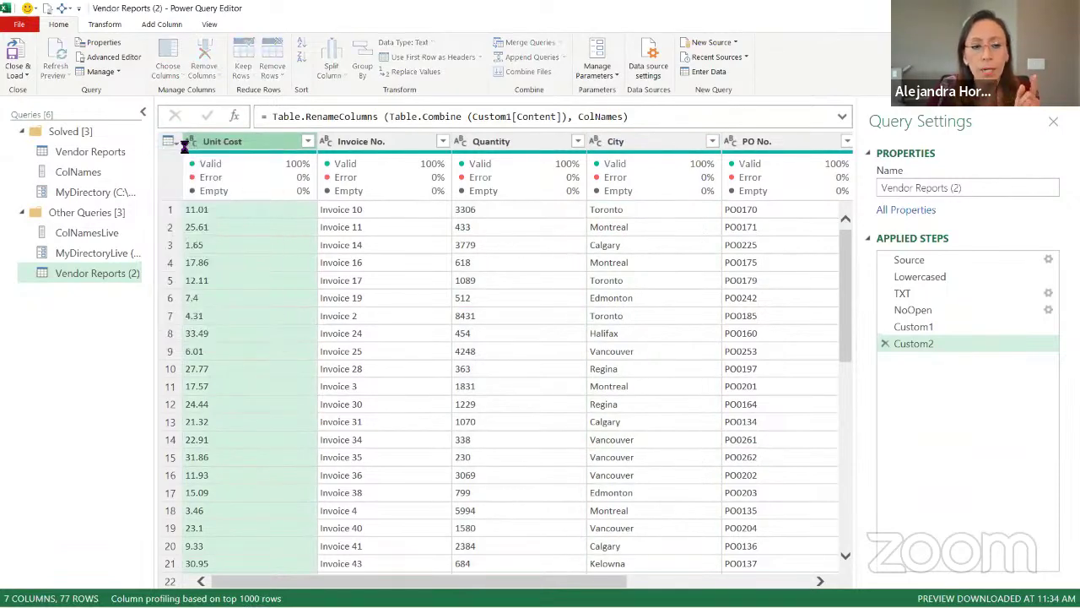
pyautogui.click(460, 142)
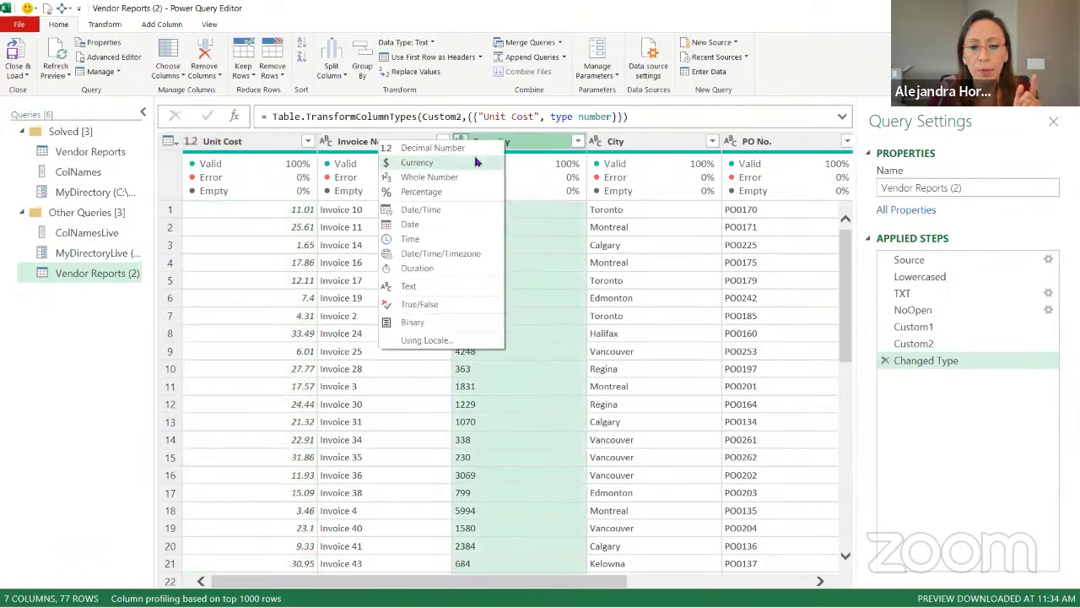
pyautogui.click(477, 177)
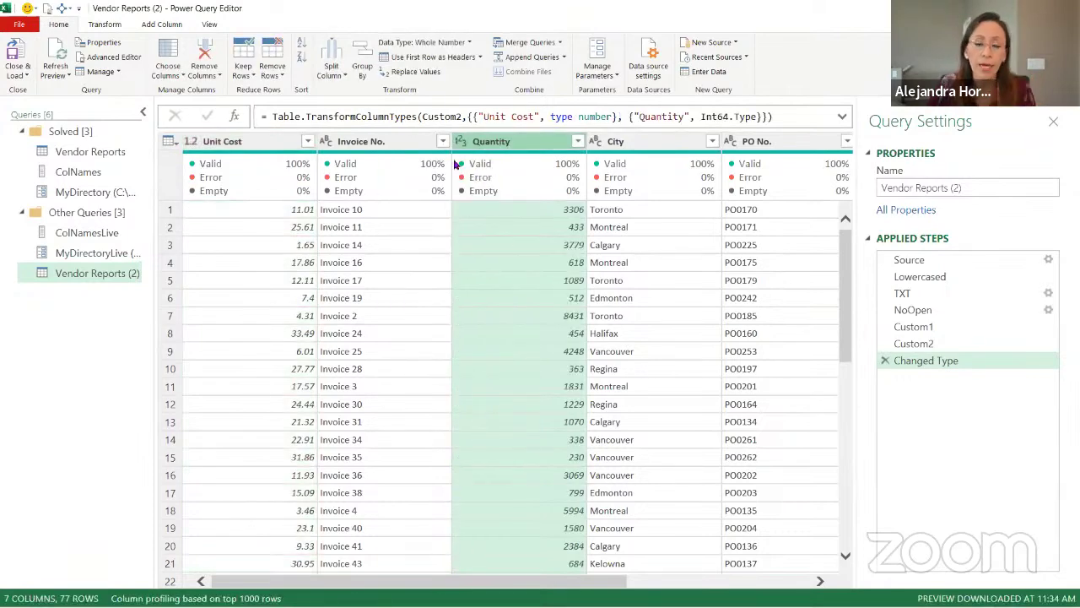
pyautogui.keyDown('ctrl'); pyautogui.click(243, 142); pyautogui.keyUp('ctrl')
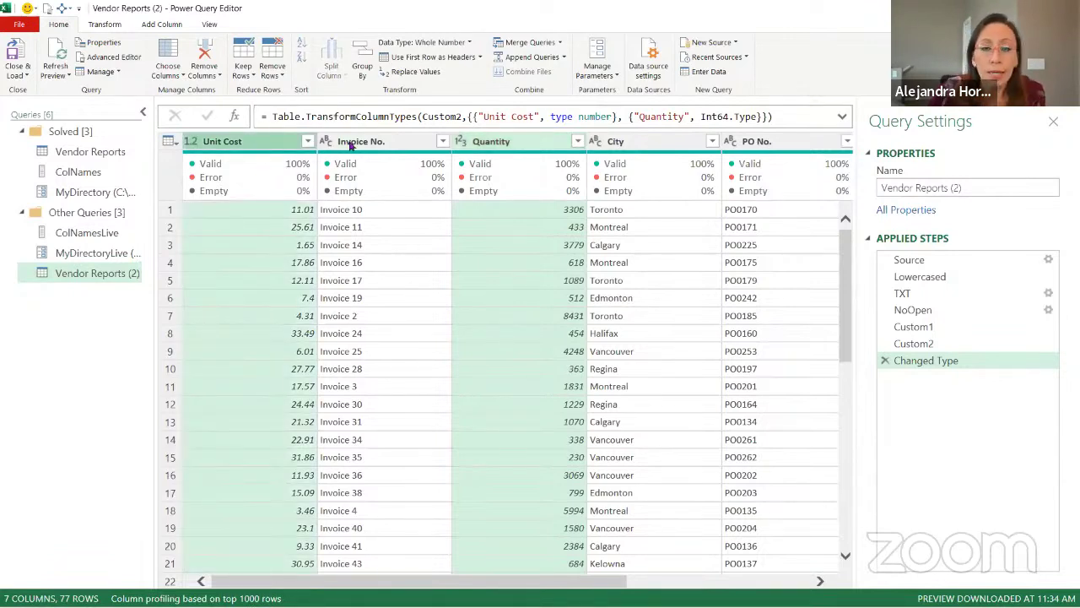
pyautogui.click(166, 25)
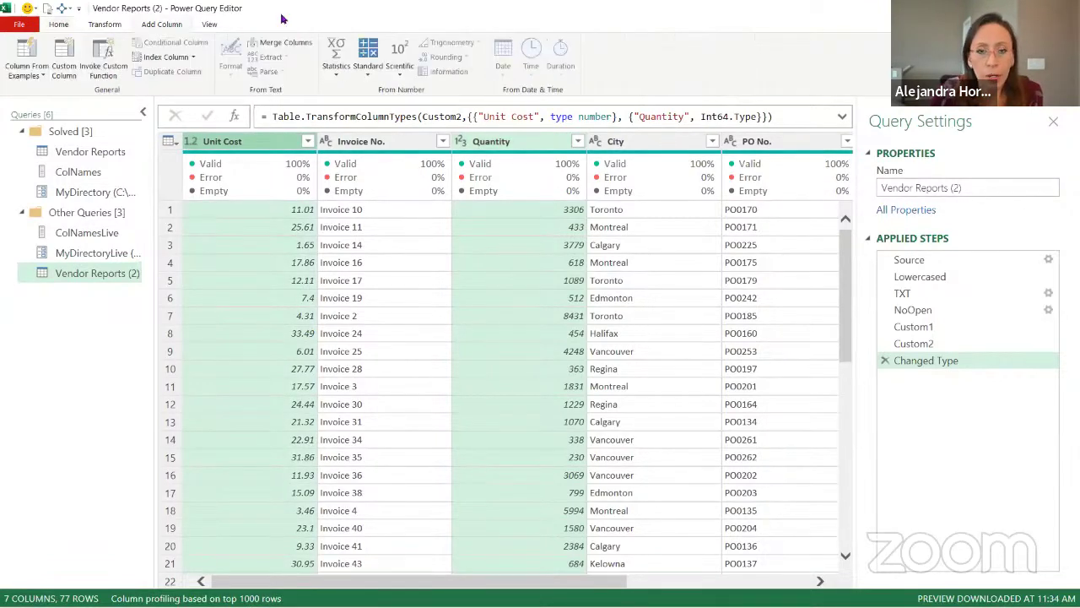
# Step: Multiply Quantity by Unit Cost into a new column renamed from Multiplication to Cost
pyautogui.click(370, 67)
pyautogui.click(374, 105)
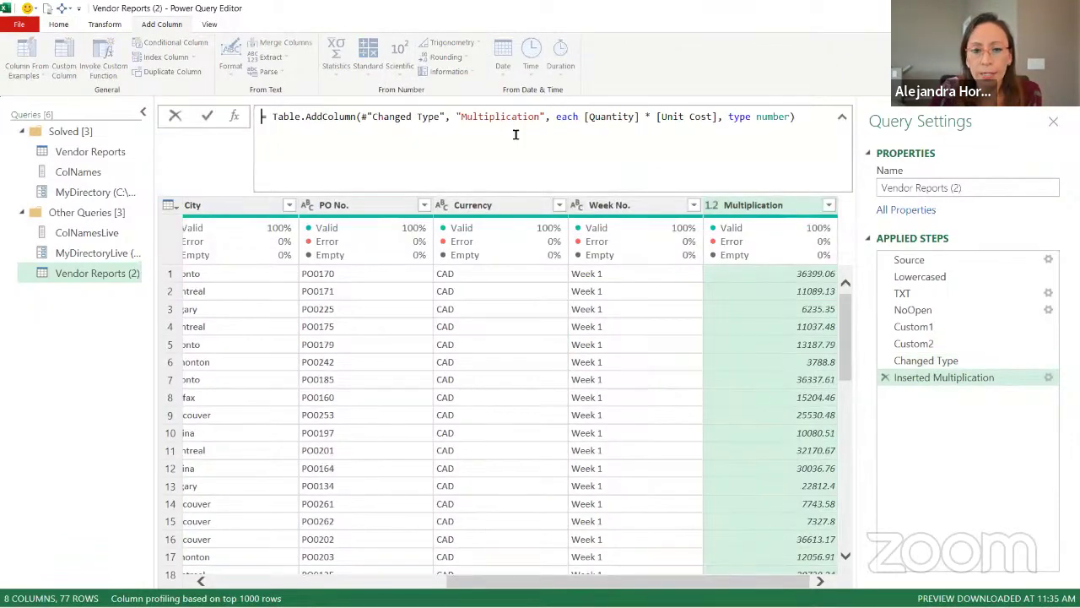
pyautogui.moveTo(462, 116); pyautogui.dragTo(538, 117)
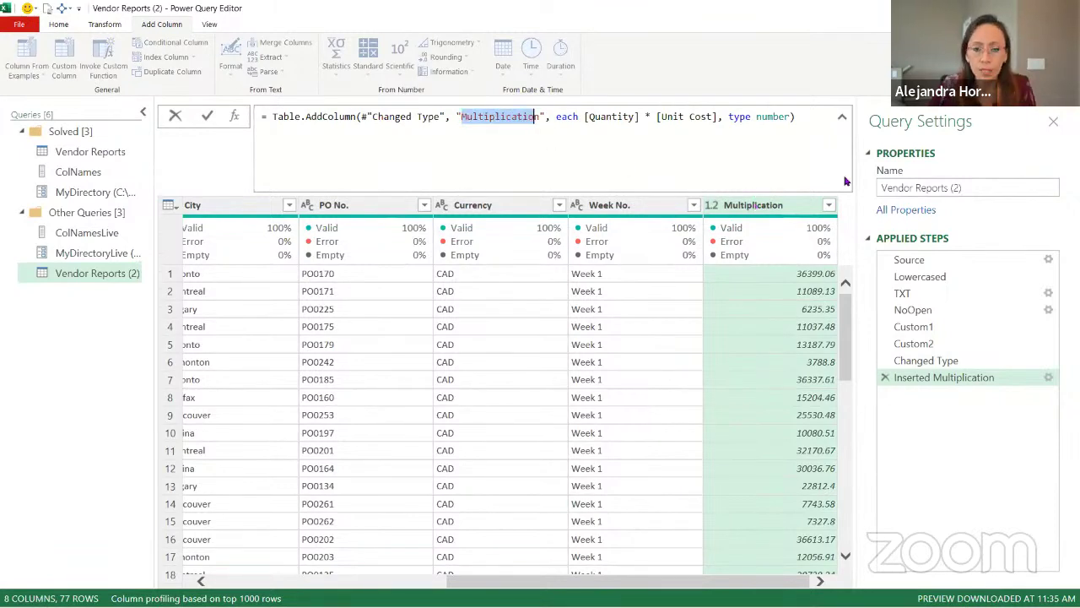
pyautogui.write('Cost')
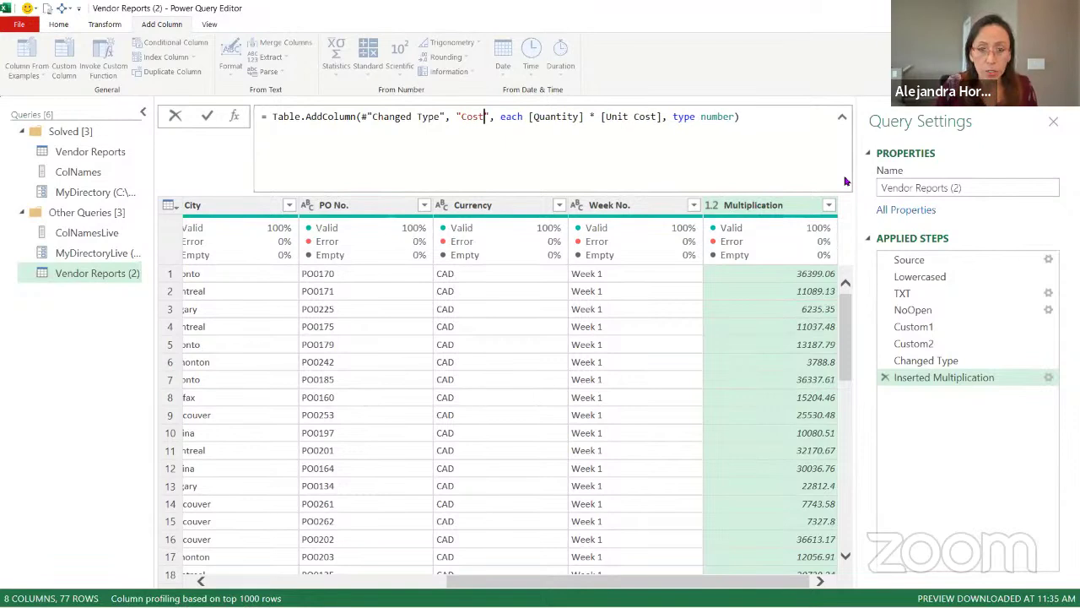
pyautogui.press('Return')
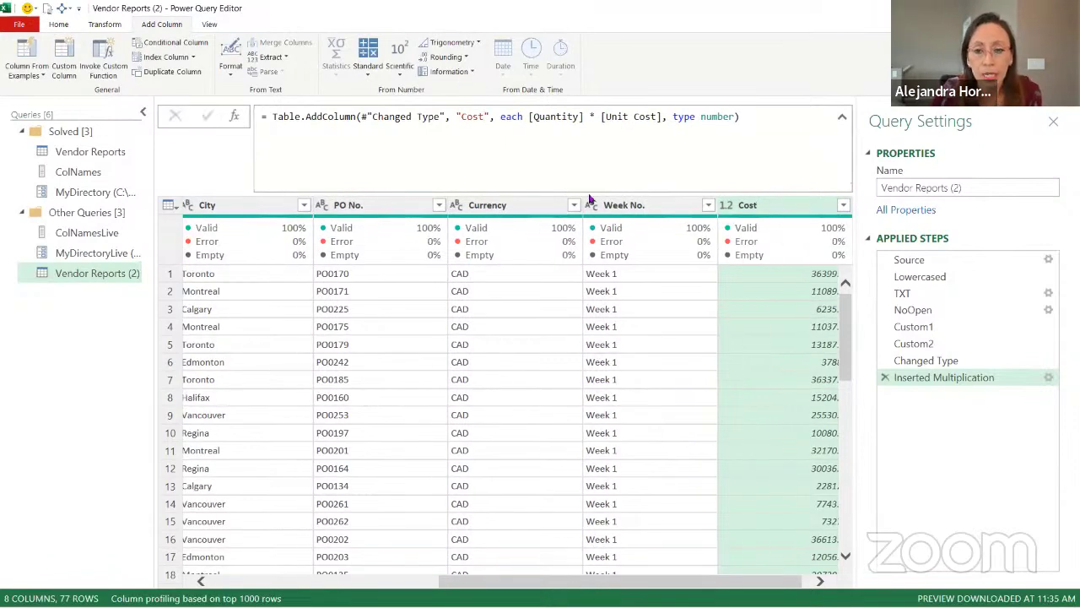
pyautogui.doubleClick(747, 206)
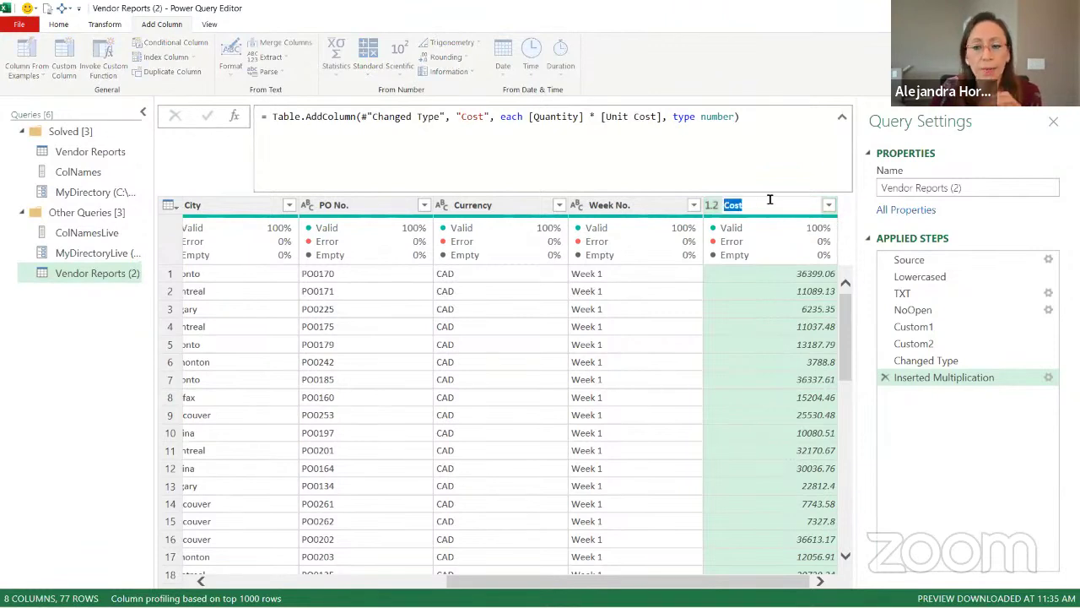
pyautogui.click(842, 236)
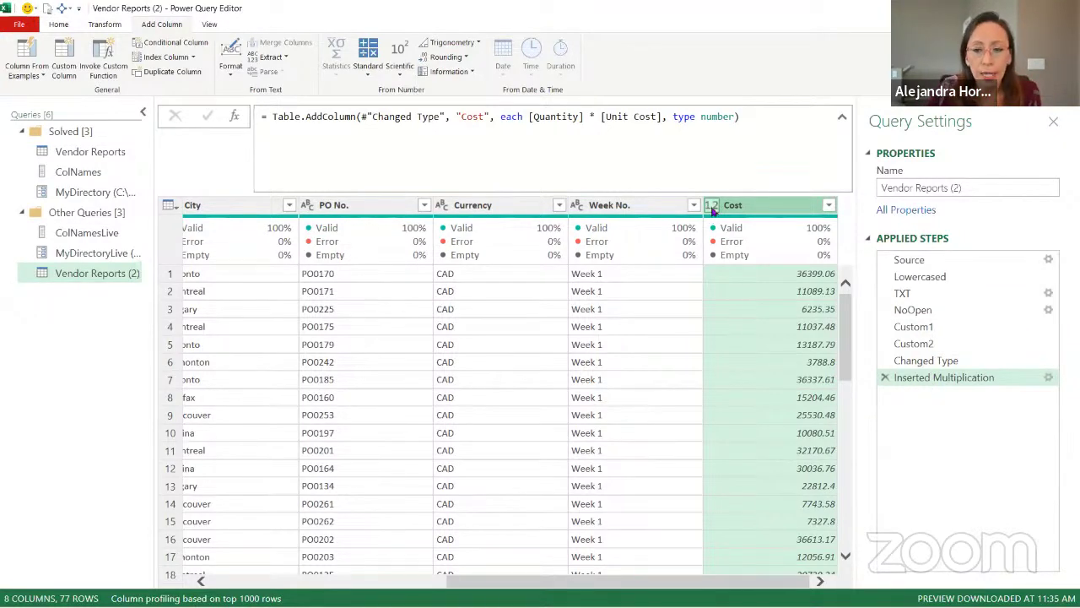
pyautogui.moveTo(540, 581); pyautogui.dragTo(250, 582)
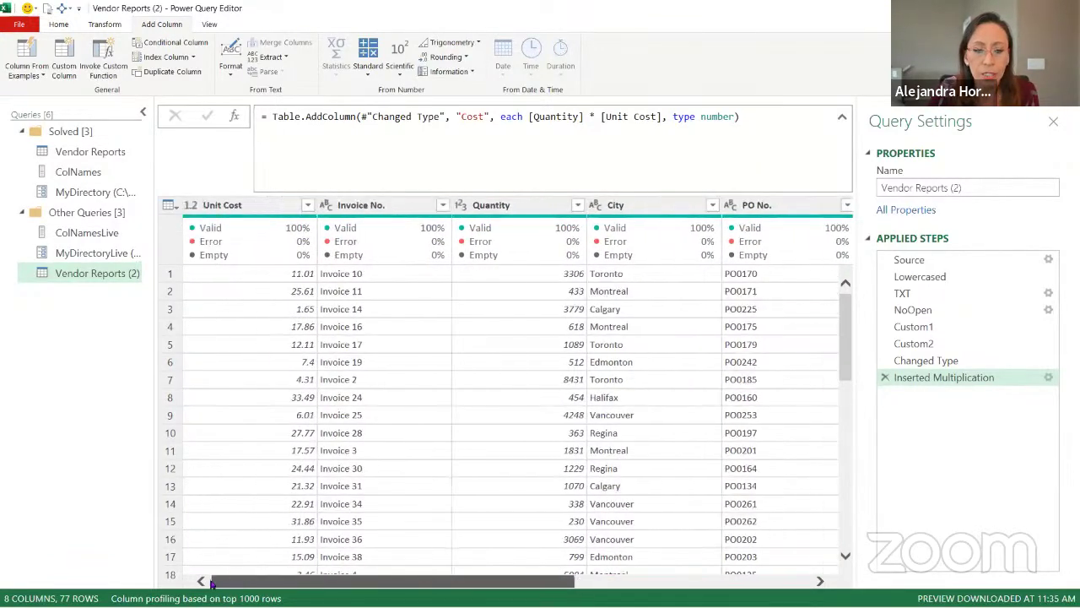
# Step: Delete the selected Unit Cost, Quantity and Currency columns
pyautogui.click(226, 206)
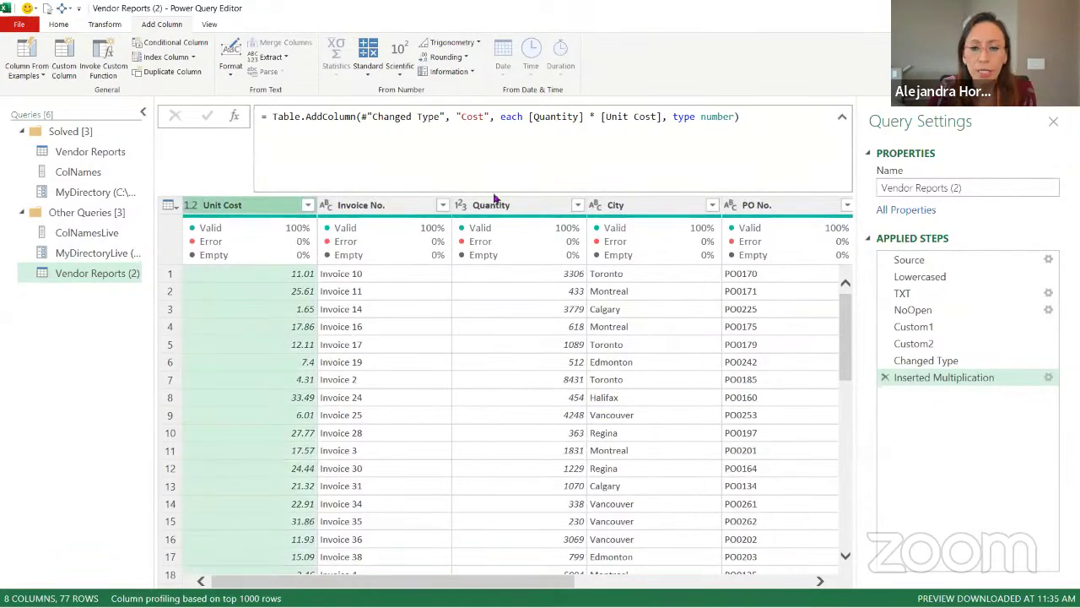
pyautogui.keyDown('ctrl'); pyautogui.click(540, 206); pyautogui.keyUp('ctrl')
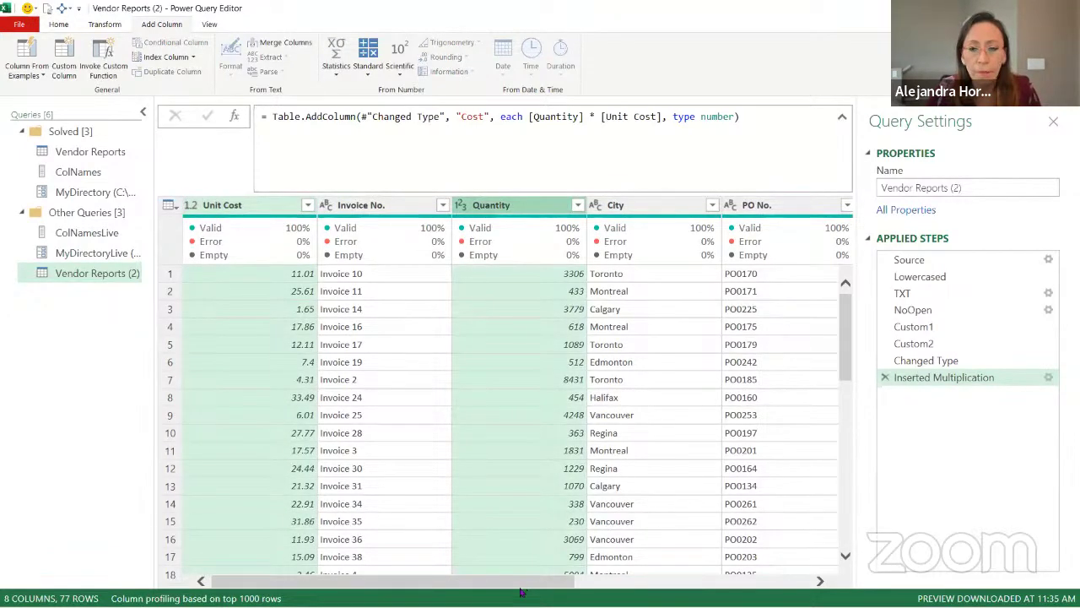
pyautogui.moveTo(523, 582); pyautogui.dragTo(758, 583)
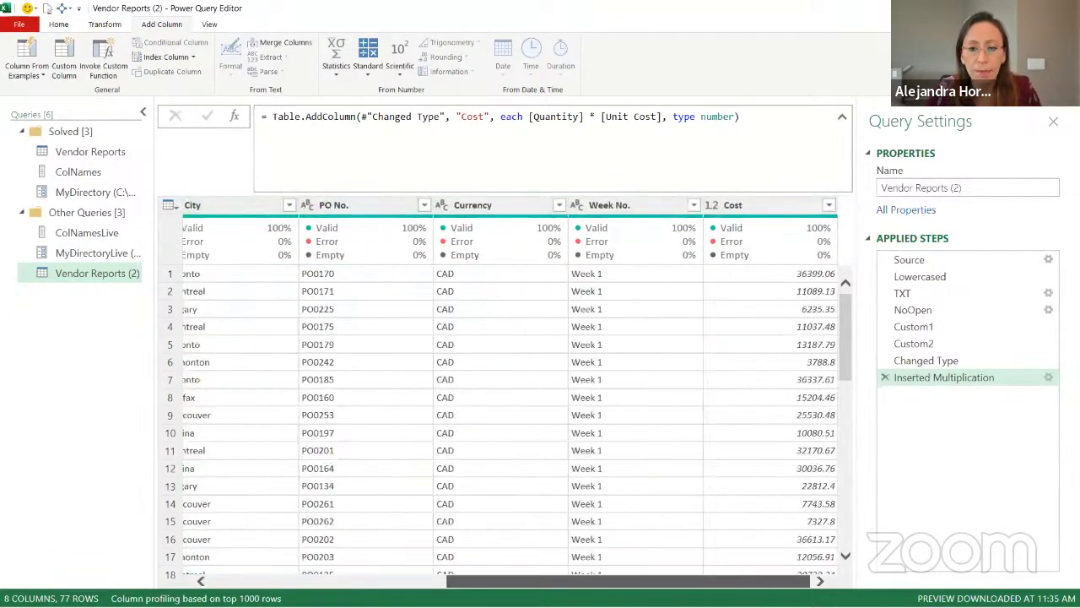
pyautogui.click(500, 205)
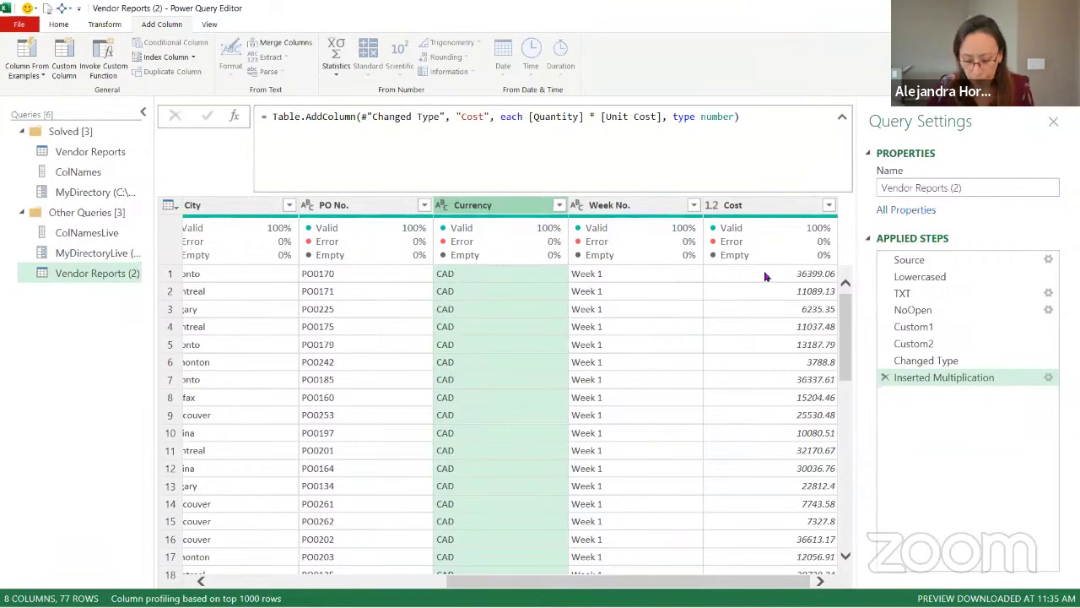
pyautogui.press('Delete')
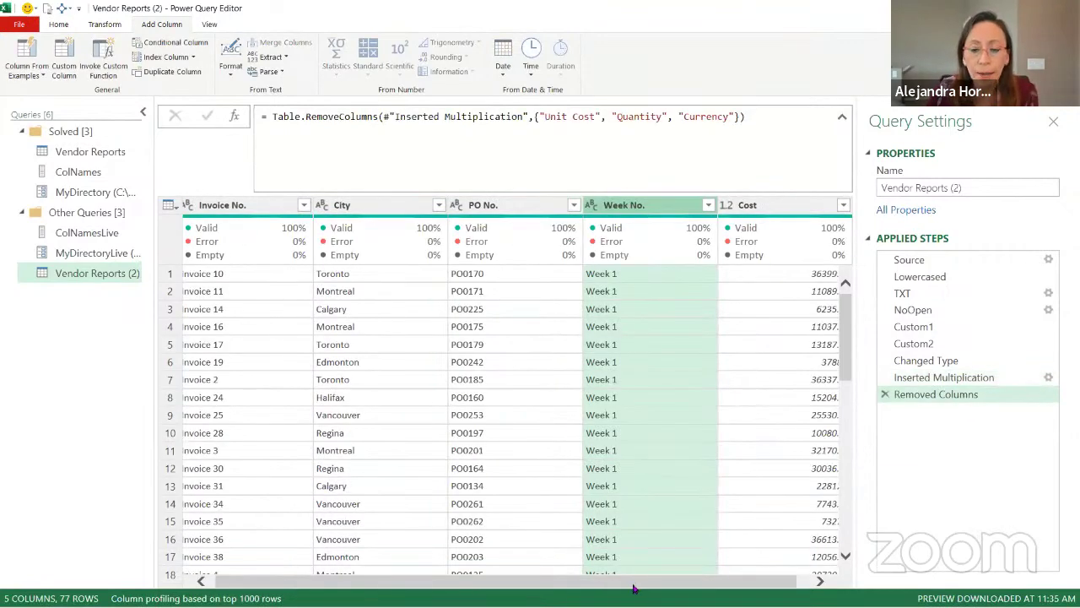
pyautogui.moveTo(634, 582)
pyautogui.mouseDown()
pyautogui.moveTo(530, 573)
pyautogui.moveTo(633, 584)
pyautogui.mouseUp()
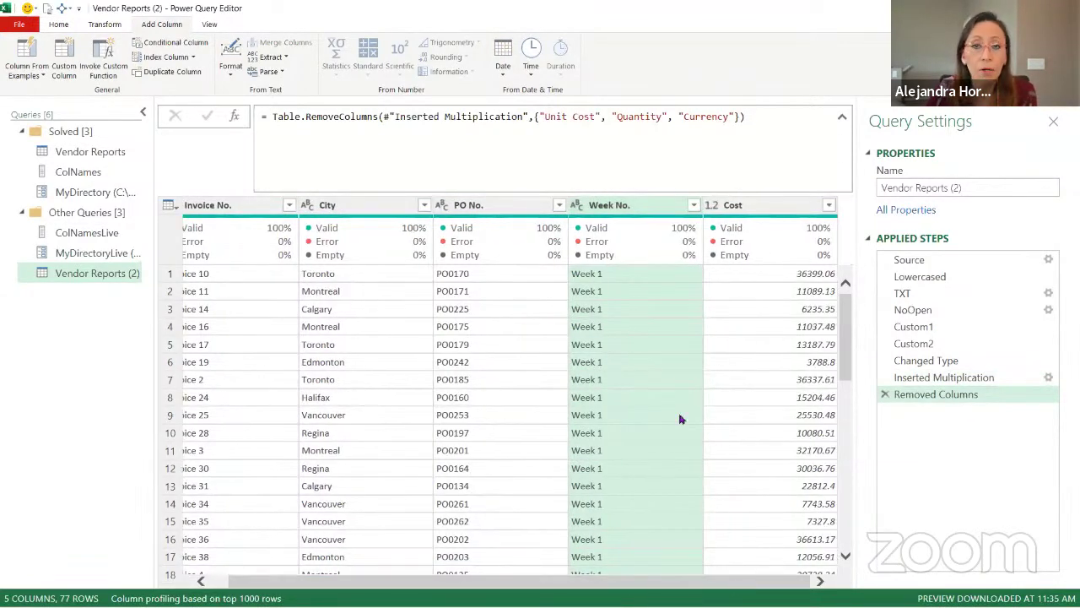
pyautogui.click(58, 25)
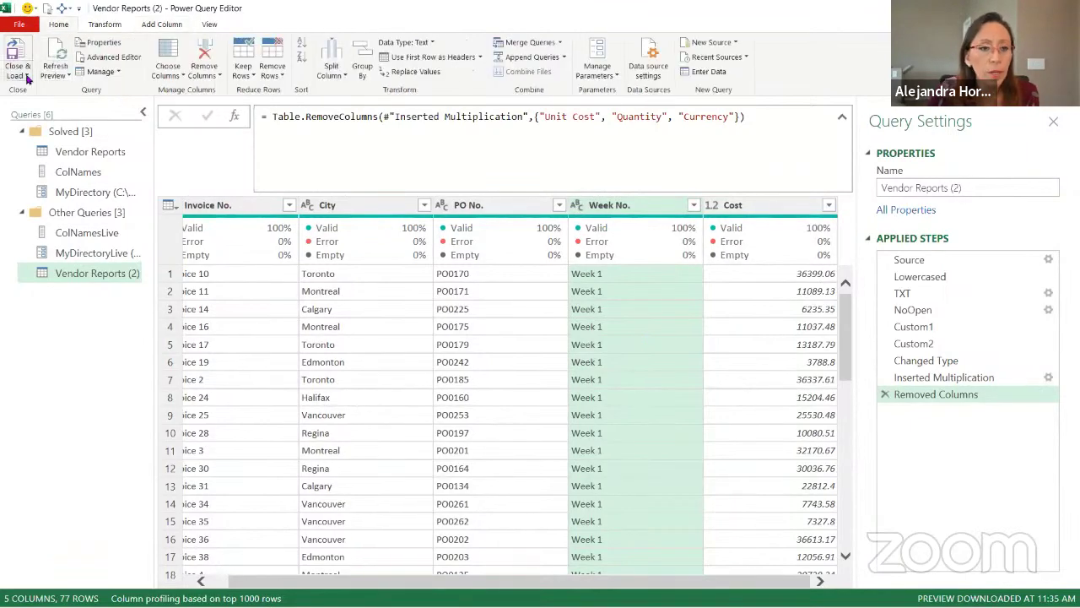
# Step: Close & Load To with Only Create Connection for Vendor Reports (2)
pyautogui.click(21, 72)
pyautogui.click(29, 106)
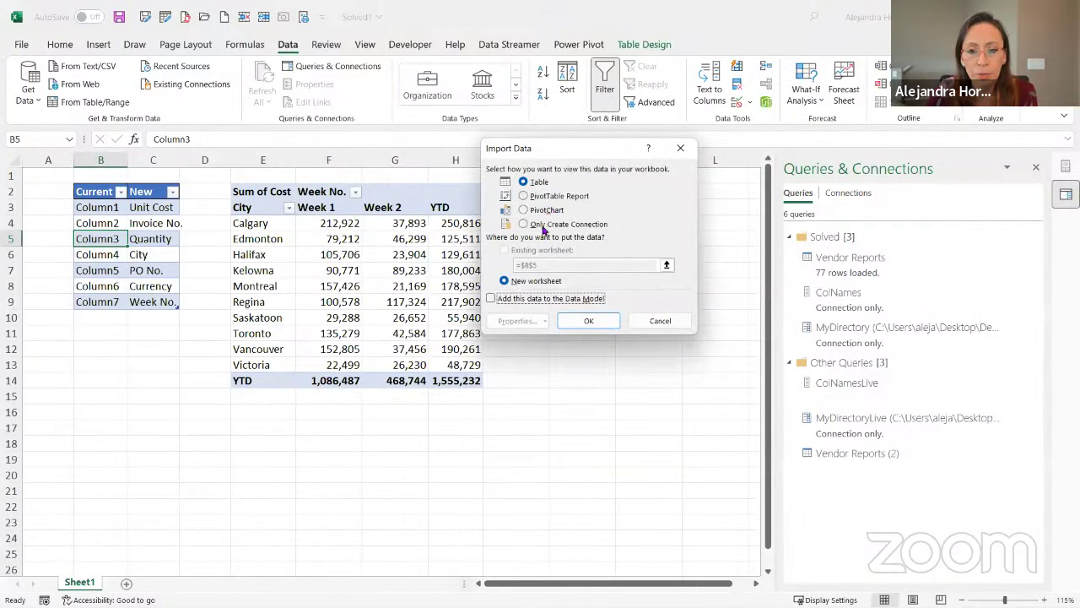
pyautogui.click(544, 225)
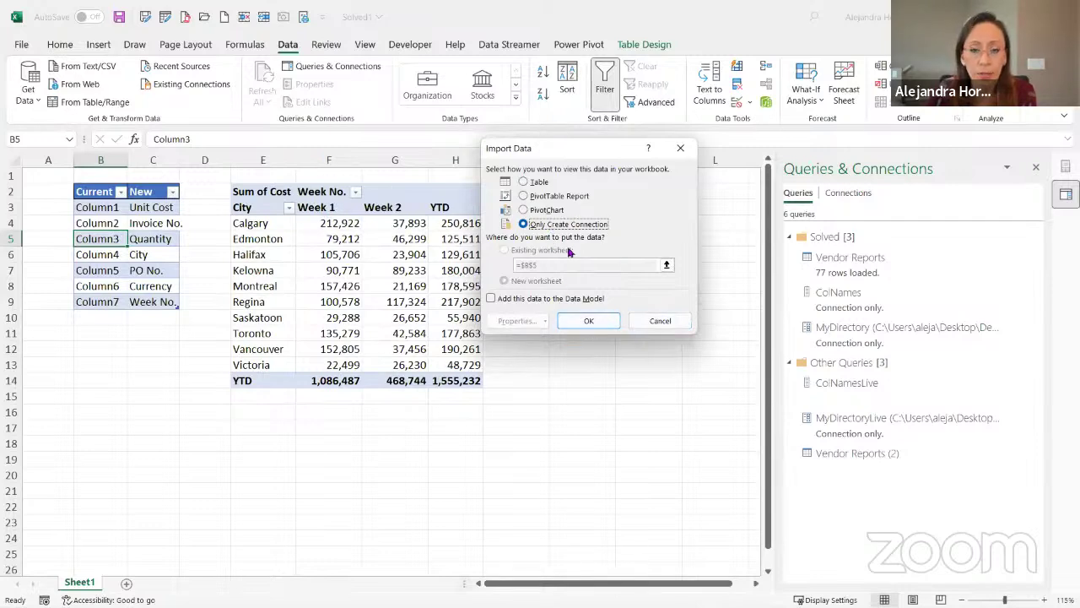
pyautogui.click(588, 321)
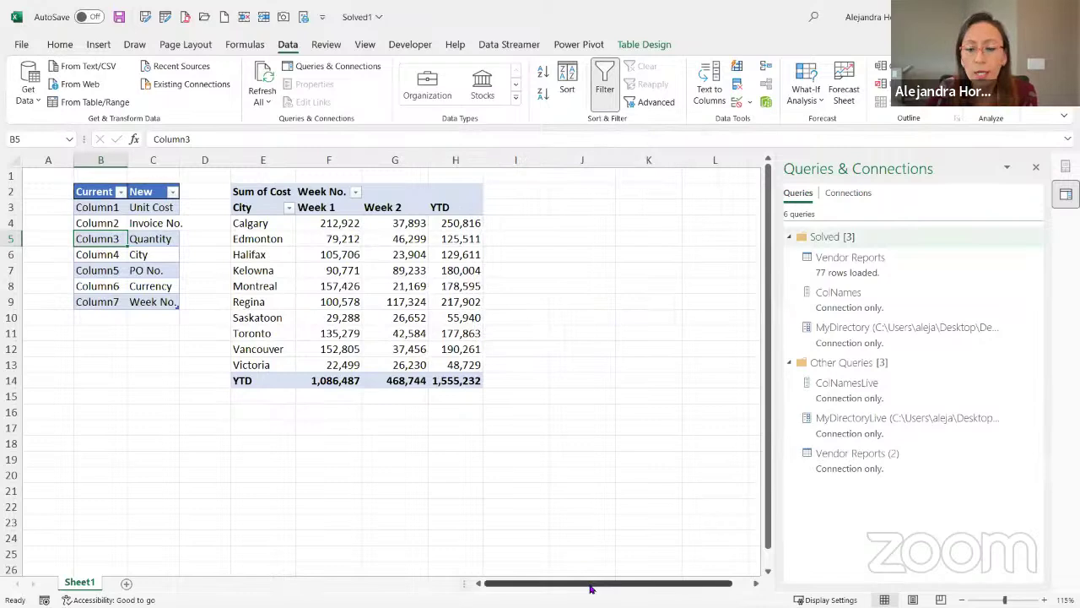
pyautogui.hscroll(1, 682, 586)
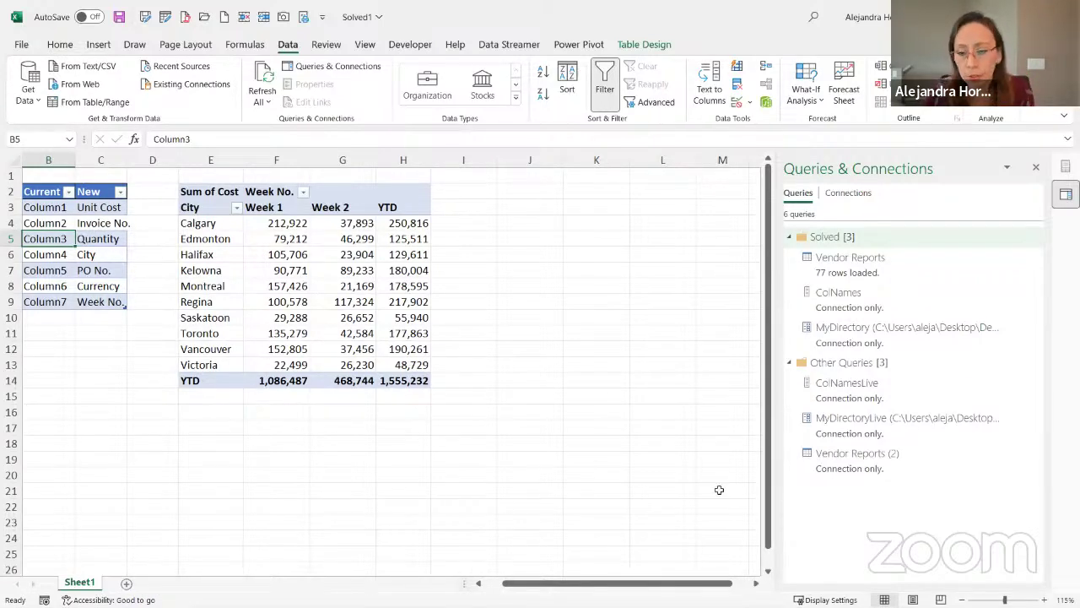
# Step: Load Vendor Reports (2) as a PivotTable Report at Sheet1!$E$19
pyautogui.click(861, 462)
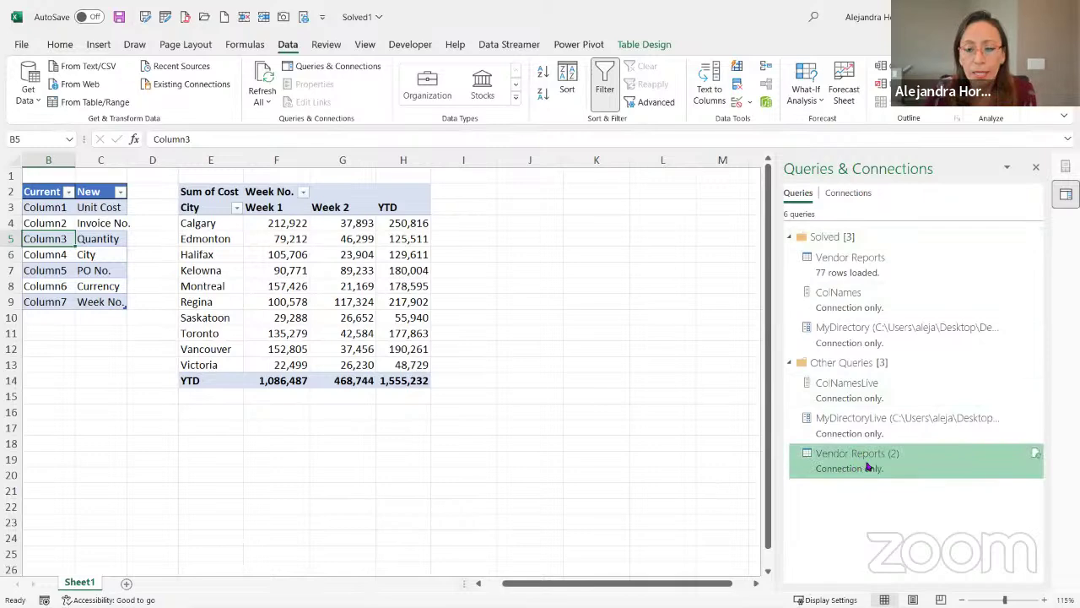
pyautogui.rightClick(852, 460)
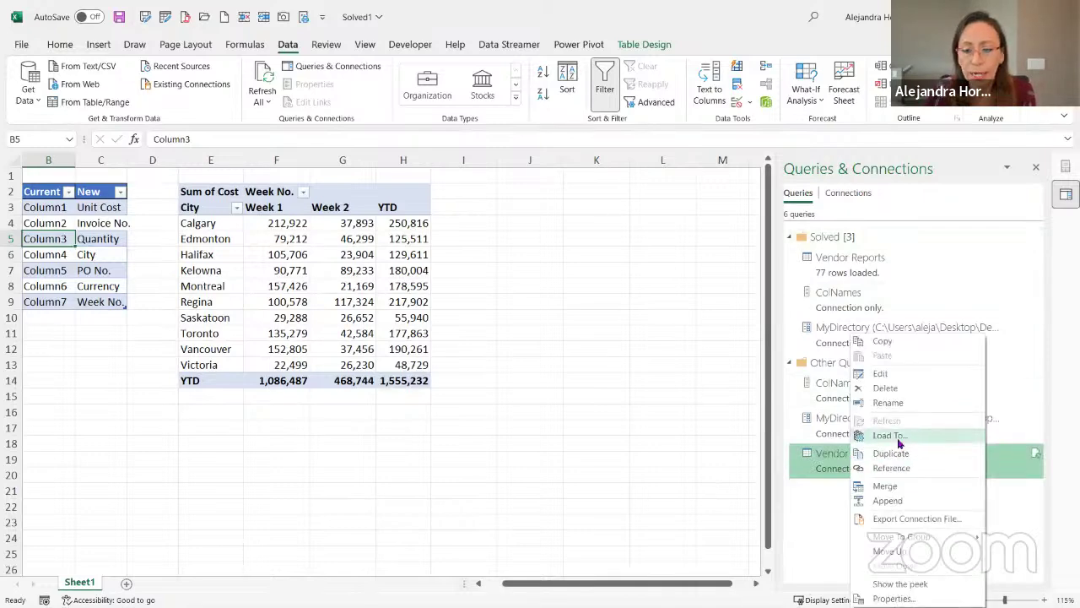
pyautogui.click(876, 436)
pyautogui.click(555, 195)
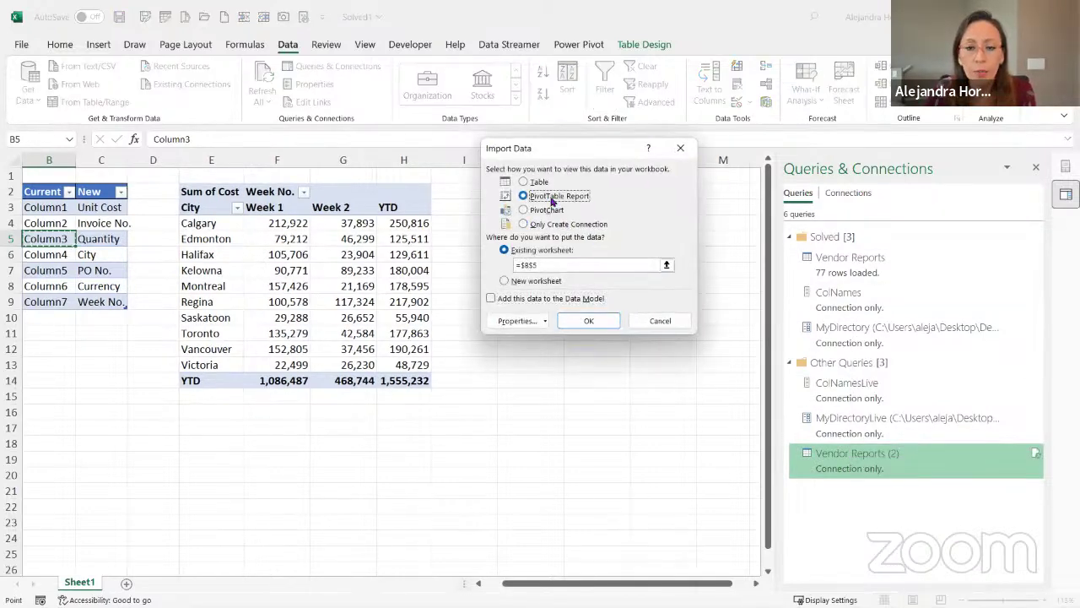
pyautogui.moveTo(572, 153); pyautogui.dragTo(774, 154)
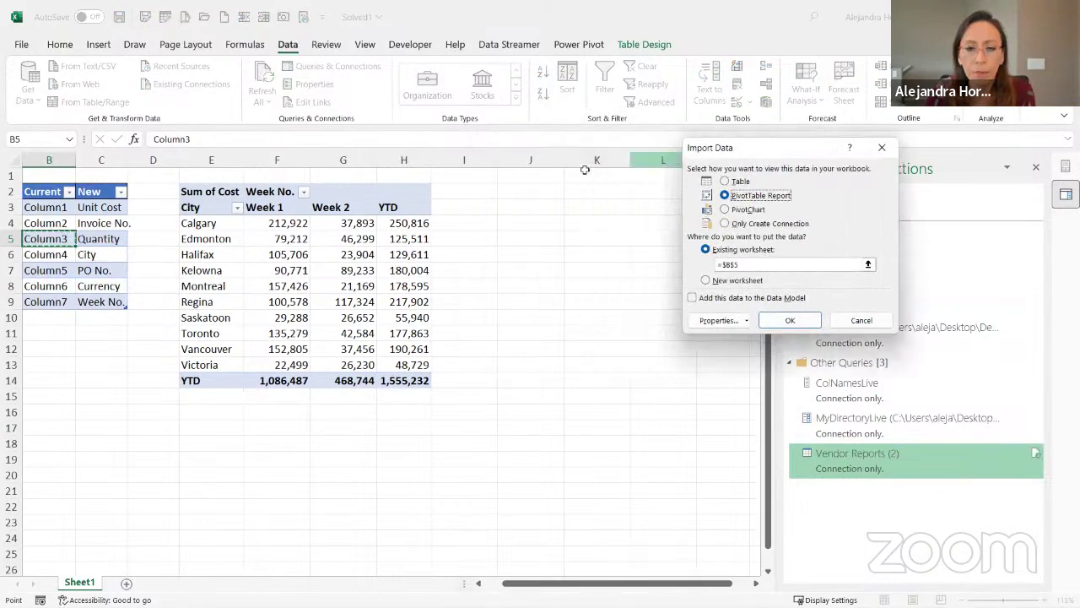
pyautogui.click(535, 189)
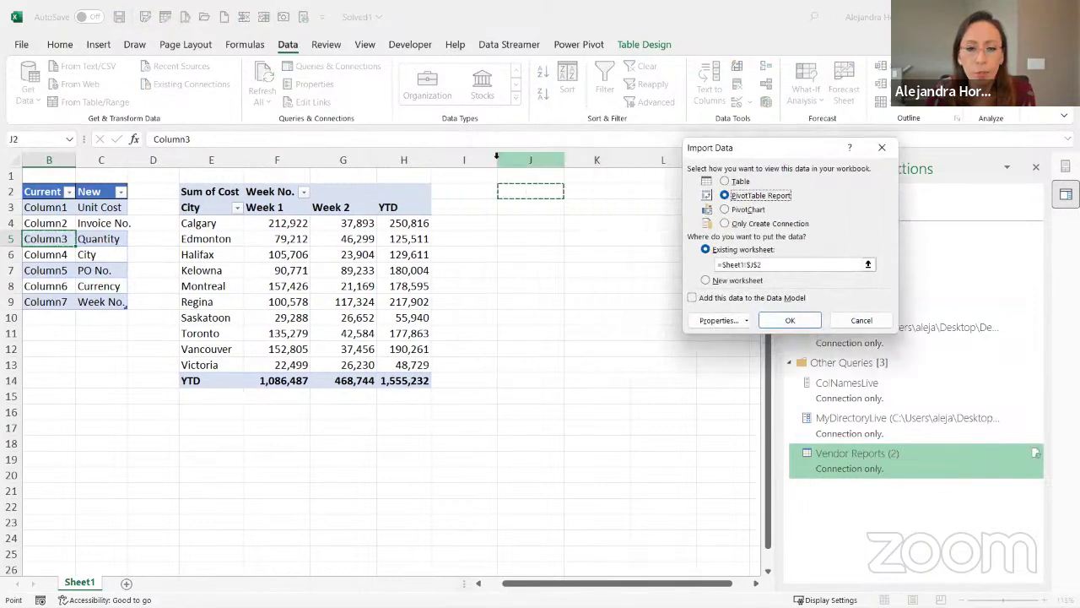
pyautogui.click(213, 454)
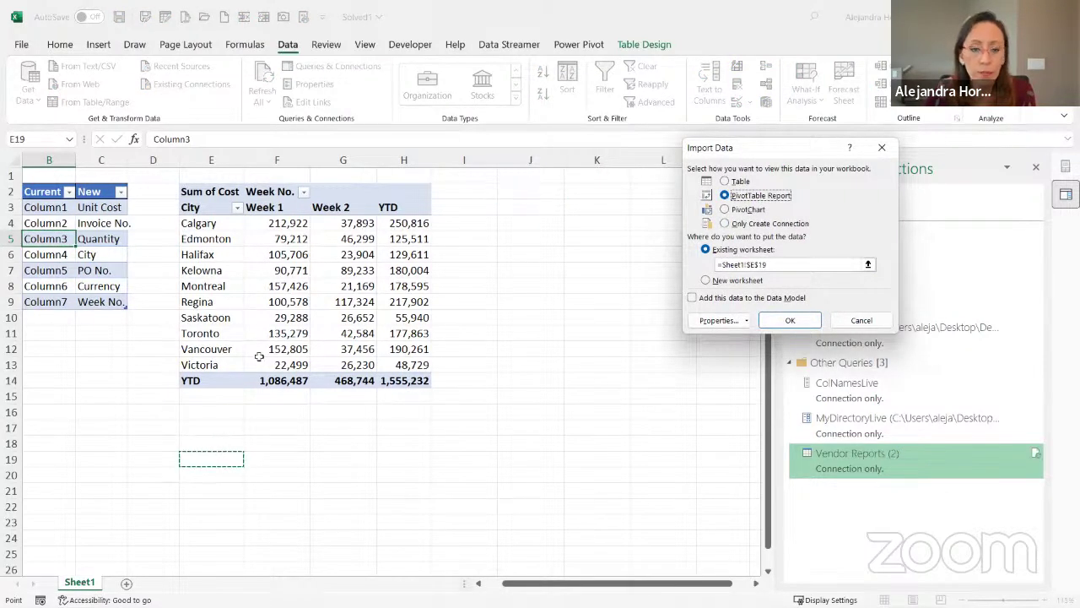
pyautogui.click(789, 320)
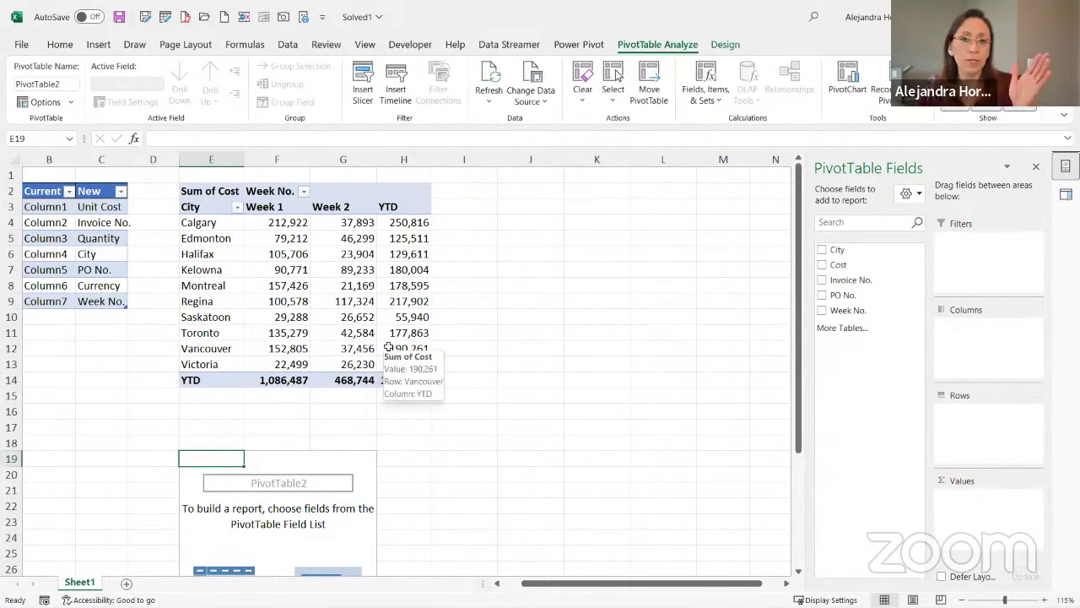
# Step: Put Cost in Values, Week No. in Columns and City in Rows
pyautogui.scroll(-2, 482, 320)
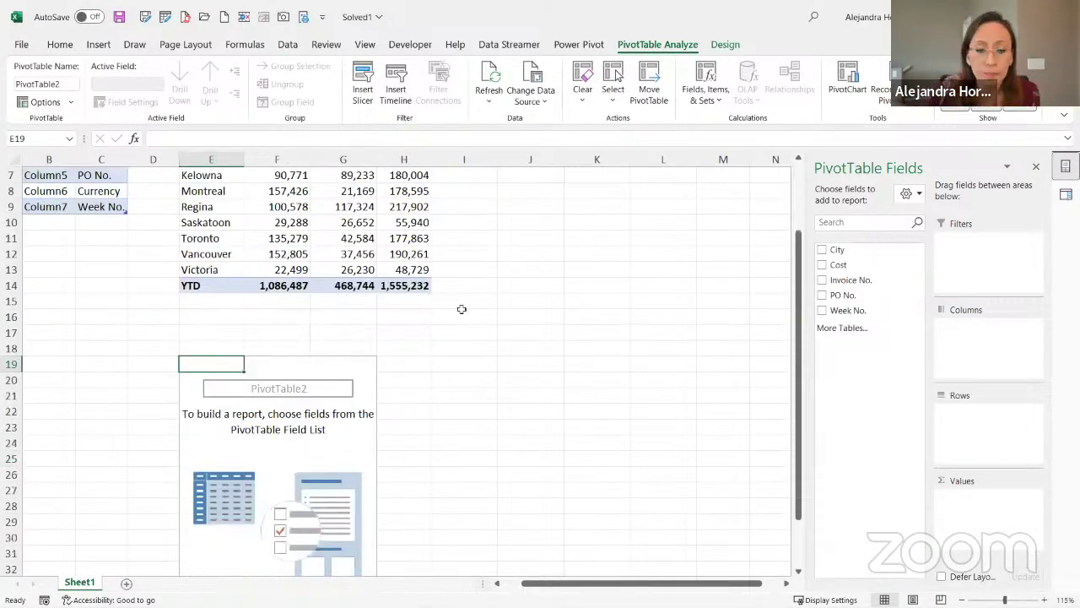
pyautogui.scroll(-1, 488, 291)
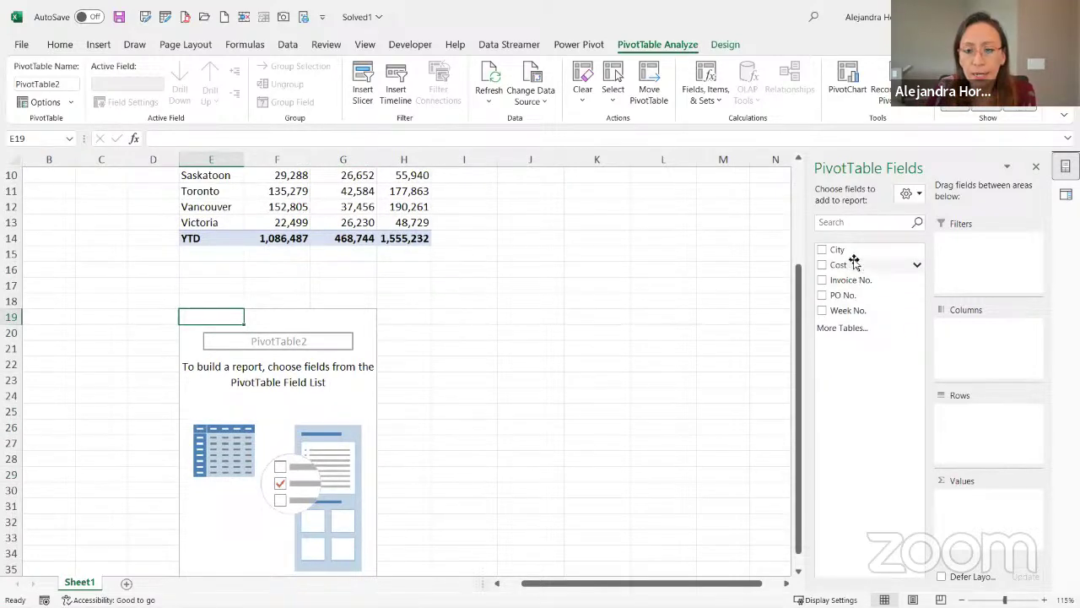
pyautogui.moveTo(853, 258); pyautogui.dragTo(983, 502)
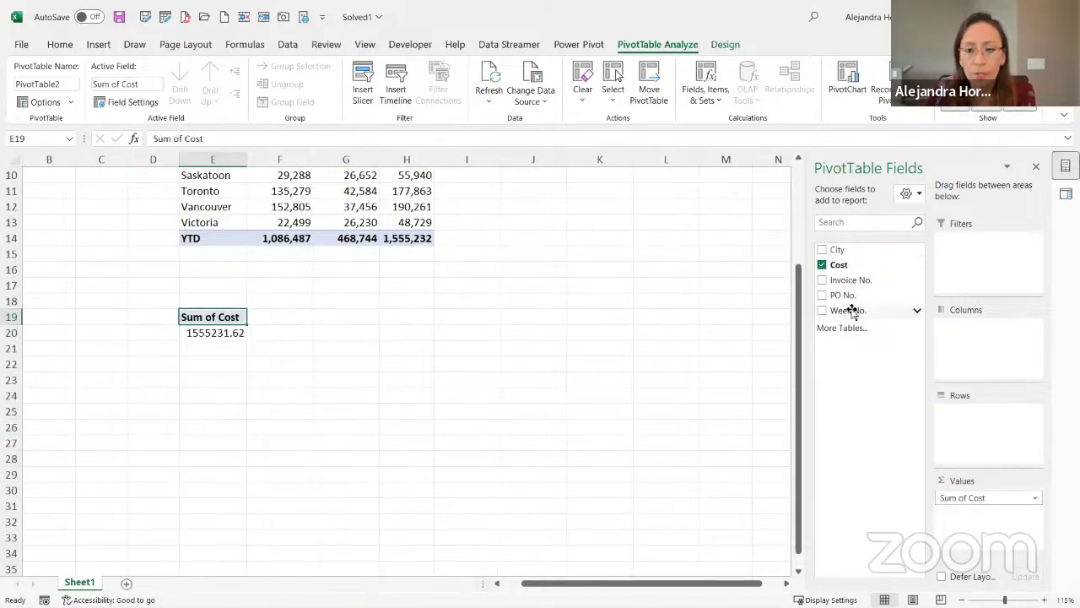
pyautogui.moveTo(849, 310); pyautogui.dragTo(954, 327)
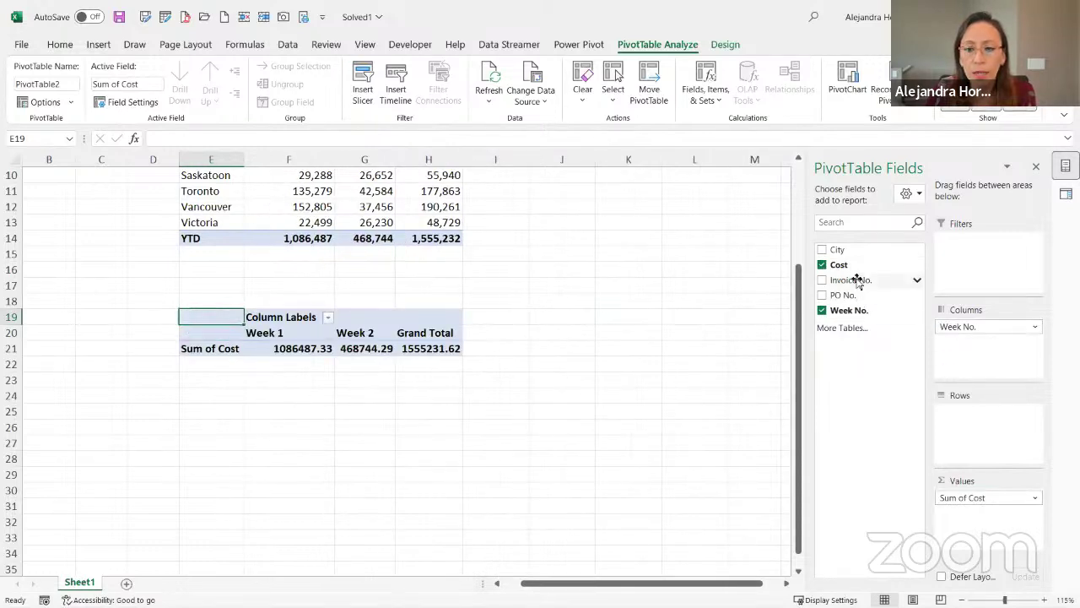
pyautogui.moveTo(847, 253); pyautogui.dragTo(961, 424)
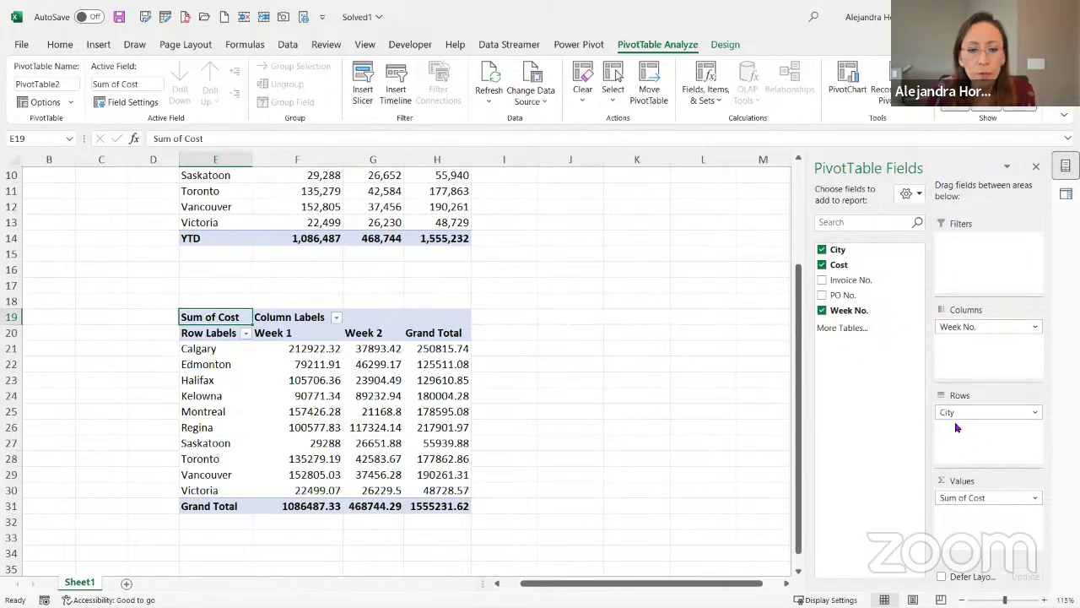
# Step: Format the pivot values as Number with 1000 separator and 0 decimals
pyautogui.rightClick(340, 417)
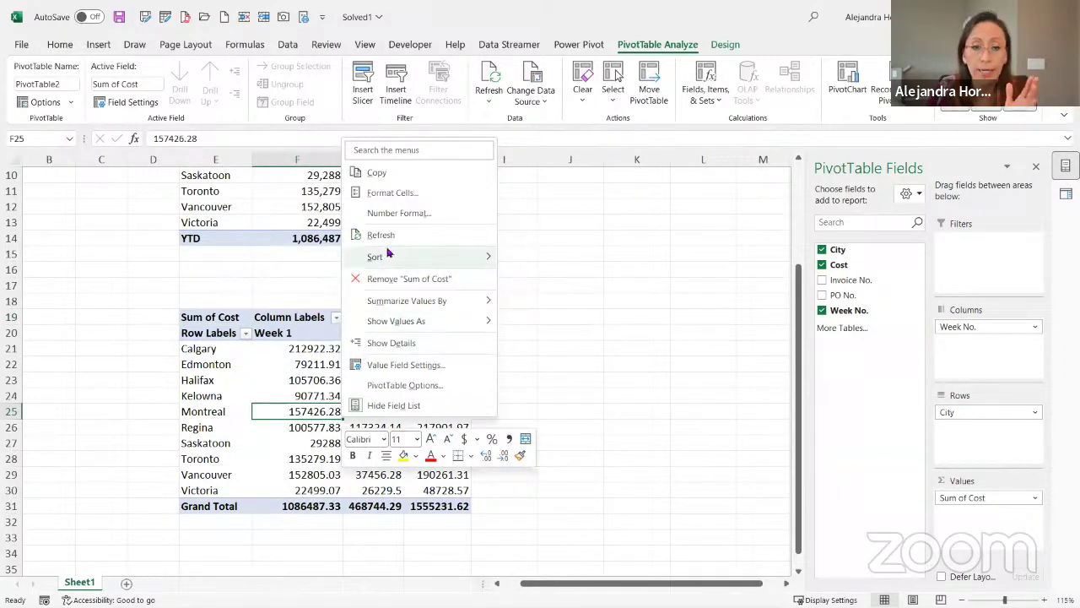
pyautogui.click(399, 212)
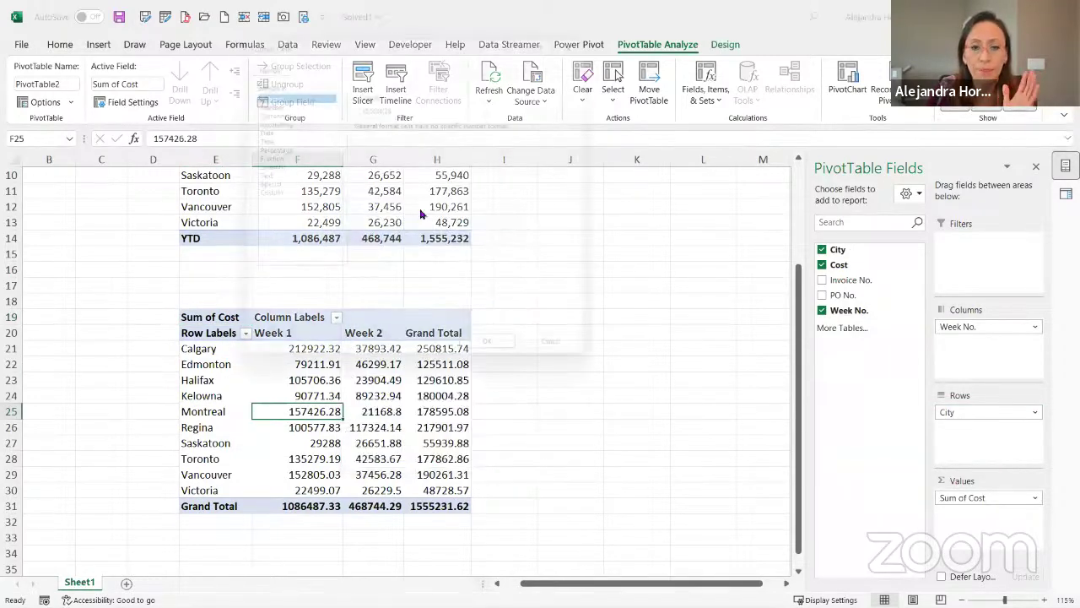
pyautogui.click(296, 99)
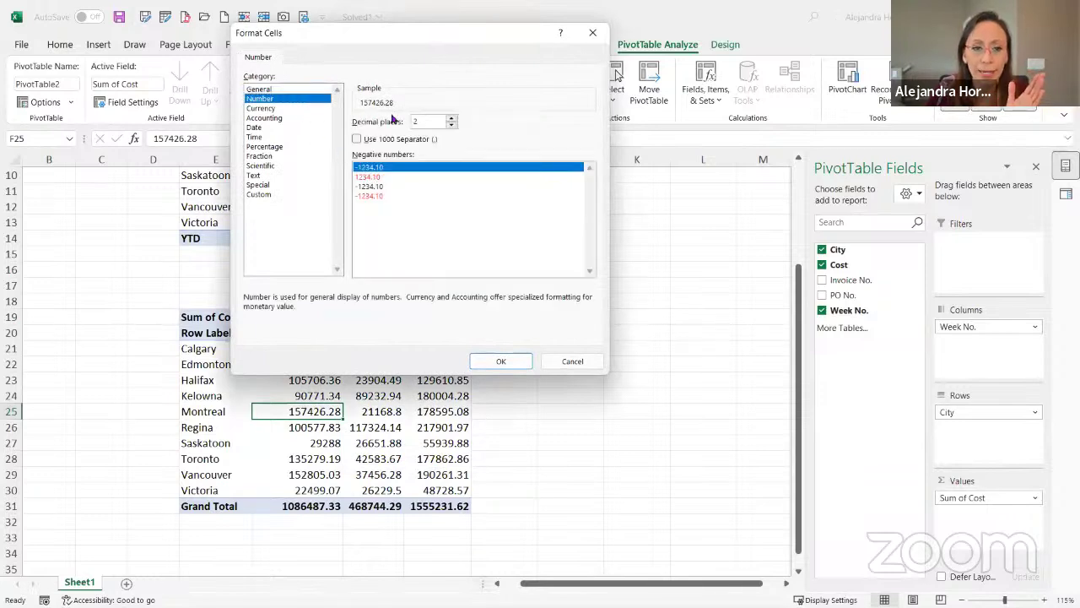
pyautogui.click(395, 140)
pyautogui.click(453, 125)
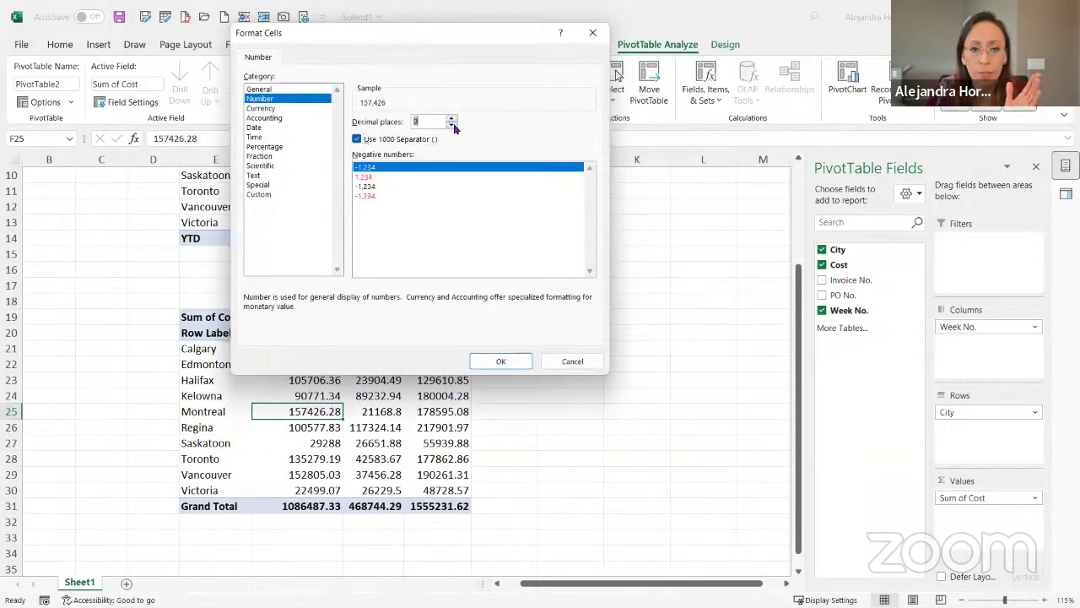
pyautogui.click(501, 361)
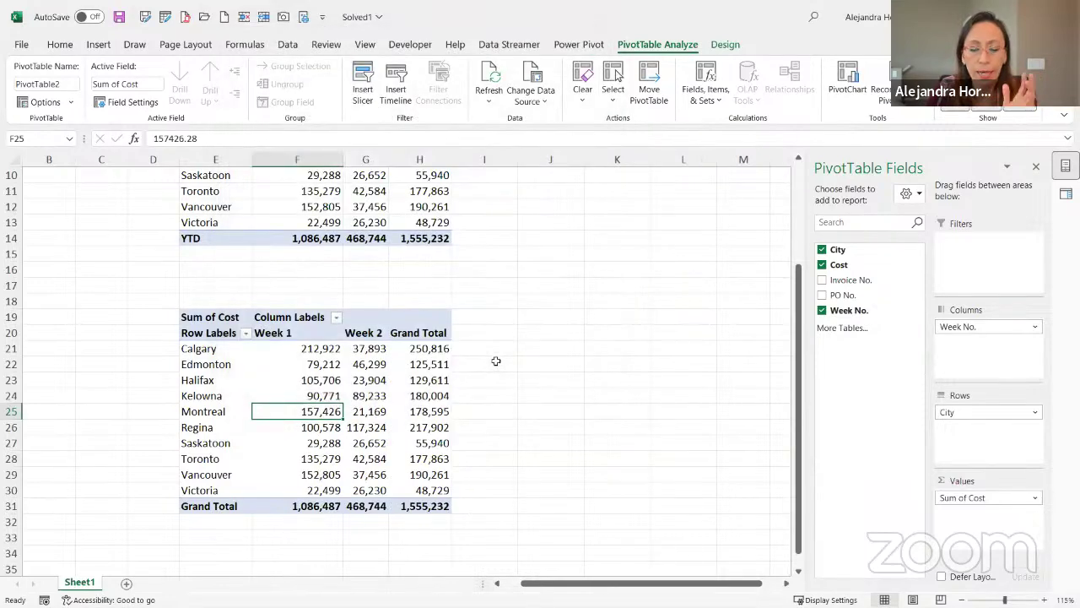
# Step: Switch to the Vendor Reports folder window
pyautogui.scroll(3, 435, 371)
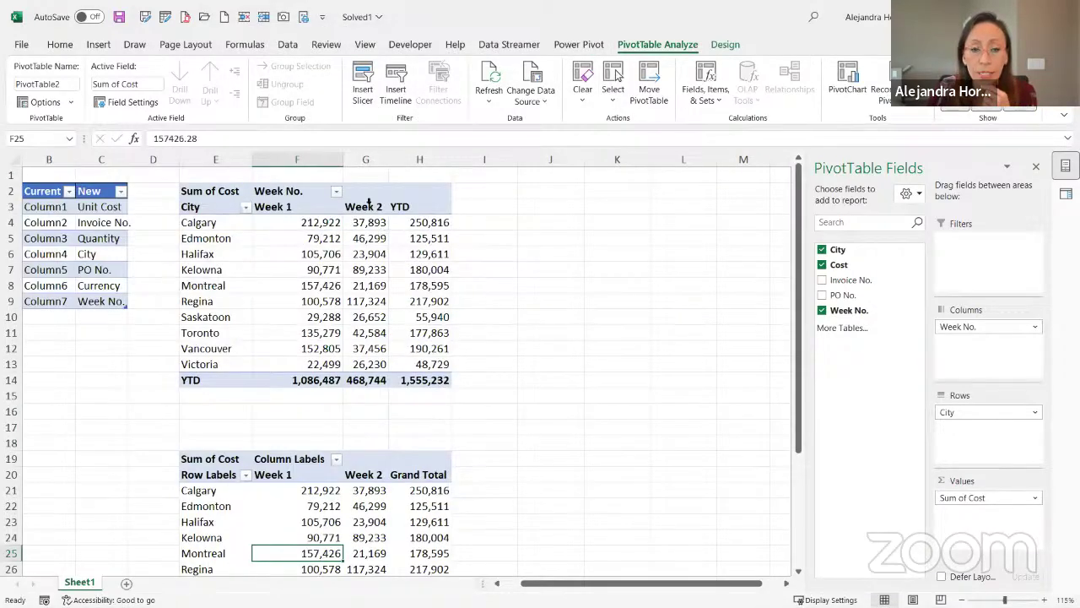
pyautogui.scroll(-2, 407, 522)
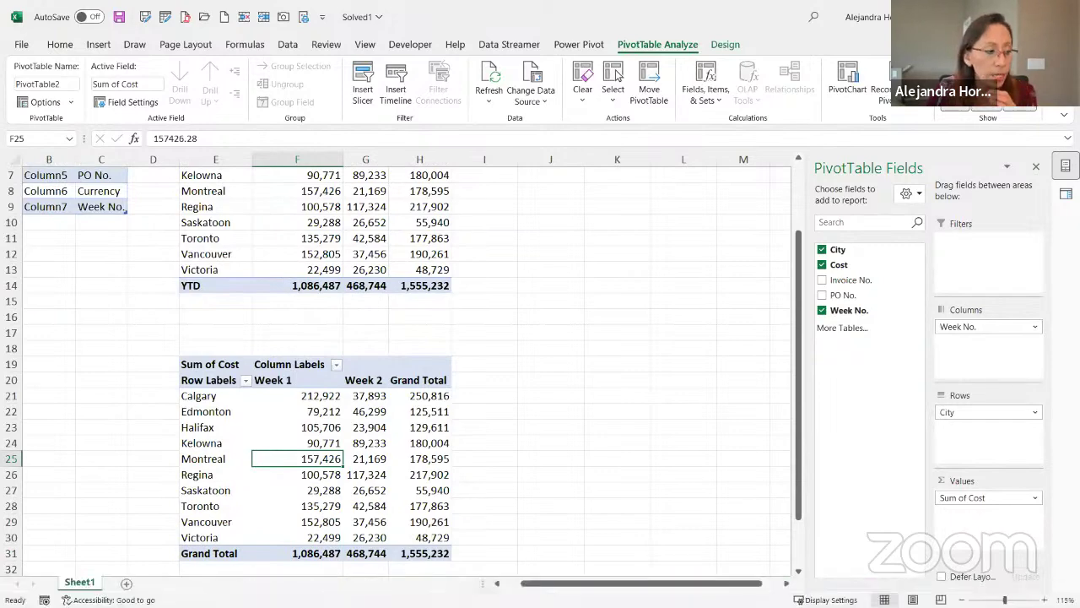
pyautogui.hotkey('alt', 'Tab')
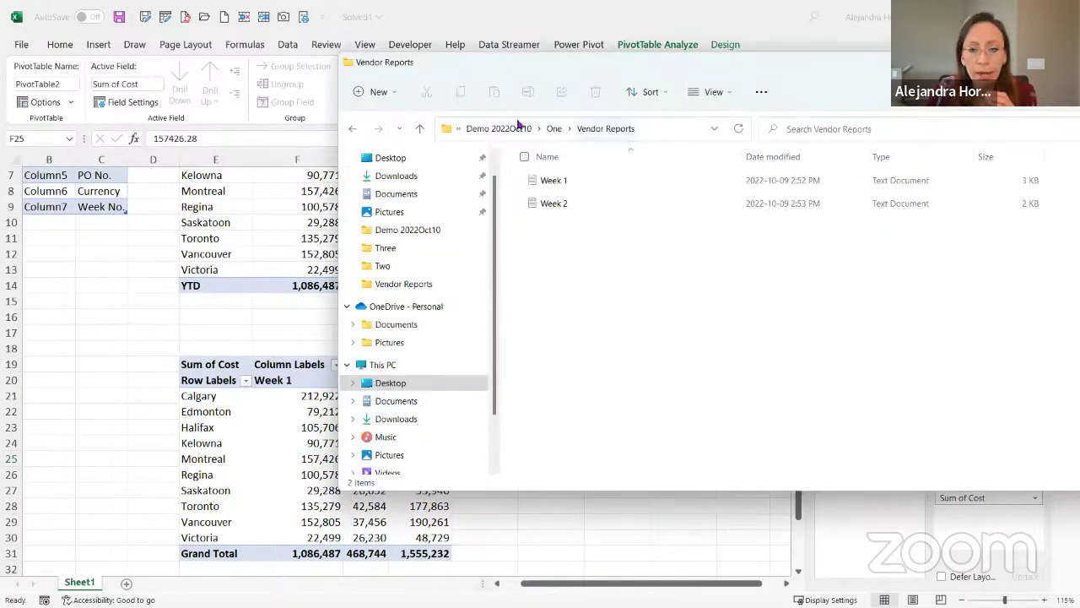
# Step: Copy the Week 3–Week 7 files from Additional Info 2022Oct10 into Vendor Reports, then return to Excel
pyautogui.click(550, 133)
pyautogui.doubleClick(600, 181)
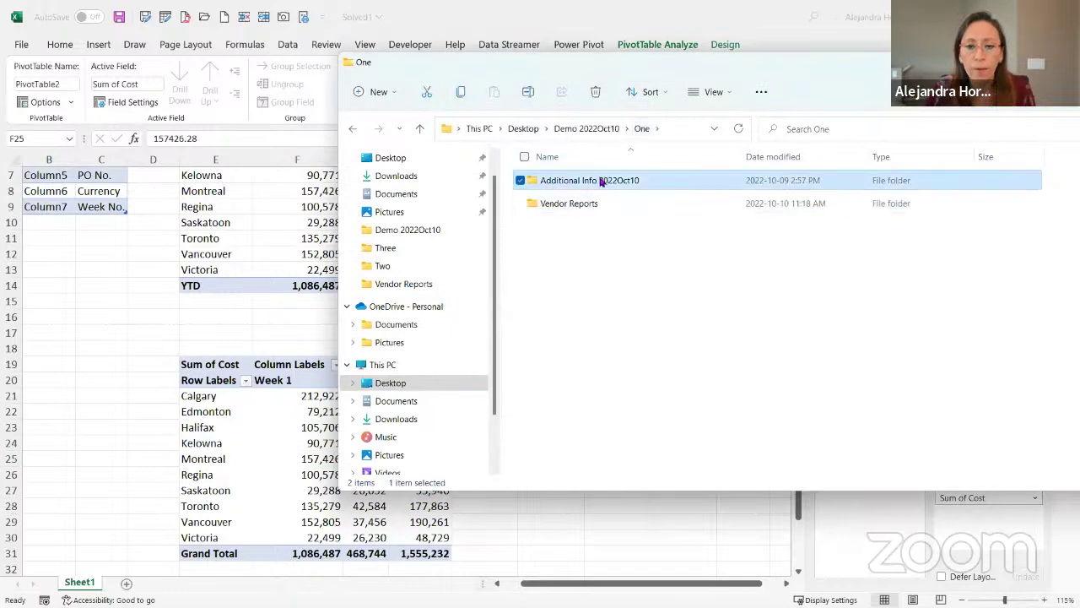
pyautogui.click(602, 184)
pyautogui.keyDown('shift'); pyautogui.click(590, 272); pyautogui.keyUp('shift')
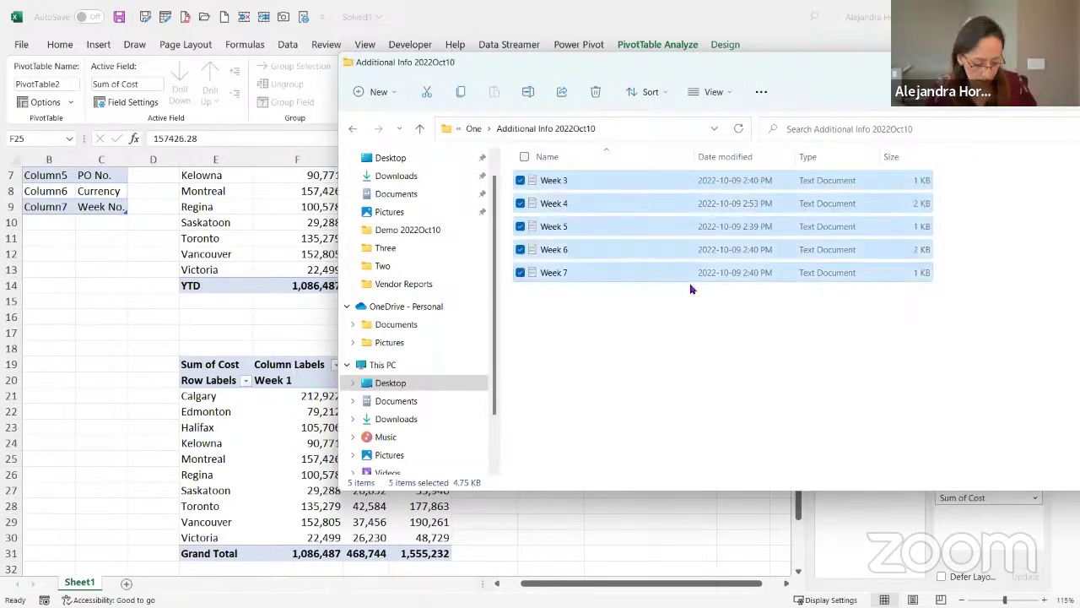
pyautogui.click(473, 128)
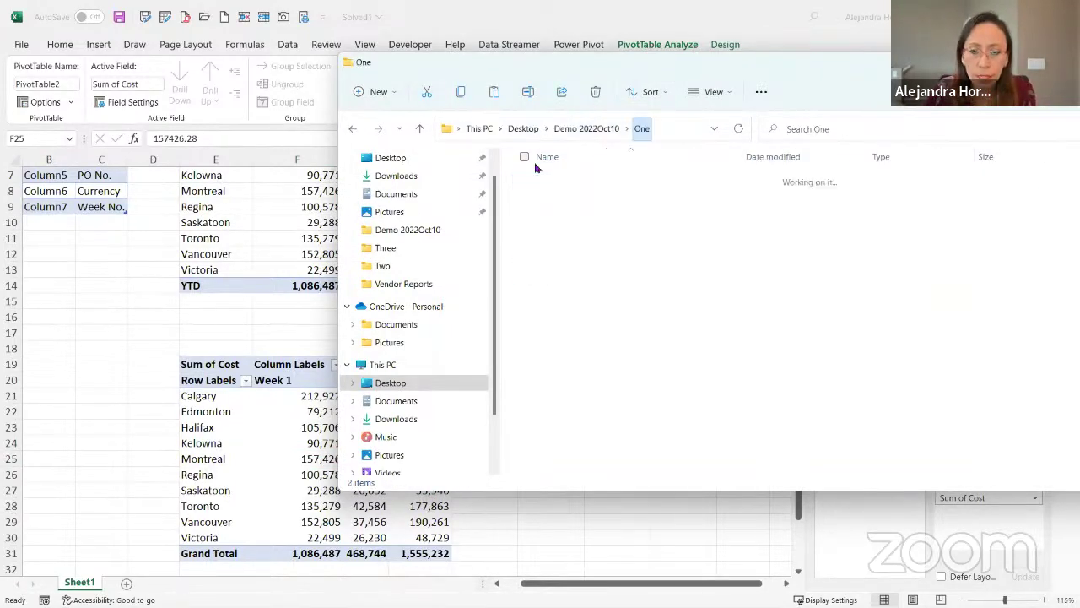
pyautogui.doubleClick(585, 207)
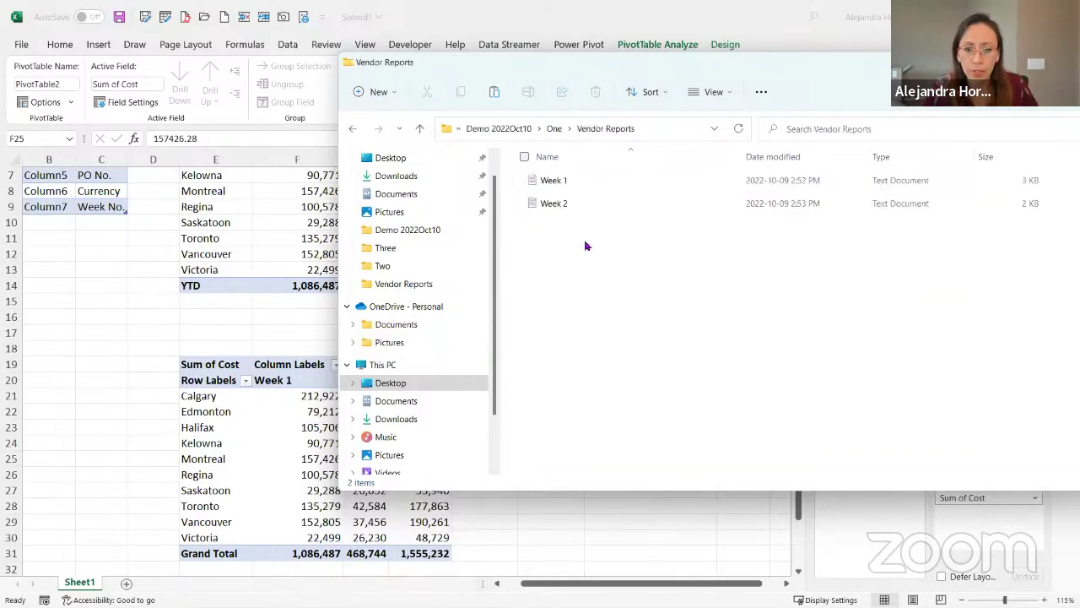
pyautogui.hotkey('ctrl', 'v')
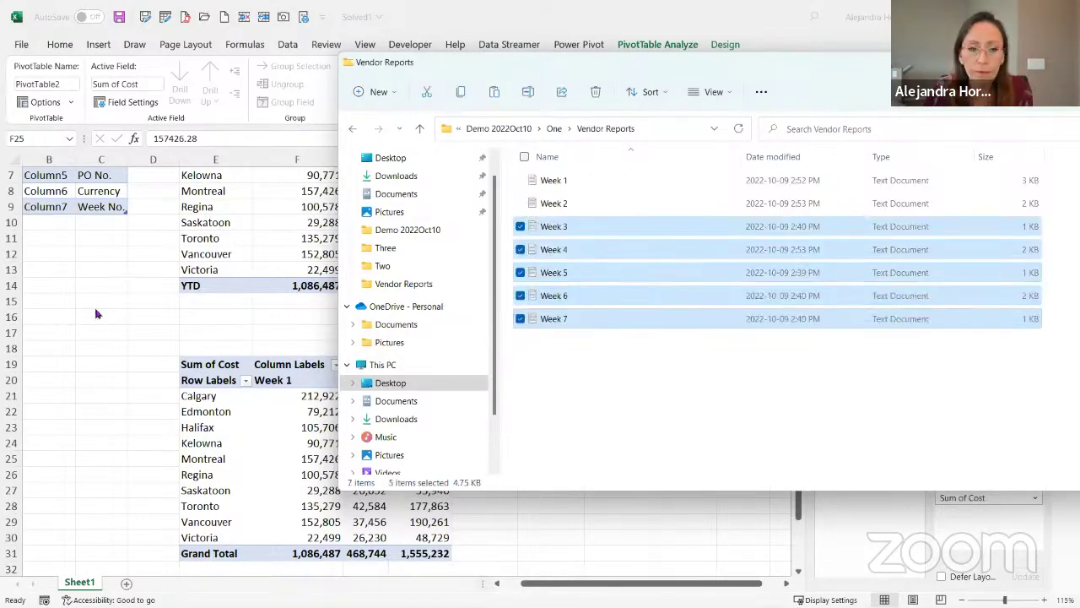
pyautogui.hotkey('alt', 'Tab')
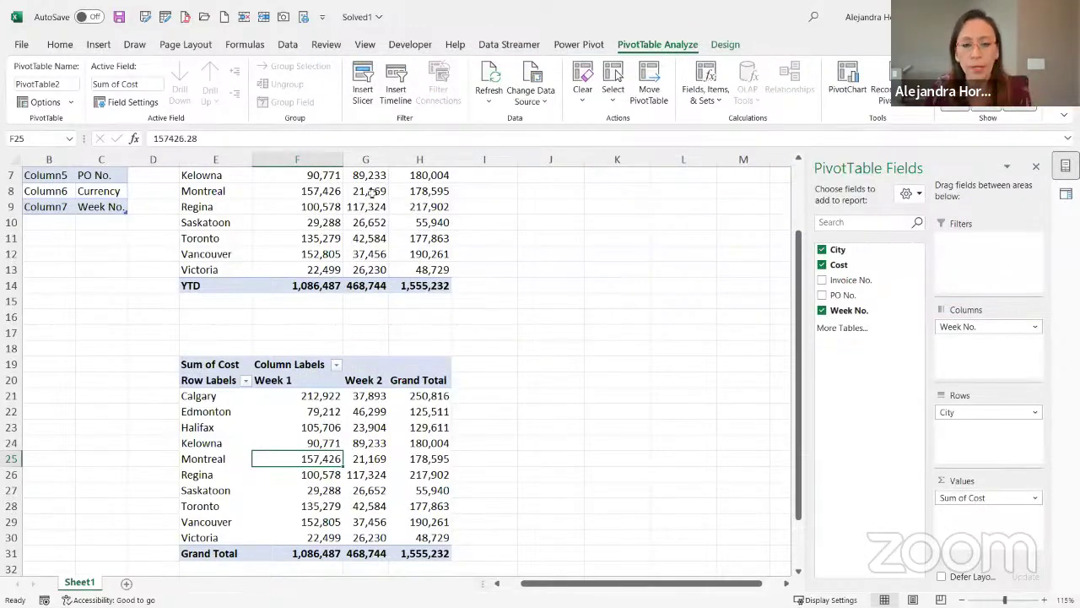
# Step: Run Data > Refresh All so both pivots show Weeks 1–7, then close the Solved1 workbook
pyautogui.click(290, 44)
pyautogui.click(270, 80)
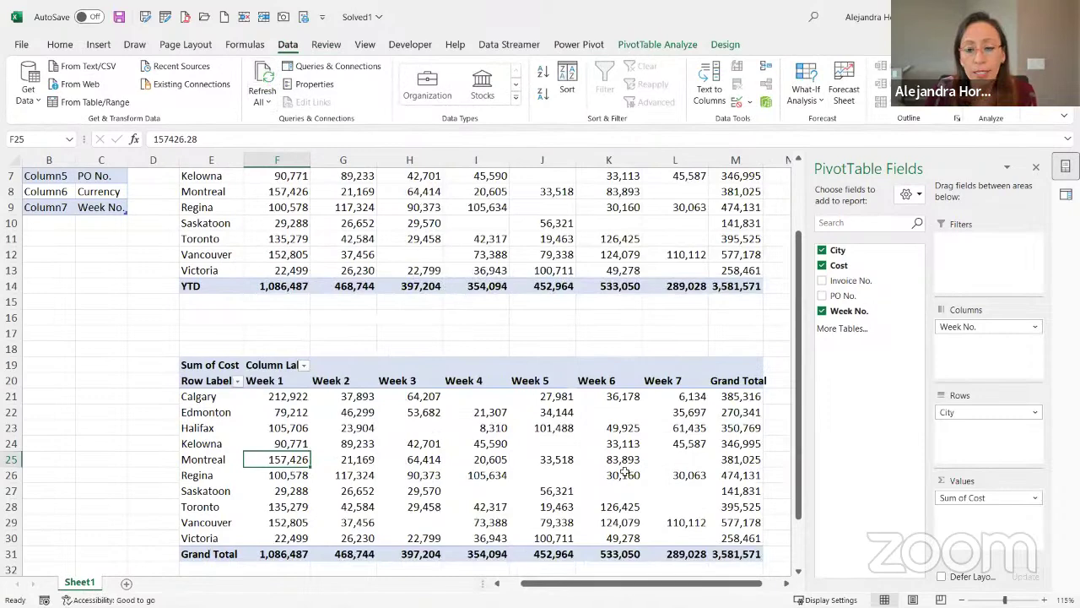
pyautogui.scroll(-1, 623, 472)
pyautogui.scroll(3, 624, 438)
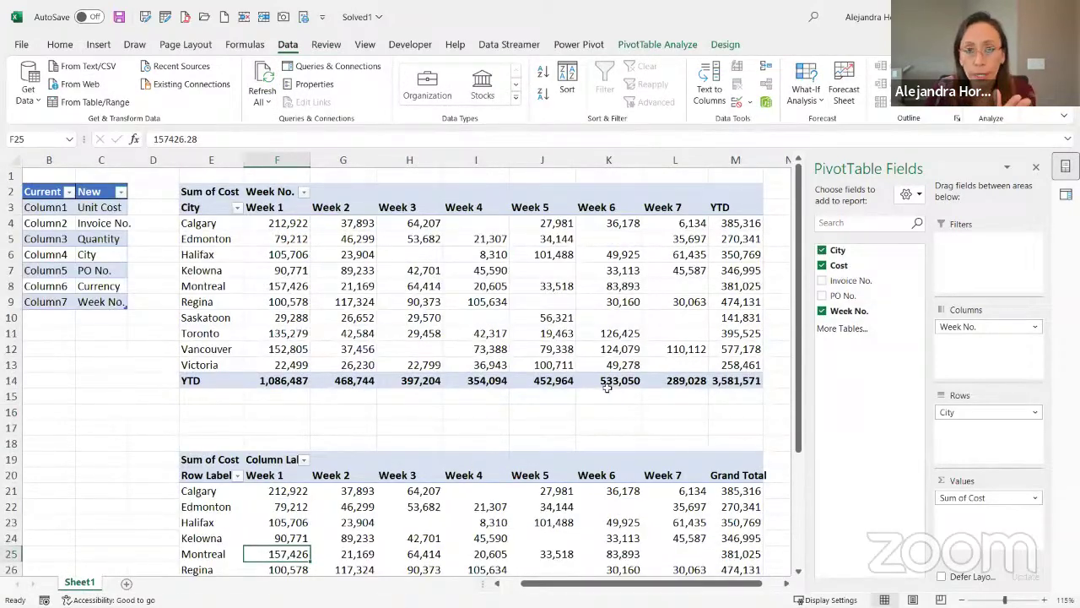
pyautogui.scroll(-5, 485, 481)
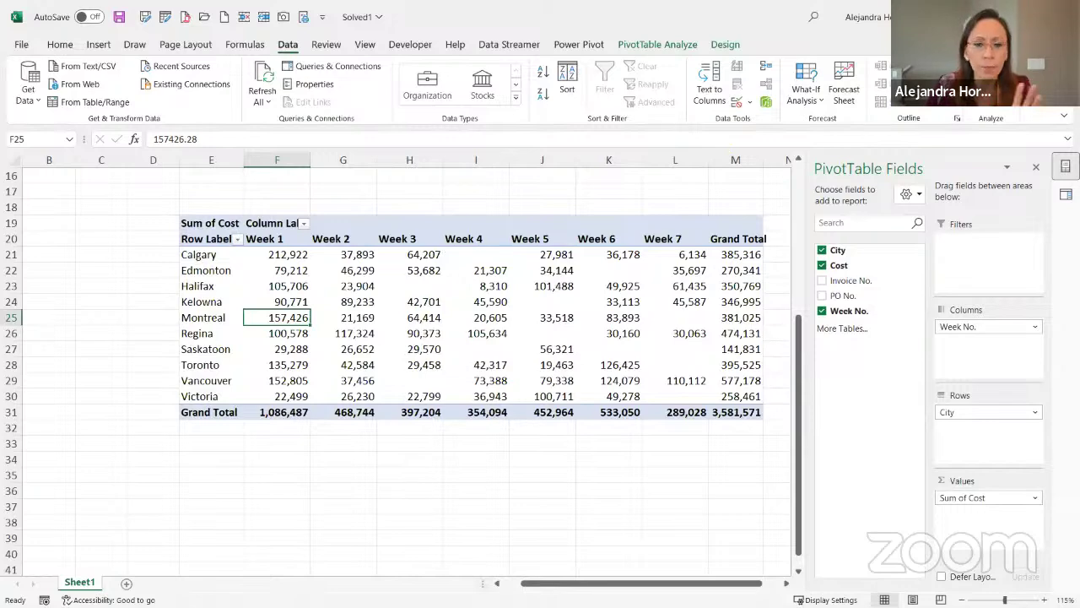
pyautogui.hotkey('ctrl', 'w')
# Step: Save Solved1's changes on closing and maximize the YouTube channel page
pyautogui.click(490, 338)
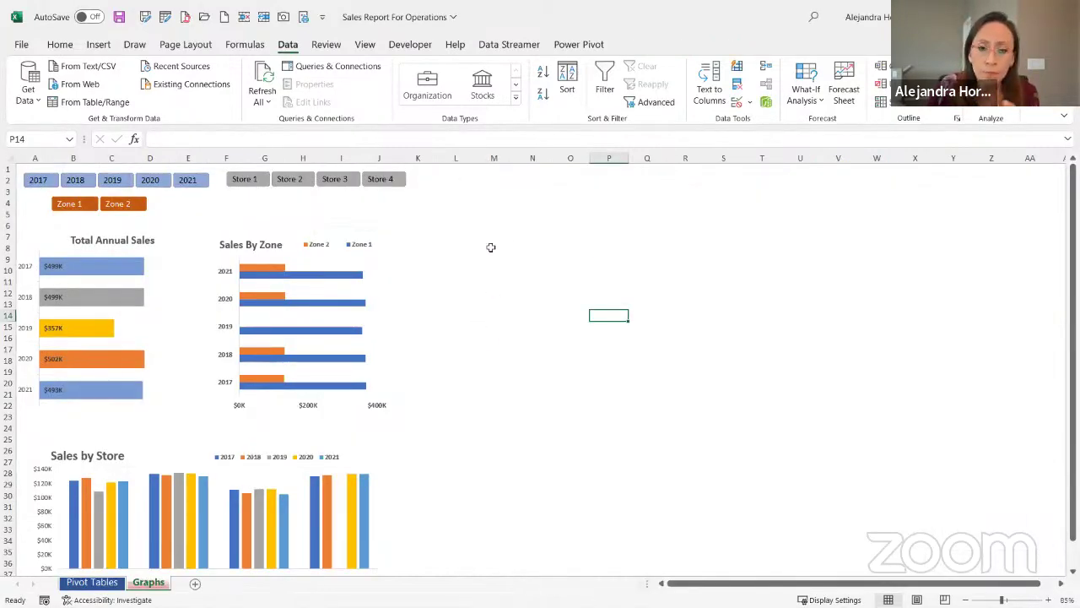
pyautogui.doubleClick(285, 48)
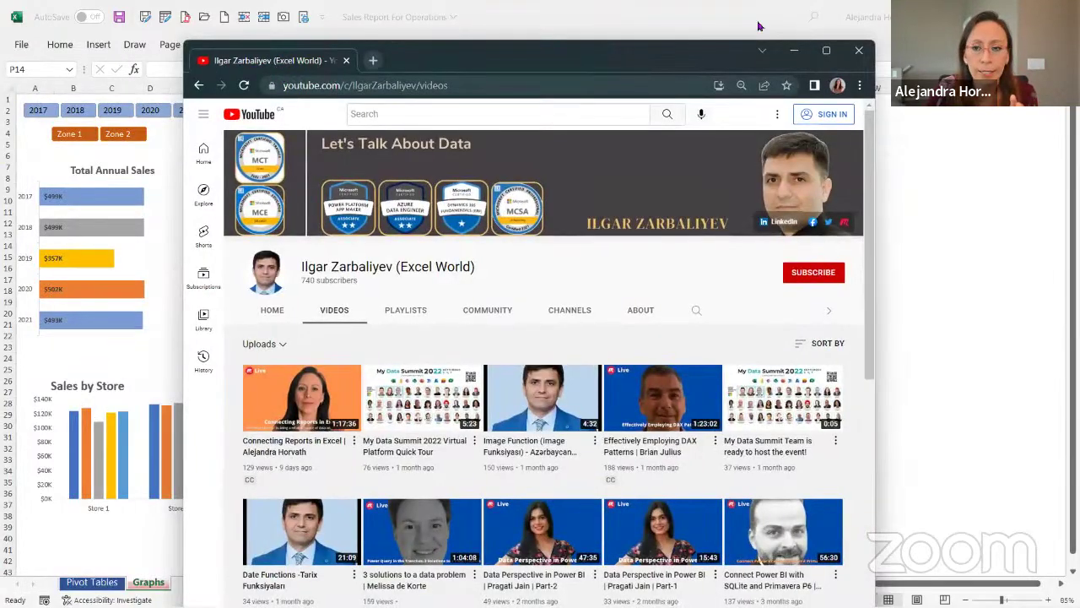
pyautogui.click(825, 50)
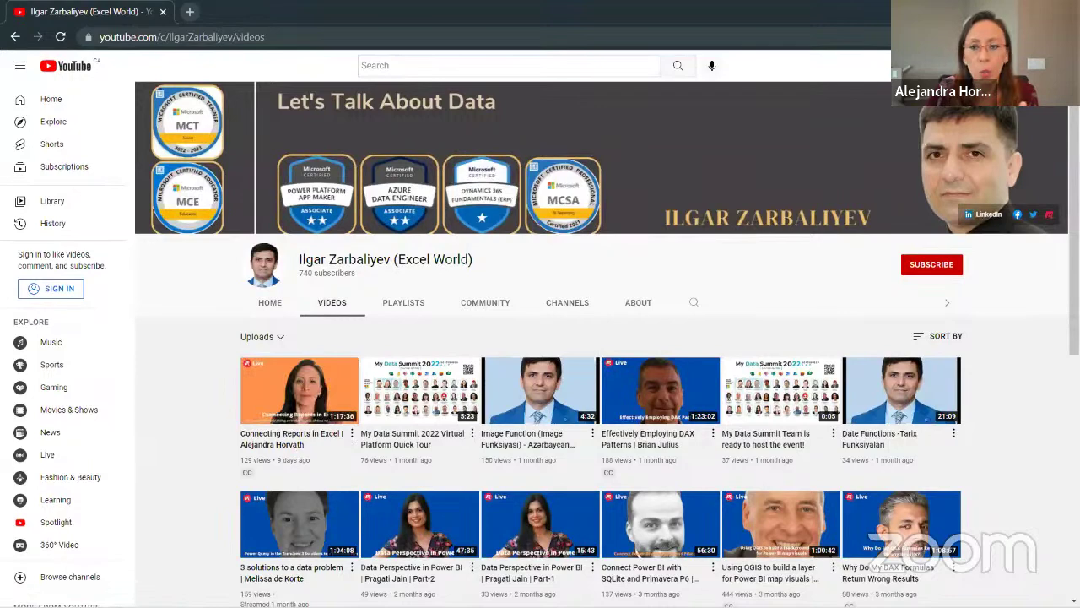
# Step: Show the sales report's Pivot Tables sheet, then bring the Vendor Reports folder forward
pyautogui.hotkey('alt', 'Tab')
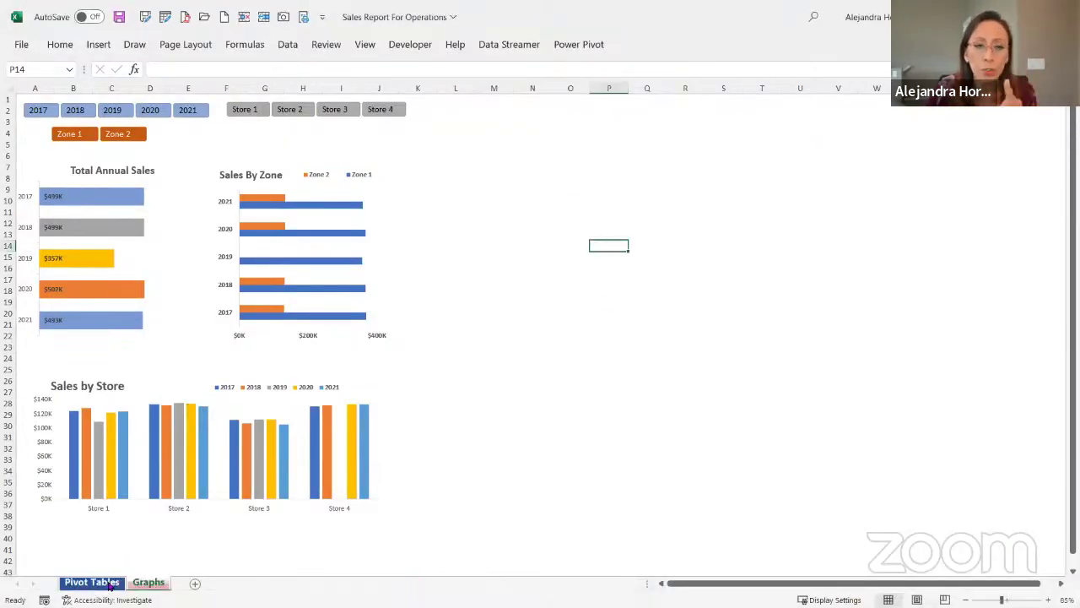
pyautogui.click(91, 582)
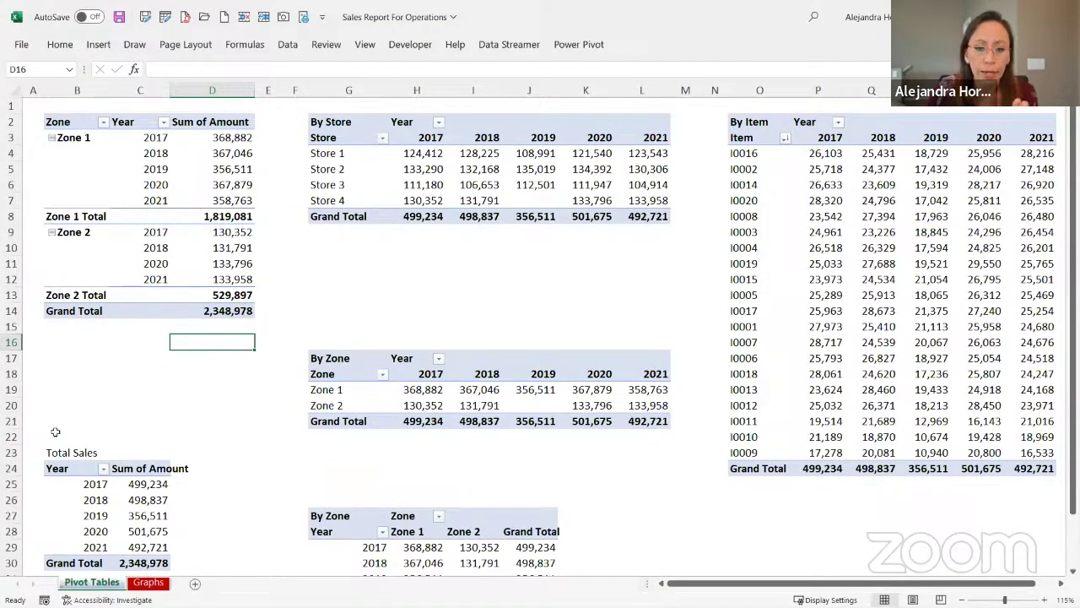
pyautogui.hotkey('alt', 'Tab')
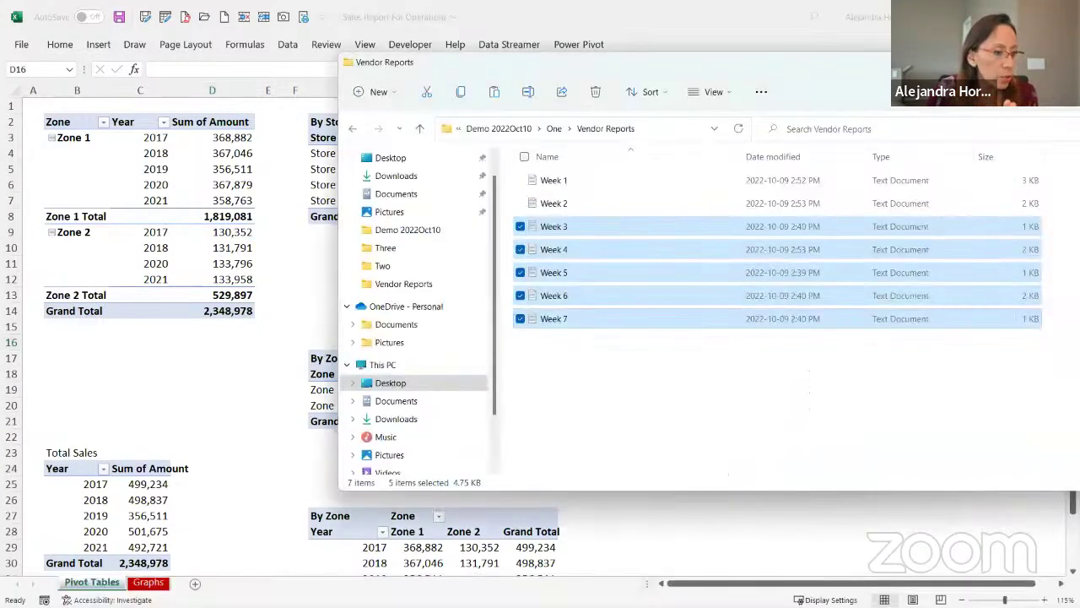
# Step: Go from Vendor Reports up to Demo 2022Oct10, then into Two > Sales, and open Zone 1
pyautogui.click(561, 131)
pyautogui.click(595, 128)
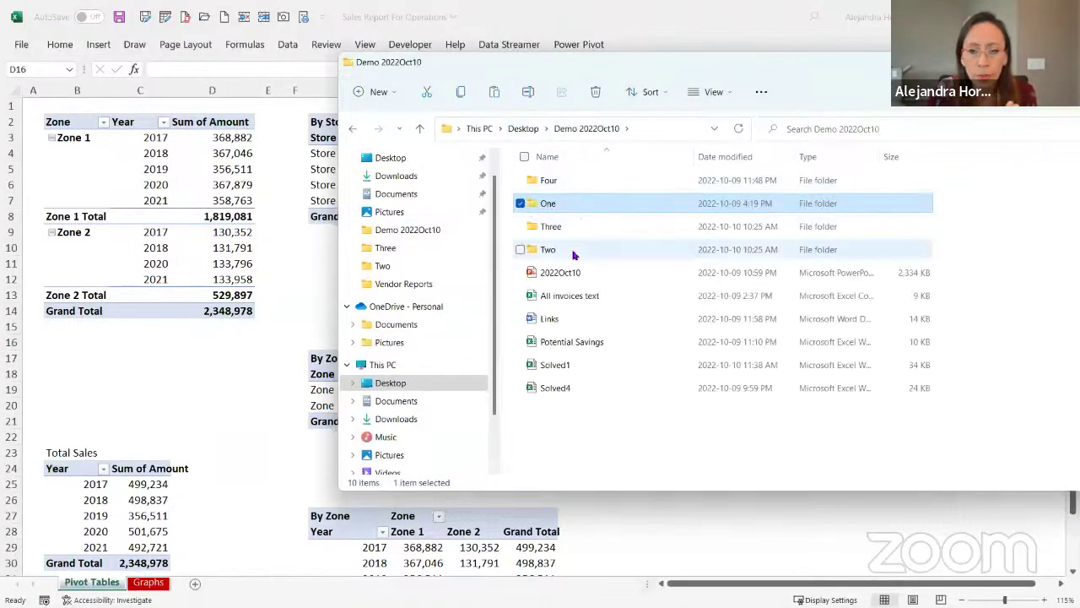
pyautogui.doubleClick(574, 249)
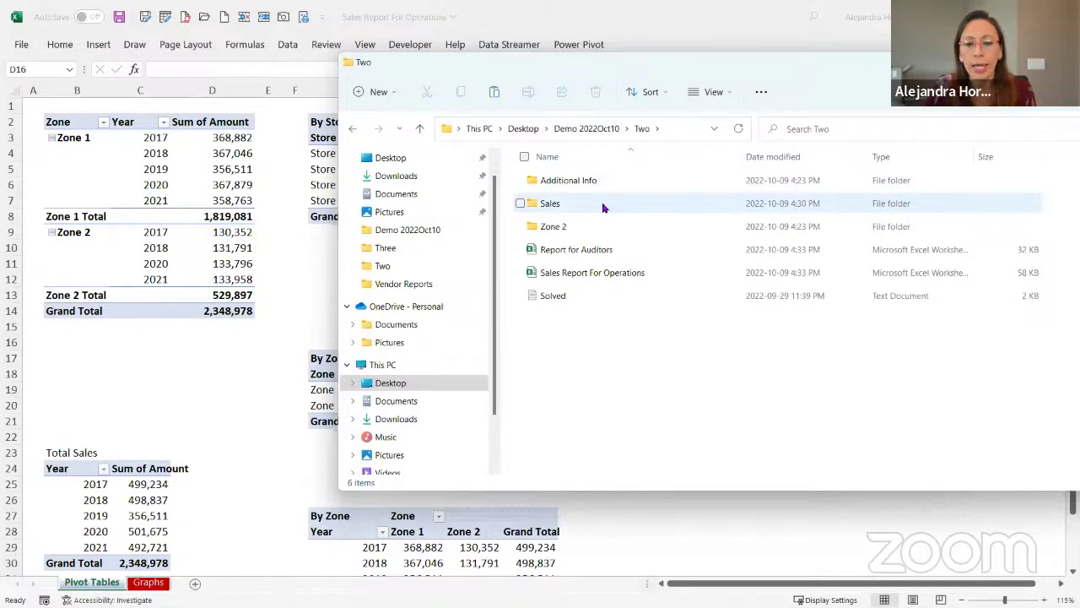
pyautogui.doubleClick(603, 205)
pyautogui.doubleClick(619, 177)
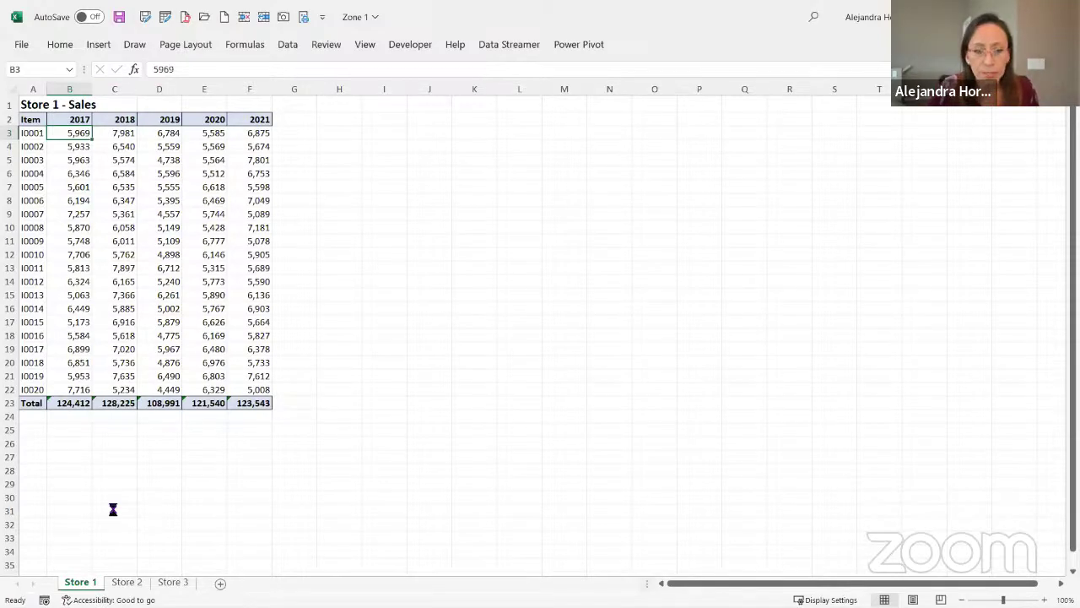
# Step: Check the 2017–2021 year headers on Zone 1's Store 1 sheet, then review the Store 2 sheet
pyautogui.scroll(3, 109, 485)
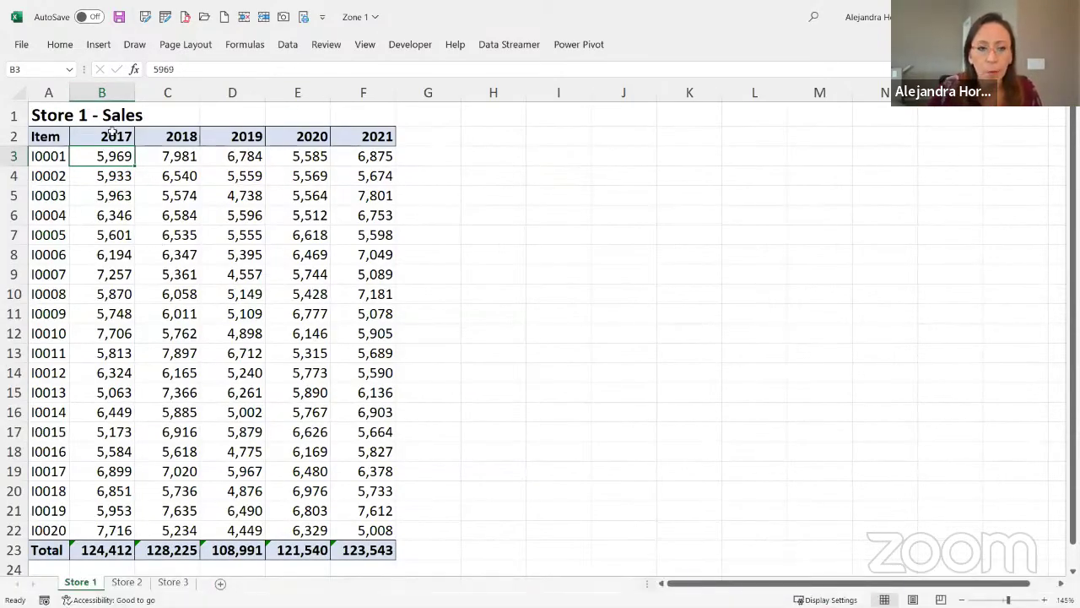
pyautogui.moveTo(112, 130); pyautogui.dragTo(390, 141)
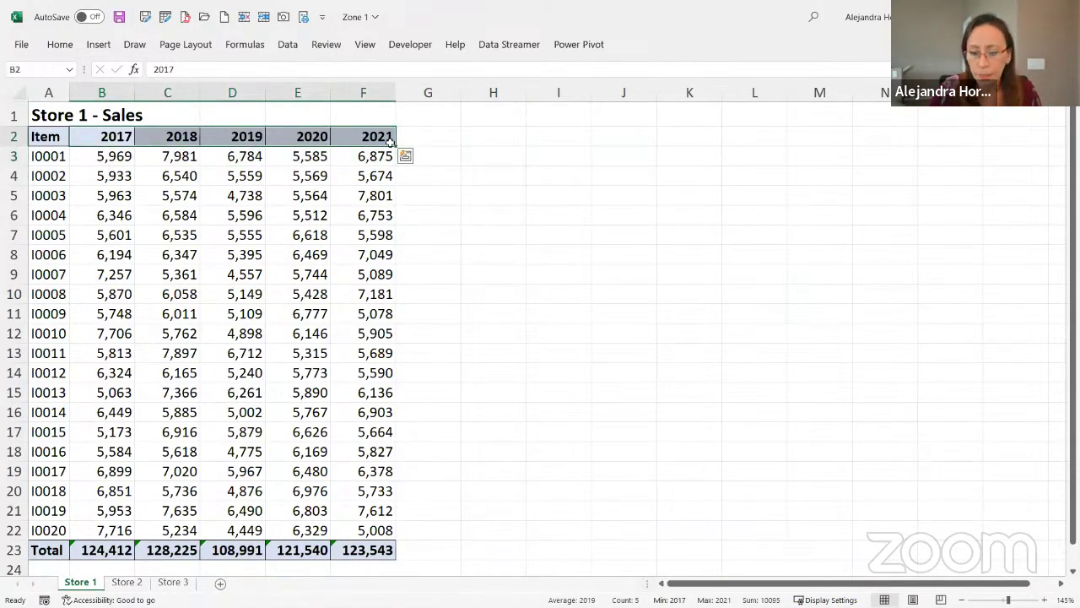
pyautogui.click(127, 582)
pyautogui.moveTo(92, 126); pyautogui.dragTo(300, 166)
pyautogui.click(79, 108)
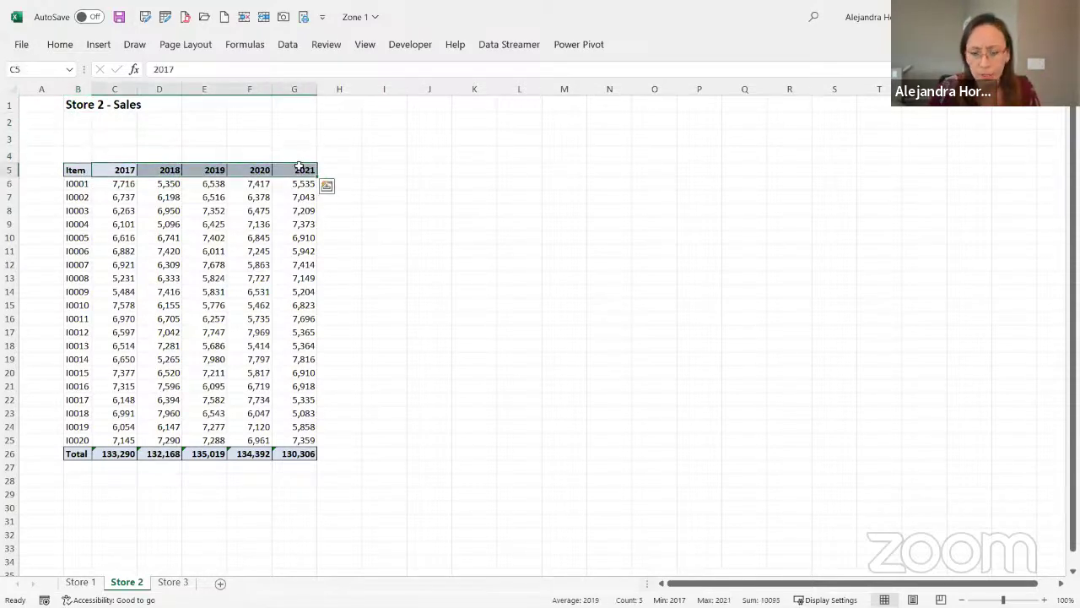
# Step: Review the Store 3 sheet's 2017–2021 headers, then leave Zone 1 for Sales Report For Operations
pyautogui.click(185, 585)
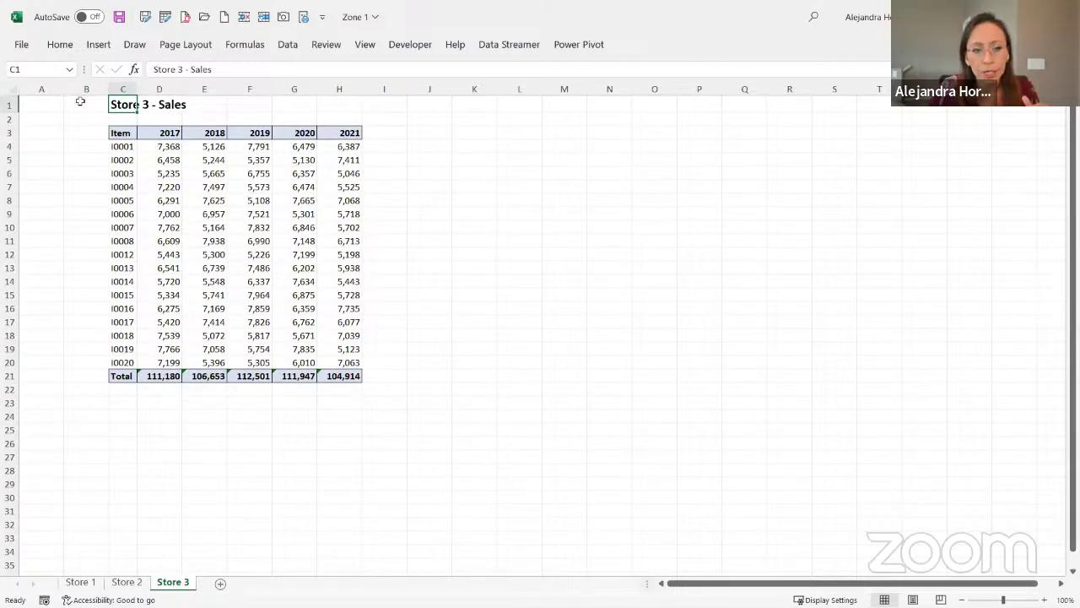
pyautogui.moveTo(37, 98); pyautogui.dragTo(90, 96)
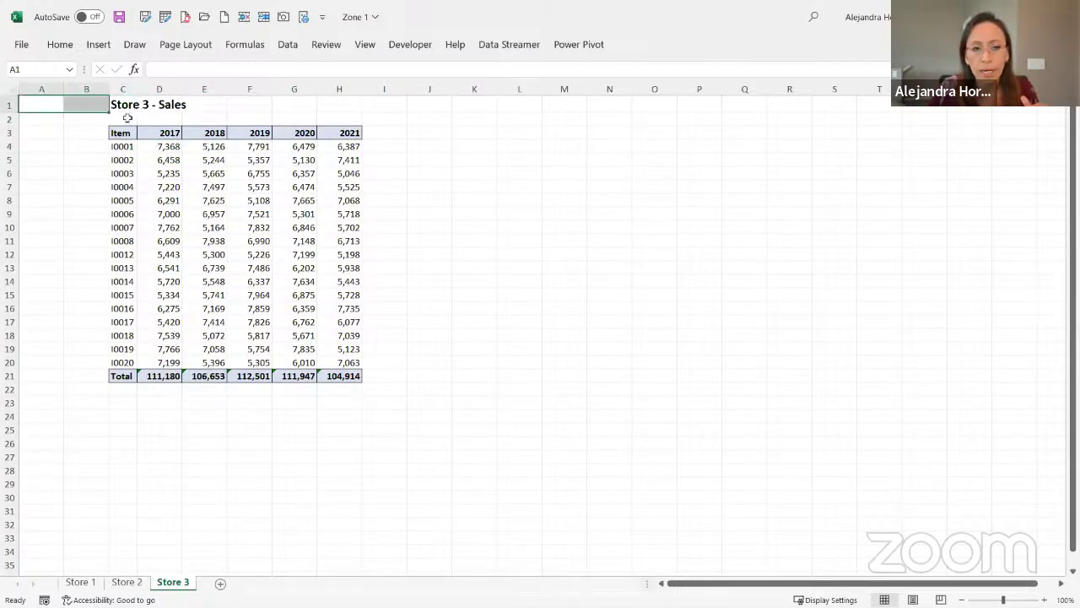
pyautogui.click(125, 119)
pyautogui.moveTo(154, 133); pyautogui.dragTo(341, 132)
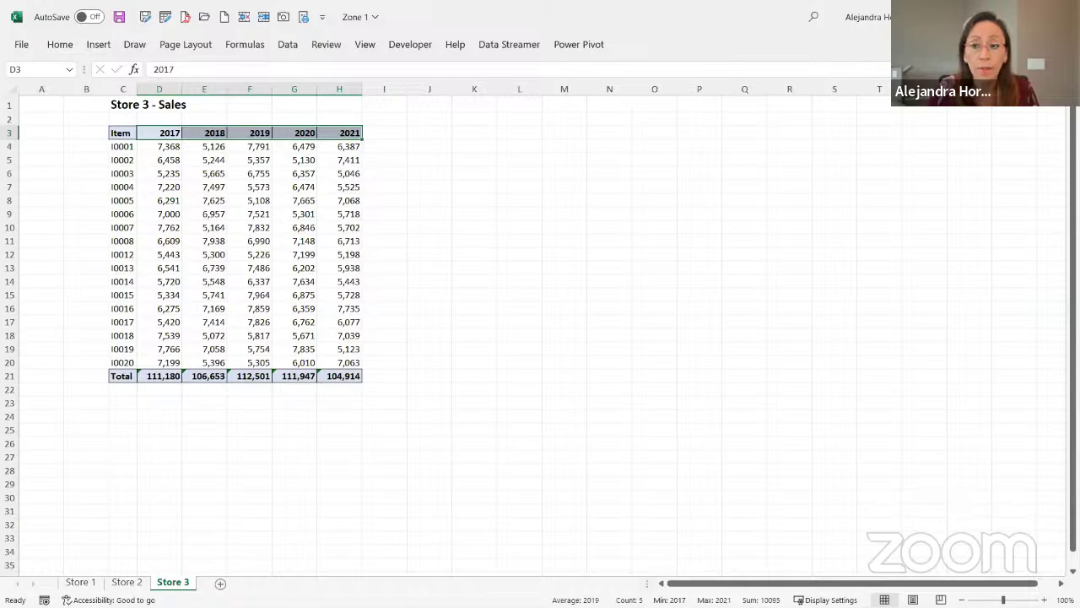
pyautogui.hotkey('alt', 'Tab')
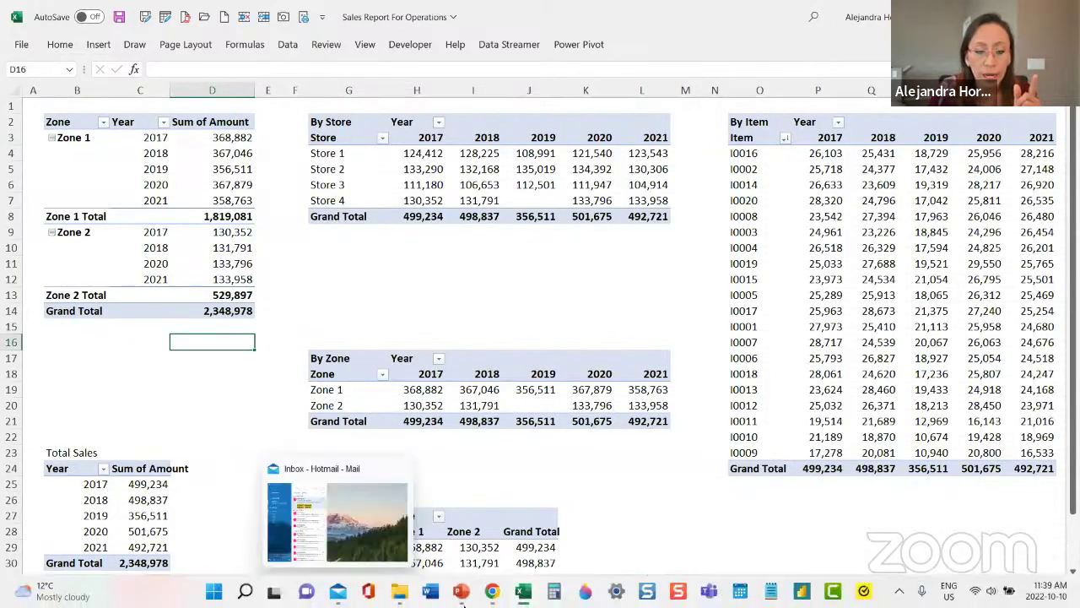
pyautogui.click(392, 506)
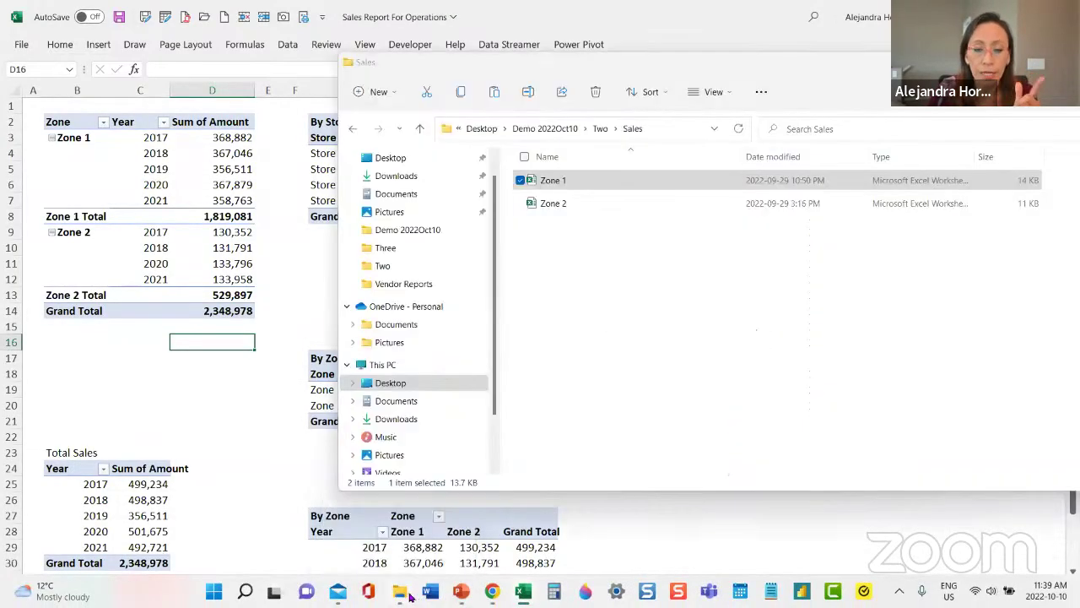
pyautogui.click(682, 211)
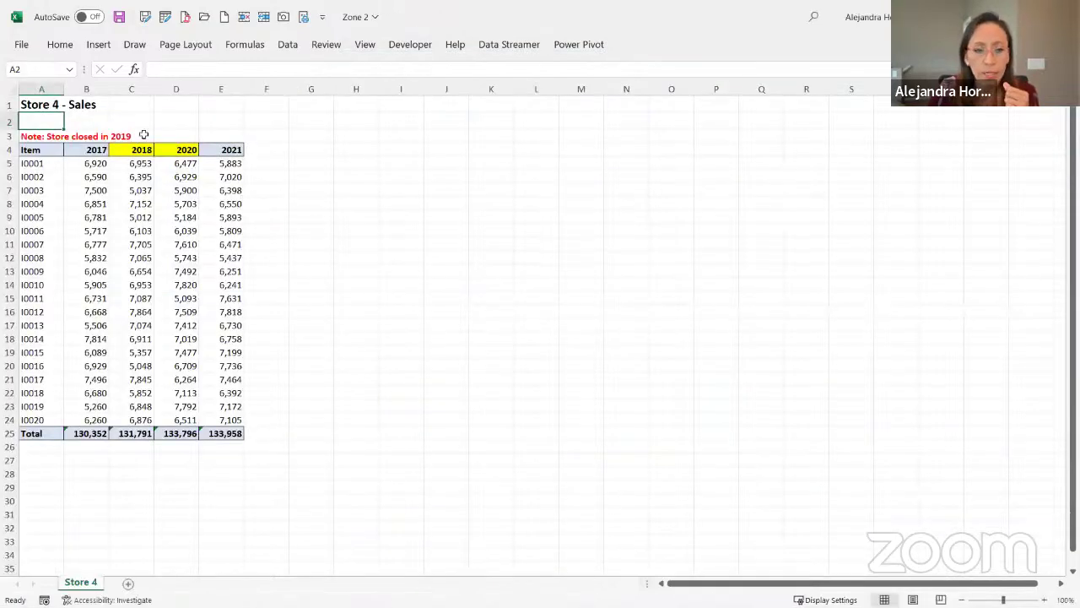
pyautogui.click(179, 150)
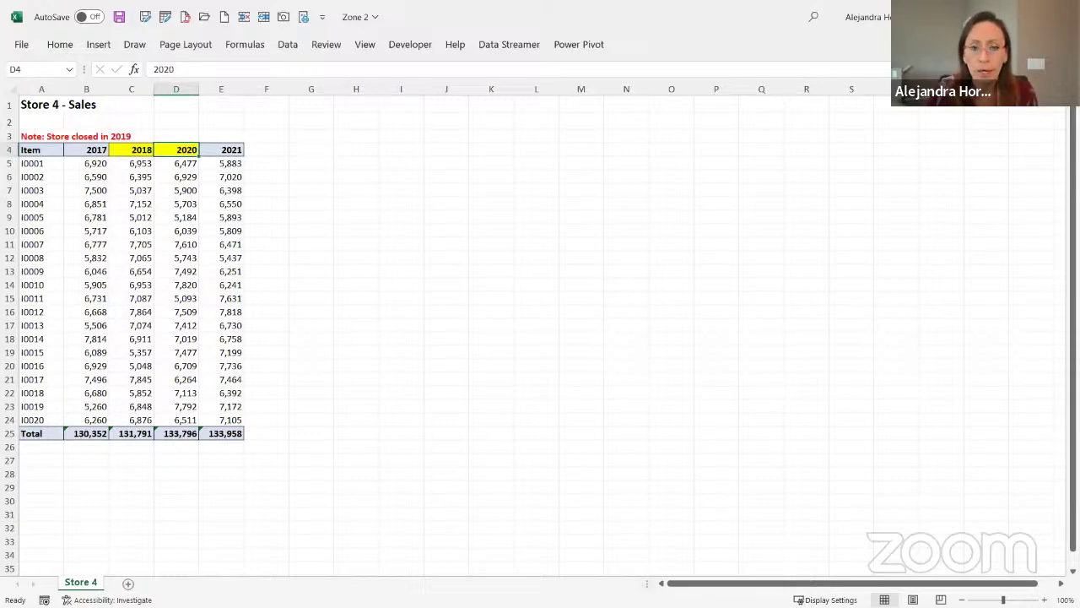
pyautogui.hotkey('ctrl', 'Tab')
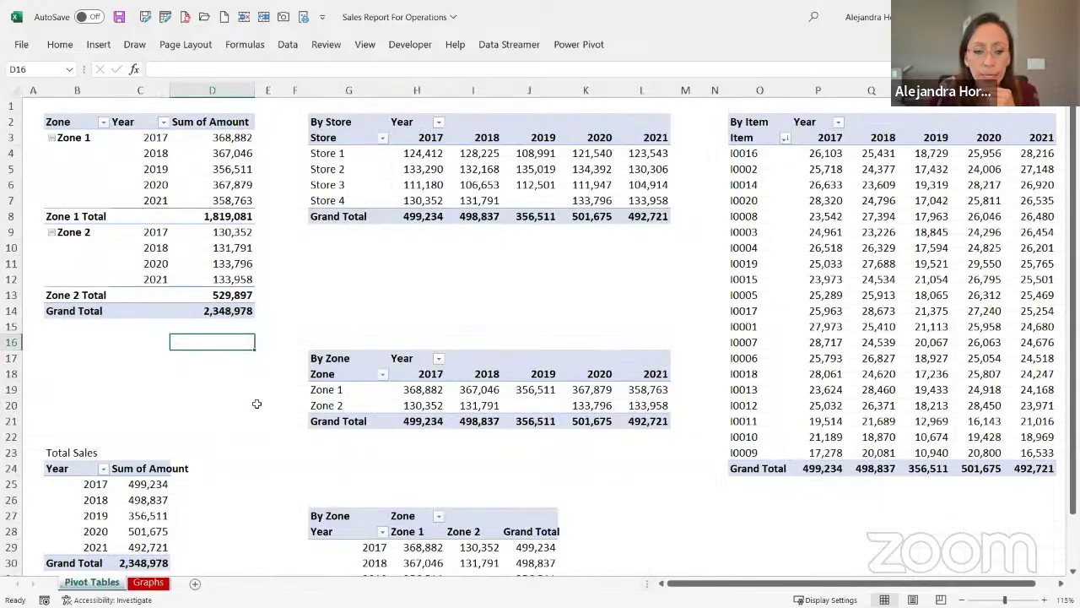
pyautogui.moveTo(190, 604)
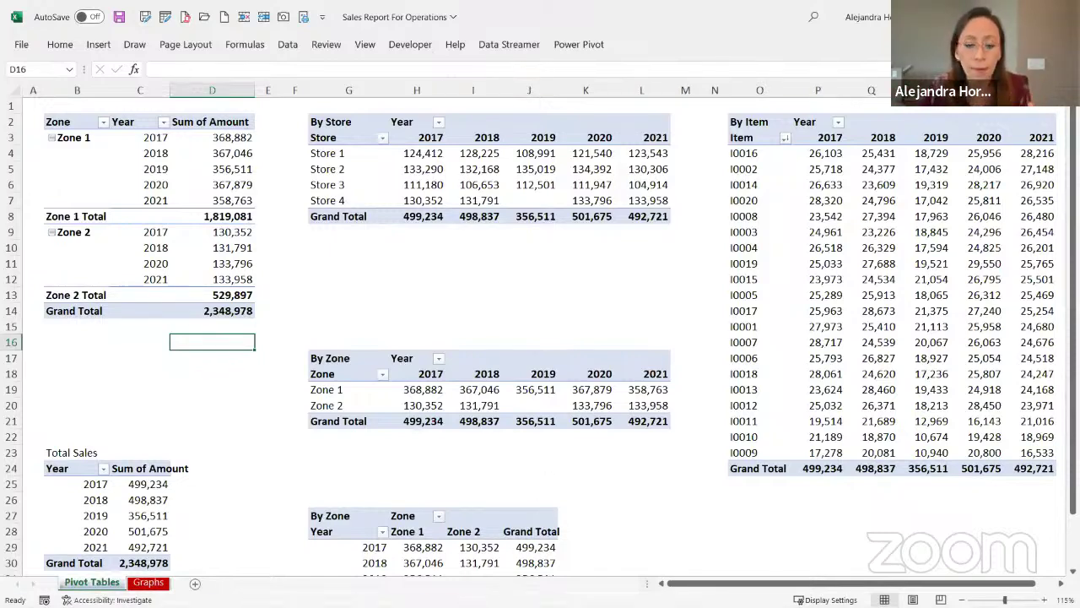
pyautogui.moveTo(337, 591)
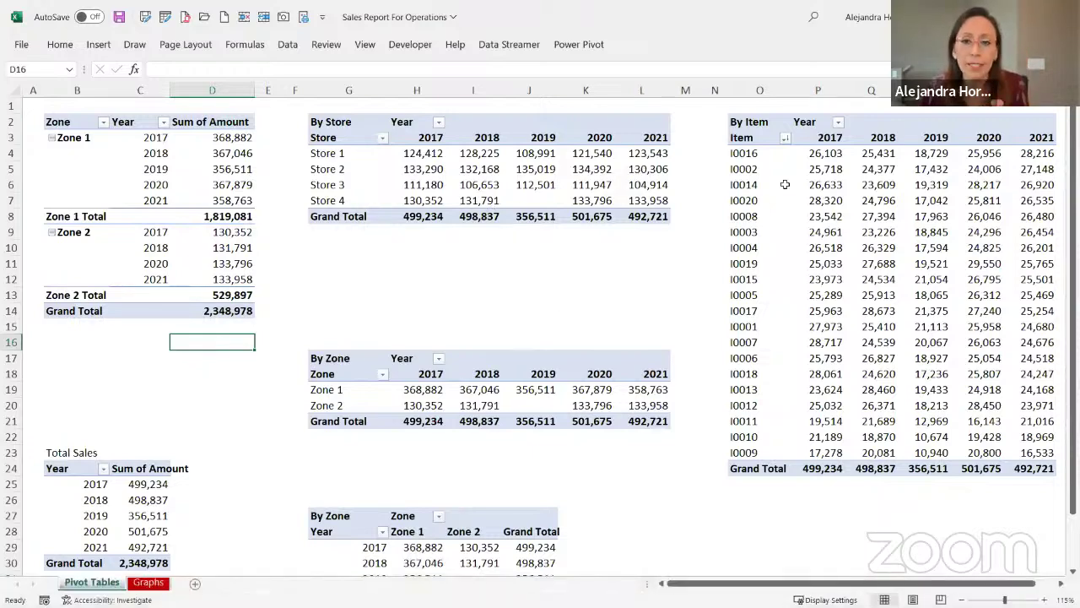
pyautogui.click(754, 184)
pyautogui.click(716, 324)
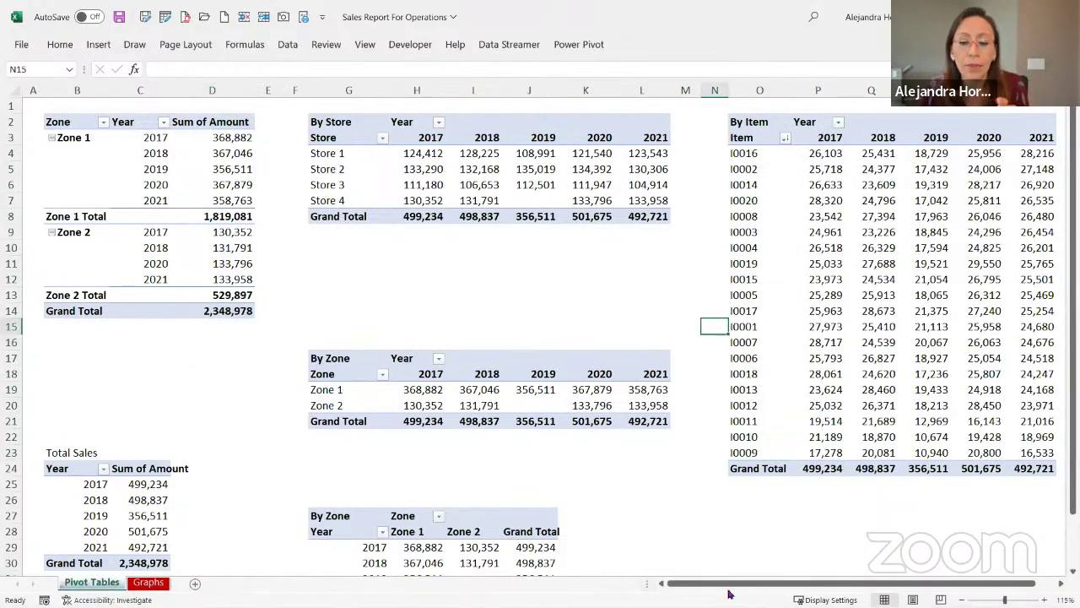
pyautogui.hscroll(1, 730, 591)
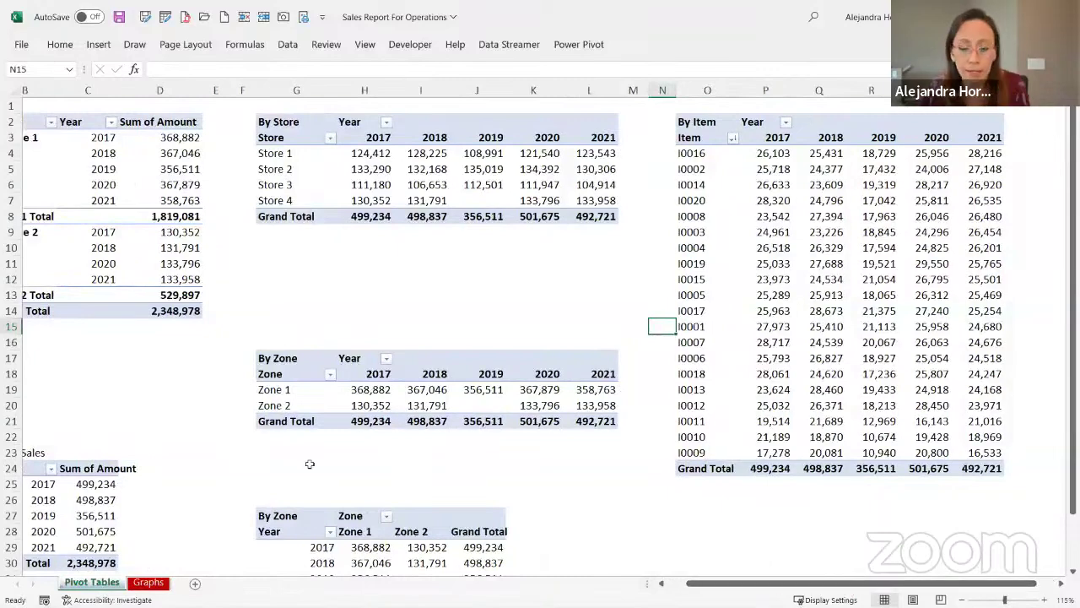
pyautogui.click(522, 593)
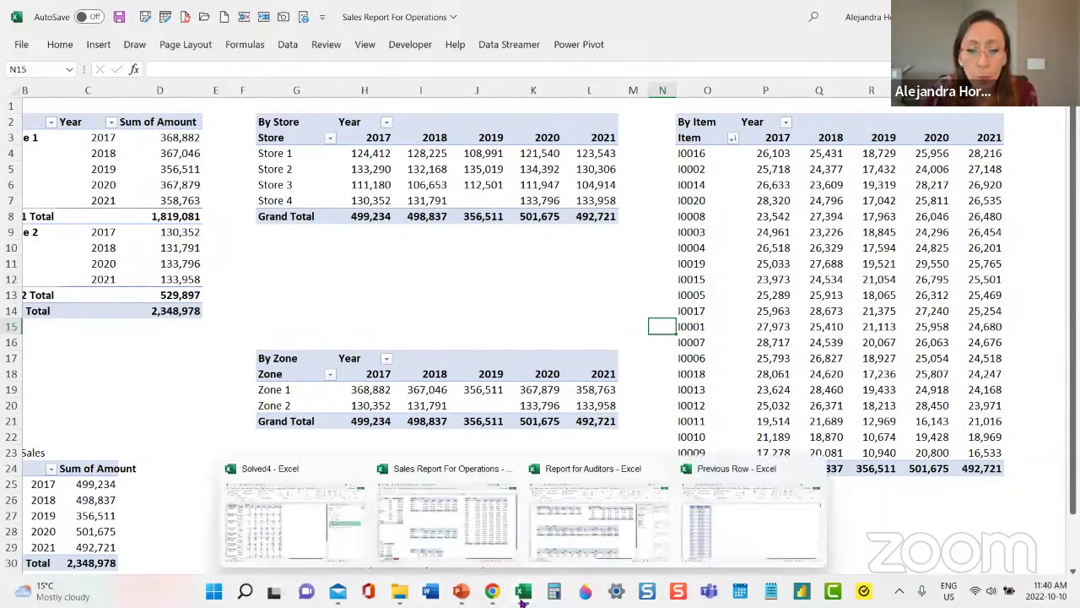
pyautogui.click(524, 593)
pyautogui.click(524, 593)
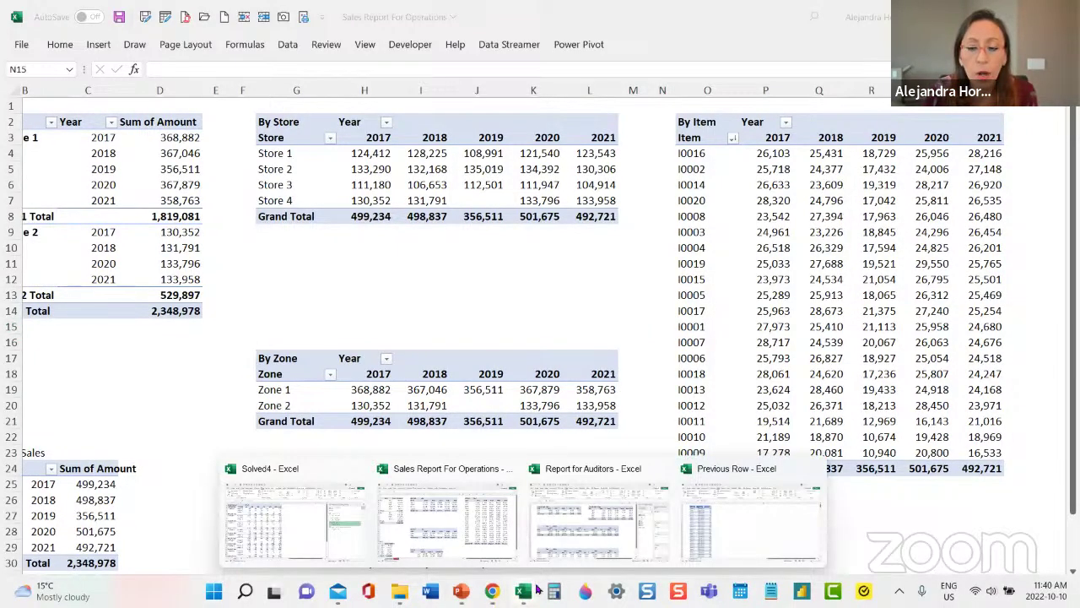
pyautogui.click(564, 531)
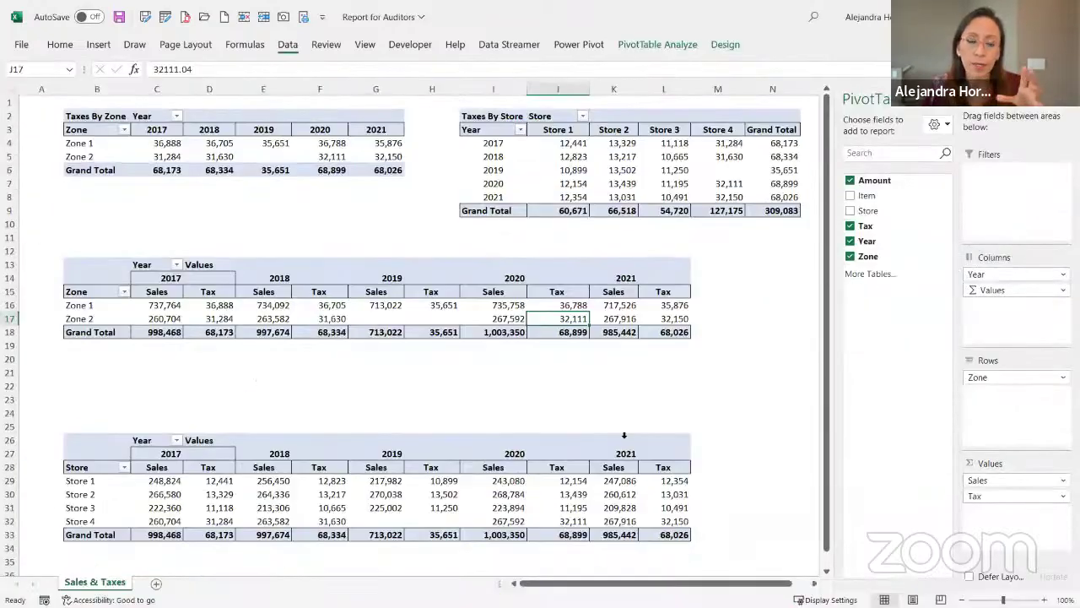
pyautogui.click(153, 154)
pyautogui.click(216, 292)
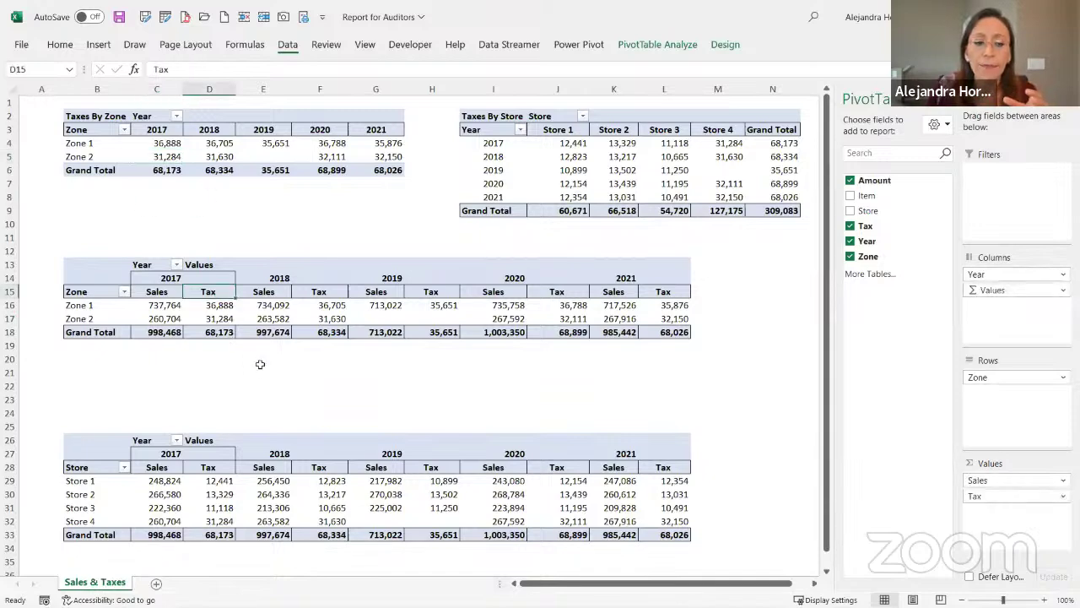
pyautogui.scroll(2, 251, 390)
pyautogui.press('Left')
pyautogui.press('Left')
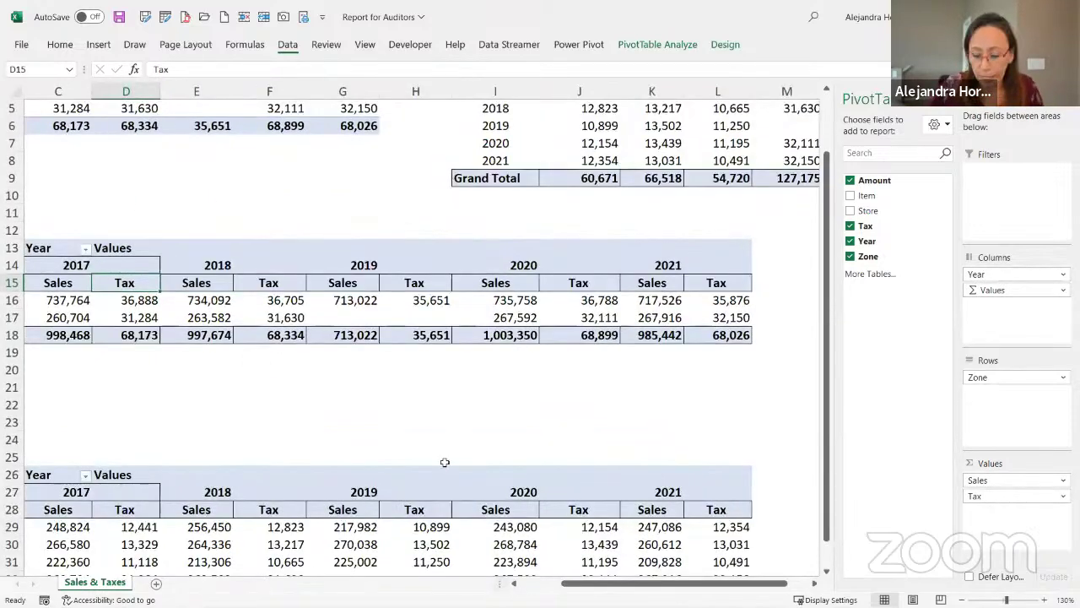
pyautogui.press('Left')
pyautogui.click(342, 275)
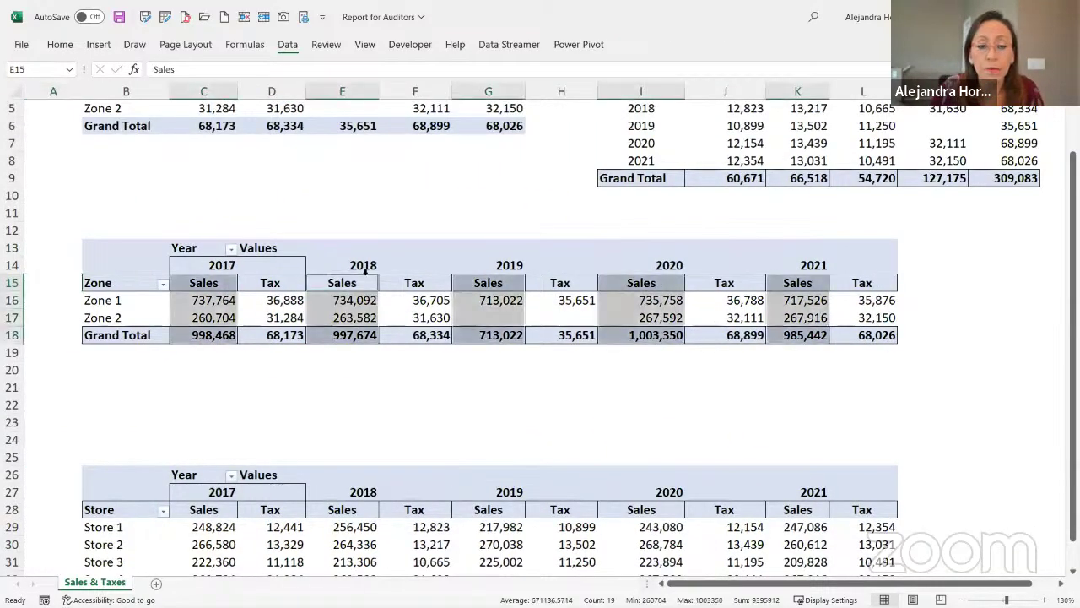
pyautogui.click(498, 297)
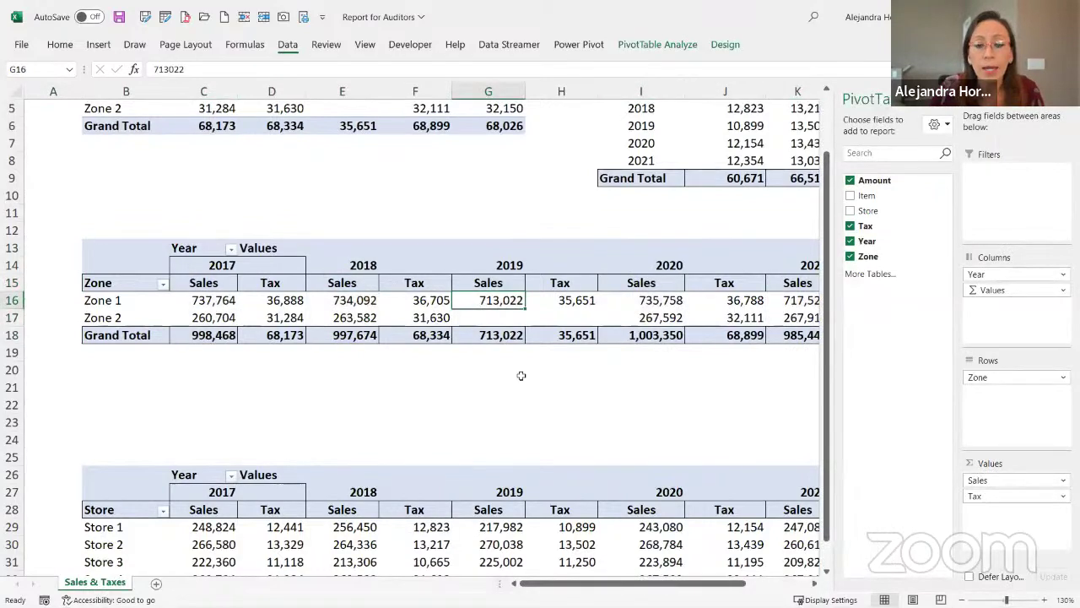
pyautogui.click(135, 318)
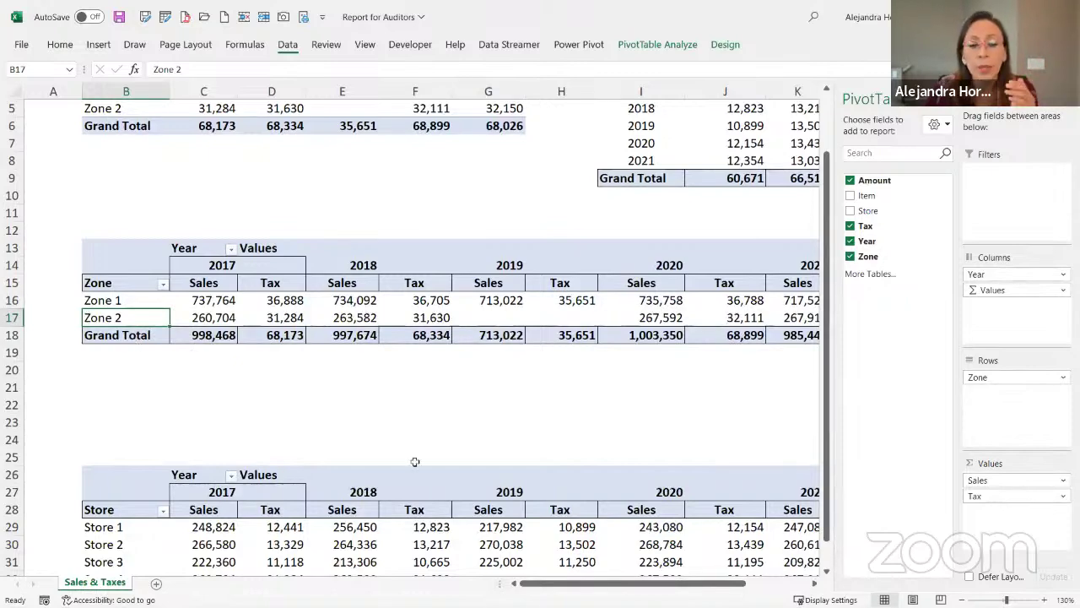
pyautogui.scroll(-2, 416, 461)
pyautogui.moveTo(523, 591)
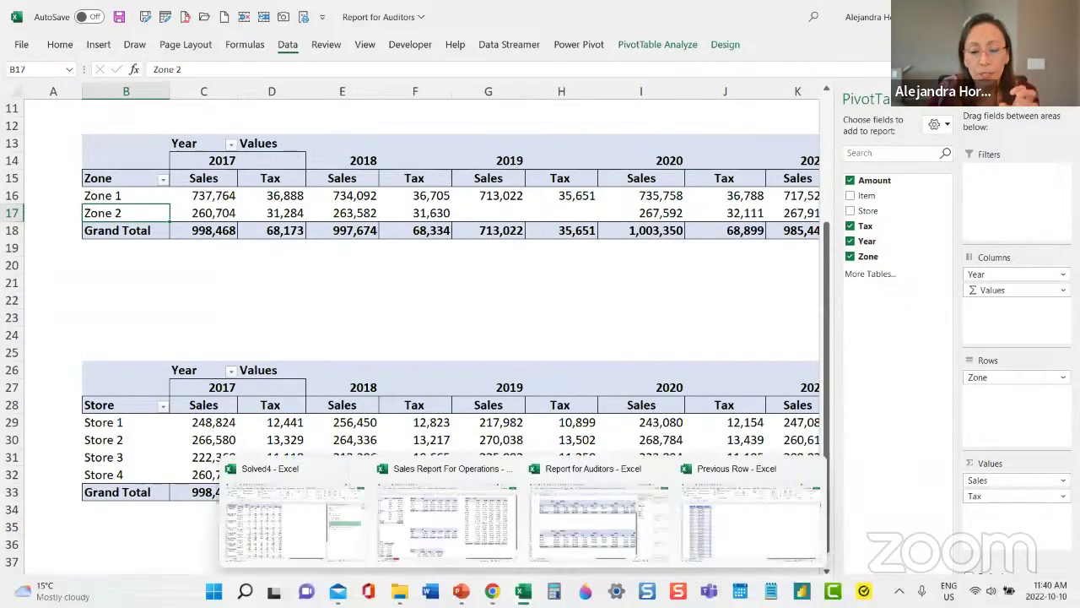
# Step: From the Sales folder window, go up to Two, enter Additional Info, and open Zone 3
pyautogui.click(406, 604)
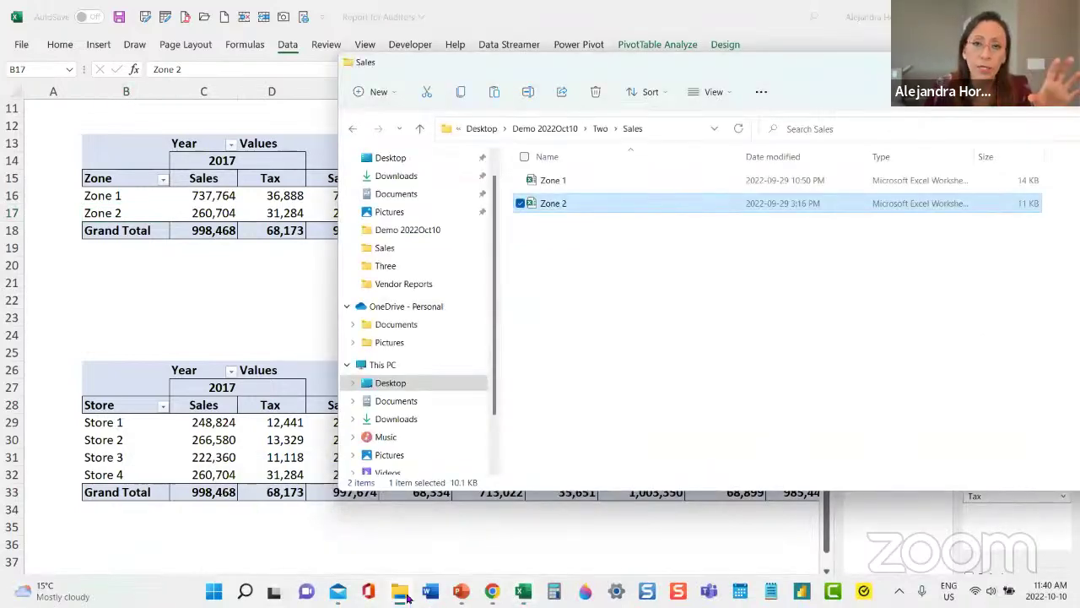
pyautogui.click(598, 128)
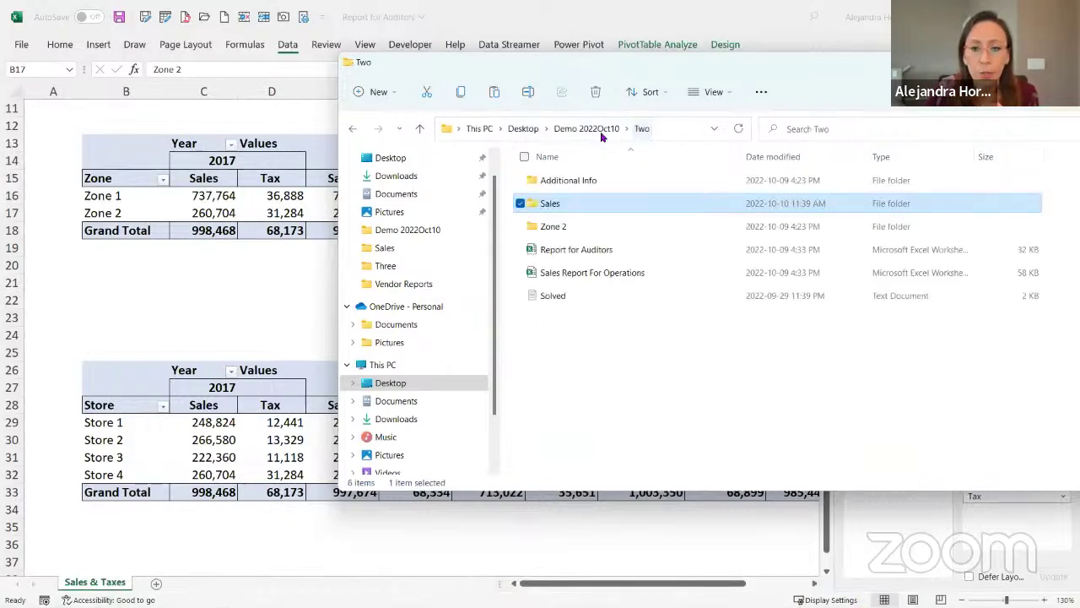
pyautogui.click(589, 181)
pyautogui.doubleClick(589, 182)
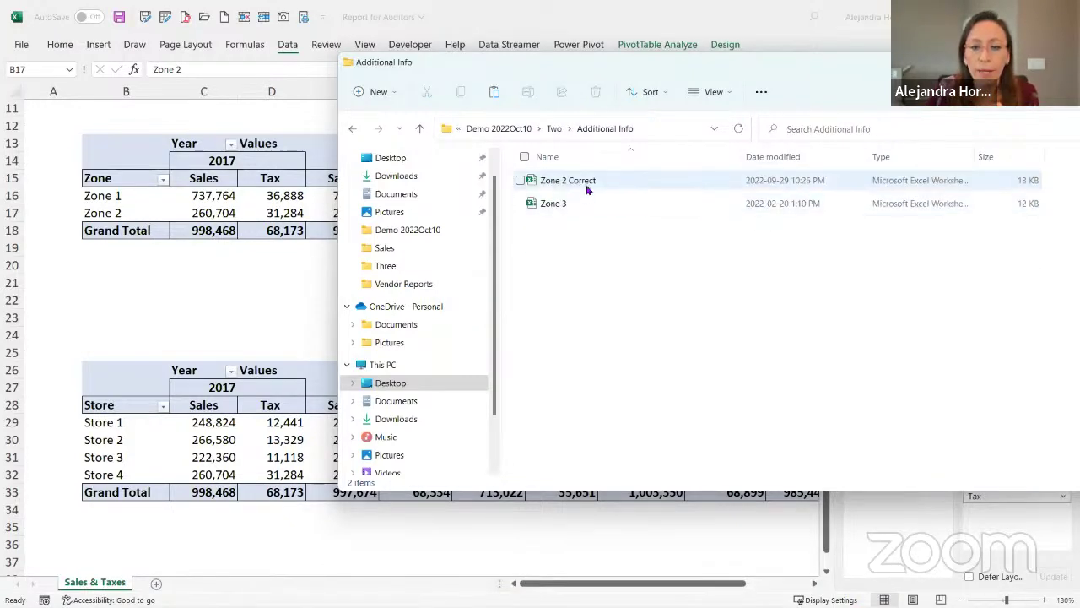
pyautogui.doubleClick(588, 204)
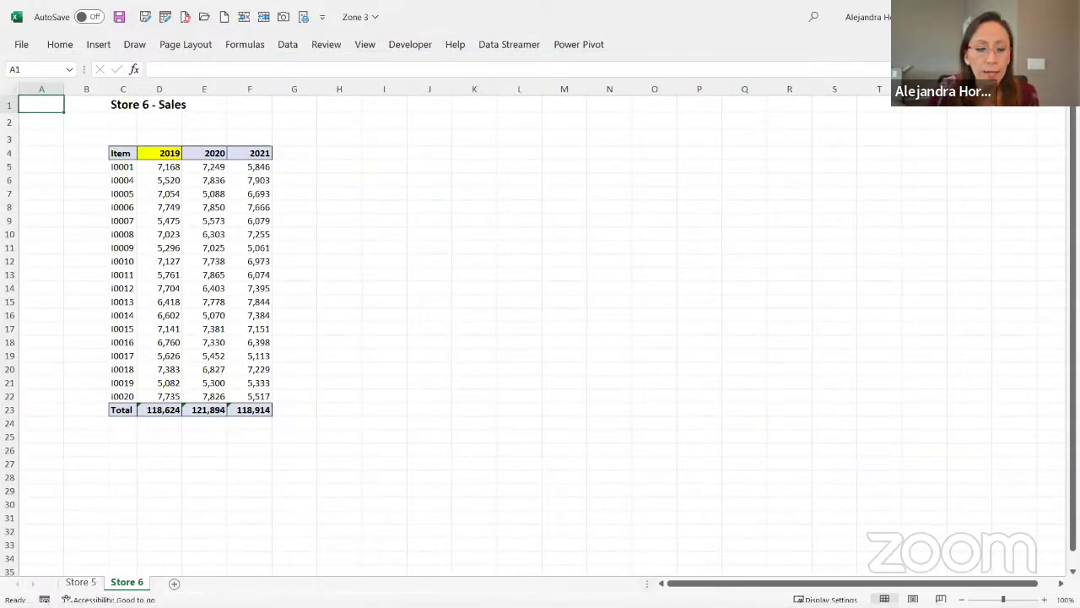
# Step: Check the year headers on the Store 6 and Store 5 sheets, then return to Report for Auditors
pyautogui.click(177, 152)
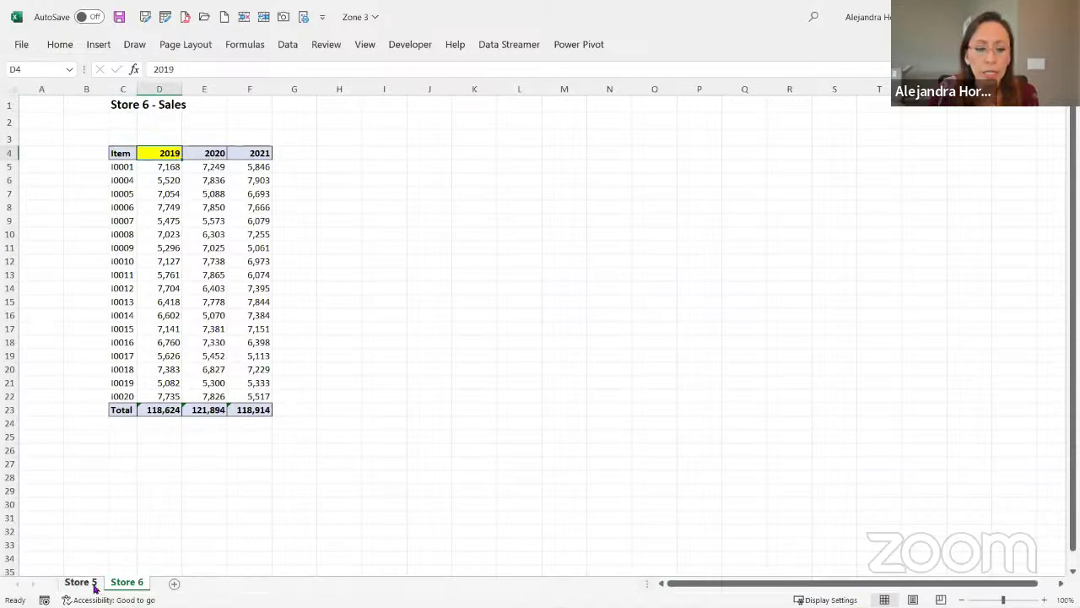
pyautogui.click(77, 582)
pyautogui.moveTo(84, 132); pyautogui.dragTo(197, 133)
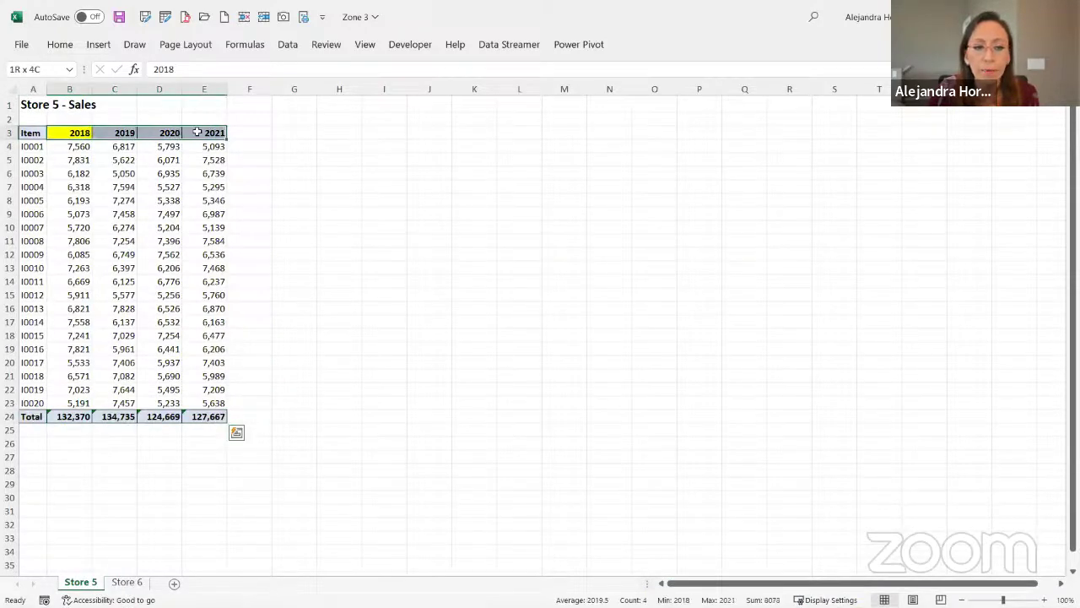
pyautogui.hotkey('alt', 'Tab')
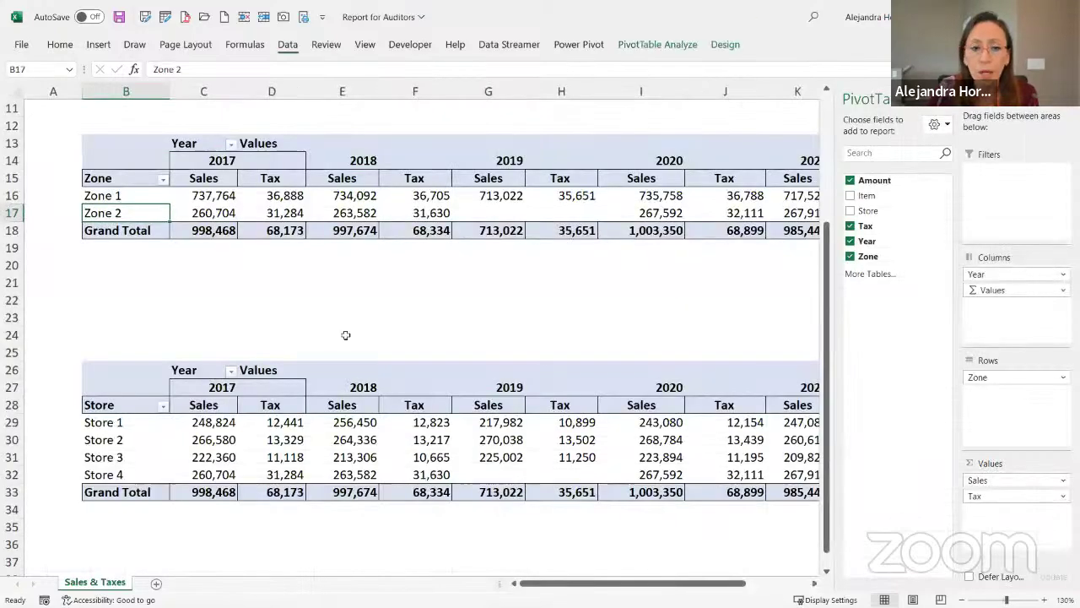
# Step: Copy the Zone 3 workbook from Additional Info and go to the Two > Sales folder
pyautogui.click(399, 591)
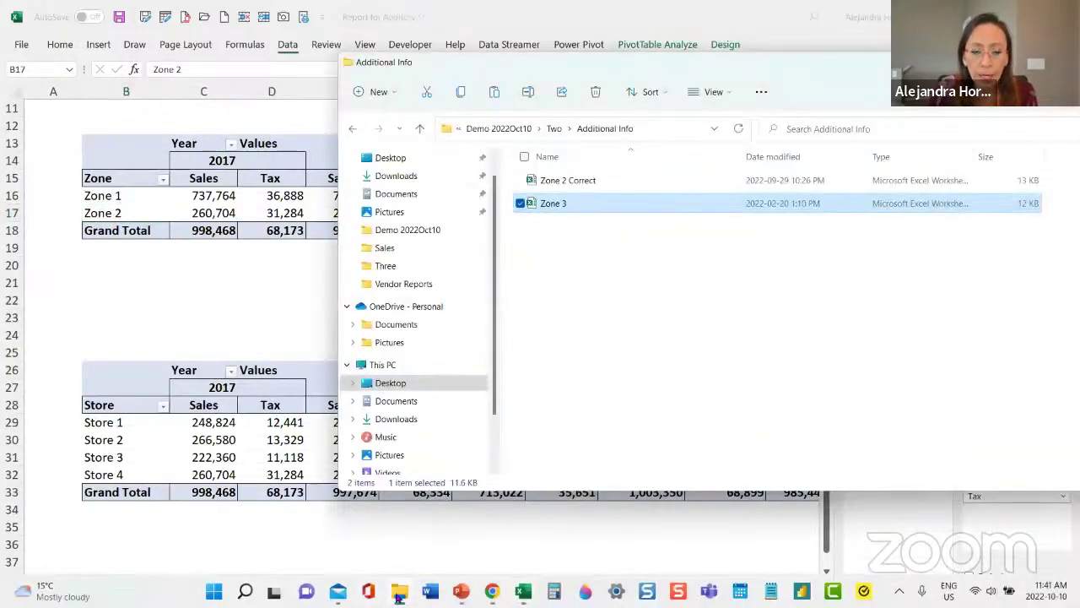
pyautogui.click(572, 205)
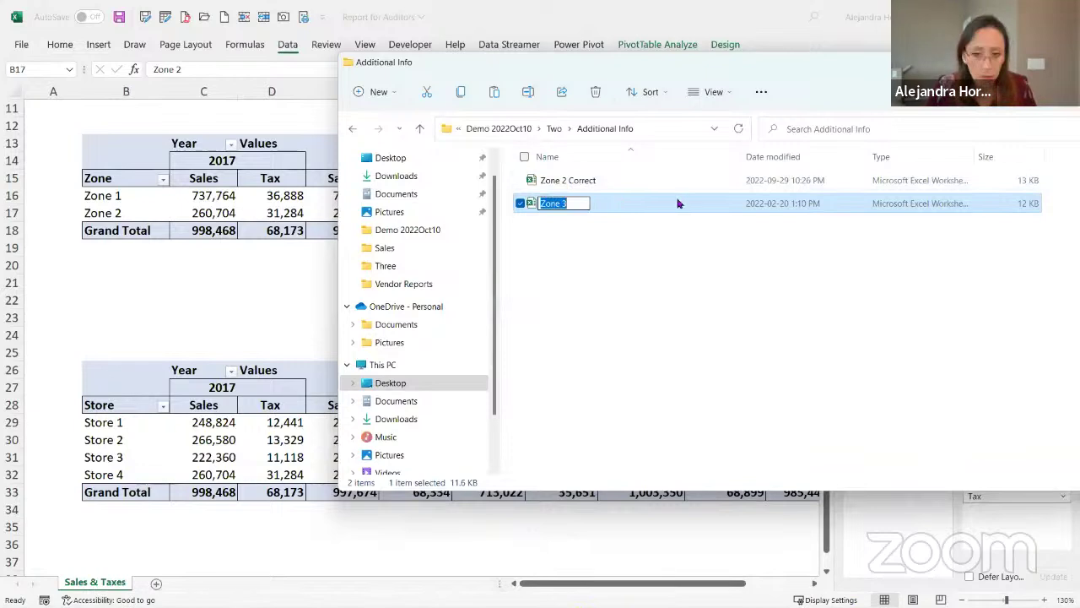
pyautogui.hotkey('ctrl', 'c')
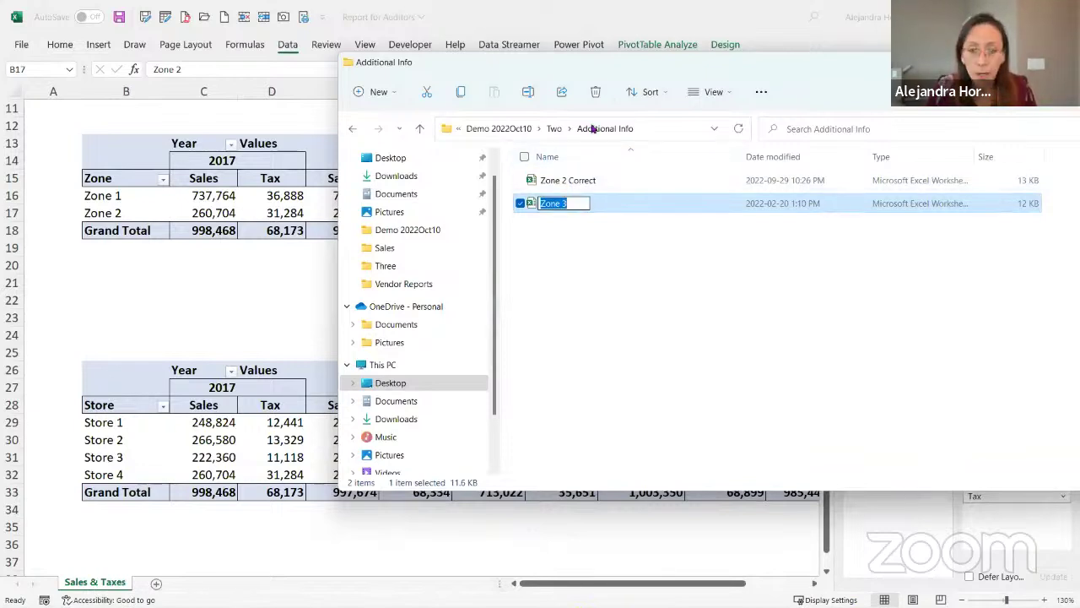
pyautogui.click(554, 129)
pyautogui.click(593, 211)
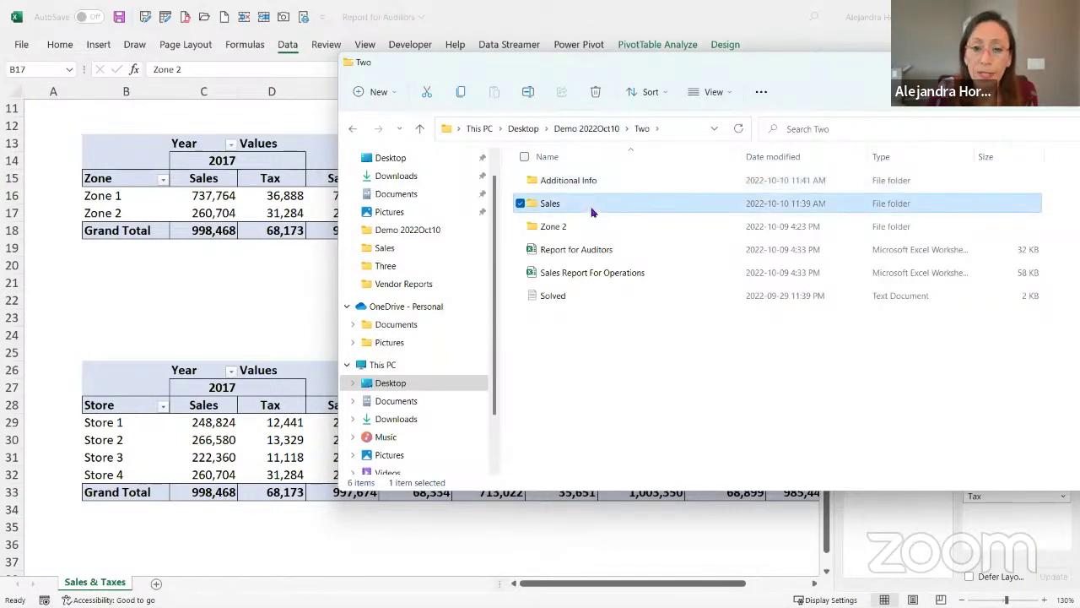
pyautogui.doubleClick(592, 212)
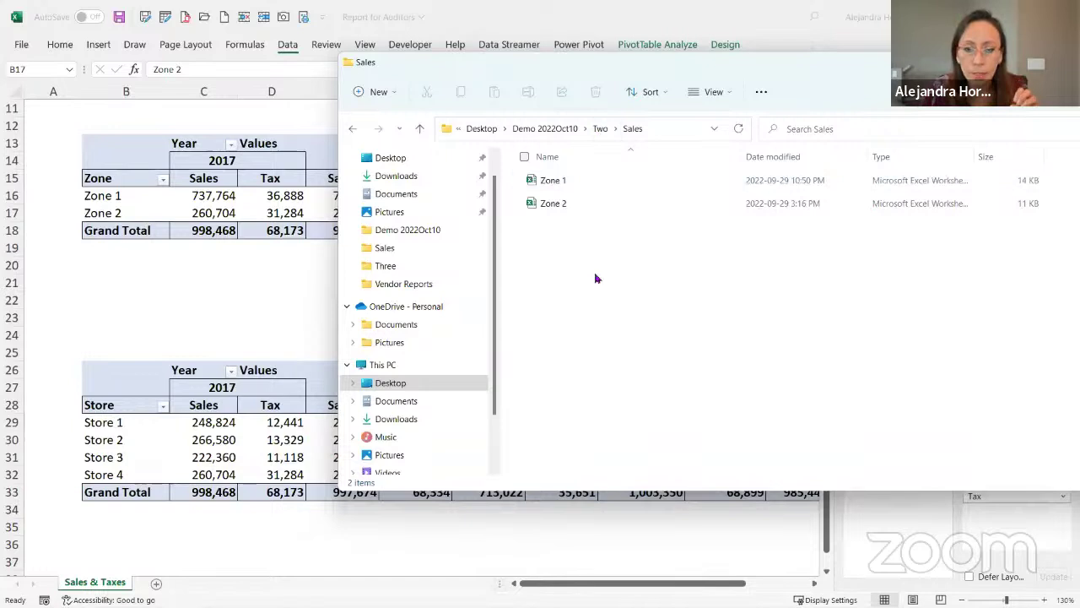
# Step: Paste Zone 3 into the Sales folder beside Zone 1 and Zone 2, then return to Excel
pyautogui.click(601, 128)
pyautogui.click(582, 186)
pyautogui.doubleClick(582, 185)
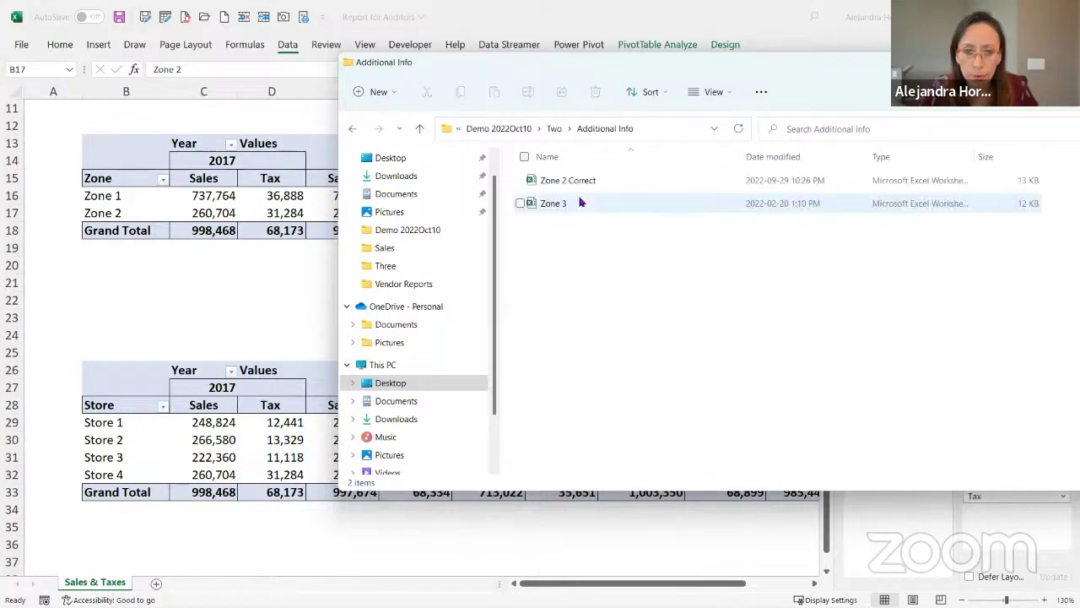
pyautogui.click(582, 203)
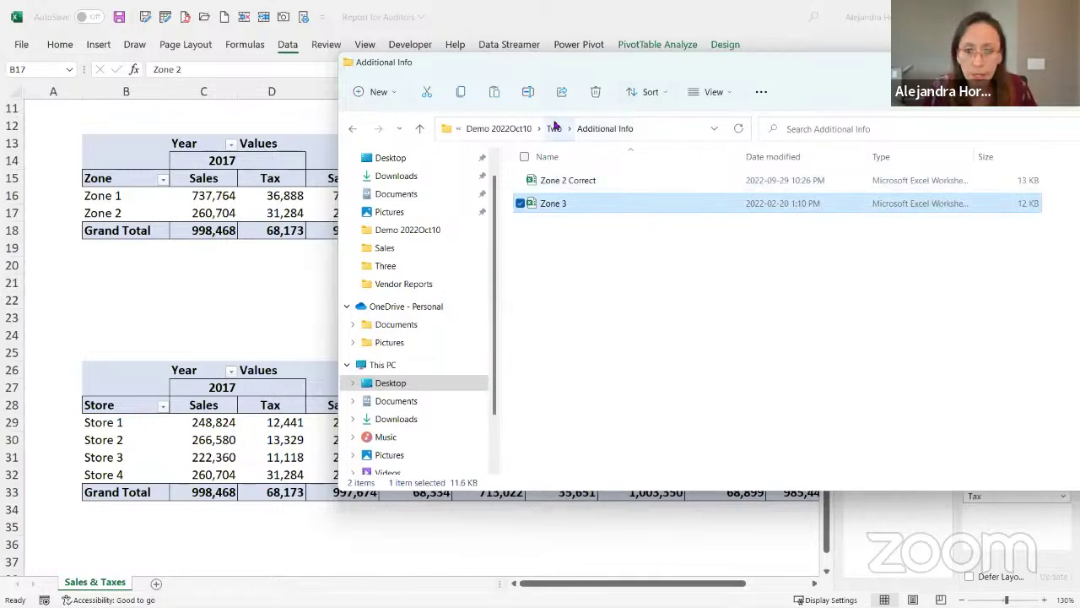
pyautogui.click(555, 129)
pyautogui.doubleClick(572, 204)
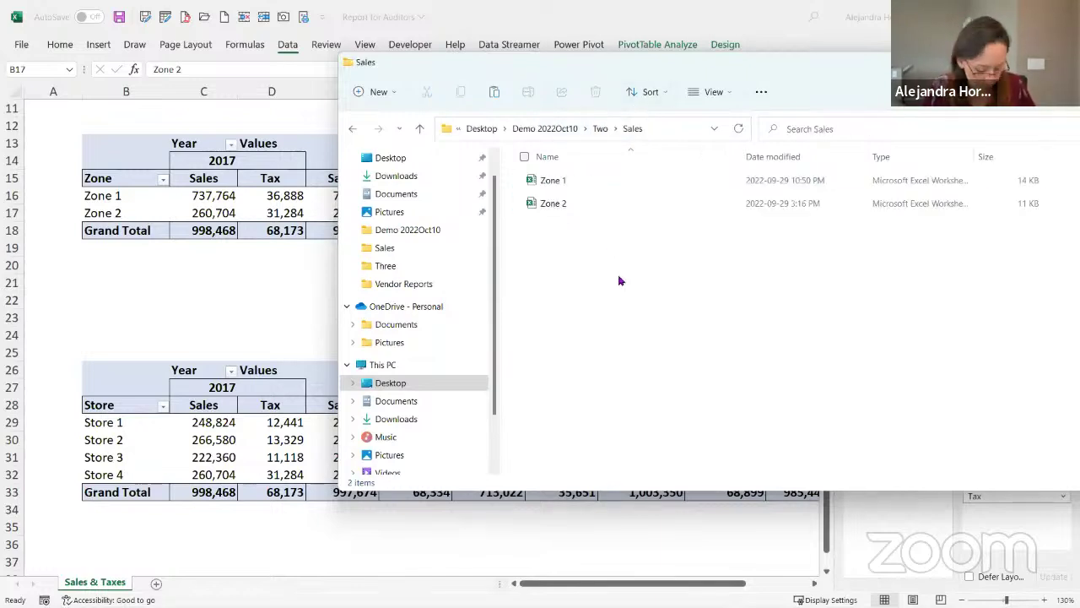
pyautogui.hotkey('ctrl', 'v')
pyautogui.hotkey('alt', 'Tab')
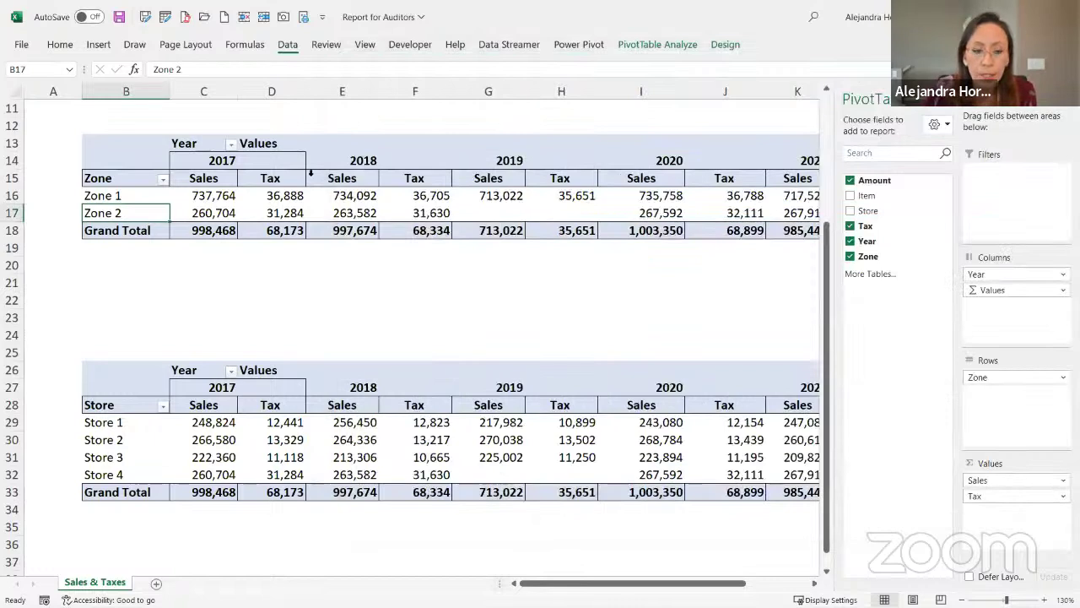
# Step: Refresh all pivots and queries in Report for Auditors so Zone 3 is picked up
pyautogui.keyDown('shift'); pyautogui.click(135, 200); pyautogui.keyUp('shift')
pyautogui.moveTo(126, 195); pyautogui.dragTo(128, 204)
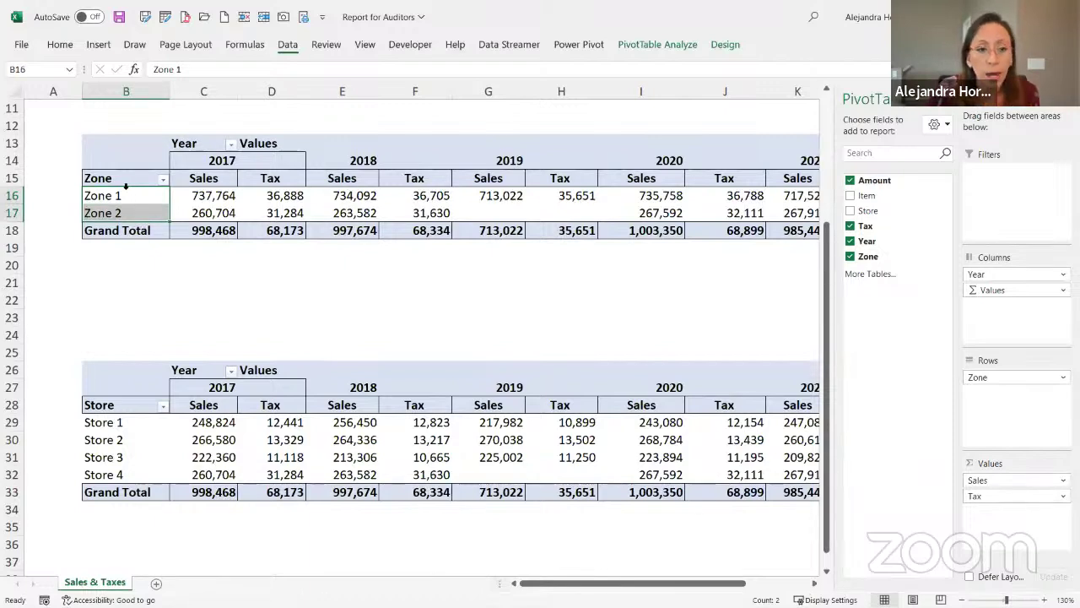
pyautogui.click(121, 195)
pyautogui.click(121, 212)
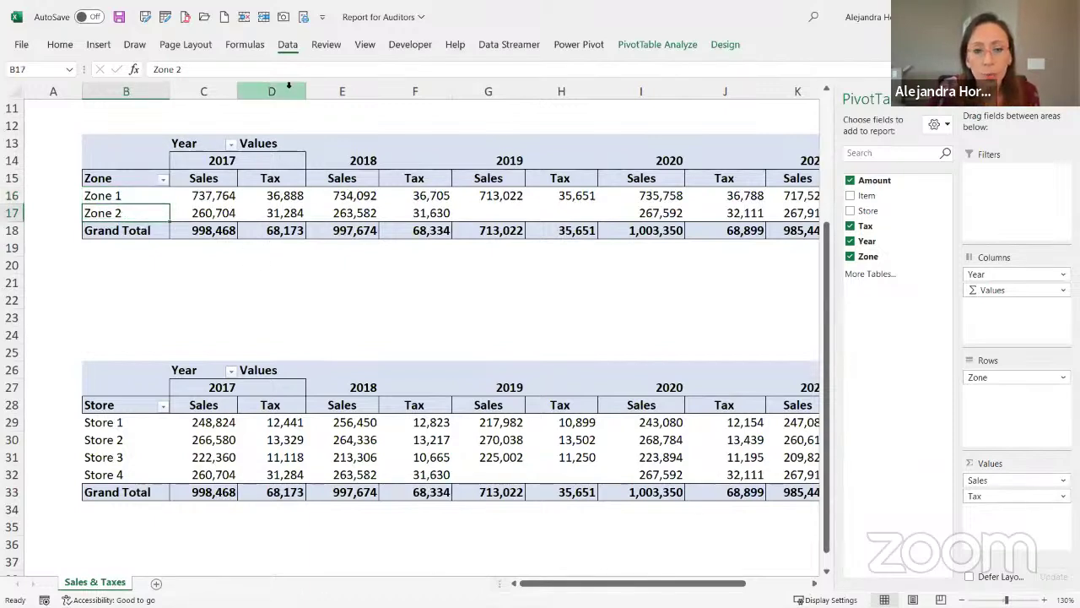
pyautogui.click(295, 53)
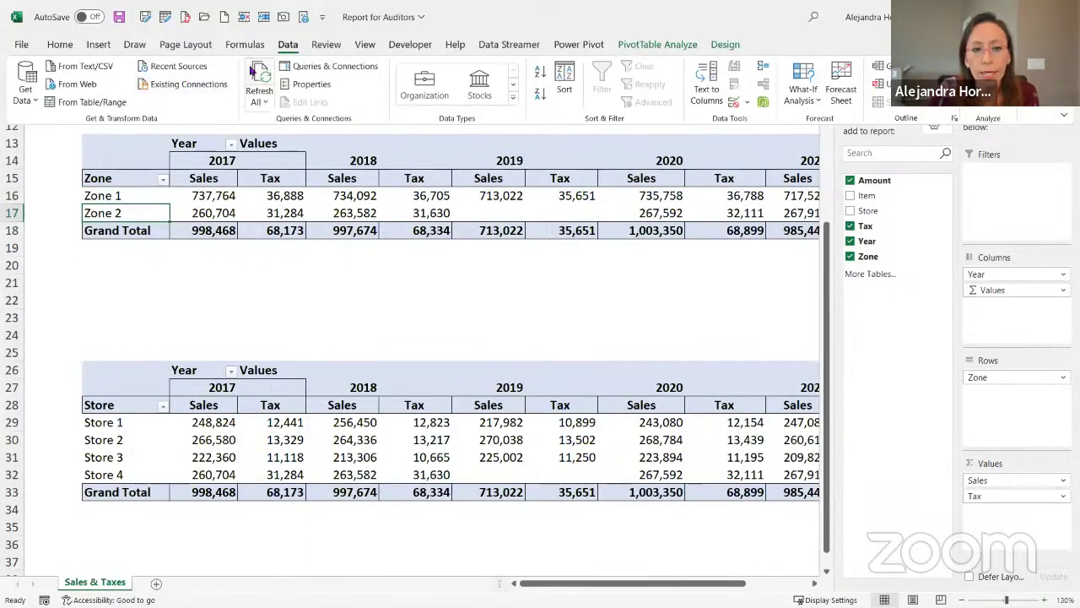
pyautogui.click(253, 67)
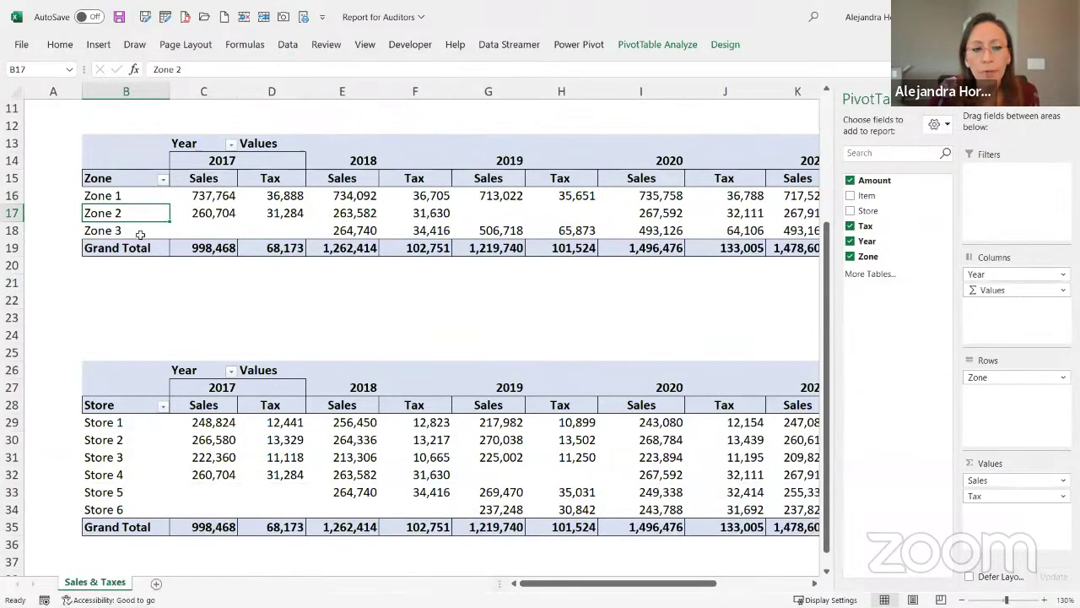
# Step: Check Zone 3's 2019 sales and tax and Zone 2's blank 2019 tax, then view the store pivot at 85%
pyautogui.moveTo(126, 226); pyautogui.dragTo(125, 194)
pyautogui.click(469, 226)
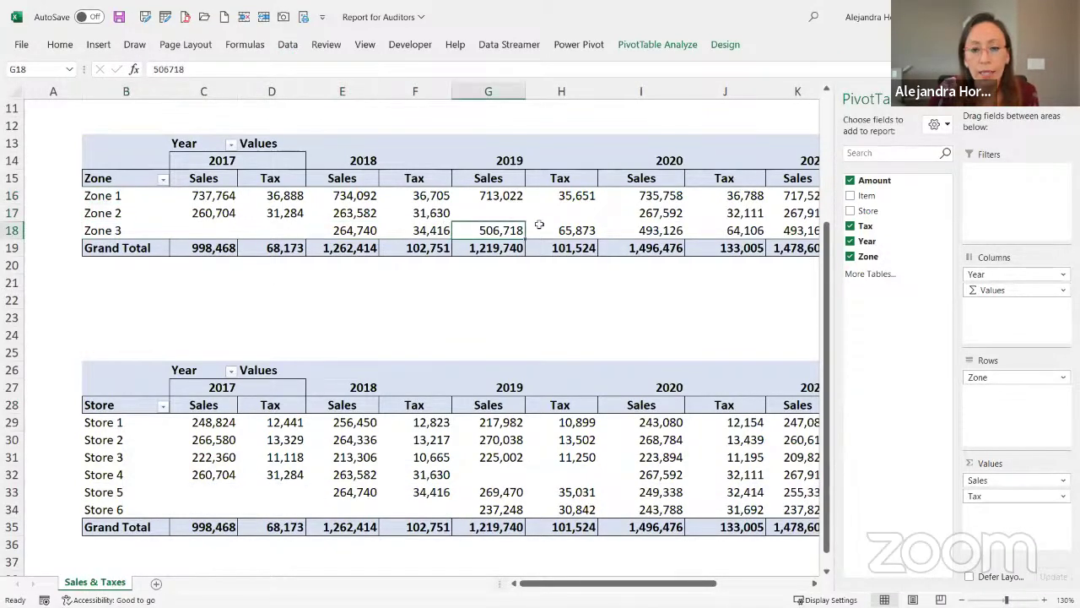
pyautogui.click(562, 226)
pyautogui.moveTo(651, 585)
pyautogui.mouseDown()
pyautogui.moveTo(680, 585)
pyautogui.moveTo(651, 585)
pyautogui.mouseUp()
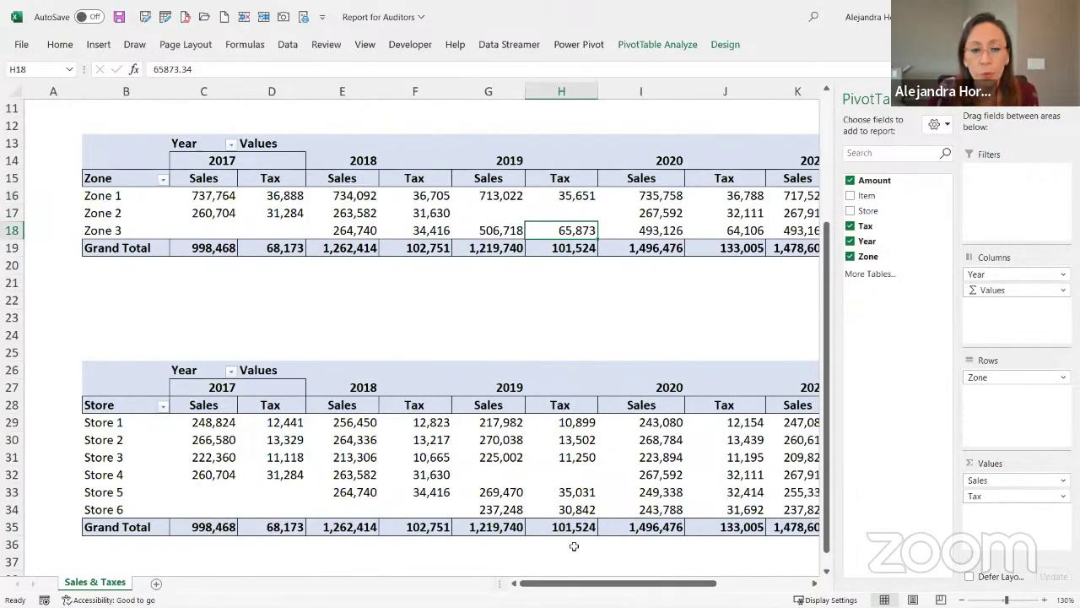
pyautogui.click(518, 207)
pyautogui.click(572, 208)
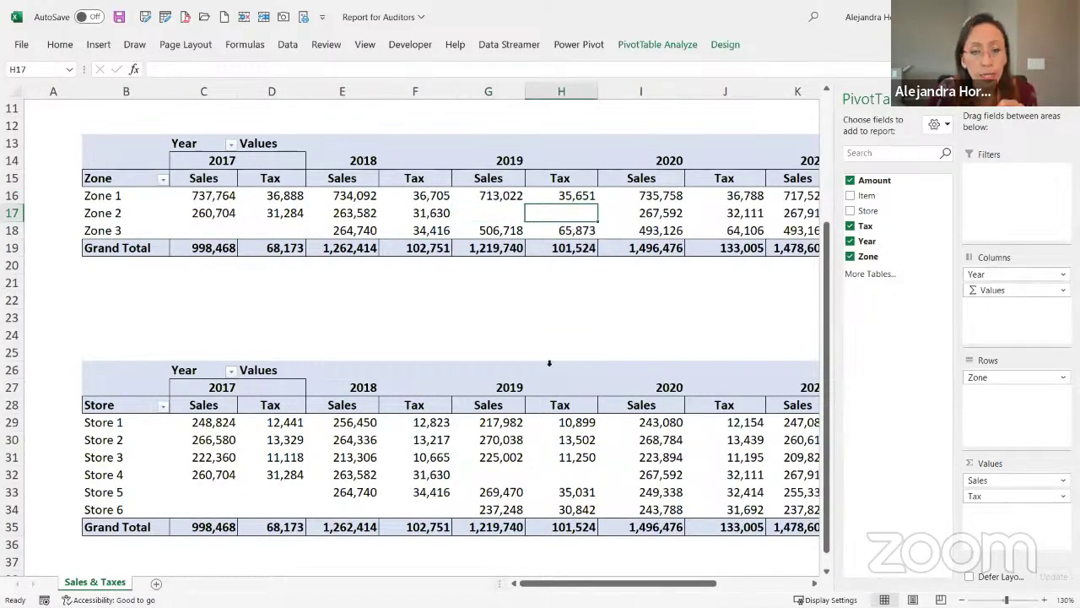
pyautogui.moveTo(570, 601)
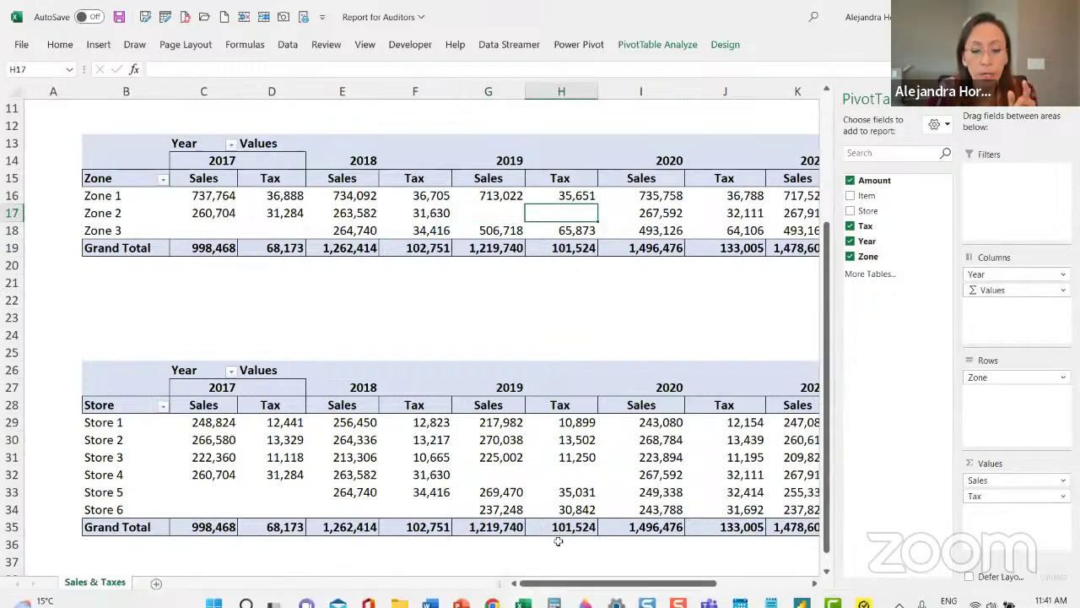
pyautogui.click(128, 422)
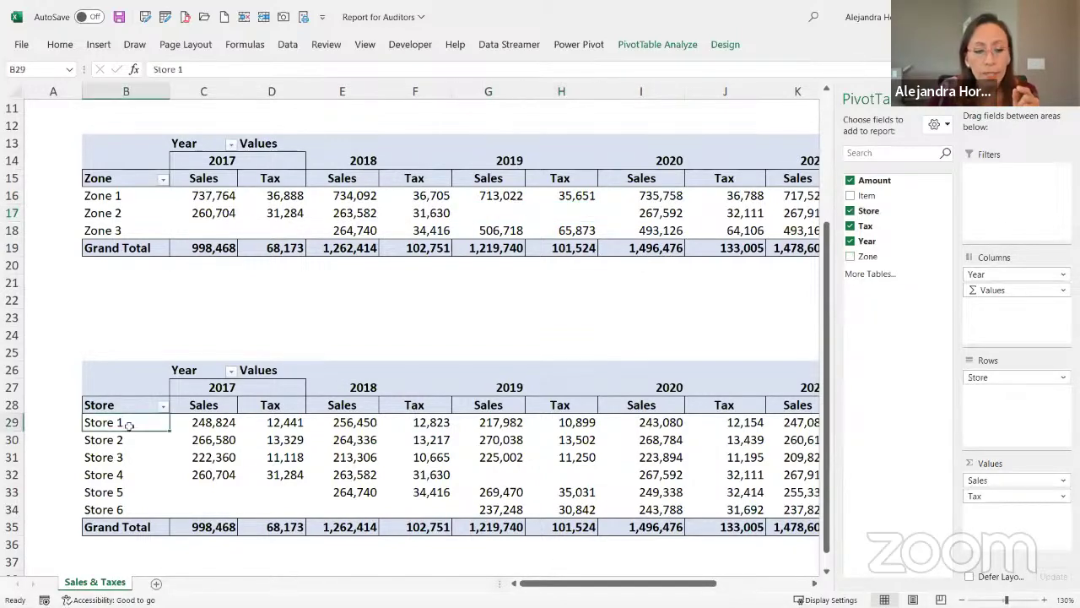
pyautogui.scroll(-1, 126, 427)
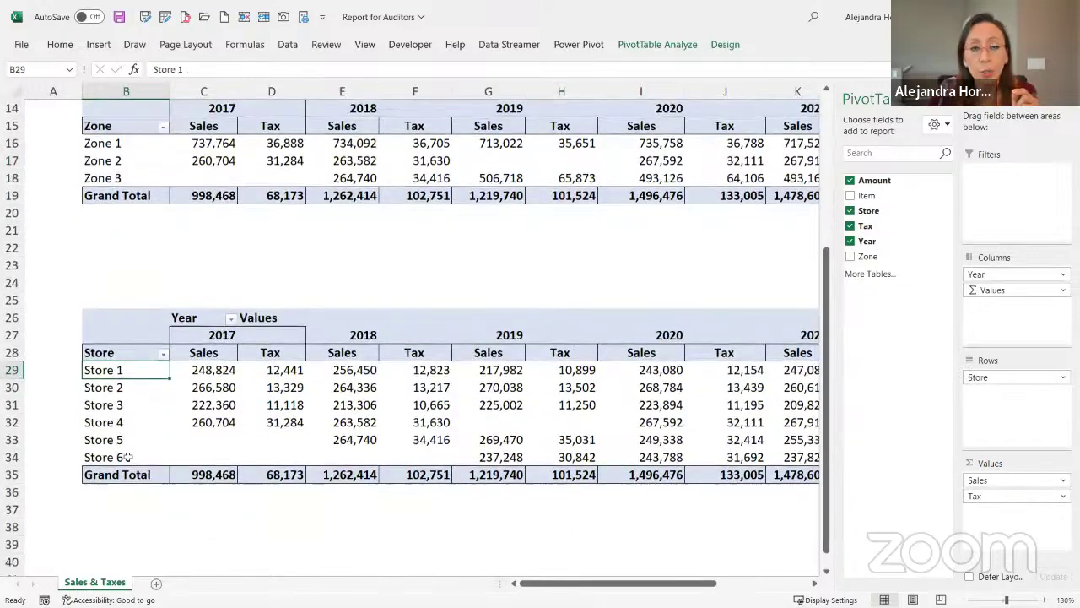
pyautogui.moveTo(572, 587); pyautogui.dragTo(665, 587)
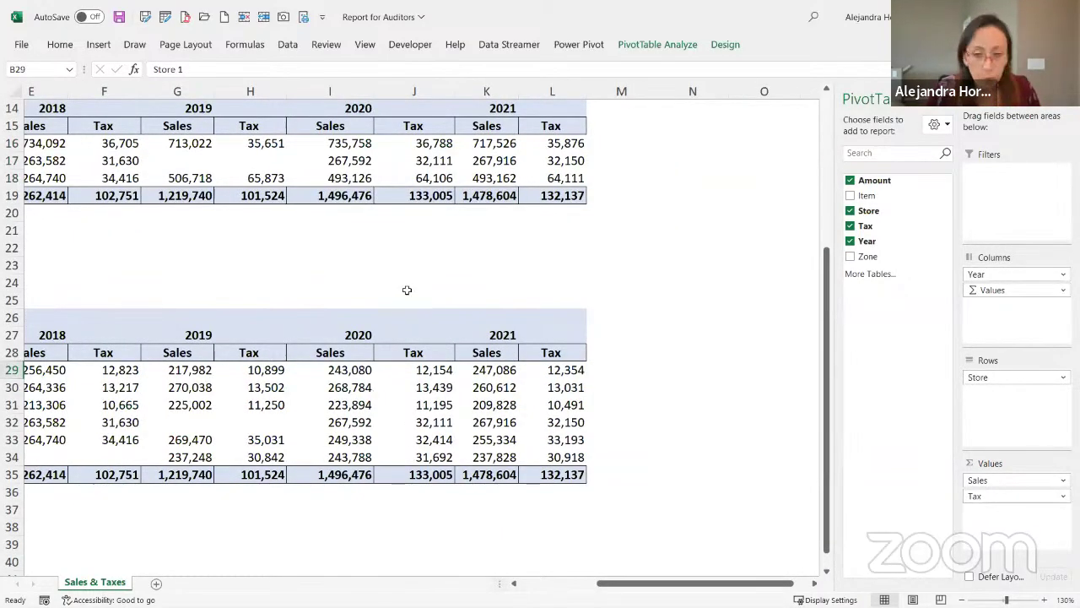
pyautogui.keyDown('ctrl'); pyautogui.scroll(-3, 406, 291); pyautogui.keyUp('ctrl')
# Step: Switch to the Sales Report For Operations workbook and check Store 4 in the By Store pivot
pyautogui.moveTo(456, 603)
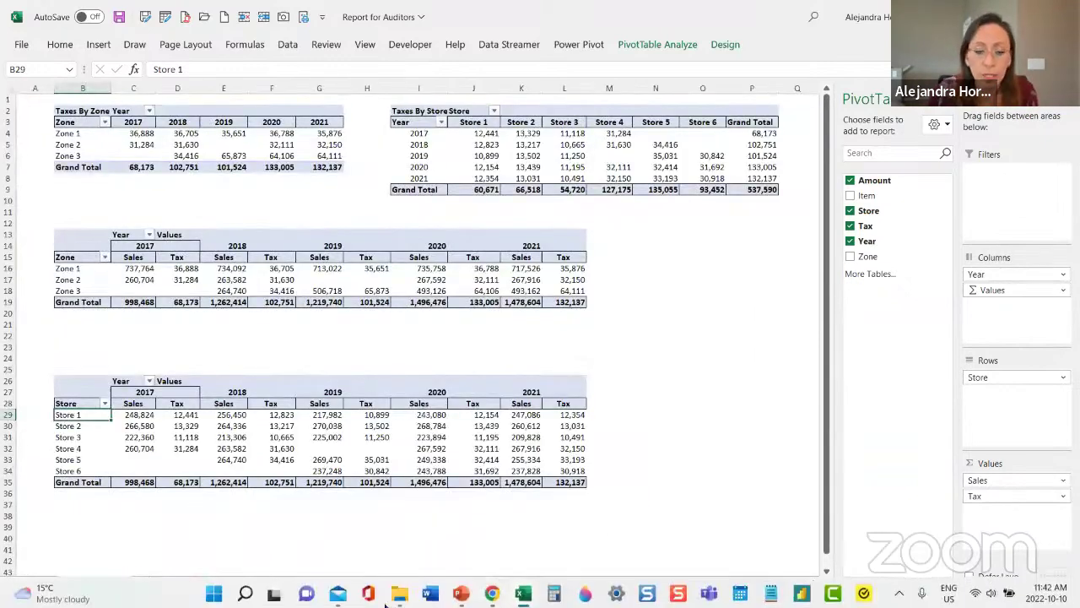
pyautogui.click(523, 593)
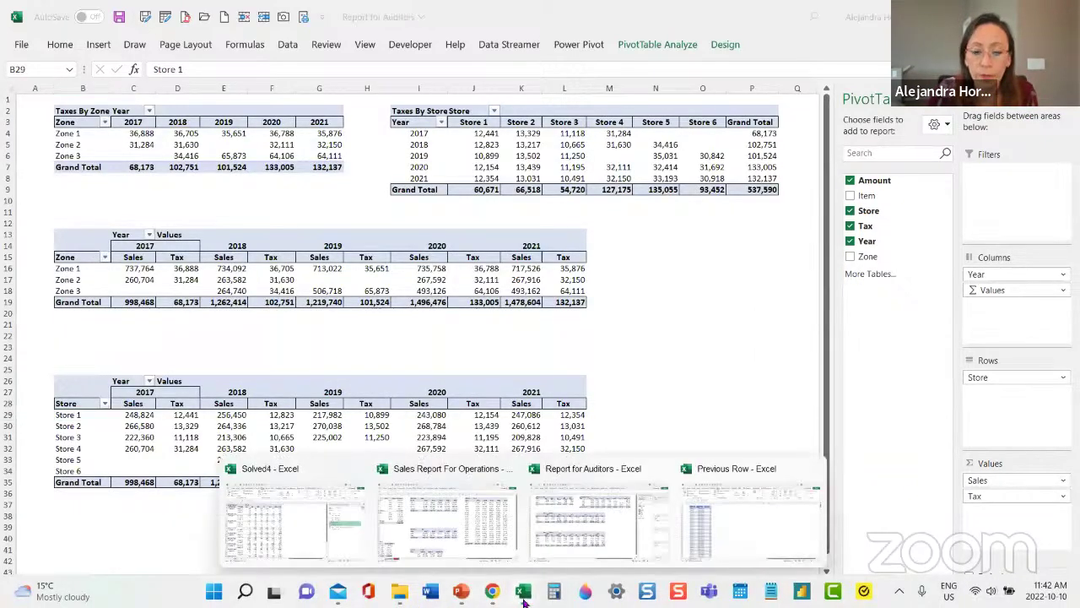
pyautogui.click(475, 532)
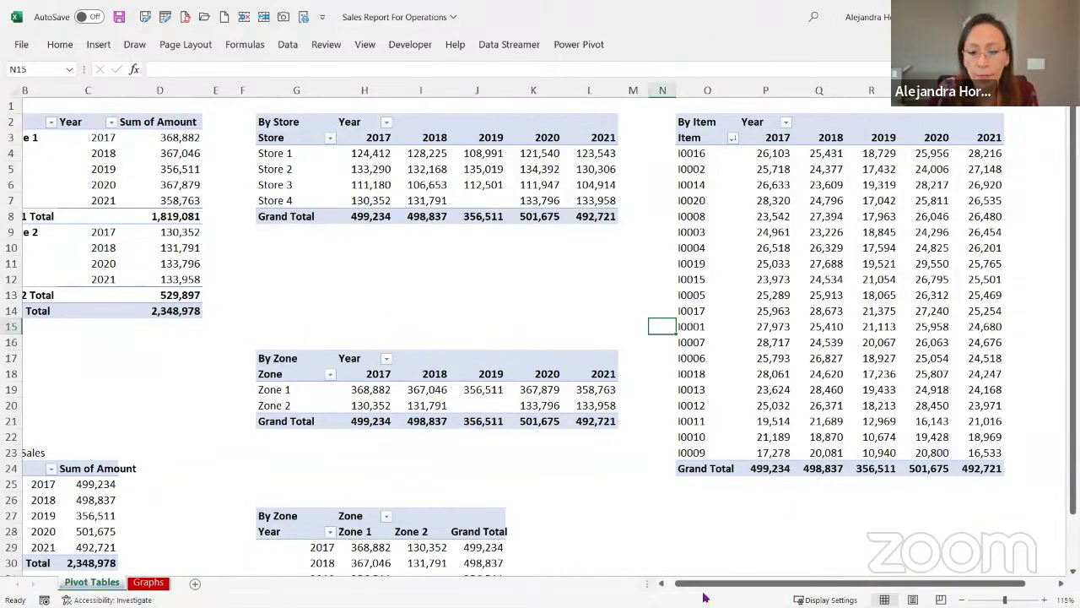
pyautogui.moveTo(706, 582); pyautogui.dragTo(695, 582)
pyautogui.click(343, 201)
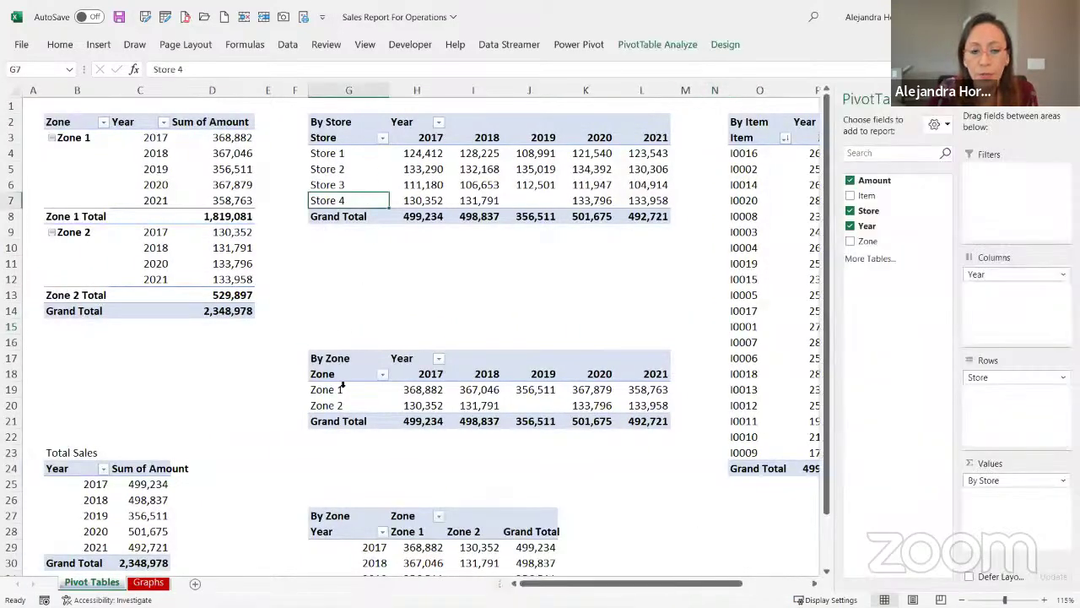
# Step: On the Graphs sheet, filter the charts to Zone 1, then Zone 2, then both zones
pyautogui.click(149, 582)
pyautogui.click(81, 133)
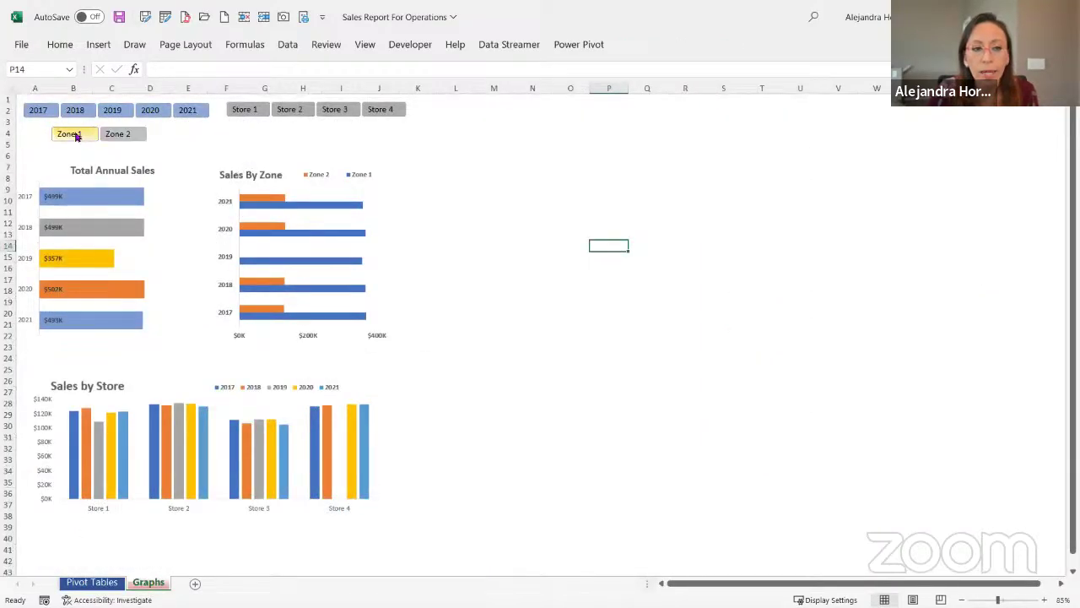
pyautogui.click(135, 137)
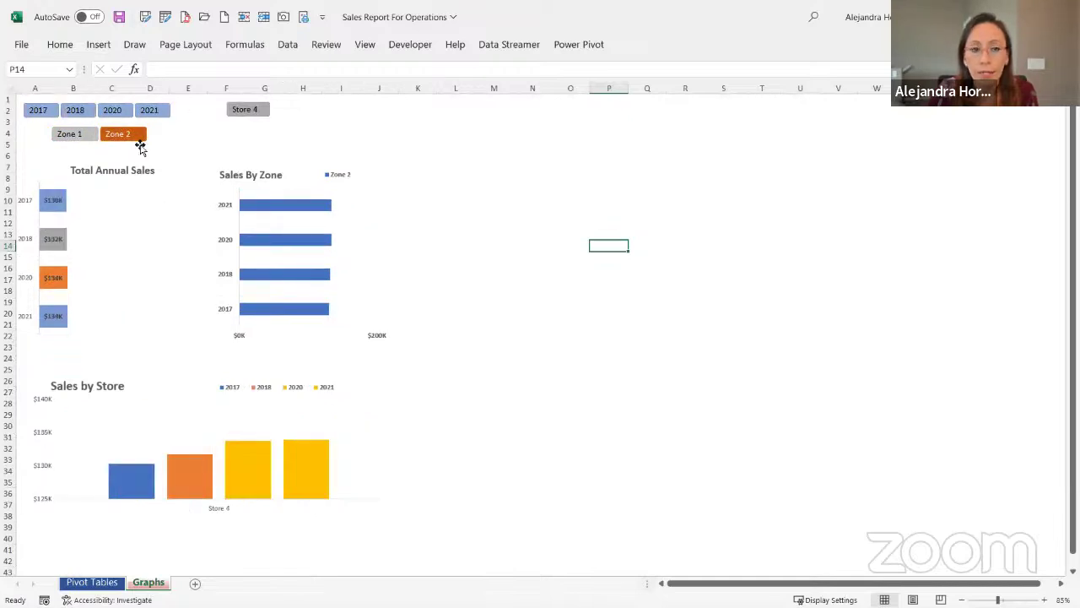
pyautogui.click(85, 133)
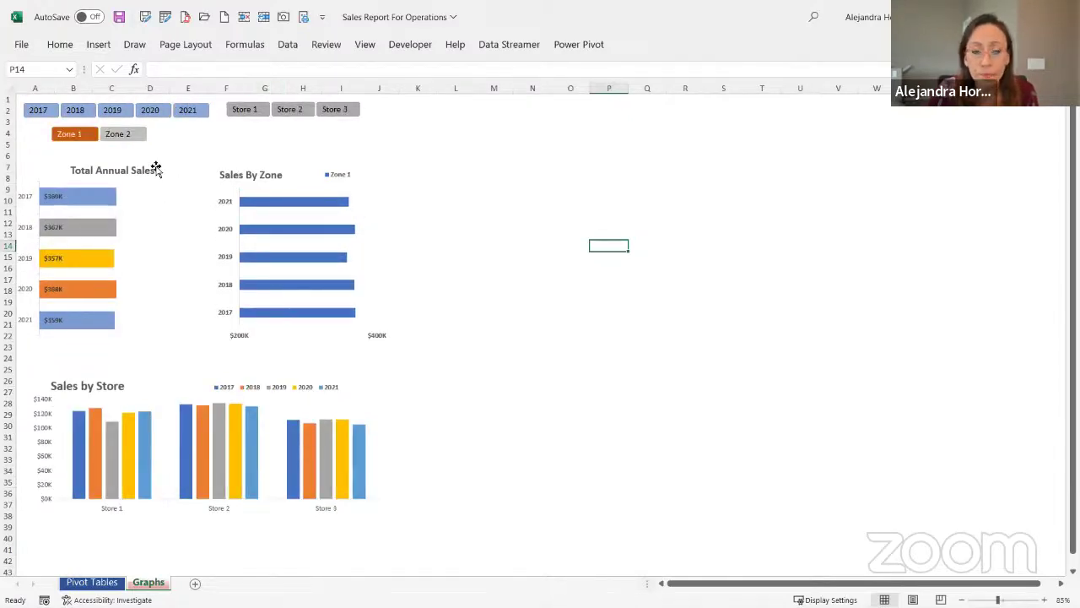
pyautogui.keyDown('ctrl'); pyautogui.click(124, 135); pyautogui.keyUp('ctrl')
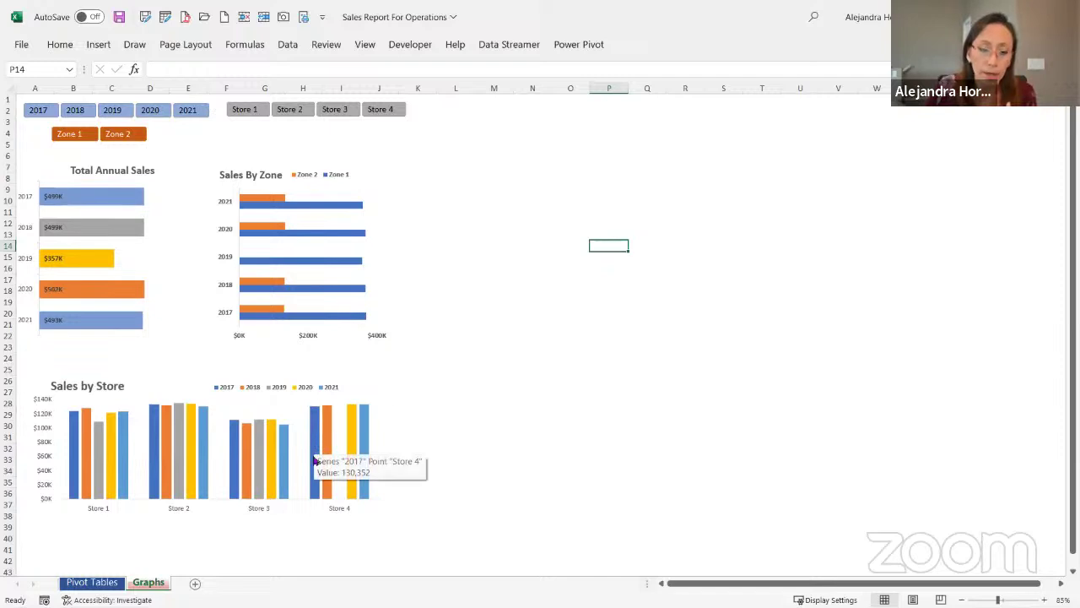
# Step: Refresh all data, add Zone 3 to the charts' zone filter, and return to Pivot Tables
pyautogui.click(288, 46)
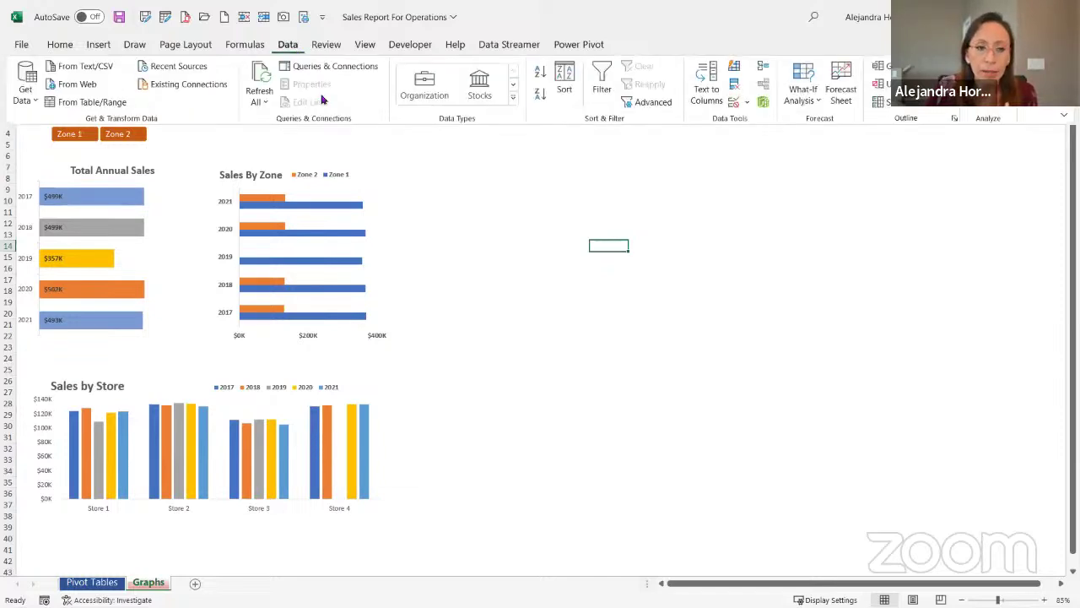
pyautogui.click(260, 76)
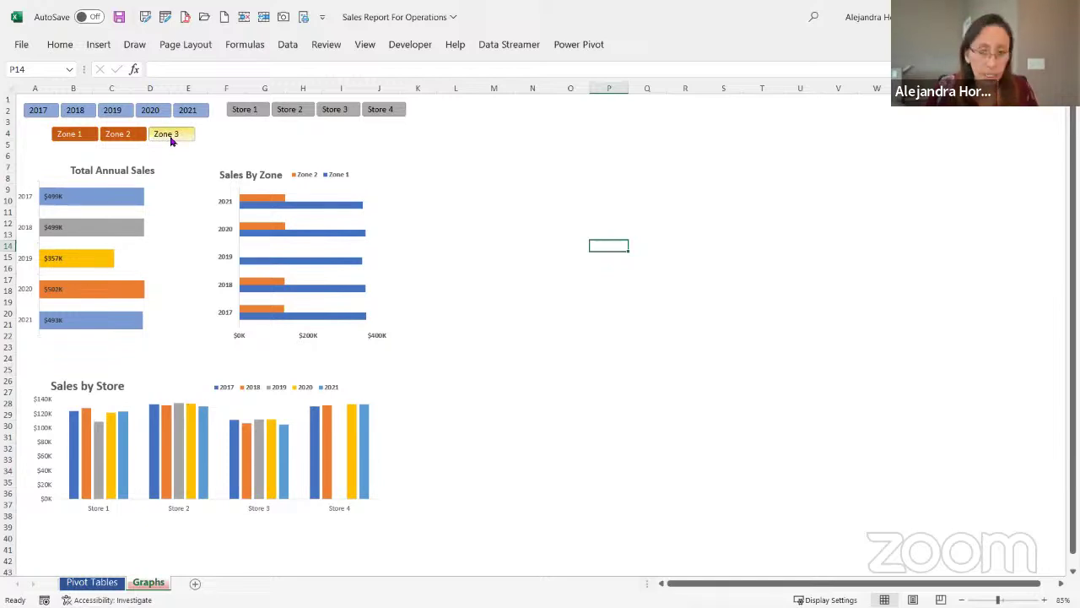
pyautogui.click(170, 138)
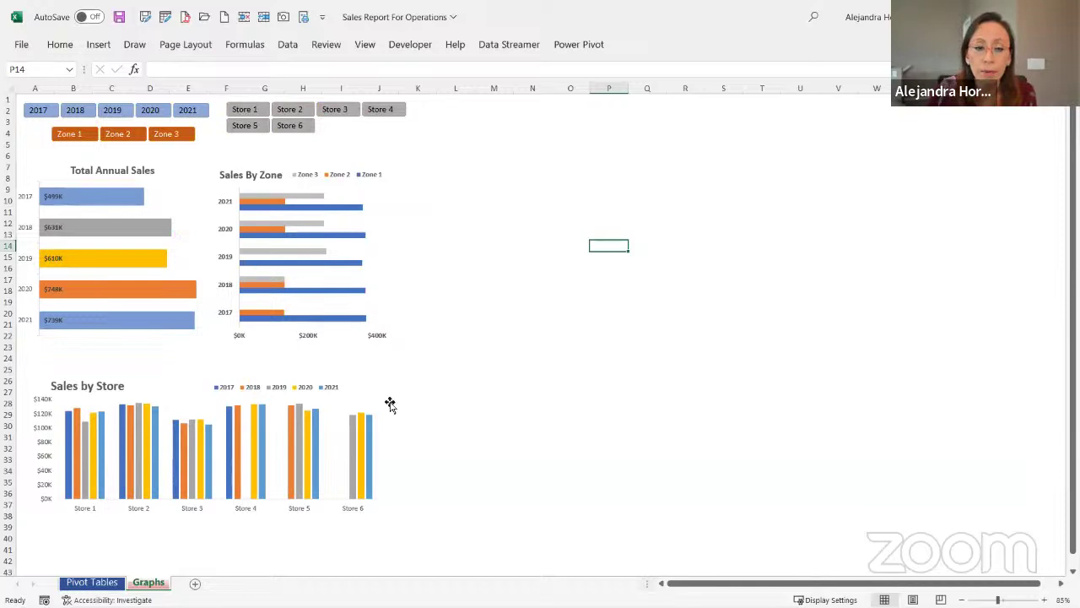
pyautogui.click(93, 590)
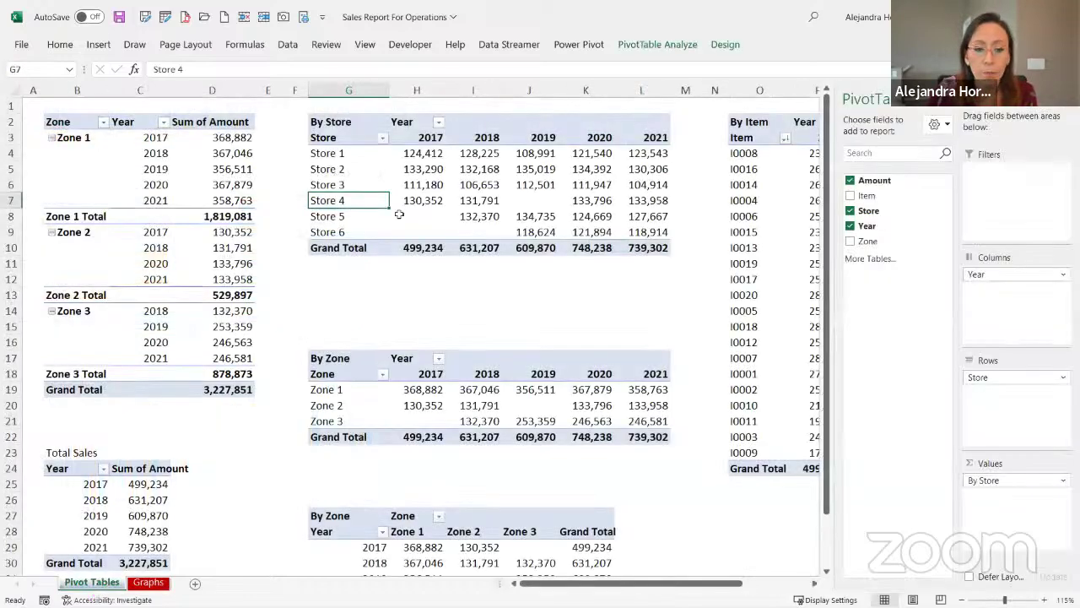
pyautogui.click(339, 424)
pyautogui.click(339, 232)
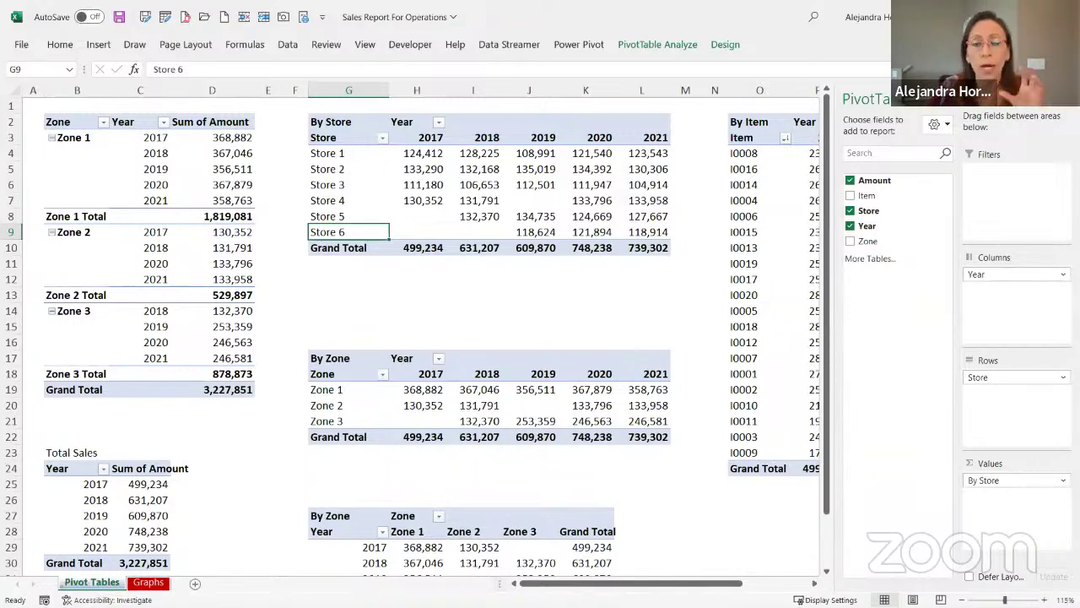
# Step: Close Sales Report For Operations and Report for Auditors, choosing Don't Save for both
pyautogui.click(1062, 17)
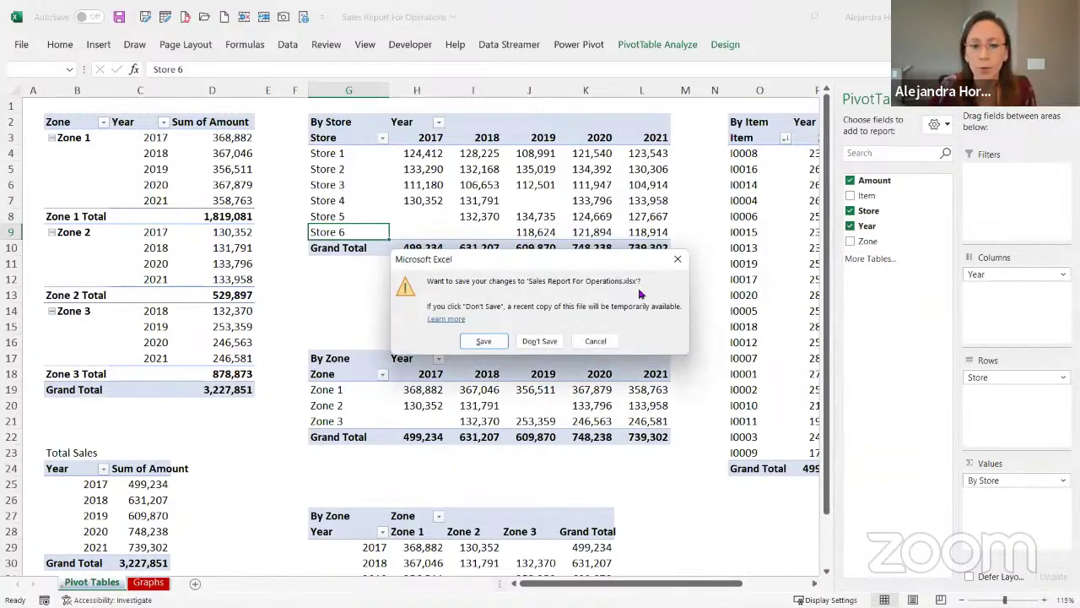
pyautogui.click(552, 341)
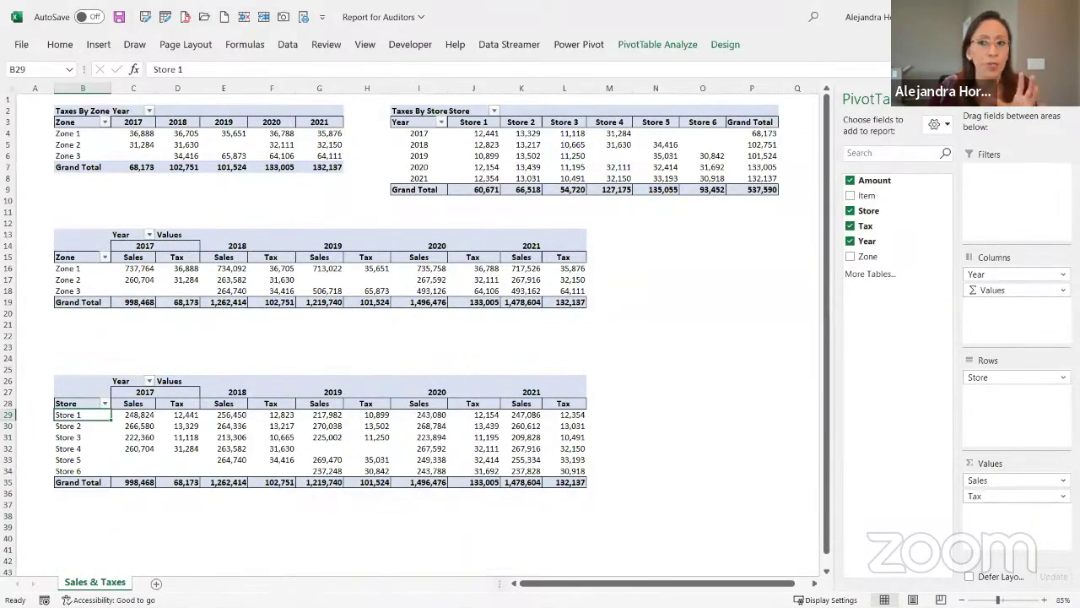
pyautogui.click(1062, 17)
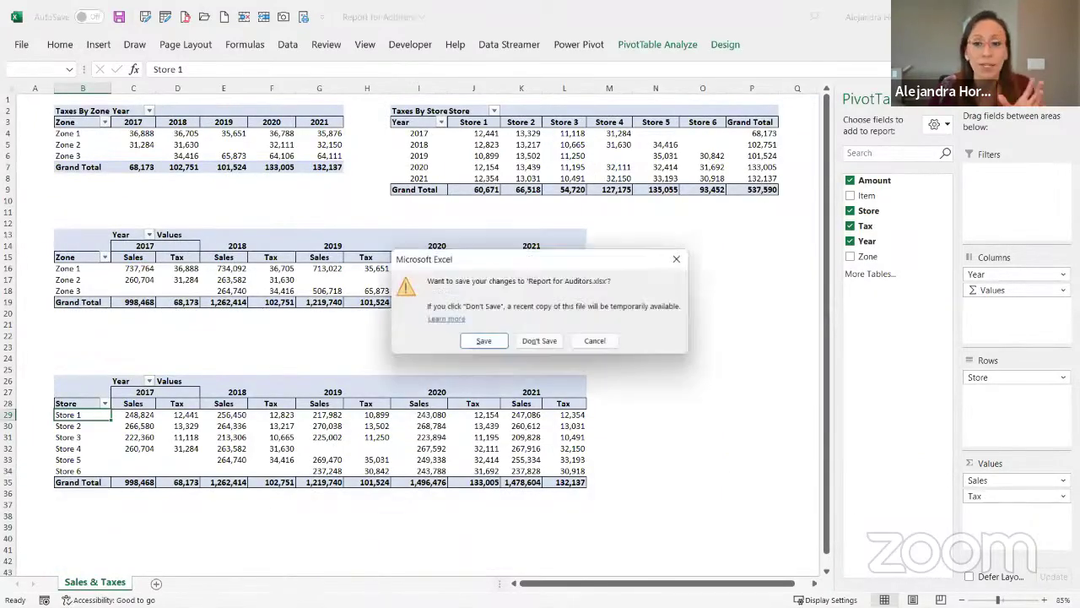
pyautogui.click(541, 341)
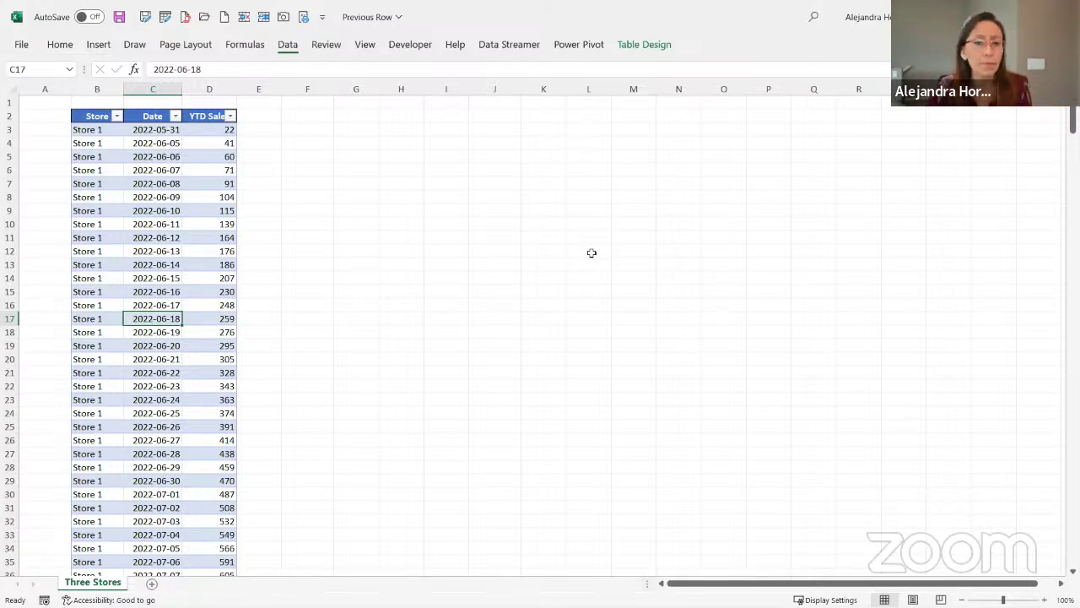
pyautogui.hotkey('alt', 'Tab')
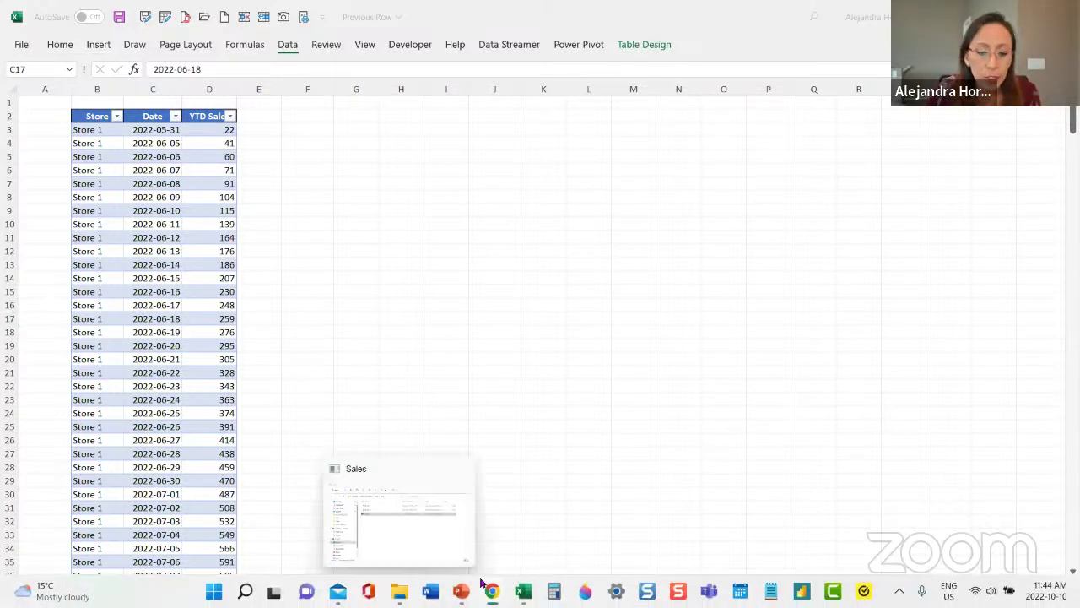
pyautogui.moveTo(524, 597)
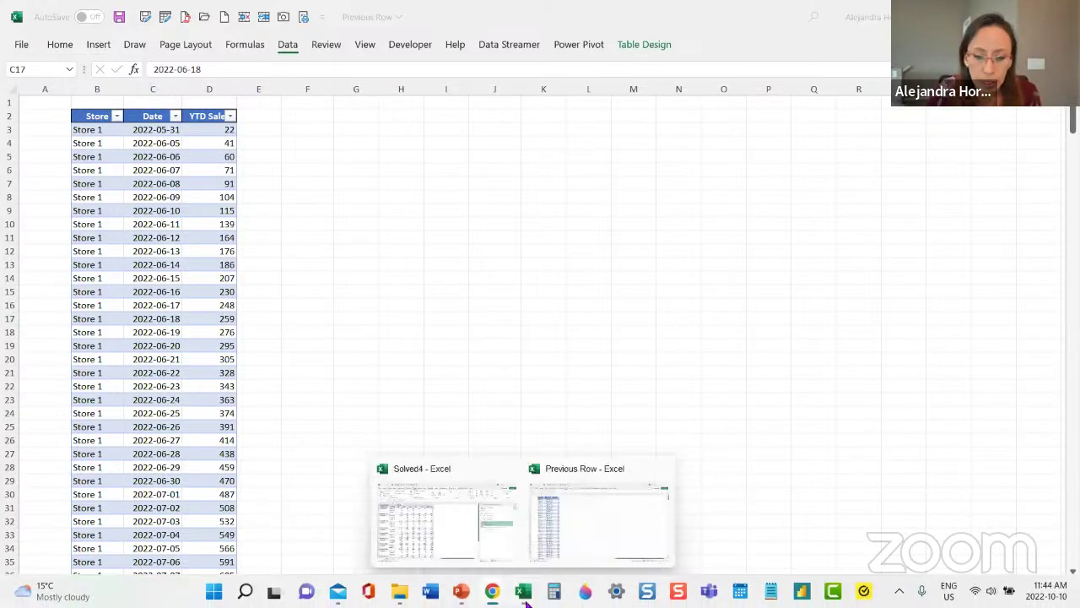
pyautogui.click(464, 532)
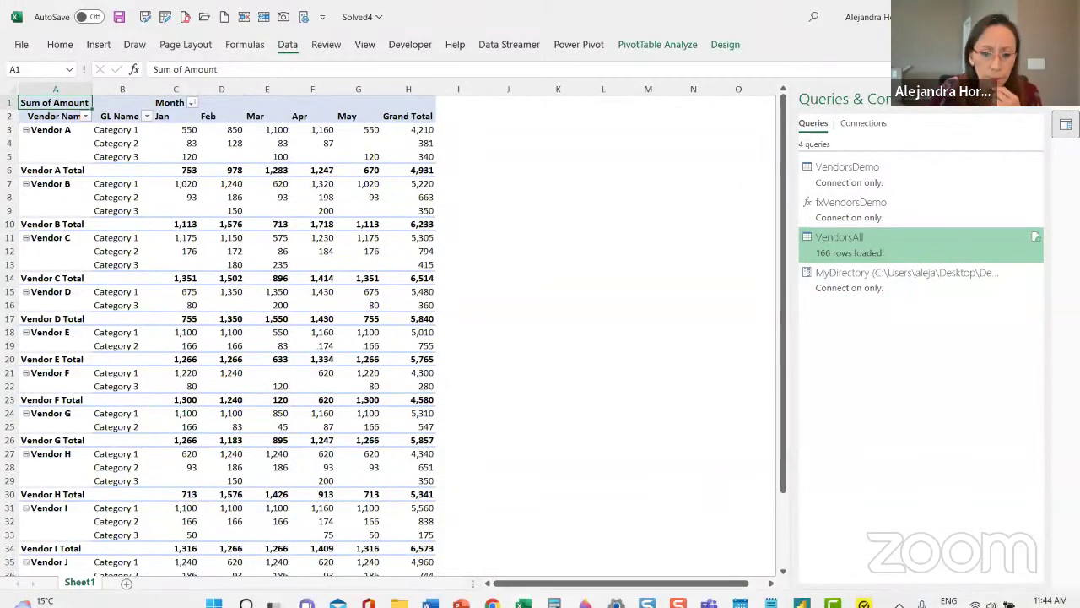
pyautogui.moveTo(340, 595)
pyautogui.click(404, 596)
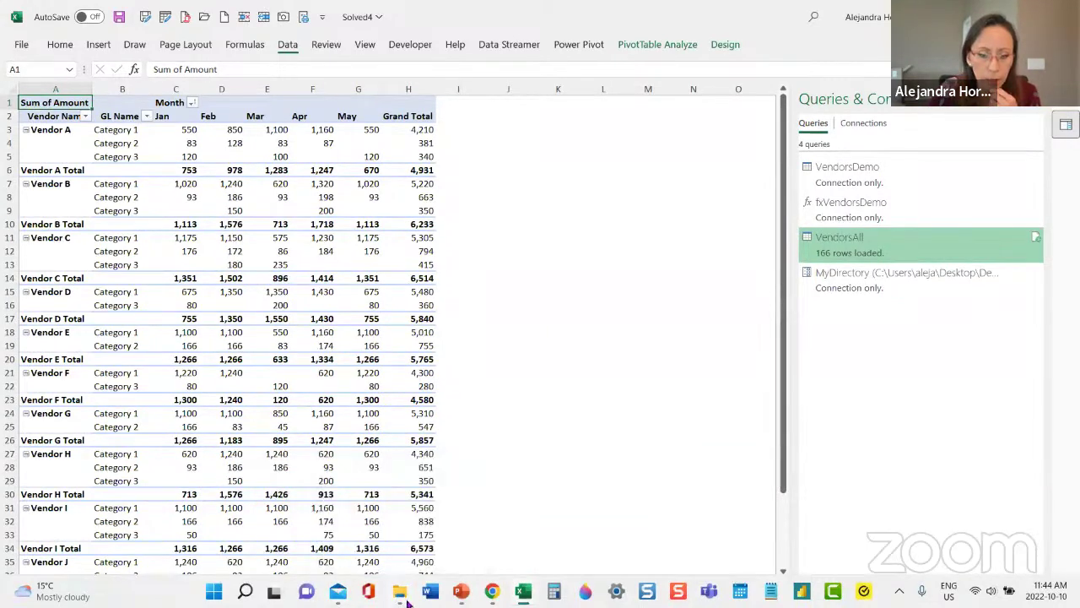
pyautogui.moveTo(523, 596)
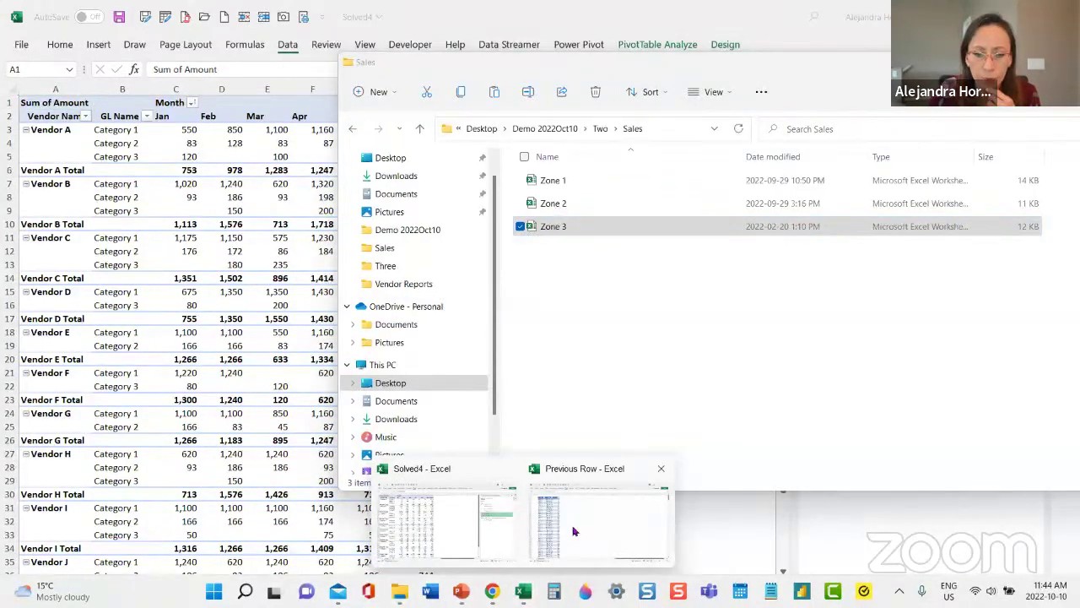
pyautogui.click(576, 530)
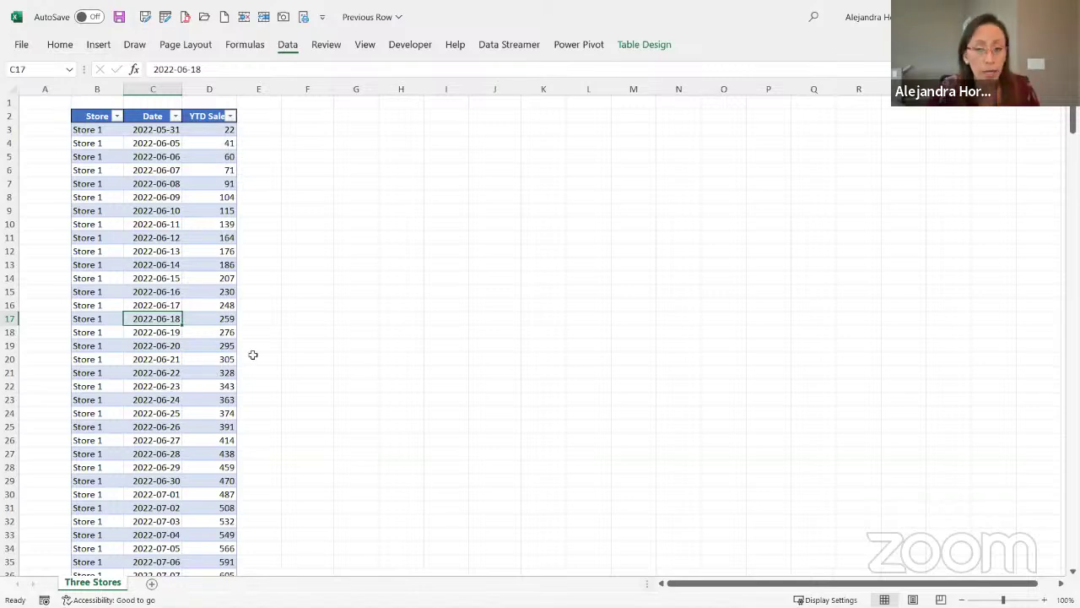
pyautogui.scroll(1, 253, 353)
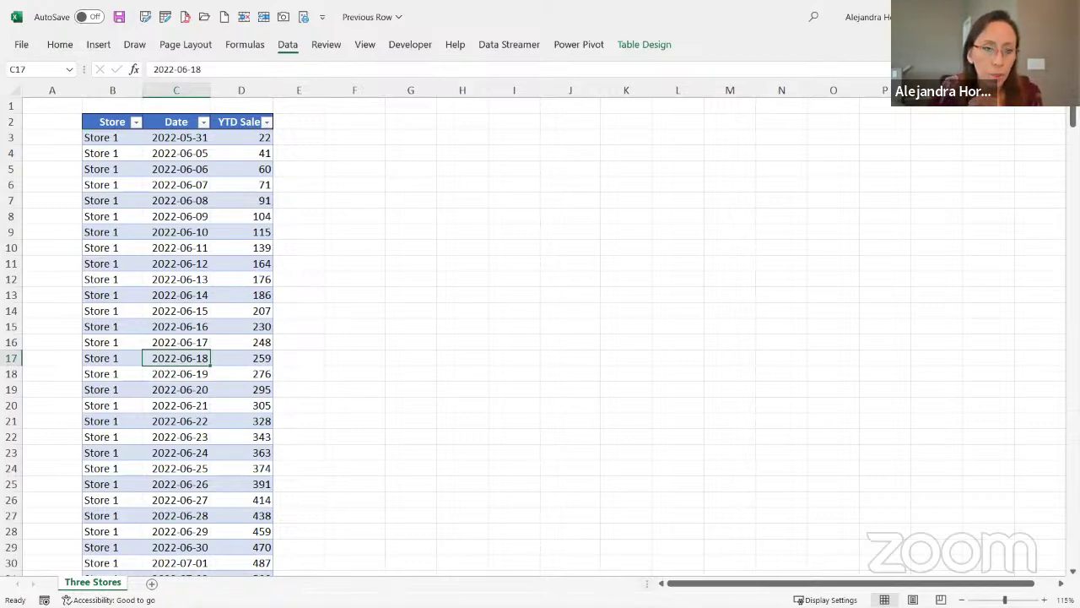
# Step: Leave Excel's open-workbook view and bring the Sales folder window to the front
pyautogui.click(204, 18)
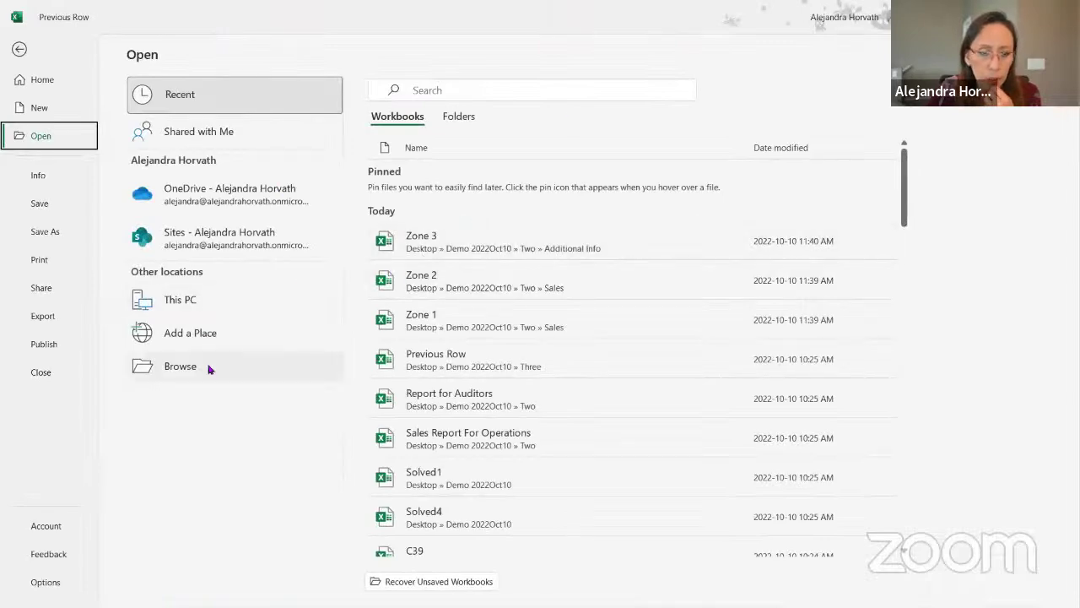
pyautogui.press('Escape')
pyautogui.hotkey('alt', 'Tab')
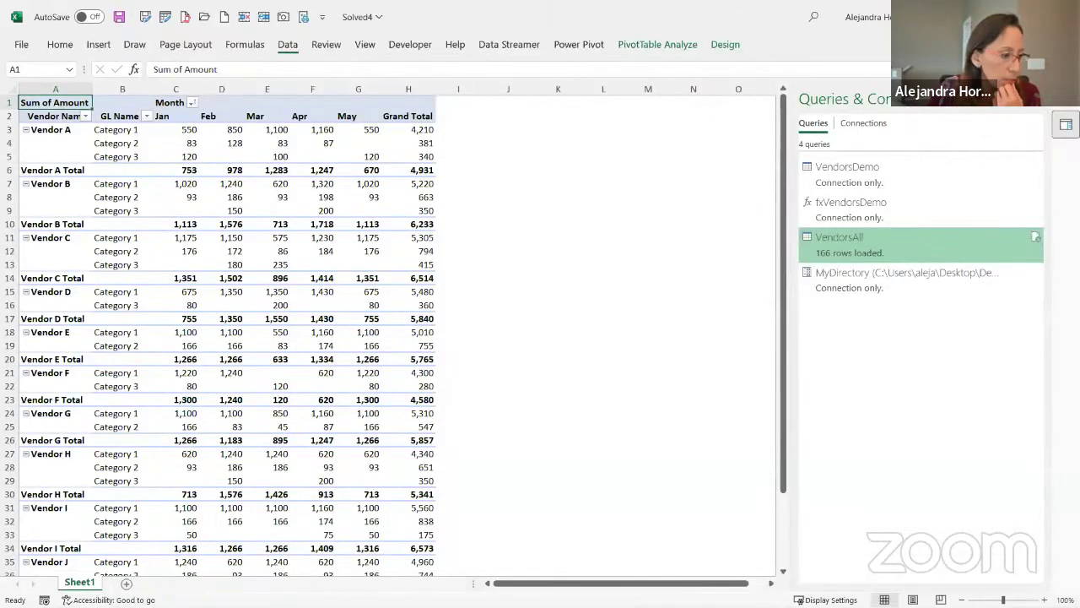
pyautogui.hotkey('alt', 'Tab')
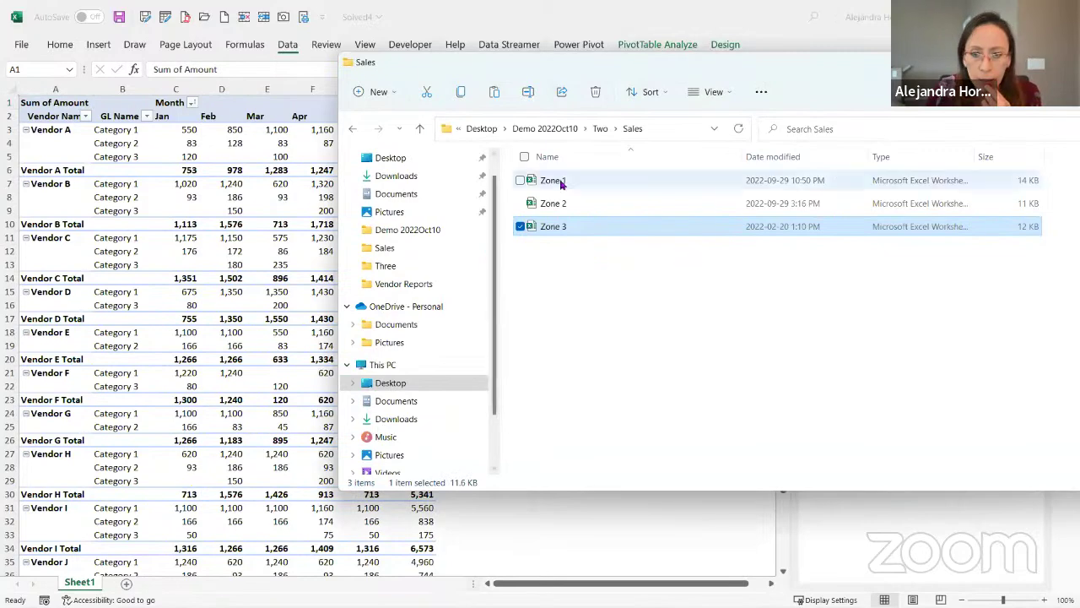
# Step: Browse One > Vendor Reports to view the Week files, then open Solved1 from Demo 2022Oct10
pyautogui.click(550, 128)
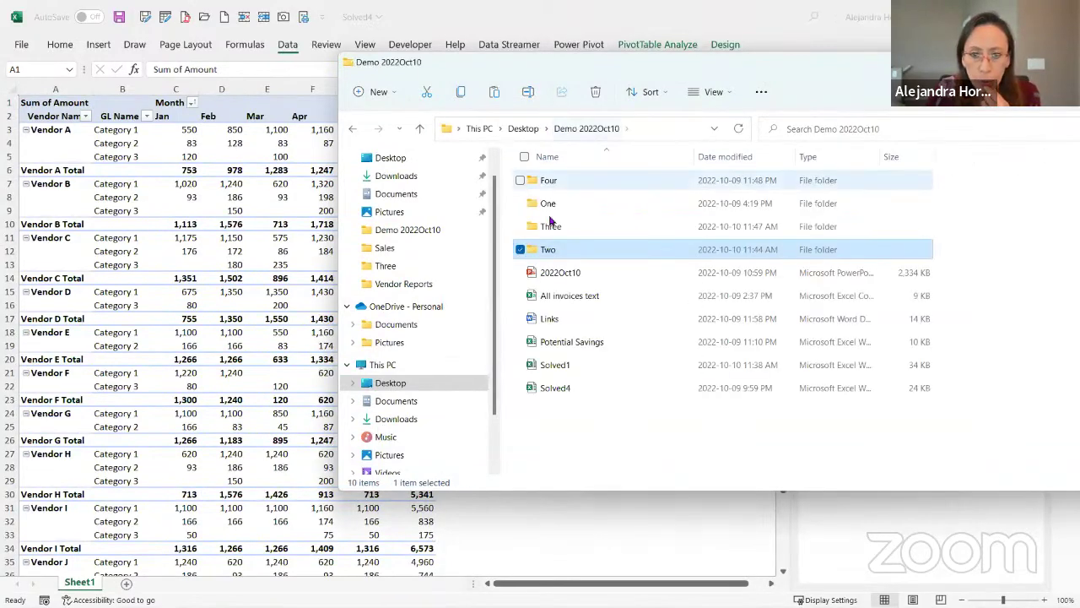
pyautogui.doubleClick(549, 205)
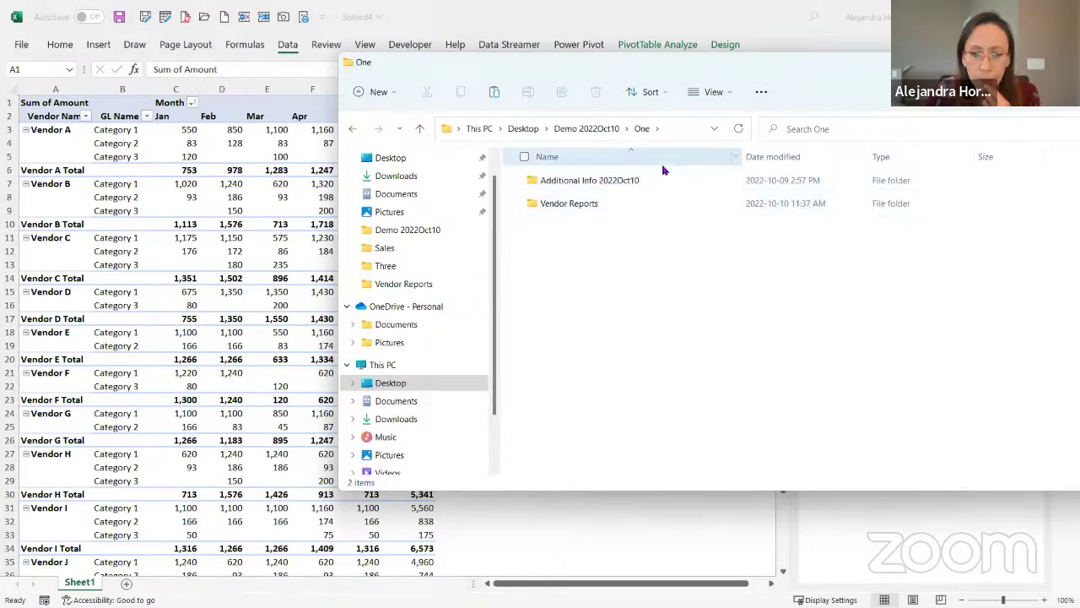
pyautogui.doubleClick(636, 208)
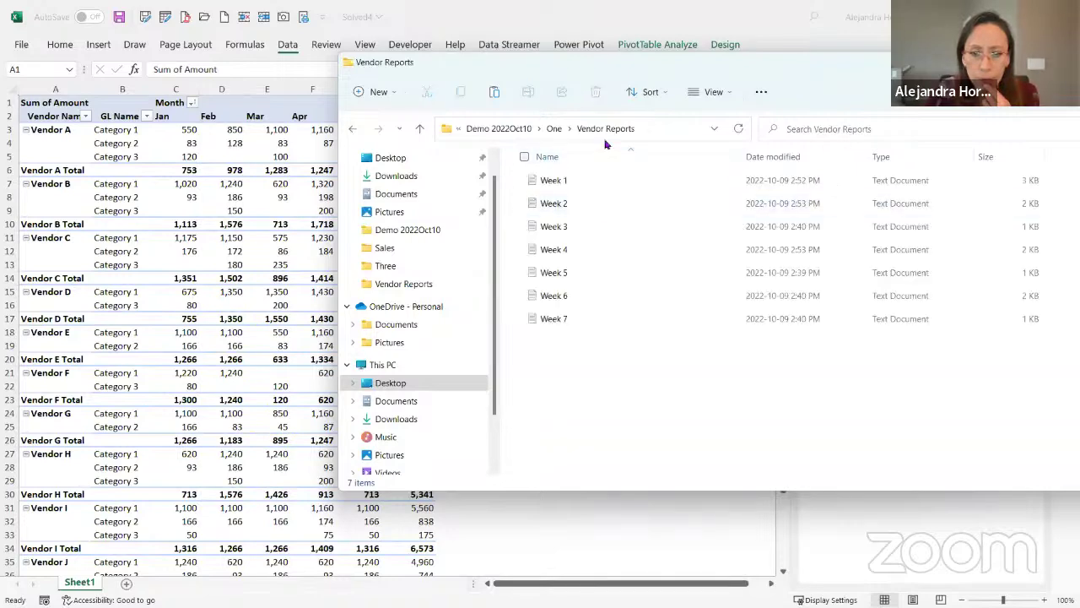
pyautogui.click(552, 129)
pyautogui.click(574, 128)
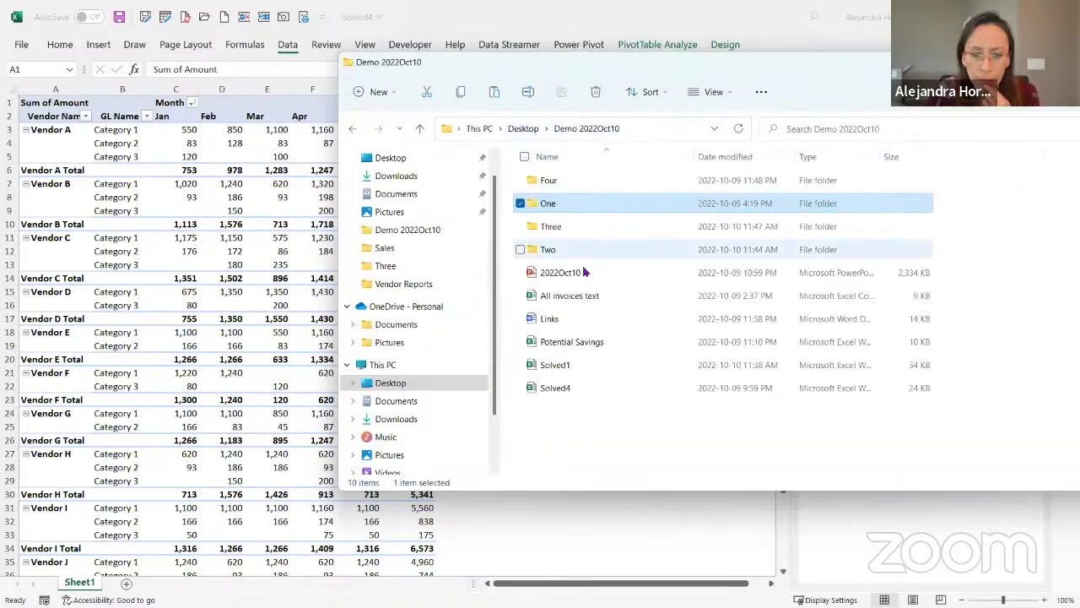
pyautogui.click(569, 366)
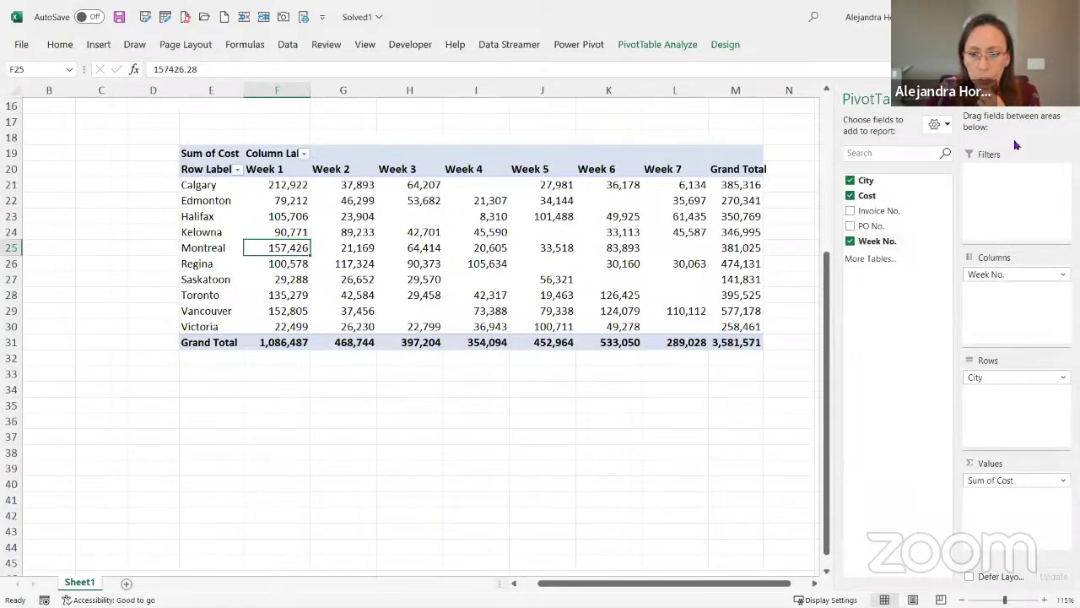
# Step: Open the Vendor Reports (2) query and step back through Applied Steps to Custom1
pyautogui.click(288, 44)
pyautogui.click(376, 81)
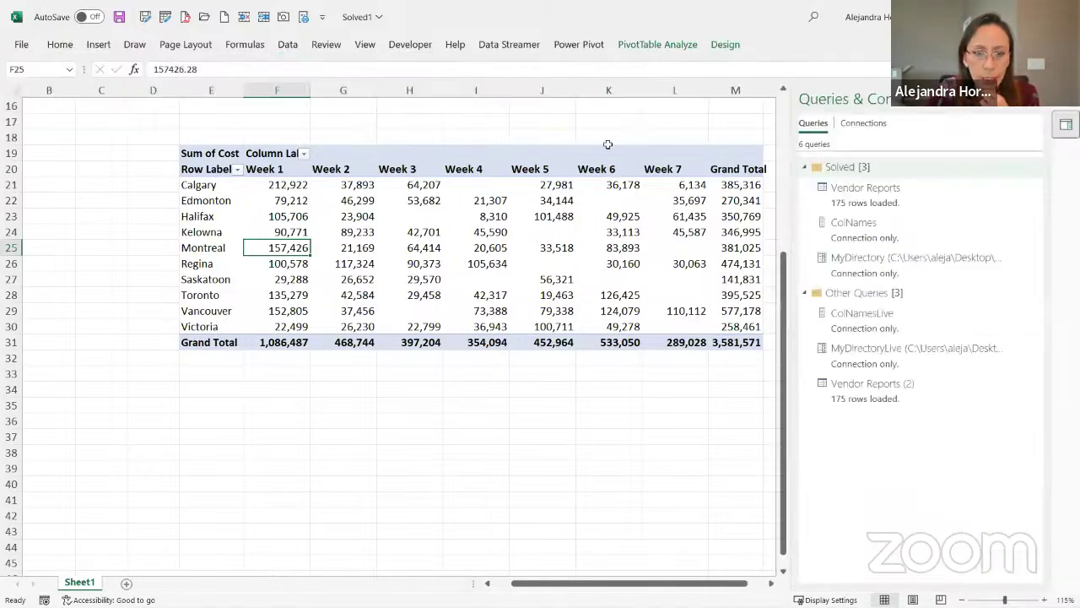
pyautogui.click(884, 388)
pyautogui.doubleClick(883, 390)
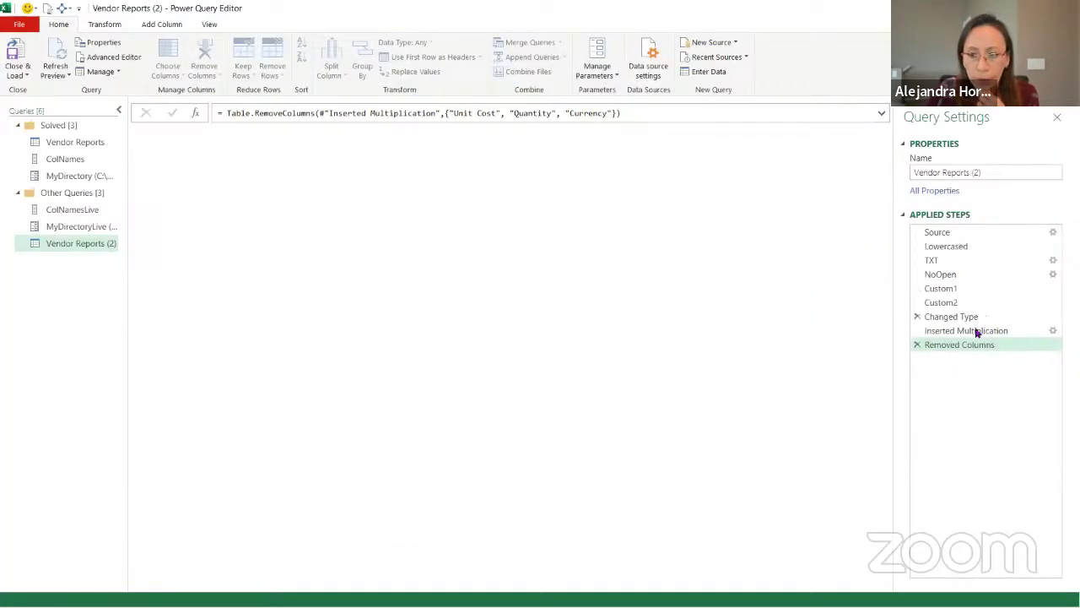
pyautogui.click(977, 332)
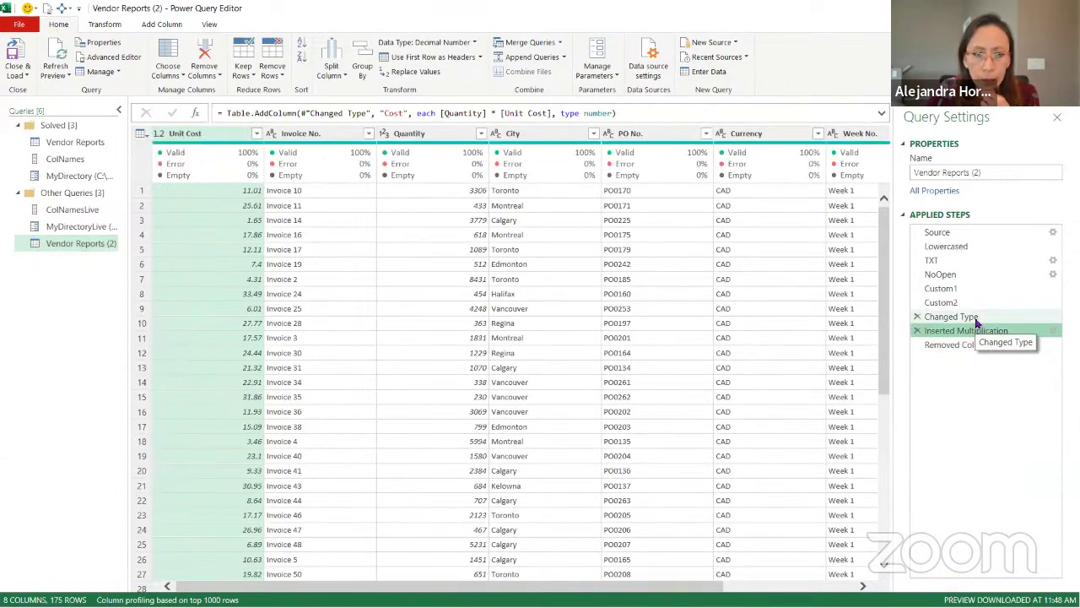
pyautogui.click(977, 319)
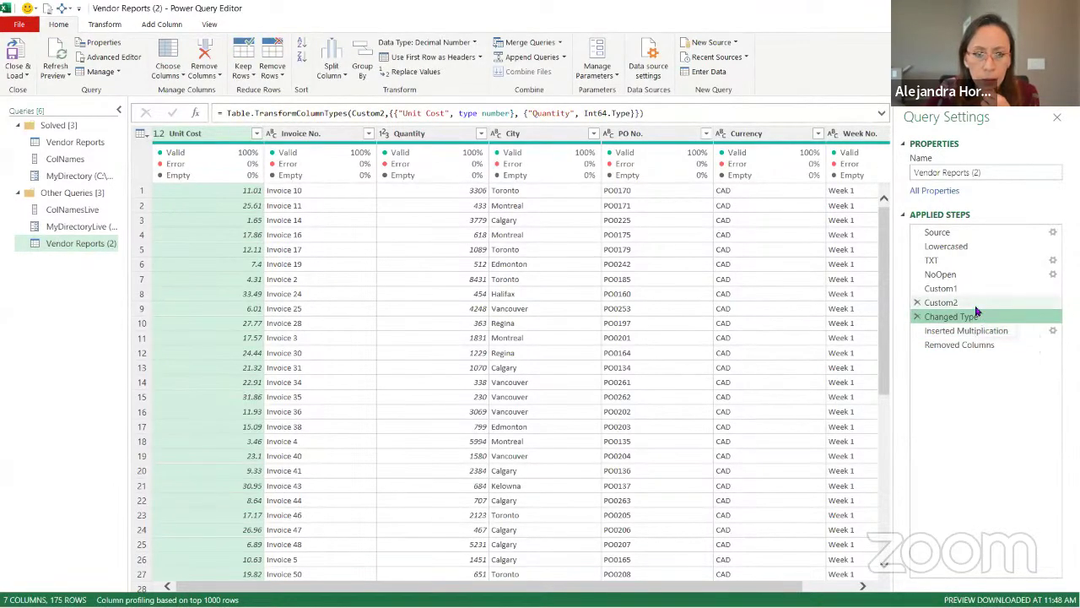
pyautogui.click(978, 302)
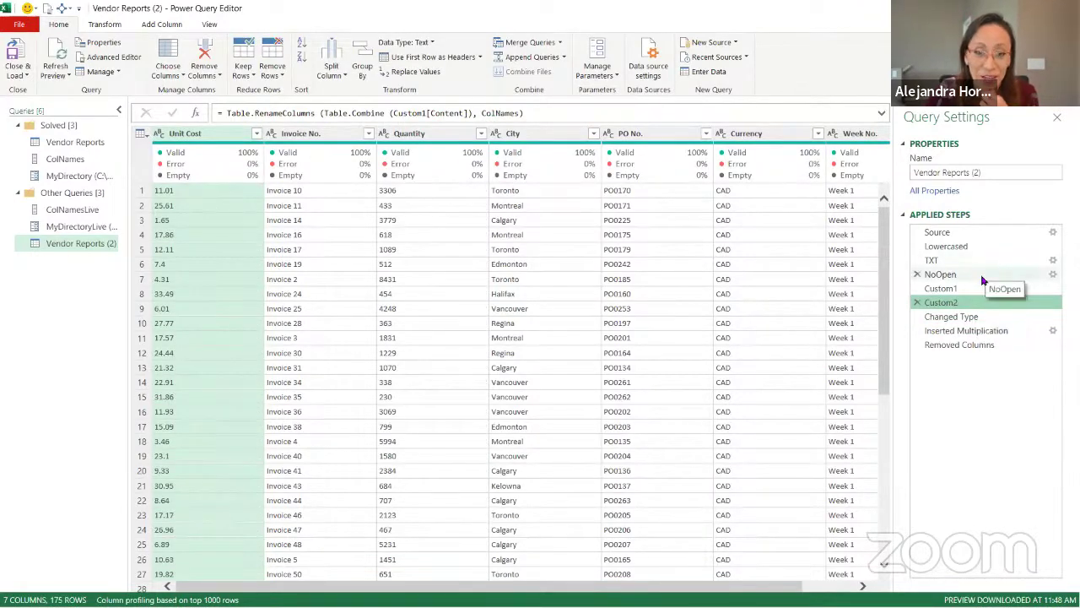
pyautogui.click(979, 288)
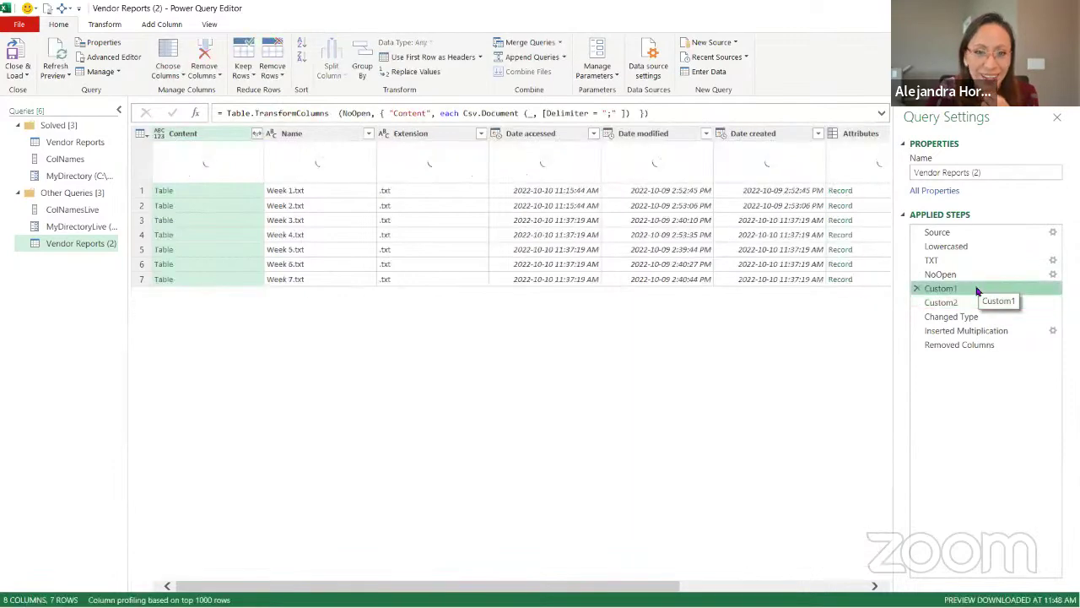
# Step: Inspect the Content, Name and Folder Path columns, then preview the Week 1.txt Content table
pyautogui.click(226, 138)
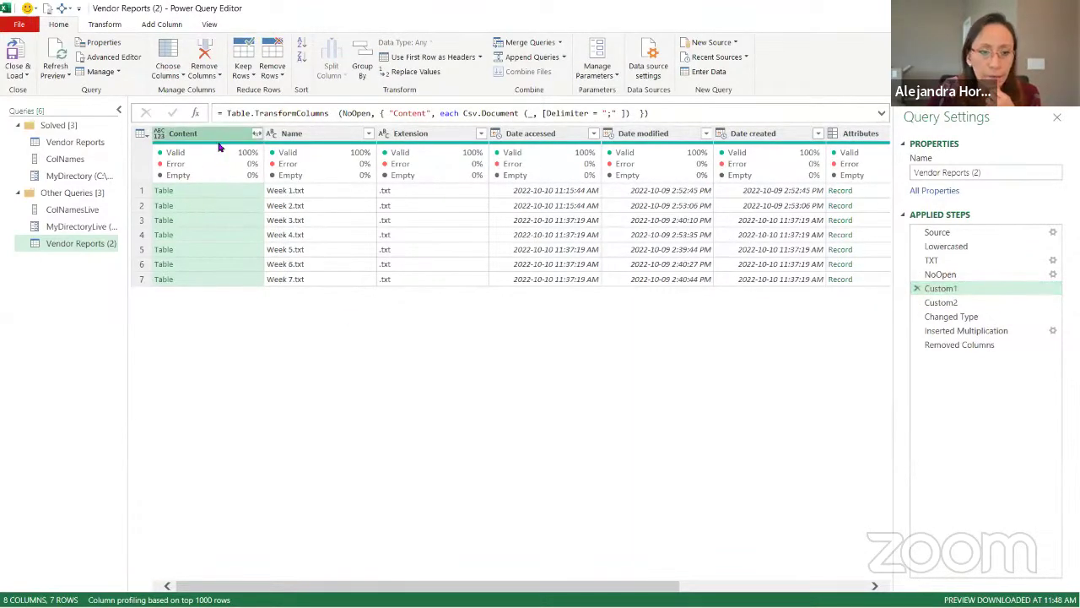
pyautogui.moveTo(346, 180)
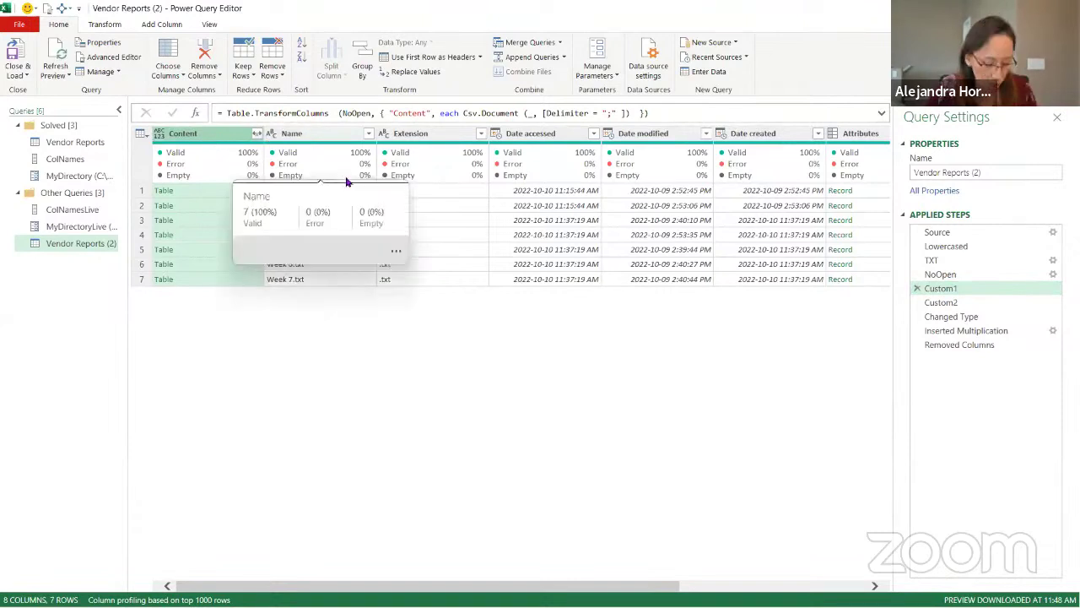
pyautogui.hotkey('ctrl', '+')
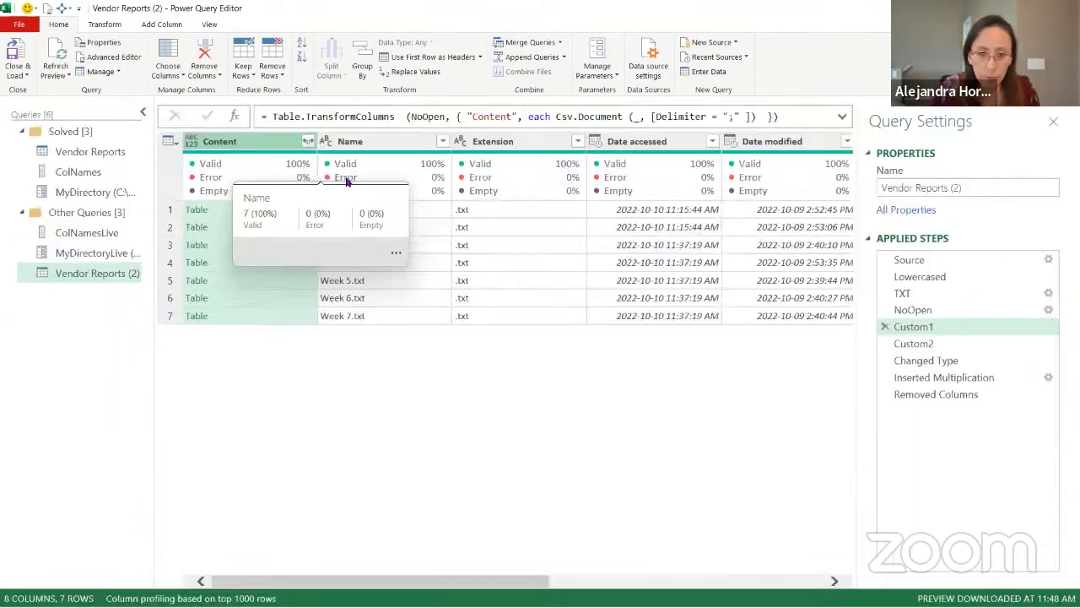
pyautogui.click(400, 141)
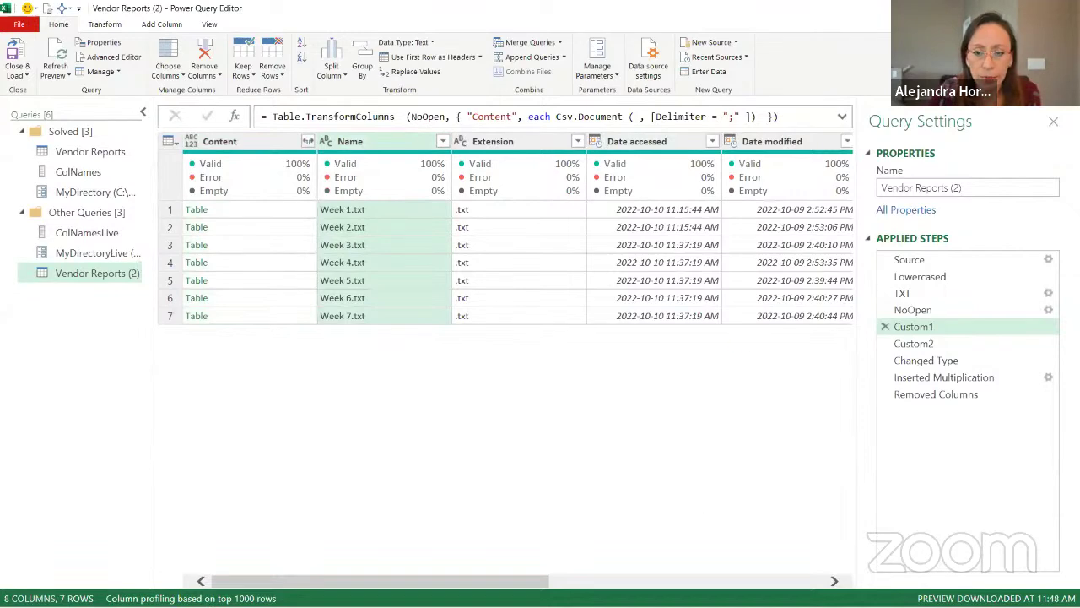
pyautogui.moveTo(540, 581); pyautogui.dragTo(830, 588)
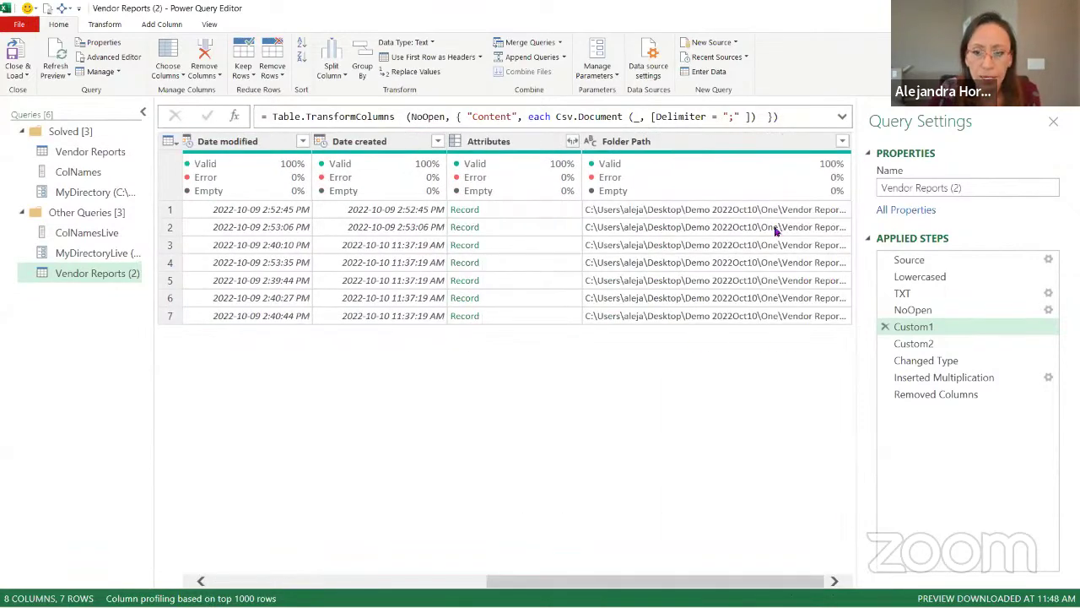
pyautogui.click(764, 142)
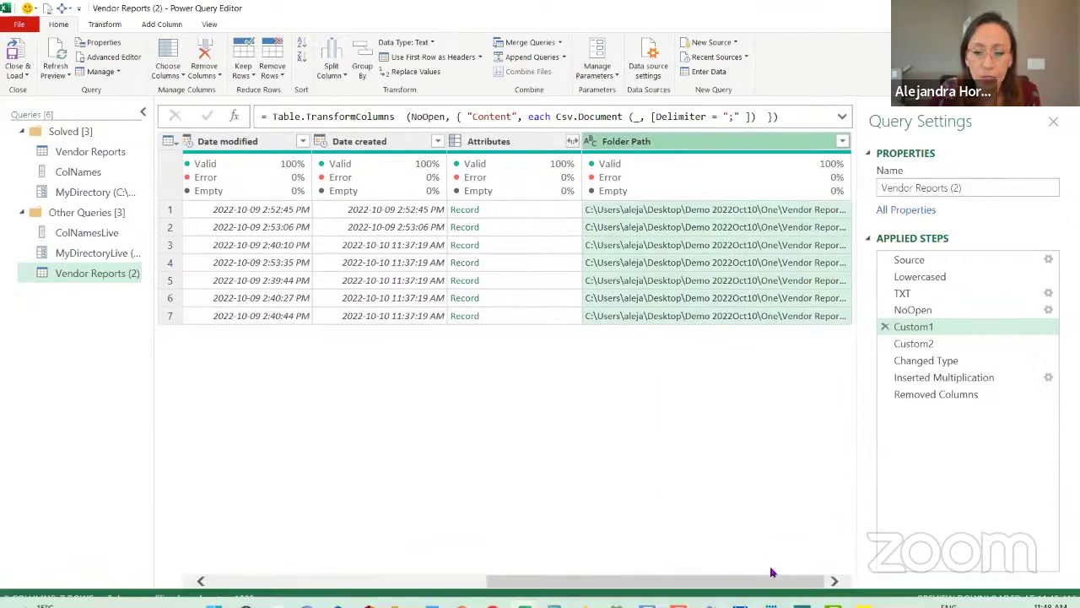
pyautogui.moveTo(769, 581); pyautogui.dragTo(393, 586)
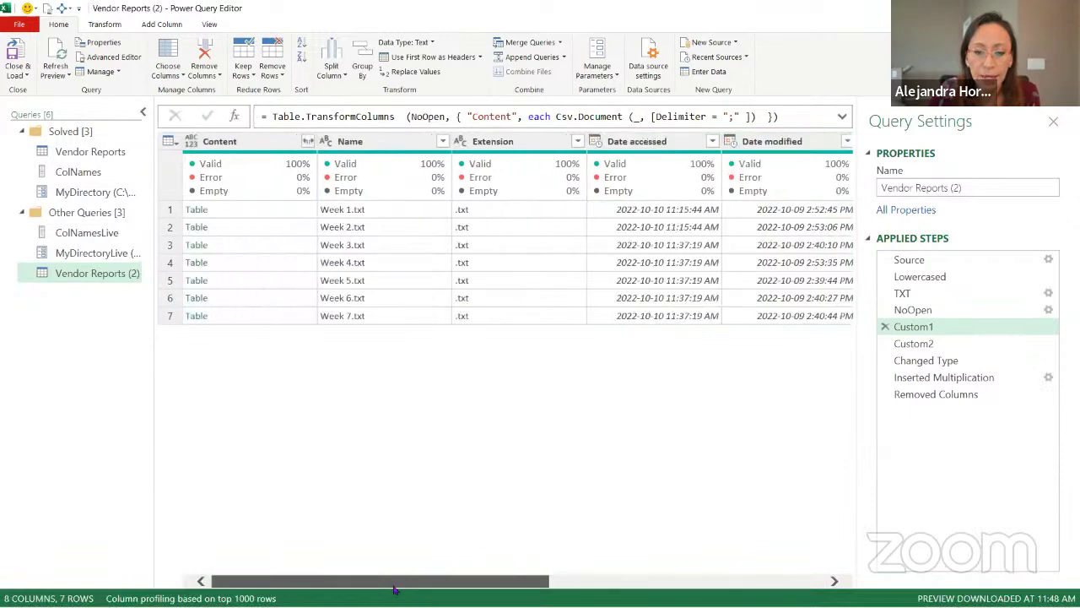
pyautogui.click(267, 145)
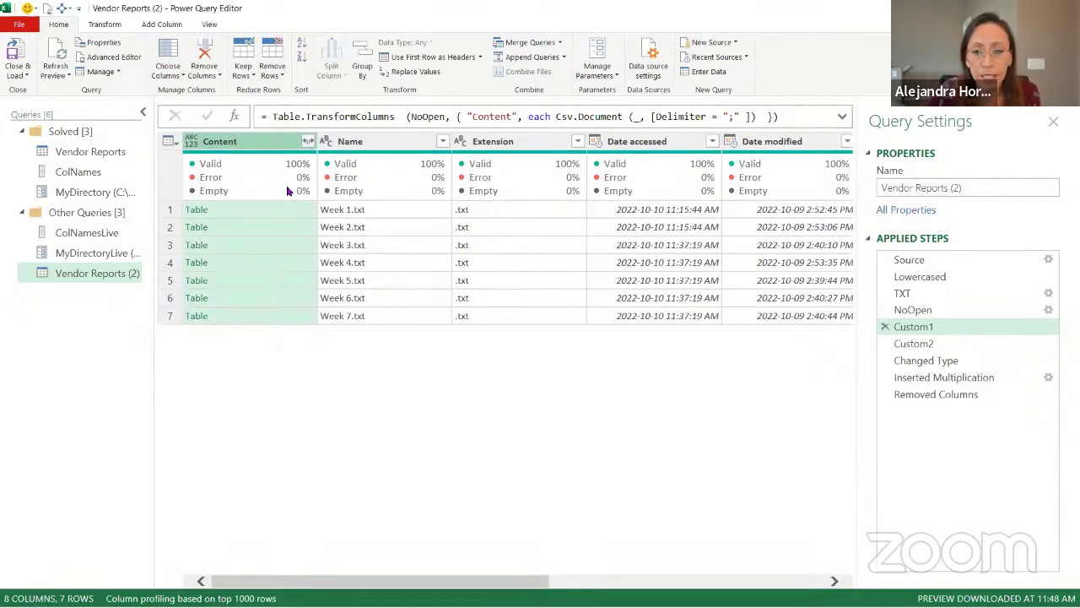
pyautogui.click(308, 143)
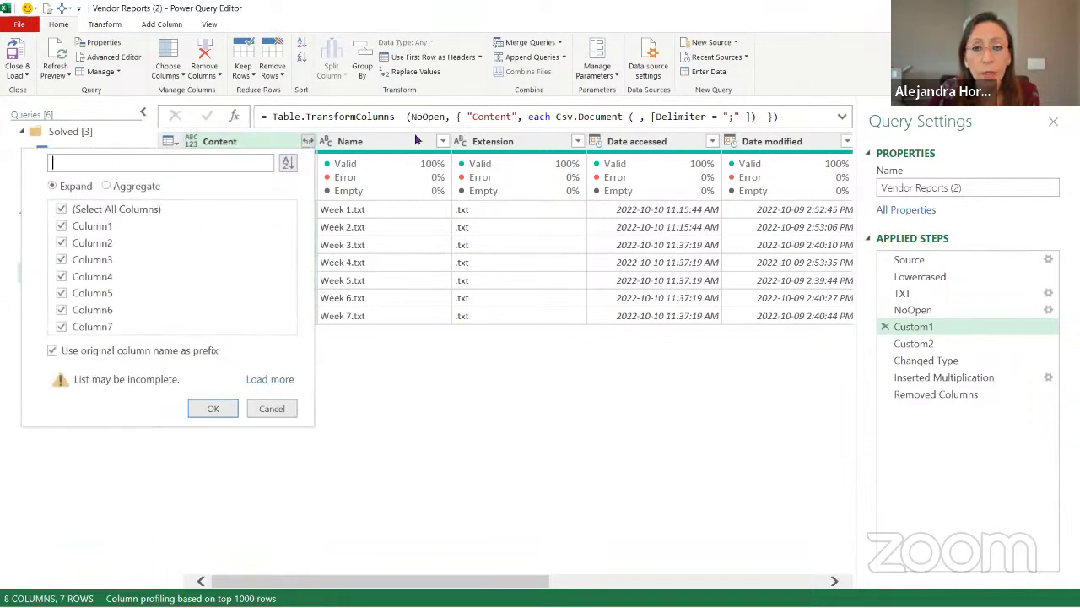
pyautogui.click(272, 410)
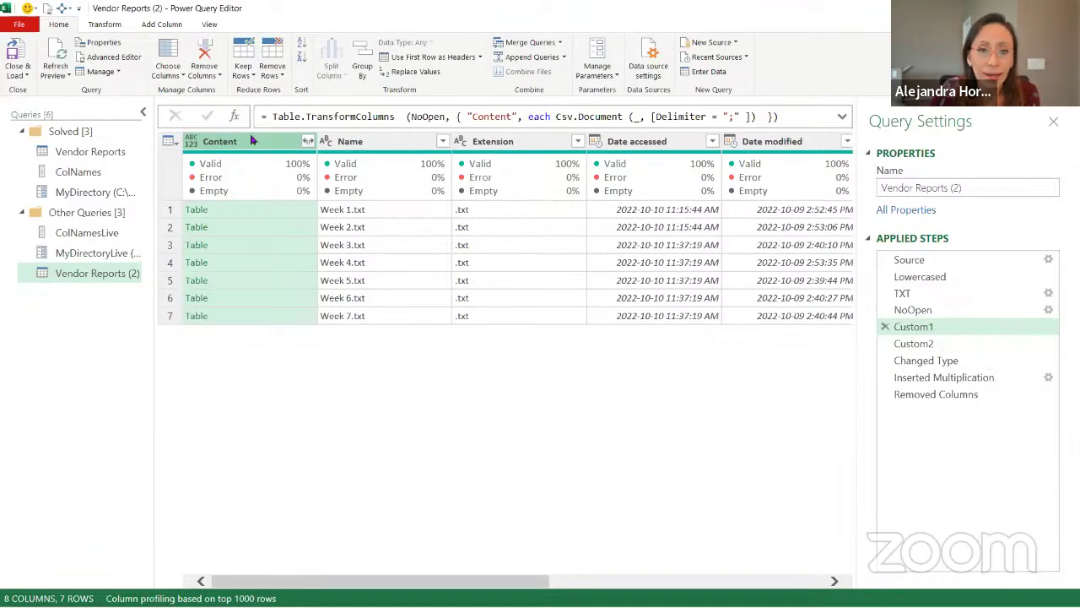
pyautogui.click(235, 217)
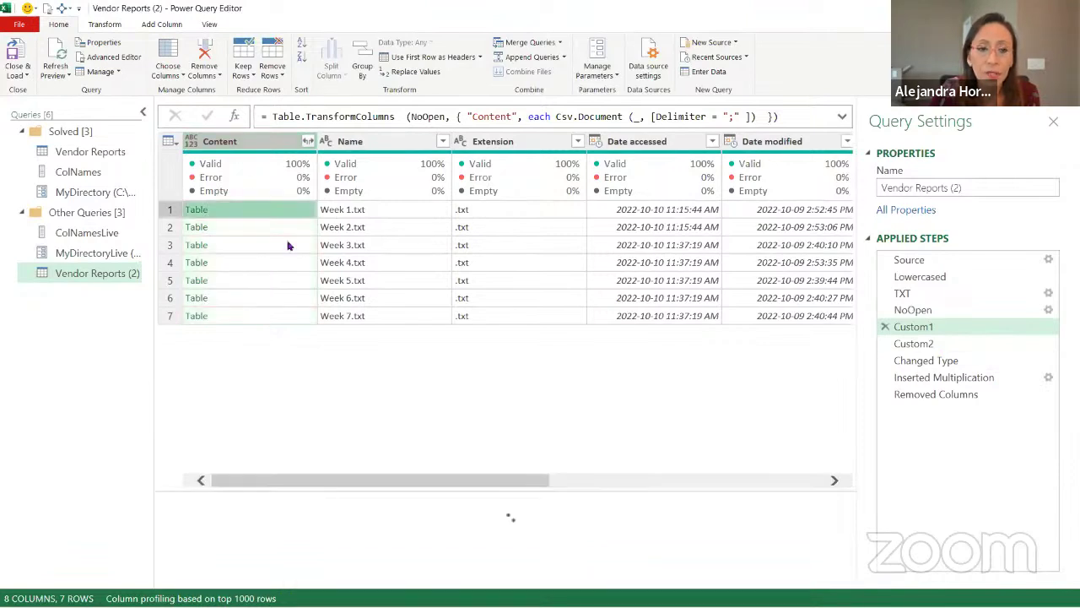
pyautogui.click(395, 212)
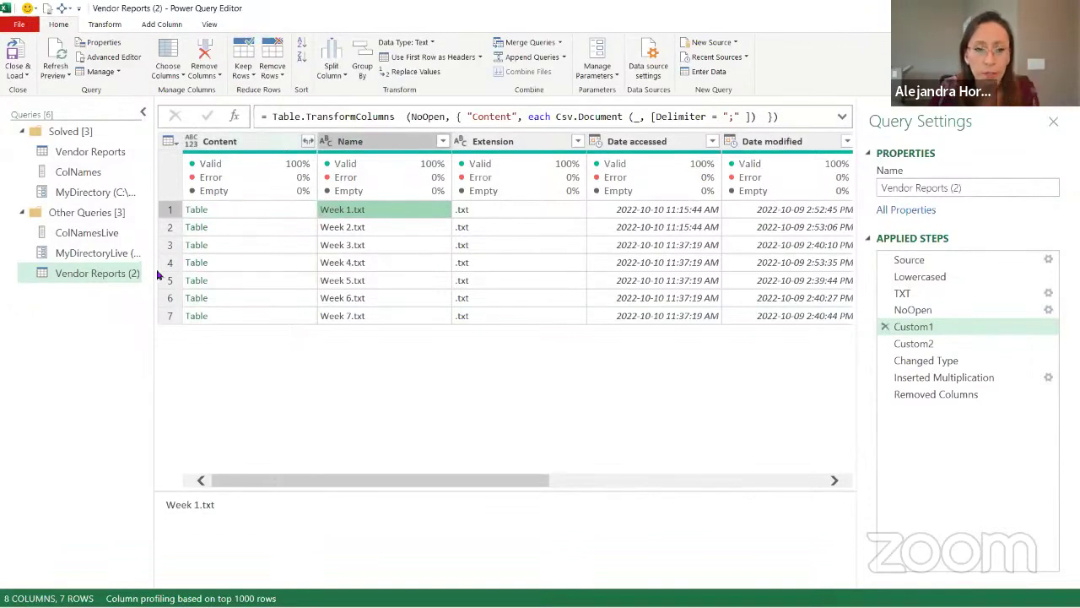
# Step: Duplicate the Vendor Reports (2) query and review its Custom1 and Custom2 steps
pyautogui.rightClick(127, 273)
pyautogui.click(135, 314)
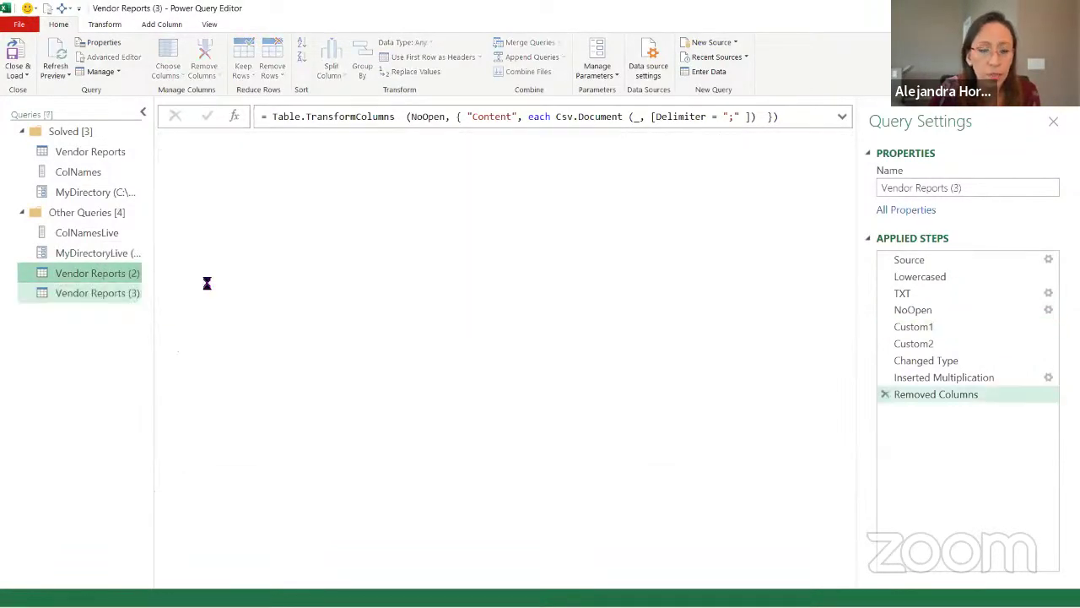
pyautogui.click(945, 330)
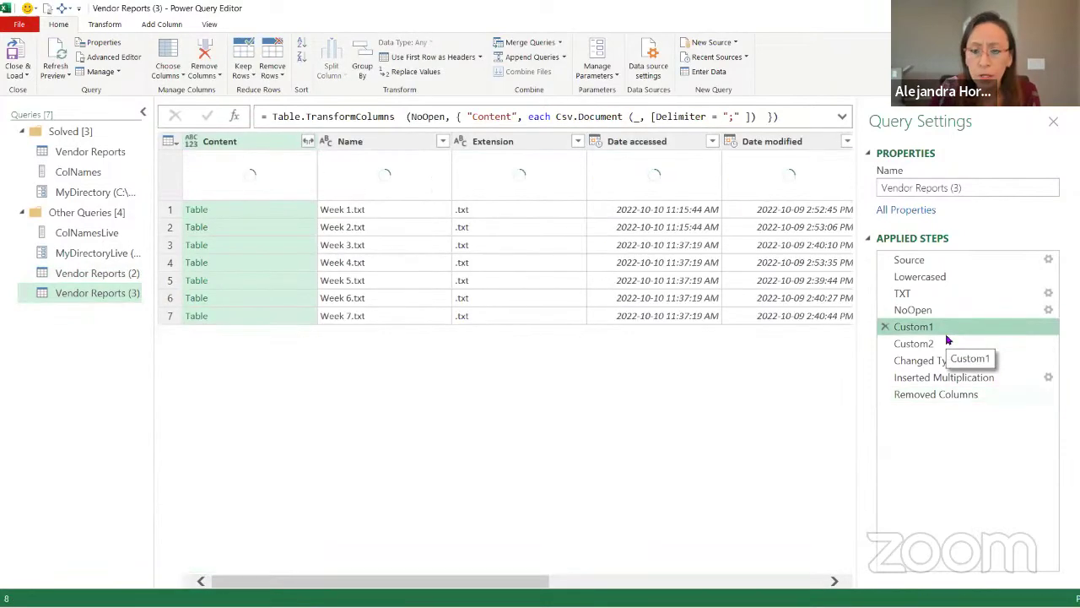
pyautogui.click(949, 346)
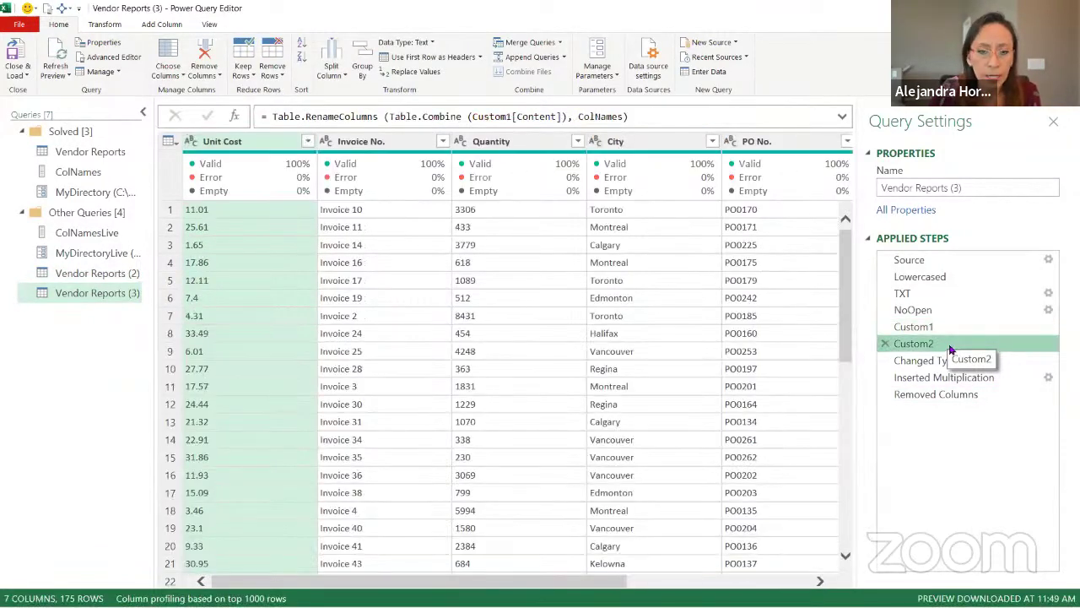
pyautogui.click(947, 328)
pyautogui.click(948, 342)
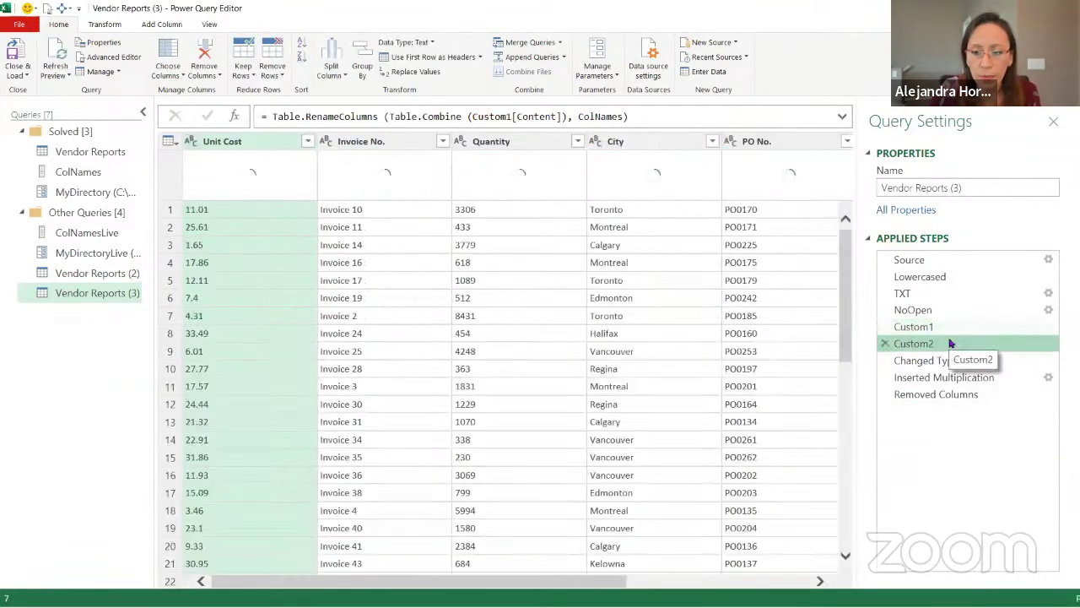
# Step: Delete Custom2 and later steps, preview a Content table, then add a step referencing Custom1
pyautogui.rightClick(949, 344)
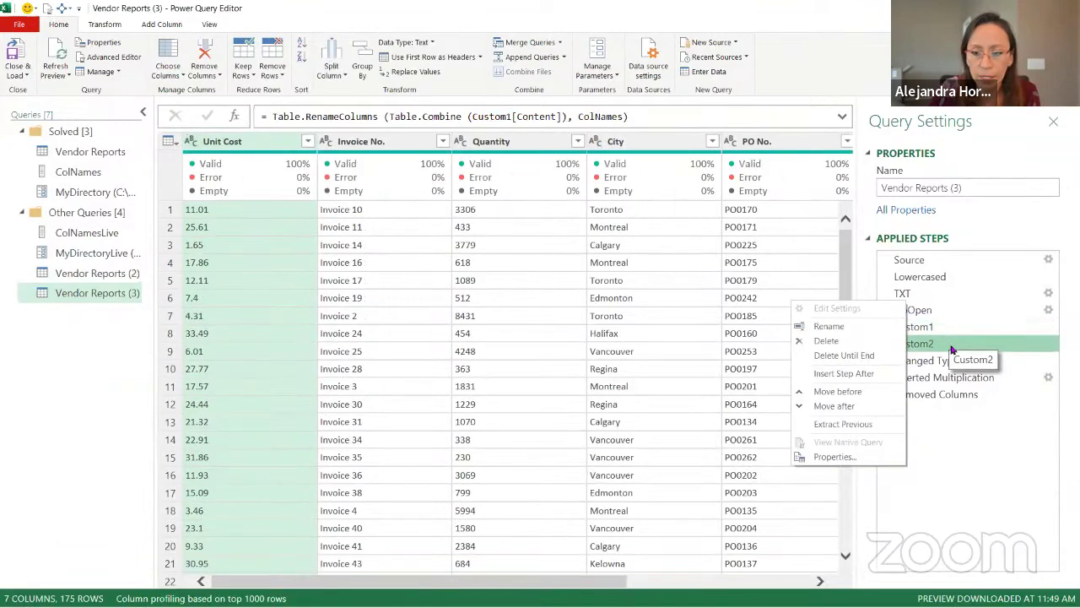
pyautogui.click(843, 355)
pyautogui.click(624, 340)
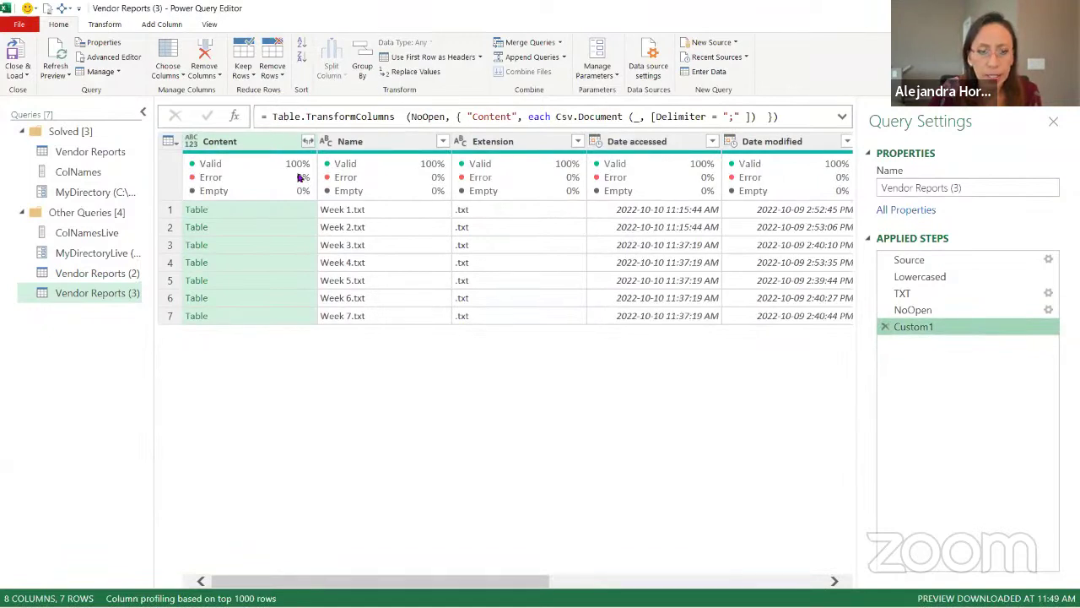
pyautogui.click(392, 211)
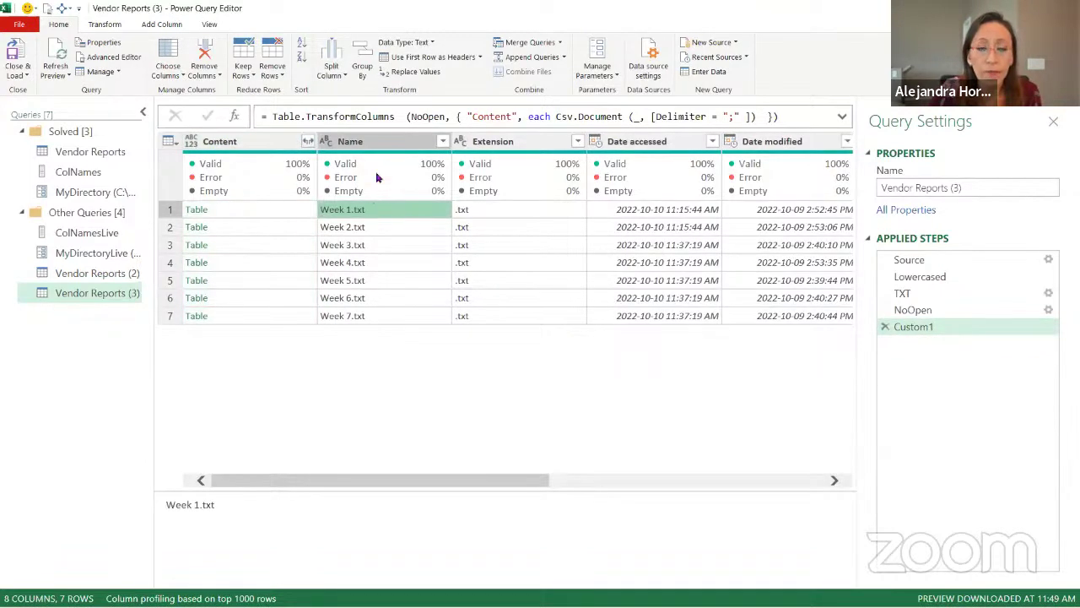
pyautogui.click(276, 209)
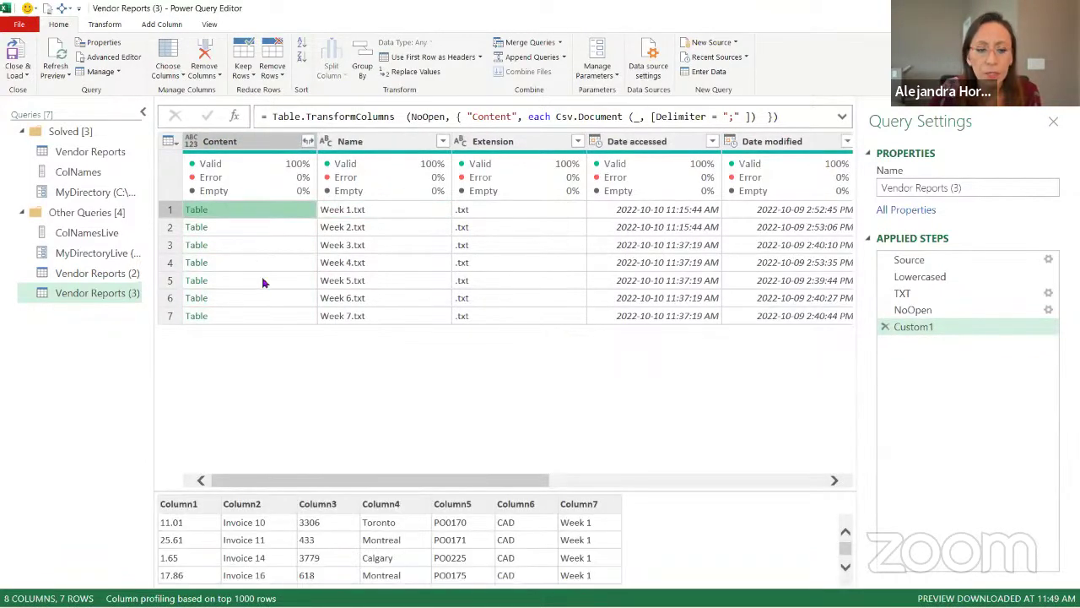
pyautogui.click(235, 117)
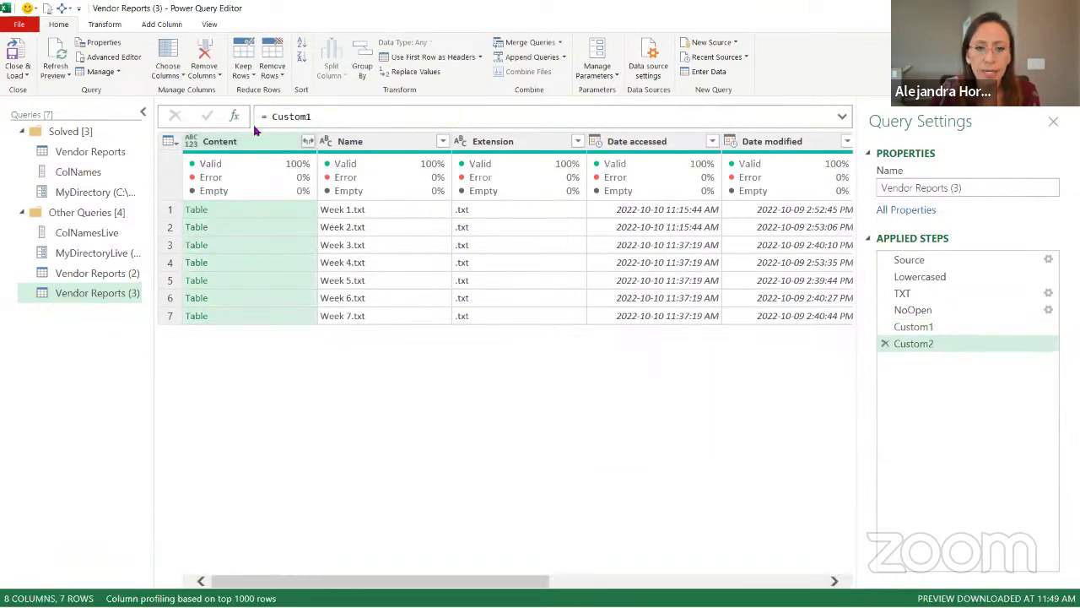
# Step: Write Custom2 as Table.TransformColumns( Custom1, { "content", each … ) on the Content column
pyautogui.click(266, 116)
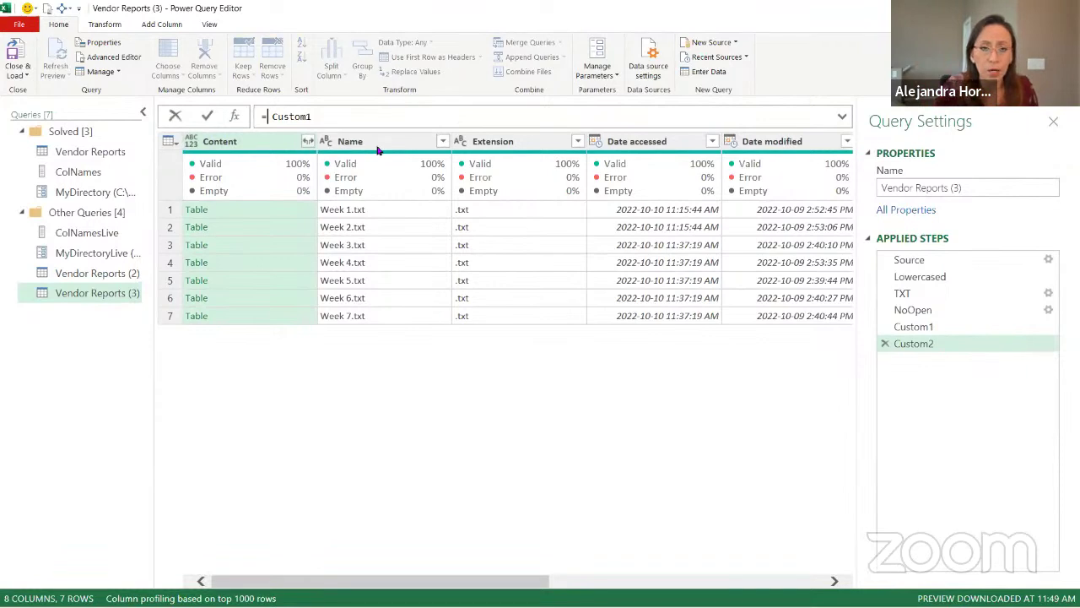
pyautogui.write('table')
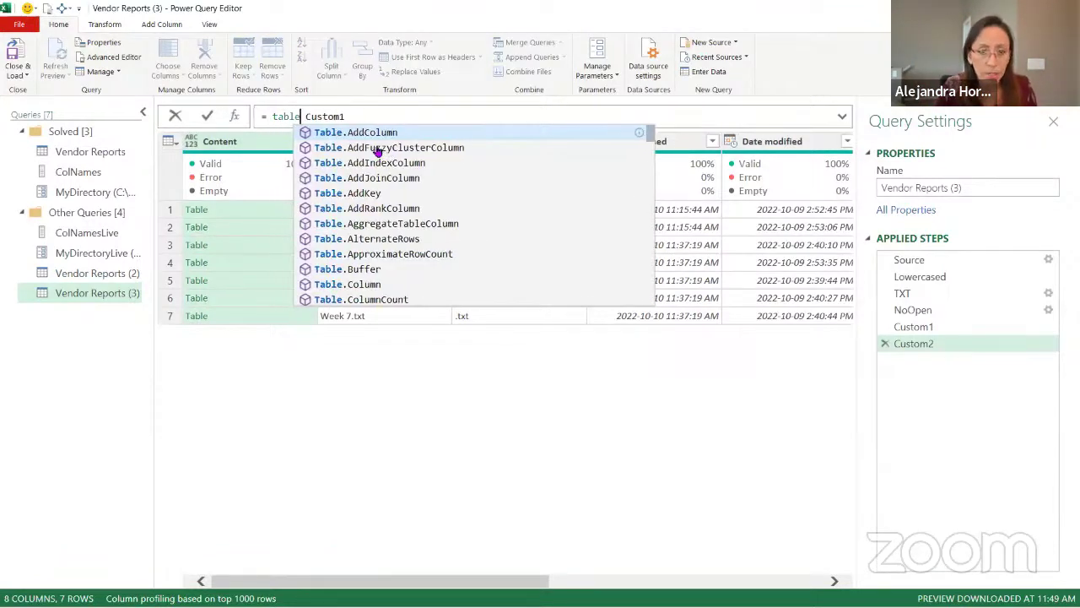
pyautogui.write('tr')
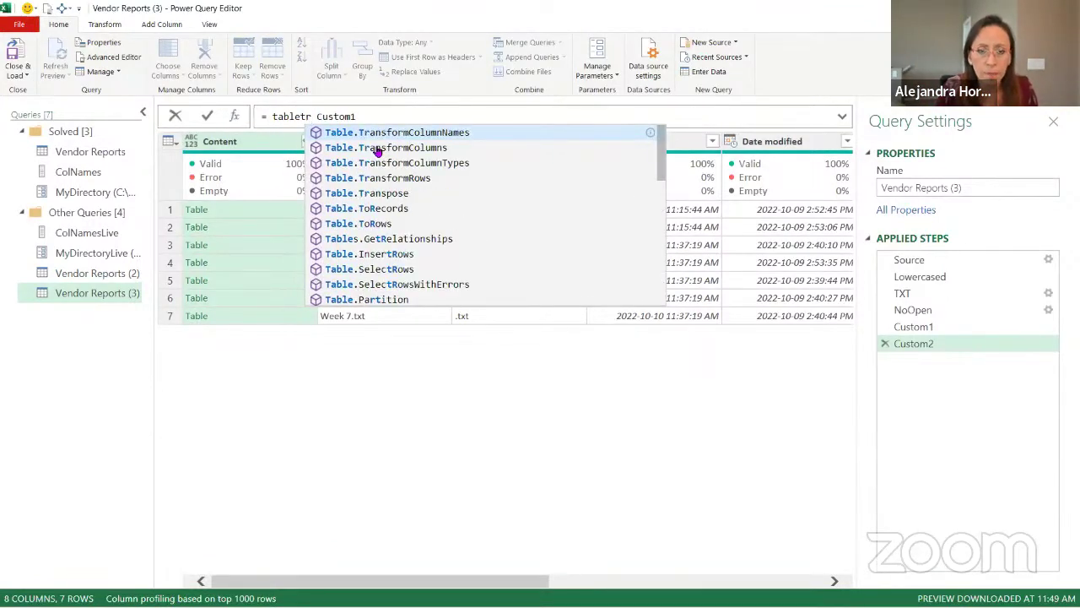
pyautogui.click(378, 149)
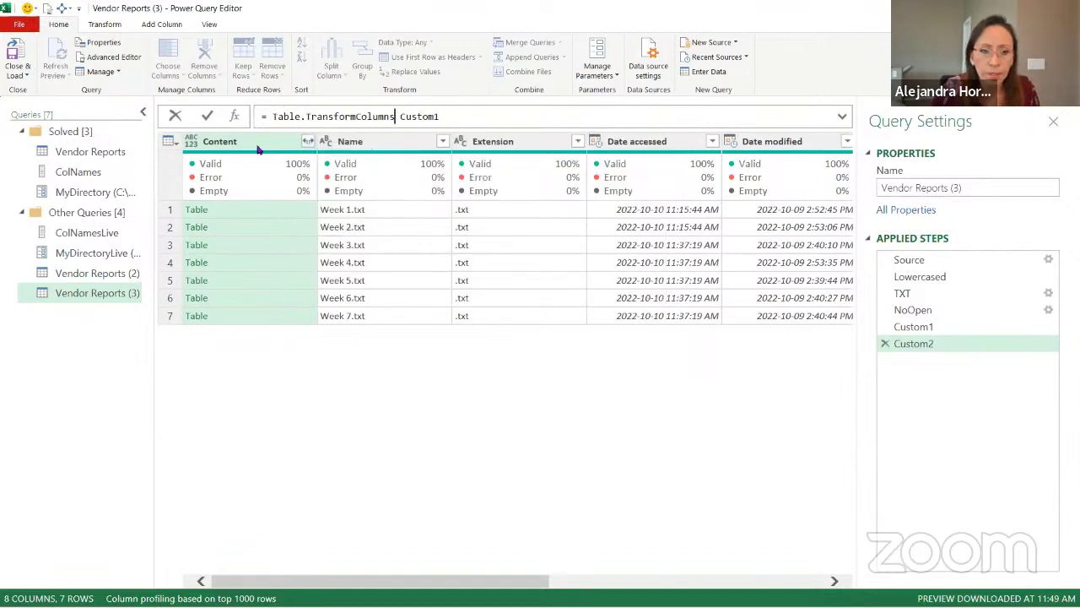
pyautogui.write('(')
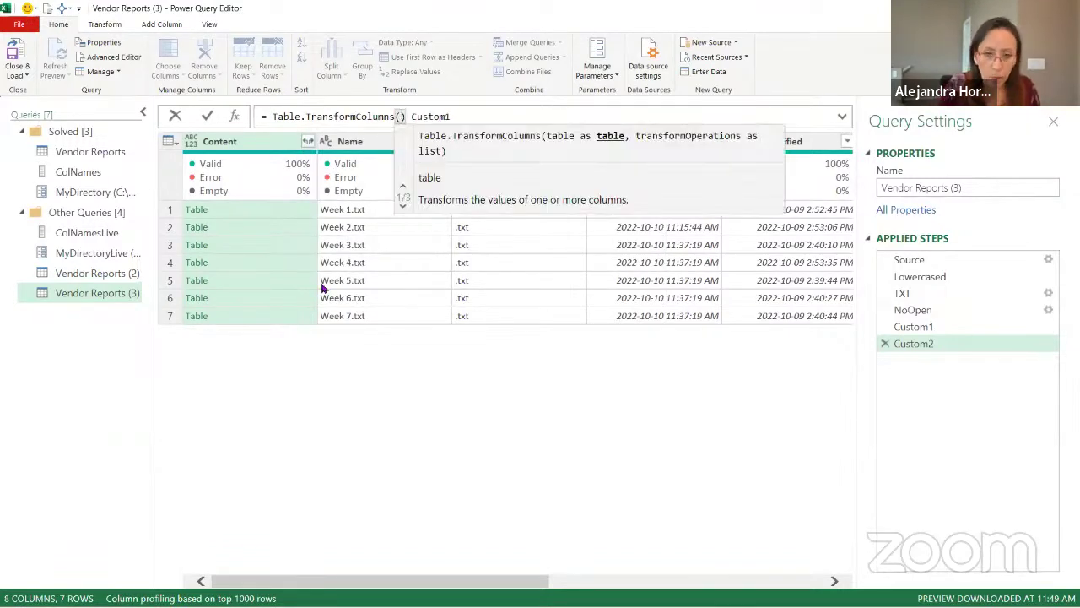
pyautogui.press('End')
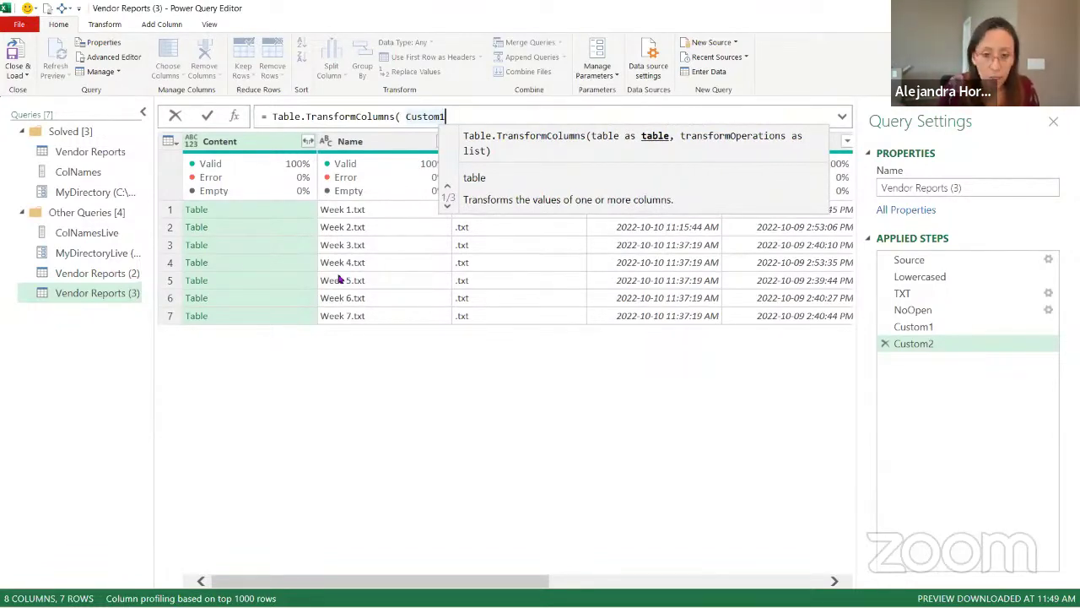
pyautogui.write(',')
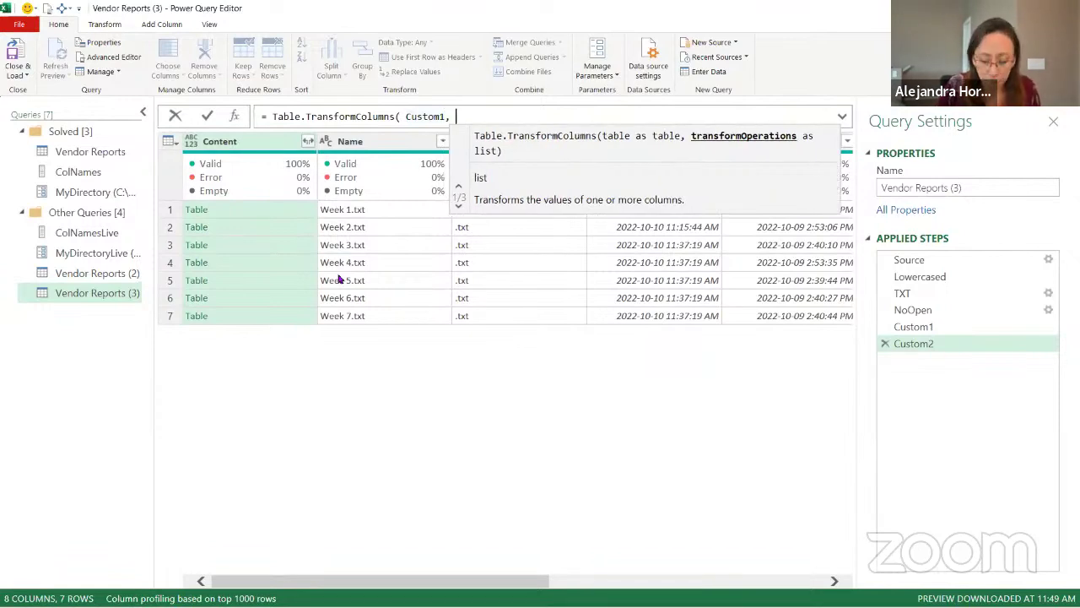
pyautogui.write(' {')
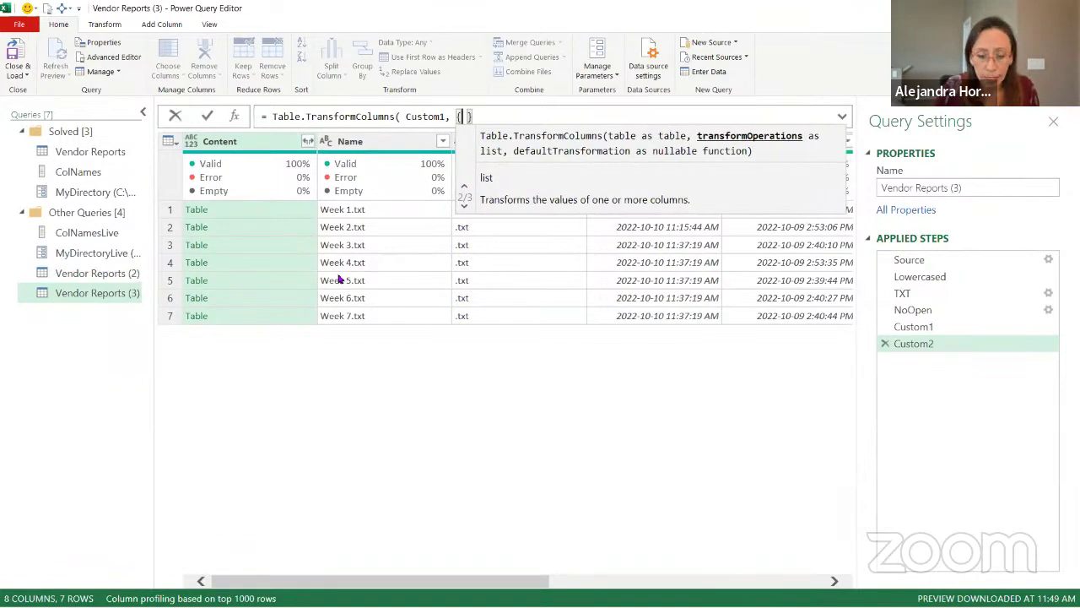
pyautogui.write(' "c')
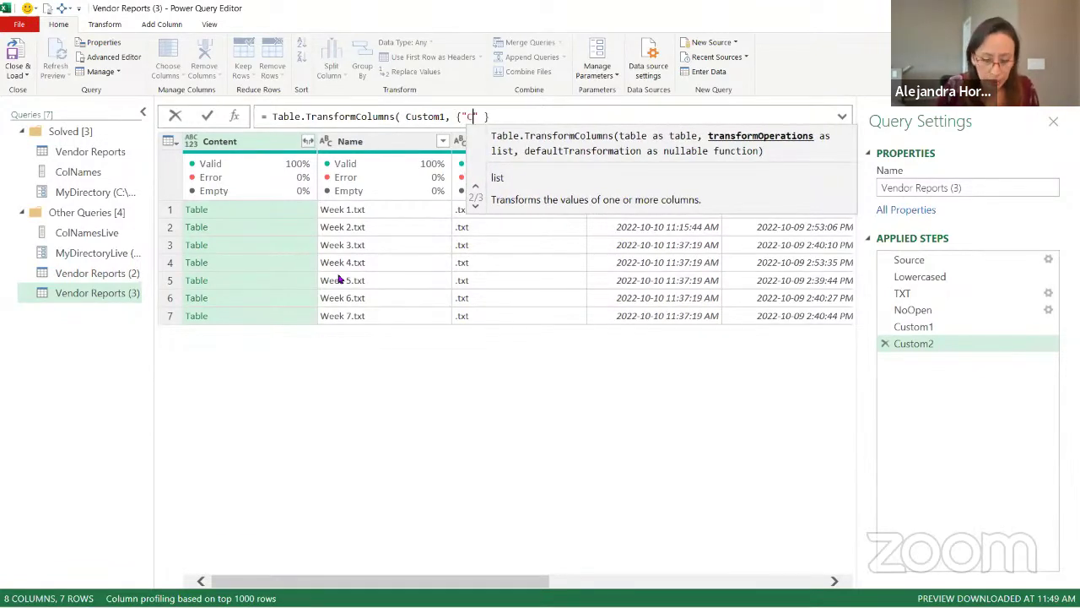
pyautogui.write('ontent"')
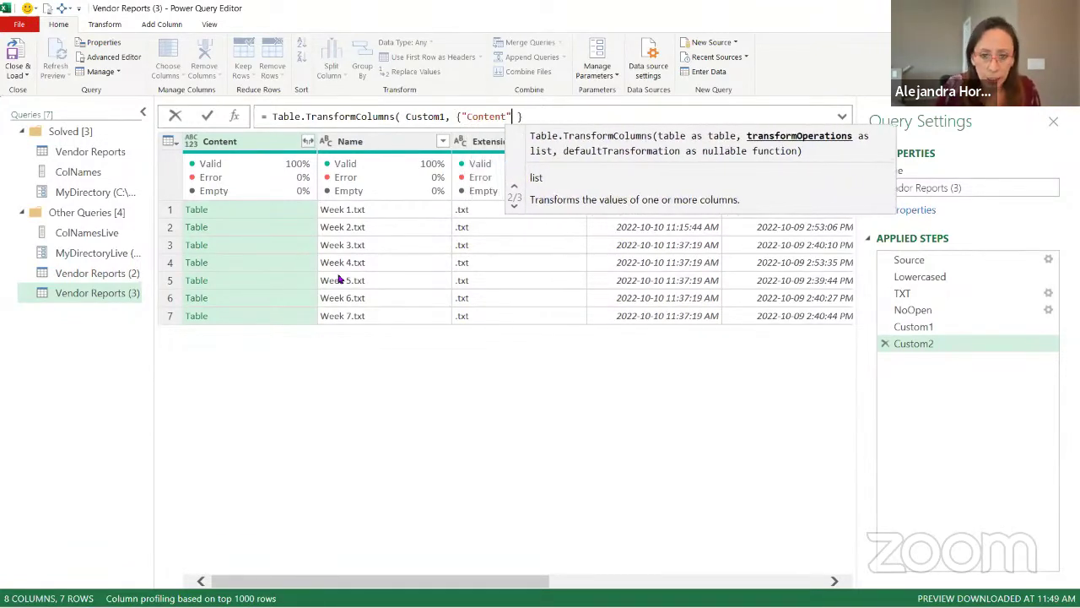
pyautogui.write(', ')
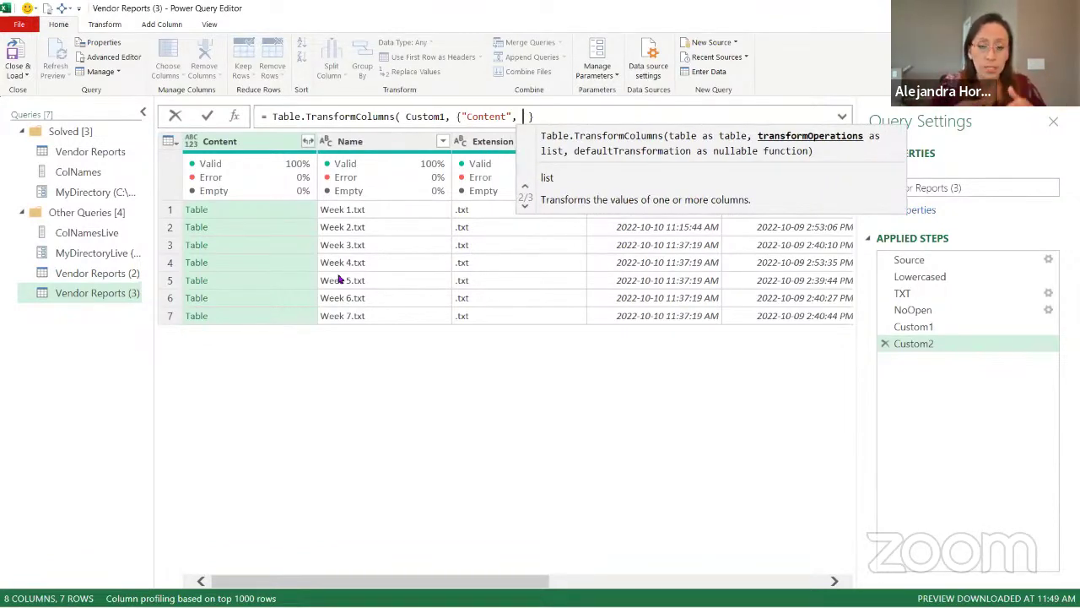
pyautogui.write('each ')
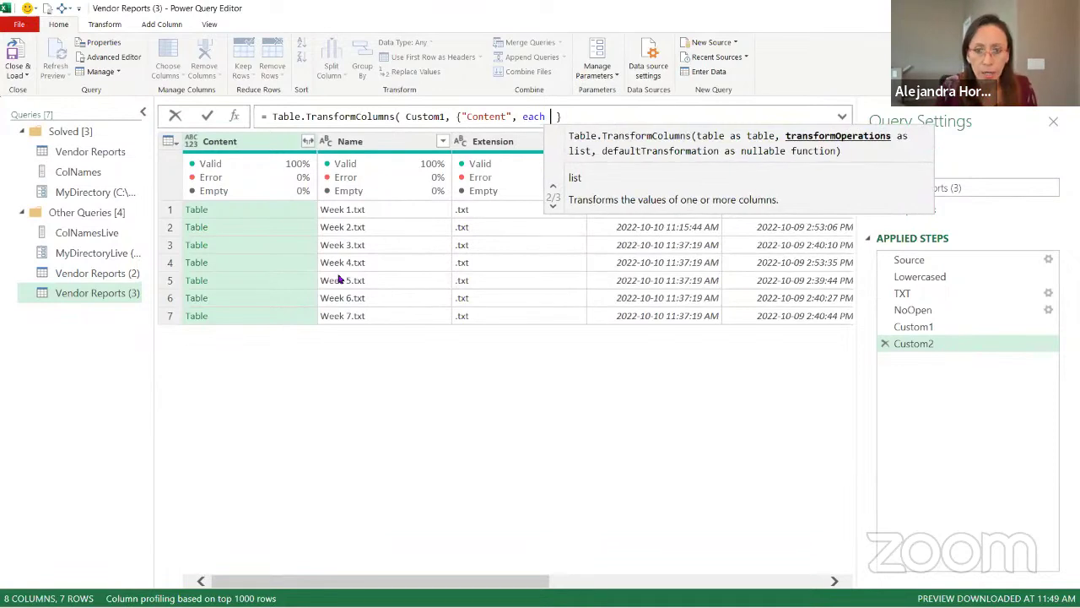
pyautogui.write('tableadc')
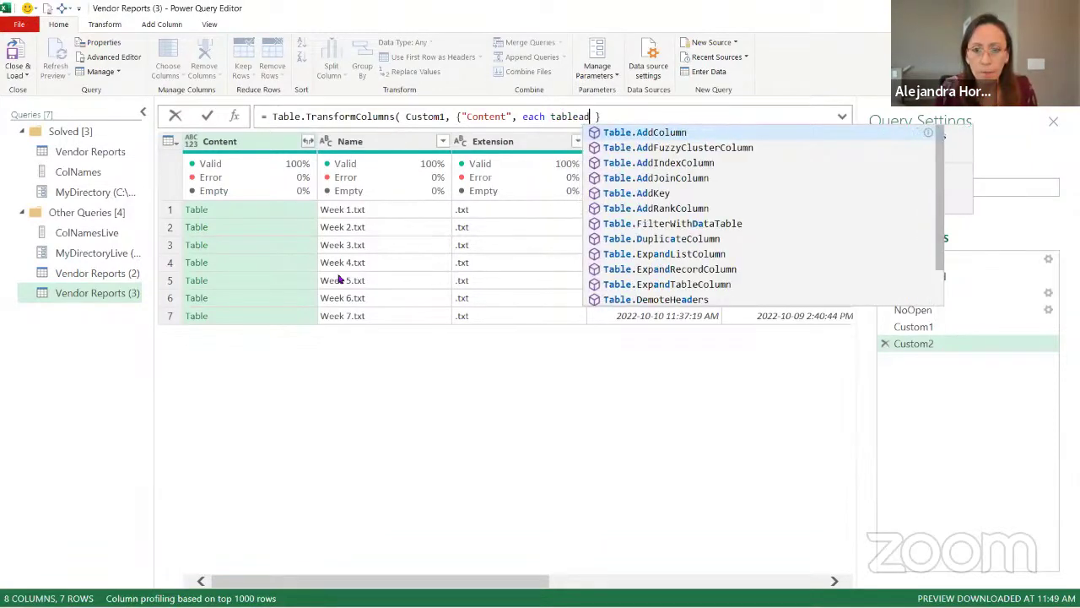
# Step: Complete the transform with Table.AddColumn( _, "File Name", each … ) inside the Custom2 formula
pyautogui.press('Tab')
pyautogui.write('(')
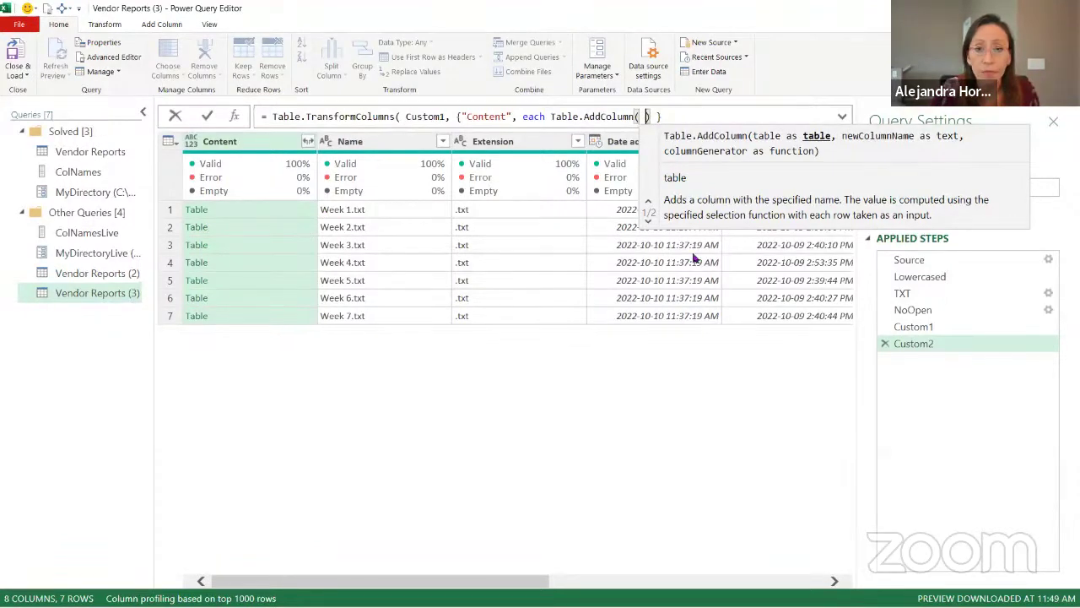
pyautogui.write('_')
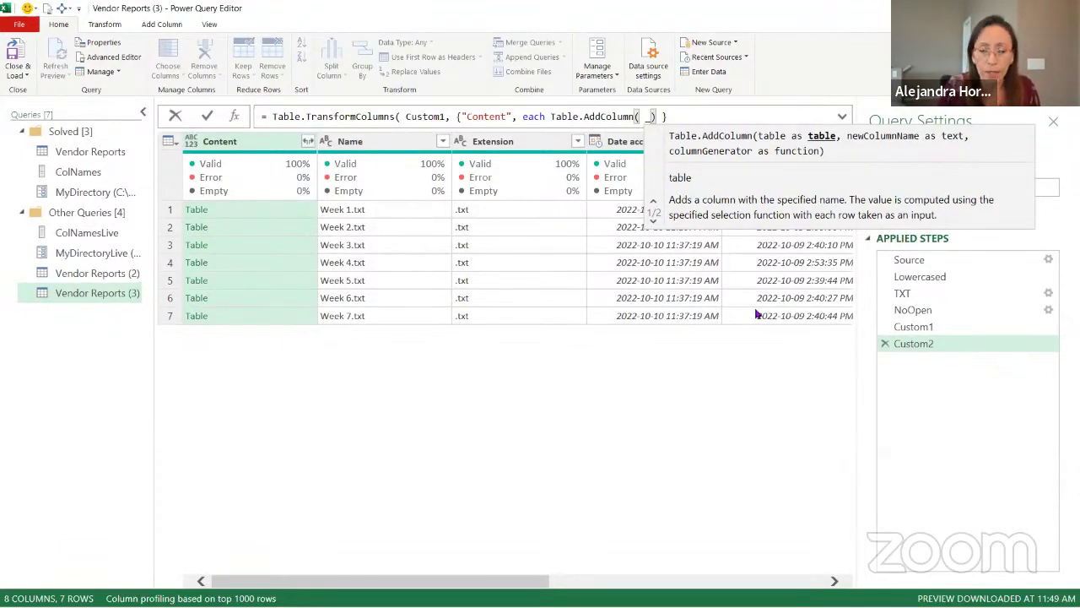
pyautogui.write(')')
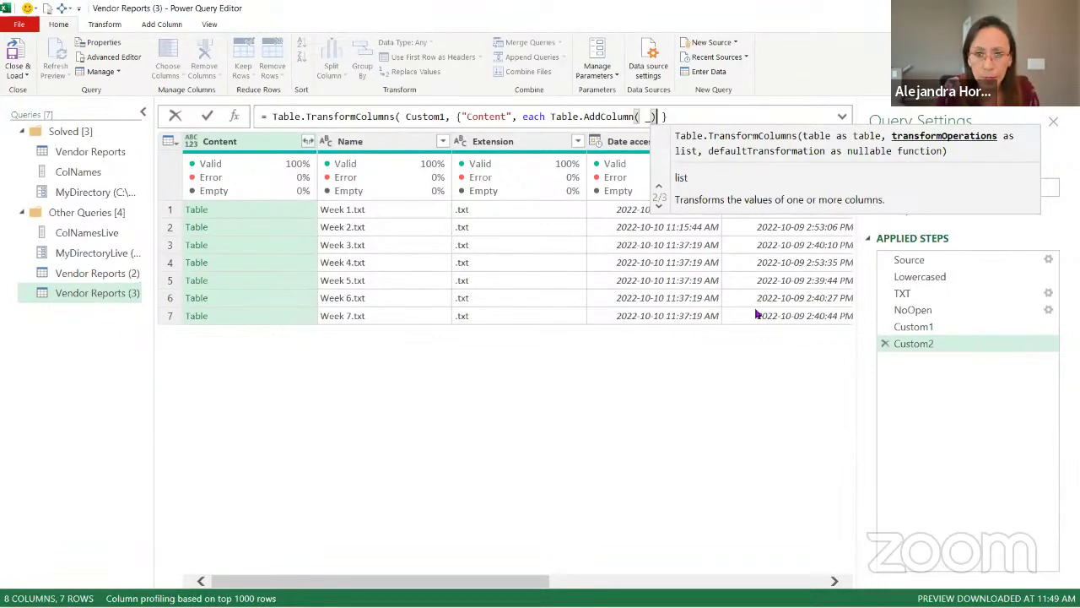
pyautogui.press('Left')
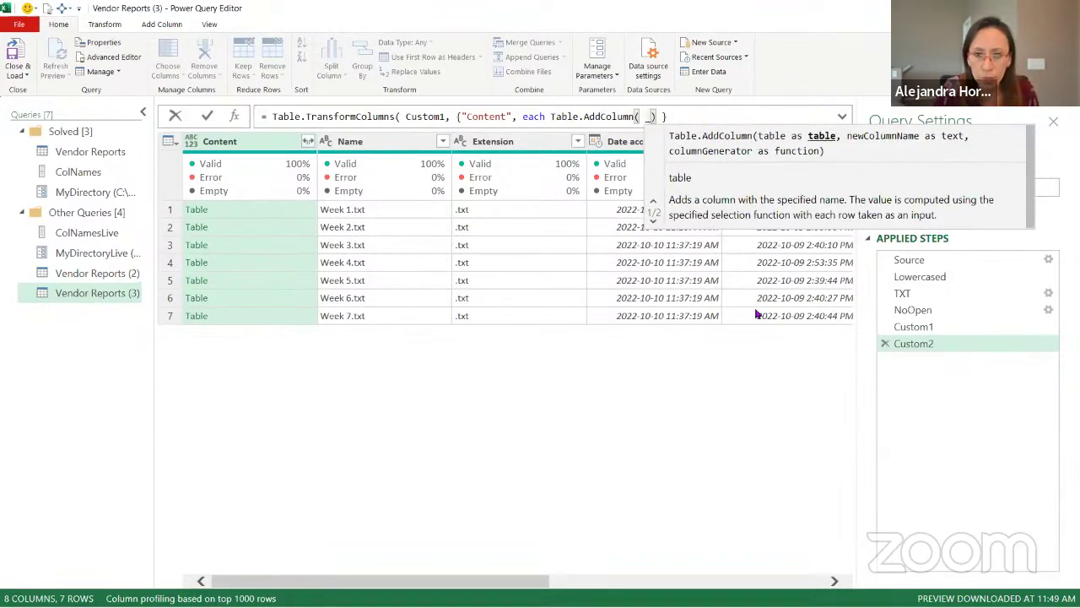
pyautogui.write(',')
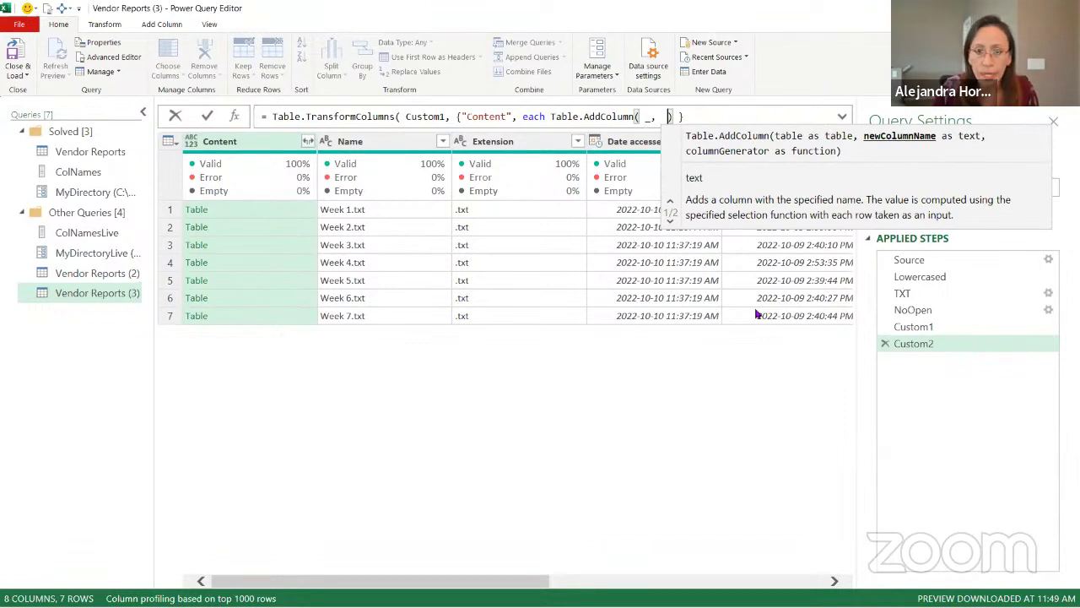
pyautogui.press('Left')
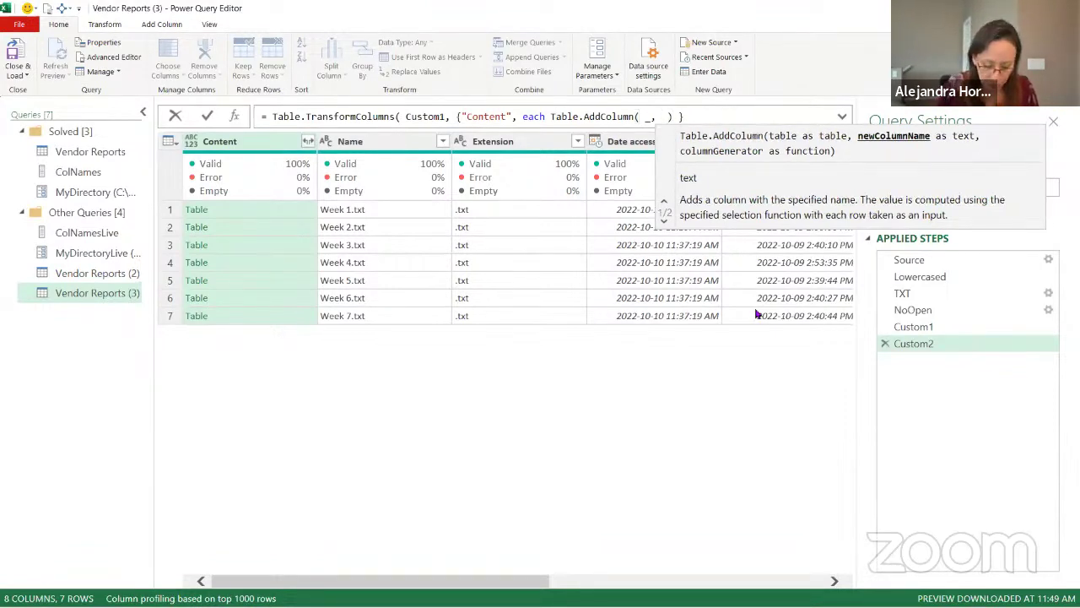
pyautogui.write('"File Name"')
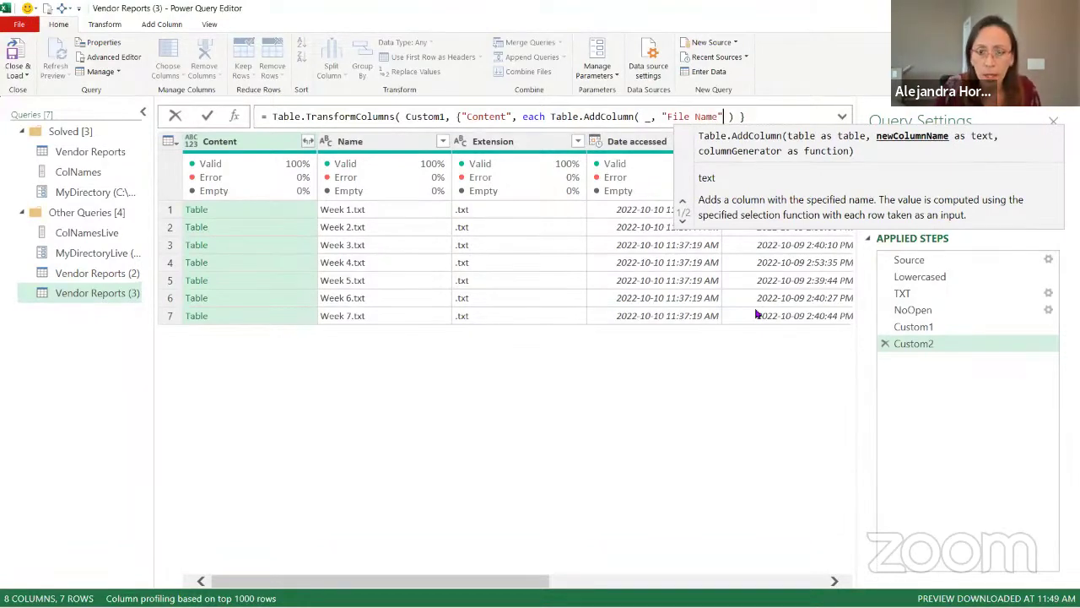
pyautogui.write(',')
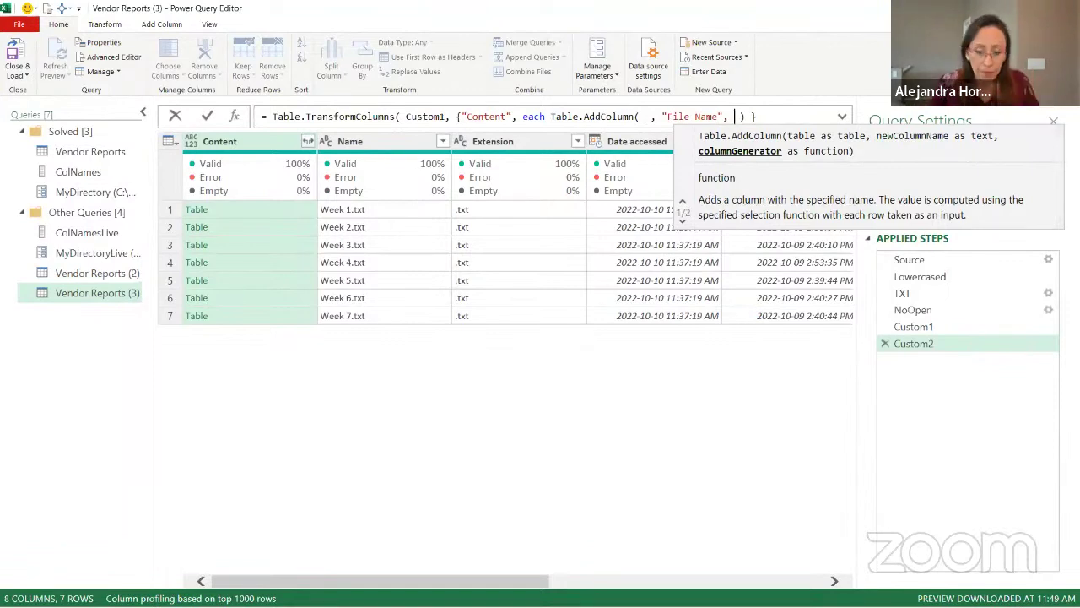
pyautogui.write(' eac')
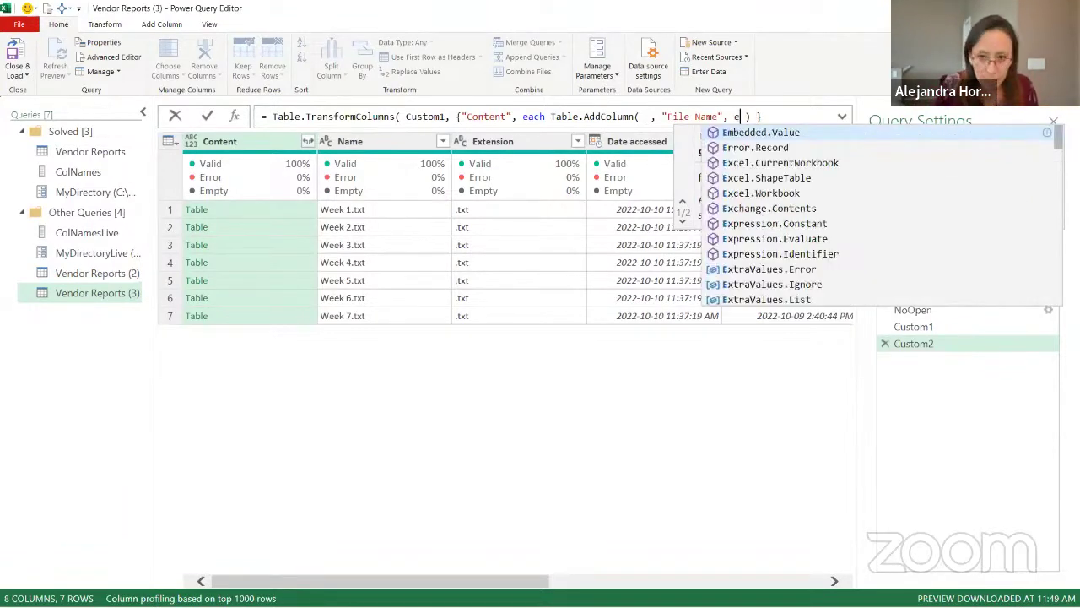
pyautogui.write('h [Name')
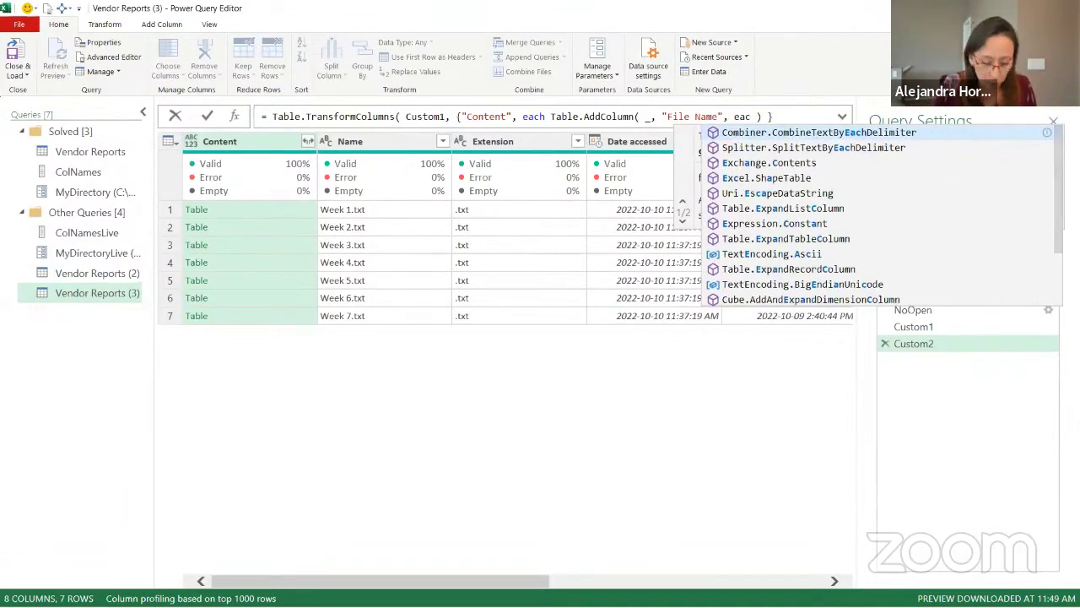
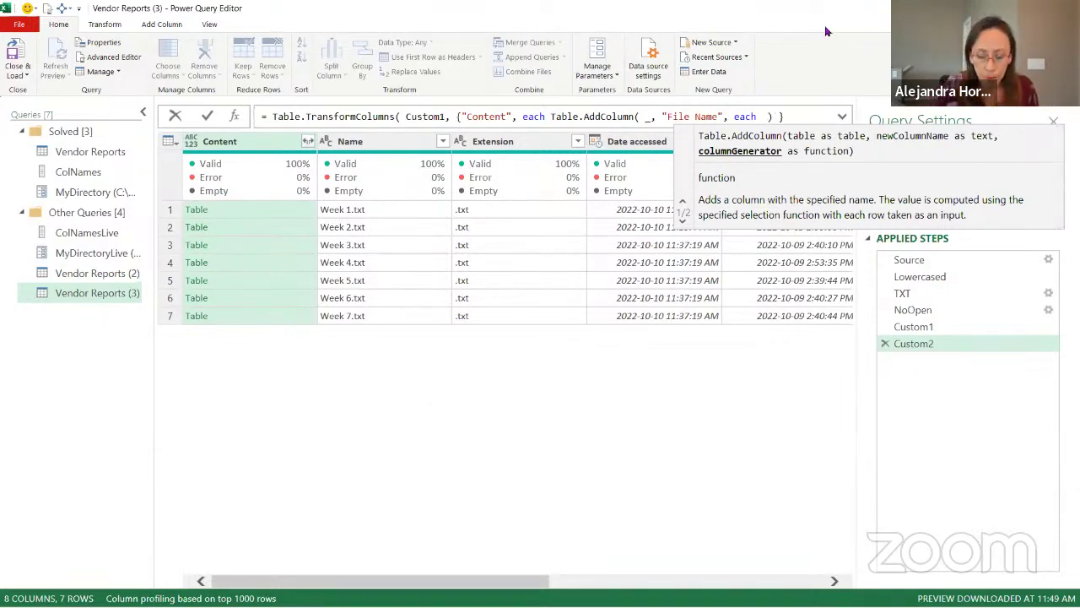
# Step: Complete the Custom2 formula with [Name]) to add File Name, then preview row 1's Content table
pyautogui.write('[')
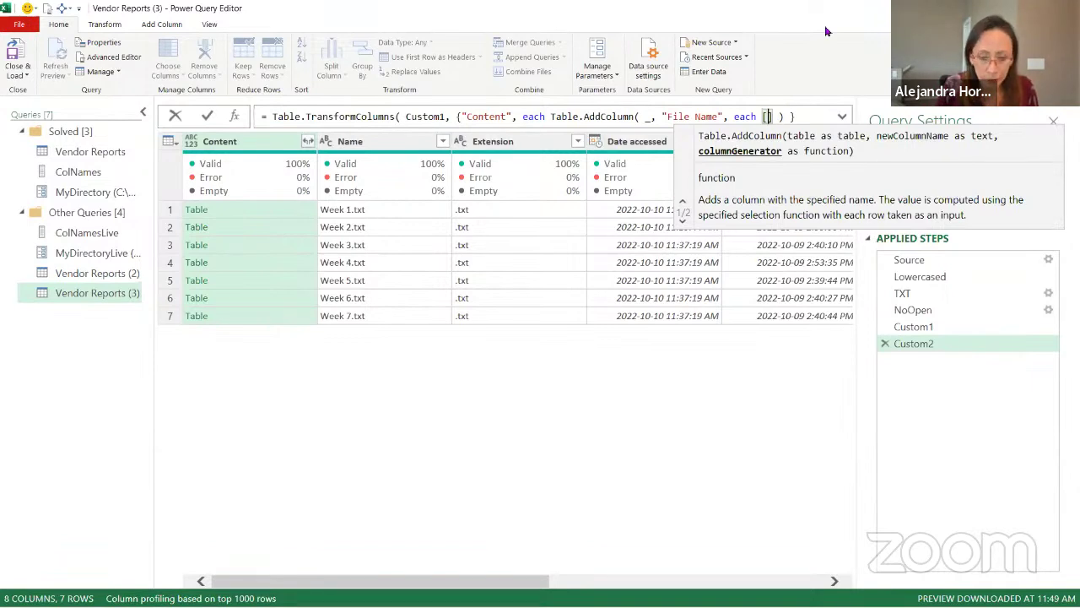
pyautogui.write('Name')
pyautogui.press('Right')
pyautogui.press('Right')
pyautogui.press('Right')
pyautogui.press('Right')
pyautogui.press('Right')
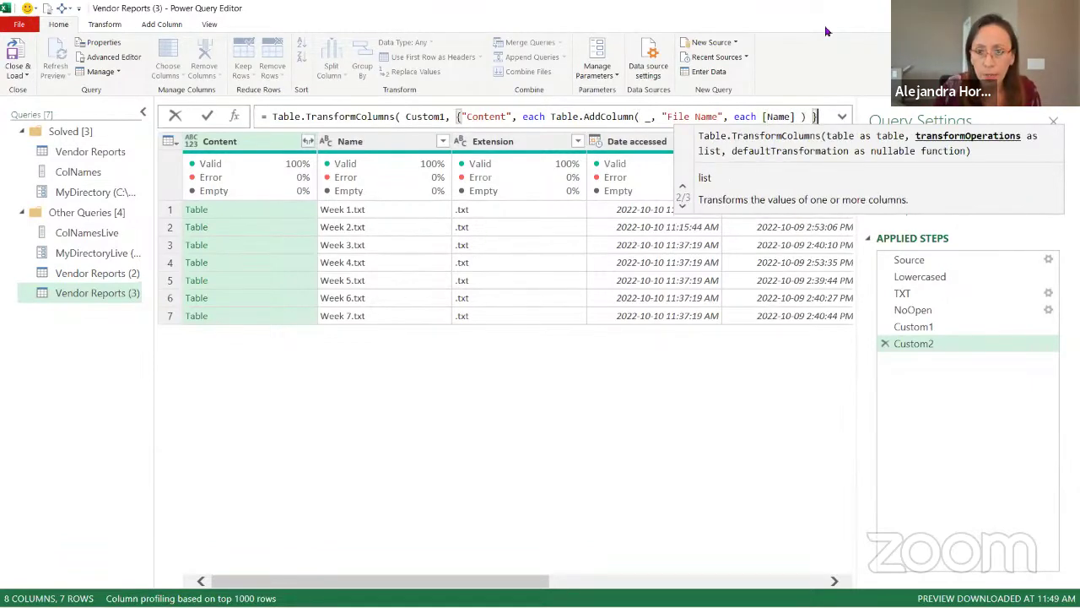
pyautogui.write(')')
pyautogui.press('Return')
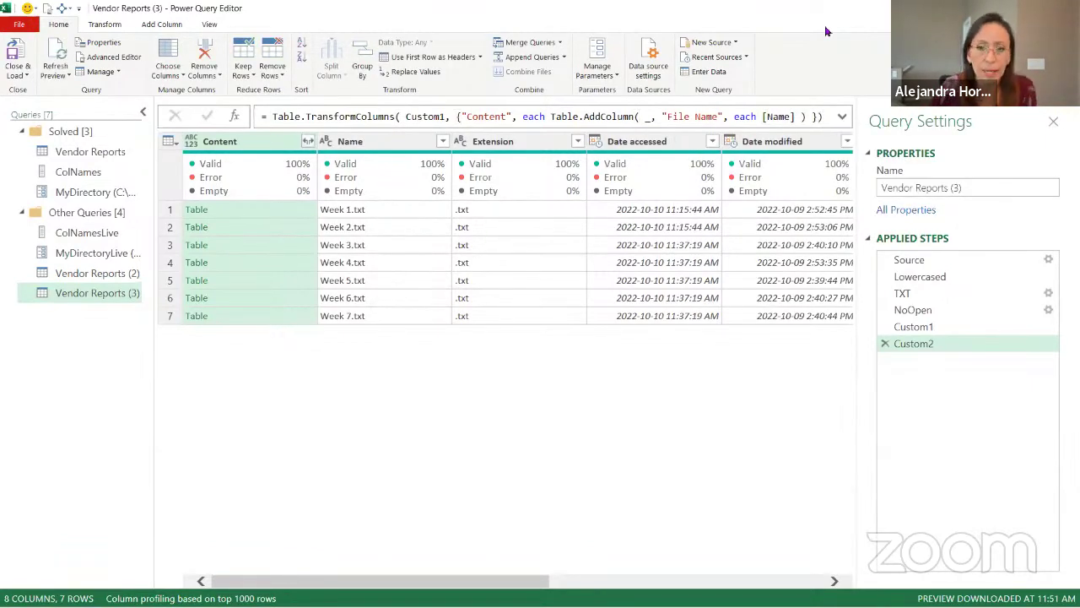
pyautogui.click(287, 209)
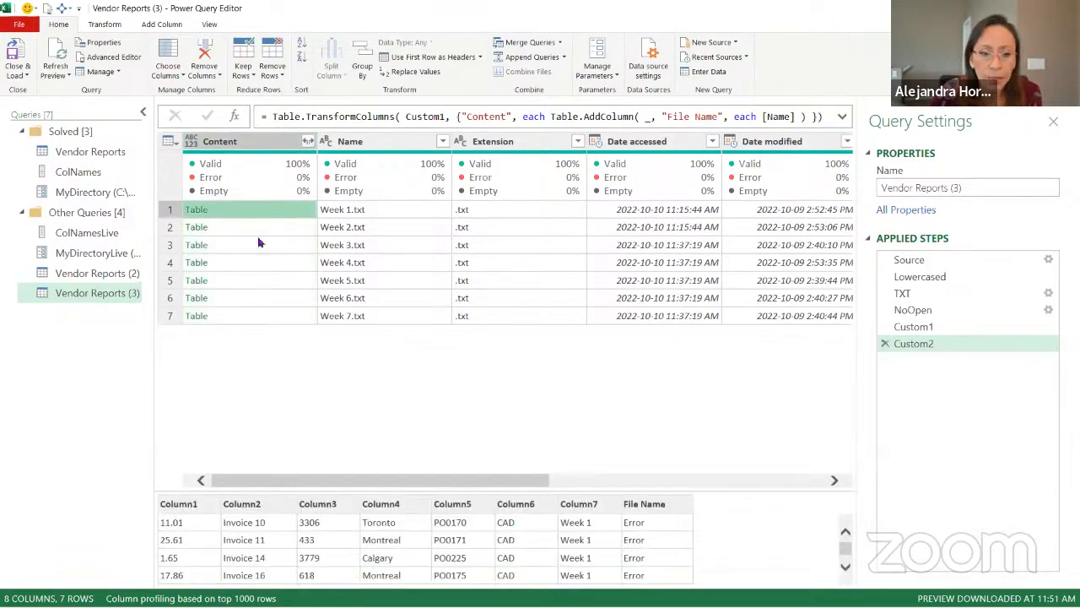
pyautogui.moveTo(430, 490); pyautogui.dragTo(418, 355)
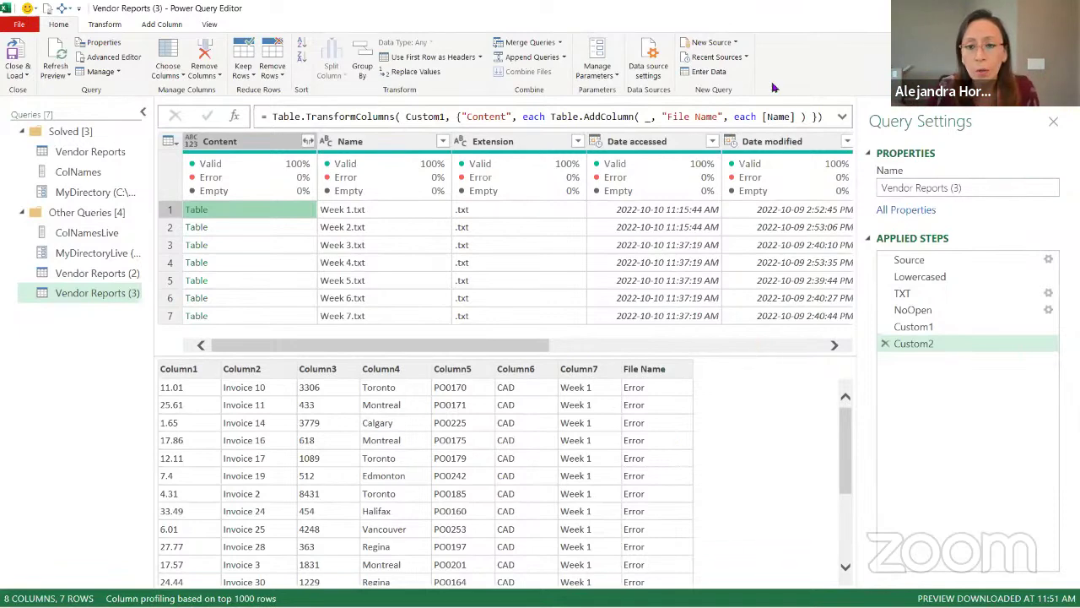
# Step: Replace 'each' with (x)=> so the generator reads (x)=> [Name], then re-preview row 1's table
pyautogui.doubleClick(738, 117)
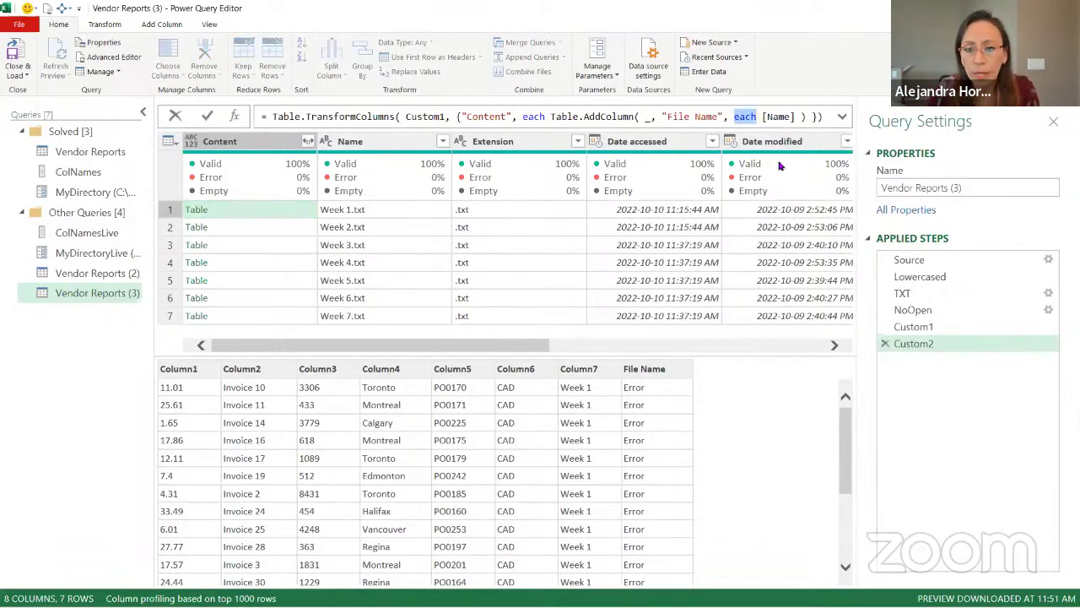
pyautogui.write('()')
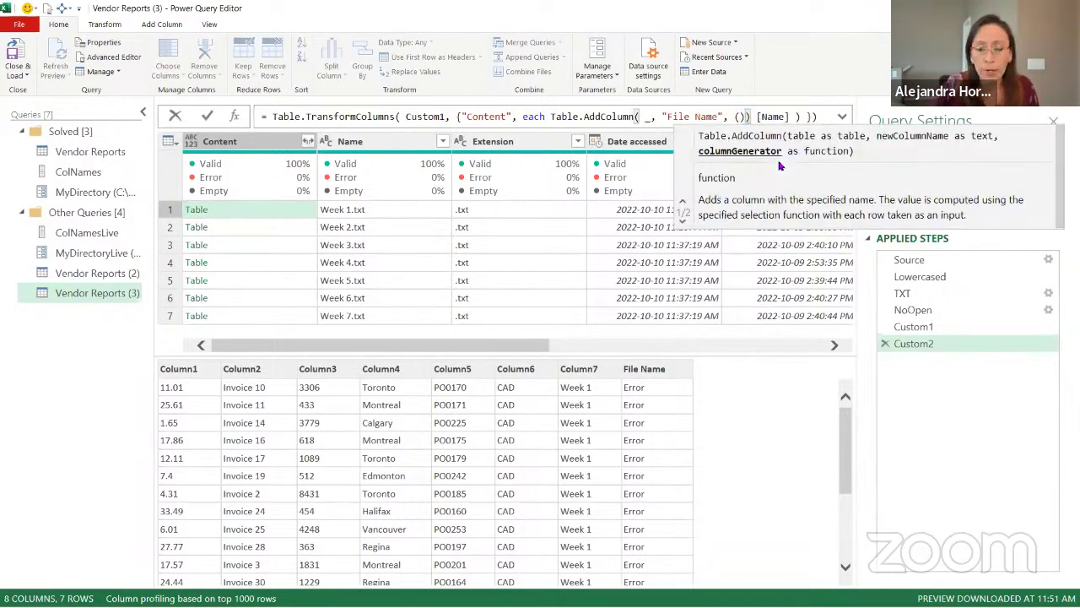
pyautogui.press('BackSpace')
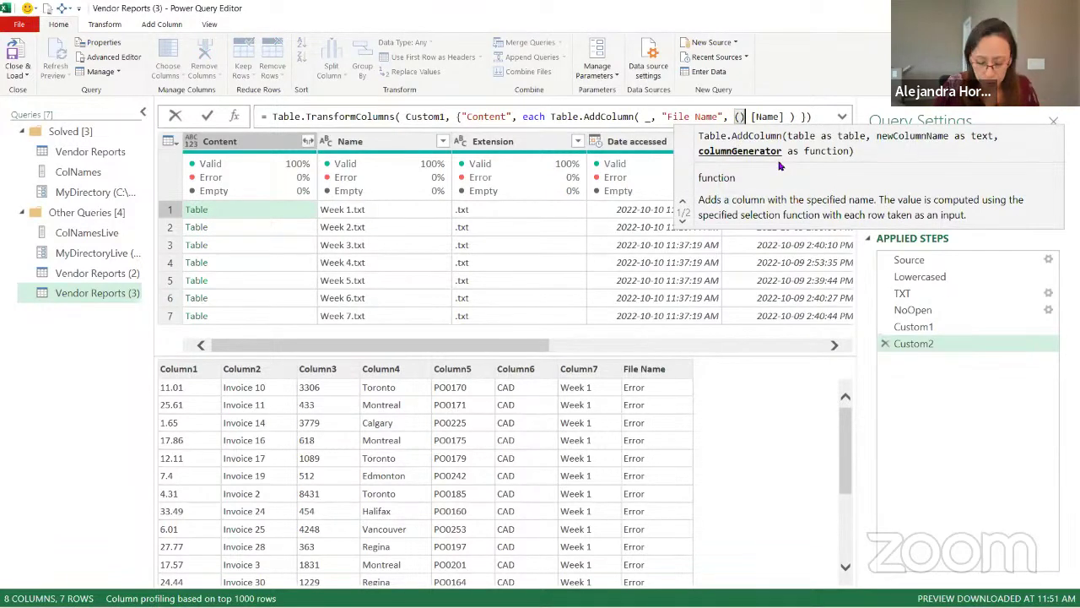
pyautogui.write('=>')
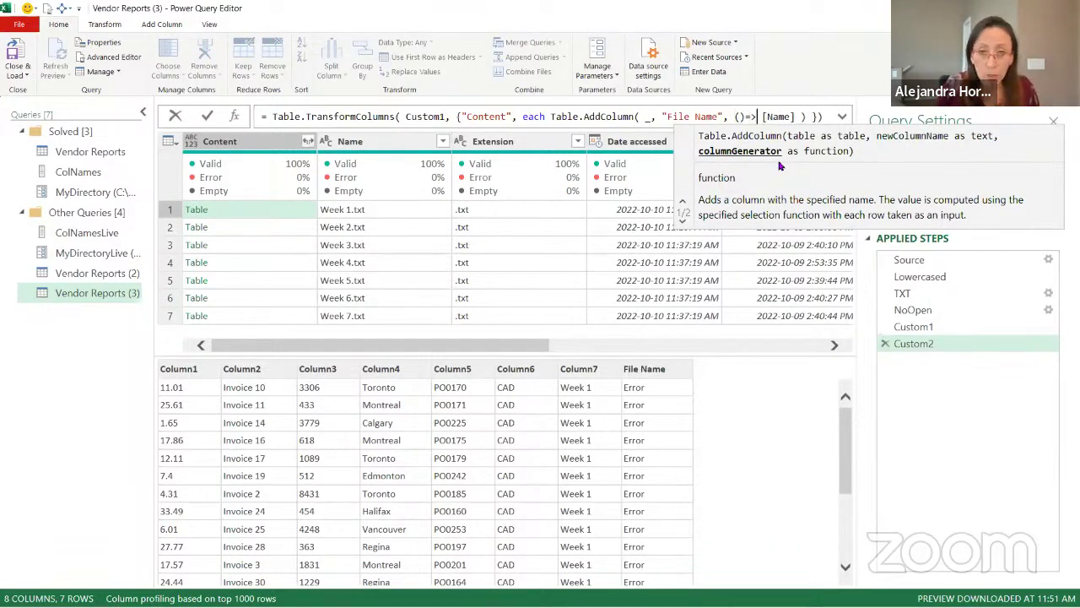
pyautogui.press('Left')
pyautogui.press('Left')
pyautogui.press('Left')
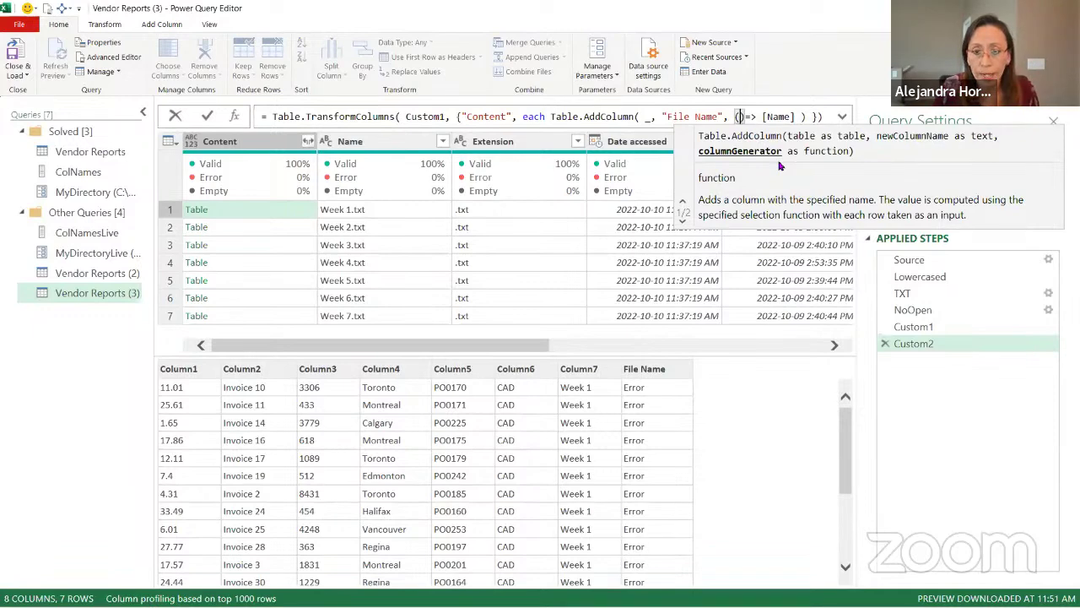
pyautogui.write('x')
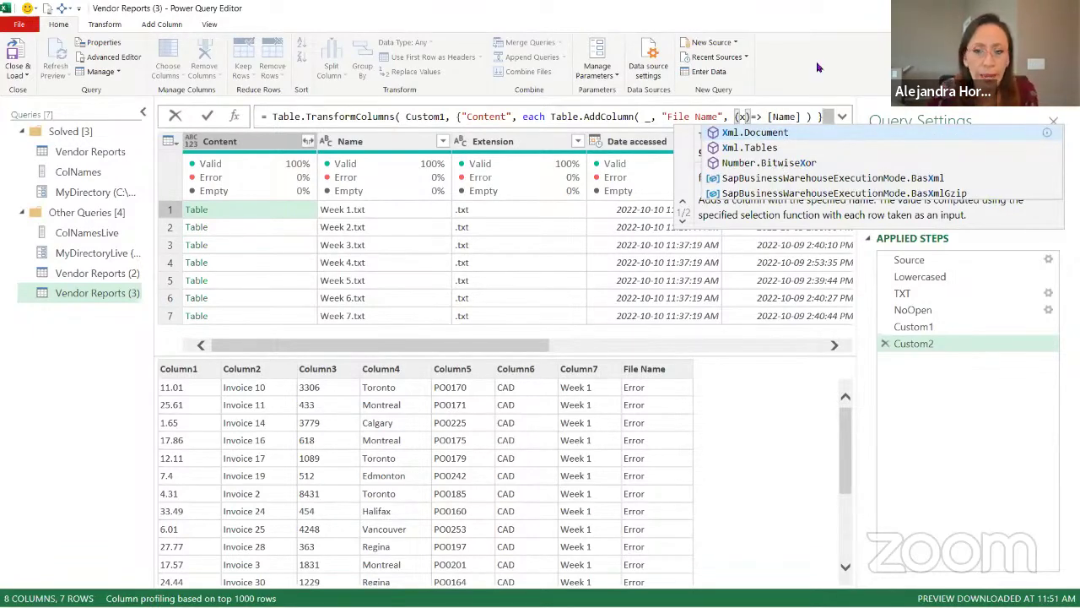
pyautogui.click(764, 116)
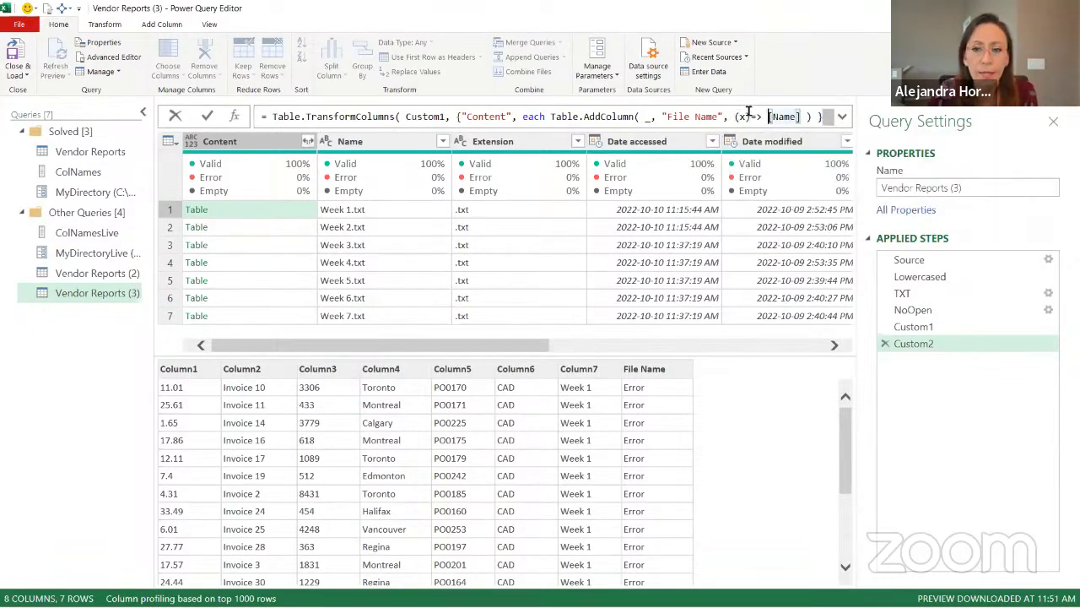
pyautogui.click(824, 116)
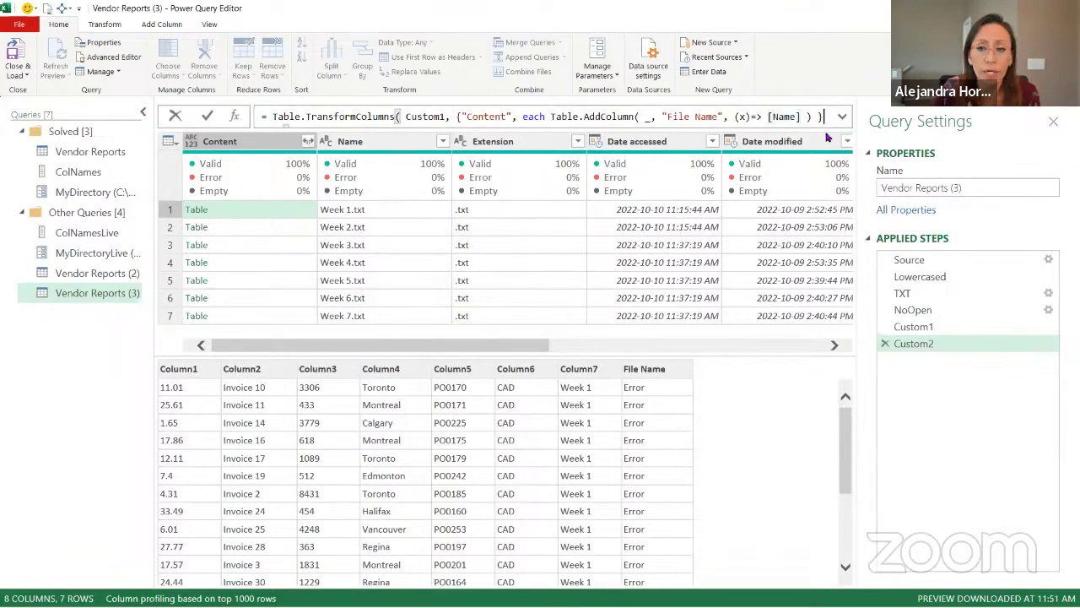
pyautogui.press('Return')
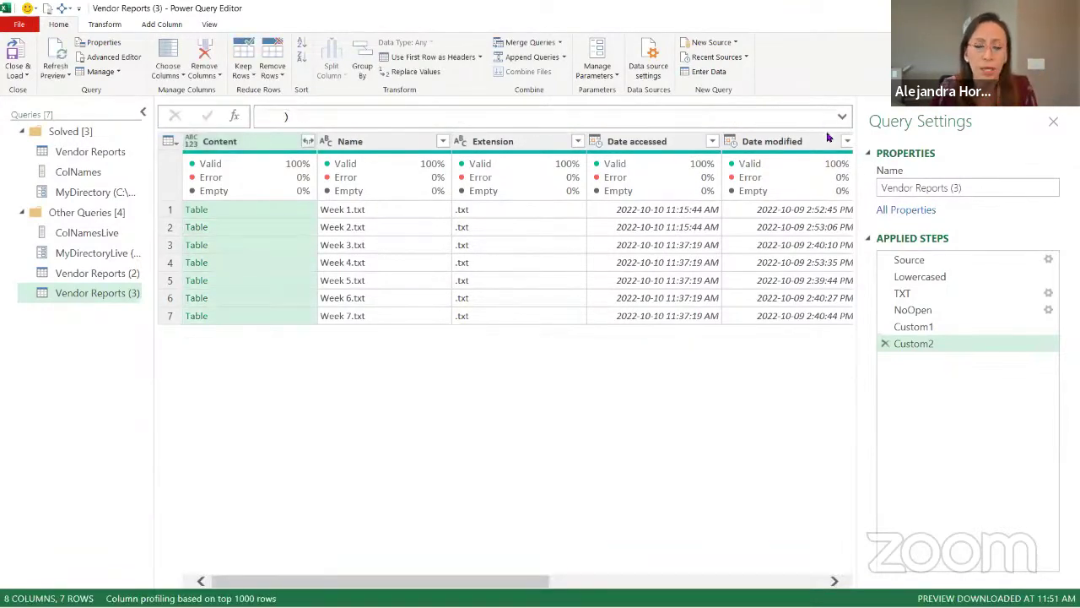
pyautogui.click(289, 211)
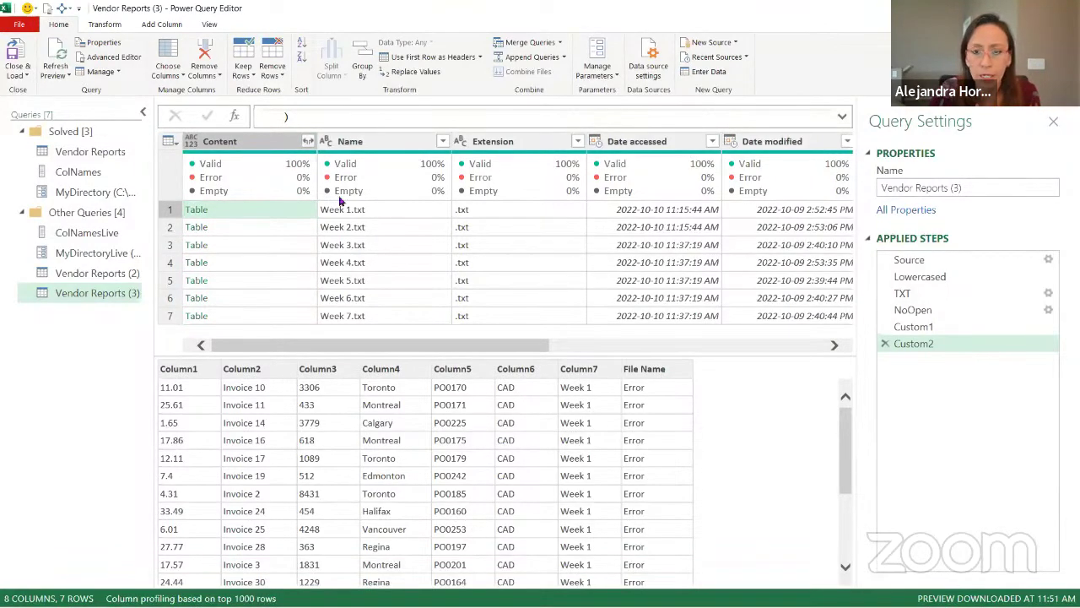
# Step: Add the Week 1 Content table as a new query, inspect its File Name error, and return to Vendor Reports (3)
pyautogui.rightClick(294, 213)
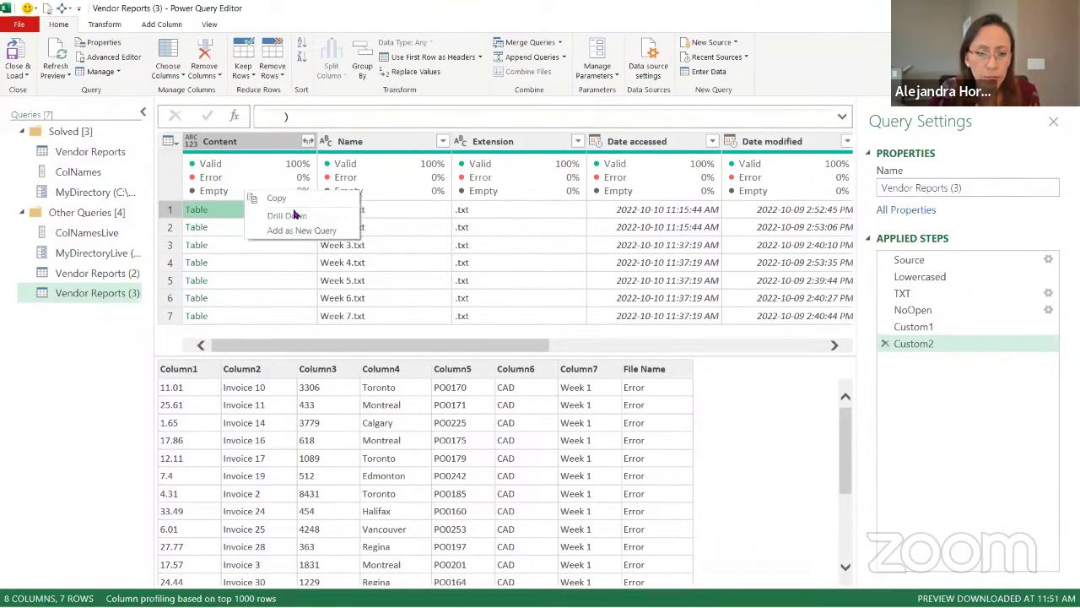
pyautogui.rightClick(229, 216)
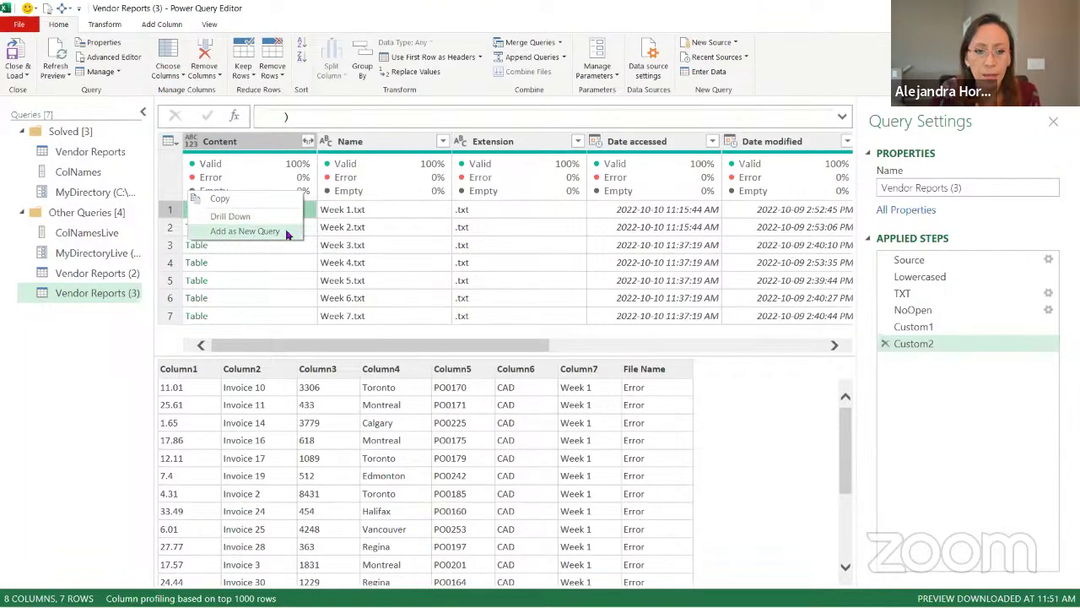
pyautogui.click(285, 233)
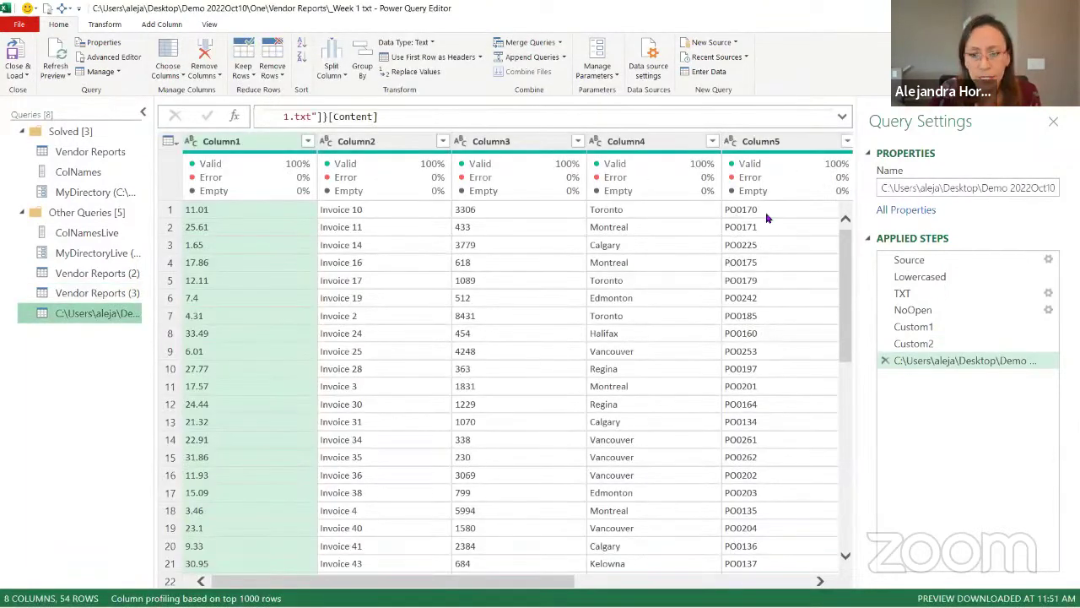
pyautogui.moveTo(557, 582); pyautogui.dragTo(794, 582)
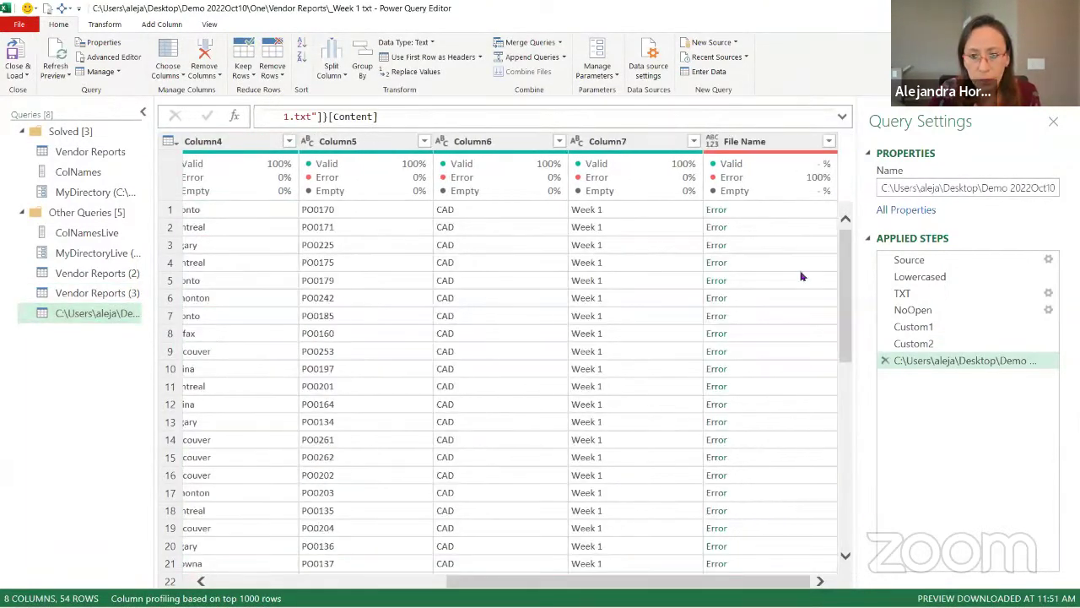
pyautogui.click(804, 217)
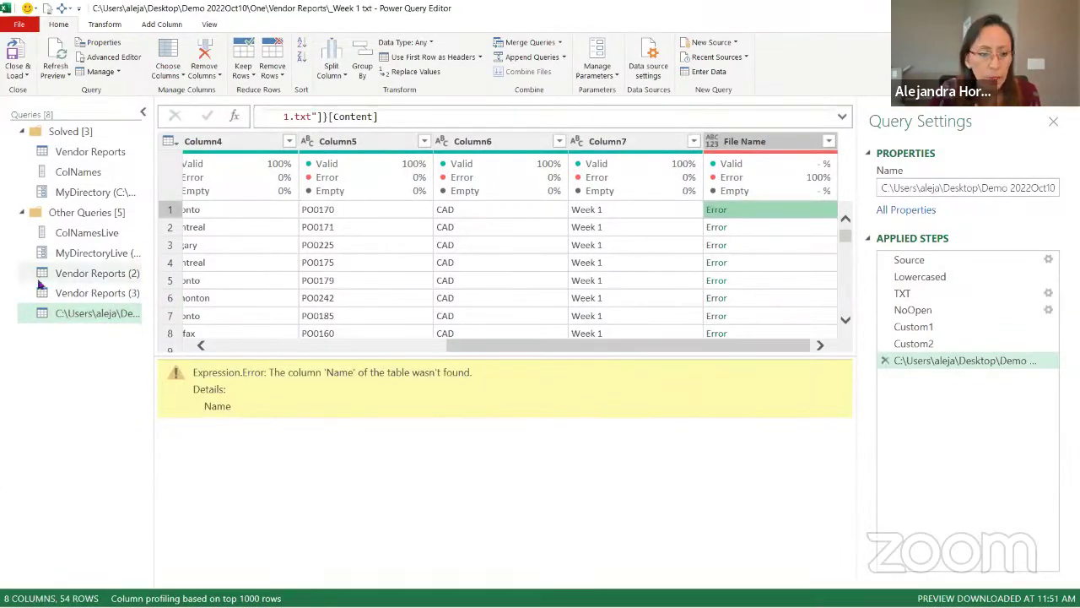
pyautogui.click(88, 293)
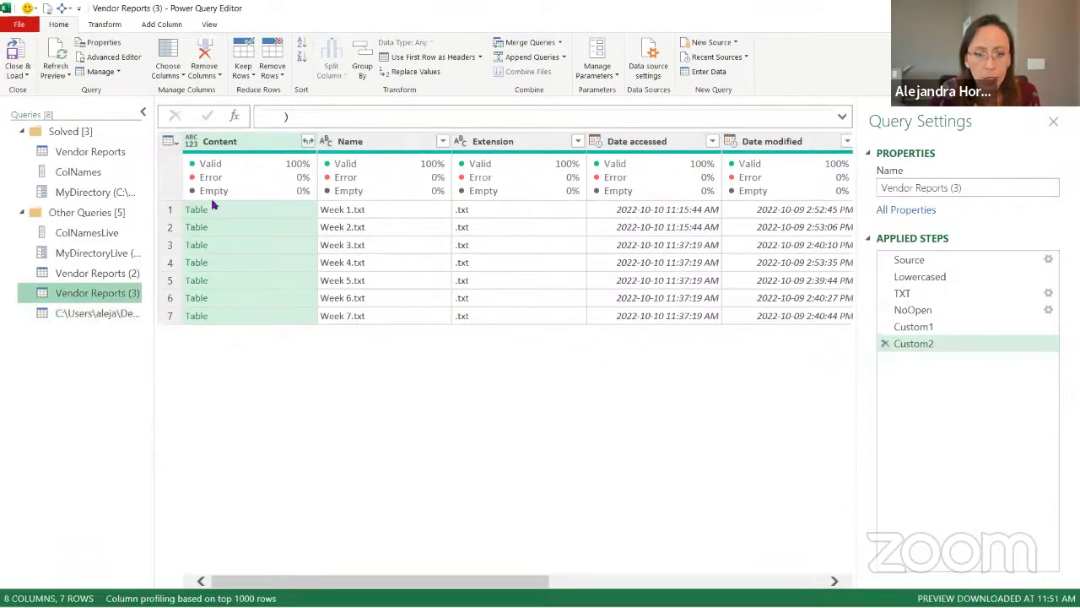
# Step: Delete the Custom2 formula text after the equals sign, including the Table.TransformColumns and Table.AddColumn parts
pyautogui.click(255, 217)
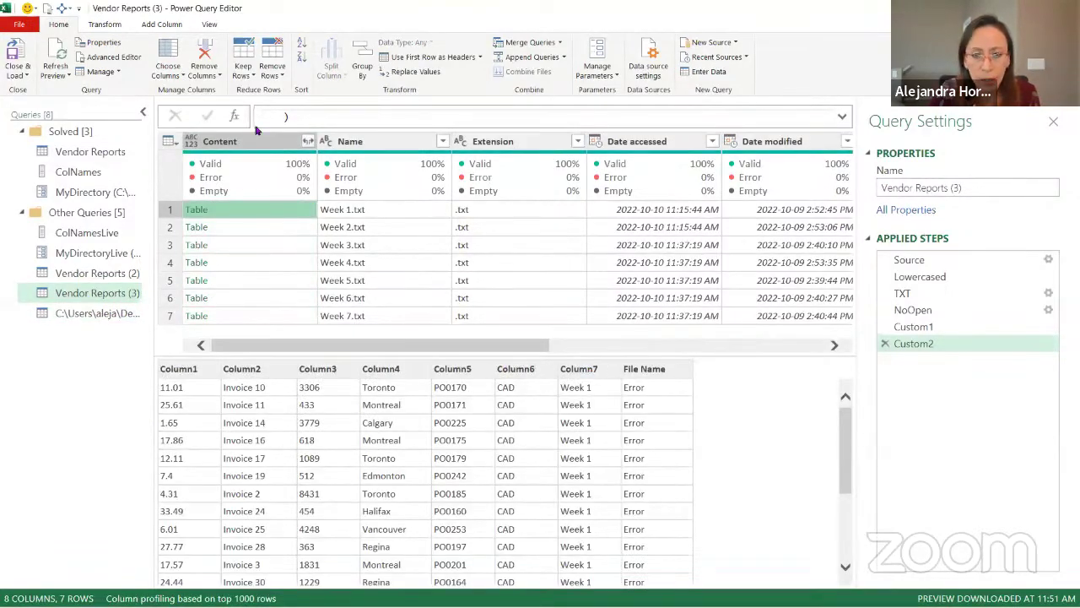
pyautogui.click(842, 116)
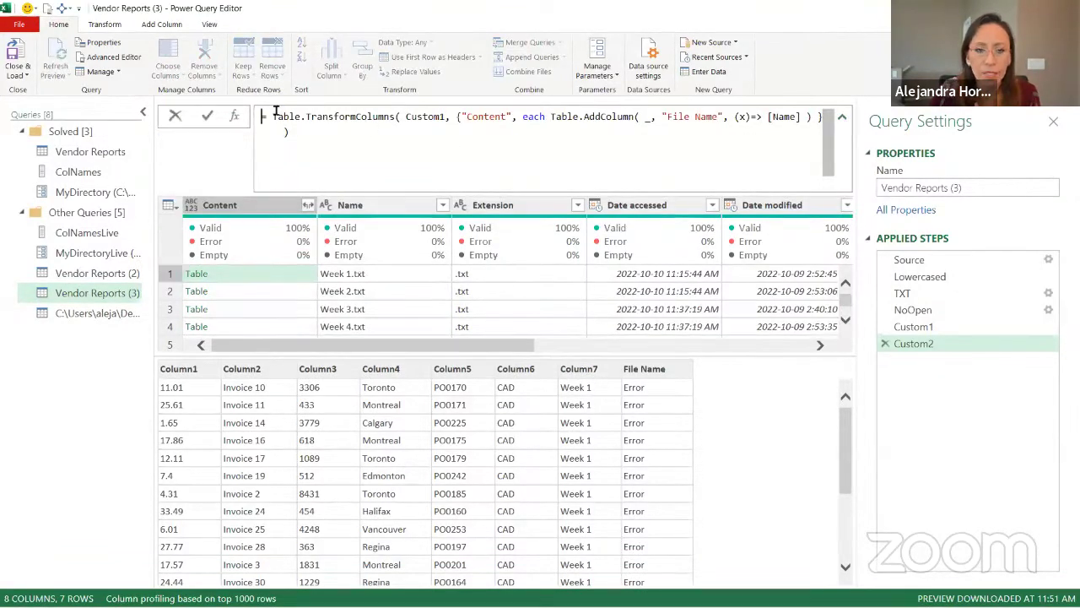
pyautogui.moveTo(273, 116); pyautogui.dragTo(357, 117)
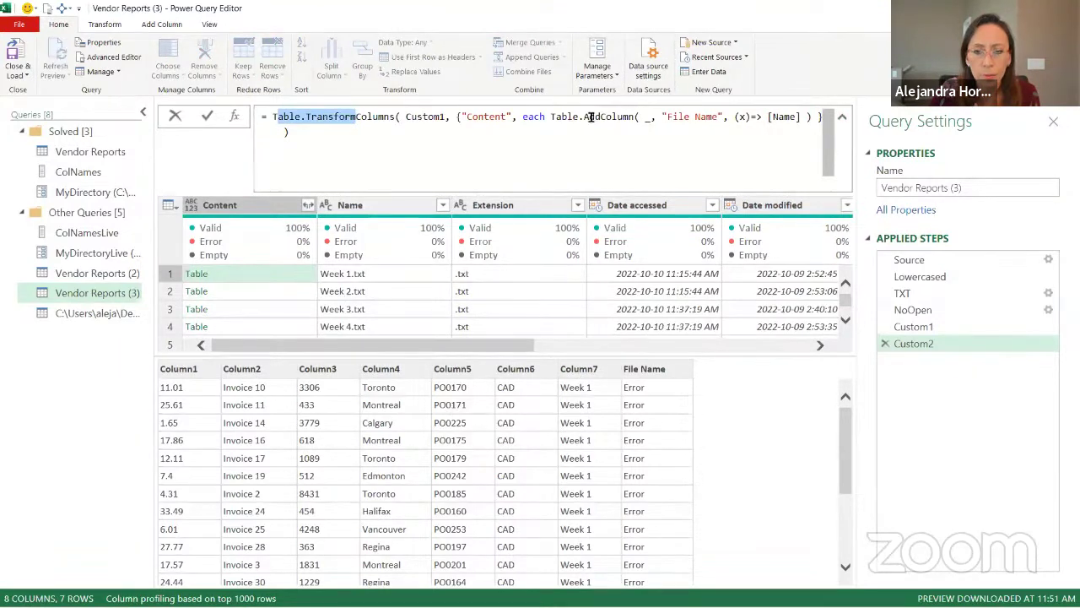
pyautogui.moveTo(521, 117); pyautogui.dragTo(523, 132)
pyautogui.hotkey('ctrl', 'c')
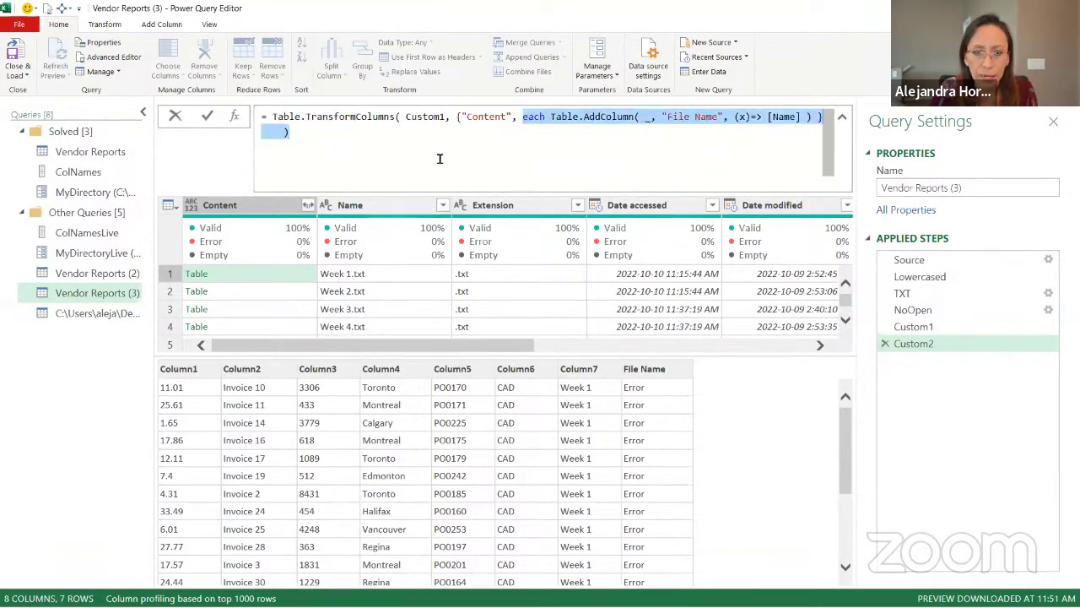
pyautogui.press('Delete')
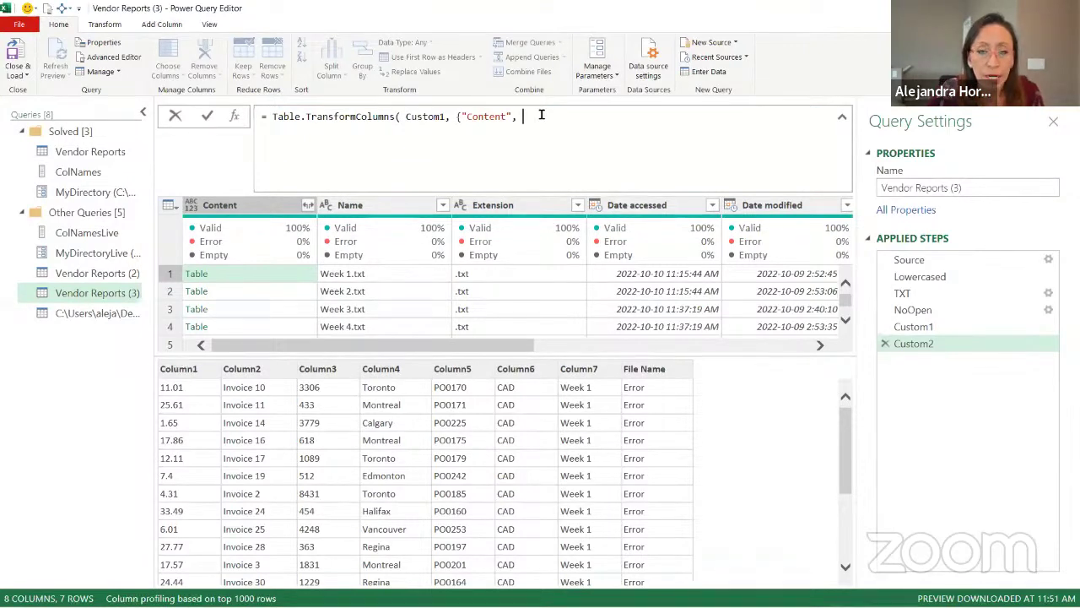
pyautogui.moveTo(522, 116); pyautogui.dragTo(276, 113)
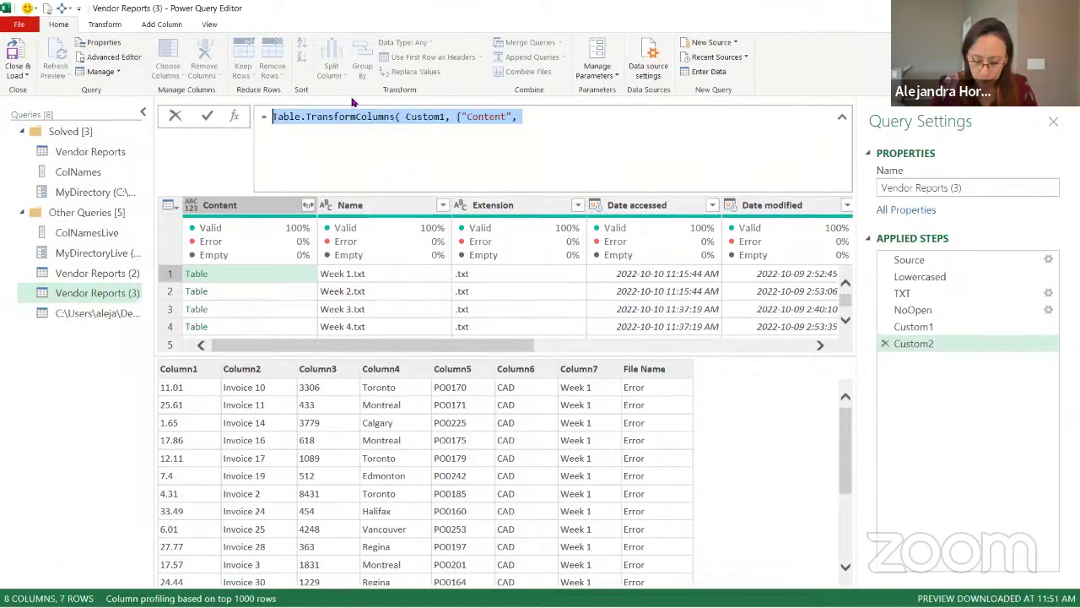
pyautogui.press('BackSpace')
# Step: Enter Table.AddColumn(Custom1, "With File Name", paste the inner column-adding expression, and remove the stray parenthesis
pyautogui.write('Table.AddColumn')
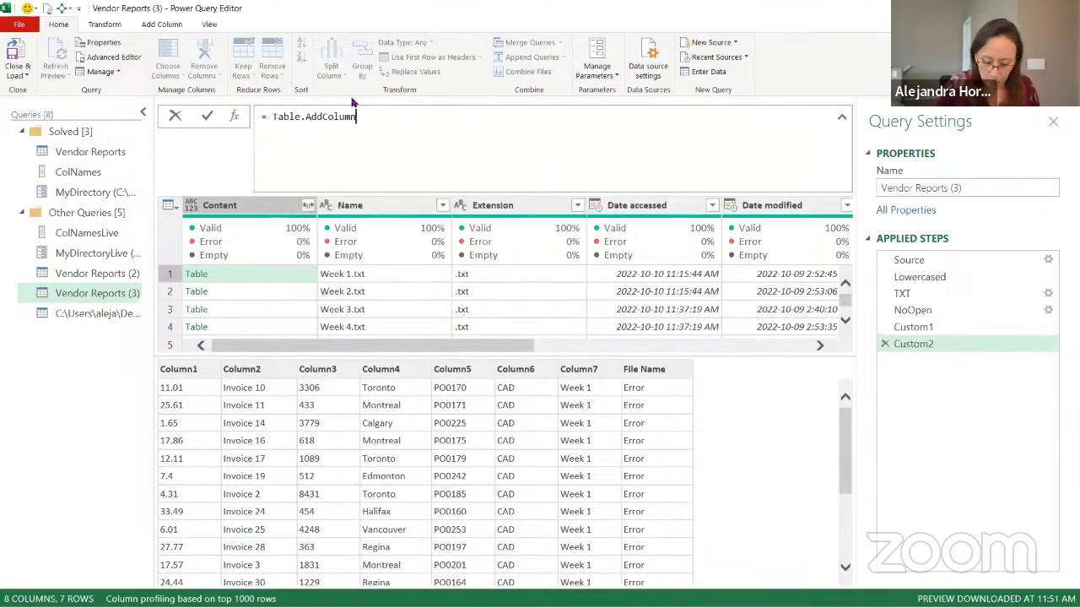
pyautogui.write('(')
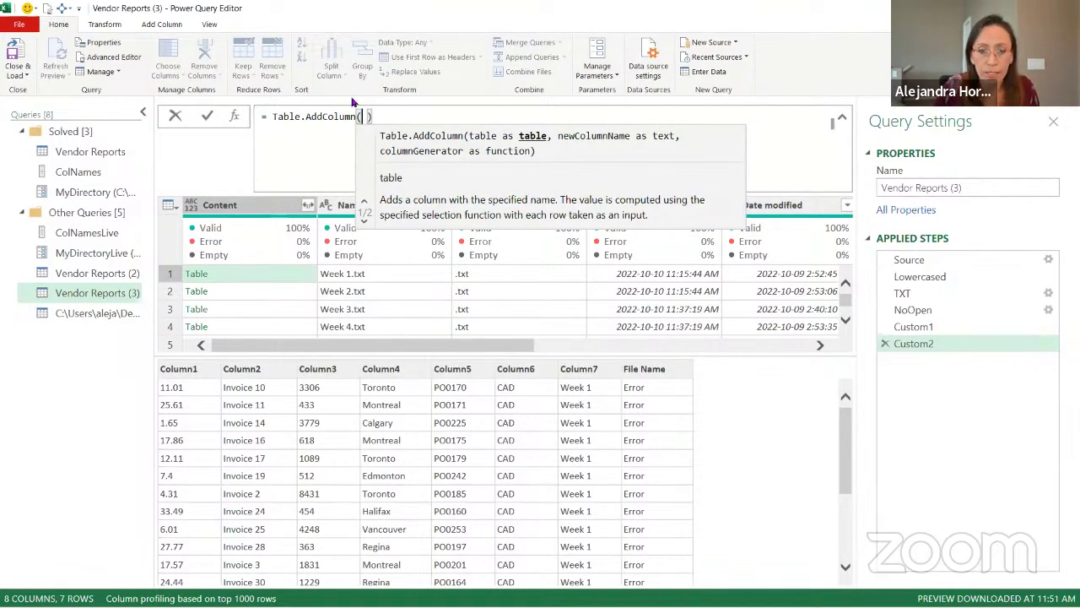
pyautogui.write('Customn')
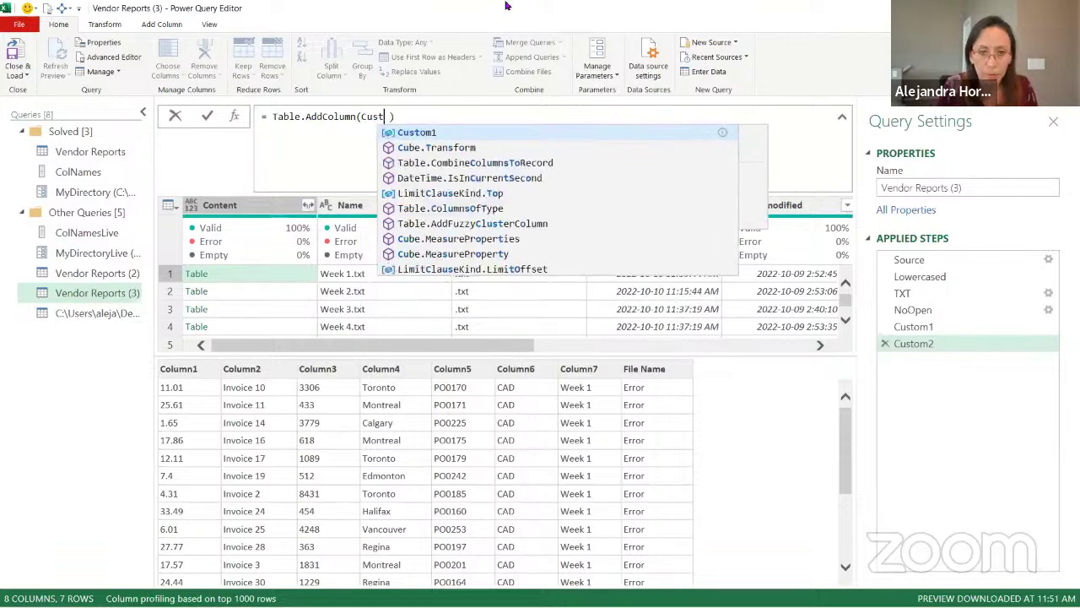
pyautogui.press('BackSpace')
pyautogui.write('1, ')
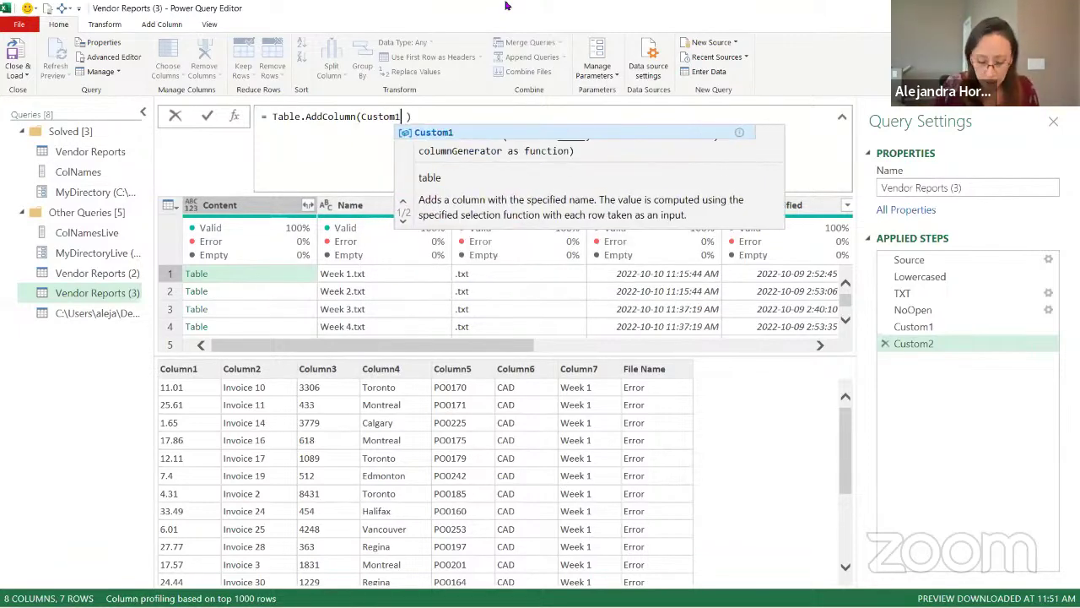
pyautogui.write('"')
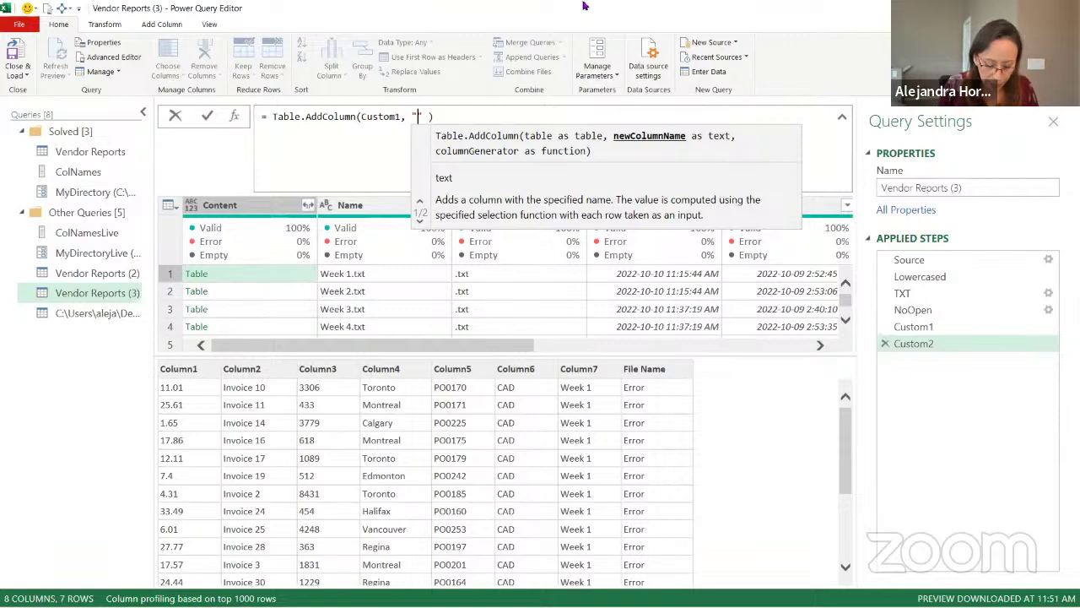
pyautogui.write('With Fi')
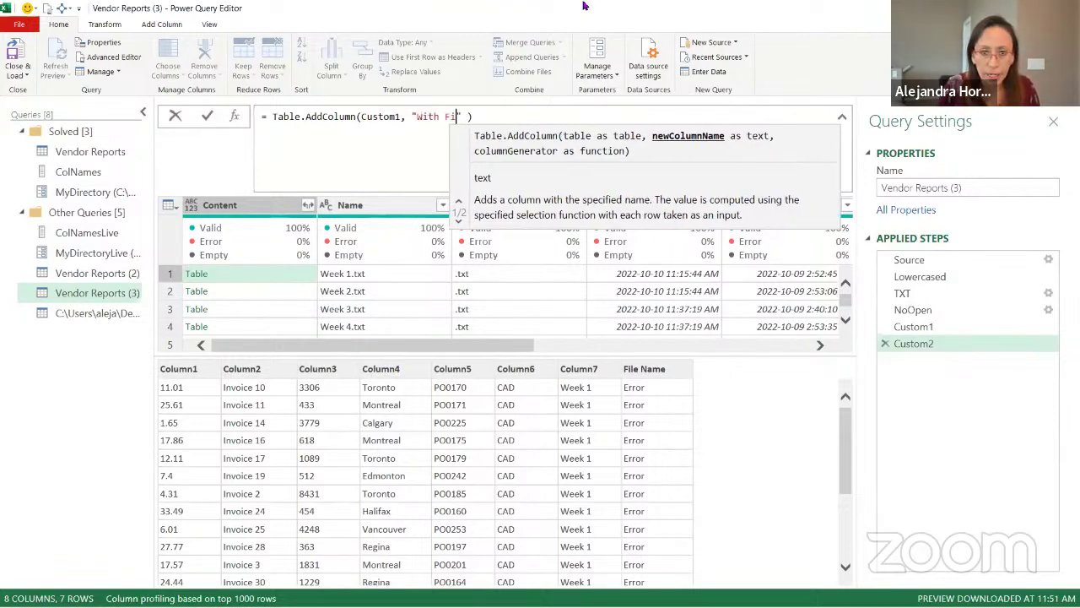
pyautogui.write('le Name')
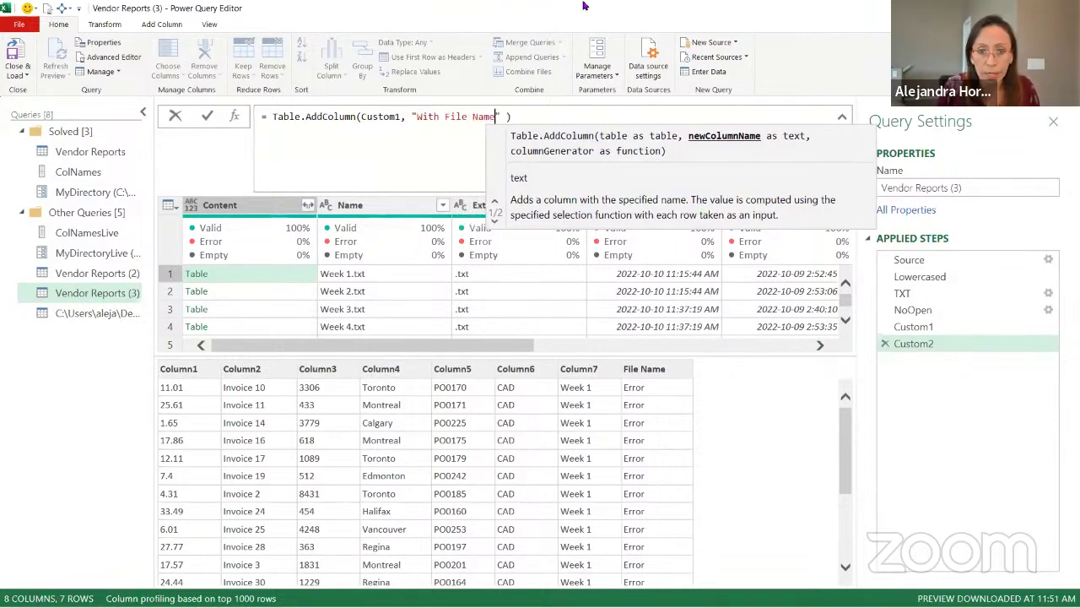
pyautogui.write('",')
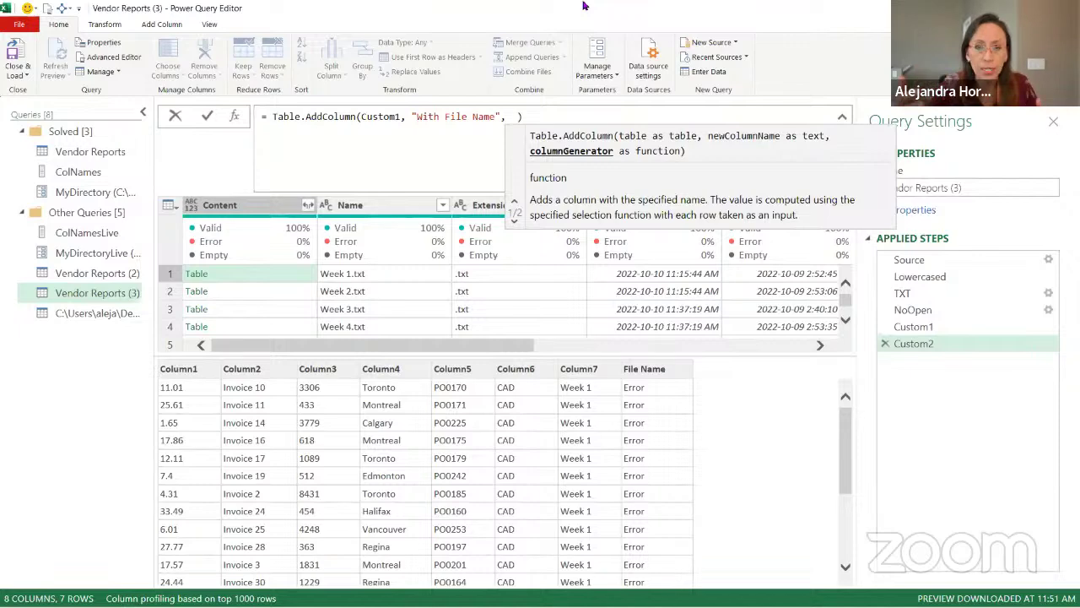
pyautogui.hotkey('ctrl', 'v')
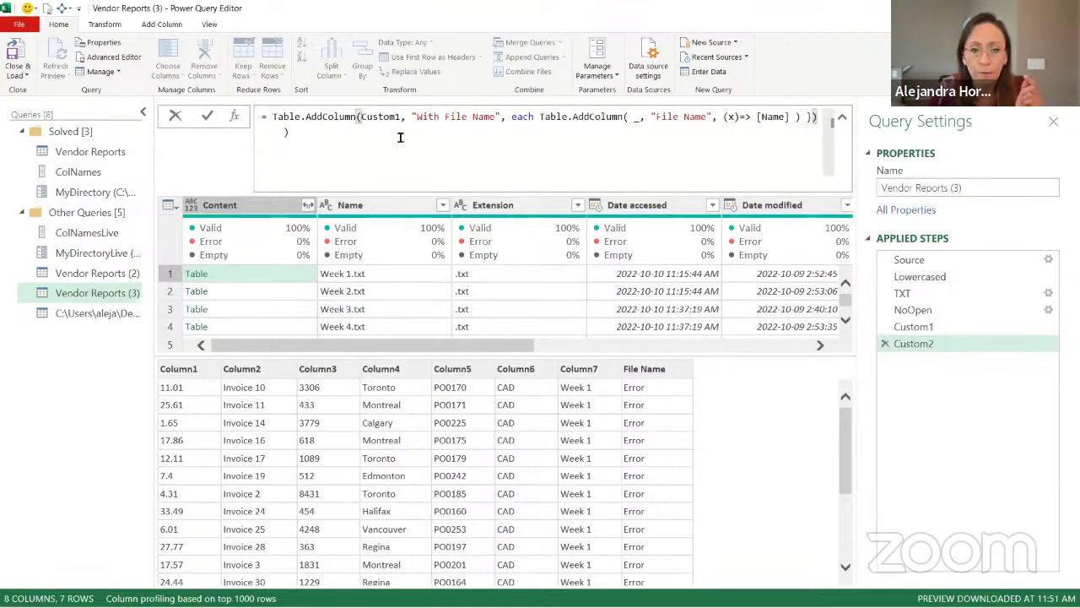
pyautogui.click(405, 154)
pyautogui.press('BackSpace')
pyautogui.press('BackSpace')
pyautogui.press('BackSpace')
pyautogui.press('BackSpace')
pyautogui.press('BackSpace')
pyautogui.press('BackSpace')
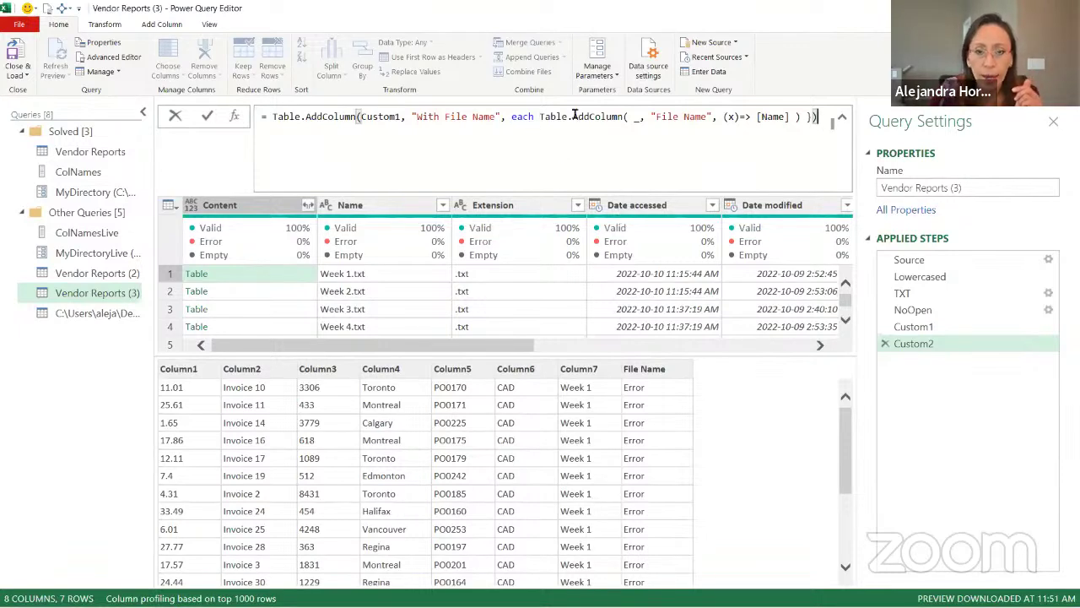
# Step: Replace the _ placeholder with [Content], delete the extra closing brace, and commit the formula
pyautogui.click(611, 118)
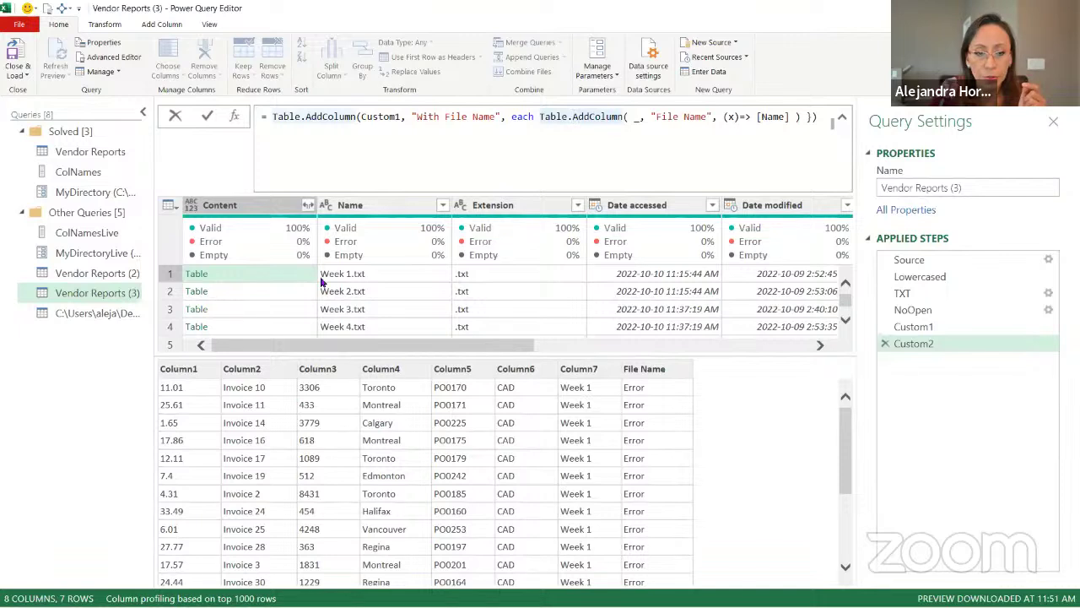
pyautogui.click(635, 116)
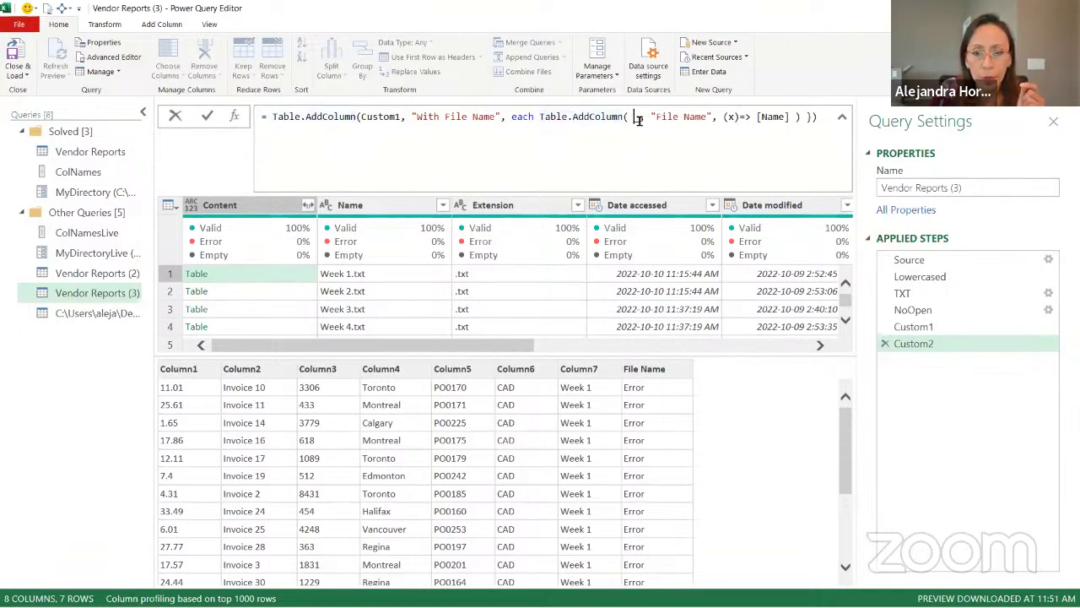
pyautogui.press('Delete')
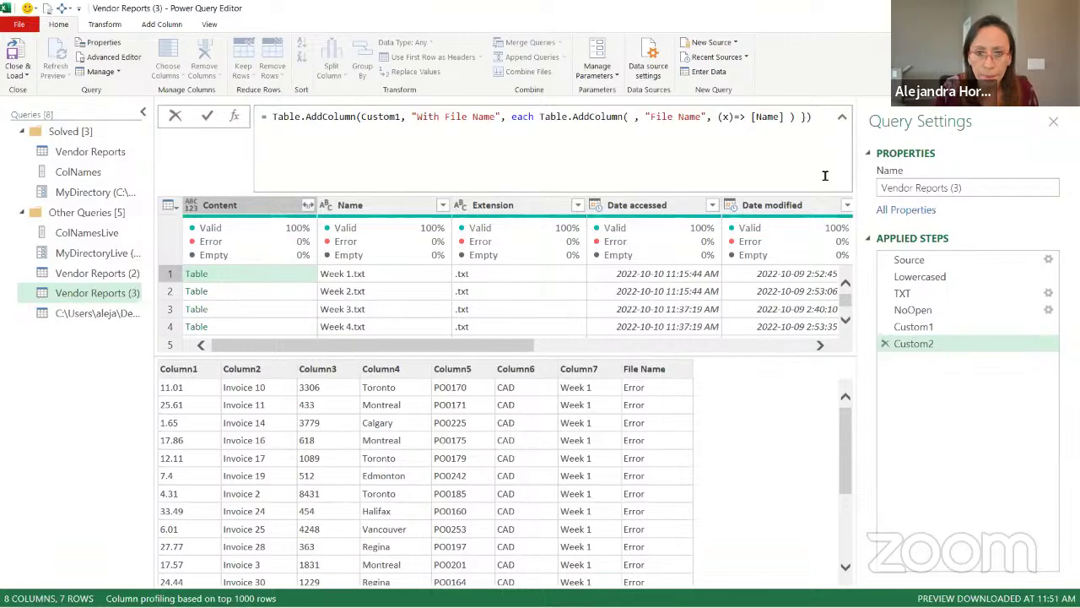
pyautogui.write('[Conte')
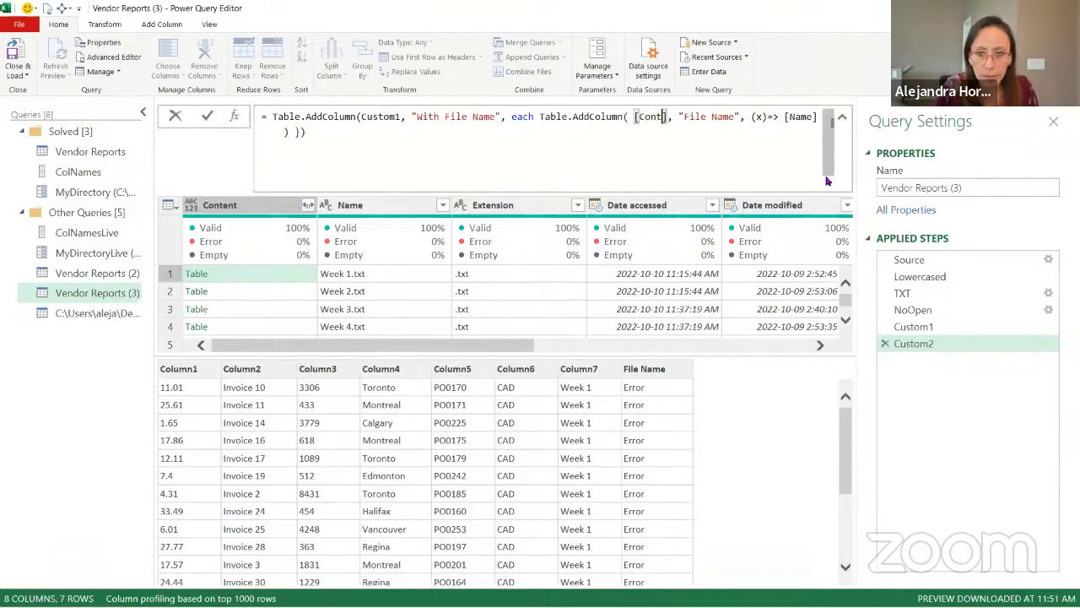
pyautogui.write('nt')
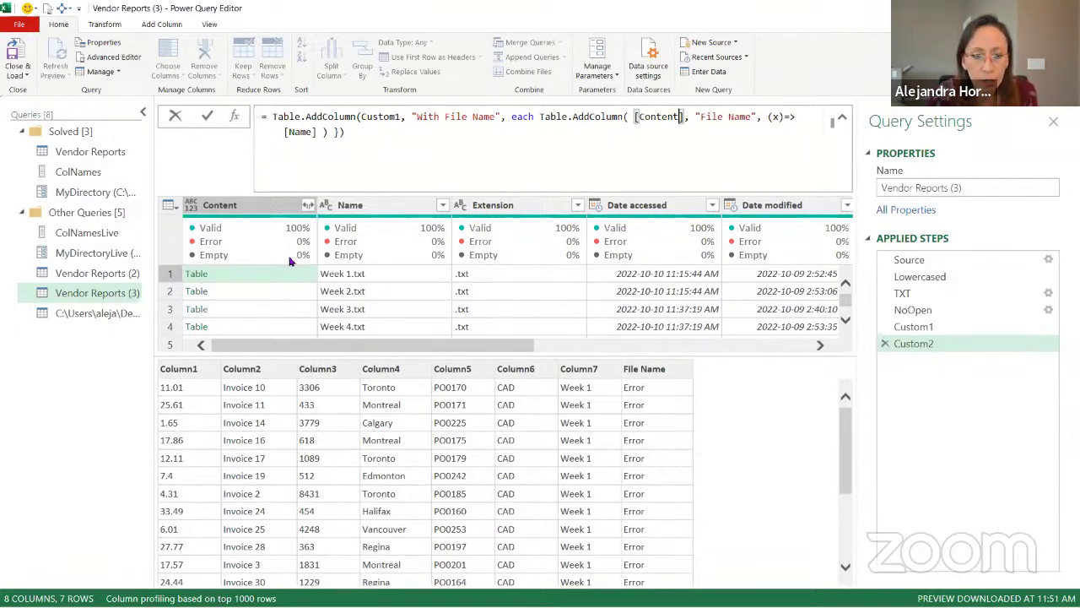
pyautogui.moveTo(693, 118); pyautogui.dragTo(759, 118)
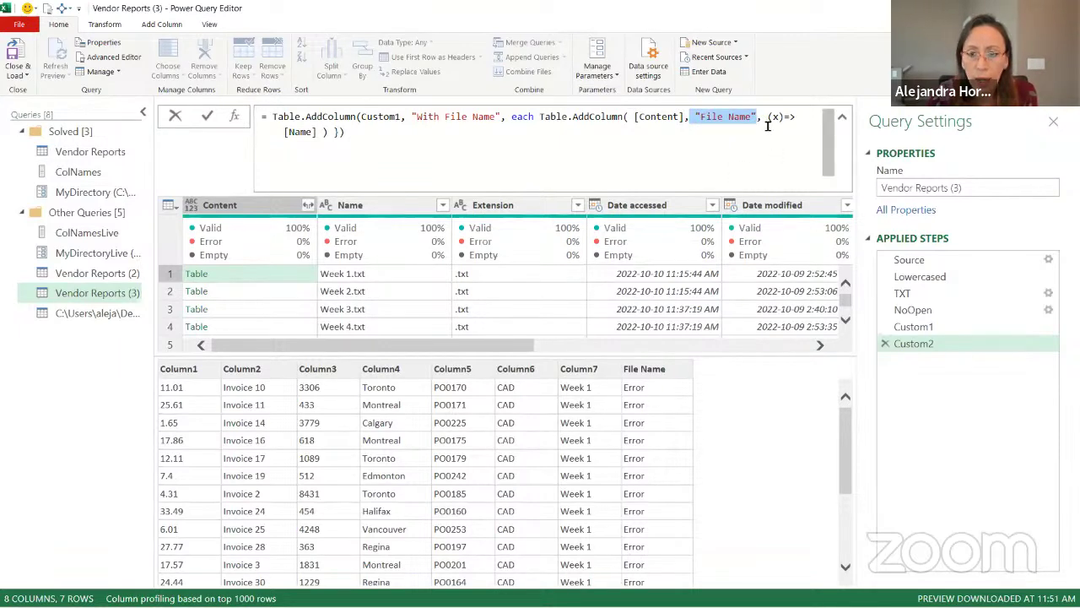
pyautogui.moveTo(768, 117)
pyautogui.mouseDown()
pyautogui.moveTo(795, 117)
pyautogui.moveTo(768, 117)
pyautogui.mouseUp()
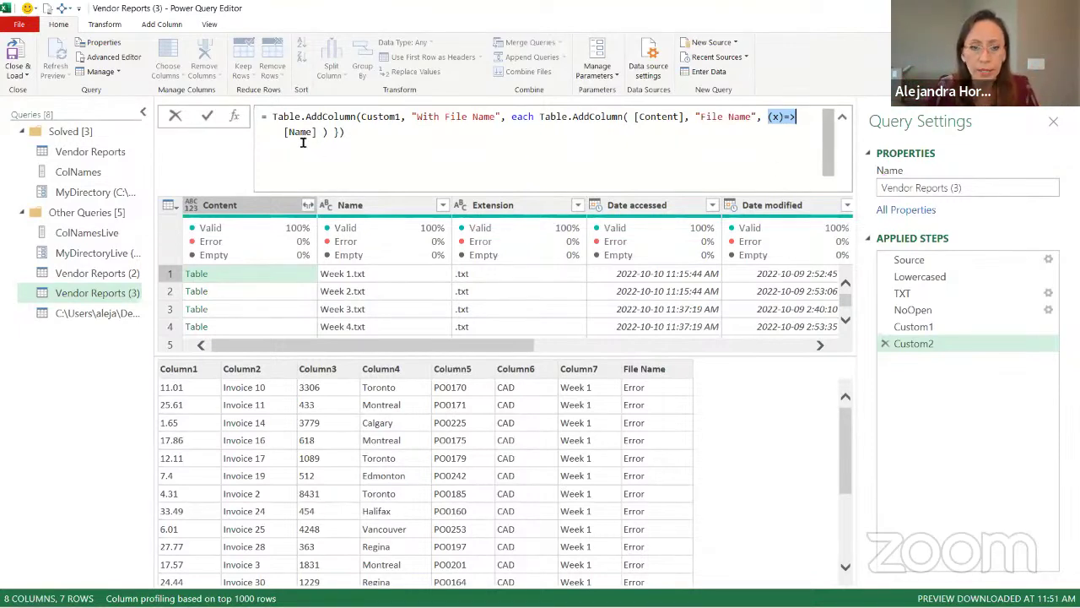
pyautogui.click(337, 135)
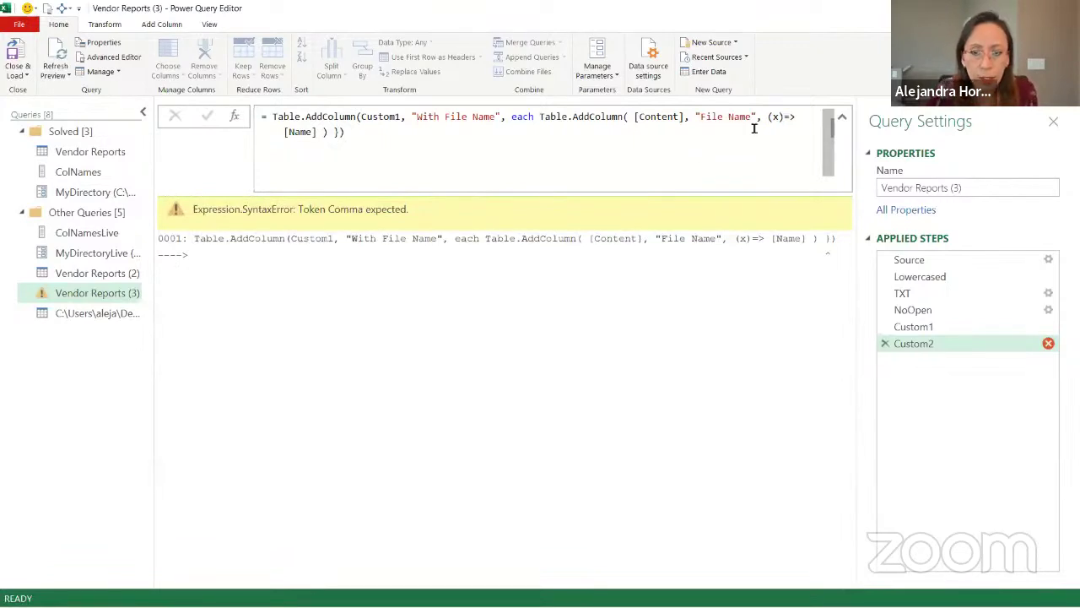
pyautogui.click(378, 138)
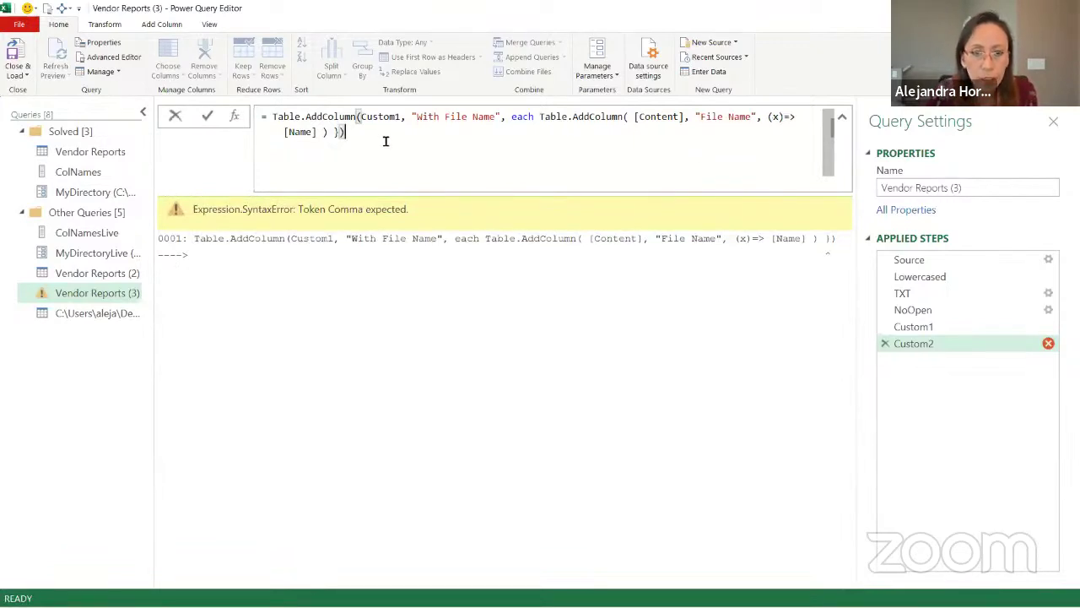
pyautogui.press('Left')
pyautogui.press('Left')
pyautogui.press('Left')
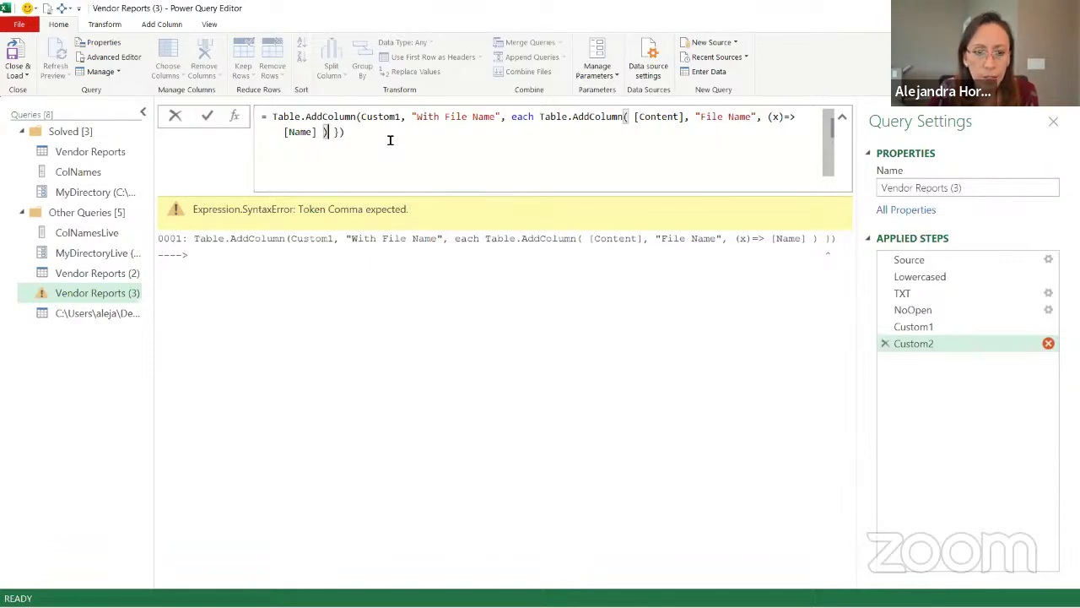
pyautogui.press('Delete')
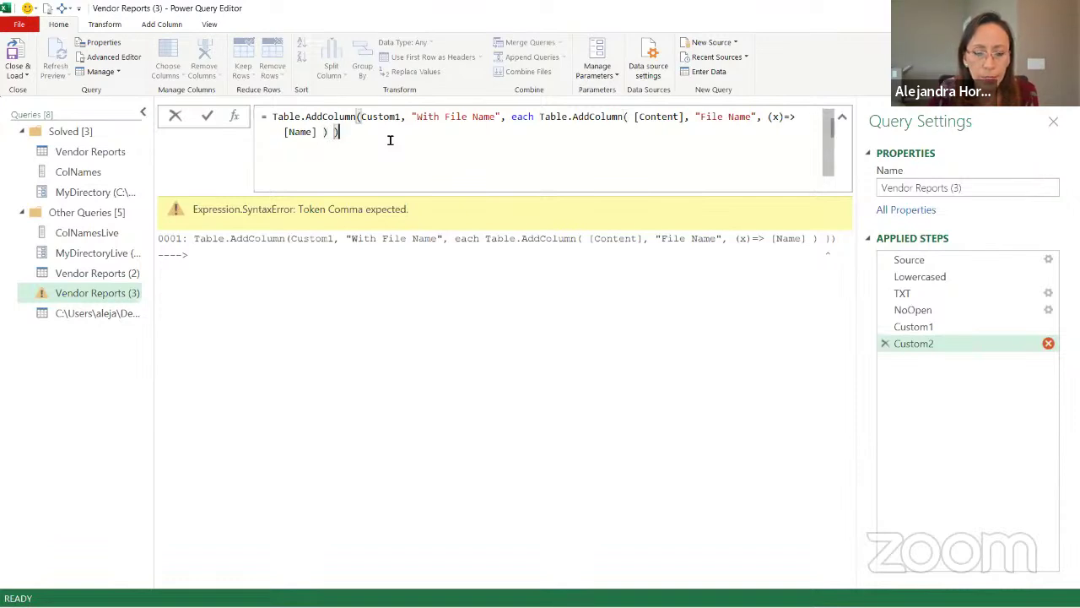
pyautogui.press('Return')
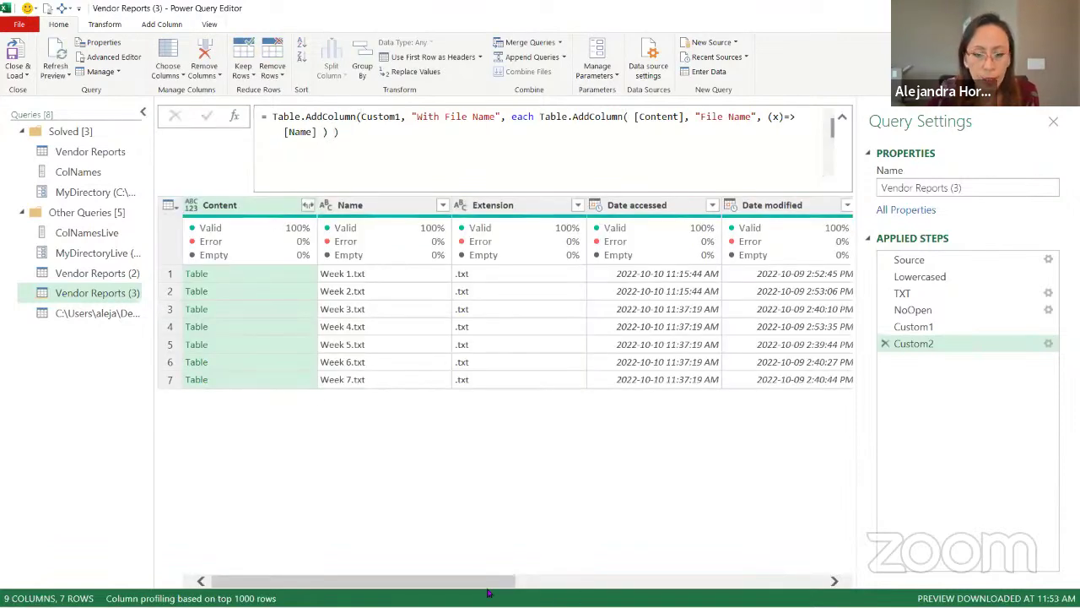
# Step: Preview the first file's With File Name table and review the Content, File Name and [Name] arguments
pyautogui.moveTo(487, 582); pyautogui.dragTo(852, 456)
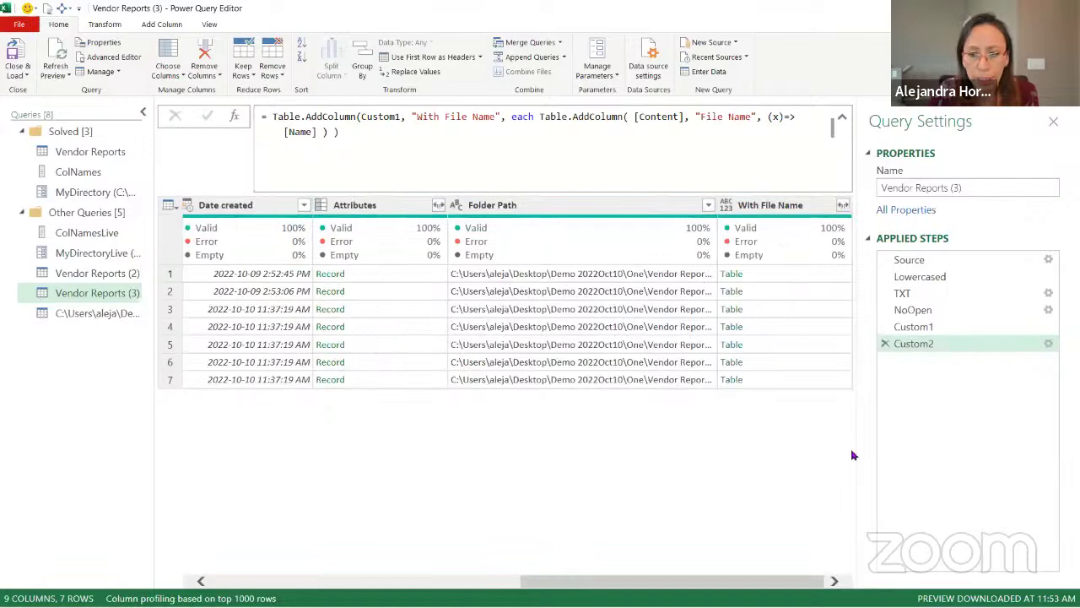
pyautogui.click(833, 277)
pyautogui.moveTo(780, 356); pyautogui.dragTo(777, 291)
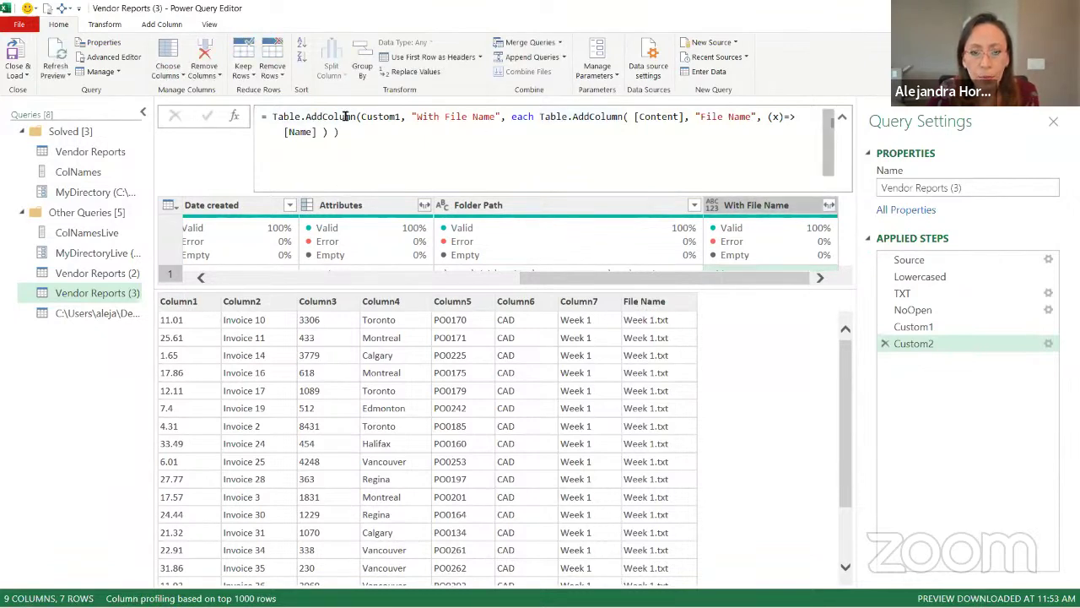
pyautogui.moveTo(644, 116); pyautogui.dragTo(668, 116)
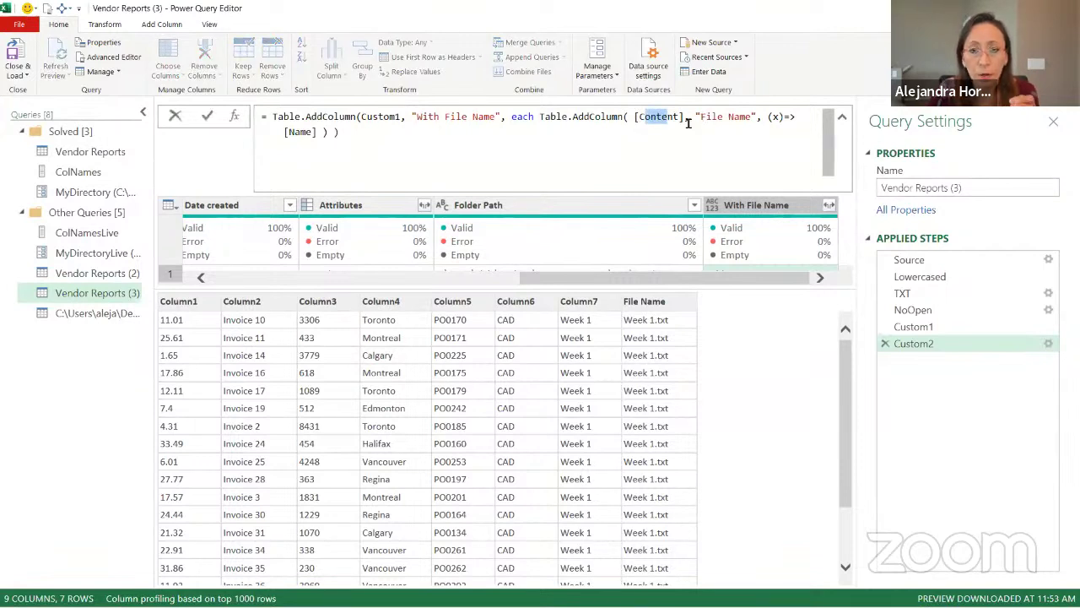
pyautogui.moveTo(701, 116); pyautogui.dragTo(757, 117)
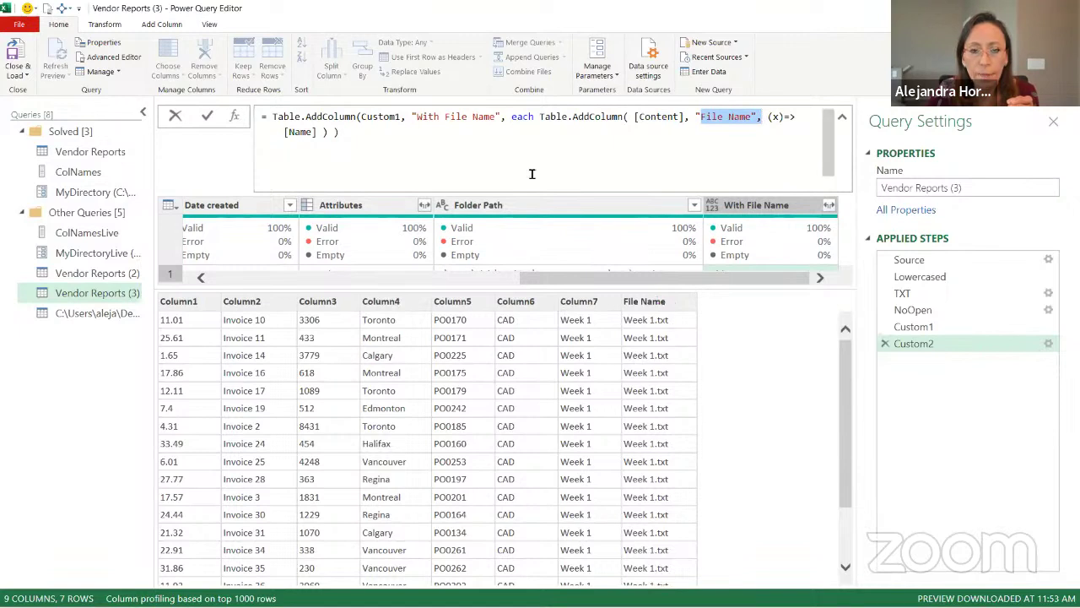
pyautogui.click(292, 131)
pyautogui.moveTo(285, 132); pyautogui.dragTo(318, 132)
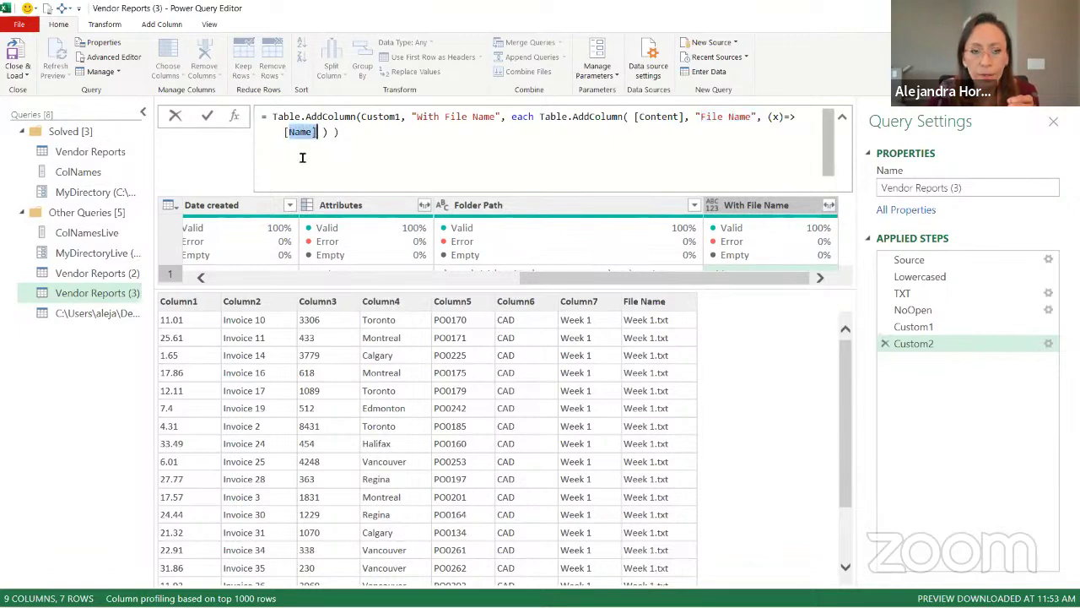
# Step: Compare Week 1's original Content table with its File Name version, then add a new Custom3 step
pyautogui.click(582, 278)
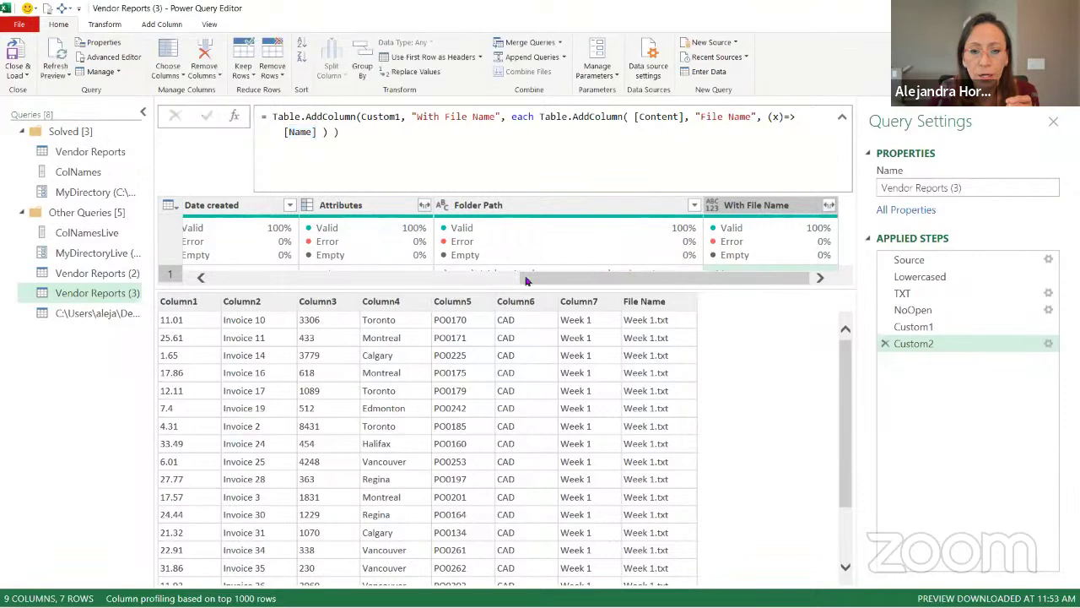
pyautogui.click(412, 277)
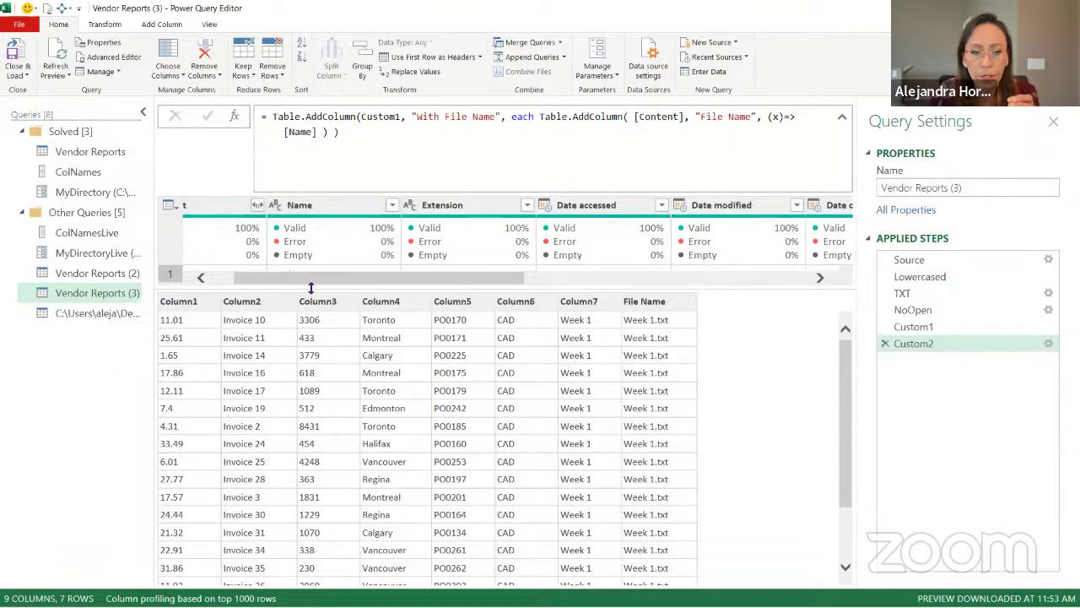
pyautogui.moveTo(310, 287); pyautogui.dragTo(313, 346)
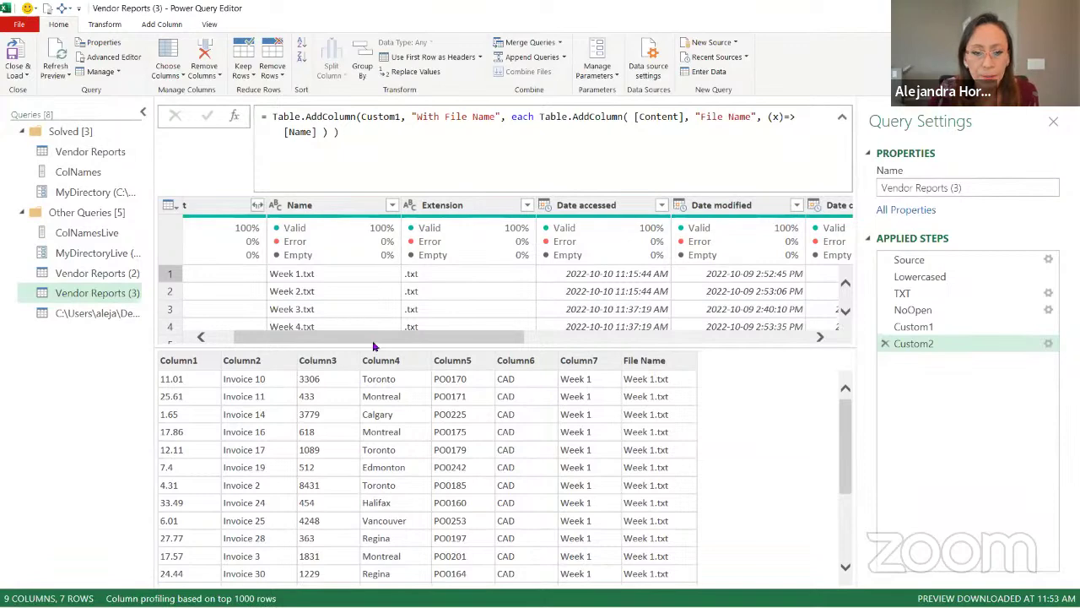
pyautogui.hscroll(-2, 374, 346)
pyautogui.click(270, 279)
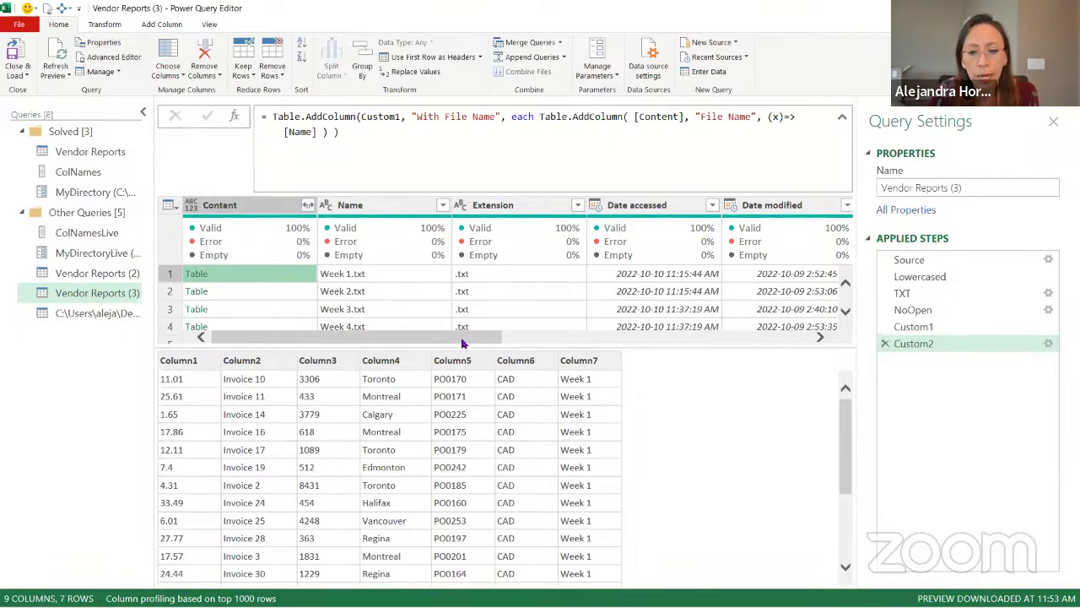
pyautogui.moveTo(463, 343); pyautogui.dragTo(808, 335)
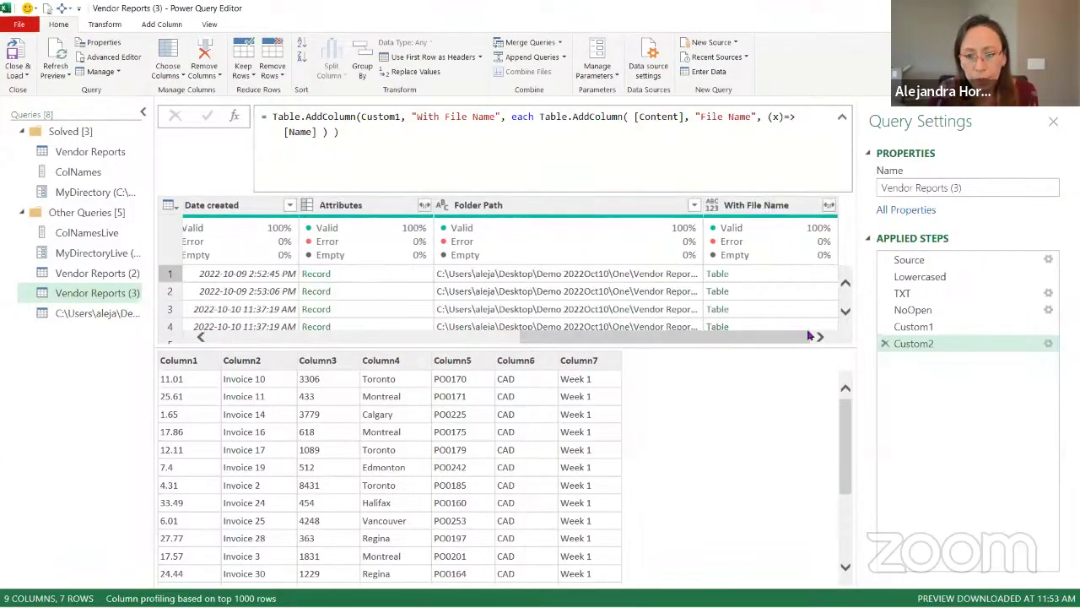
pyautogui.click(813, 276)
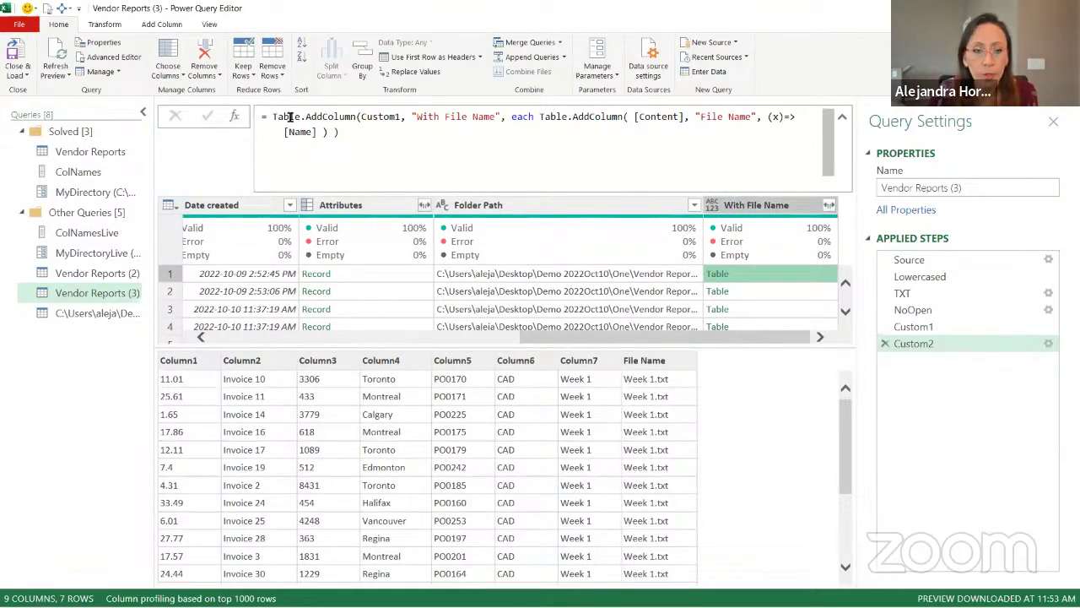
pyautogui.click(234, 118)
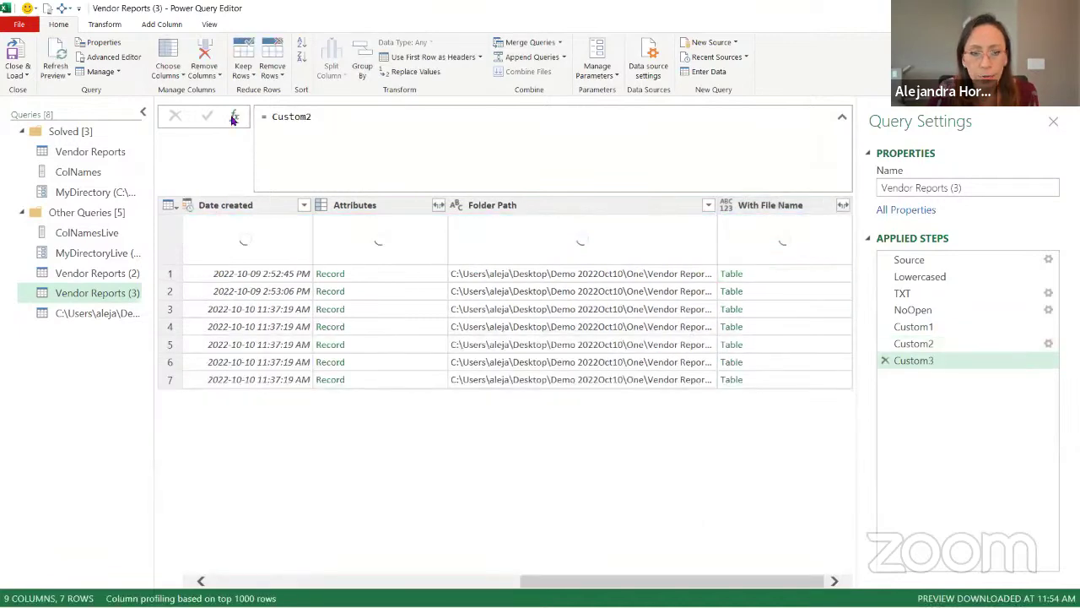
# Step: Make Custom3 read = Table.Combine(Custom2[With File Name]) to stack all files' tables
pyautogui.press('Left')
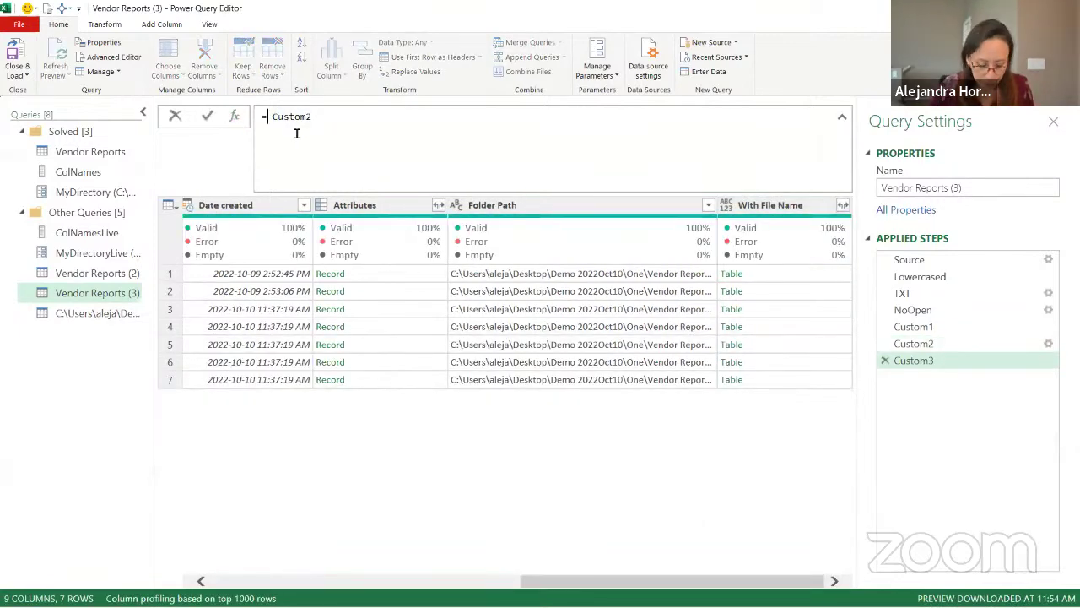
pyautogui.write('tablco')
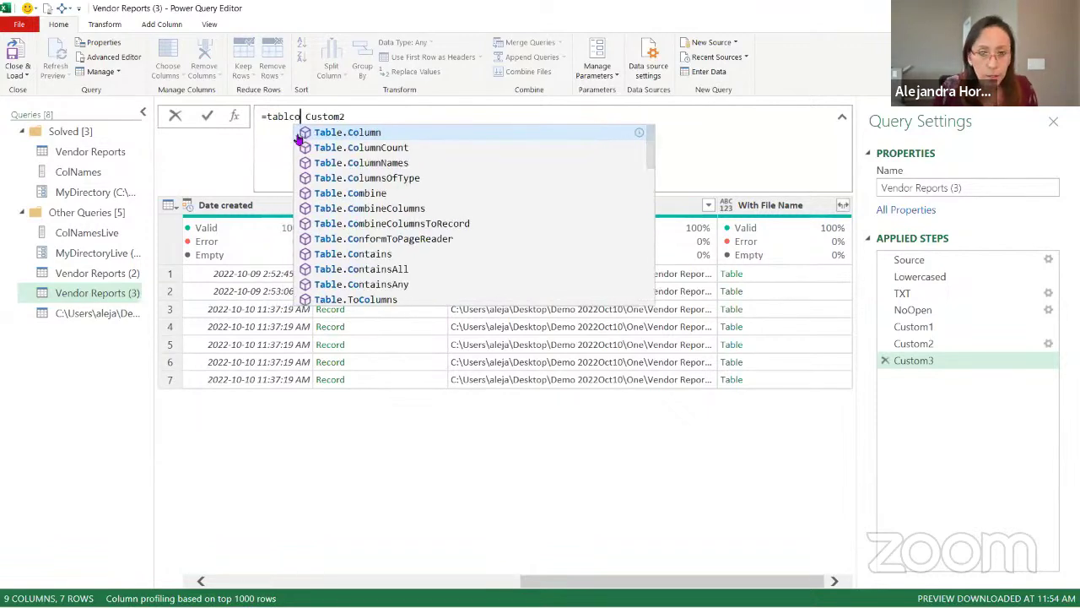
pyautogui.write('mb')
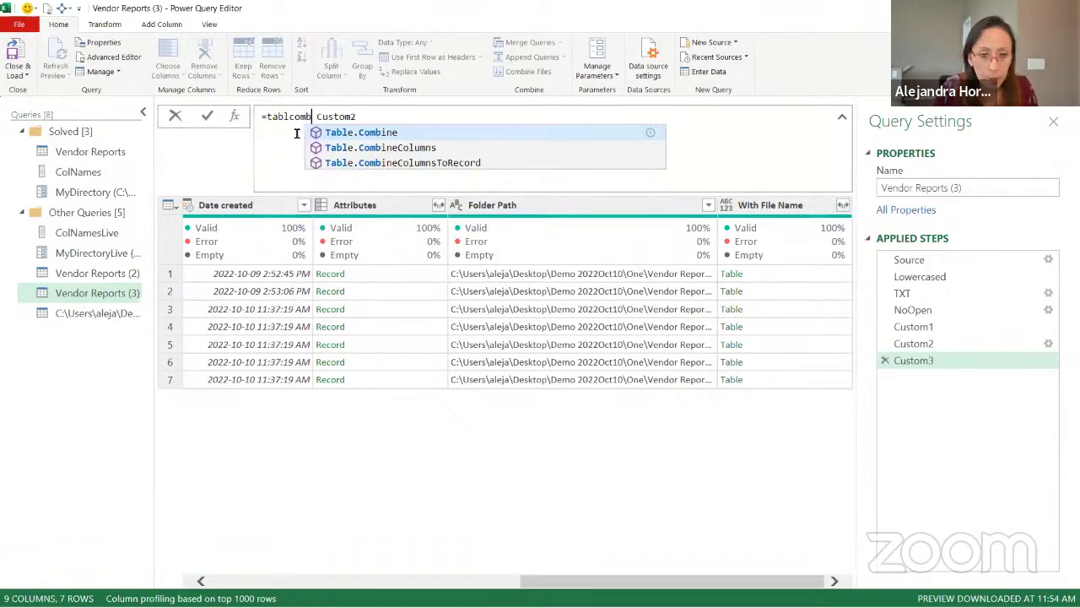
pyautogui.press('Tab')
pyautogui.write('(')
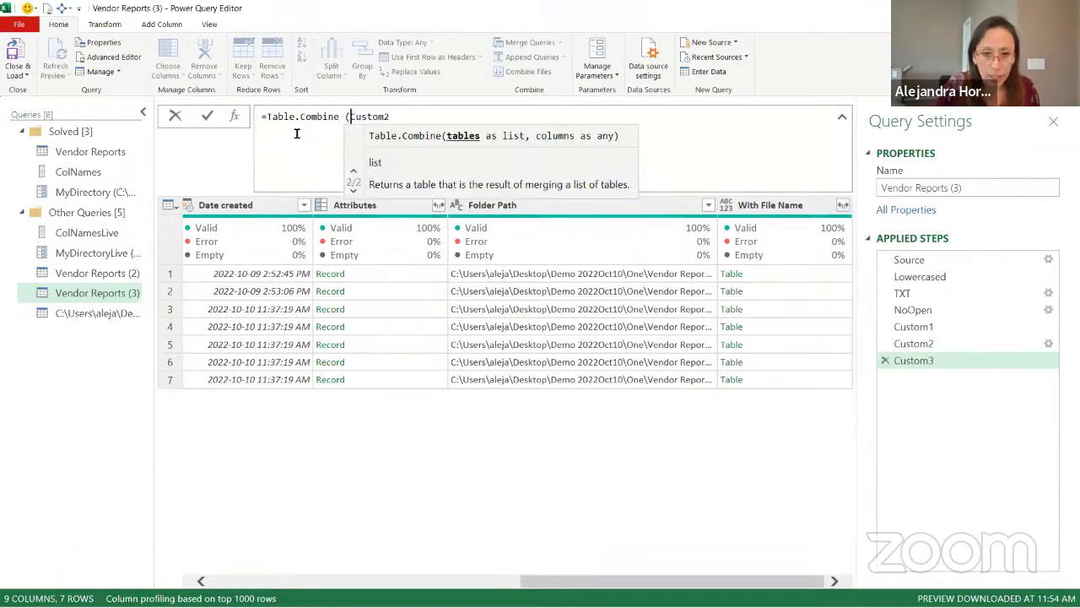
pyautogui.press('End')
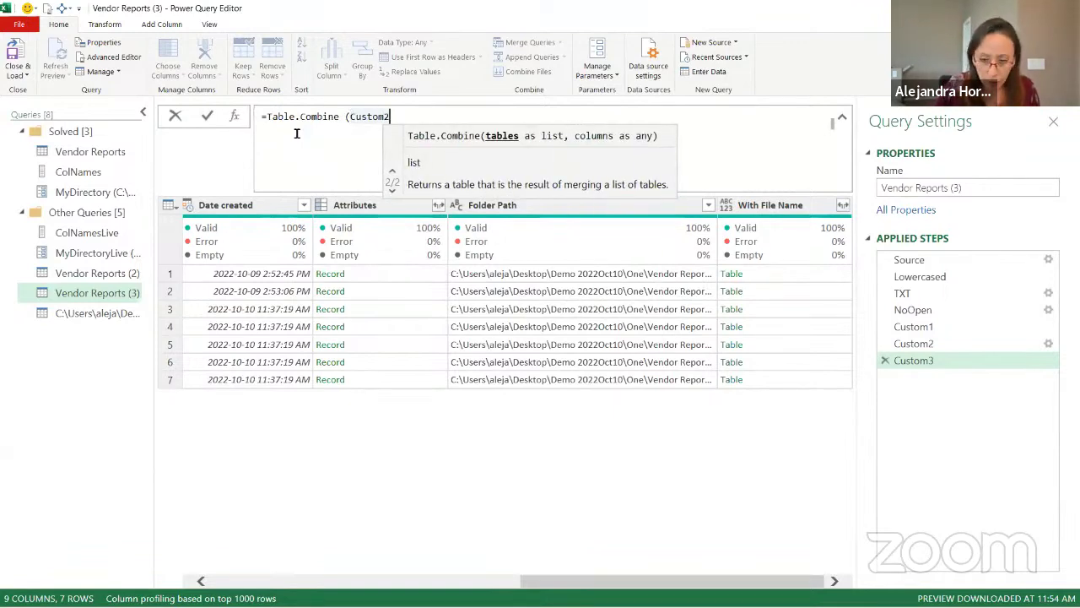
pyautogui.write('[')
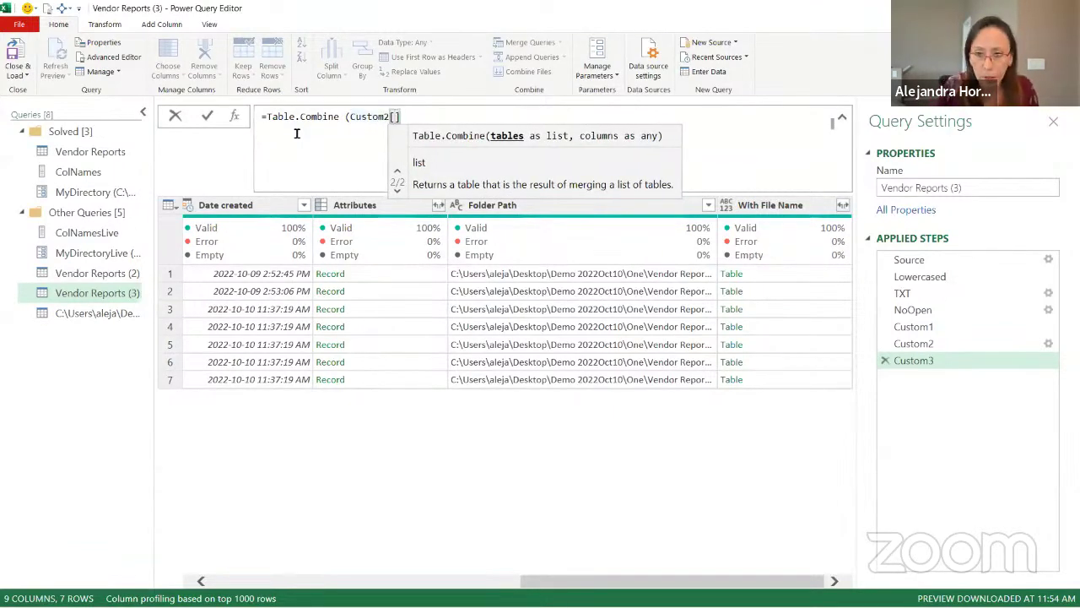
pyautogui.write('With File')
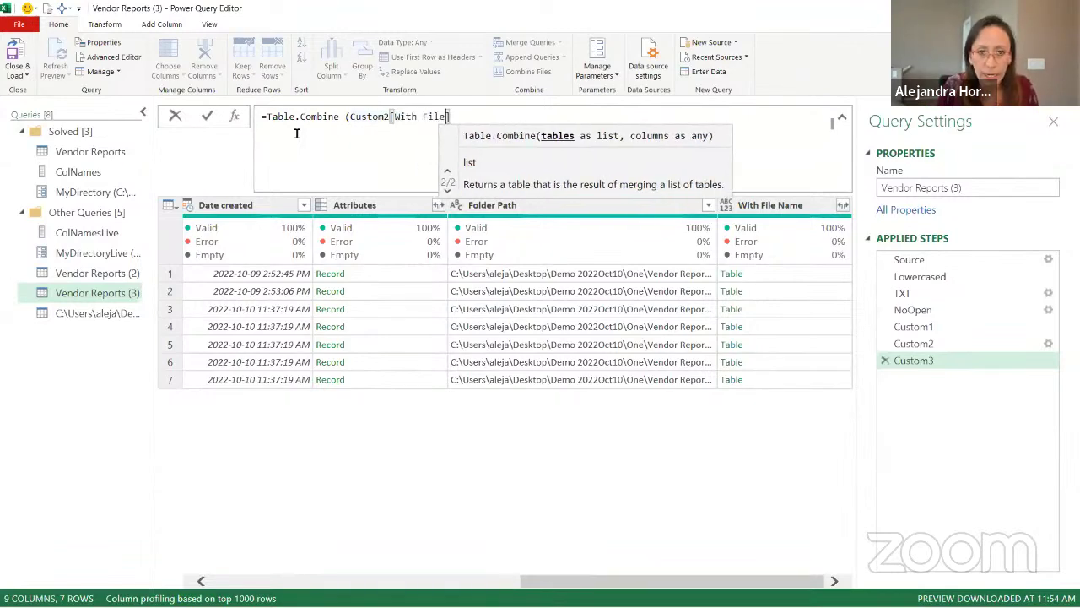
pyautogui.write(' Name]')
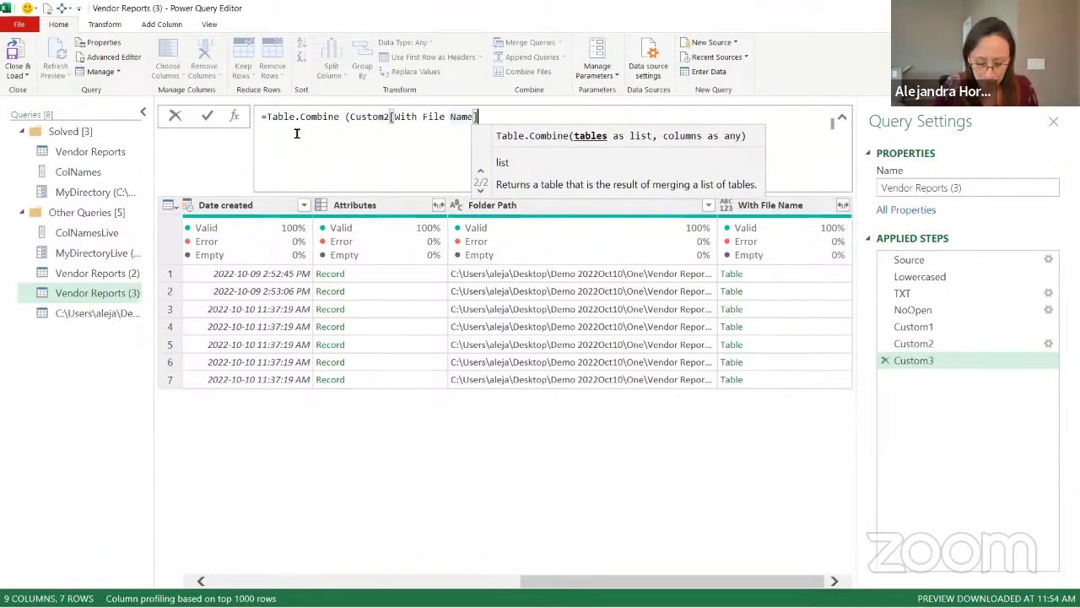
pyautogui.write(')')
pyautogui.press('Return')
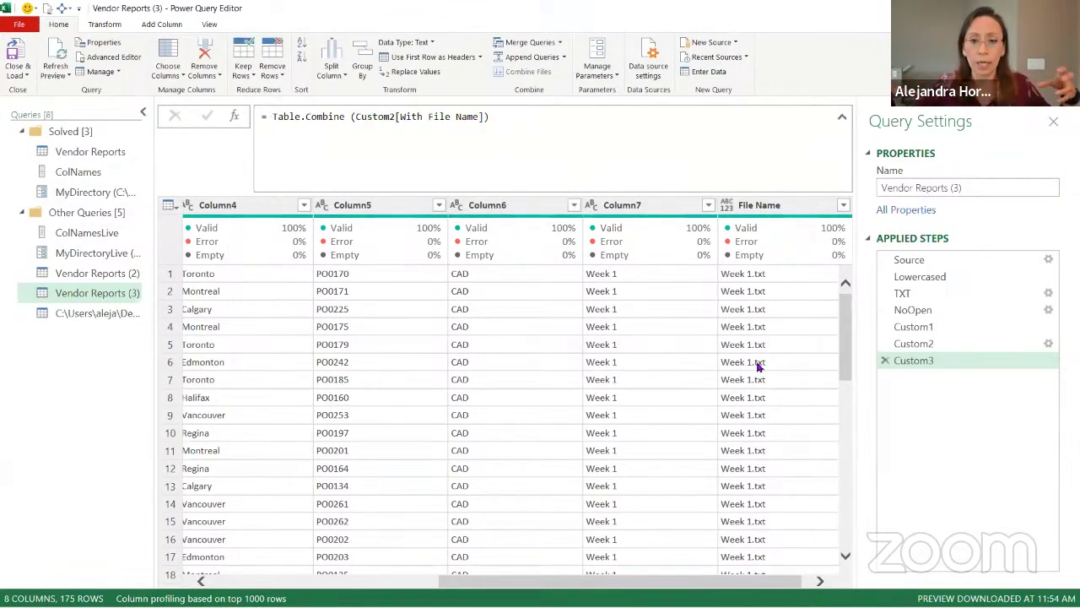
# Step: Compare the combined File Name column in Custom3 against the Name column in the Custom2 step
pyautogui.click(778, 208)
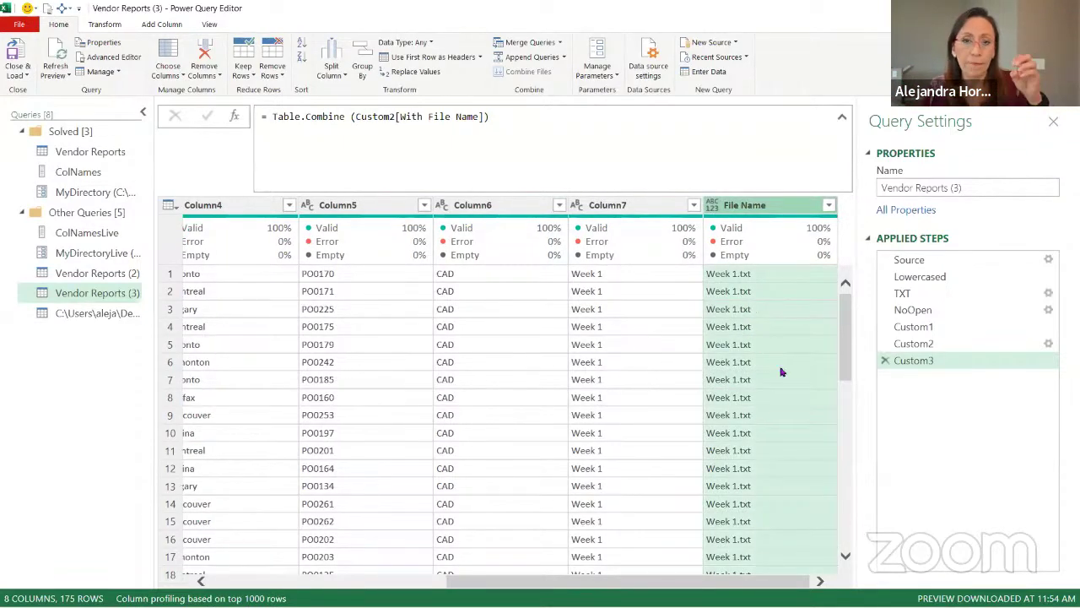
pyautogui.click(929, 344)
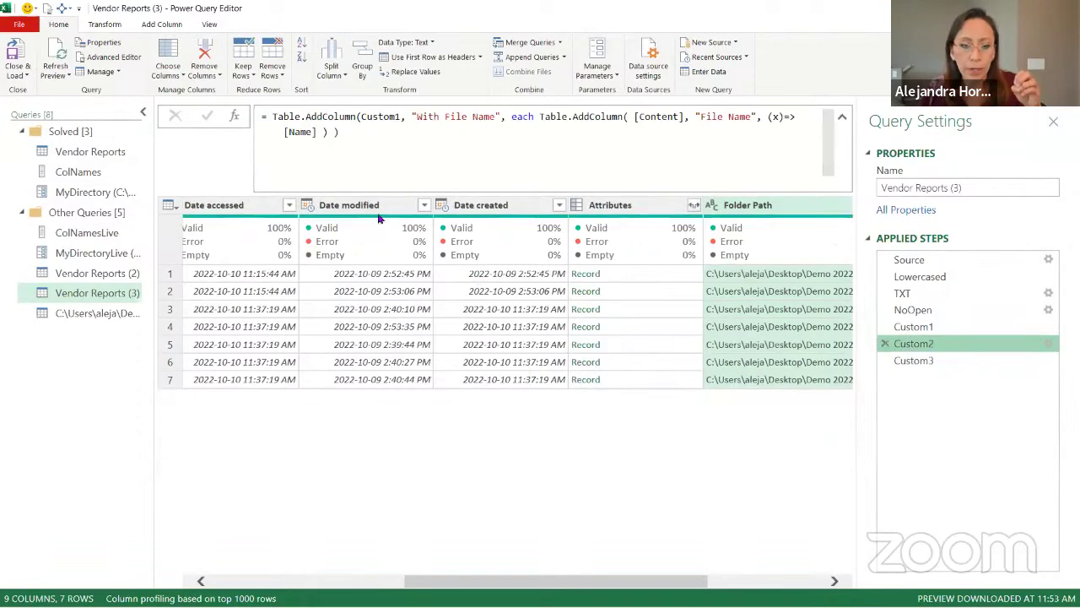
pyautogui.moveTo(475, 581); pyautogui.dragTo(281, 582)
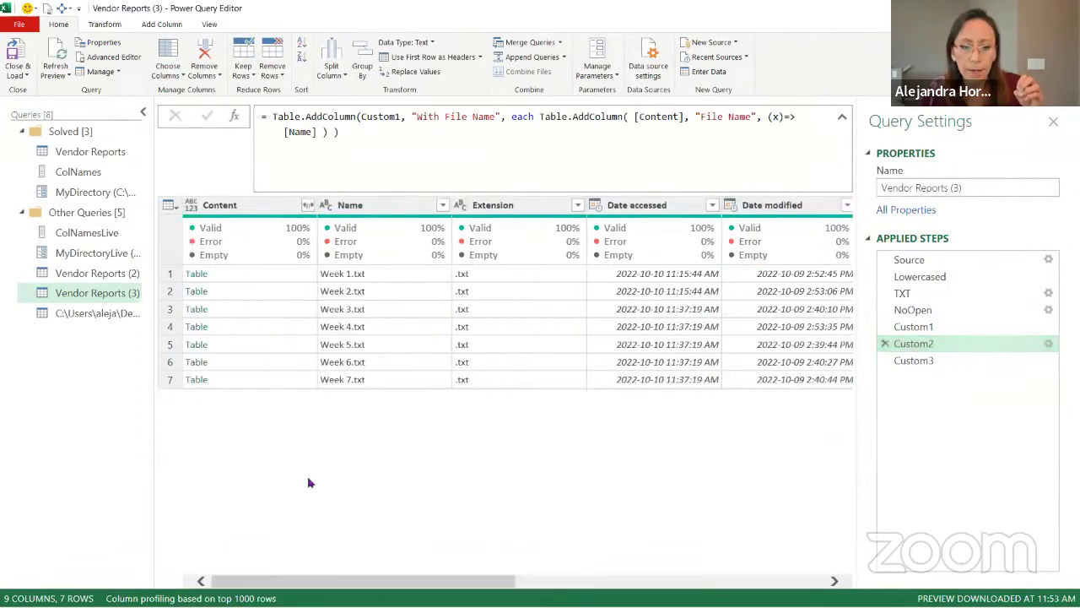
pyautogui.click(388, 215)
pyautogui.click(919, 360)
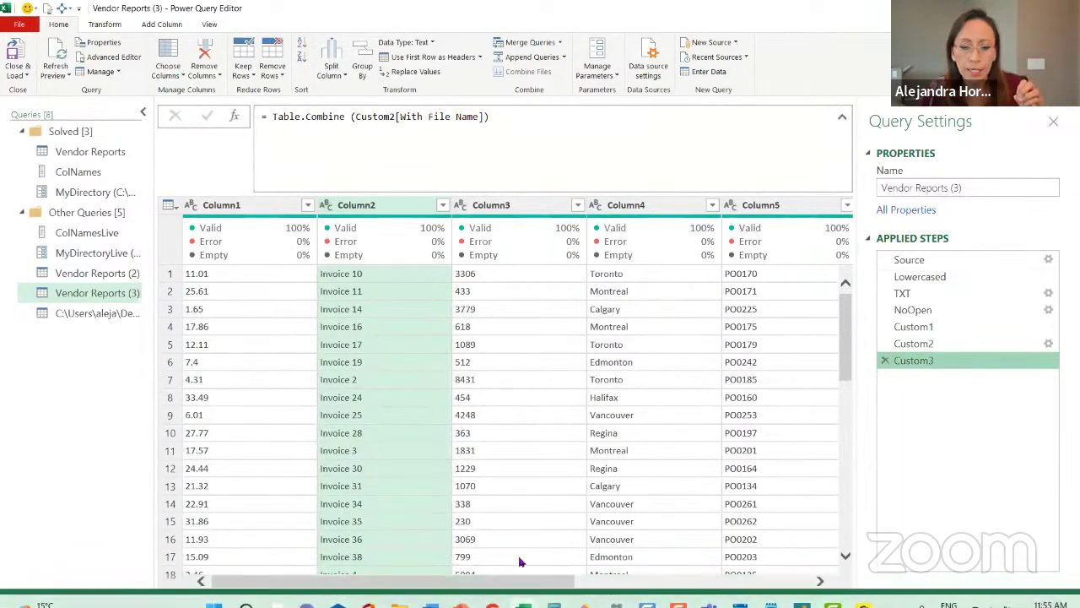
pyautogui.moveTo(530, 584); pyautogui.dragTo(819, 582)
pyautogui.click(782, 210)
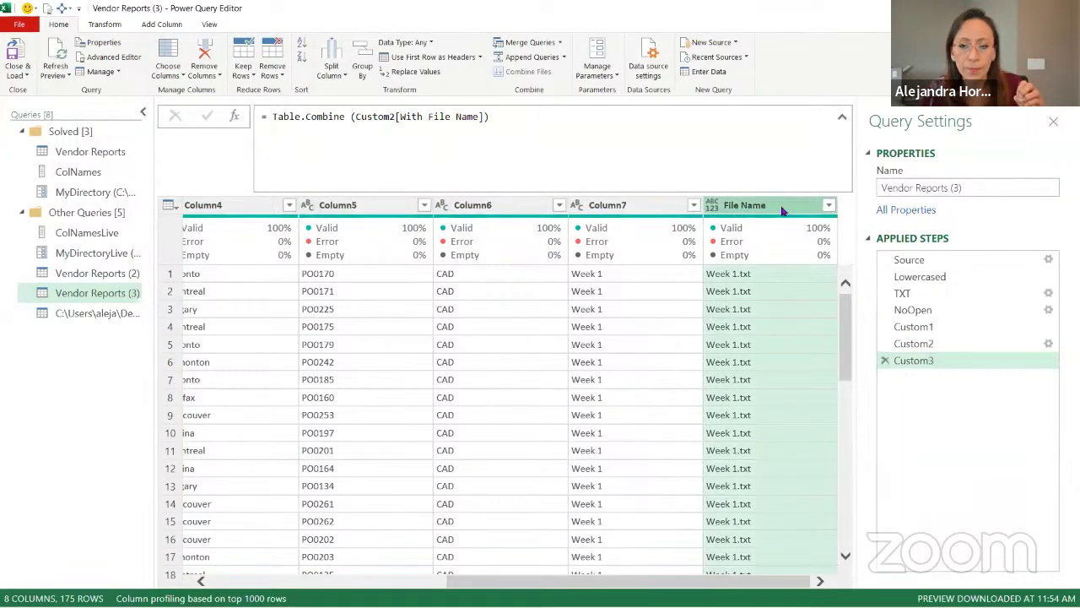
pyautogui.moveTo(756, 584); pyautogui.dragTo(519, 584)
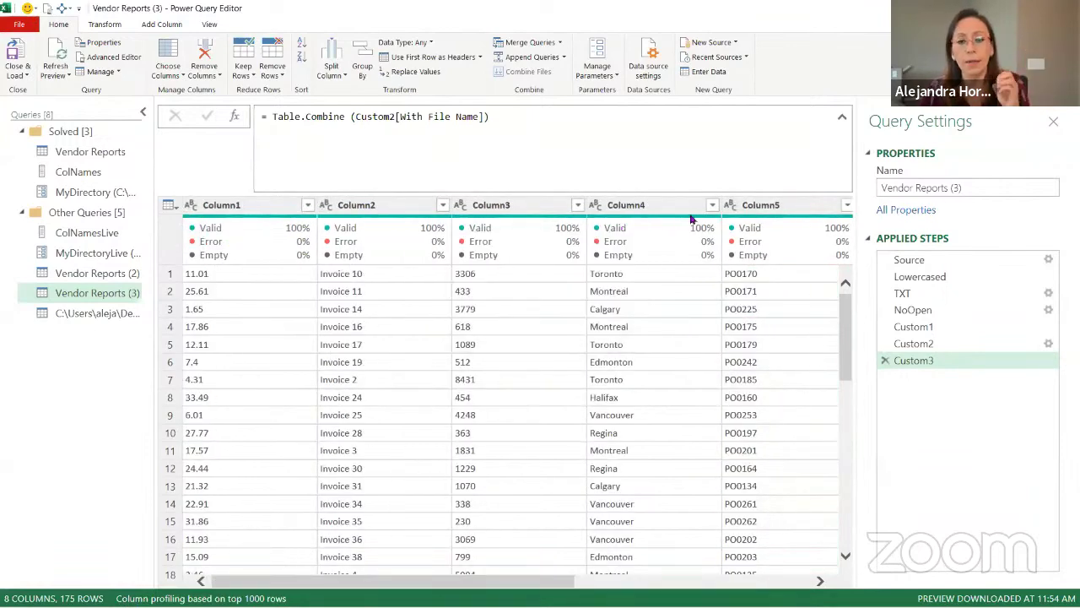
pyautogui.click(662, 117)
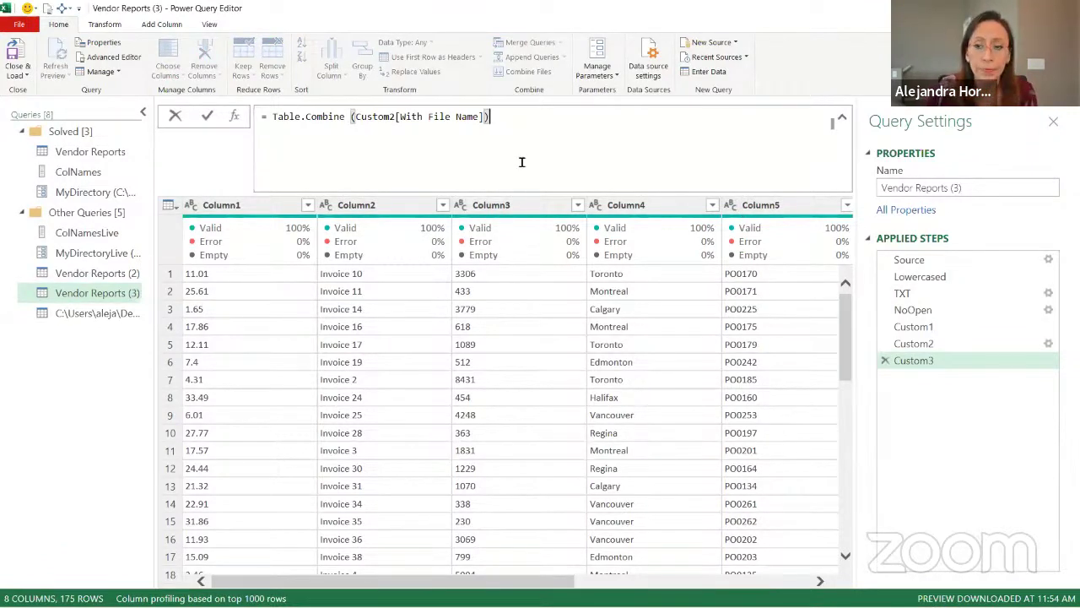
# Step: Close the editor via Close & Load To with Only Create Connection for Vendor Reports (3)
pyautogui.click(19, 73)
pyautogui.click(36, 106)
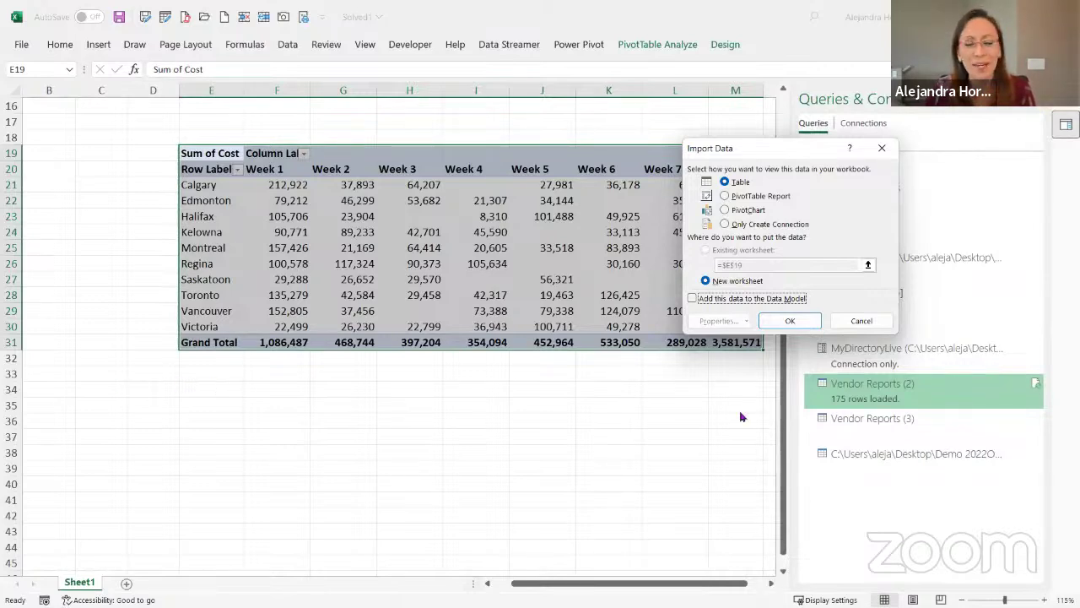
pyautogui.click(762, 224)
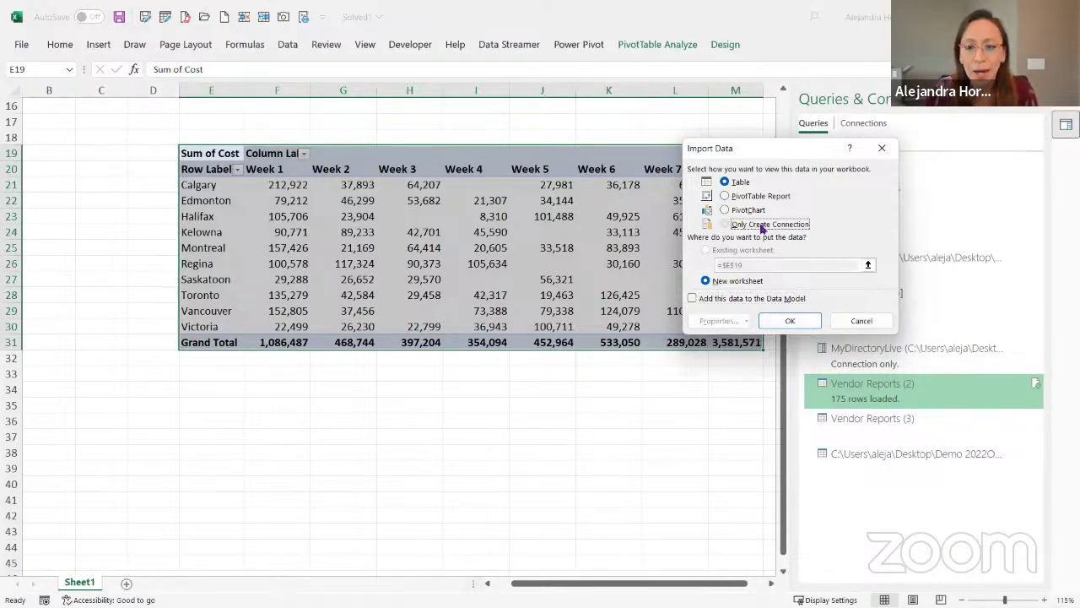
pyautogui.click(789, 321)
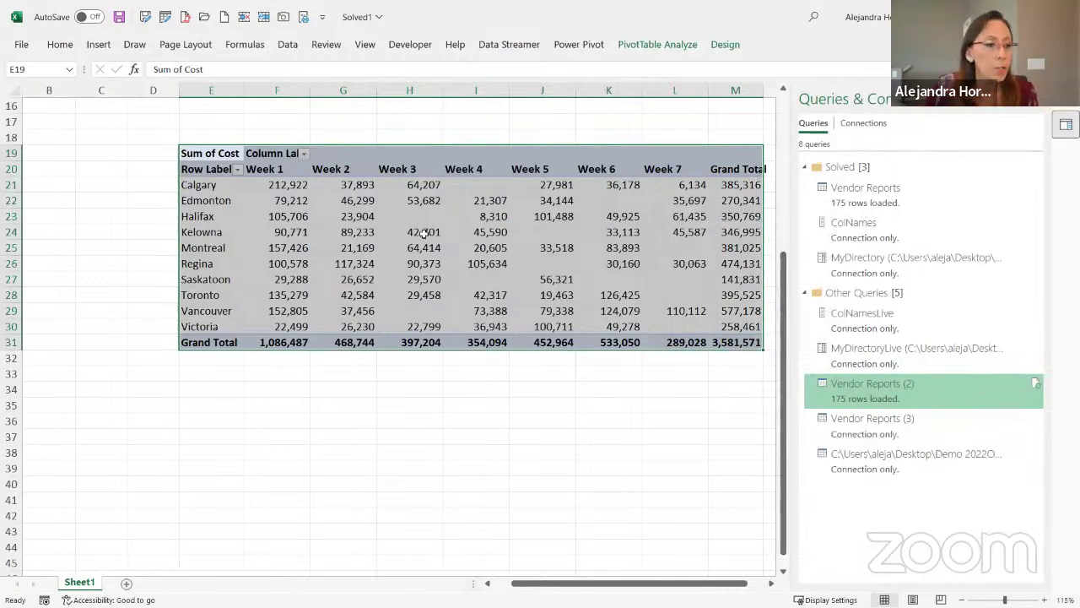
pyautogui.moveTo(423, 233)
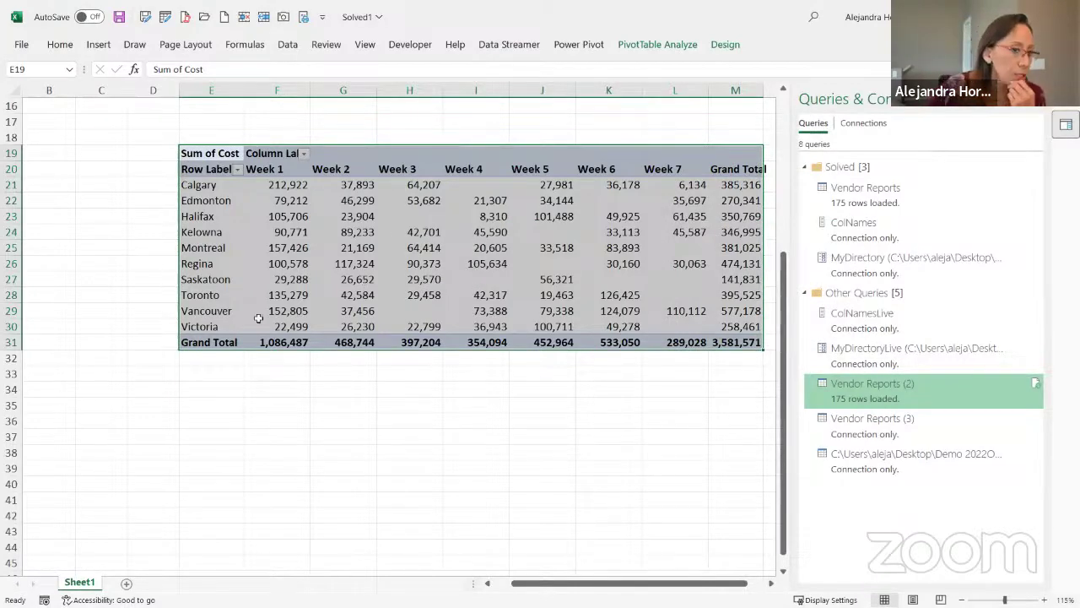
pyautogui.moveTo(258, 318)
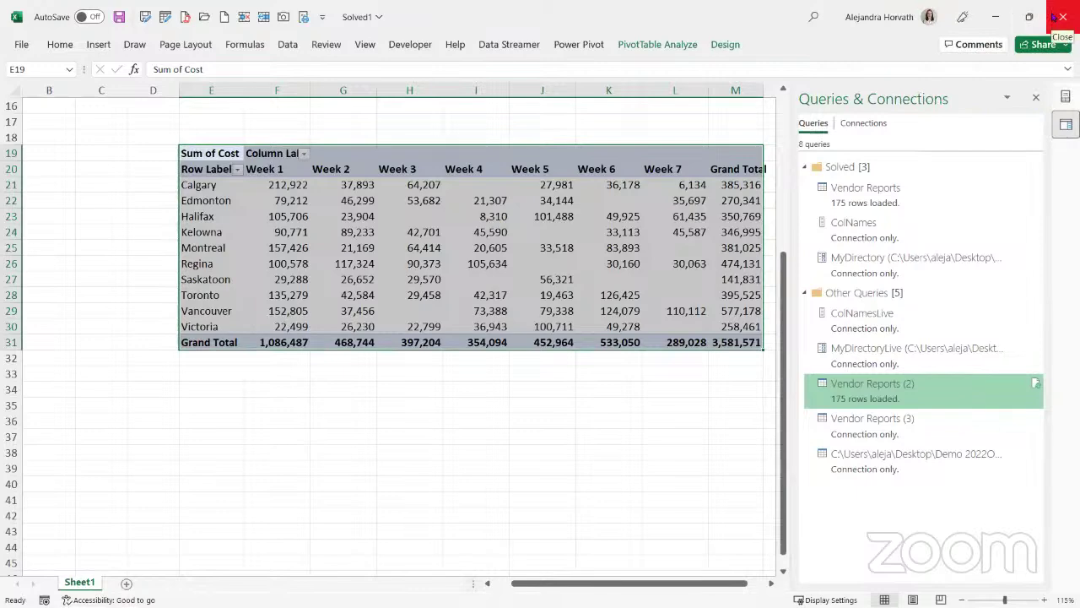
# Step: Save the Solved1 workbook and open the Three folder inside Demo 2022Oct10 in File Explorer
pyautogui.click(121, 19)
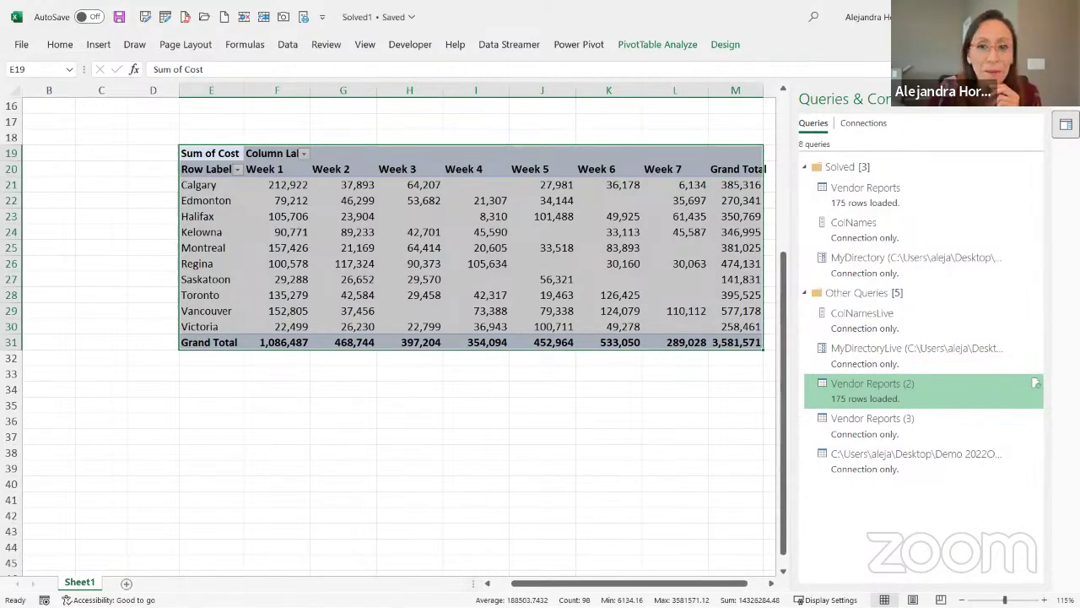
pyautogui.hotkey('alt', 'Tab')
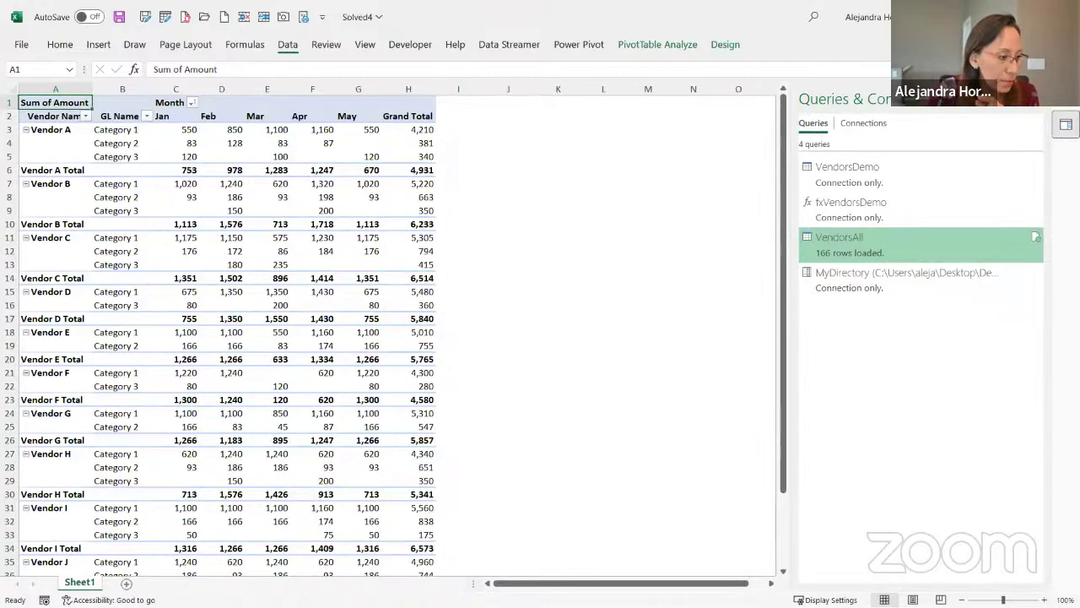
pyautogui.hotkey('alt', 'Tab')
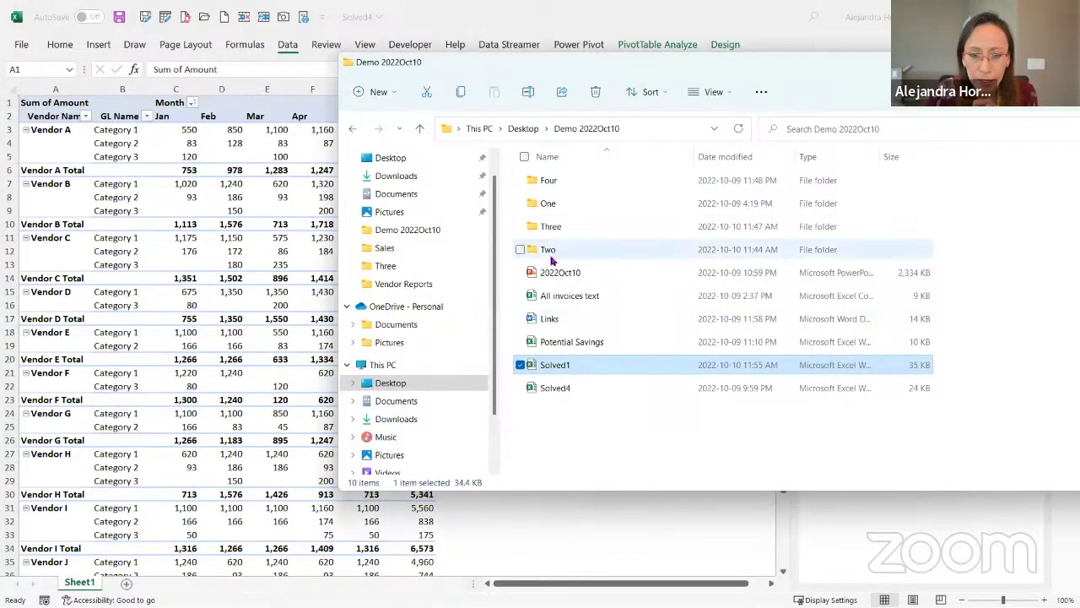
pyautogui.click(559, 227)
pyautogui.press('Return')
# Step: Open Previous Row.xlsx, widen column D to fit YTD Sales, and check values 22, 41 and 71
pyautogui.click(590, 179)
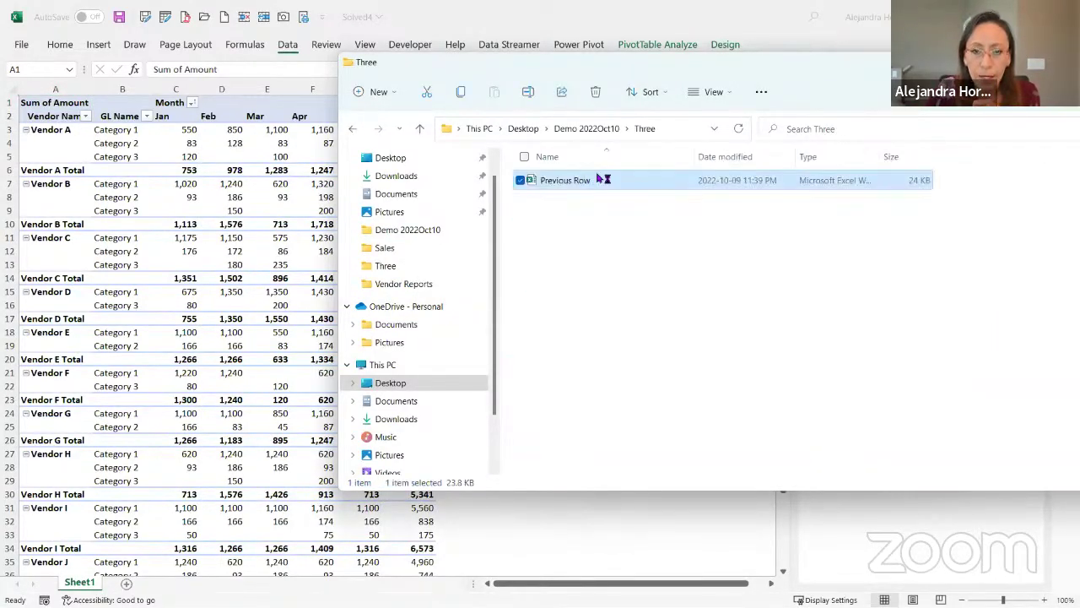
pyautogui.hotkey('alt', 'Tab')
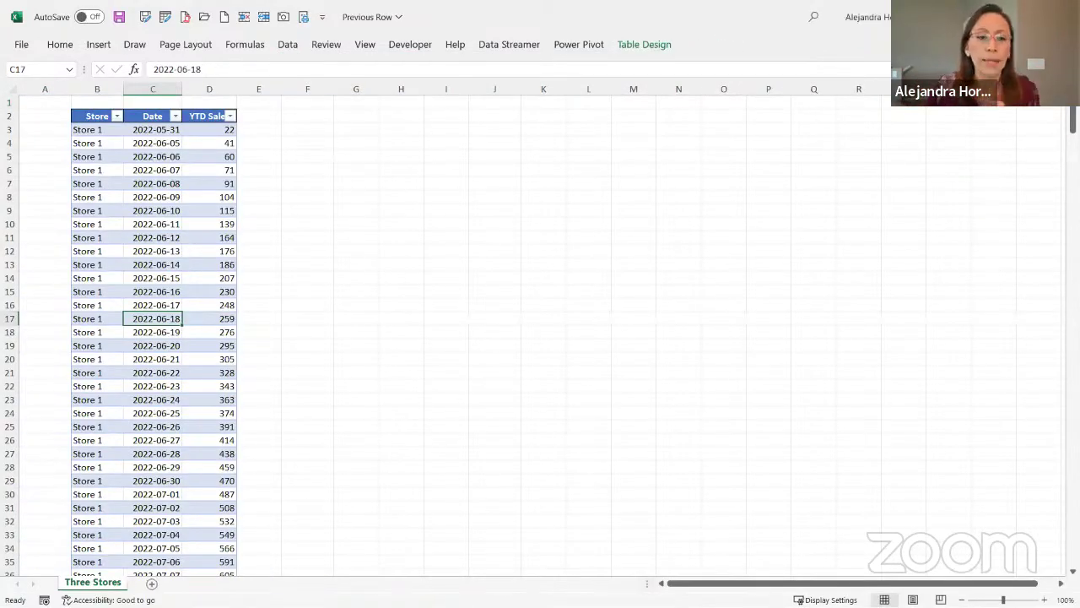
pyautogui.click(277, 140)
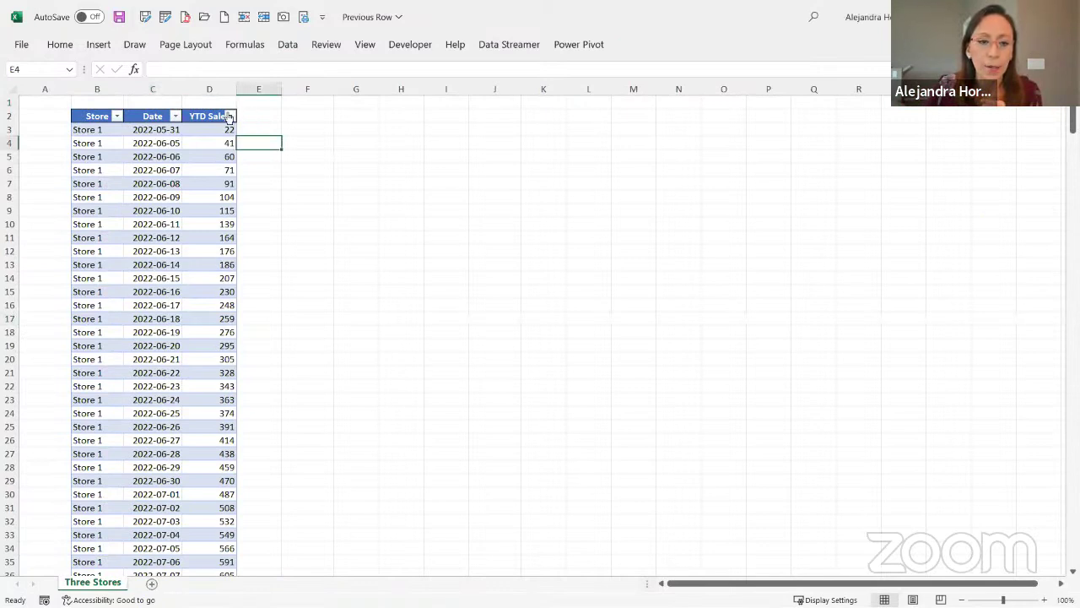
pyautogui.moveTo(236, 95); pyautogui.dragTo(262, 88)
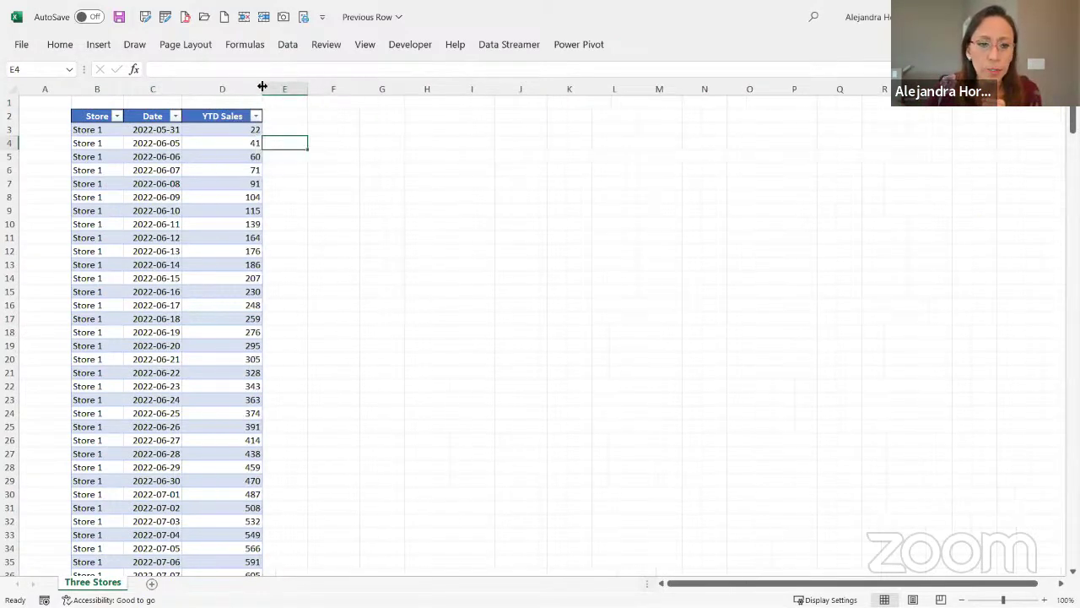
pyautogui.click(241, 129)
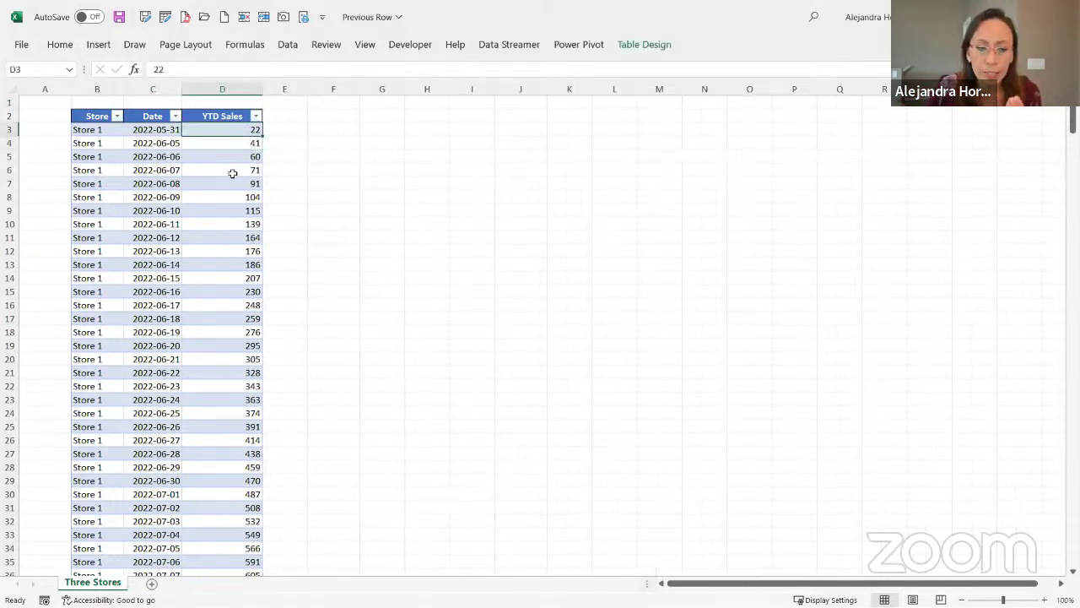
pyautogui.click(222, 144)
pyautogui.click(219, 172)
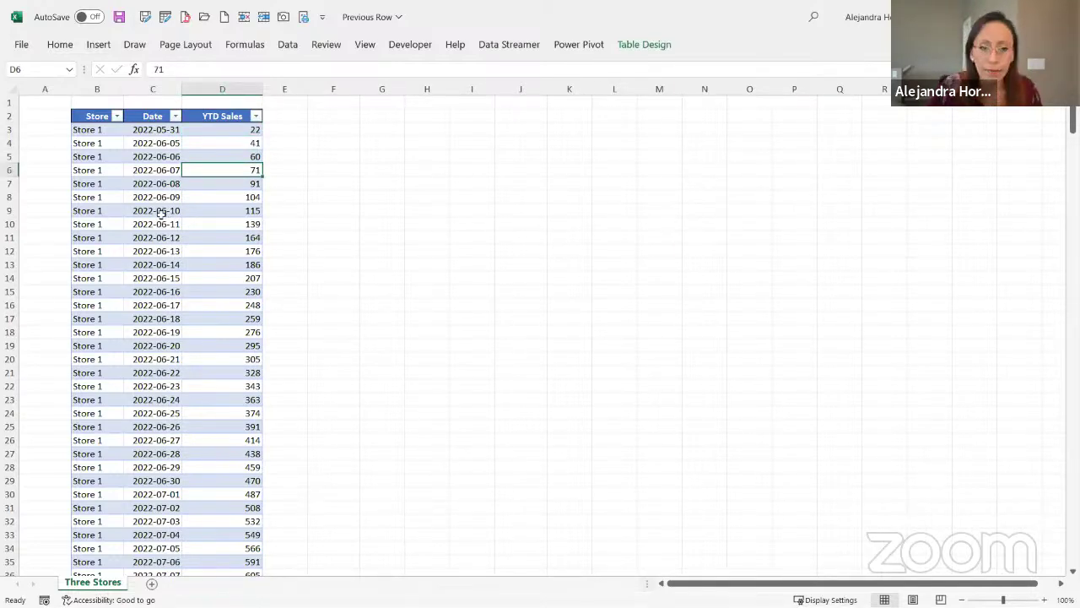
pyautogui.keyDown('ctrl'); pyautogui.scroll(2, 161, 213); pyautogui.keyUp('ctrl')
pyautogui.scroll(2, 160, 212)
pyautogui.click(302, 145)
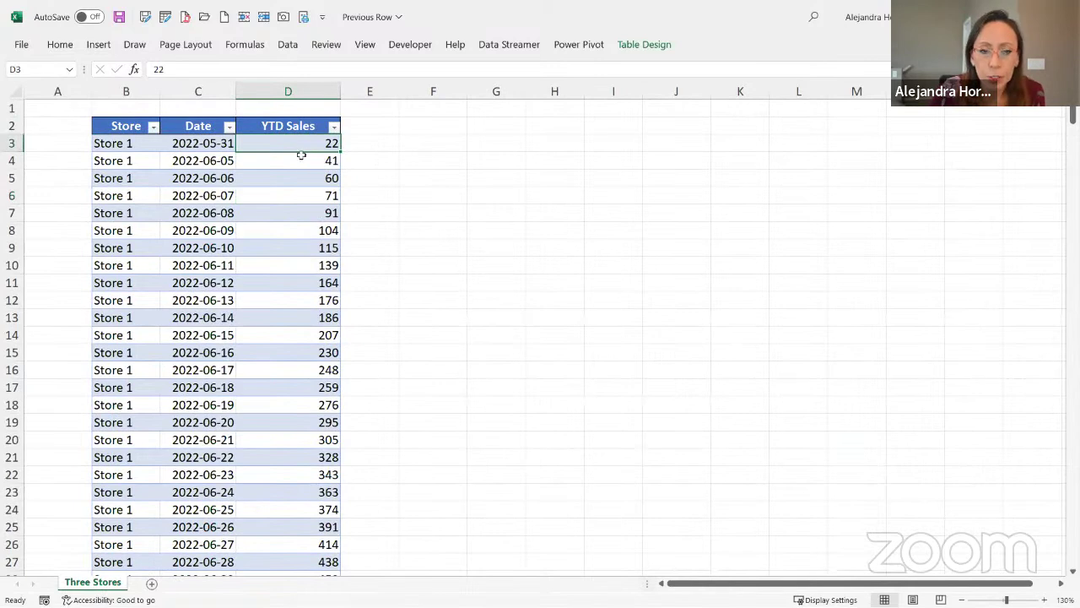
pyautogui.click(299, 162)
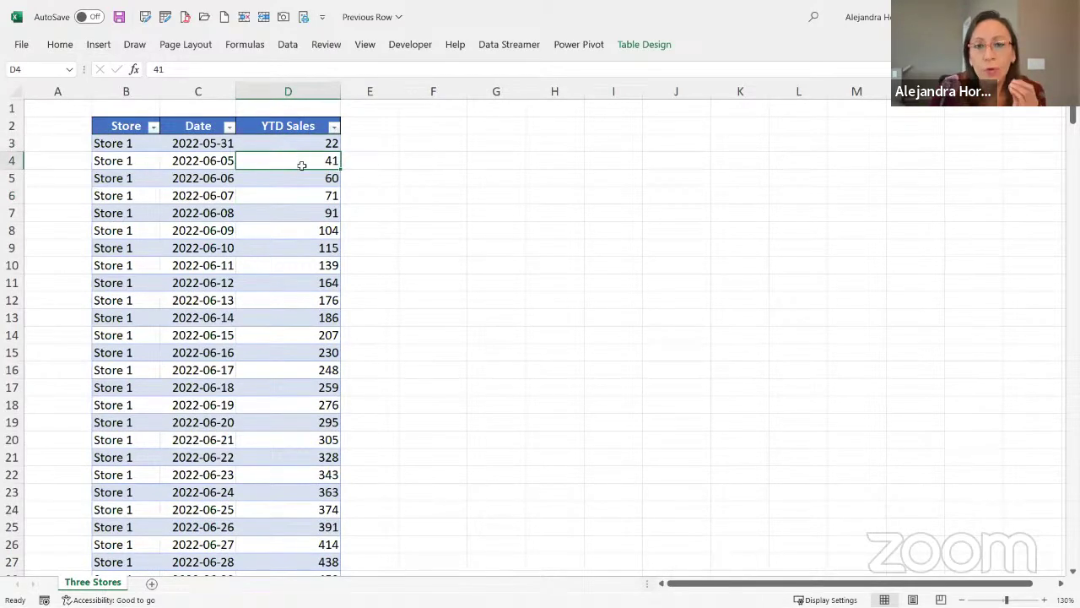
pyautogui.click(296, 184)
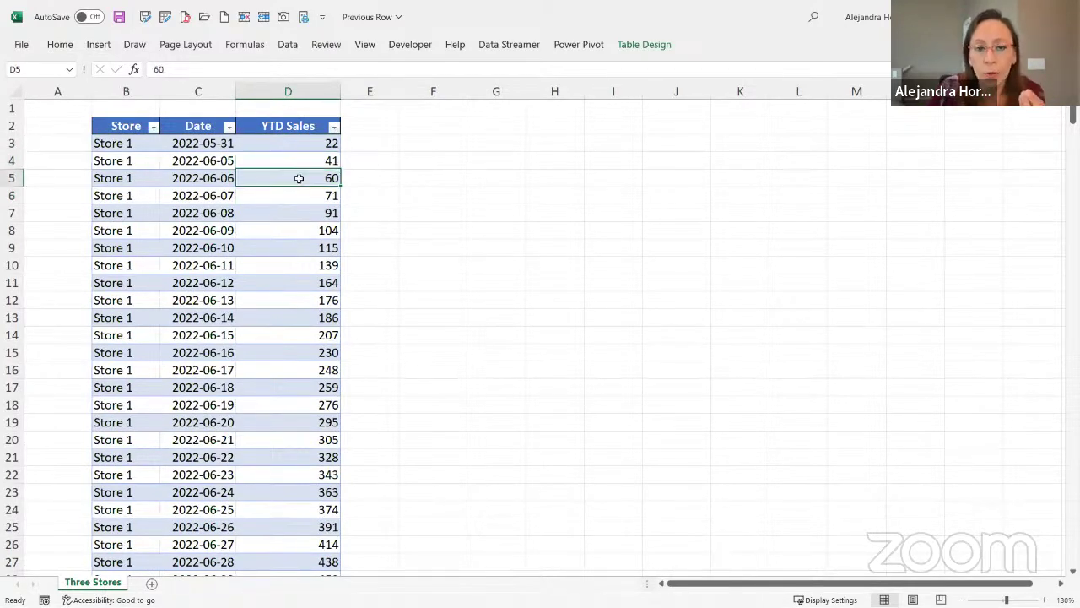
pyautogui.click(302, 195)
pyautogui.click(306, 218)
pyautogui.click(304, 233)
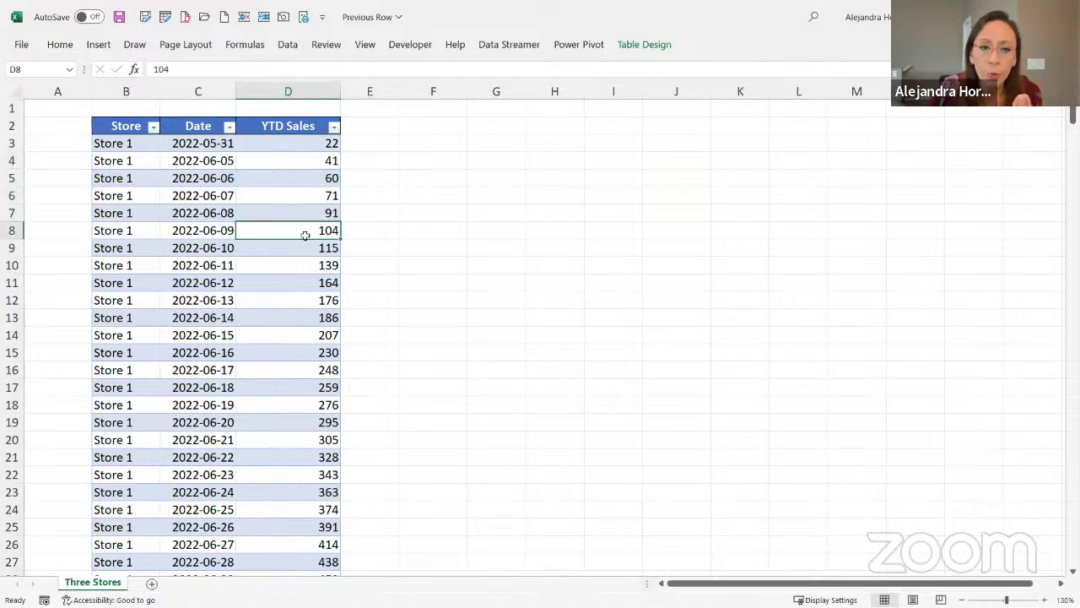
pyautogui.click(325, 145)
pyautogui.click(323, 162)
pyautogui.click(319, 181)
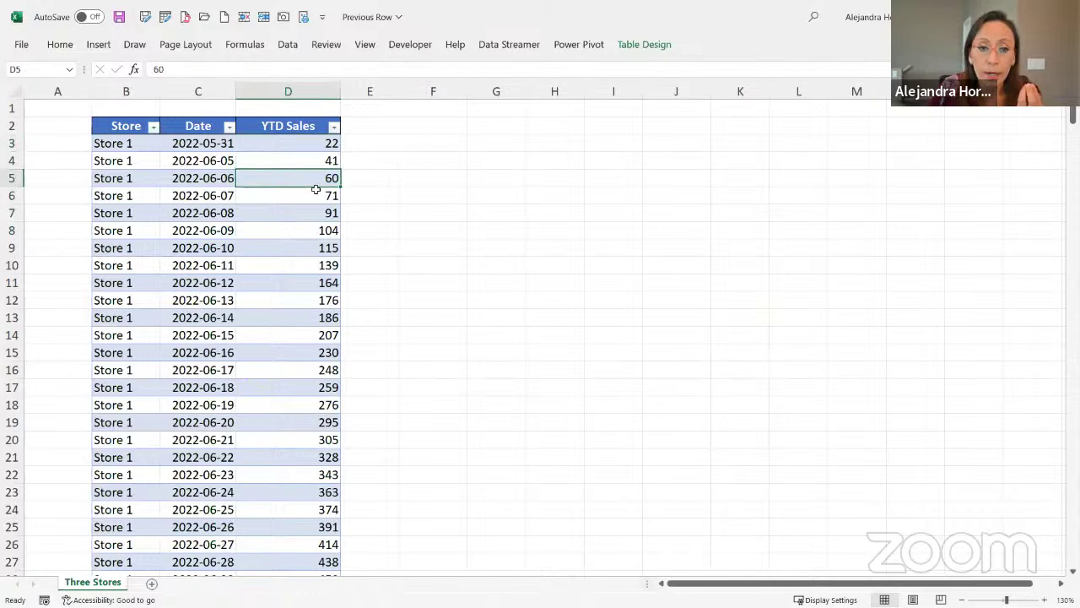
pyautogui.click(316, 193)
pyautogui.click(367, 145)
pyautogui.click(375, 160)
pyautogui.click(374, 179)
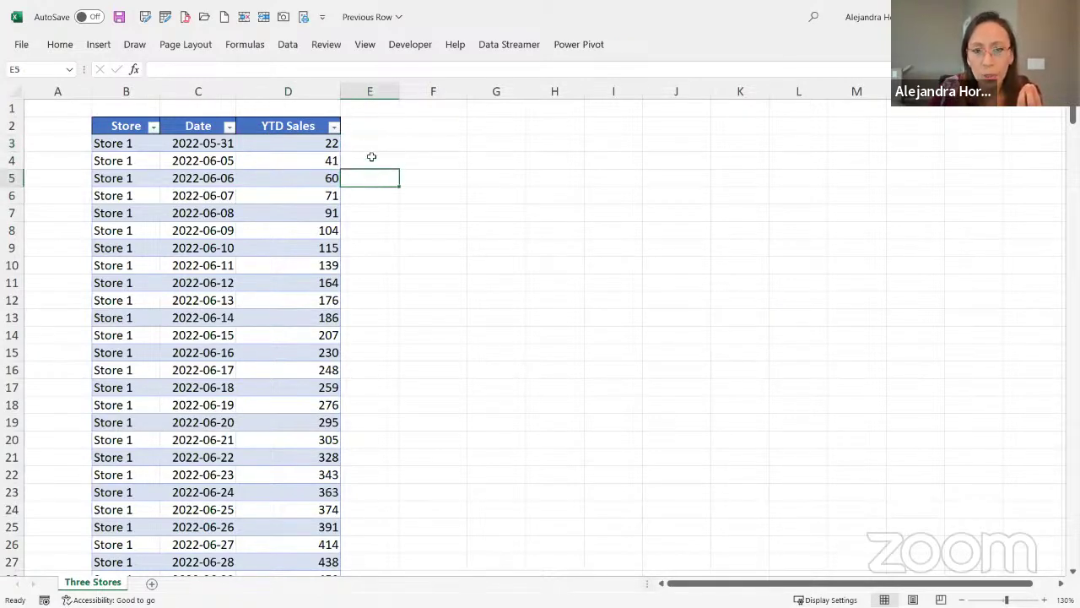
pyautogui.scroll(-14, 224, 274)
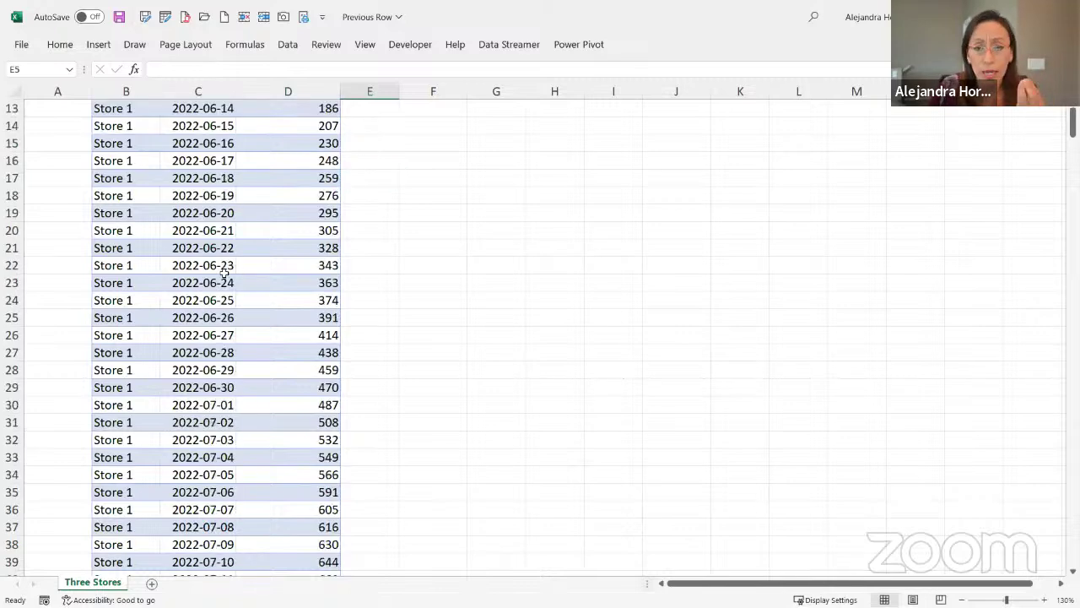
pyautogui.scroll(-13, 224, 274)
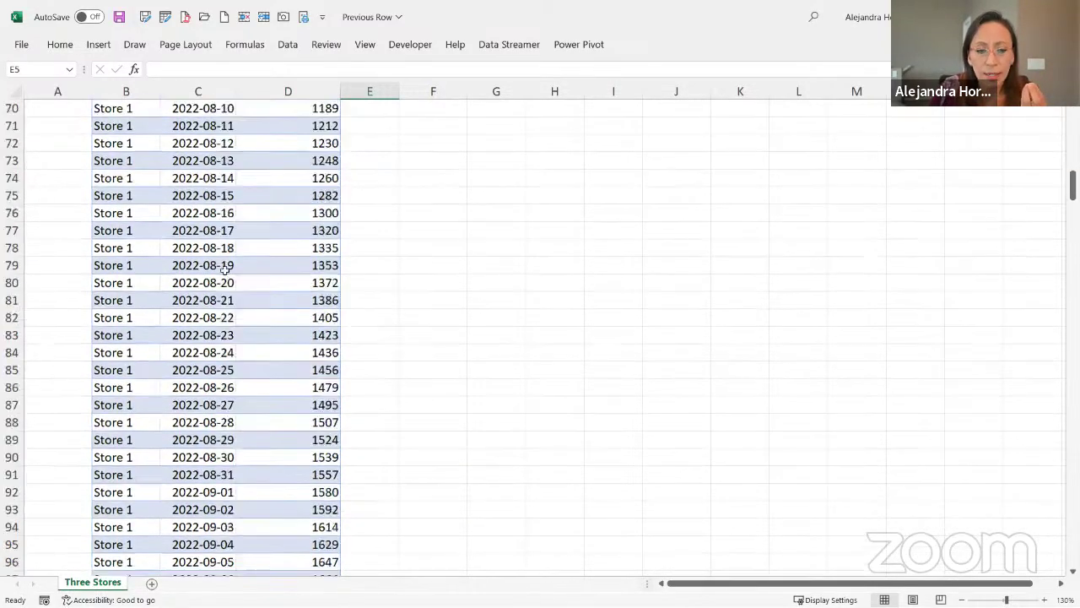
pyautogui.scroll(-15, 277, 263)
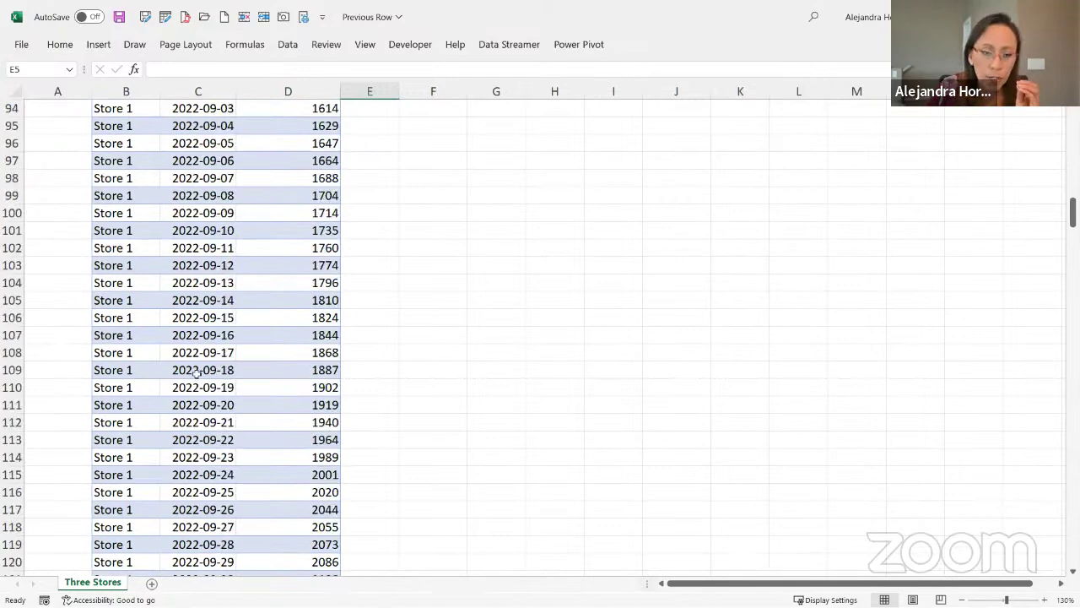
pyautogui.scroll(3, 142, 253)
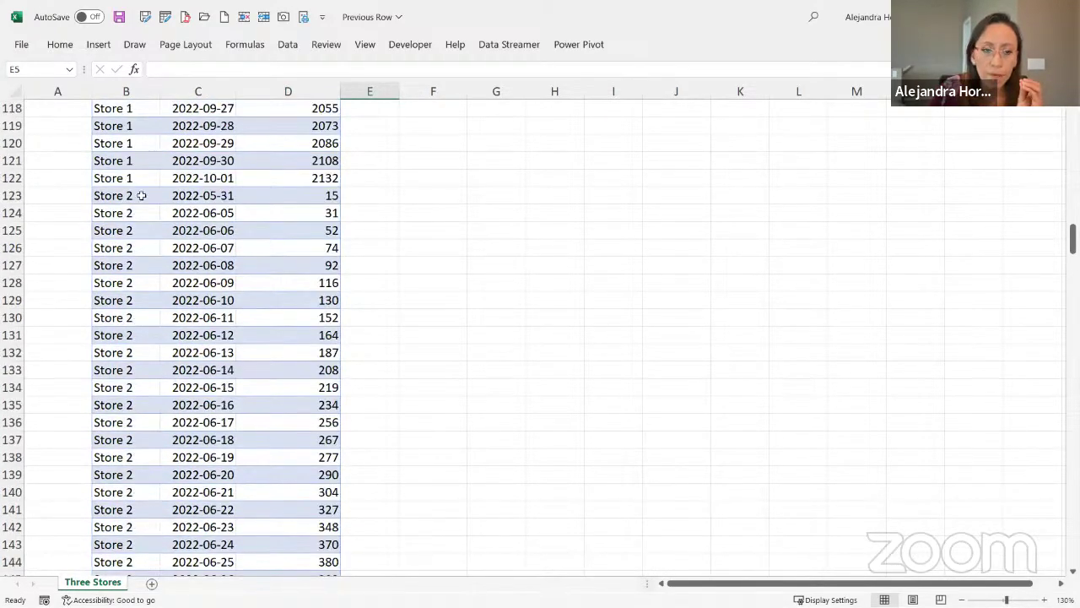
pyautogui.click(142, 192)
pyautogui.click(367, 197)
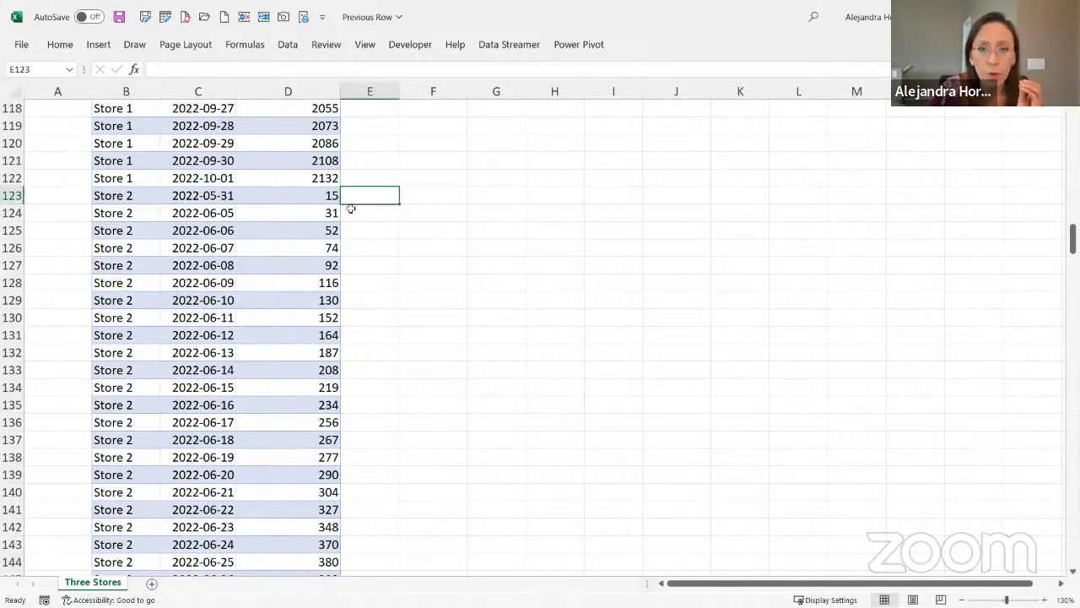
pyautogui.click(335, 196)
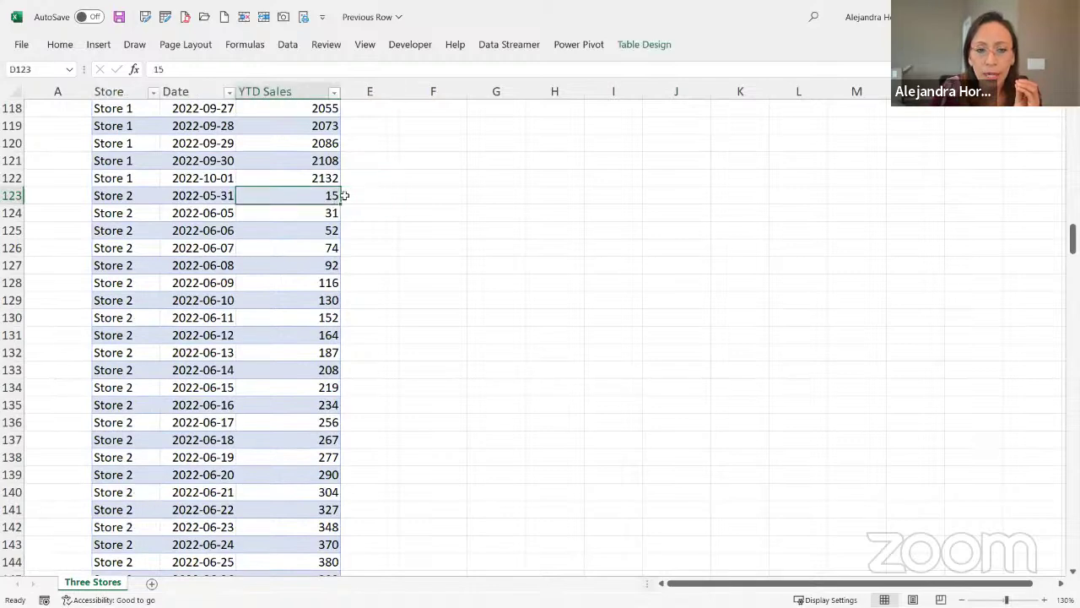
pyautogui.click(372, 197)
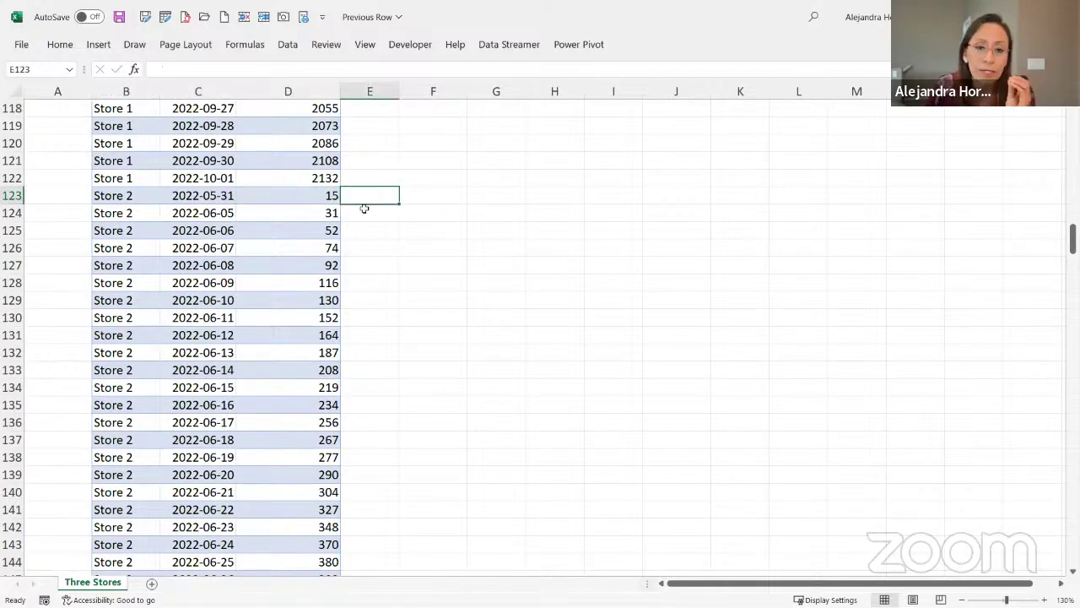
pyautogui.click(362, 213)
pyautogui.click(328, 214)
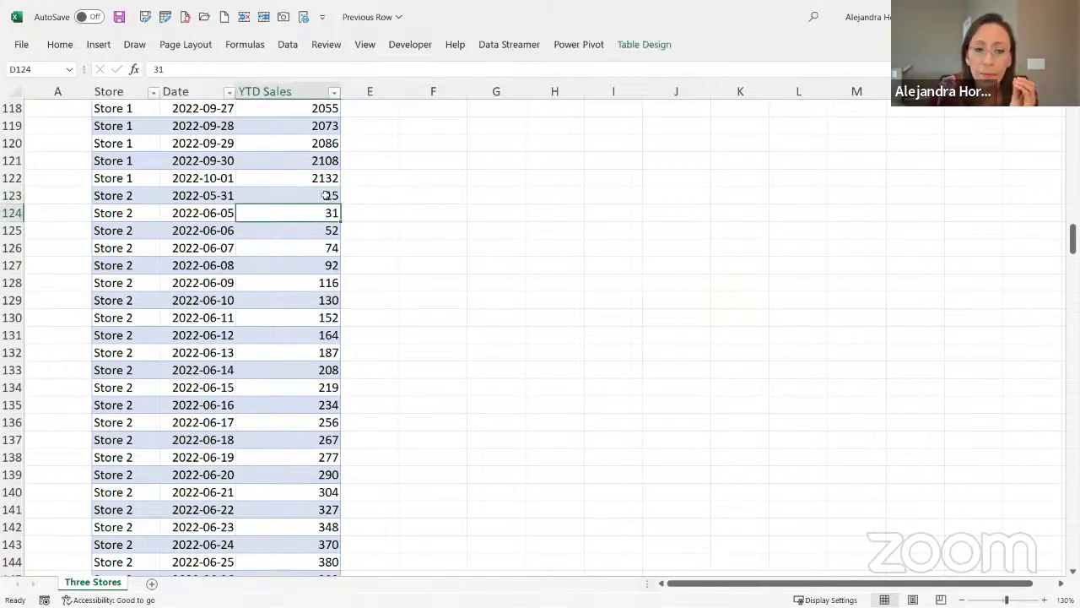
pyautogui.click(335, 196)
pyautogui.click(358, 197)
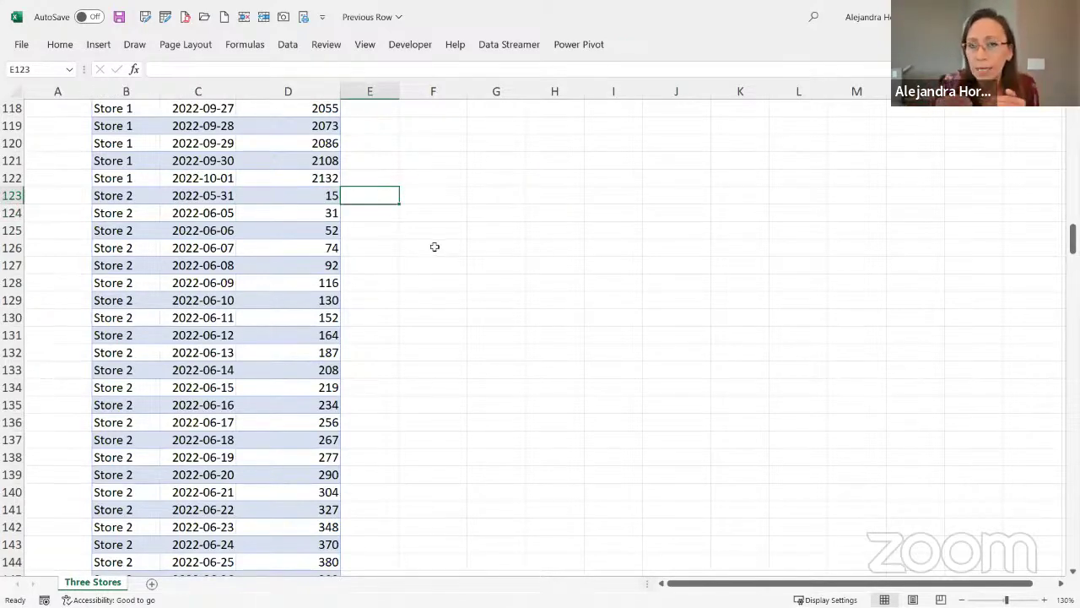
pyautogui.press('Up')
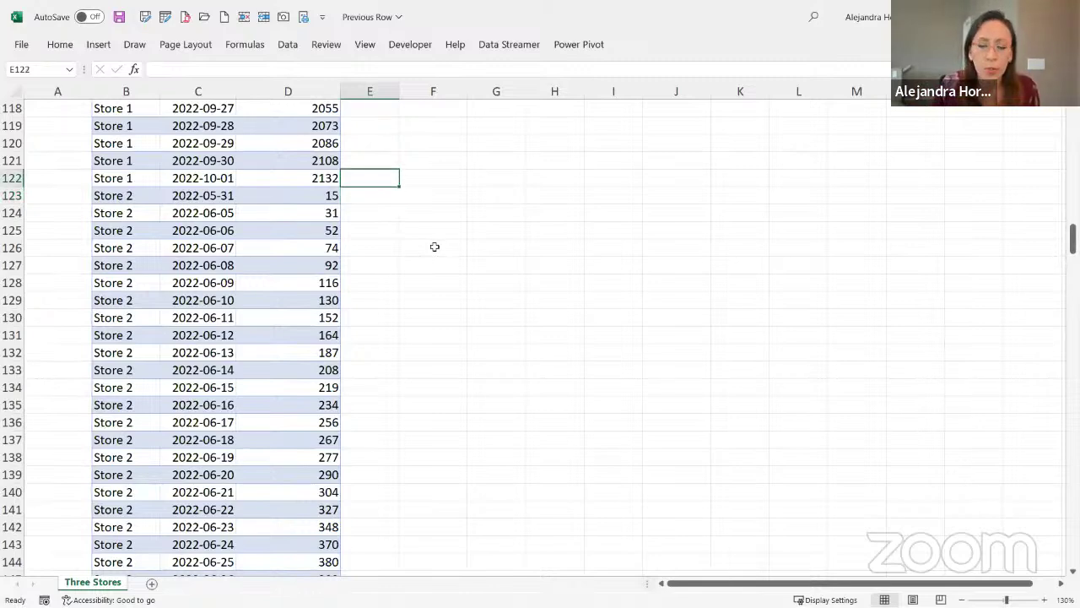
pyautogui.hotkey('ctrl', 'Up')
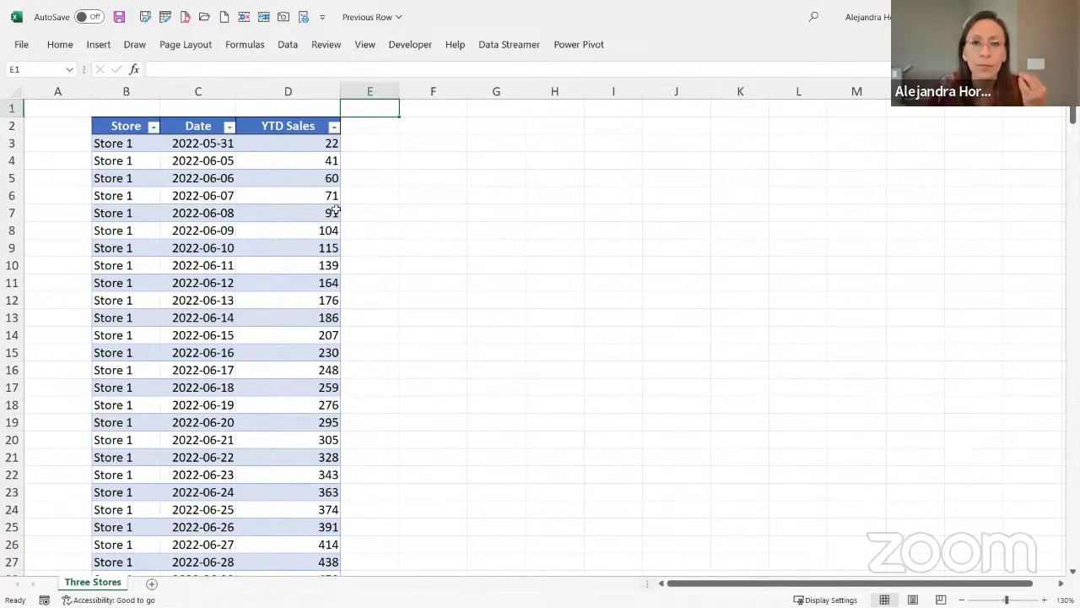
# Step: Open the ThreeStores query from the Queries & Connections pane, showing its RemovedCols step
pyautogui.click(317, 150)
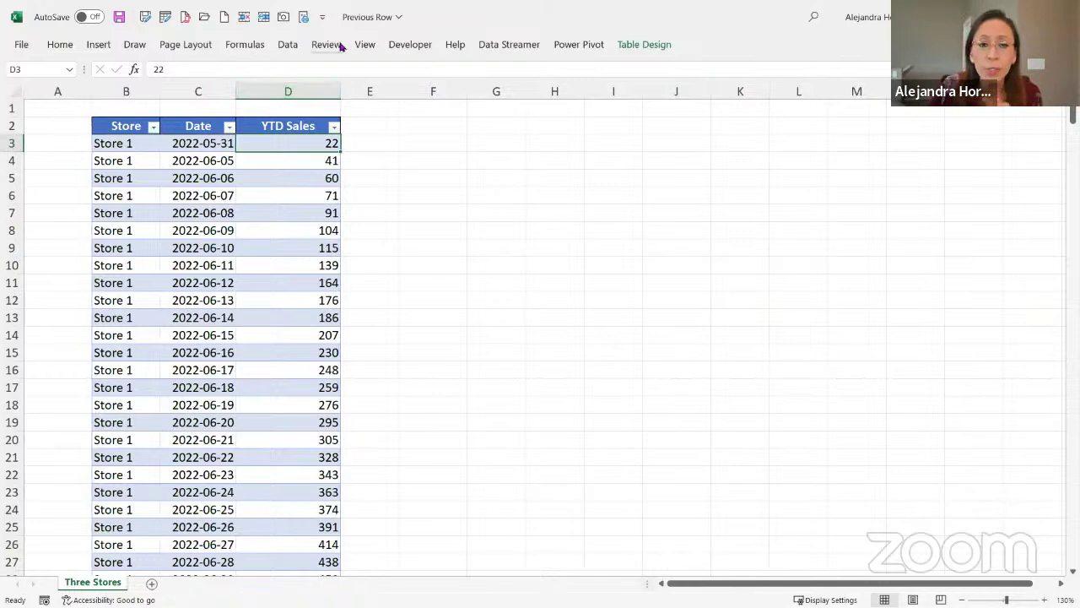
pyautogui.click(291, 52)
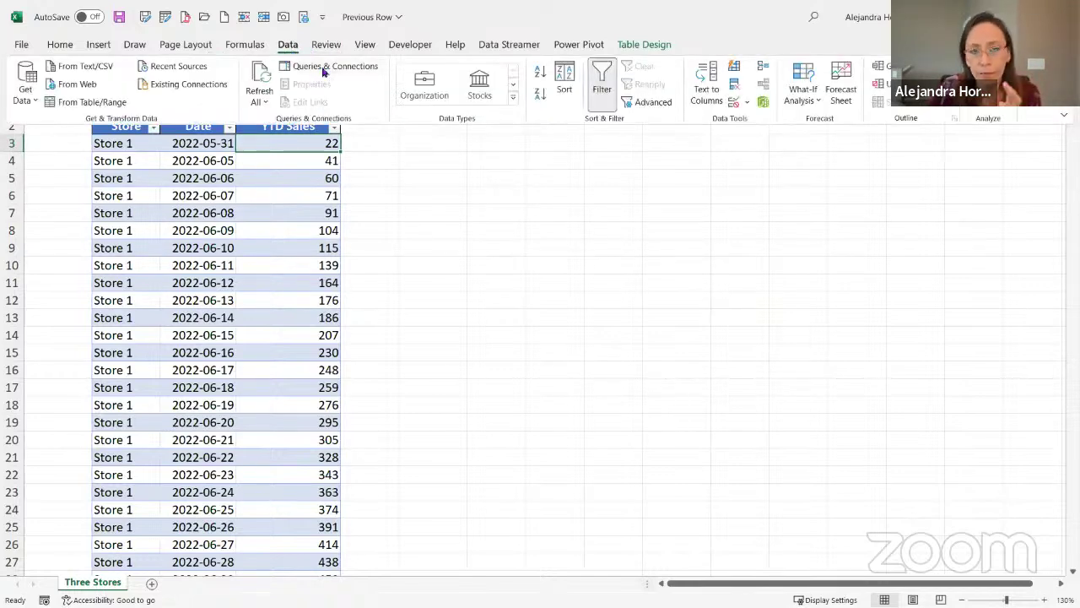
pyautogui.click(322, 69)
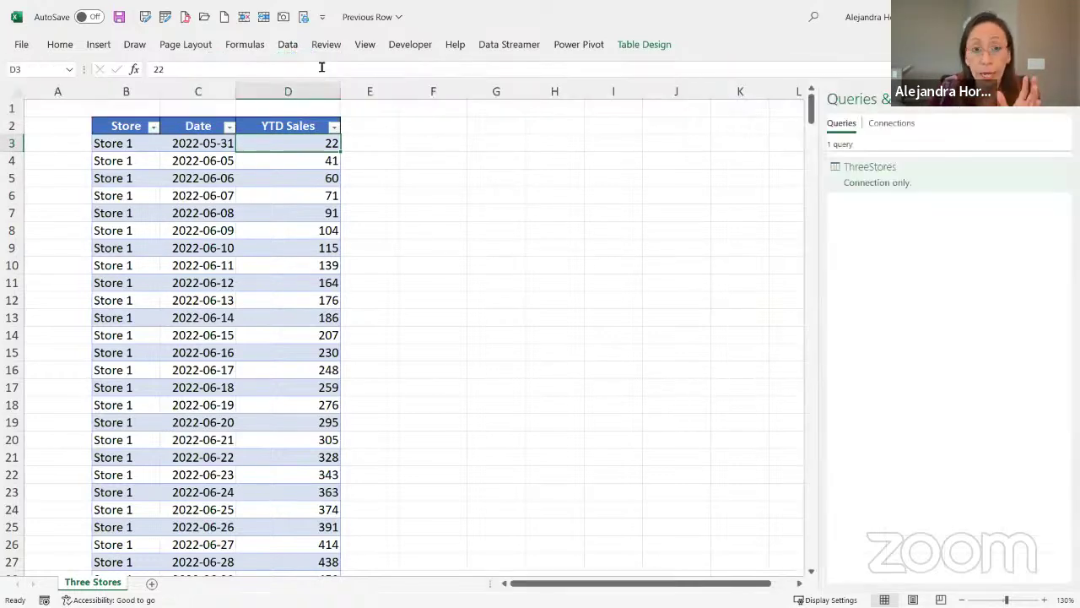
pyautogui.click(944, 184)
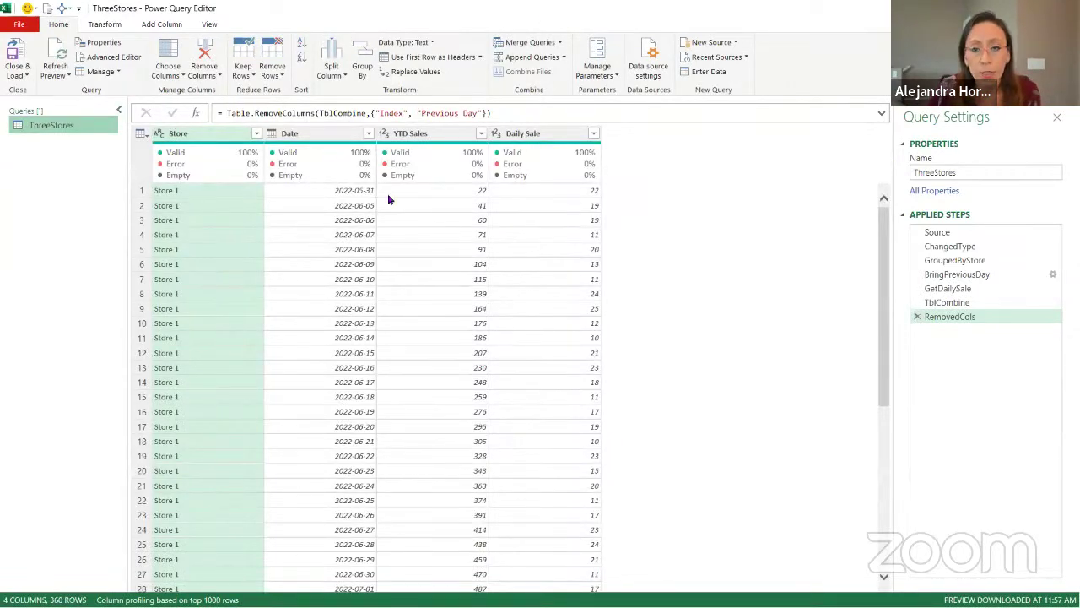
# Step: Check the first ThreeStores Daily Sale values: 22, 19 and 19
pyautogui.click(549, 136)
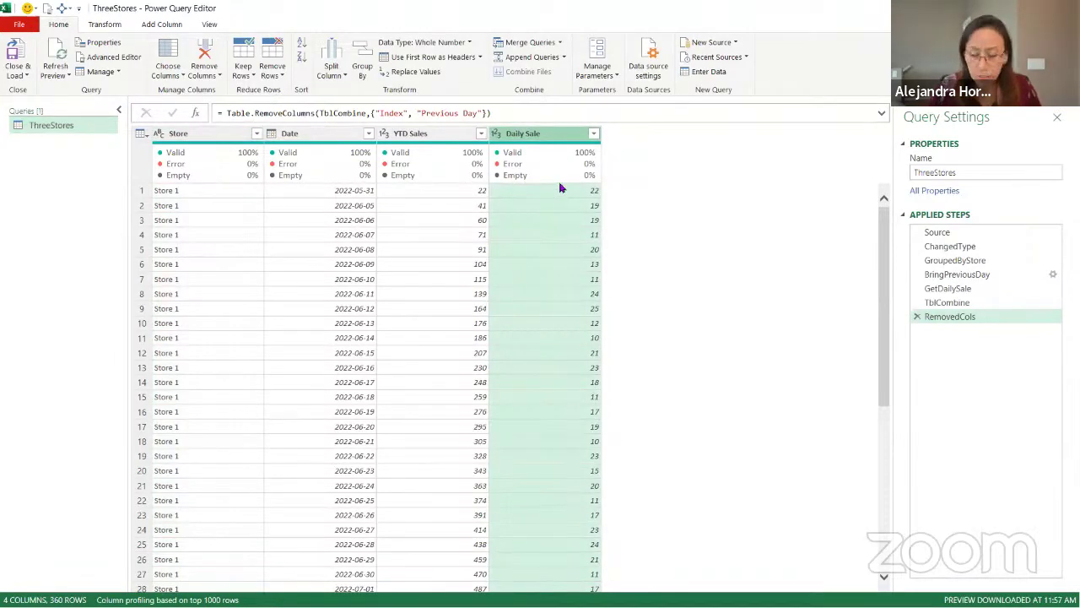
pyautogui.scroll(1, 559, 190)
pyautogui.scroll(1, 559, 191)
pyautogui.moveTo(641, 579); pyautogui.dragTo(680, 582)
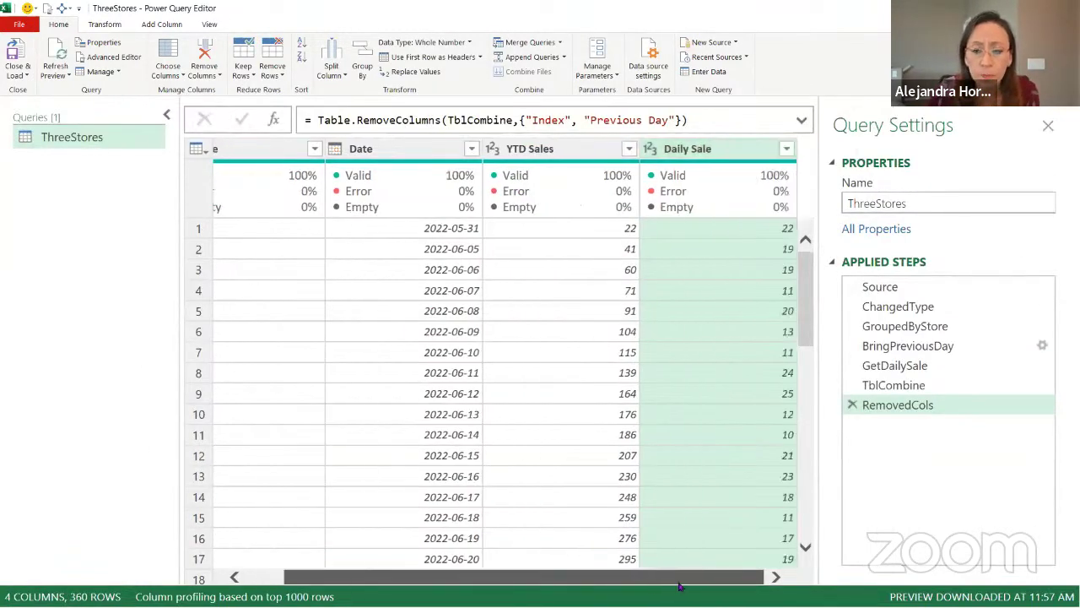
pyautogui.click(731, 228)
pyautogui.click(728, 253)
pyautogui.click(730, 272)
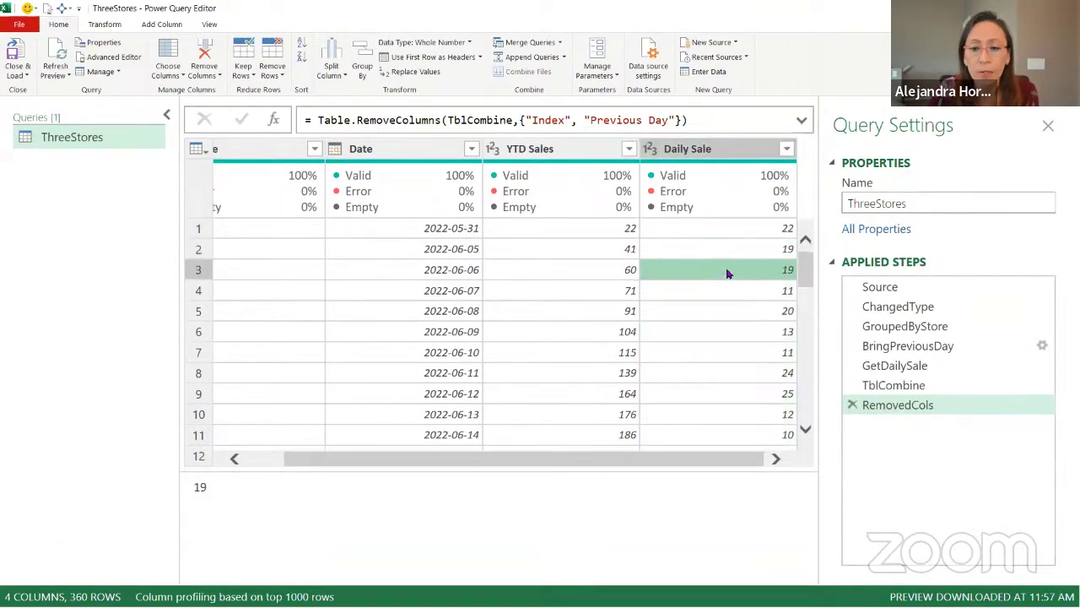
# Step: Compare against YTD Sales totals 22, 41, 60 through 104, then collapse the Queries pane
pyautogui.click(616, 234)
pyautogui.click(607, 249)
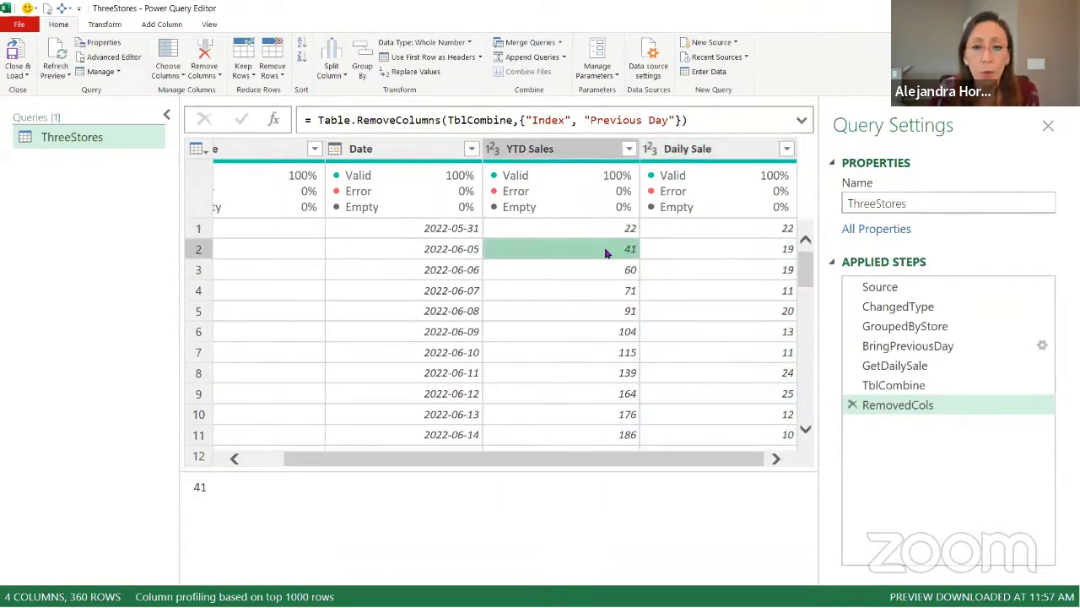
pyautogui.click(603, 270)
pyautogui.click(604, 296)
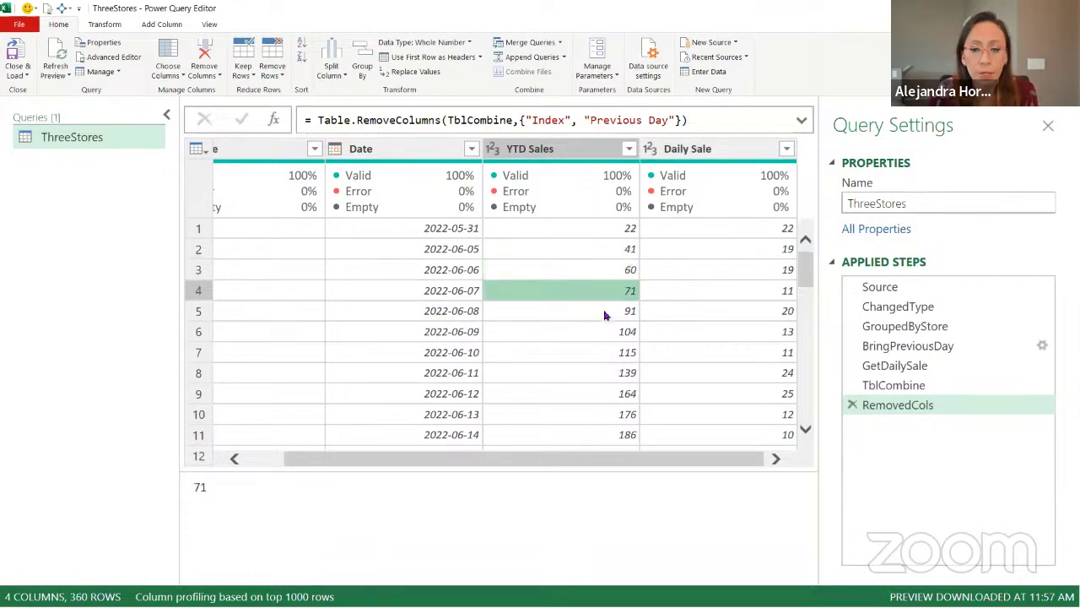
pyautogui.click(605, 314)
pyautogui.click(605, 336)
pyautogui.moveTo(558, 465); pyautogui.dragTo(369, 457)
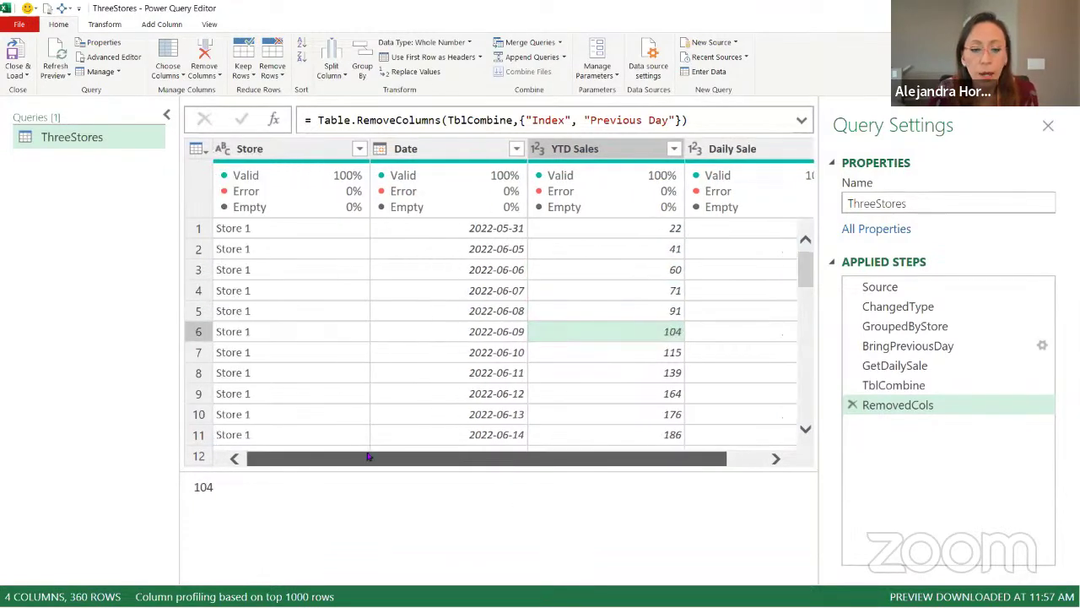
pyautogui.click(757, 149)
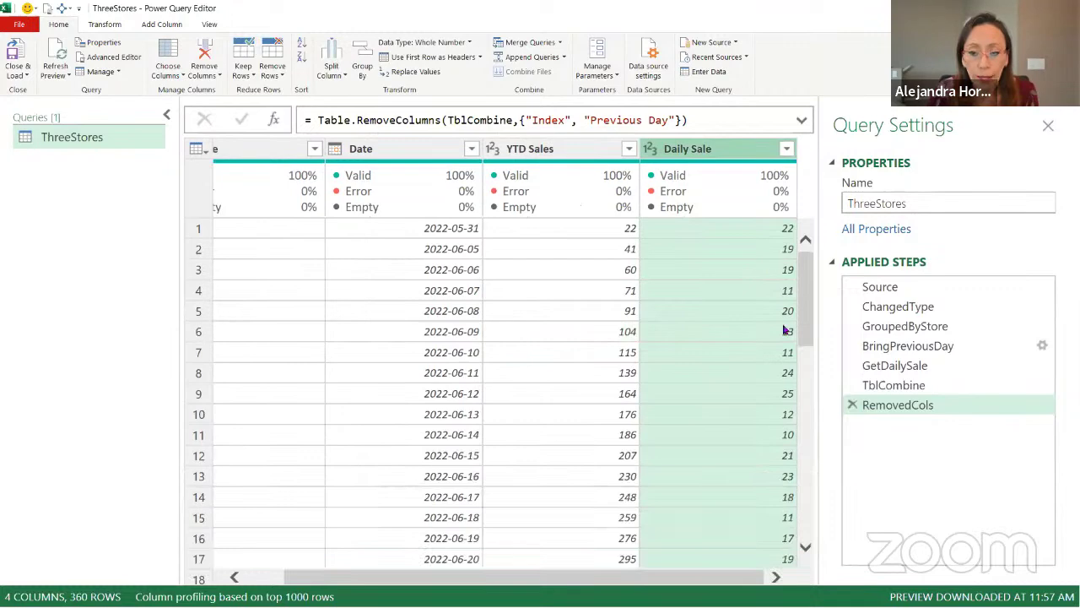
pyautogui.click(167, 115)
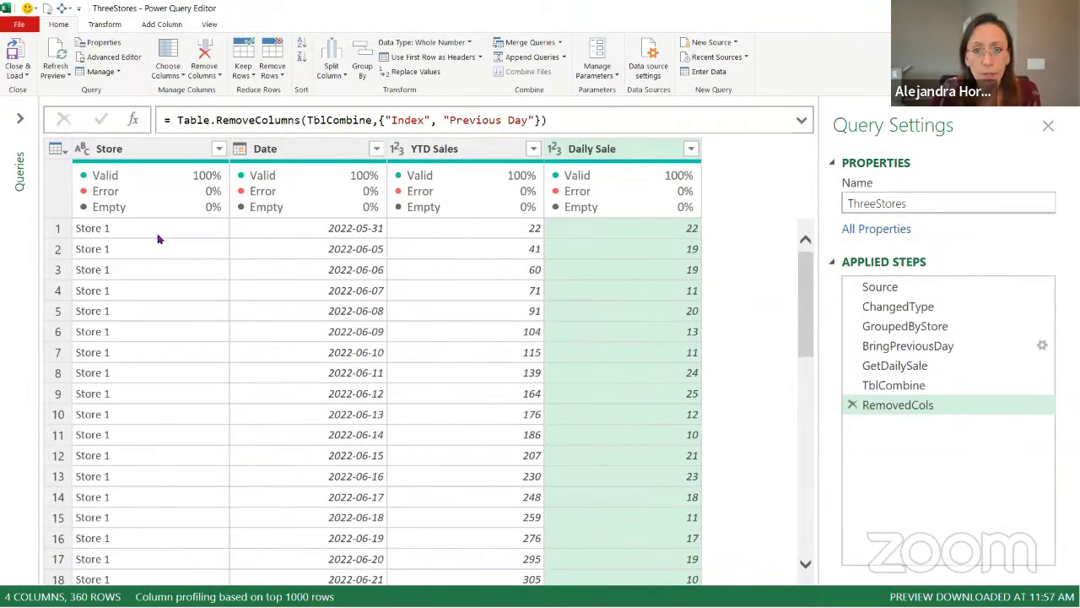
# Step: Scroll to the first Store 2 row and inspect its Daily Sale 16 and YTD Sales 15
pyautogui.scroll(-11, 157, 240)
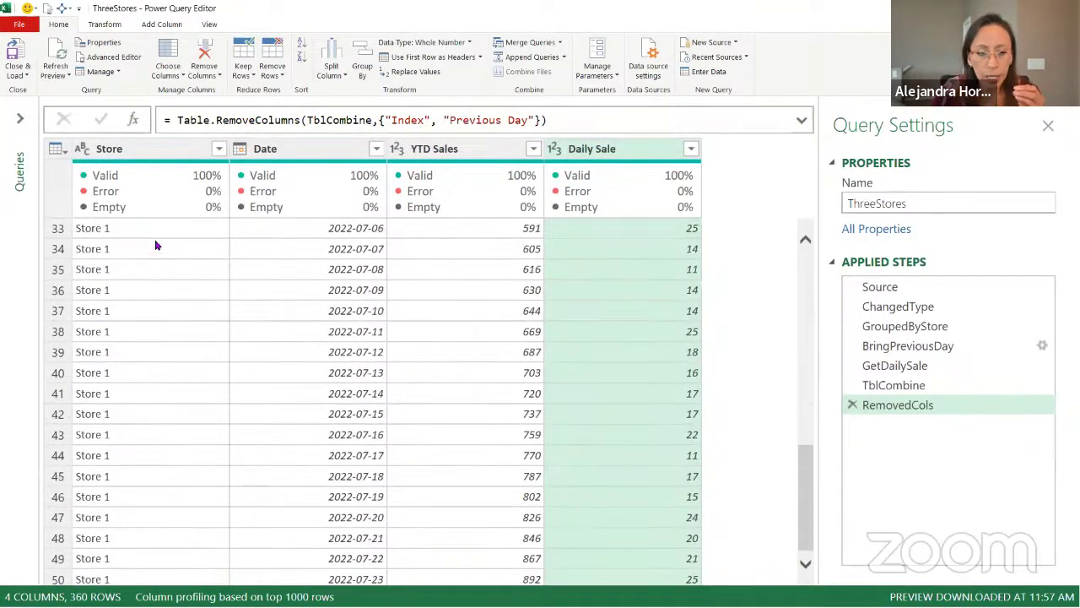
pyautogui.scroll(-8, 155, 244)
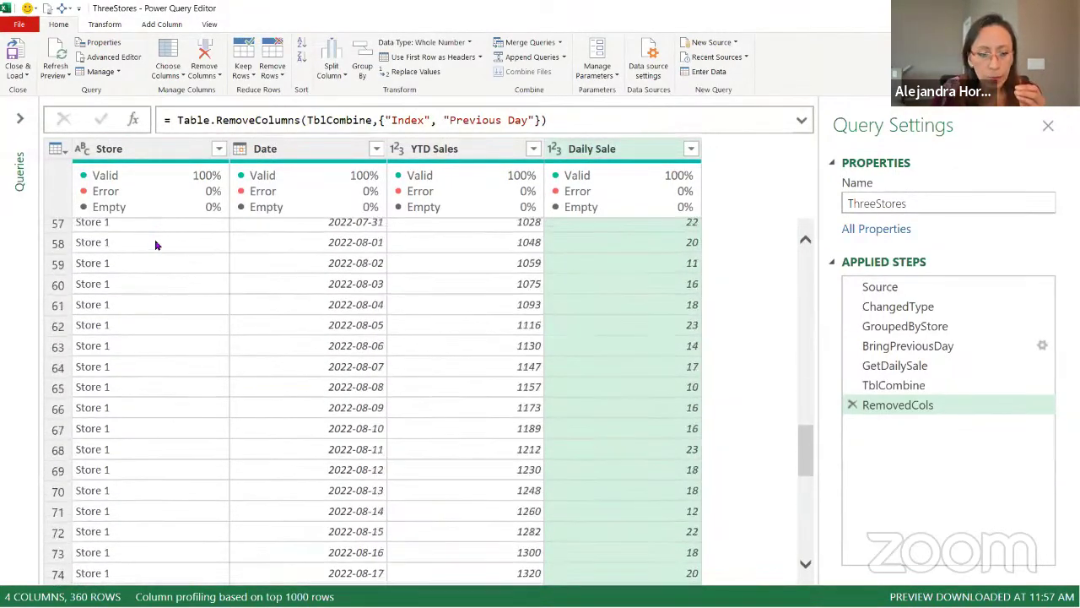
pyautogui.scroll(-9, 155, 244)
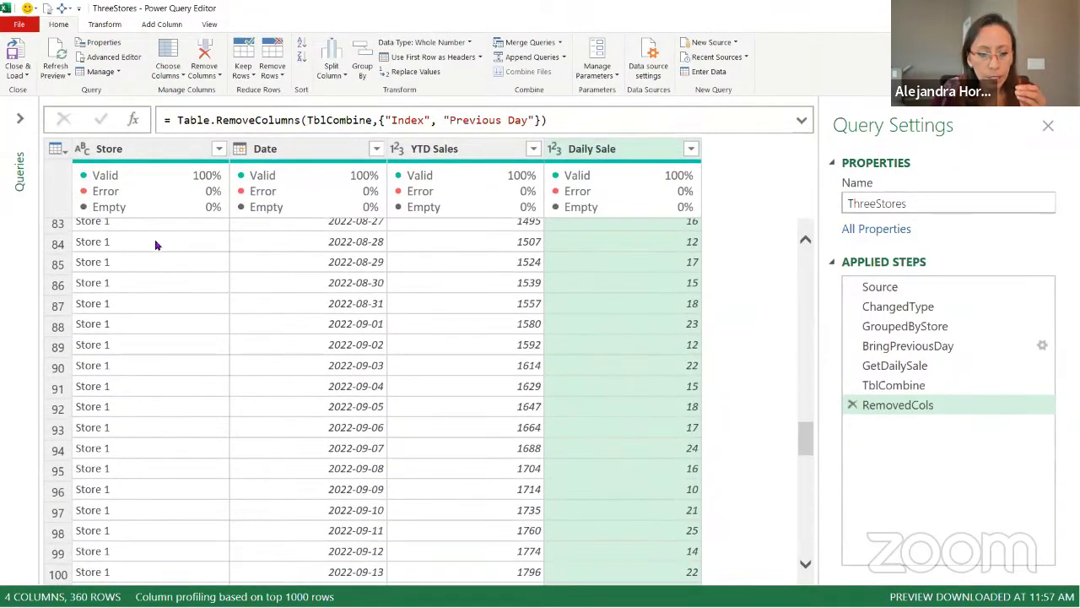
pyautogui.scroll(-10, 155, 244)
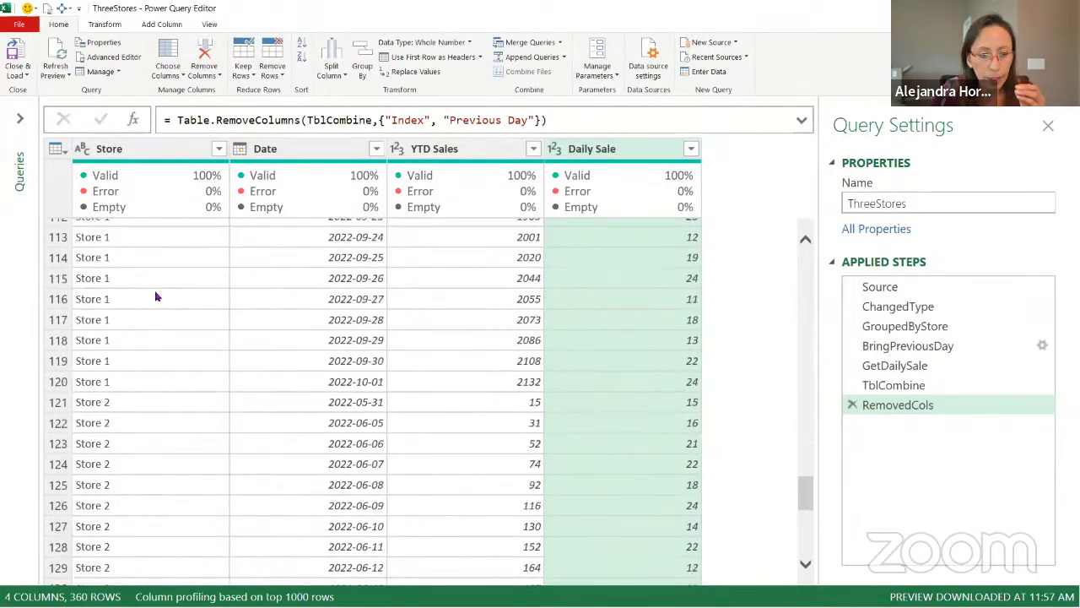
pyautogui.click(59, 403)
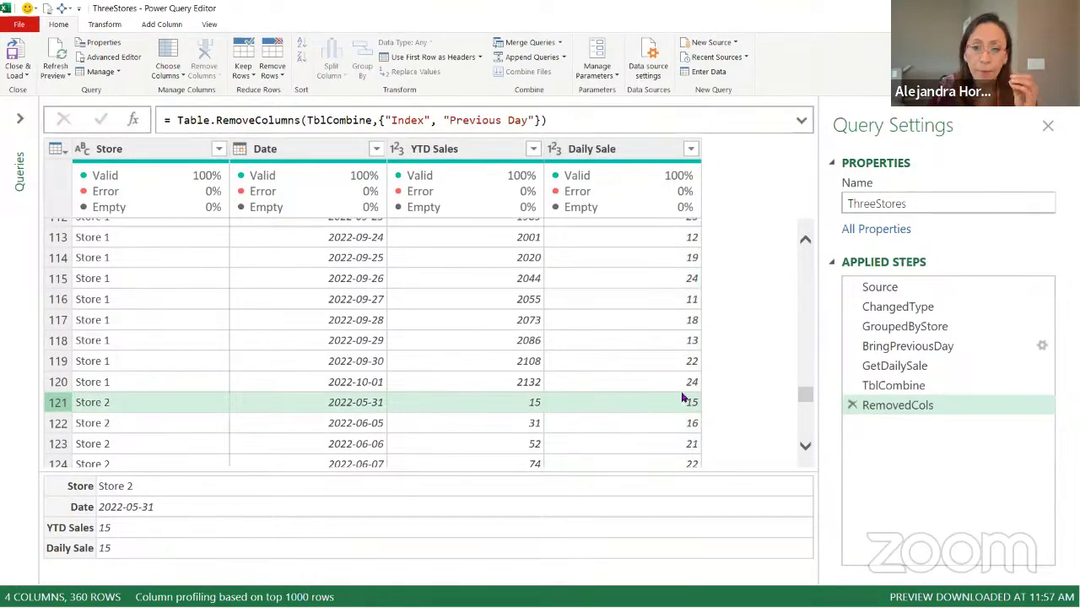
pyautogui.scroll(-2, 683, 397)
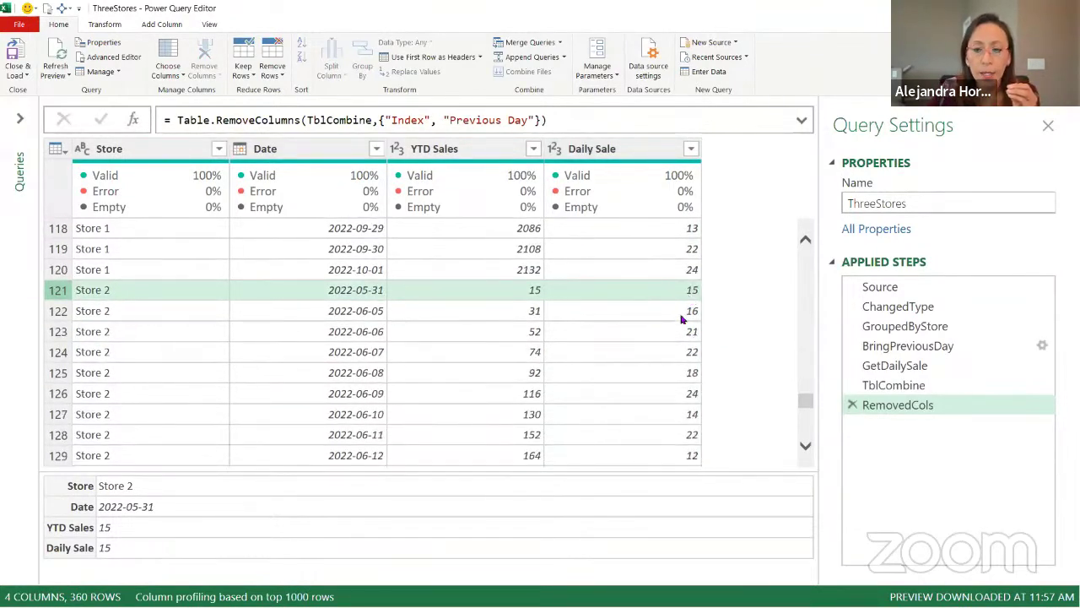
pyautogui.click(682, 318)
pyautogui.click(513, 291)
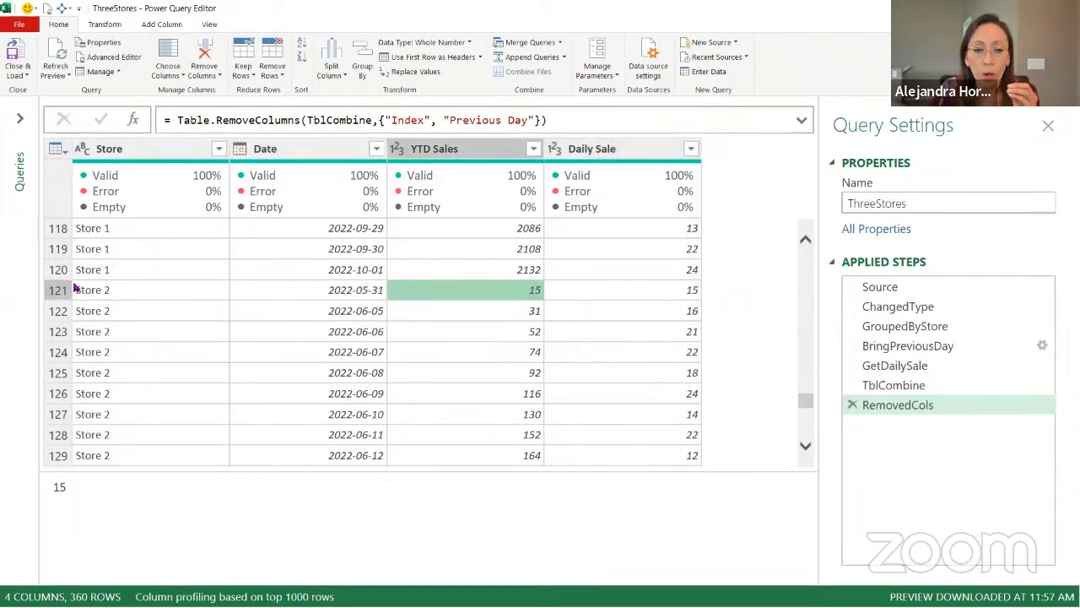
# Step: Compare Store 2's Daily Sale values with the YTD Sales around row 123 (52)
pyautogui.click(625, 295)
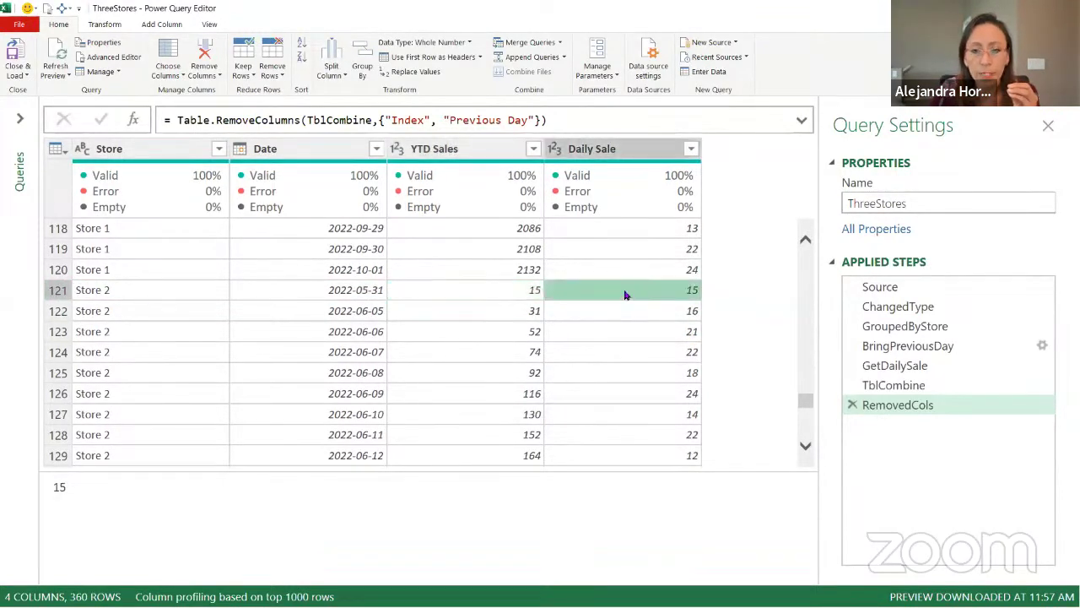
pyautogui.click(591, 311)
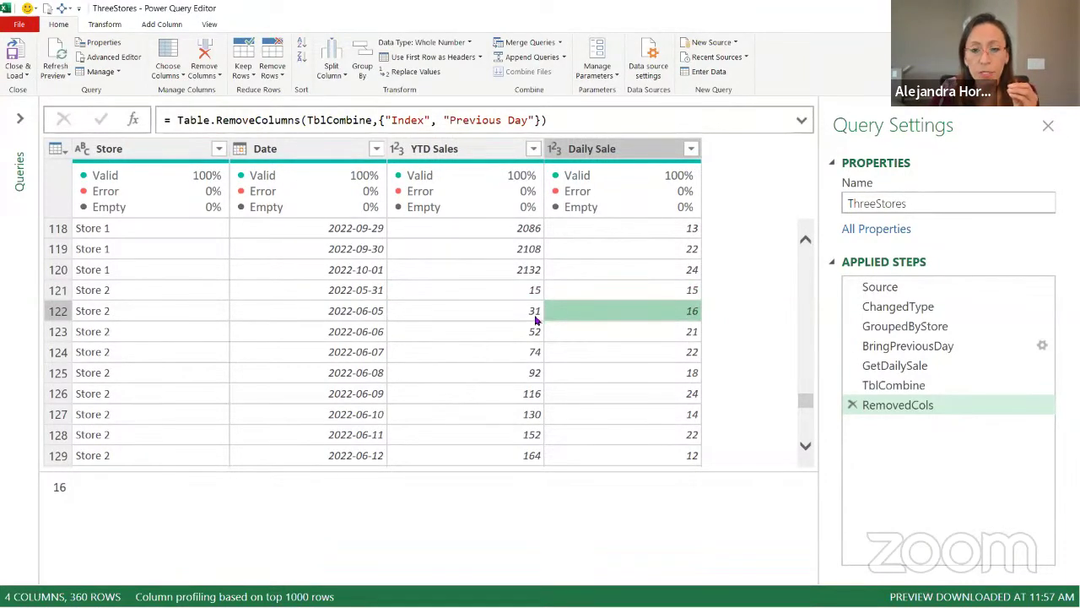
pyautogui.click(535, 319)
pyautogui.press('Up')
pyautogui.click(605, 319)
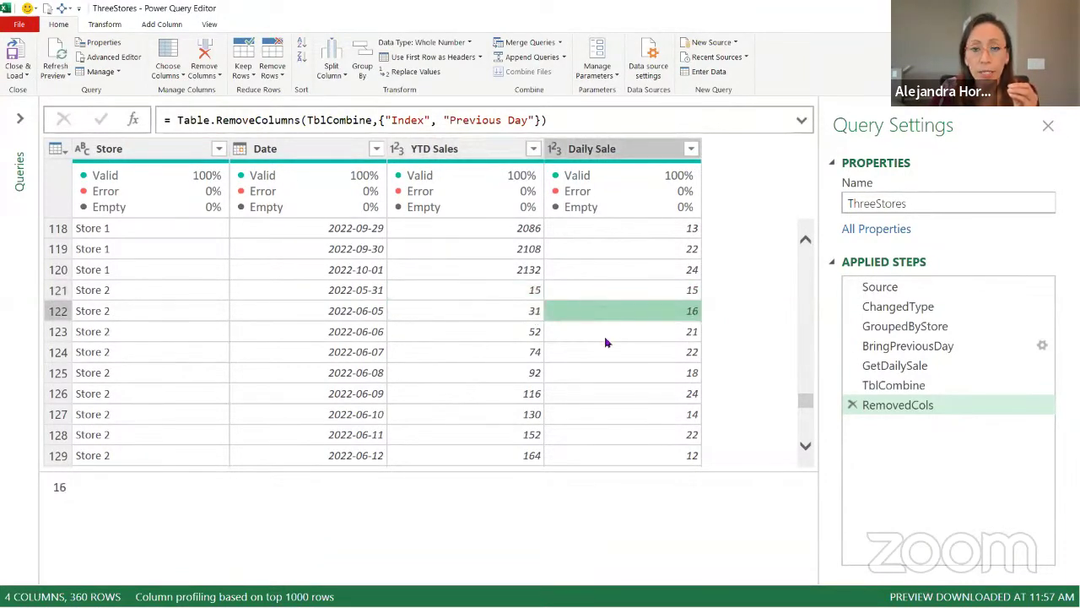
pyautogui.click(538, 331)
pyautogui.press('Up')
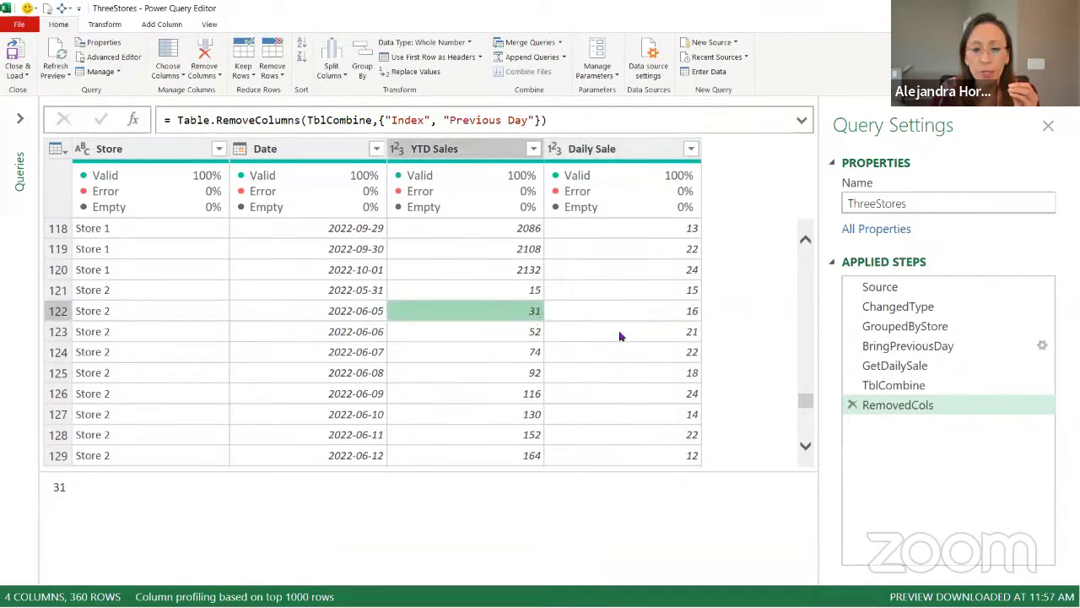
pyautogui.click(648, 336)
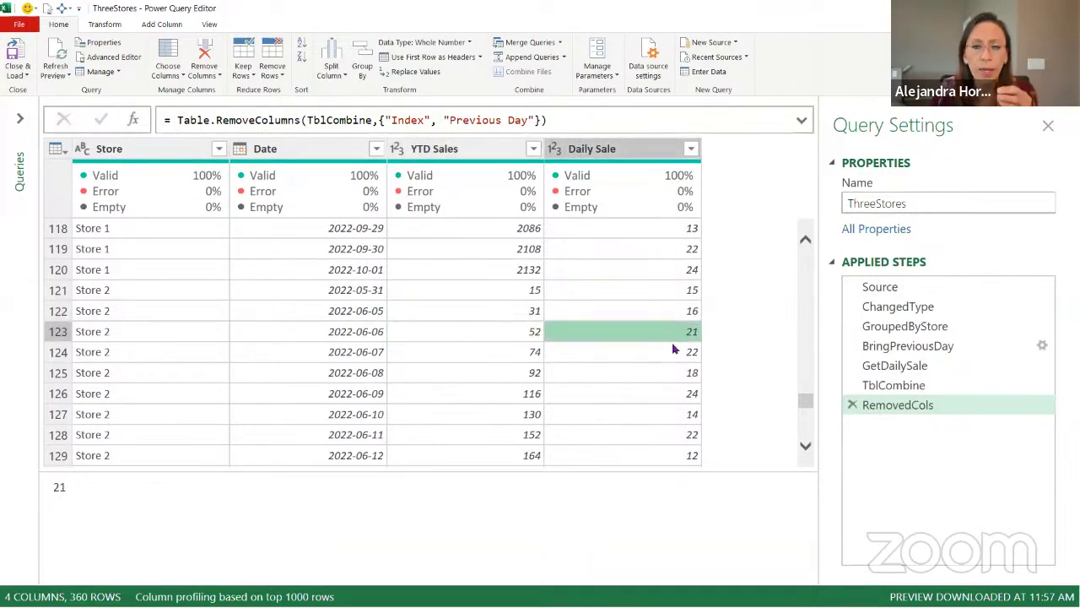
# Step: Scroll down to Store 3 and compare its first Daily Sale with its first YTD Sales
pyautogui.scroll(-2, 672, 349)
pyautogui.scroll(-10, 670, 350)
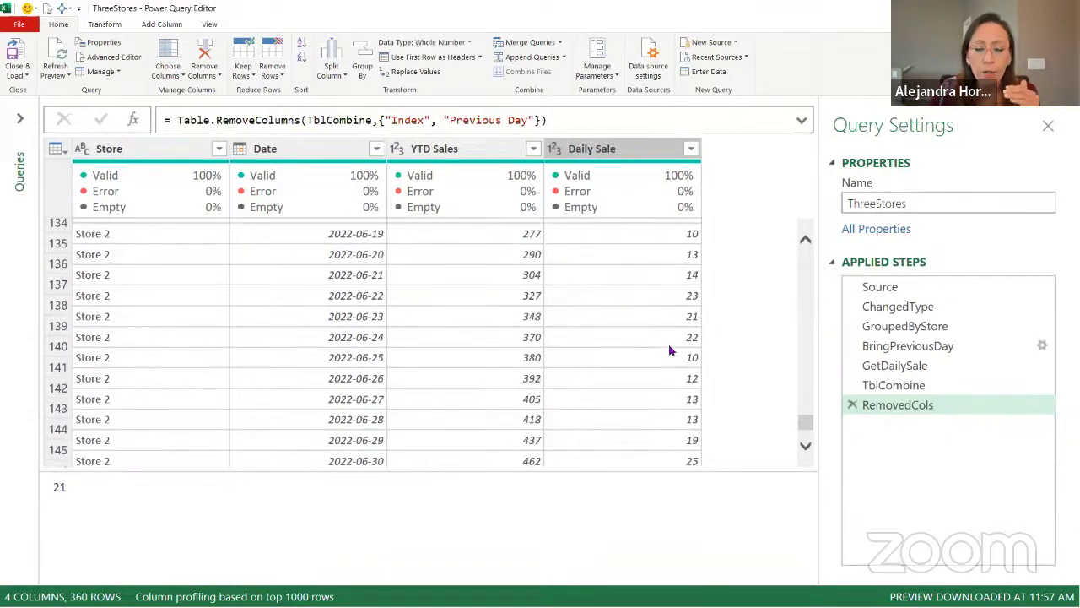
pyautogui.scroll(-5, 667, 351)
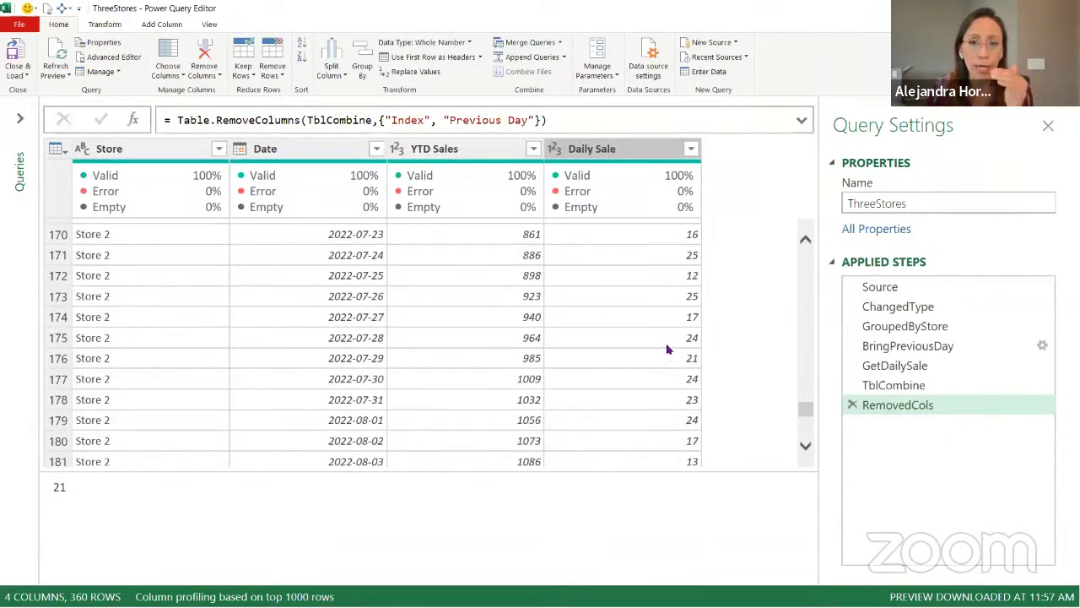
pyautogui.scroll(-6, 518, 349)
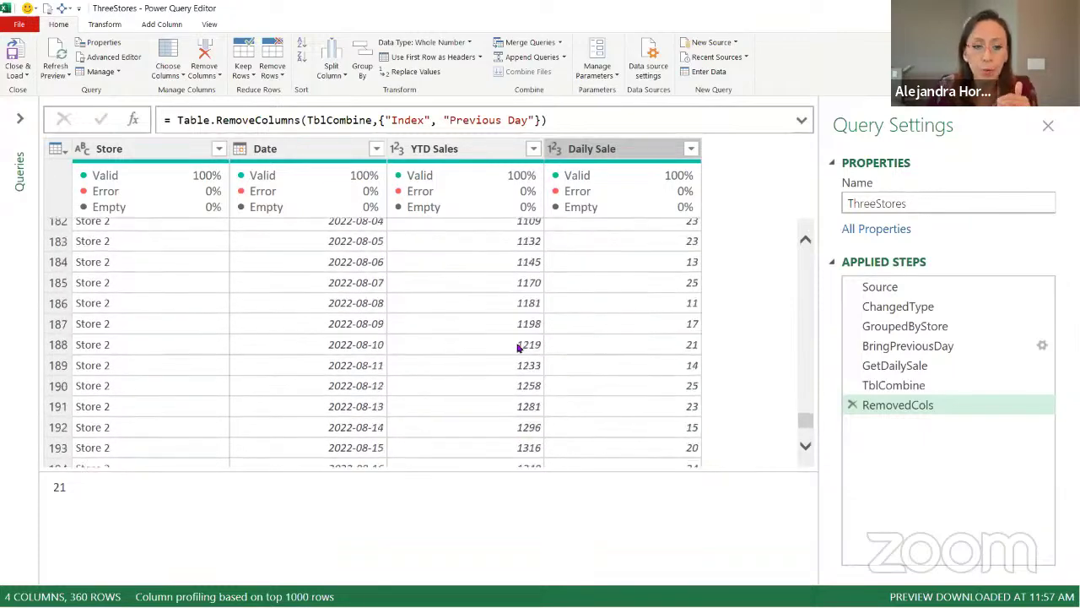
pyautogui.scroll(-9, 518, 349)
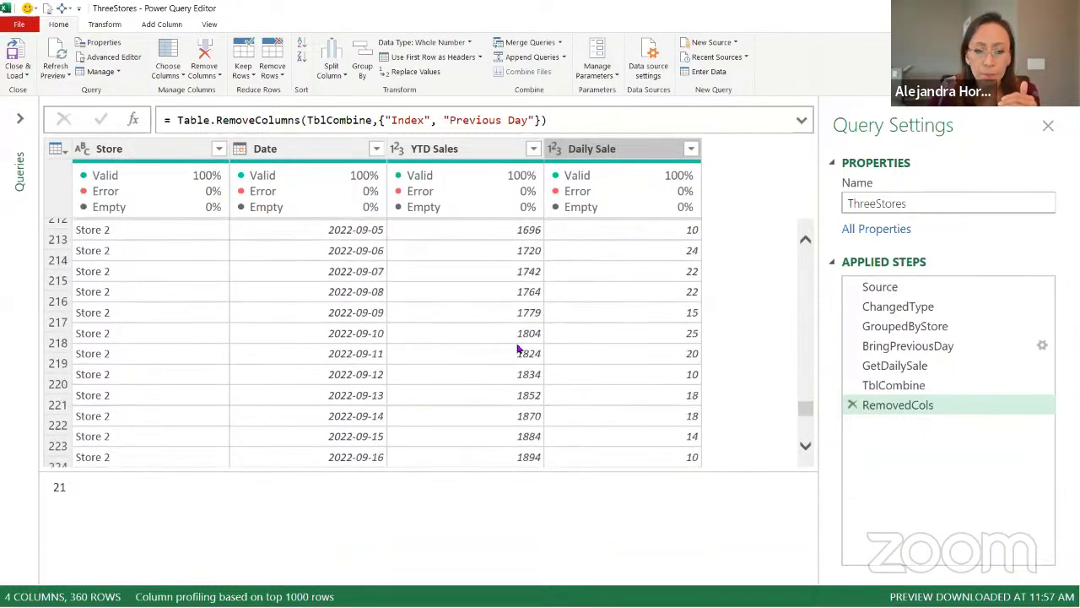
pyautogui.scroll(-7, 519, 349)
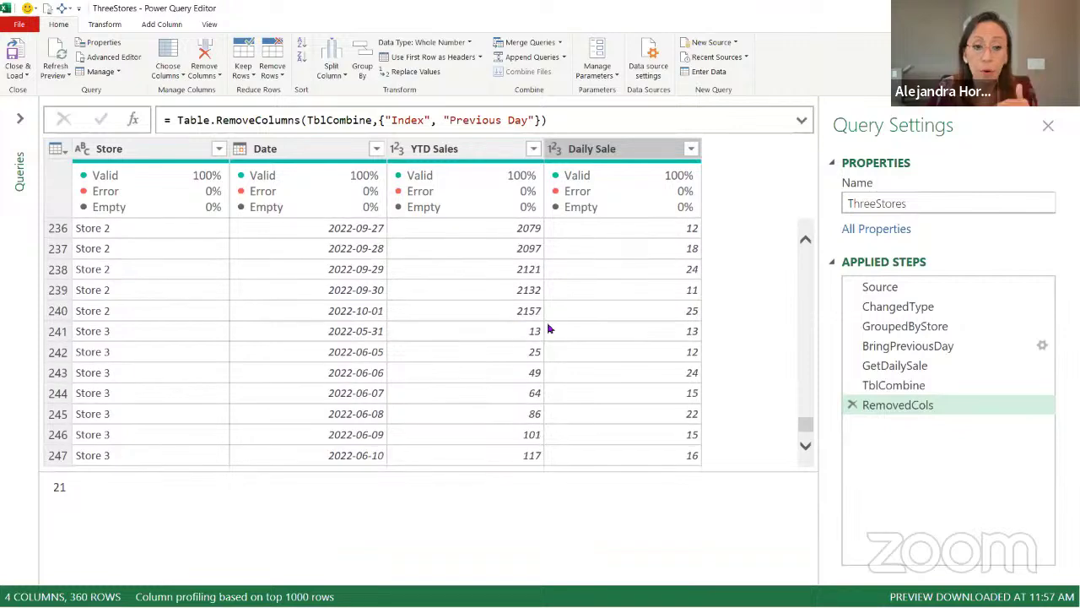
pyautogui.scroll(1, 523, 329)
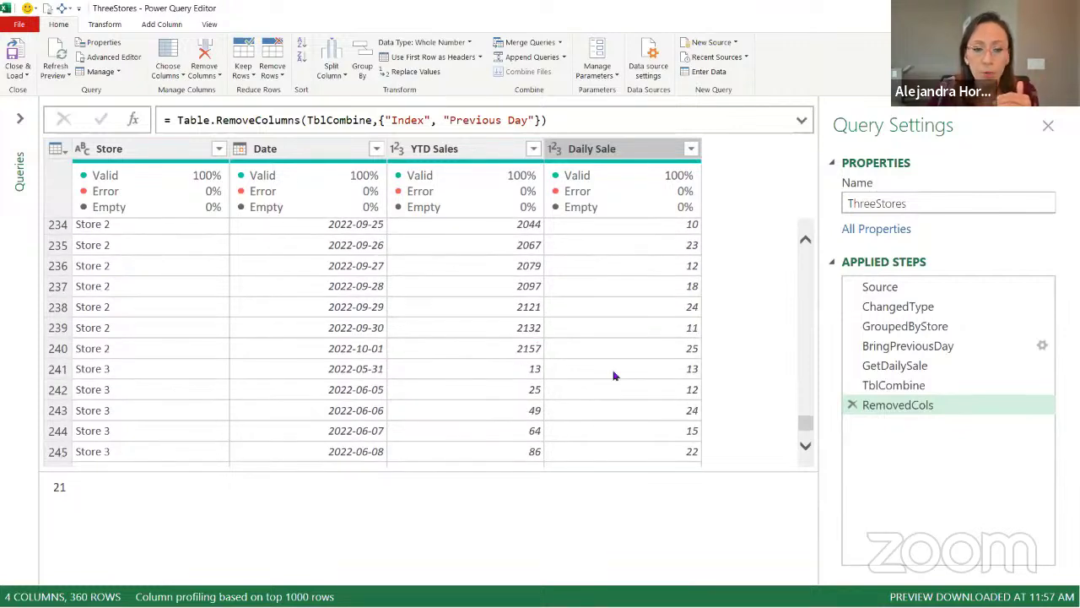
pyautogui.click(644, 372)
pyautogui.click(512, 373)
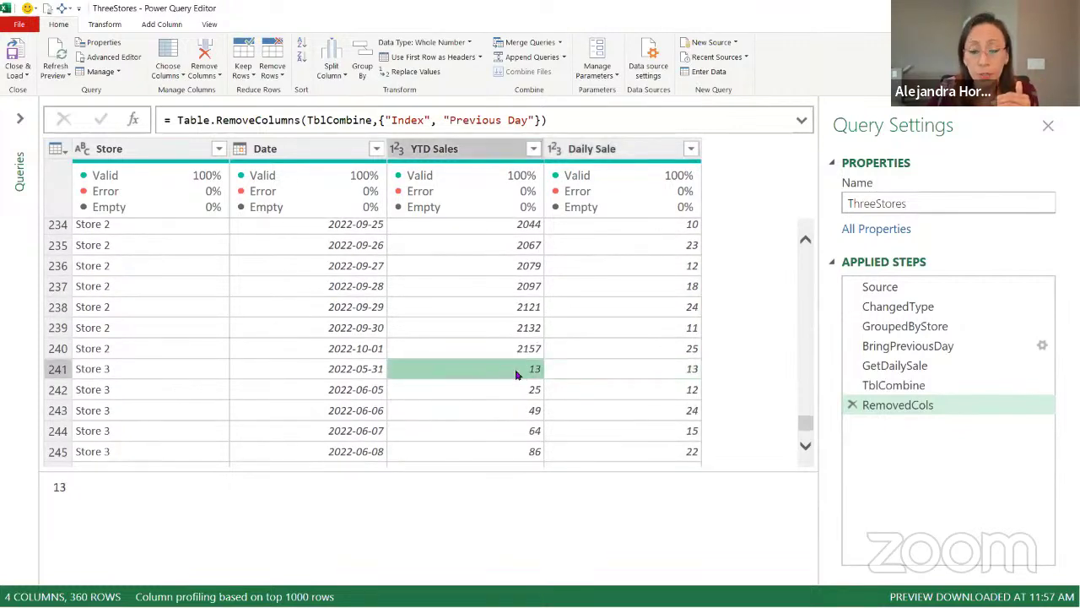
pyautogui.click(581, 374)
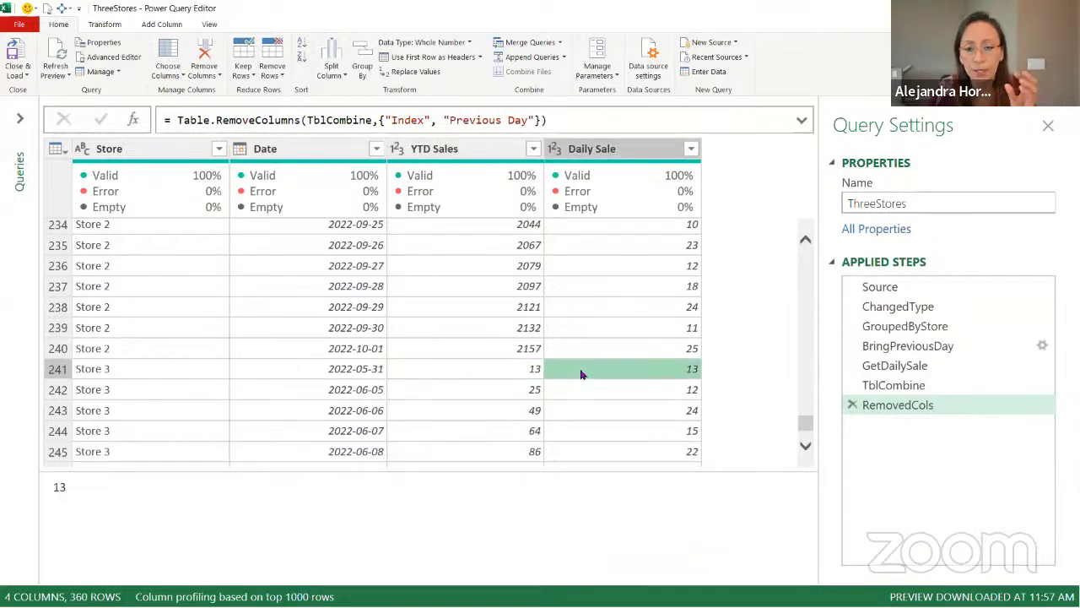
# Step: Check the following Store 3 Daily Sale values, such as 12, against consecutive YTD Sales
pyautogui.click(580, 392)
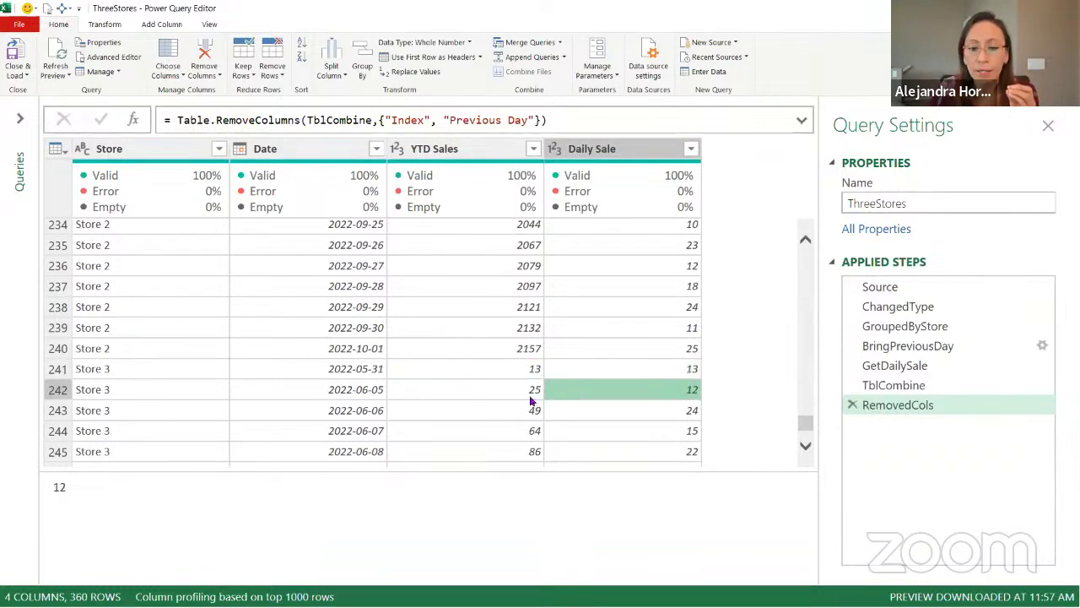
pyautogui.click(521, 394)
pyautogui.click(515, 371)
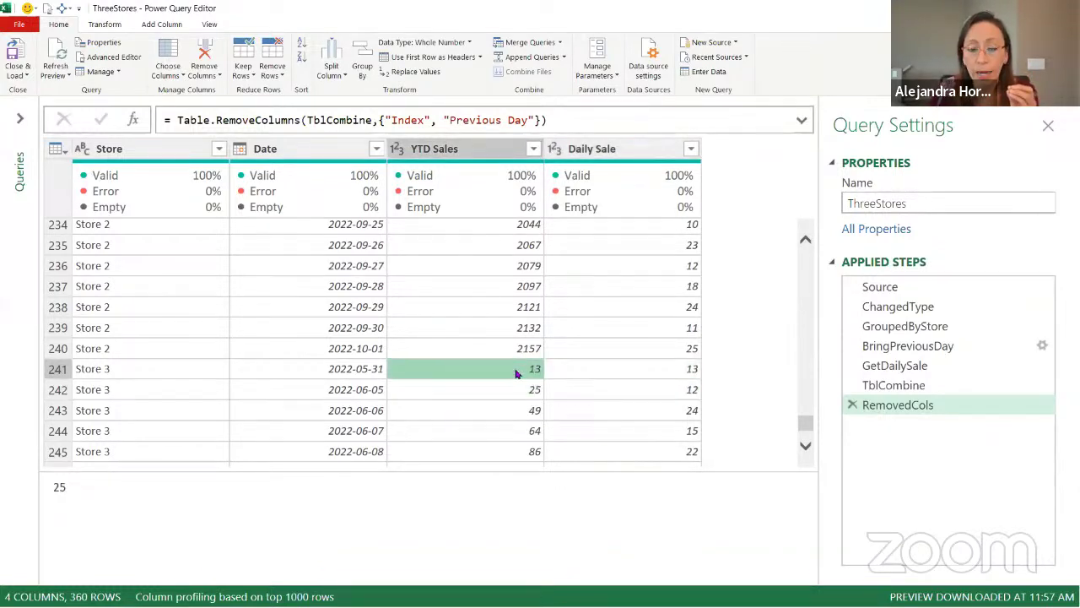
pyautogui.click(614, 393)
pyautogui.click(530, 413)
pyautogui.click(576, 414)
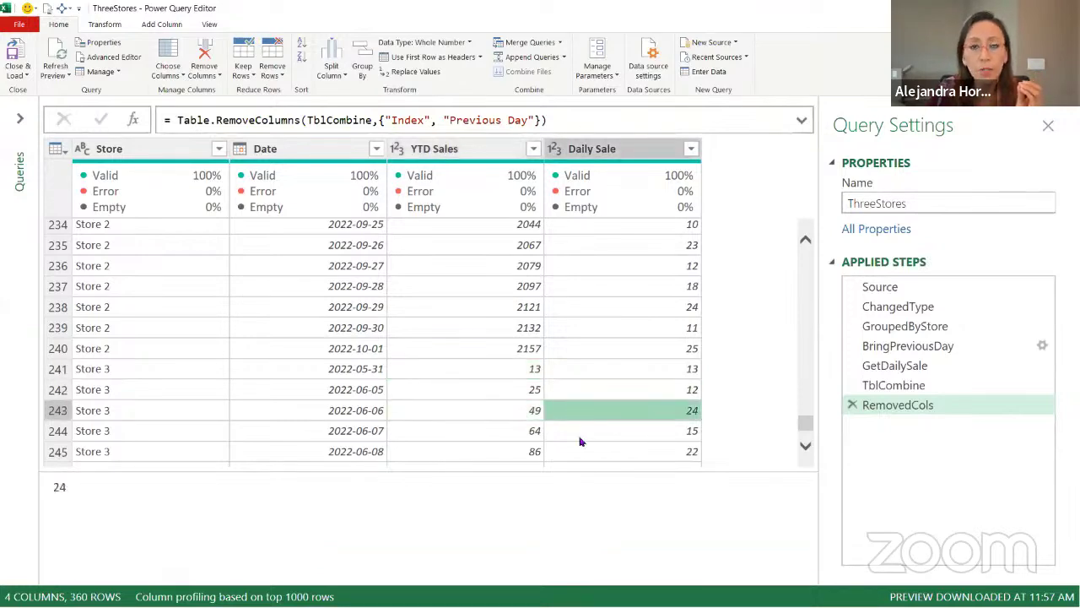
pyautogui.click(580, 435)
pyautogui.scroll(3, 650, 413)
# Step: Step through TblCombine and GetDailySale to BringPreviousDay with the formula bar expanded
pyautogui.click(920, 385)
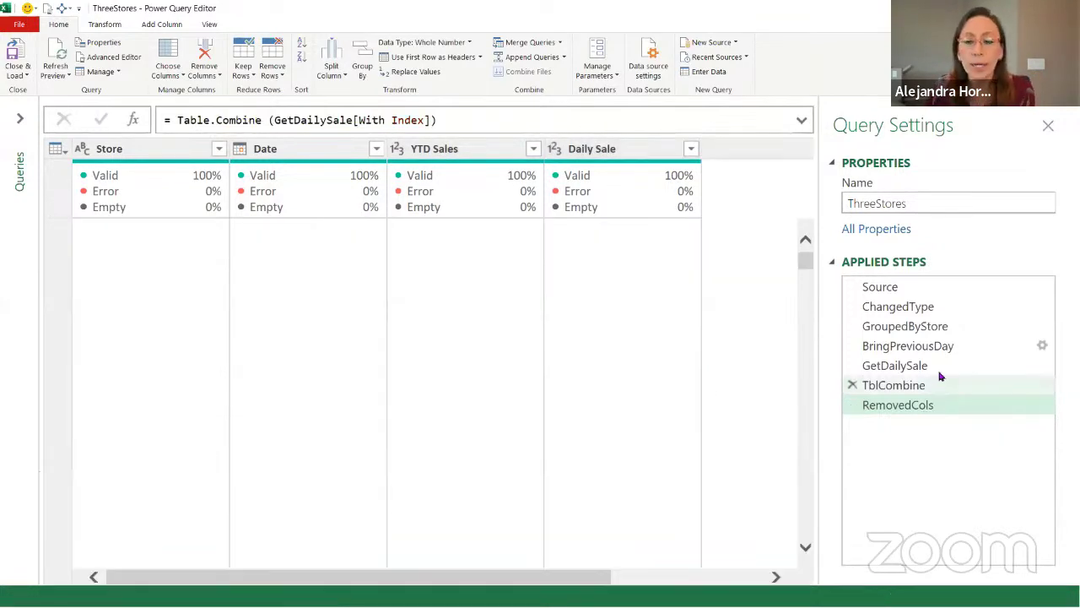
pyautogui.click(929, 375)
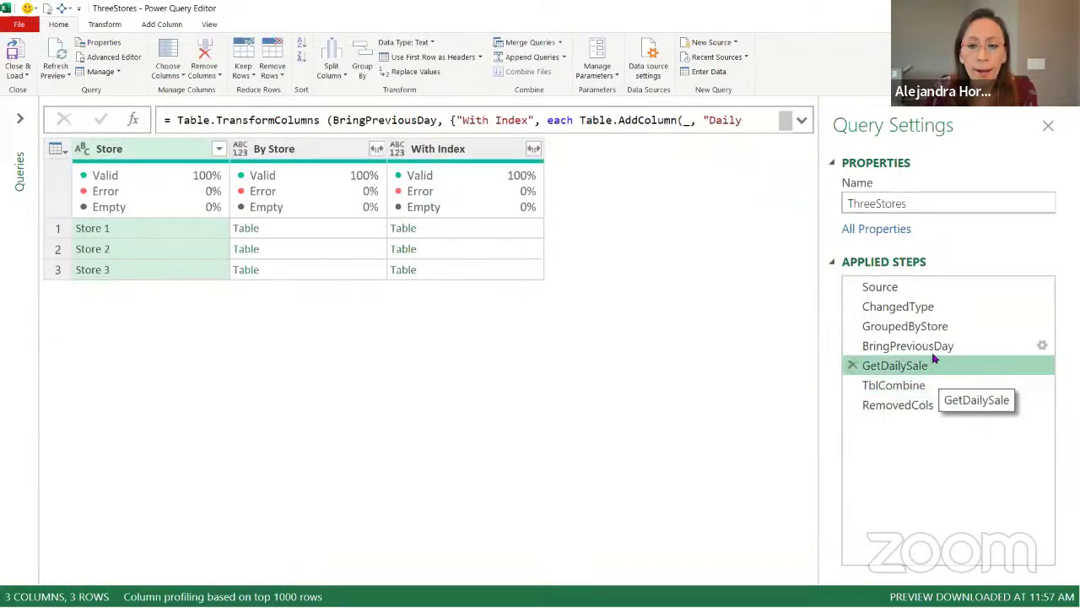
pyautogui.click(801, 120)
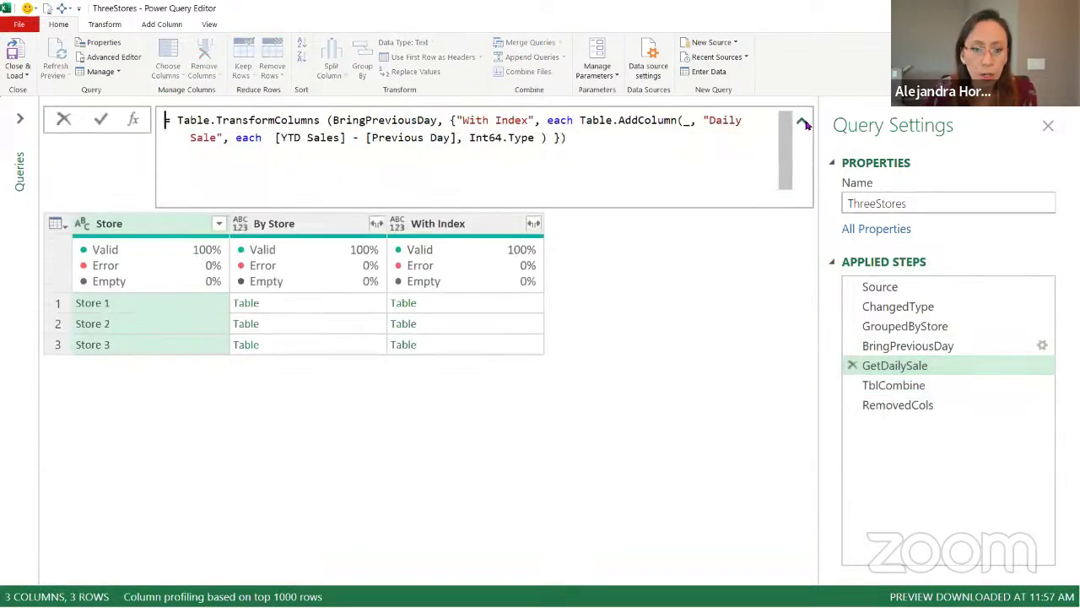
pyautogui.click(934, 347)
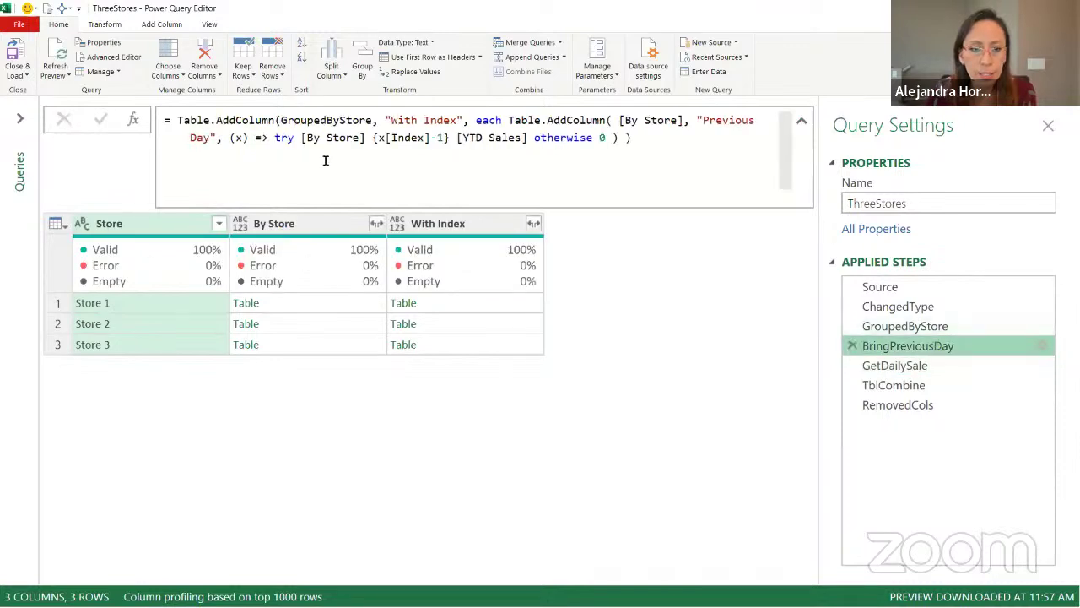
# Step: Highlight the (x) function, the {x[Index]-1} lookup and the YTD Sales reference in the formula
pyautogui.moveTo(229, 138); pyautogui.dragTo(625, 137)
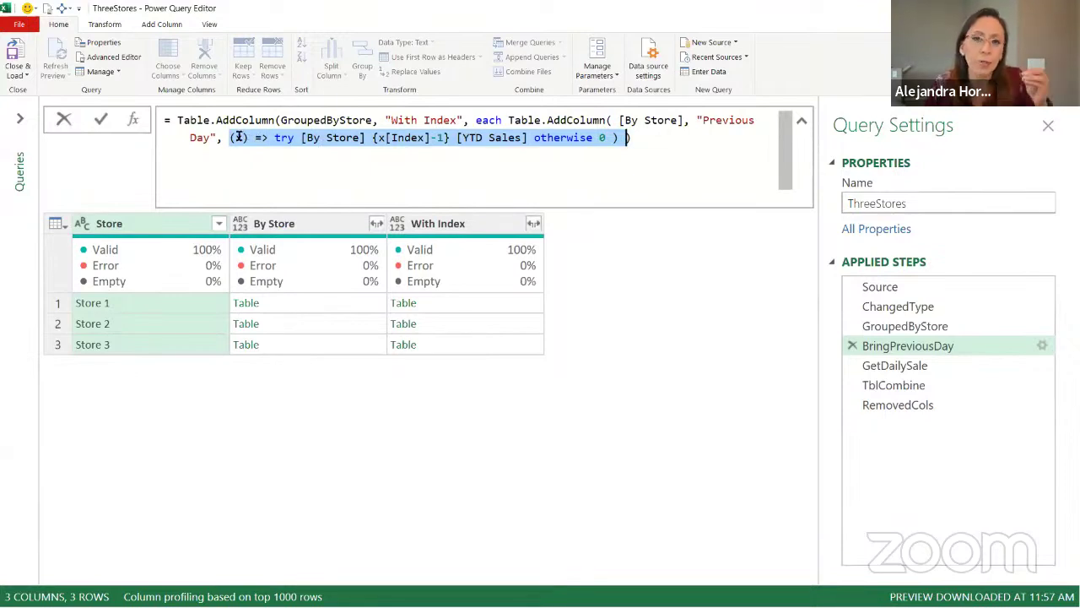
pyautogui.click(373, 137)
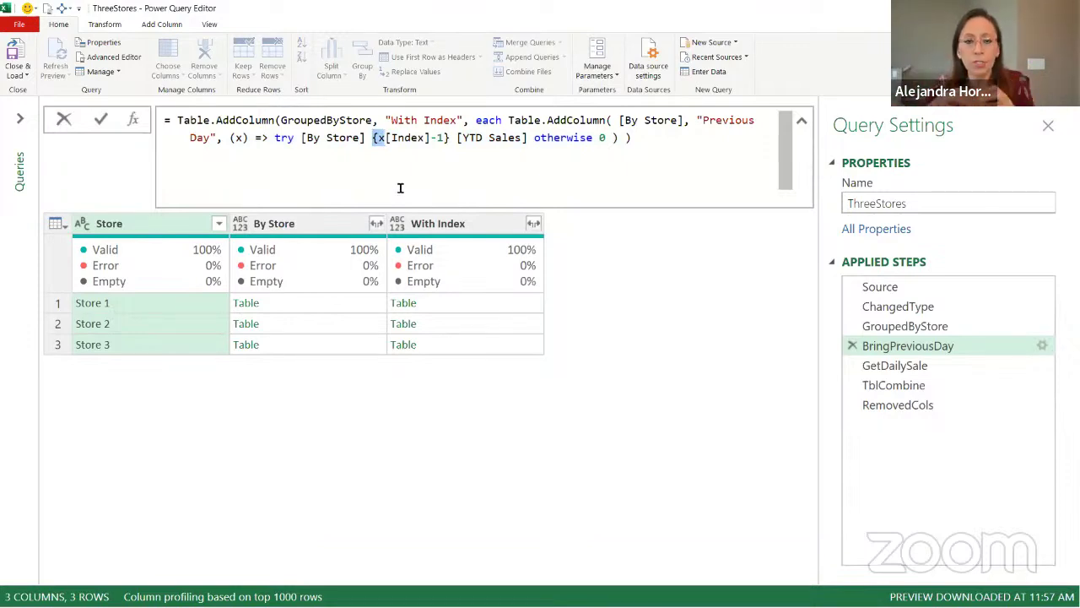
pyautogui.click(415, 138)
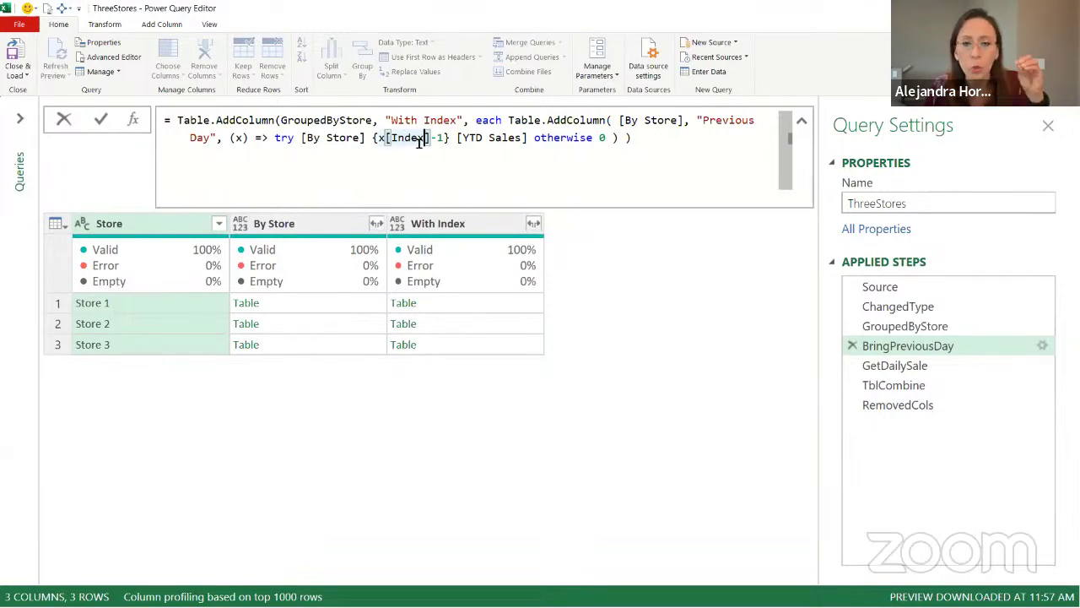
pyautogui.moveTo(458, 138); pyautogui.dragTo(523, 137)
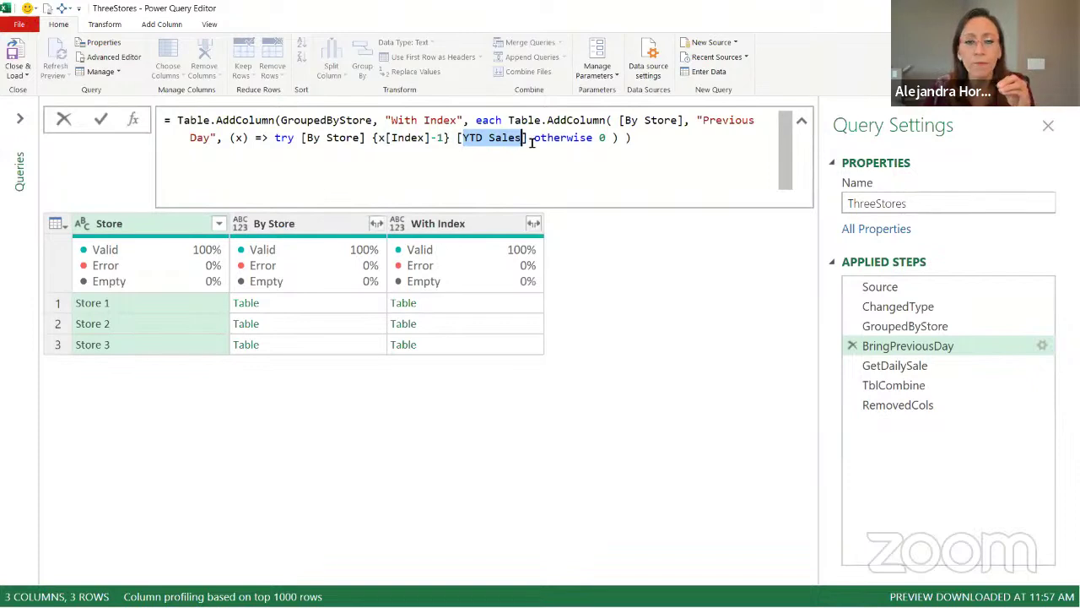
pyautogui.click(306, 302)
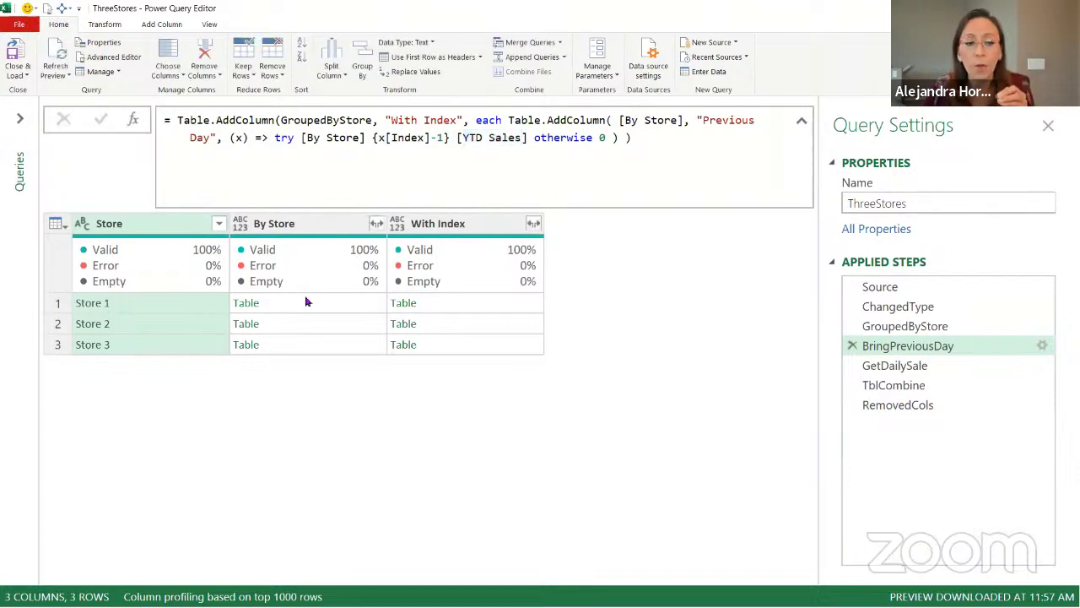
# Step: Preview Store 1's With Index table, collapse the formula bar and enlarge the preview pane
pyautogui.moveTo(234, 471); pyautogui.dragTo(256, 382)
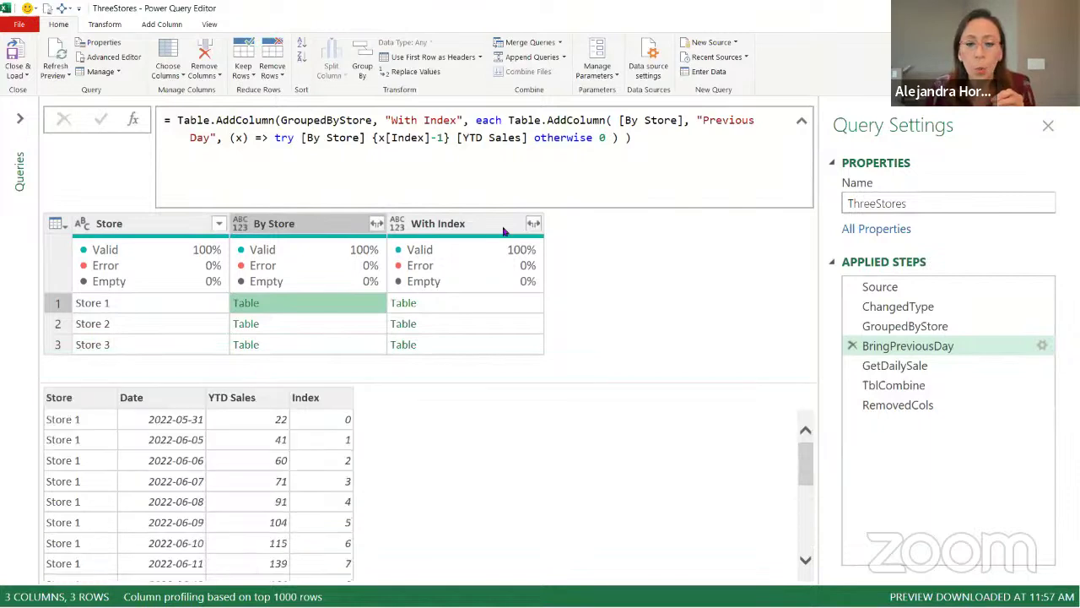
pyautogui.click(506, 306)
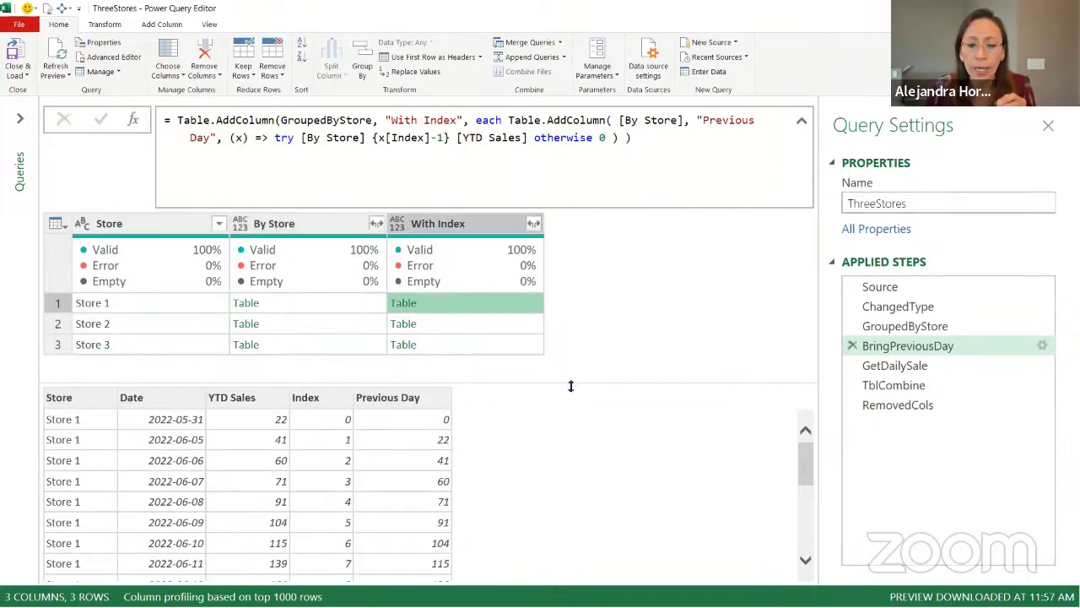
pyautogui.click(802, 121)
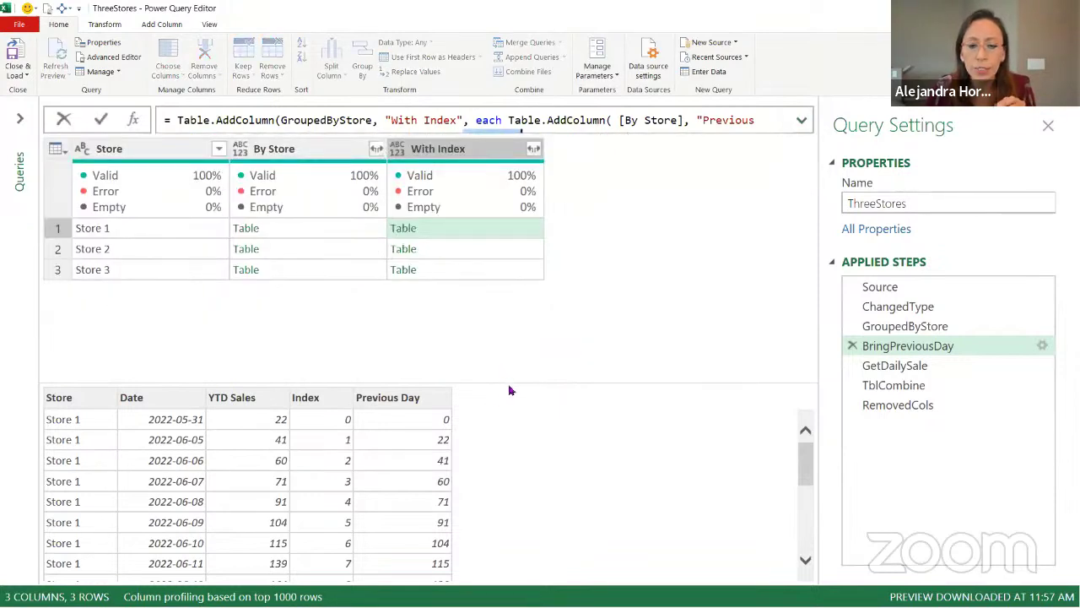
pyautogui.moveTo(506, 383); pyautogui.dragTo(516, 319)
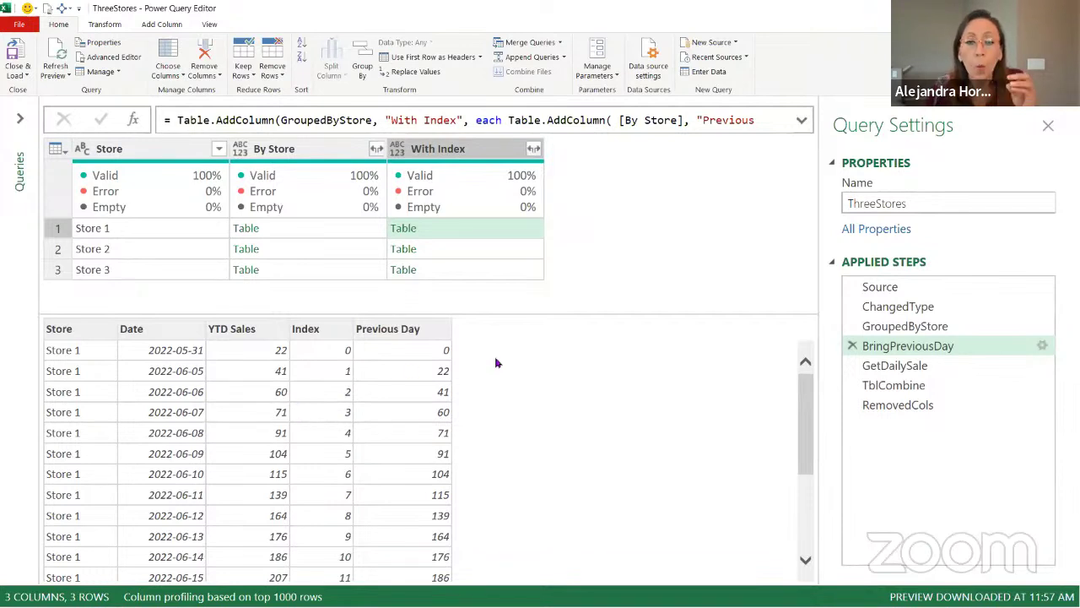
# Step: Select GetDailySale to preview Store 1's table with Daily Sale, and expand the Queries pane
pyautogui.click(876, 368)
pyautogui.click(509, 233)
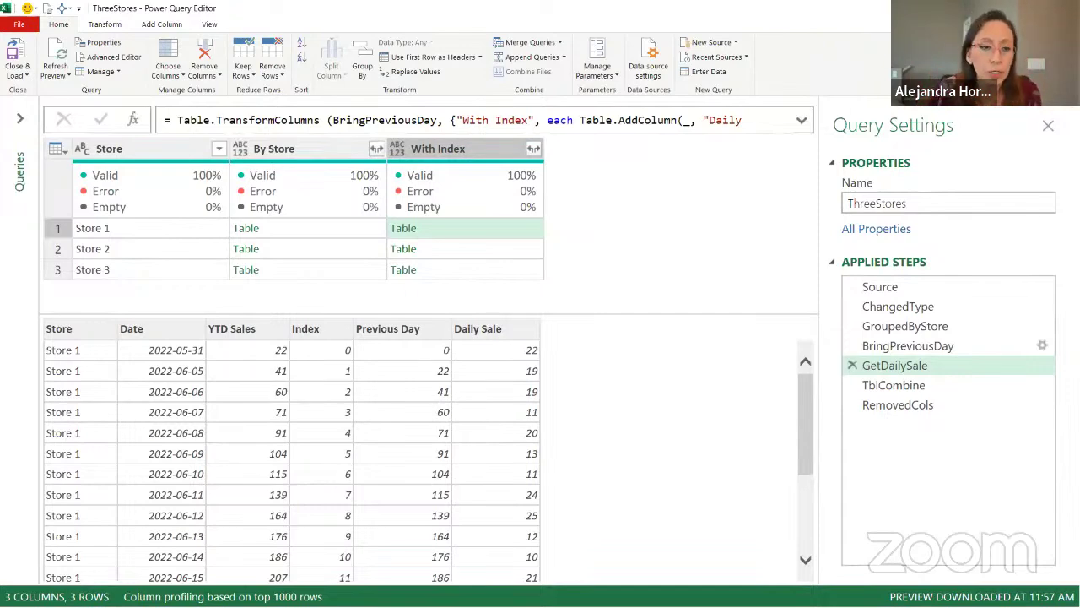
pyautogui.click(19, 118)
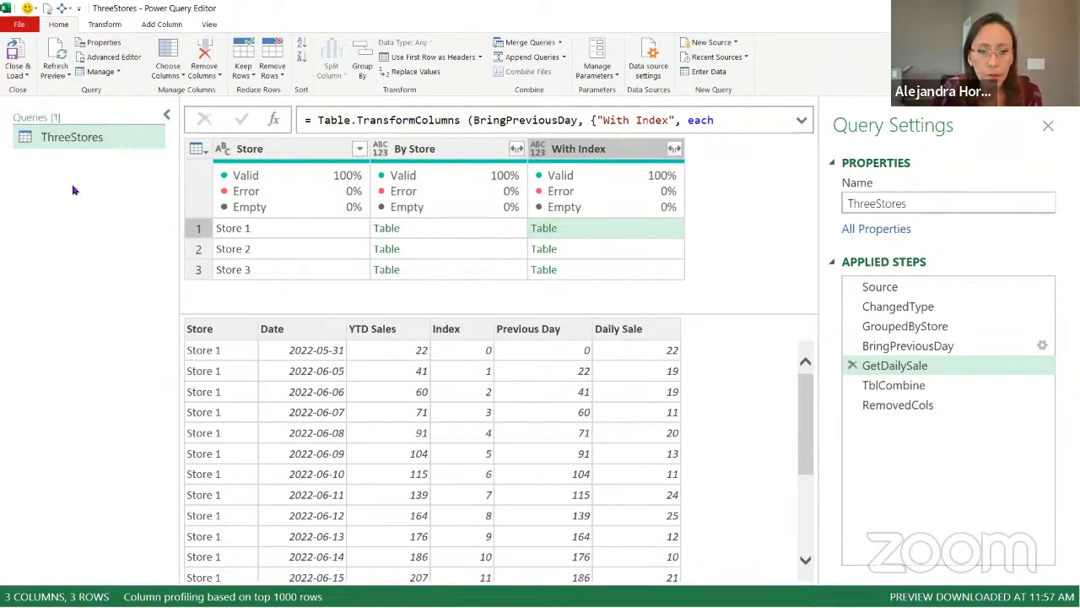
# Step: Review the Source step formula, then Close & Load back to the workbook
pyautogui.click(891, 289)
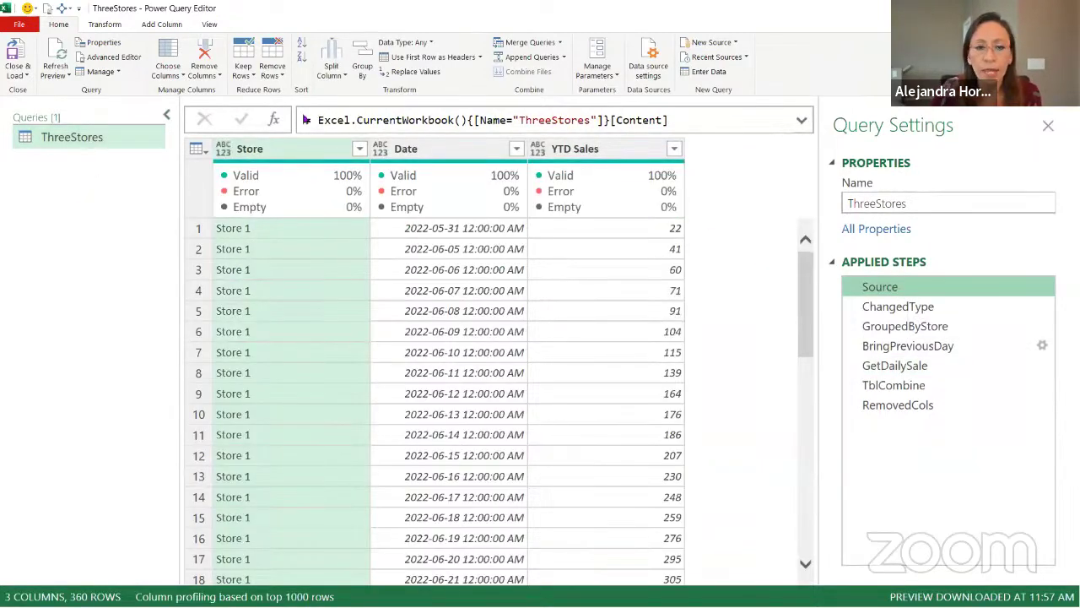
pyautogui.moveTo(684, 119); pyautogui.dragTo(293, 137)
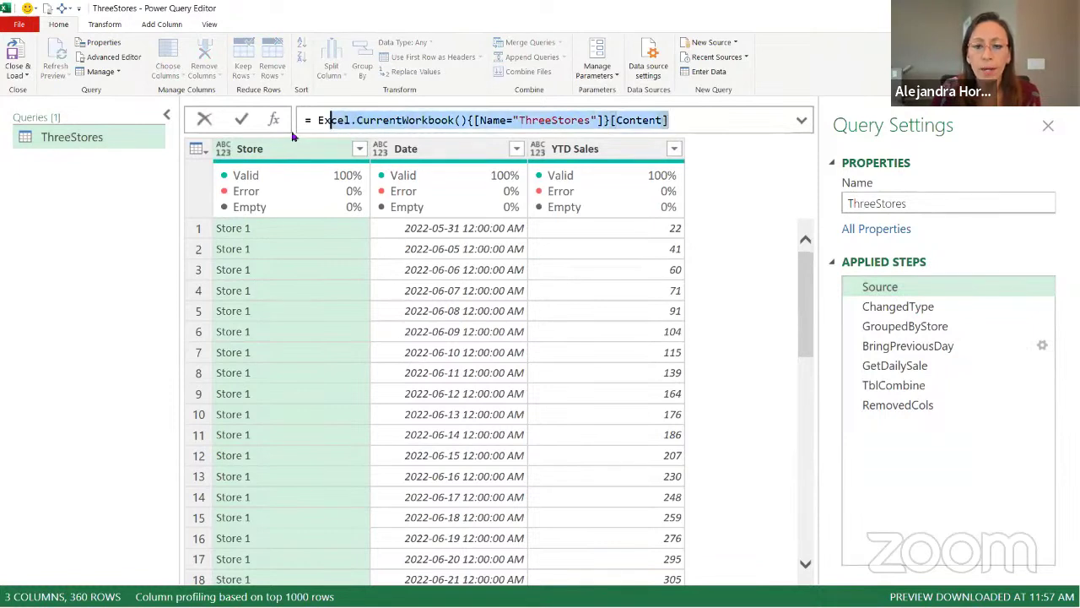
pyautogui.click(202, 123)
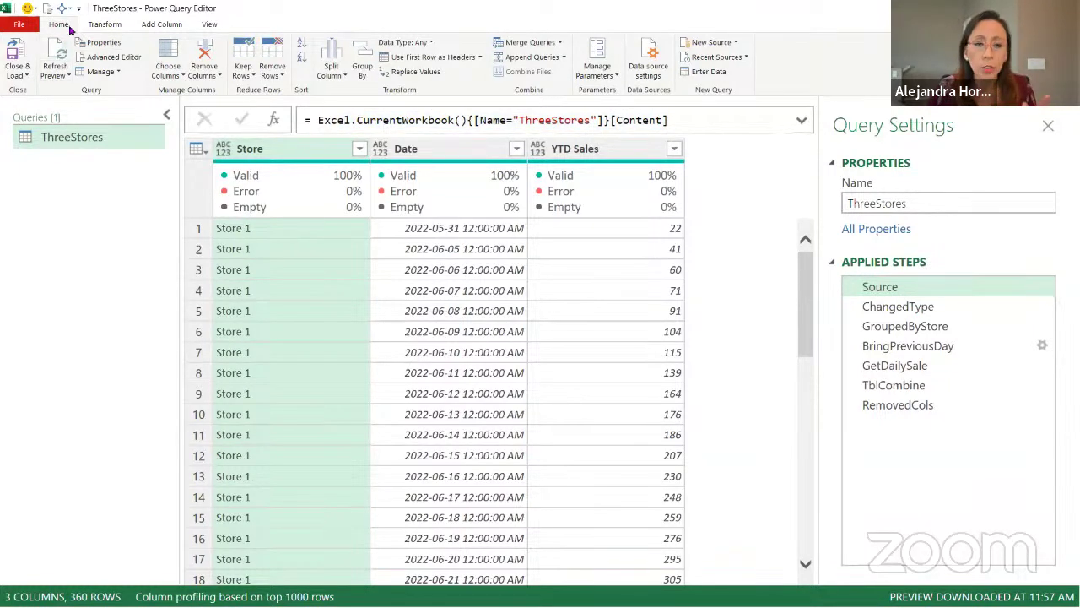
pyautogui.click(25, 75)
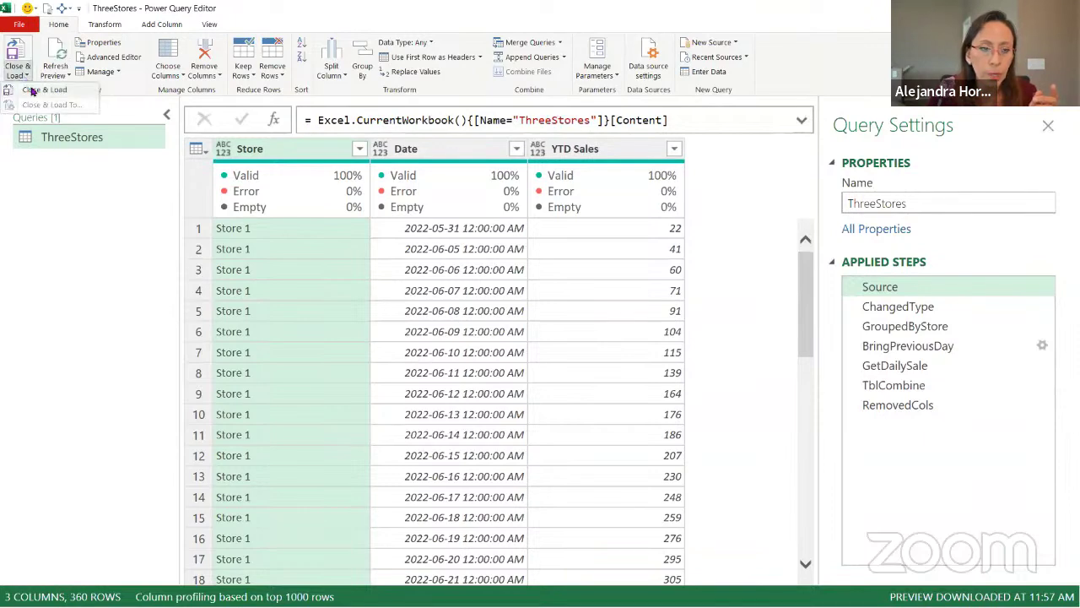
pyautogui.click(35, 91)
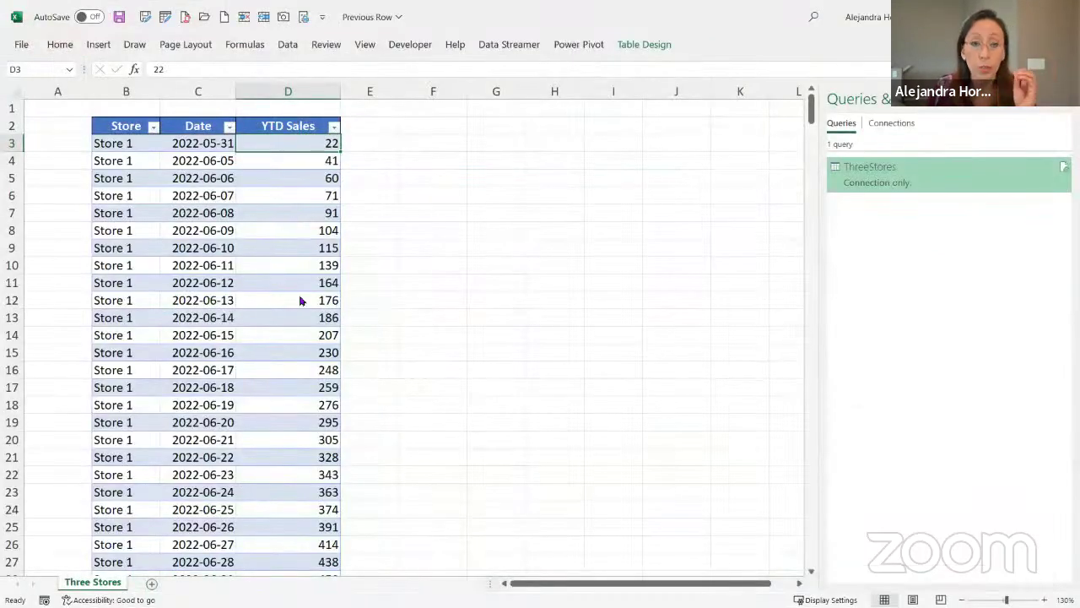
# Step: Create a new query from the Three Stores sales table with From Table/Range
pyautogui.click(257, 246)
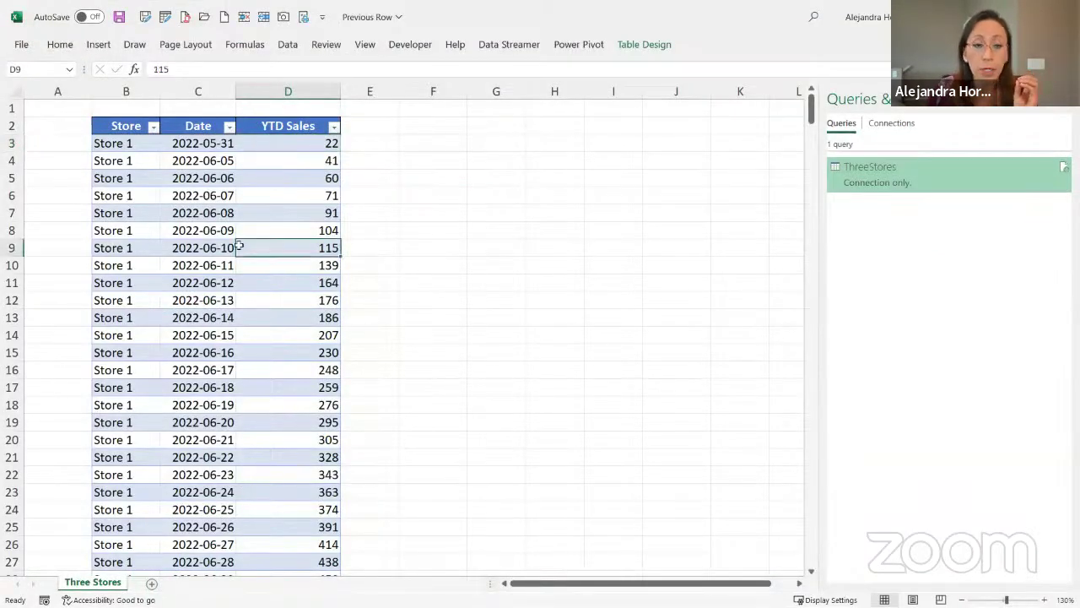
pyautogui.rightClick(265, 195)
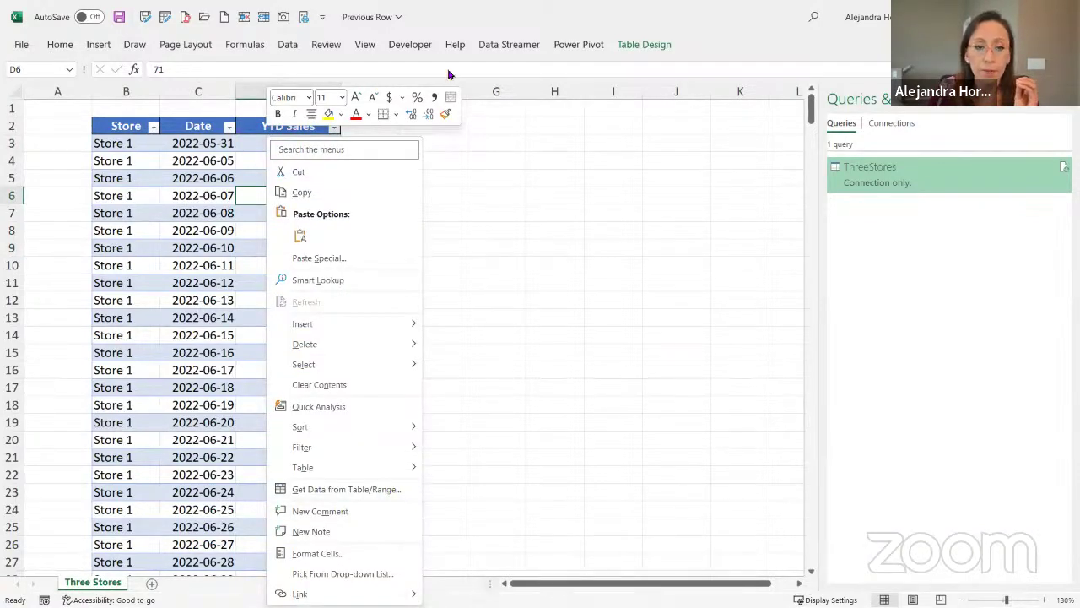
pyautogui.click(290, 55)
pyautogui.click(290, 53)
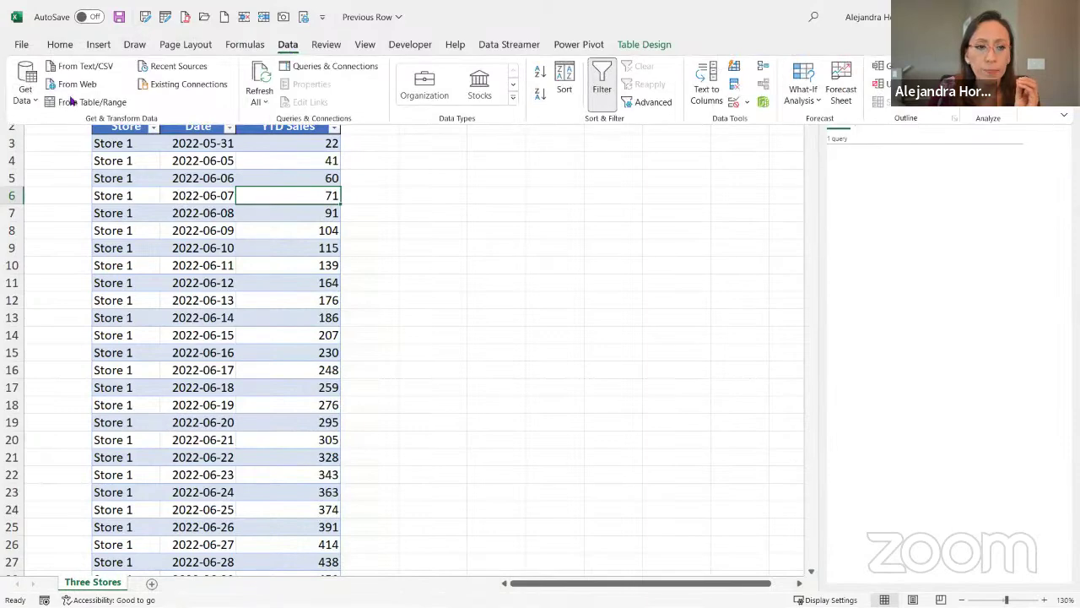
pyautogui.click(37, 97)
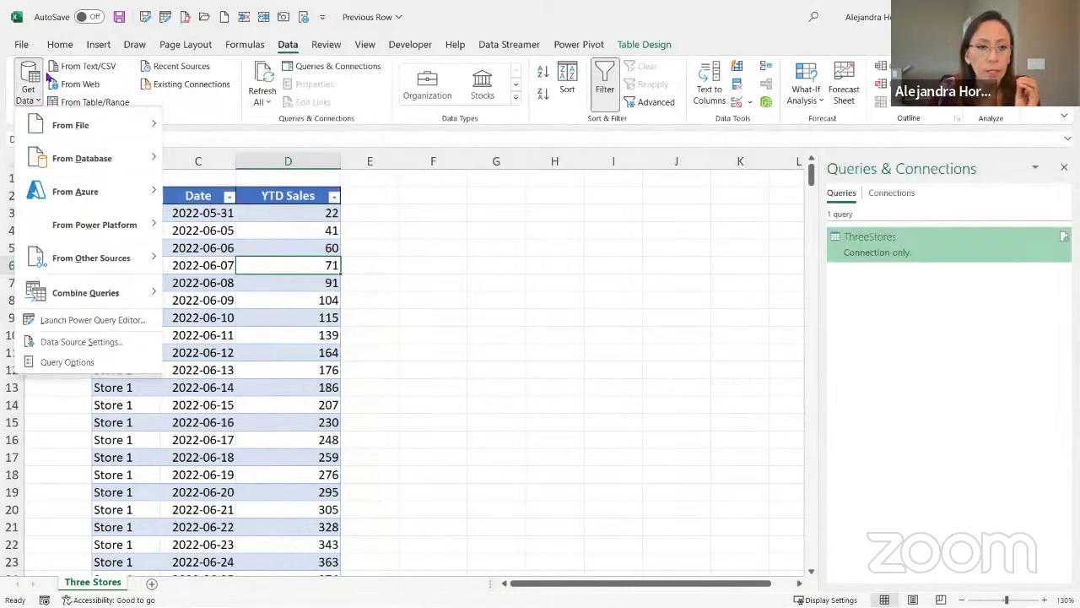
pyautogui.click(95, 104)
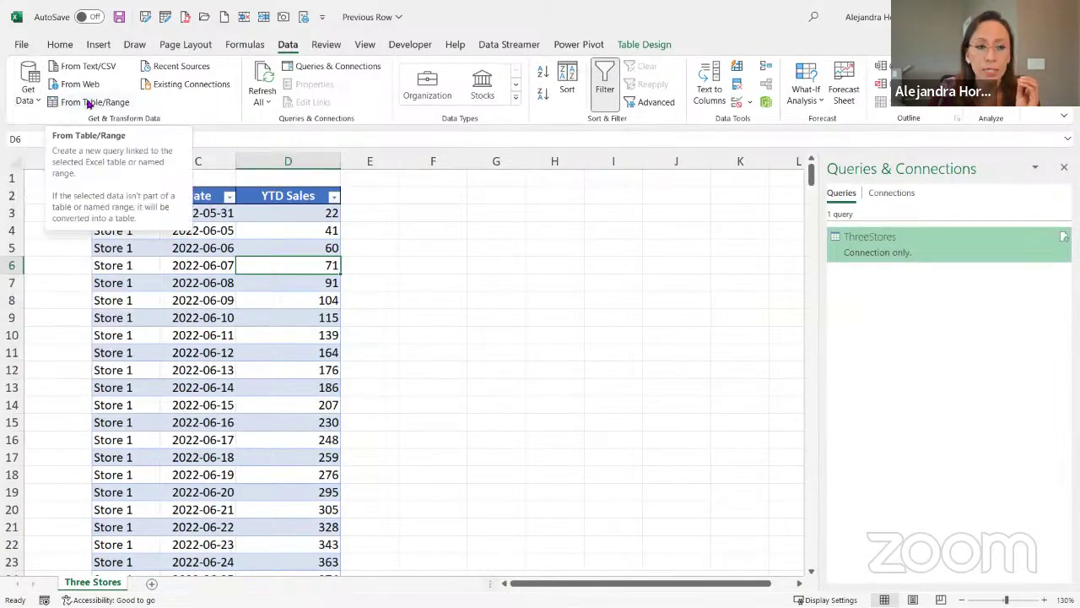
pyautogui.click(88, 106)
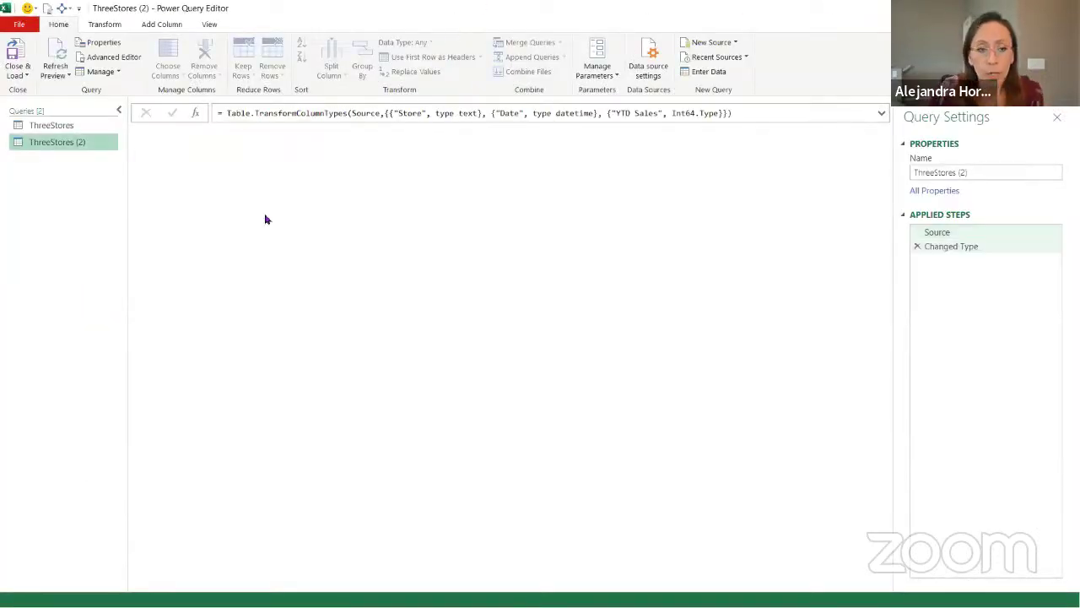
# Step: Rename the ThreeStores (2) query to ThreeStoresLive
pyautogui.press('F2')
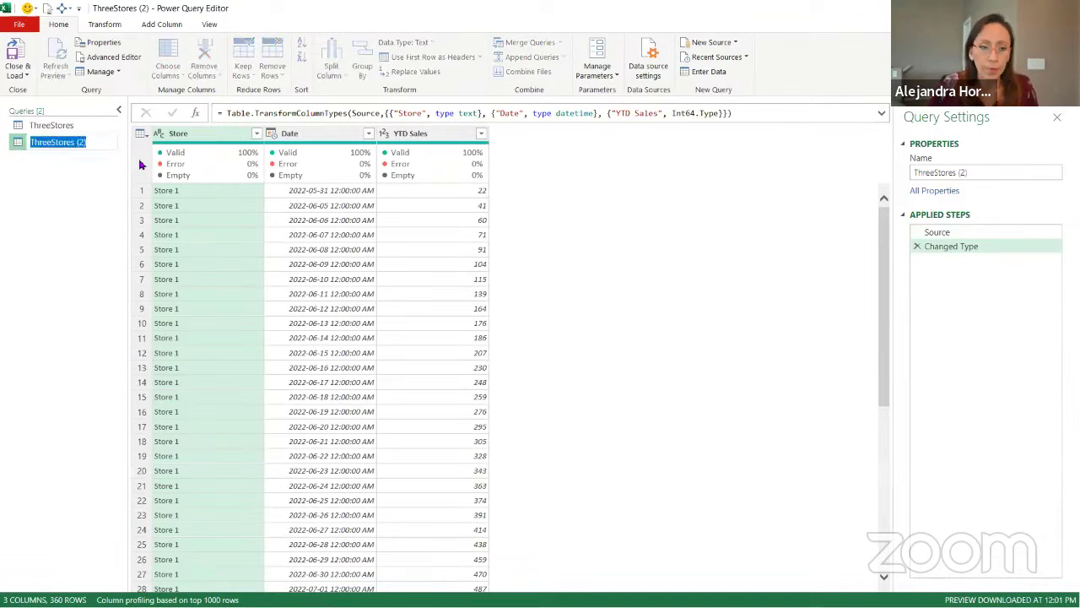
pyautogui.press('End')
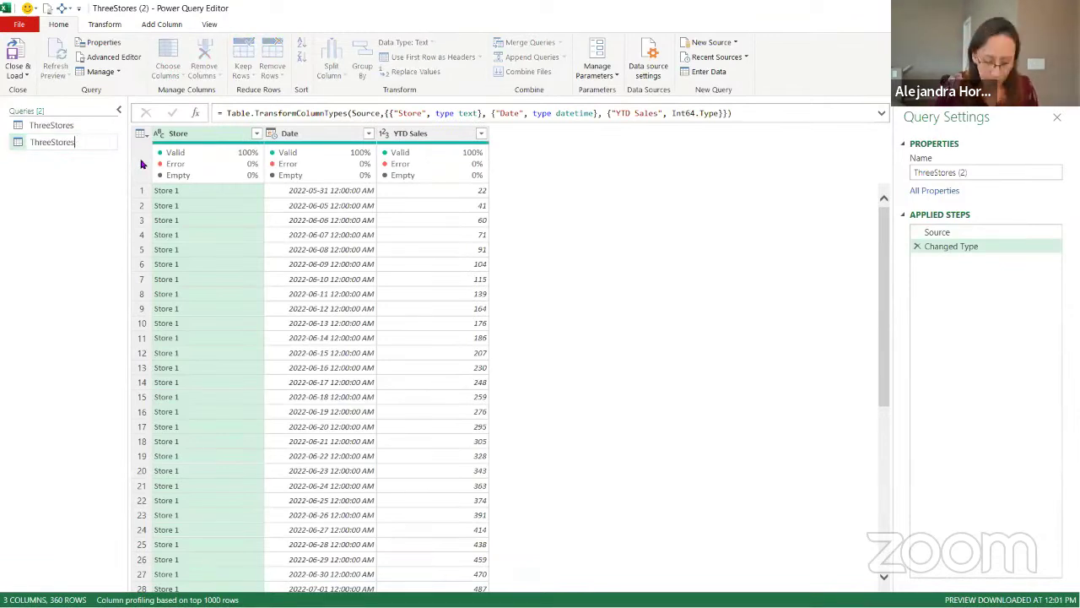
pyautogui.press('Return')
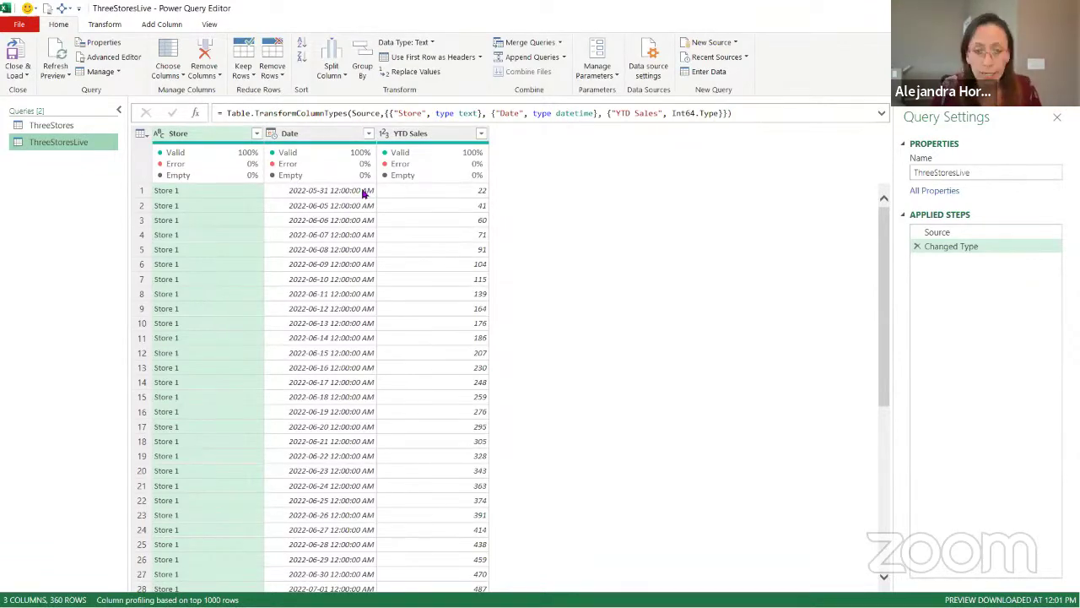
# Step: Zoom in, preview the Date values and set the Date column type to Date
pyautogui.hotkey('ctrl', '+')
pyautogui.hotkey('ctrl', '+')
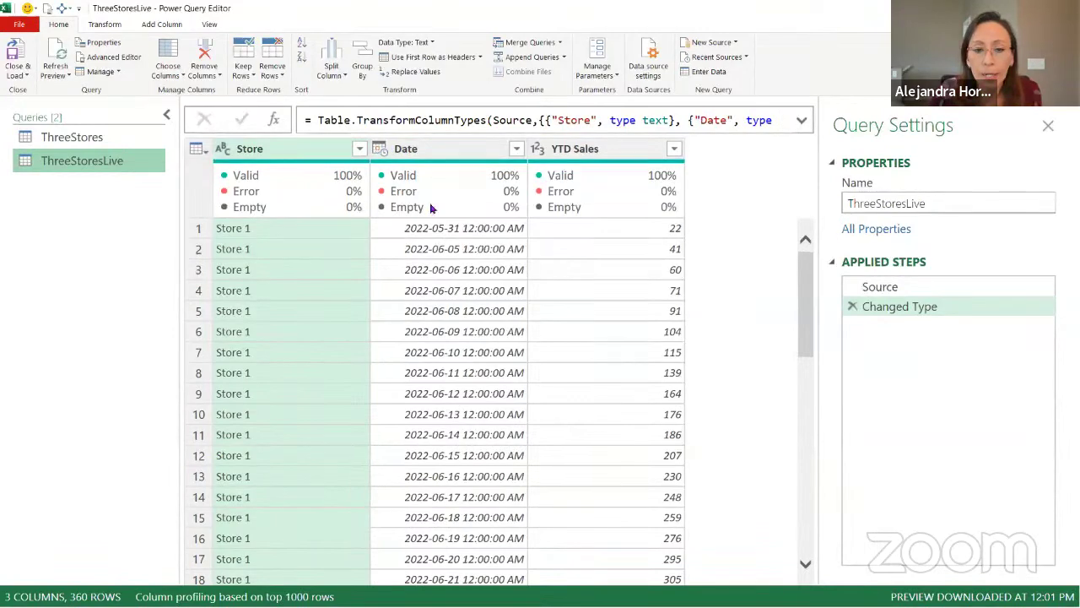
pyautogui.click(446, 247)
pyautogui.click(448, 230)
pyautogui.click(454, 253)
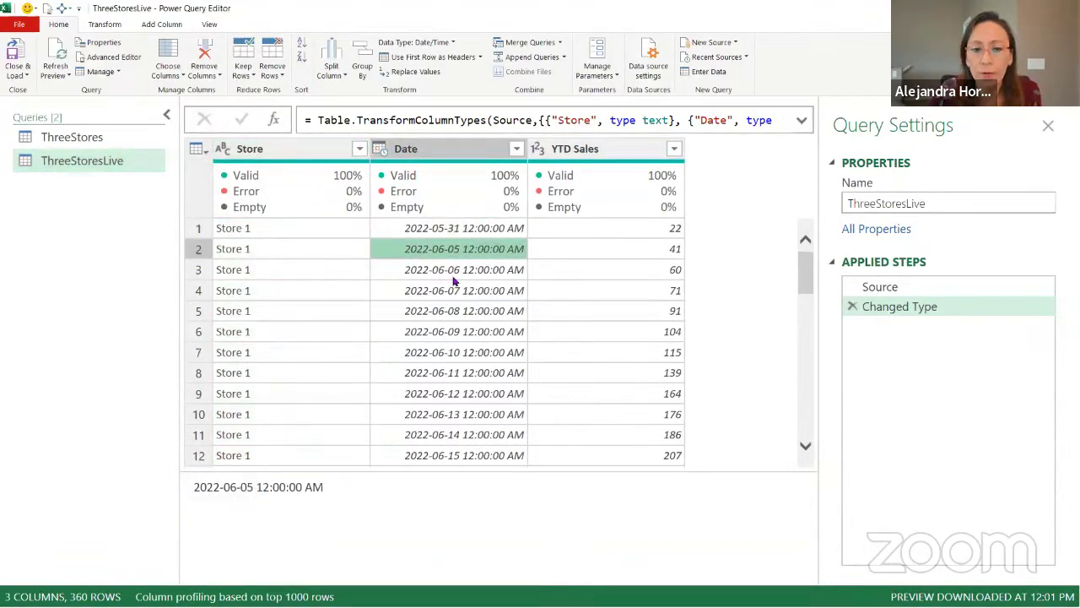
pyautogui.click(382, 151)
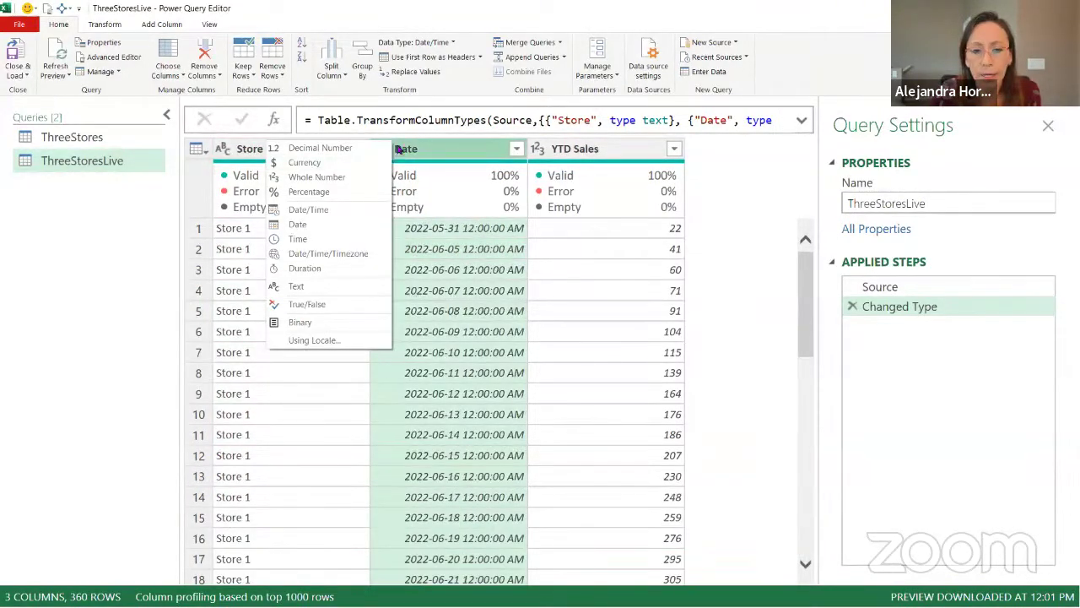
pyautogui.click(333, 224)
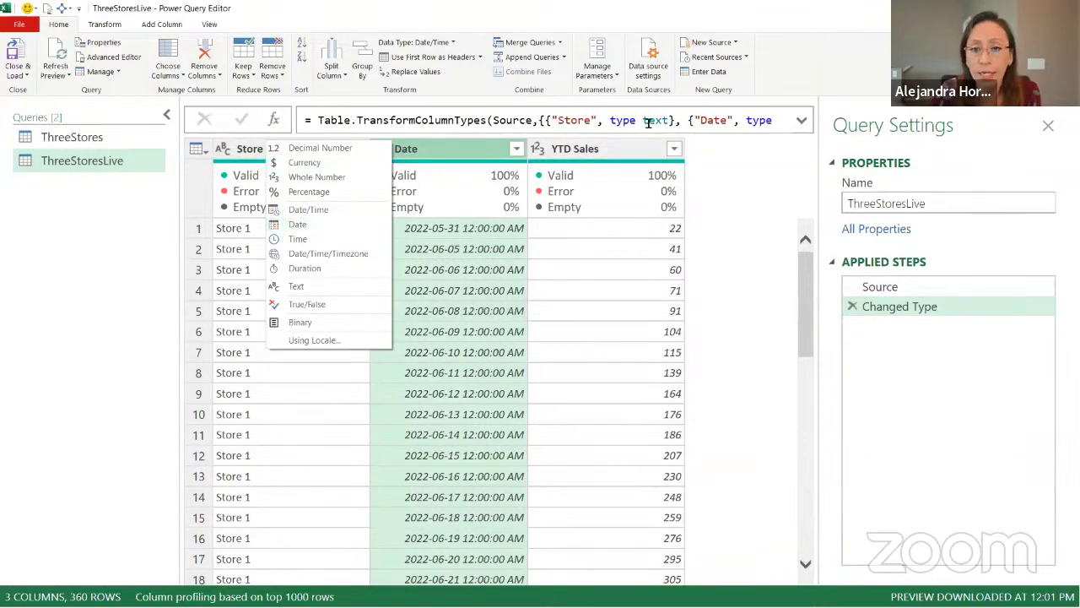
# Step: Edit the Changed Type formula from 'type datetime' to 'type date' and collapse the Queries pane
pyautogui.click(802, 121)
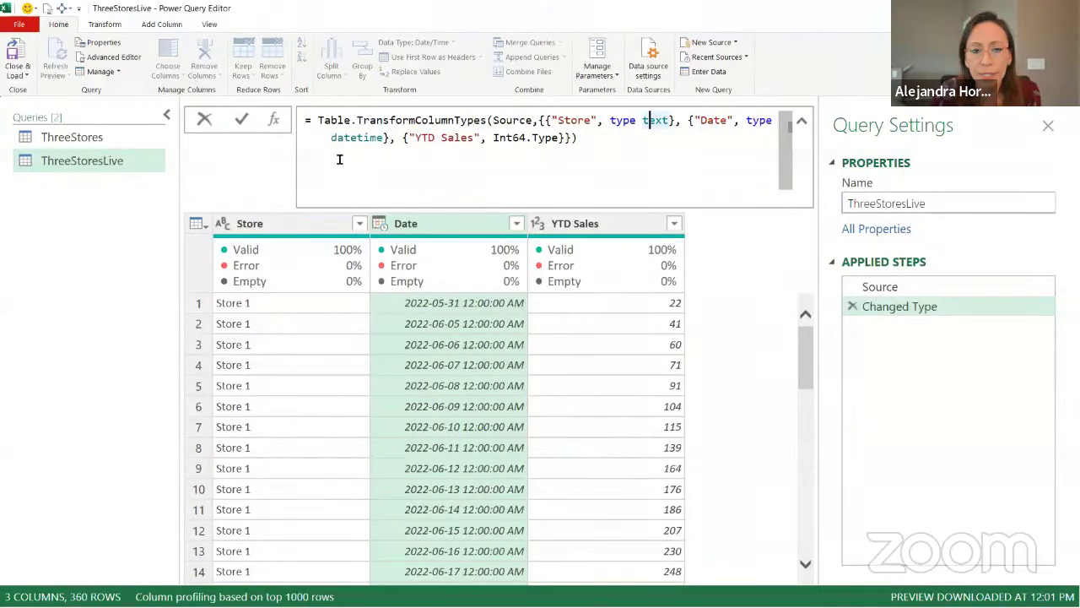
pyautogui.moveTo(358, 137); pyautogui.dragTo(384, 137)
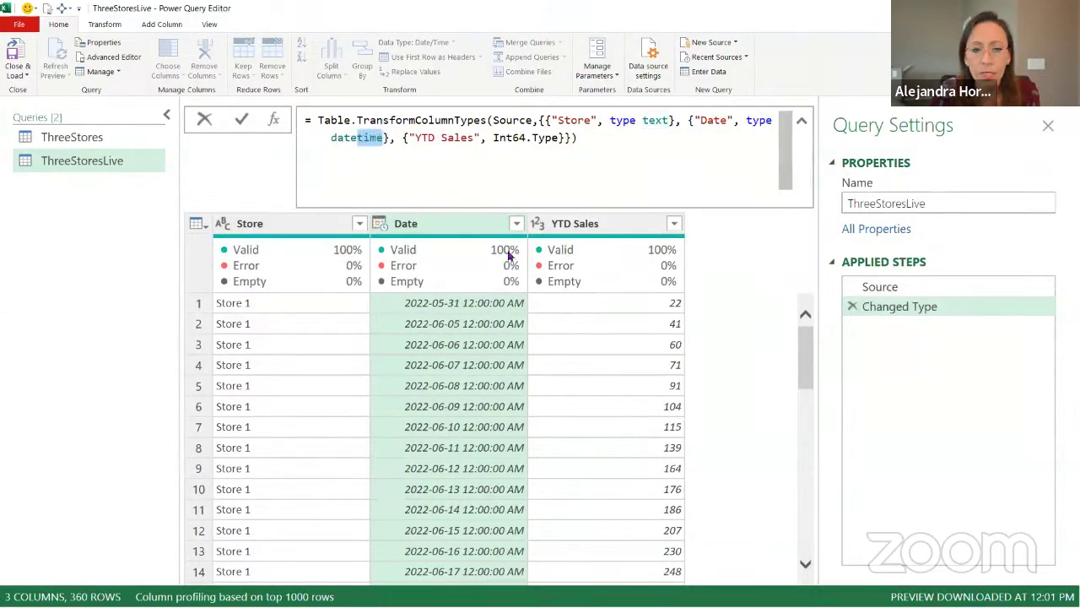
pyautogui.press('BackSpace')
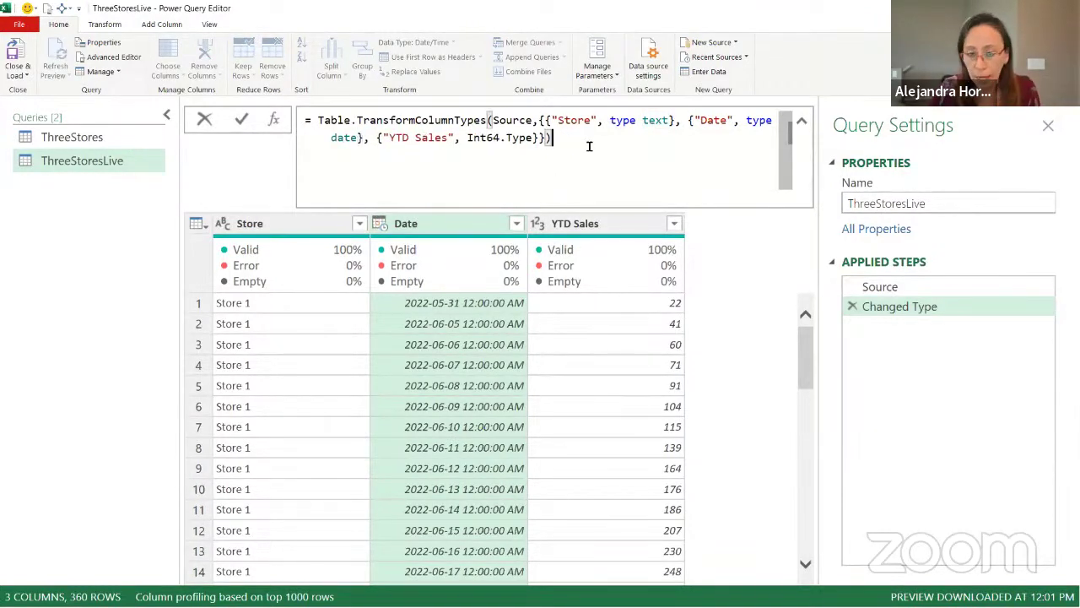
pyautogui.press('Return')
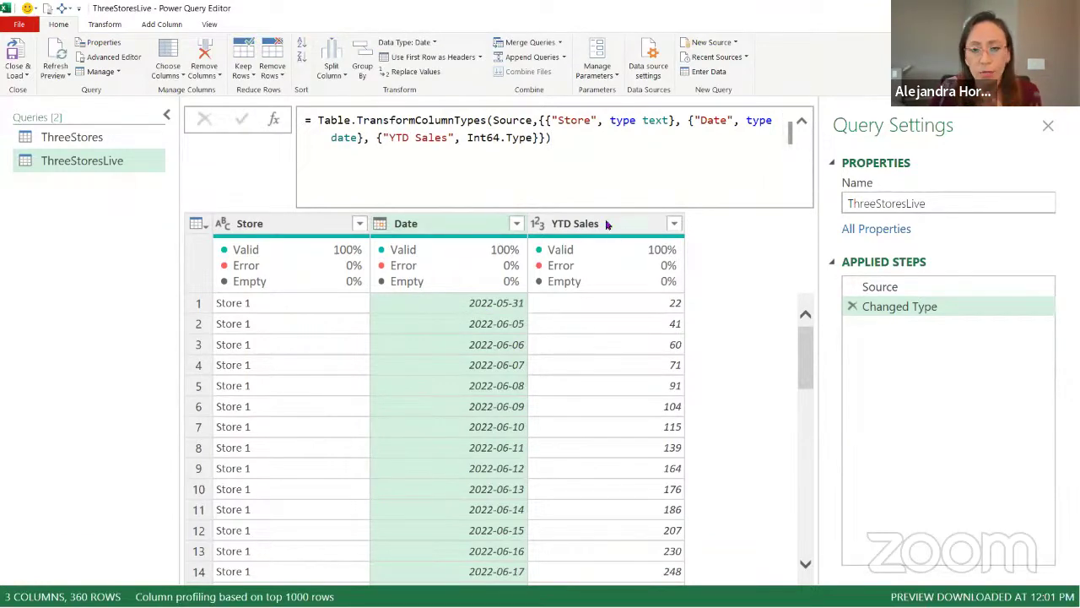
pyautogui.click(169, 116)
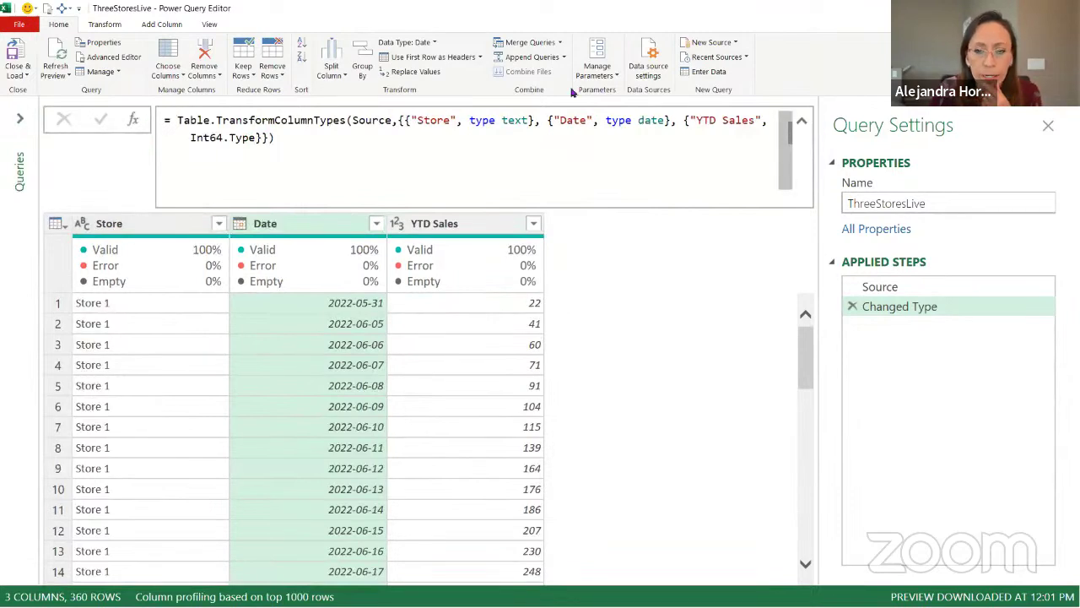
pyautogui.scroll(-2, 553, 306)
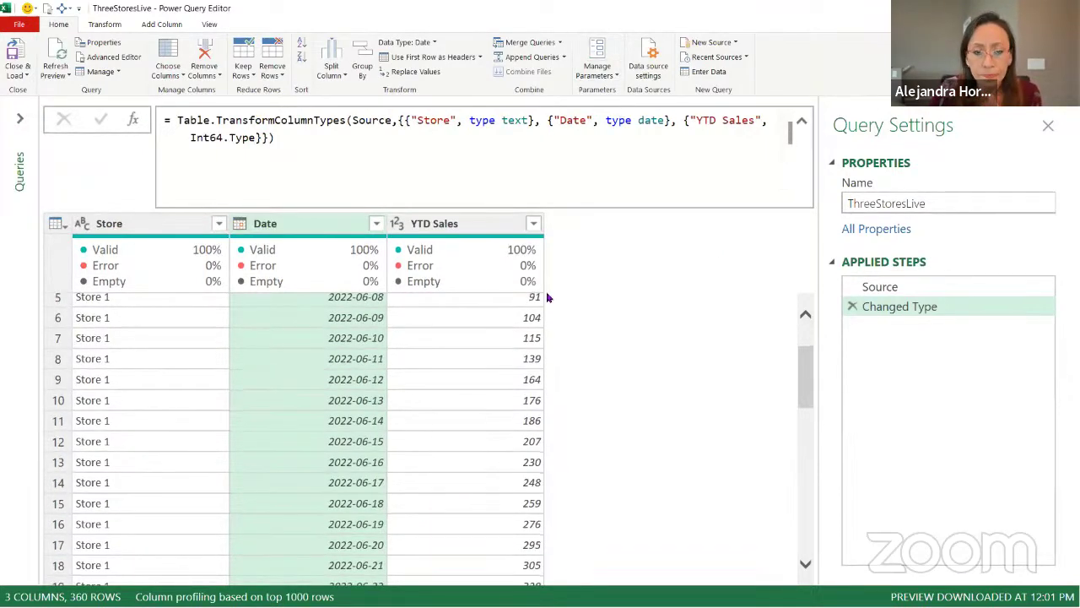
pyautogui.scroll(2, 494, 302)
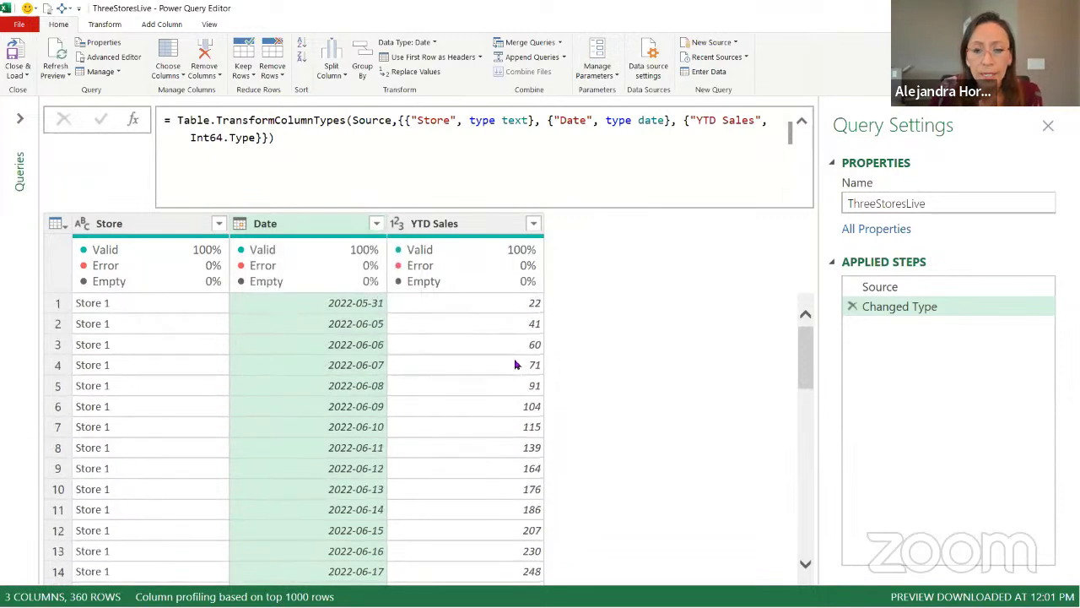
pyautogui.click(801, 123)
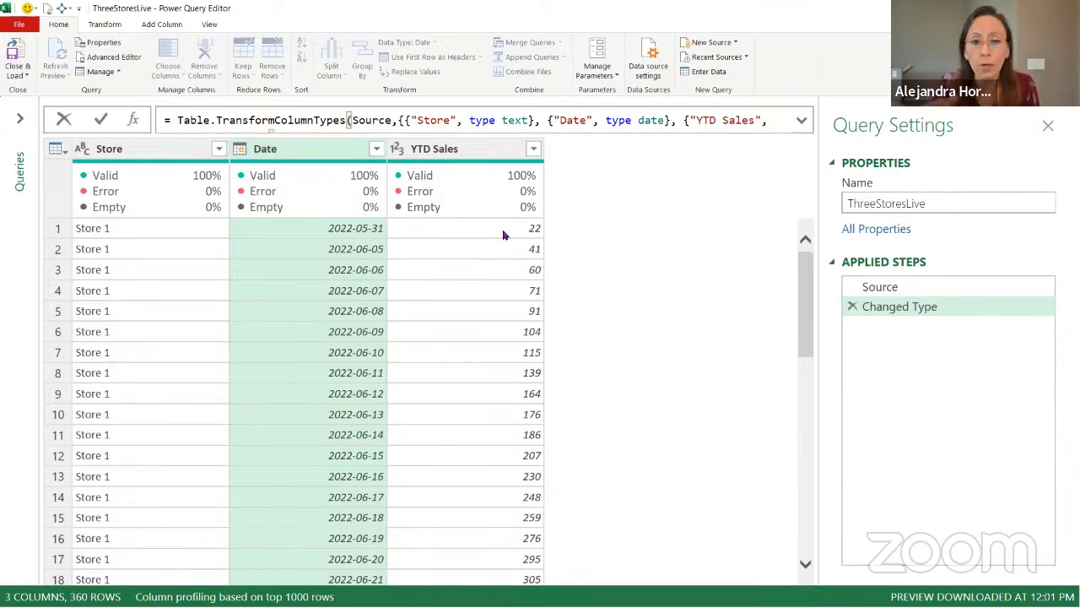
# Step: Preview the Date values in rows 2 and 3
pyautogui.click(301, 237)
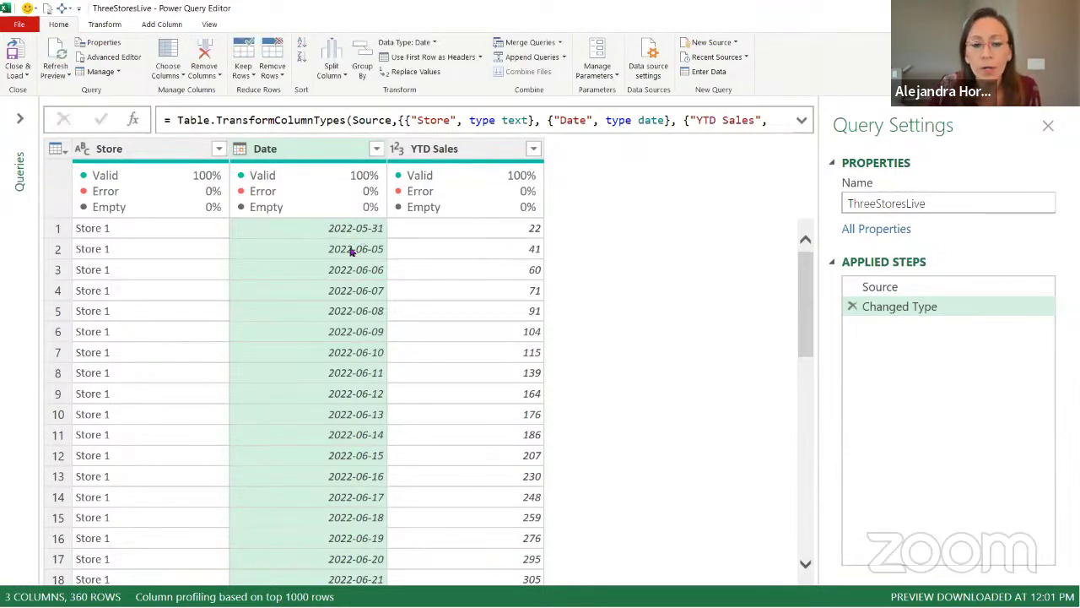
pyautogui.click(306, 244)
pyautogui.click(310, 271)
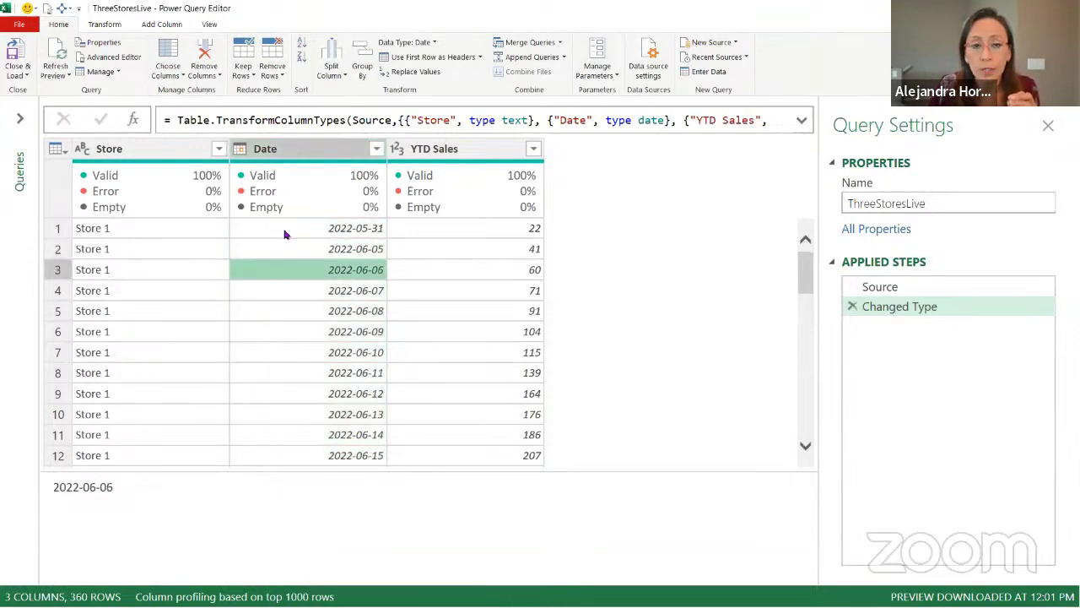
# Step: Group by Store with the All Rows operation into a new column named By Store
pyautogui.click(188, 155)
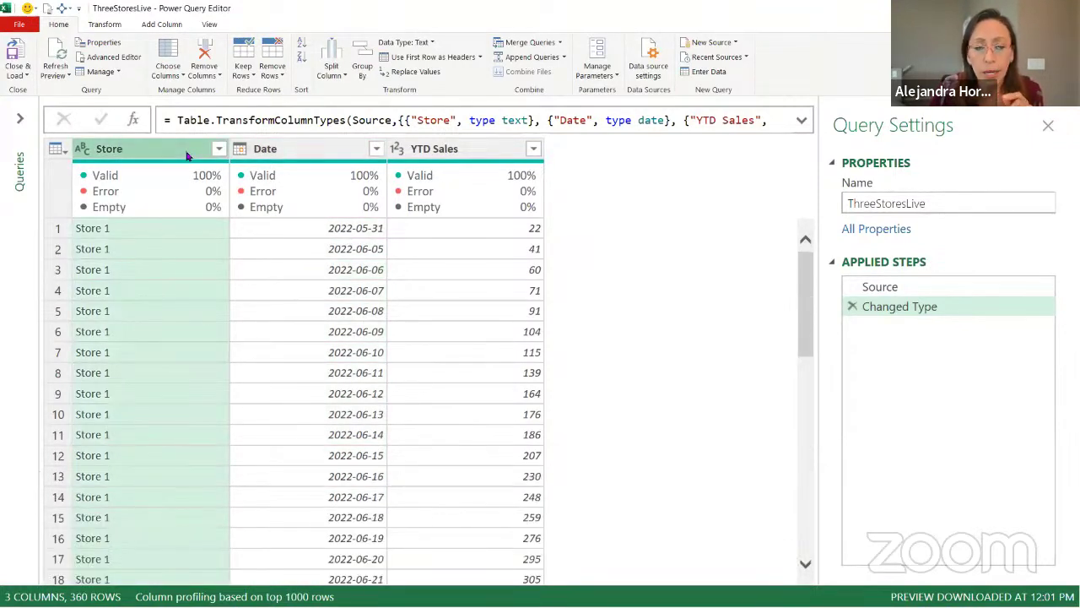
pyautogui.rightClick(165, 147)
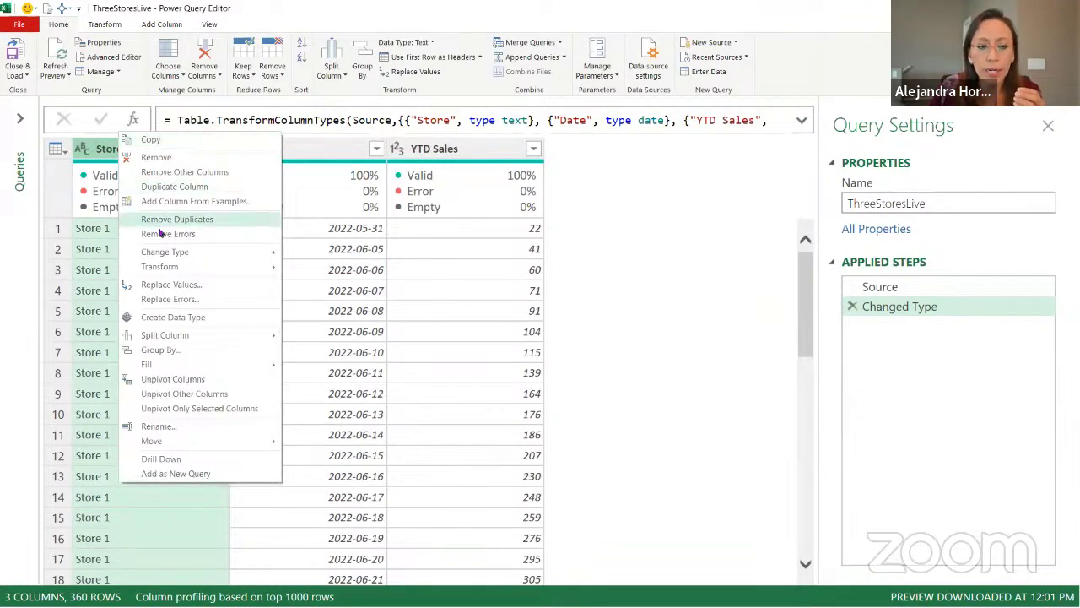
pyautogui.click(197, 353)
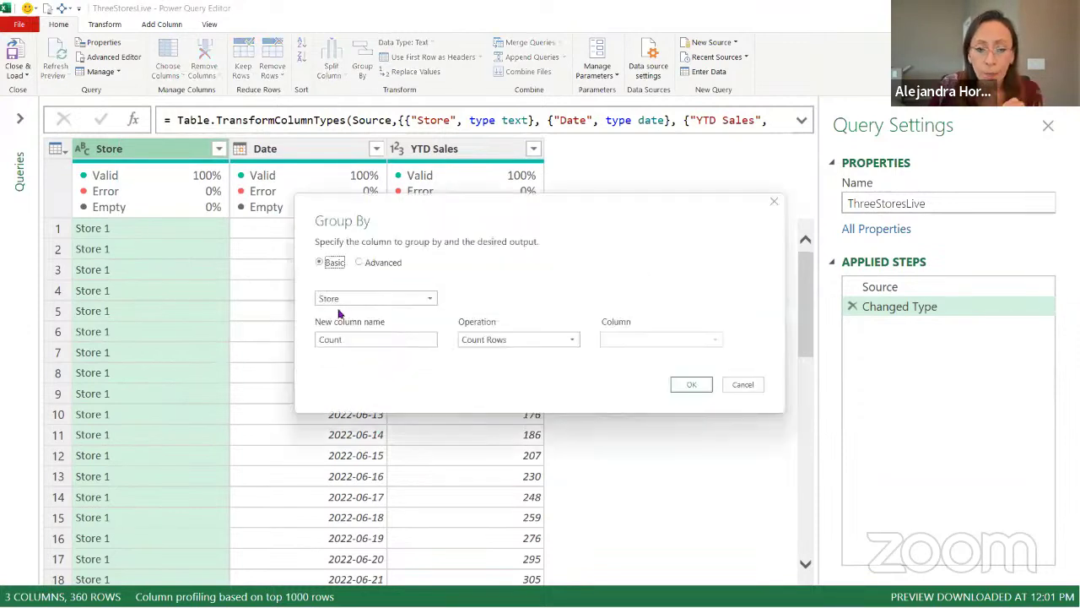
pyautogui.moveTo(378, 338); pyautogui.dragTo(274, 343)
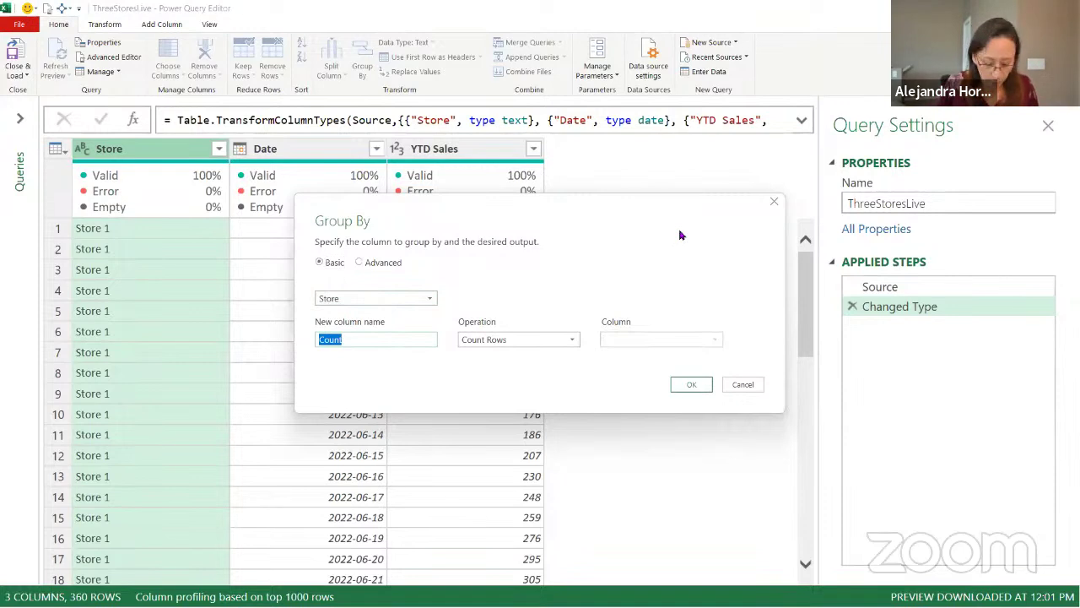
pyautogui.write('By Store')
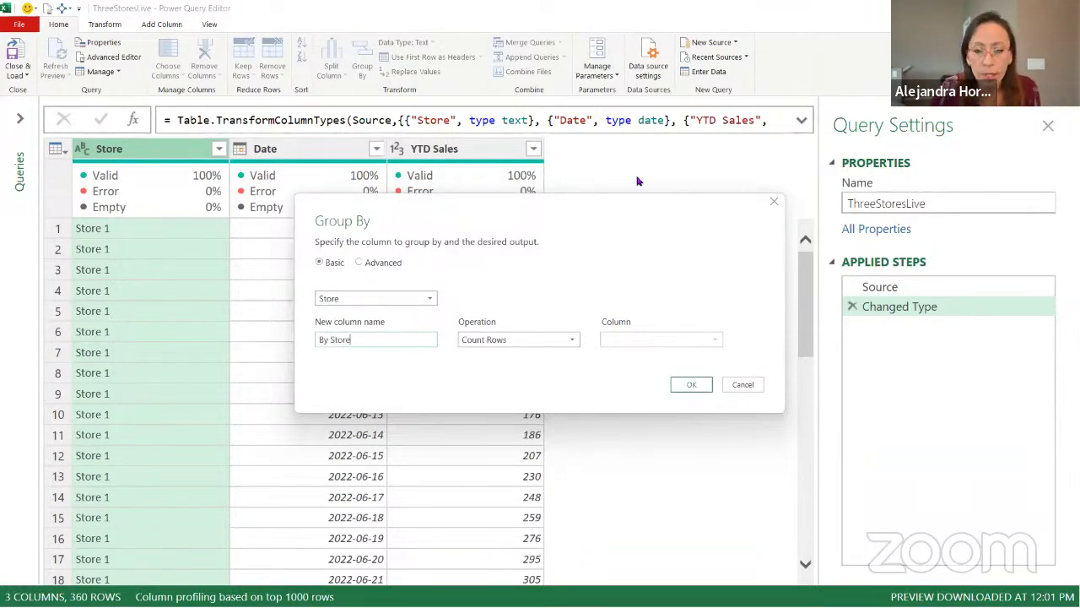
pyautogui.click(523, 342)
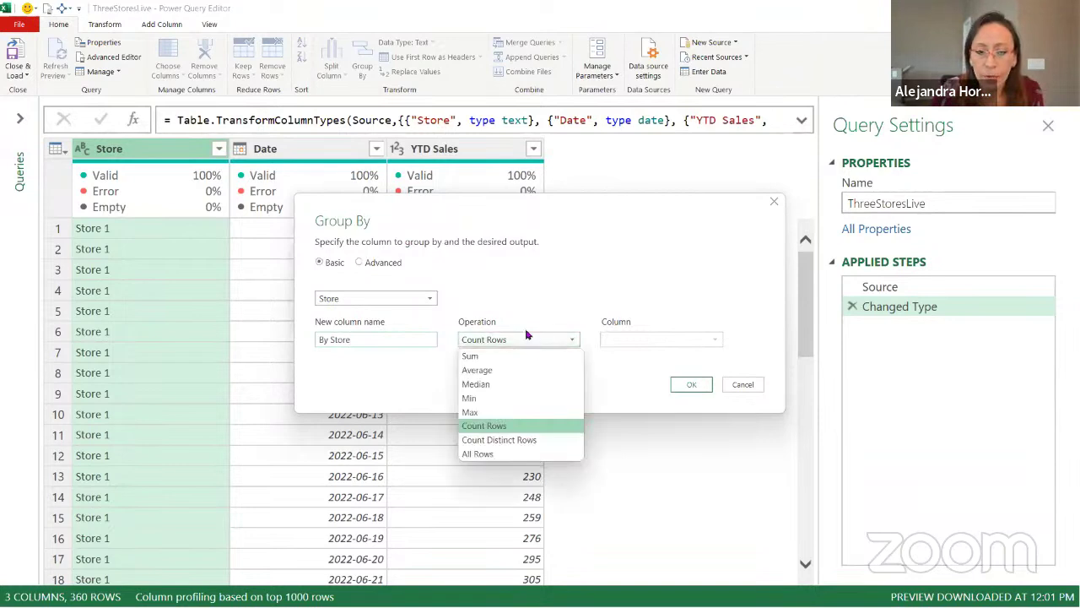
pyautogui.click(521, 454)
pyautogui.click(693, 387)
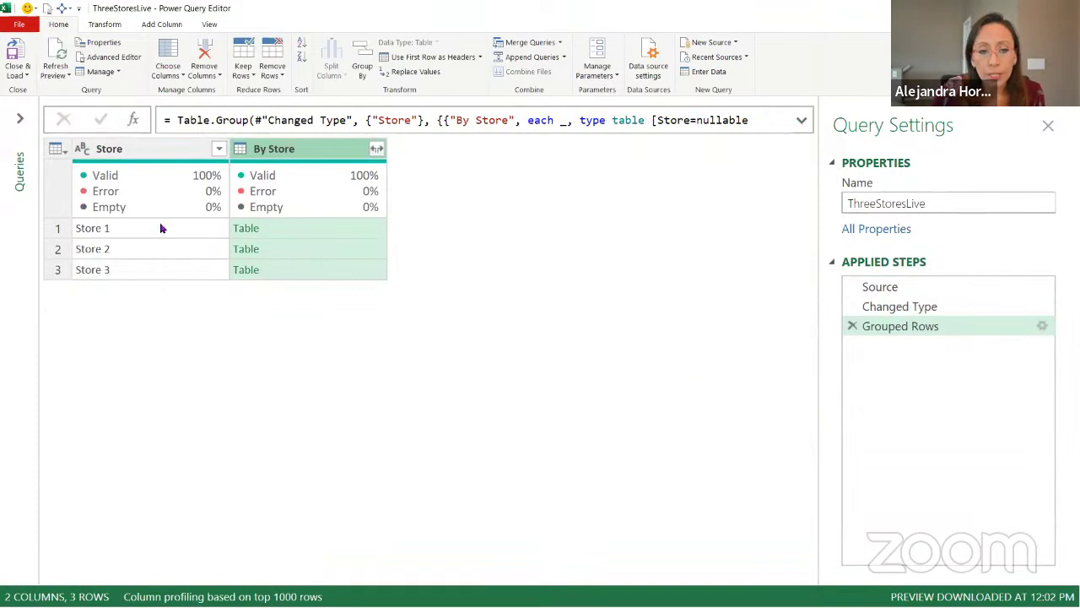
# Step: Preview the three store rows and Store 1's nested table in an enlarged preview pane
pyautogui.click(161, 227)
pyautogui.click(171, 252)
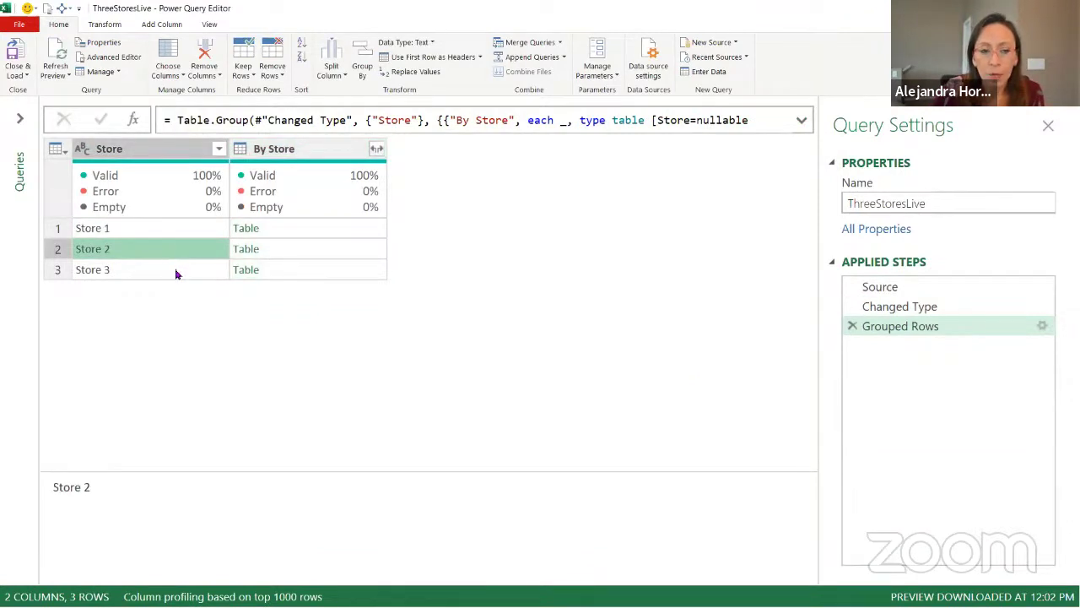
pyautogui.click(176, 272)
pyautogui.click(326, 230)
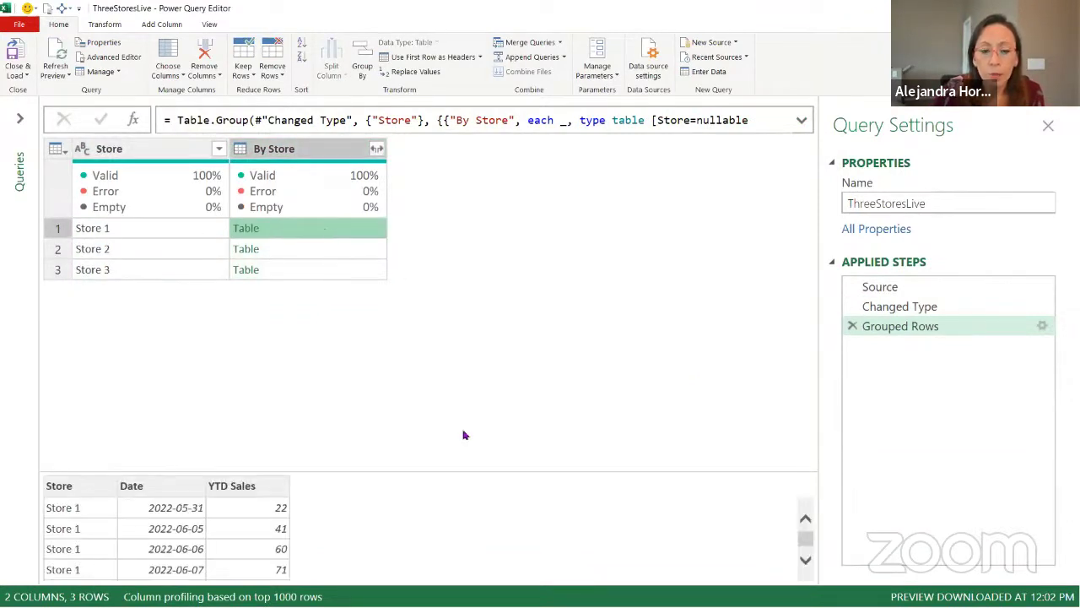
pyautogui.moveTo(468, 470); pyautogui.dragTo(444, 259)
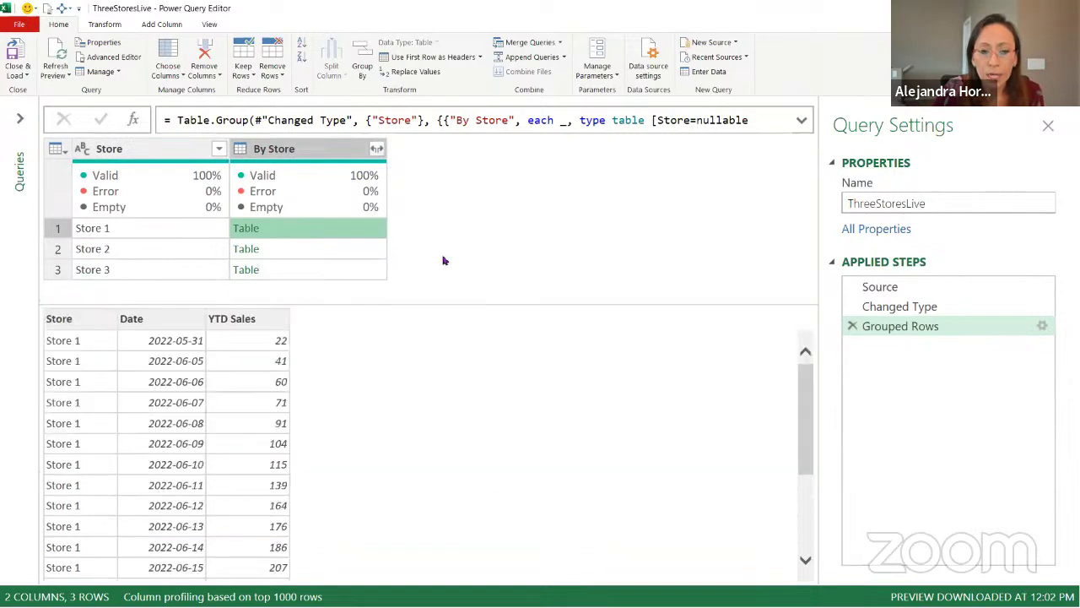
# Step: Preview the Store 2 and Store 3 nested tables, then return to the Changed Type step
pyautogui.click(374, 251)
pyautogui.click(377, 272)
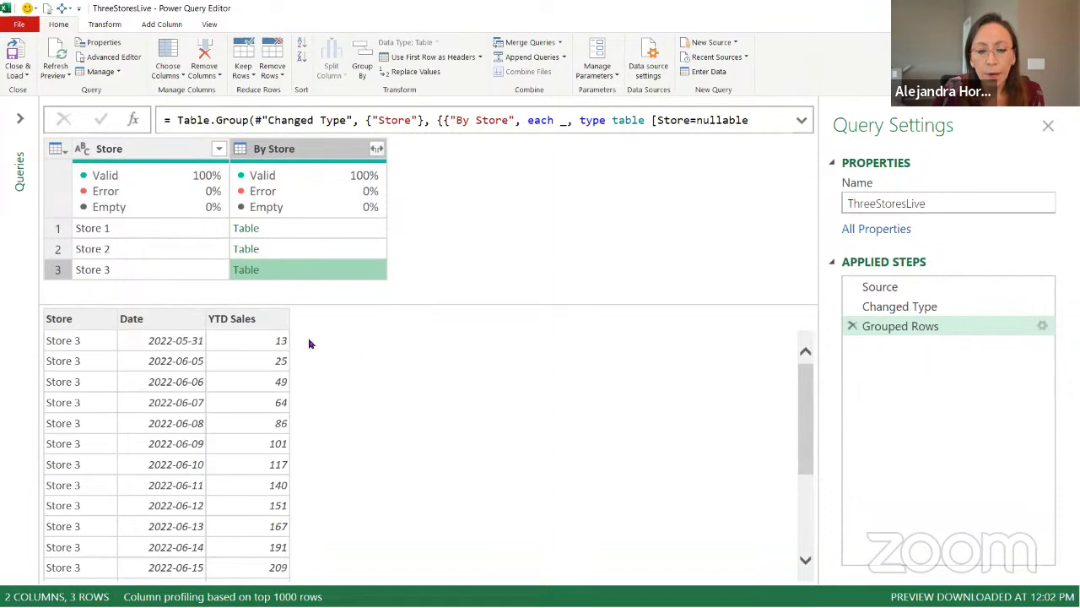
pyautogui.click(287, 254)
pyautogui.click(324, 226)
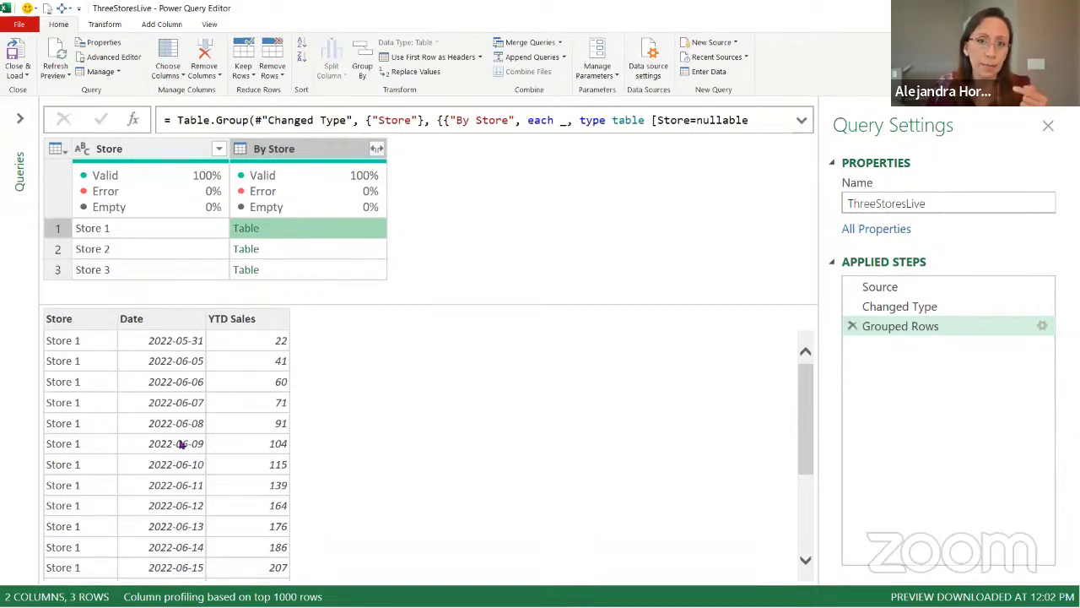
pyautogui.click(966, 309)
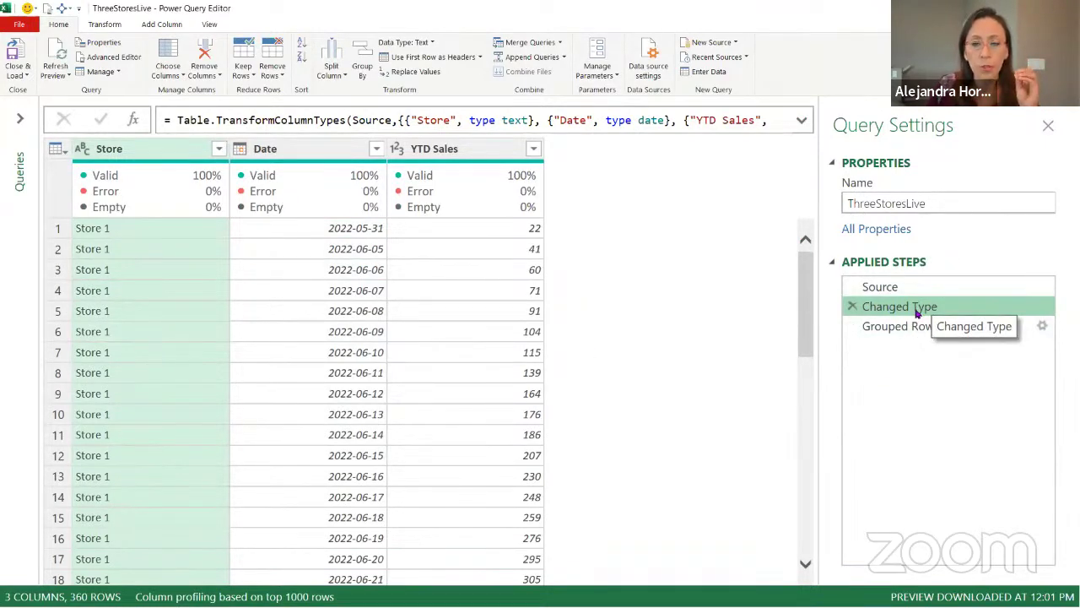
# Step: Sort the Store column ascending, inserting the Sorted Rows step before Grouped Rows
pyautogui.click(145, 158)
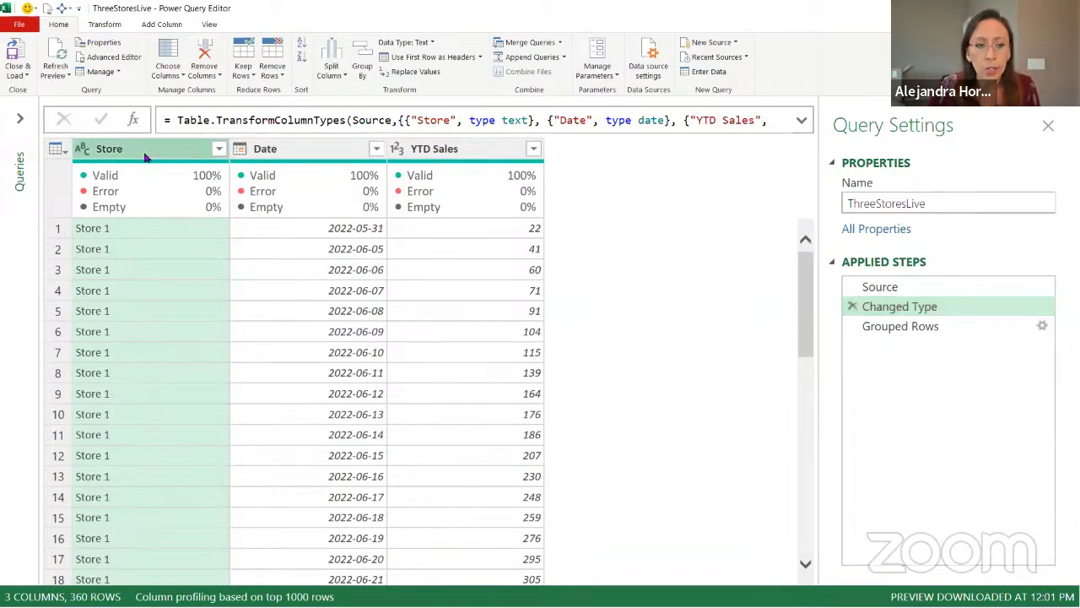
pyautogui.click(217, 150)
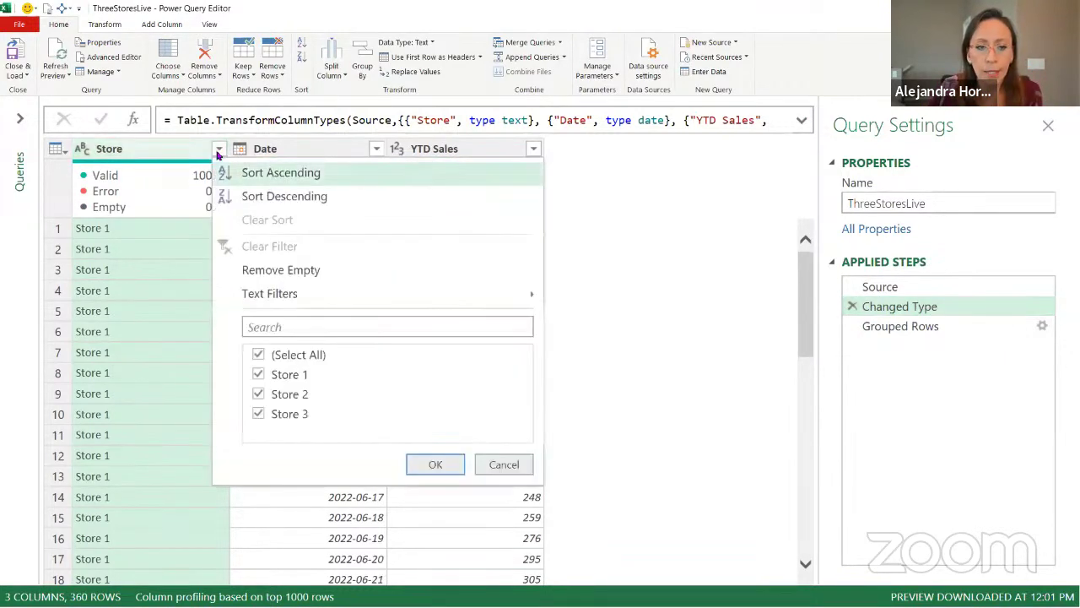
pyautogui.click(278, 174)
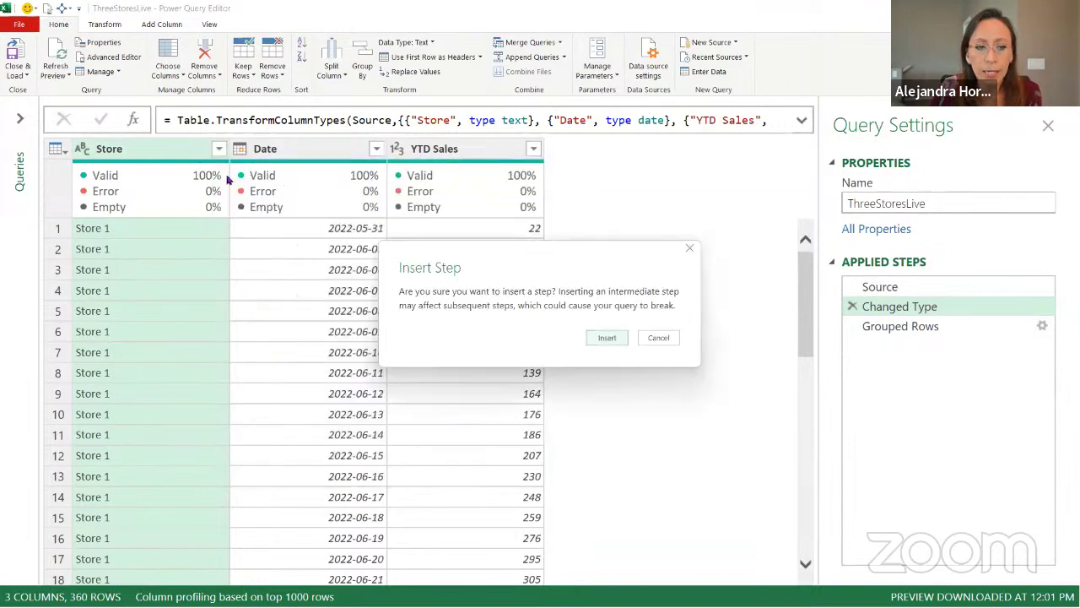
pyautogui.click(606, 337)
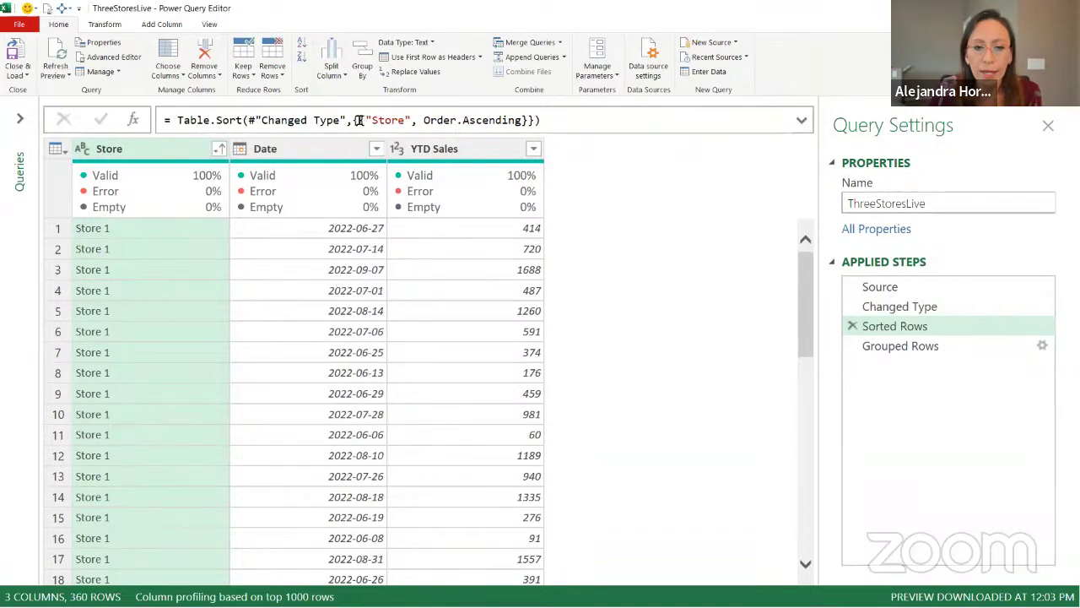
# Step: Add {"Date", Order.Ascending} as a second criterion in the Table.Sort formula
pyautogui.moveTo(358, 120); pyautogui.dragTo(530, 120)
pyautogui.hotkey('ctrl', 'c')
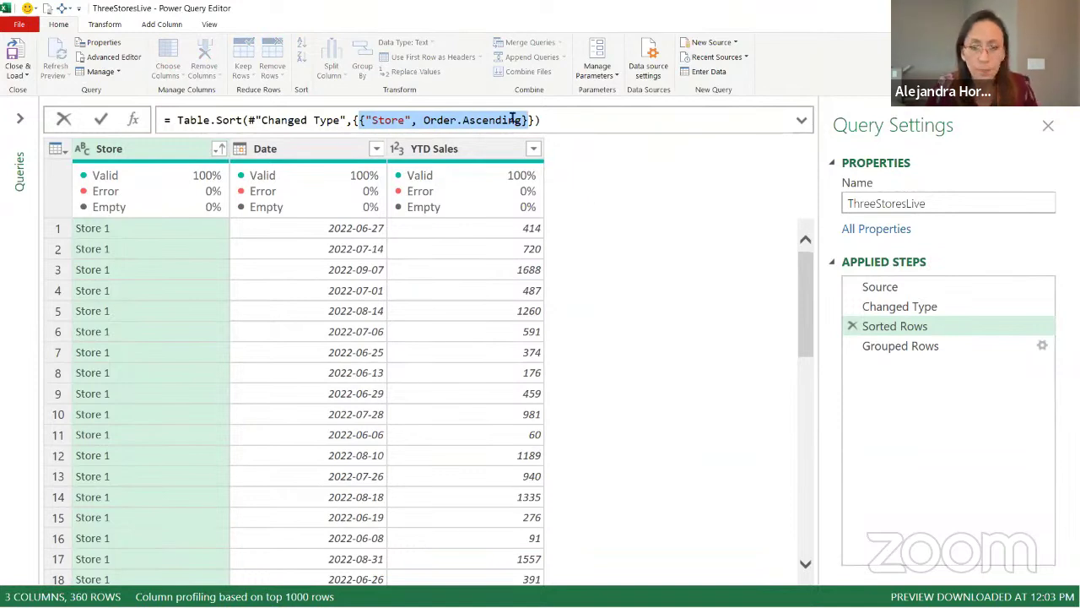
pyautogui.press('Right')
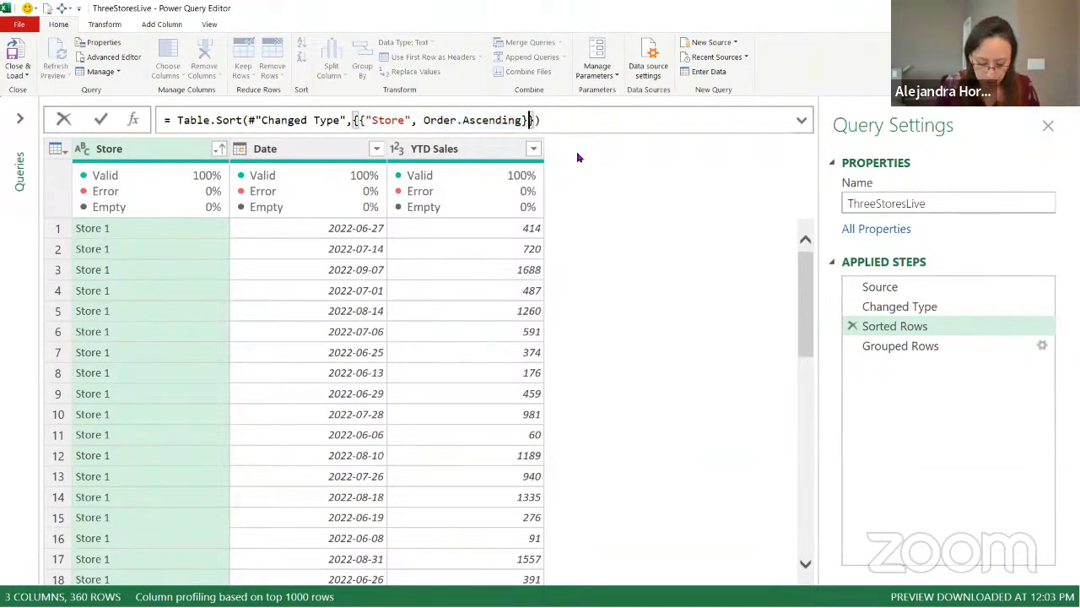
pyautogui.write(',')
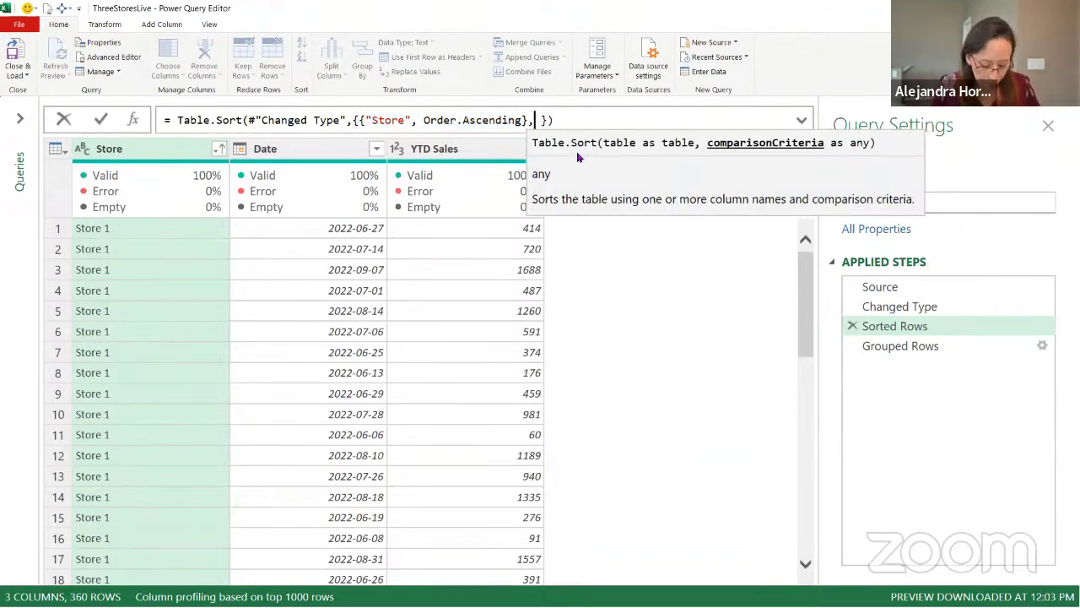
pyautogui.hotkey('ctrl', 'v')
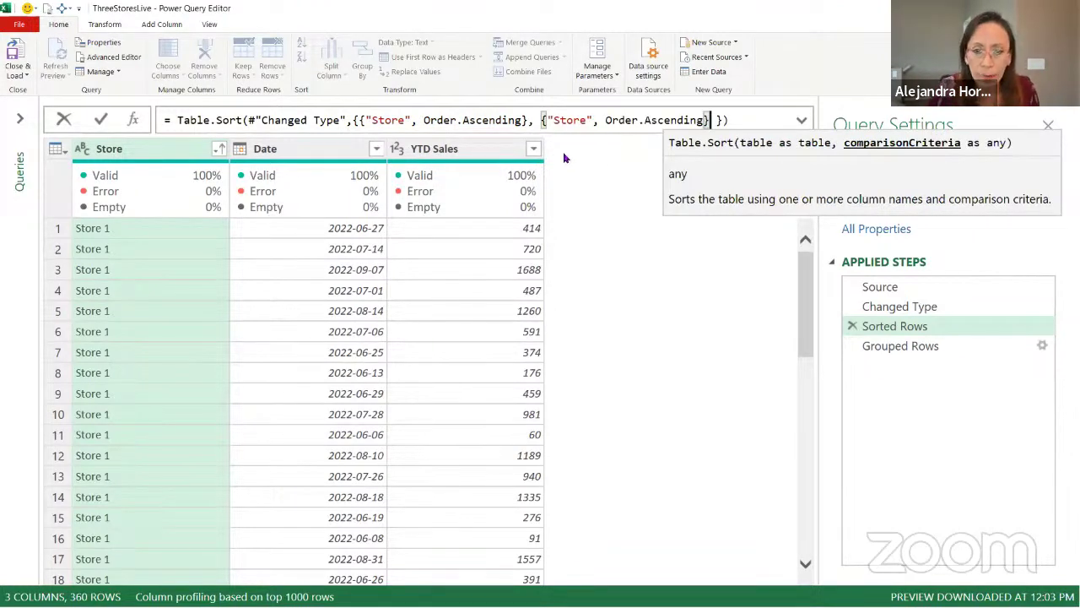
pyautogui.hotkey('ctrl', 'Left')
pyautogui.hotkey('ctrl', 'Left')
pyautogui.hotkey('ctrl', 'Left')
pyautogui.hotkey('ctrl', 'Left')
pyautogui.press('Right')
pyautogui.hotkey('shift', 'Right')
pyautogui.hotkey('shift', 'Right')
pyautogui.hotkey('shift', 'Right')
pyautogui.hotkey('shift', 'Right')
pyautogui.hotkey('shift', 'Right')
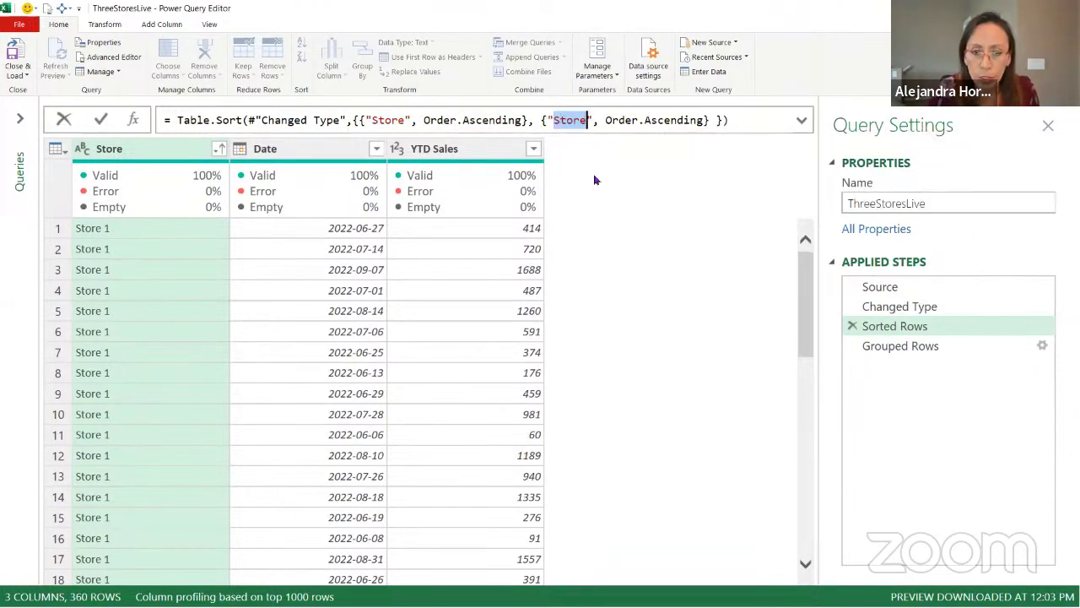
pyautogui.write('Dat')
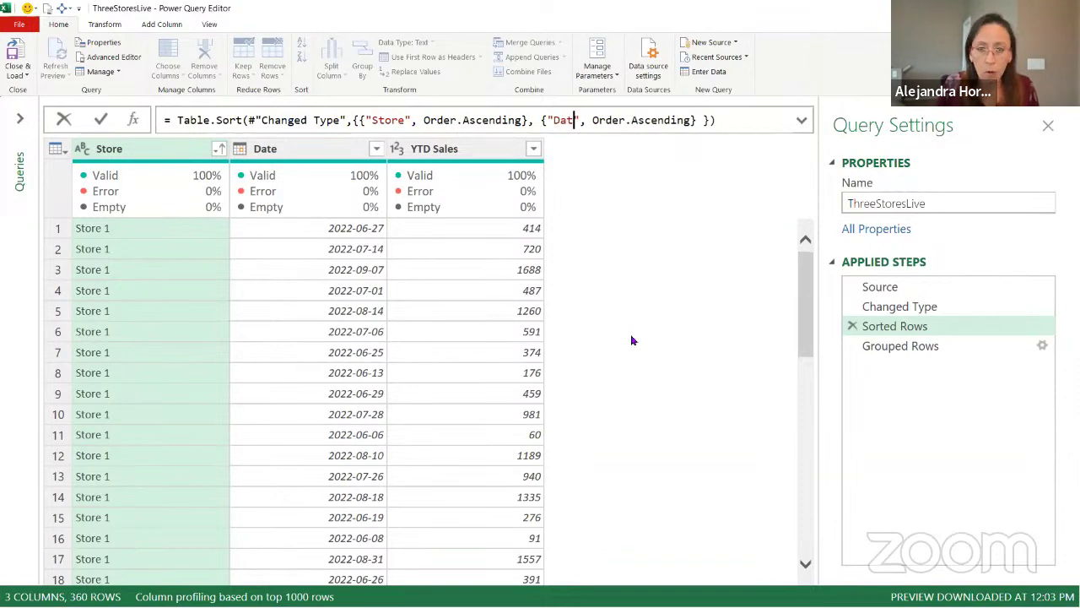
pyautogui.write('e')
pyautogui.press('End')
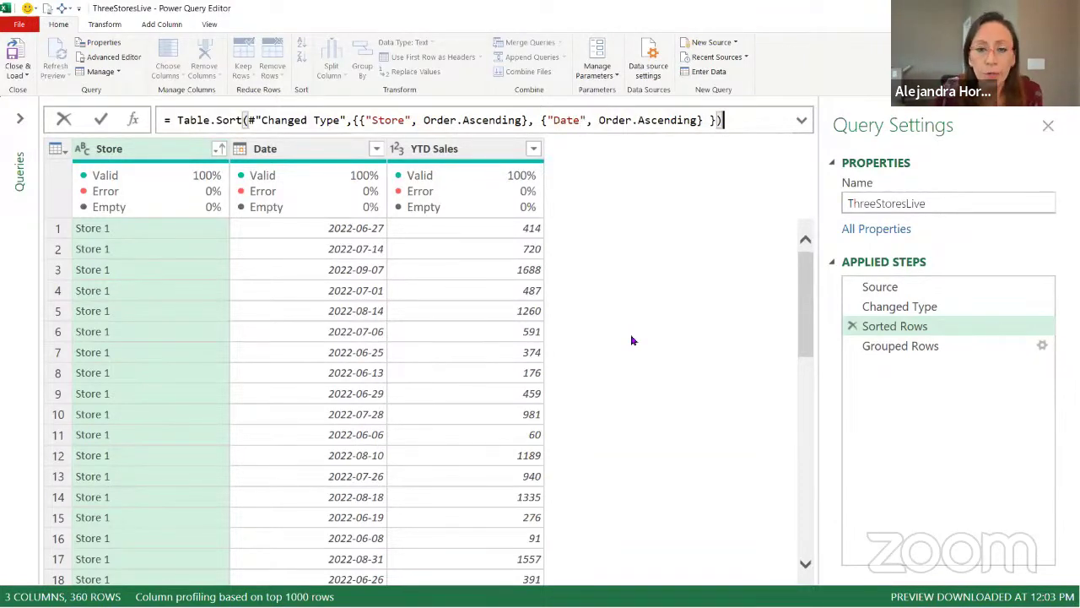
pyautogui.press('Return')
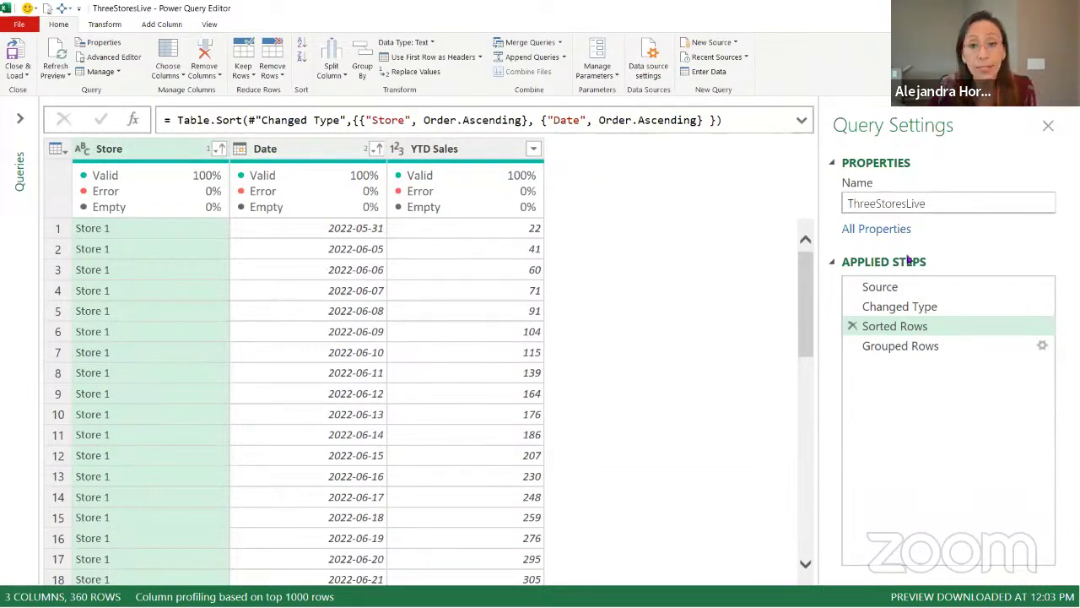
# Step: Select Grouped Rows and preview the Store 1, 2 and 3 nested tables for date order
pyautogui.click(913, 346)
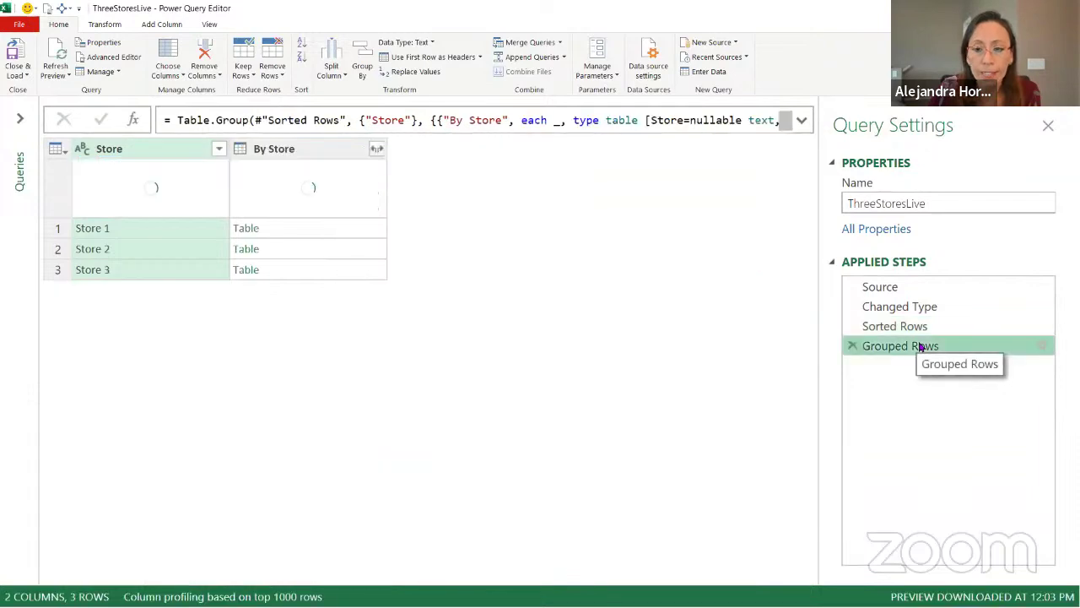
pyautogui.click(352, 228)
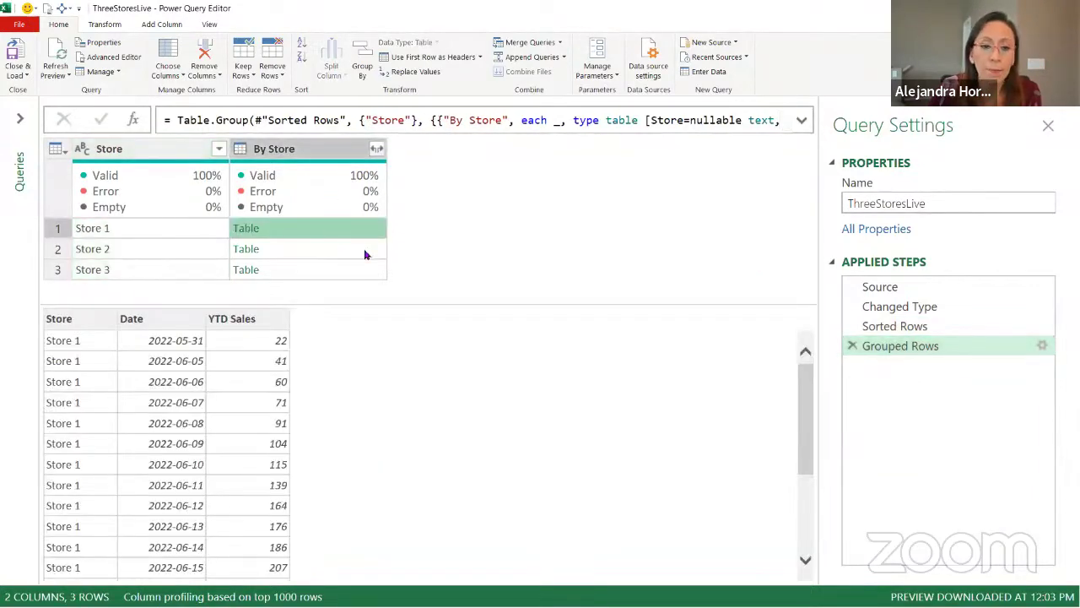
pyautogui.click(365, 251)
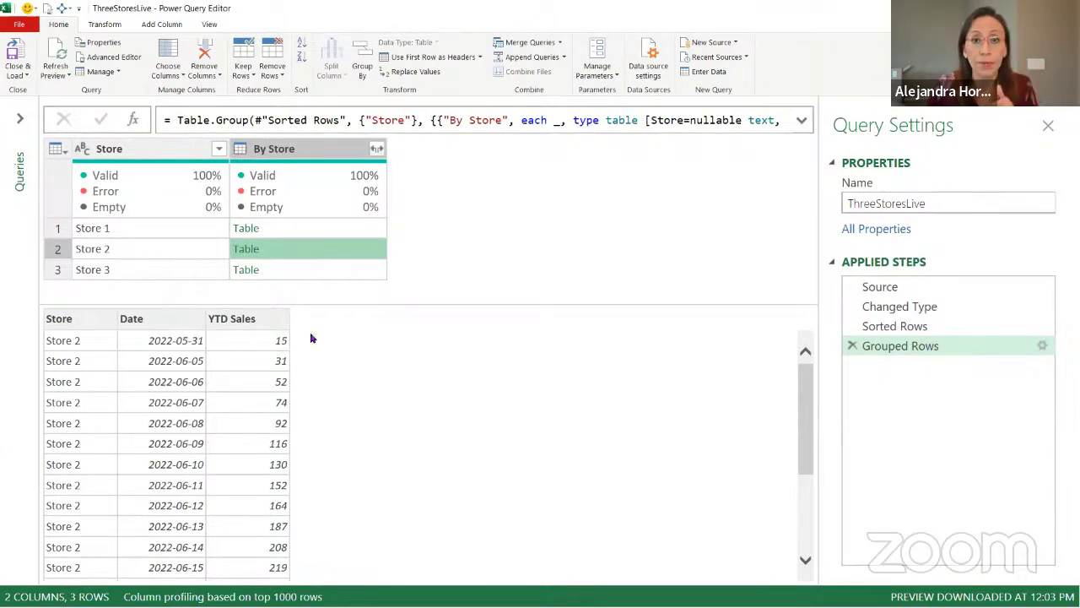
pyautogui.click(351, 271)
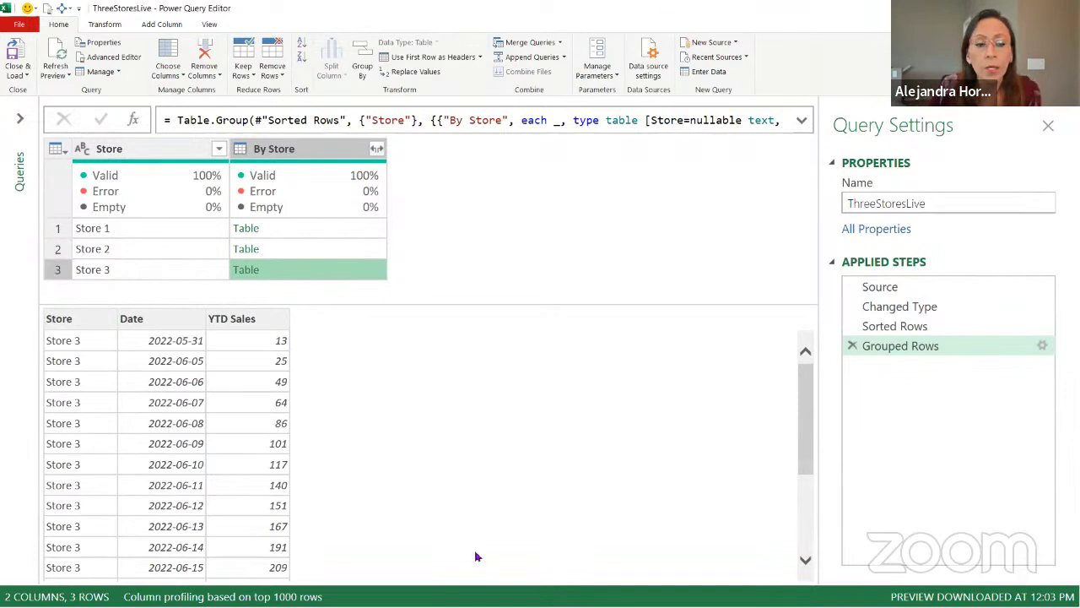
pyautogui.click(321, 233)
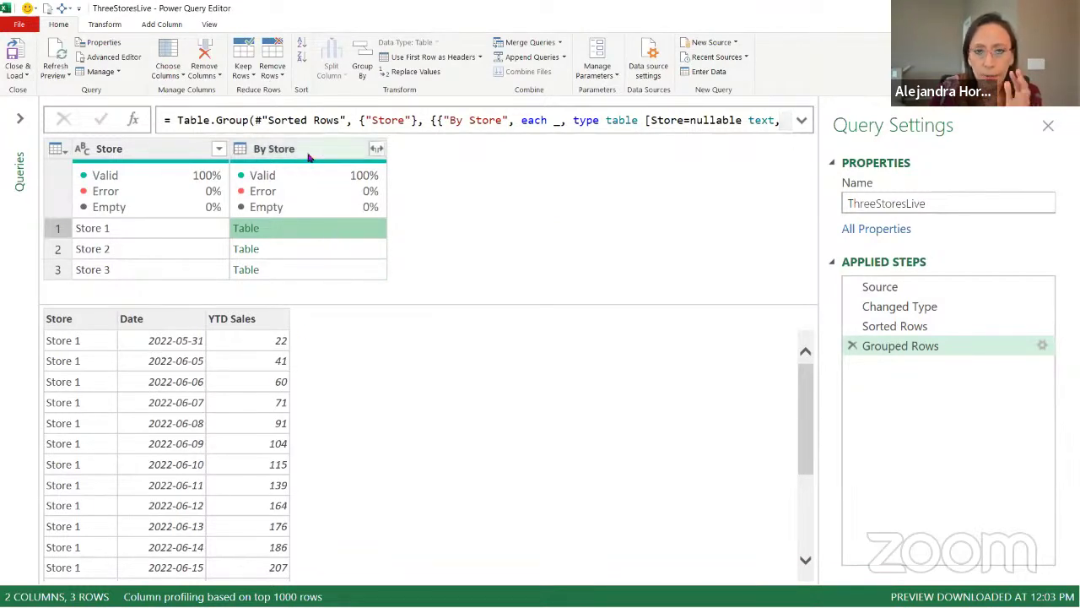
pyautogui.moveTo(307, 162); pyautogui.dragTo(800, 137)
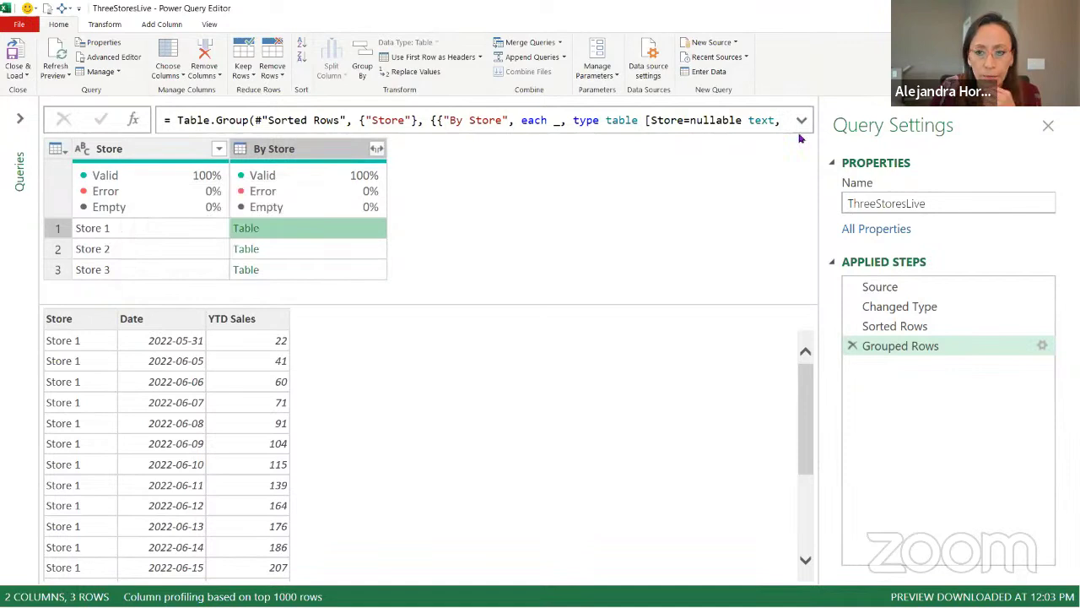
# Step: Delete the table type declaration from the Table.Group formula's aggregation
pyautogui.click(802, 127)
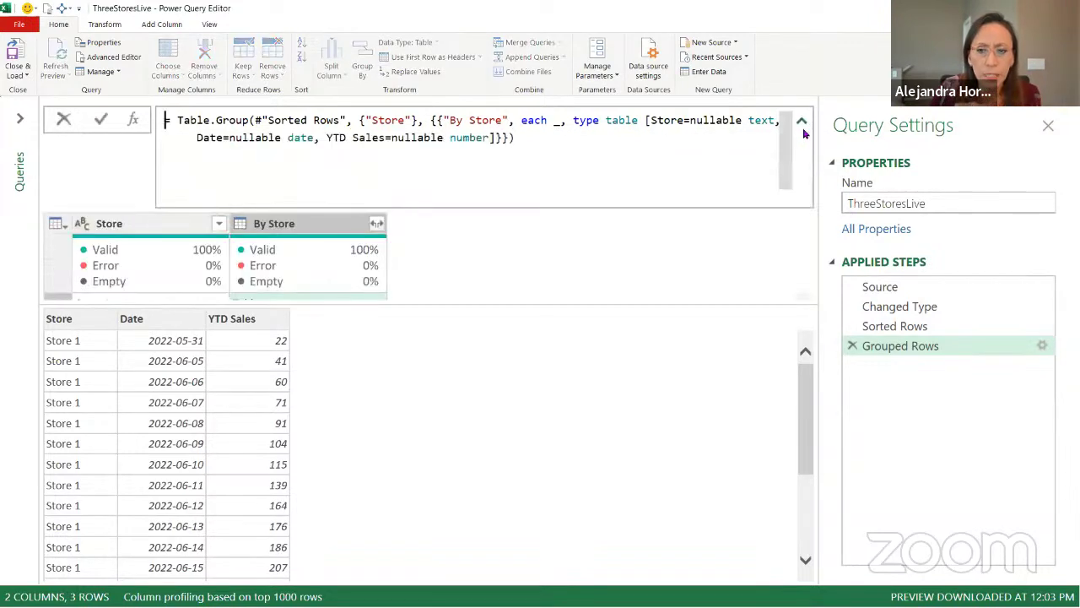
pyautogui.click(509, 136)
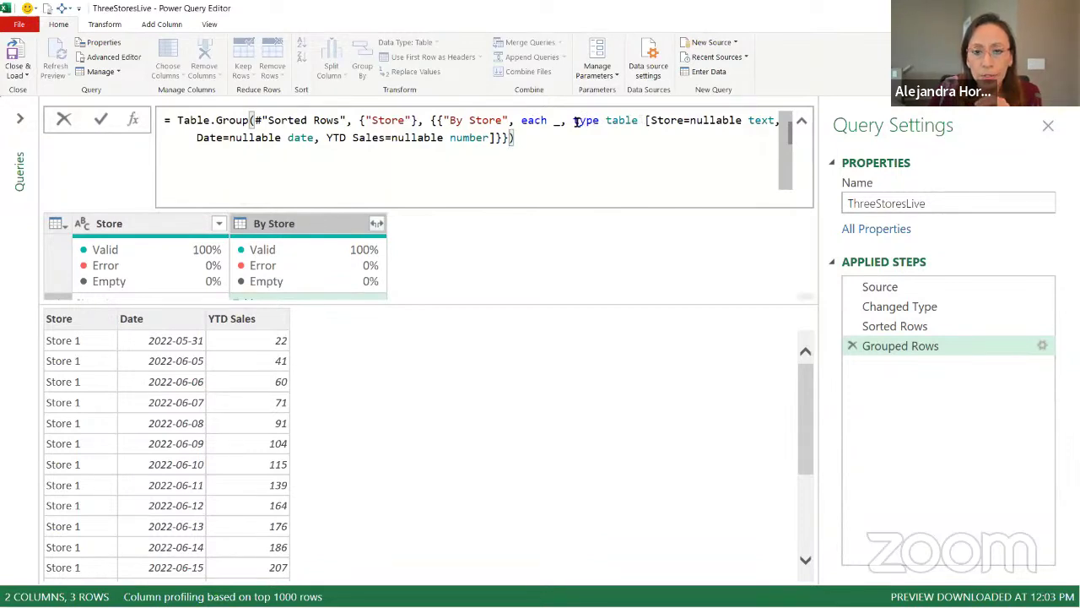
pyautogui.moveTo(577, 121); pyautogui.dragTo(490, 137)
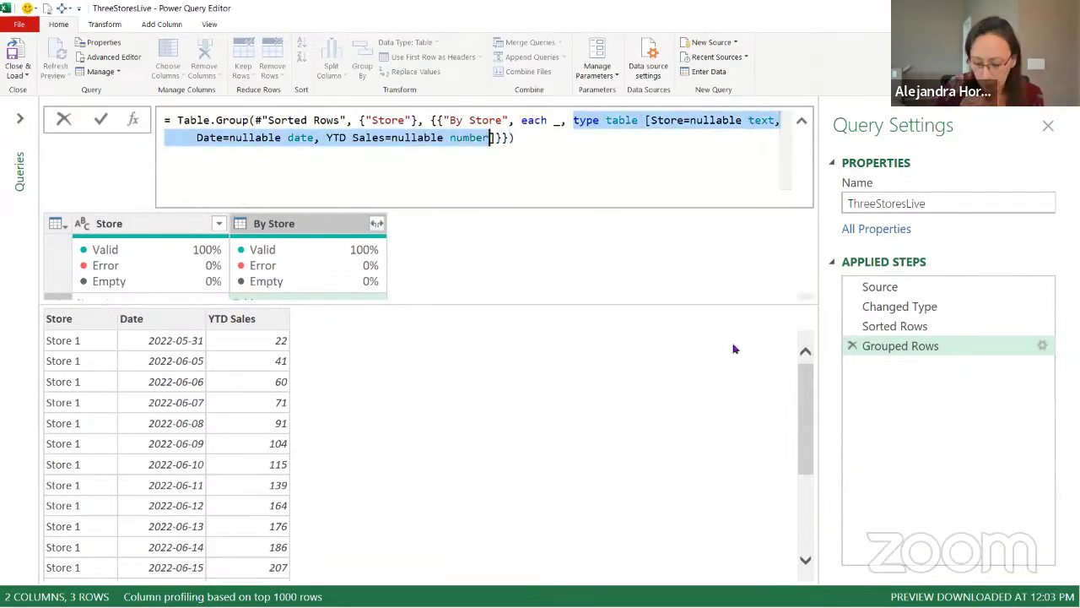
pyautogui.hotkey('shift', 'Right')
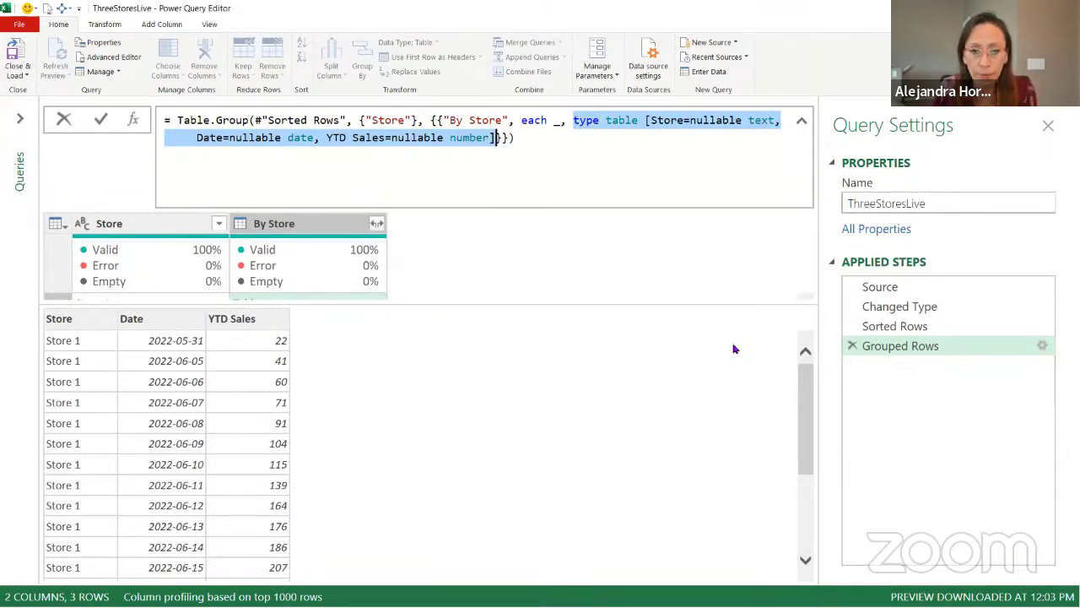
pyautogui.press('Delete')
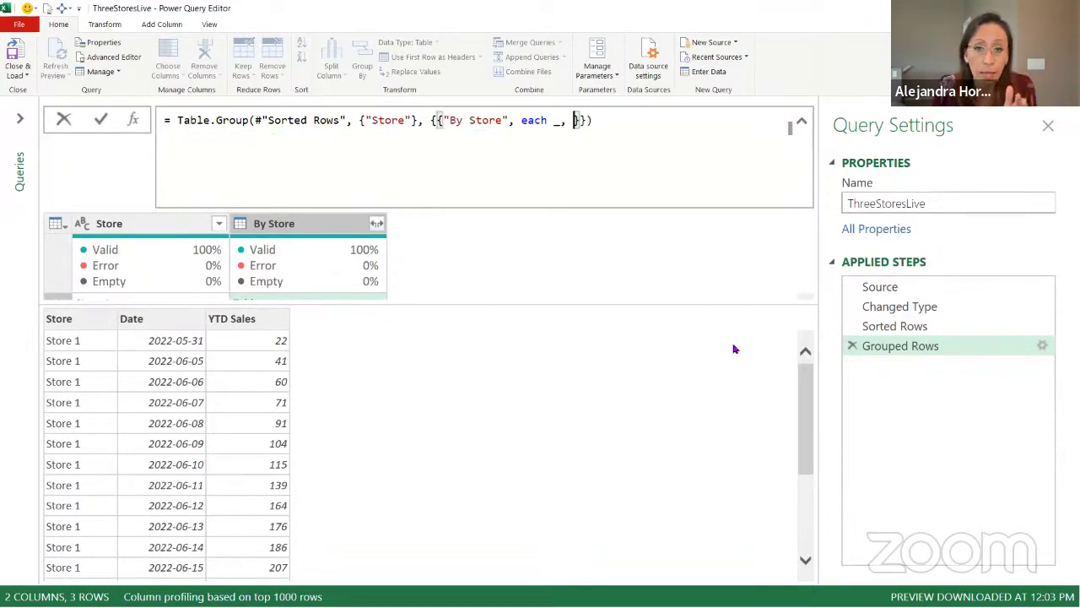
pyautogui.press('BackSpace')
pyautogui.press('BackSpace')
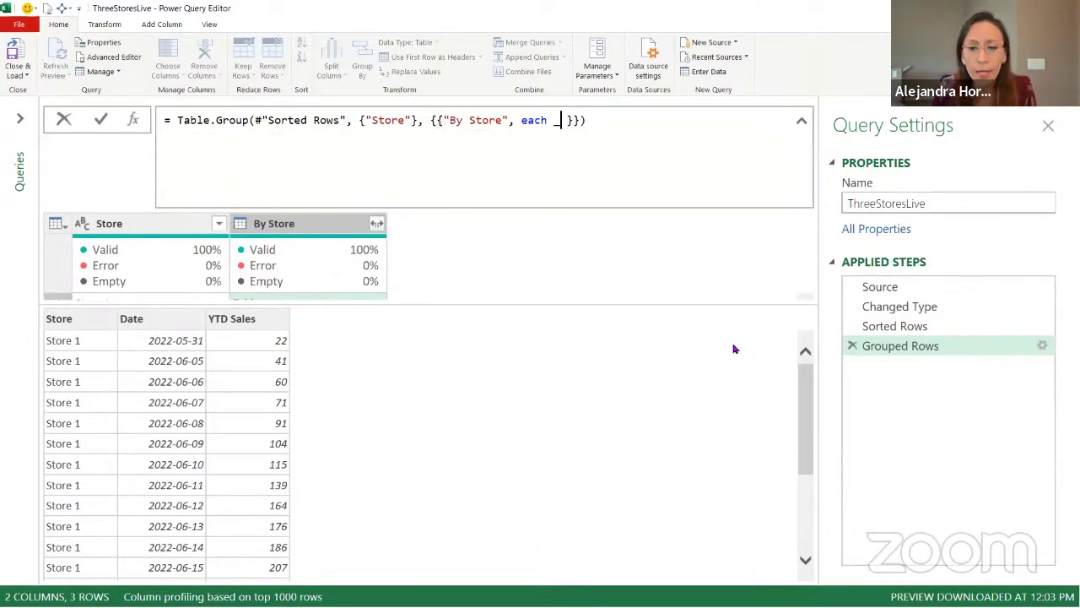
# Step: Wrap the aggregation as Table.AddIndexColumn(_, "Index", 0, 1, Int64.Type) using autocomplete
pyautogui.write(',')
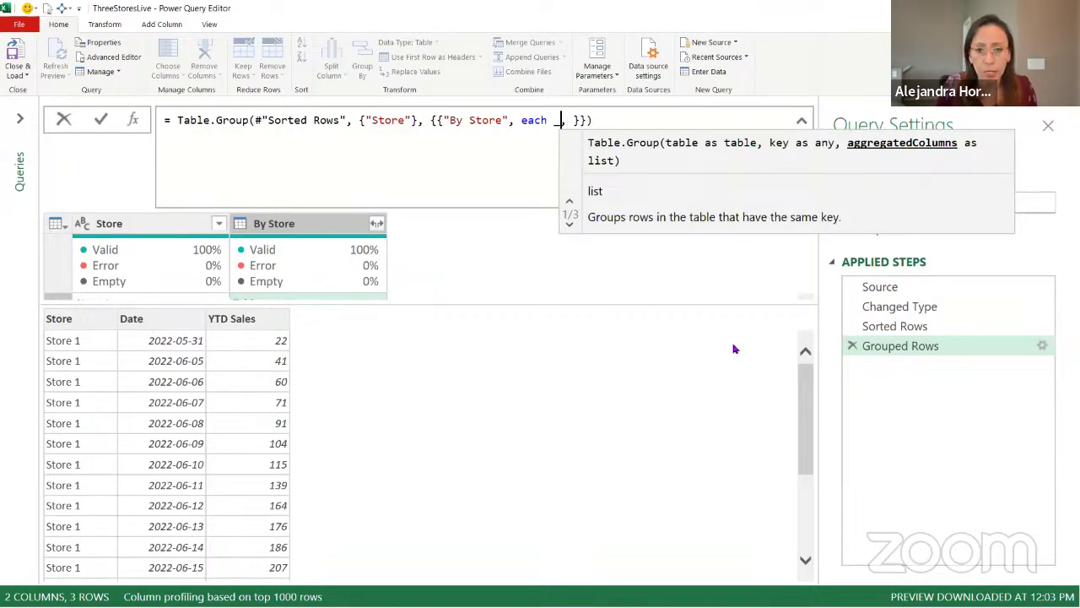
pyautogui.press('Left')
pyautogui.press('Left')
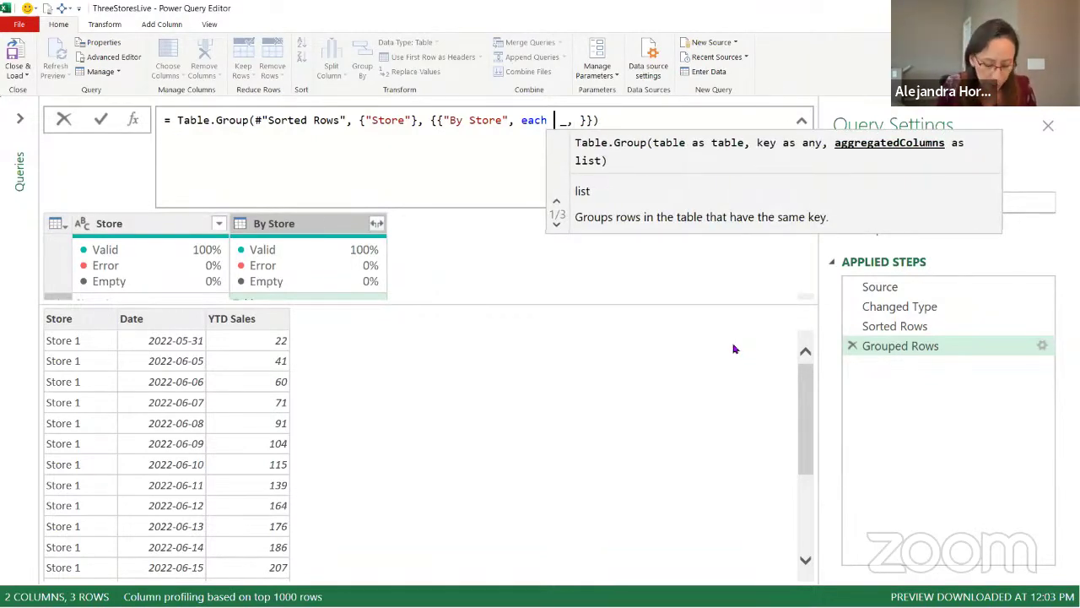
pyautogui.write('index')
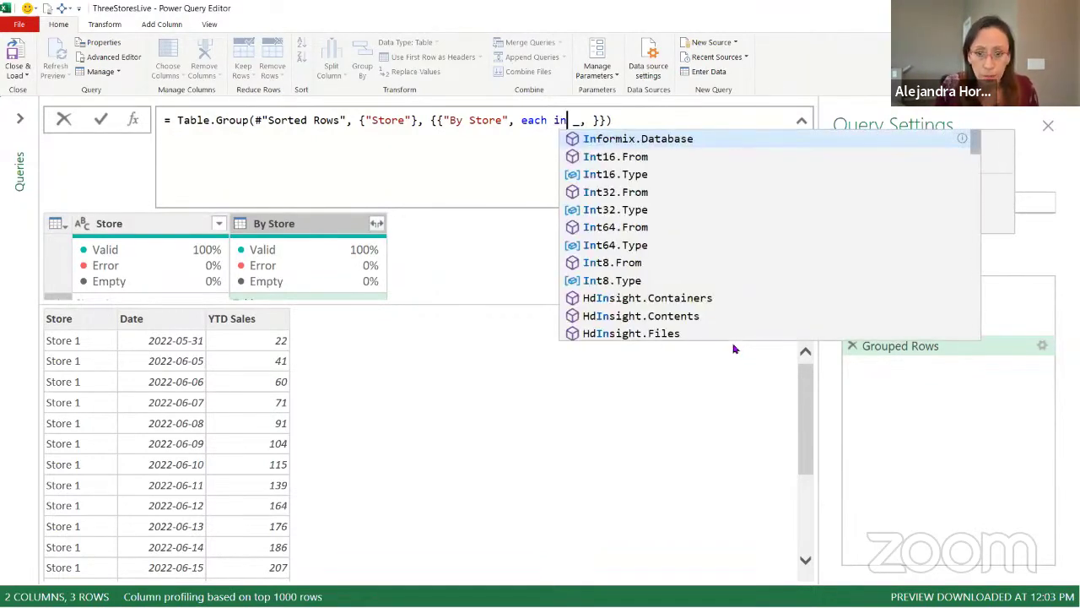
pyautogui.press('Down')
pyautogui.press('Down')
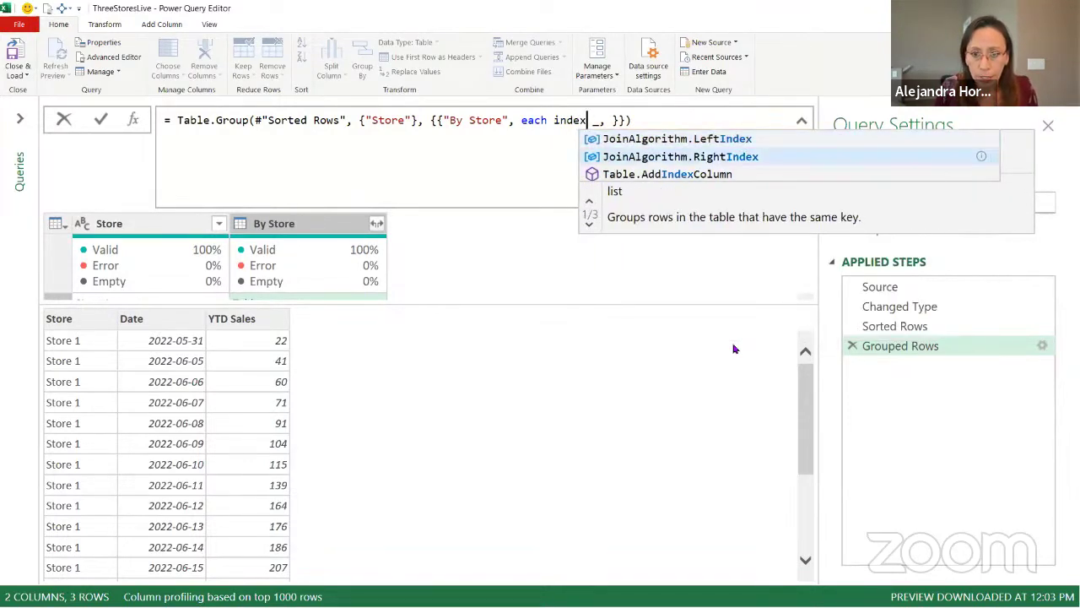
pyautogui.press('Tab')
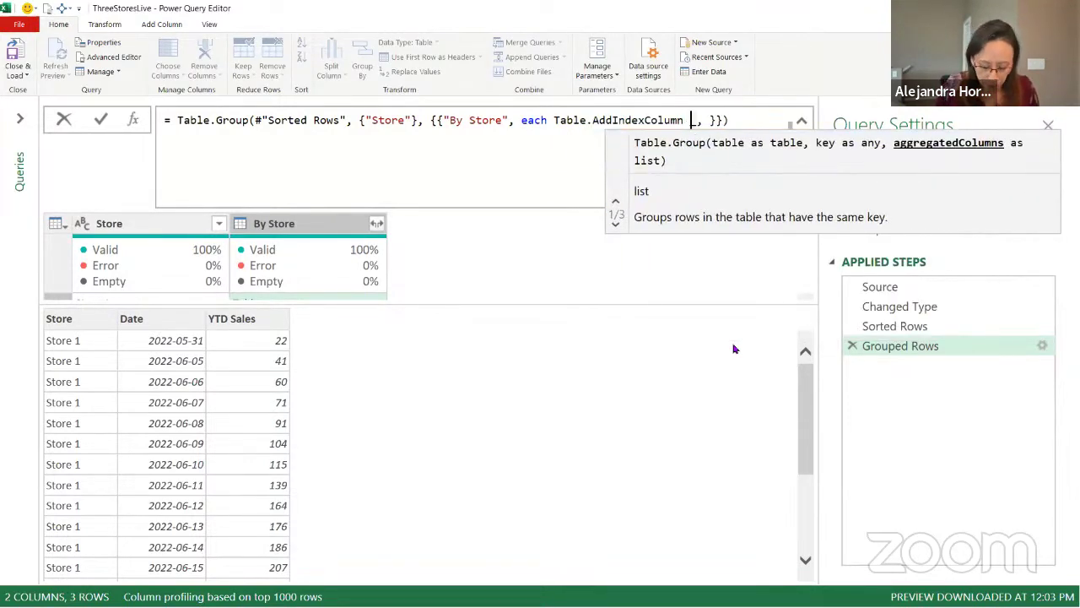
pyautogui.write('(')
pyautogui.press('Right')
pyautogui.press('Right')
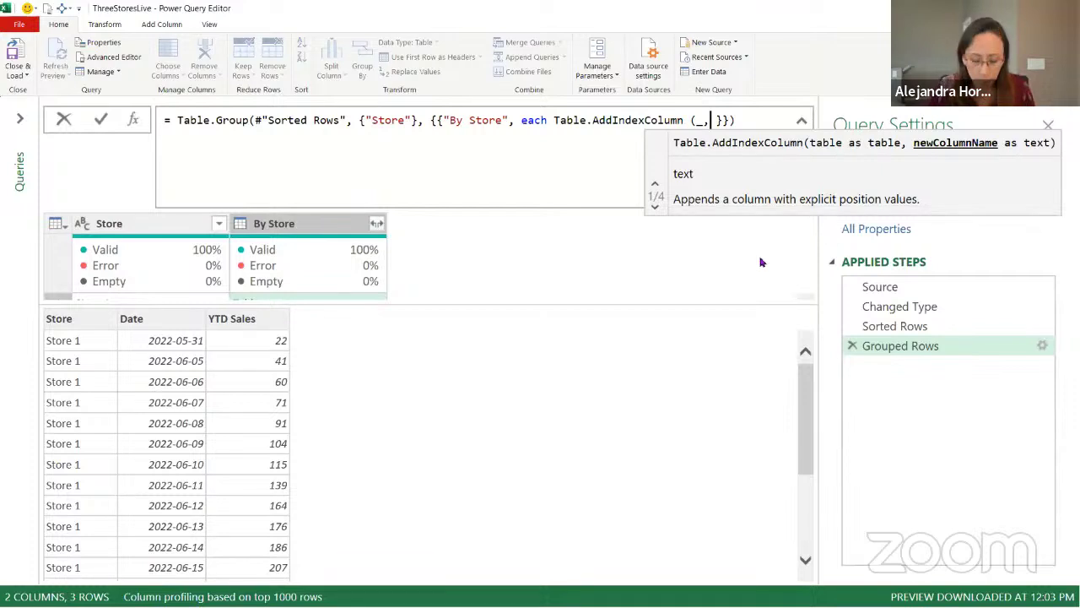
pyautogui.write('"Index",')
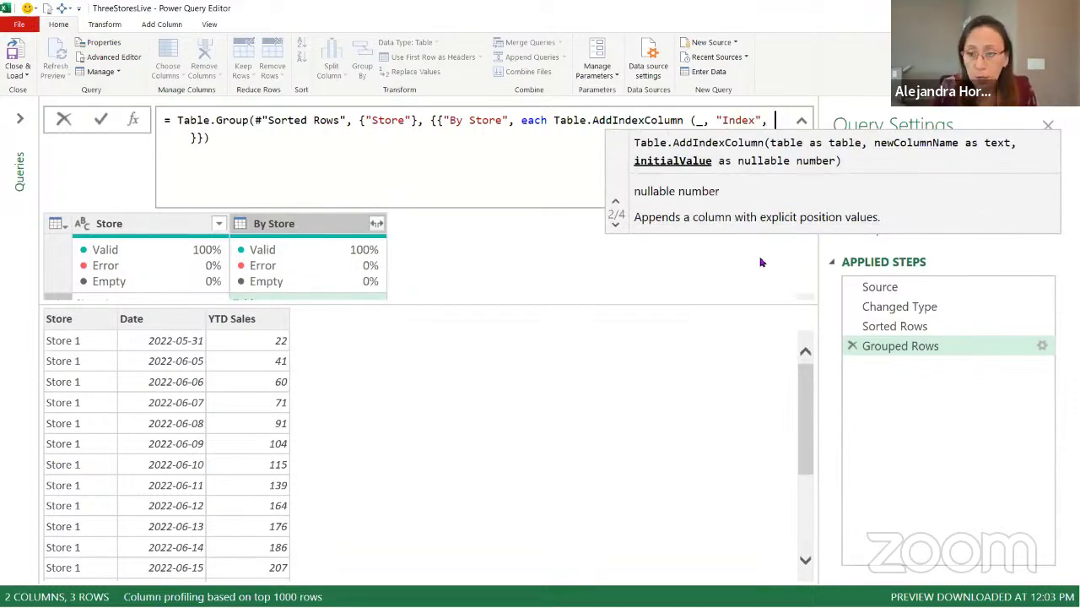
pyautogui.write(' 0, ')
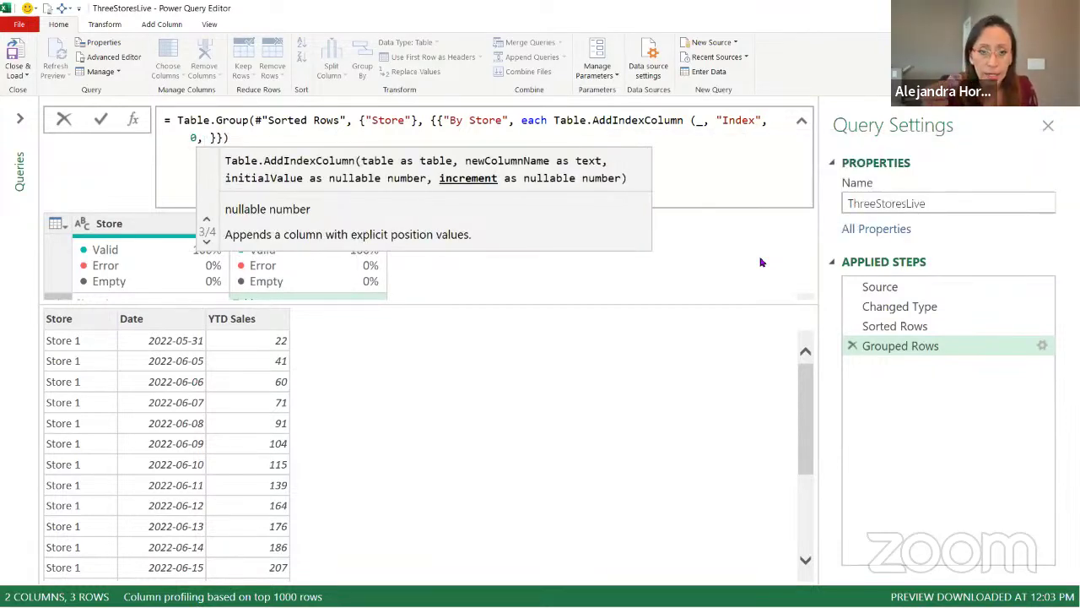
pyautogui.write('1')
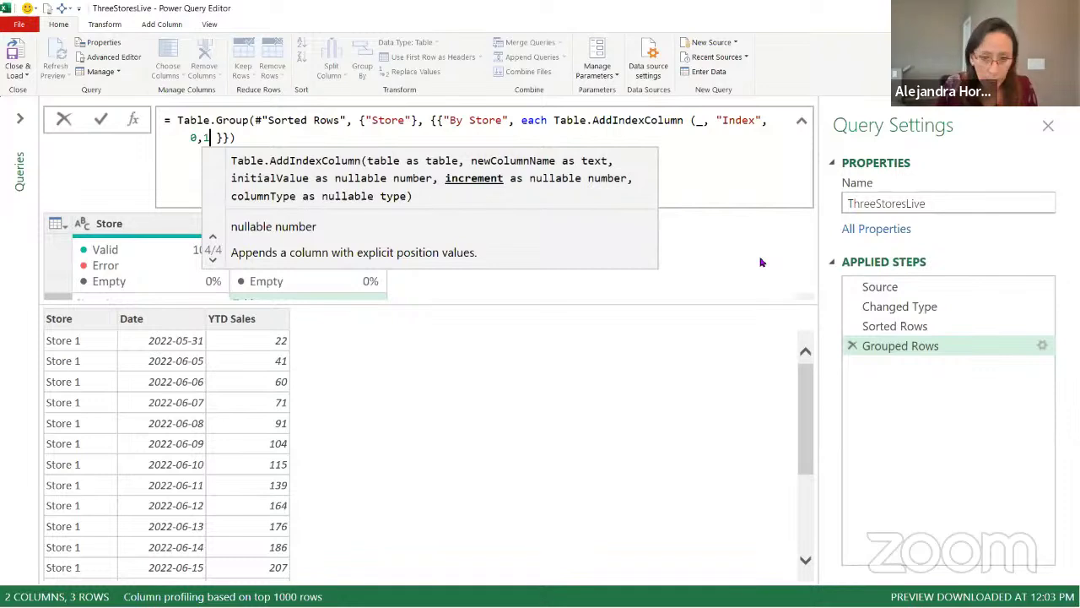
pyautogui.write(', ')
pyautogui.write('int')
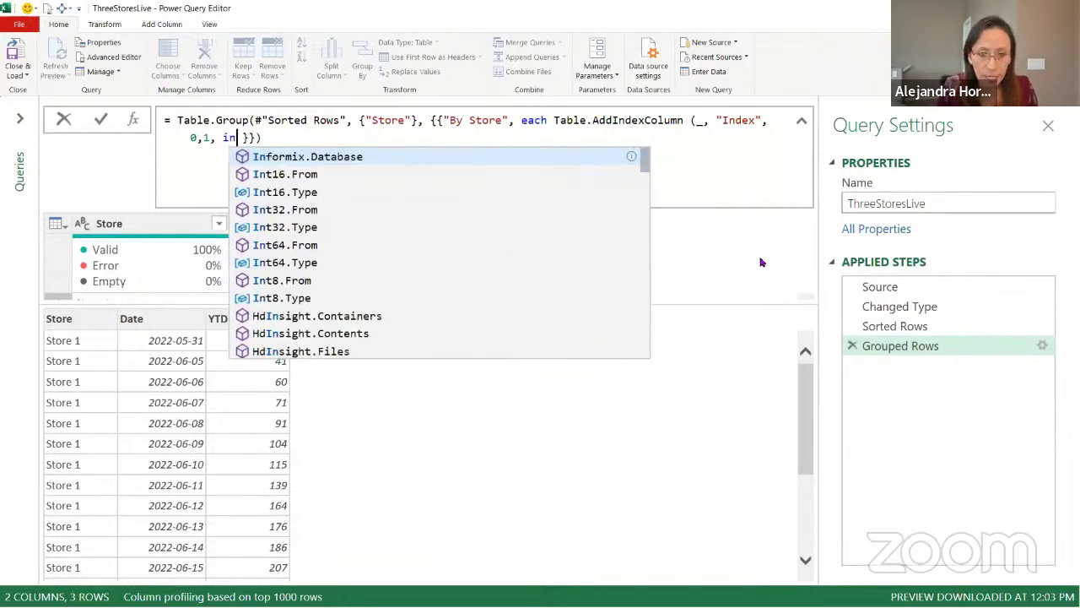
pyautogui.press('Down')
pyautogui.press('Down')
pyautogui.press('Down')
pyautogui.press('Down')
pyautogui.press('Down')
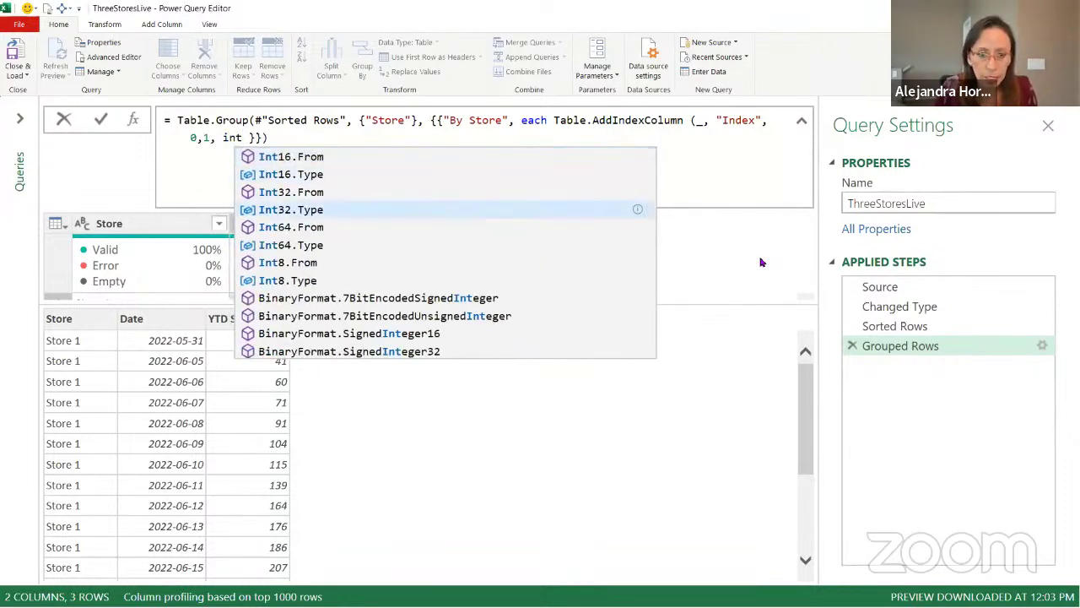
pyautogui.press('Tab')
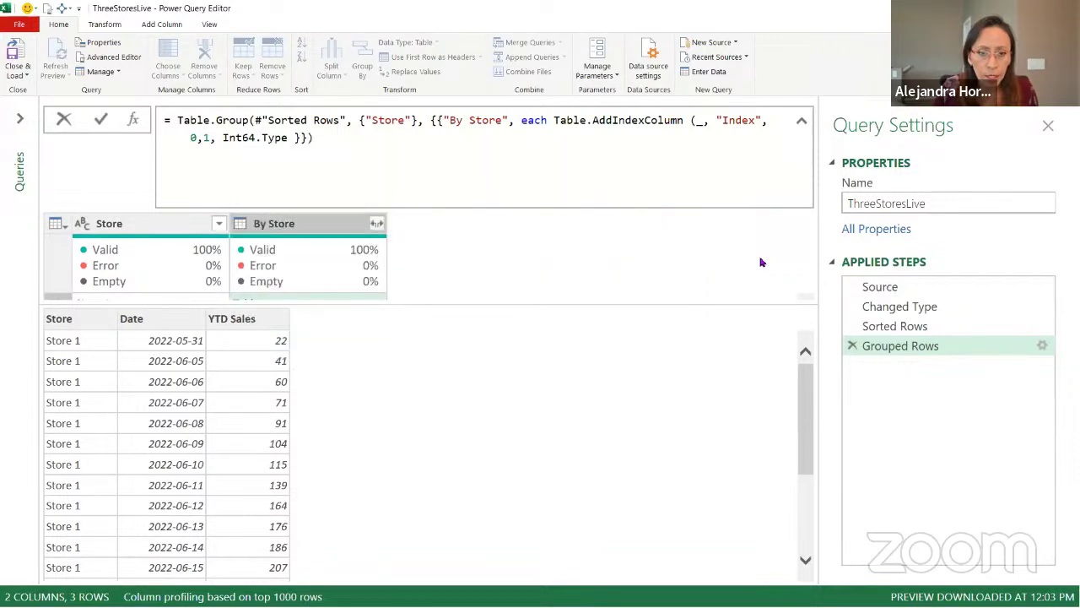
# Step: Apply the formula, add a closing parenthesis, and read the 'Token Comma expected' error
pyautogui.press('Return')
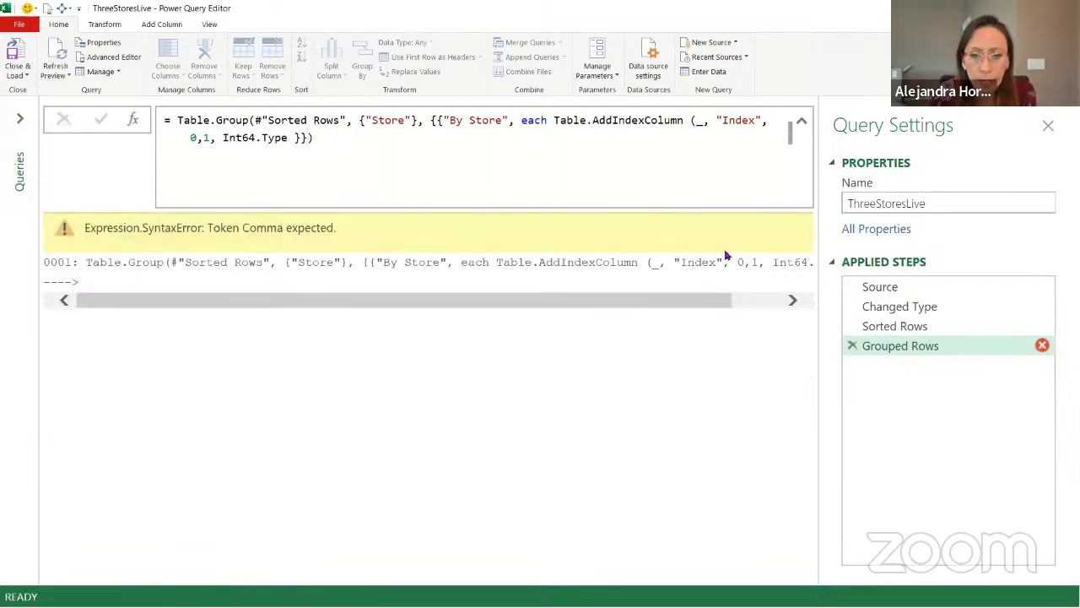
pyautogui.click(502, 161)
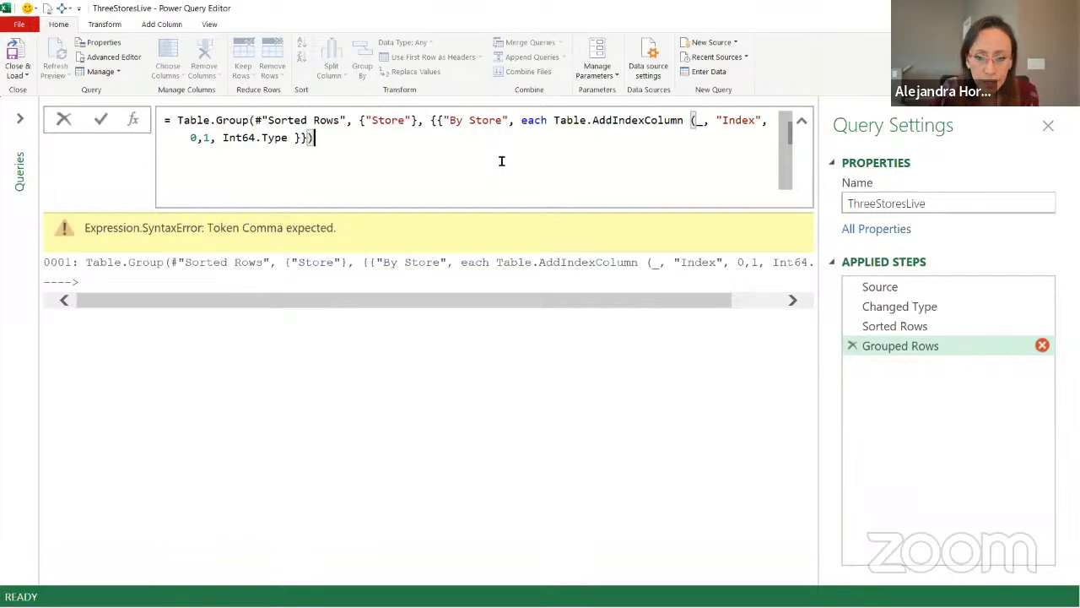
pyautogui.write(')')
pyautogui.press('Return')
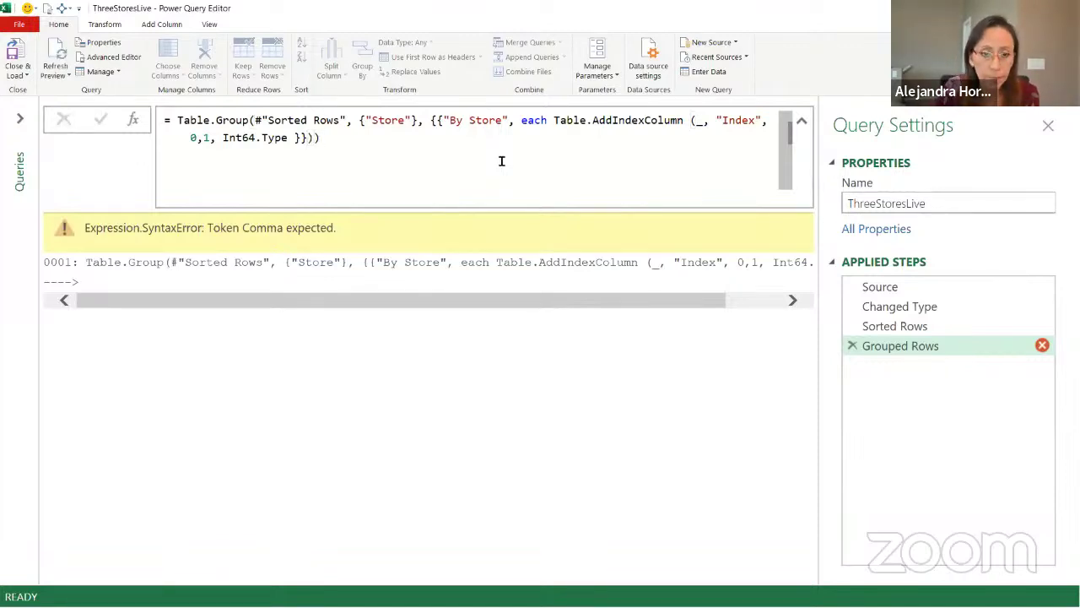
pyautogui.click(495, 143)
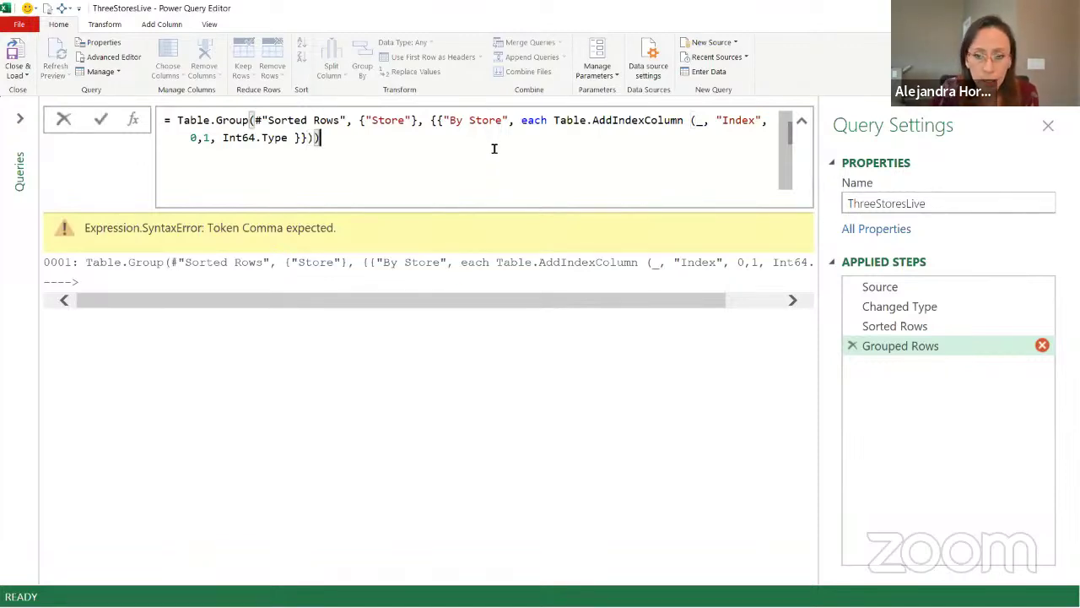
pyautogui.click(260, 300)
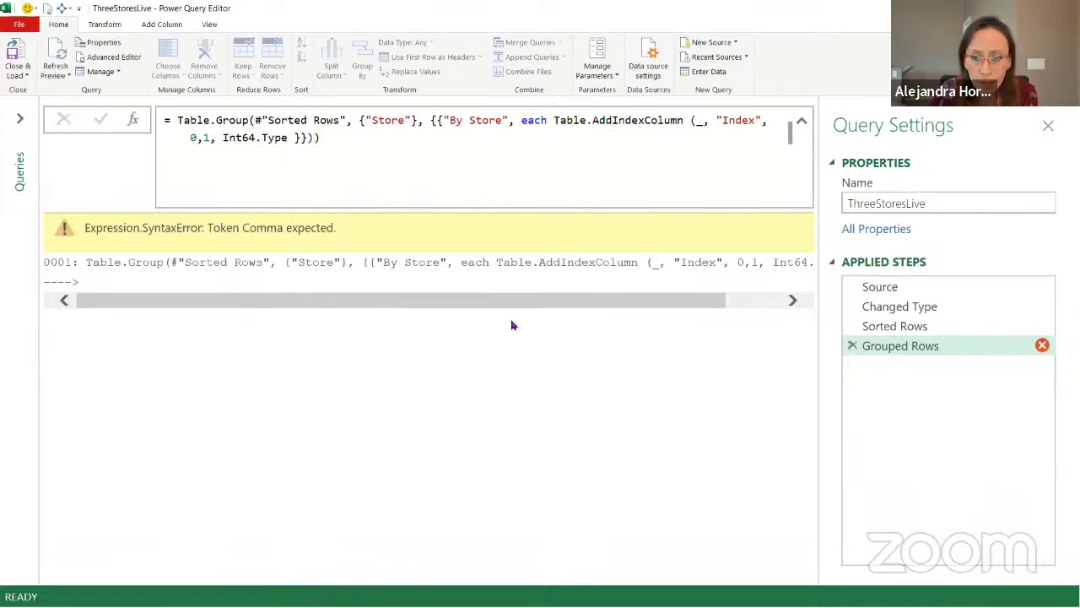
pyautogui.moveTo(569, 304); pyautogui.dragTo(783, 319)
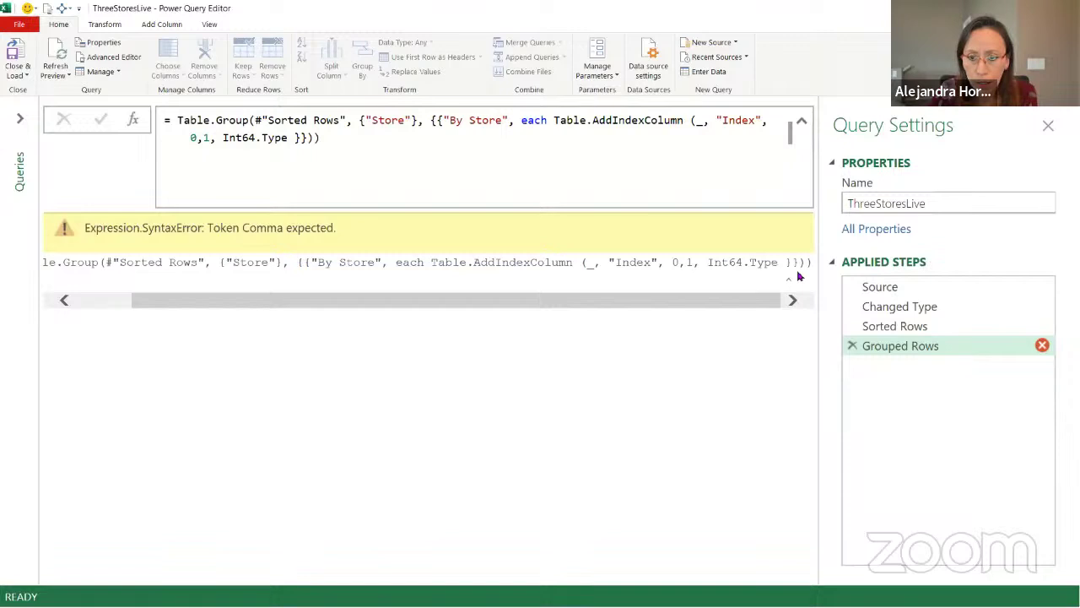
# Step: Add the missing ')' after Int64.Type, remove the extra trailing one, and apply
pyautogui.click(309, 137)
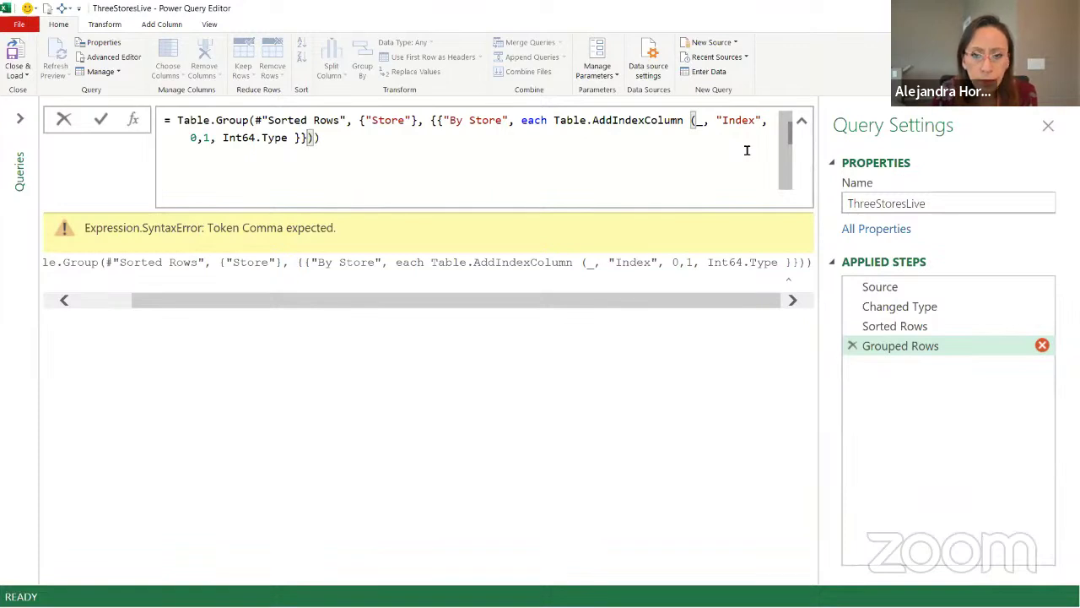
pyautogui.press('Left')
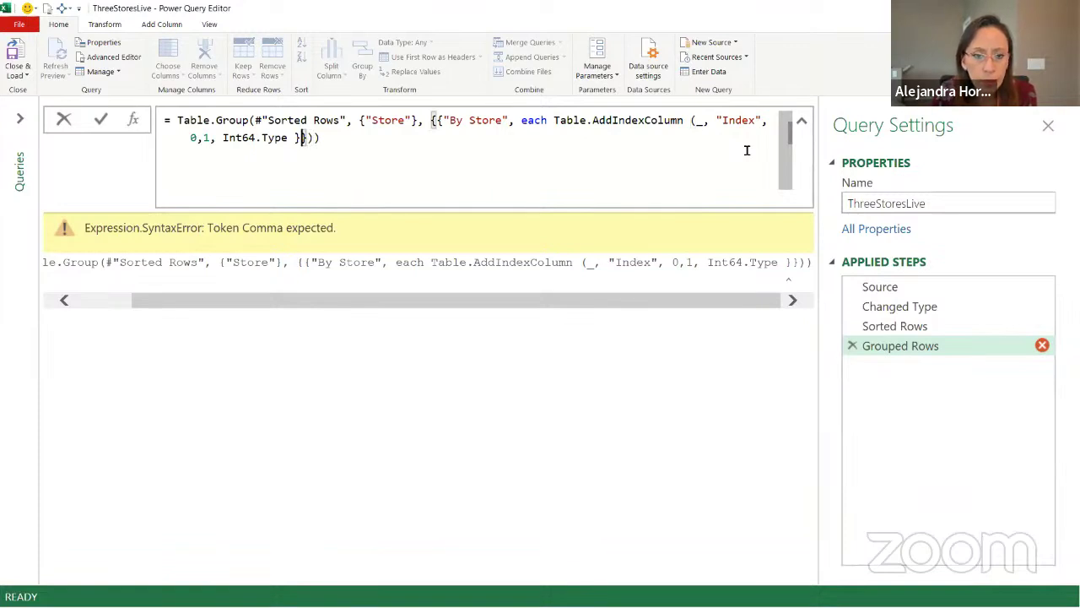
pyautogui.press('Left')
pyautogui.press('Left')
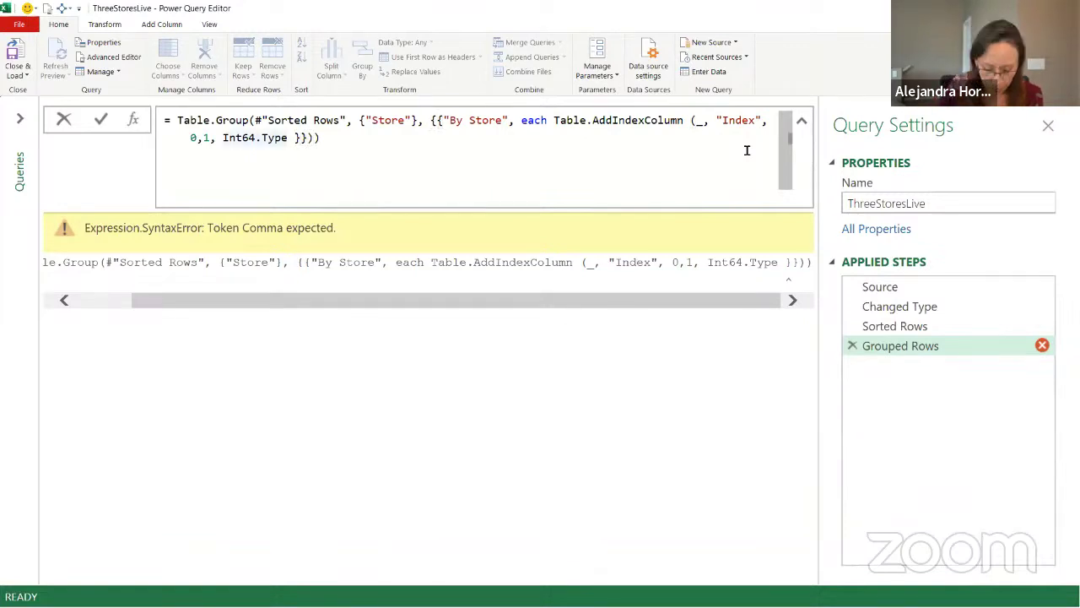
pyautogui.write(')')
pyautogui.press('End')
pyautogui.press('BackSpace')
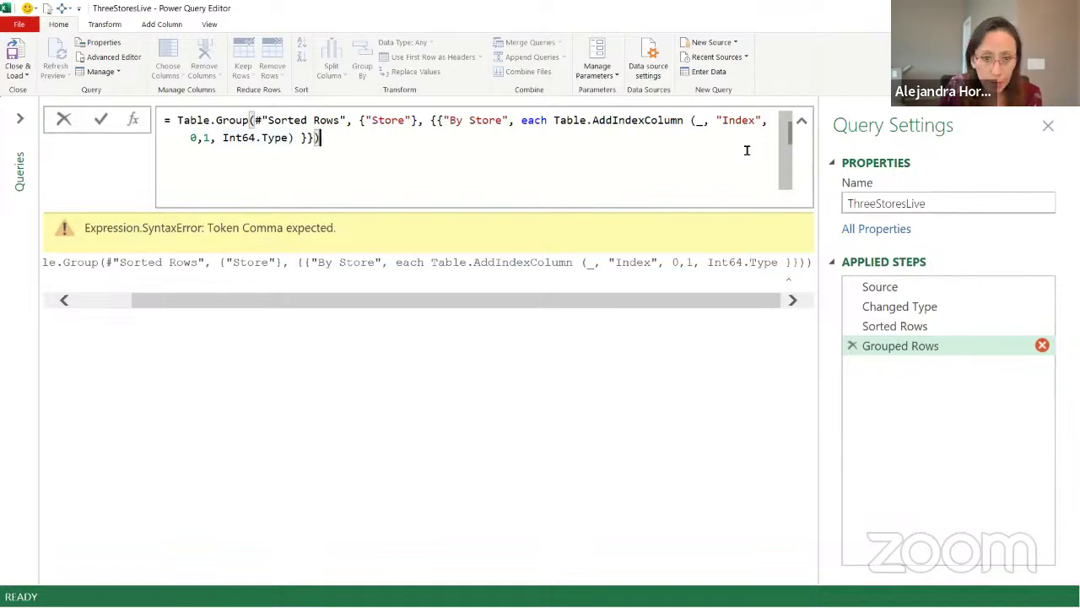
pyautogui.press('Return')
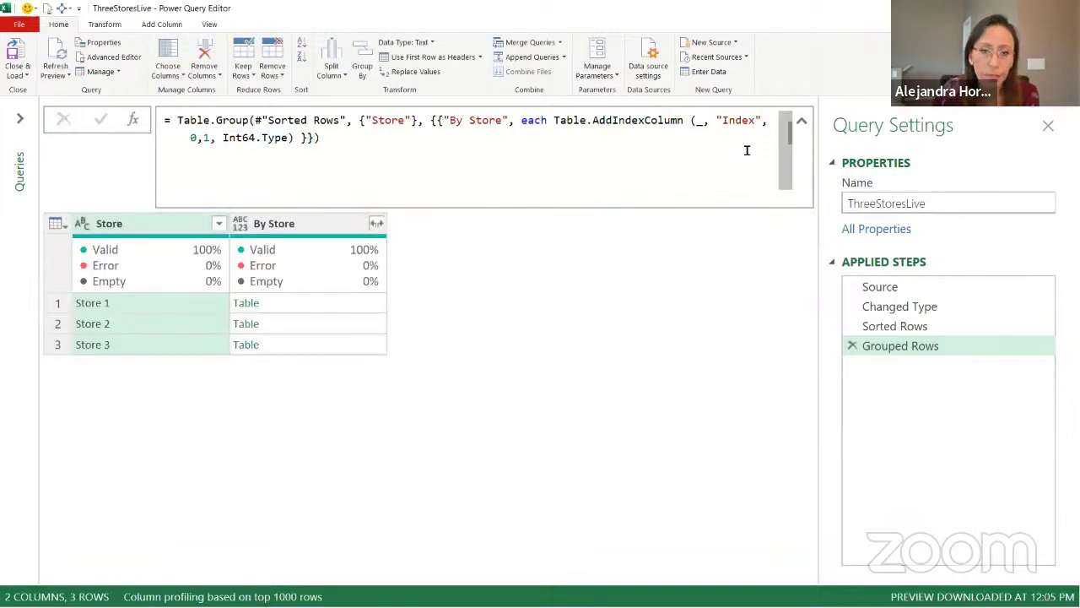
# Step: Review the formula's matching brackets, apply it, and preview Store 1's table with its Index column
pyautogui.click(291, 140)
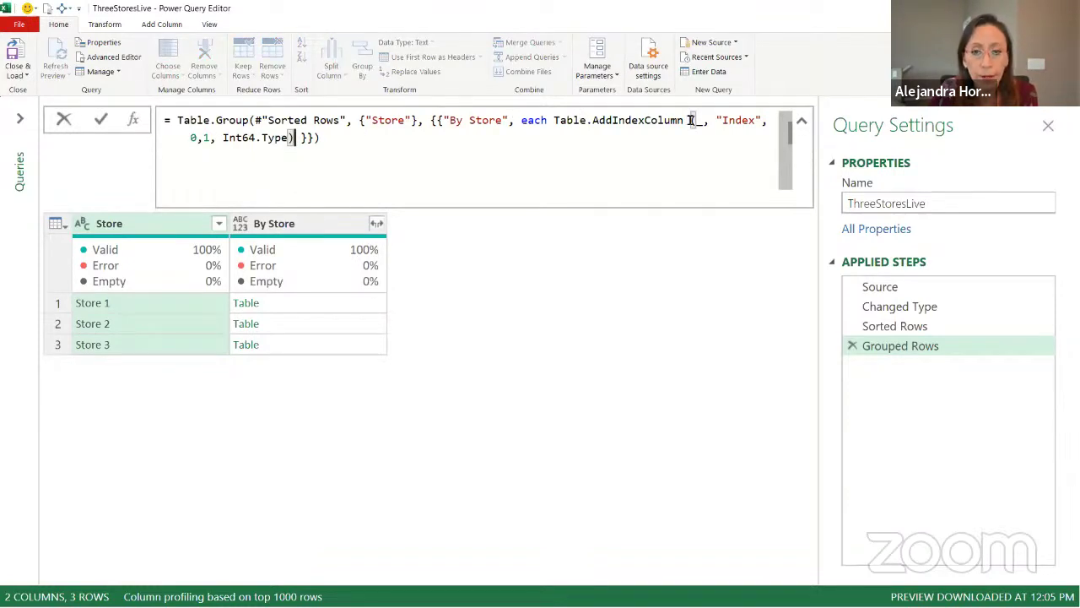
pyautogui.click(304, 138)
pyautogui.click(442, 121)
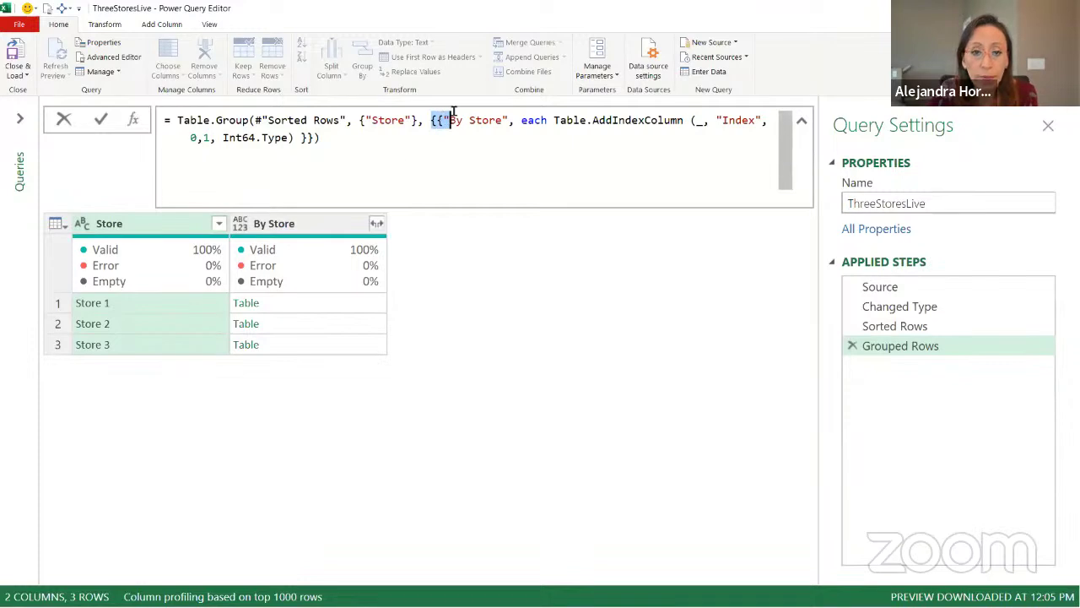
pyautogui.click(330, 132)
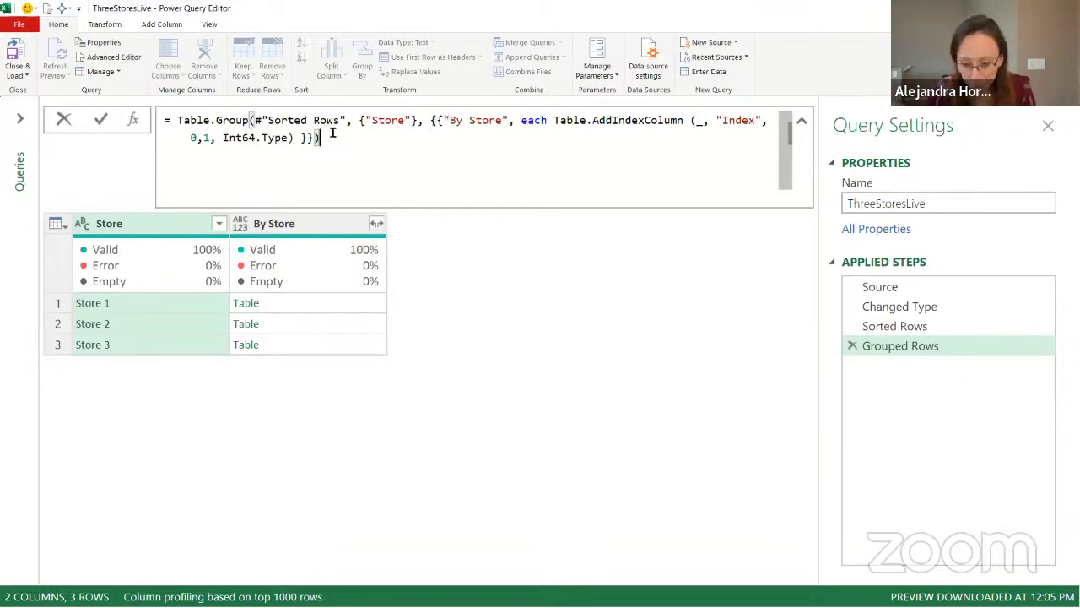
pyautogui.press('Return')
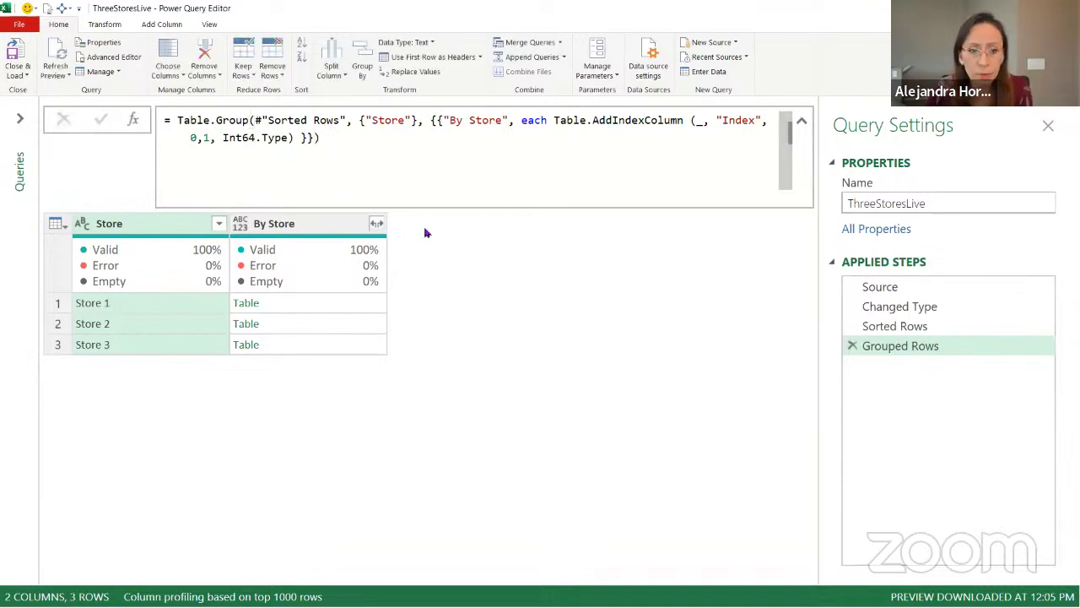
pyautogui.click(373, 312)
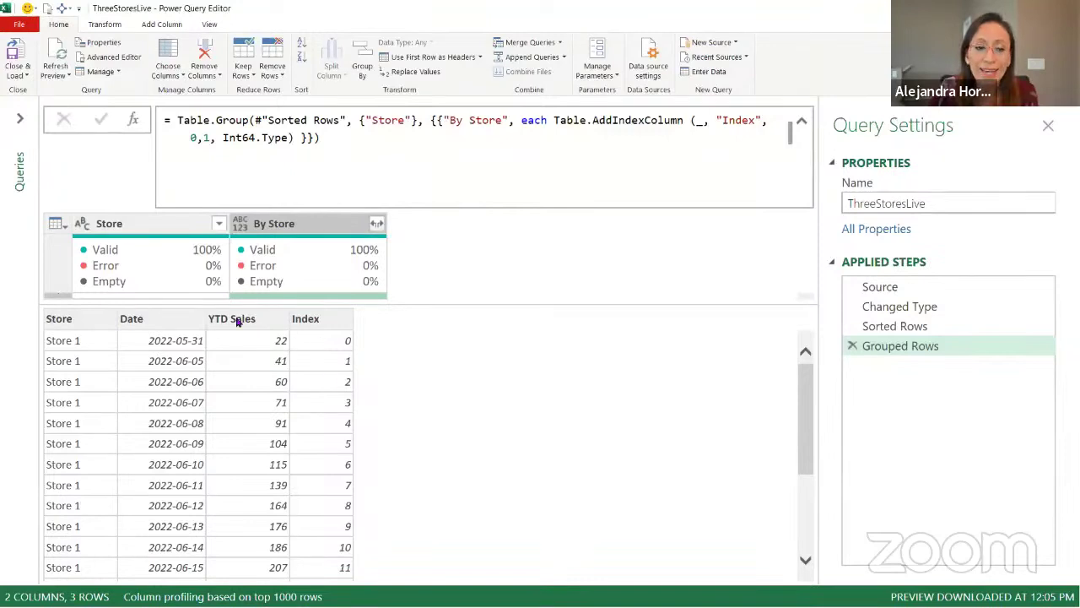
pyautogui.click(804, 122)
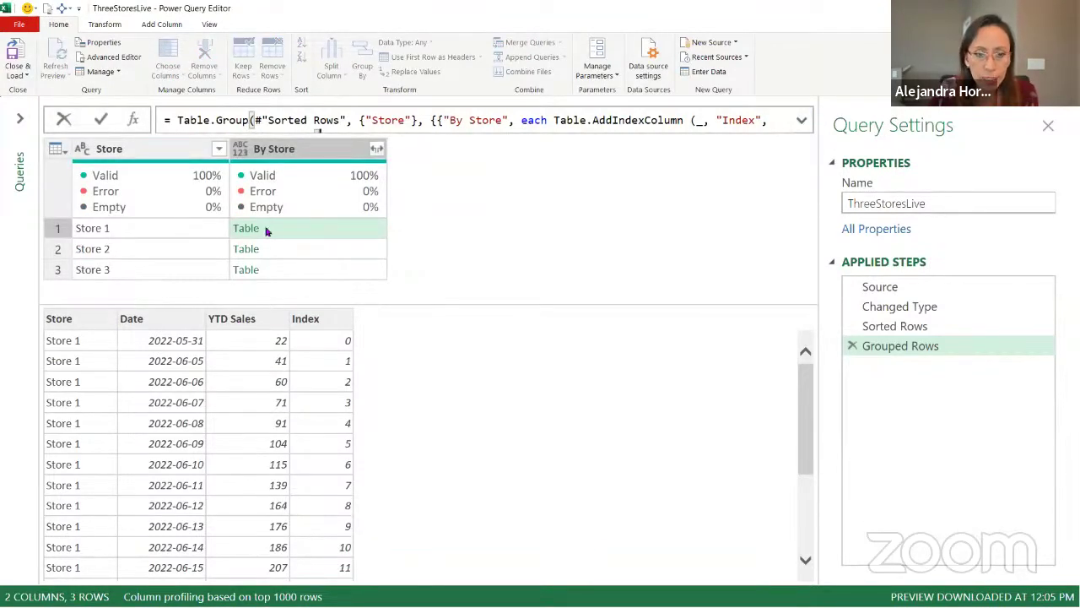
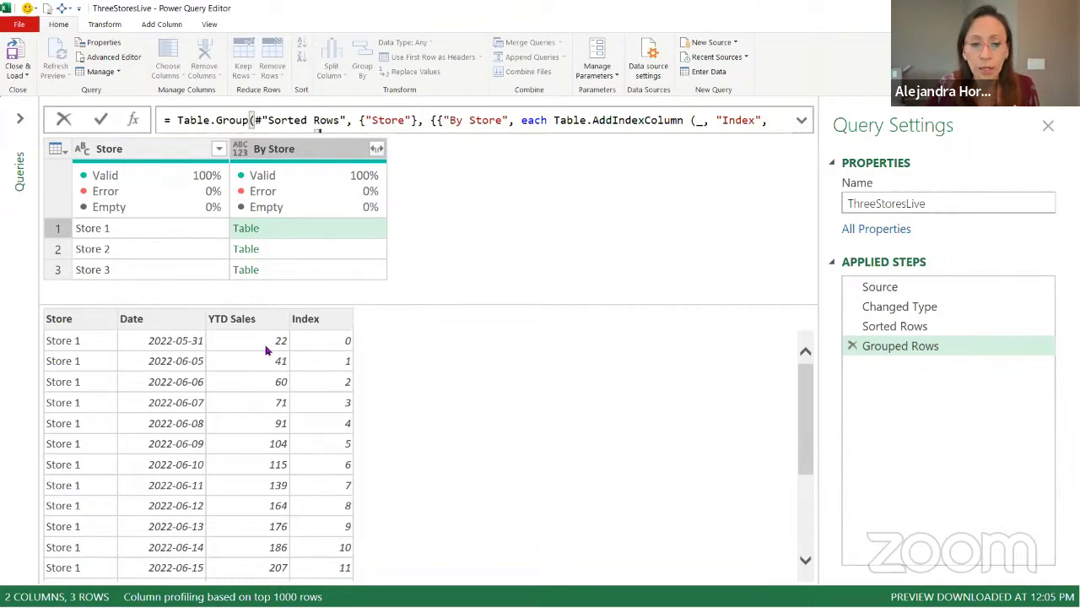
# Step: Cancel the formula edit and add a new custom step after Grouped Rows
pyautogui.click(264, 350)
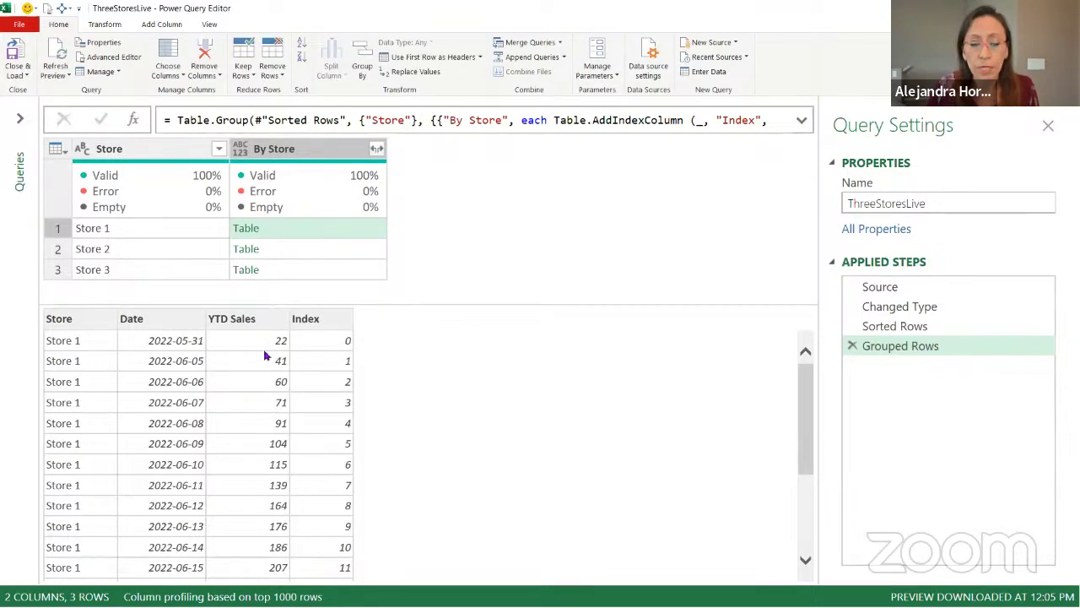
pyautogui.click(134, 120)
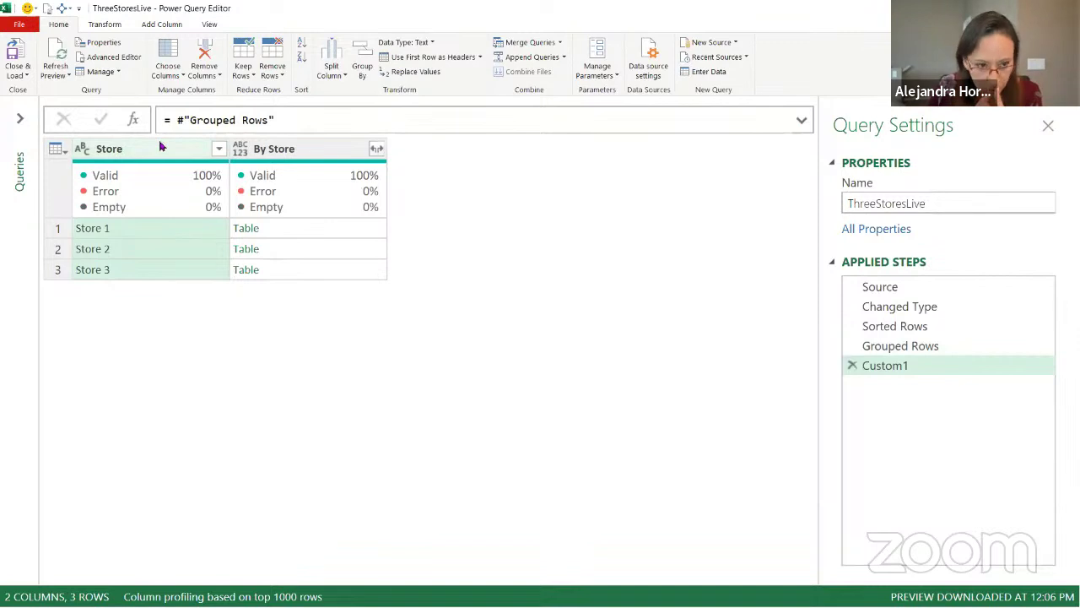
# Step: Review the full BringPreviousDay formula in ThreeStores, then return to ThreeStoresLive
pyautogui.click(22, 120)
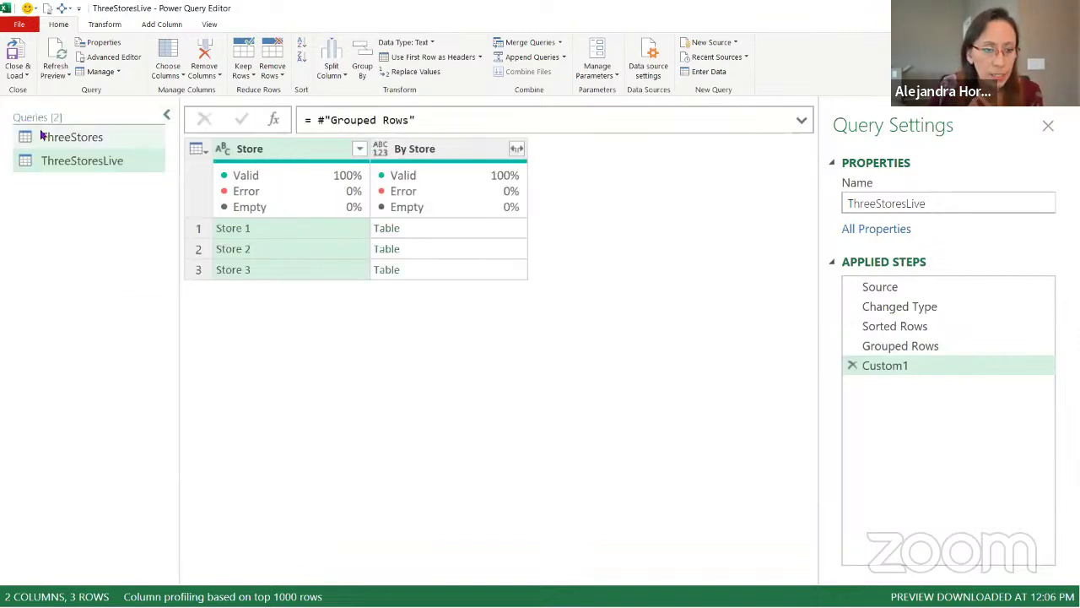
pyautogui.click(60, 137)
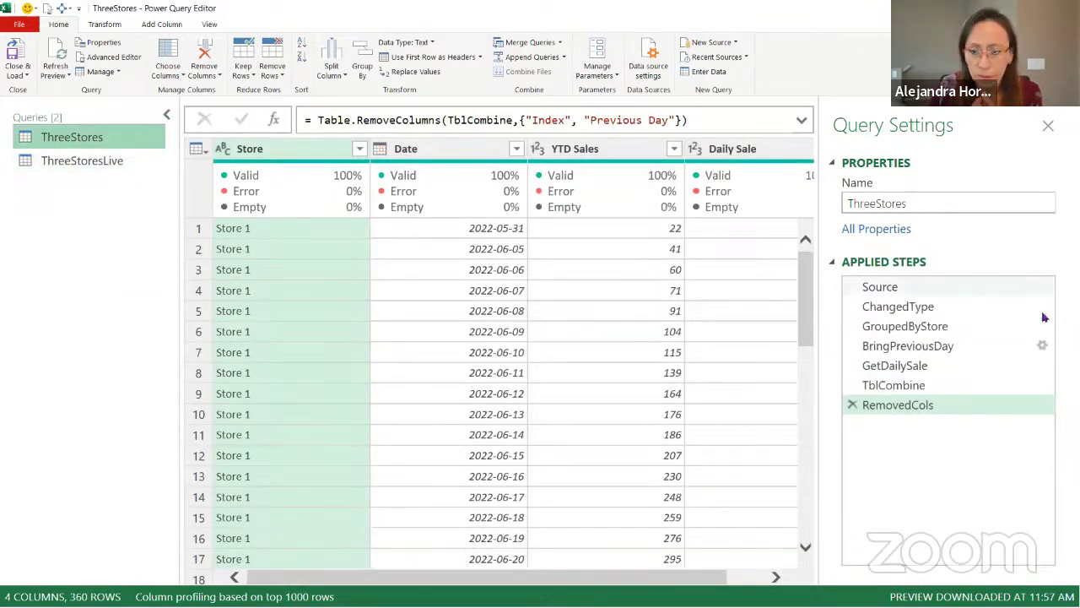
pyautogui.click(942, 348)
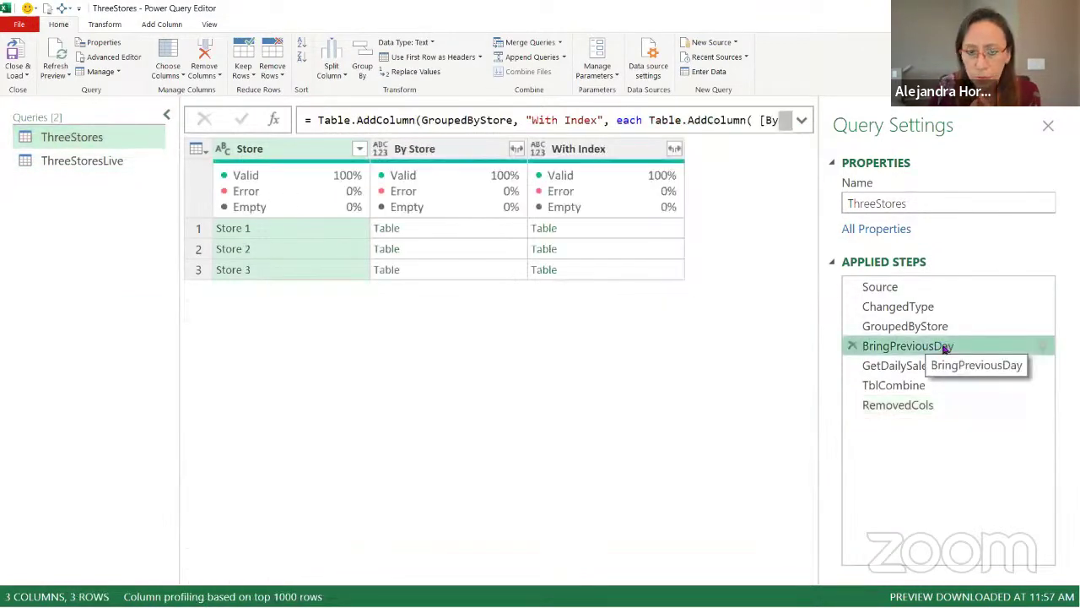
pyautogui.click(801, 121)
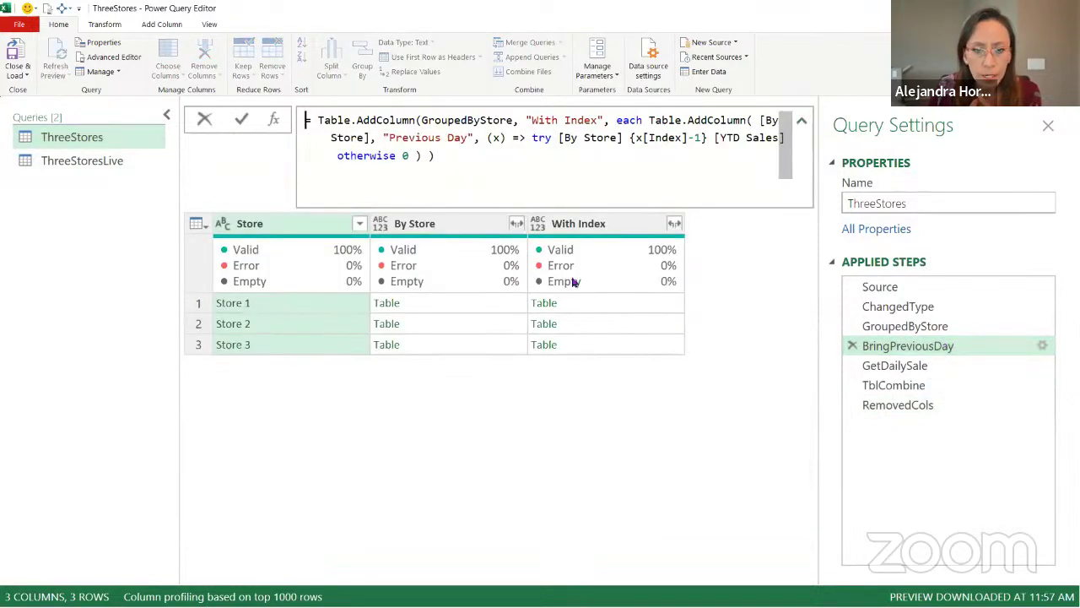
pyautogui.click(125, 164)
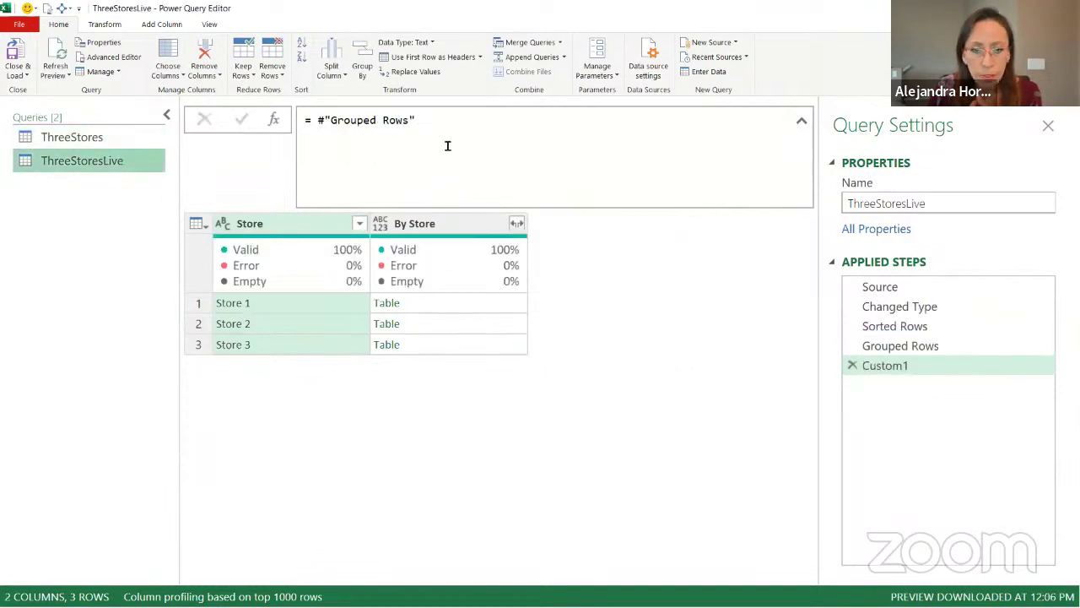
# Step: Rename the Grouped Rows step to GroupedByStore, then select the Custom1 step
pyautogui.click(954, 346)
pyautogui.click(960, 353)
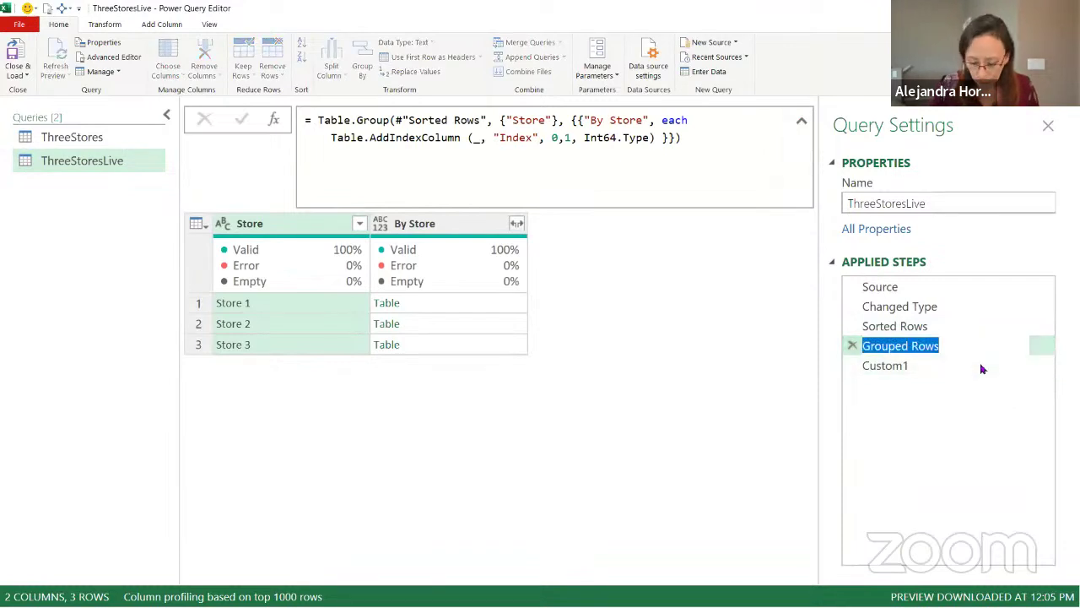
pyautogui.write('ByS')
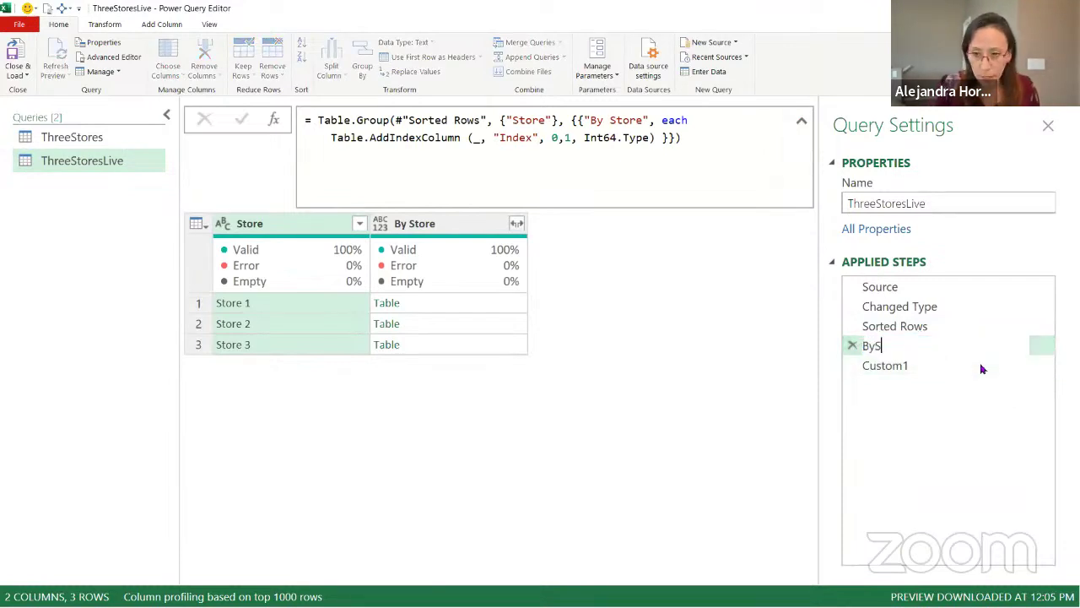
pyautogui.write('toreGrop')
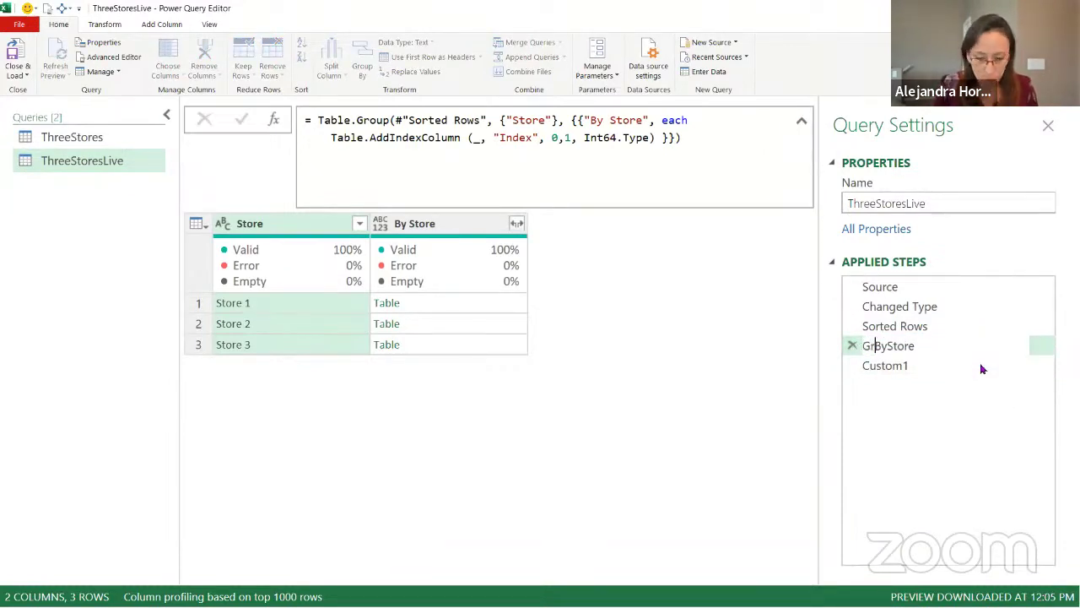
pyautogui.press('BackSpace')
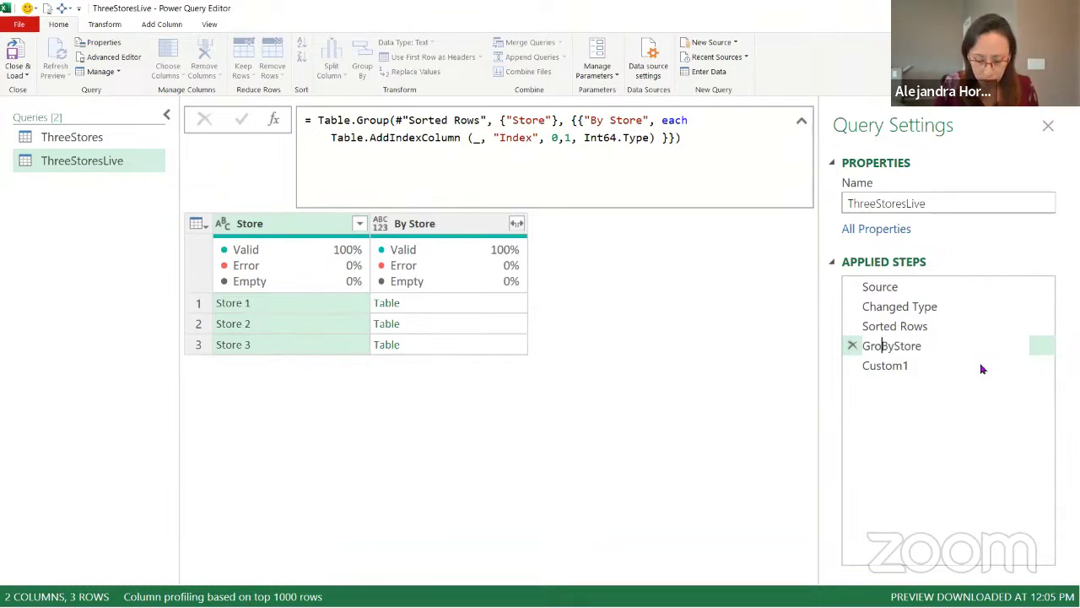
pyautogui.write('uped')
pyautogui.press('Return')
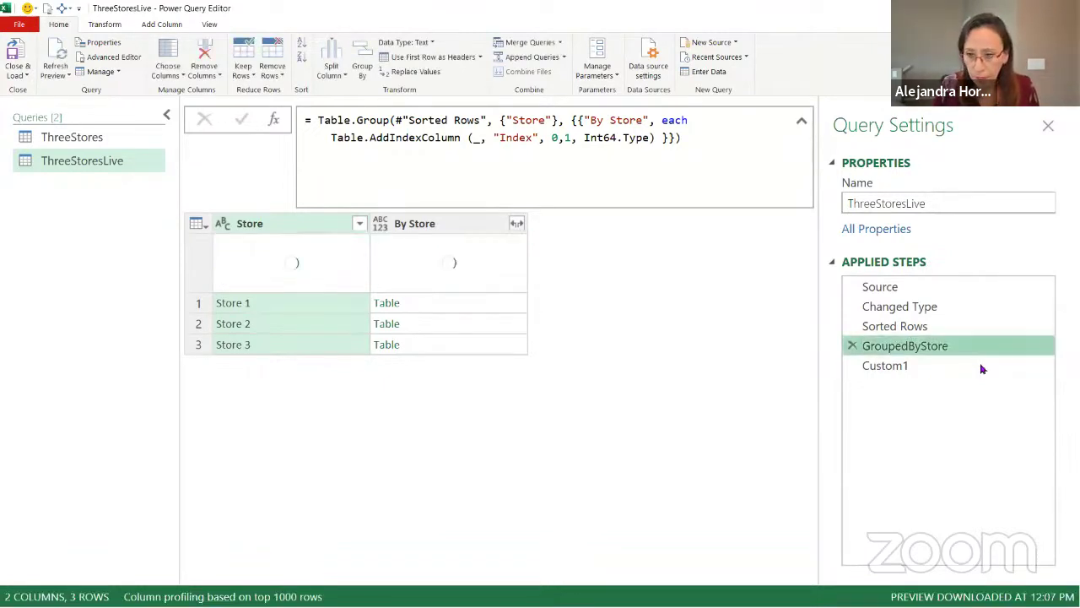
pyautogui.click(980, 368)
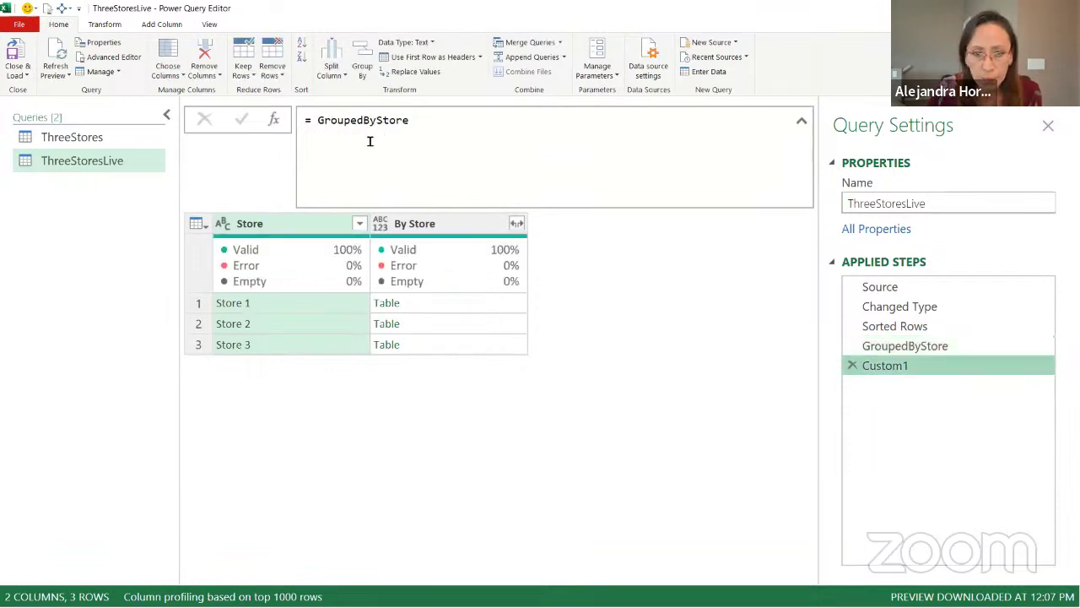
# Step: Write Custom1 as Table.AddColumn(GroupedByStore, "With Previous Day", each Table.AddColumn( ))
pyautogui.click(311, 120)
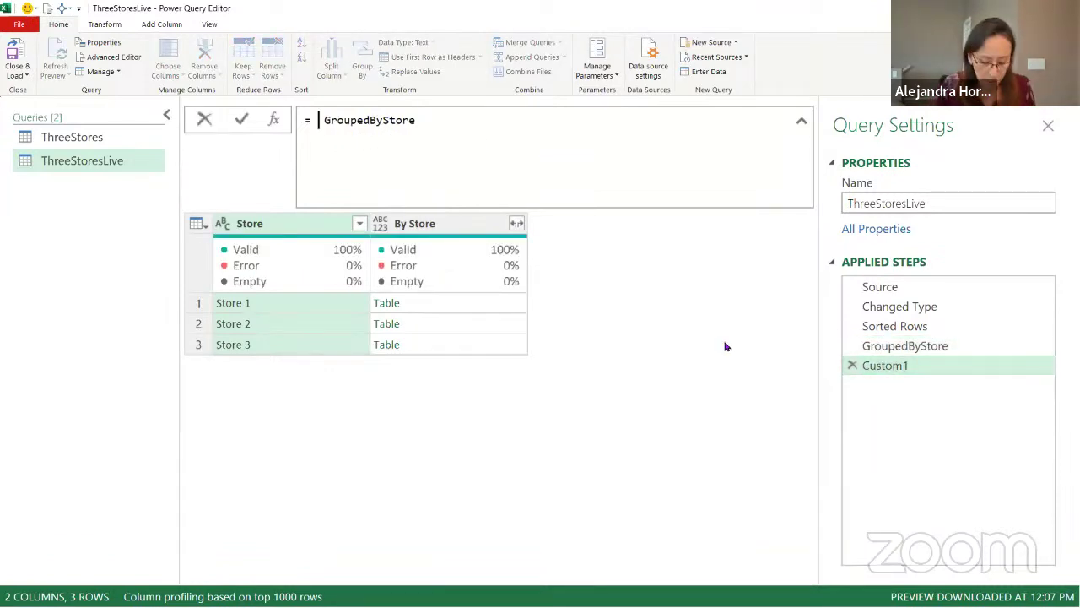
pyautogui.write('table')
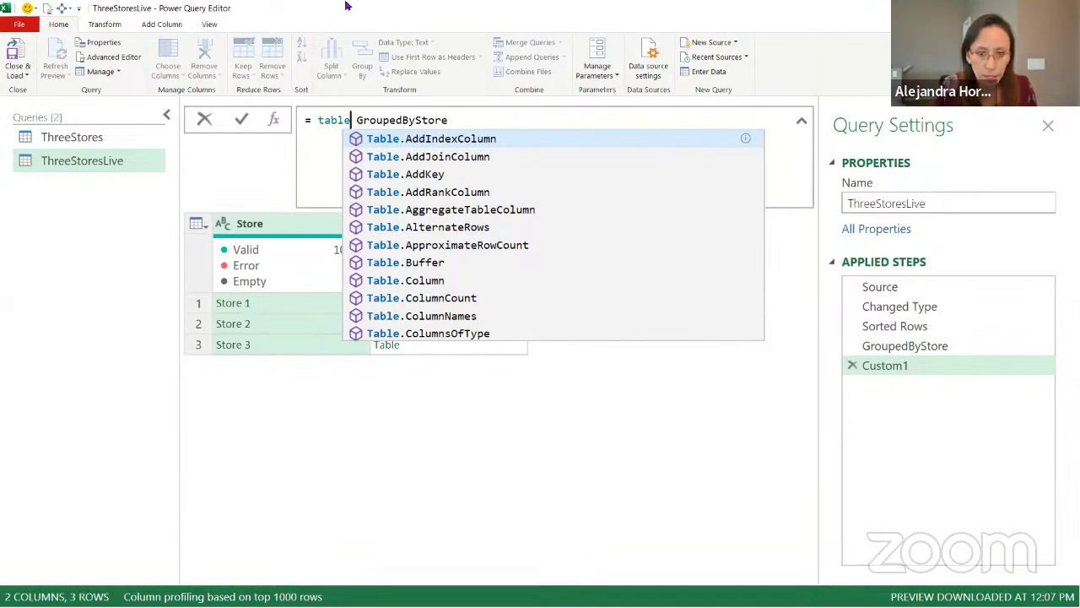
pyautogui.write('addc')
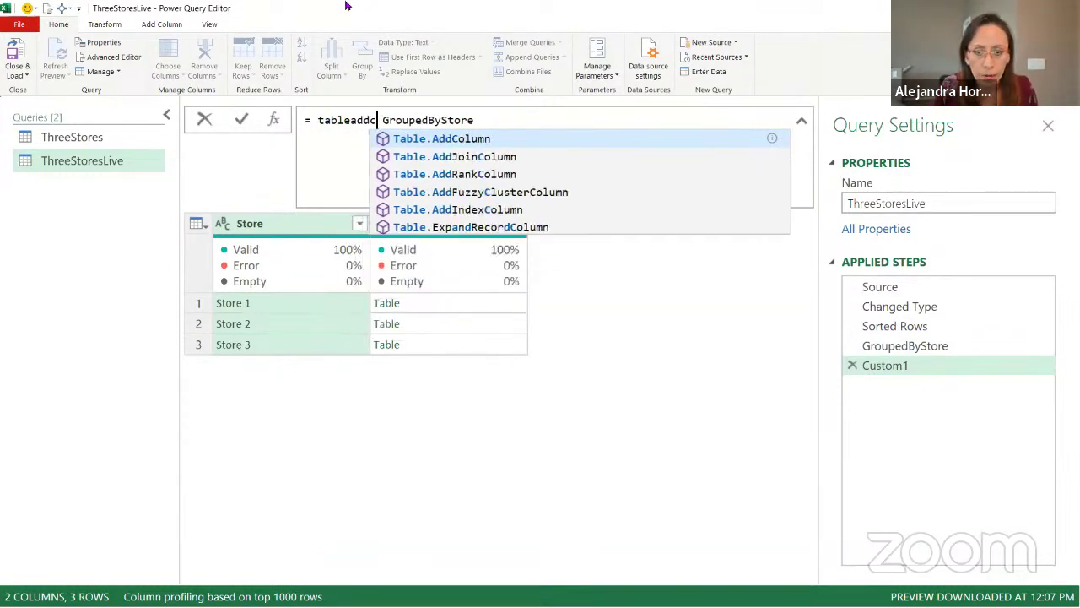
pyautogui.press('Tab')
pyautogui.press('Right')
pyautogui.write('(')
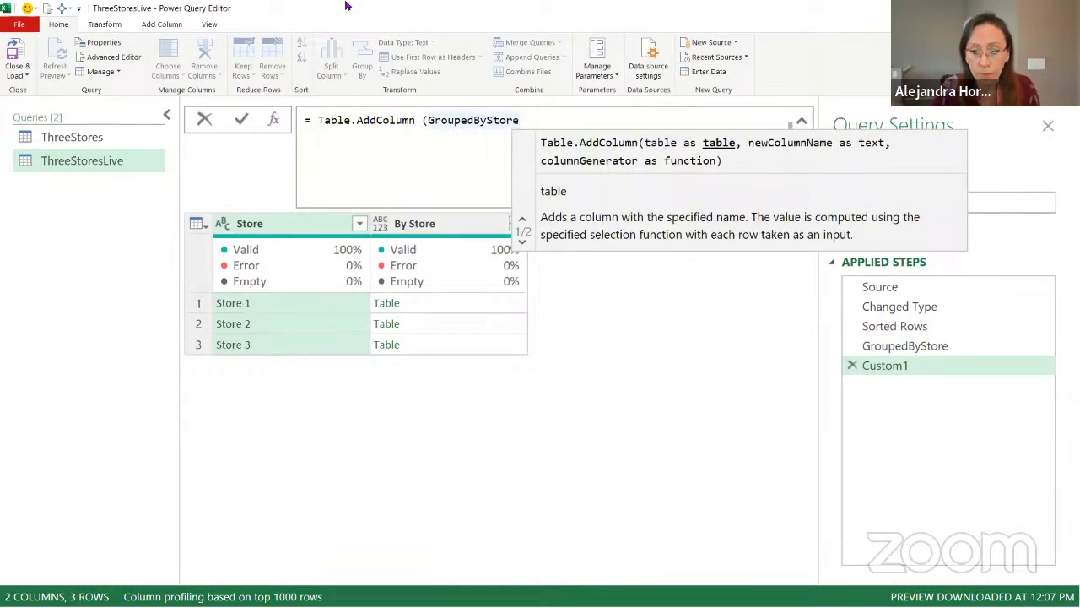
pyautogui.write(', ')
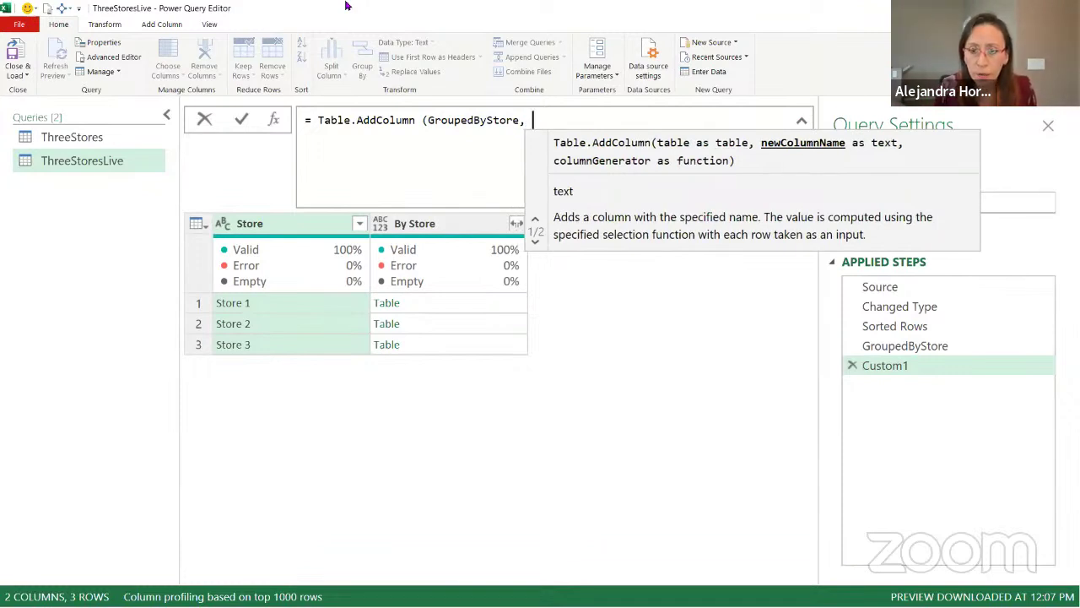
pyautogui.write('"Wi')
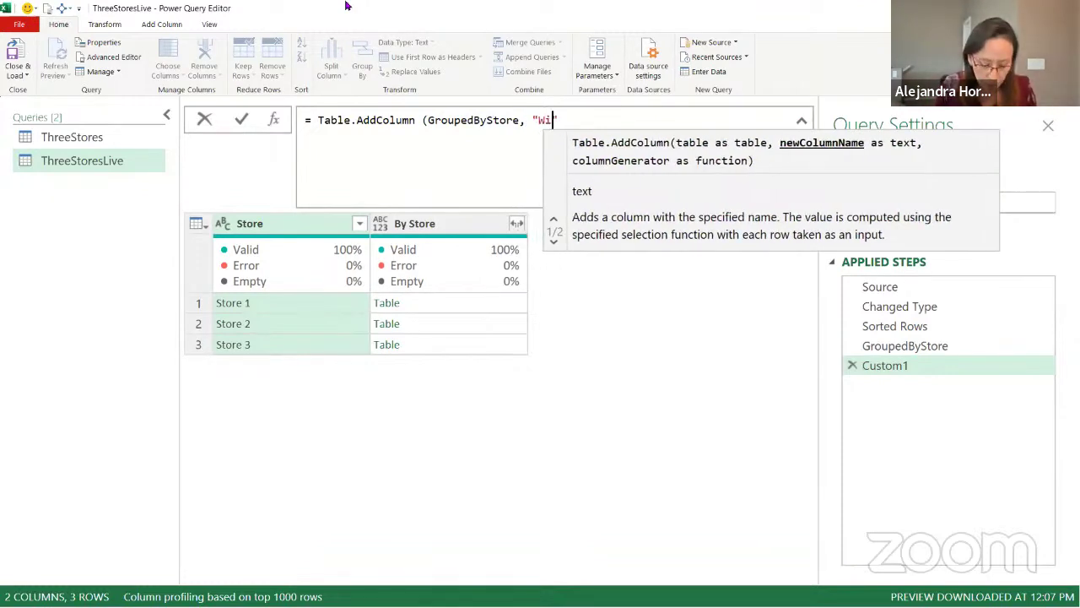
pyautogui.write('th ')
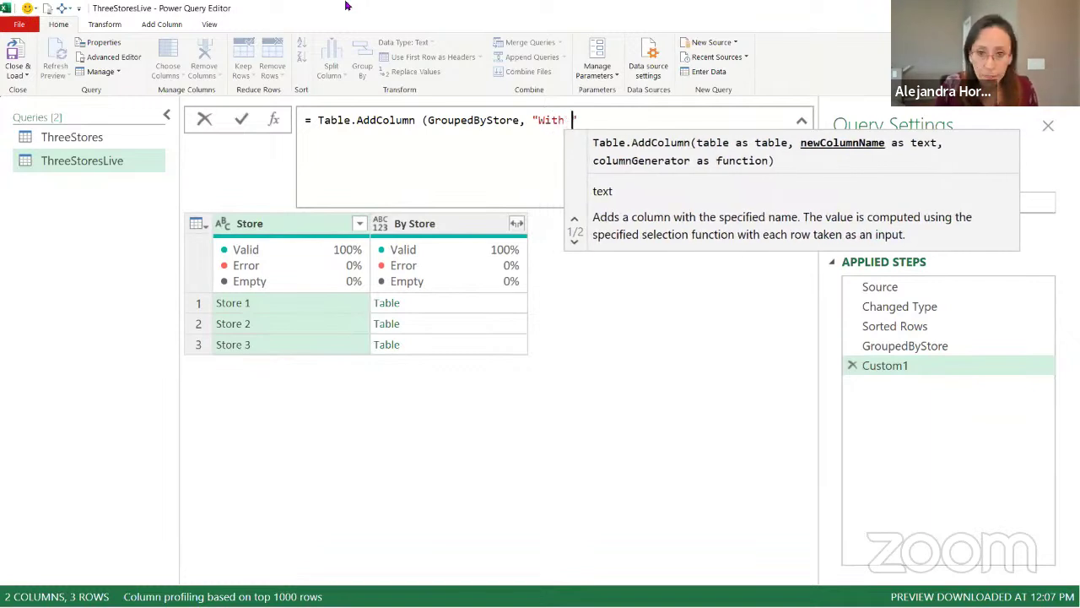
pyautogui.write('Previous')
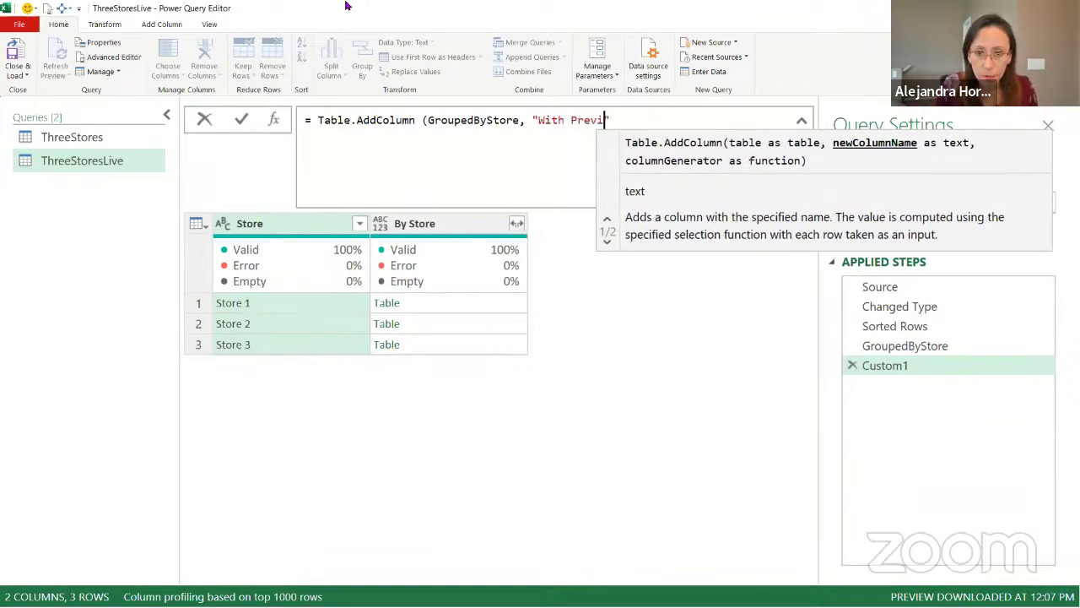
pyautogui.write(' Day')
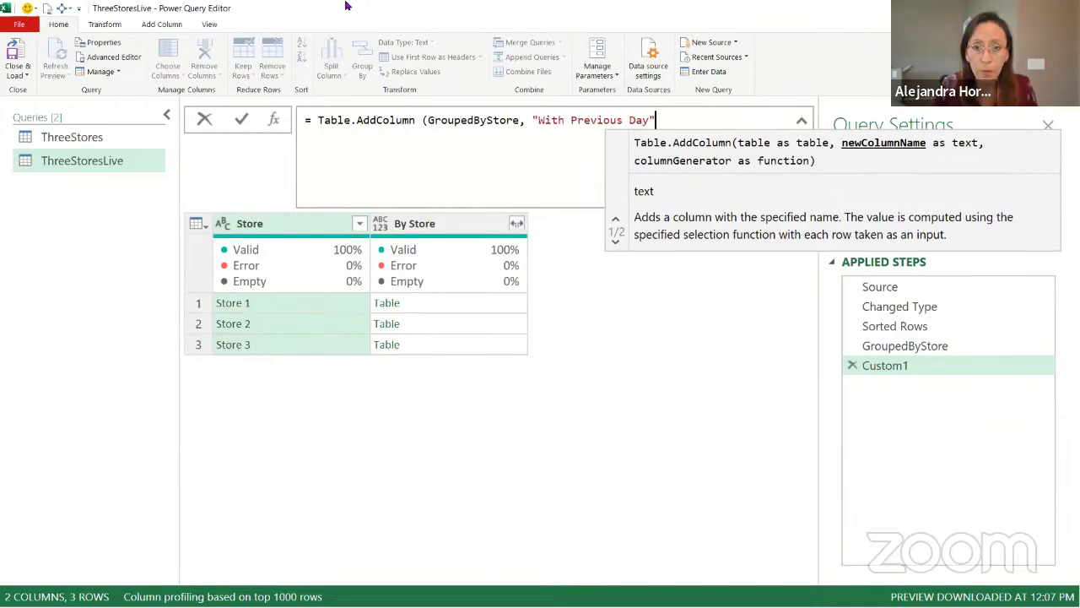
pyautogui.write(', ')
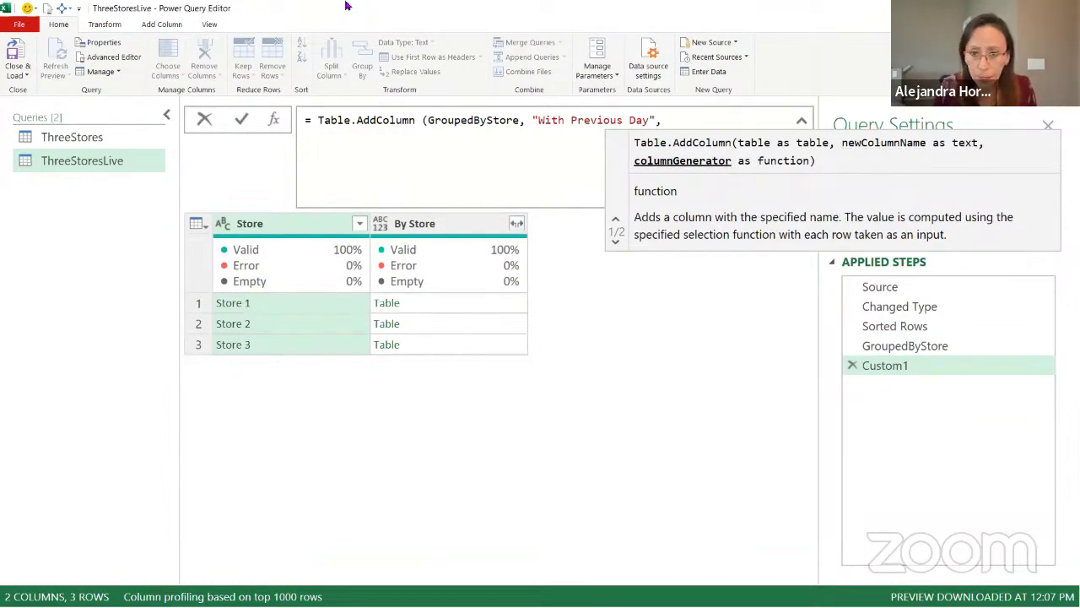
pyautogui.write('e')
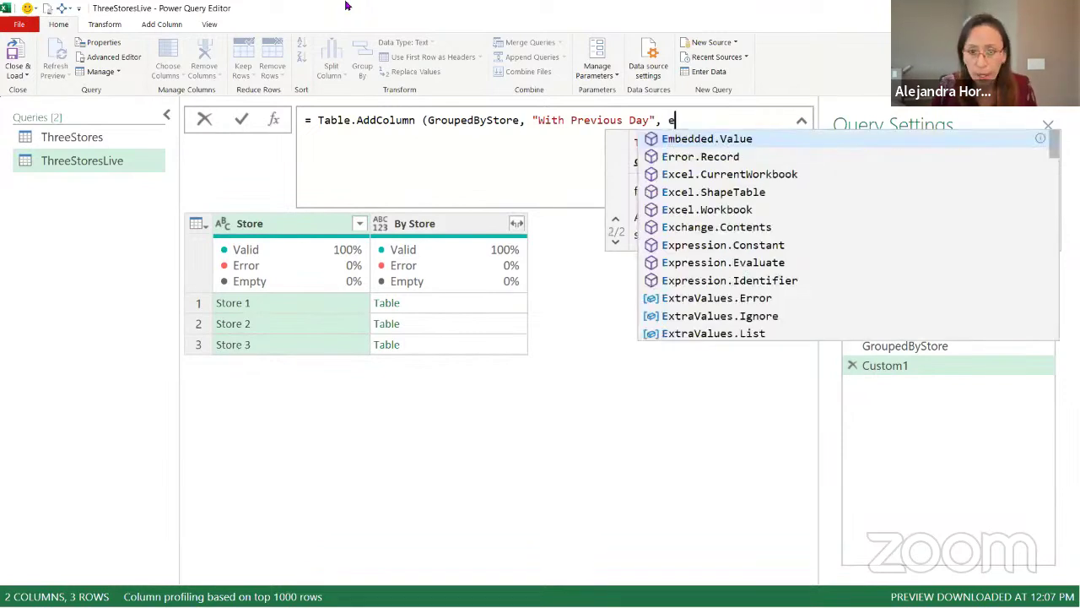
pyautogui.write('ach add')
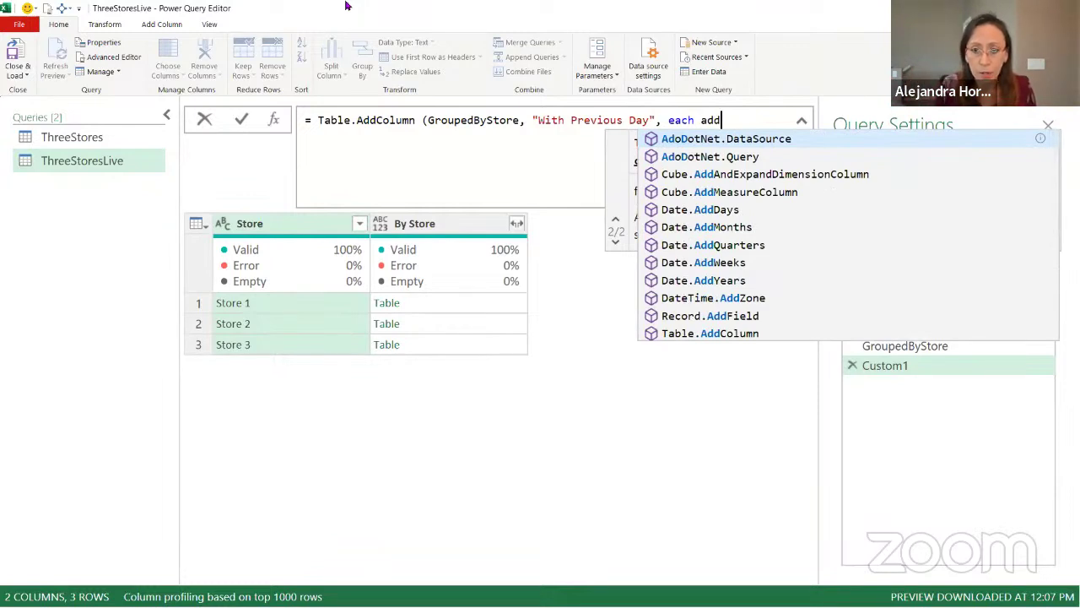
pyautogui.write('tabl')
pyautogui.press('BackSpace')
pyautogui.press('BackSpace')
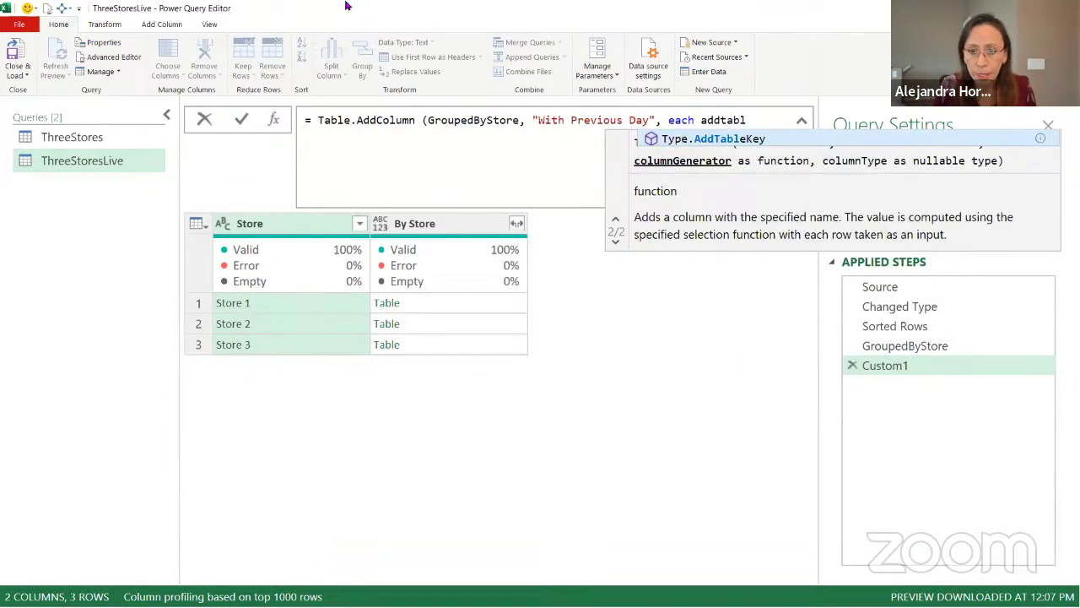
pyautogui.press('BackSpace')
pyautogui.press('BackSpace')
pyautogui.press('BackSpace')
pyautogui.press('BackSpace')
pyautogui.press('BackSpace')
pyautogui.write('t')
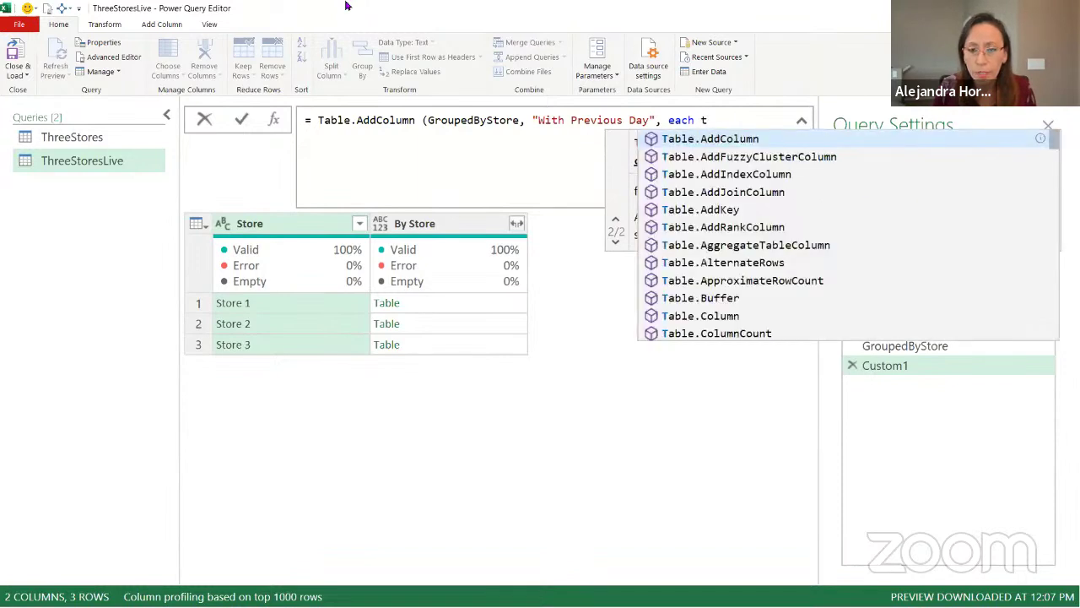
pyautogui.write('able')
pyautogui.press('Tab')
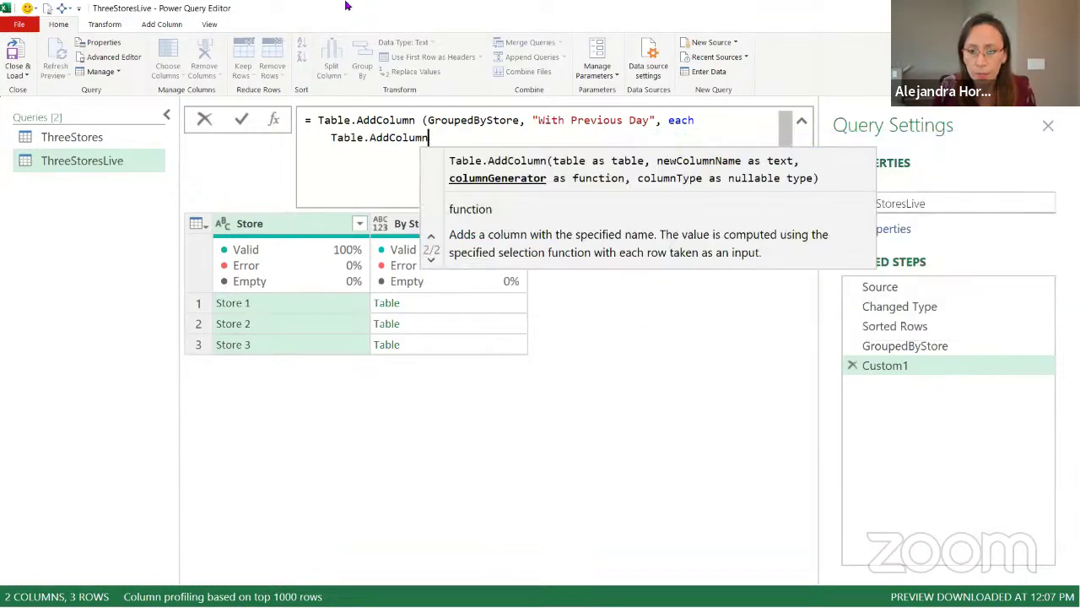
pyautogui.write('(')
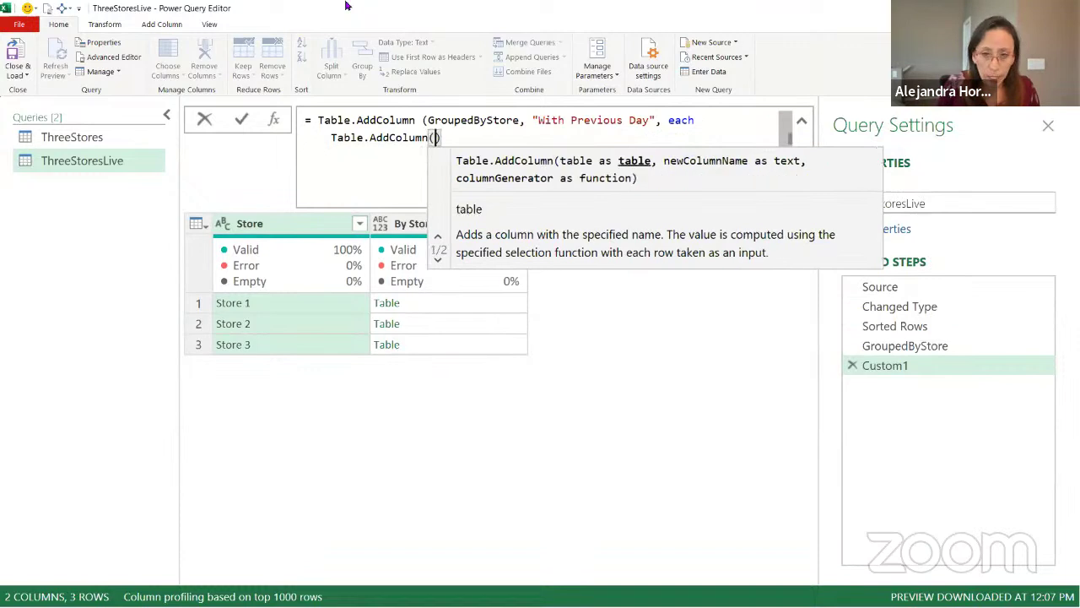
pyautogui.click(671, 120)
# Step: Give the inner Table.AddColumn the arguments [By Store], "Previous Day", each [By Store]{[Index]}
pyautogui.hotkey('shift', 'Return')
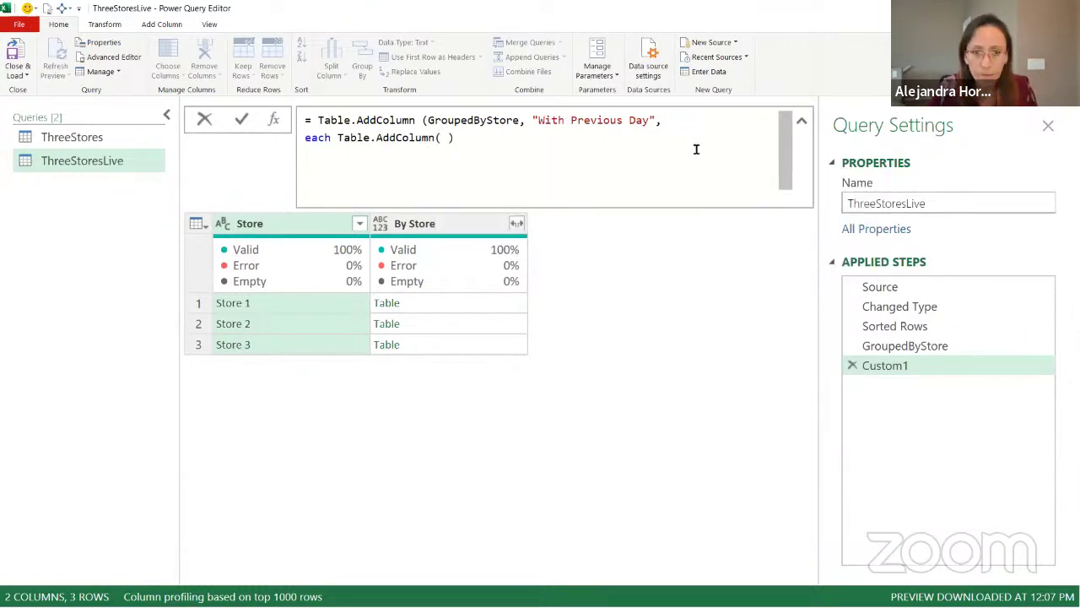
pyautogui.press('End')
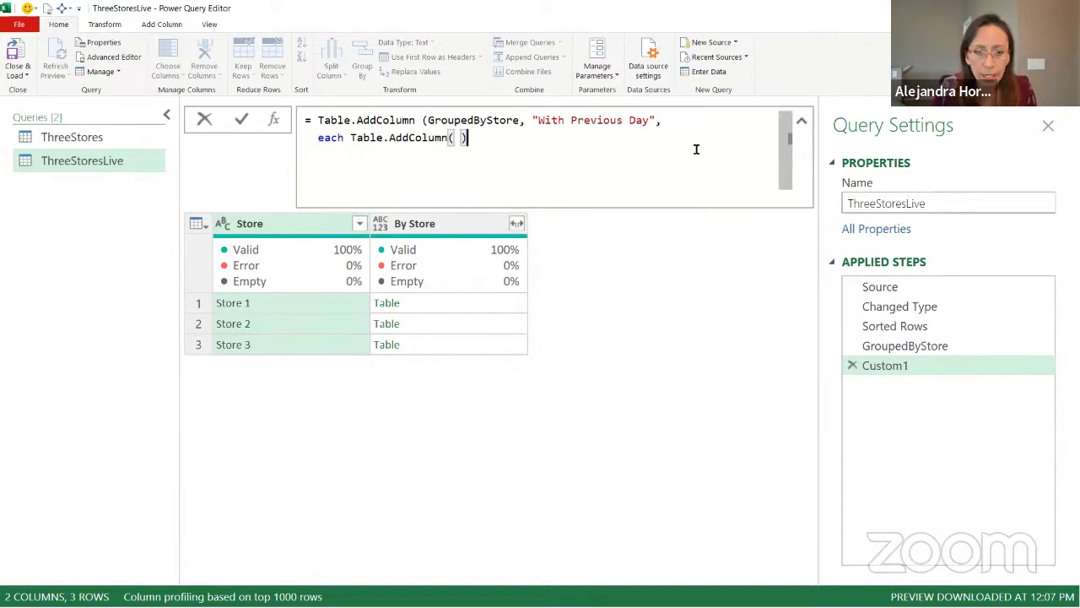
pyautogui.press('BackSpace')
pyautogui.press('BackSpace')
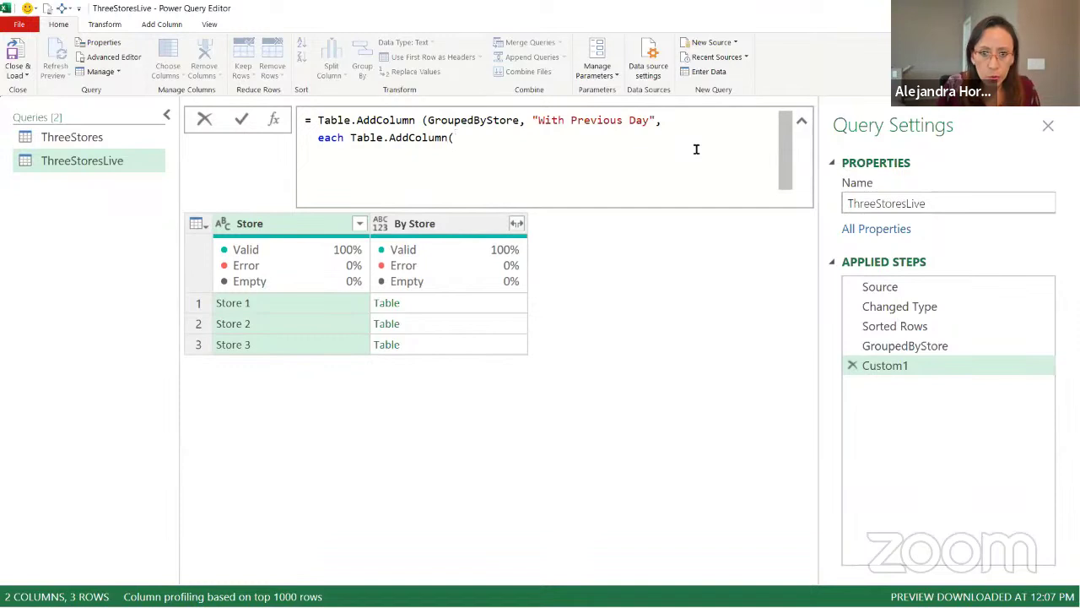
pyautogui.write('[')
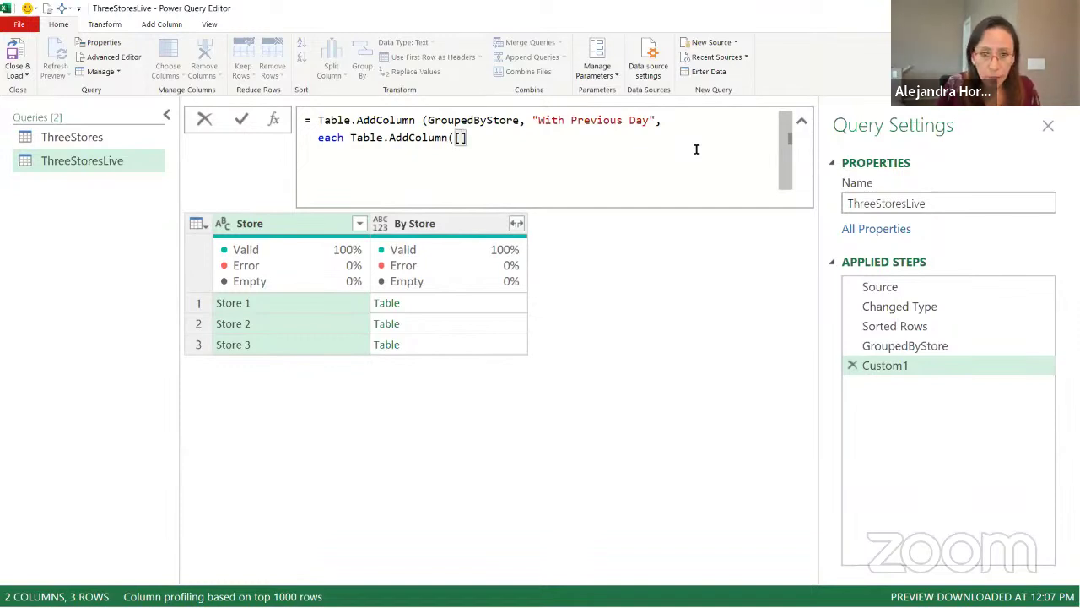
pyautogui.write('By')
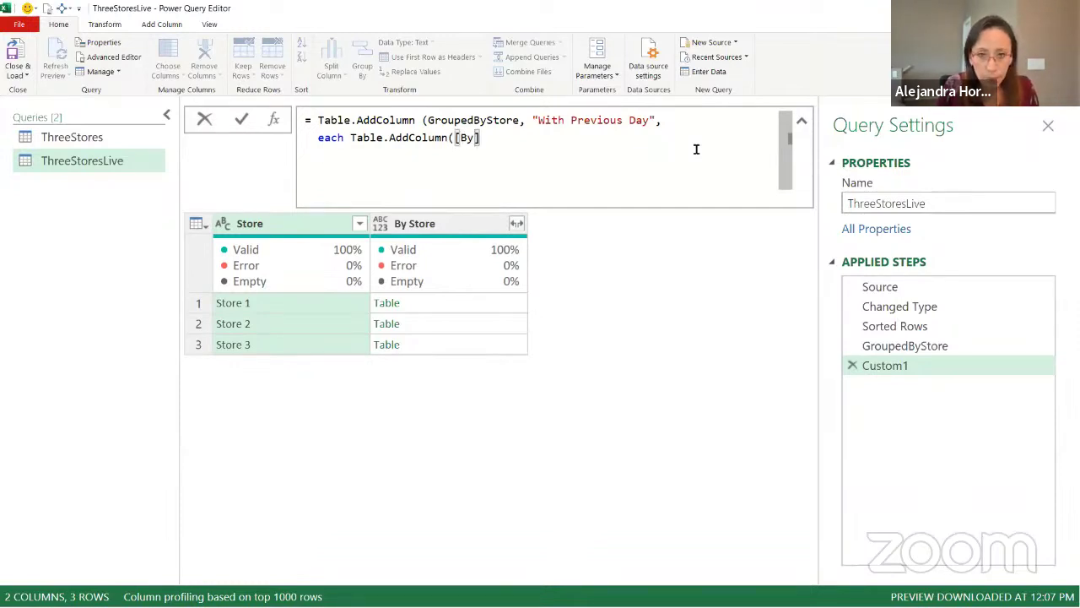
pyautogui.write(' Store]')
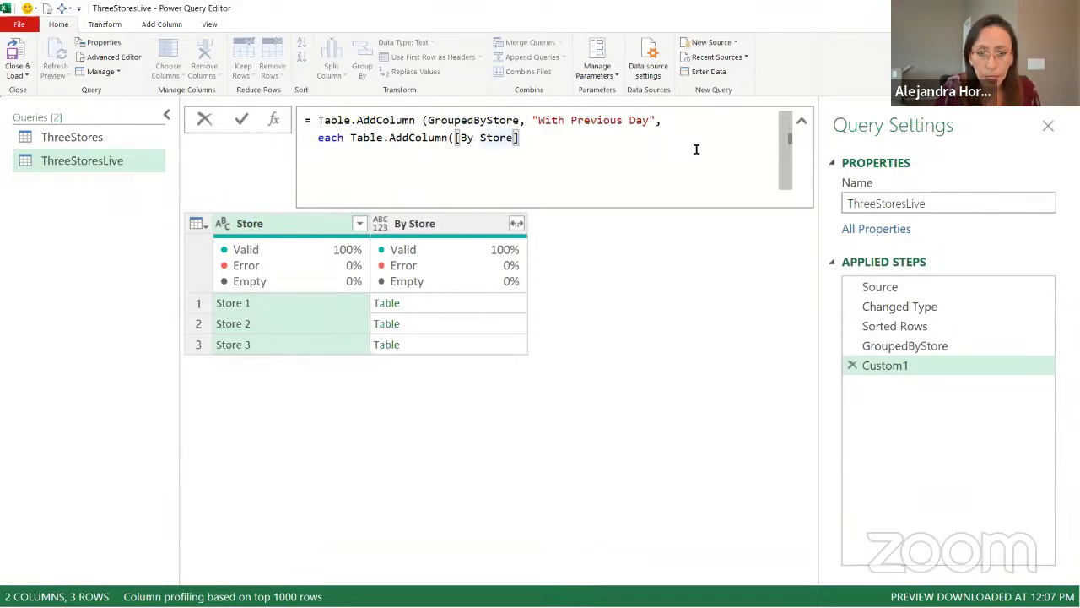
pyautogui.write(',')
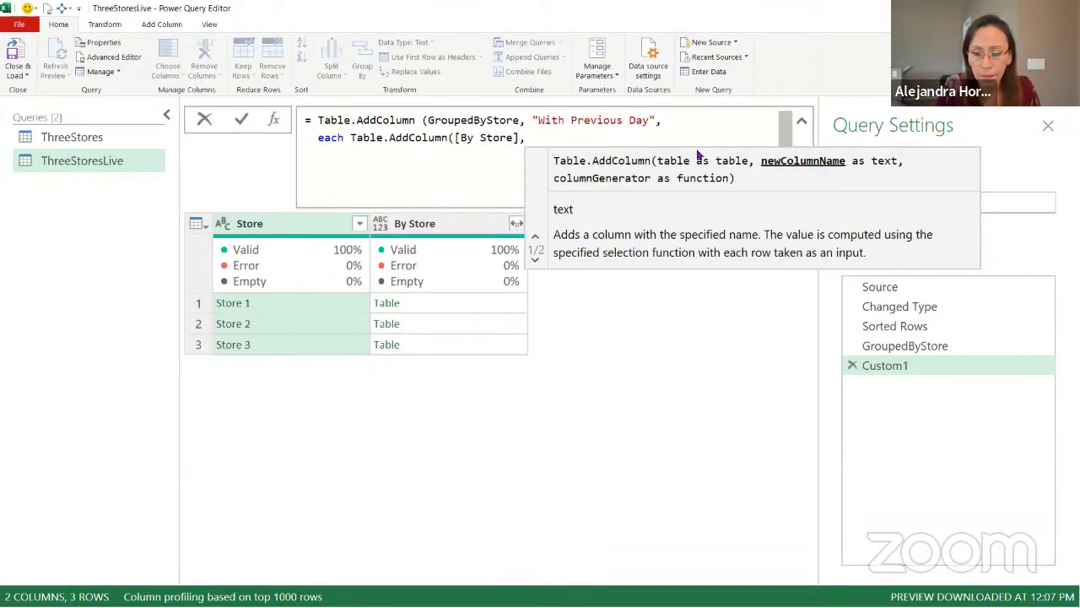
pyautogui.write(' "')
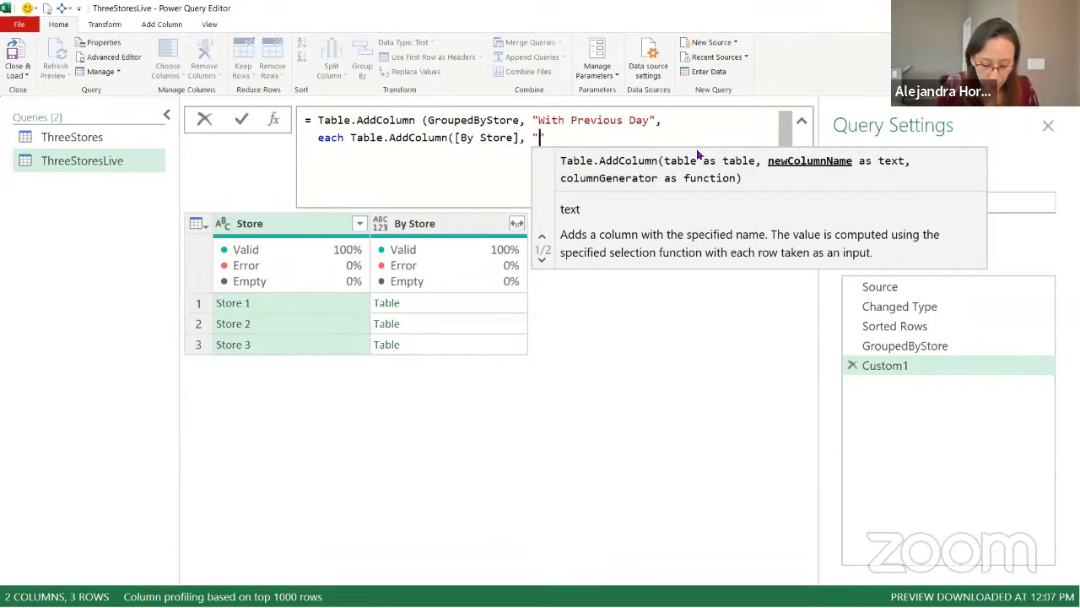
pyautogui.write('Previous')
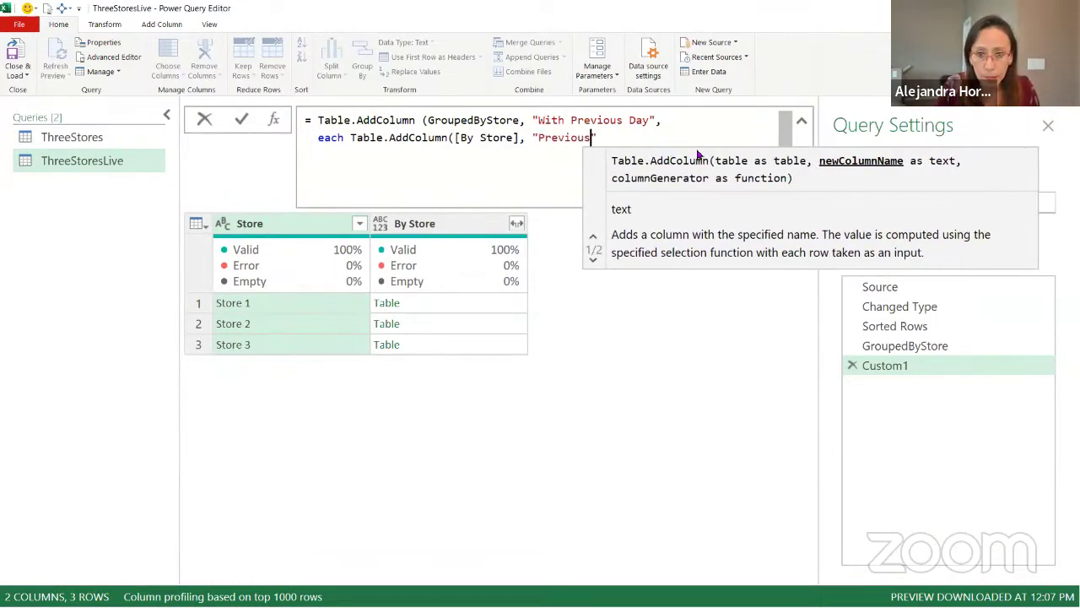
pyautogui.write(' Day"')
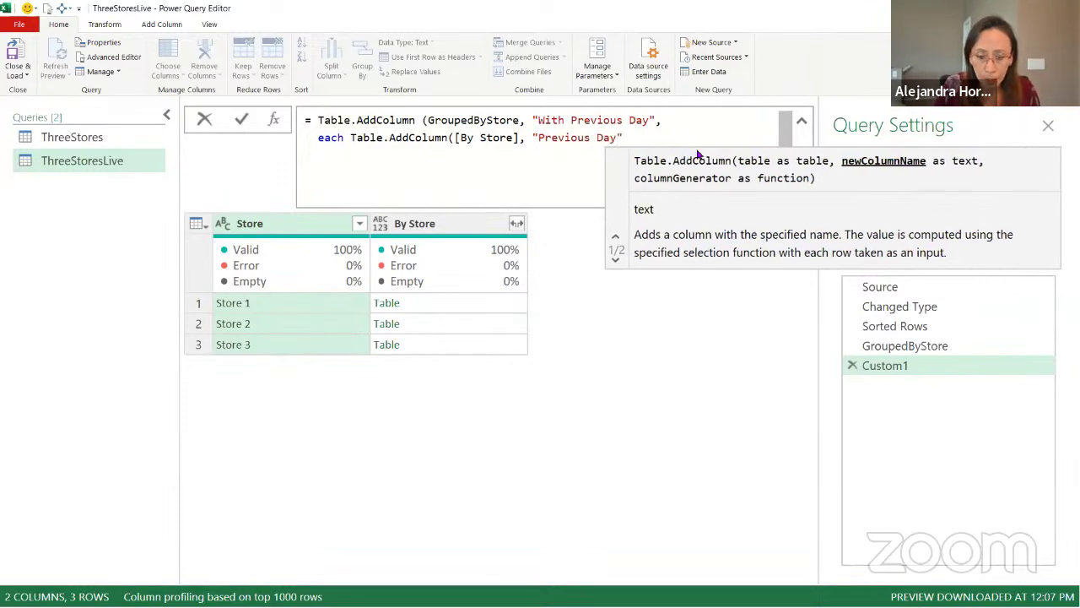
pyautogui.write(',')
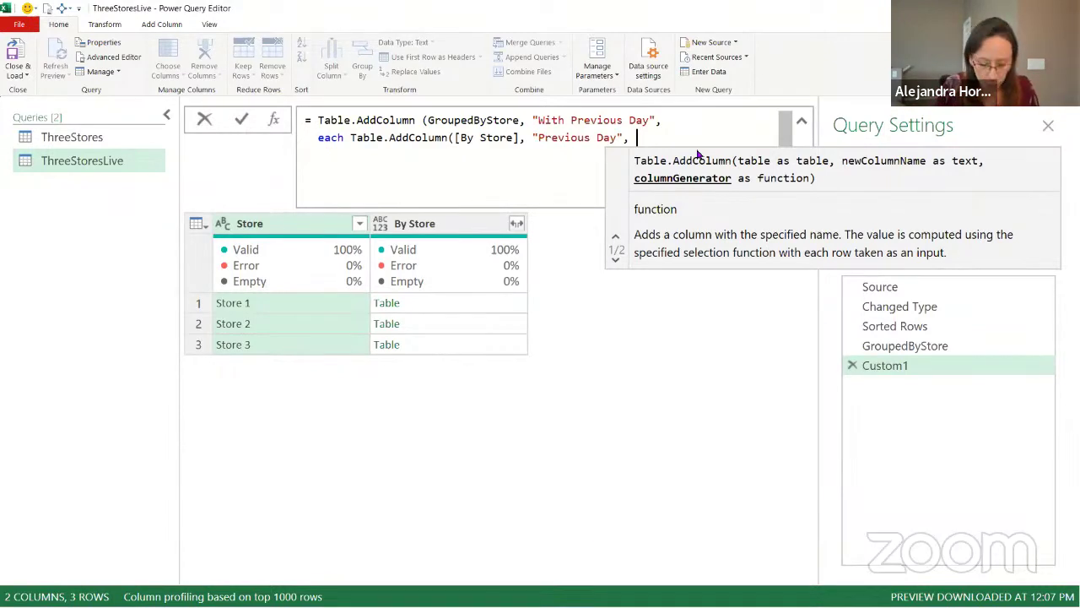
pyautogui.write(' each')
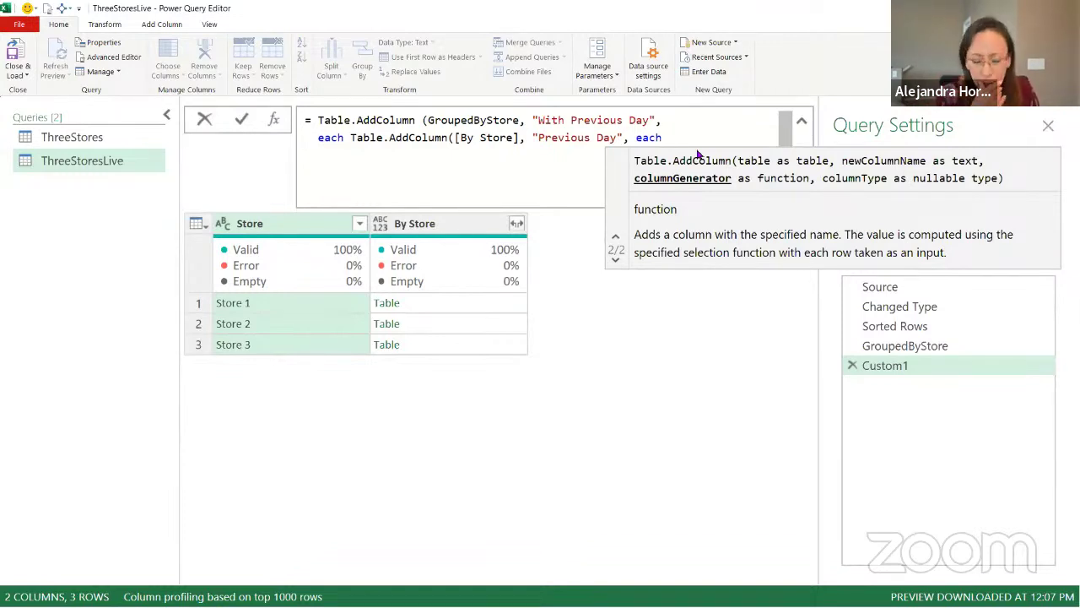
pyautogui.write('[')
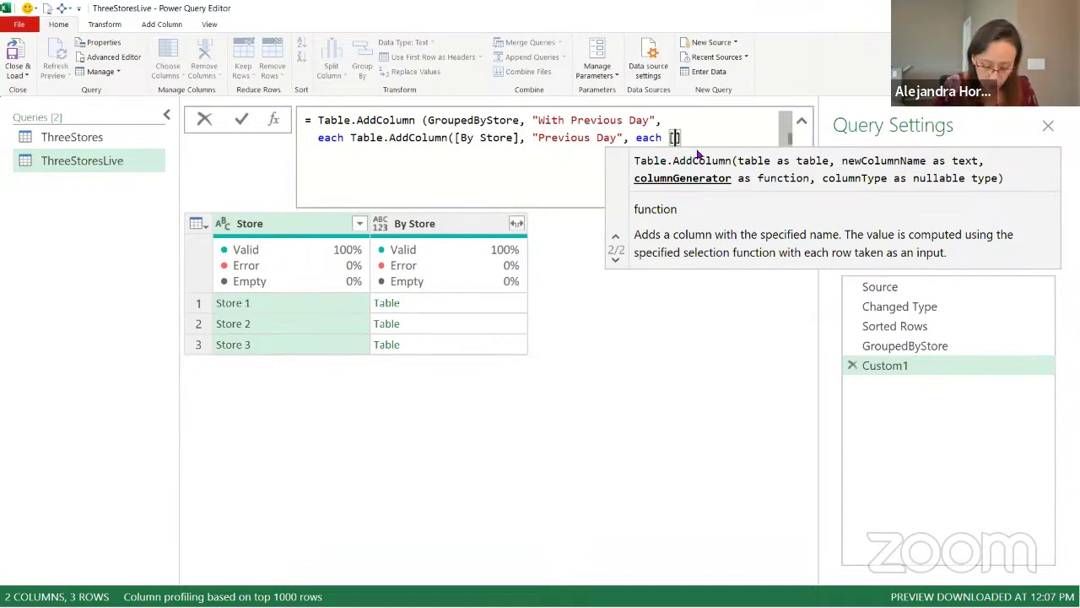
pyautogui.write('By St')
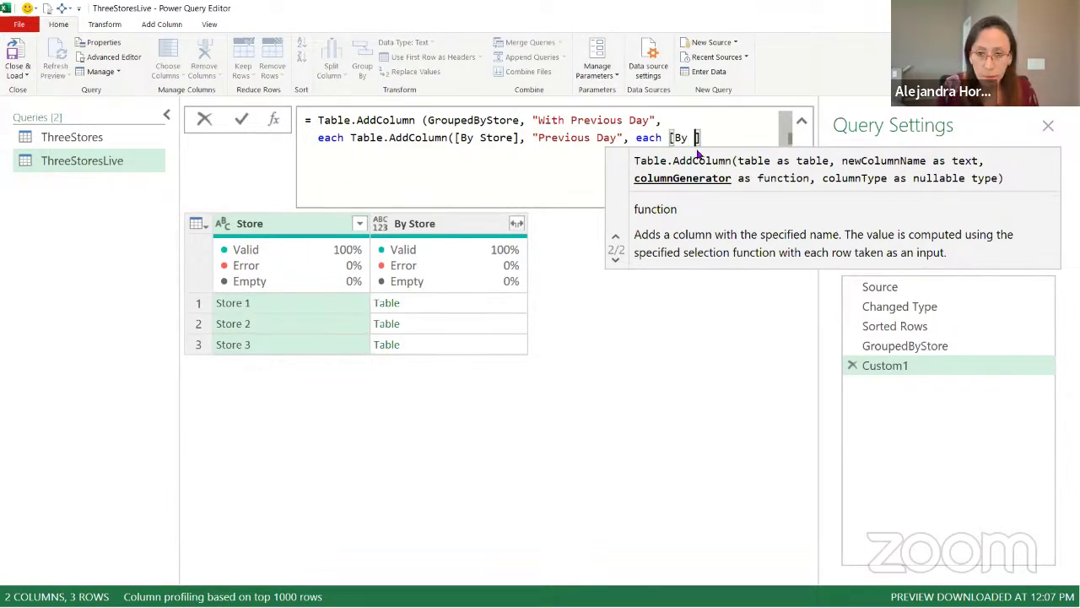
pyautogui.write('ore')
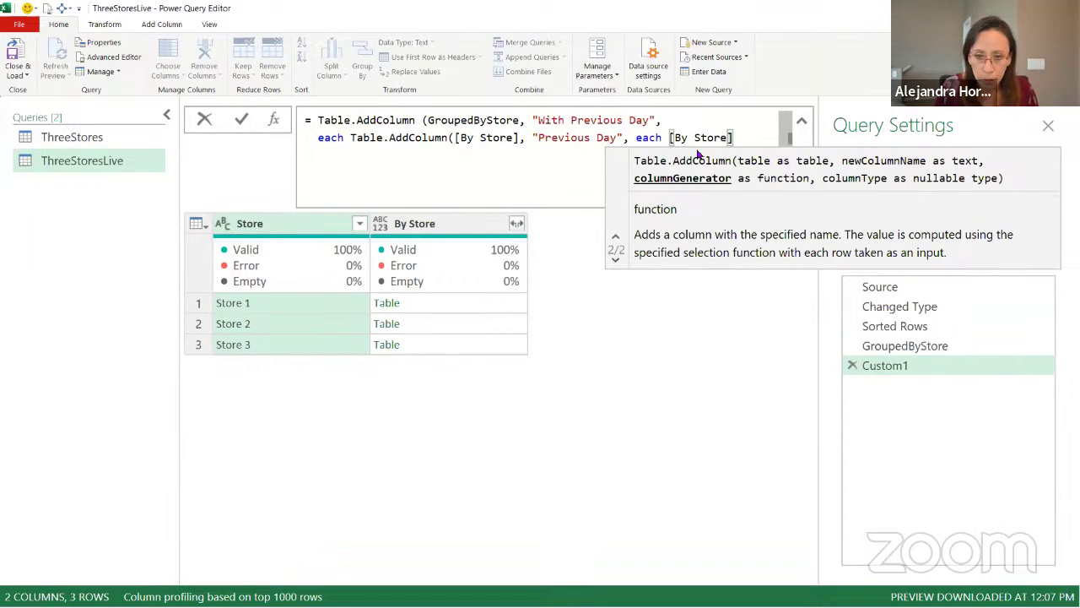
pyautogui.write('][')
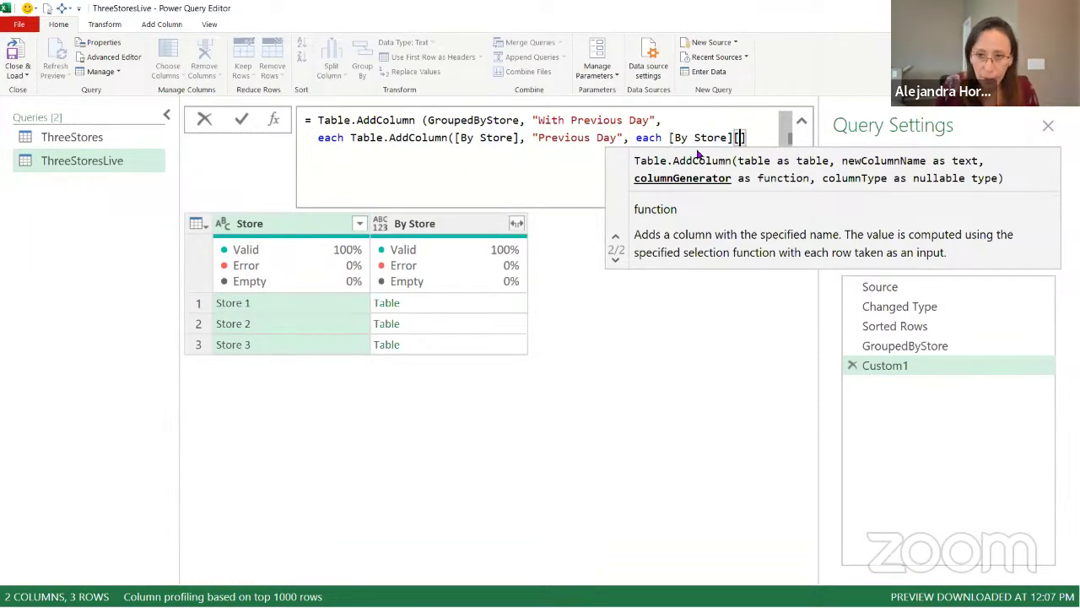
pyautogui.press('BackSpace')
pyautogui.write('{')
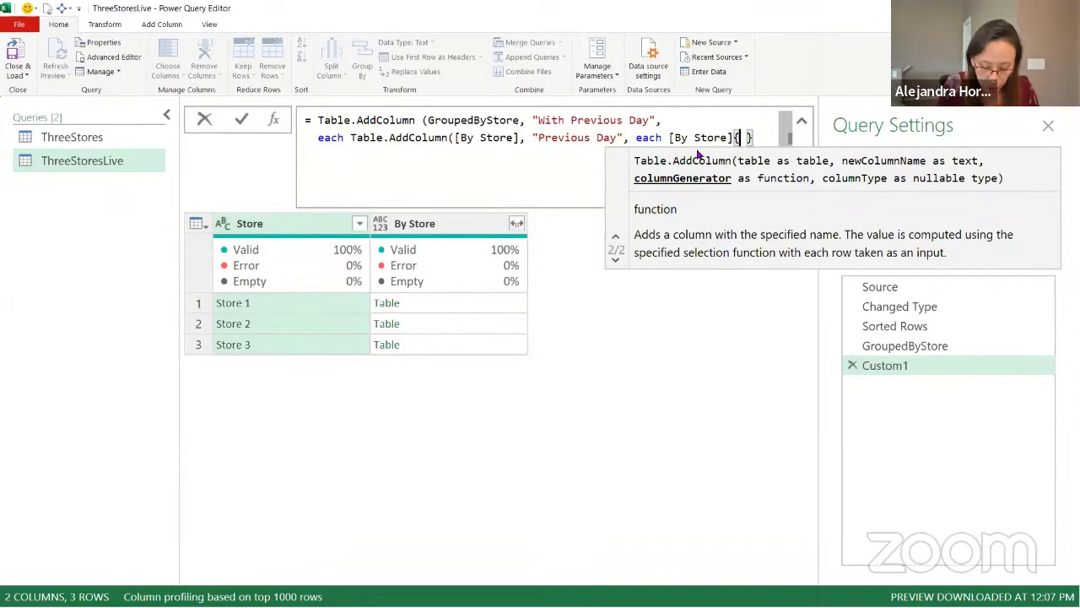
pyautogui.write(' [')
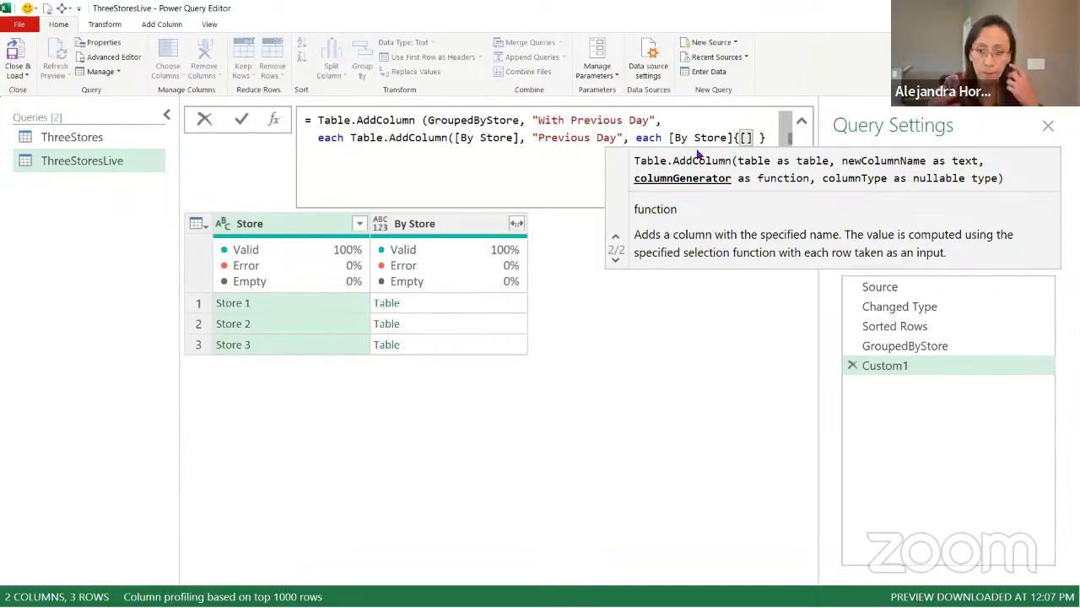
pyautogui.write('I')
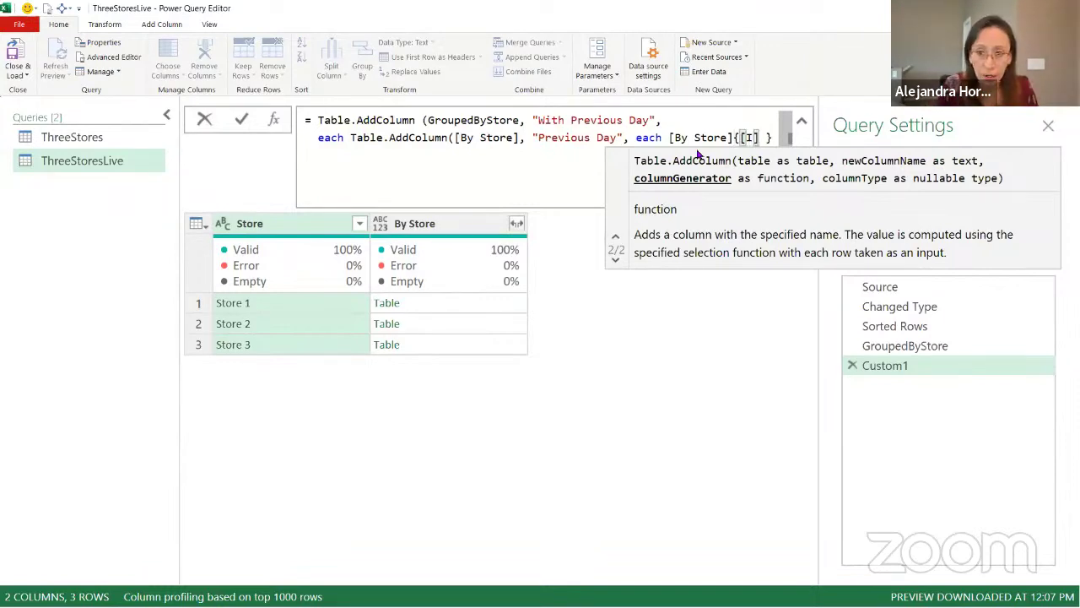
pyautogui.write('ndex')
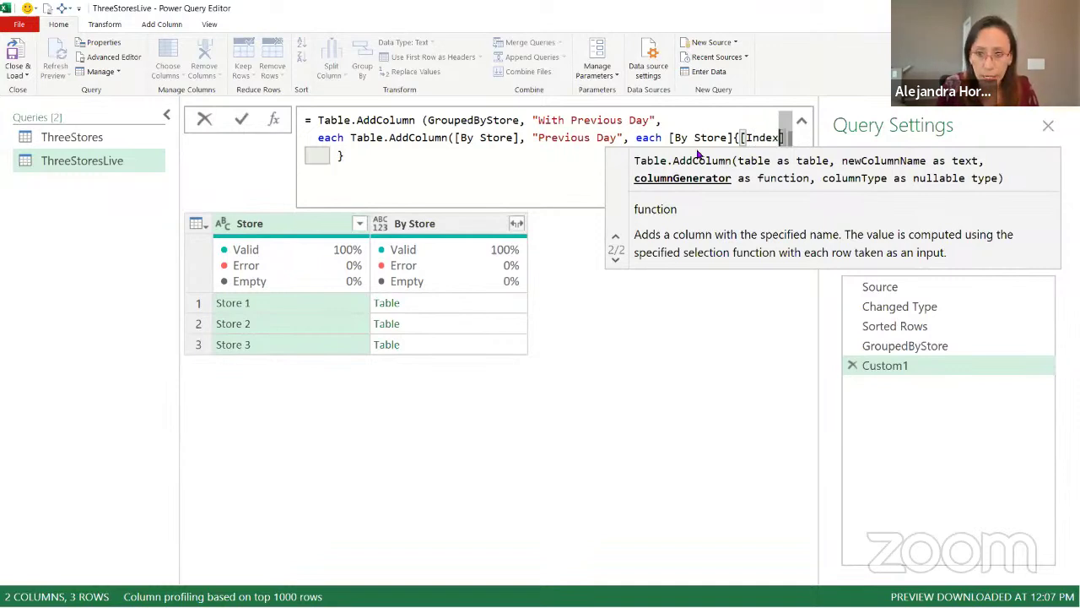
pyautogui.press('Right')
pyautogui.press('Right')
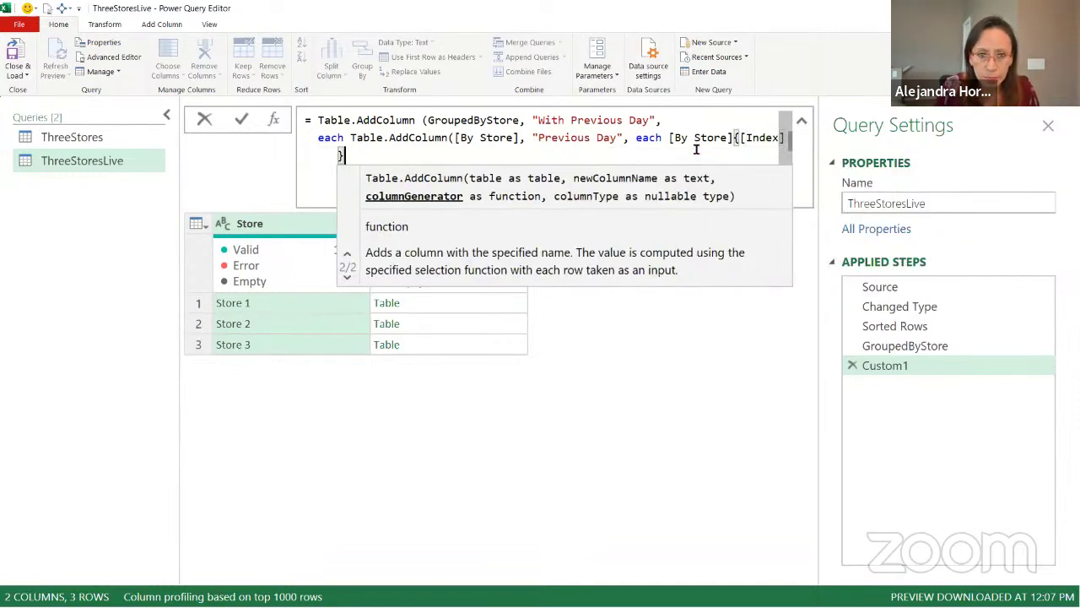
pyautogui.press('Left')
pyautogui.press('BackSpace')
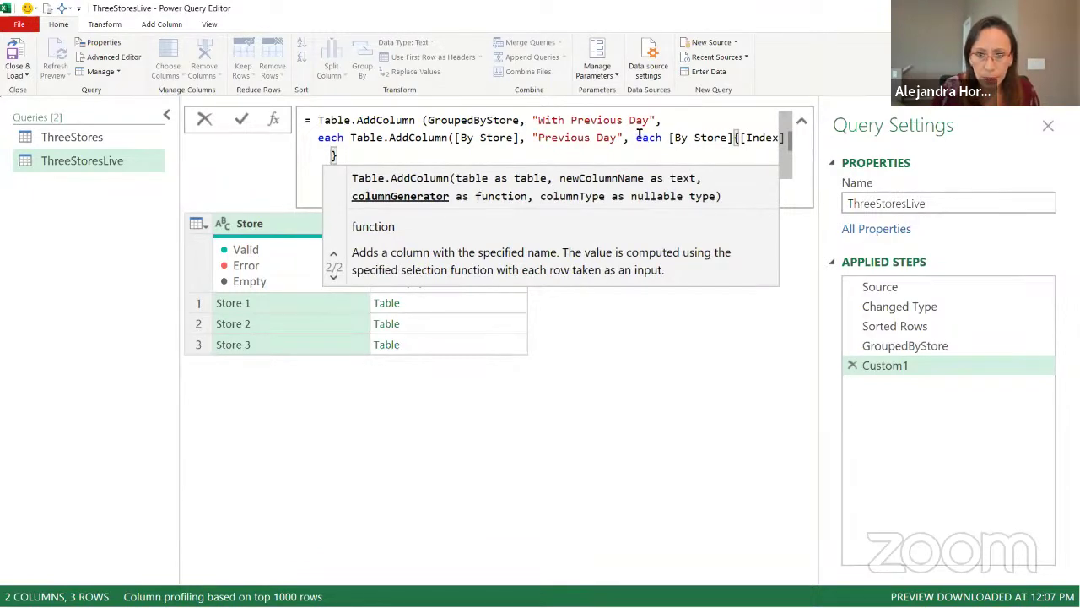
pyautogui.press('Escape')
# Step: Complete the lookup with [YTD Sales], close the parentheses and commit the formula
pyautogui.hotkey('ctrl', 'Left')
pyautogui.hotkey('ctrl', 'Left')
pyautogui.hotkey('ctrl', 'Left')
pyautogui.hotkey('ctrl', 'Left')
pyautogui.hotkey('ctrl', 'Left')
pyautogui.hotkey('ctrl', 'Left')
pyautogui.hotkey('ctrl', 'Left')
pyautogui.hotkey('shift', 'Return')
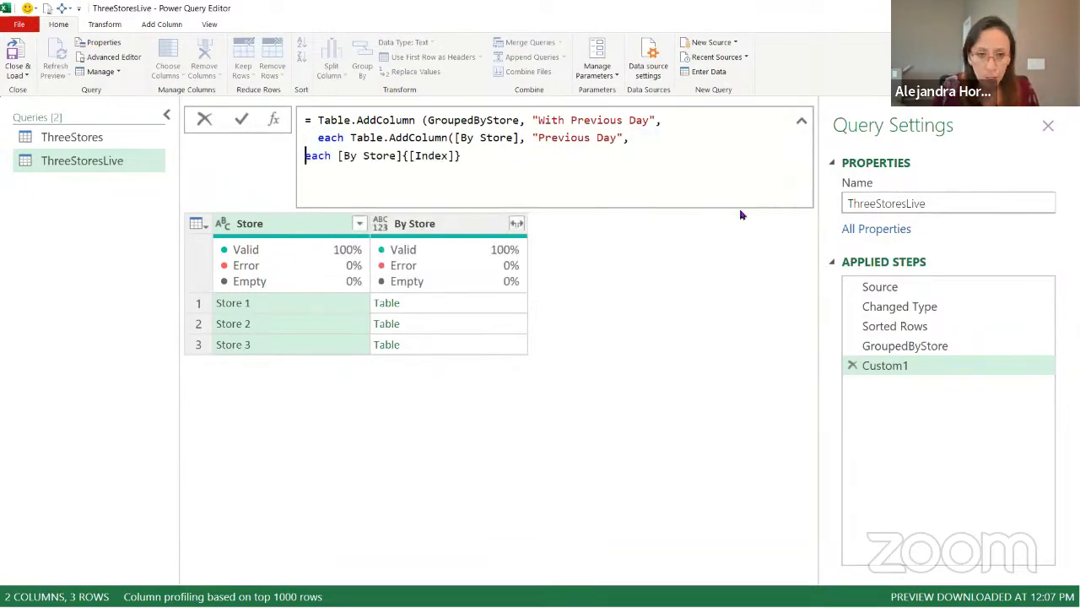
pyautogui.press('End')
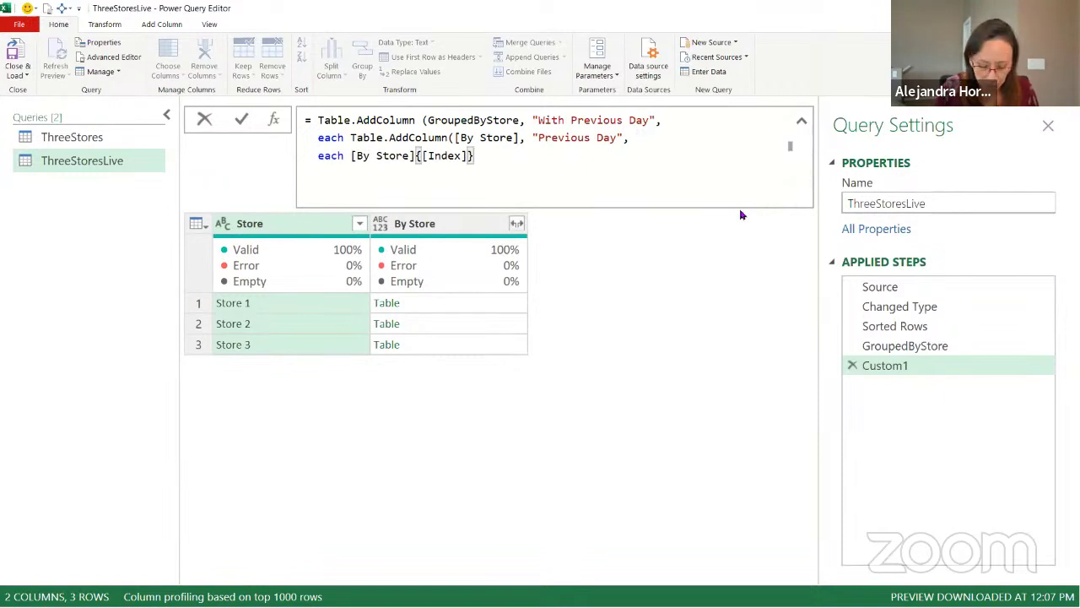
pyautogui.write('[')
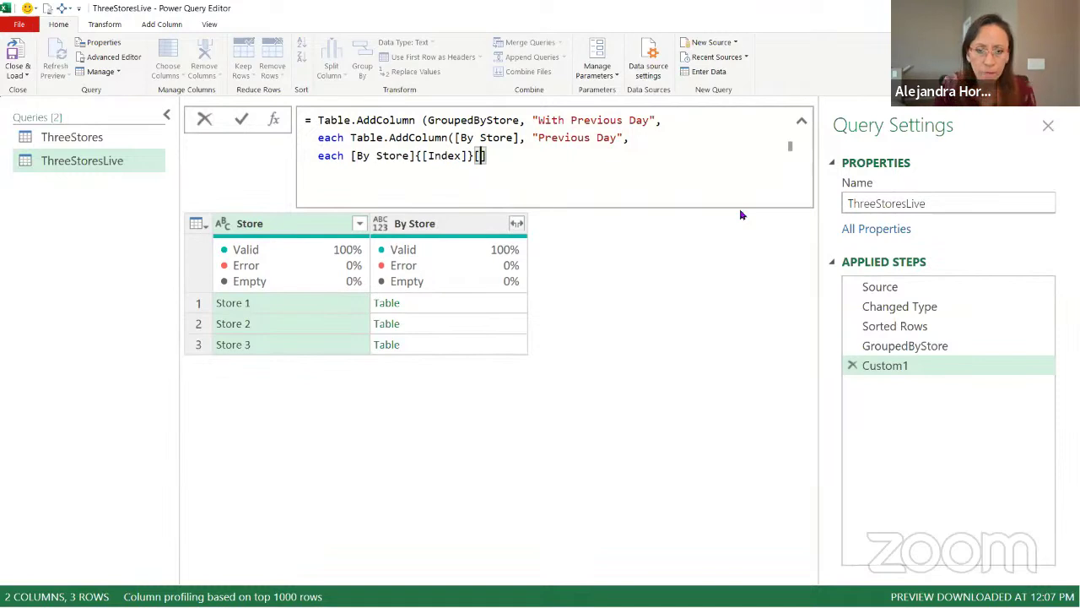
pyautogui.write('YTD A')
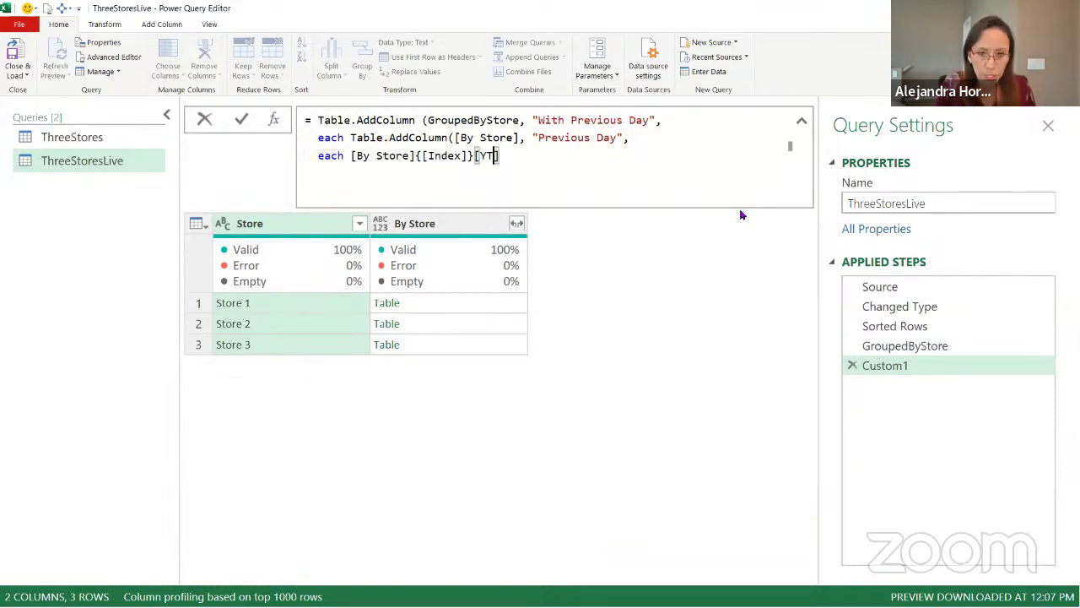
pyautogui.press('BackSpace')
pyautogui.write('Sales')
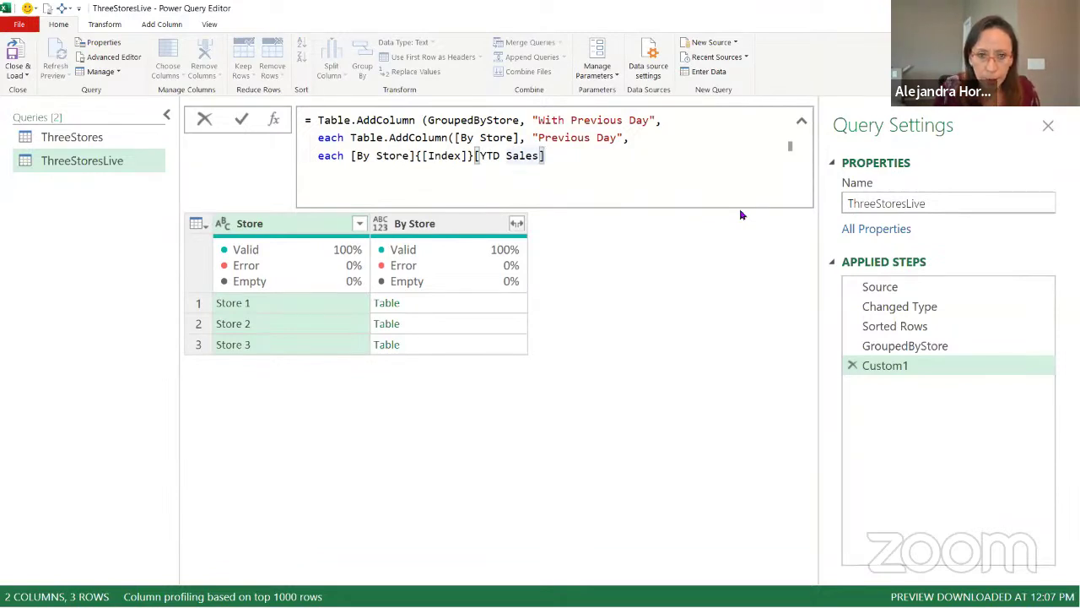
pyautogui.write(')')
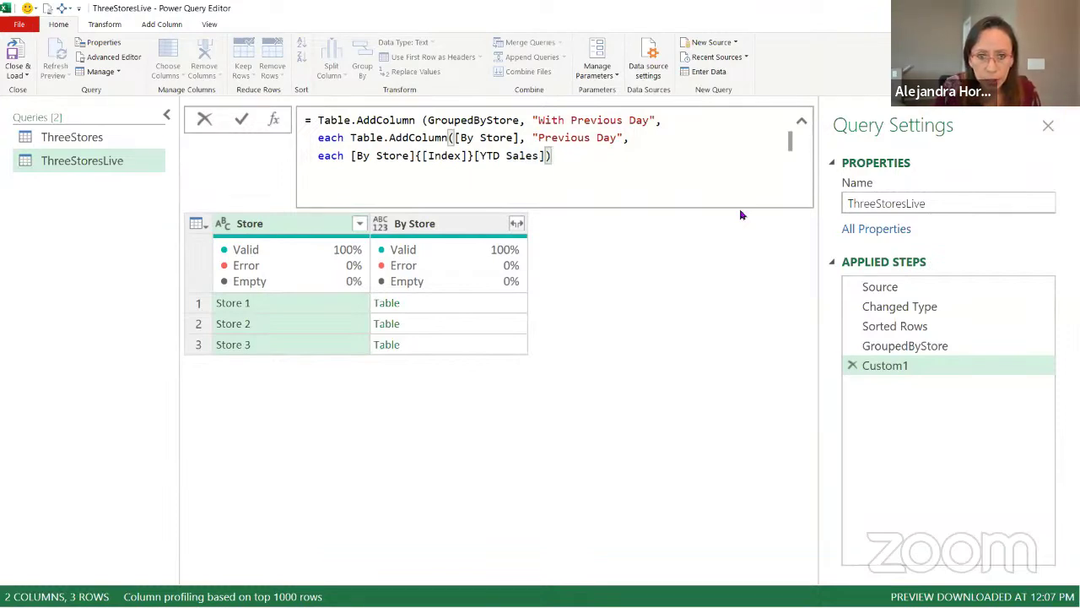
pyautogui.write(')')
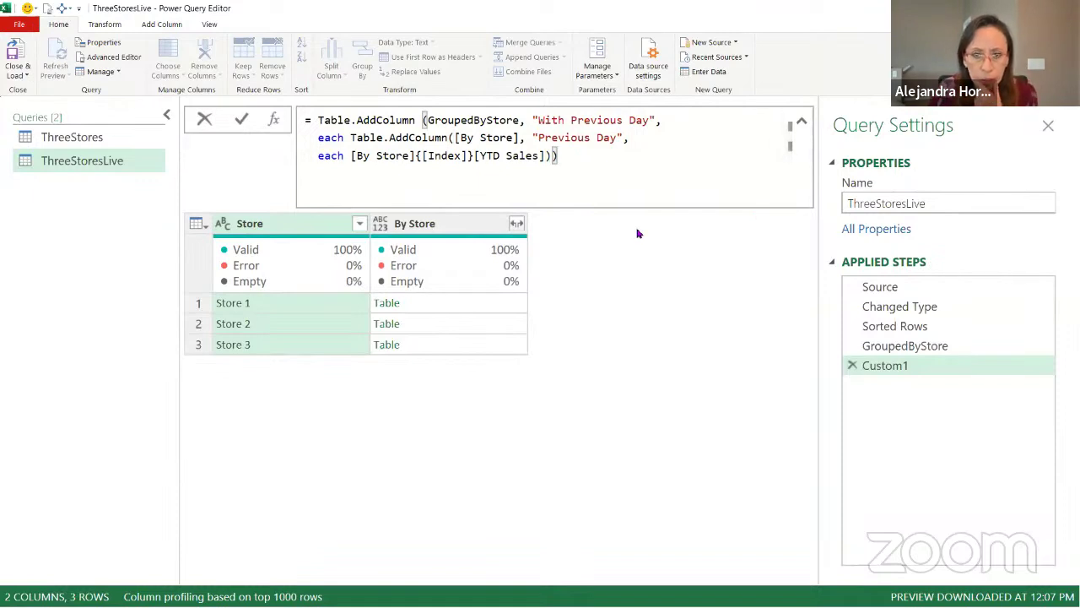
pyautogui.press('Return')
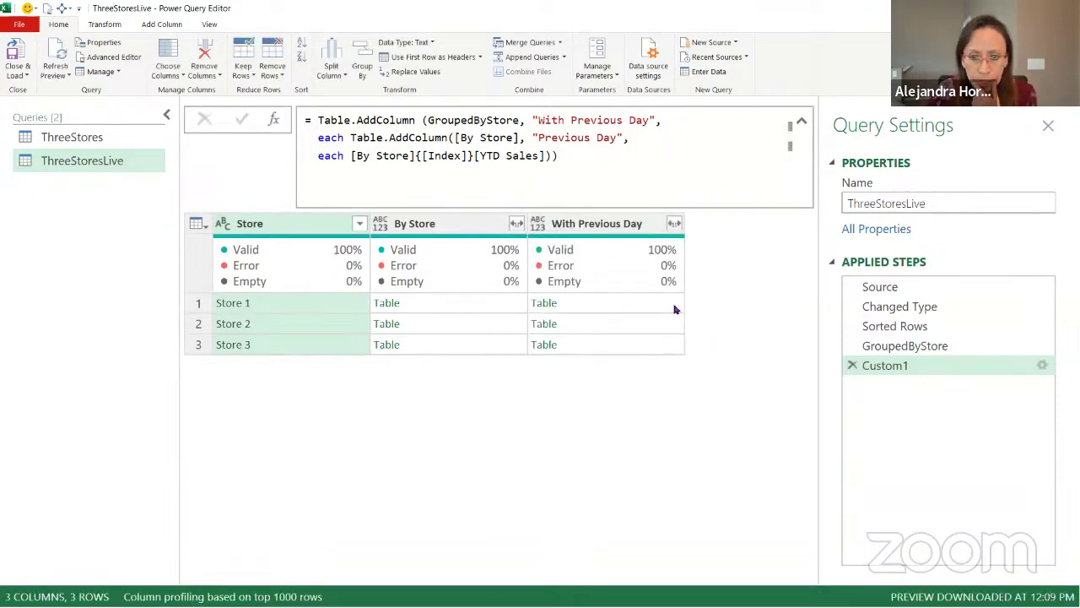
# Step: Replace the inner each keyword with a (x) => function
pyautogui.click(675, 309)
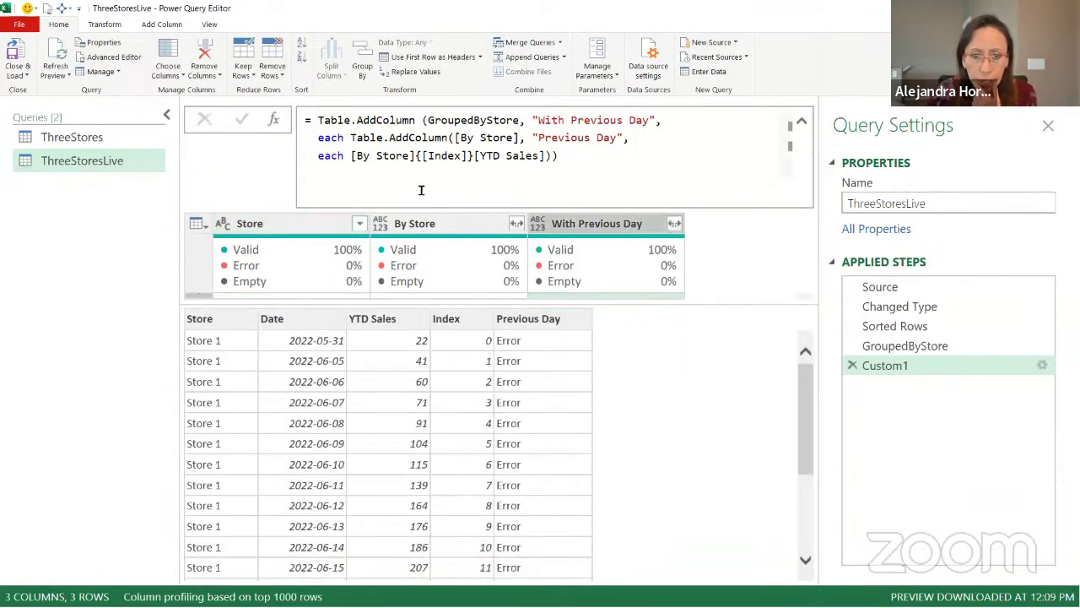
pyautogui.moveTo(316, 156); pyautogui.dragTo(345, 160)
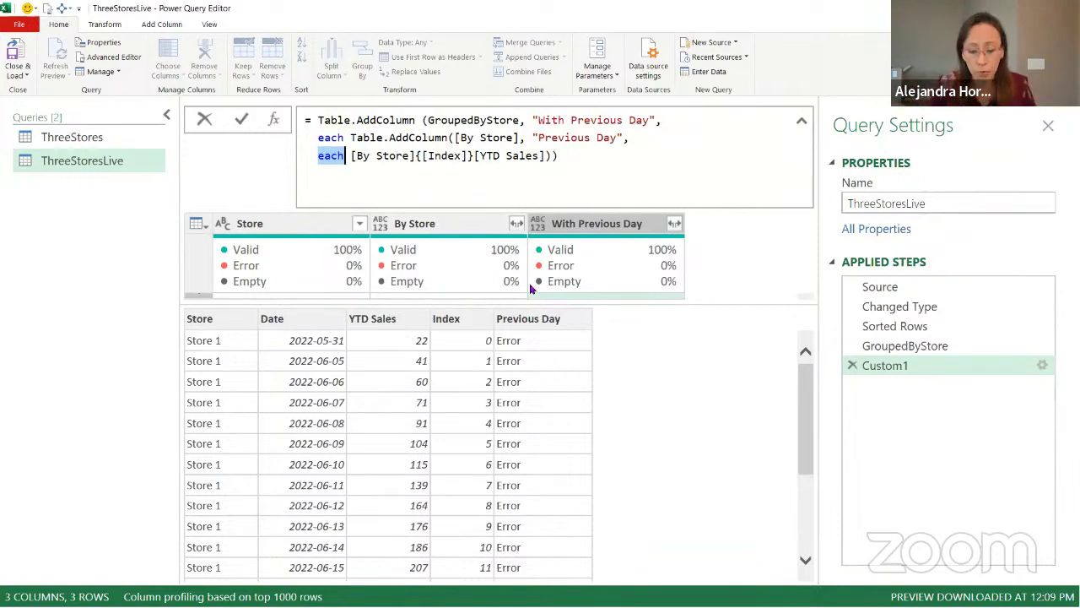
pyautogui.press('BackSpace')
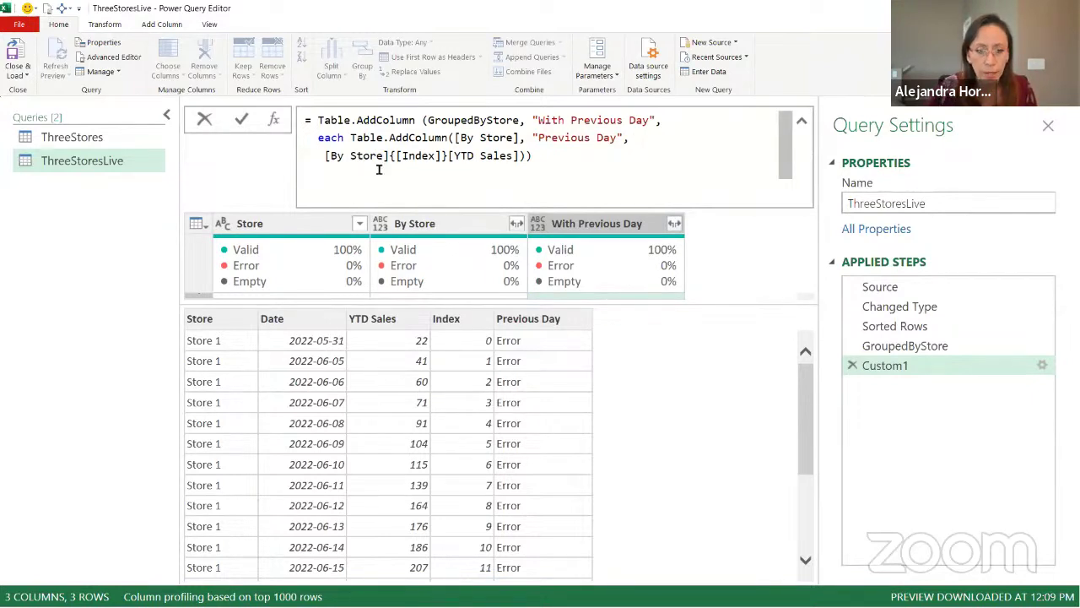
pyautogui.write('(')
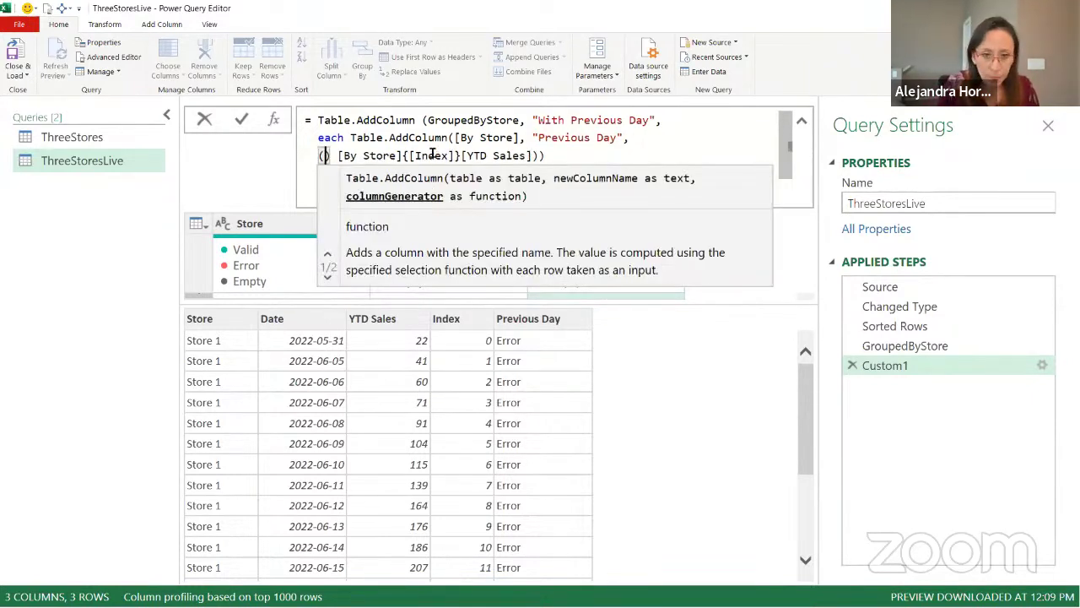
pyautogui.write(') =>')
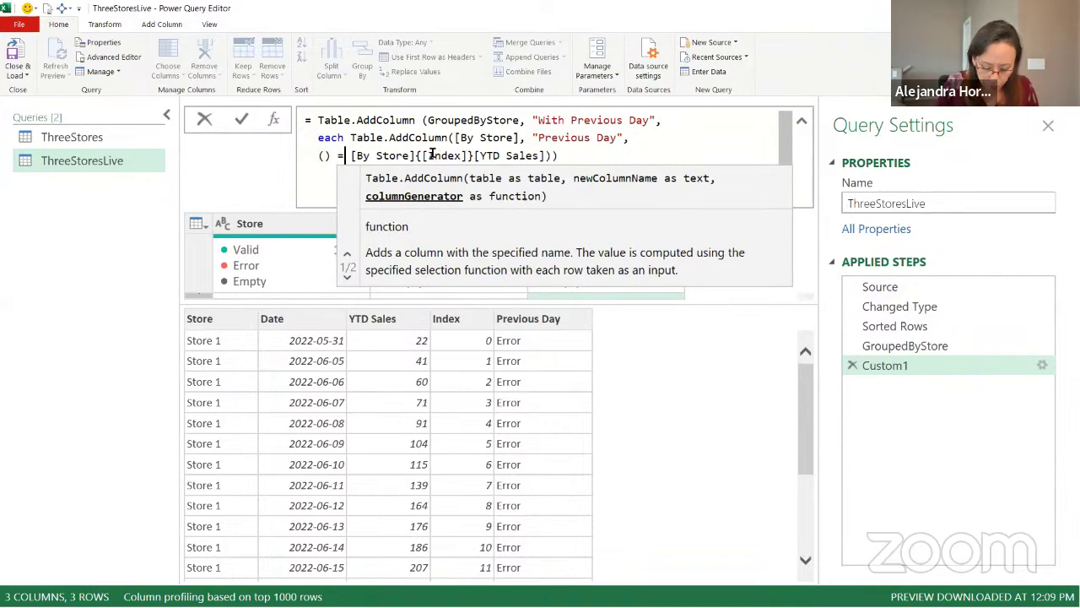
pyautogui.press('Left')
pyautogui.press('Left')
pyautogui.press('Left')
pyautogui.press('Left')
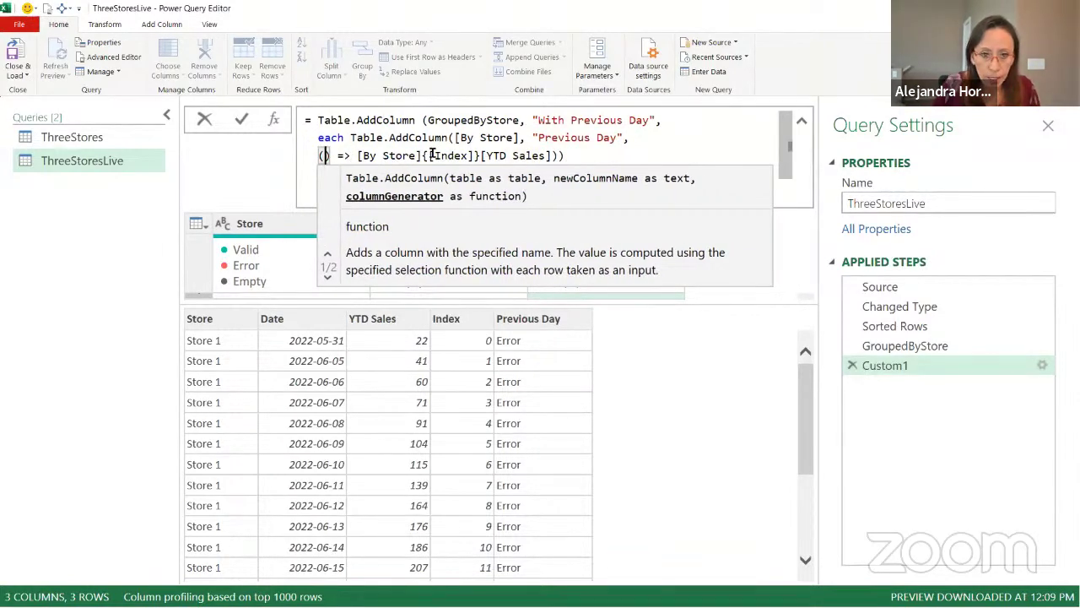
pyautogui.write('s')
pyautogui.press('Escape')
pyautogui.press('BackSpace')
pyautogui.write('x')
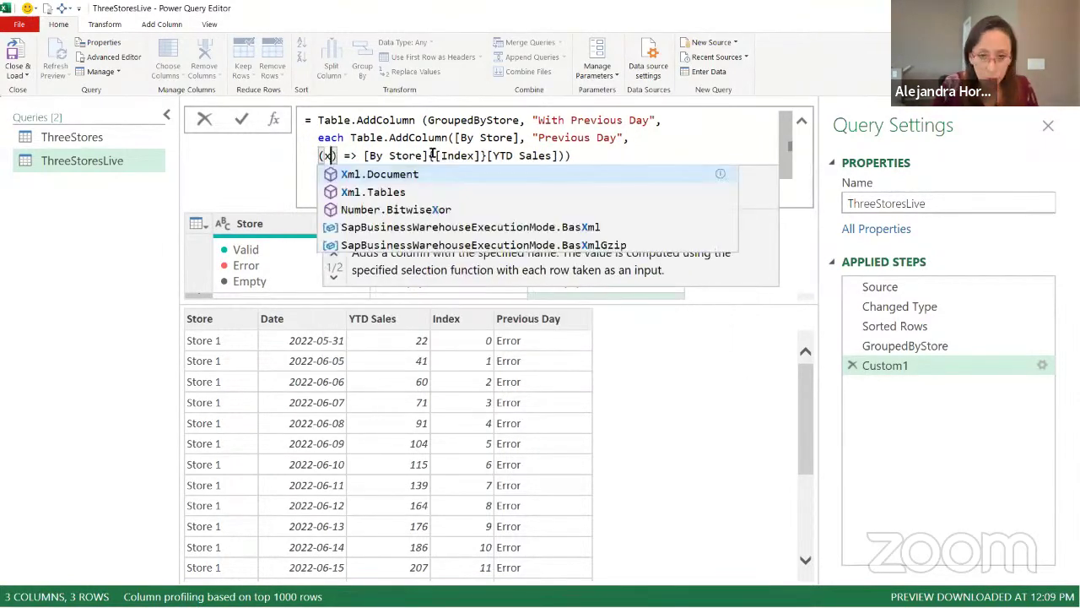
pyautogui.press('Right')
pyautogui.press('Right')
pyautogui.press('Right')
pyautogui.press('Right')
pyautogui.press('Right')
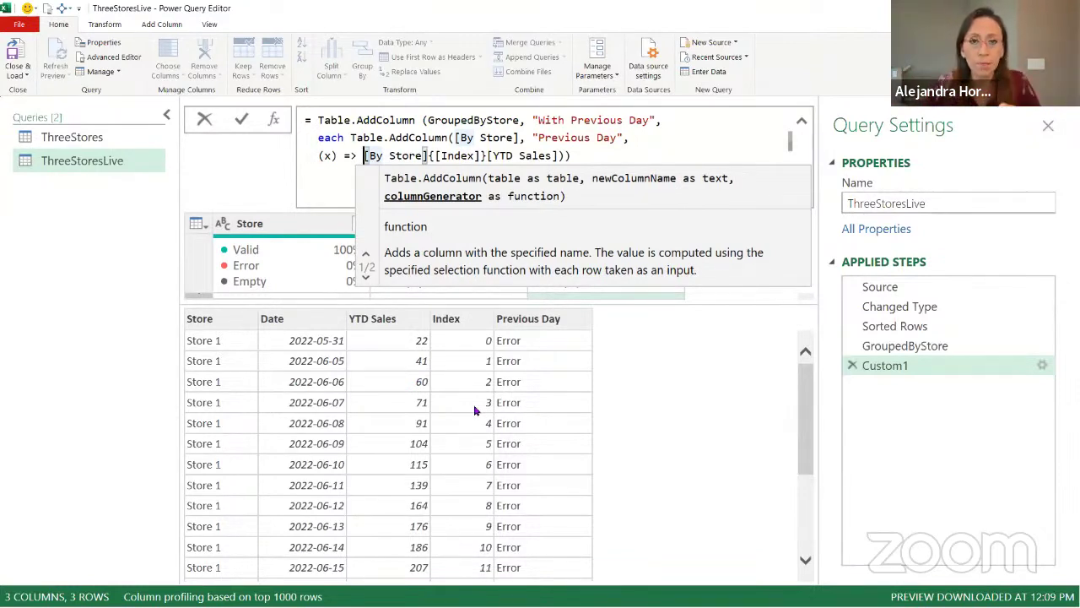
# Step: Change the lookup to {x [Index]} and commit the formula
pyautogui.click(434, 155)
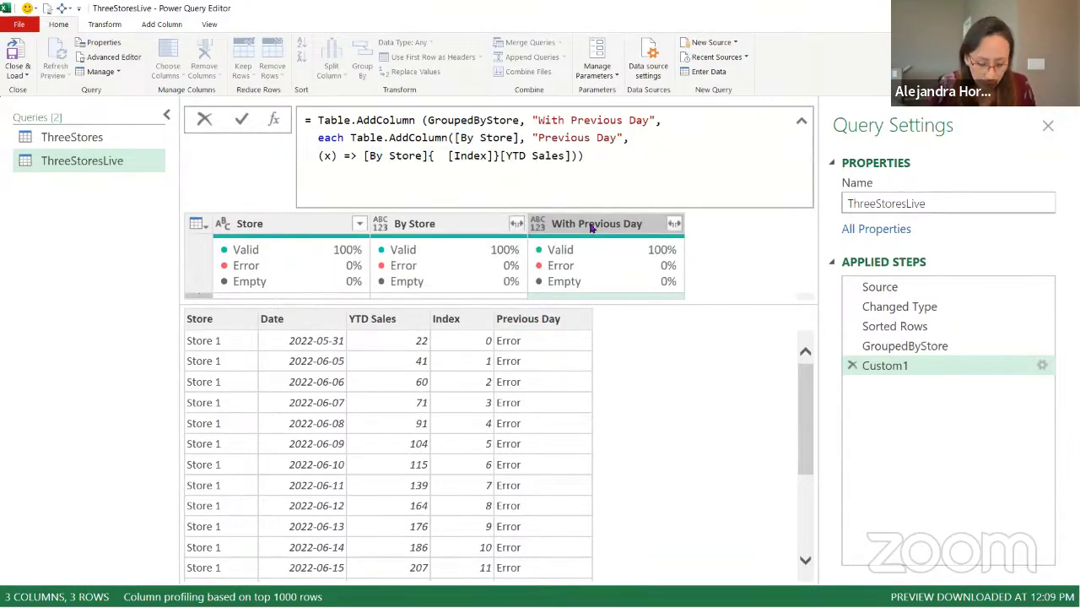
pyautogui.write('x')
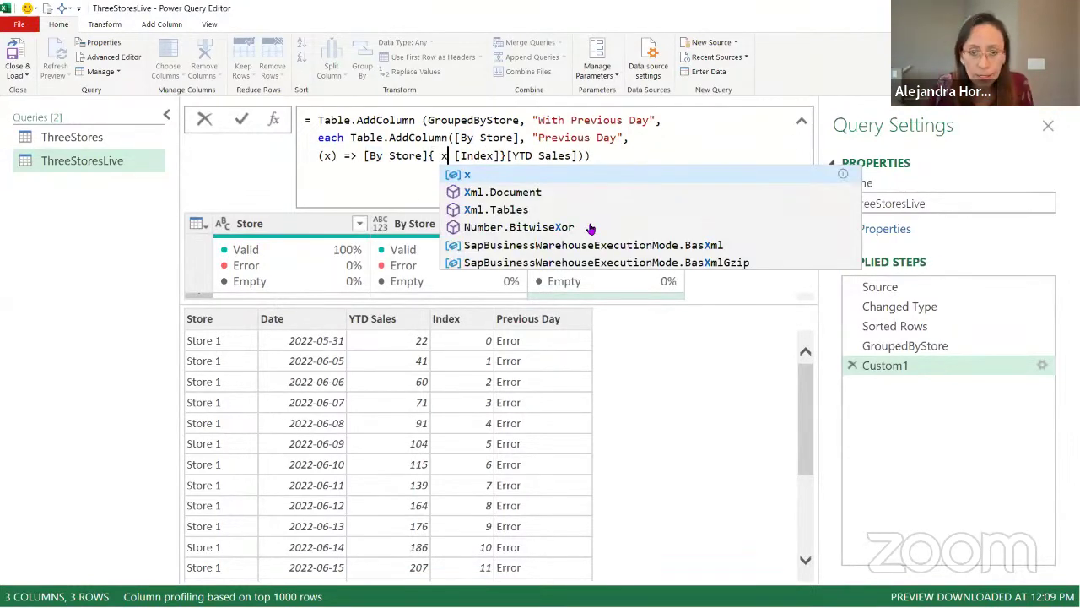
pyautogui.press('End')
pyautogui.press('Return')
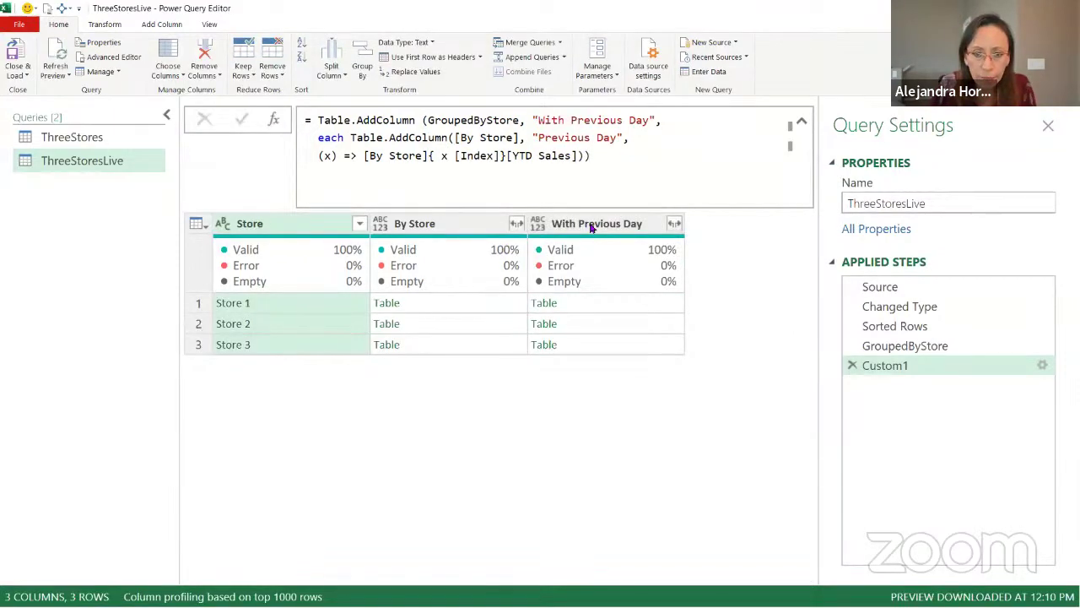
# Step: Change the lookup to {x [Index]-1} and preview Store 1's shifted Previous Day values
pyautogui.click(621, 304)
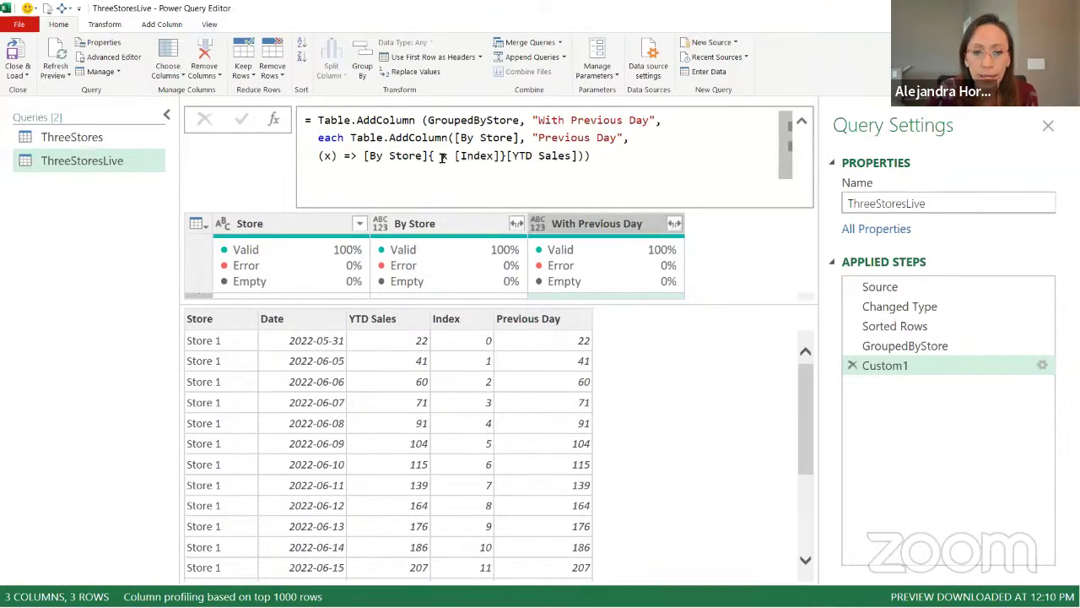
pyautogui.click(473, 157)
pyautogui.doubleClick(473, 157)
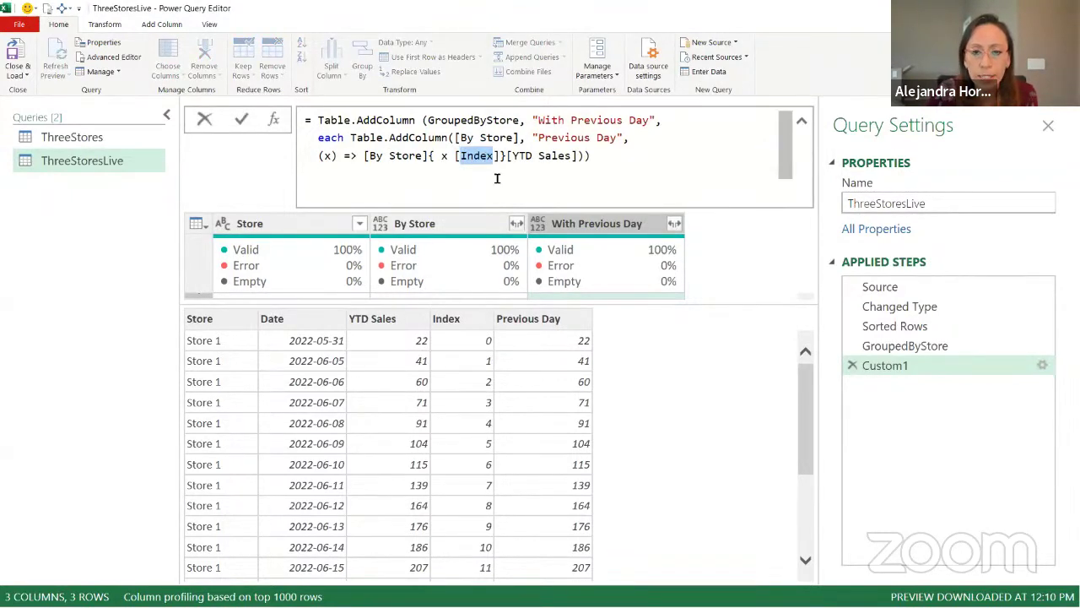
pyautogui.moveTo(512, 156); pyautogui.dragTo(571, 157)
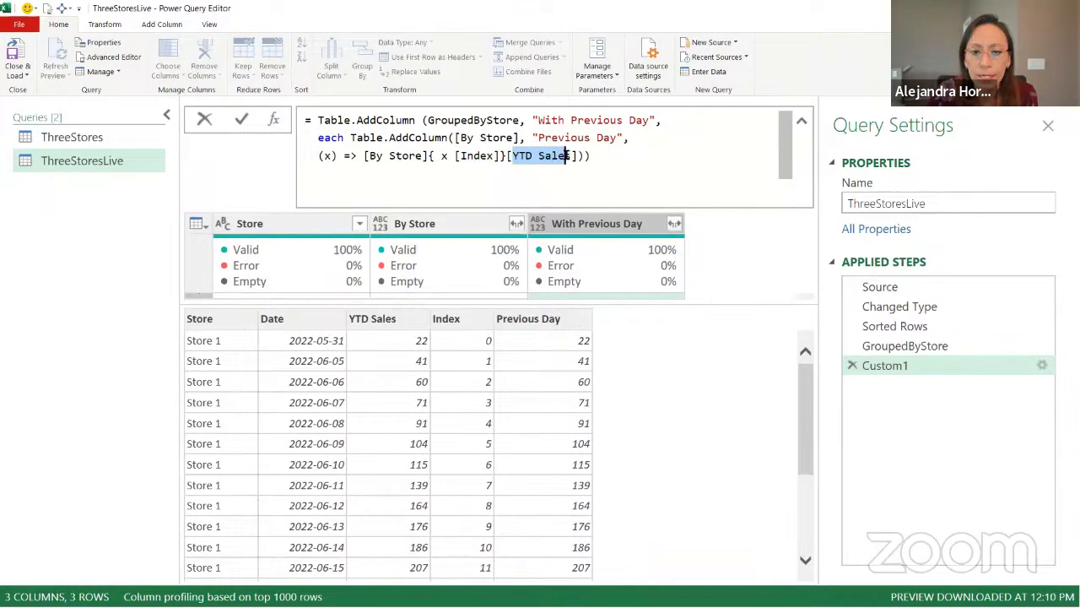
pyautogui.click(499, 157)
pyautogui.write('-1')
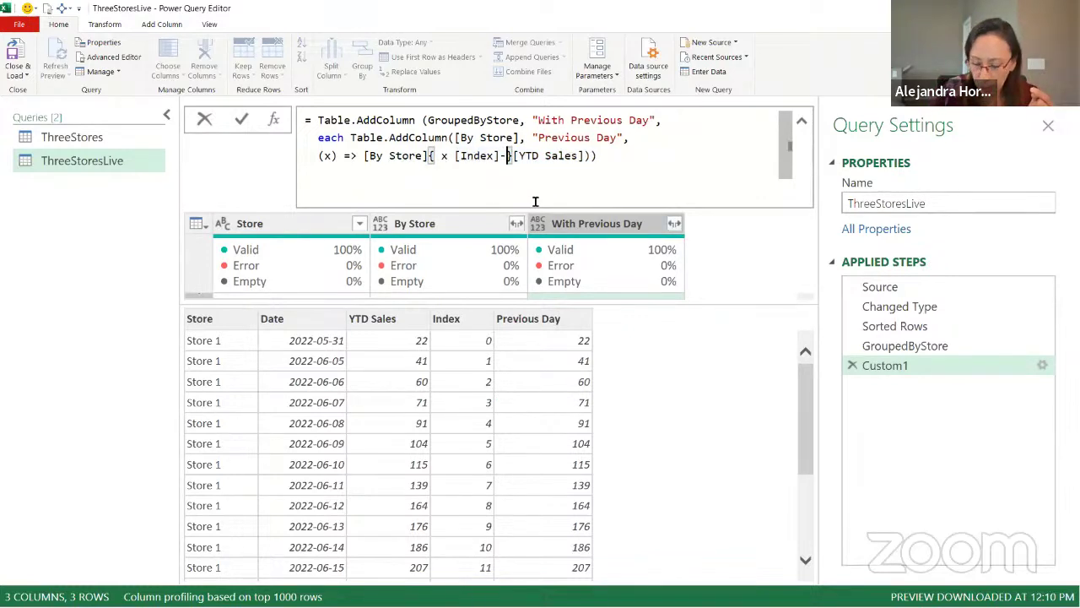
pyautogui.press('End')
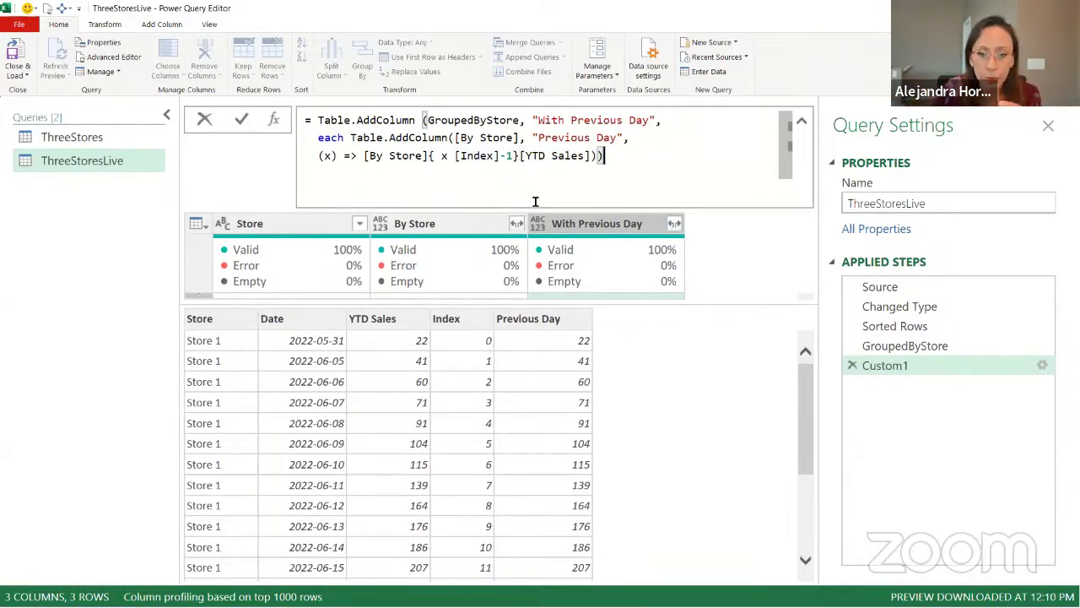
pyautogui.press('Return')
pyautogui.click(639, 302)
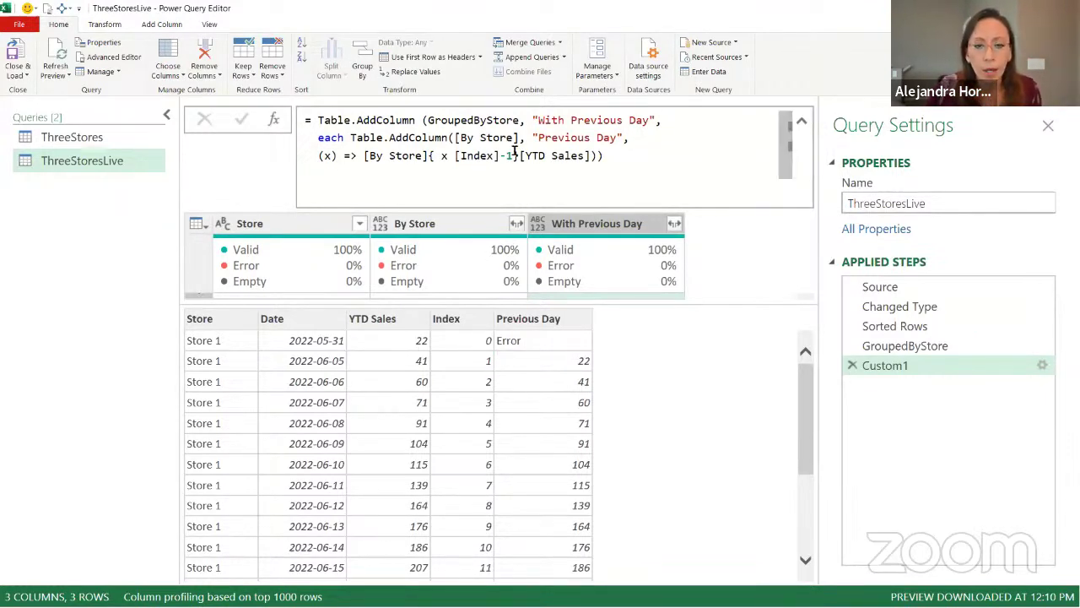
pyautogui.click(366, 155)
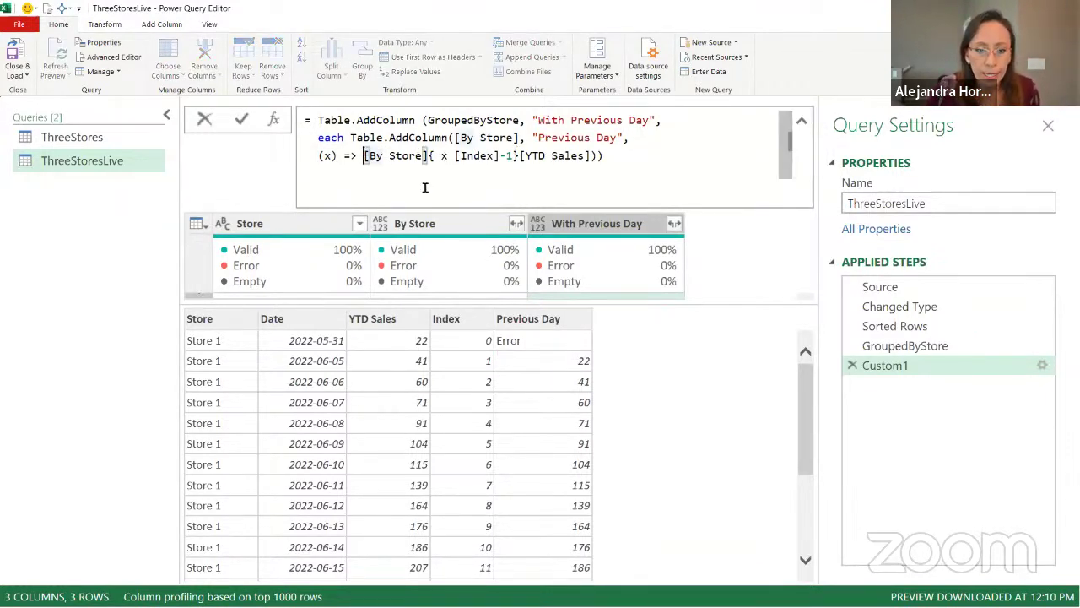
# Step: Wrap the lookup in try … otherwise 0 so Store 1's first Previous Day shows 0
pyautogui.write('try')
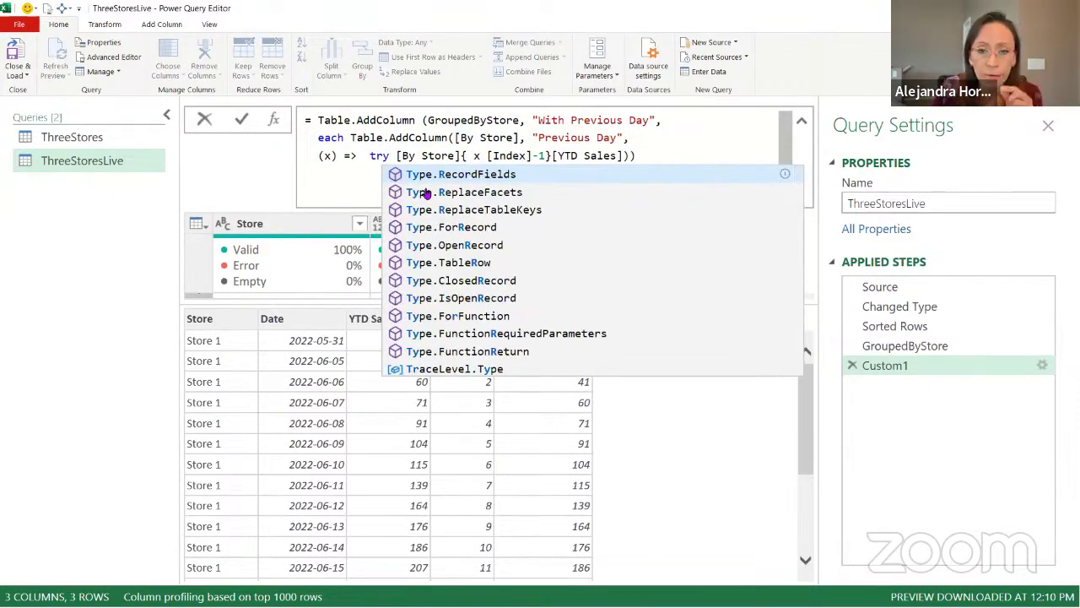
pyautogui.press('Escape')
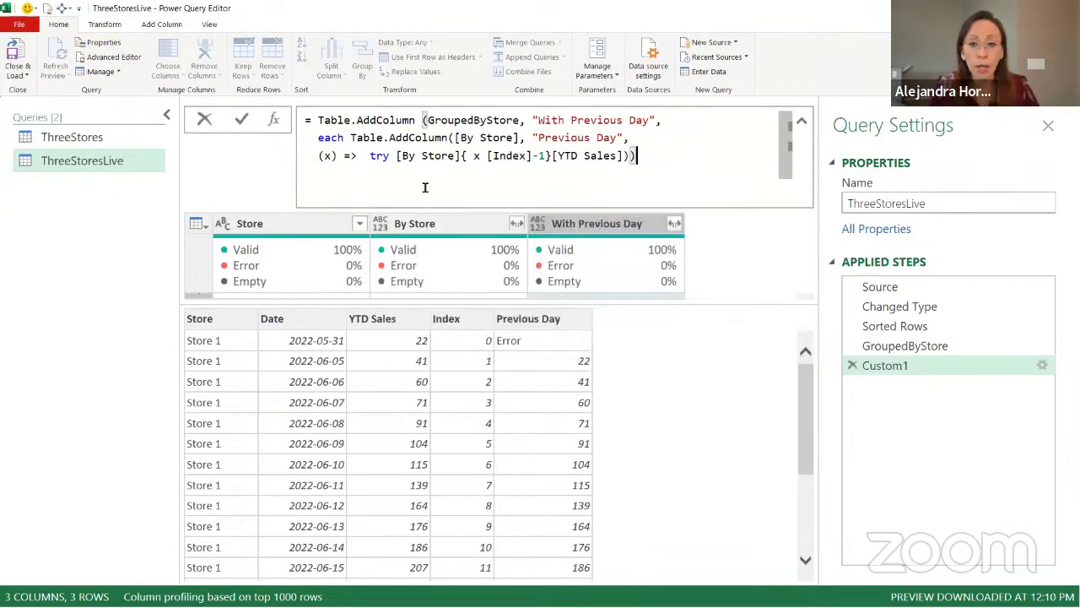
pyautogui.click(425, 188)
pyautogui.press('Left')
pyautogui.press('Left')
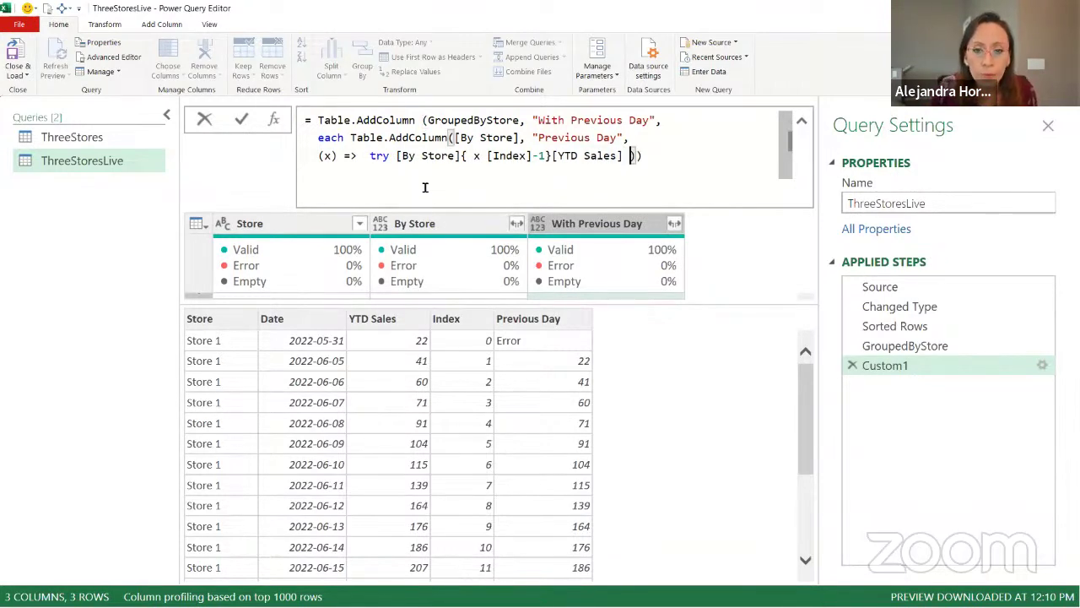
pyautogui.press('Left')
pyautogui.write('otherwisw')
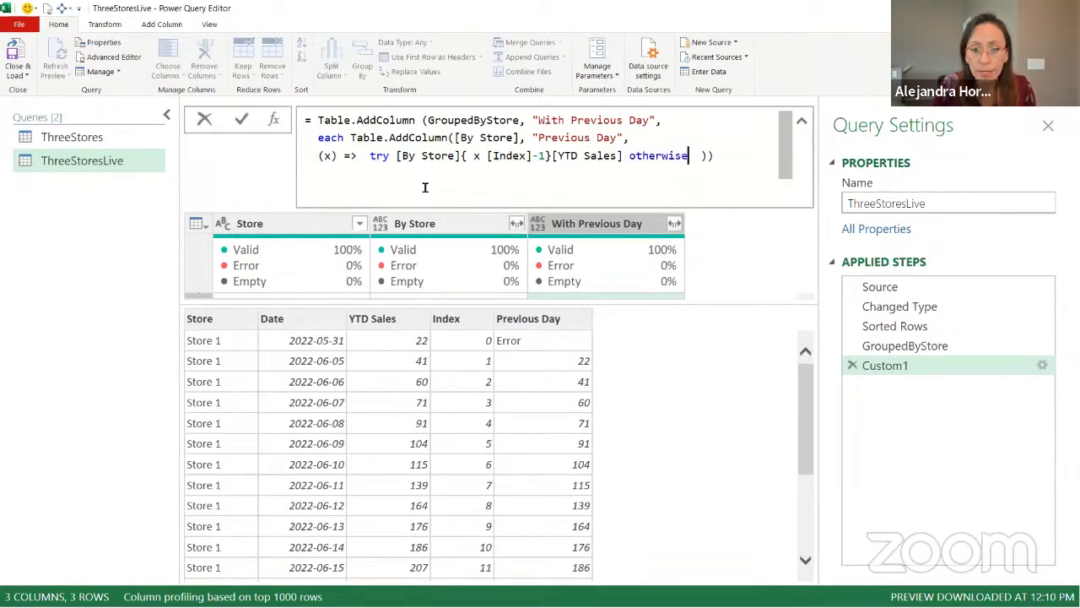
pyautogui.write(' 0')
pyautogui.press('Return')
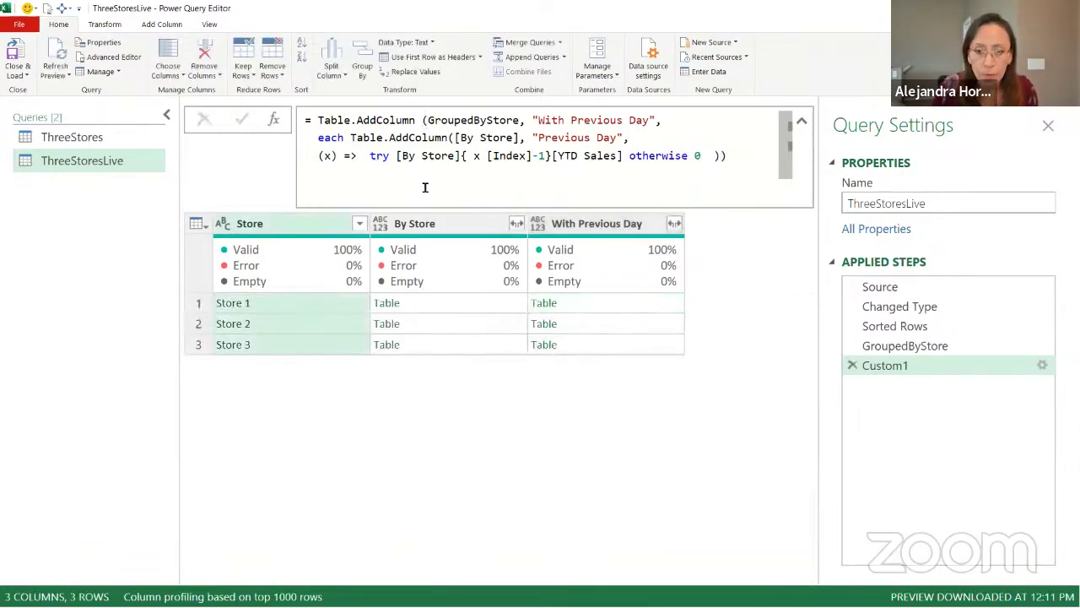
pyautogui.click(652, 304)
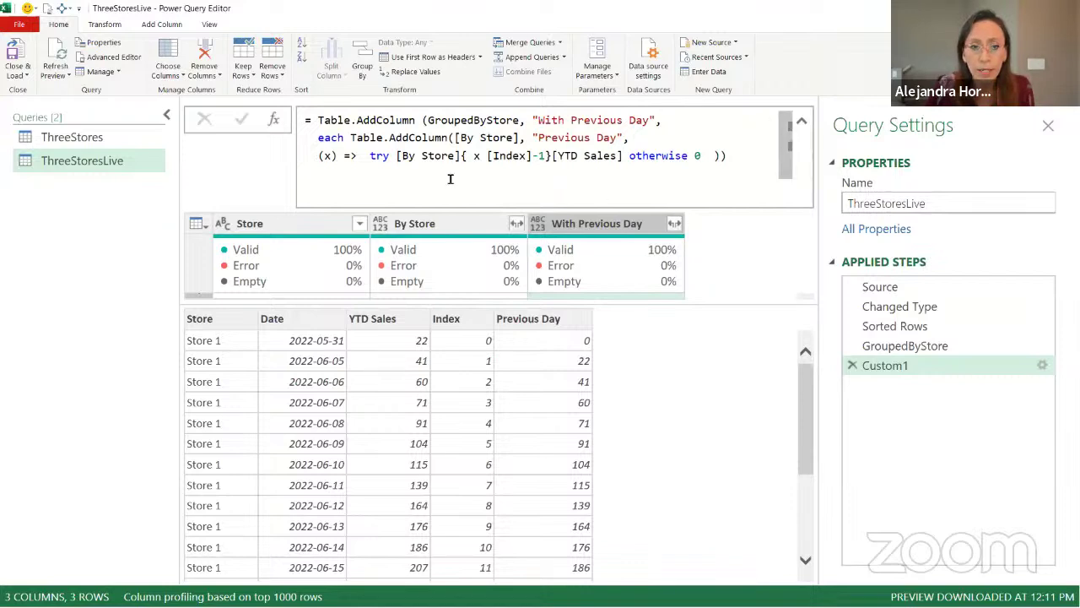
# Step: Add a Custom2 step starting with Table.TransformColumns(Custom1
pyautogui.click(275, 119)
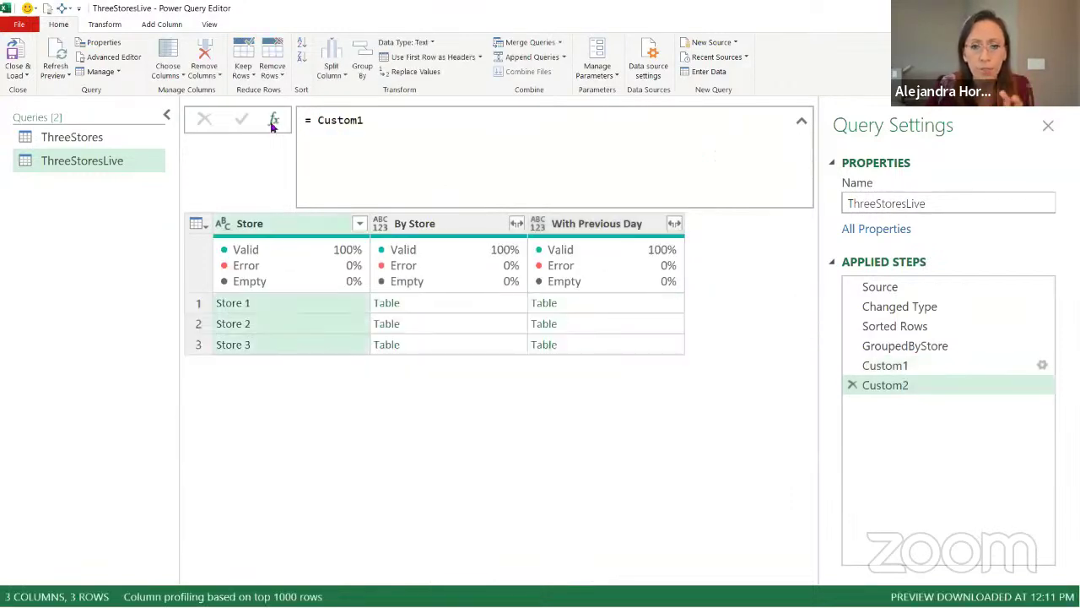
pyautogui.click(320, 120)
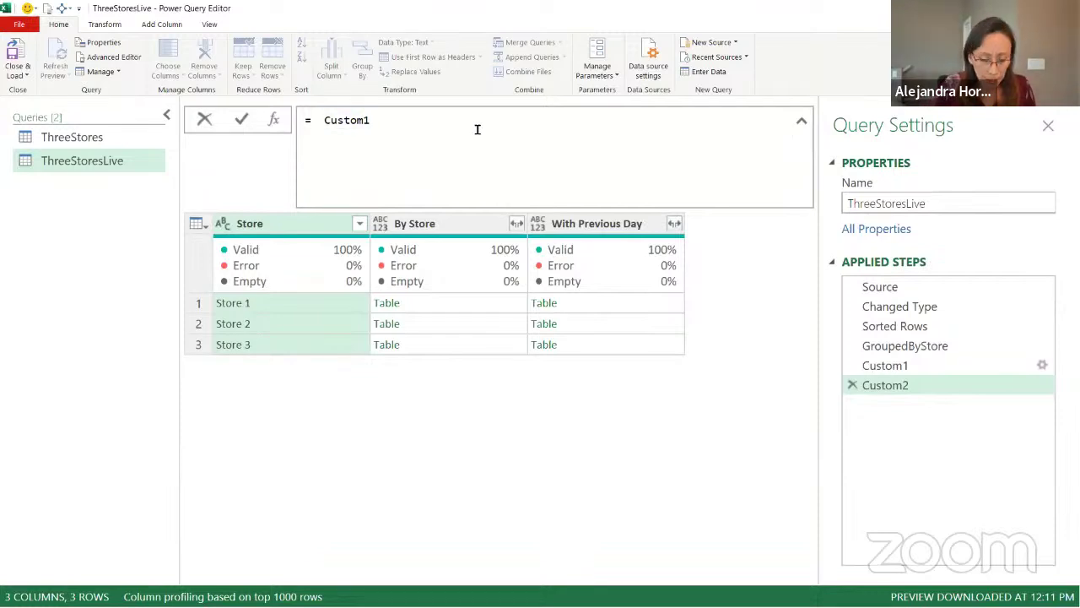
pyautogui.write('tabletr')
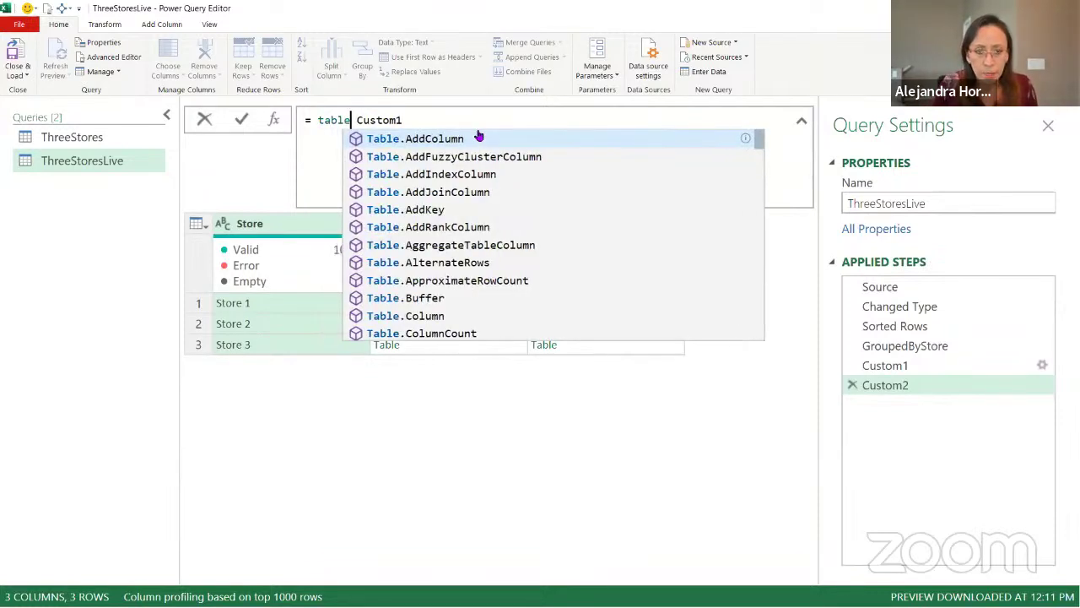
pyautogui.write('f')
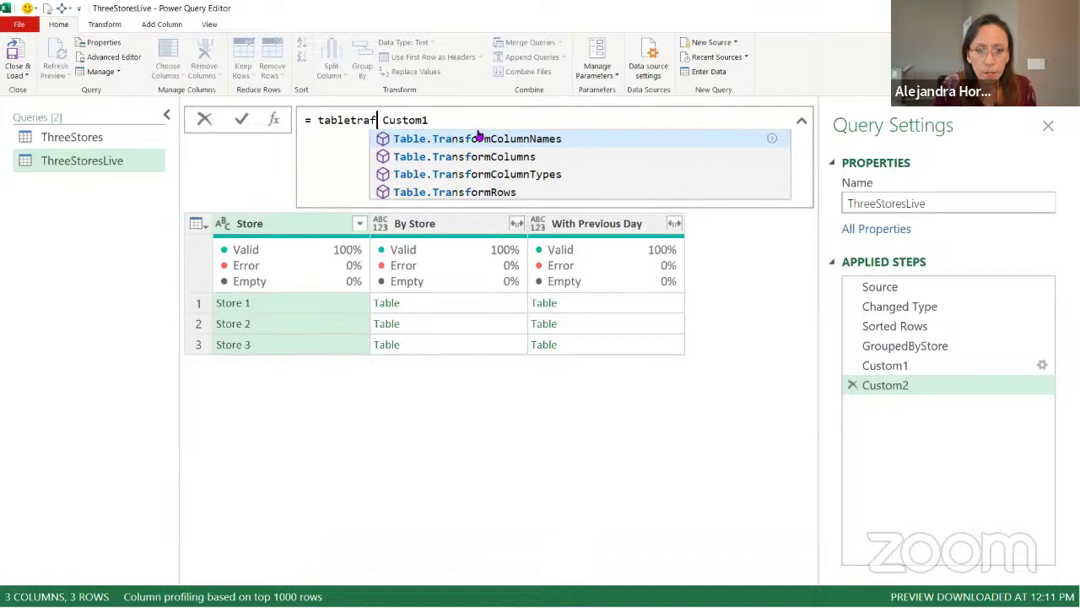
pyautogui.press('Down')
pyautogui.press('Tab')
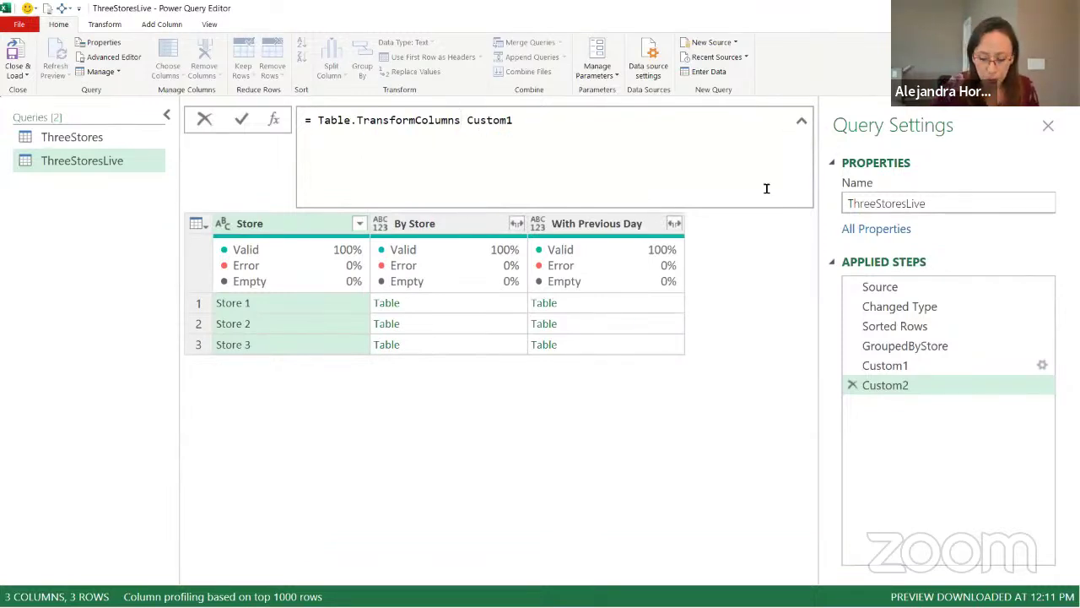
pyautogui.write('(')
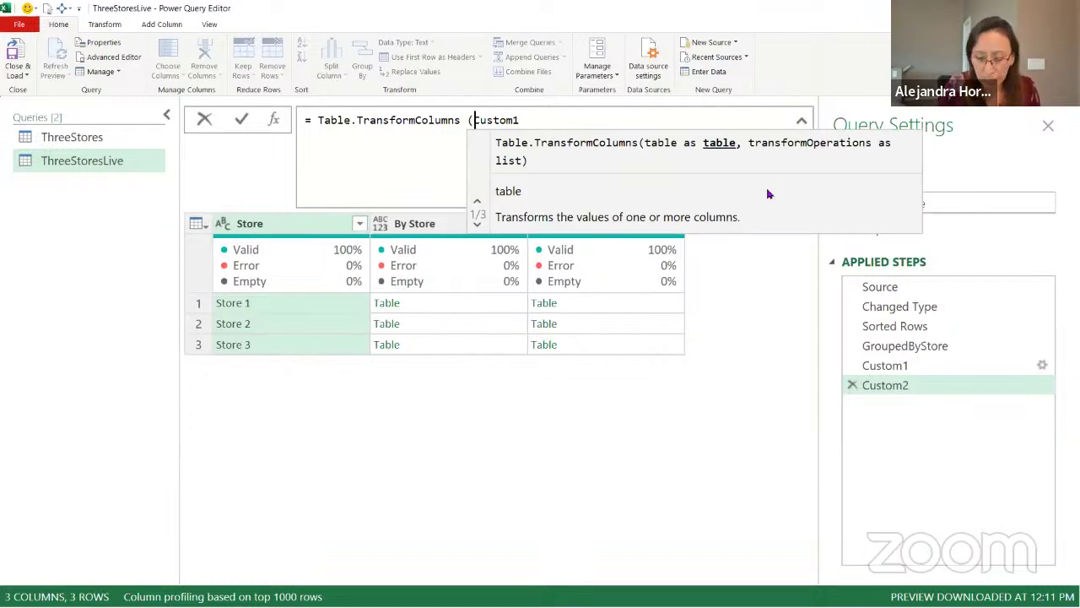
pyautogui.press('End')
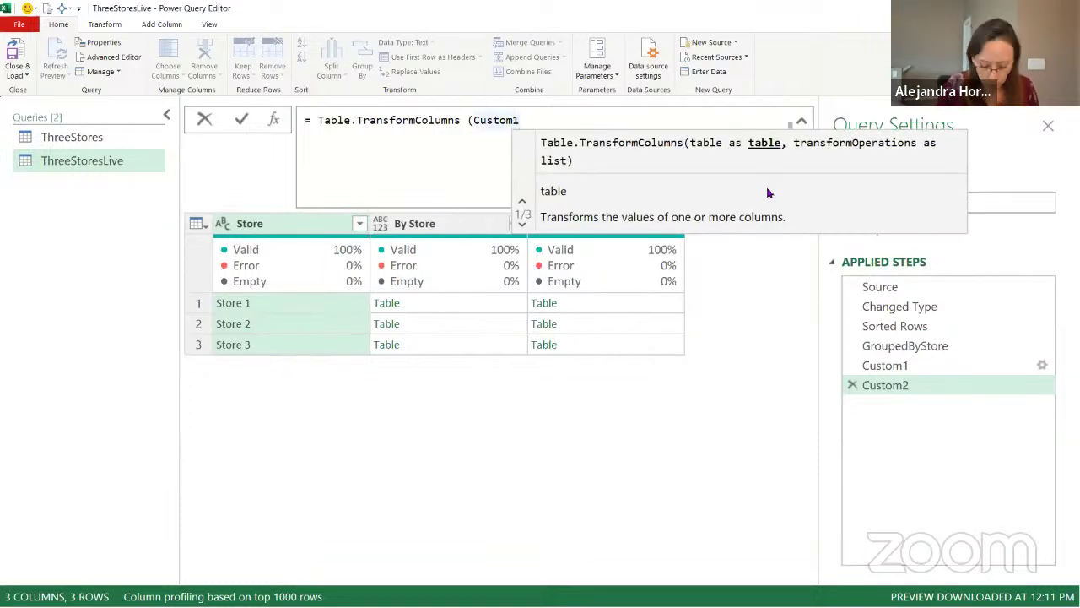
# Step: Transform "With Previous Day" with each [YTD Sales] - [Previous Day] and commit Custom2
pyautogui.write(', ')
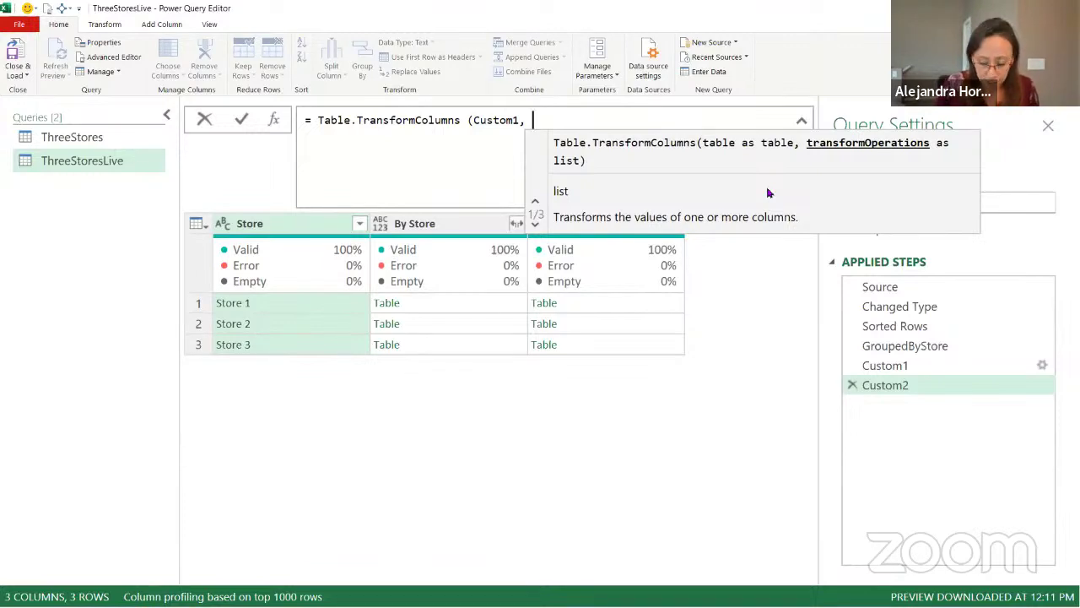
pyautogui.write('{')
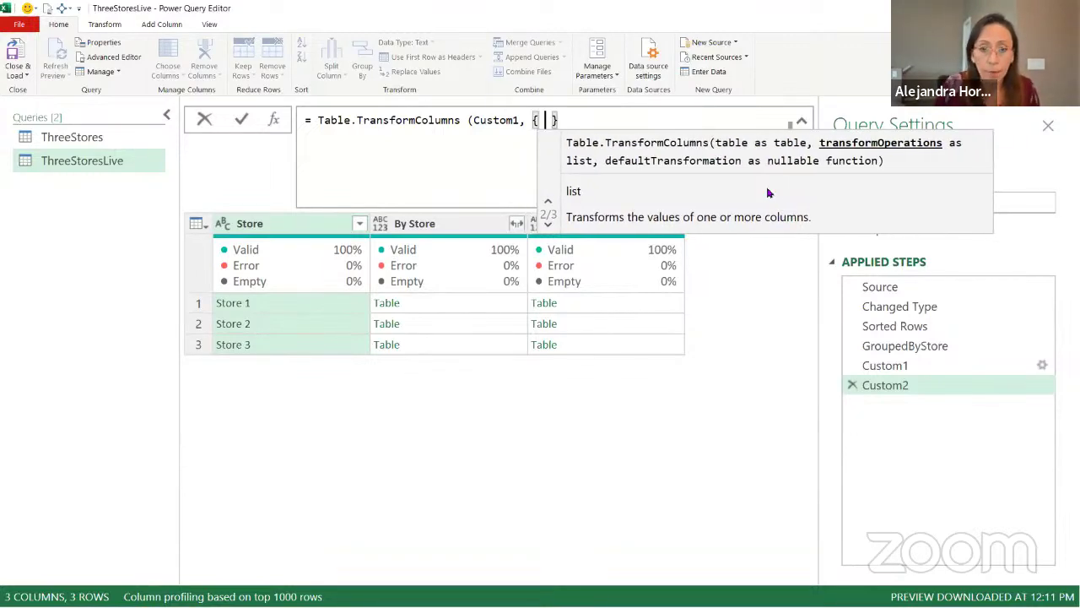
pyautogui.write('  "')
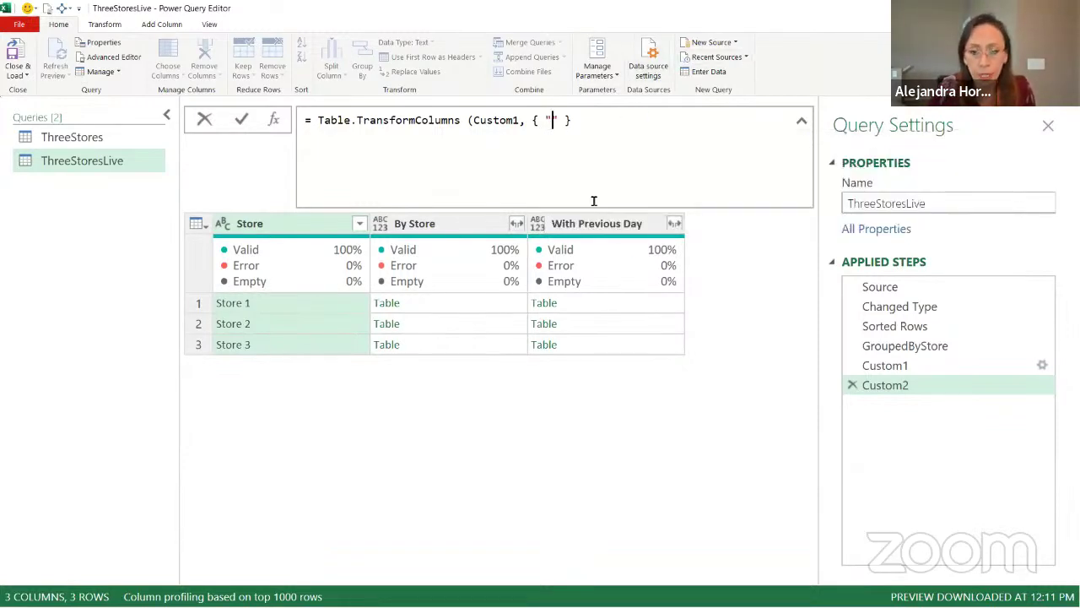
pyautogui.write('"')
pyautogui.write('With ')
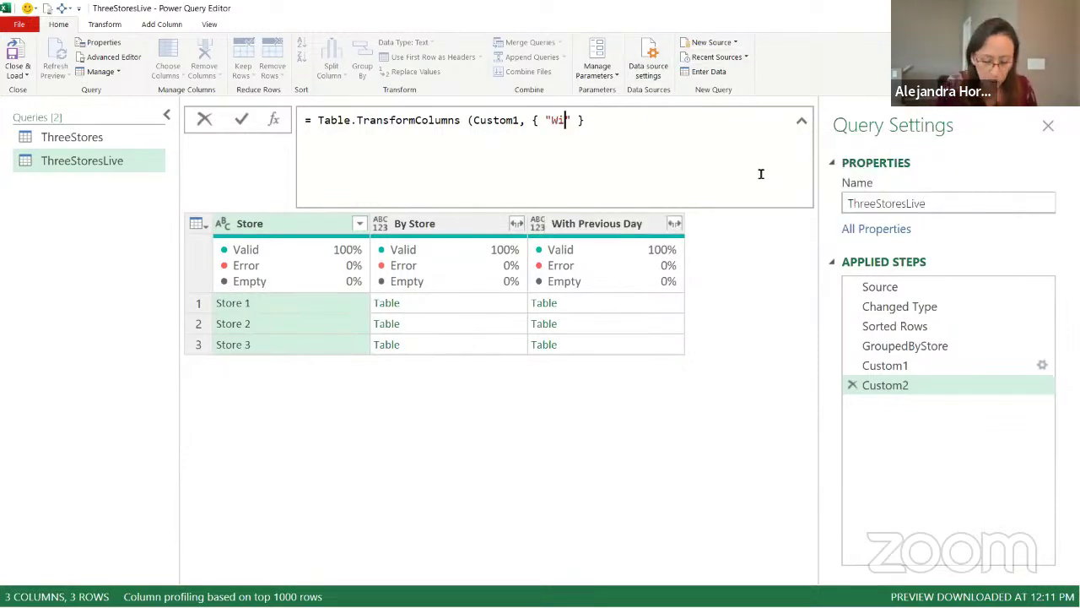
pyautogui.write('PRev')
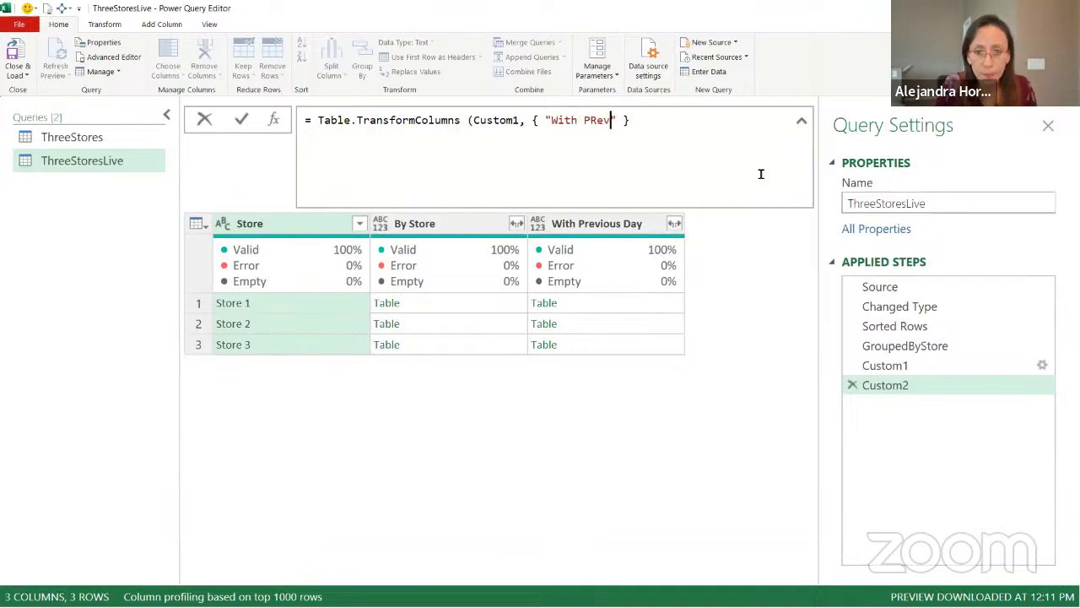
pyautogui.press('BackSpace')
pyautogui.press('BackSpace')
pyautogui.press('BackSpace')
pyautogui.write('revi')
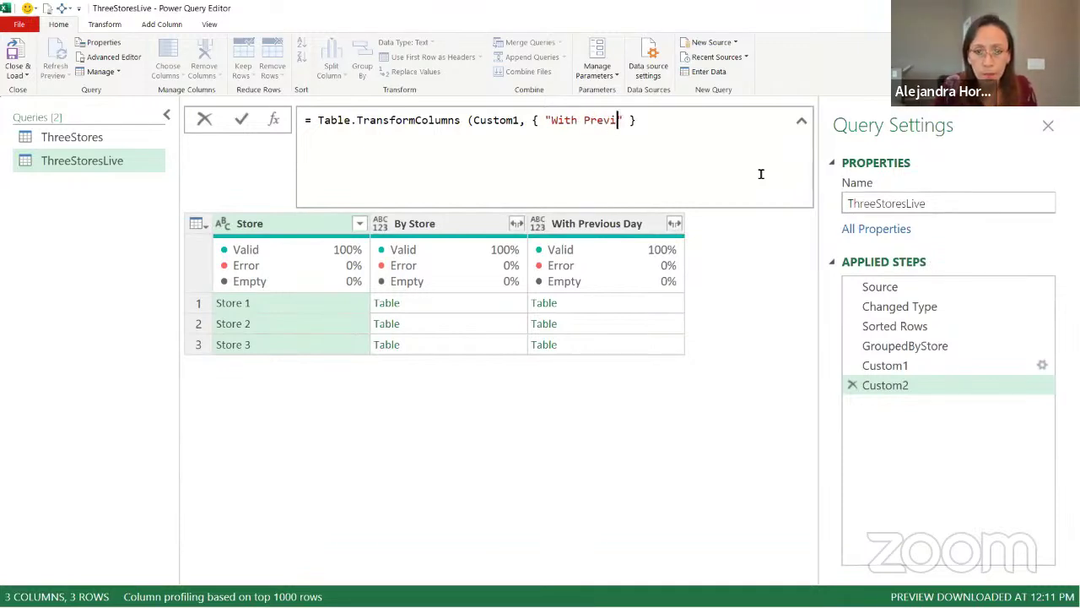
pyautogui.write('ous D')
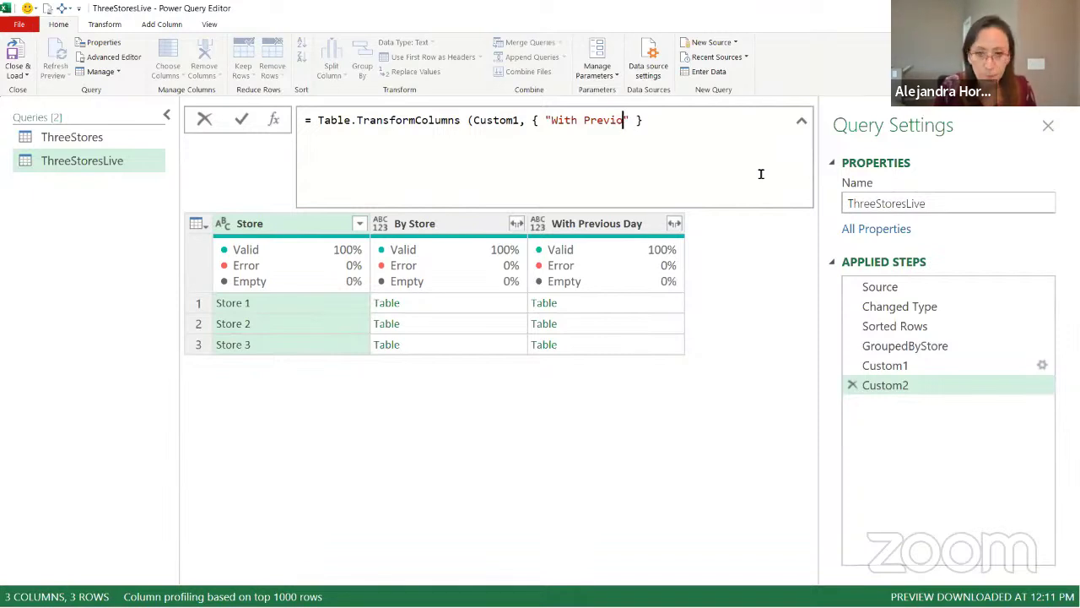
pyautogui.write('ay"')
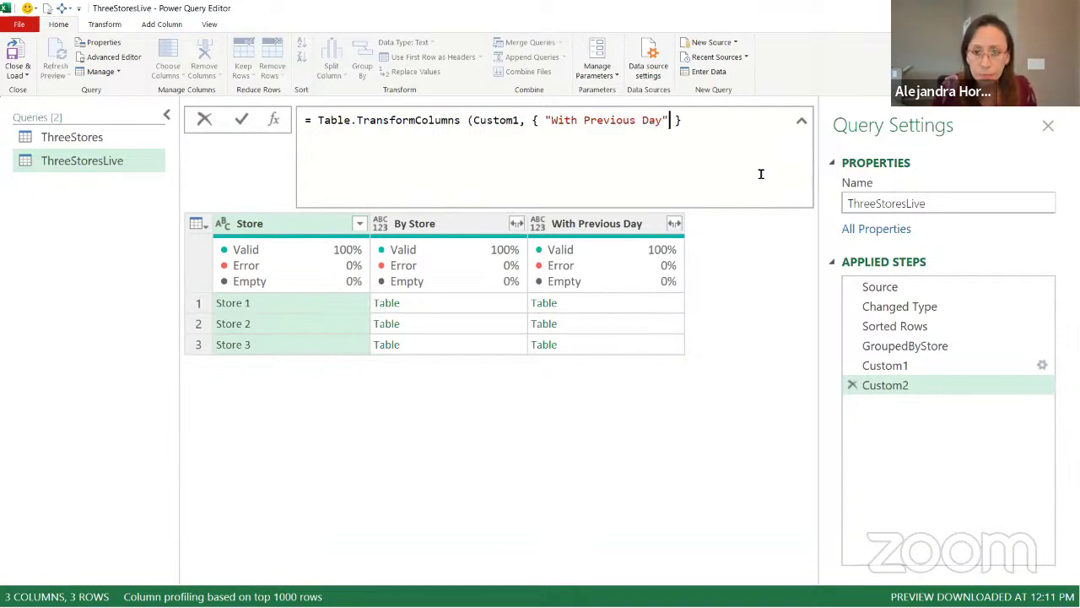
pyautogui.write(', ')
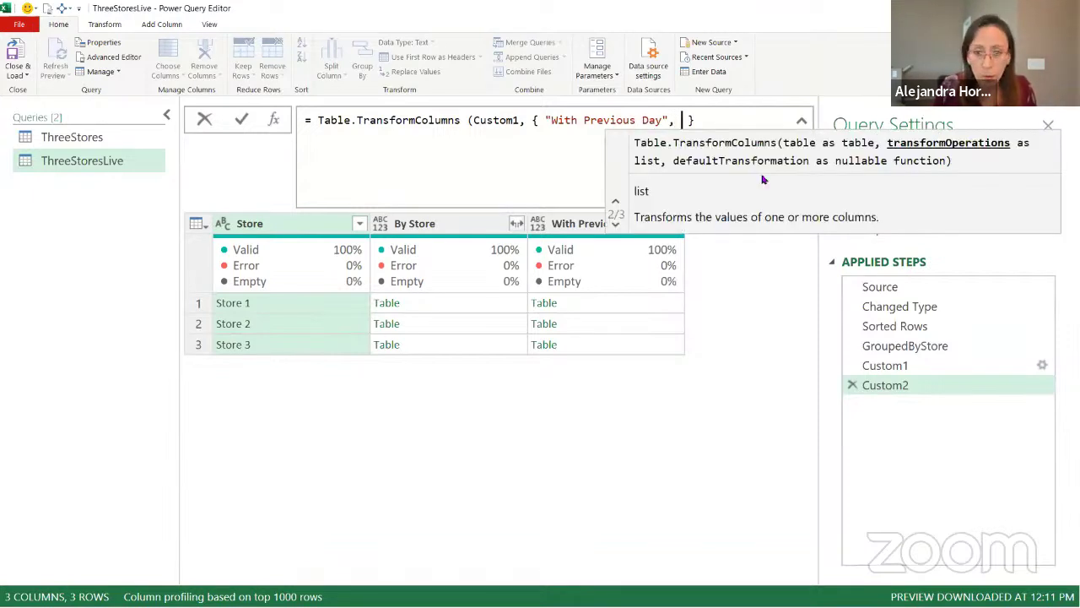
pyautogui.write('each')
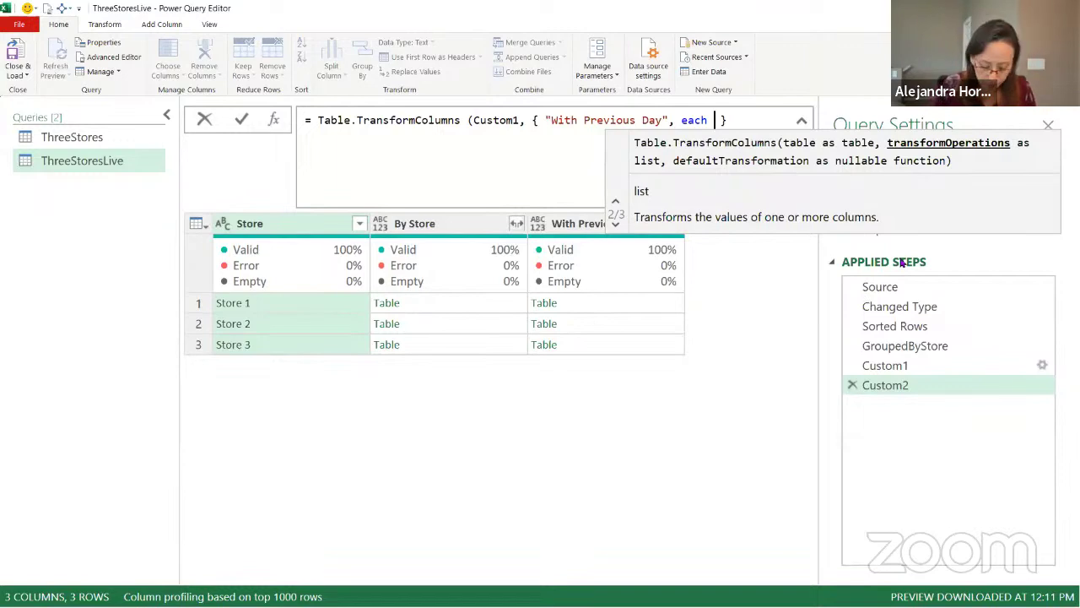
pyautogui.write('[')
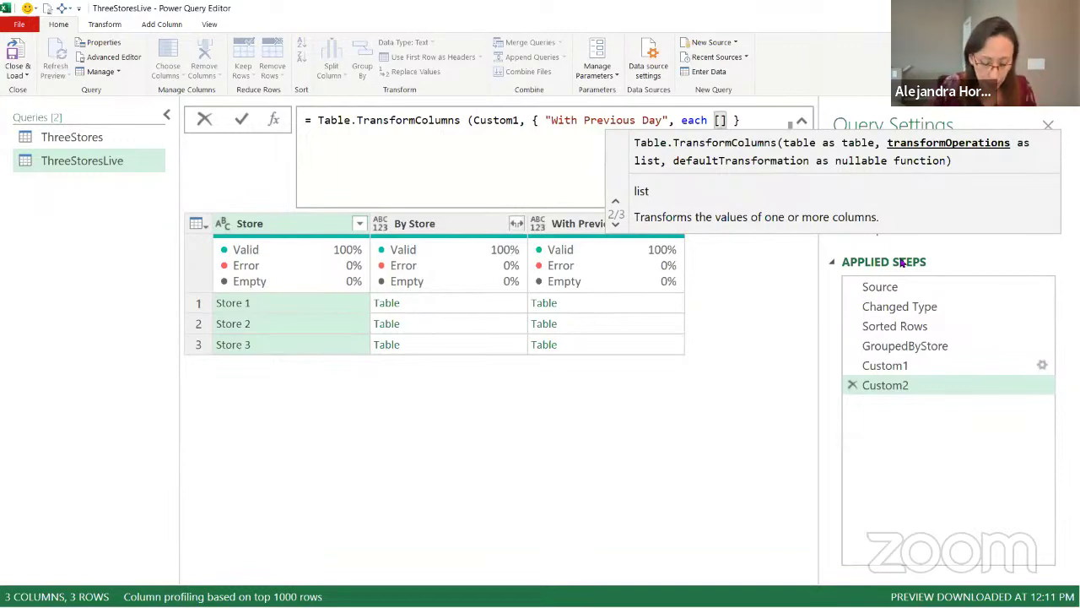
pyautogui.write('Year')
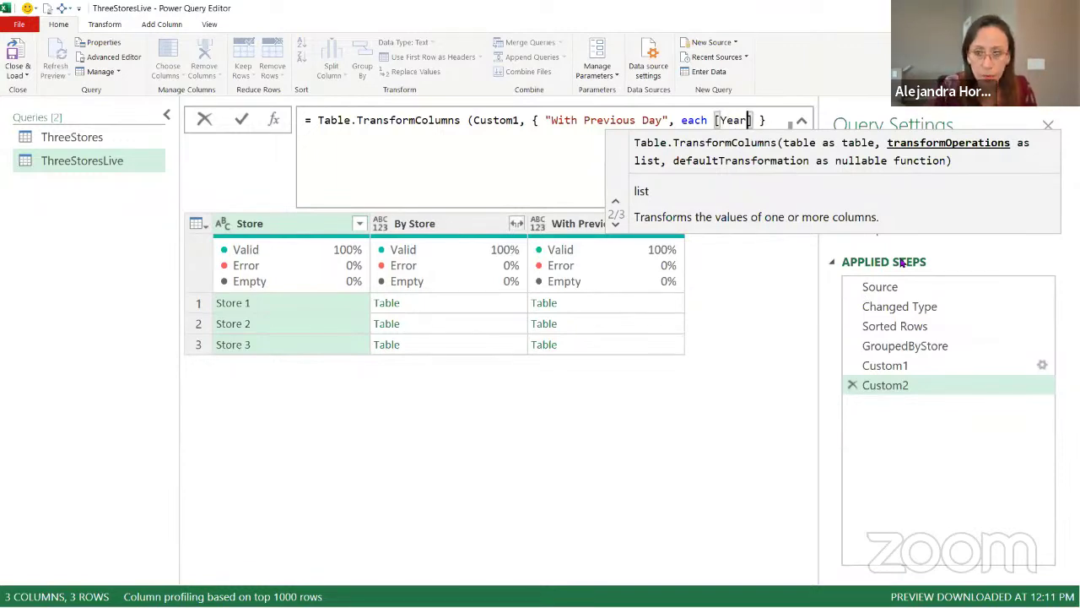
pyautogui.press('BackSpace')
pyautogui.press('BackSpace')
pyautogui.press('BackSpace')
pyautogui.press('BackSpace')
pyautogui.write('YTD Sa')
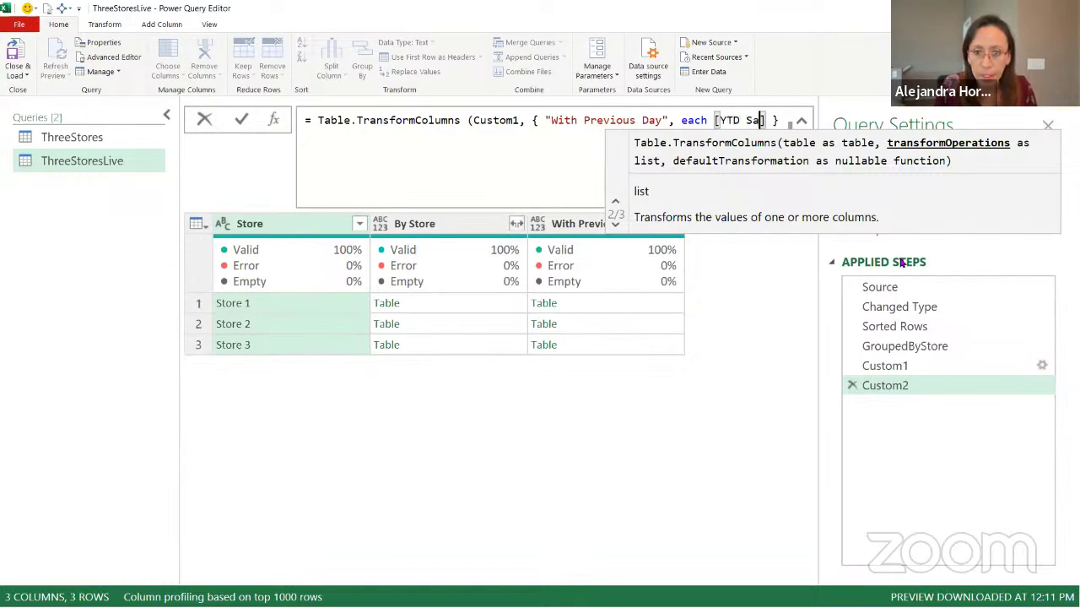
pyautogui.write('les] -')
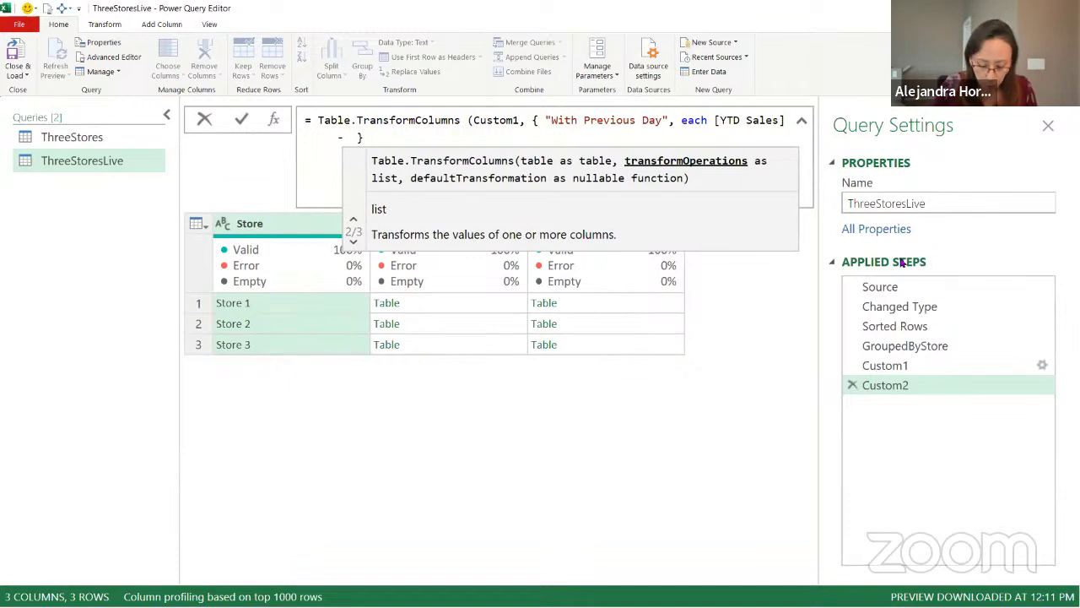
pyautogui.write(' [Pre ')
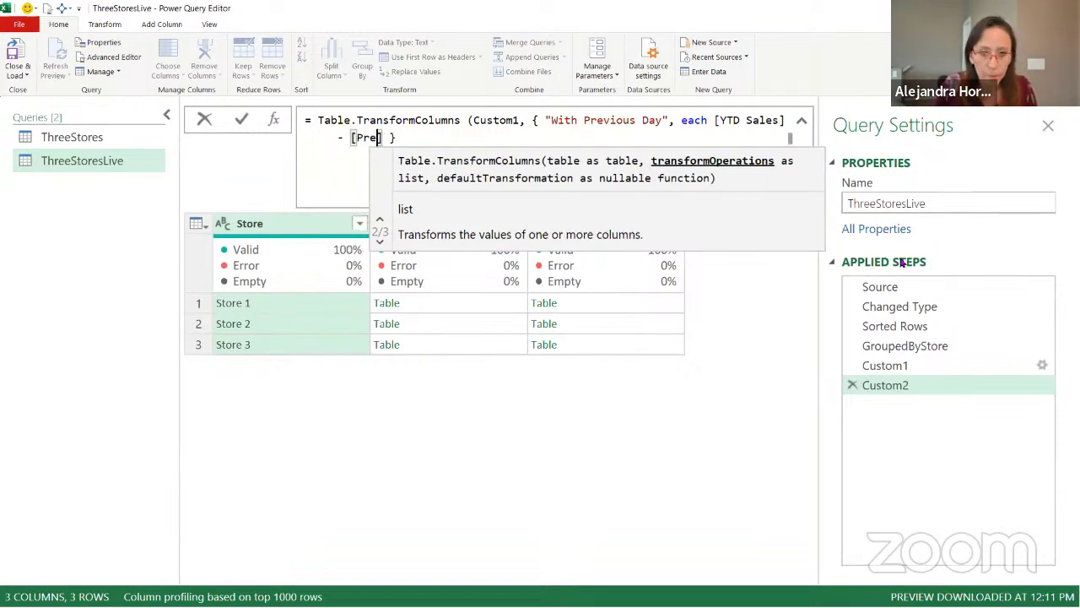
pyautogui.write('vi')
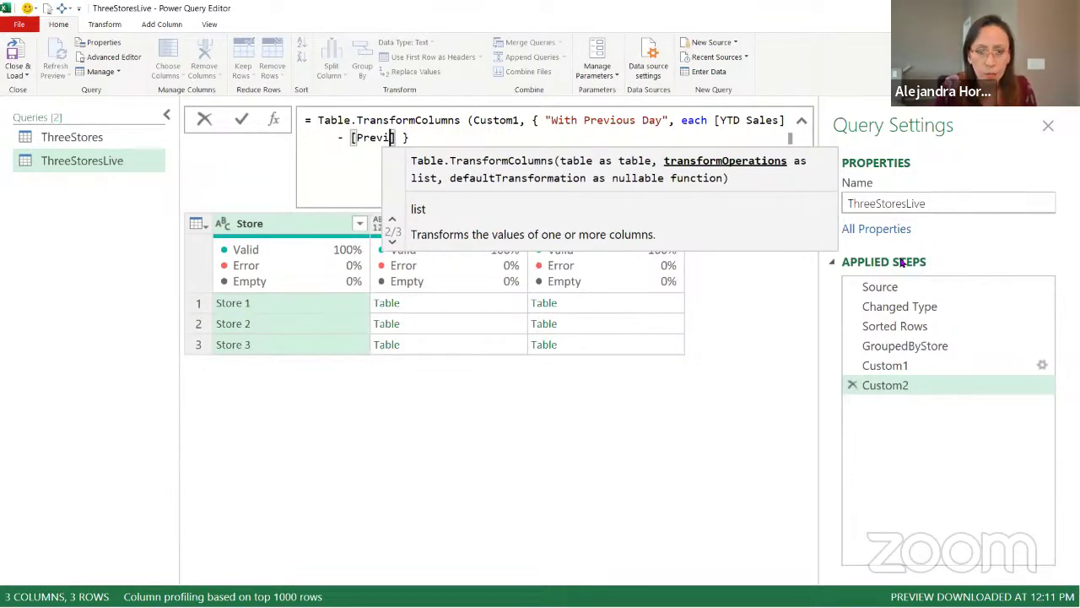
pyautogui.write('ous ')
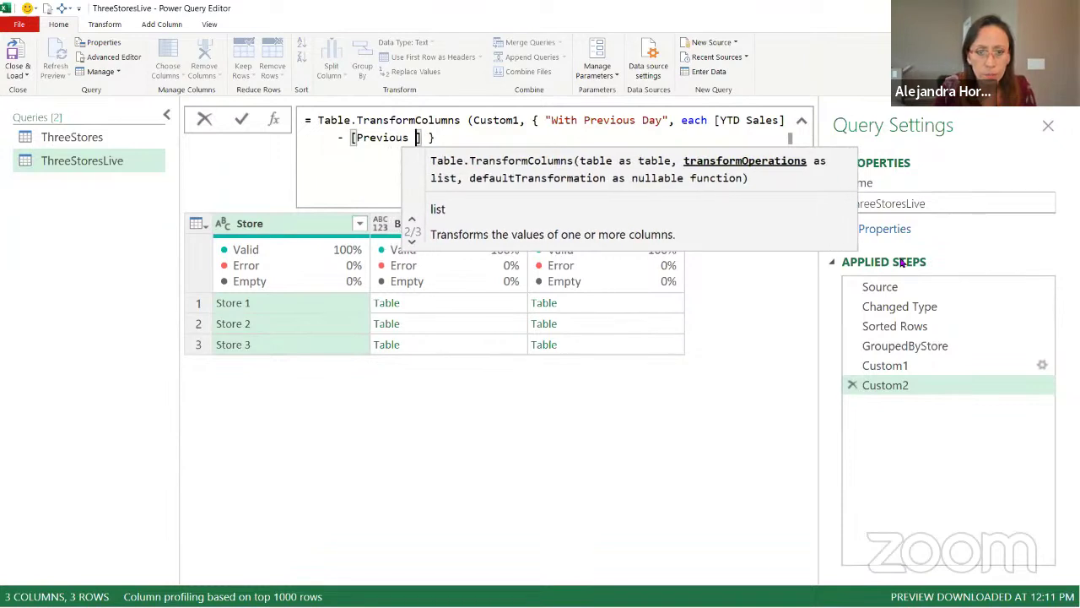
pyautogui.write('Dau')
pyautogui.press('BackSpace')
pyautogui.write('y')
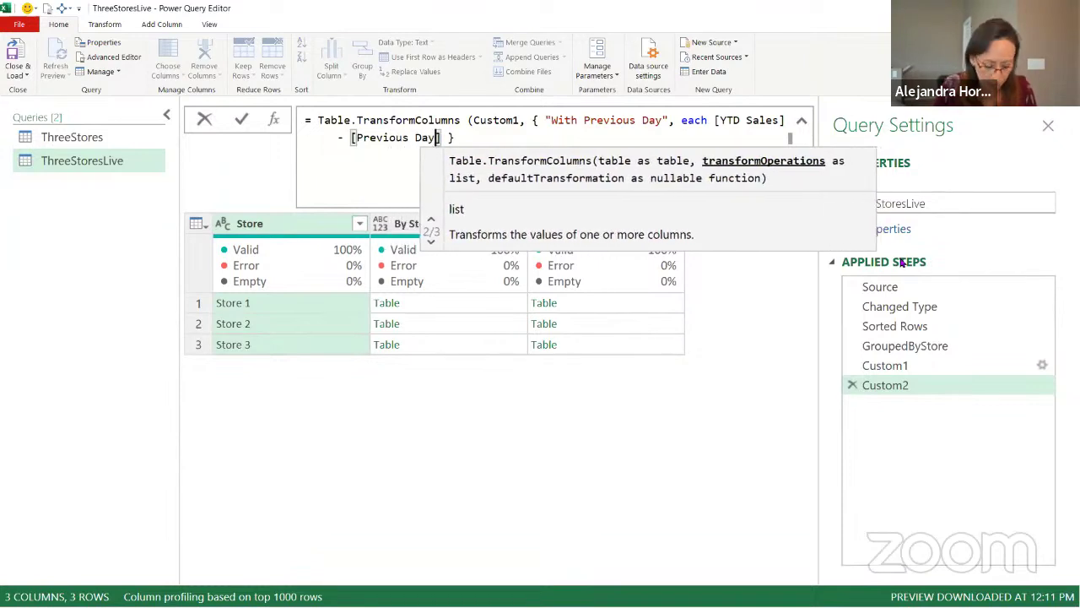
pyautogui.press('Right')
pyautogui.press('Right')
pyautogui.press('Right')
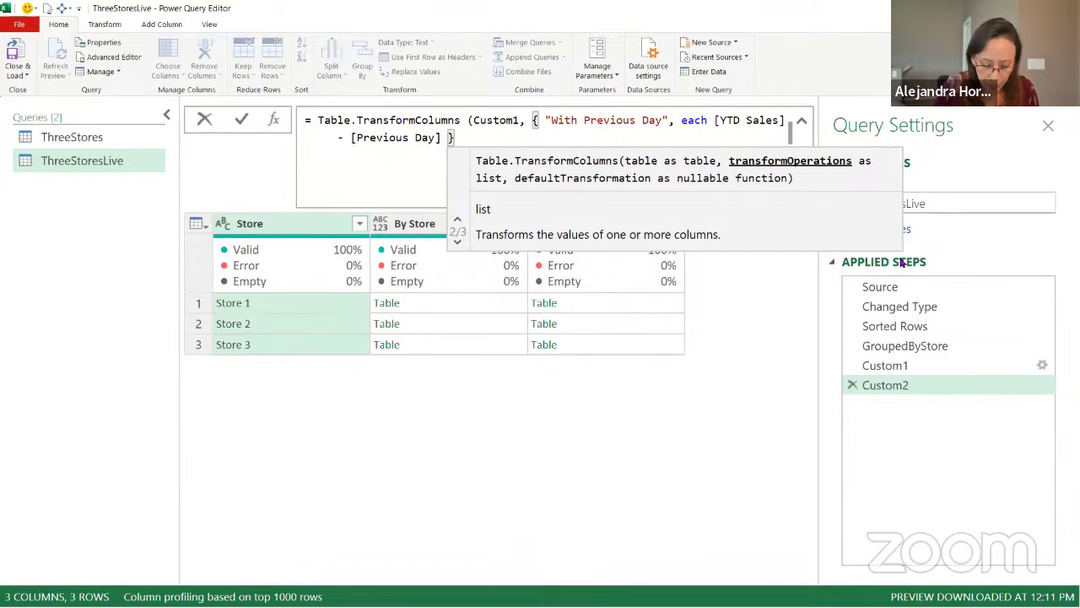
pyautogui.write(')')
pyautogui.press('Return')
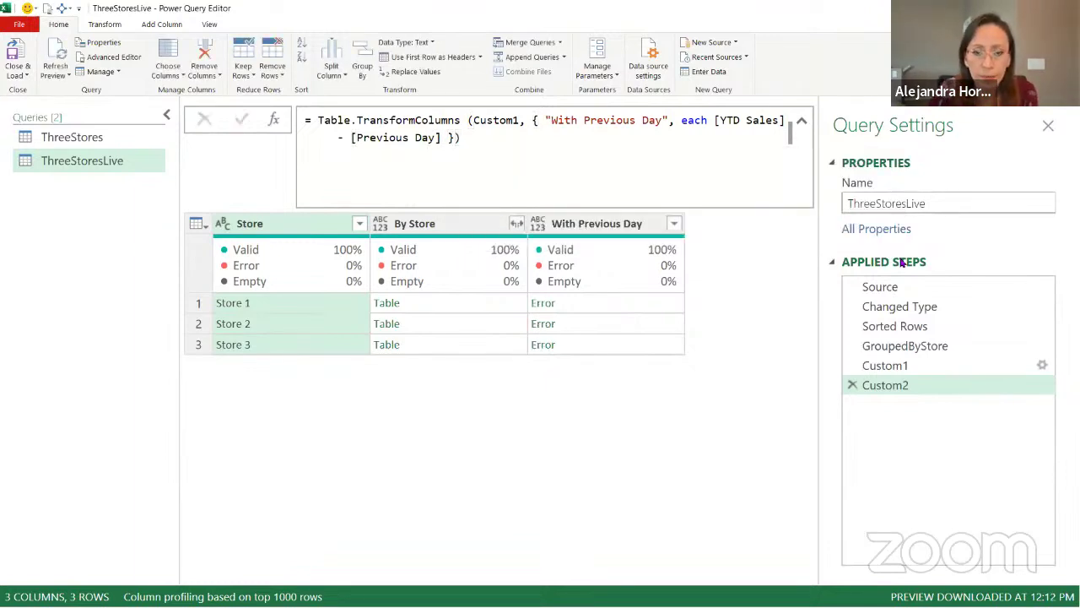
# Step: Inspect the Expression.Error in With Previous Day, then open the ThreeStores query
pyautogui.click(625, 309)
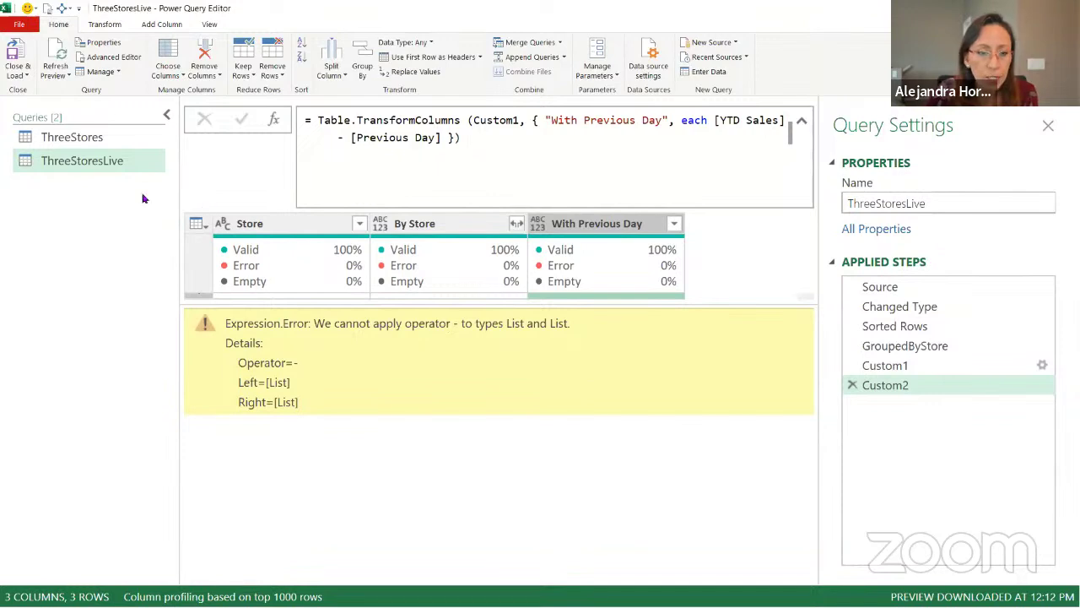
pyautogui.click(104, 137)
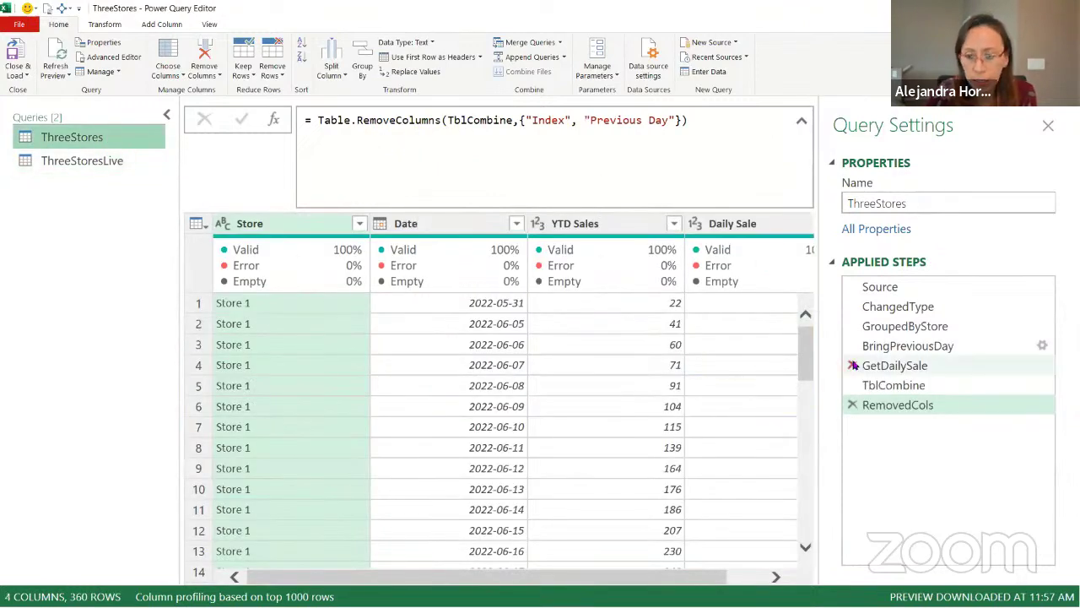
# Step: Review the Table.AddColumn part of ThreeStores' GetDailySale formula, then return to ThreeStoresLive
pyautogui.click(918, 369)
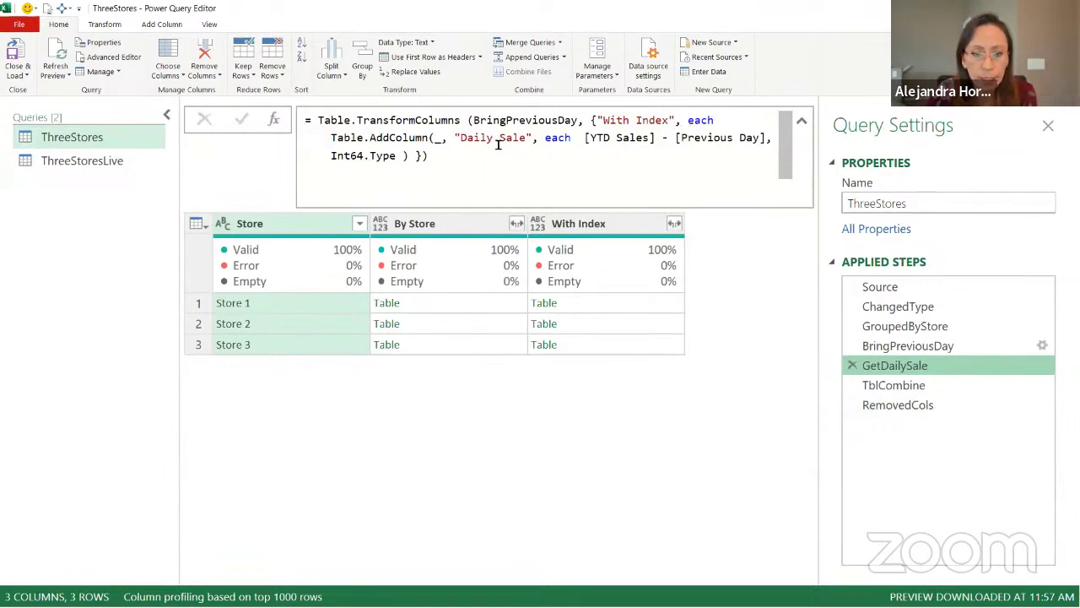
pyautogui.click(333, 139)
pyautogui.moveTo(333, 139); pyautogui.dragTo(428, 155)
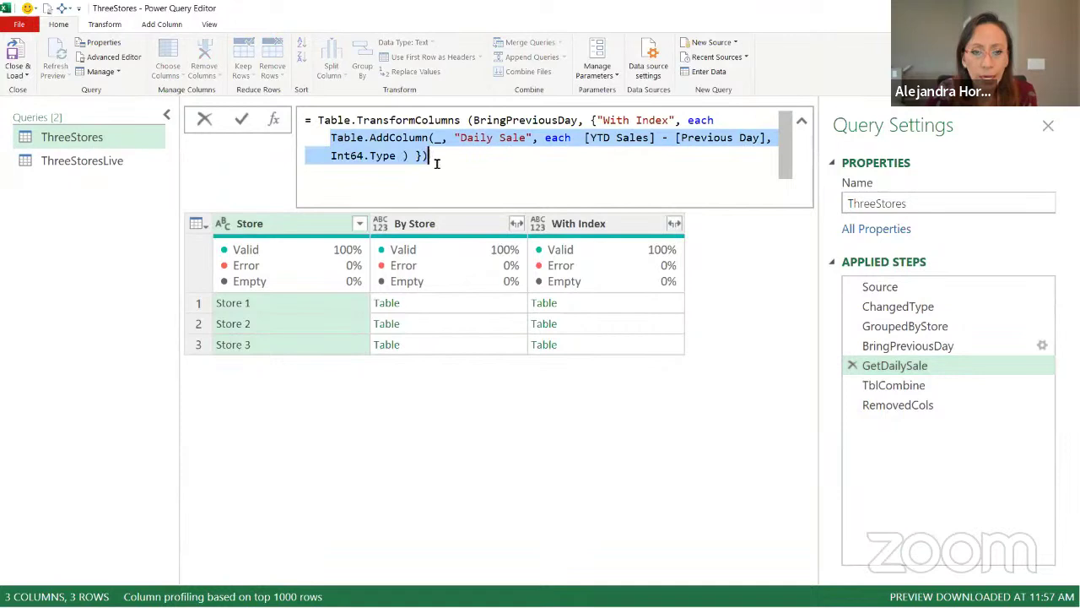
pyautogui.click(120, 160)
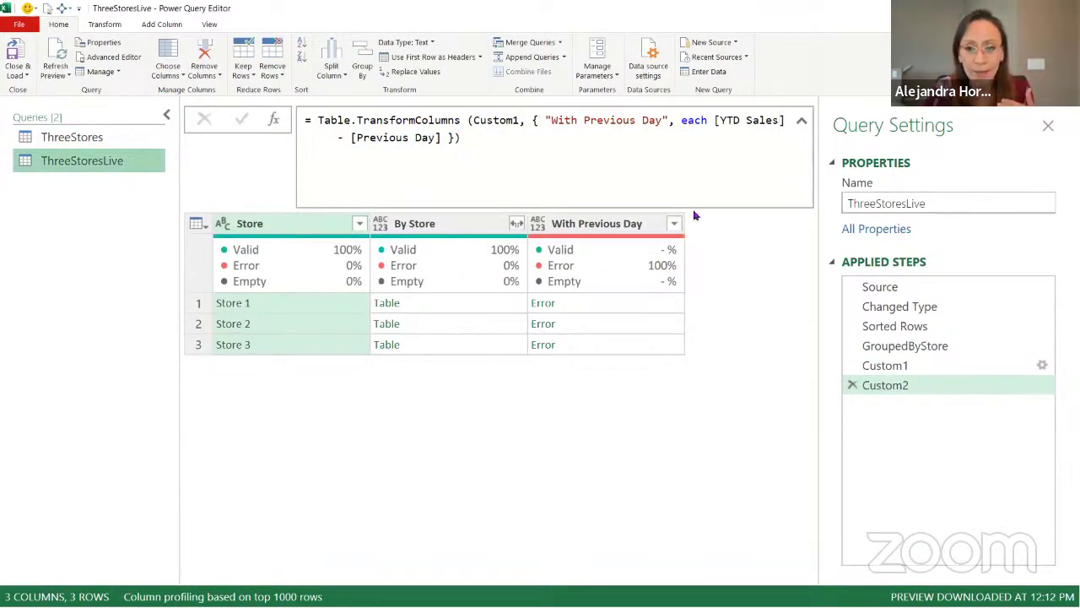
# Step: Check Store 1's error, then move Custom2's each expression onto its own line
pyautogui.click(643, 303)
pyautogui.click(726, 164)
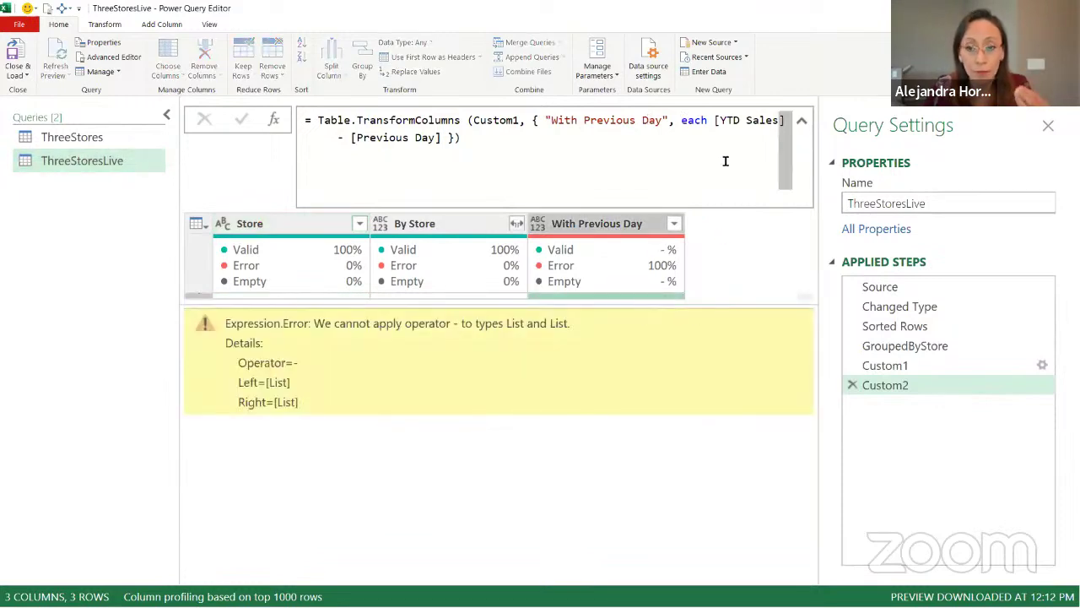
pyautogui.click(713, 120)
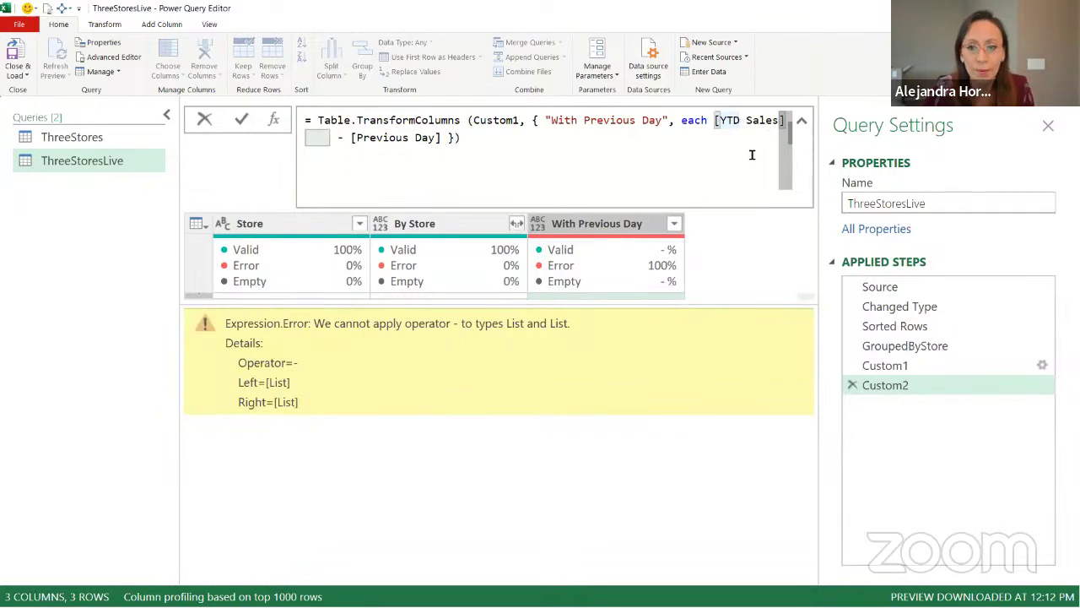
pyautogui.click(712, 121)
pyautogui.press('Left')
pyautogui.press('Left')
pyautogui.press('Left')
pyautogui.press('Left')
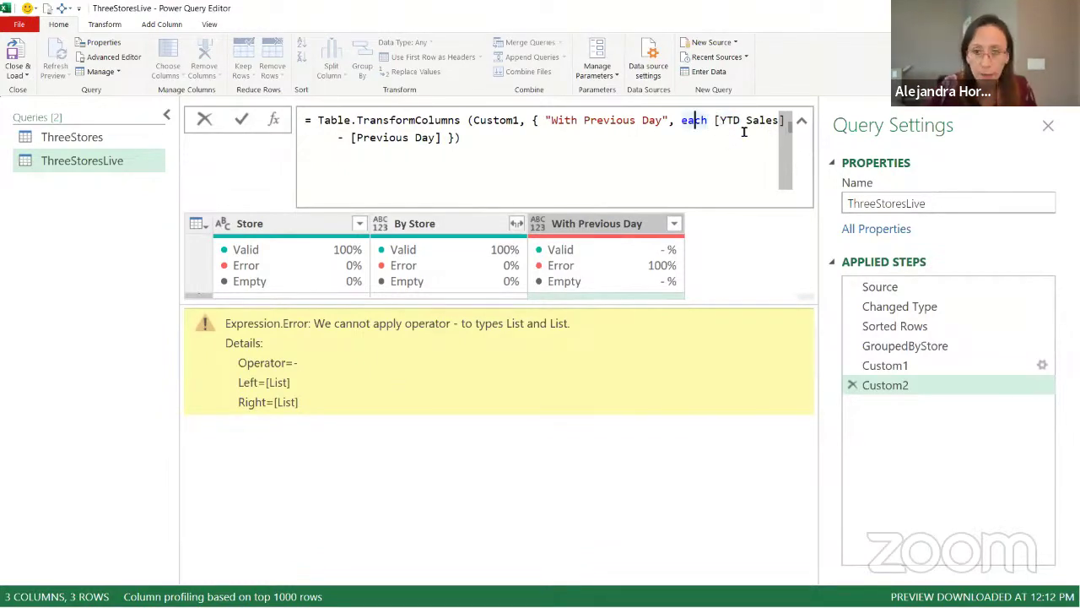
pyautogui.hotkey('shift', 'Return')
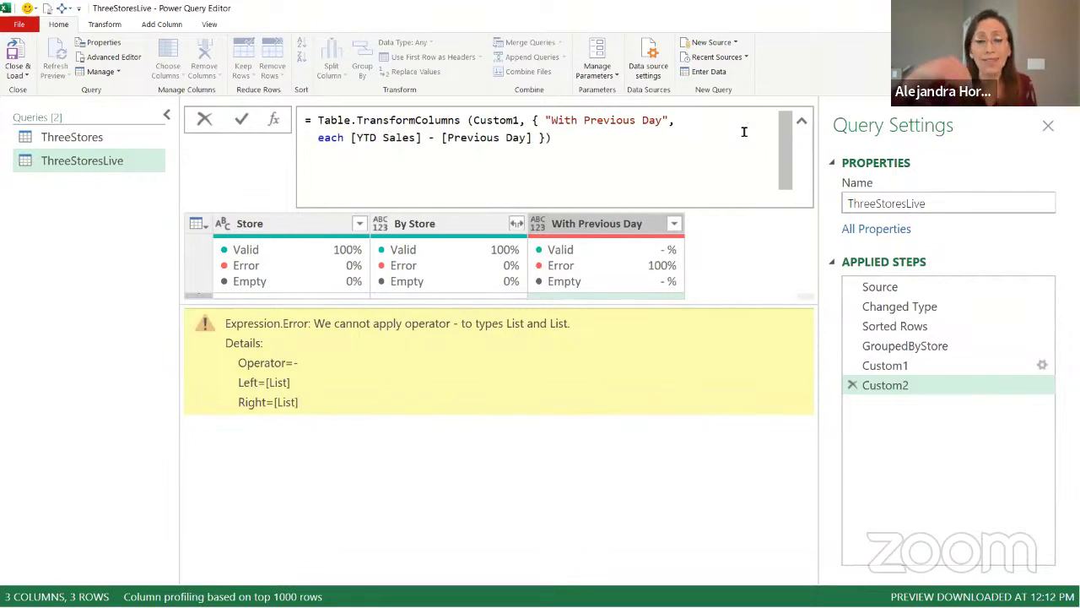
pyautogui.press('Right')
pyautogui.press('Right')
pyautogui.press('Right')
pyautogui.press('Right')
# Step: Insert Table.AddColumn(_, "Daily Sales", each before the YTD Sales minus Previous Day subtraction
pyautogui.write('table')
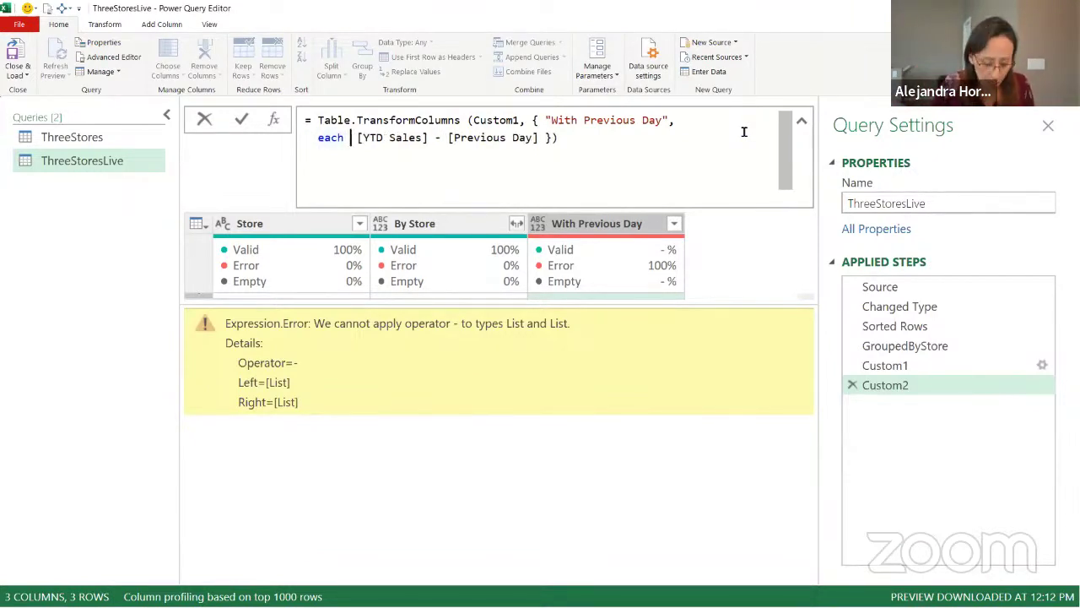
pyautogui.write('add')
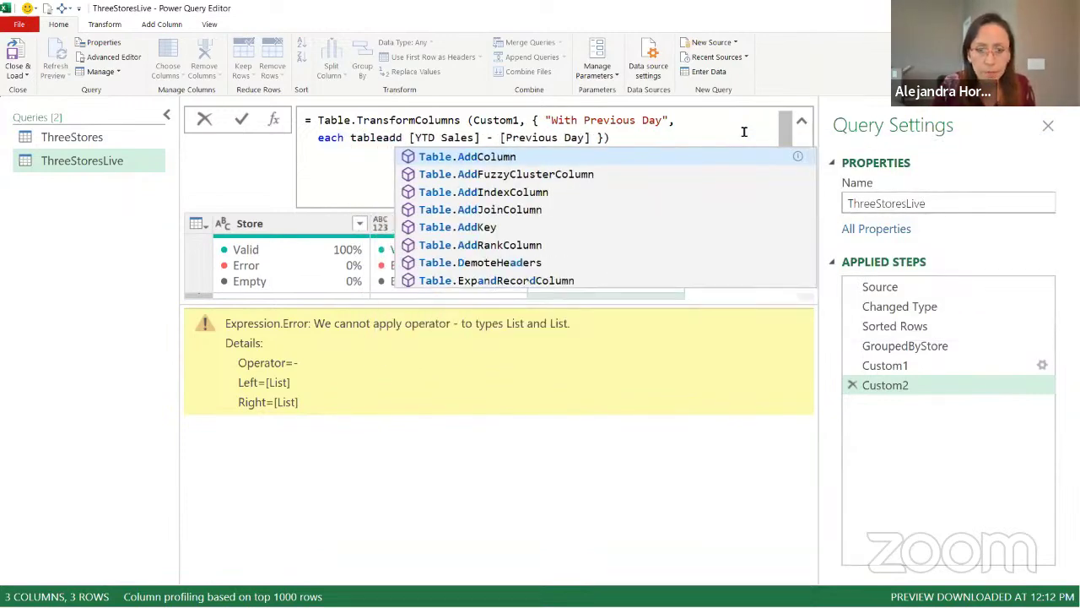
pyautogui.press('Tab')
pyautogui.press('Right')
pyautogui.write('(')
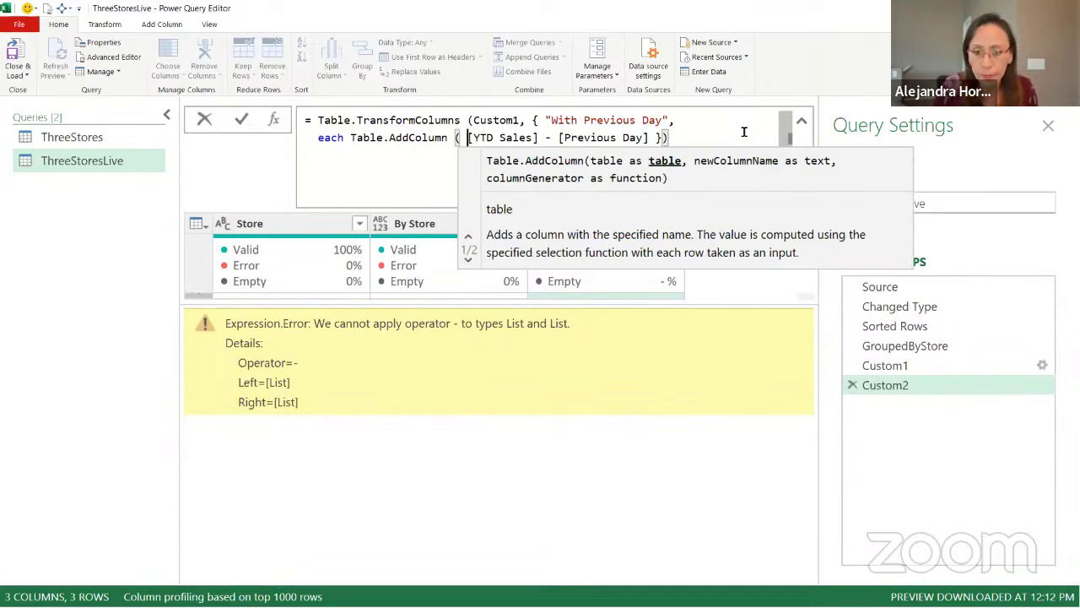
pyautogui.press('Right')
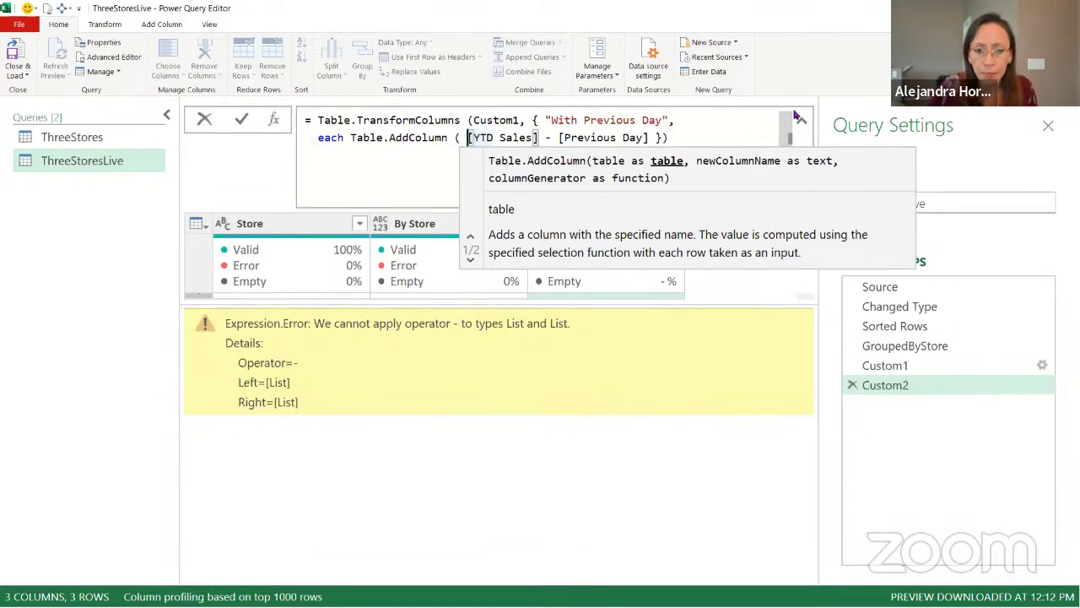
pyautogui.press('Left')
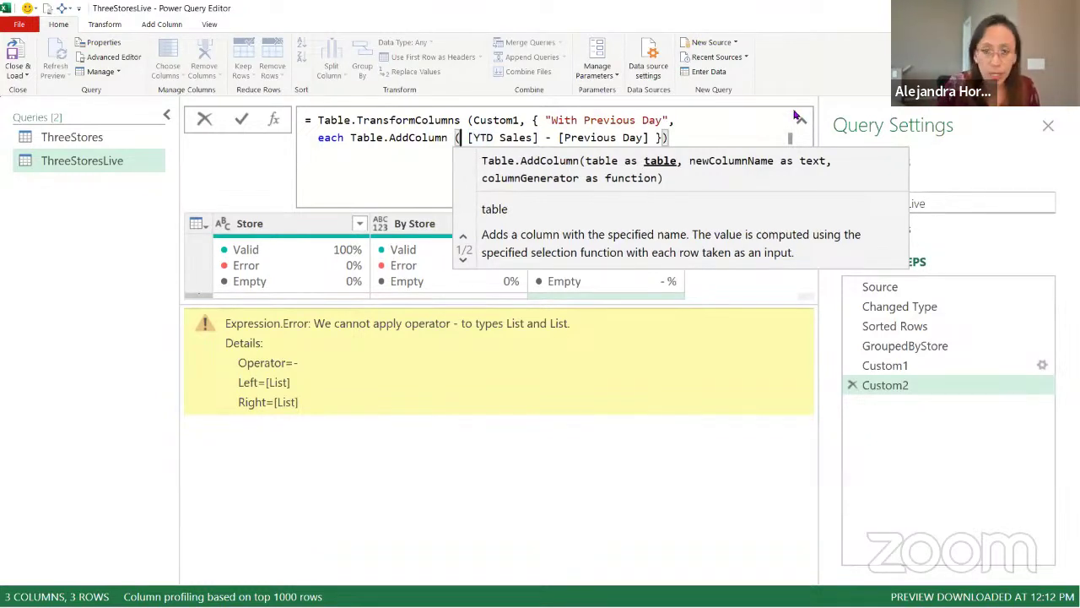
pyautogui.write('(')
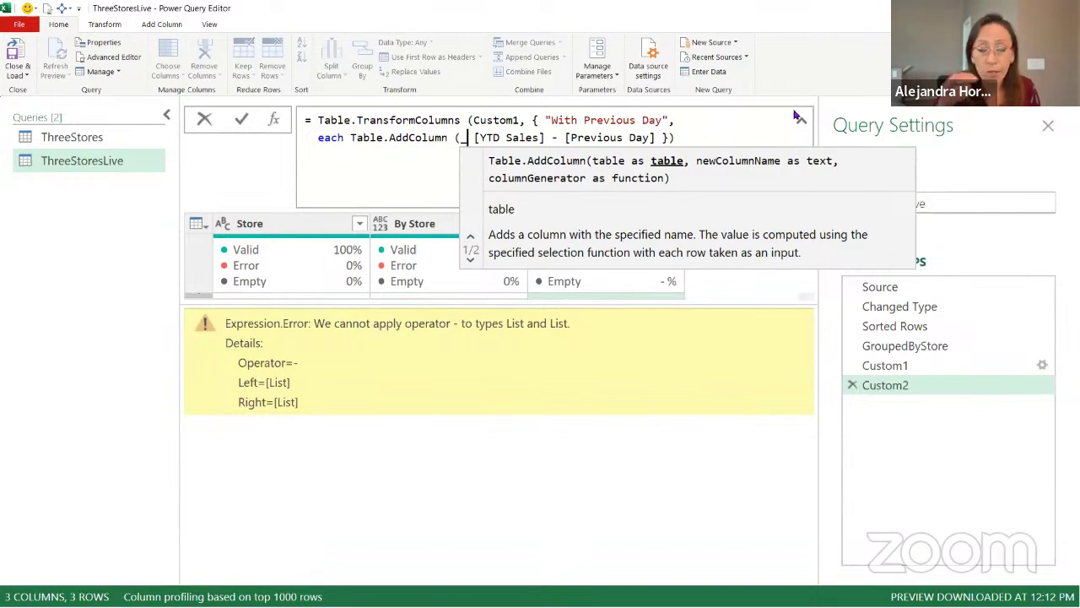
pyautogui.write('_,')
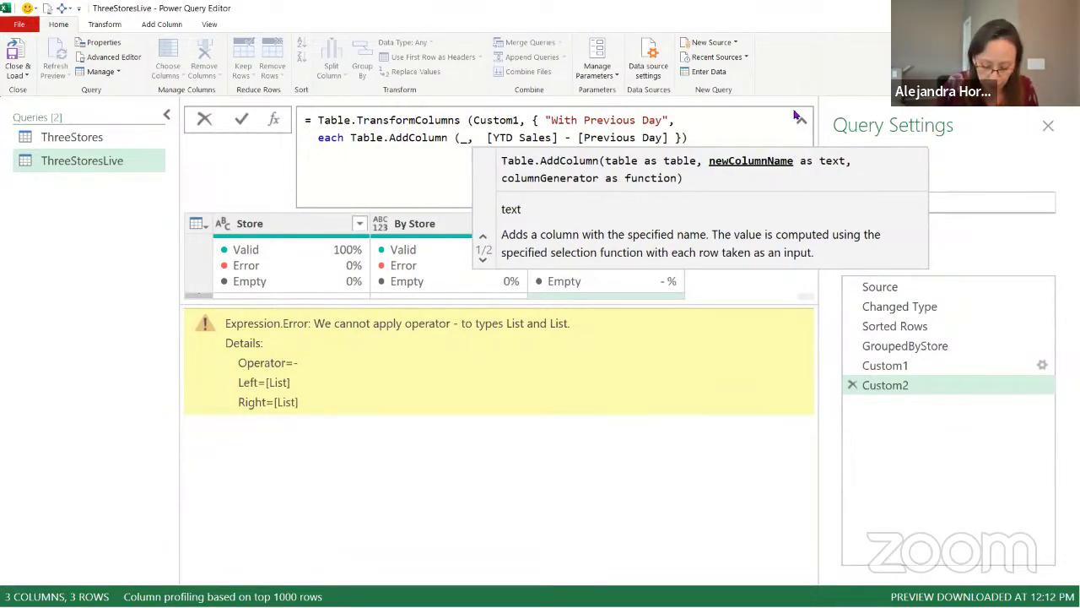
pyautogui.write(' "D')
pyautogui.press('BackSpace')
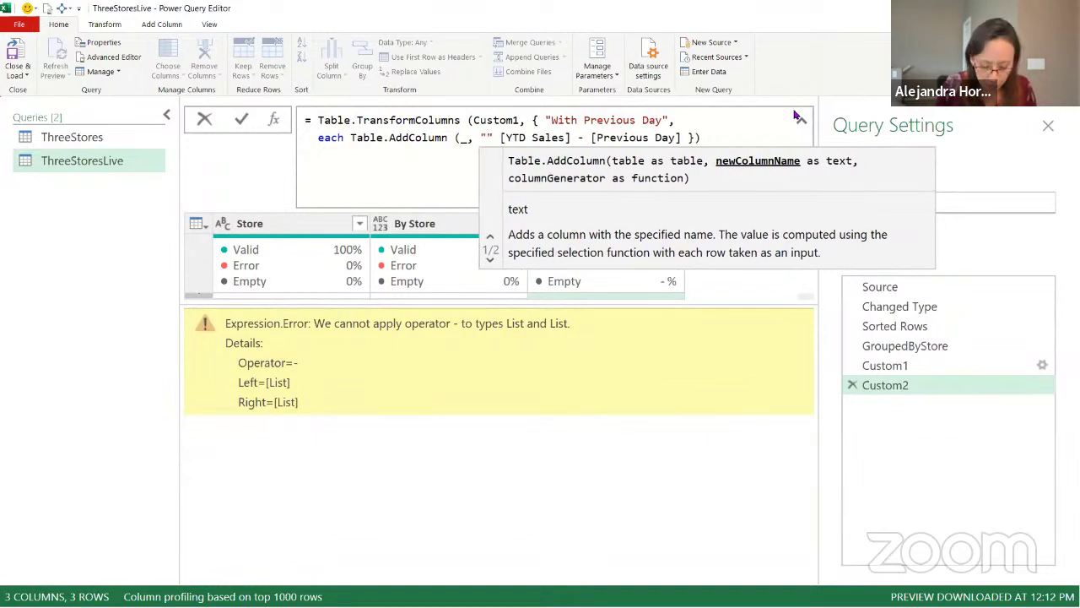
pyautogui.write('Daily Sa')
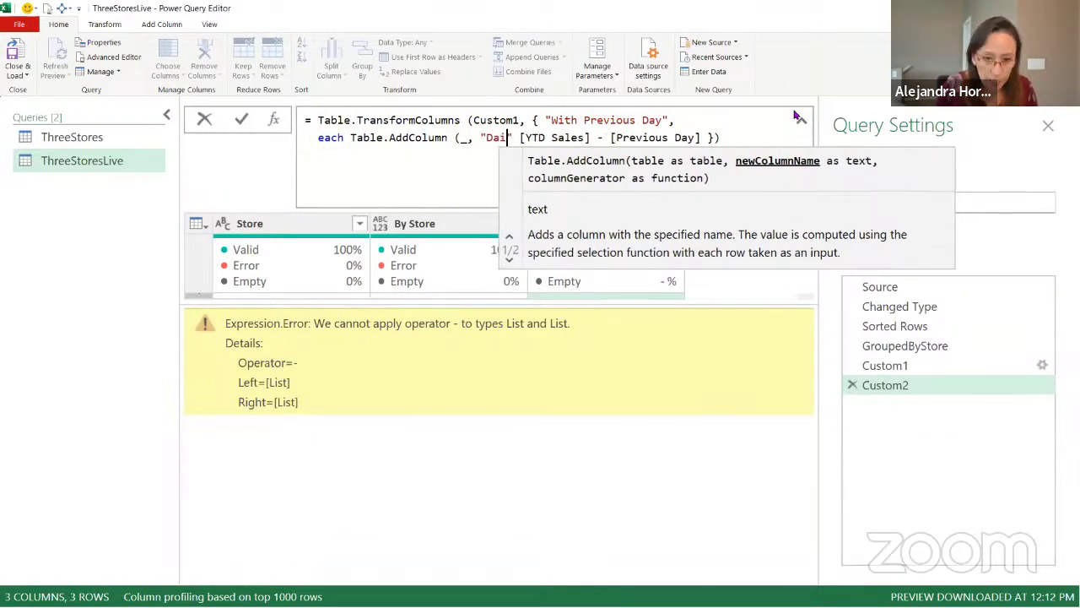
pyautogui.write('les"')
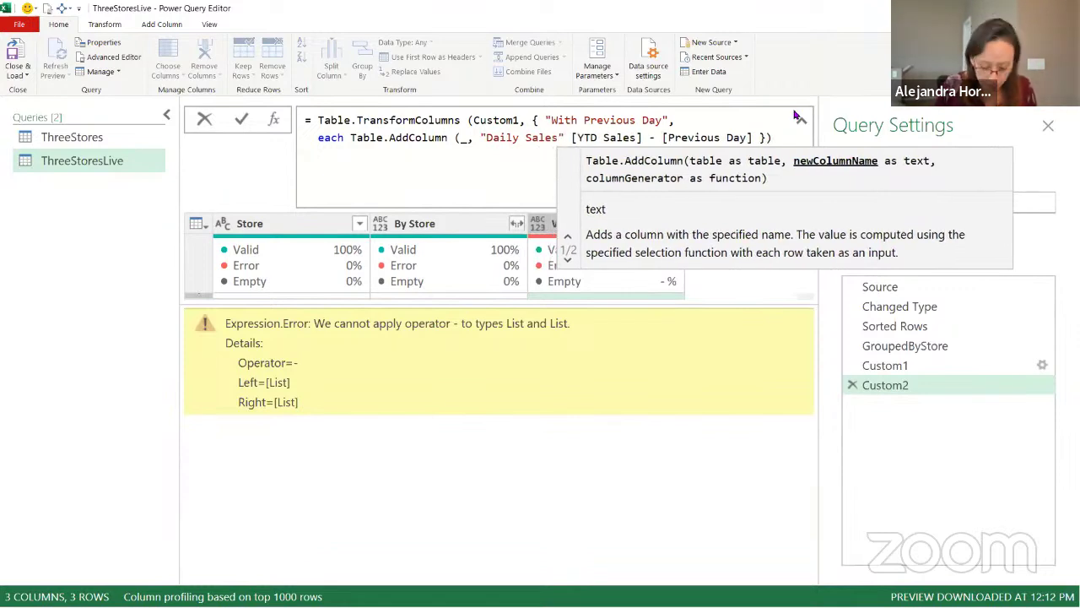
pyautogui.write(', each')
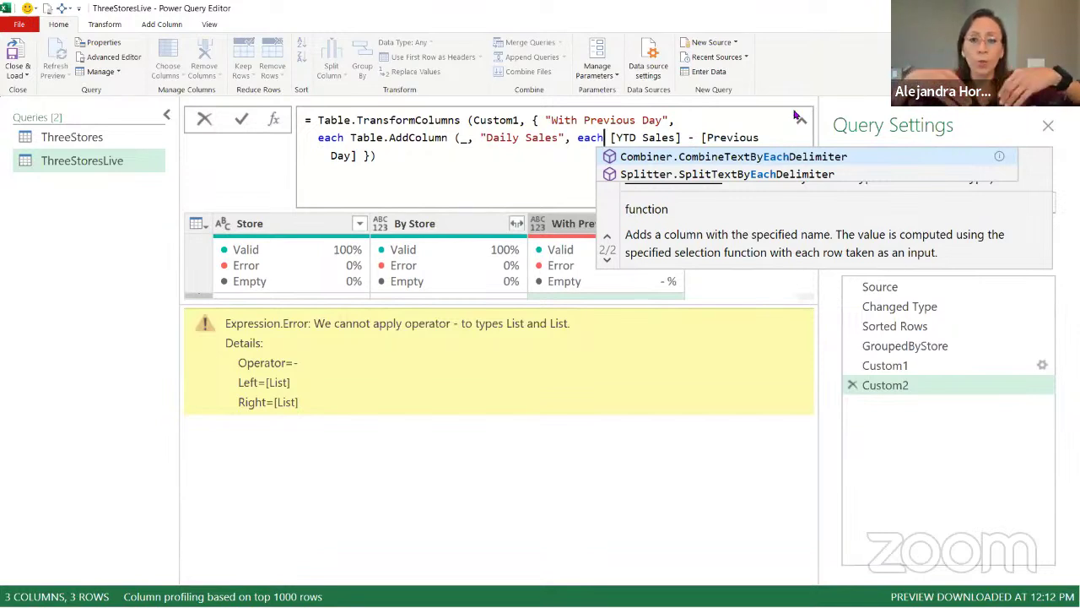
# Step: Add a closing parenthesis and commit the revised Custom2 formula
pyautogui.press('Down')
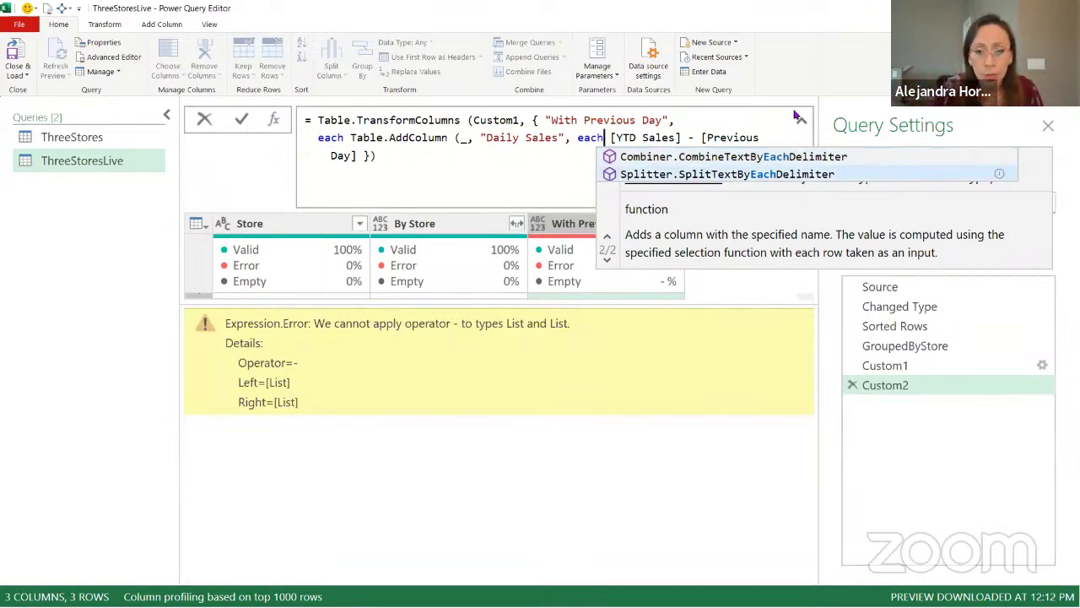
pyautogui.click(486, 166)
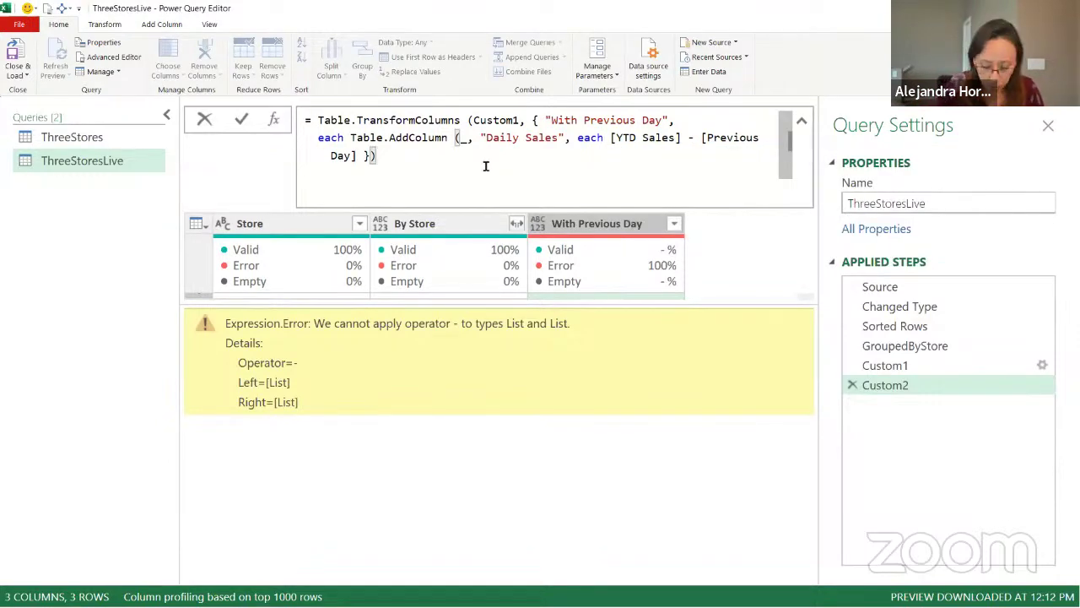
pyautogui.write(')')
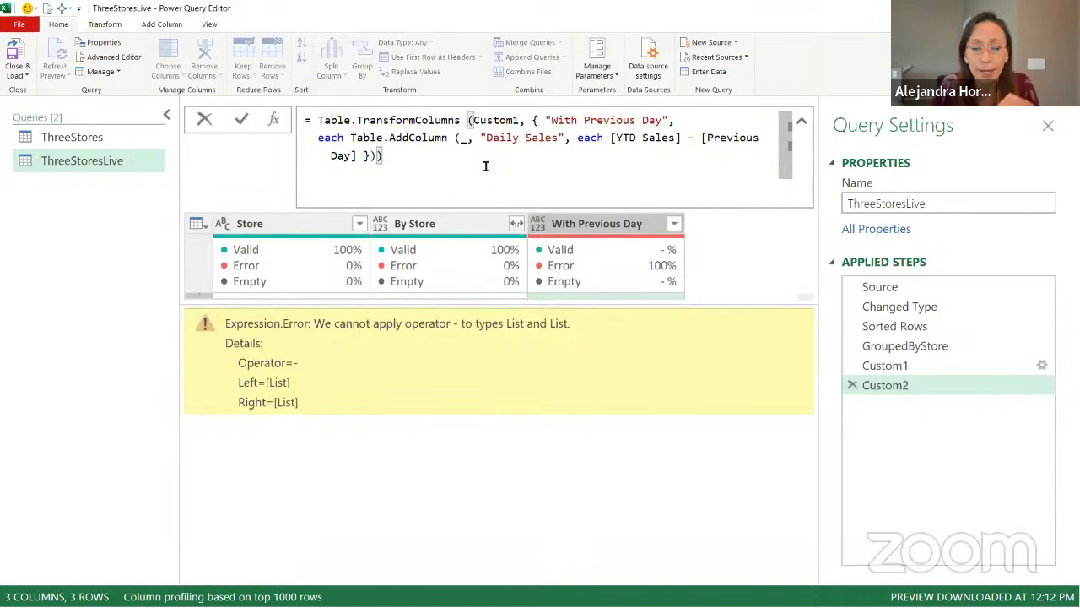
pyautogui.press('Return')
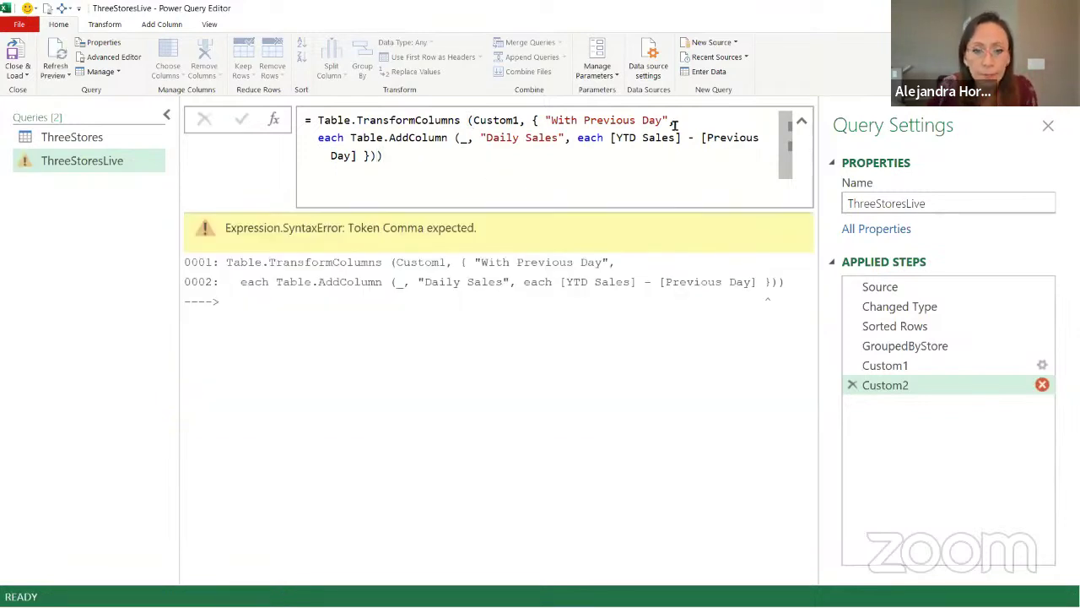
# Step: Move the closing parenthesis to right after [Previous Day] and commit Custom2
pyautogui.click(480, 173)
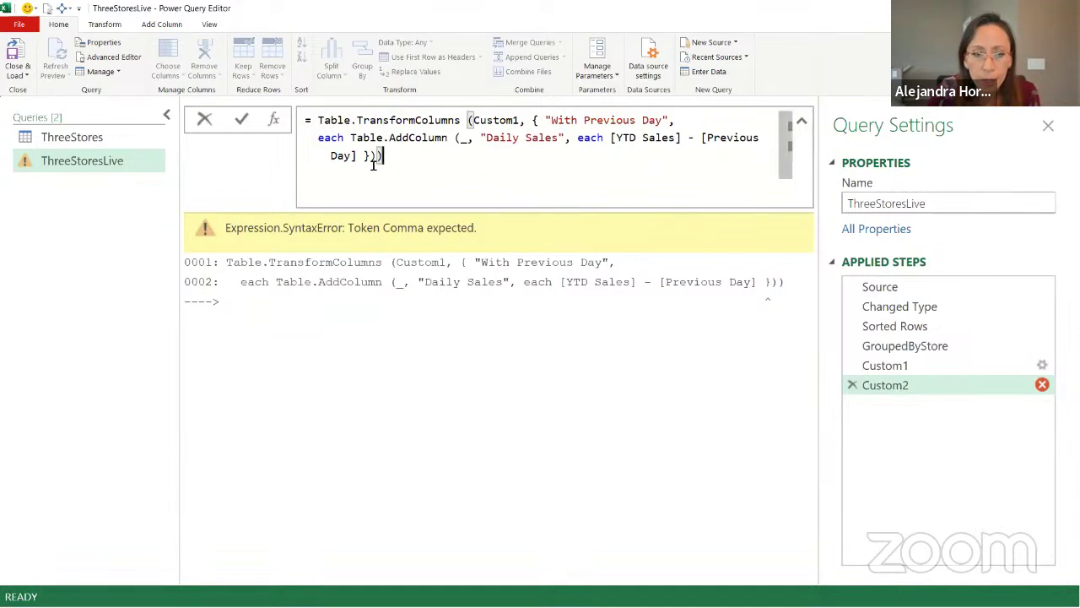
pyautogui.press('BackSpace')
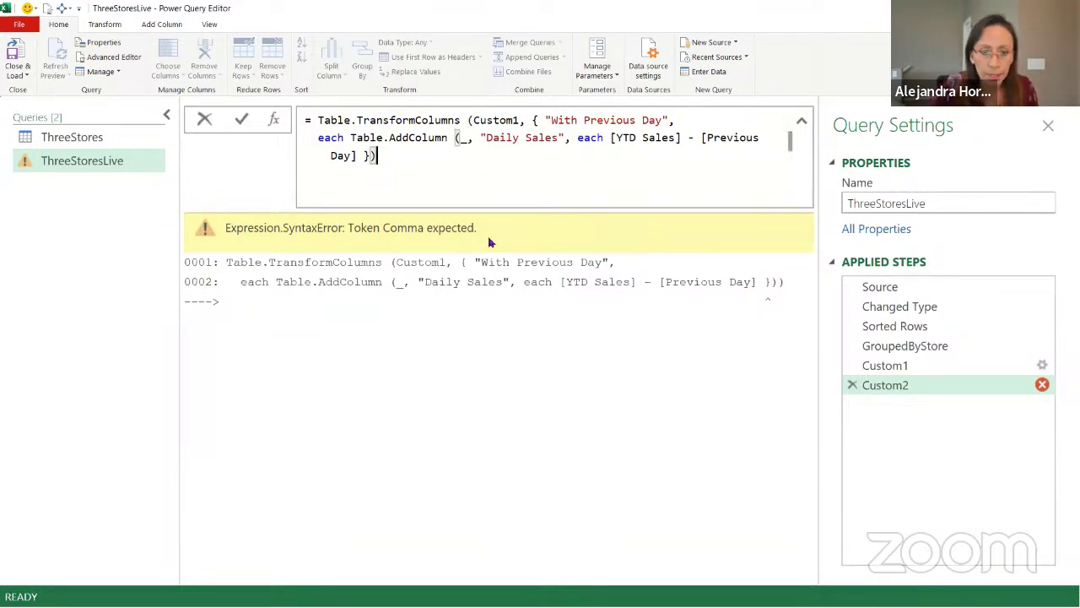
pyautogui.press('Left')
pyautogui.write(')')
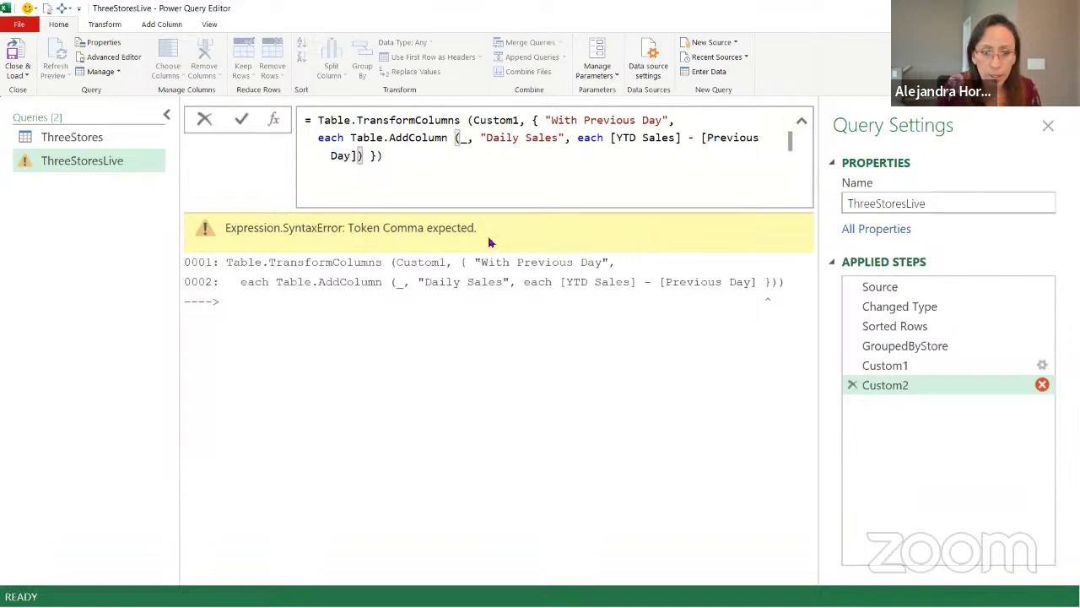
pyautogui.press('Return')
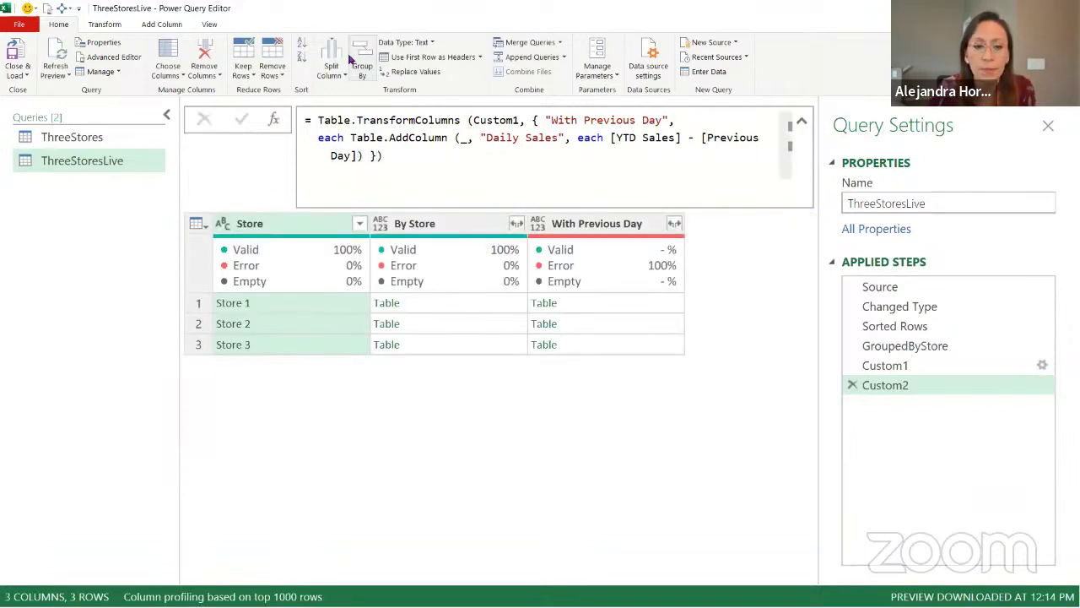
# Step: Review the parentheses and preview Store 1's table with its new Daily Sales column
pyautogui.click(410, 164)
pyautogui.press('Left')
pyautogui.press('Left')
pyautogui.press('Left')
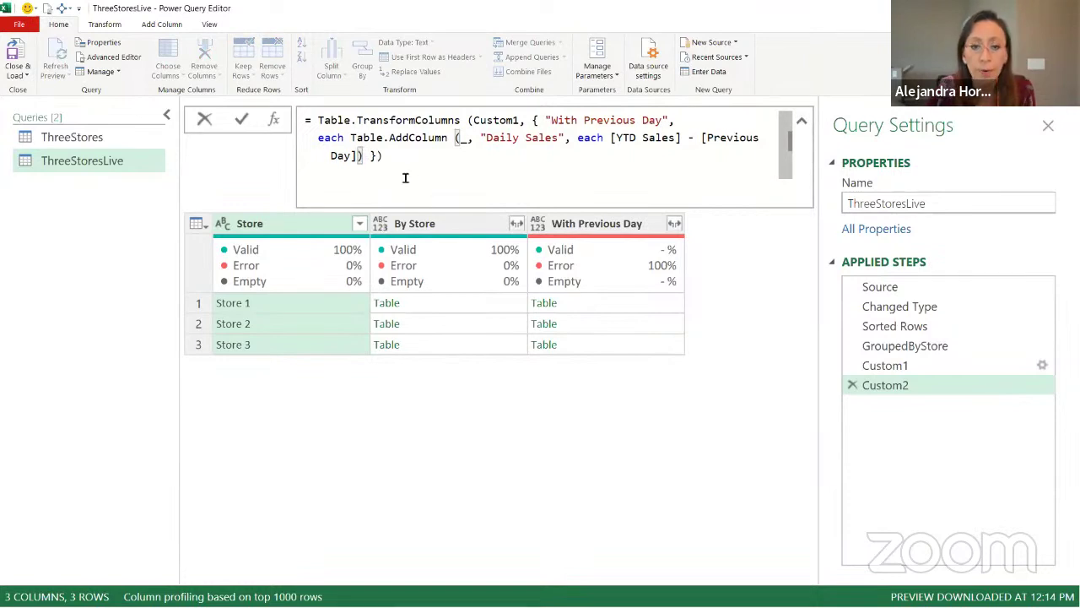
pyautogui.click(617, 305)
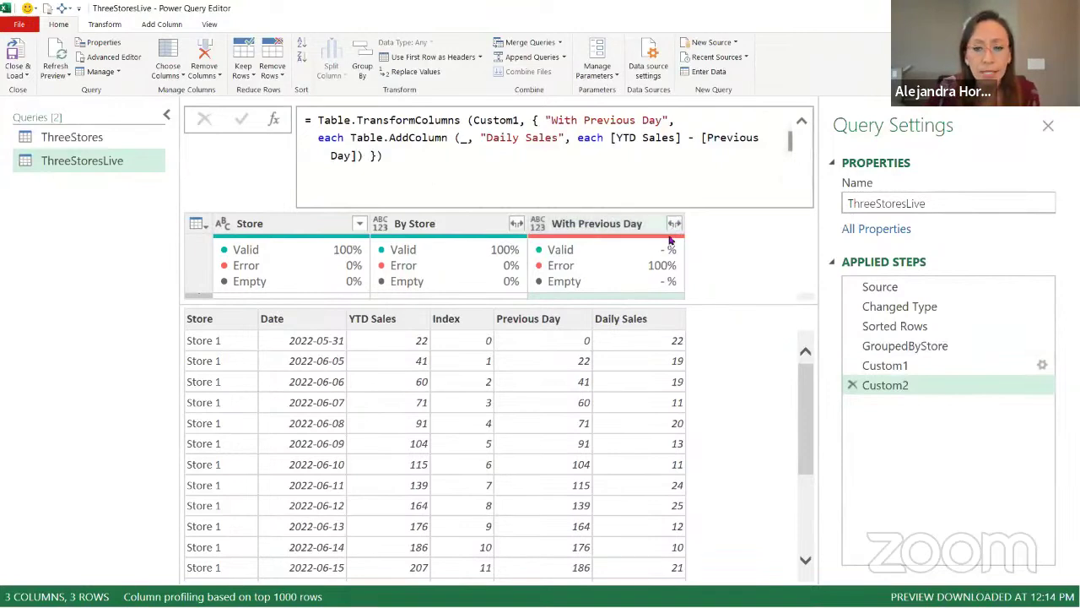
pyautogui.click(599, 225)
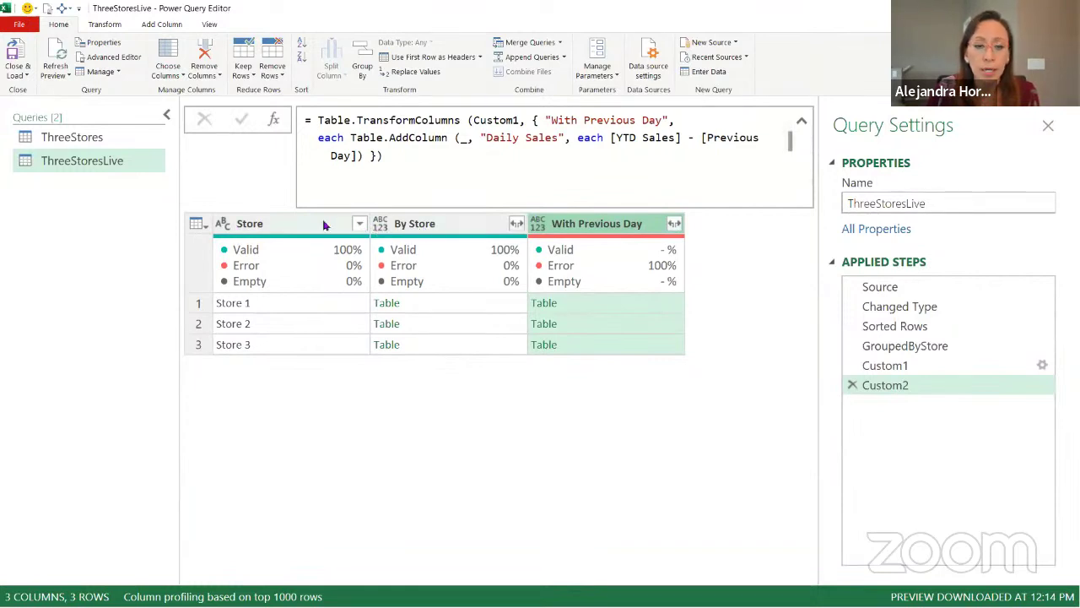
# Step: Add a new step after Custom2 and start it with Table.Combine
pyautogui.click(274, 122)
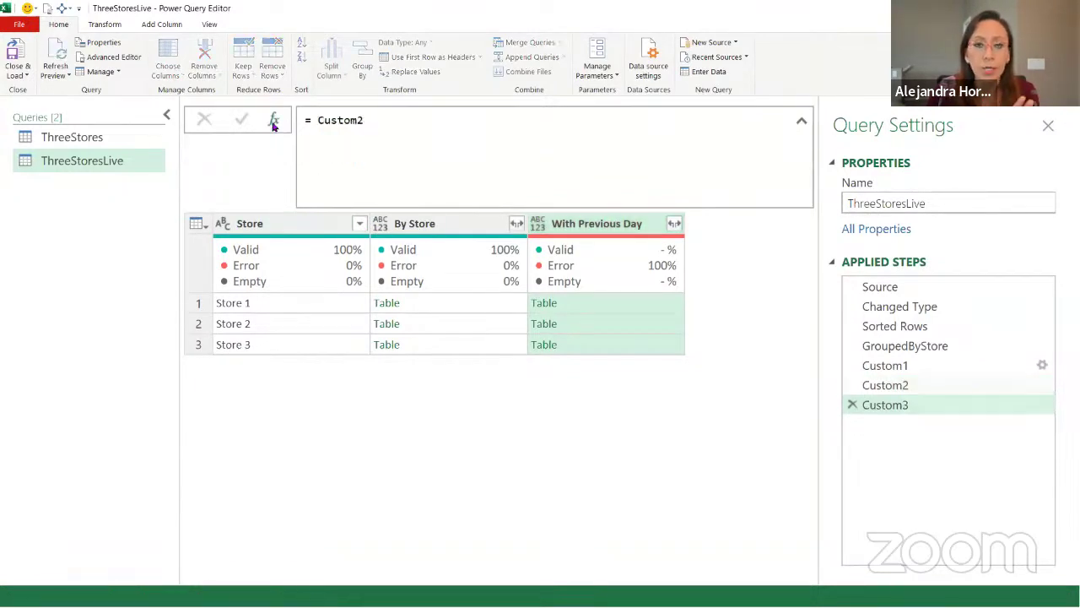
pyautogui.click(319, 123)
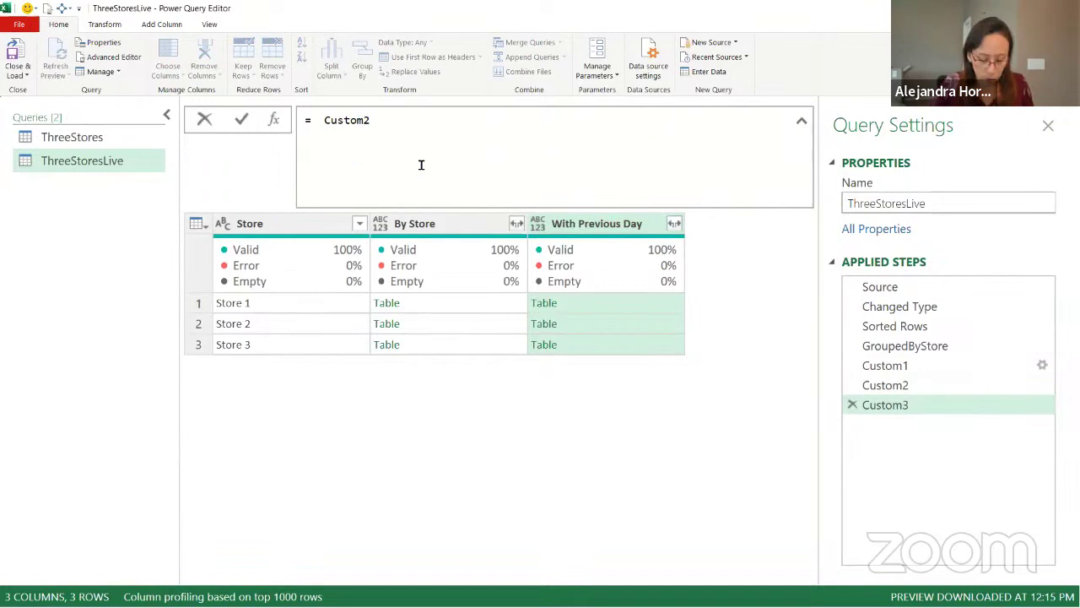
pyautogui.write('tabe')
pyautogui.write('com')
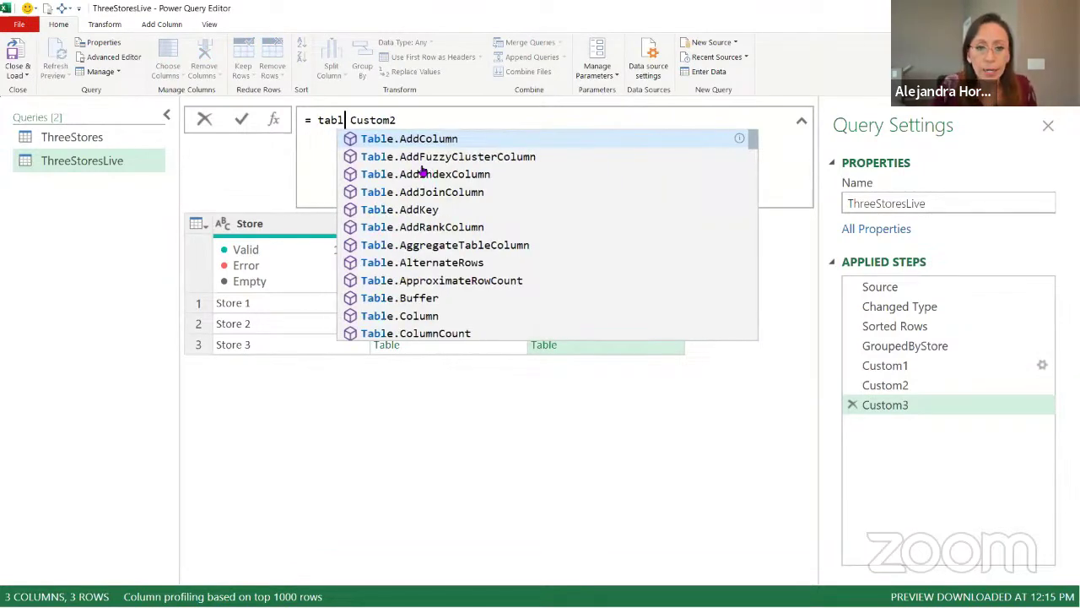
pyautogui.press('Tab')
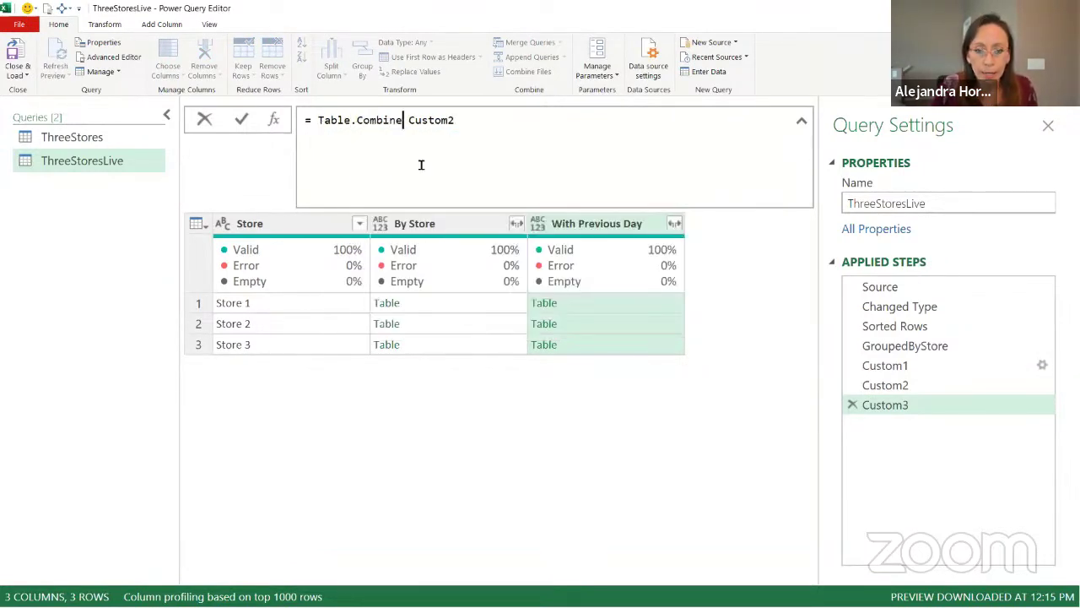
# Step: Complete Custom3 as Table.Combine(Custom2[With Previous Day]) and collapse the Queries pane
pyautogui.write('(')
pyautogui.press('BackSpace')
pyautogui.press('Right')
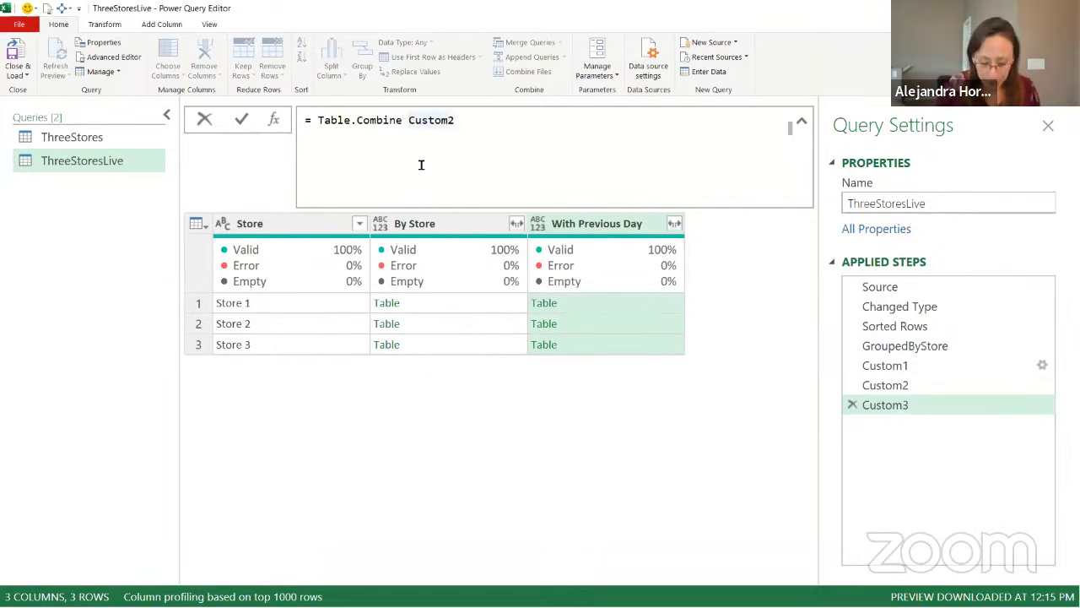
pyautogui.write('(')
pyautogui.press('End')
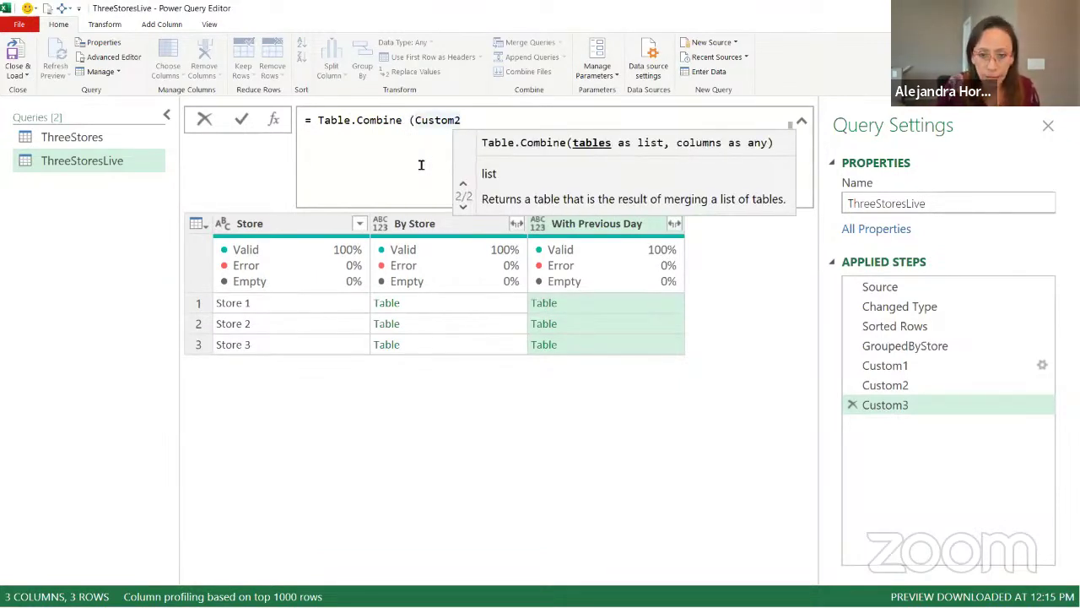
pyautogui.write('[With')
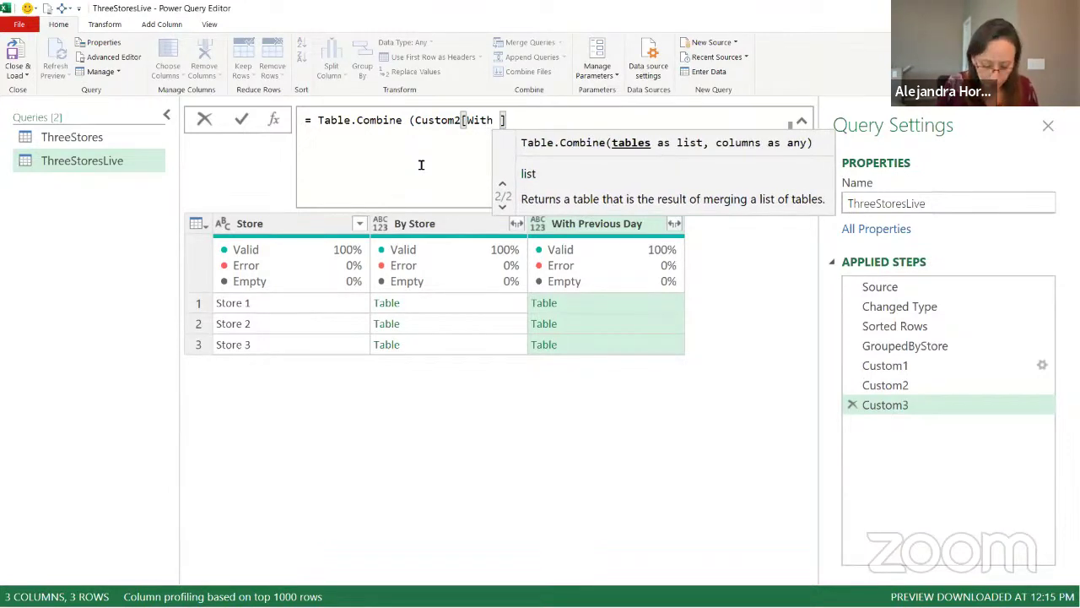
pyautogui.write(' Previou')
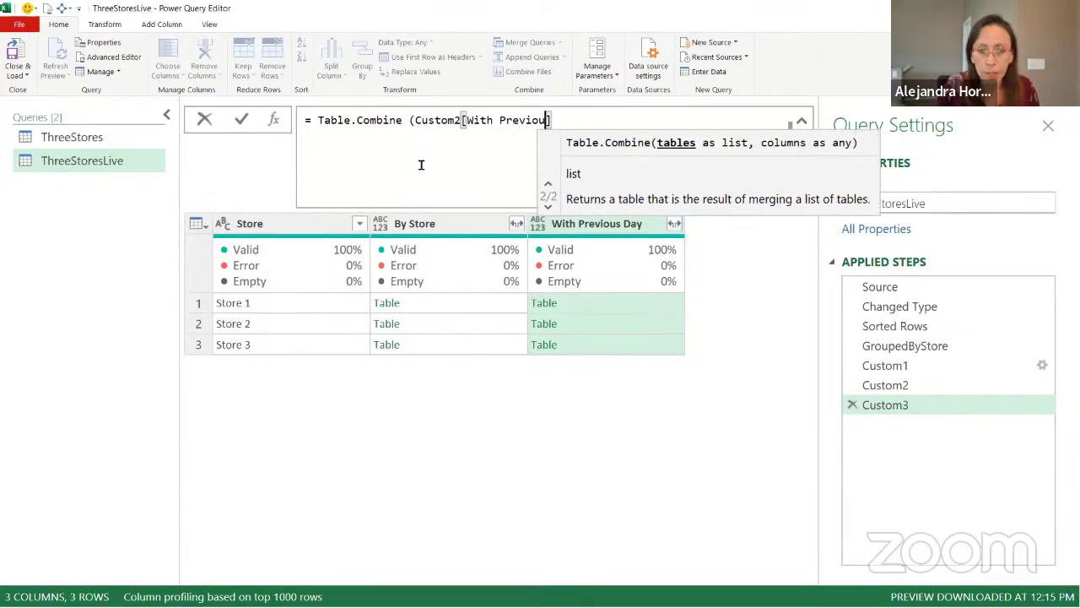
pyautogui.write('s Day]')
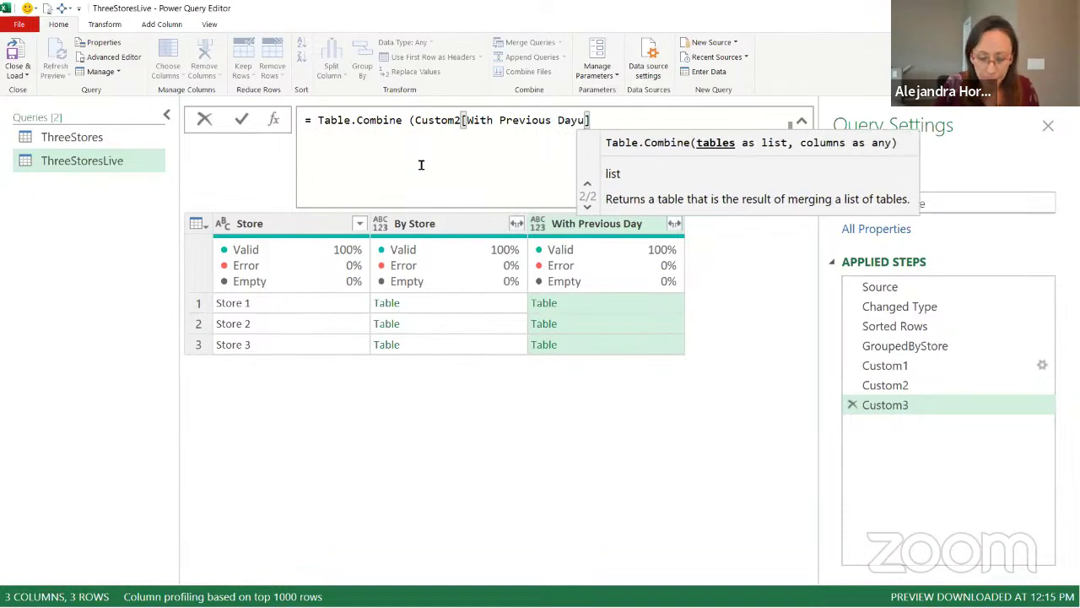
pyautogui.write(')')
pyautogui.press('Return')
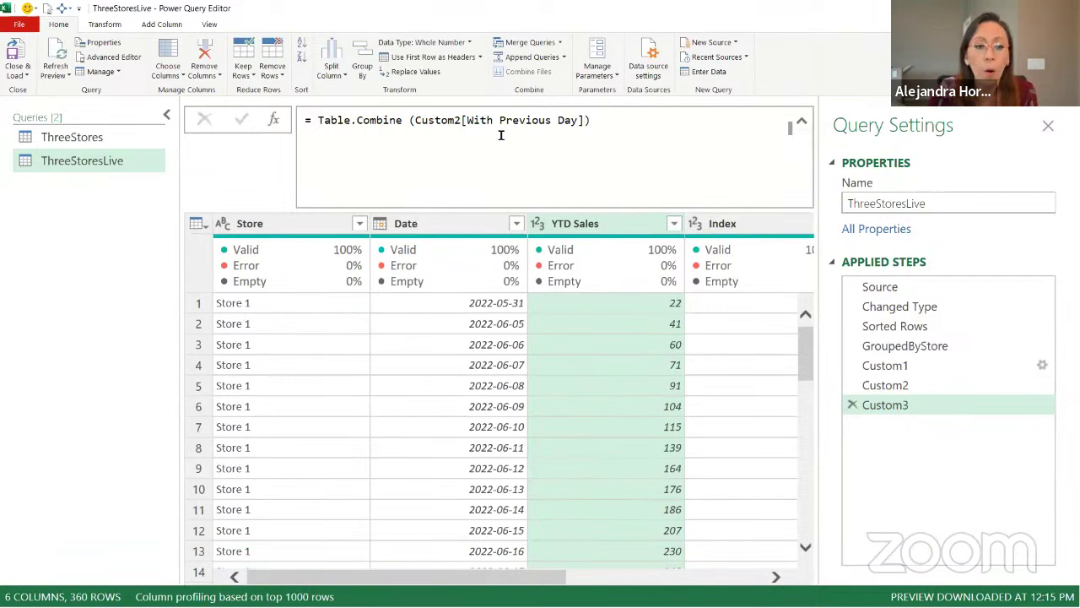
pyautogui.click(166, 116)
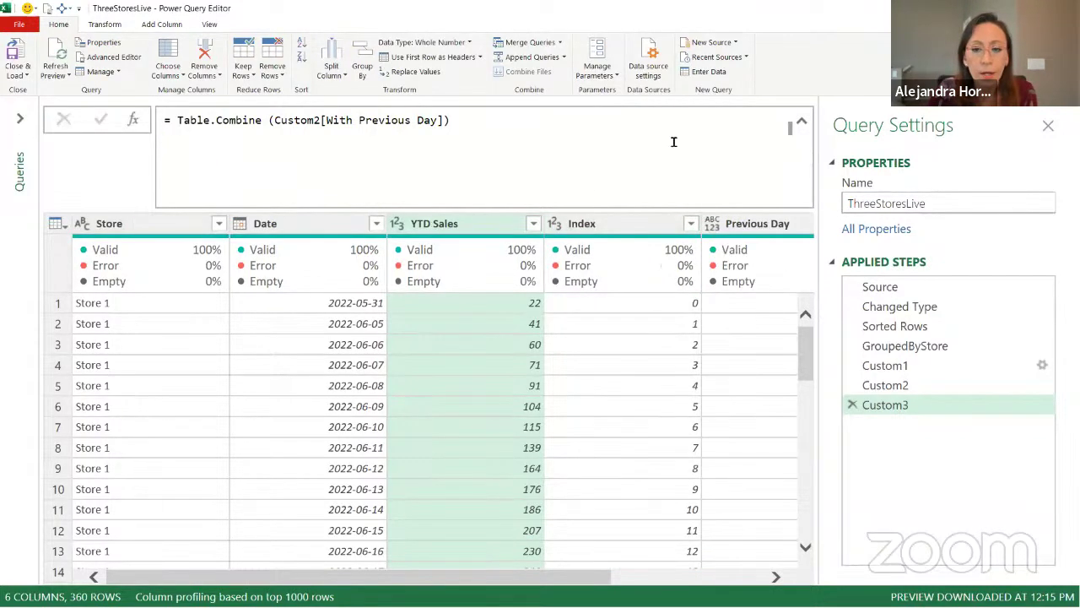
# Step: Delete the Index and Previous Day columns, keeping Store, Date, YTD Sales and Daily Sales
pyautogui.moveTo(647, 146); pyautogui.dragTo(161, 121)
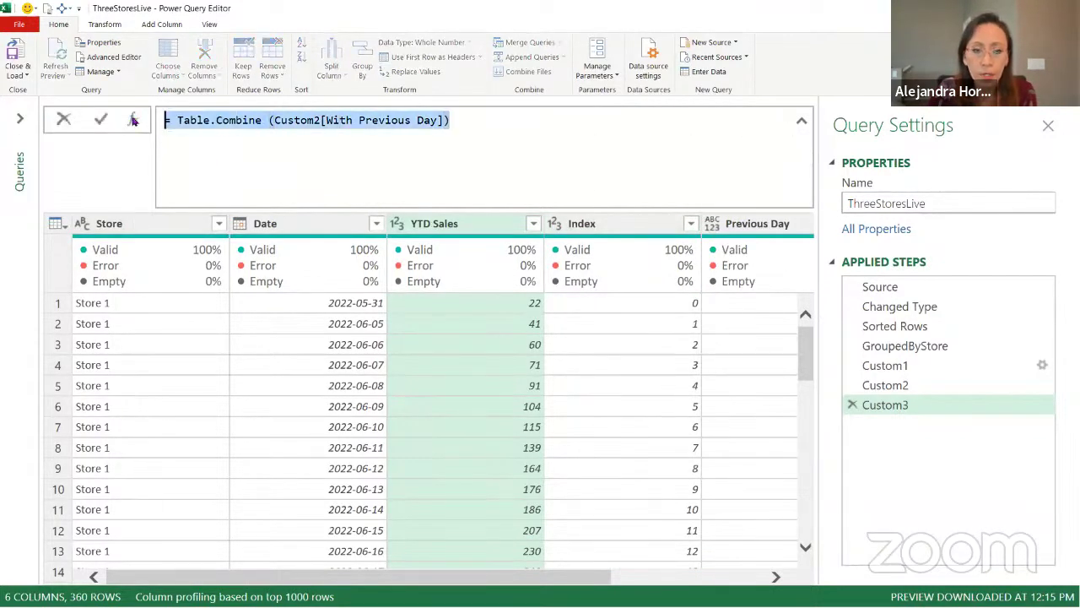
pyautogui.click(802, 121)
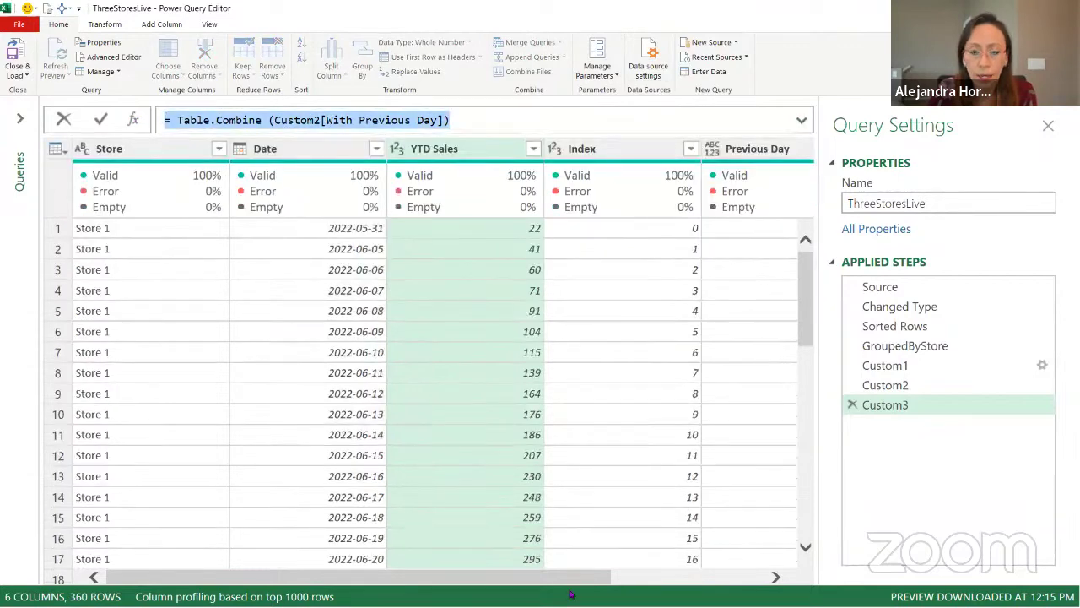
pyautogui.moveTo(568, 581); pyautogui.dragTo(728, 578)
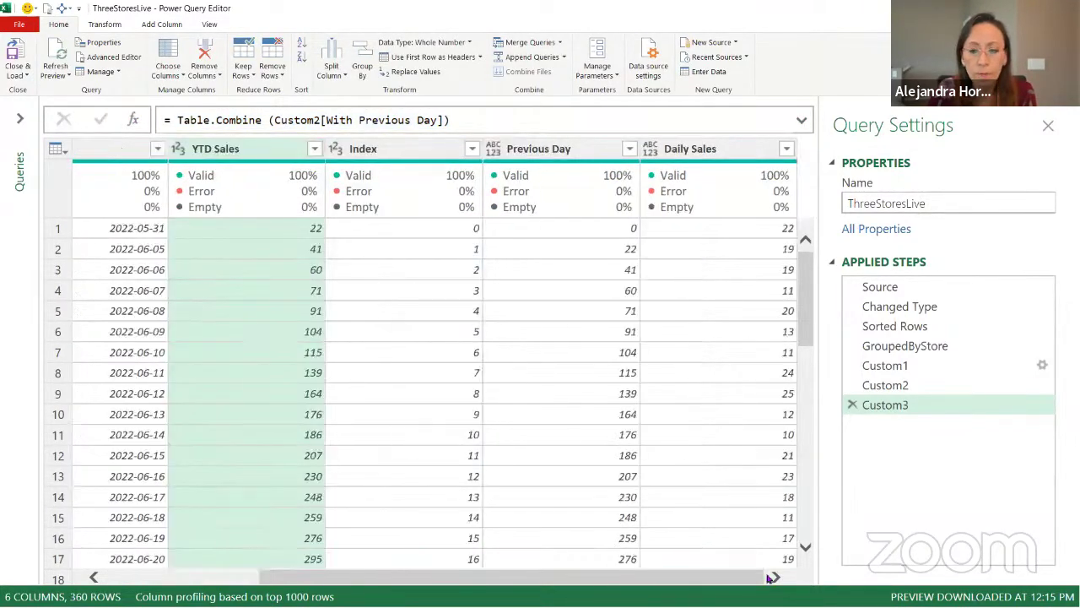
pyautogui.click(287, 149)
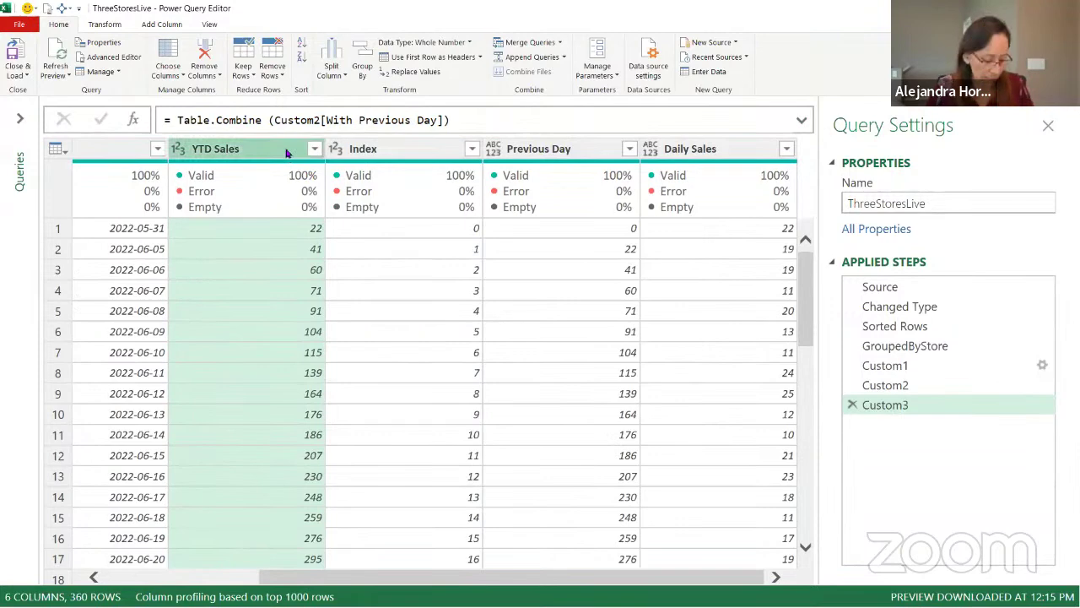
pyautogui.click(380, 149)
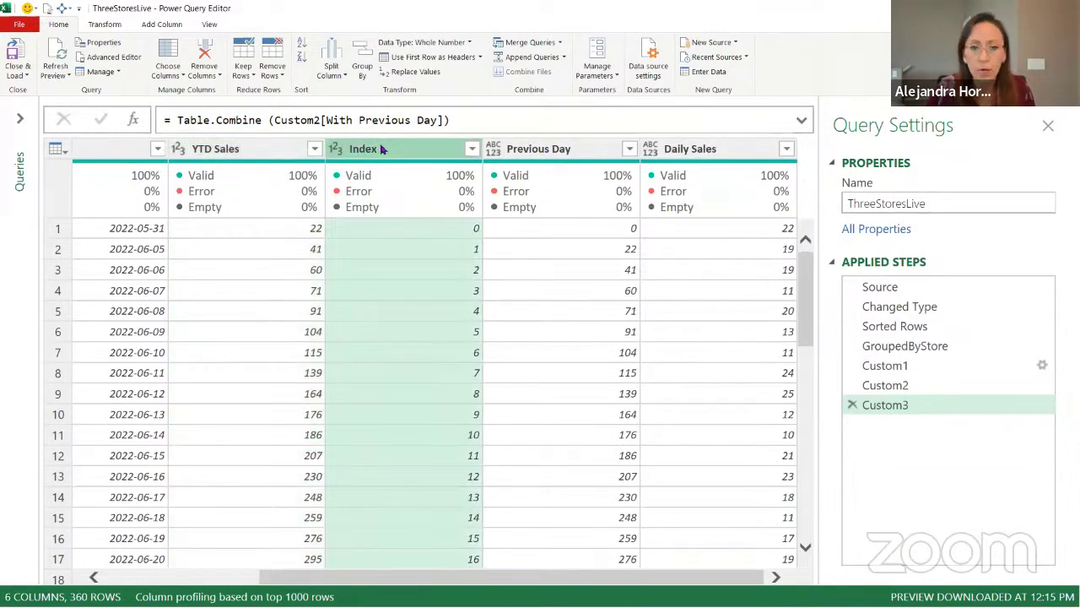
pyautogui.keyDown('ctrl'); pyautogui.click(532, 149); pyautogui.keyUp('ctrl')
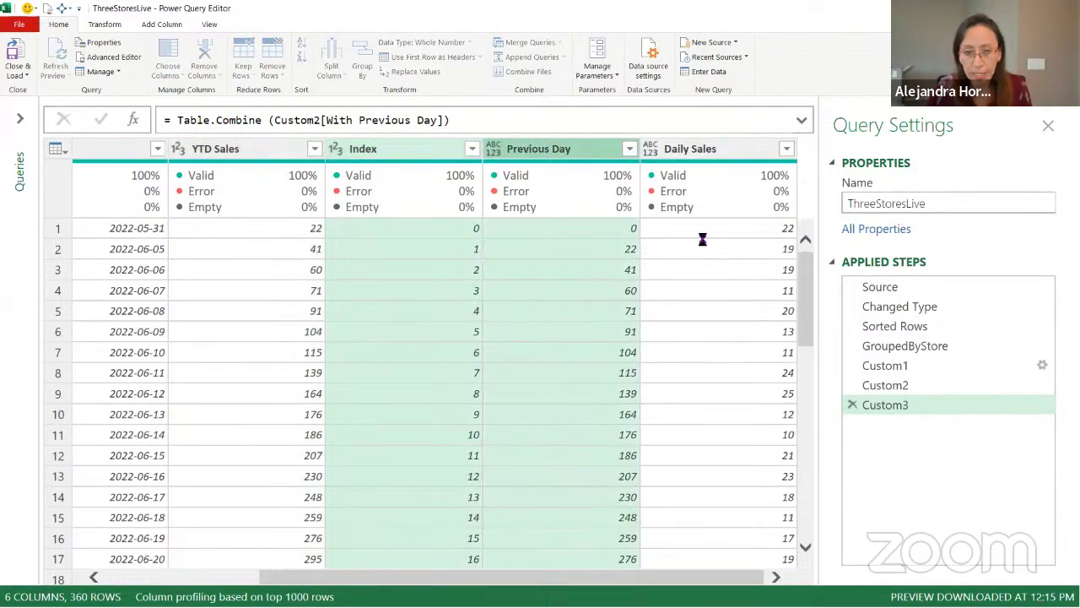
pyautogui.press('Delete')
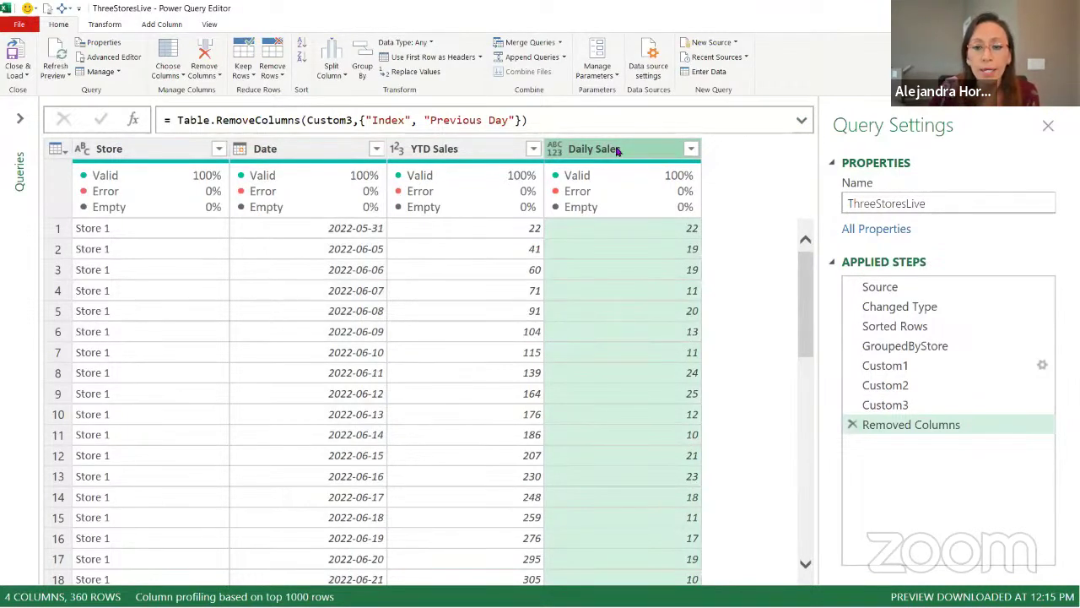
pyautogui.click(439, 157)
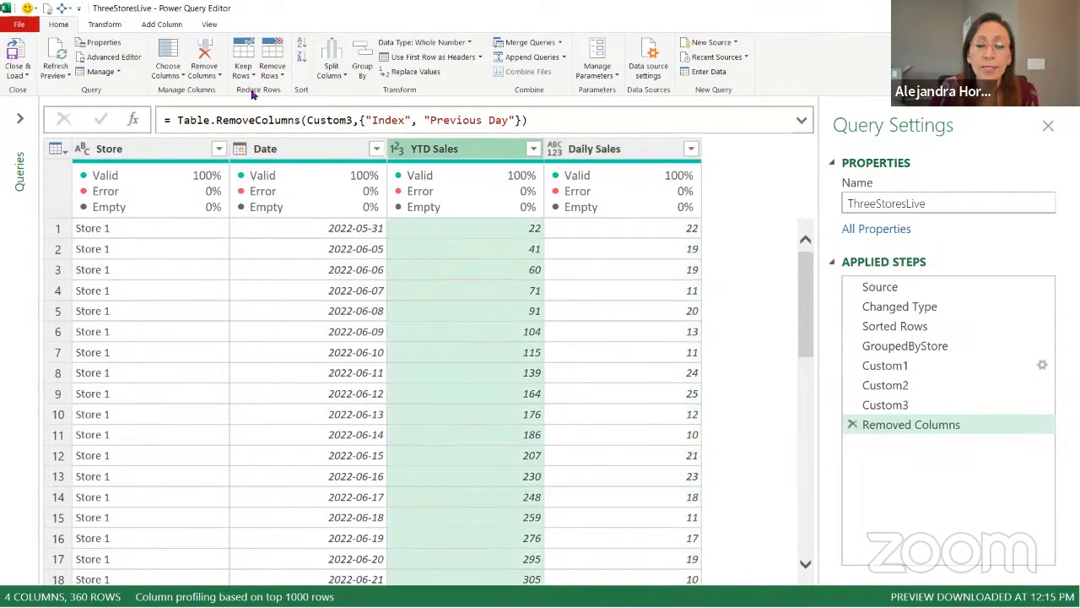
pyautogui.click(16, 76)
# Step: Close & Load the query as Only Create Connection
pyautogui.click(27, 104)
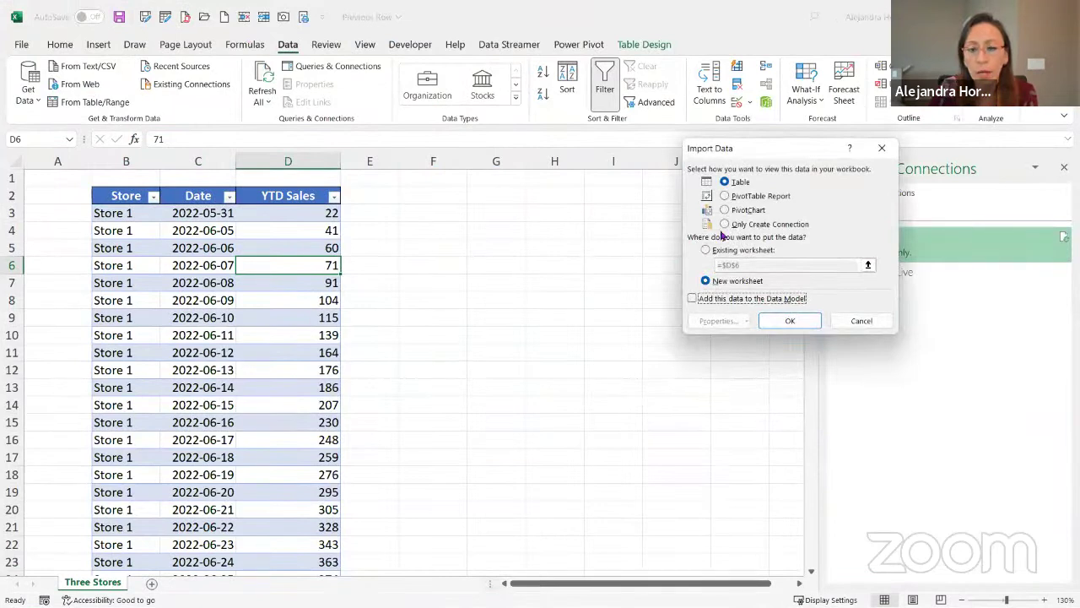
pyautogui.click(776, 224)
pyautogui.click(790, 320)
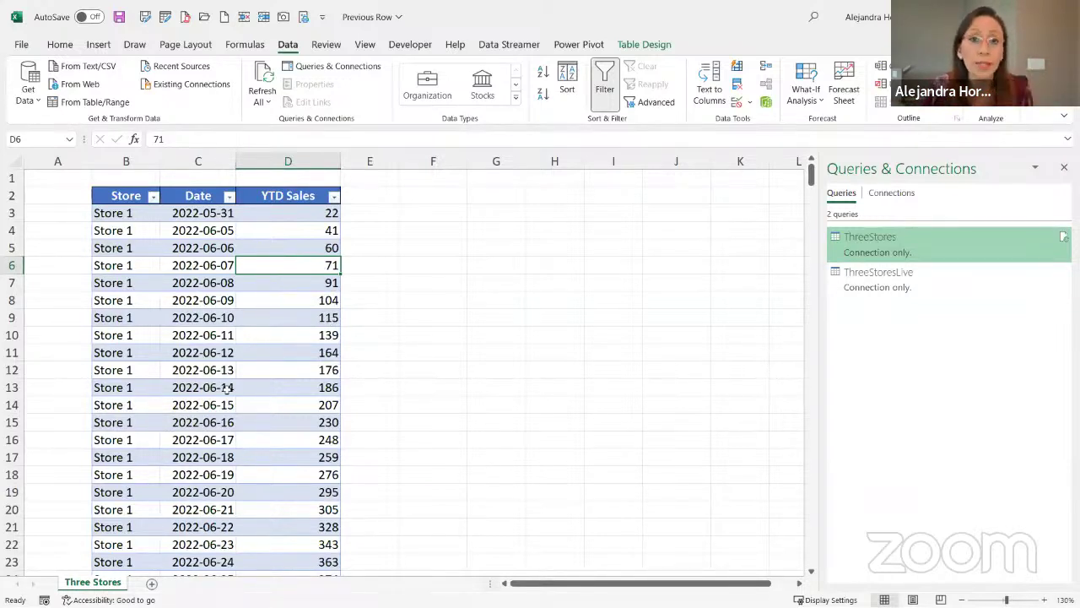
# Step: Reopen the Load To import settings for the ThreeStoresLive query
pyautogui.click(917, 282)
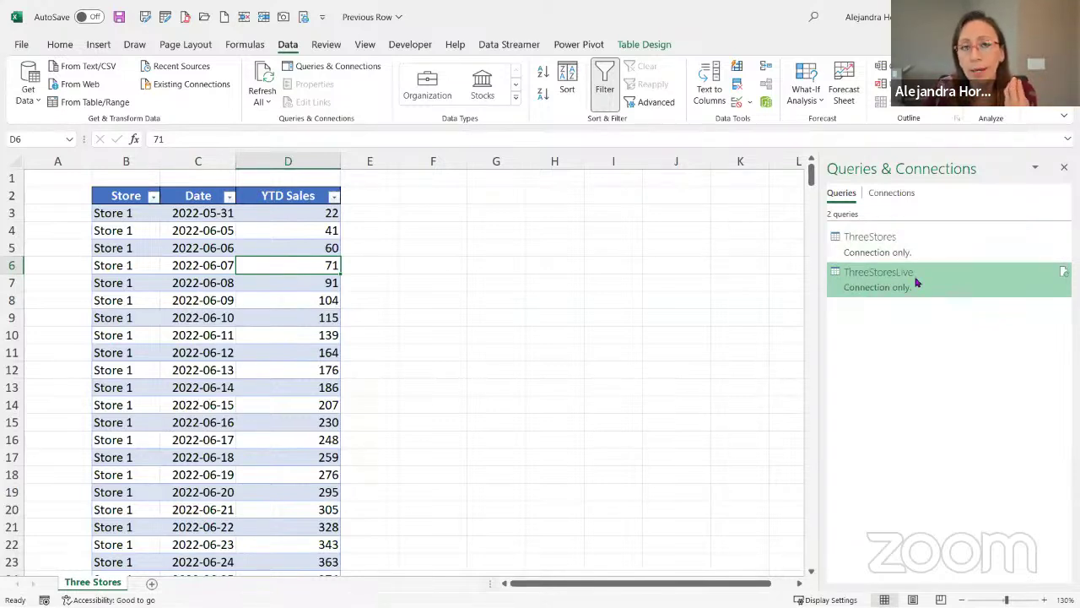
pyautogui.rightClick(916, 282)
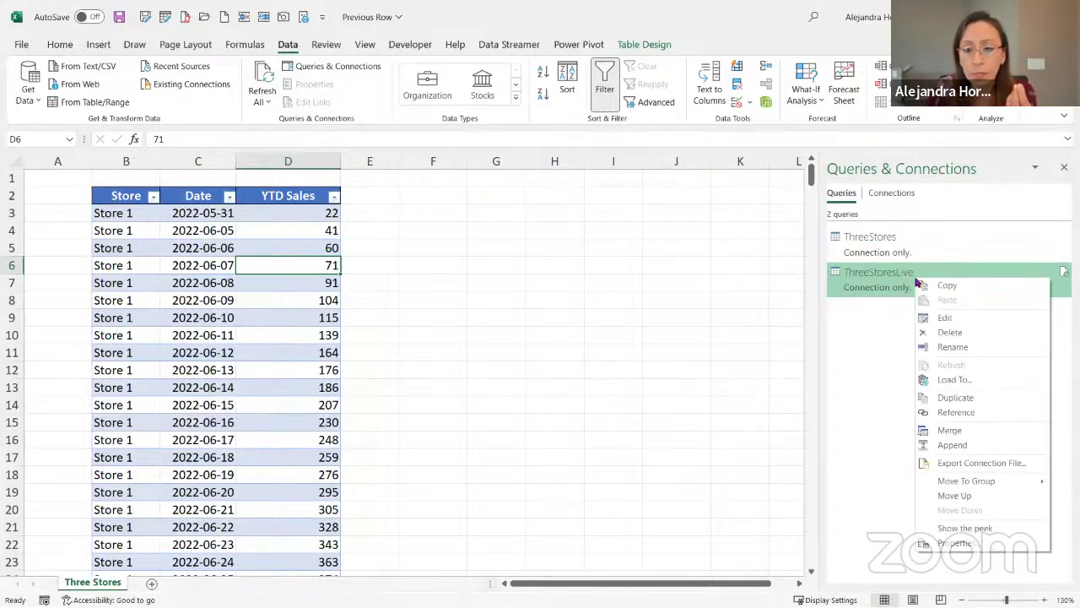
pyautogui.click(965, 382)
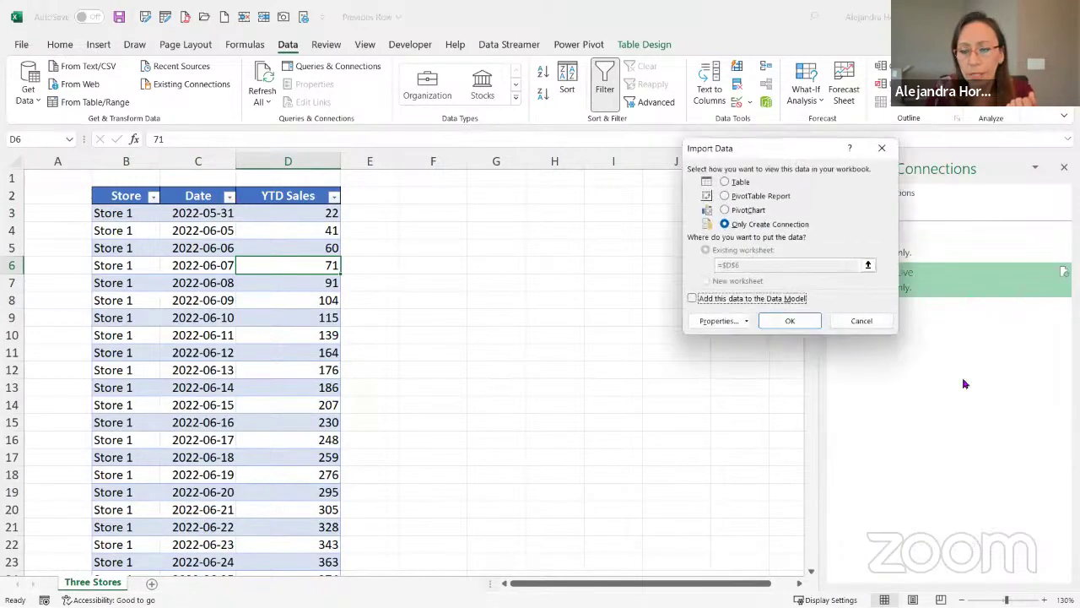
# Step: Load ThreeStoresLive as a table starting at cell G2
pyautogui.click(735, 182)
pyautogui.click(470, 196)
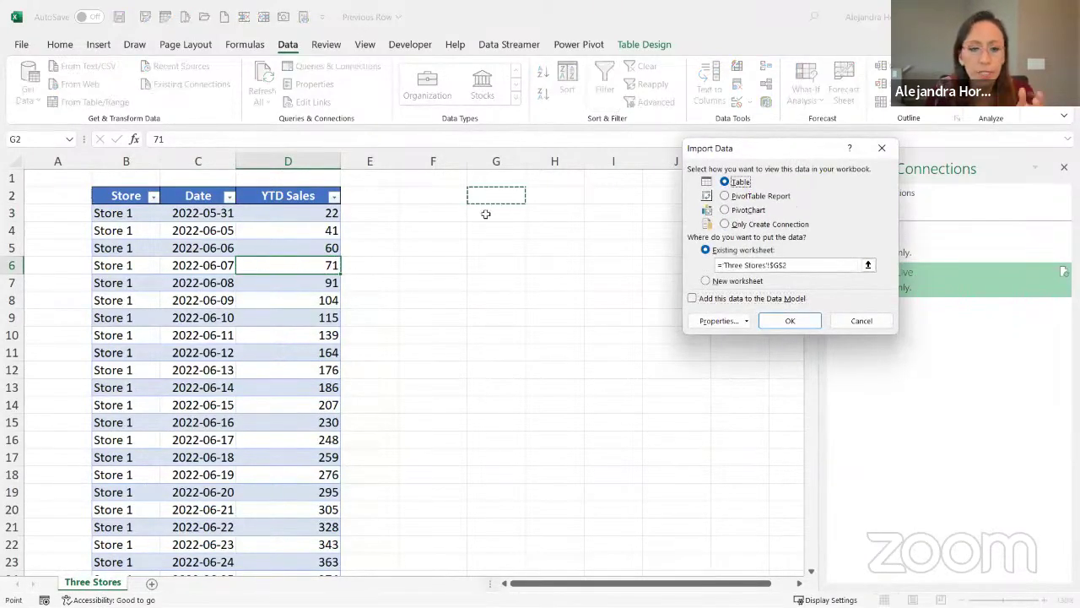
pyautogui.click(785, 329)
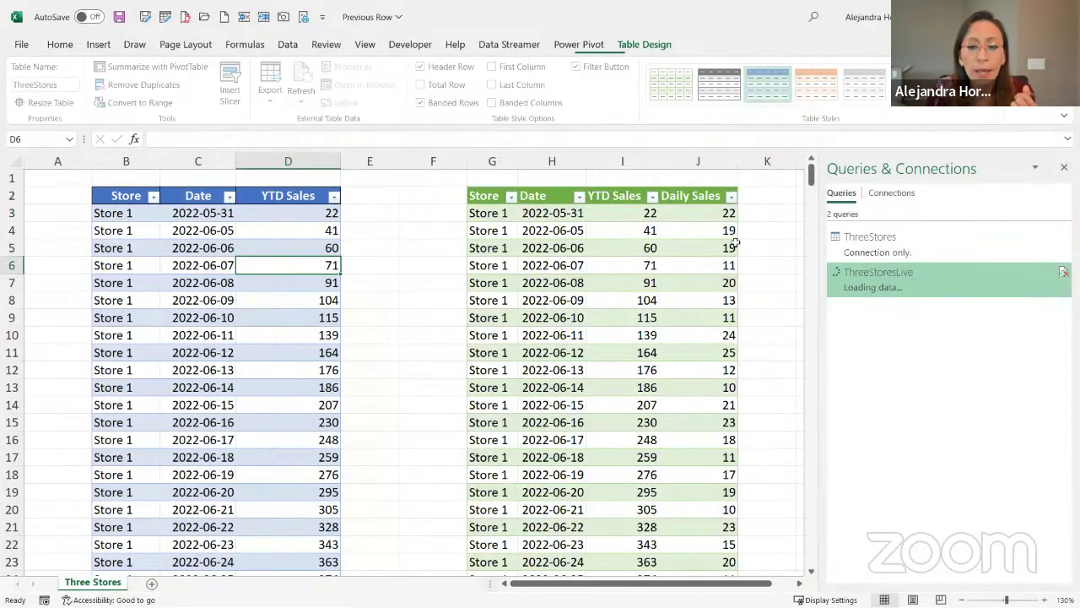
# Step: Verify Store 2's Daily Sales values (15, 16, 21, 22) against YTD Sales and widen column E
pyautogui.scroll(-20, 642, 268)
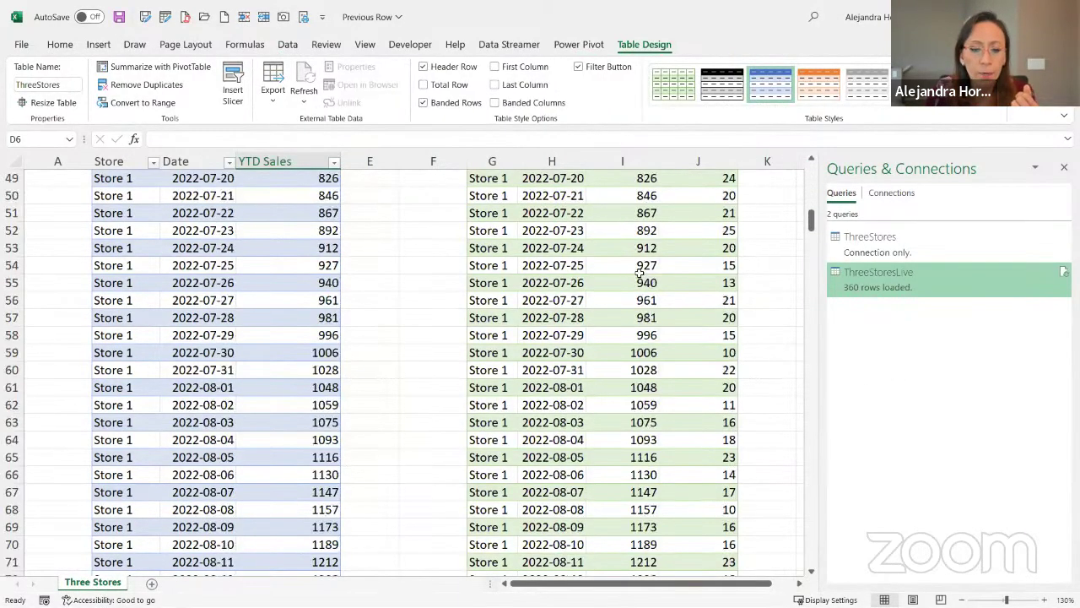
pyautogui.scroll(-10, 641, 269)
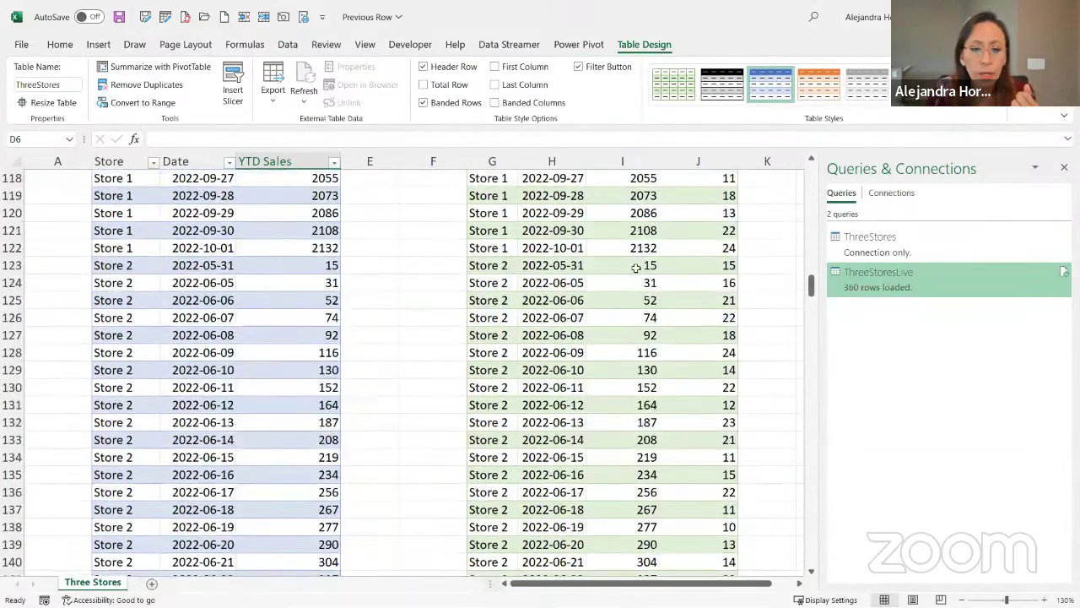
pyautogui.scroll(1, 509, 321)
pyautogui.moveTo(508, 320); pyautogui.dragTo(700, 314)
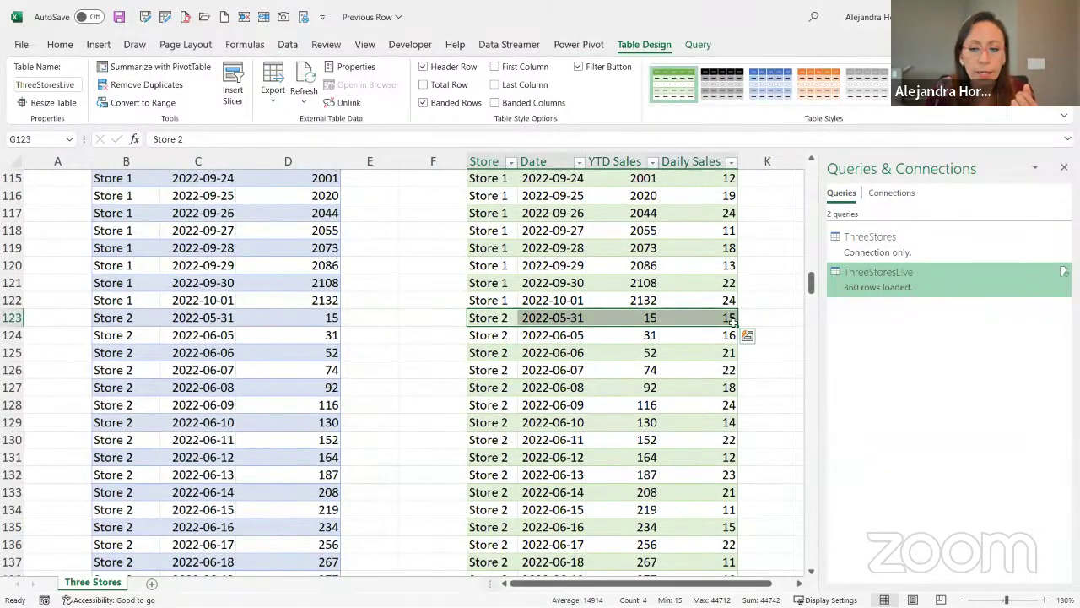
pyautogui.click(731, 318)
pyautogui.click(723, 336)
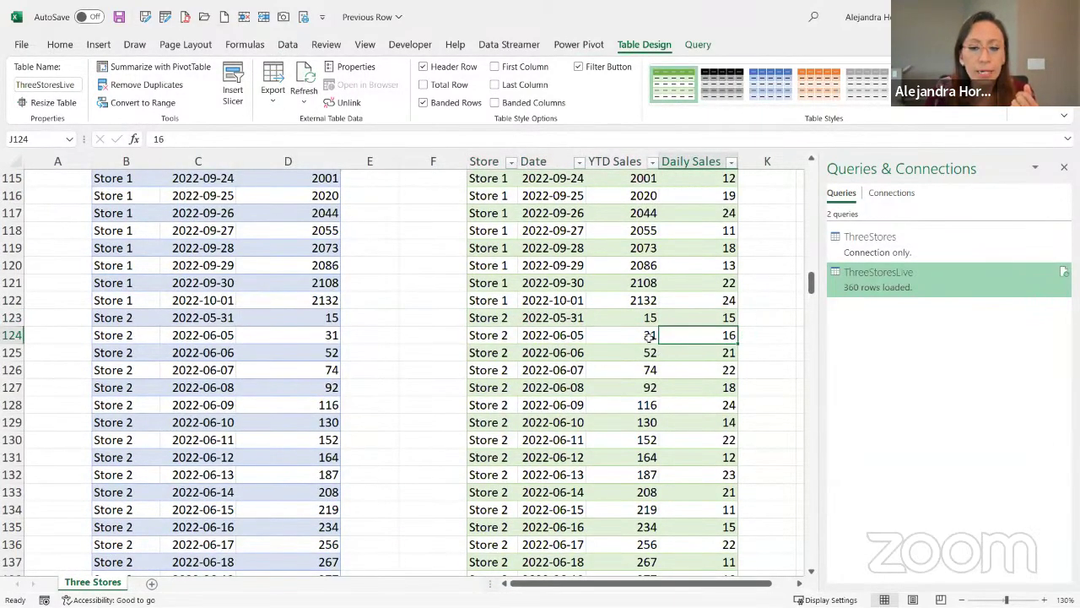
pyautogui.click(652, 338)
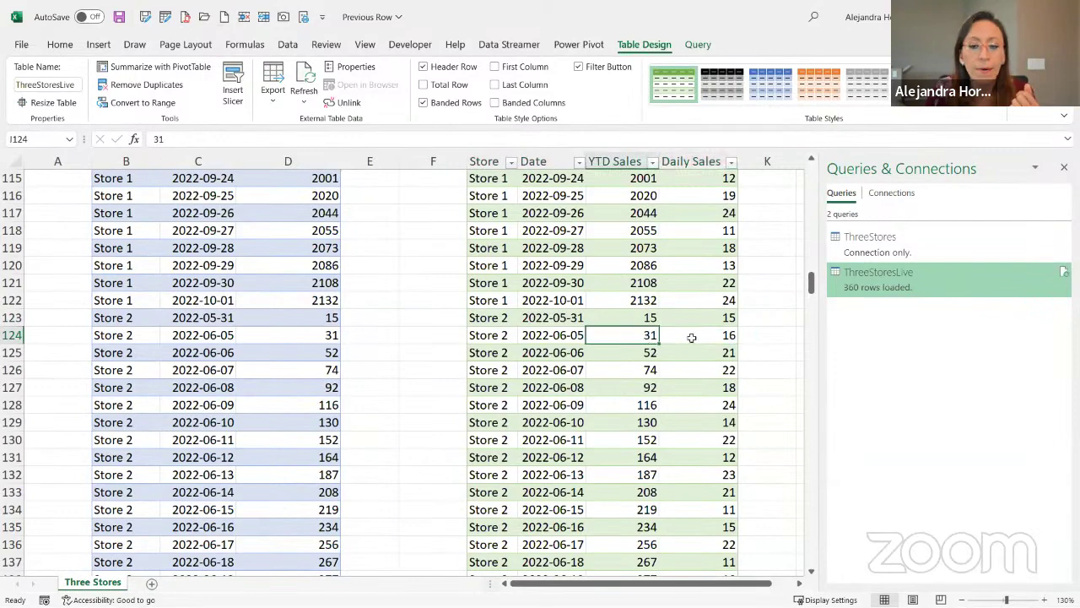
pyautogui.click(617, 317)
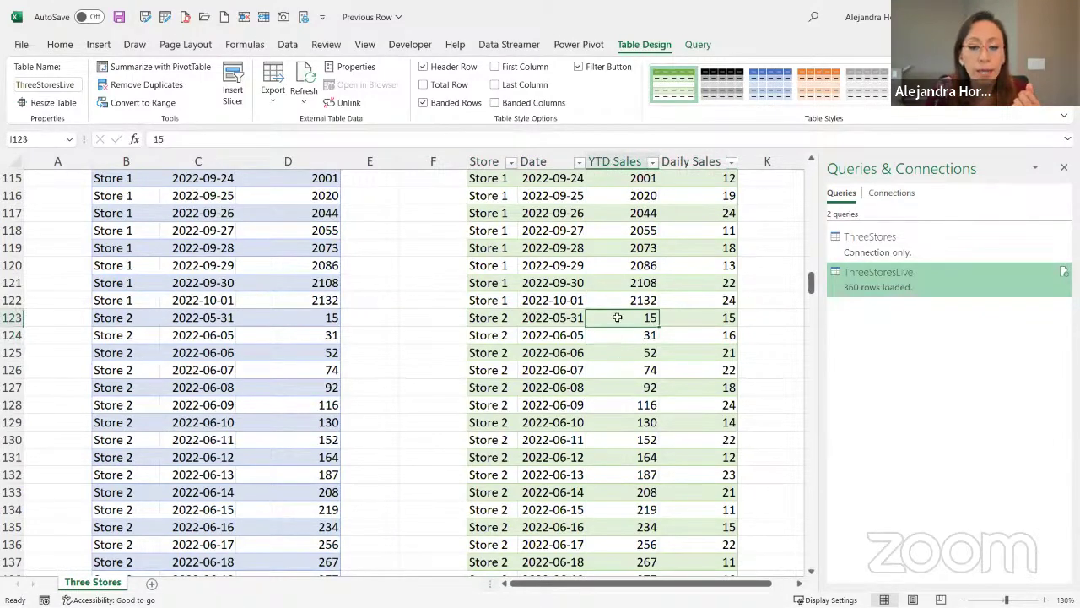
pyautogui.click(697, 346)
pyautogui.click(707, 368)
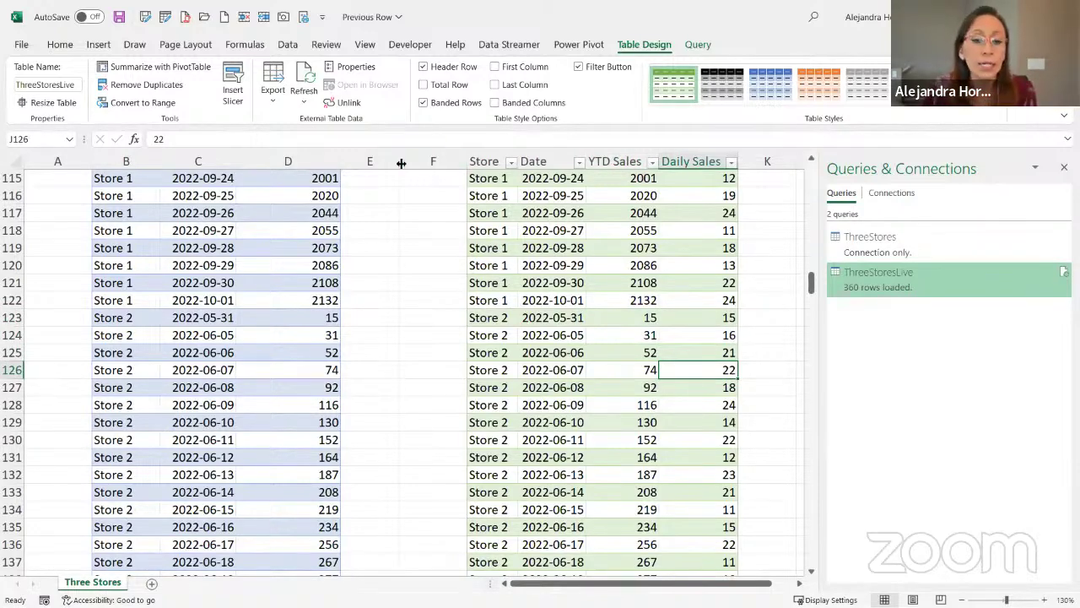
pyautogui.moveTo(400, 161); pyautogui.dragTo(429, 161)
# Step: Insert a blank column at F between the two tables
pyautogui.click(462, 162)
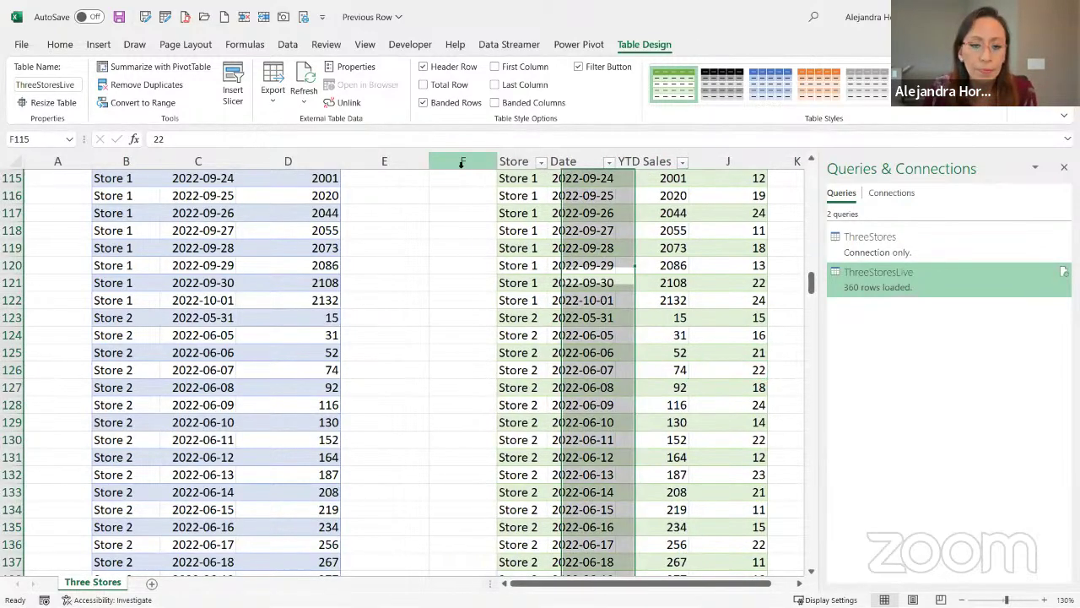
pyautogui.rightClick(463, 161)
pyautogui.click(526, 312)
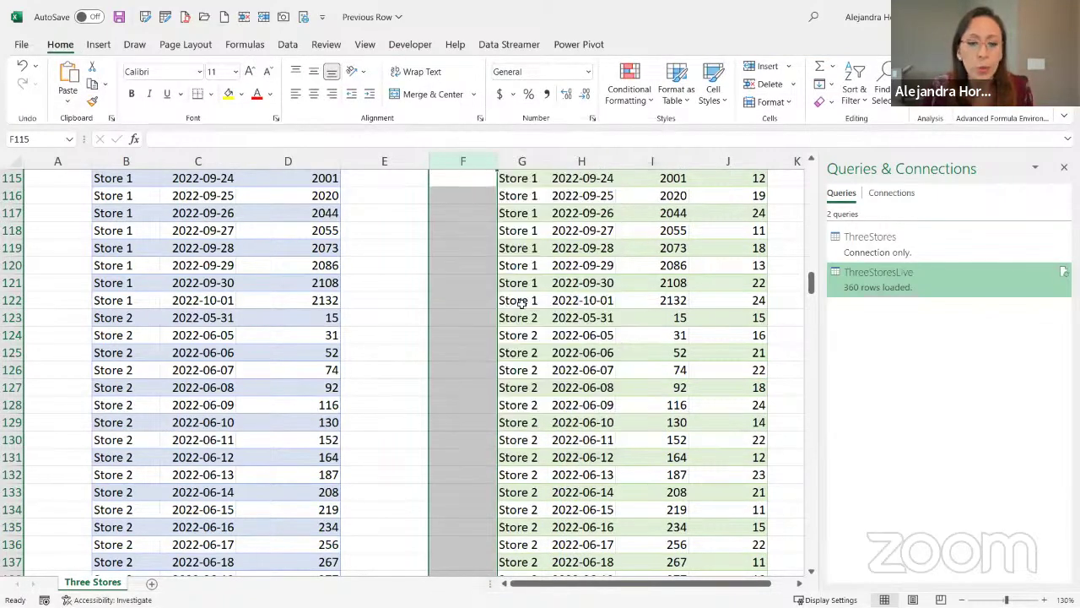
# Step: Compare YTD Sales cells in the original table, including Store 2's first value 15 in D123, then switch to File Explorer
pyautogui.hotkey('ctrl', 'Home')
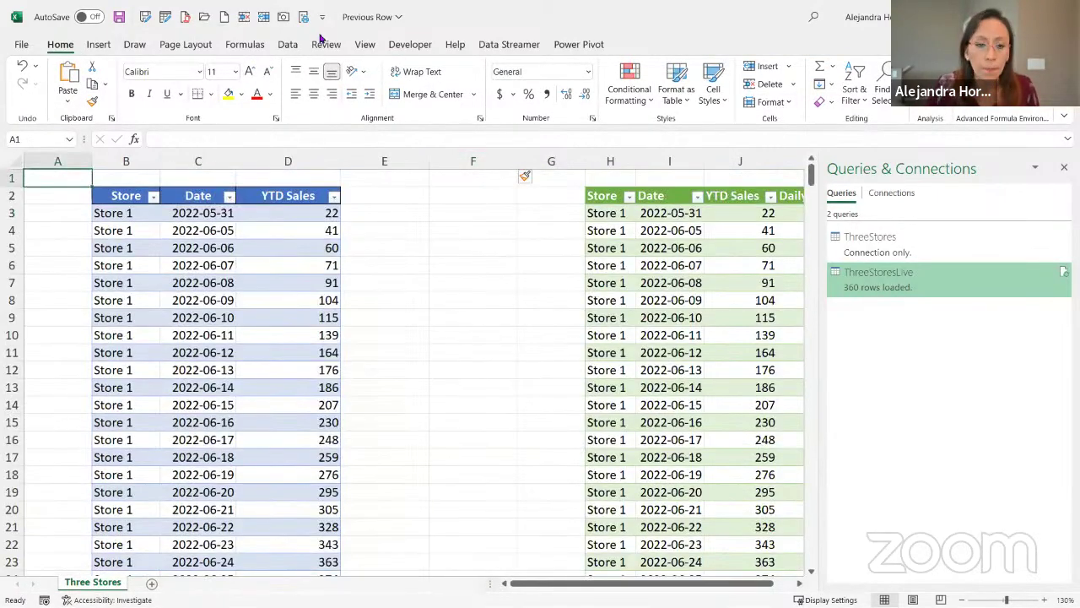
pyautogui.click(259, 226)
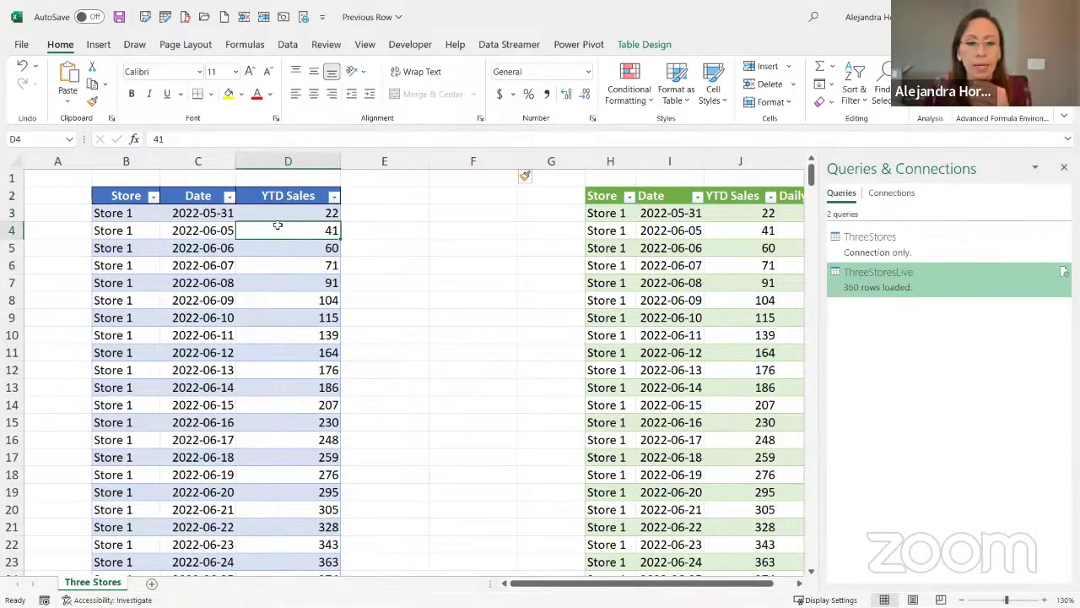
pyautogui.click(364, 215)
pyautogui.click(368, 231)
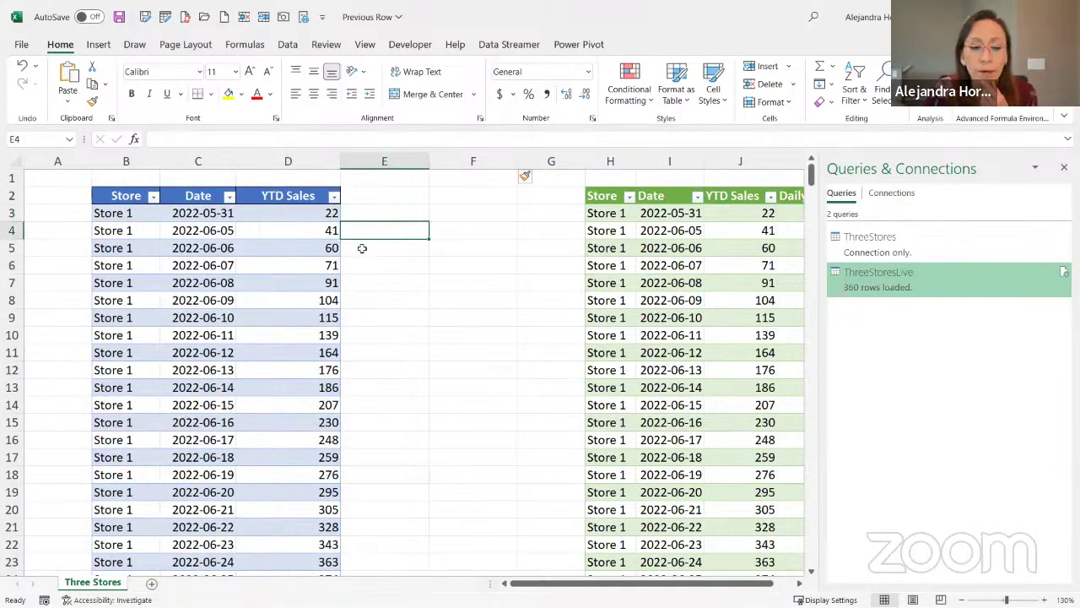
pyautogui.click(360, 246)
pyautogui.click(298, 280)
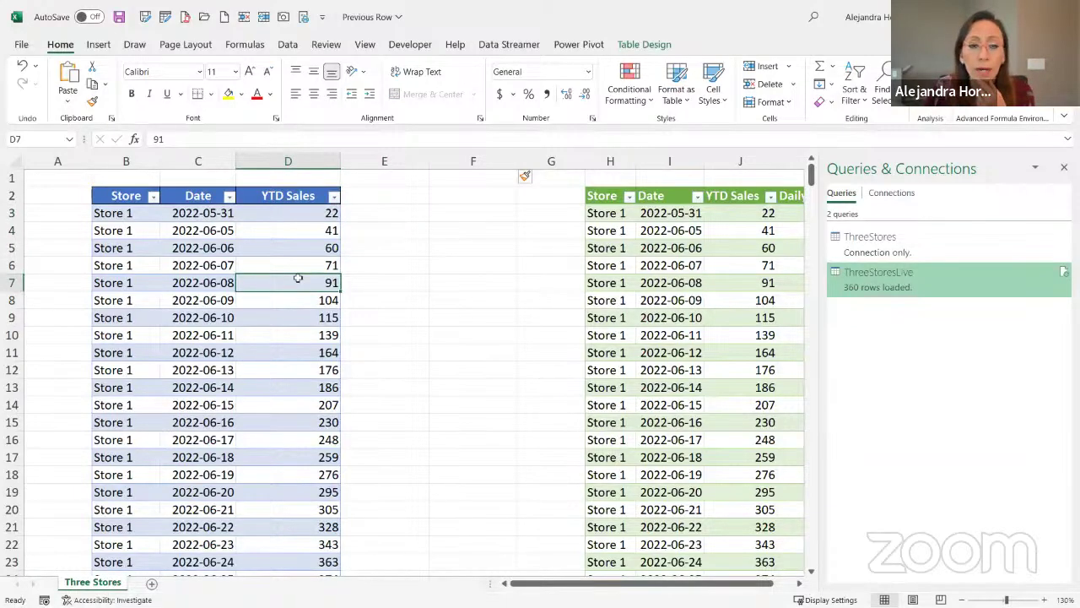
pyautogui.scroll(-20, 298, 278)
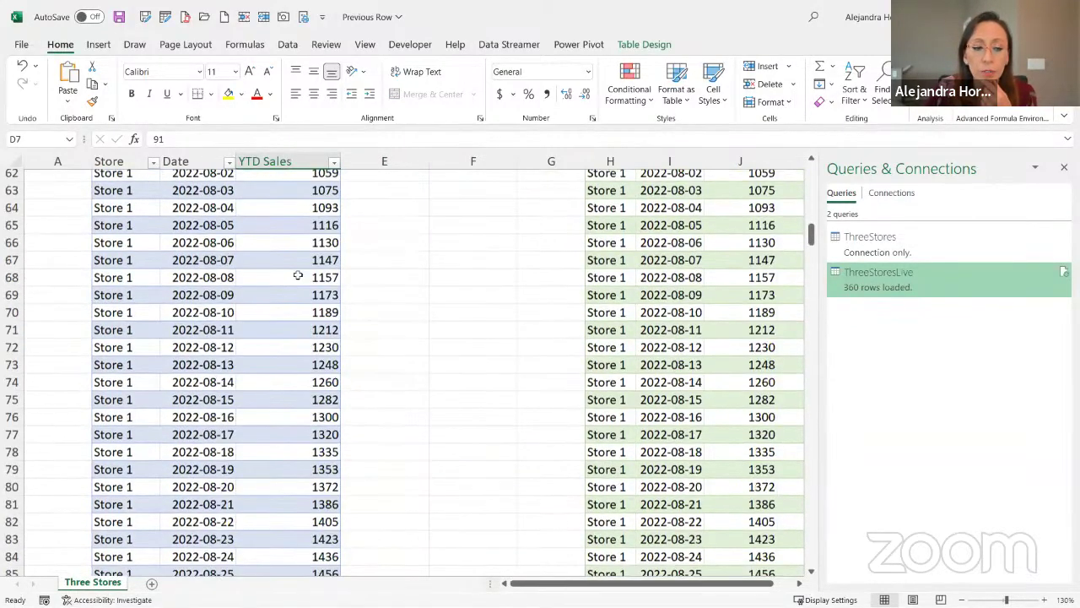
pyautogui.scroll(-20, 298, 276)
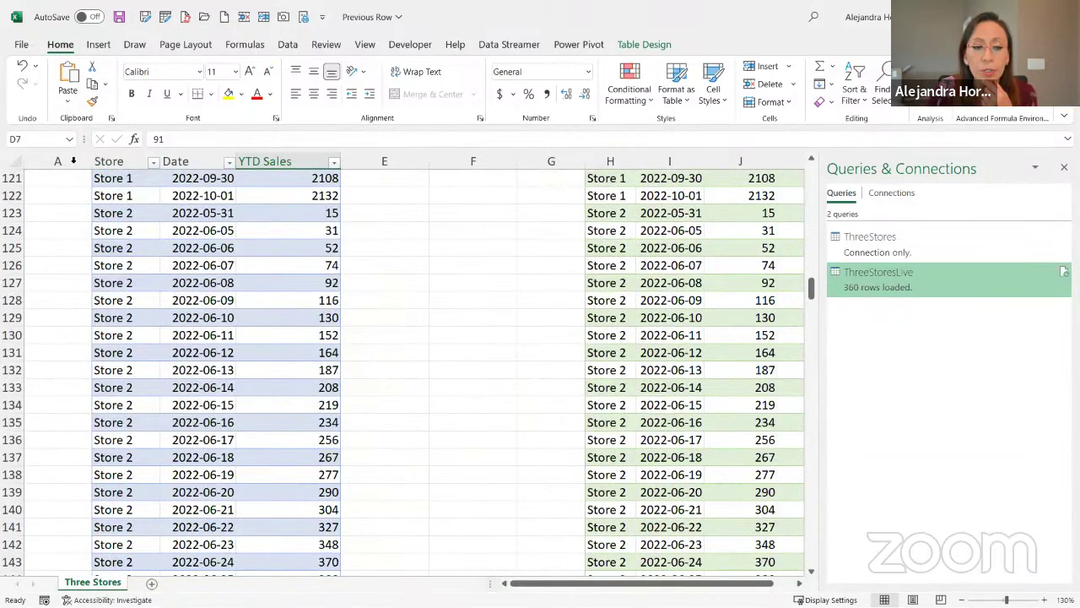
pyautogui.click(126, 211)
pyautogui.click(371, 213)
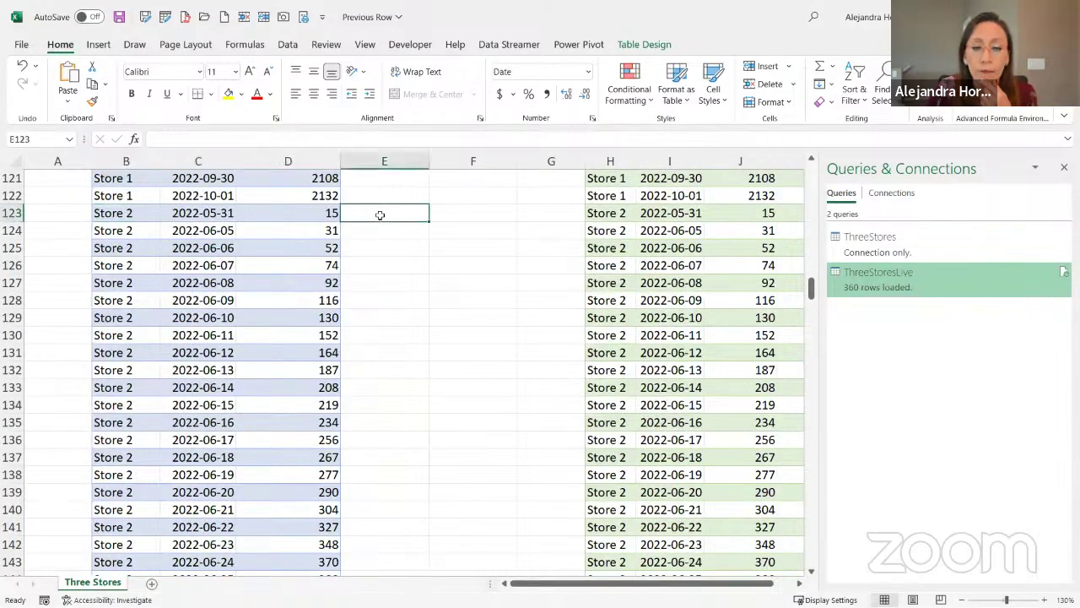
pyautogui.click(337, 212)
pyautogui.click(351, 195)
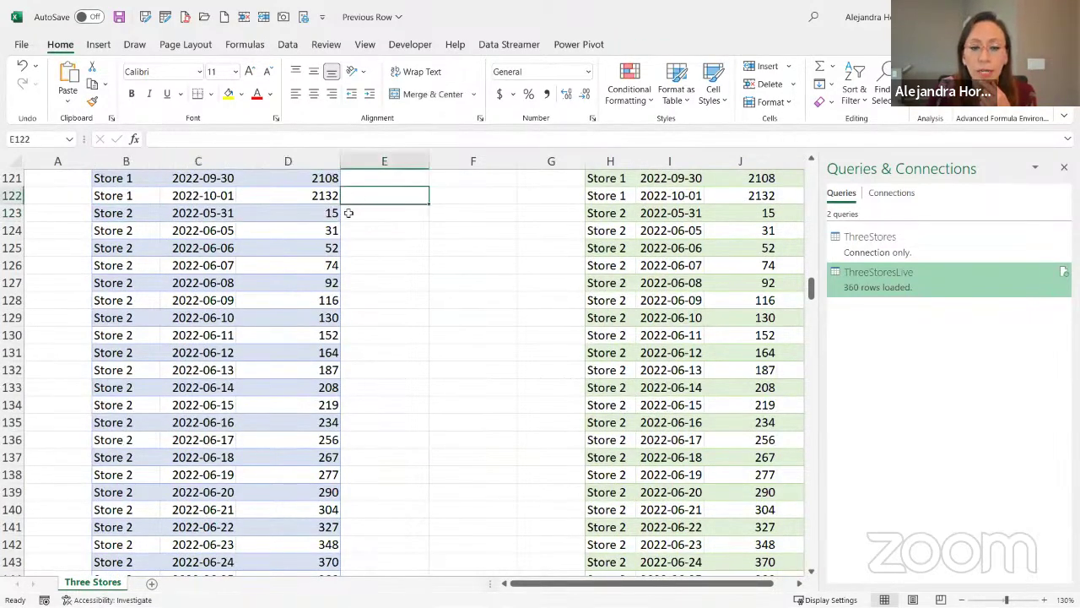
pyautogui.click(326, 191)
pyautogui.click(321, 219)
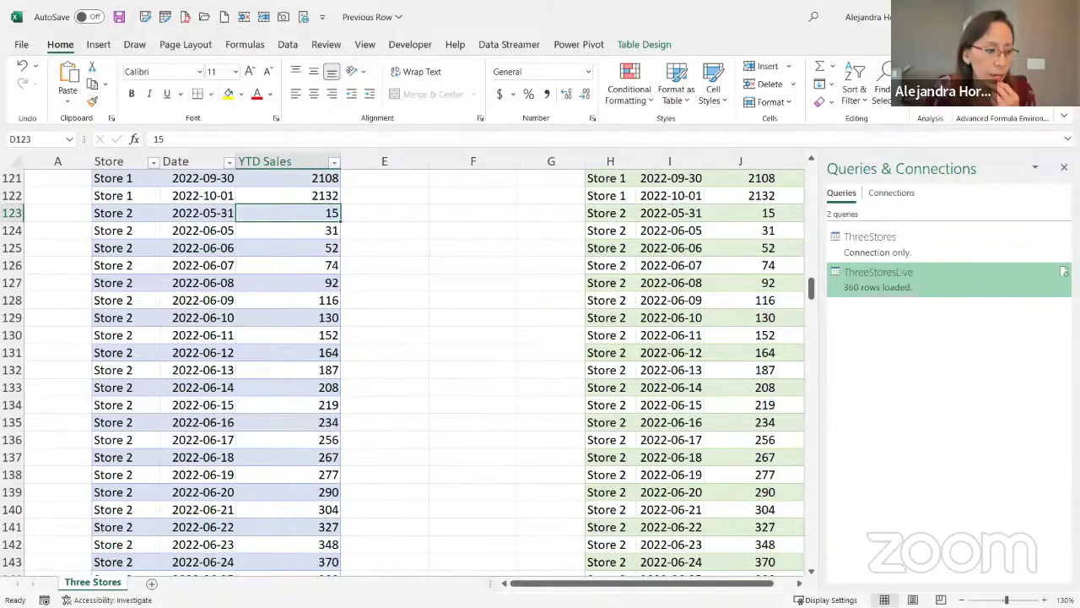
pyautogui.hotkey('alt', 'Tab')
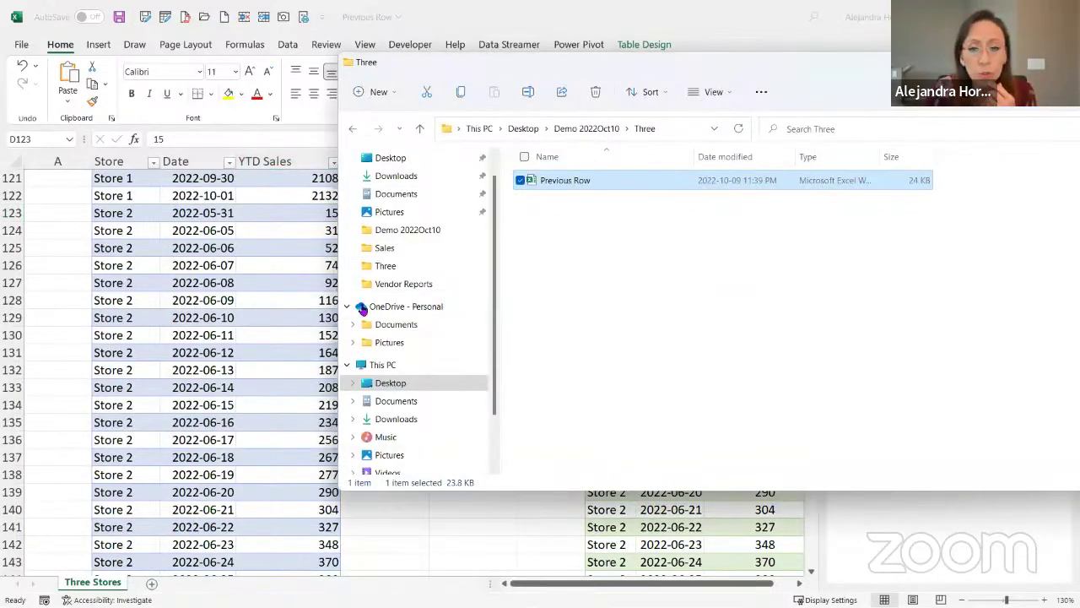
# Step: Browse Demo 2022Oct10 and the Four folder, then open the Solved4 workbook
pyautogui.click(591, 128)
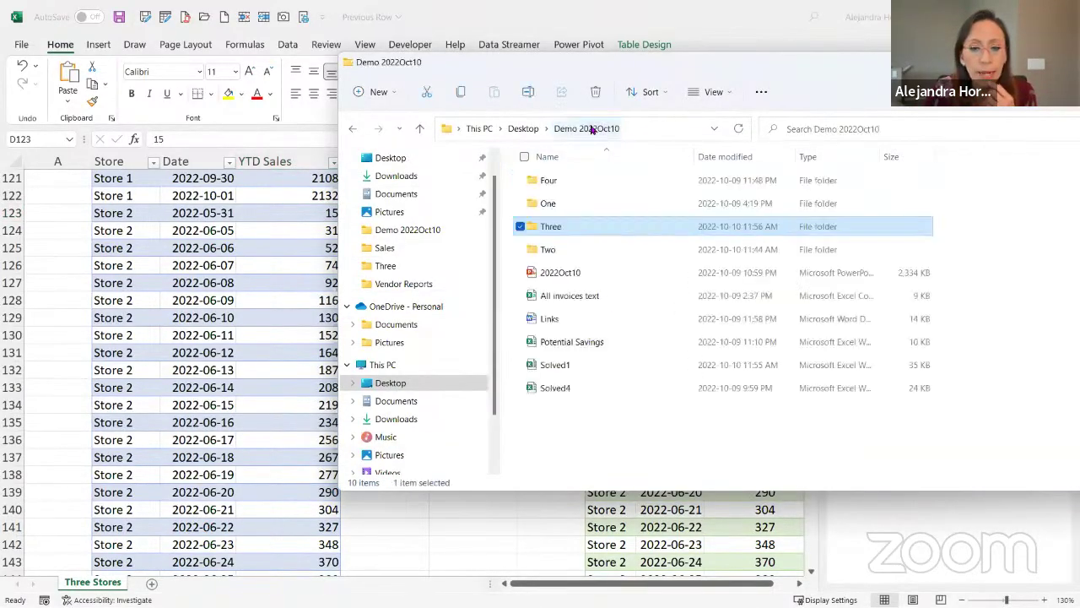
pyautogui.doubleClick(582, 180)
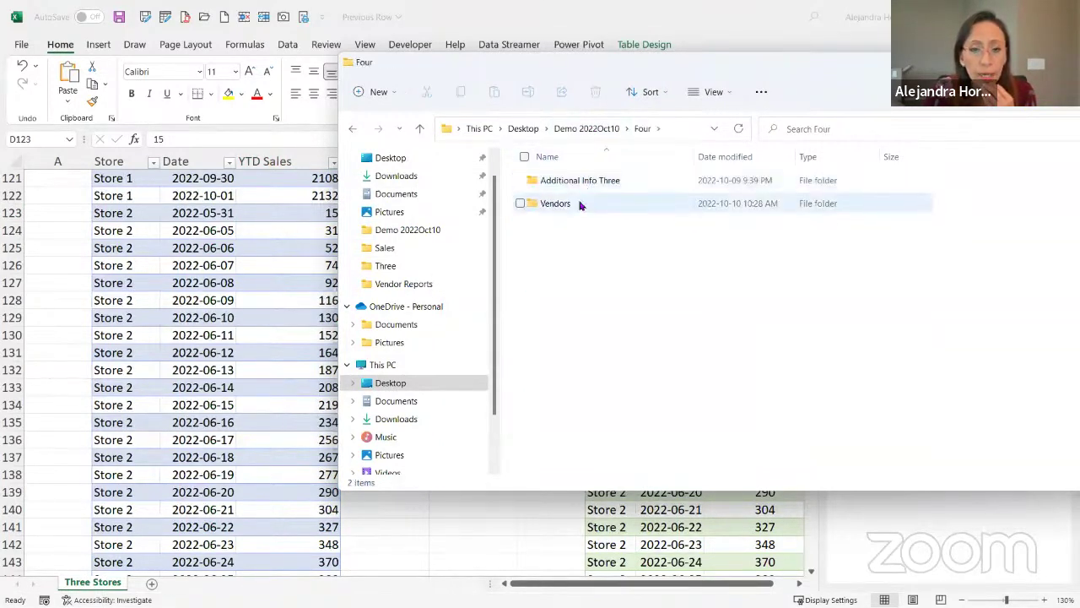
pyautogui.click(597, 129)
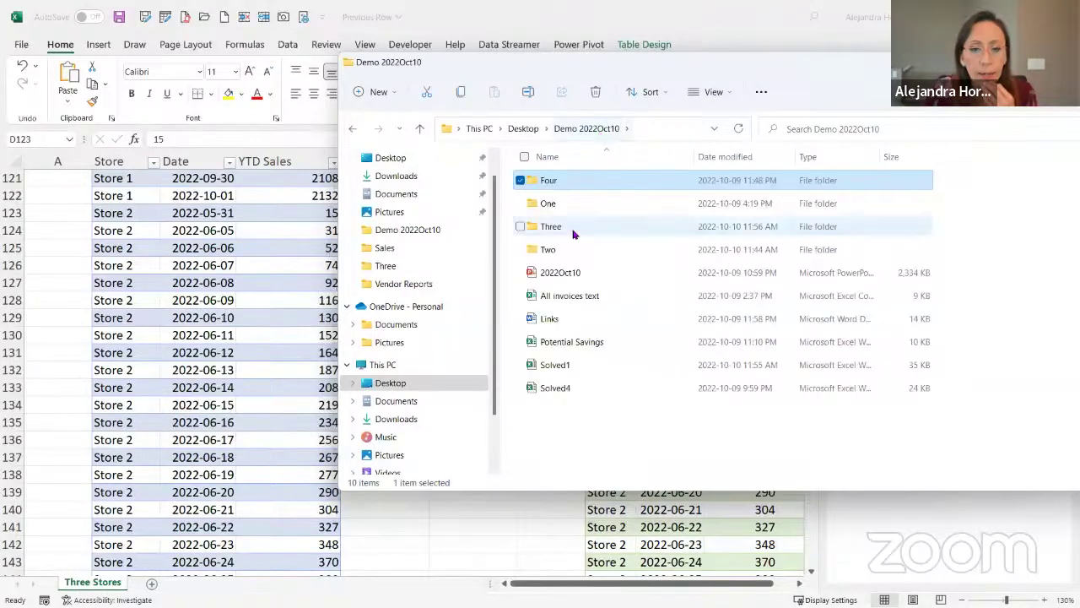
pyautogui.doubleClick(579, 388)
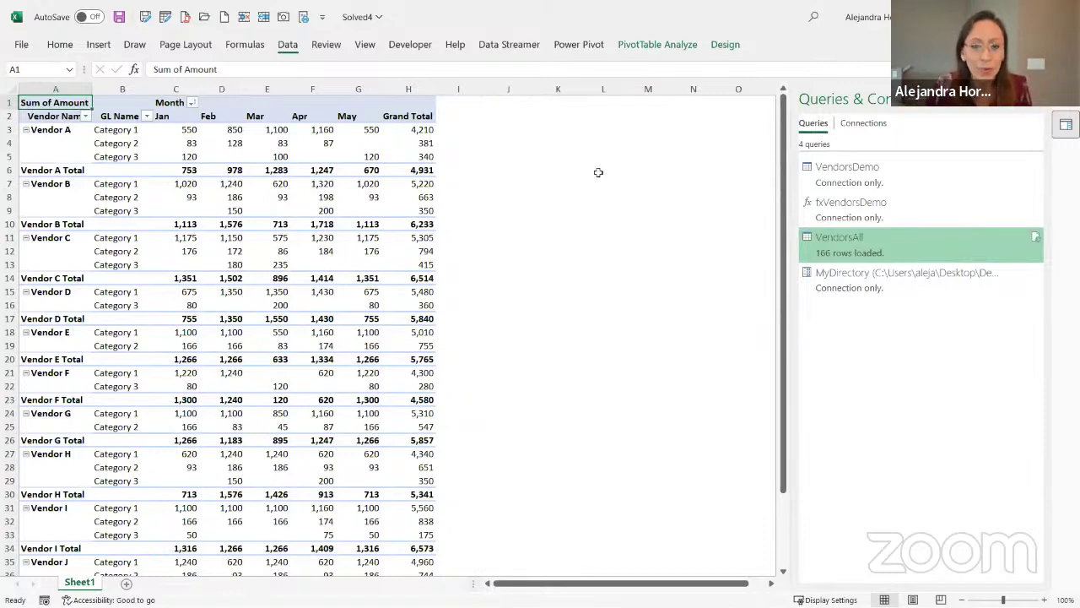
# Step: Open the VendorsAll query from Queries & Connections in the Power Query Editor
pyautogui.doubleClick(855, 250)
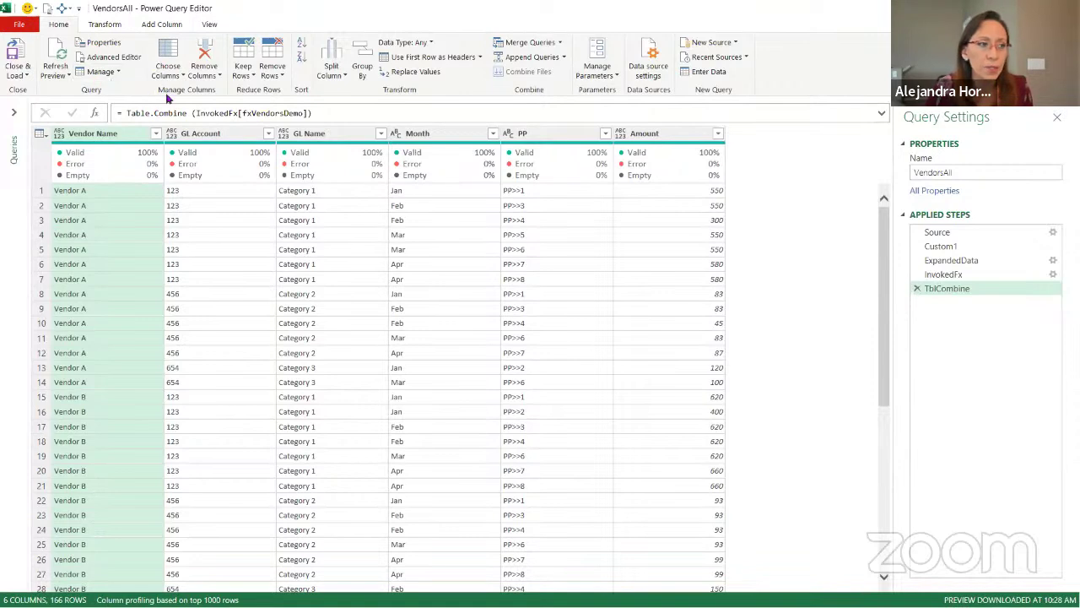
# Step: Close & Load VendorsAll, then select Demo Jan-Apr Vendors and Demo May Vendors in Four > Vendors
pyautogui.click(20, 73)
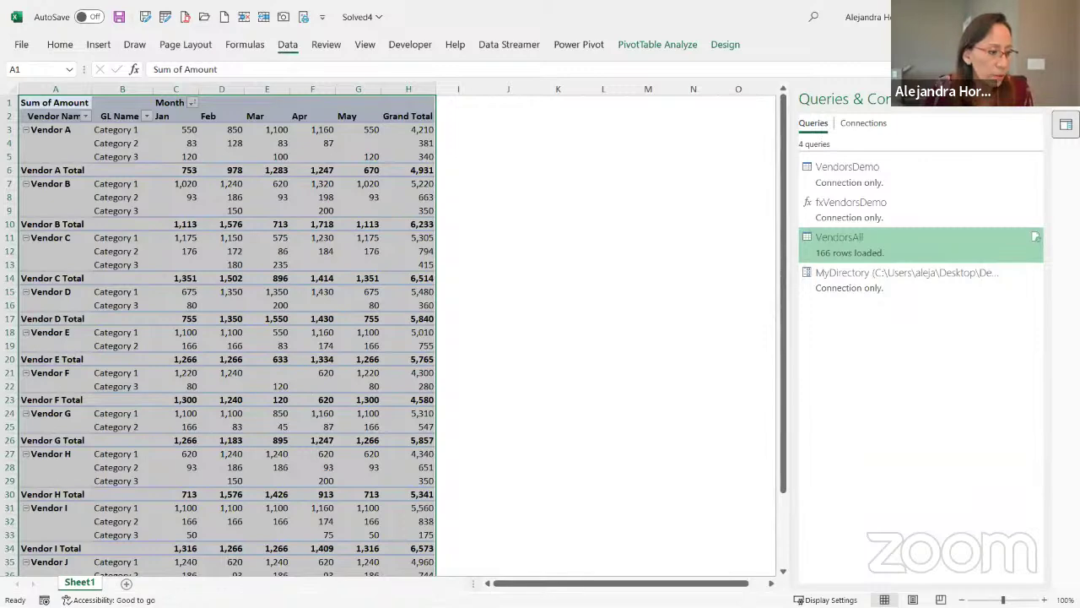
pyautogui.hotkey('alt', 'Tab')
pyautogui.click(573, 177)
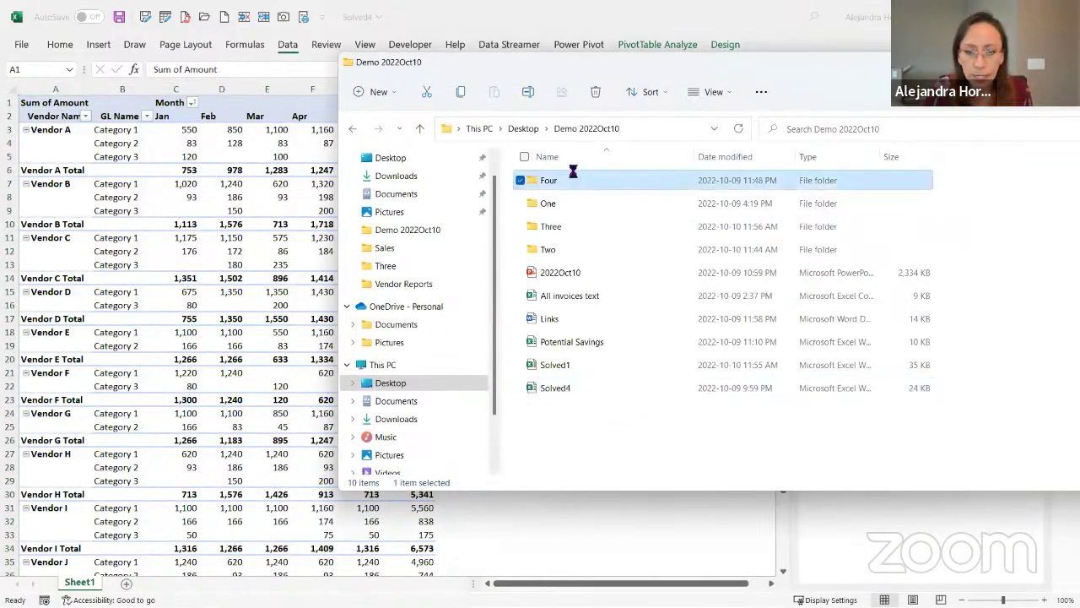
pyautogui.doubleClick(573, 177)
pyautogui.doubleClick(571, 202)
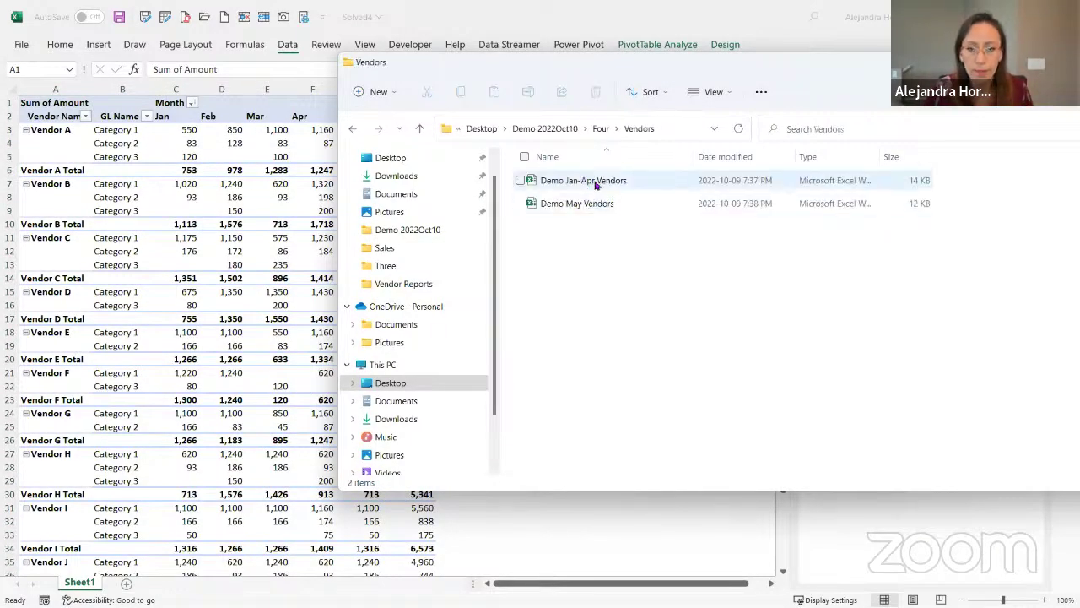
pyautogui.click(595, 183)
pyautogui.keyDown('ctrl'); pyautogui.click(604, 206); pyautogui.keyUp('ctrl')
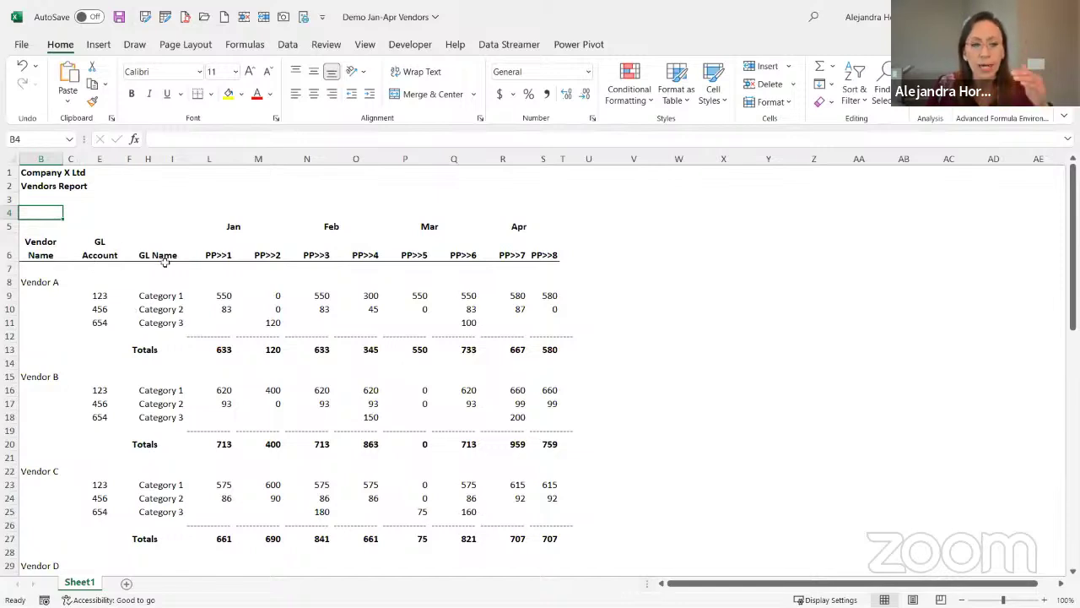
# Step: Inspect the PP>>1–PP>>3 pay-period headers and the merged Jan, Feb and Mar month headings
pyautogui.click(219, 252)
pyautogui.click(255, 255)
pyautogui.click(309, 253)
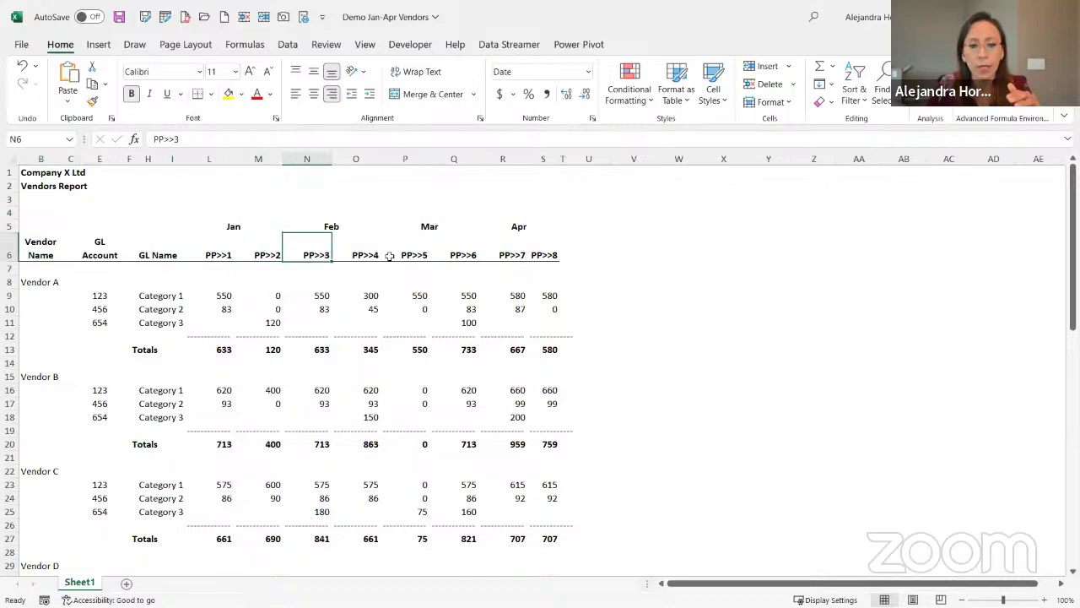
pyautogui.click(248, 228)
pyautogui.click(349, 228)
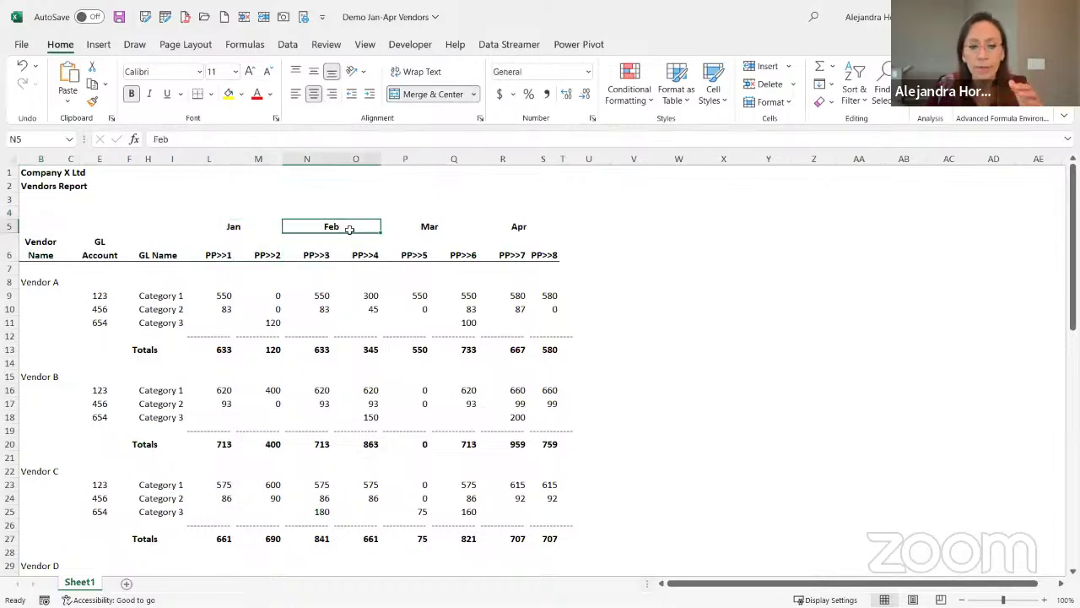
pyautogui.click(426, 227)
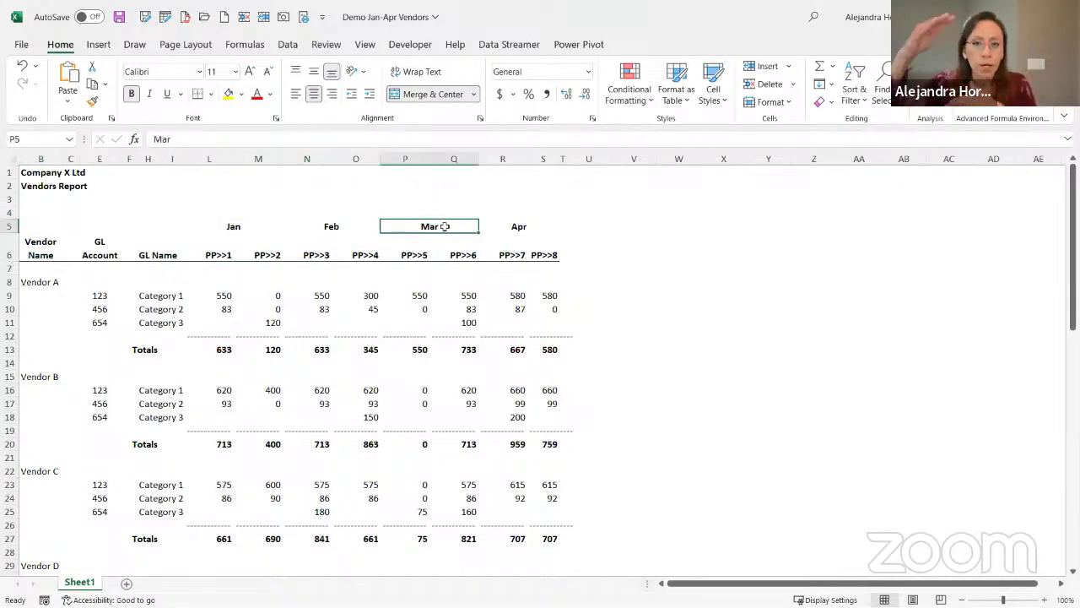
# Step: Check the Category 2 GL name and the merged Vendor Name and GL Account headings
pyautogui.scroll(-1, 338, 270)
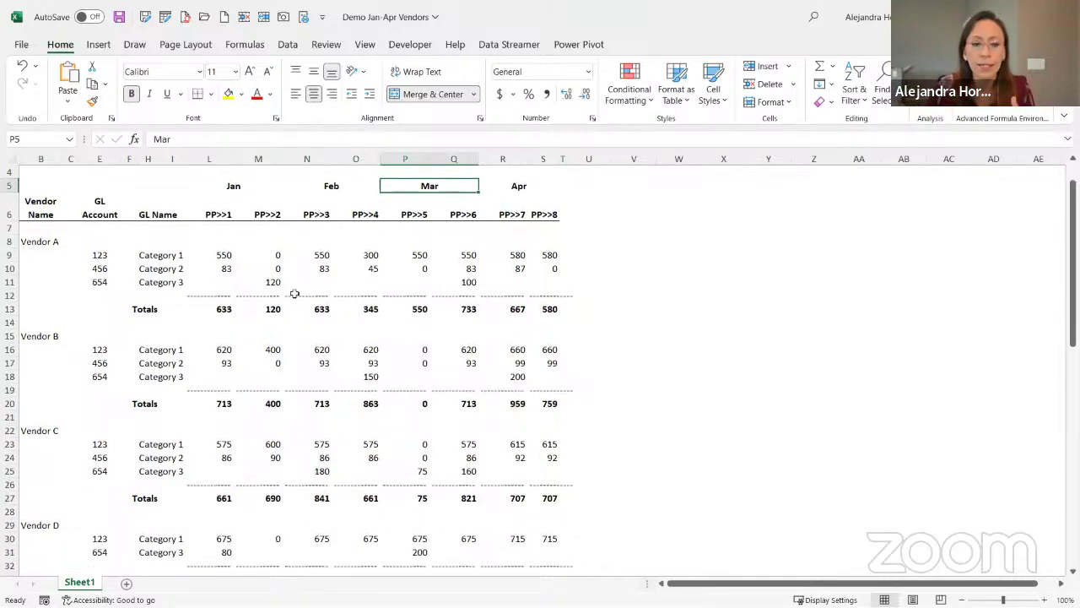
pyautogui.scroll(1, 288, 290)
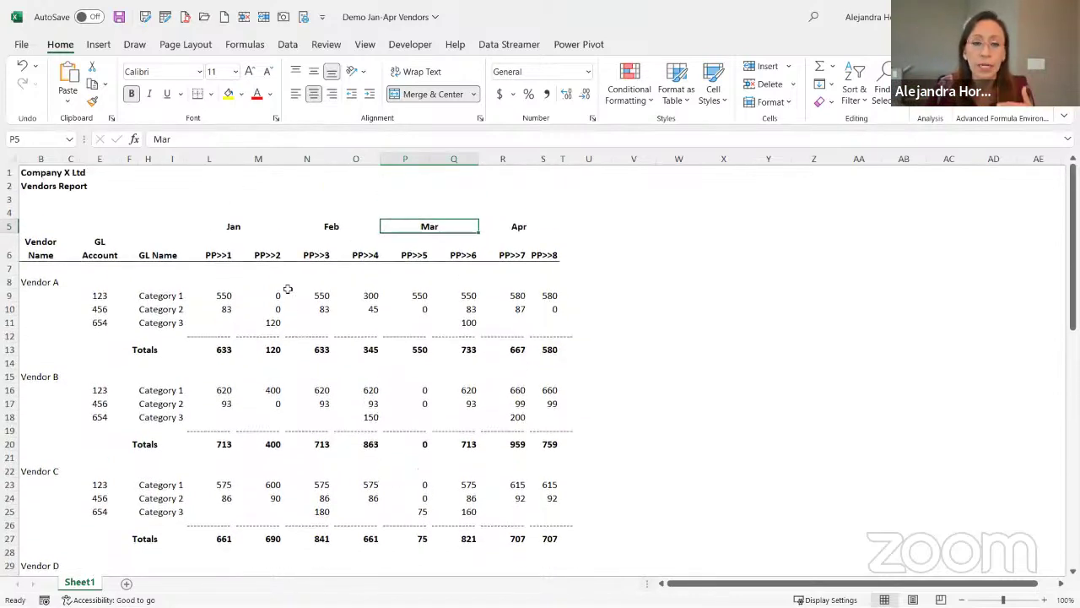
pyautogui.click(159, 308)
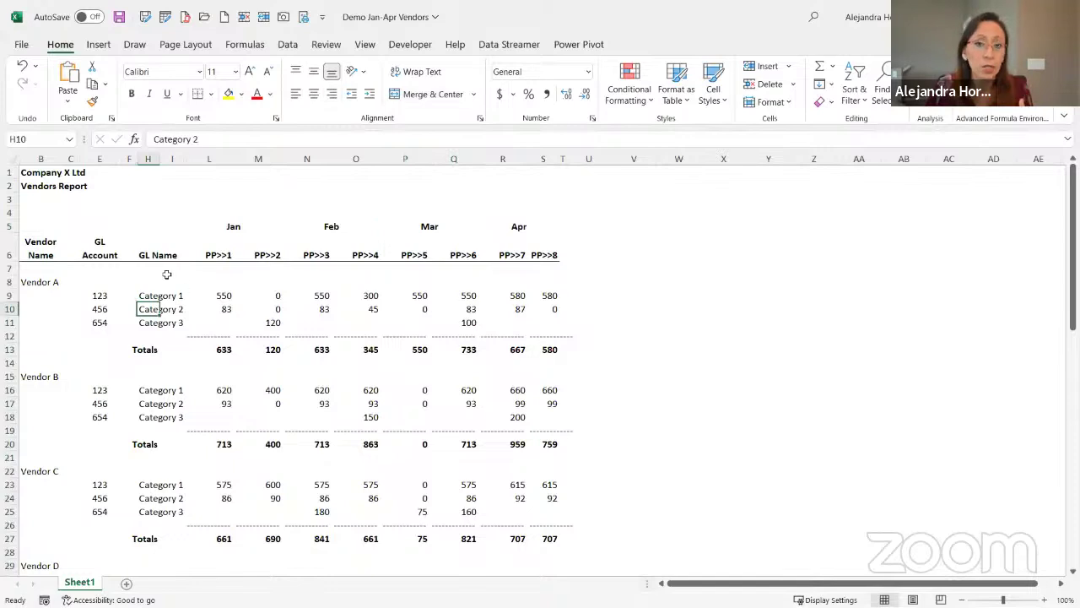
pyautogui.click(25, 234)
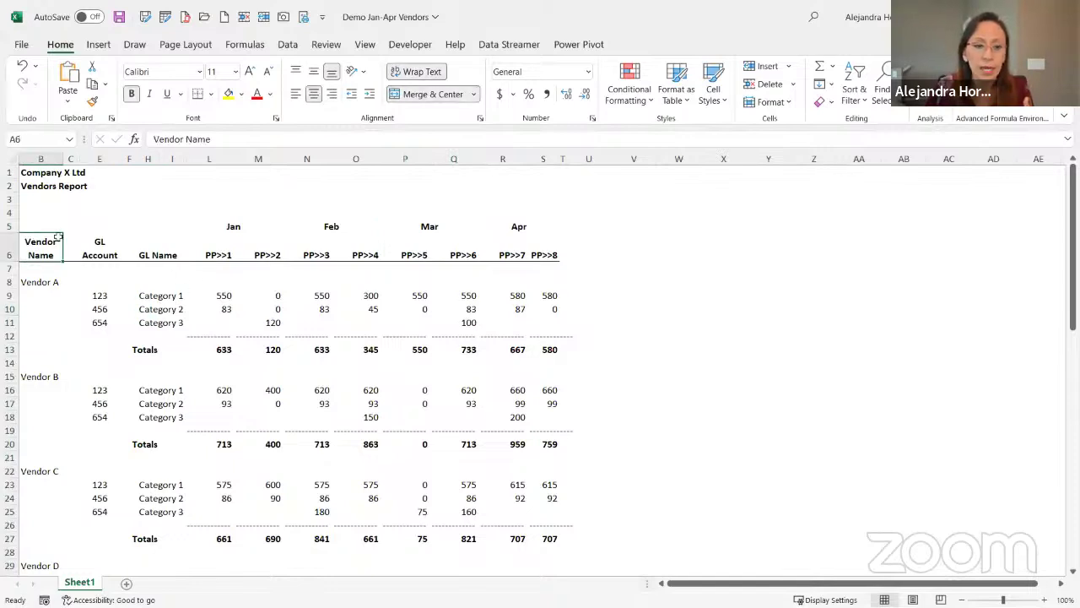
pyautogui.click(91, 236)
# Step: Bring column A back into view and inspect the Vendor Name header, Vendor A and the gap rows
pyautogui.moveTo(21, 158)
pyautogui.mouseDown()
pyautogui.moveTo(253, 159)
pyautogui.moveTo(209, 159)
pyautogui.moveTo(222, 159)
pyautogui.mouseUp()
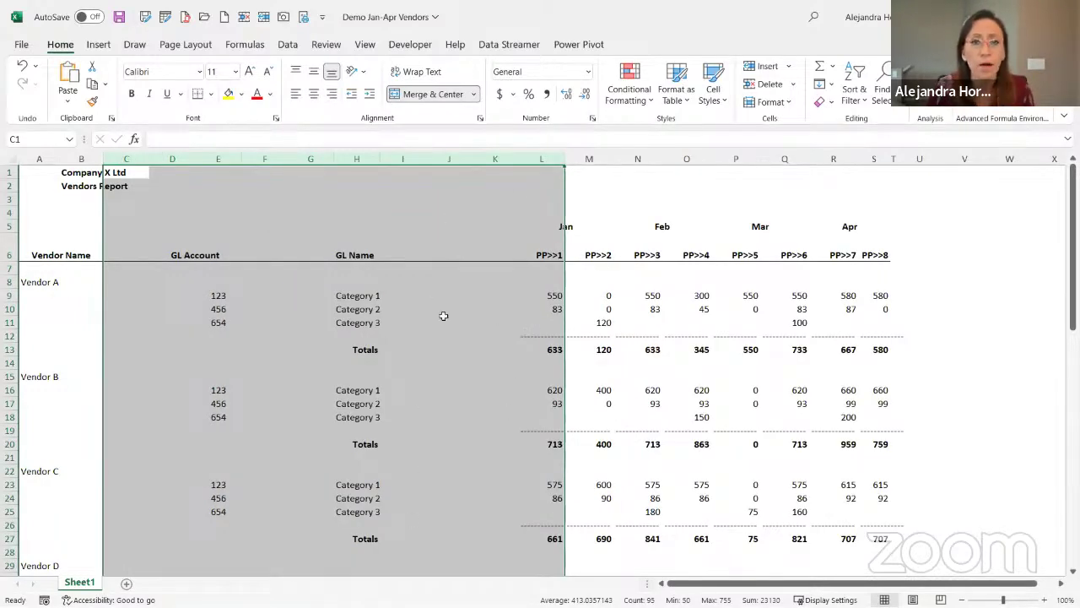
pyautogui.click(332, 255)
pyautogui.click(79, 253)
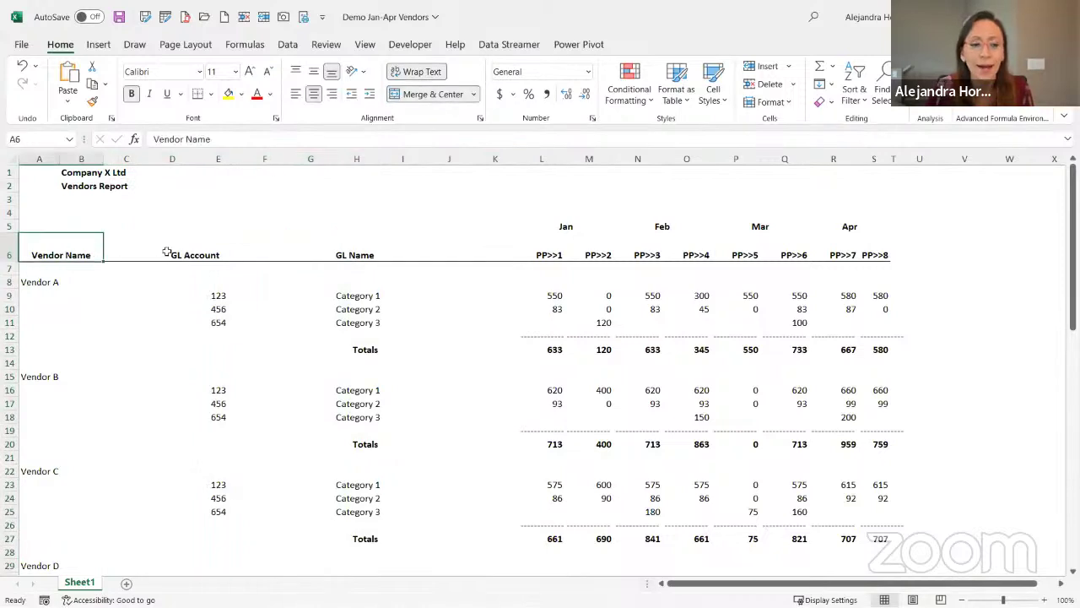
pyautogui.click(88, 286)
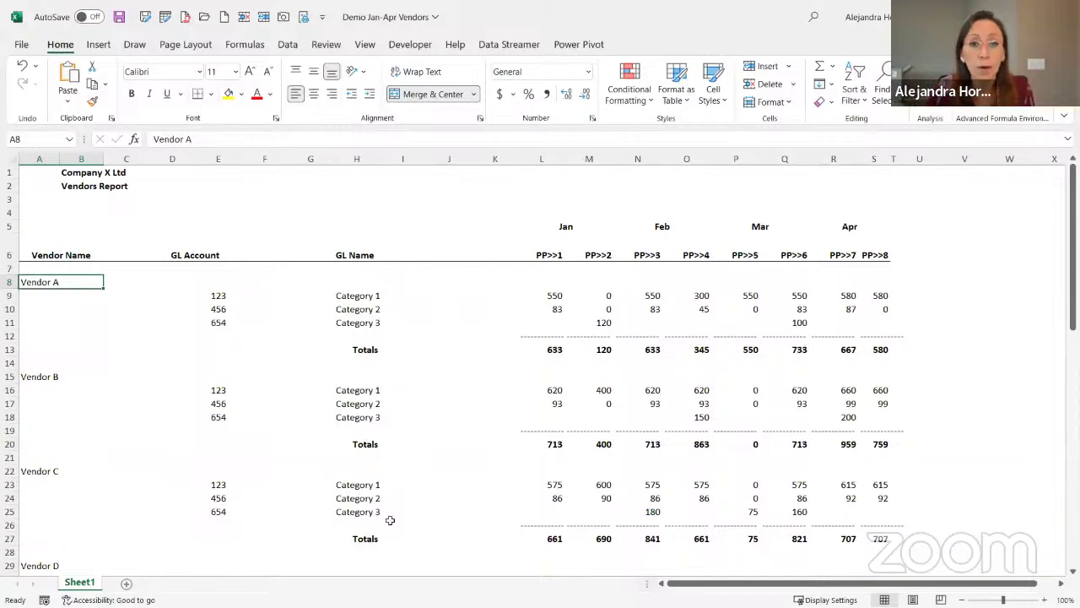
pyautogui.click(549, 336)
pyautogui.click(550, 376)
pyautogui.press('Down')
pyautogui.press('Down')
pyautogui.press('Down')
pyautogui.press('Down')
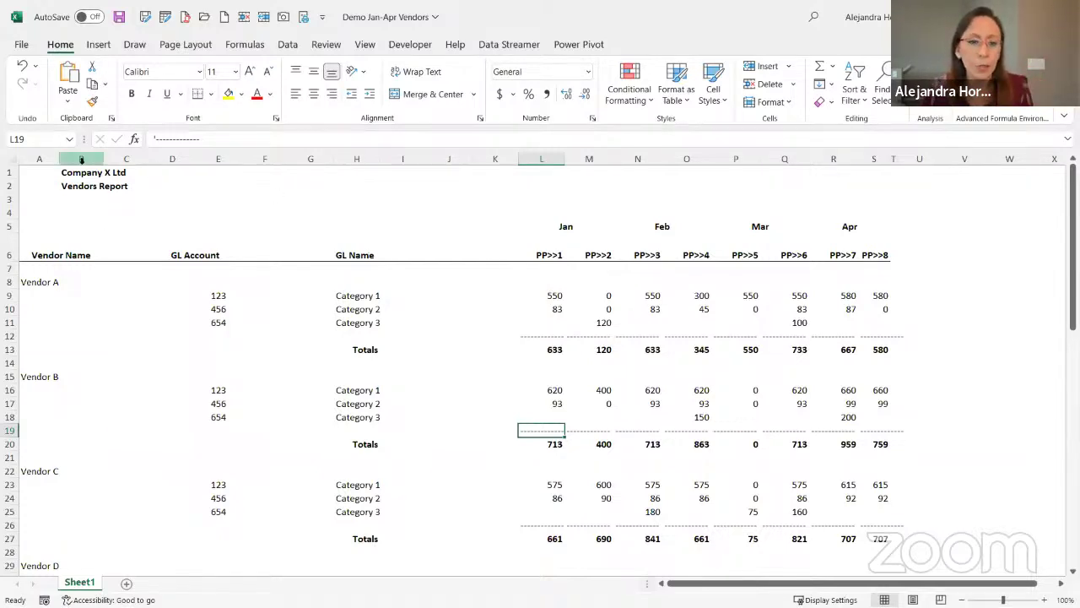
# Step: Review the vendor list from Vendor A down to the last vendor, Vendor J
pyautogui.click(48, 258)
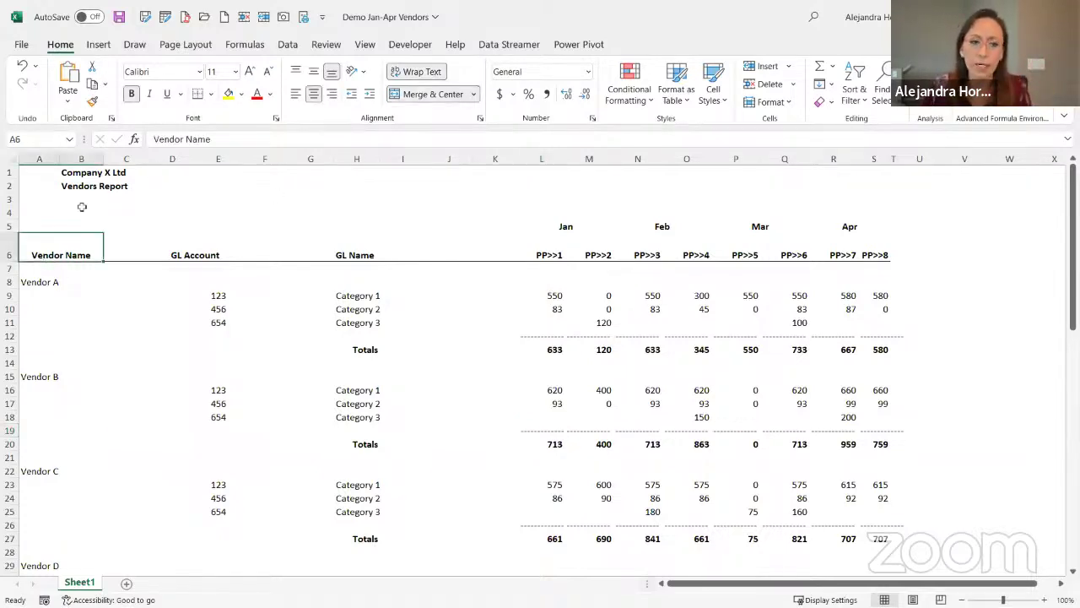
pyautogui.click(65, 280)
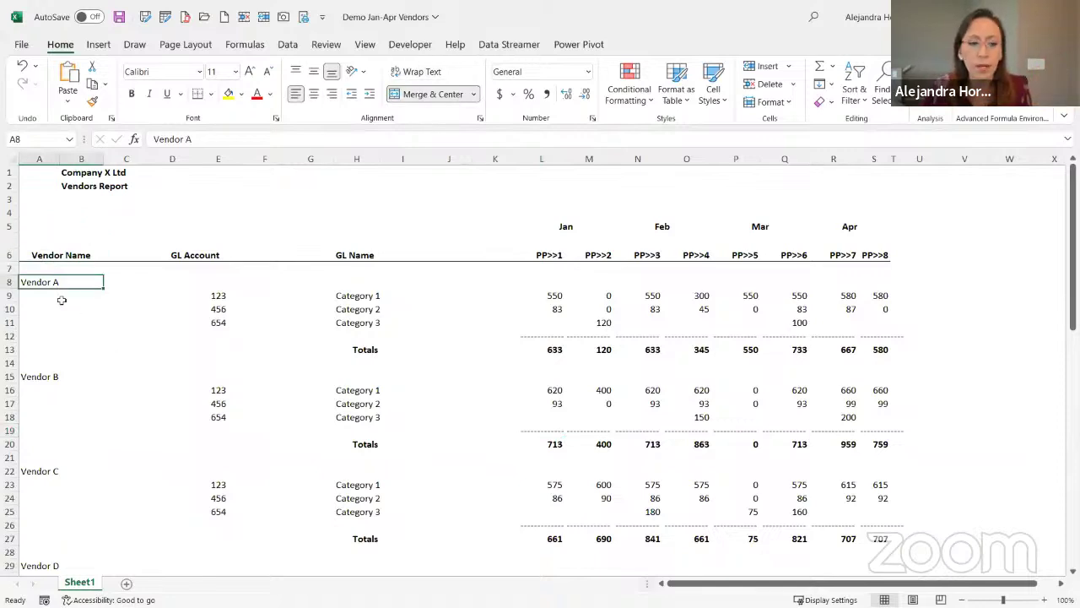
pyautogui.scroll(-18, 57, 349)
pyautogui.click(55, 353)
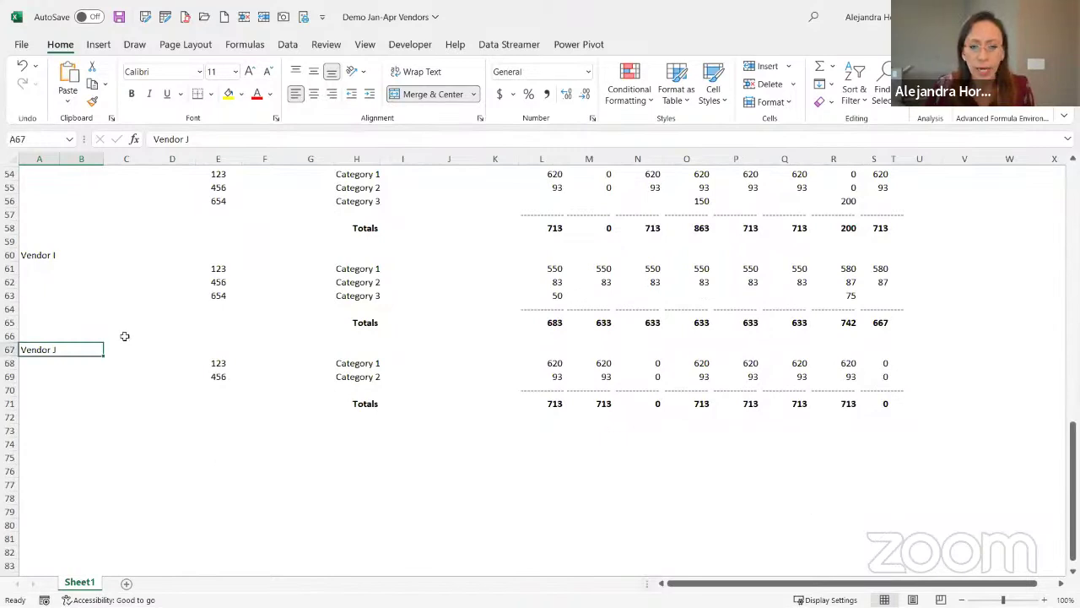
pyautogui.scroll(11, 194, 344)
pyautogui.scroll(7, 198, 341)
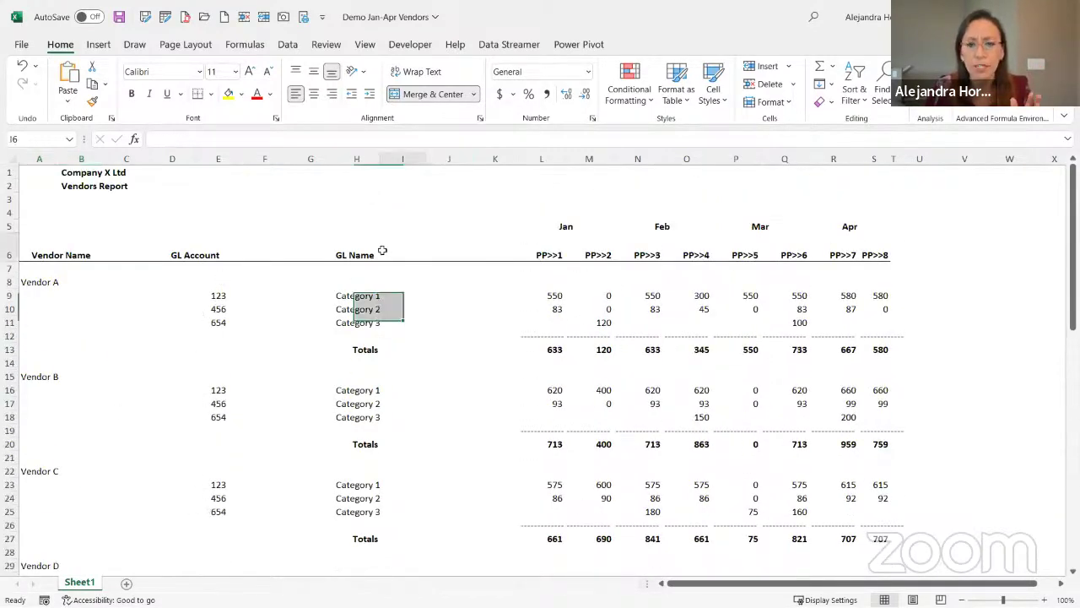
# Step: Inspect the PP>>2 headers and confirm the Category 1 and 2 amounts are formulas
pyautogui.click(385, 250)
pyautogui.click(588, 257)
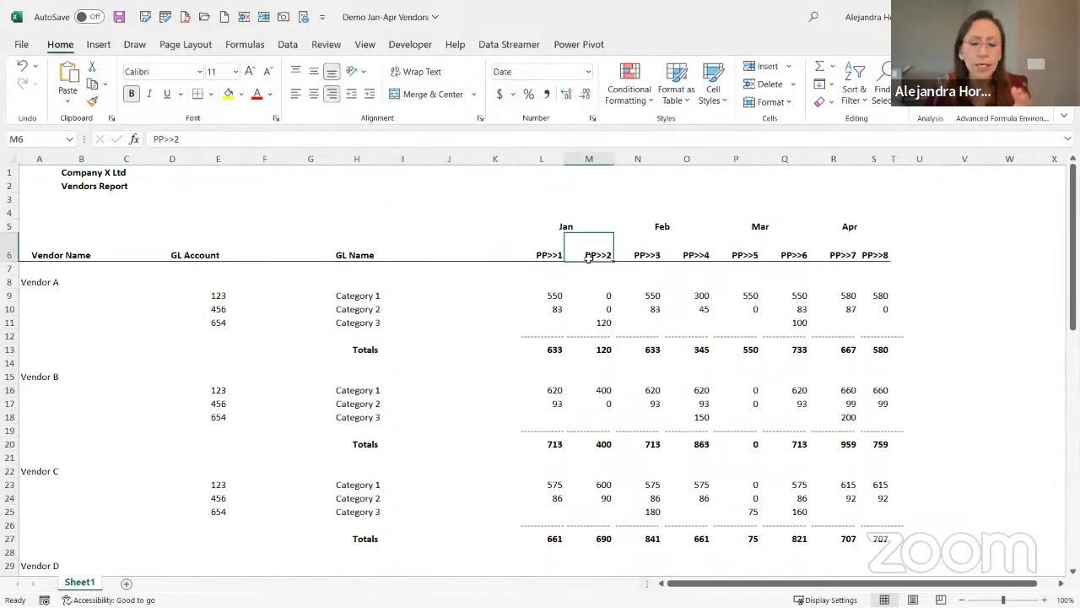
pyautogui.click(557, 310)
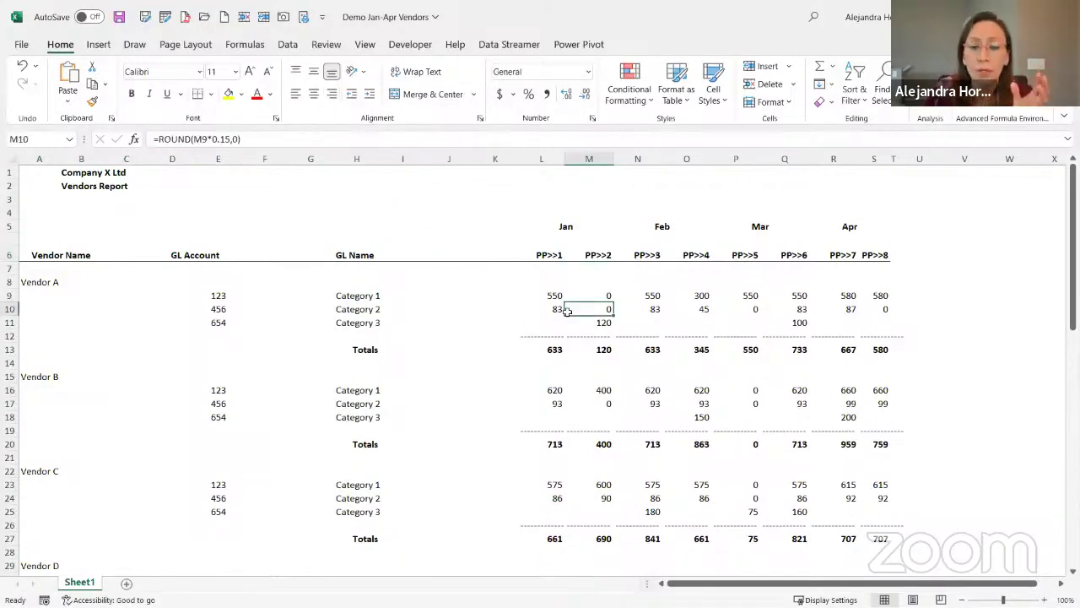
pyautogui.click(597, 311)
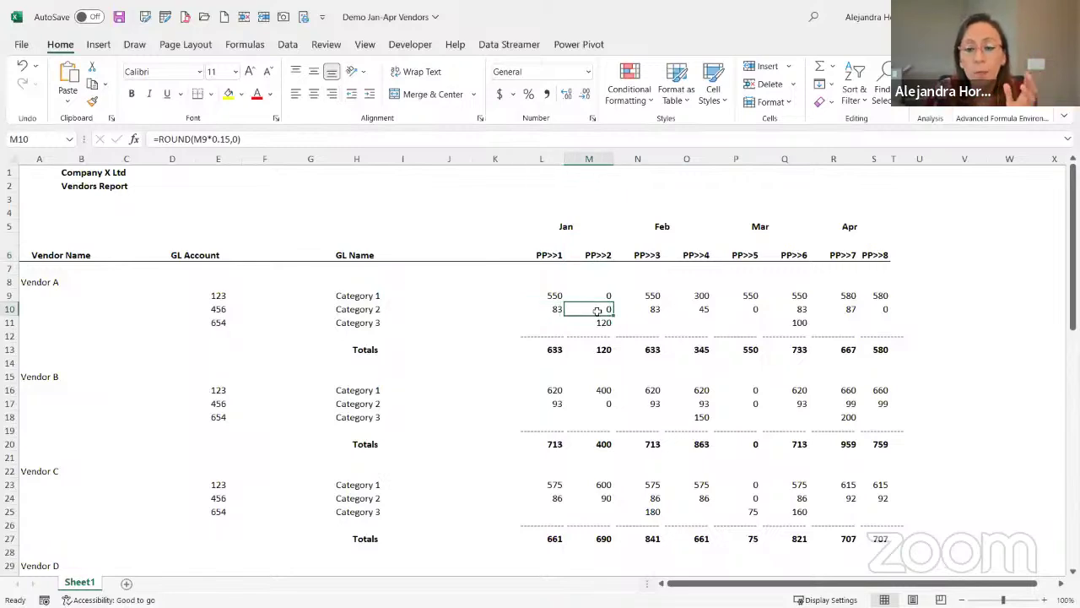
pyautogui.click(379, 297)
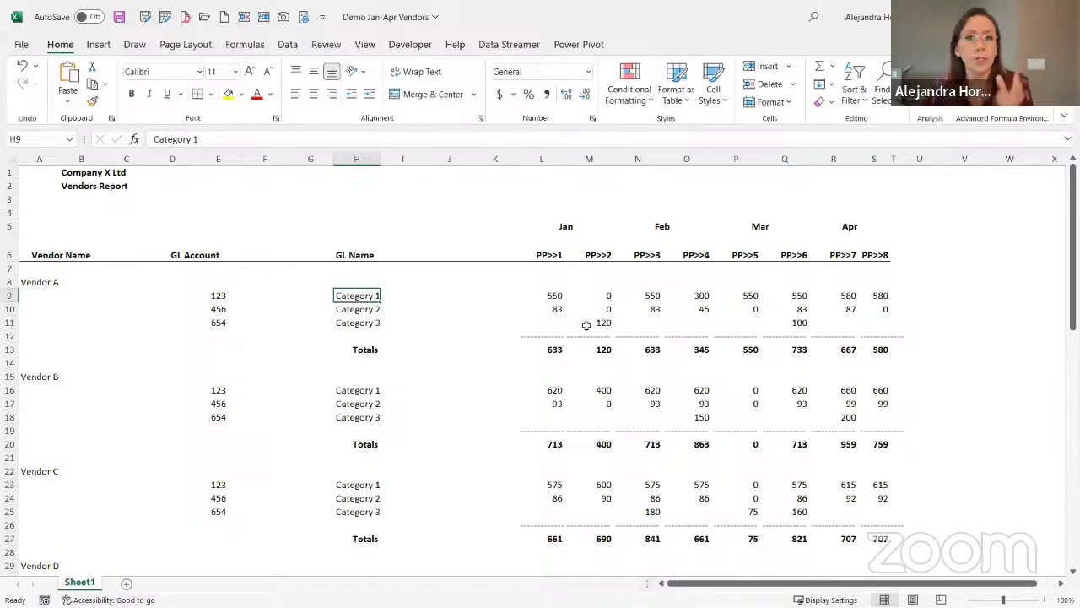
# Step: Check the blank row under the headers and the April pay-period headers
pyautogui.click(805, 263)
pyautogui.click(800, 255)
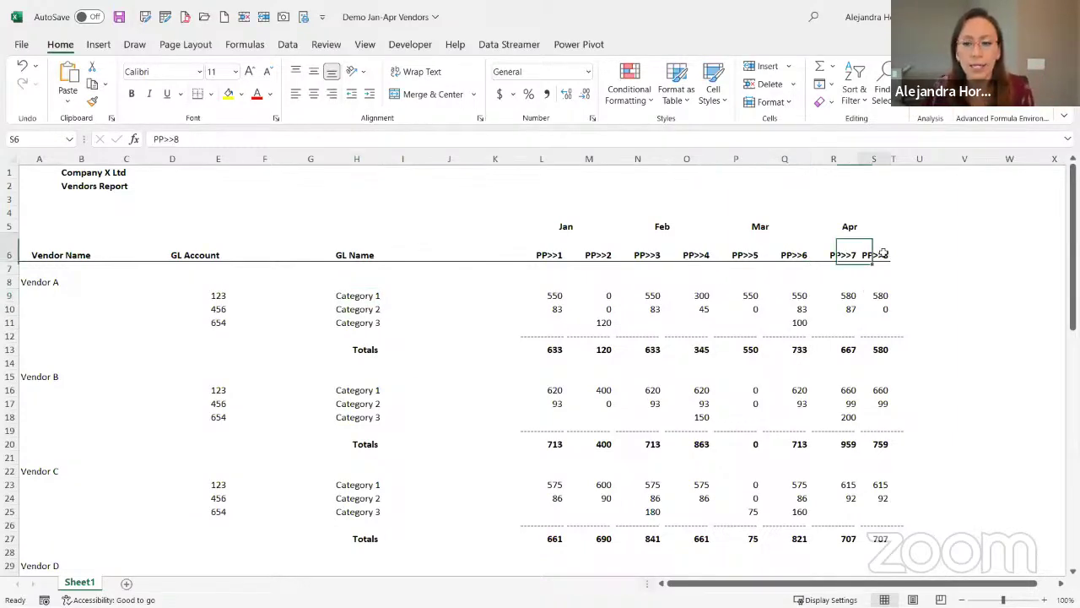
pyautogui.click(878, 254)
pyautogui.click(836, 254)
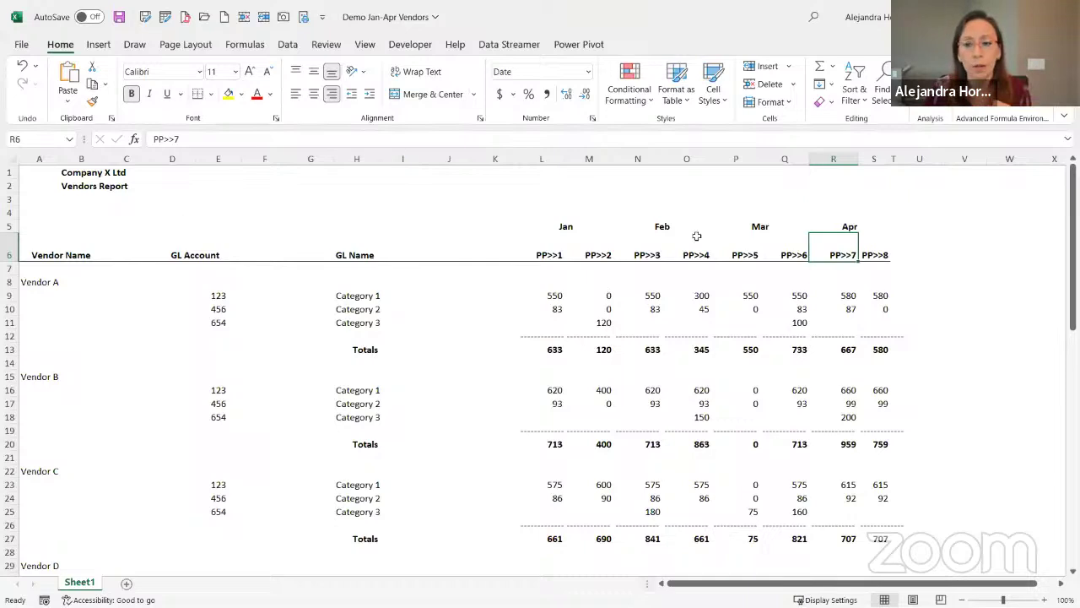
# Step: Close Demo Jan-Apr Vendors without saving, then inspect the May report's PP>>9 and May headings
pyautogui.hotkey('ctrl', 'w')
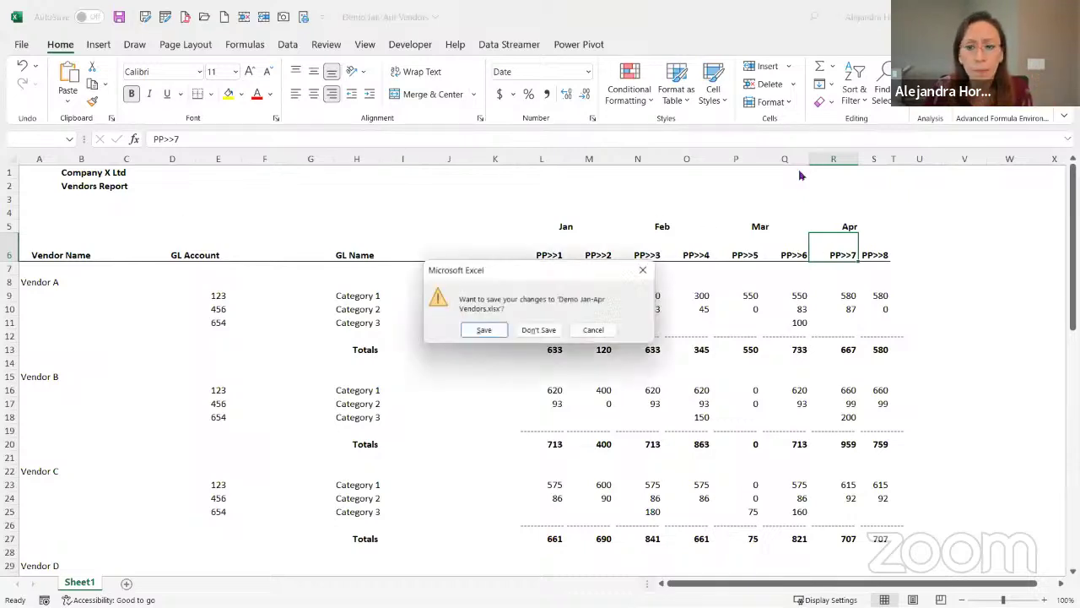
pyautogui.click(545, 334)
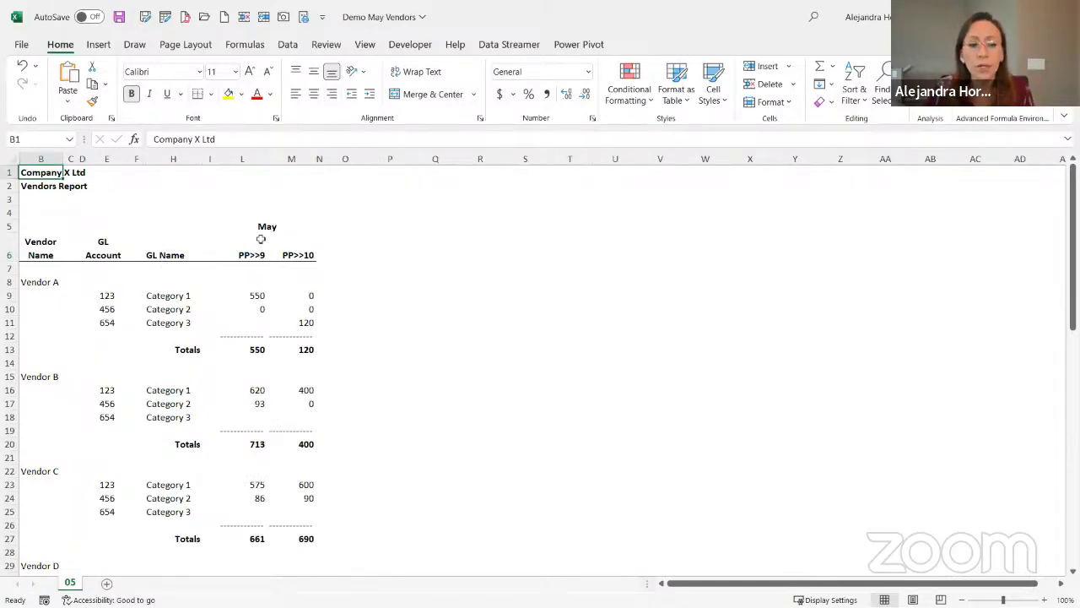
pyautogui.click(260, 238)
pyautogui.moveTo(245, 226); pyautogui.dragTo(291, 225)
pyautogui.click(432, 93)
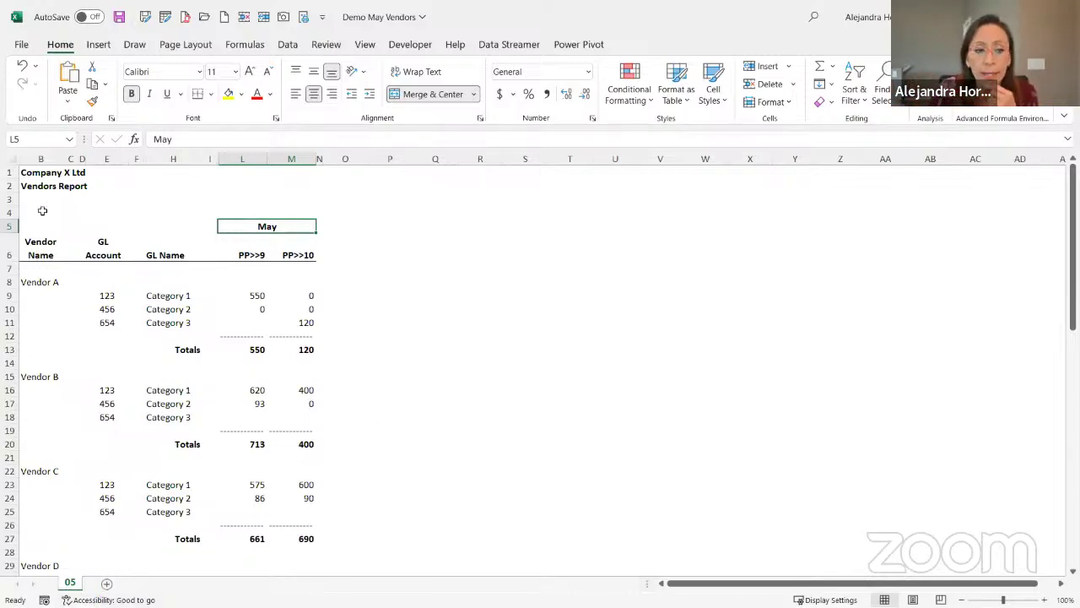
# Step: Examine May rows 3–6 and the middle columns, then open the VendorsAll query from Solved4
pyautogui.moveTo(9, 200); pyautogui.dragTo(9, 210)
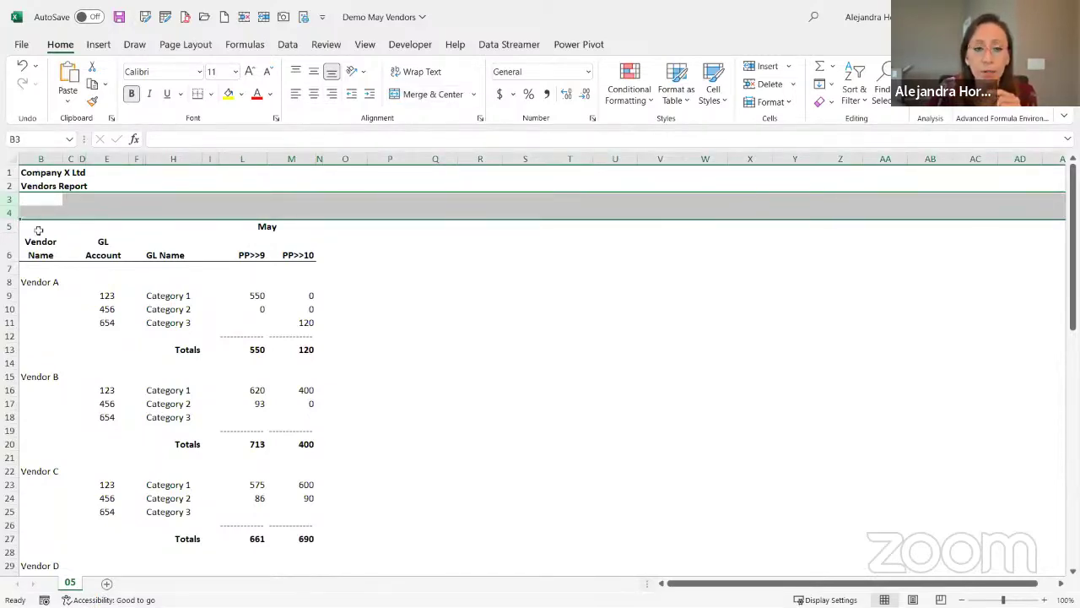
pyautogui.click(10, 226)
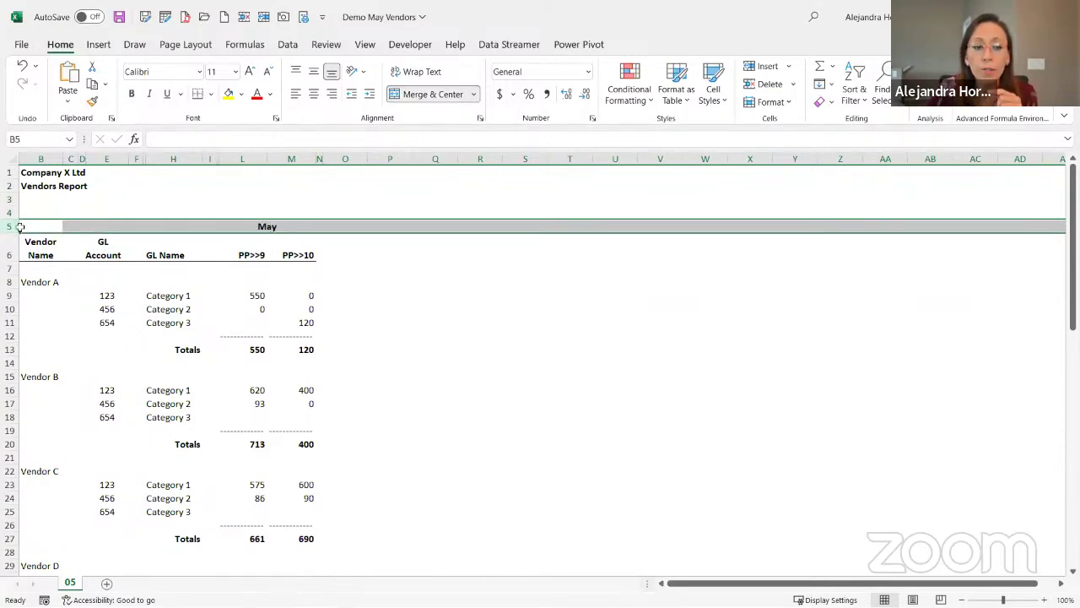
pyautogui.click(10, 247)
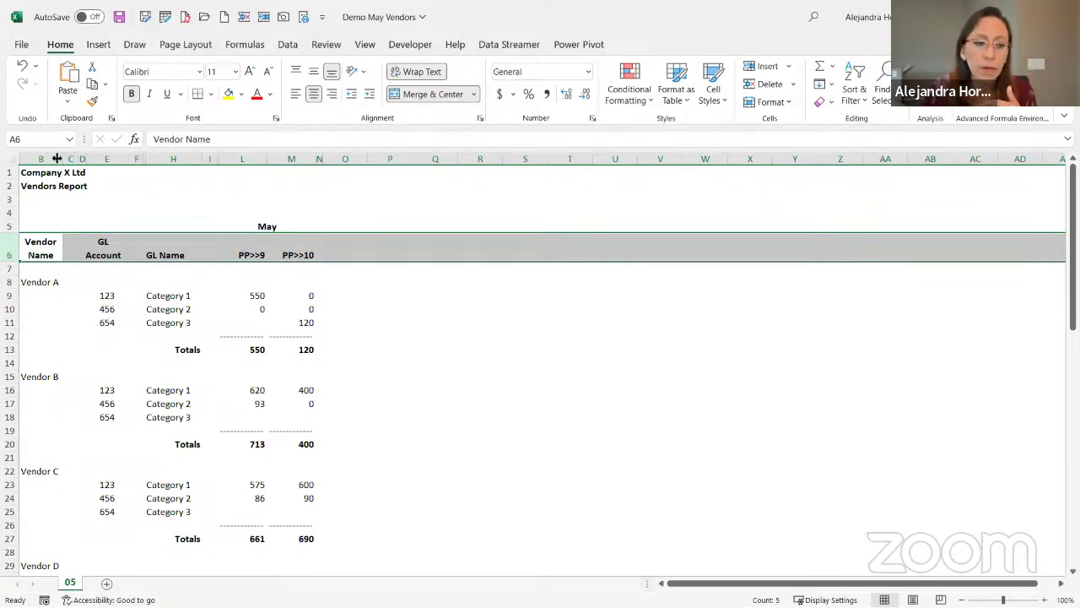
pyautogui.moveTo(71, 159); pyautogui.dragTo(165, 159)
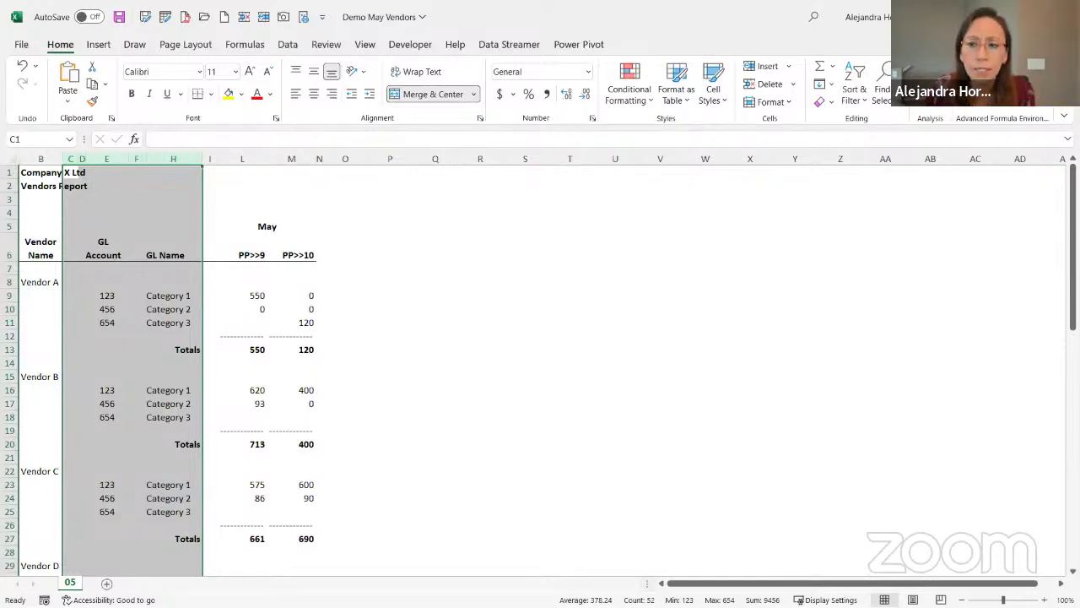
pyautogui.hotkey('alt', 'Tab')
pyautogui.doubleClick(875, 244)
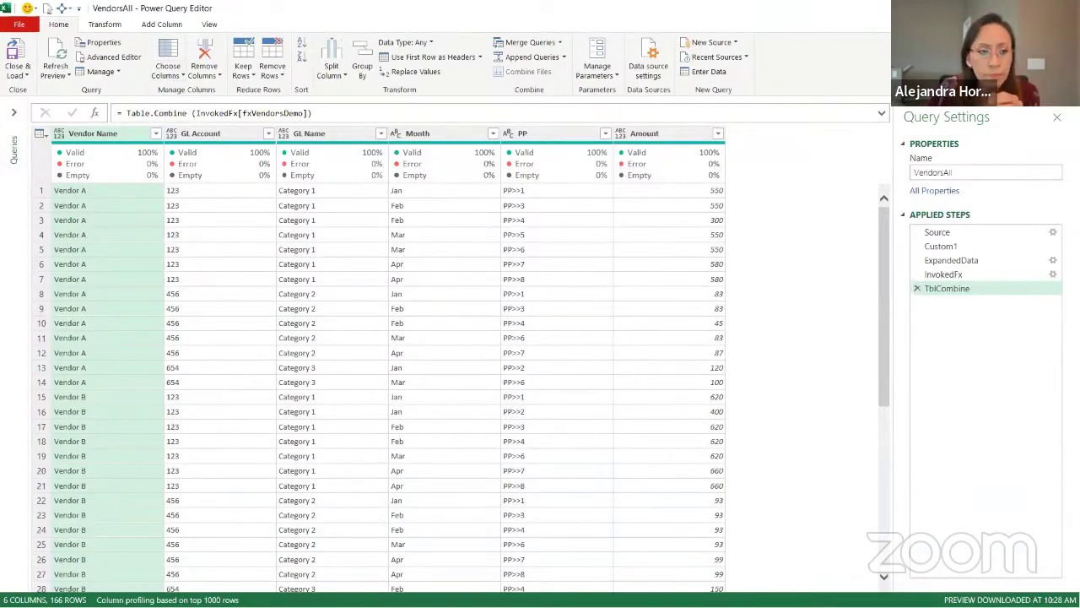
# Step: Select the Source step to preview the four vendor files from Folder.Files(MyDirectory)
pyautogui.click(936, 233)
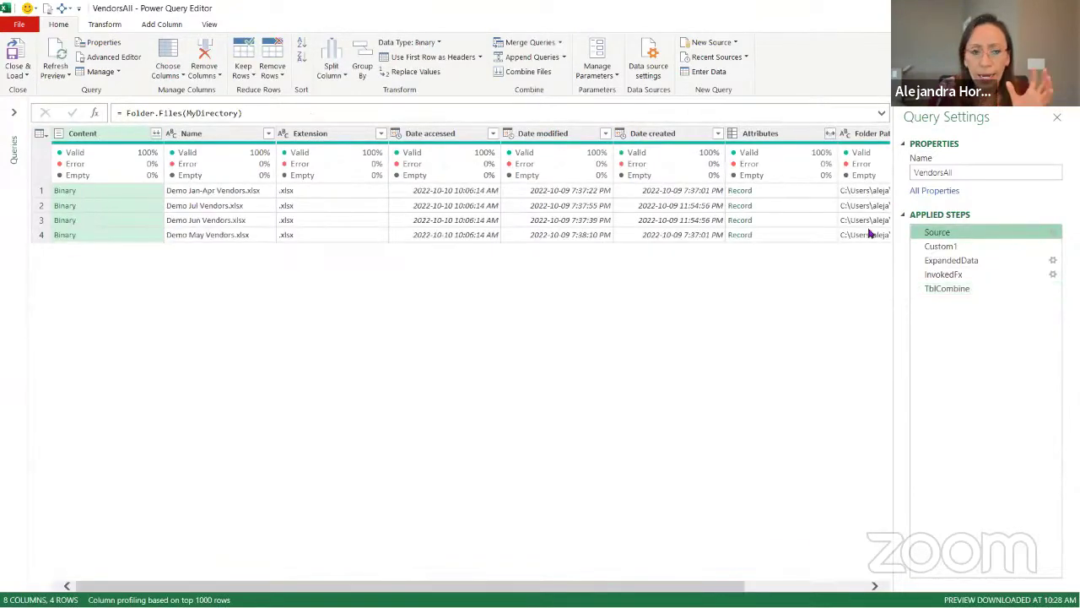
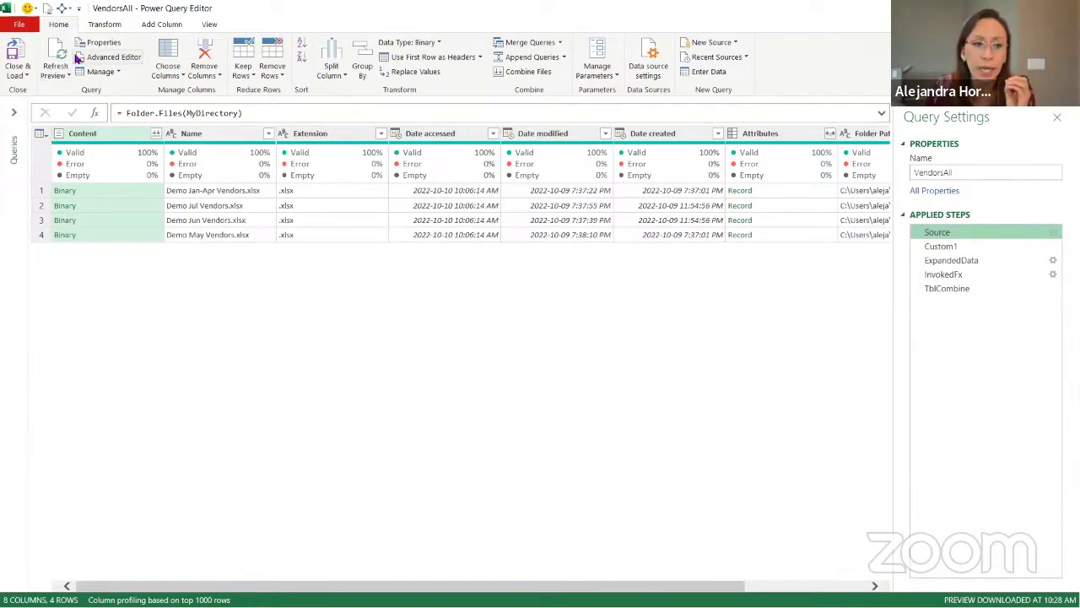
# Step: Refresh the VendorsAll preview and check the Demo Jan-Apr Vendors.xlsx and Demo May Vendors.xlsx entries
pyautogui.click(56, 57)
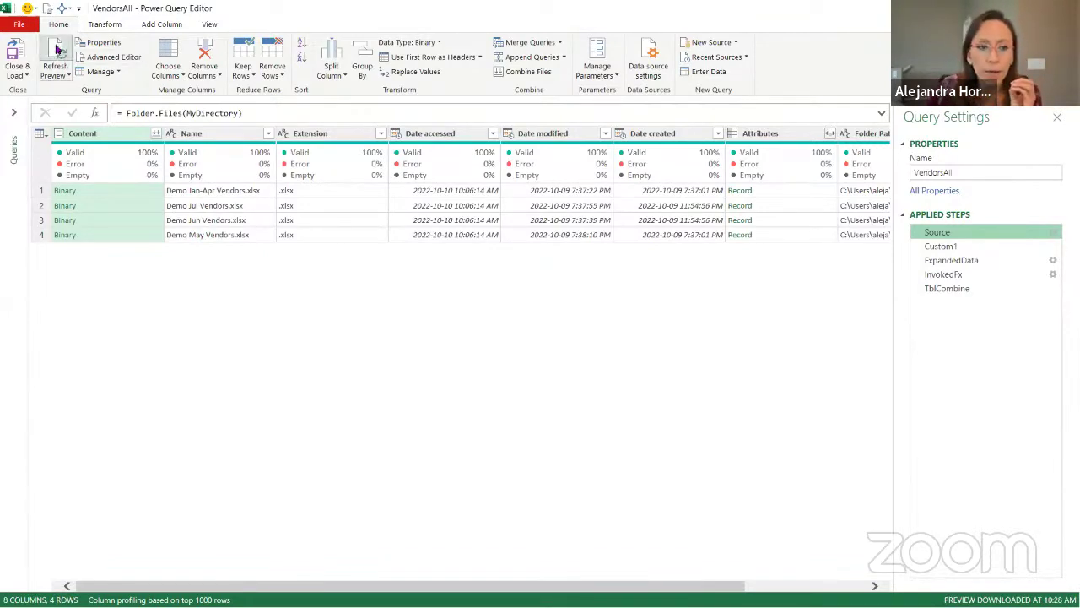
pyautogui.click(193, 196)
pyautogui.click(211, 207)
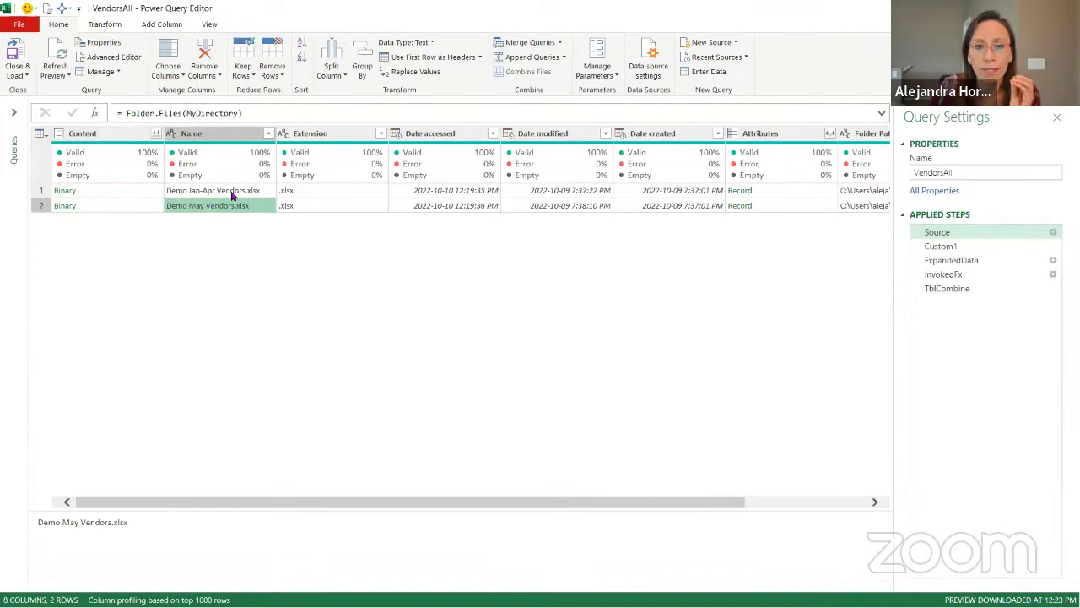
pyautogui.click(232, 194)
pyautogui.click(234, 205)
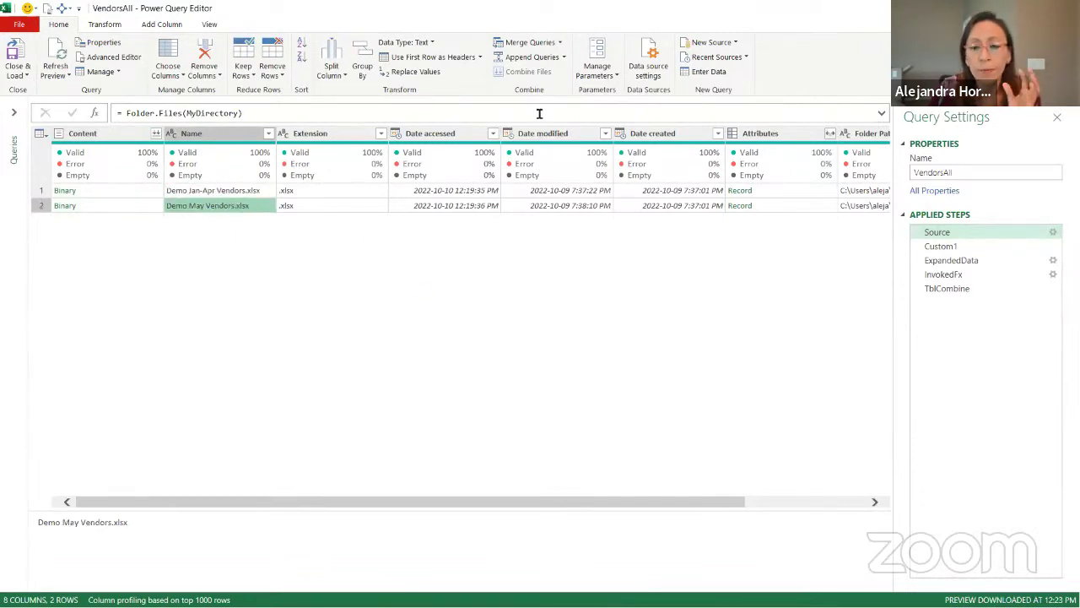
# Step: Review the Custom1 step's formula, return to the Source file list, and enlarge the preview
pyautogui.click(928, 246)
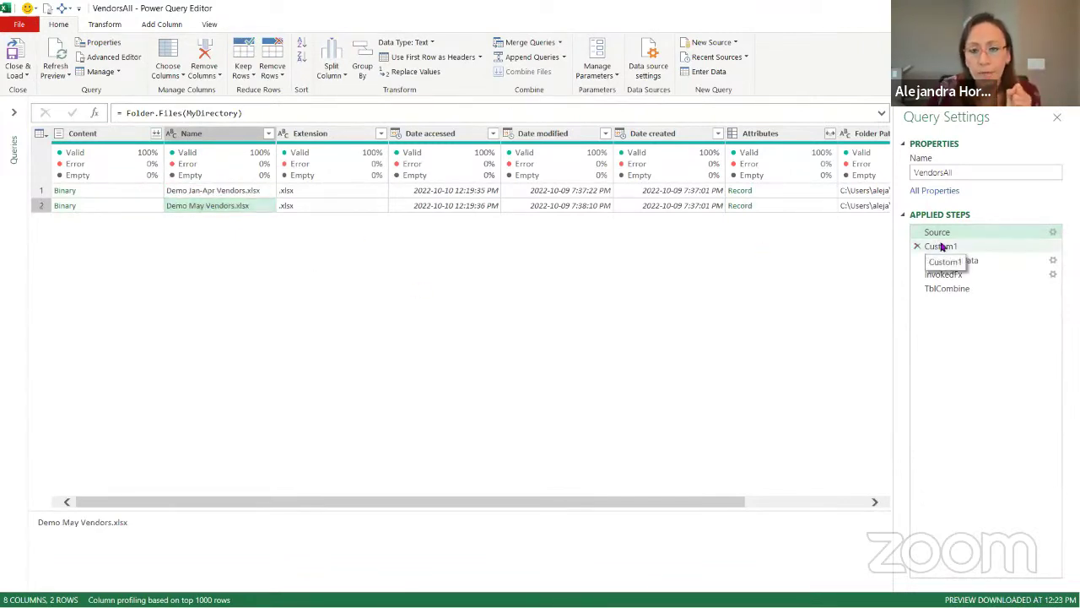
pyautogui.click(176, 113)
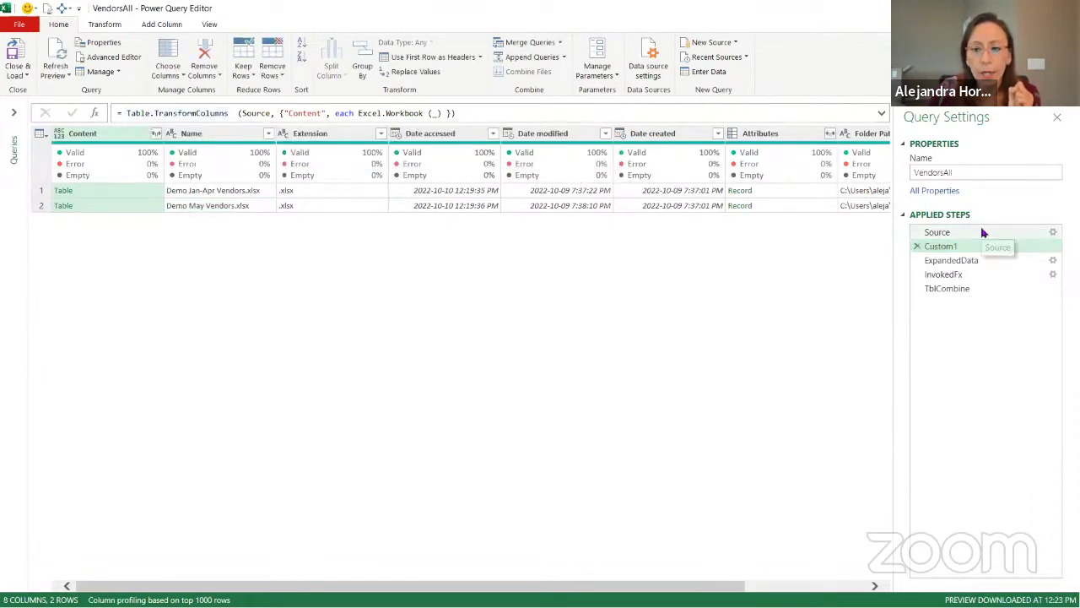
pyautogui.click(962, 233)
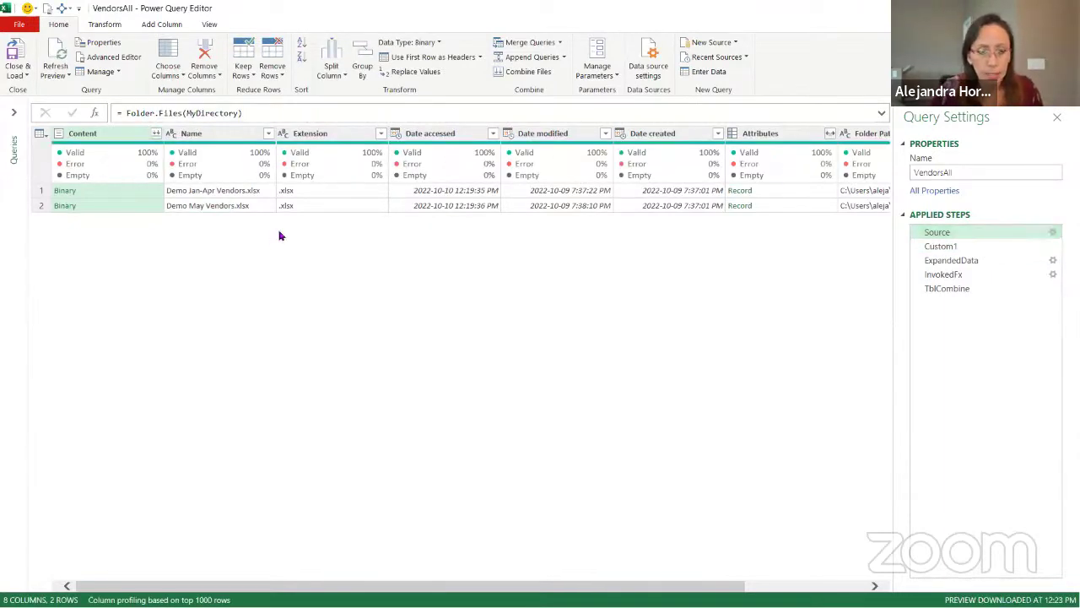
pyautogui.hotkey('ctrl', 'shift', '=')
pyautogui.hotkey('ctrl', 'shift', '=')
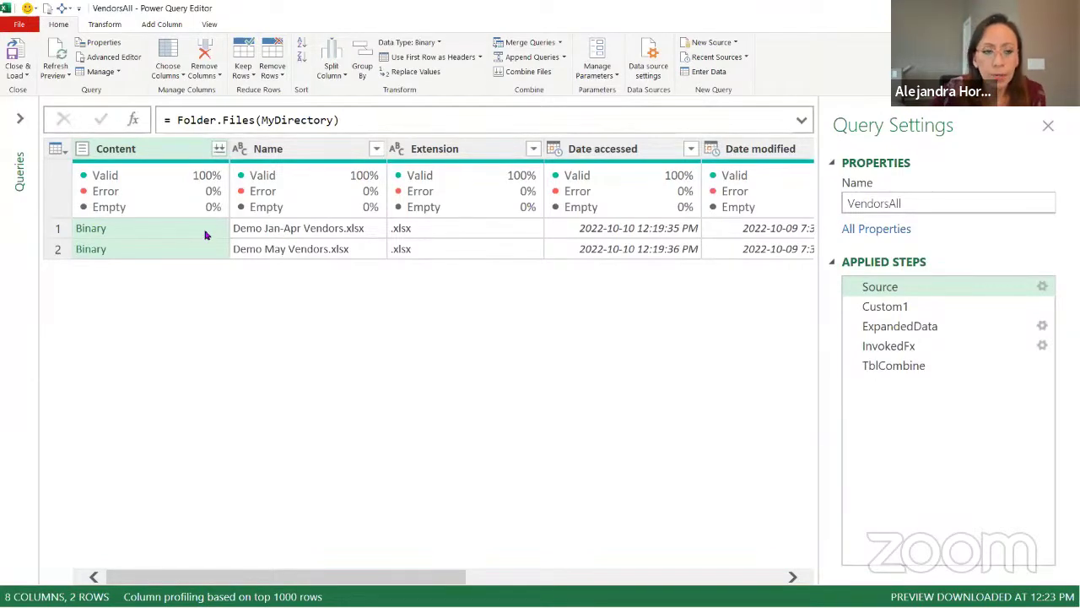
# Step: Preview the Jan-Apr workbook's sheets at Custom1 and examine its Table.TransformColumns formula
pyautogui.click(202, 238)
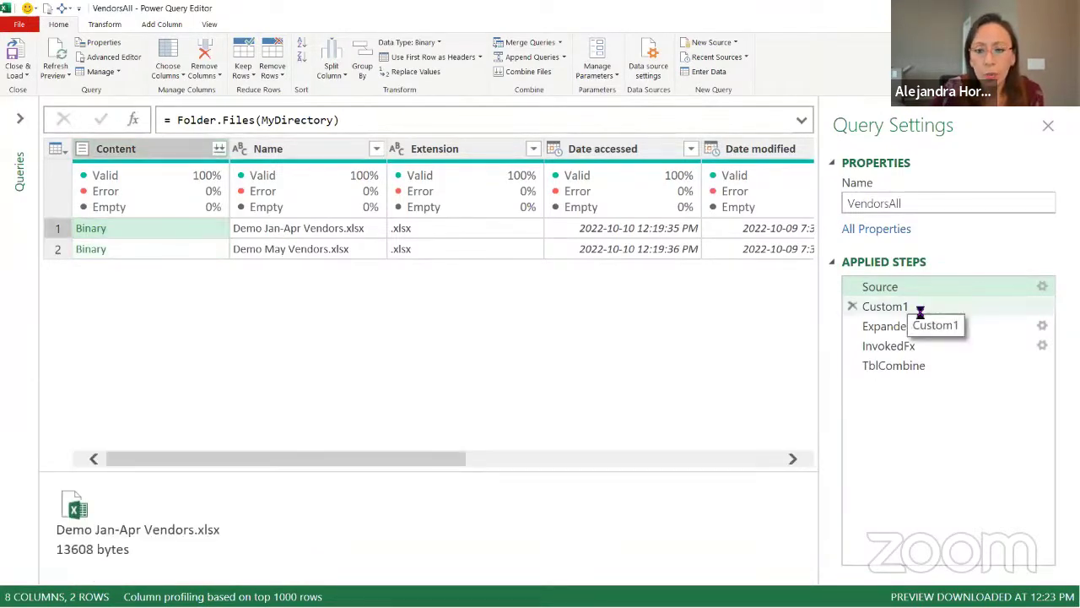
pyautogui.click(918, 308)
pyautogui.click(202, 236)
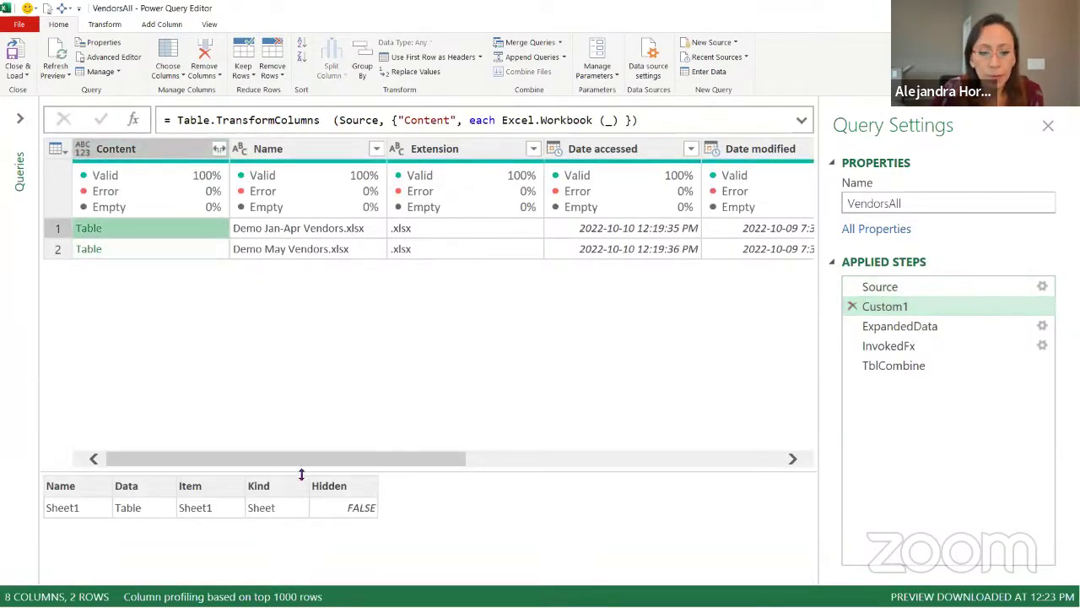
pyautogui.moveTo(301, 474); pyautogui.dragTo(301, 306)
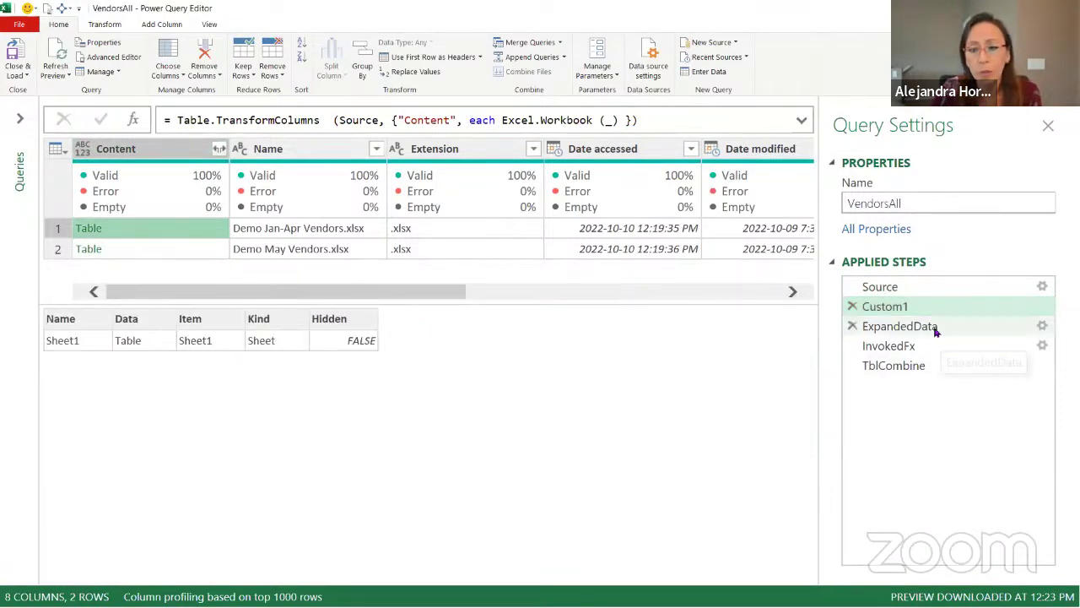
pyautogui.click(426, 120)
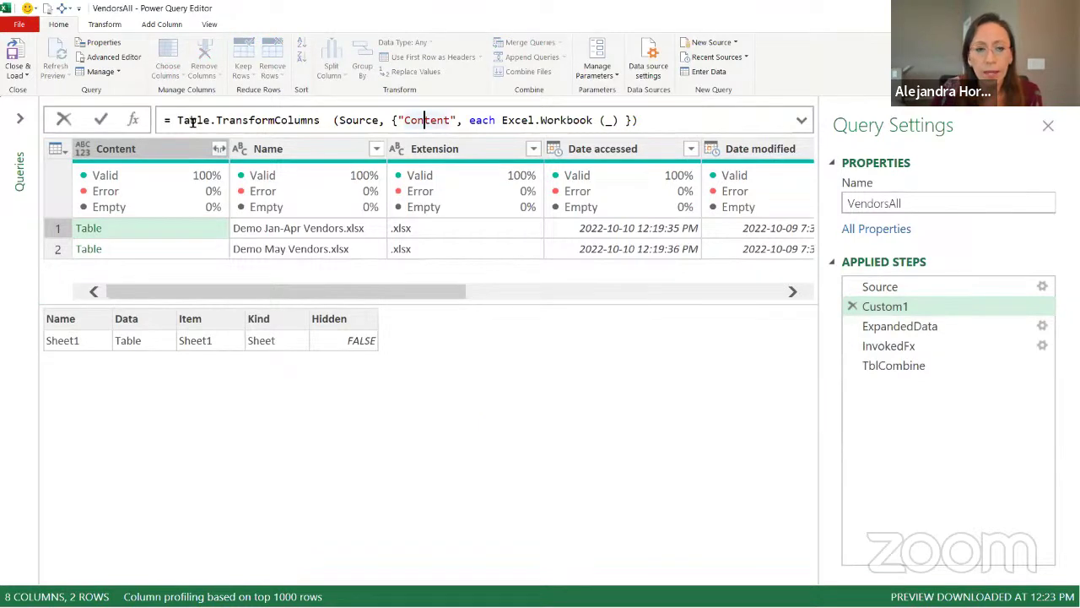
pyautogui.moveTo(191, 120); pyautogui.dragTo(332, 120)
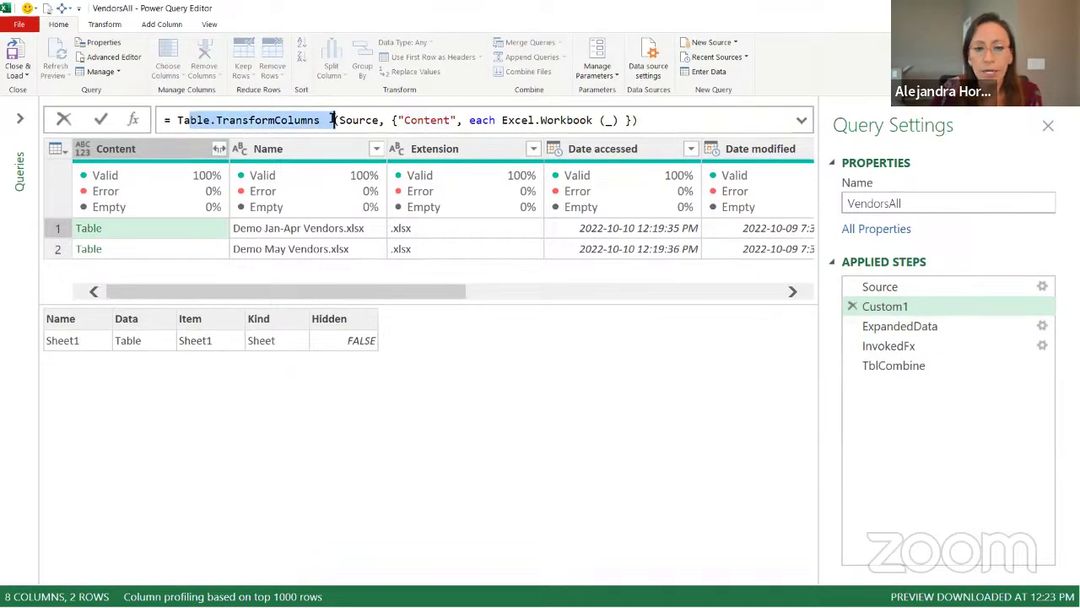
# Step: Compare Custom1 with ExpandedData, preview the Jan-Apr and May raw sheet data, and show the Queries pane
pyautogui.click(922, 330)
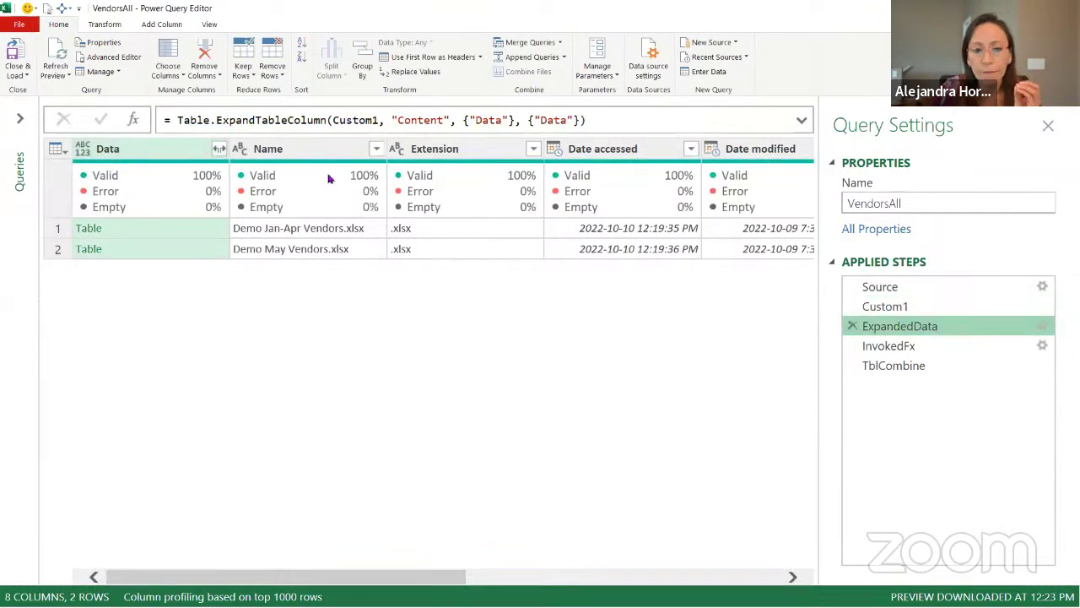
pyautogui.click(197, 237)
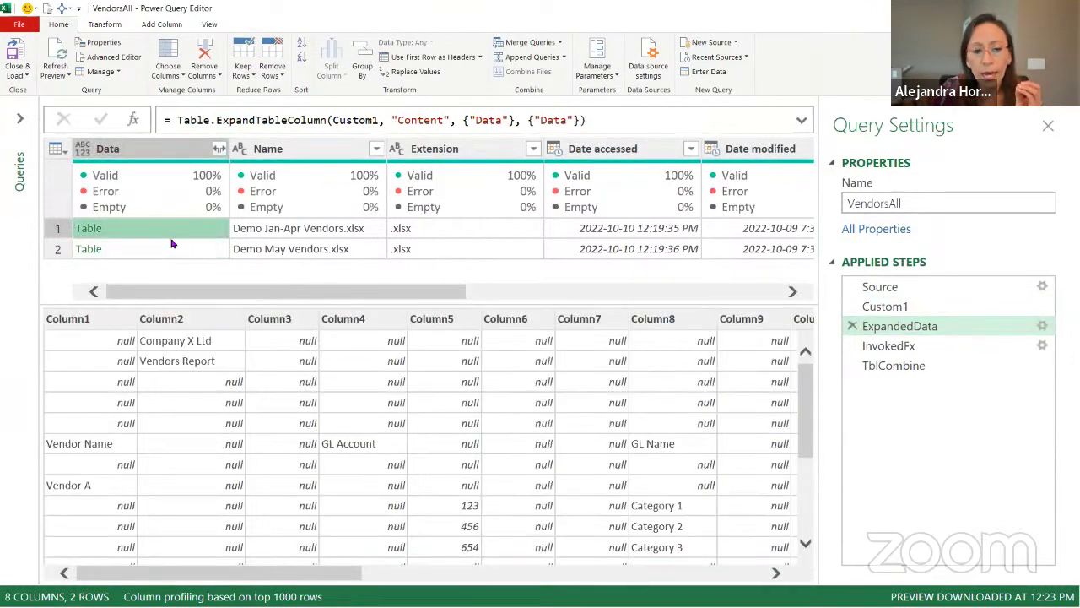
pyautogui.click(938, 308)
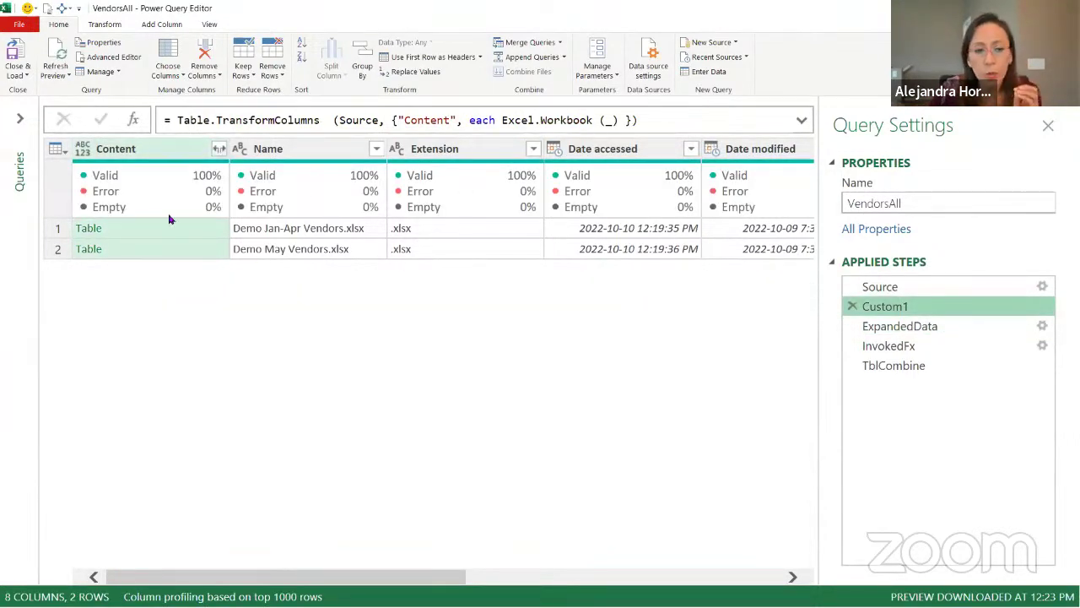
pyautogui.click(915, 325)
pyautogui.click(902, 307)
pyautogui.click(120, 228)
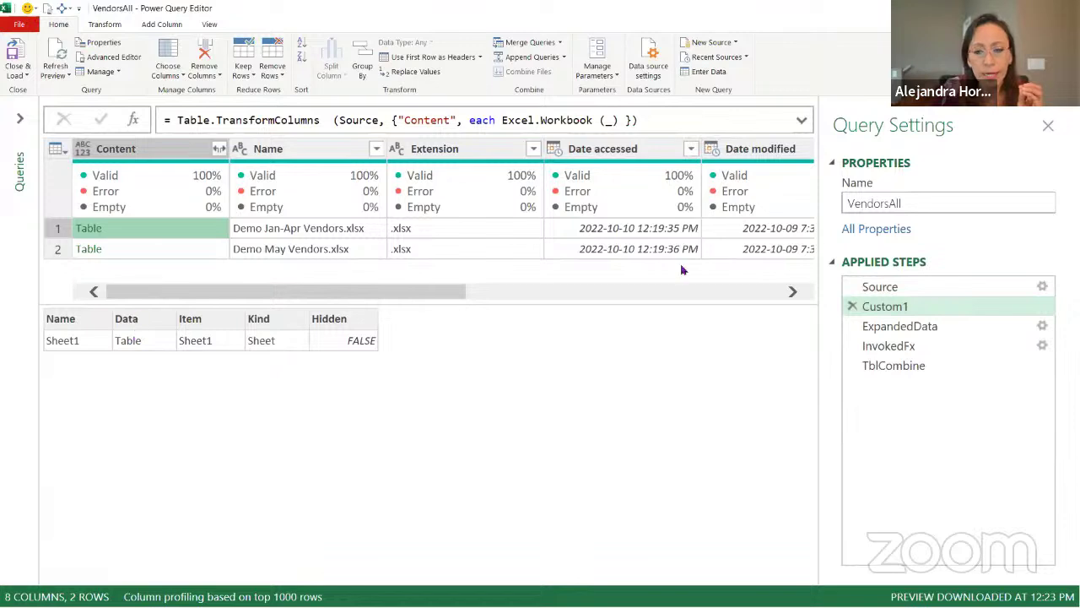
pyautogui.click(937, 329)
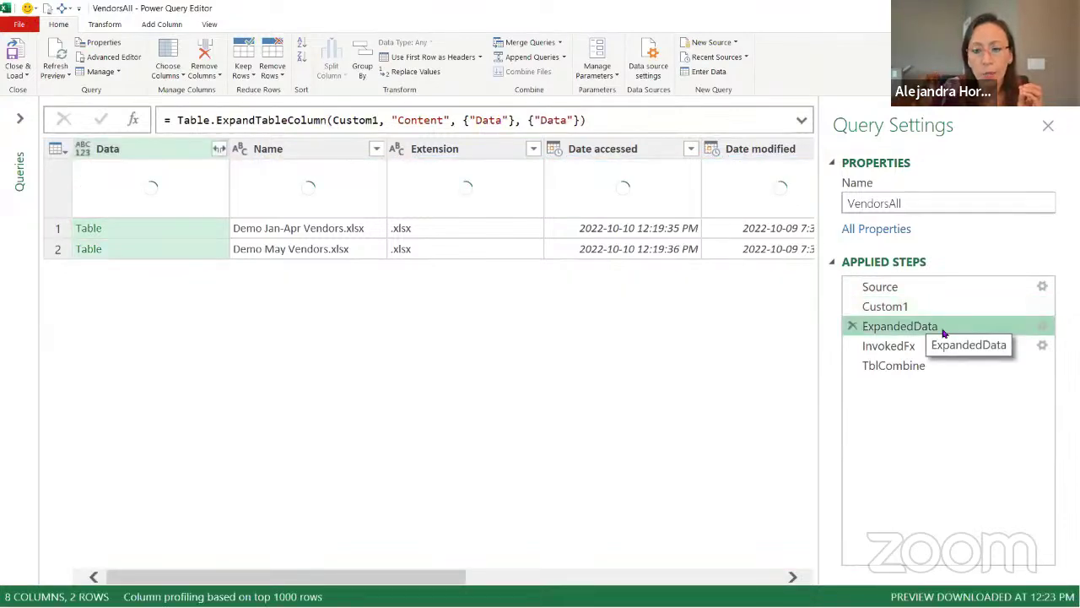
pyautogui.click(188, 232)
pyautogui.click(194, 249)
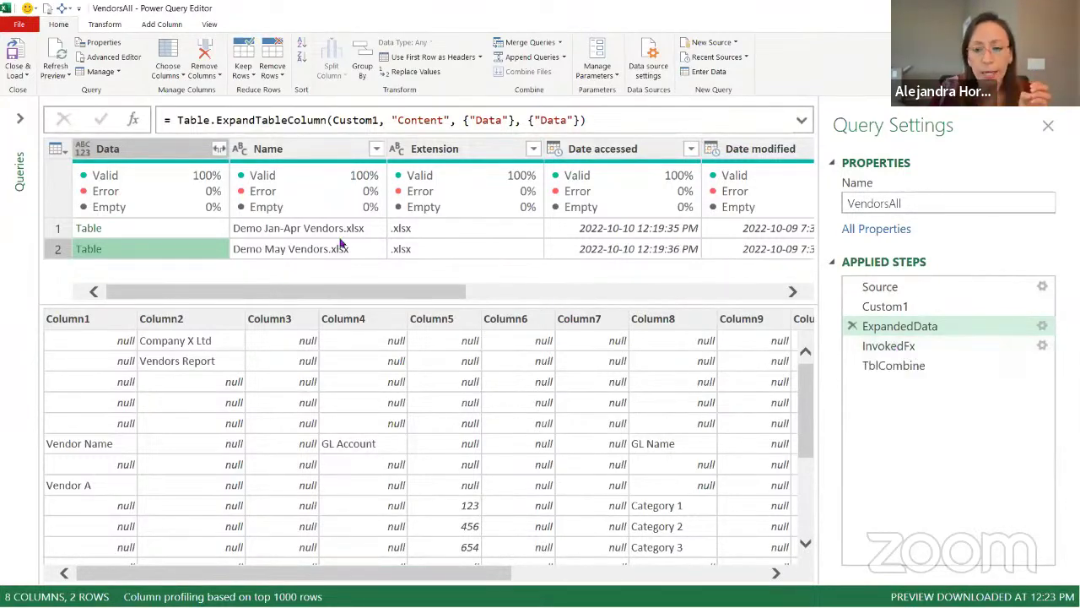
pyautogui.click(20, 118)
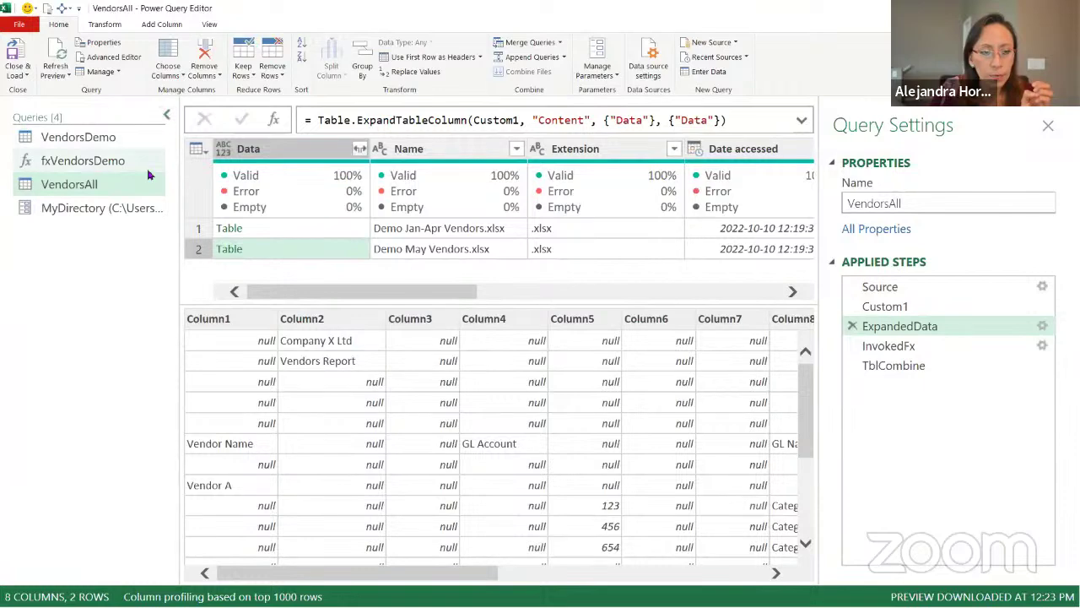
# Step: Open the VendorsDemo query and browse its Start, Navigation and Source steps
pyautogui.click(113, 139)
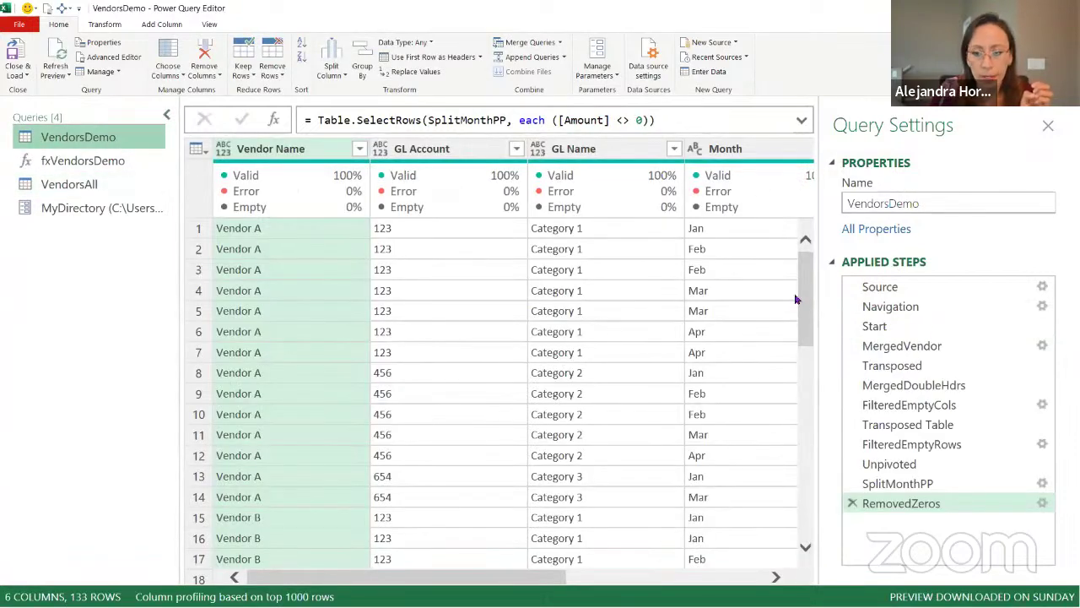
pyautogui.click(923, 326)
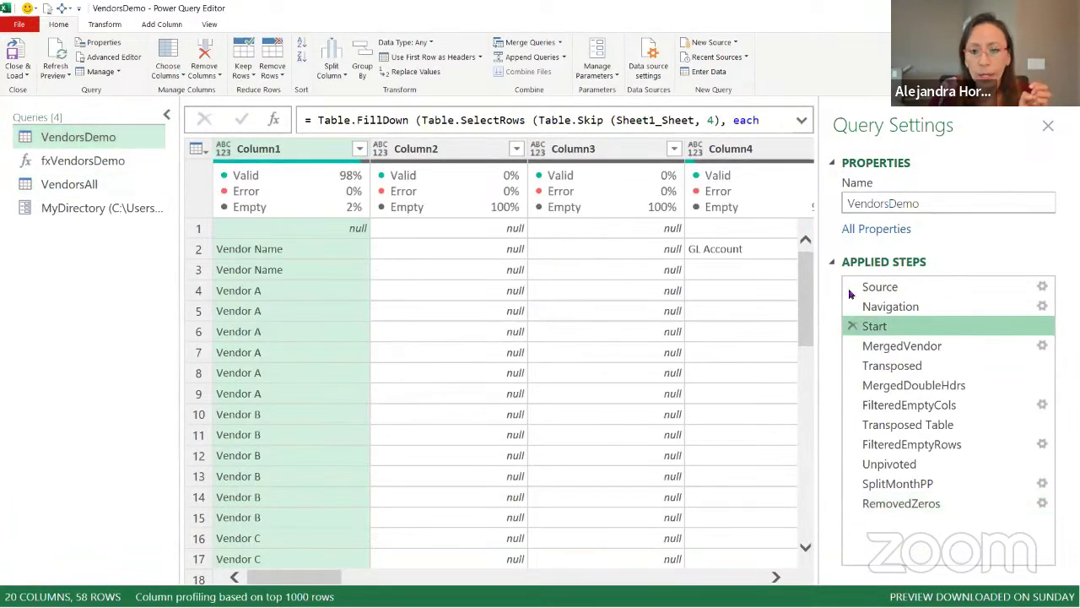
pyautogui.click(945, 307)
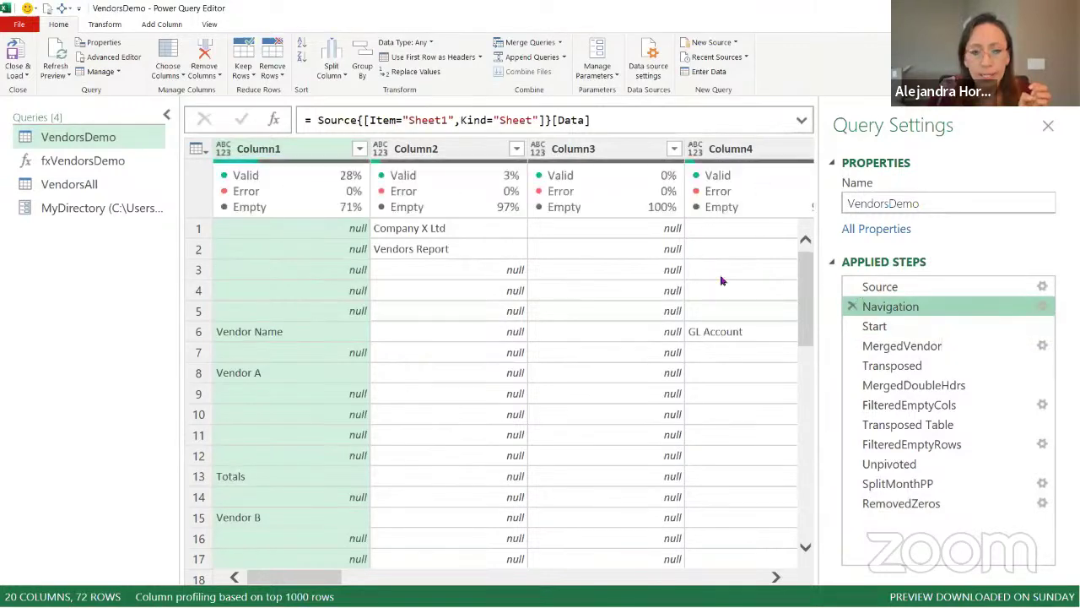
pyautogui.click(932, 288)
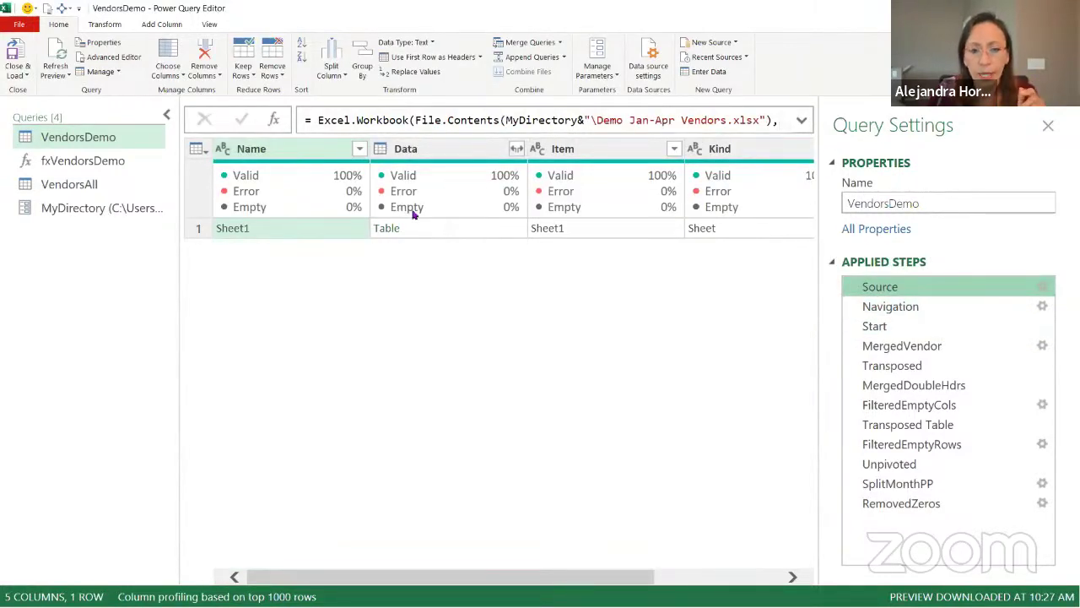
pyautogui.click(933, 309)
pyautogui.moveTo(335, 218)
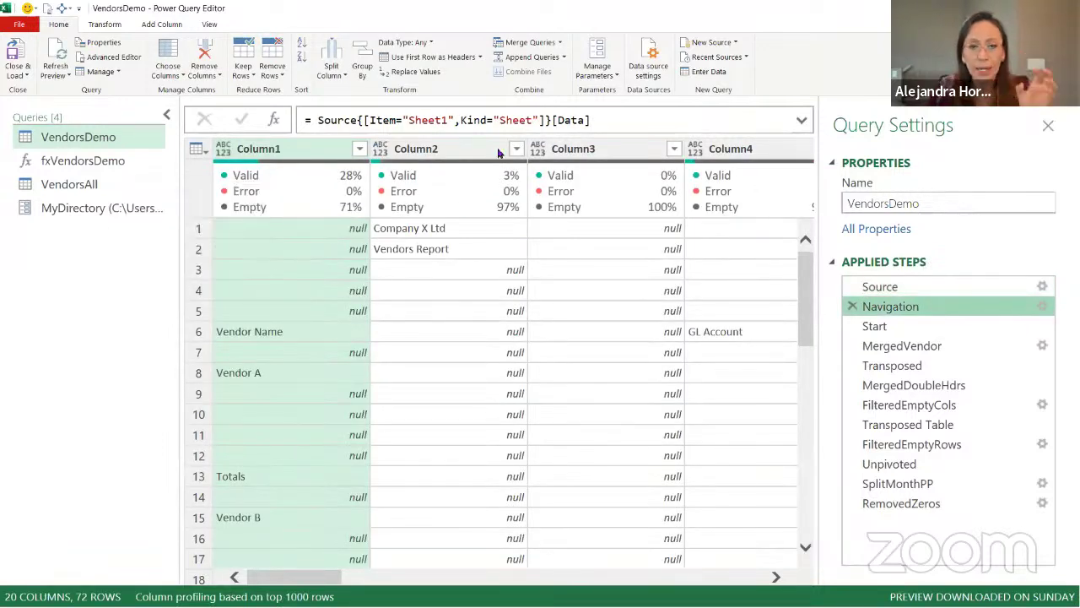
# Step: Hide the Queries pane and highlight the Table.Skip part of the Start formula, which skips 4 rows
pyautogui.click(166, 115)
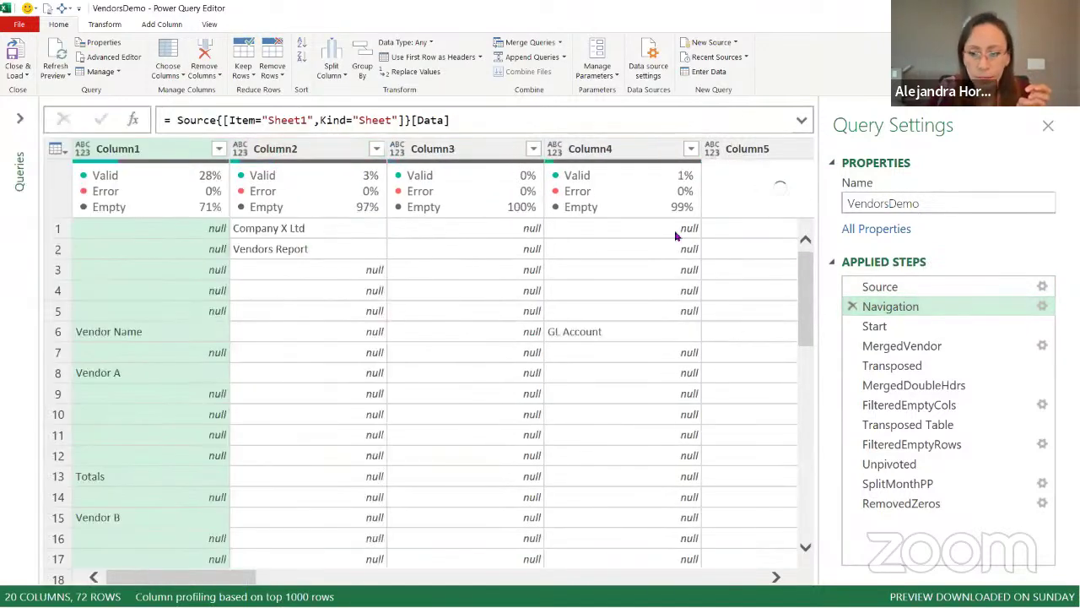
pyautogui.click(899, 327)
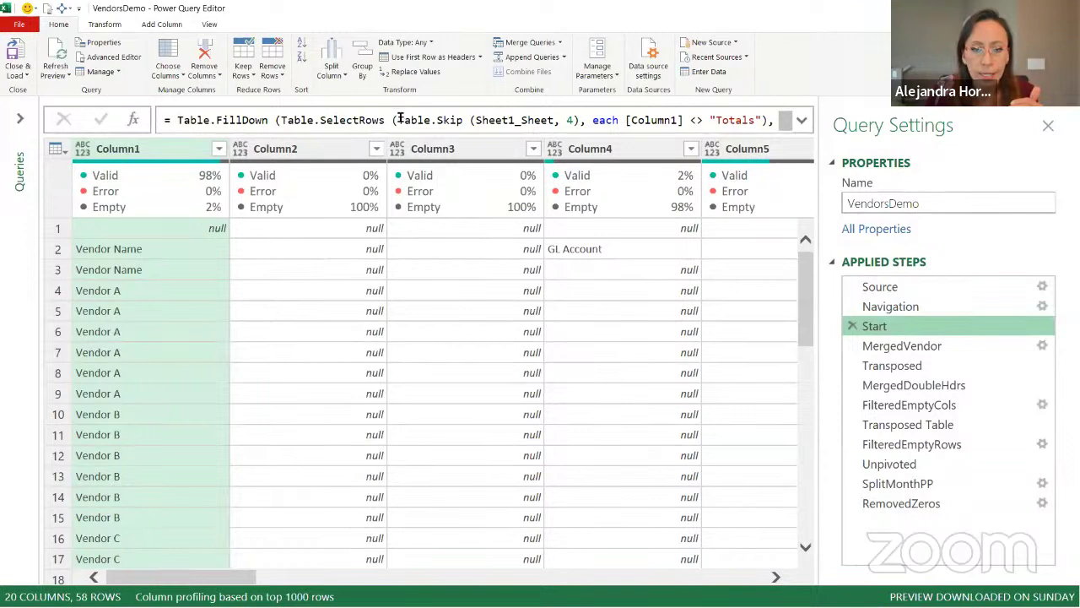
pyautogui.moveTo(394, 120); pyautogui.dragTo(584, 119)
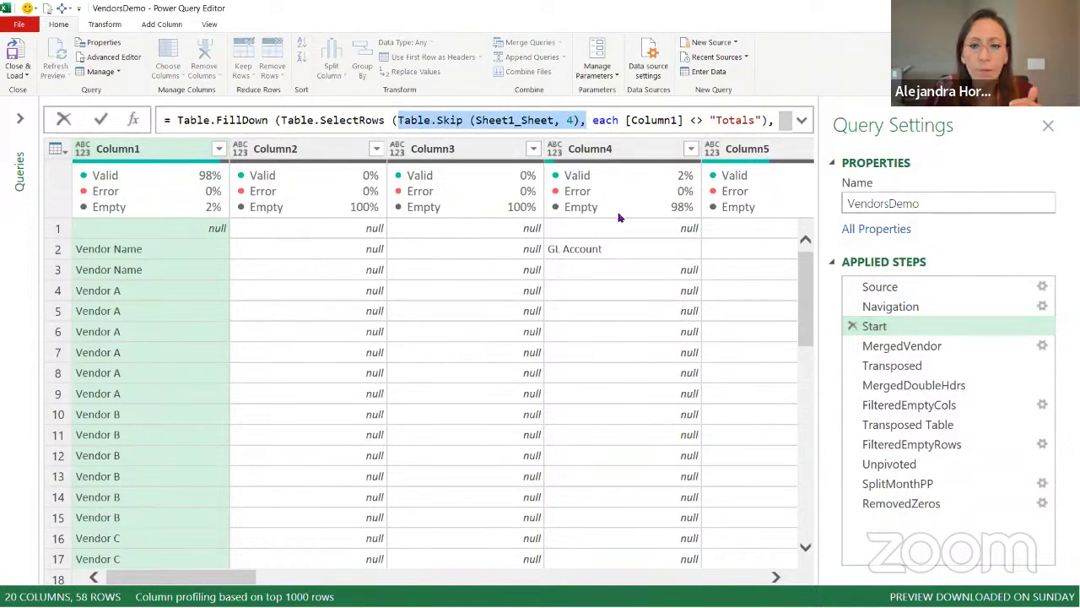
pyautogui.press('Escape')
# Step: Dismiss the Navigation window and inspect the first raw Sheet1 rows, including Vendors Report
pyautogui.doubleClick(878, 306)
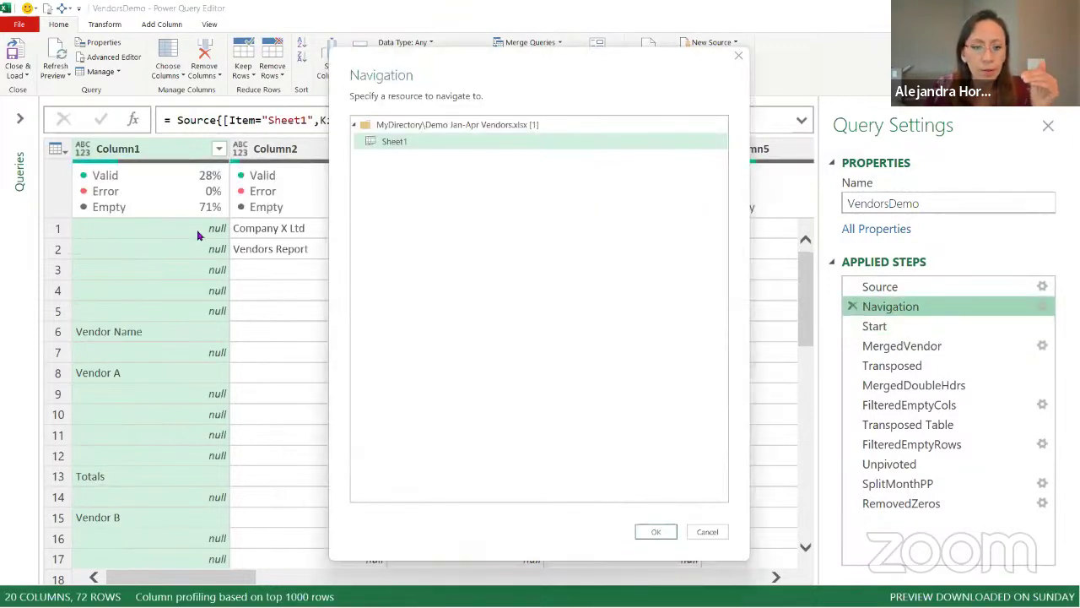
pyautogui.press('Escape')
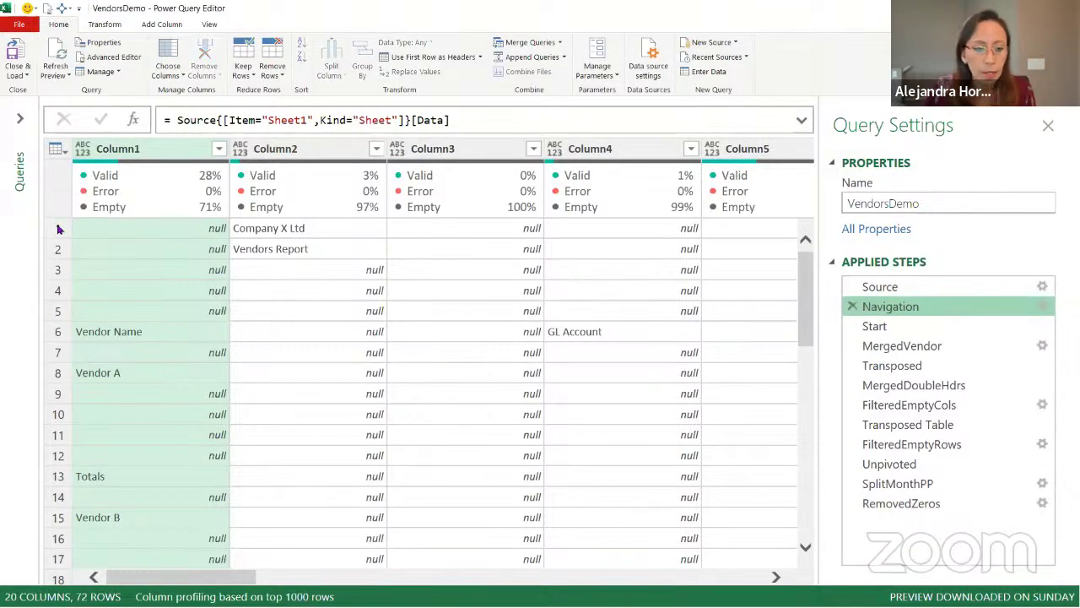
pyautogui.click(54, 228)
pyautogui.click(58, 248)
pyautogui.click(59, 269)
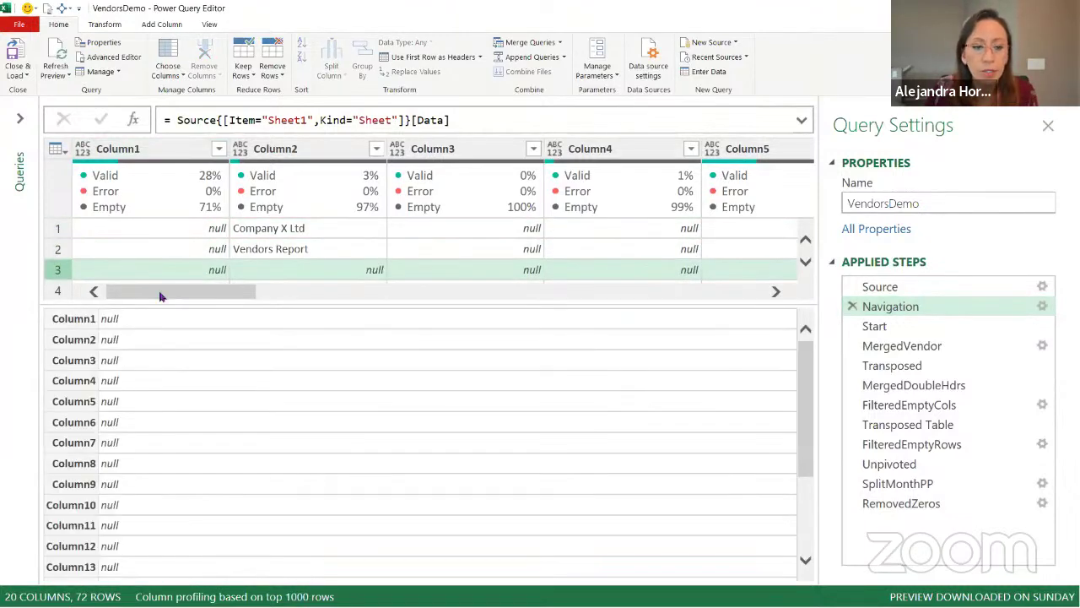
pyautogui.moveTo(156, 304); pyautogui.dragTo(151, 334)
pyautogui.scroll(-2, 202, 287)
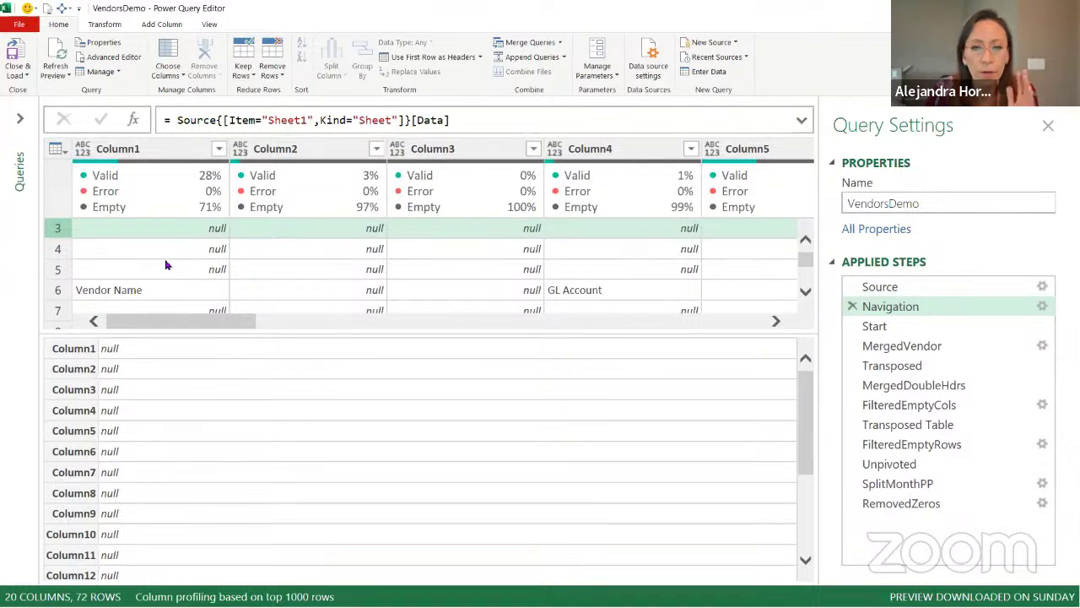
# Step: Inspect row 5's month headers, including the Jan and Feb values
pyautogui.click(66, 272)
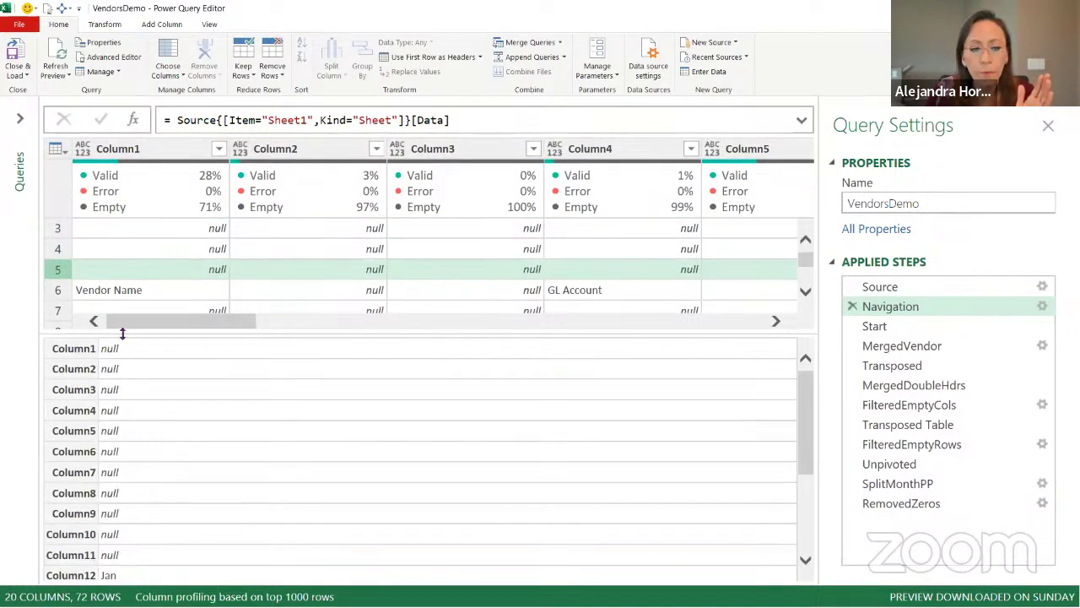
pyautogui.moveTo(116, 329); pyautogui.dragTo(467, 361)
pyautogui.click(433, 273)
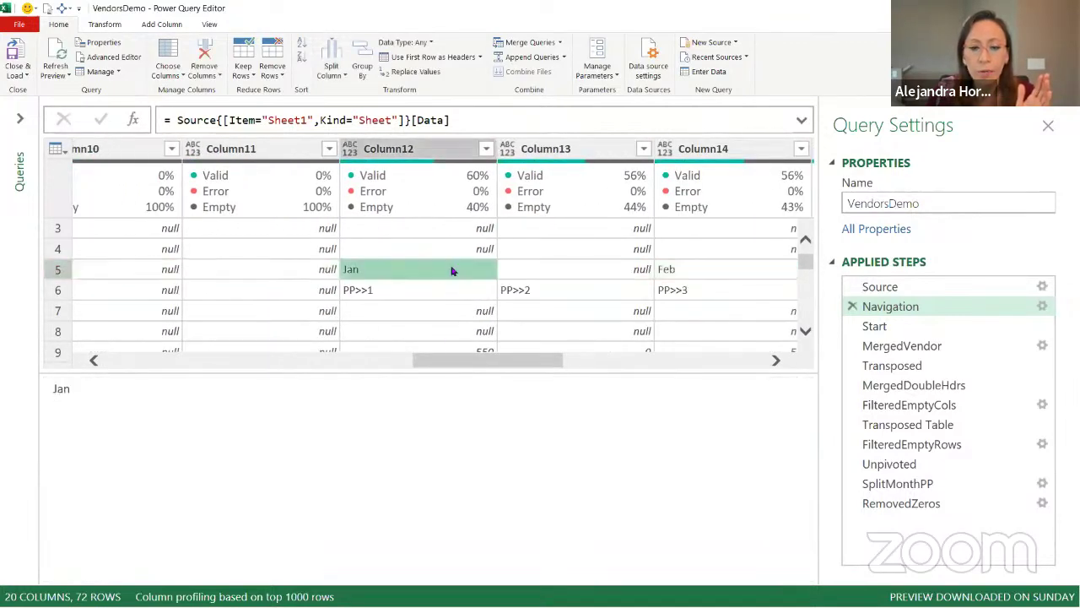
pyautogui.click(720, 274)
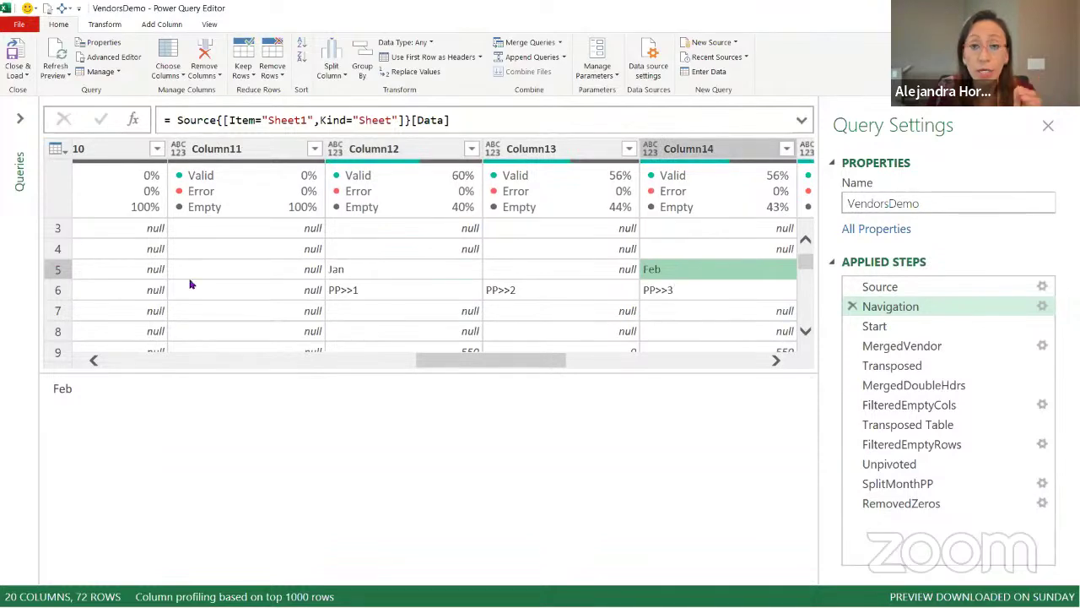
# Step: At the Start step, highlight the Table.Skip, Table.SelectRows and FillDown parts, then expand the formula
pyautogui.click(921, 331)
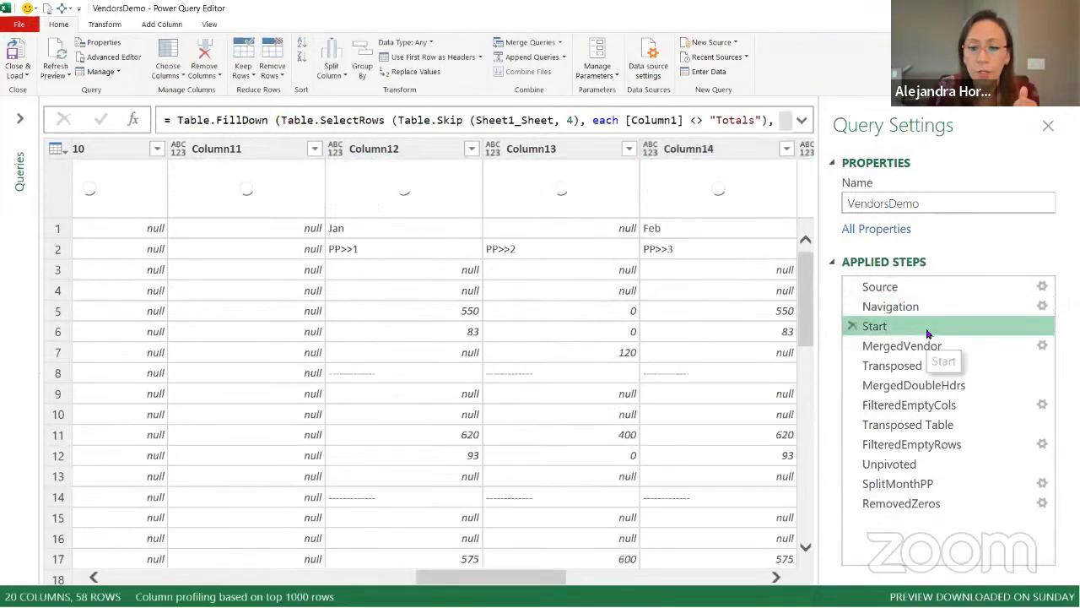
pyautogui.moveTo(398, 120); pyautogui.dragTo(577, 119)
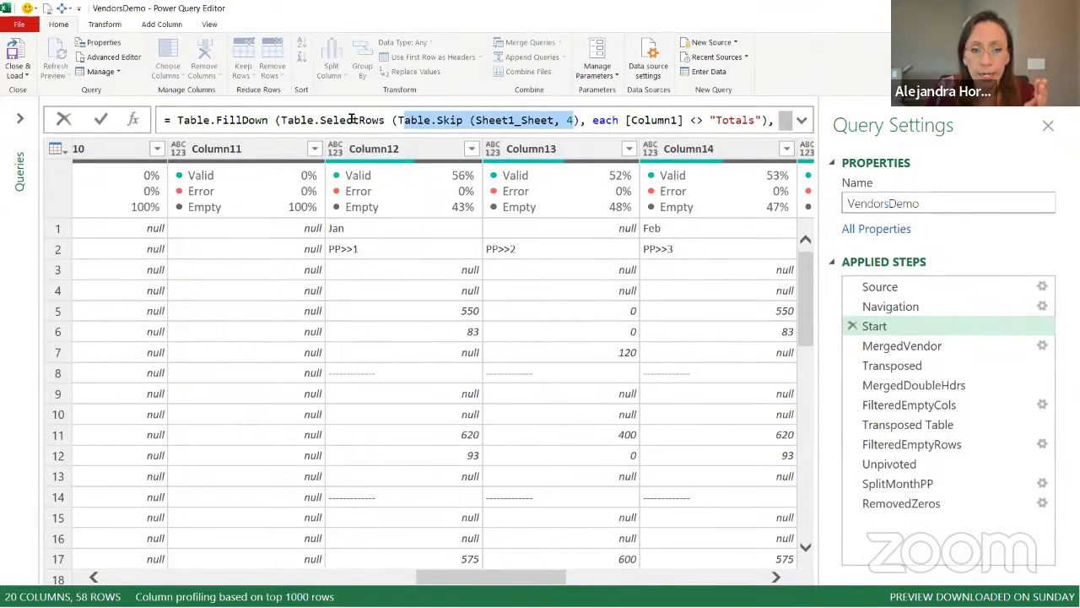
pyautogui.moveTo(276, 120); pyautogui.dragTo(770, 123)
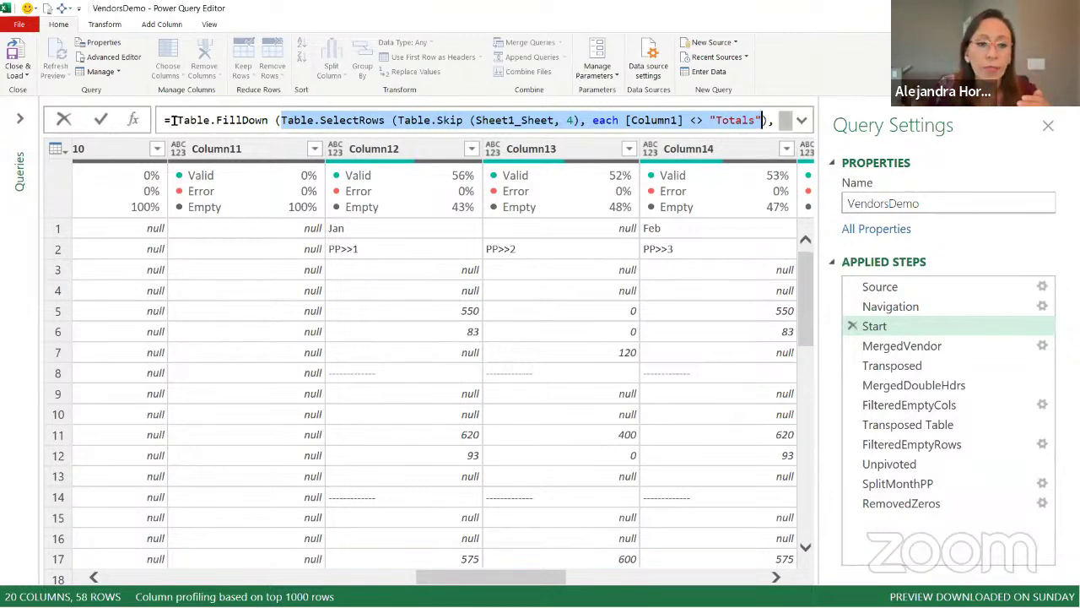
pyautogui.moveTo(178, 120); pyautogui.dragTo(793, 123)
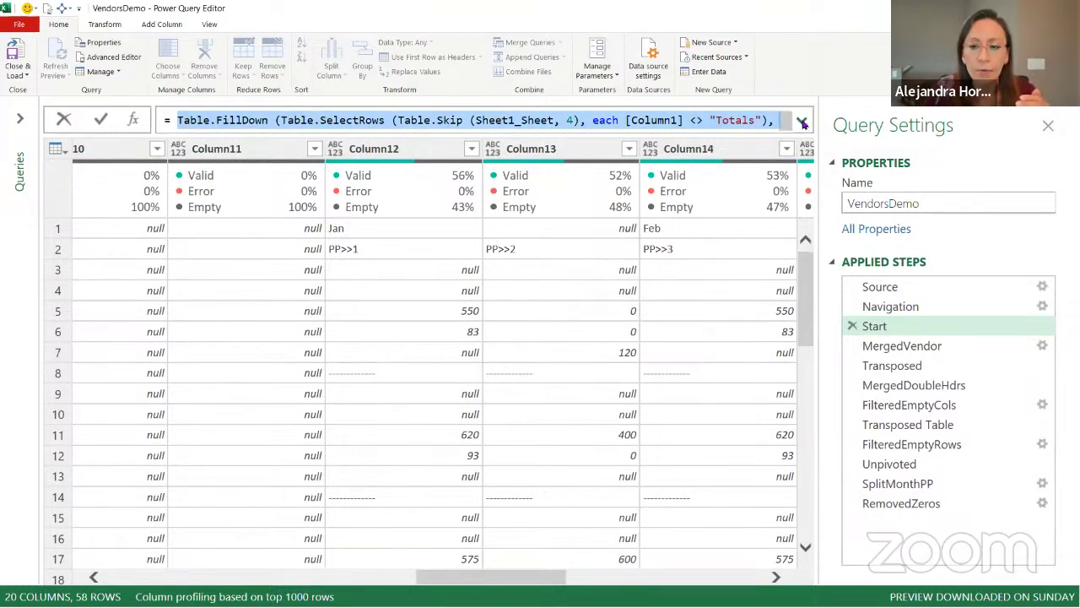
pyautogui.click(802, 120)
pyautogui.moveTo(438, 580); pyautogui.dragTo(178, 580)
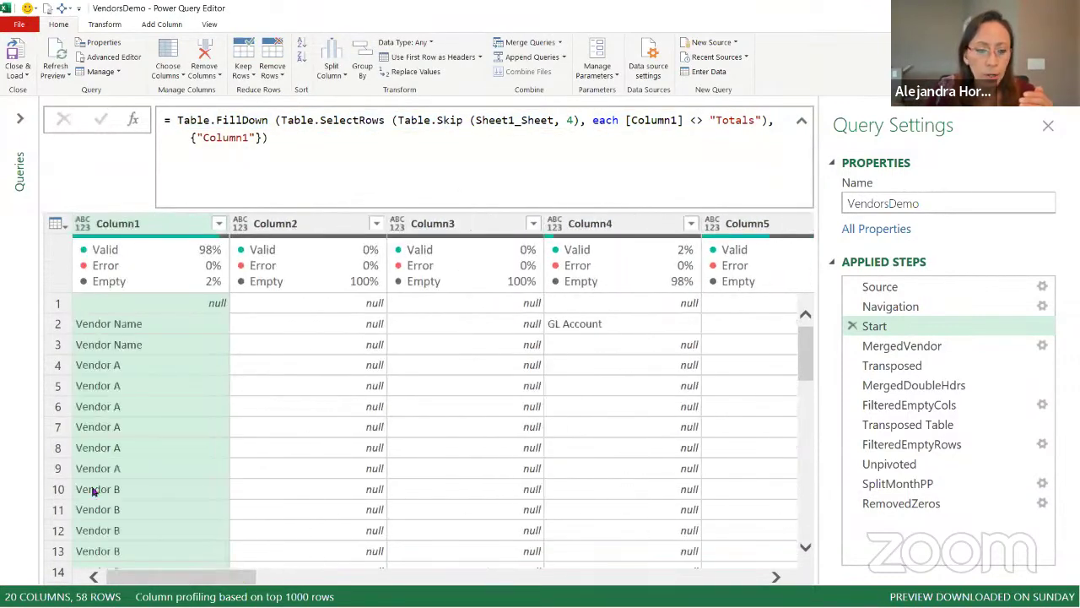
# Step: Inspect row 9 of the raw Navigation data in an enlarged grid, then return to Start
pyautogui.click(888, 308)
pyautogui.scroll(-2, 156, 366)
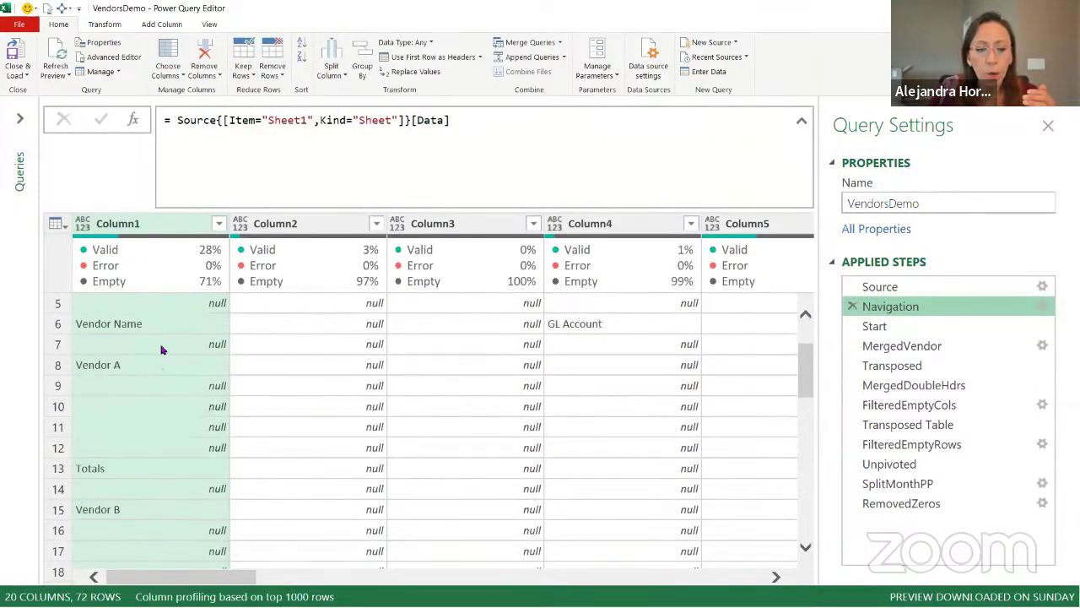
pyautogui.click(60, 344)
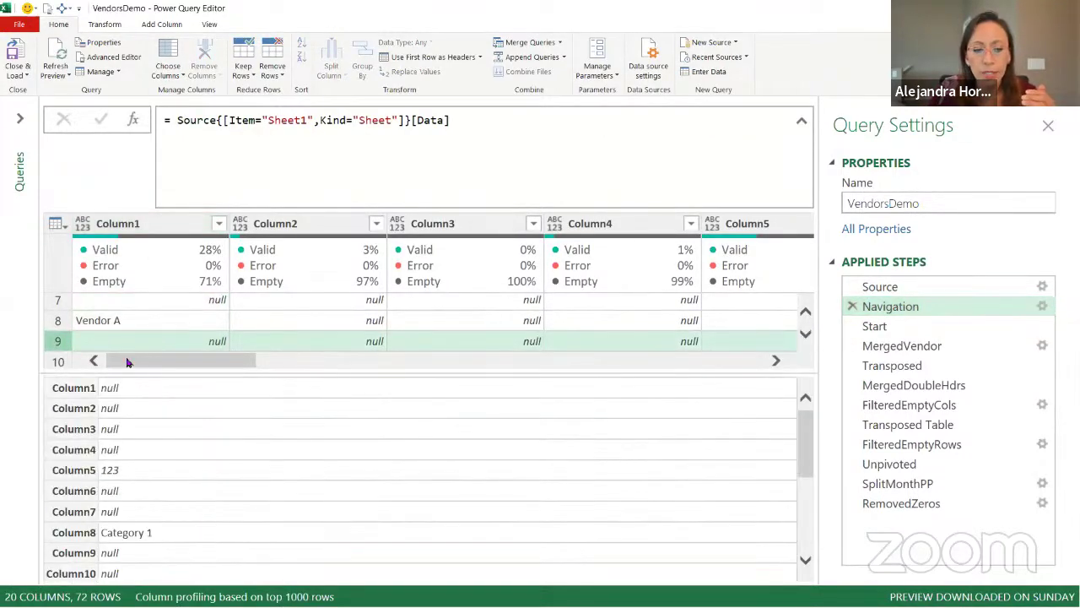
pyautogui.moveTo(122, 373); pyautogui.dragTo(124, 425)
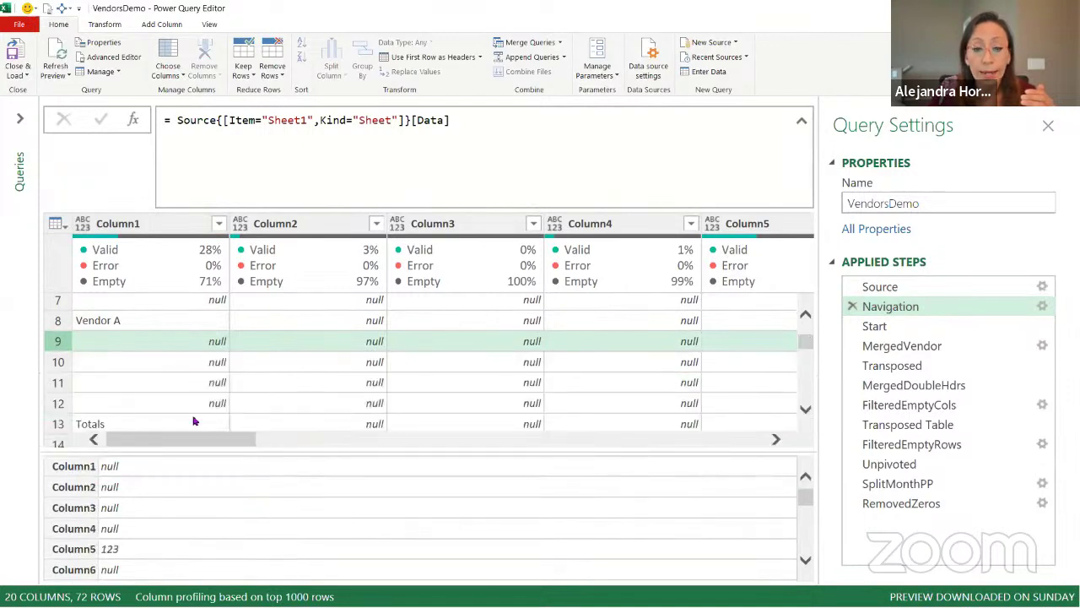
pyautogui.moveTo(190, 440); pyautogui.dragTo(327, 440)
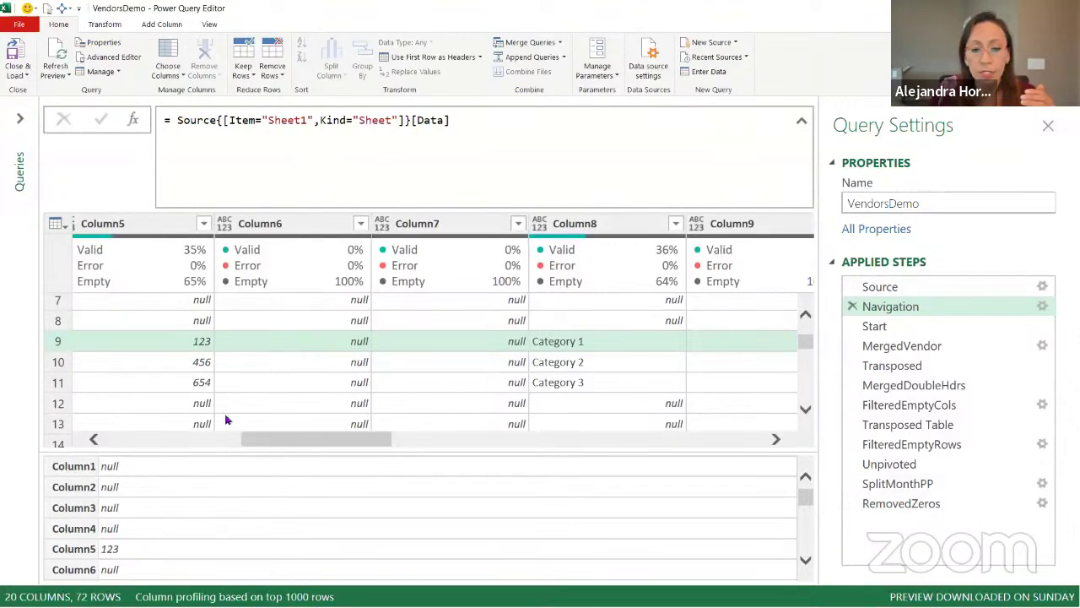
pyautogui.moveTo(369, 444); pyautogui.dragTo(552, 448)
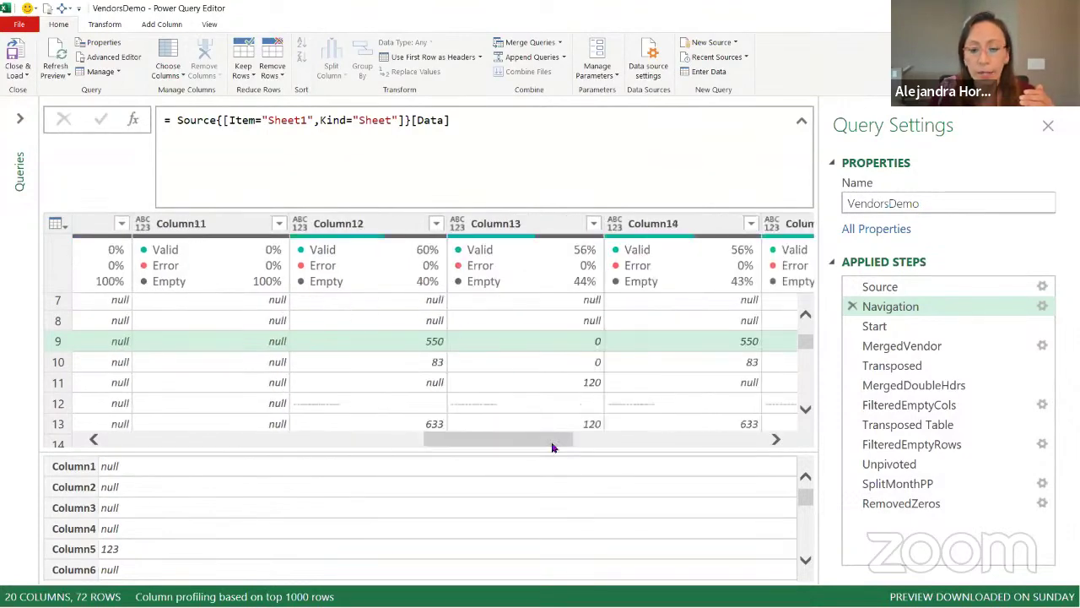
pyautogui.click(921, 327)
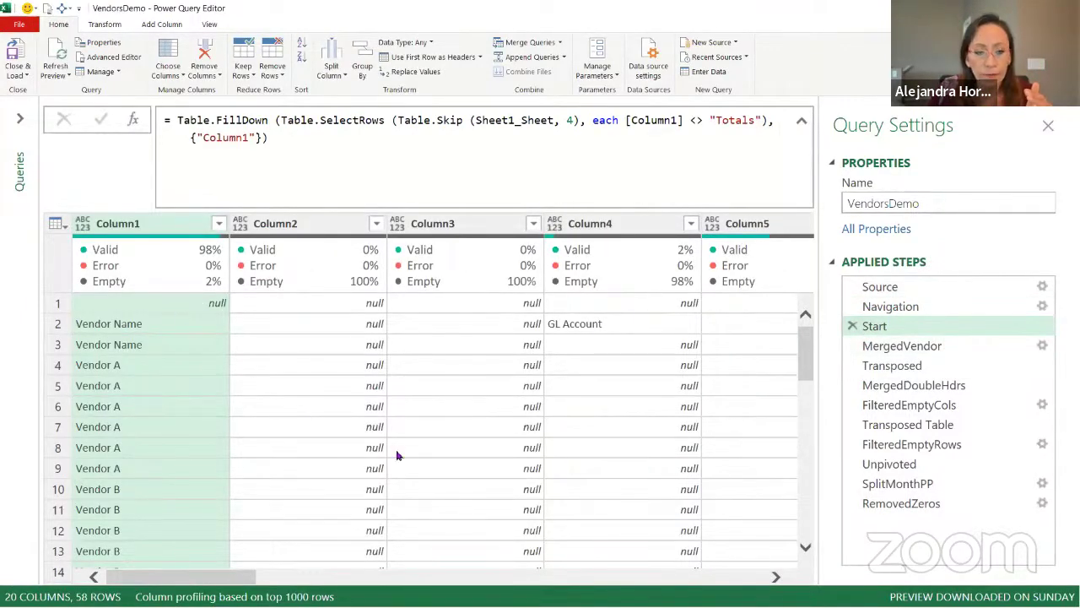
# Step: Compare MergedVendor with Start, including Column1's null cells, and view the MergedVendor formula unchanged
pyautogui.click(915, 347)
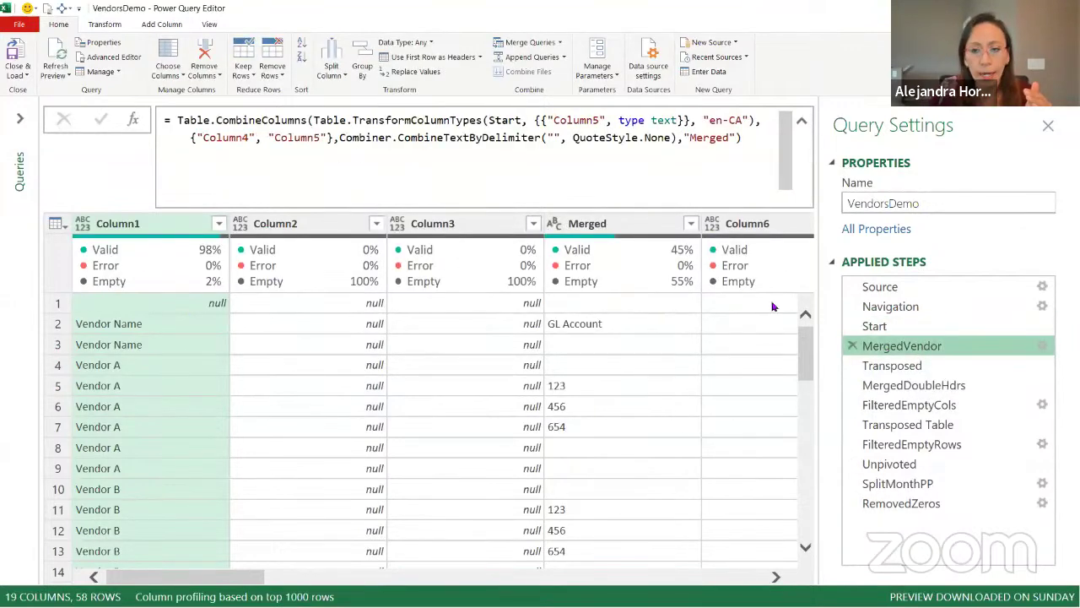
pyautogui.click(888, 325)
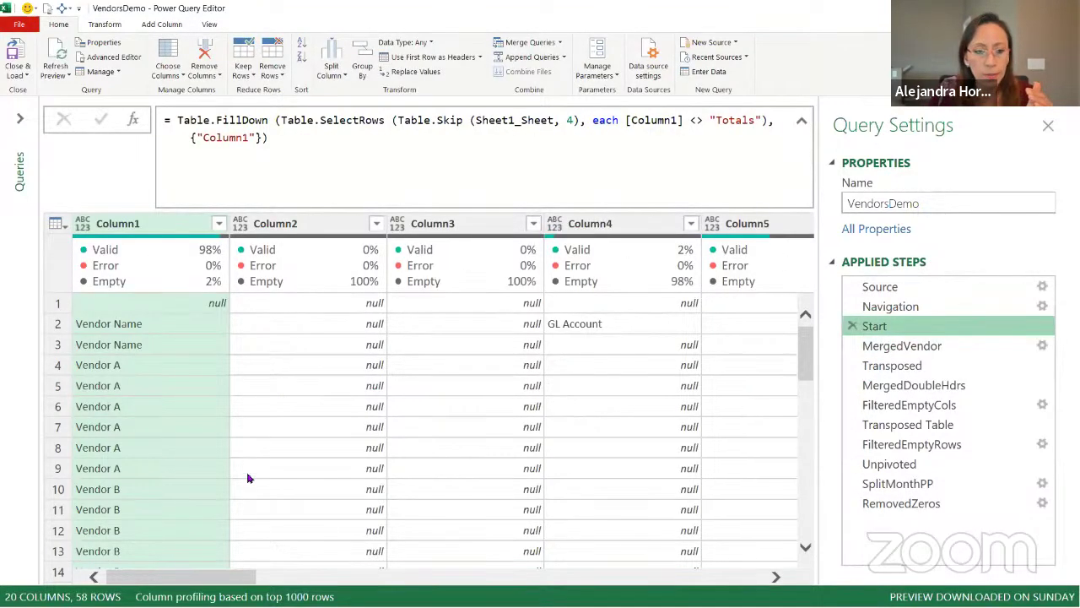
pyautogui.click(205, 305)
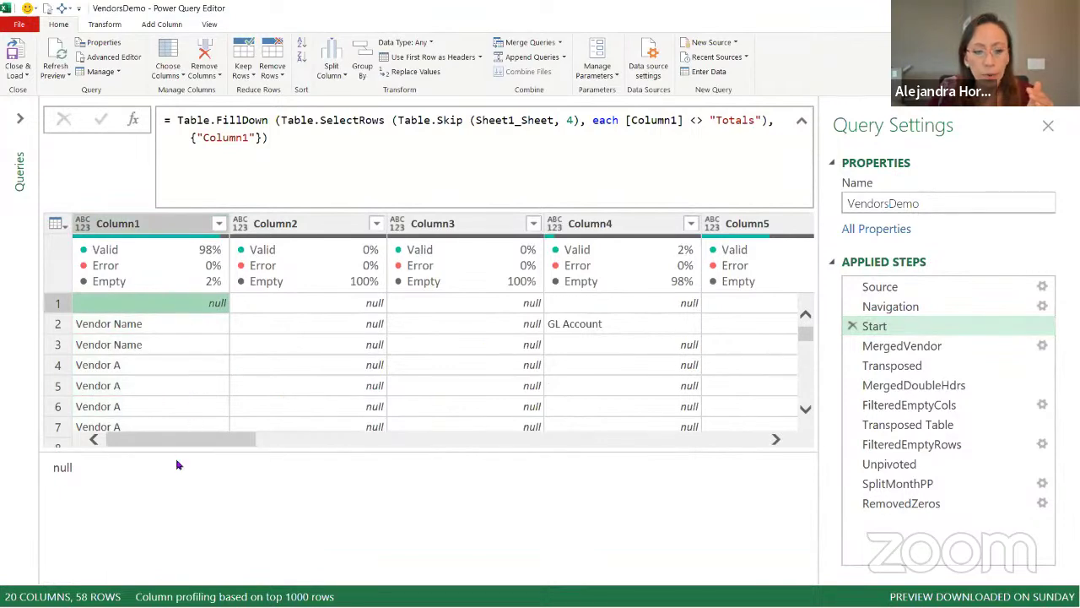
pyautogui.moveTo(189, 444); pyautogui.dragTo(285, 441)
pyautogui.click(919, 346)
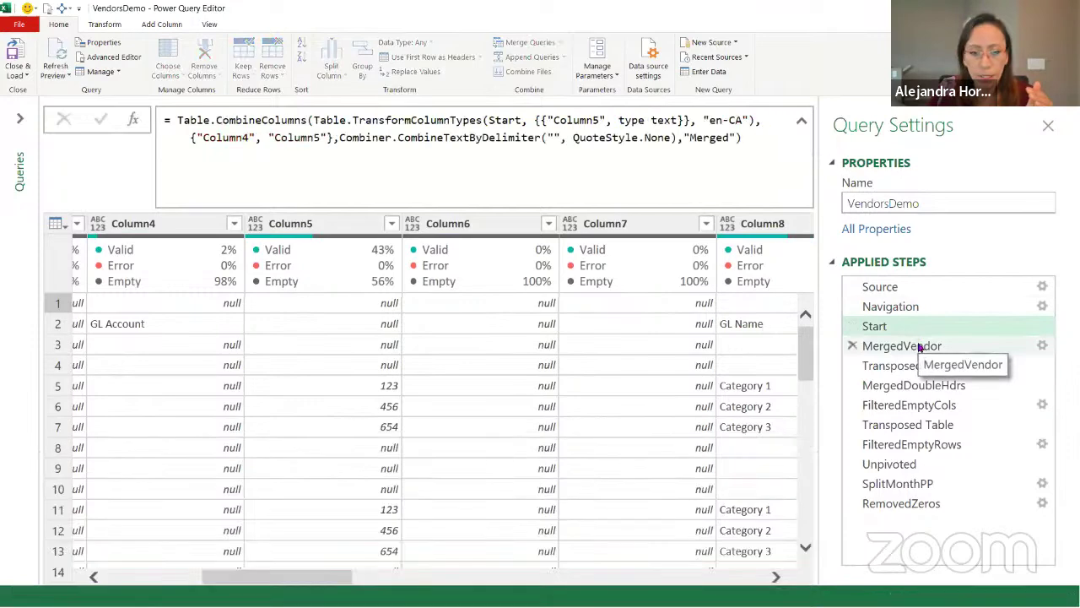
pyautogui.click(669, 137)
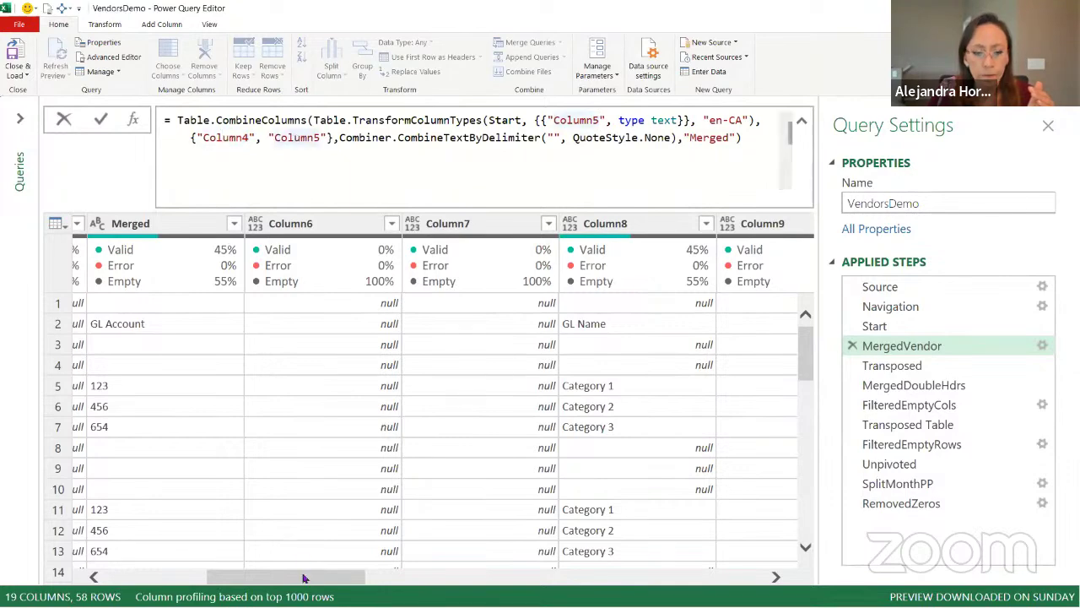
pyautogui.click(225, 579)
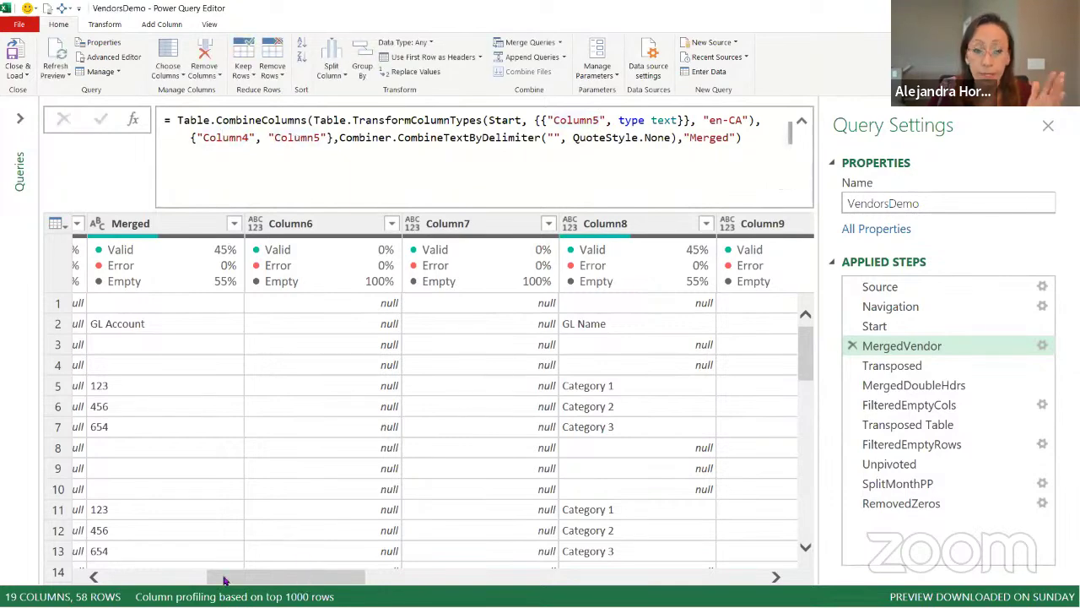
pyautogui.click(921, 326)
# Step: Inspect Column4 and Column5 values at the Start step, including the GL Account cell
pyautogui.click(176, 224)
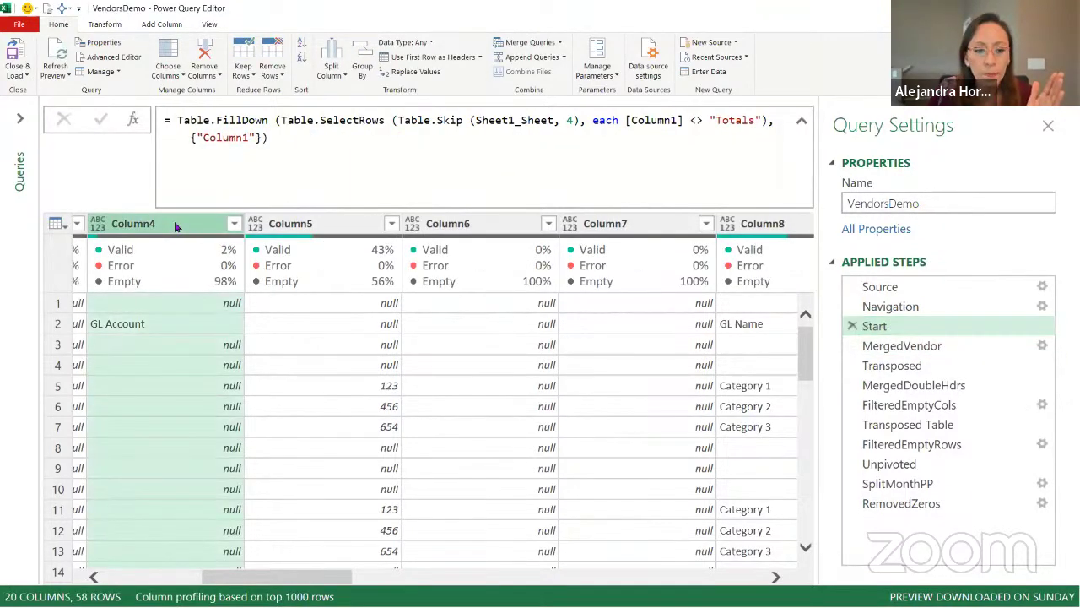
pyautogui.click(319, 224)
pyautogui.click(174, 223)
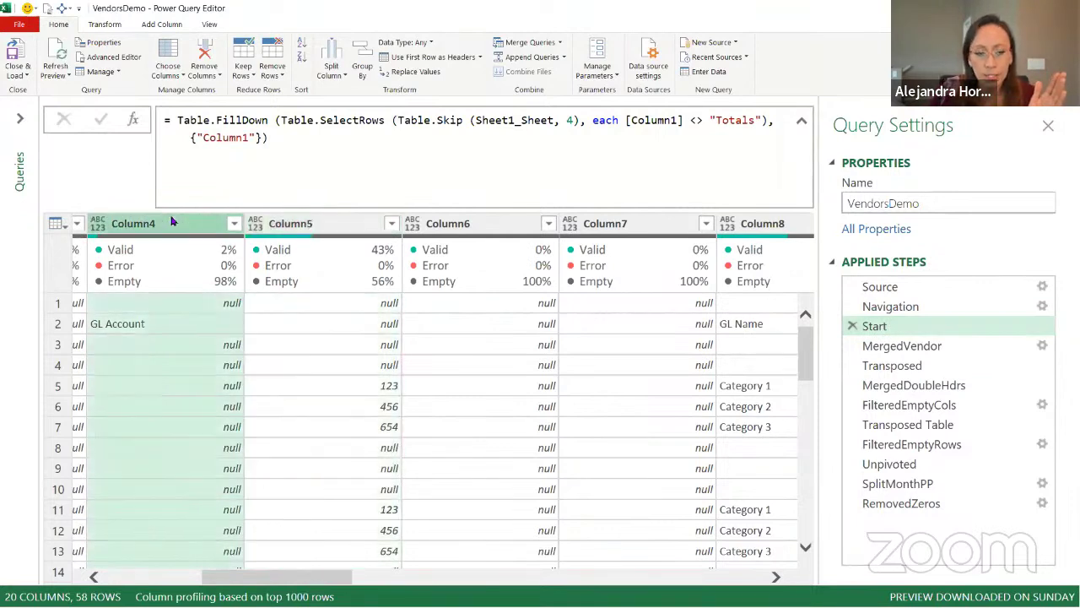
pyautogui.click(146, 328)
pyautogui.click(307, 332)
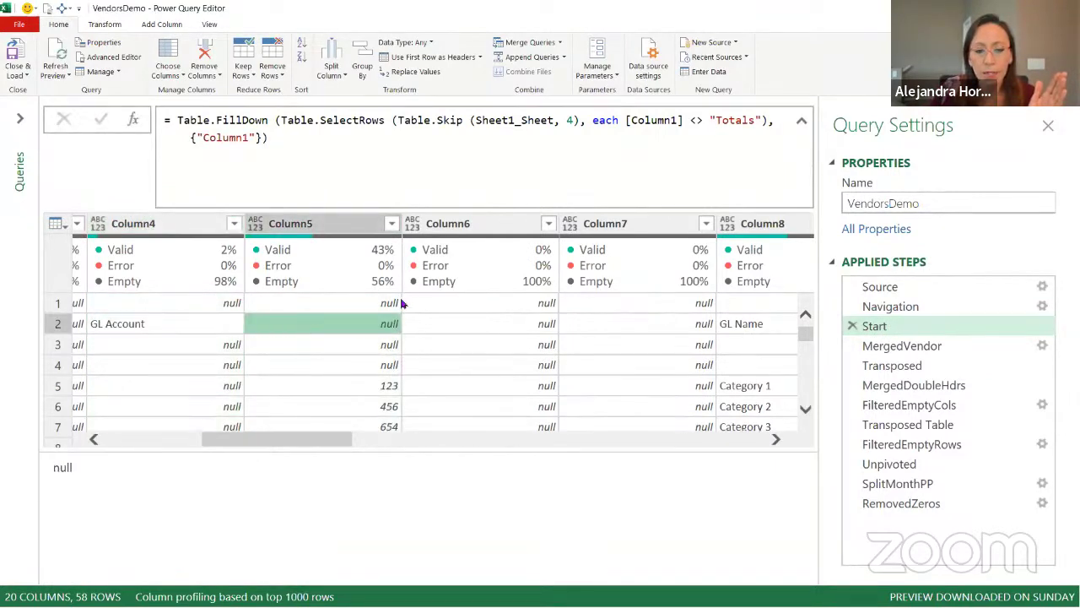
pyautogui.scroll(-1, 403, 394)
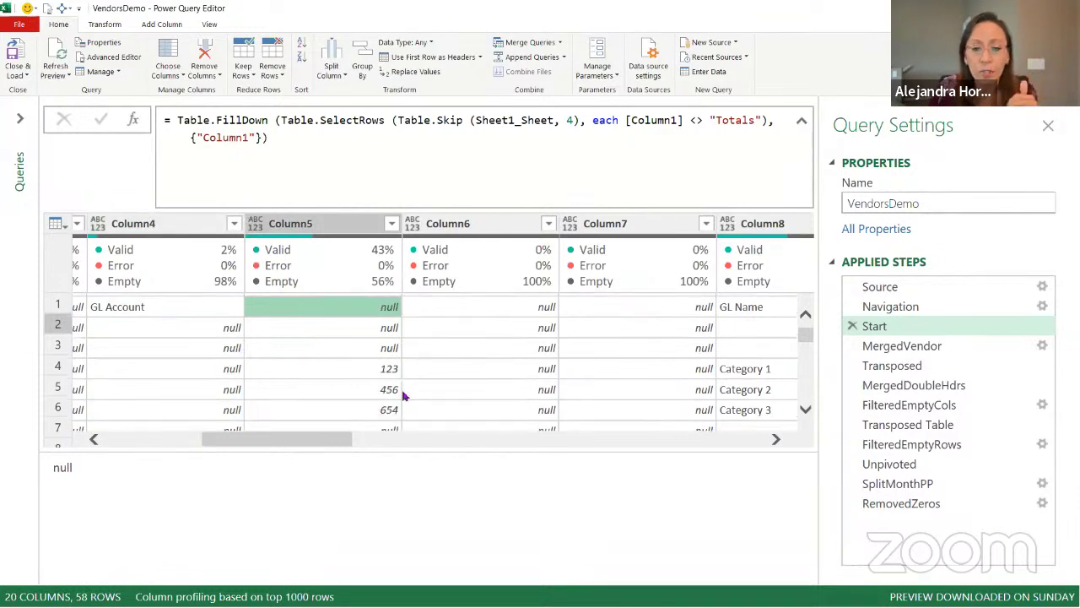
# Step: Check Column4 and Column5 value lists without filtering, then view the MergedVendor step
pyautogui.click(234, 224)
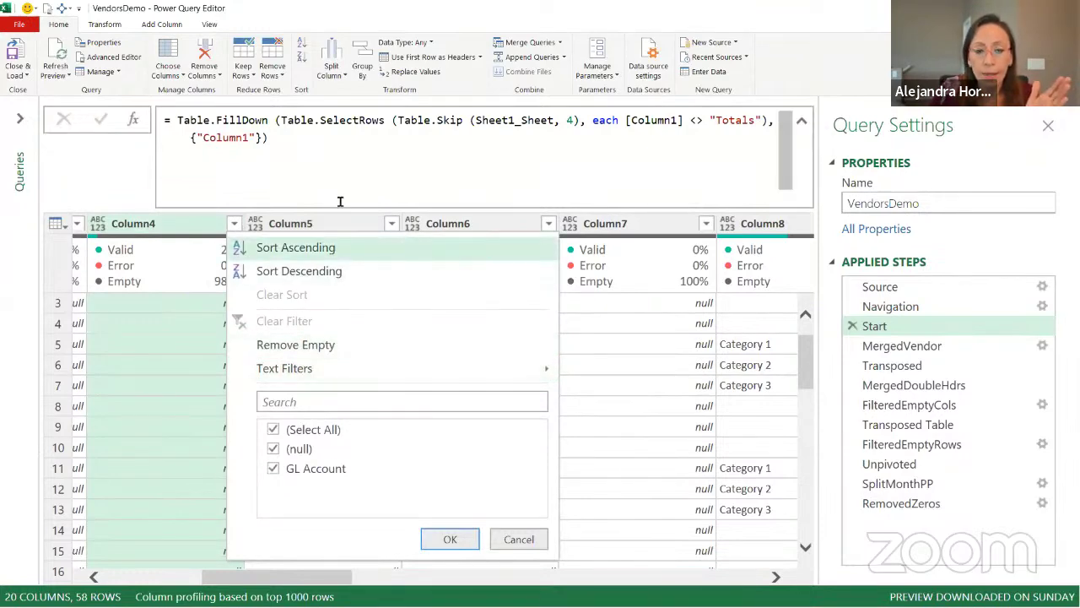
pyautogui.press('Escape')
pyautogui.click(391, 224)
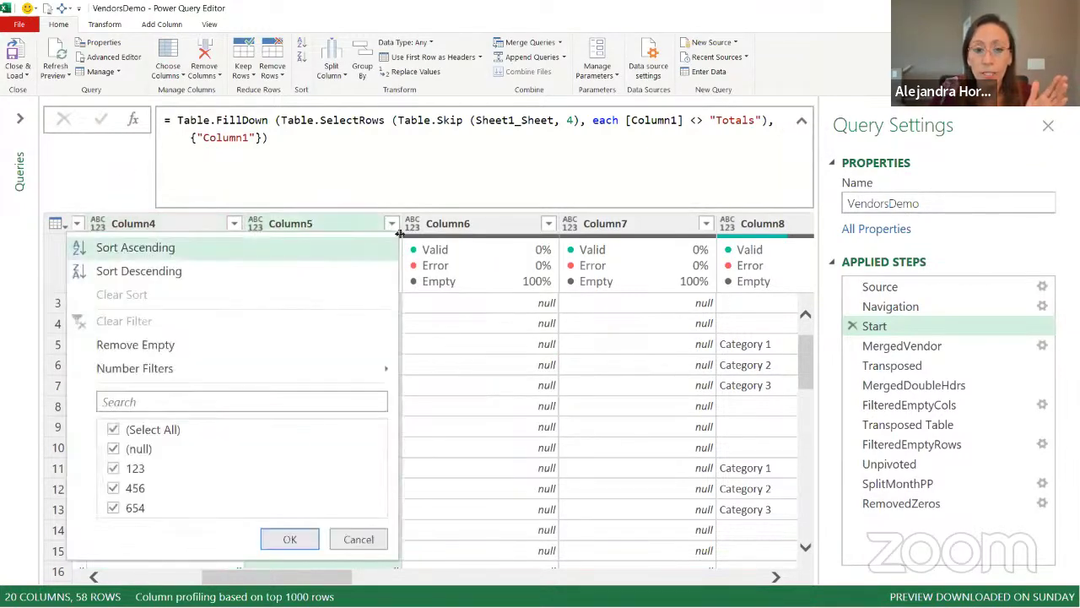
pyautogui.click(354, 540)
pyautogui.click(954, 348)
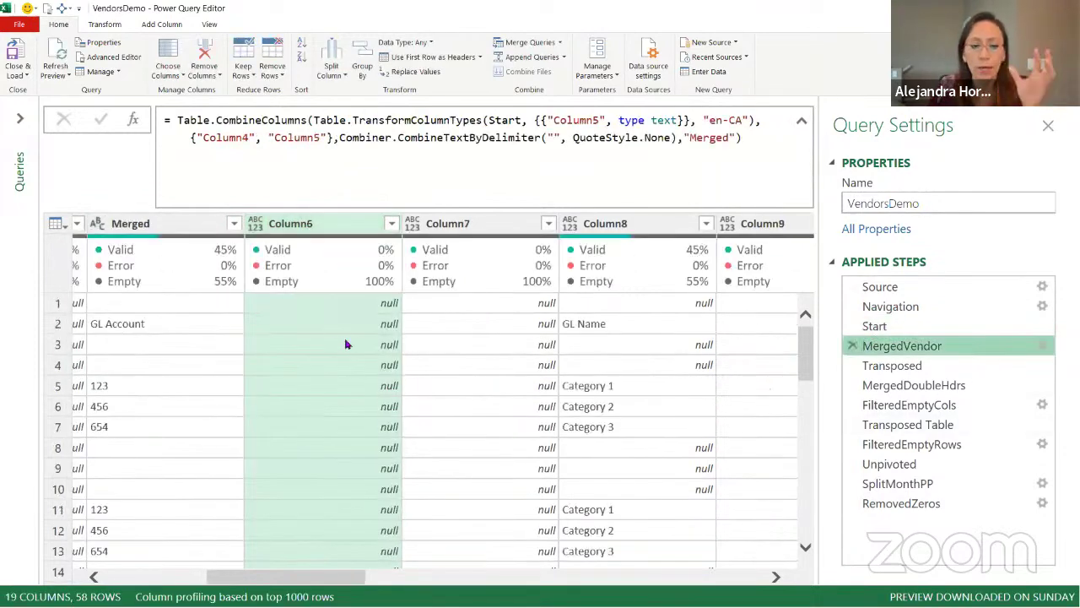
# Step: View the Transposed stage with the formula collapsed and the view zoomed out
pyautogui.click(937, 368)
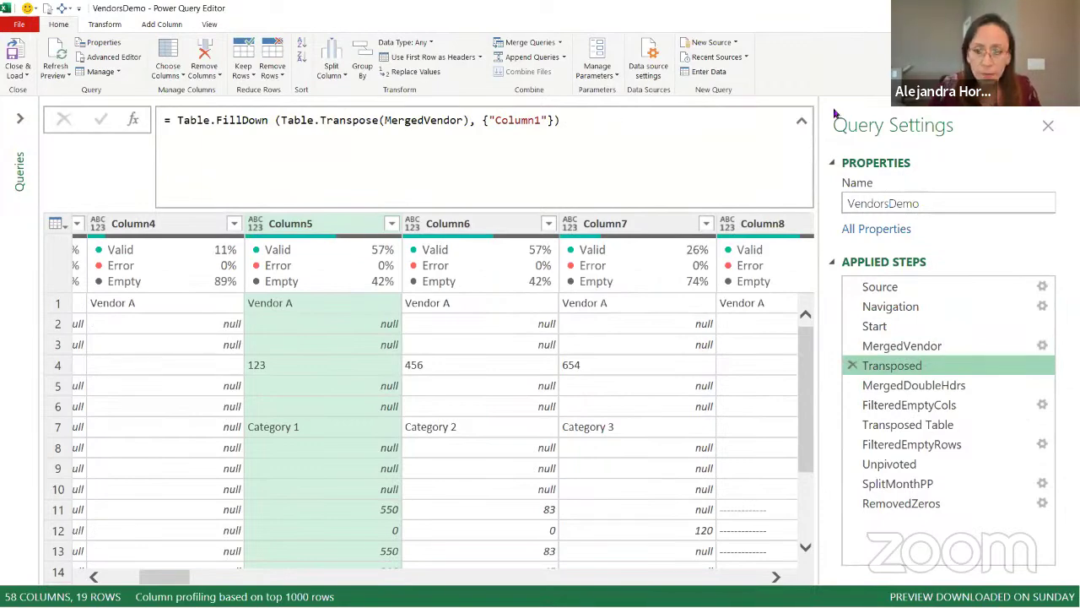
pyautogui.click(801, 123)
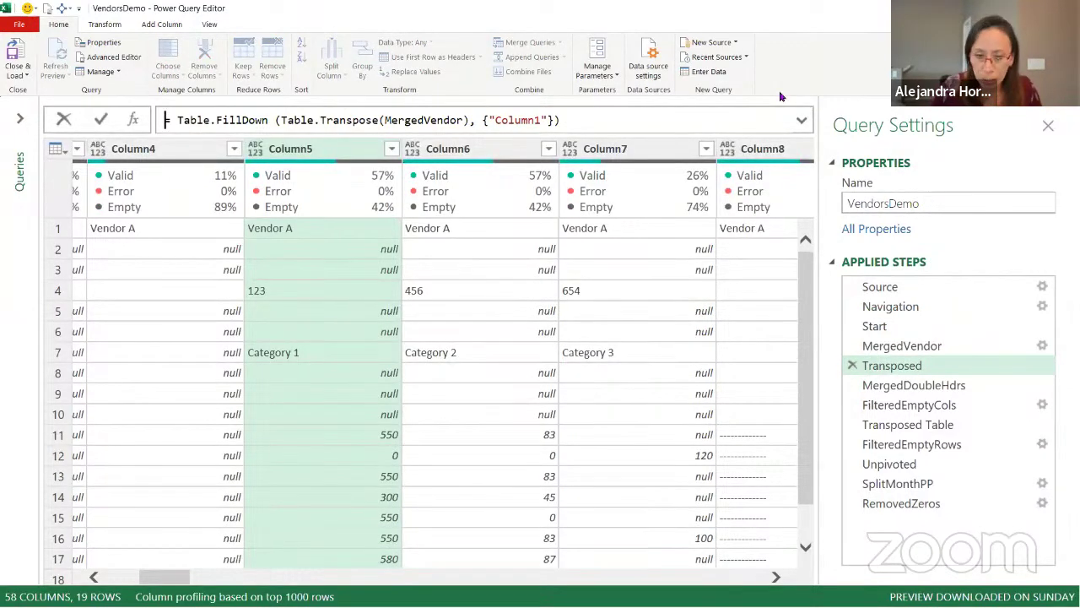
pyautogui.hotkey('ctrl', '-')
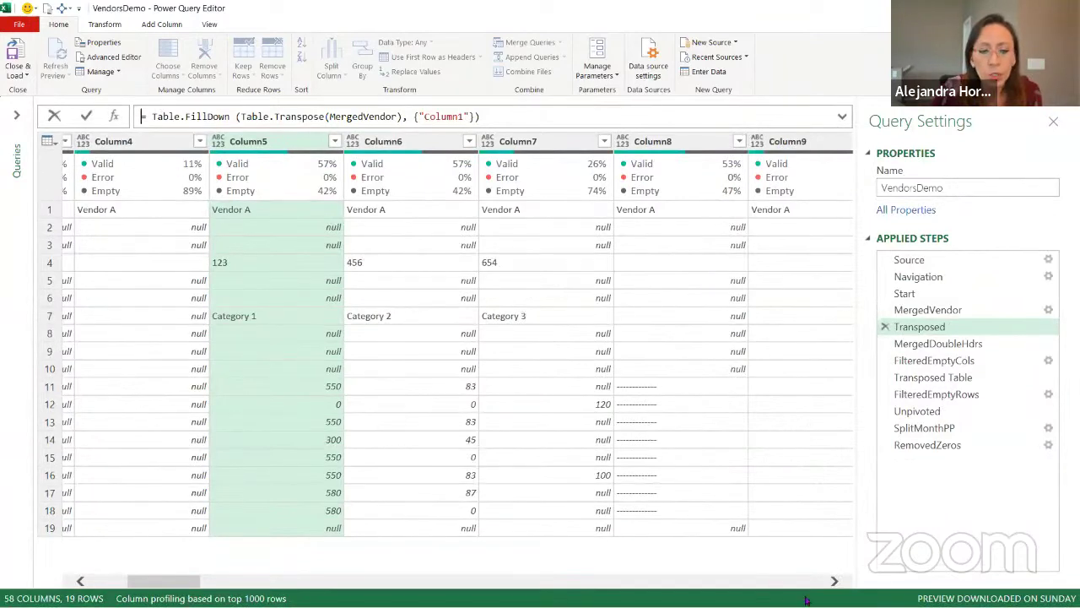
pyautogui.click(131, 582)
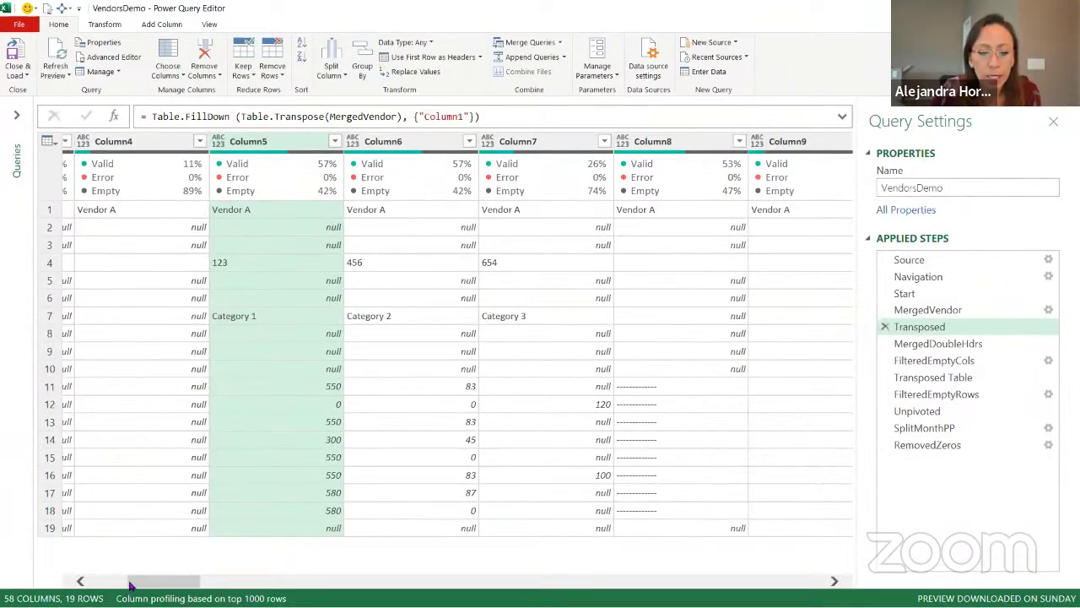
pyautogui.click(94, 582)
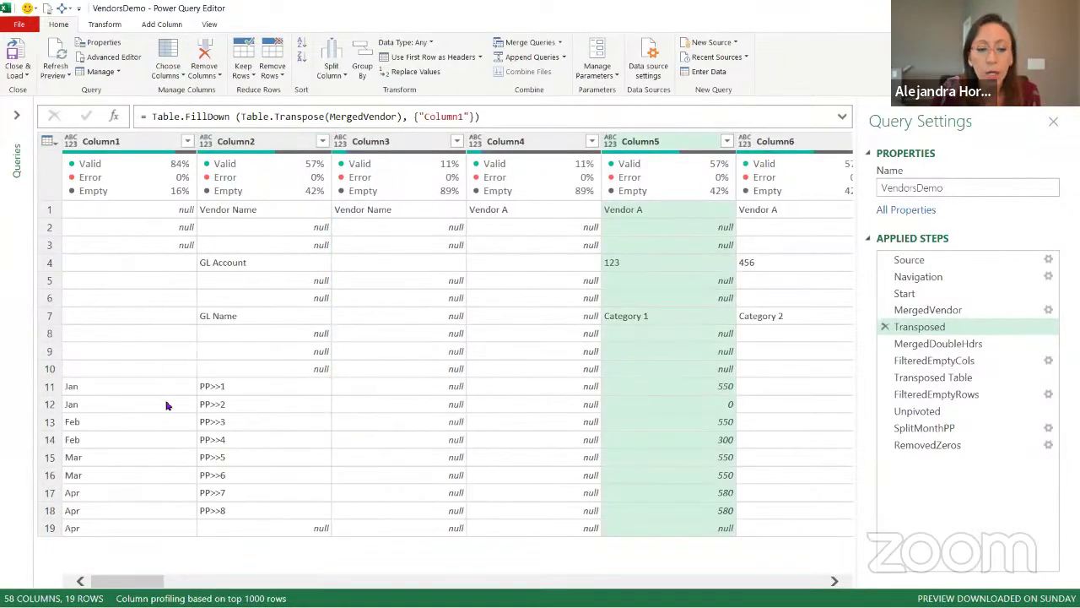
# Step: Compare MergedDoubleHdrs with the filtered table, inspect blank rows 6 and 10, then view FilteredEmptyCols
pyautogui.click(947, 346)
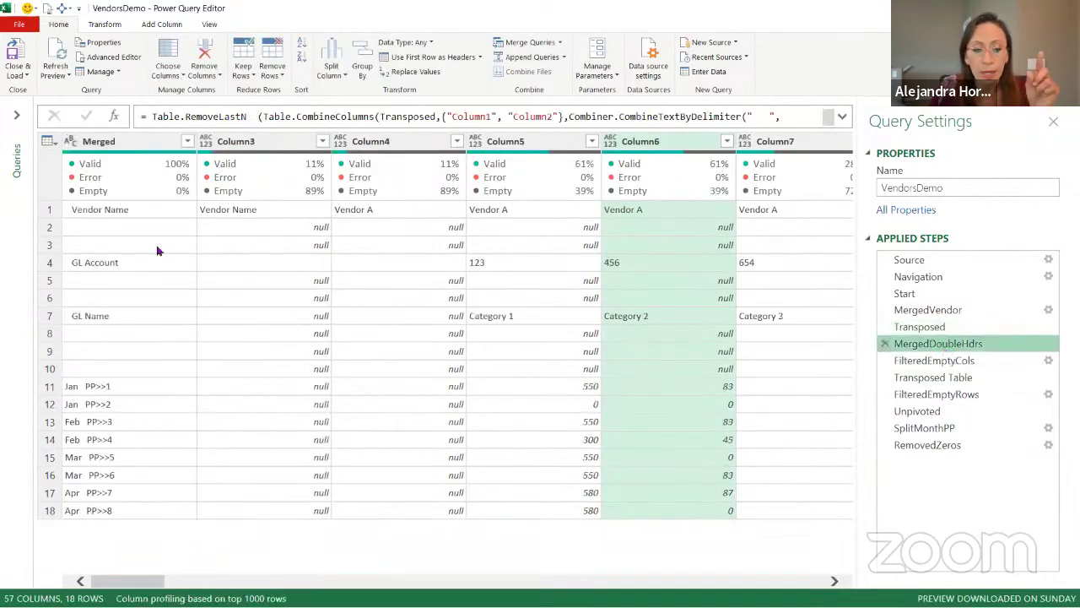
pyautogui.click(933, 360)
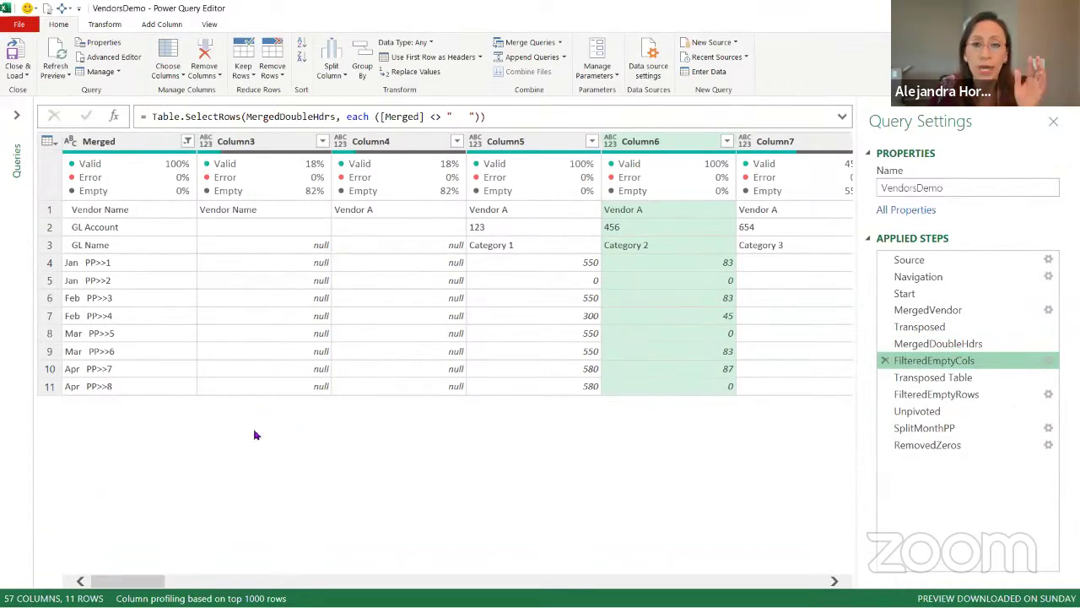
pyautogui.click(920, 345)
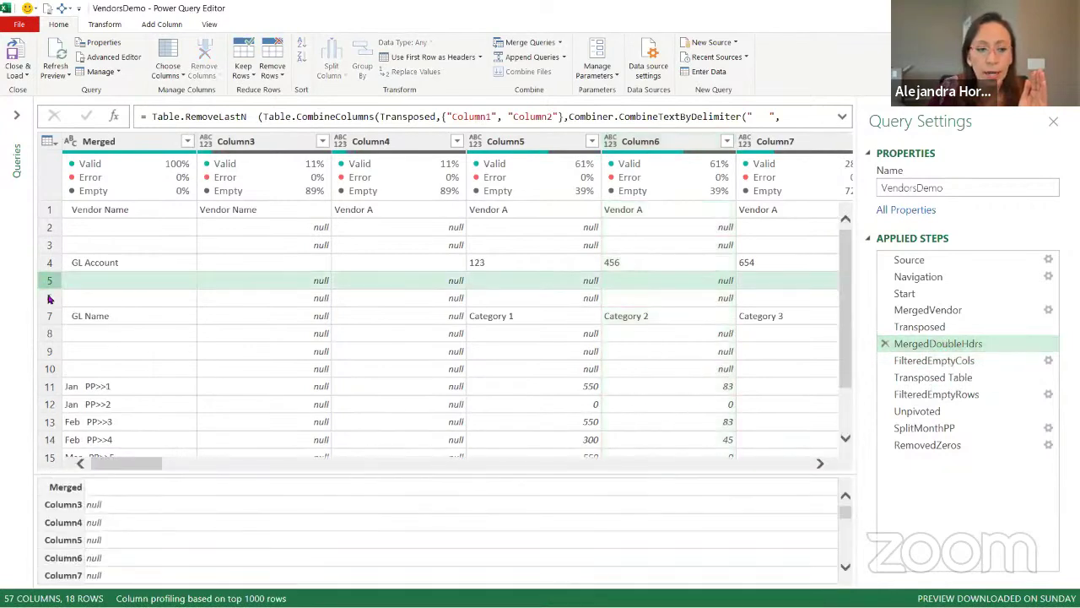
pyautogui.click(49, 298)
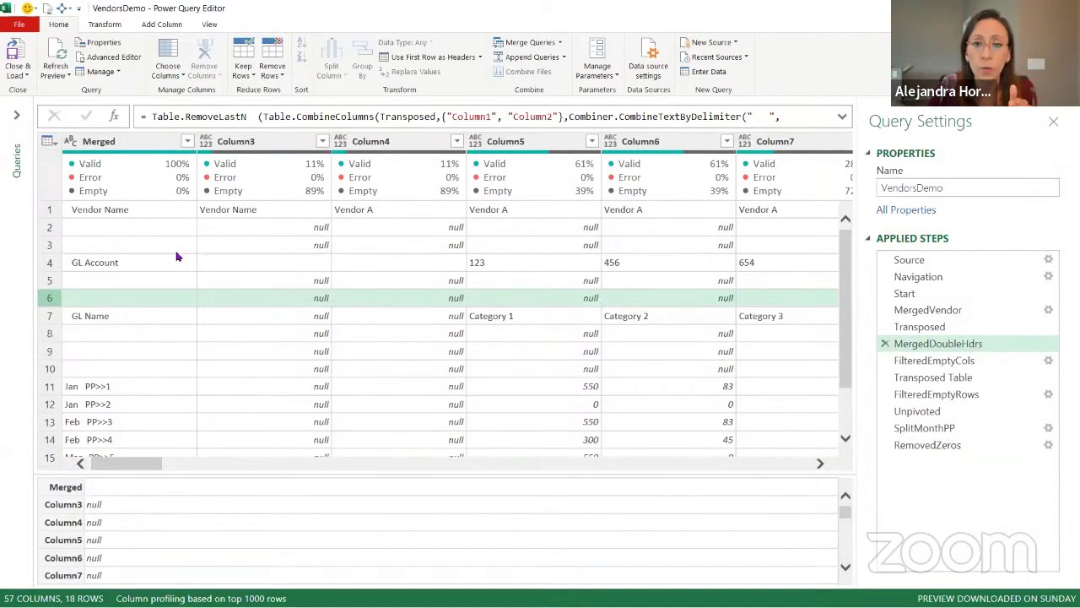
pyautogui.click(58, 337)
pyautogui.click(51, 351)
pyautogui.click(52, 369)
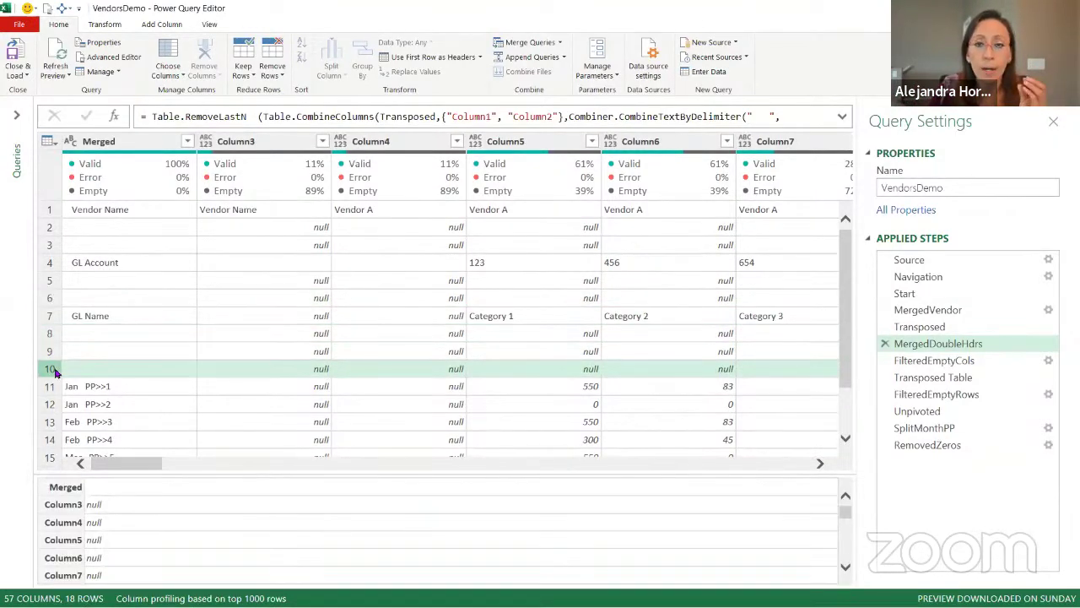
pyautogui.click(55, 297)
pyautogui.click(55, 262)
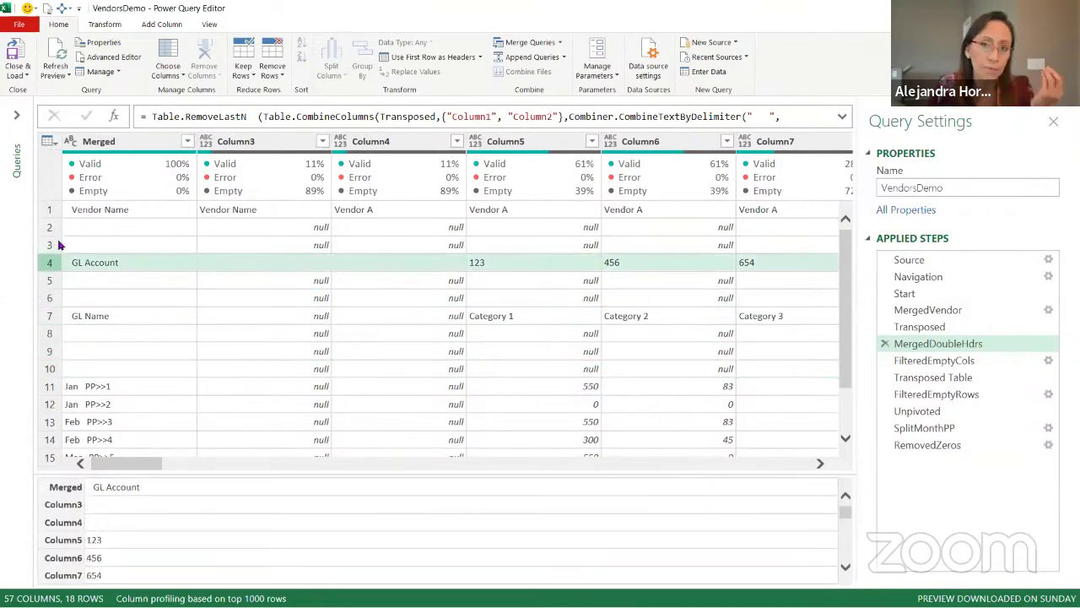
pyautogui.click(966, 357)
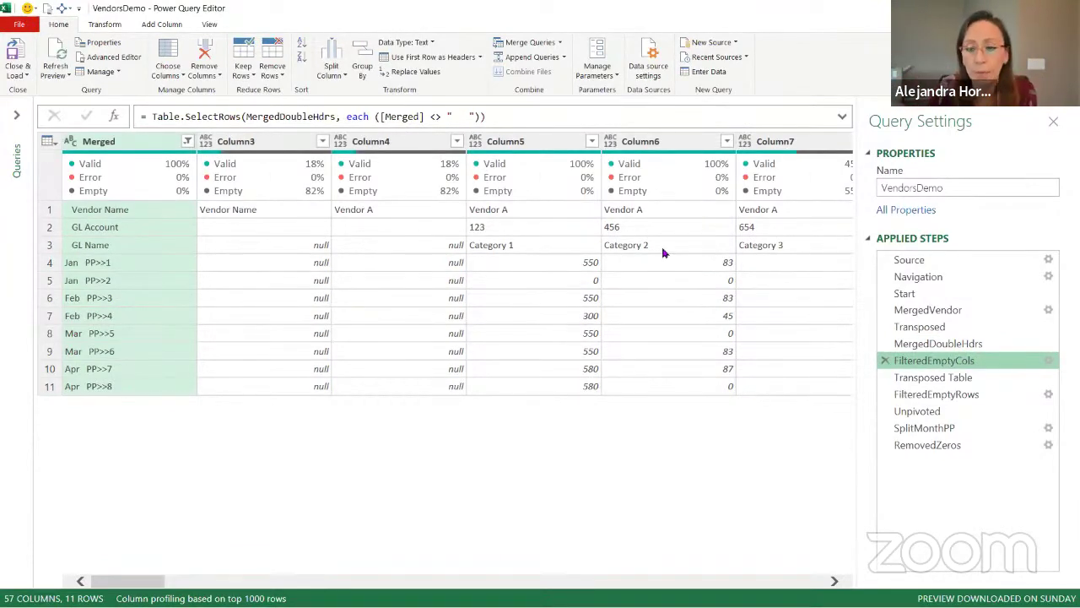
# Step: Step through Transposed Table, FilteredEmptyRows, Unpivoted and SplitMonthPP results
pyautogui.click(952, 377)
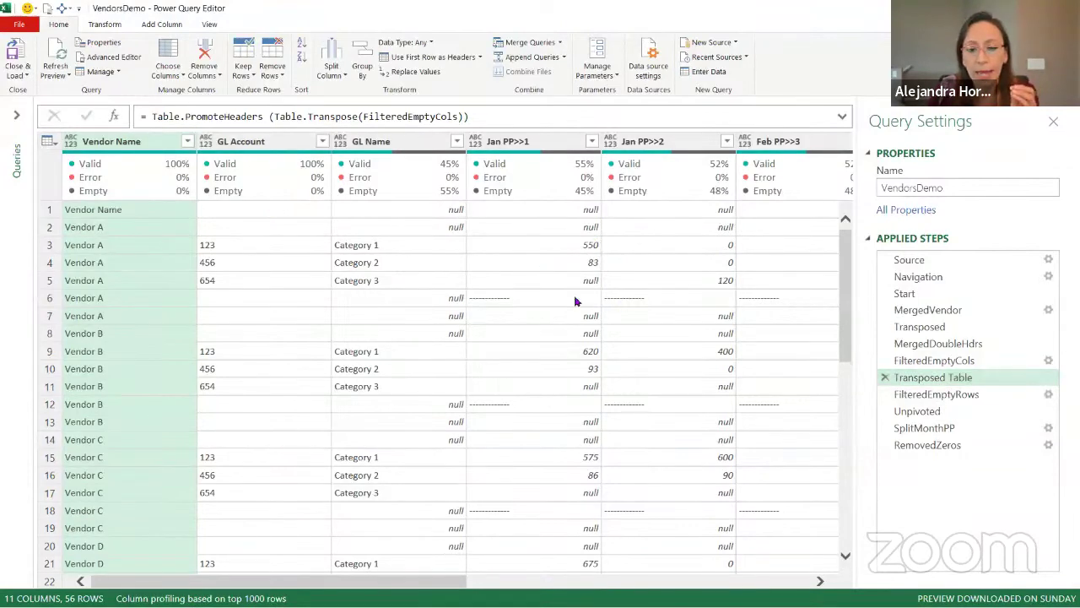
pyautogui.click(983, 395)
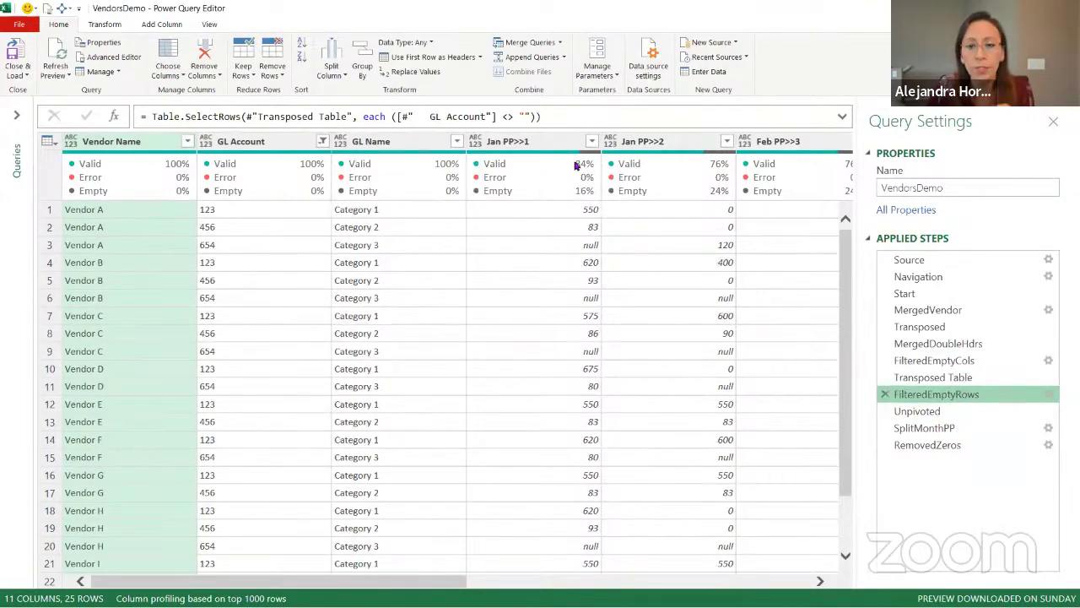
pyautogui.click(960, 411)
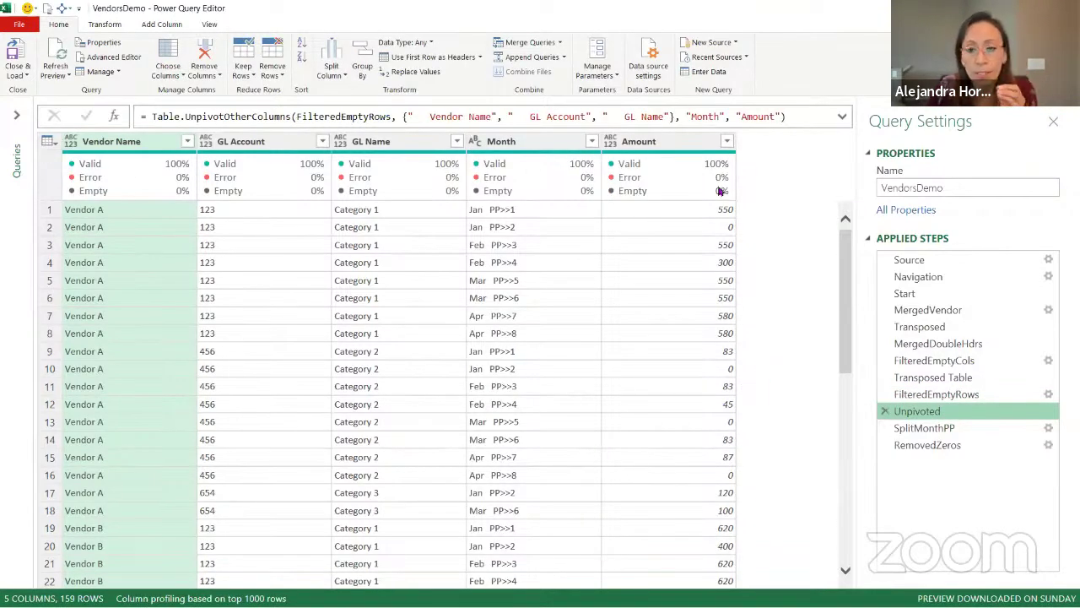
pyautogui.click(920, 428)
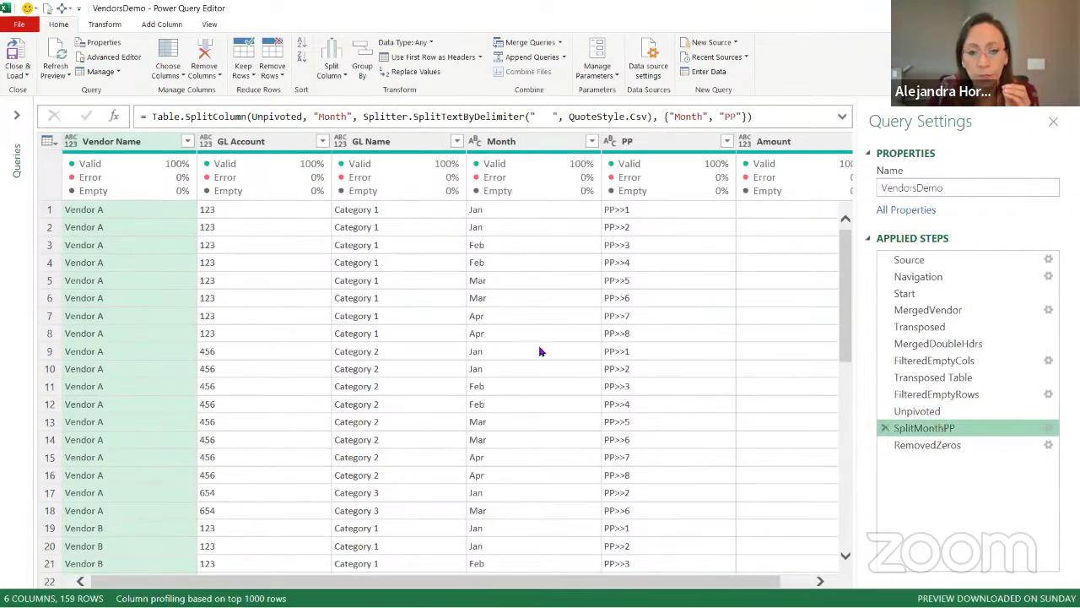
# Step: Check the Month column's data type, then view RemovedZeros with Amount values in view
pyautogui.click(969, 412)
pyautogui.click(534, 142)
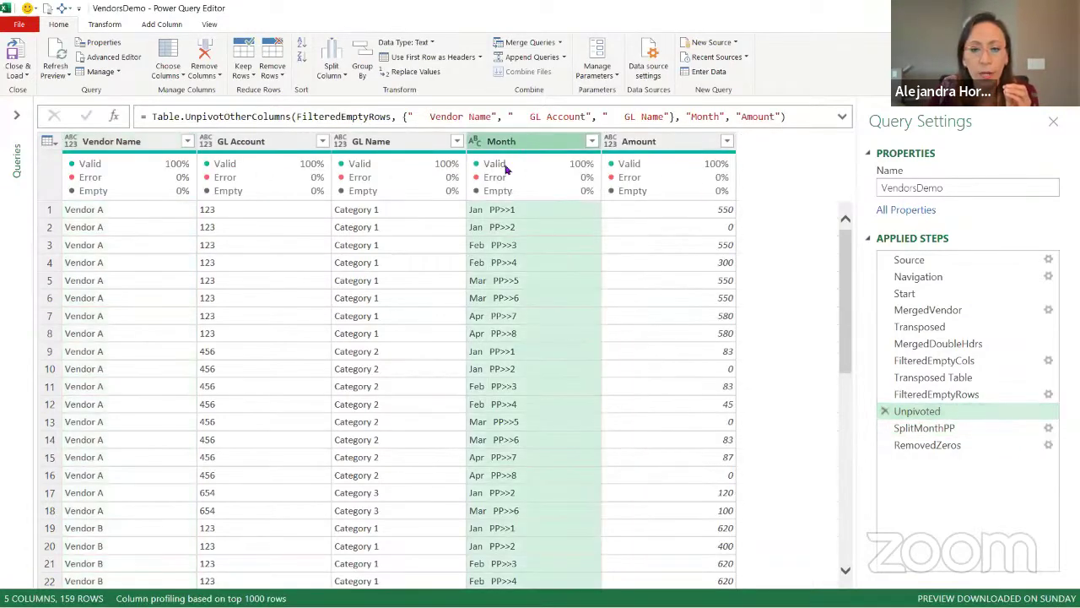
pyautogui.click(924, 428)
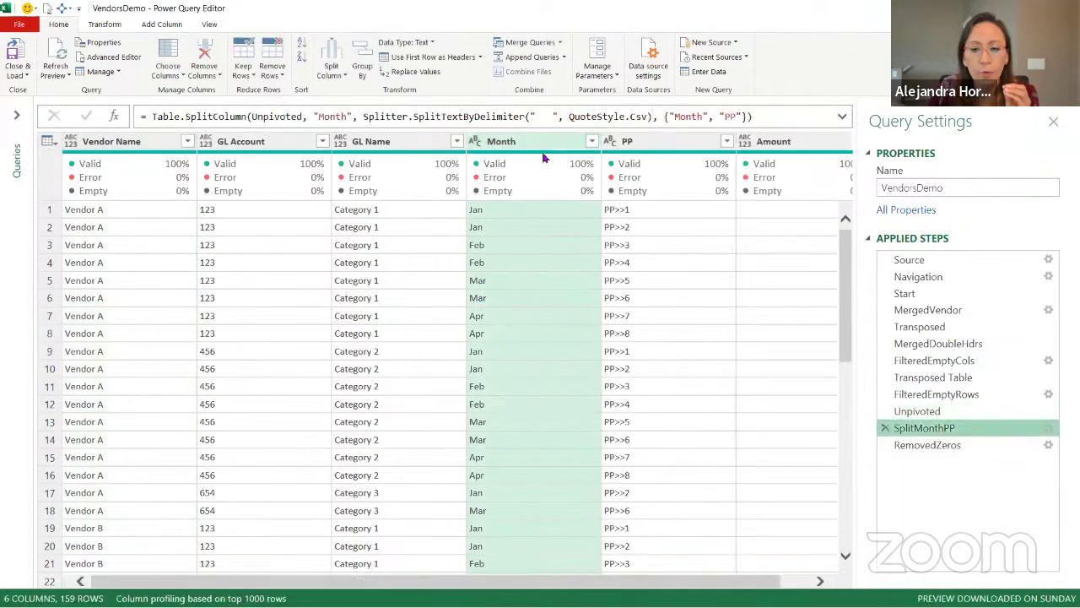
pyautogui.moveTo(633, 585); pyautogui.dragTo(662, 584)
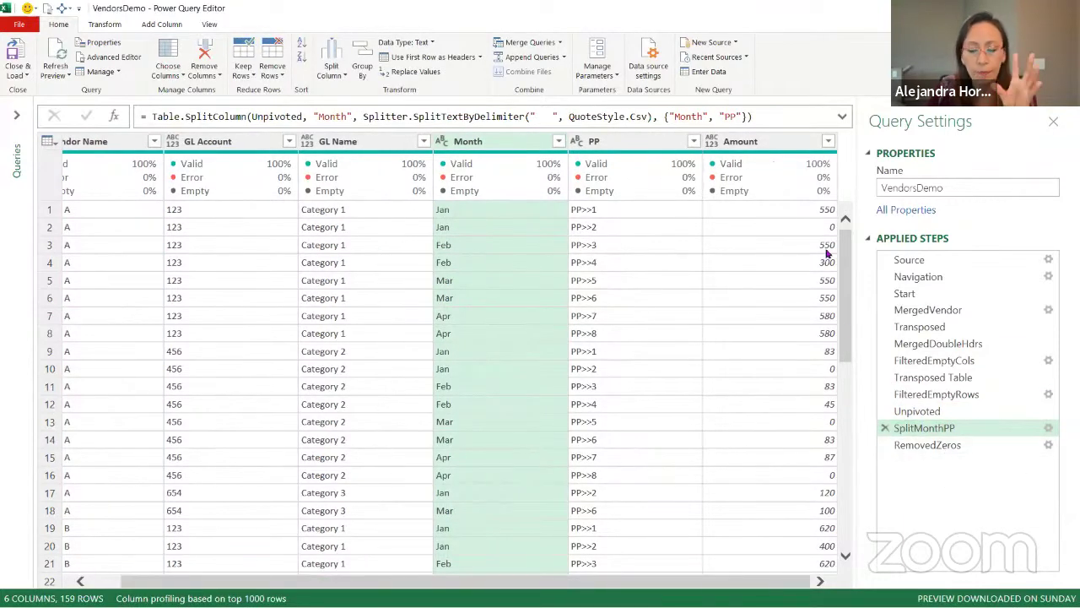
pyautogui.click(927, 445)
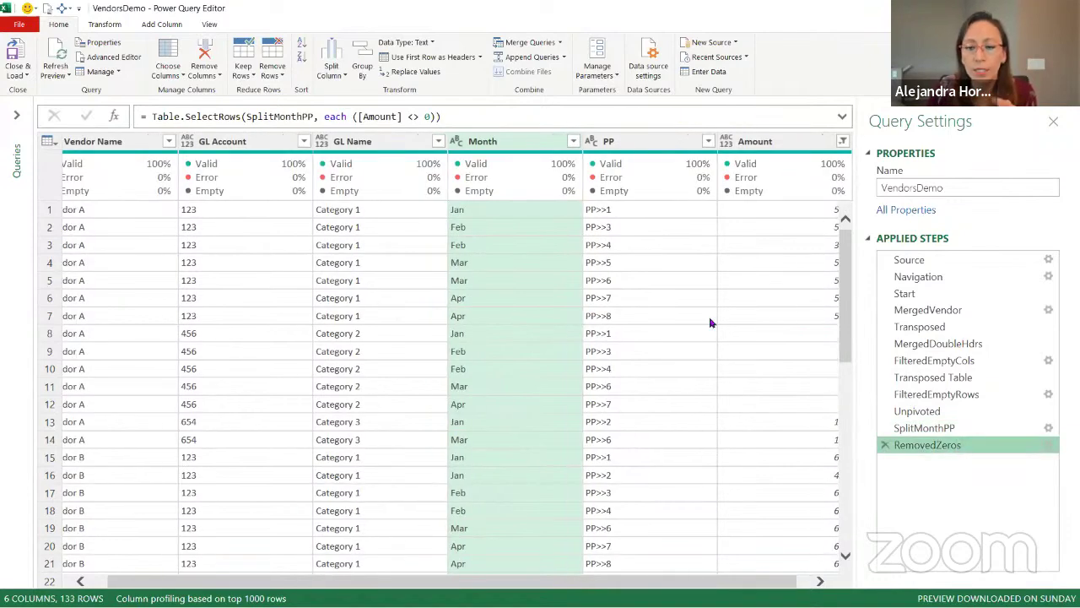
pyautogui.click(820, 581)
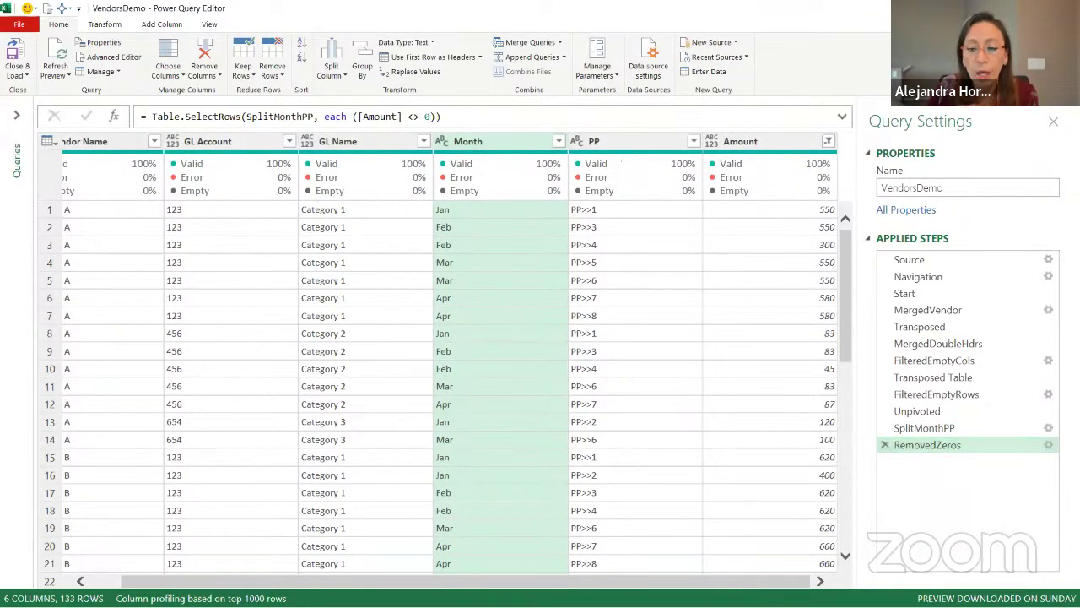
# Step: Open the fxVendorsDemo function query's M code in the Advanced Editor
pyautogui.click(18, 118)
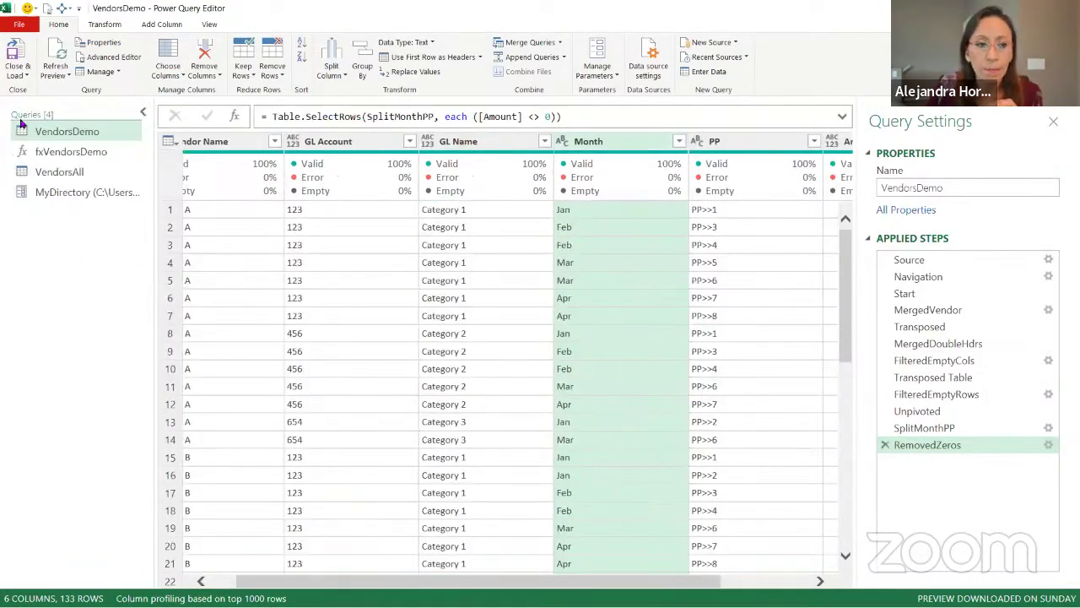
pyautogui.click(55, 153)
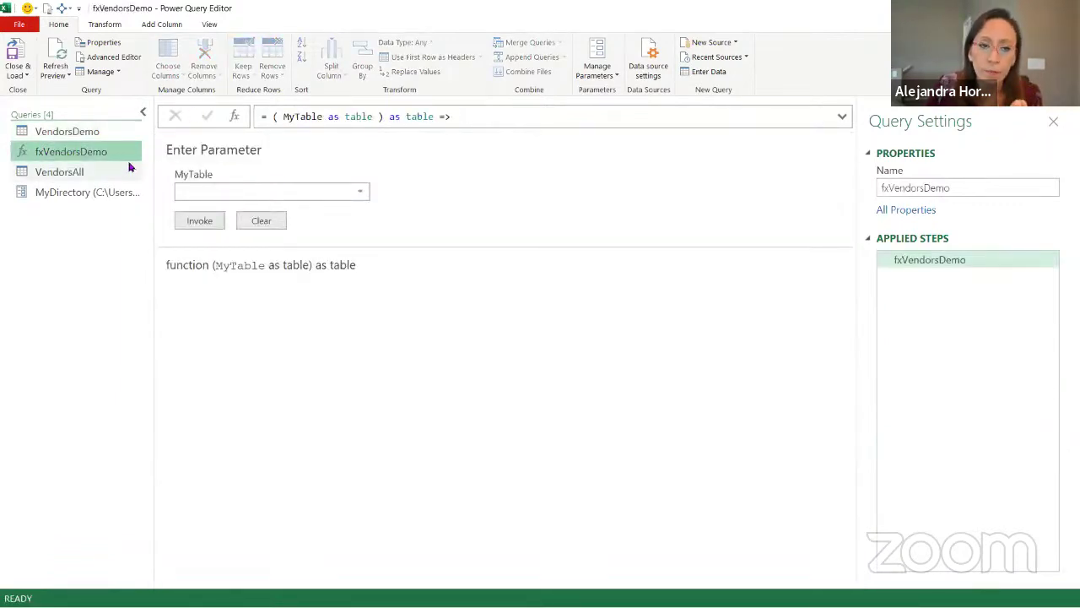
pyautogui.click(209, 24)
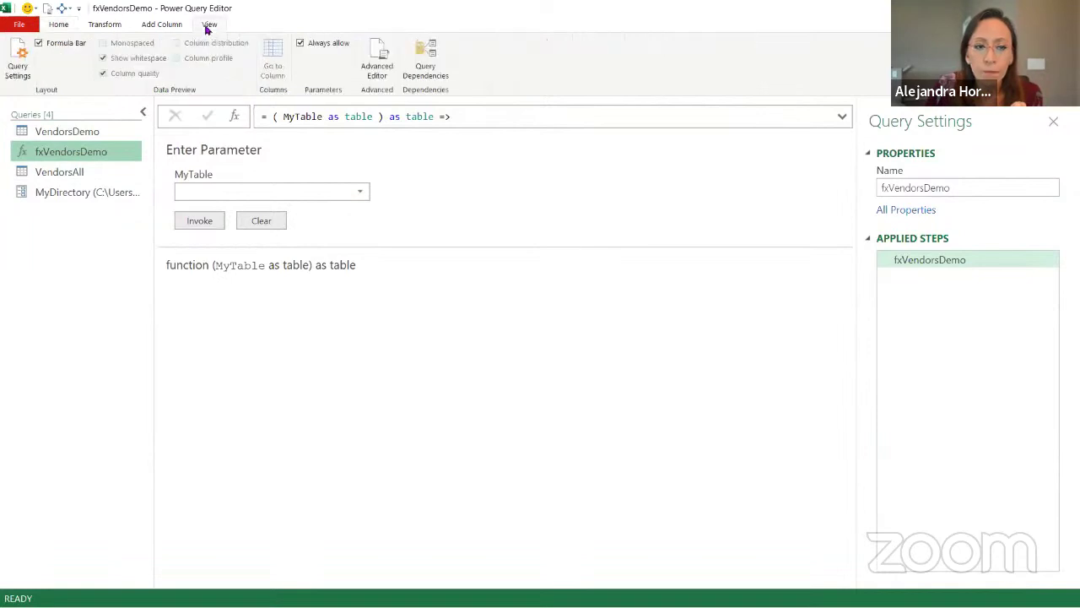
pyautogui.click(377, 69)
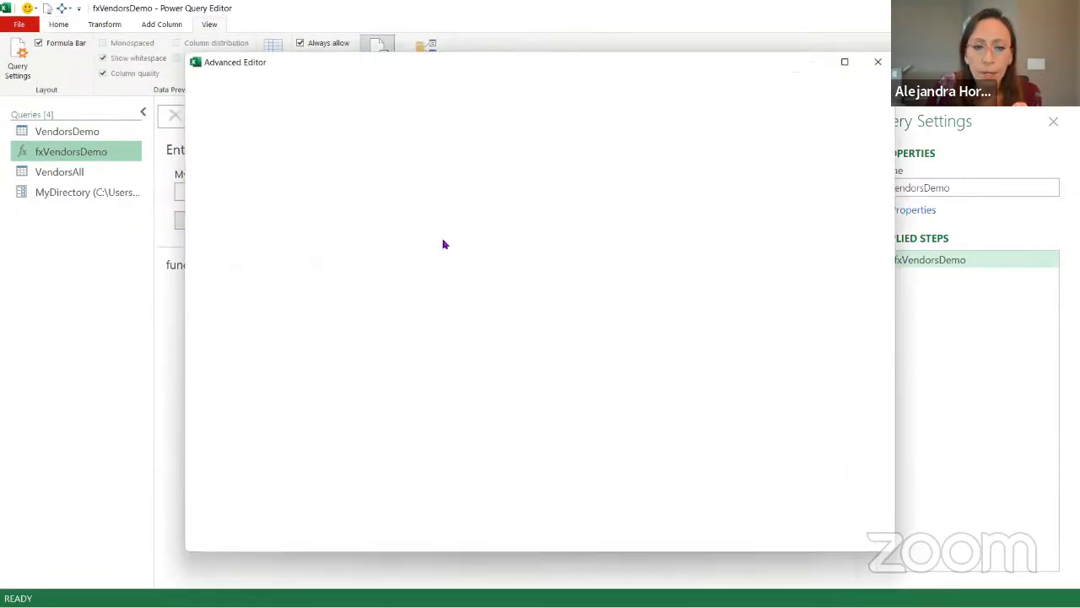
pyautogui.keyDown('ctrl'); pyautogui.scroll(2, 380, 346); pyautogui.keyUp('ctrl')
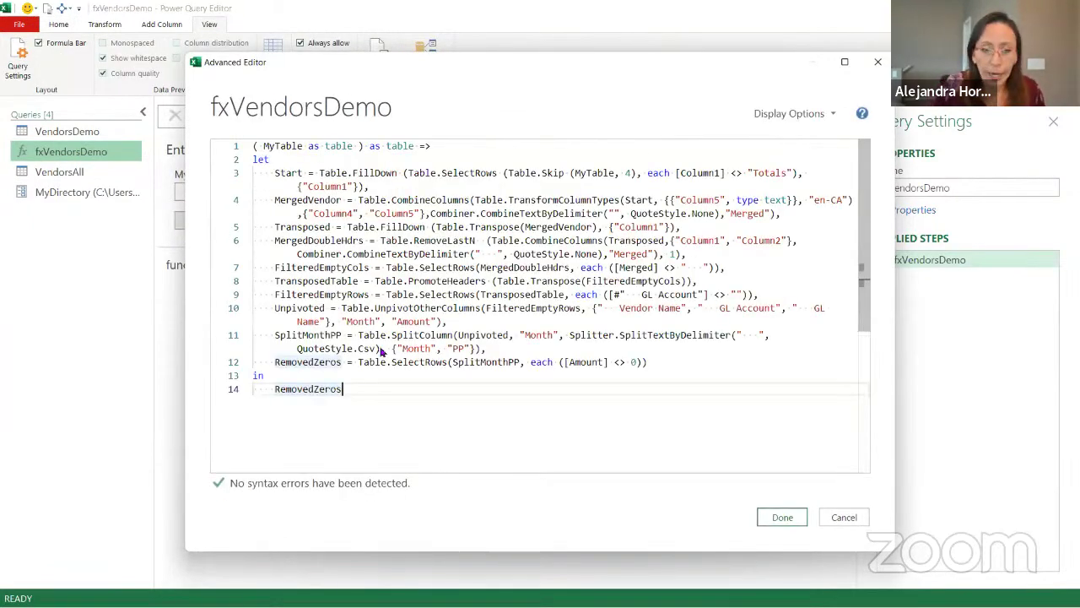
# Step: Highlight the function's MyTable parameter, its table type, and the table return type
pyautogui.click(265, 171)
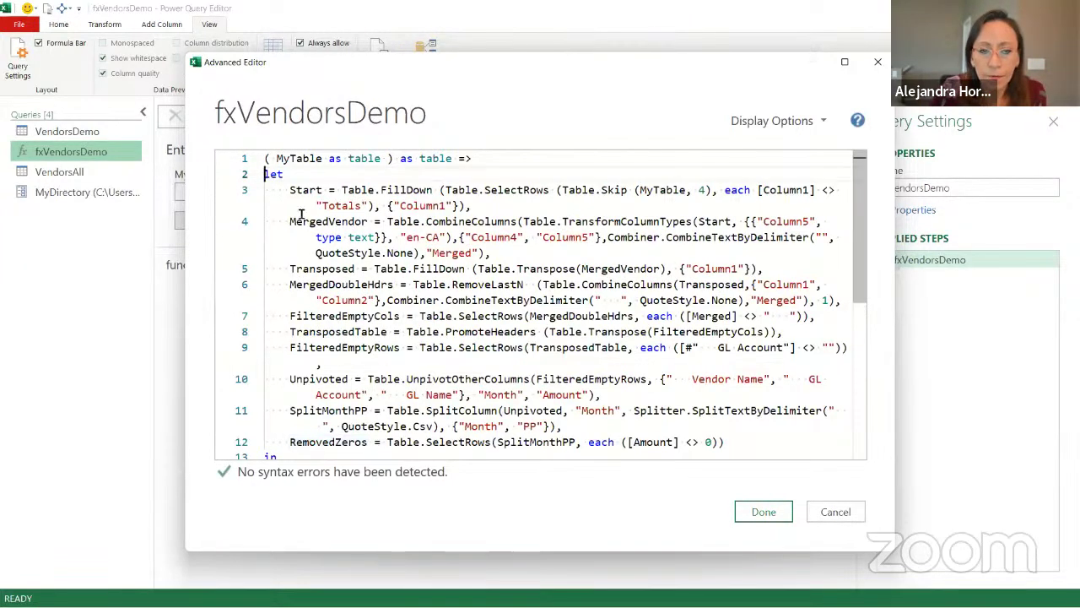
pyautogui.click(267, 158)
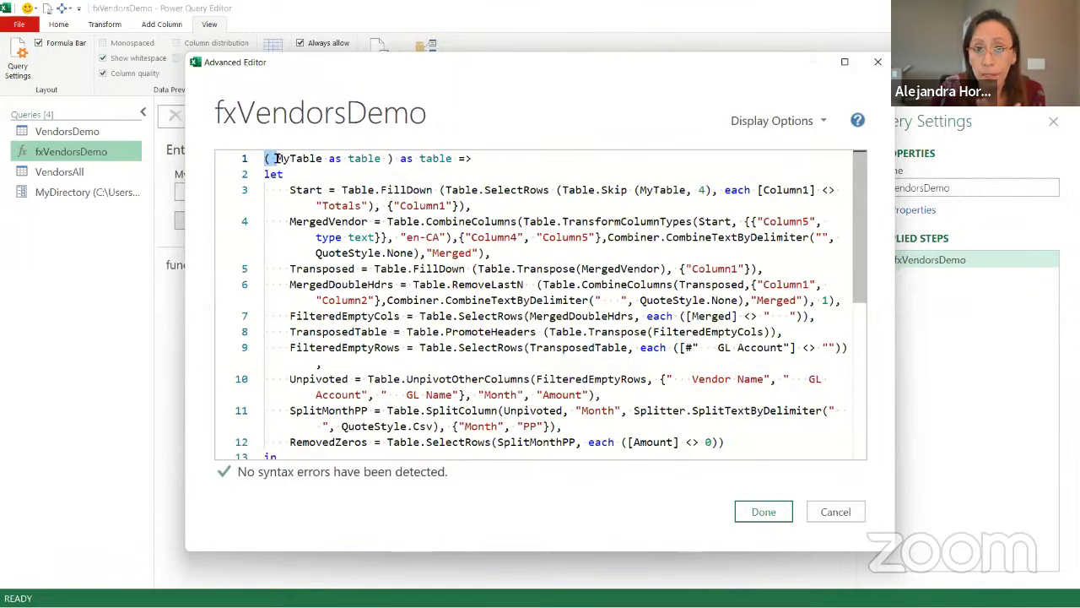
pyautogui.moveTo(276, 158); pyautogui.dragTo(320, 159)
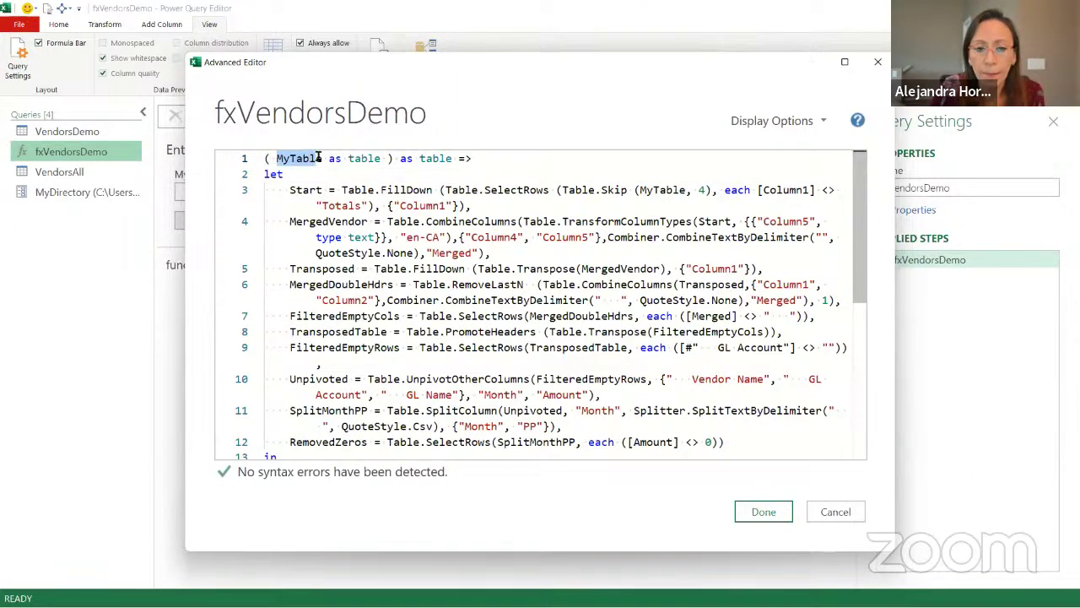
pyautogui.click(349, 159)
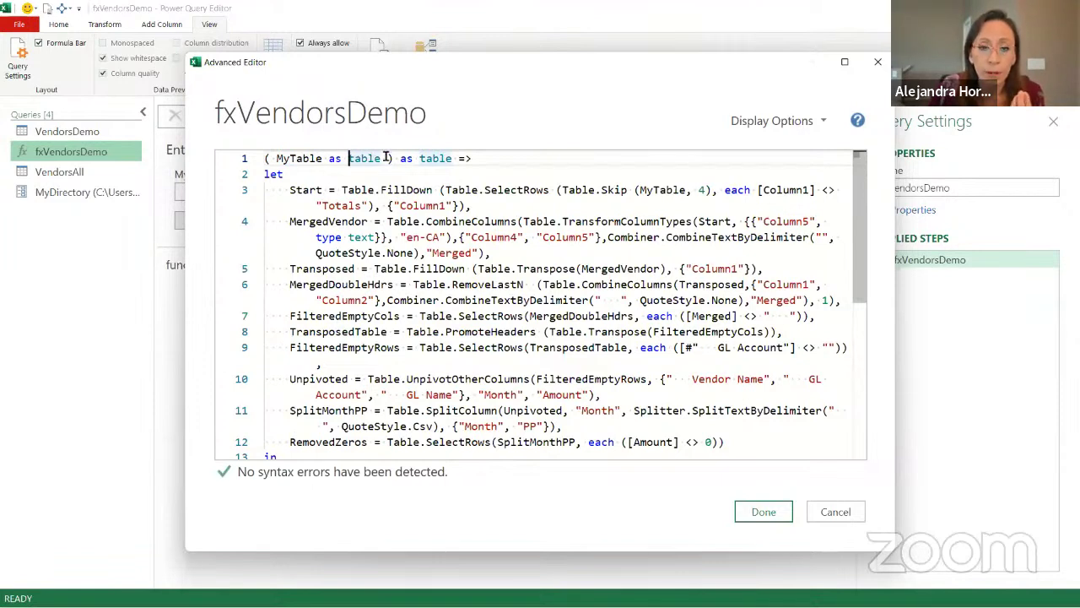
pyautogui.moveTo(400, 159); pyautogui.dragTo(457, 158)
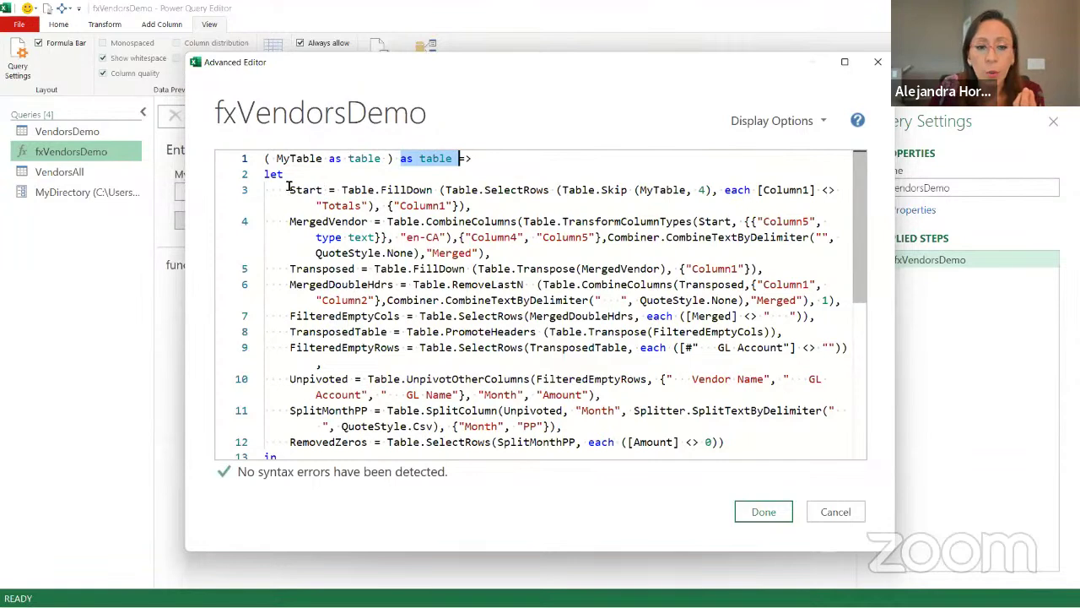
# Step: Highlight the Start step and its use of MyTable on line 3, then cancel the editor
pyautogui.moveTo(290, 190); pyautogui.dragTo(322, 189)
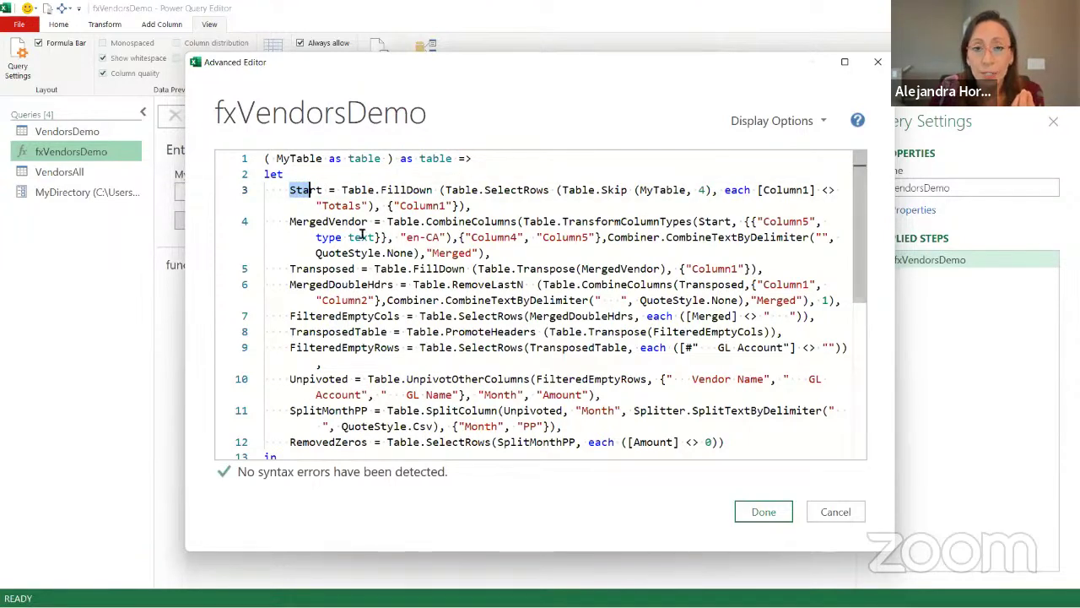
pyautogui.keyDown('shift'); pyautogui.click(311, 189); pyautogui.keyUp('shift')
pyautogui.hotkey('shift', 'Left')
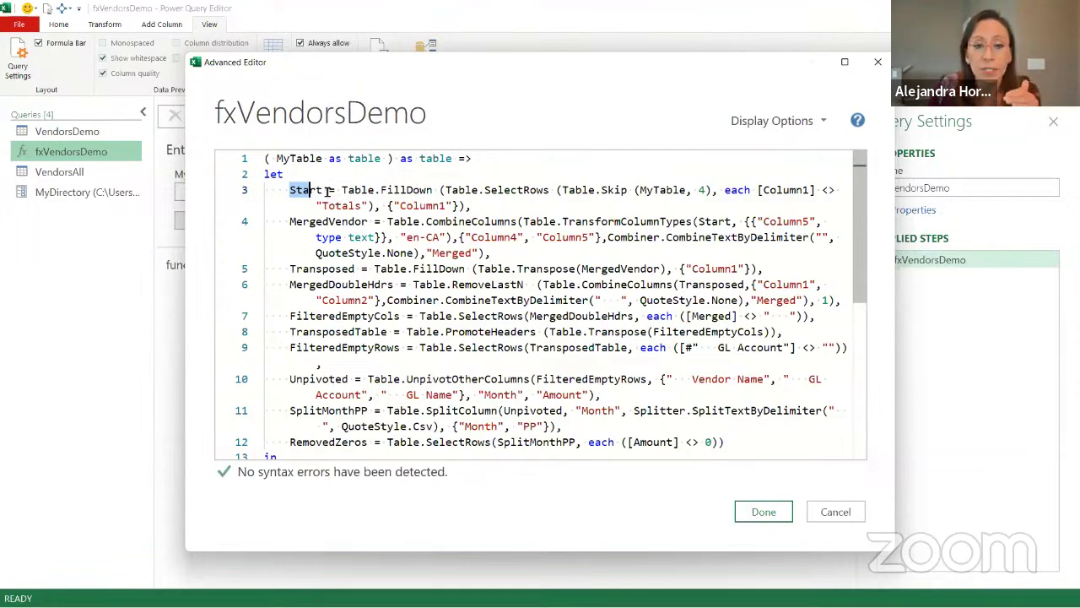
pyautogui.hotkey('shift', 'Right')
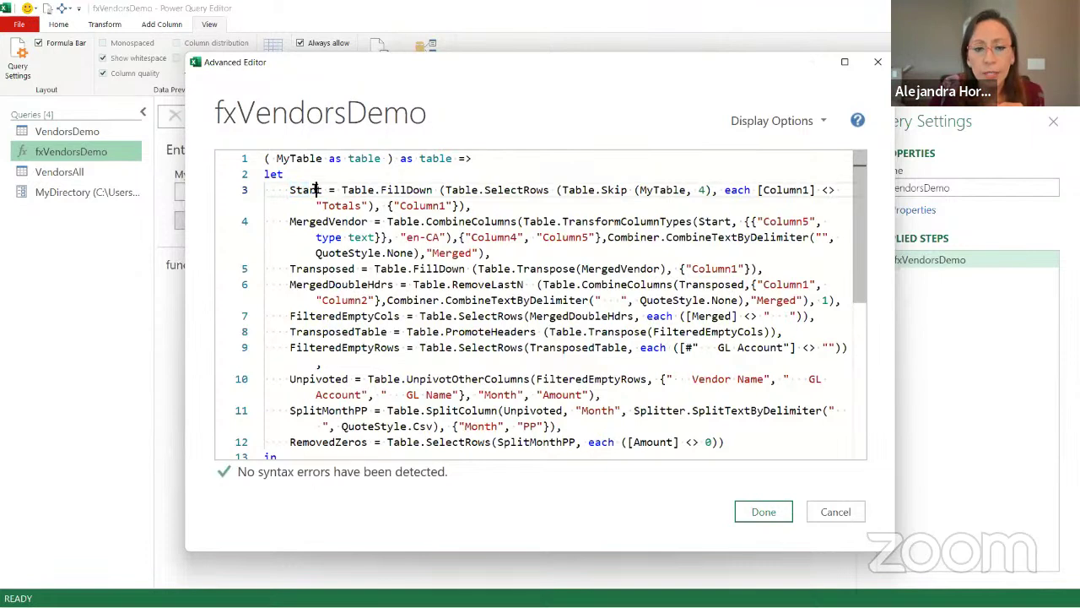
pyautogui.hotkey('shift', 'Left')
pyautogui.hotkey('shift', 'Left')
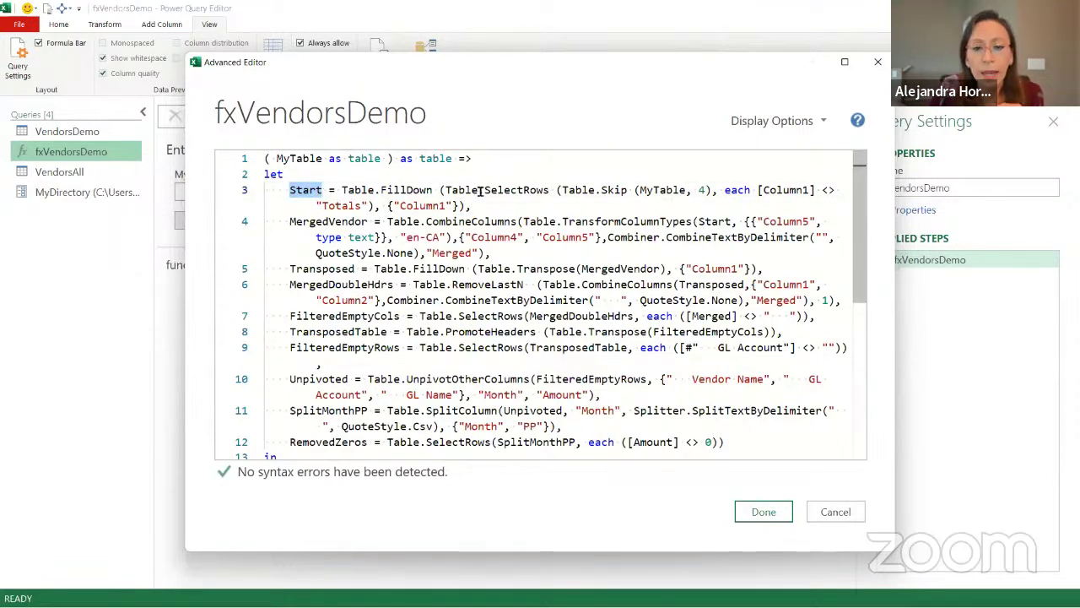
pyautogui.click(639, 189)
pyautogui.moveTo(644, 190); pyautogui.dragTo(688, 191)
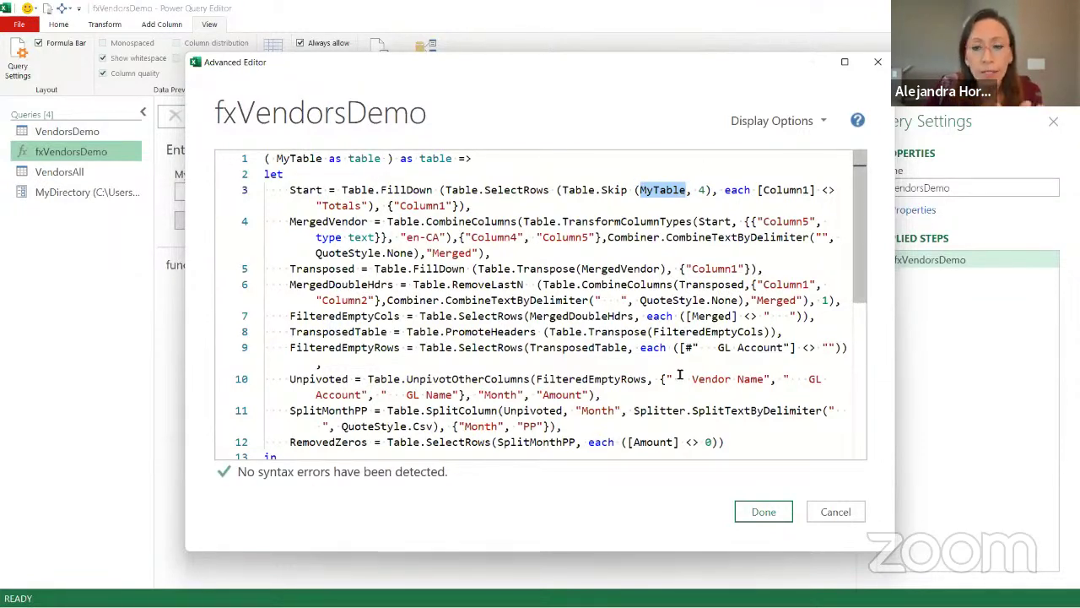
pyautogui.click(833, 511)
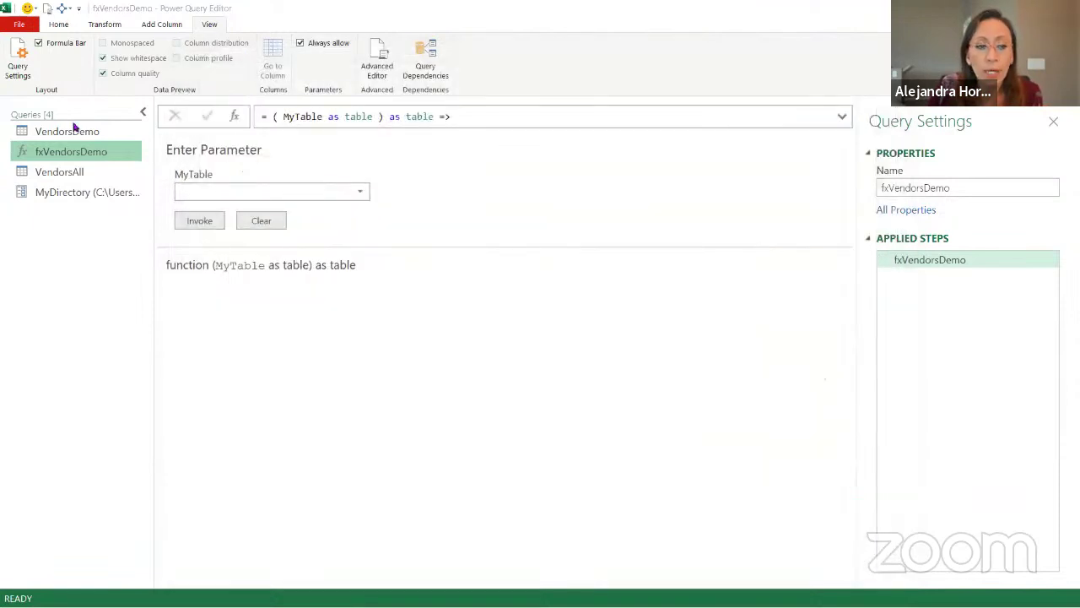
# Step: View the VendorsAll Source step and check the MyDirectory parameter's folder path
pyautogui.click(80, 174)
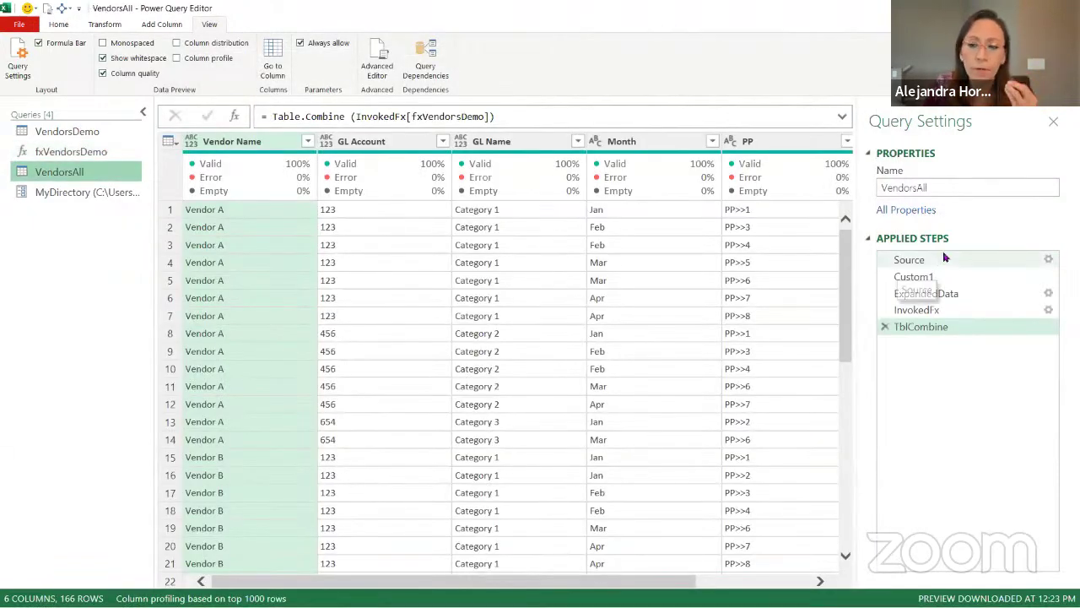
pyautogui.click(915, 260)
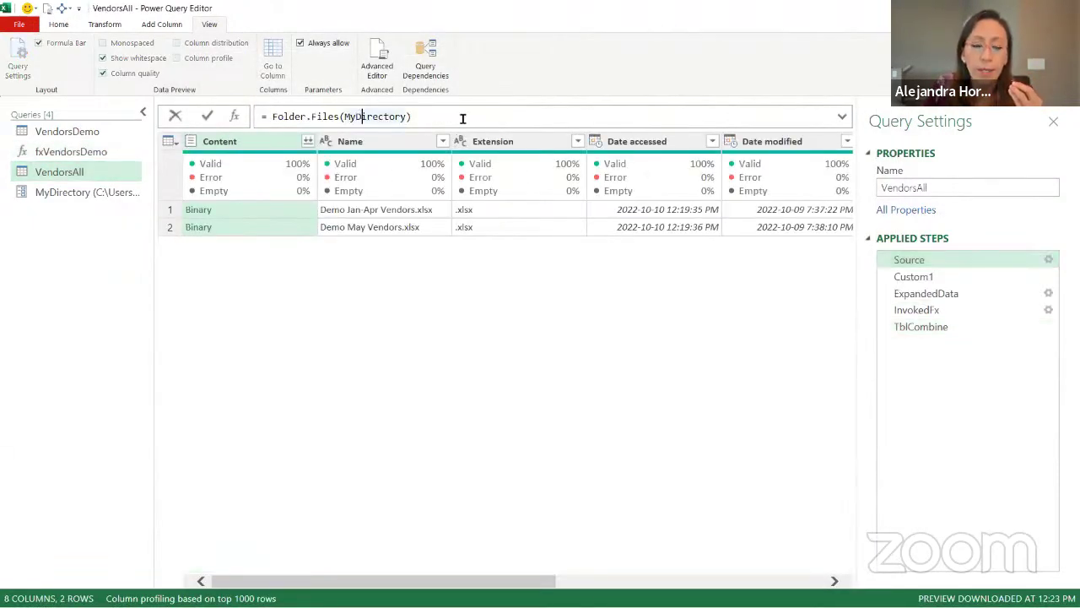
pyautogui.click(108, 194)
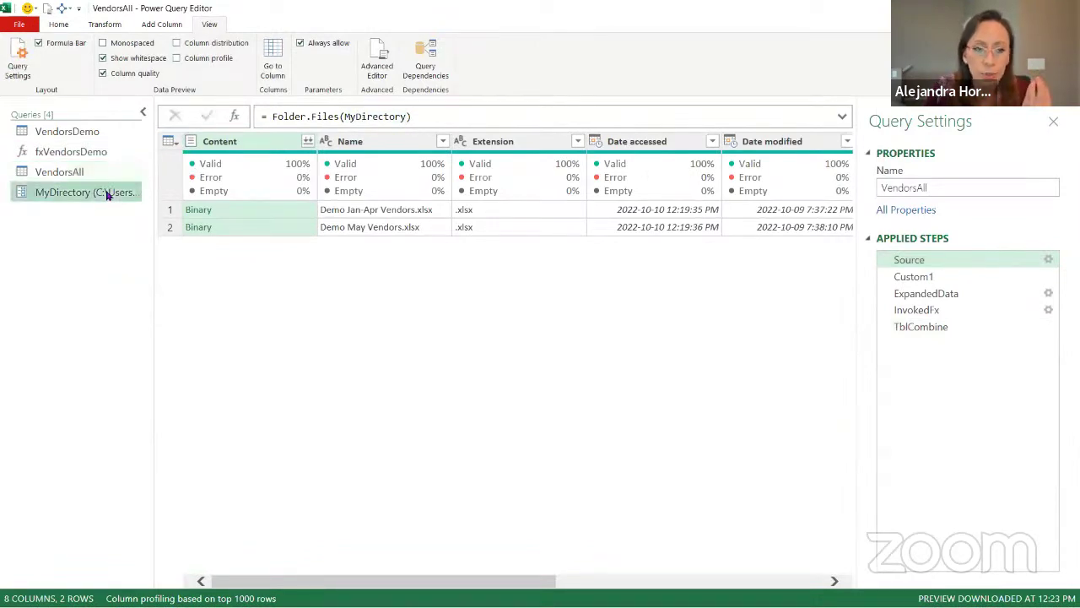
pyautogui.moveTo(172, 138); pyautogui.dragTo(432, 155)
pyautogui.click(121, 180)
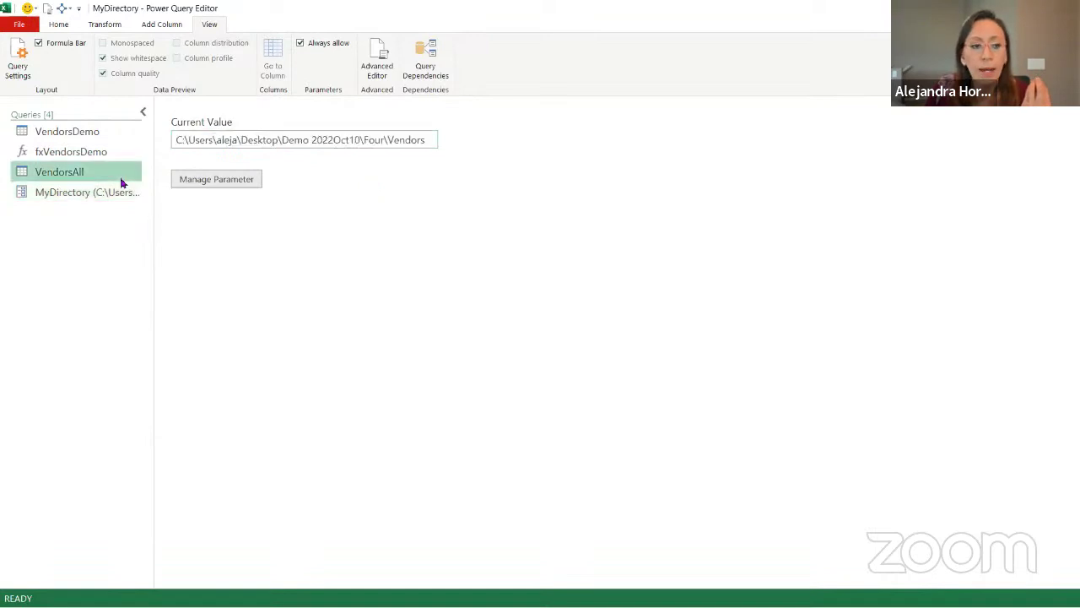
# Step: Highlight MyDirectory in the Source formula, then view the Custom1 step
pyautogui.click(910, 259)
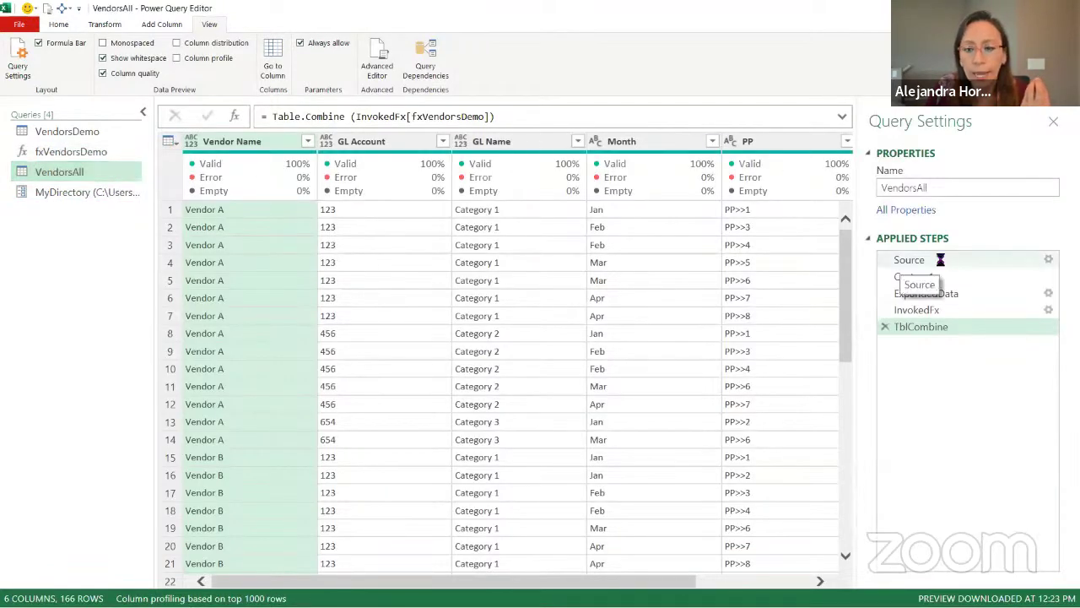
pyautogui.moveTo(344, 116); pyautogui.dragTo(410, 120)
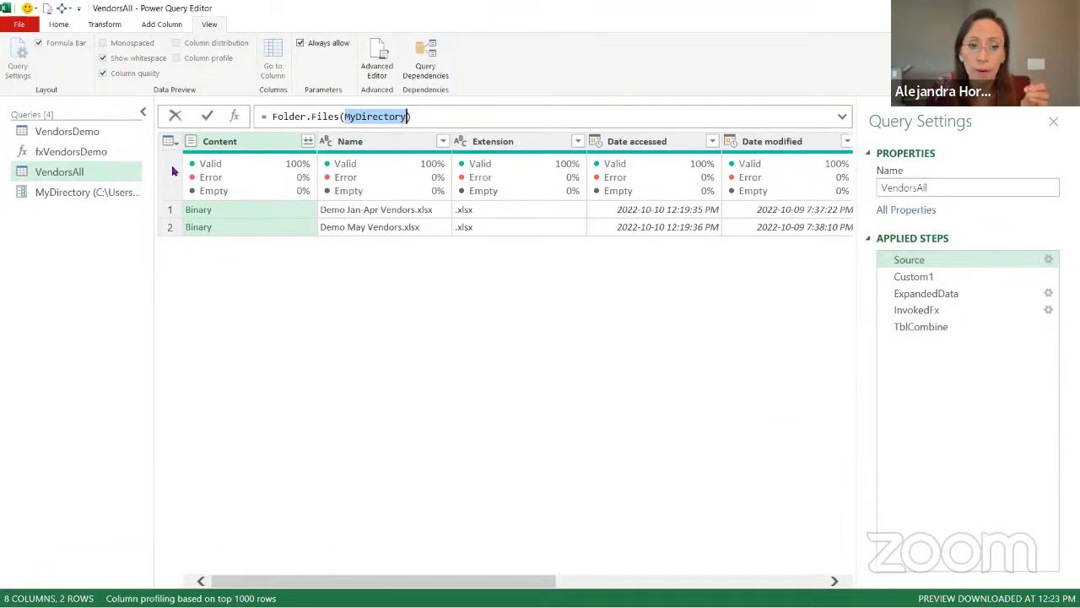
pyautogui.press('Escape')
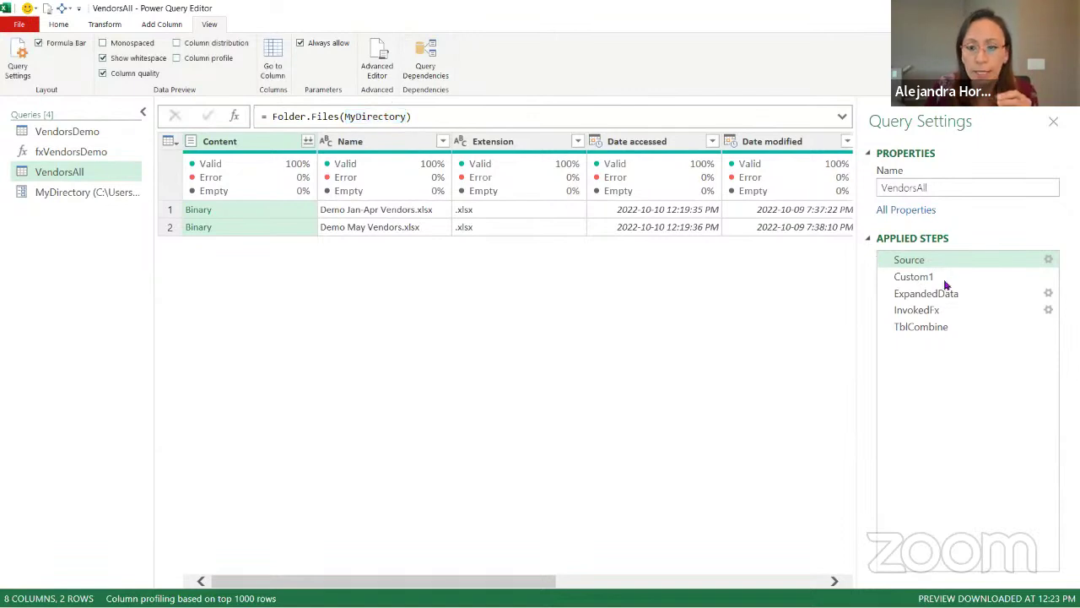
pyautogui.click(913, 277)
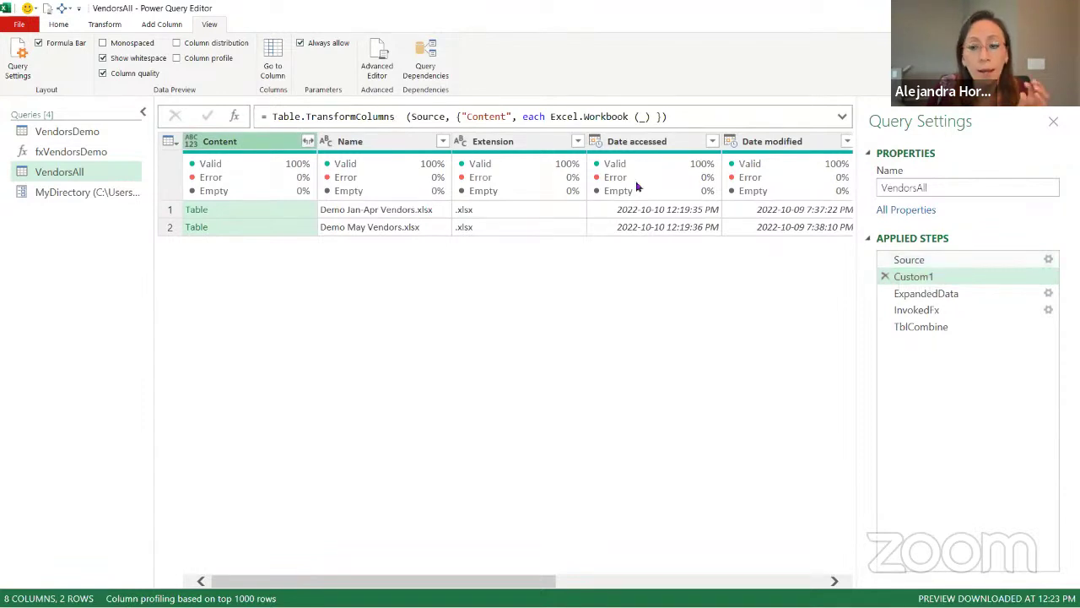
# Step: Preview the first file's expanded data and workbook sheets at ExpandedData and Custom1
pyautogui.click(589, 114)
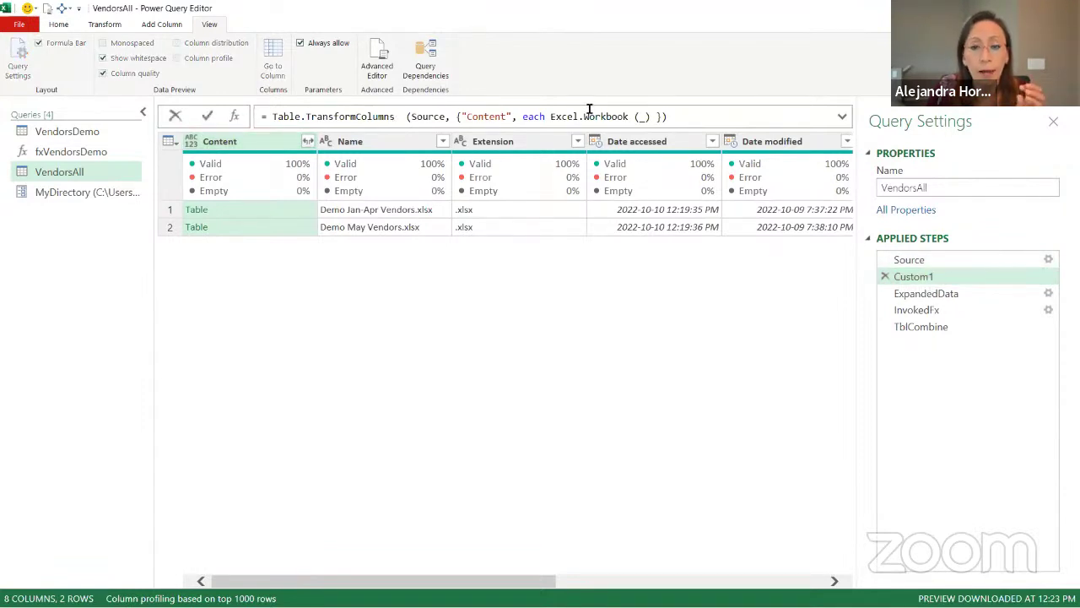
pyautogui.click(932, 296)
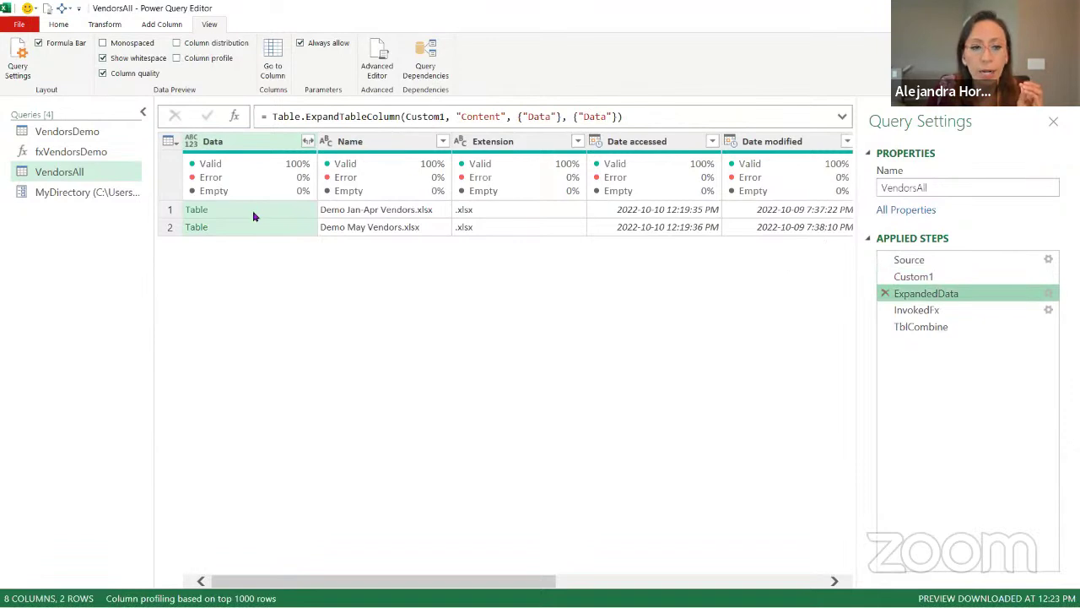
pyautogui.click(281, 217)
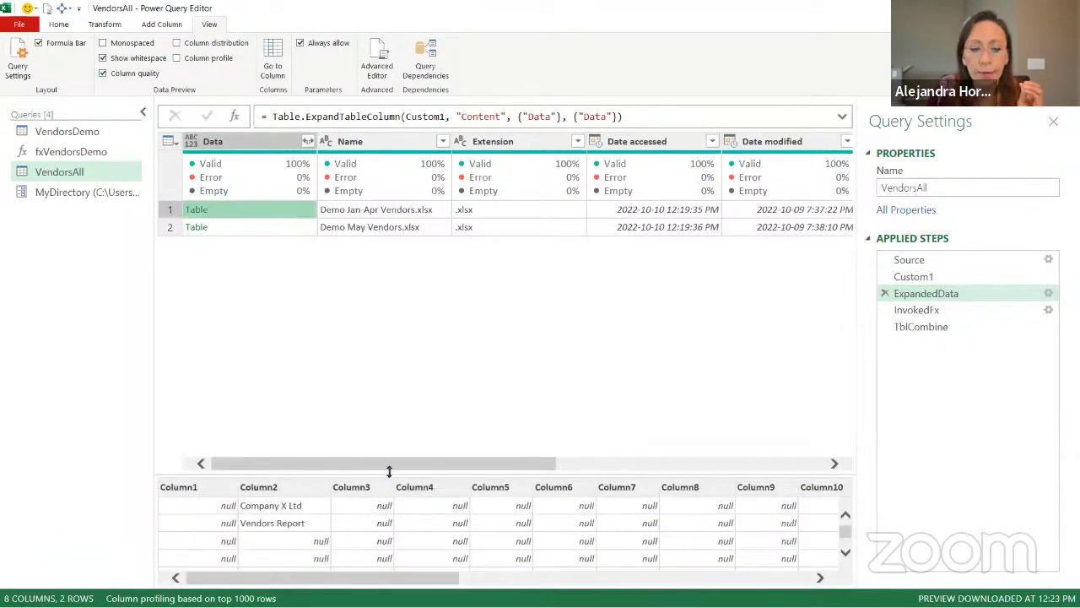
pyautogui.moveTo(389, 470); pyautogui.dragTo(399, 303)
pyautogui.click(903, 277)
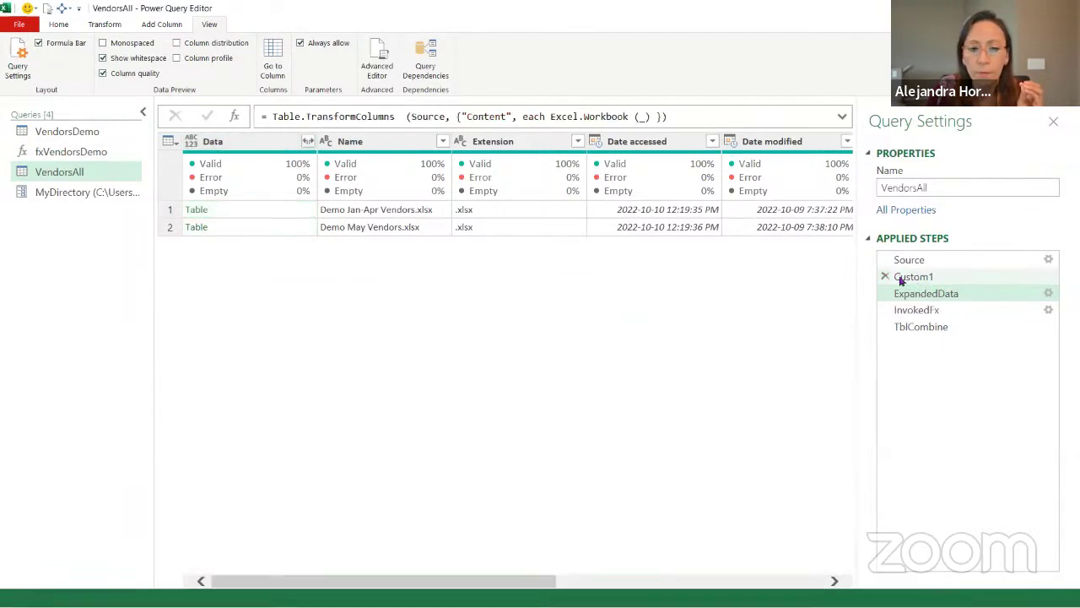
pyautogui.click(270, 219)
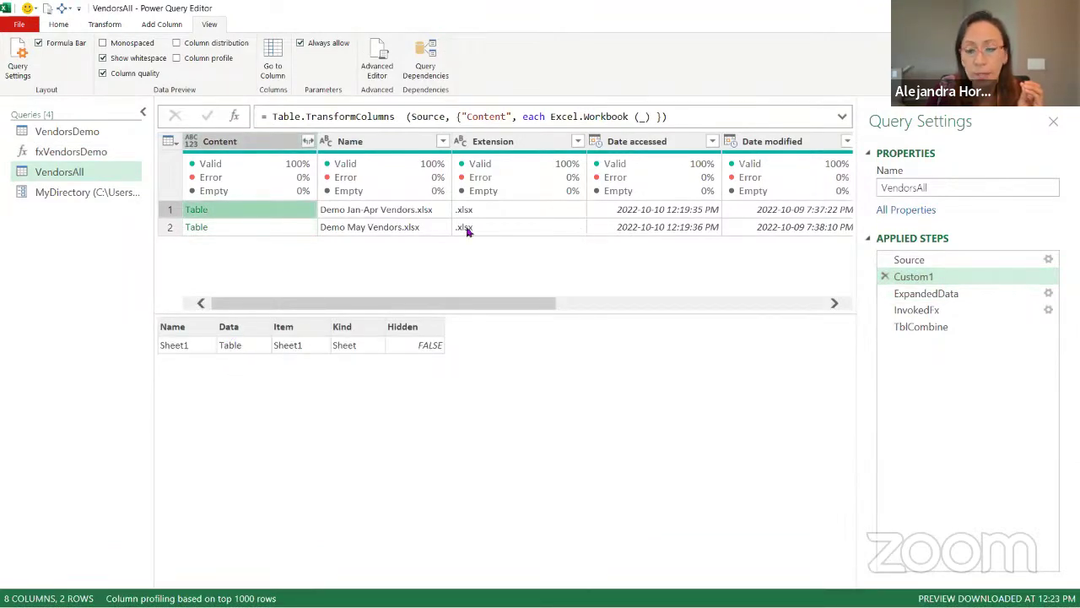
pyautogui.click(957, 292)
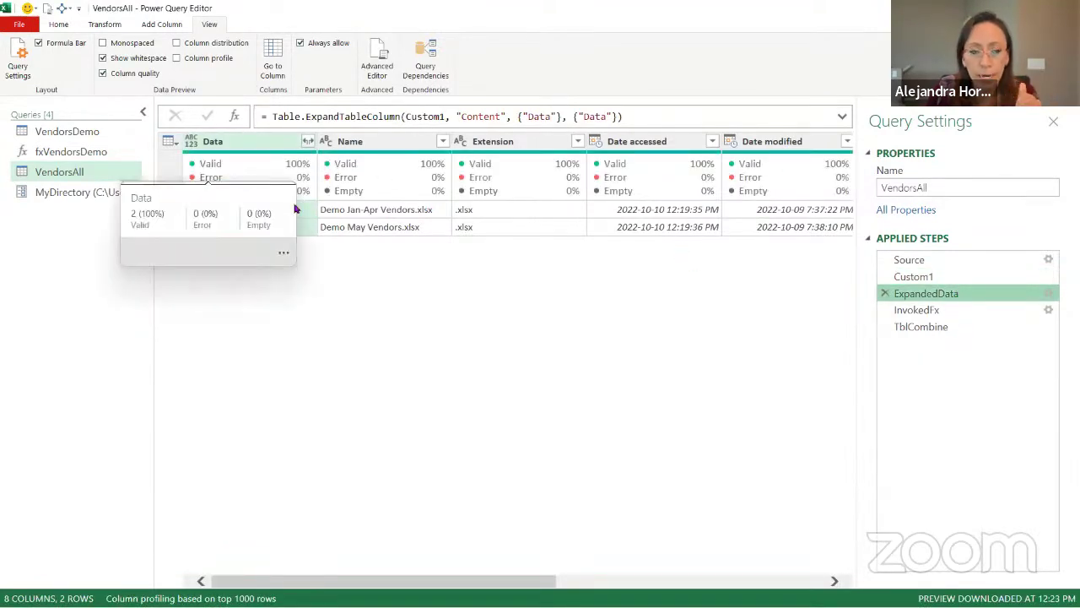
# Step: View the InvokedFx step and select its fxVendorsDemo column
pyautogui.click(942, 311)
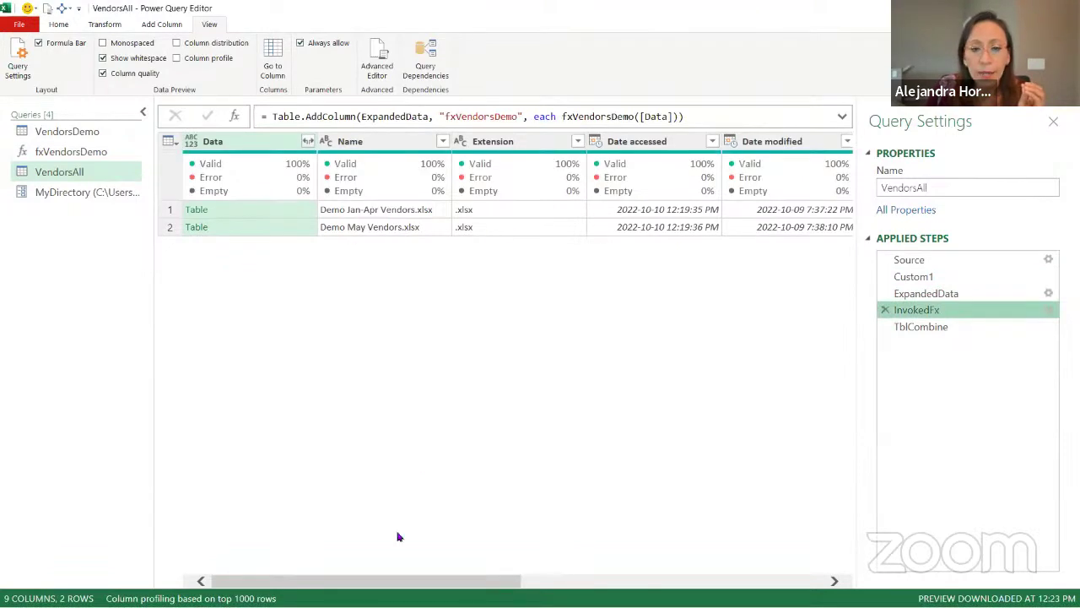
pyautogui.moveTo(400, 586); pyautogui.dragTo(709, 583)
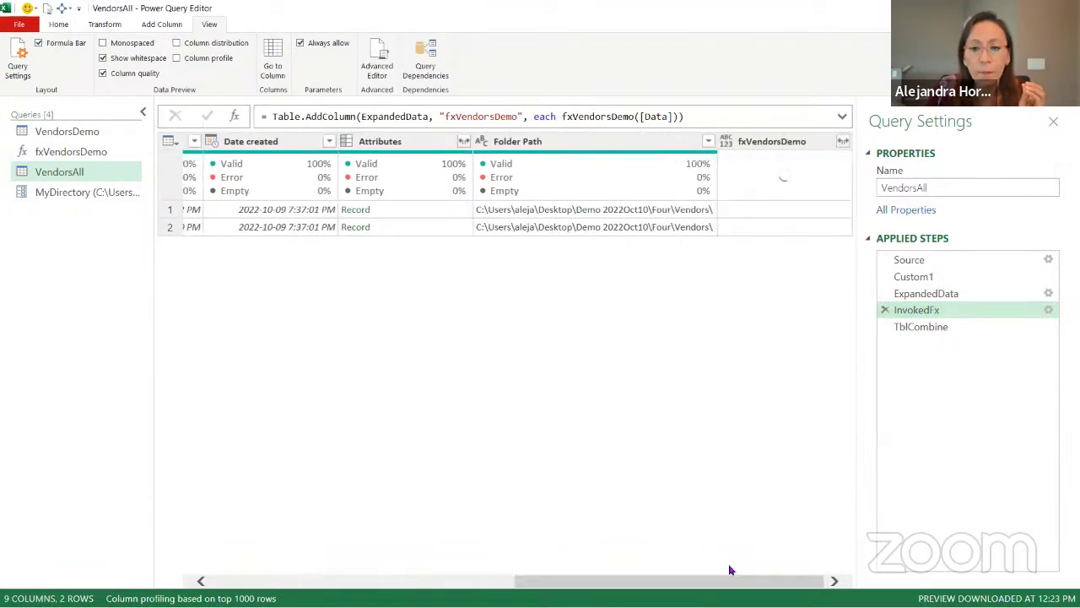
pyautogui.click(789, 138)
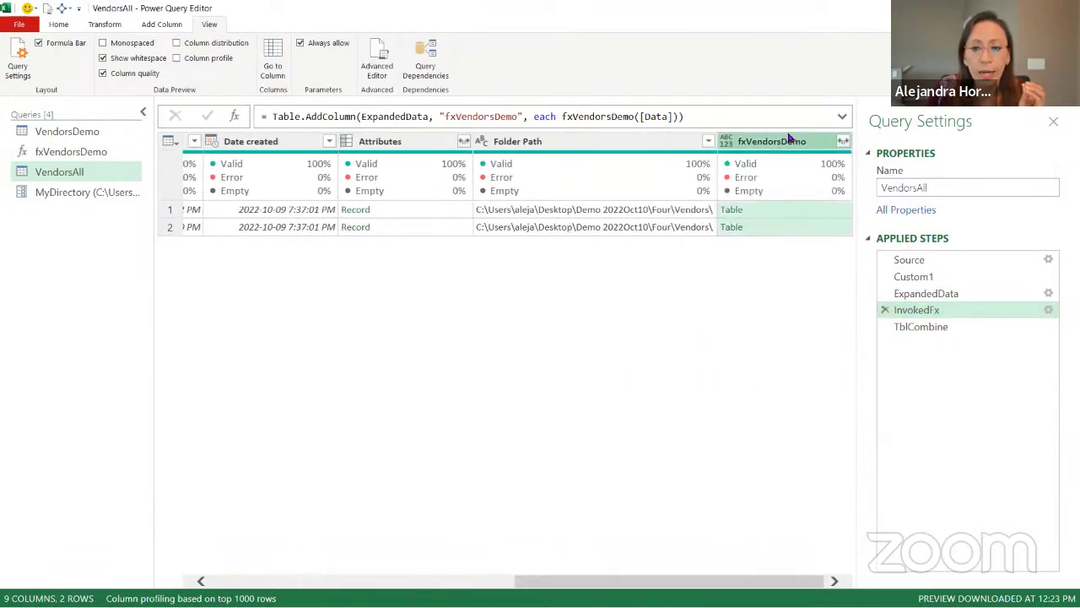
# Step: Preview the nested vendor tables for both files and review the InvokedFx step settings without changes
pyautogui.click(147, 27)
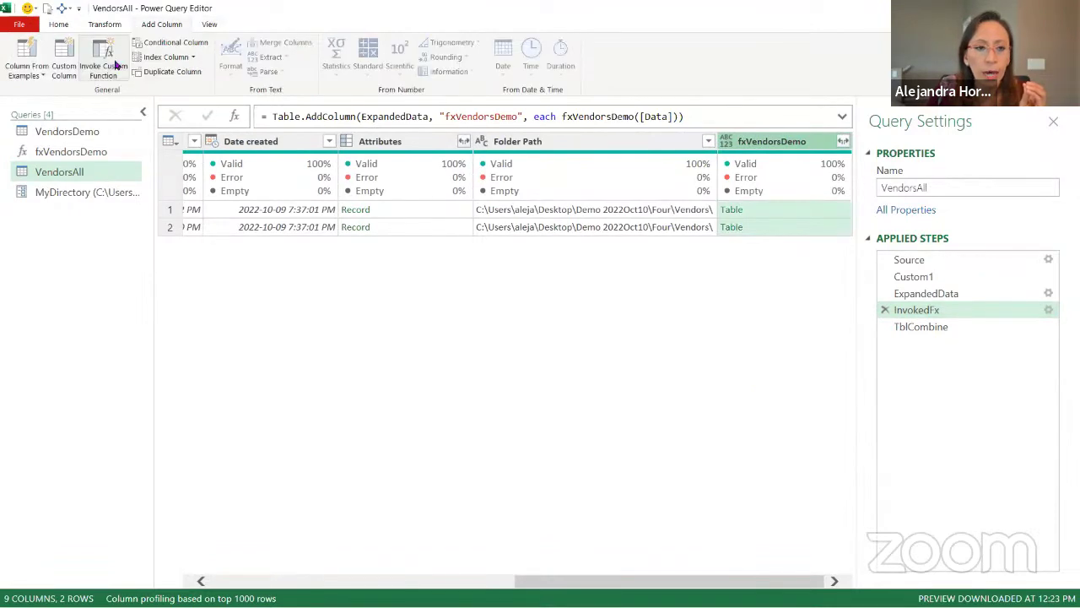
pyautogui.click(794, 212)
pyautogui.click(803, 228)
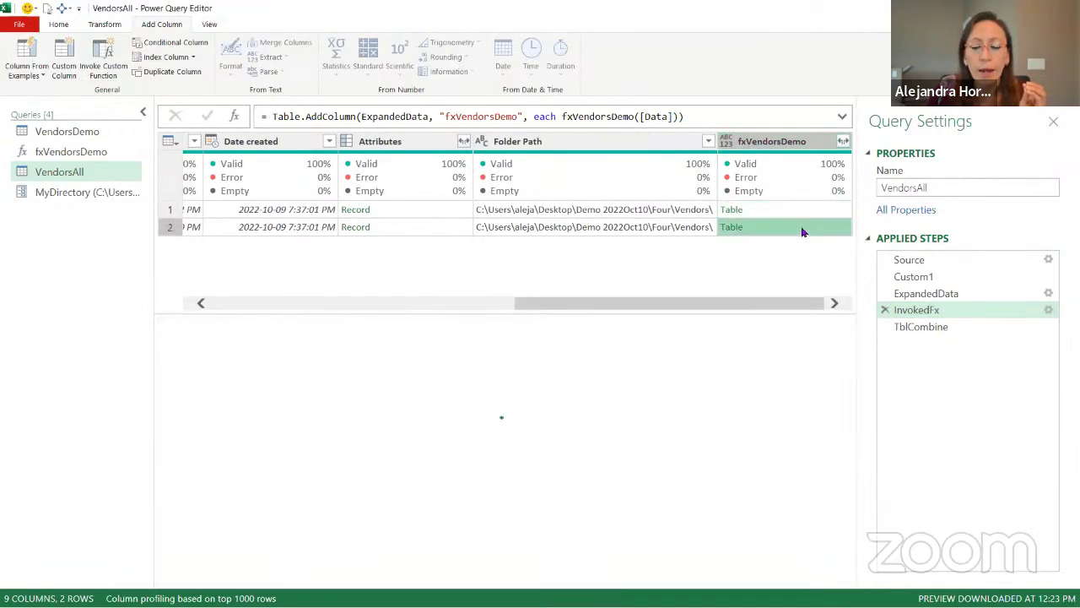
pyautogui.click(809, 211)
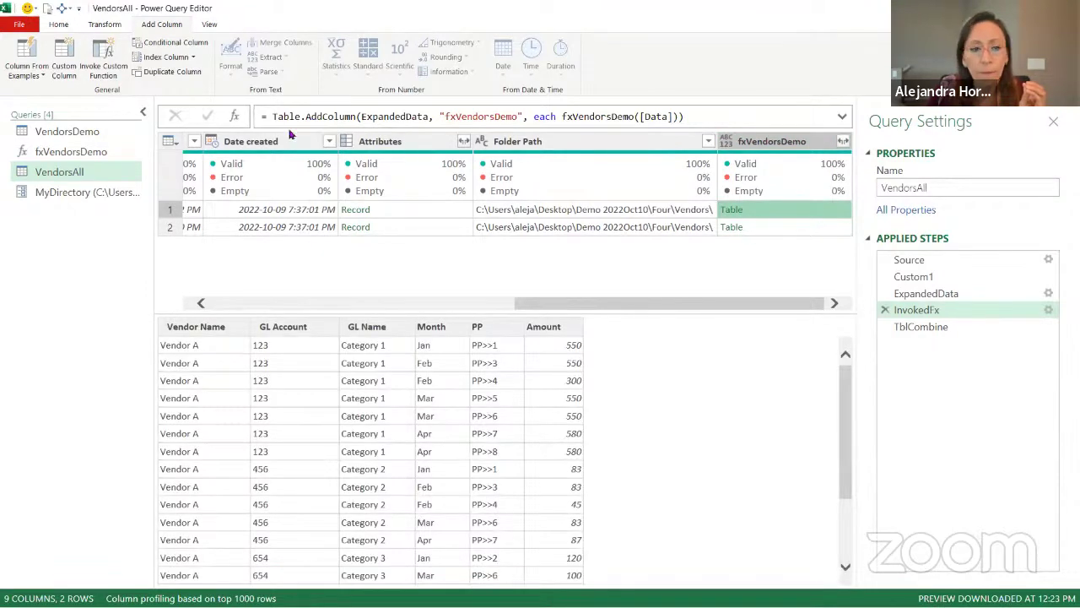
pyautogui.doubleClick(969, 312)
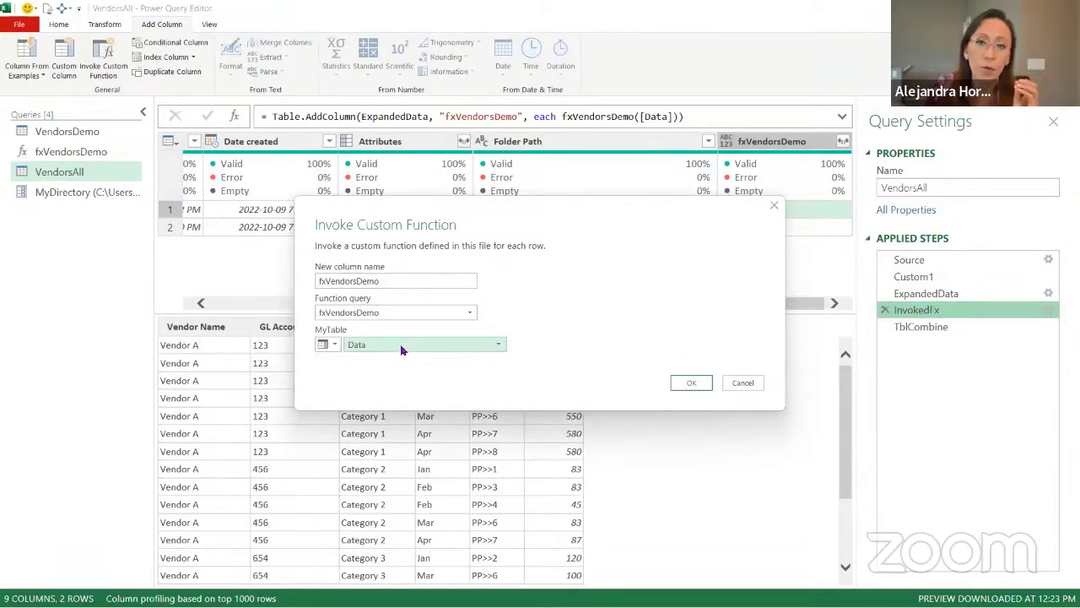
pyautogui.click(743, 384)
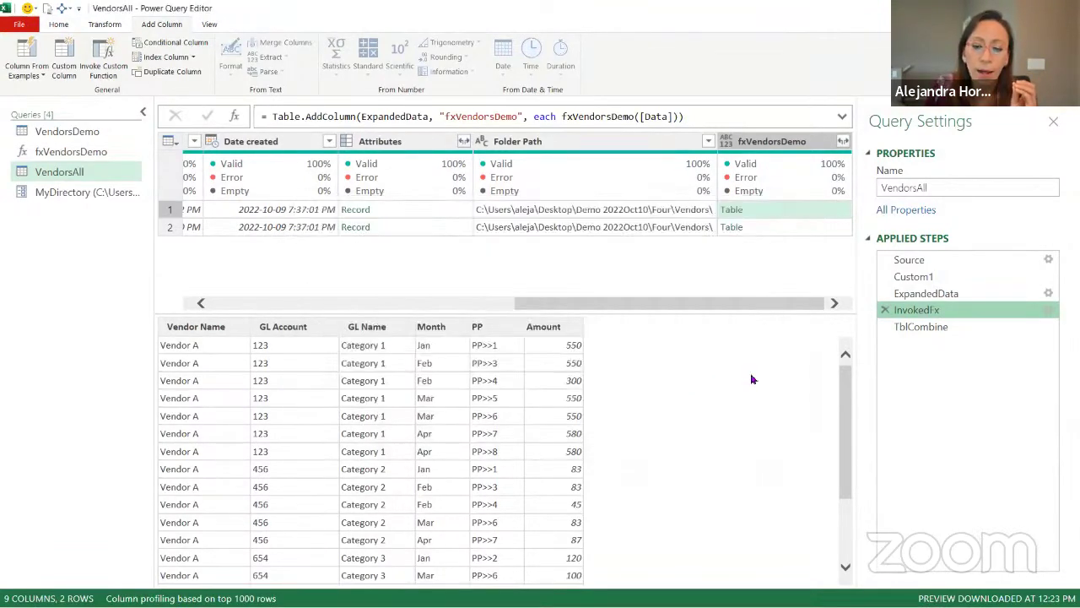
# Step: Drag the fxVendorsDemo column further left, prompting the insert-step warning
pyautogui.click(813, 230)
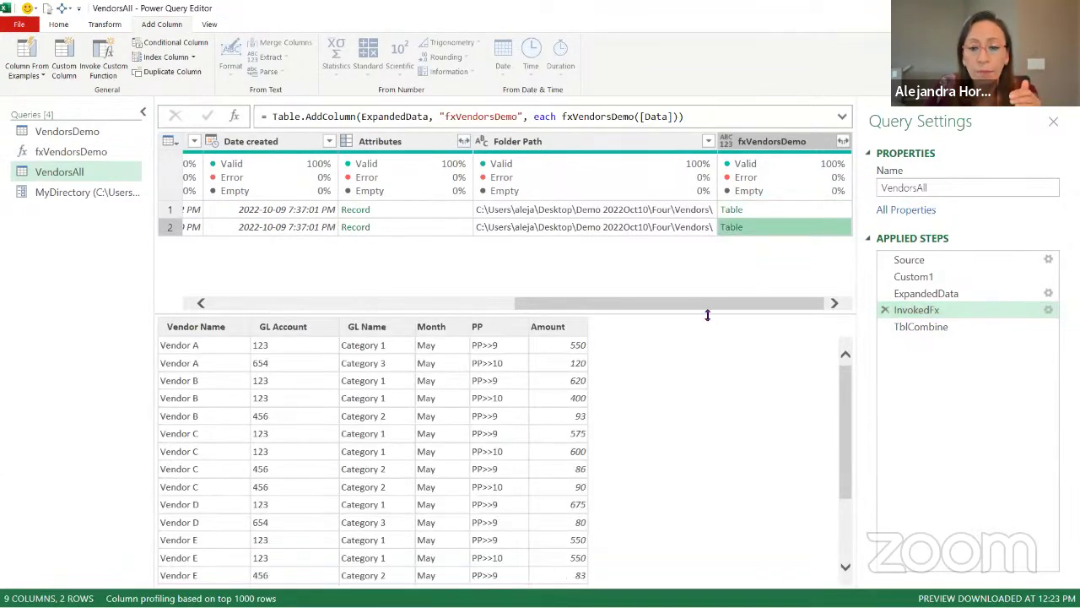
pyautogui.moveTo(708, 314); pyautogui.dragTo(709, 279)
pyautogui.moveTo(778, 142); pyautogui.dragTo(310, 145)
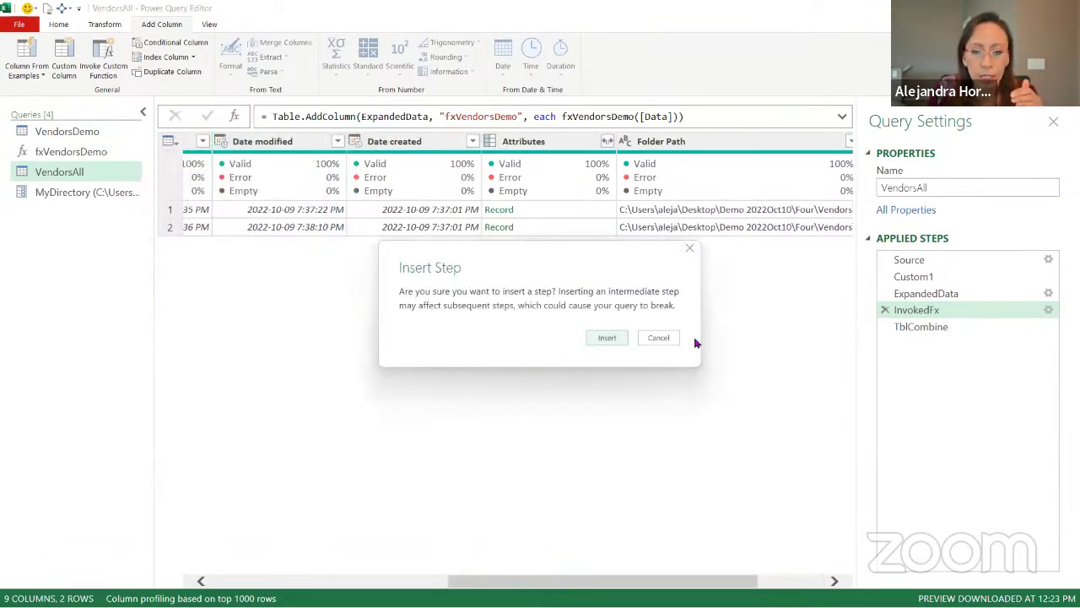
# Step: Move the fxVendorsDemo column to the beginning as a newly inserted step
pyautogui.click(676, 338)
pyautogui.rightClick(803, 144)
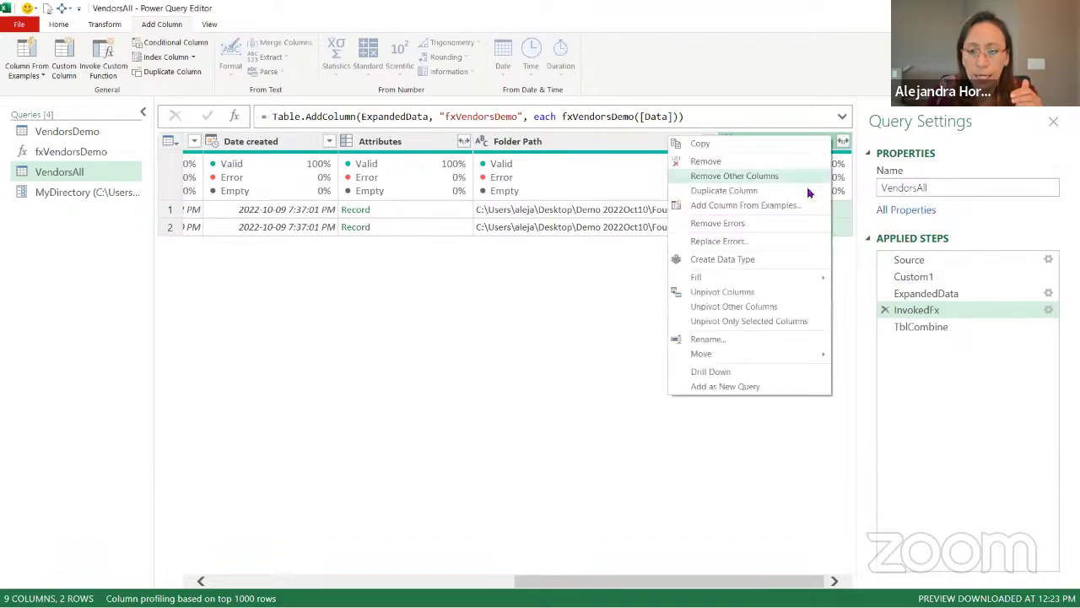
pyautogui.moveTo(755, 355)
pyautogui.click(862, 381)
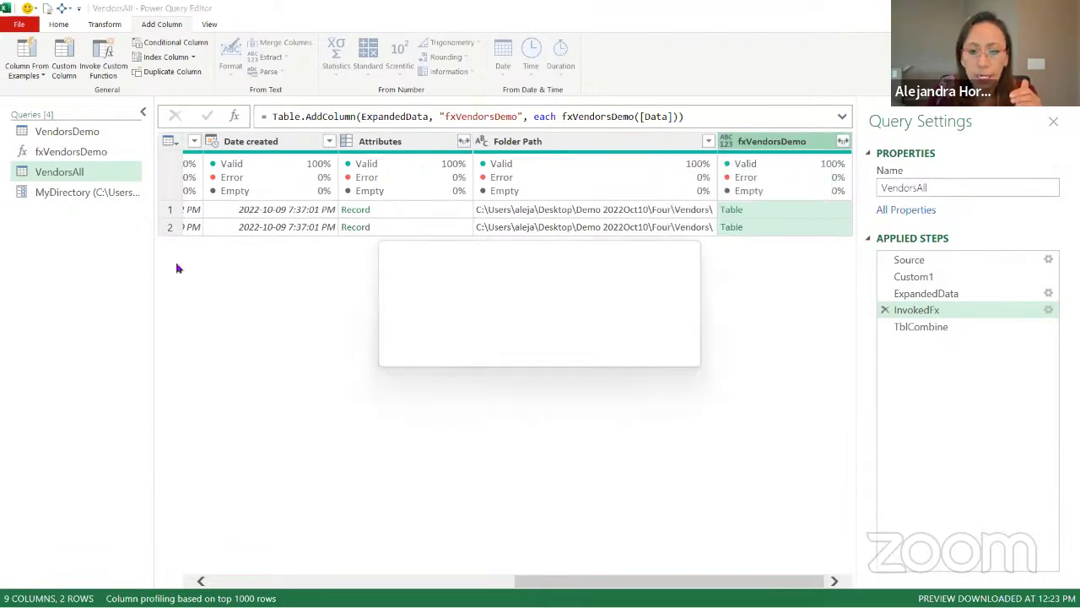
pyautogui.click(618, 339)
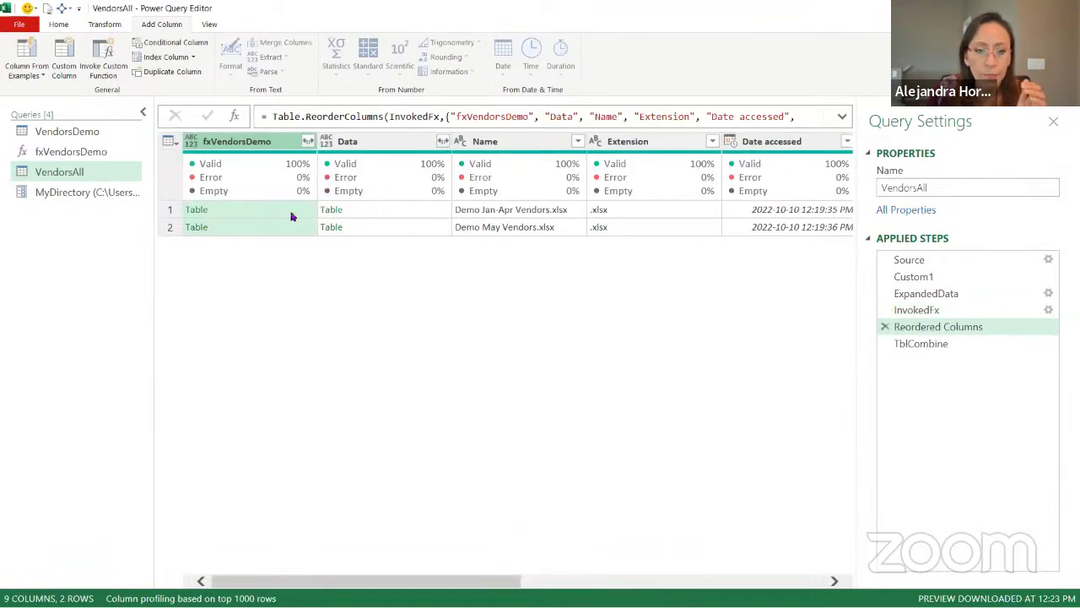
# Step: Compare the Jan-Apr, raw Data and May vendor table previews in the moved column
pyautogui.click(291, 217)
pyautogui.click(360, 210)
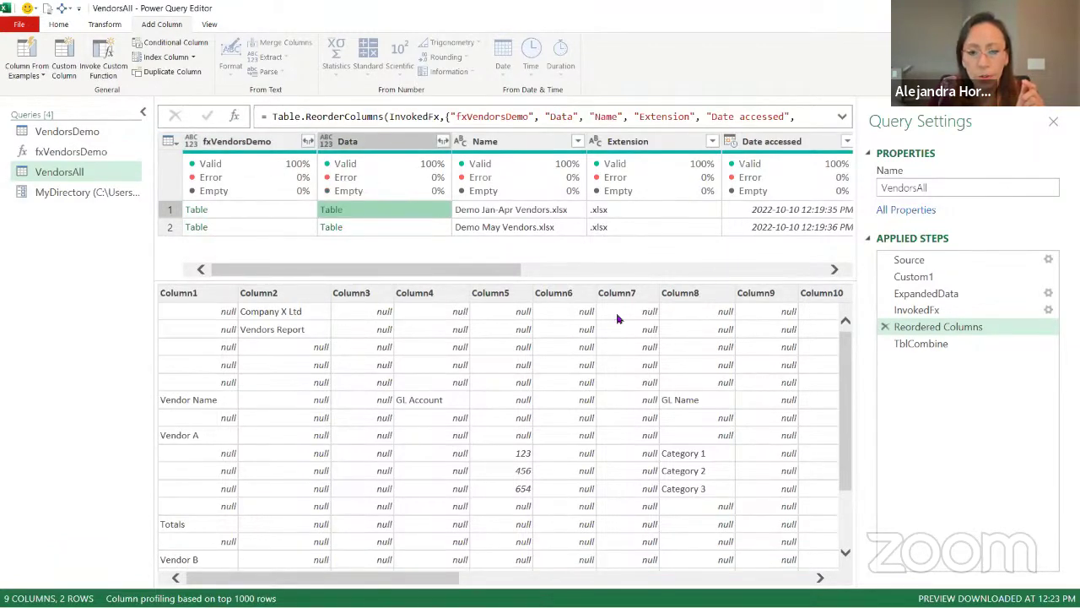
pyautogui.click(282, 211)
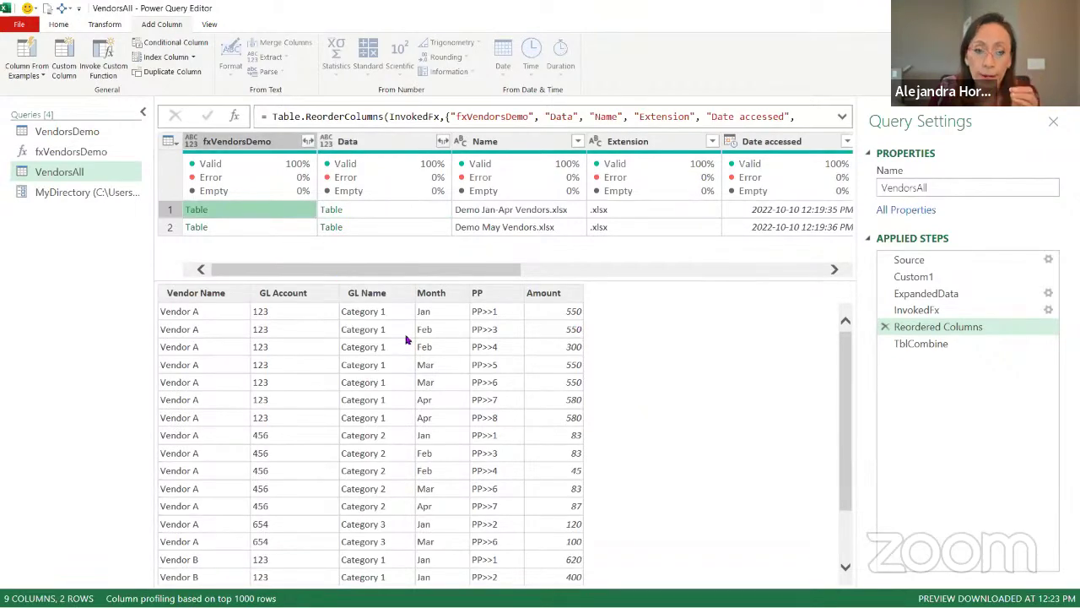
pyautogui.click(290, 229)
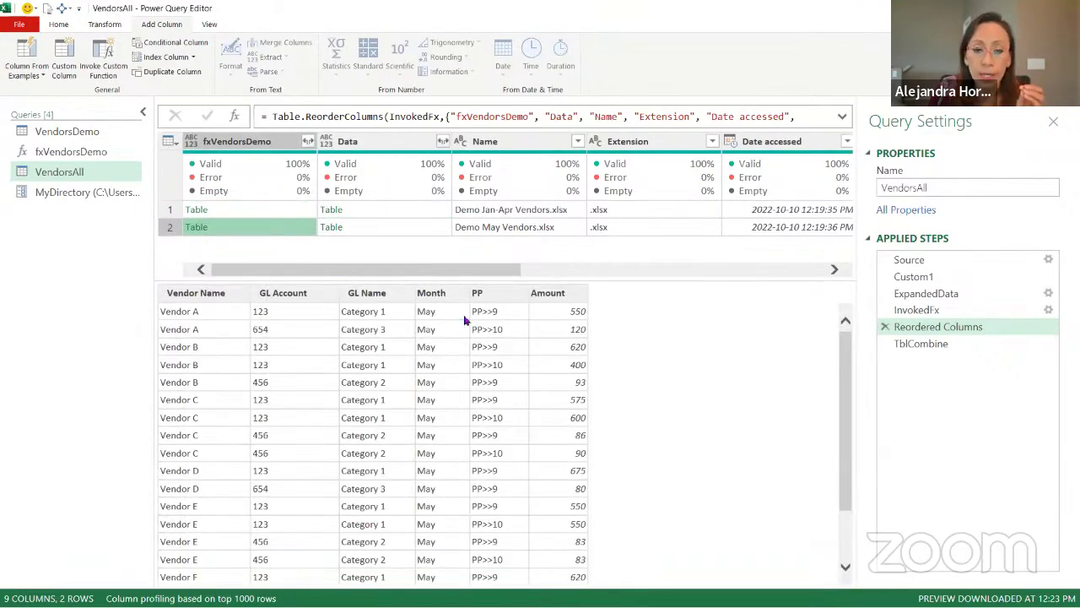
pyautogui.click(280, 212)
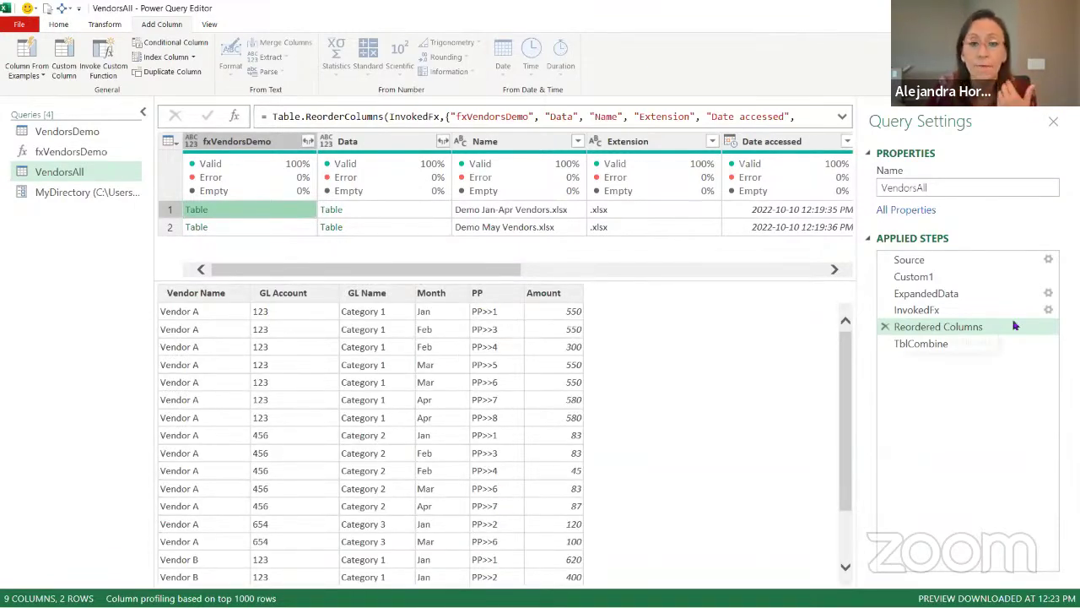
# Step: Select the TblCombine step with 166 combined rows and Close & Load VendorsAll to Excel
pyautogui.click(967, 351)
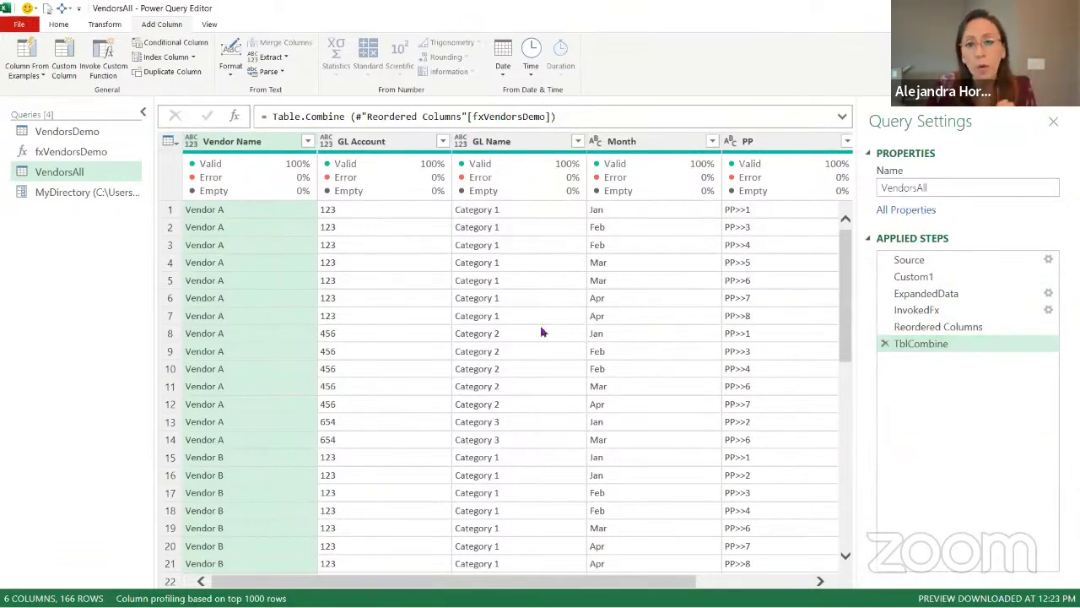
pyautogui.moveTo(551, 582); pyautogui.dragTo(637, 584)
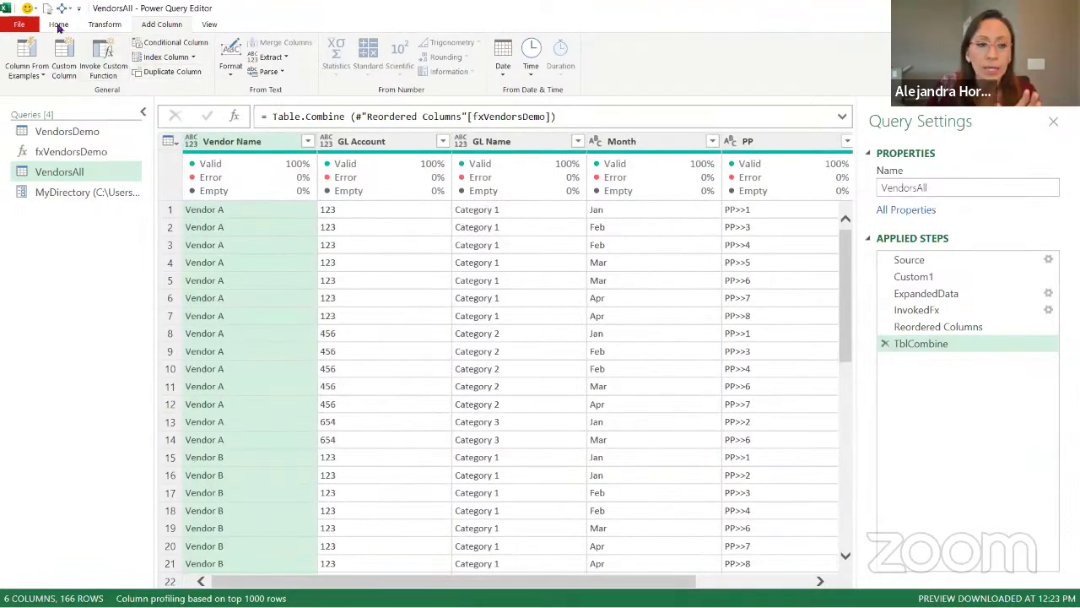
pyautogui.click(58, 25)
pyautogui.click(17, 75)
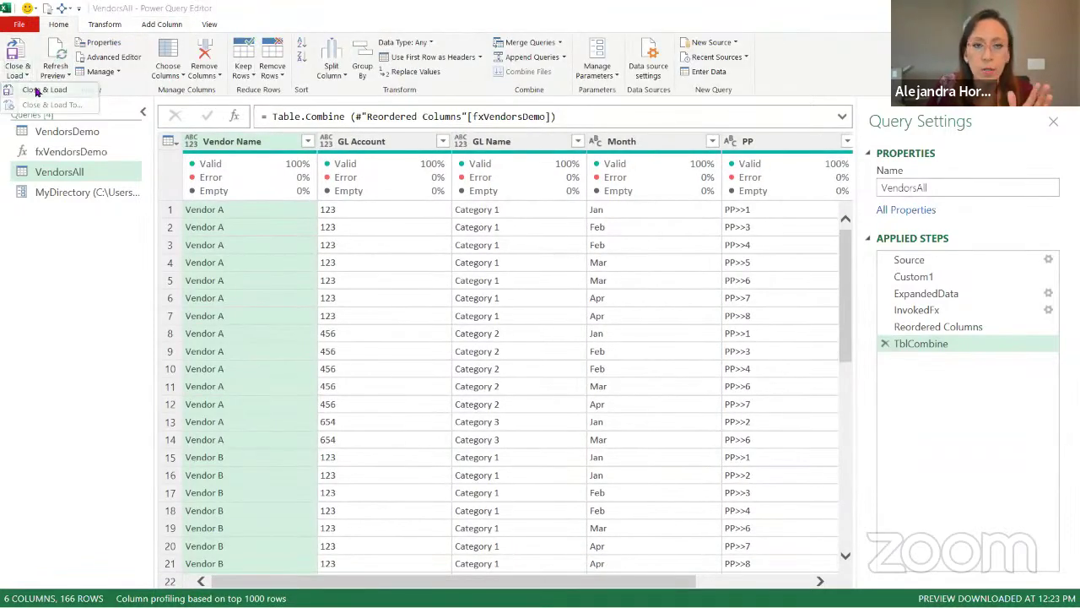
pyautogui.click(38, 90)
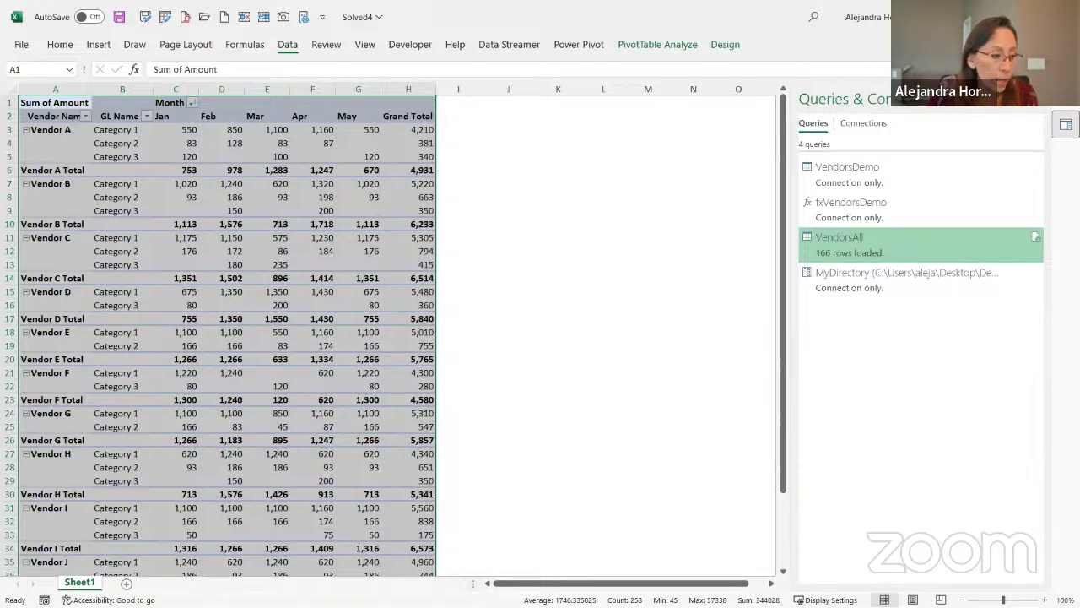
# Step: Select the Demo Jun and Demo Jul Vendors files in the Additional Info Three folder
pyautogui.hotkey('alt', 'Tab')
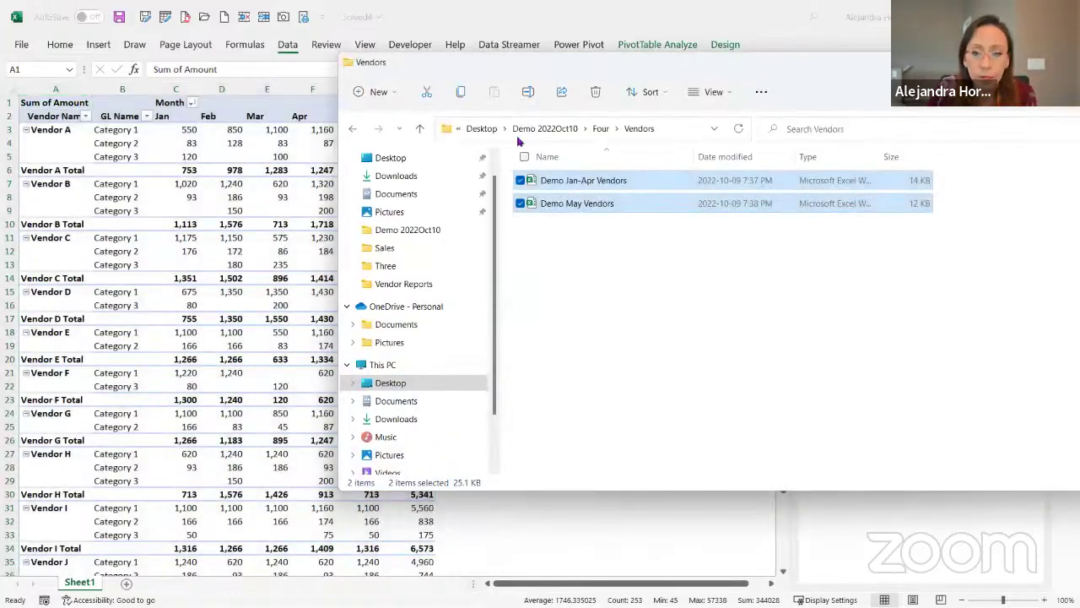
pyautogui.click(601, 128)
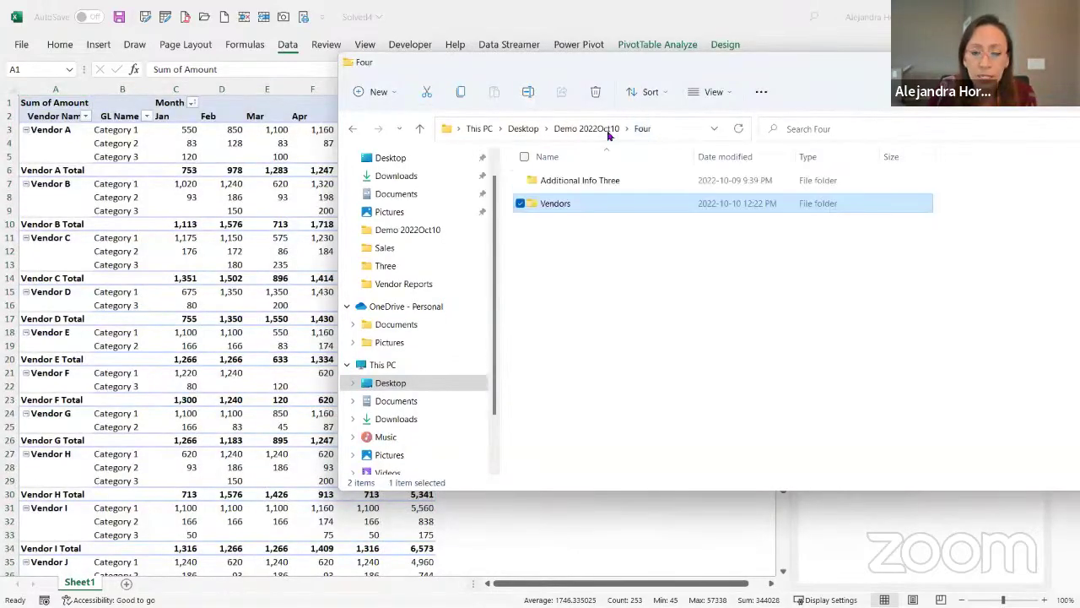
pyautogui.click(597, 183)
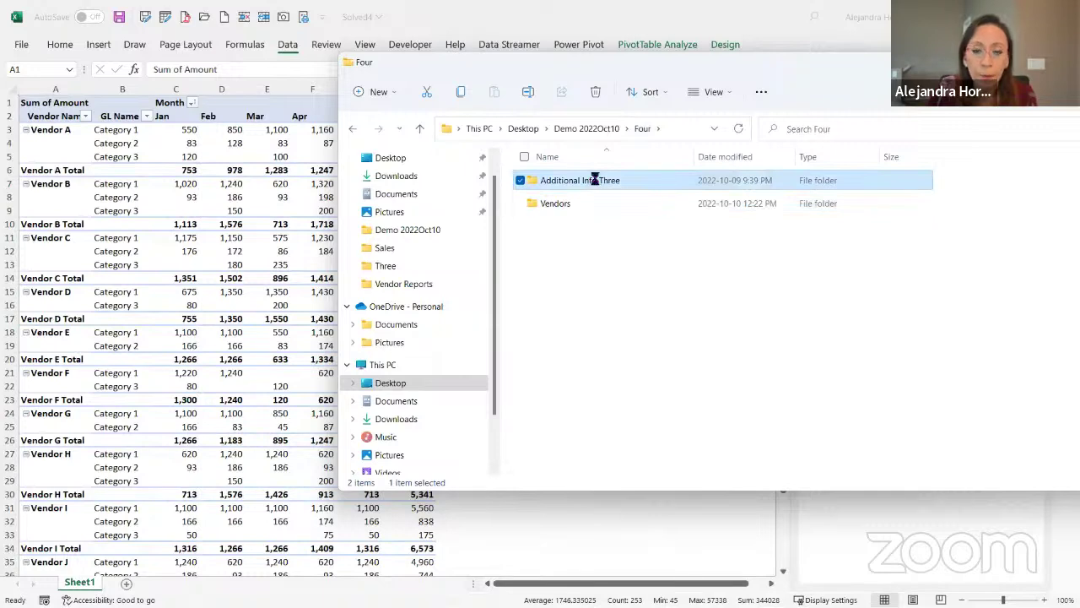
pyautogui.doubleClick(596, 183)
pyautogui.click(597, 180)
pyautogui.keyDown('shift'); pyautogui.click(595, 207); pyautogui.keyUp('shift')
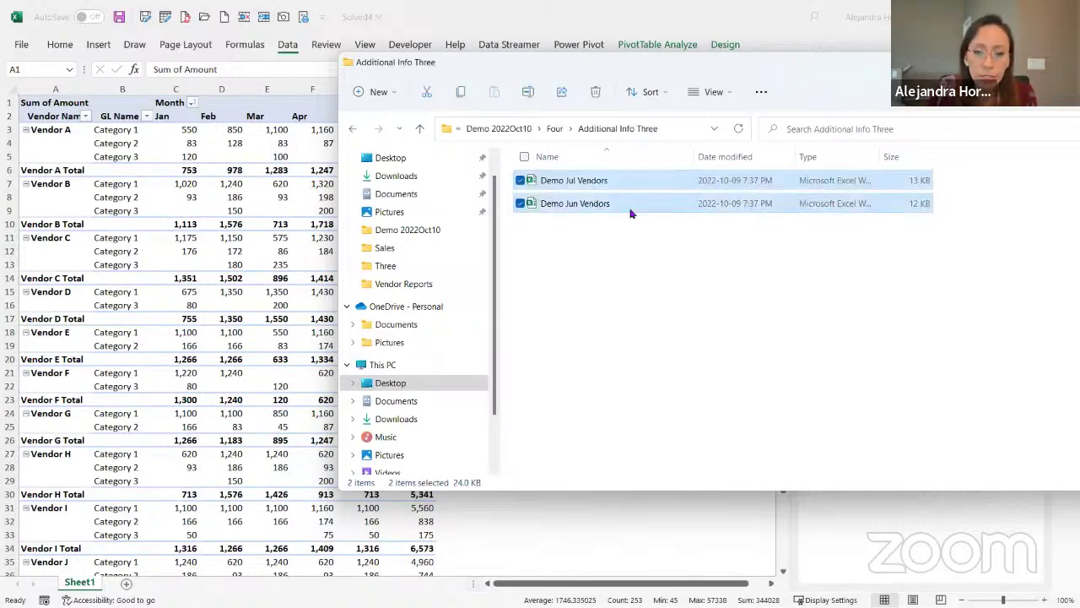
# Step: Paste both vendor files into the Vendors folder and switch back to Excel
pyautogui.click(553, 129)
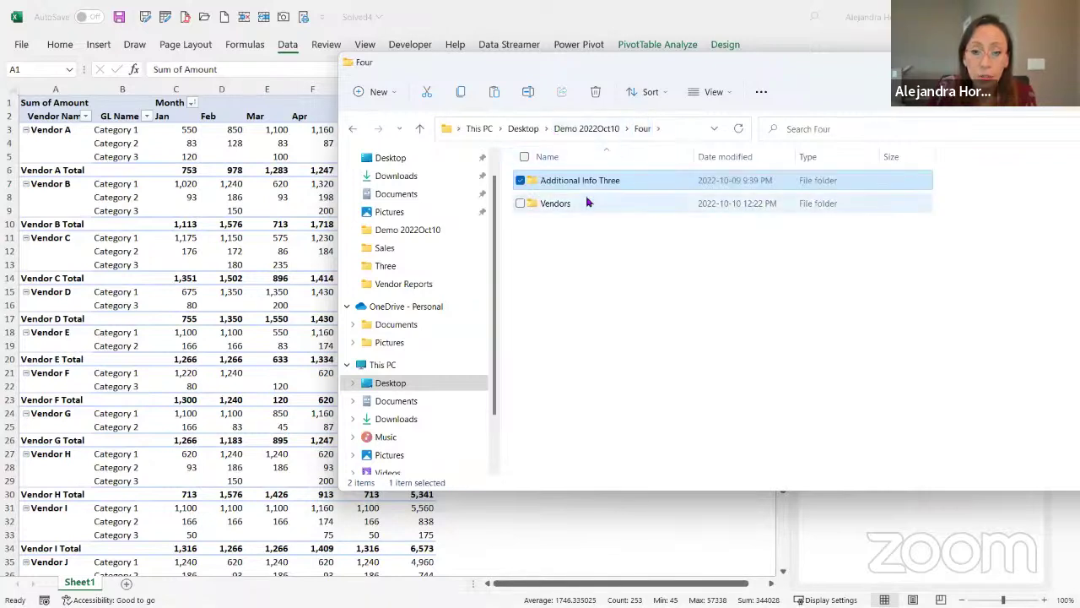
pyautogui.click(586, 203)
pyautogui.doubleClick(586, 203)
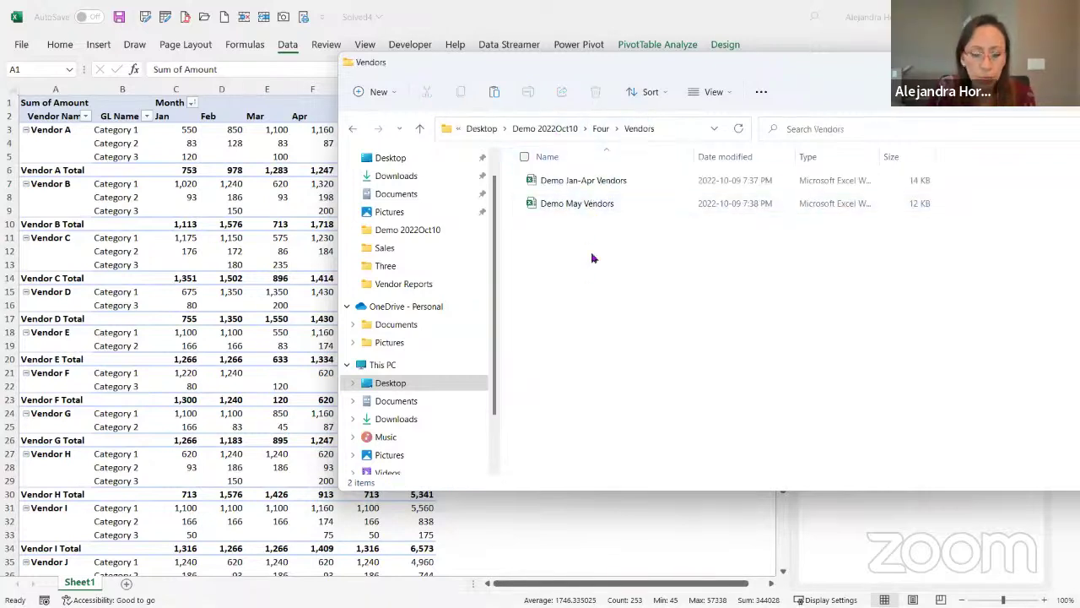
pyautogui.hotkey('ctrl', 'v')
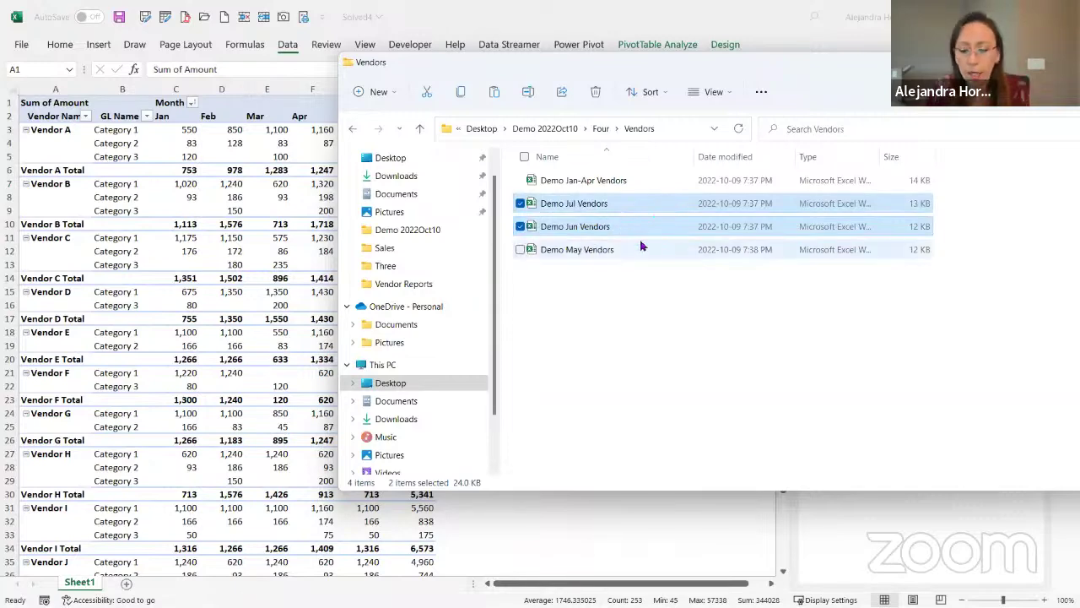
pyautogui.hotkey('alt', 'Tab')
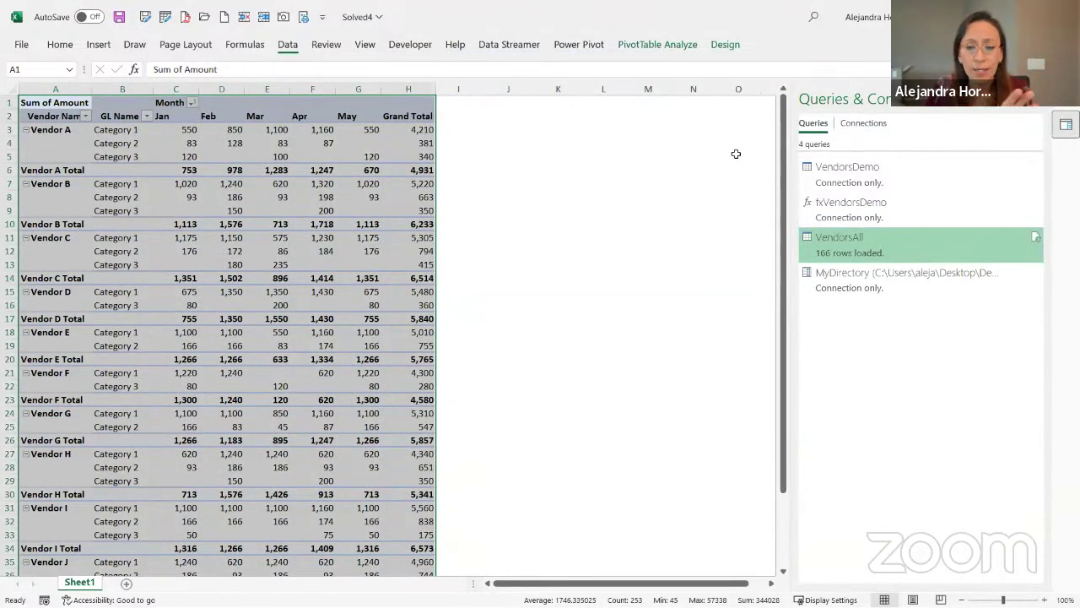
# Step: Review the Demo Jul Vendors workbook, widening column B to show Vendor NEW and NEW CATEGORY
pyautogui.hotkey('alt', 'Tab')
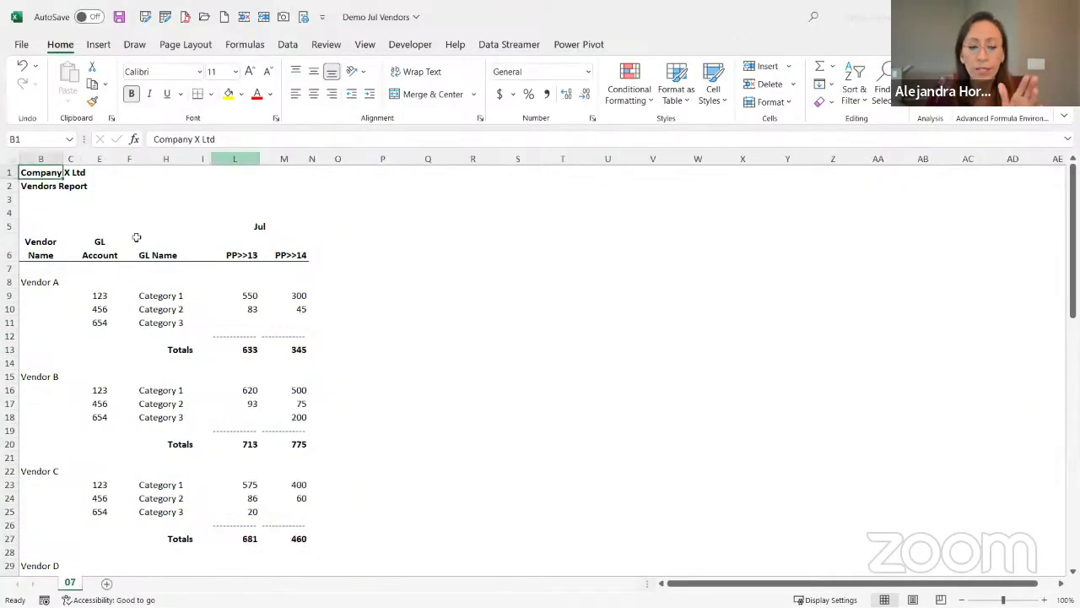
pyautogui.scroll(-20, 279, 240)
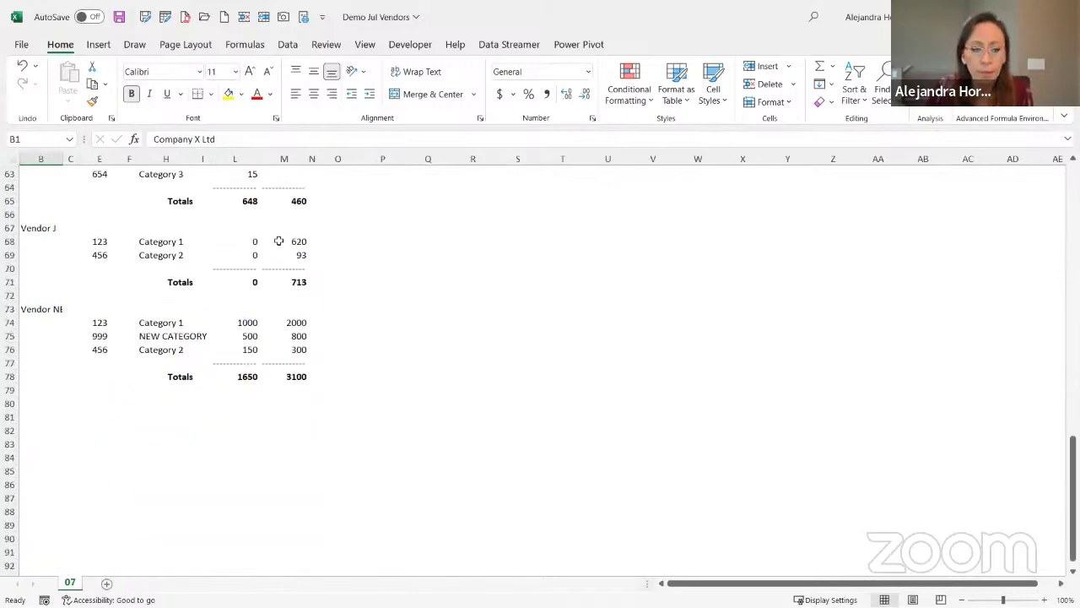
pyautogui.scroll(1, 279, 241)
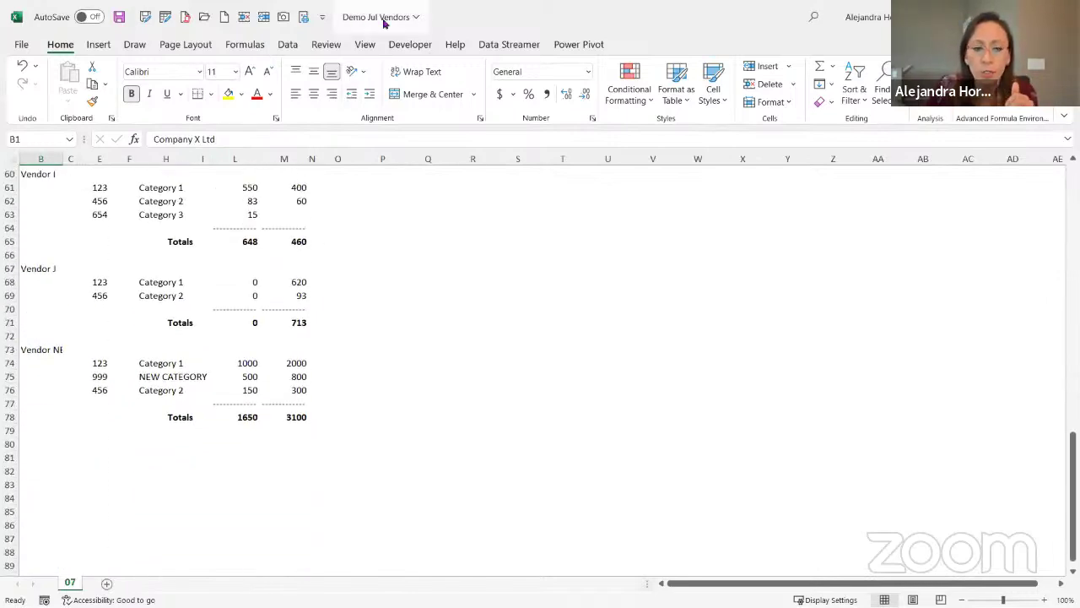
pyautogui.moveTo(61, 163); pyautogui.dragTo(93, 160)
pyautogui.click(72, 352)
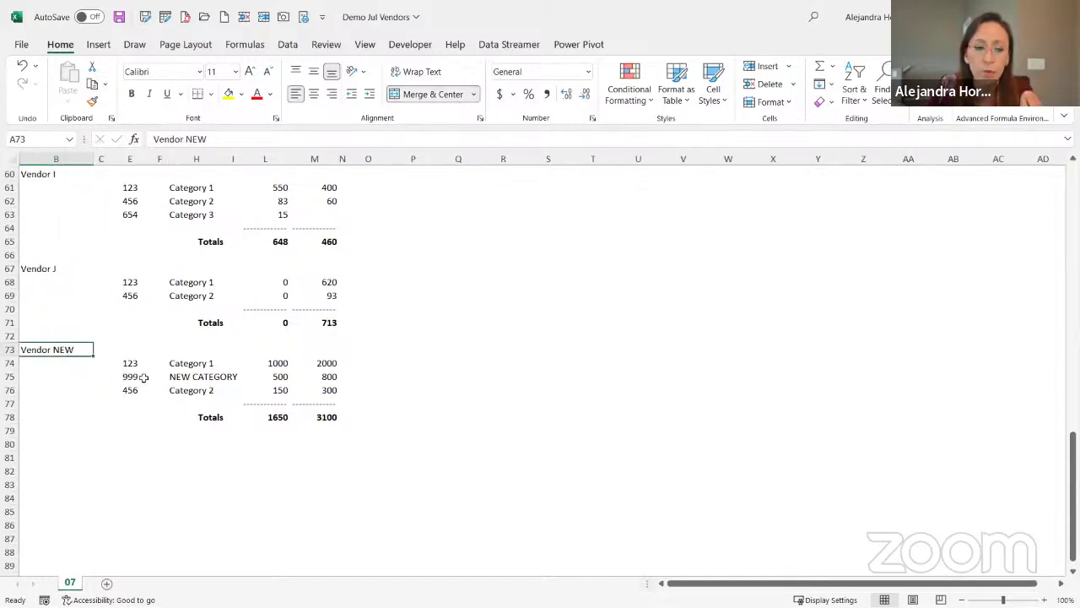
pyautogui.click(211, 377)
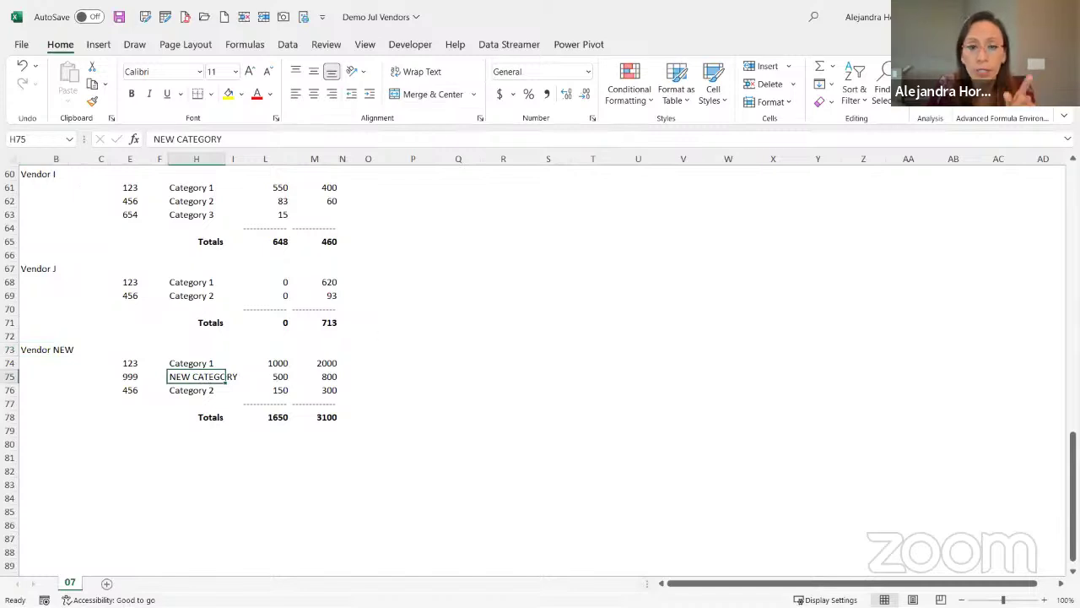
# Step: Close Demo Jul Vendors without saving and return to the Solved4 pivot
pyautogui.hotkey('ctrl', 'w')
pyautogui.click(548, 328)
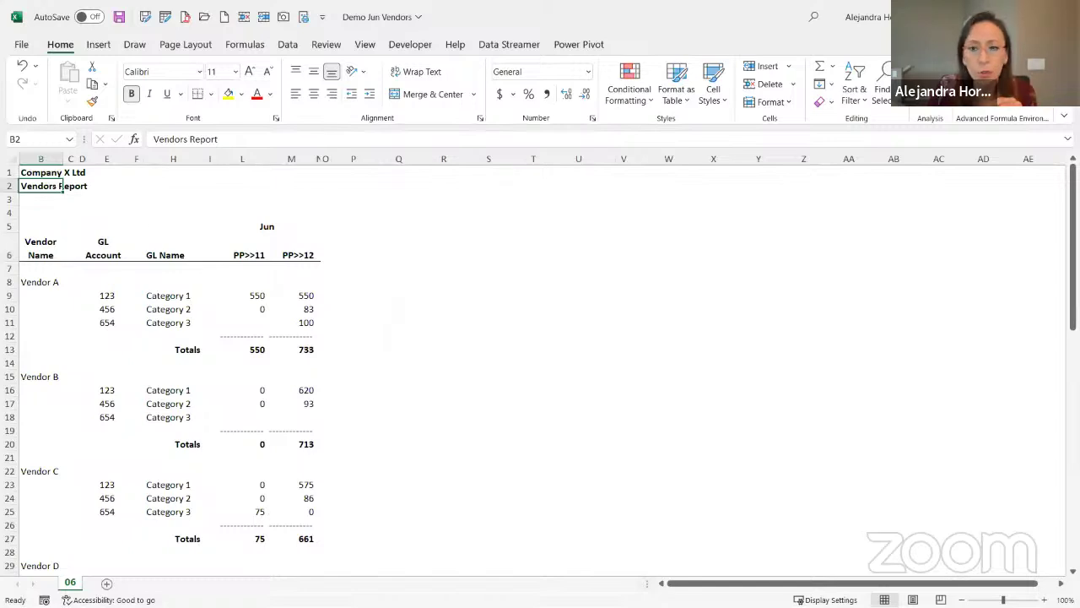
pyautogui.hotkey('ctrl', 'w')
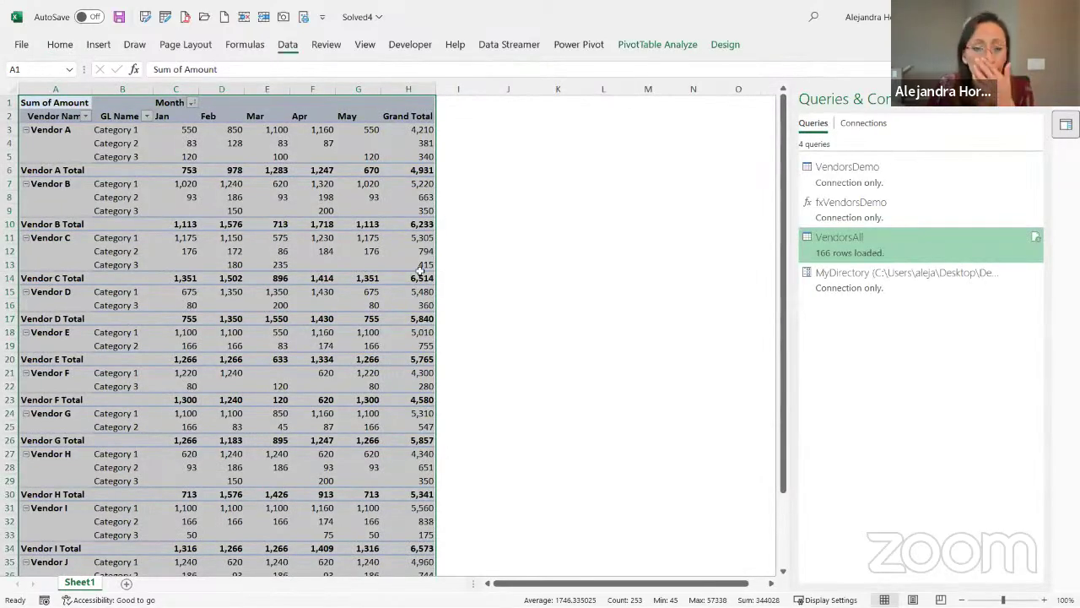
# Step: Refresh the Solved4 pivot, check its new Jun and Jul columns, then switch to Previous Row
pyautogui.rightClick(254, 151)
pyautogui.press('Escape')
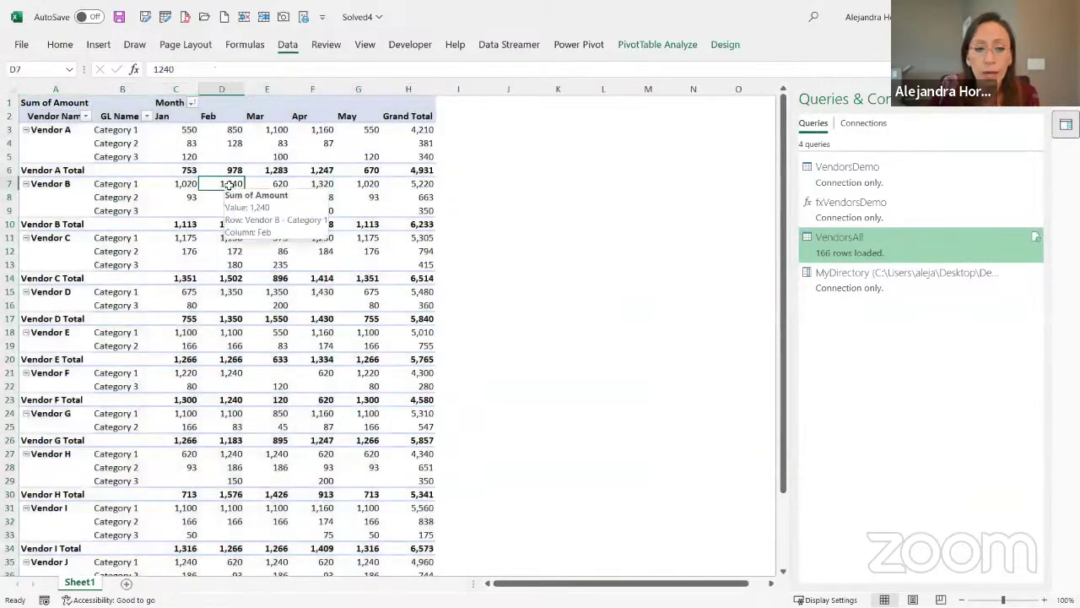
pyautogui.rightClick(230, 190)
pyautogui.click(340, 285)
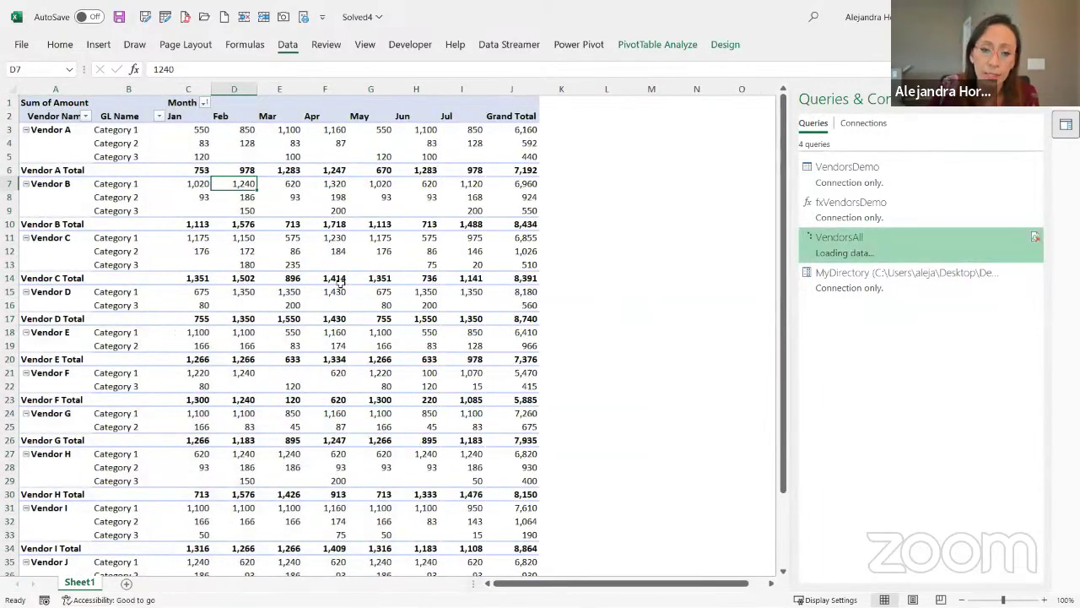
pyautogui.click(426, 117)
pyautogui.click(464, 118)
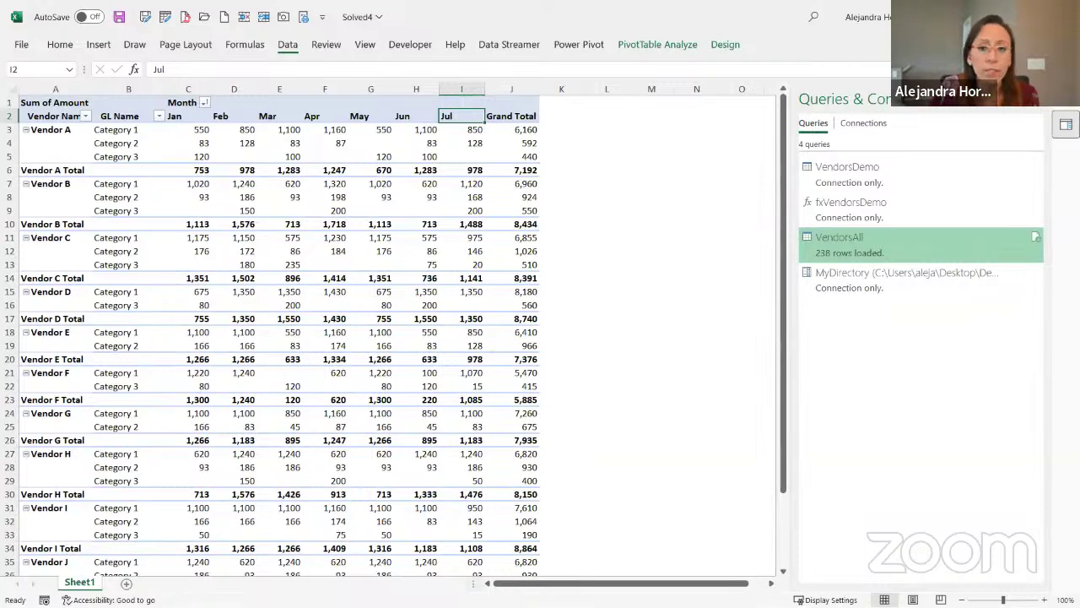
pyautogui.hotkey('alt', 'Tab')
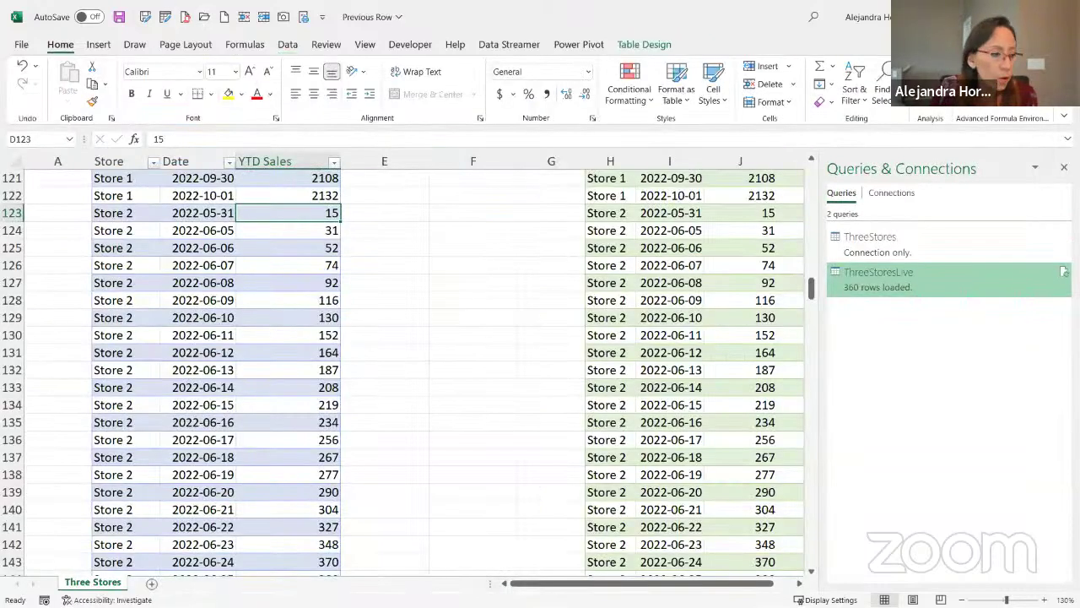
# Step: Navigate from the Vendors folder up to Demo 2022Oct10 and open the Potential Savings workbook
pyautogui.hotkey('alt', 'Tab')
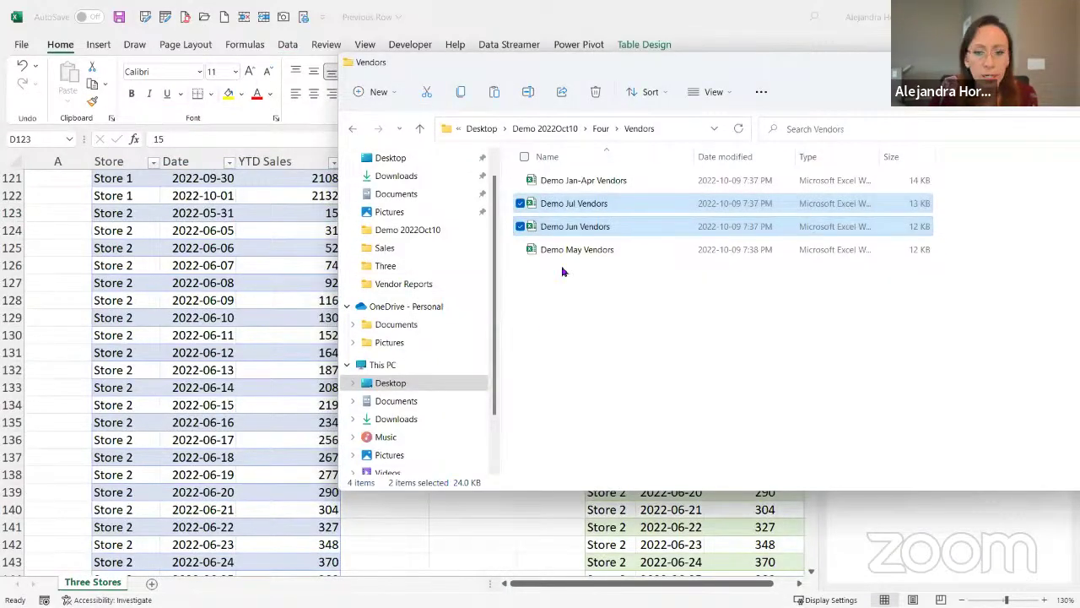
pyautogui.click(606, 133)
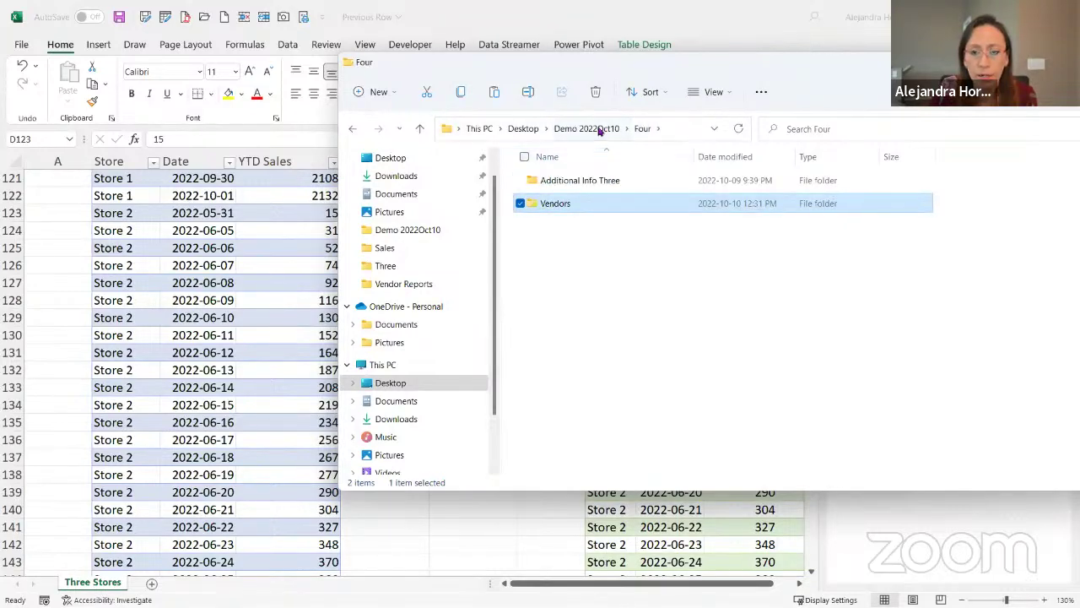
pyautogui.click(595, 129)
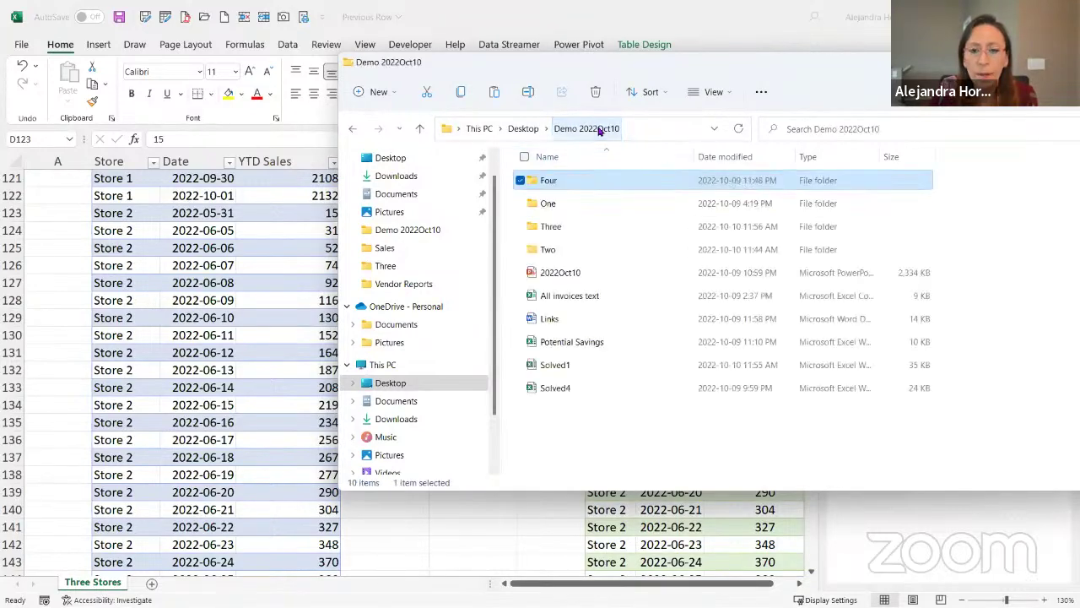
pyautogui.click(603, 349)
pyautogui.doubleClick(604, 350)
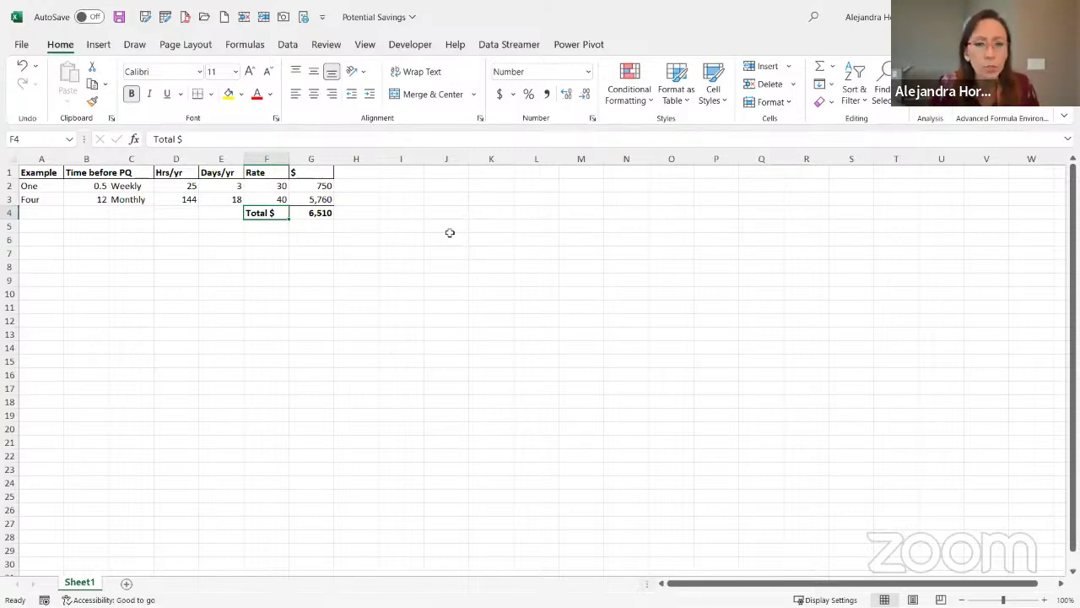
pyautogui.keyDown('ctrl'); pyautogui.scroll(4, 144, 270); pyautogui.keyUp('ctrl')
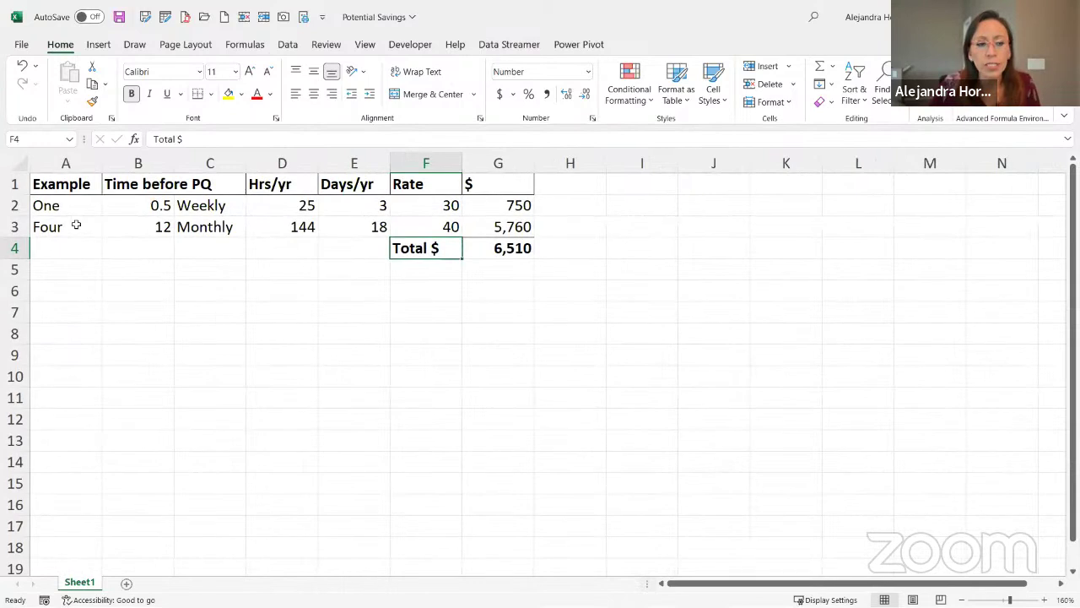
pyautogui.click(72, 211)
pyautogui.click(135, 208)
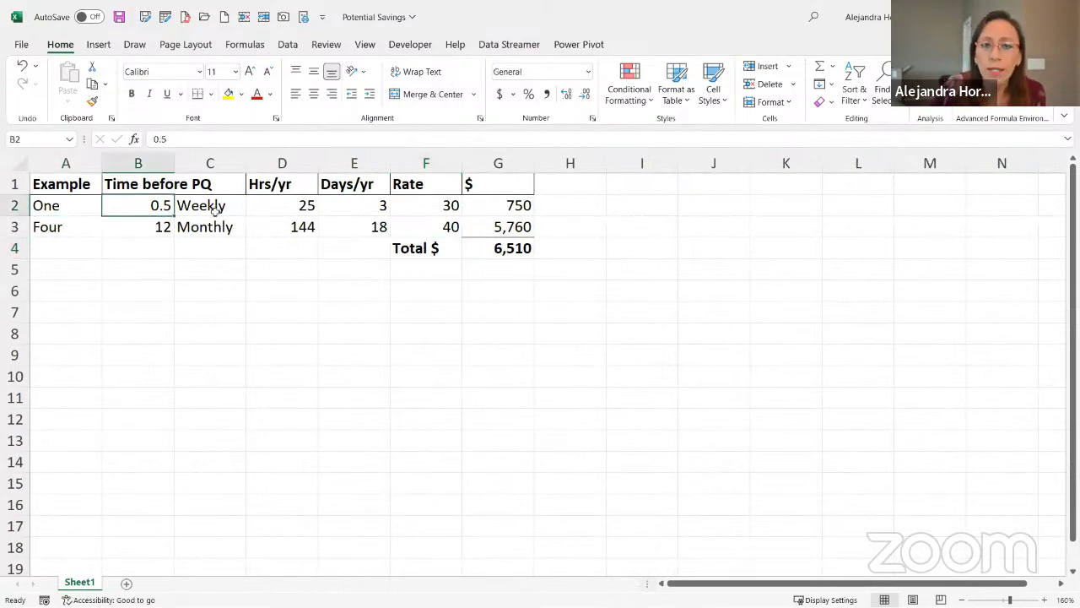
pyautogui.click(305, 214)
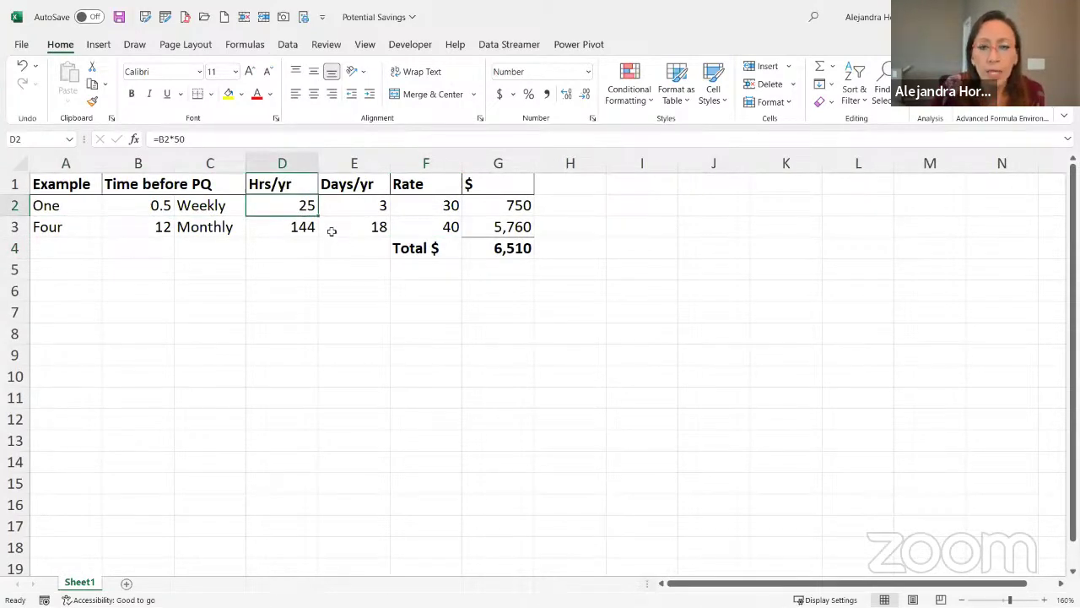
pyautogui.click(453, 205)
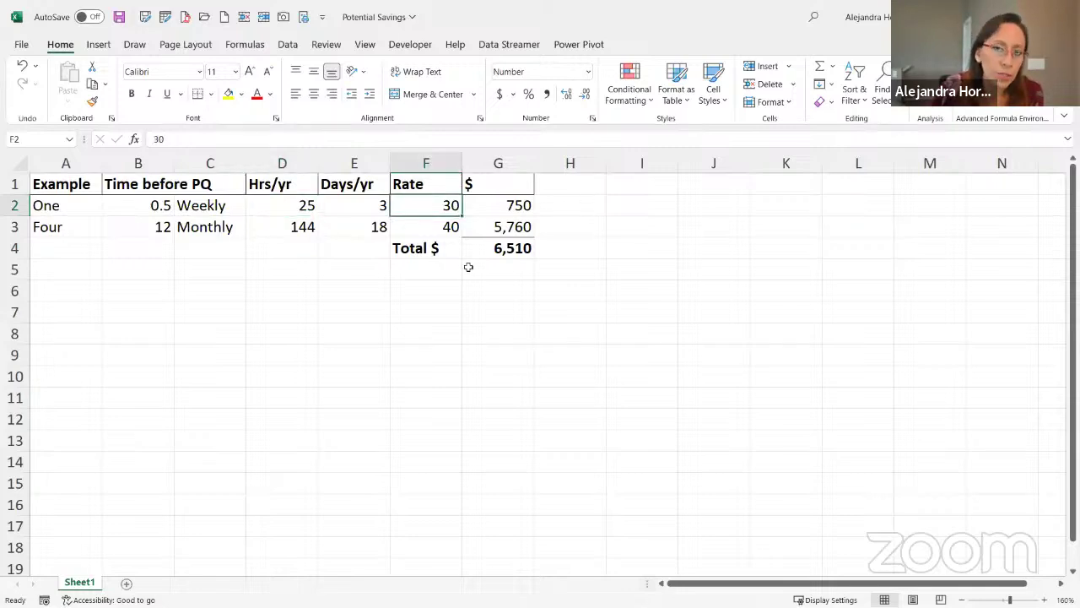
pyautogui.click(511, 205)
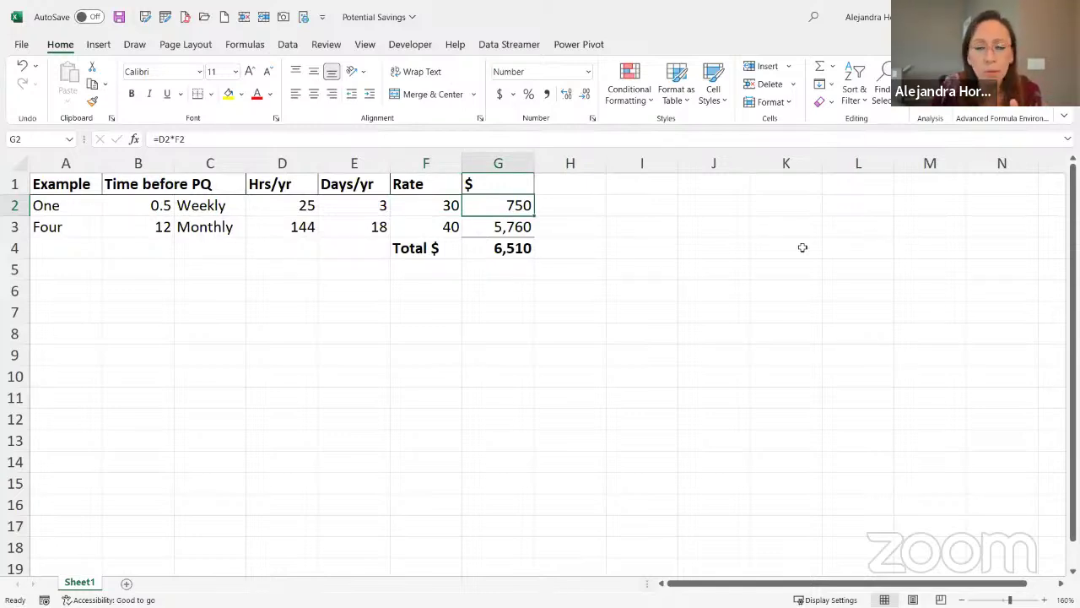
pyautogui.click(141, 230)
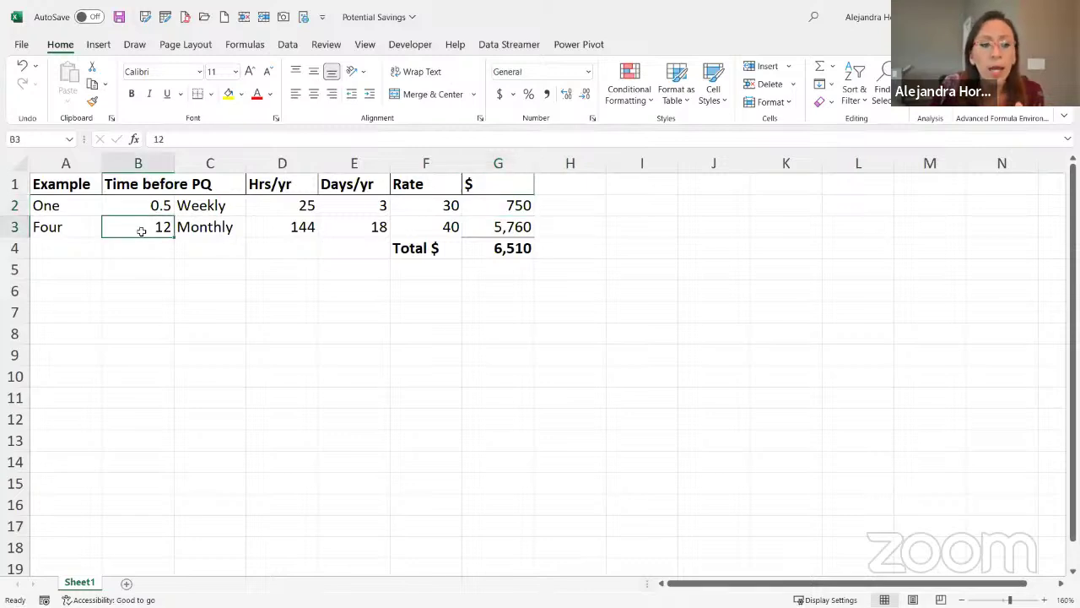
pyautogui.click(194, 227)
pyautogui.click(270, 228)
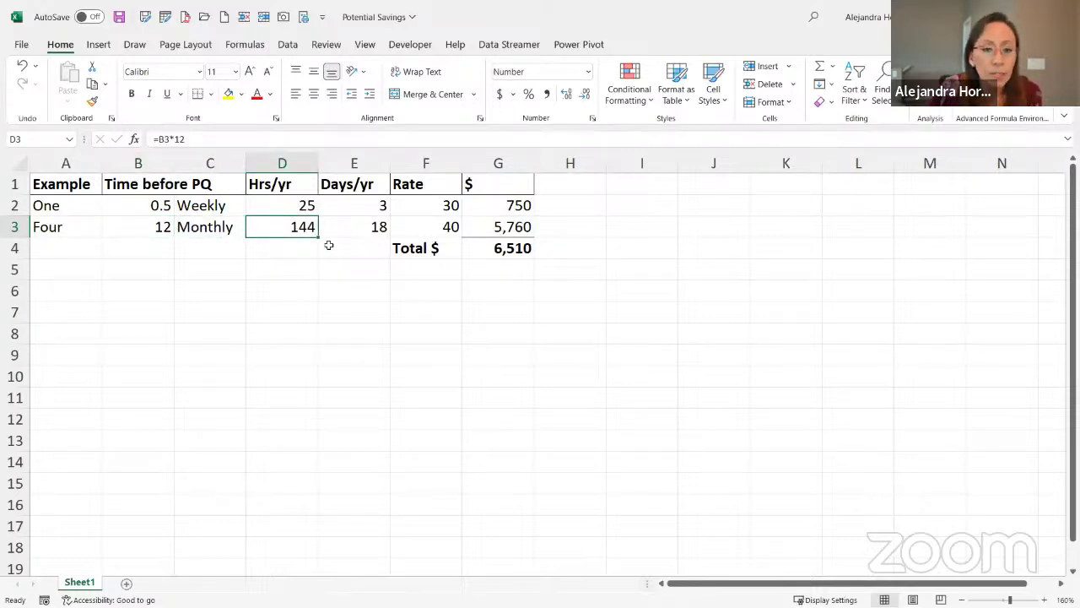
pyautogui.click(350, 230)
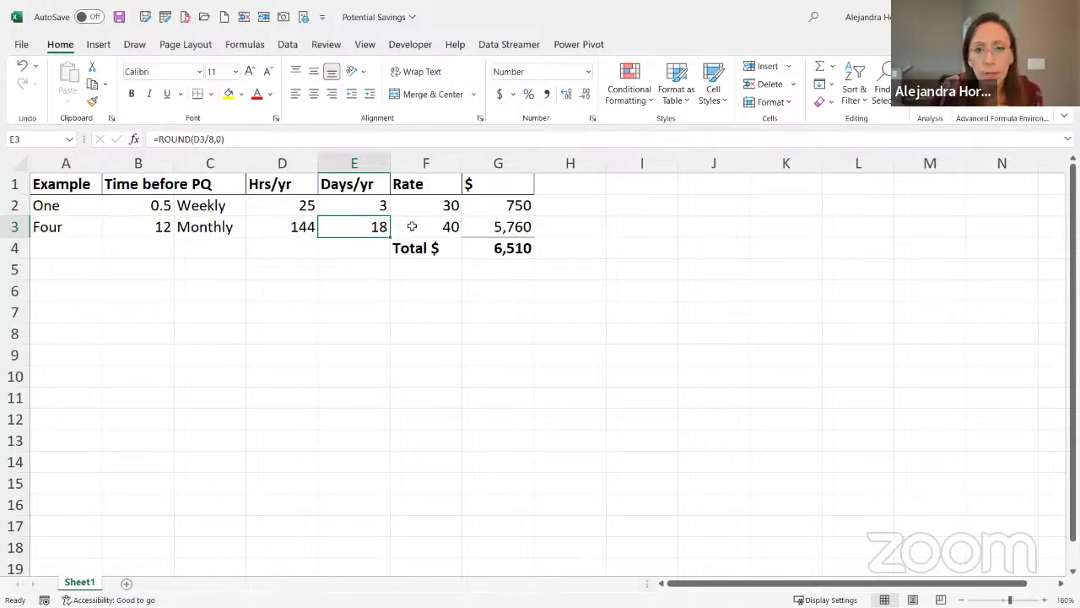
pyautogui.click(411, 225)
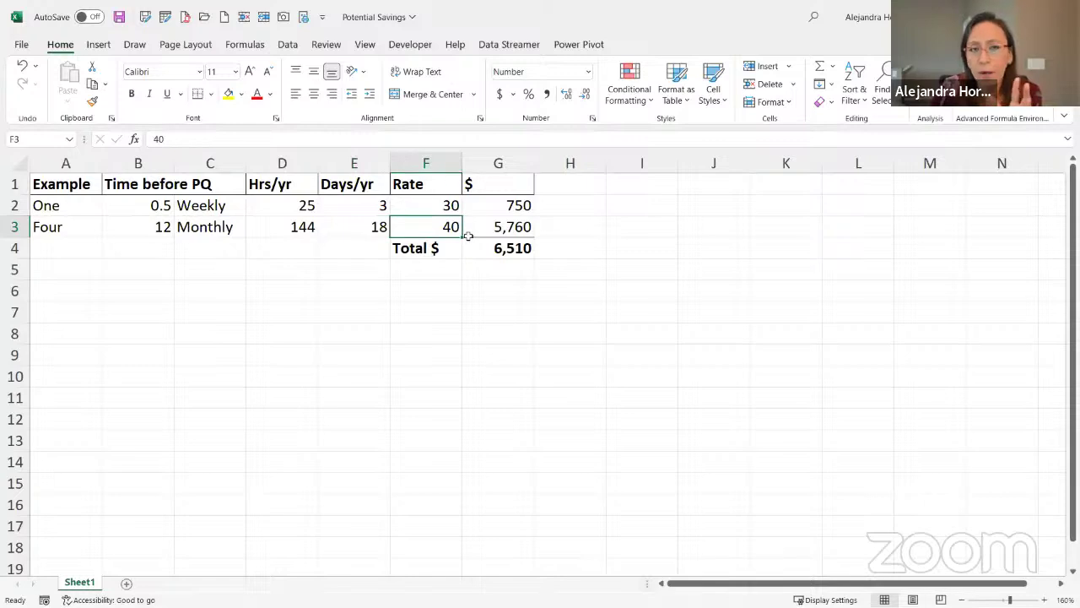
pyautogui.click(495, 230)
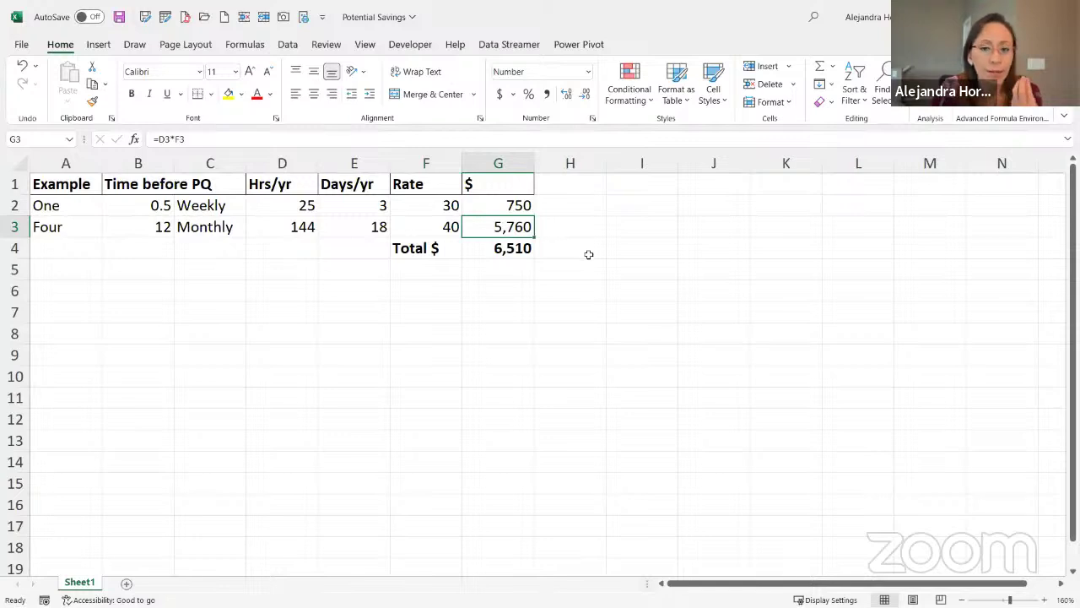
pyautogui.click(513, 250)
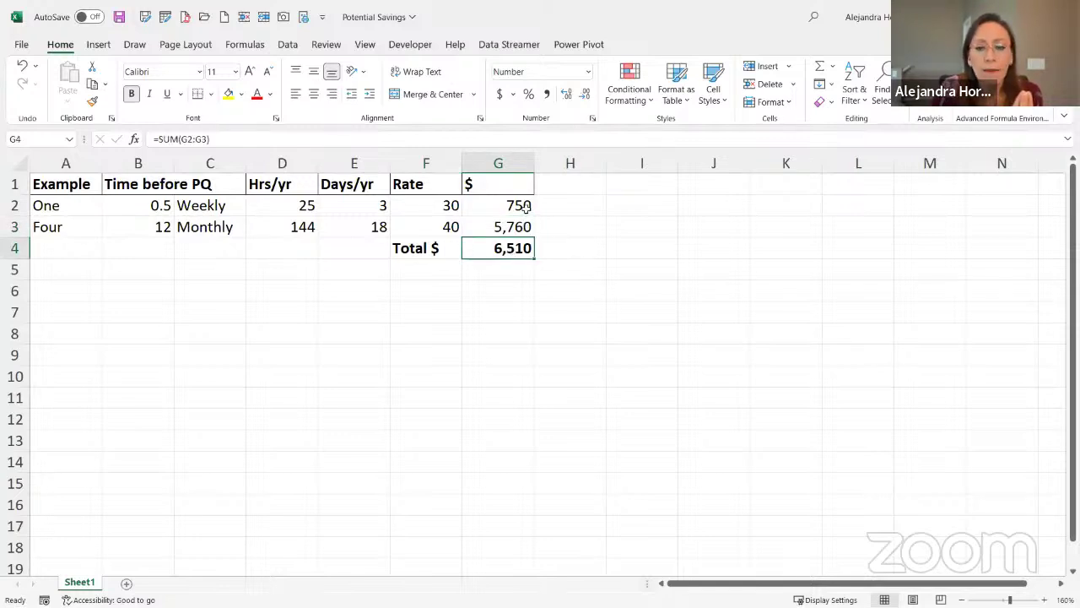